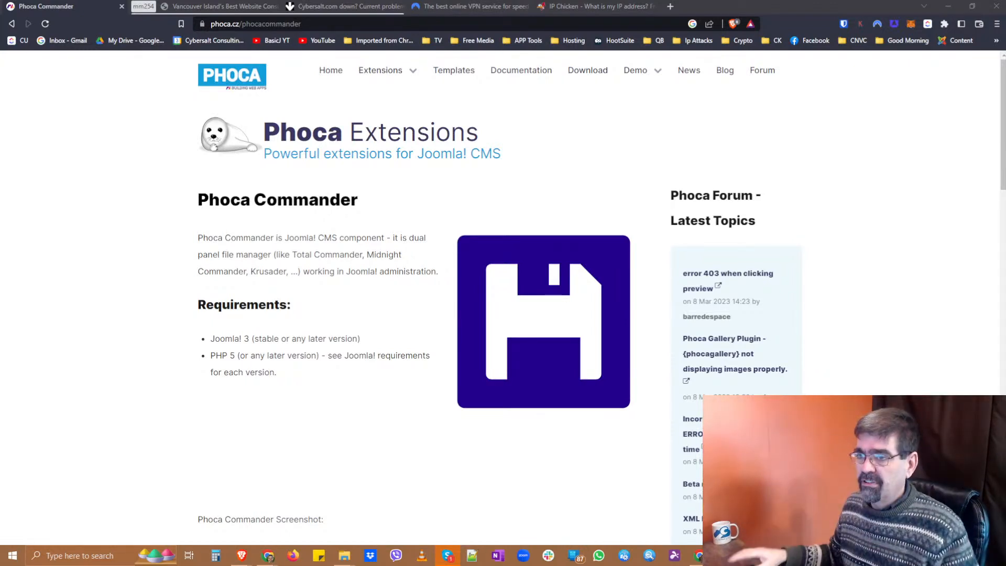
# Copy the Phoca Commander page address from the browser's address bar.
pyautogui.rightClick(351, 26)
pyautogui.click(351, 25)
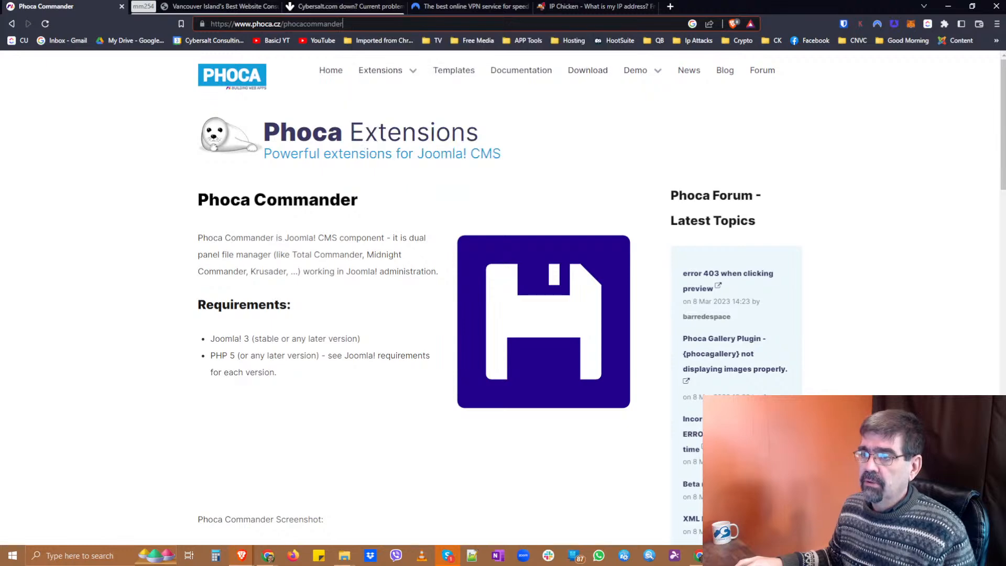
pyautogui.tripleClick(351, 25)
pyautogui.rightClick(351, 25)
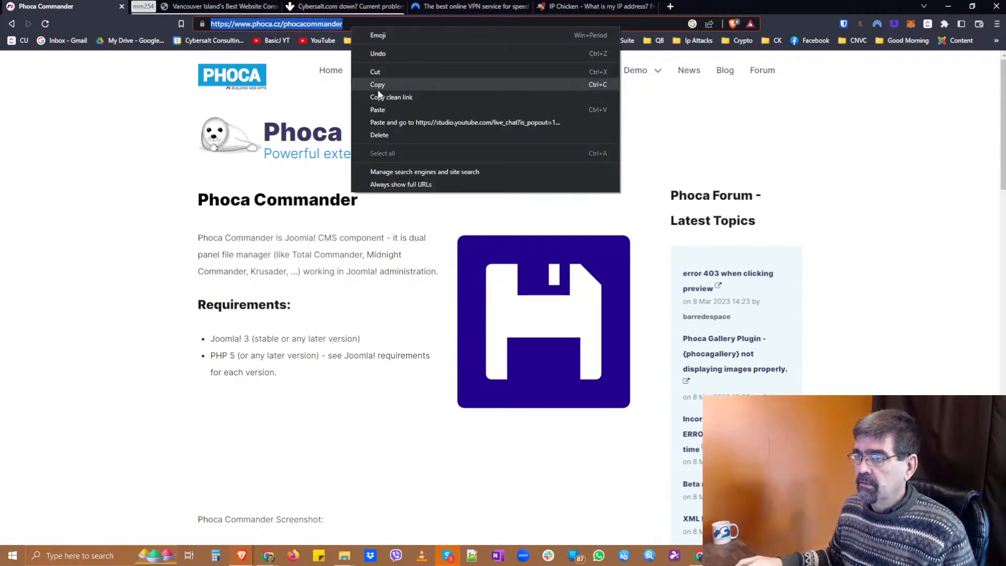
pyautogui.click(378, 87)
pyautogui.hotkey('alt', 'Tab')
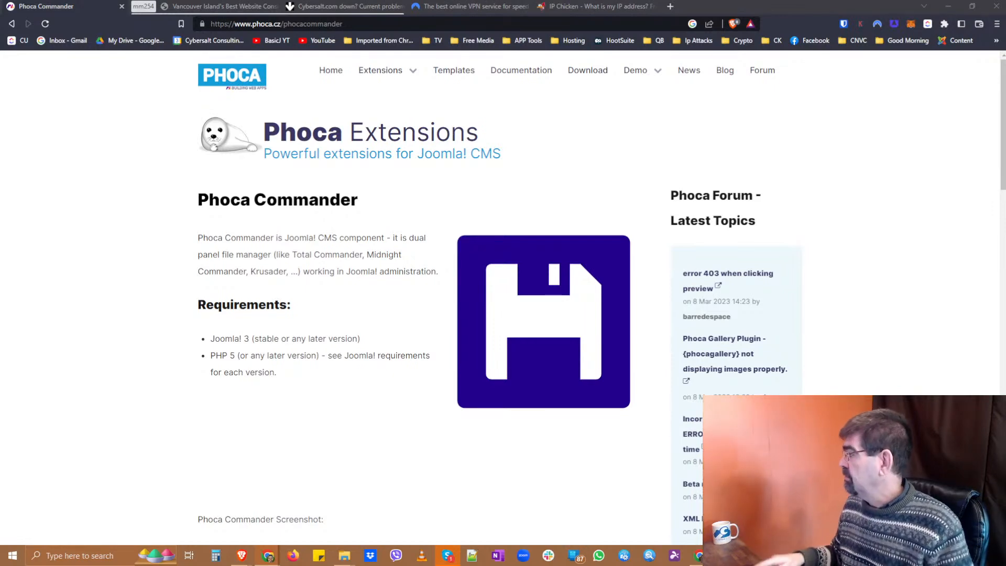
# Load the My Joomla administrator login page in a new browser tab.
pyautogui.click(670, 6)
pyautogui.write('j4')
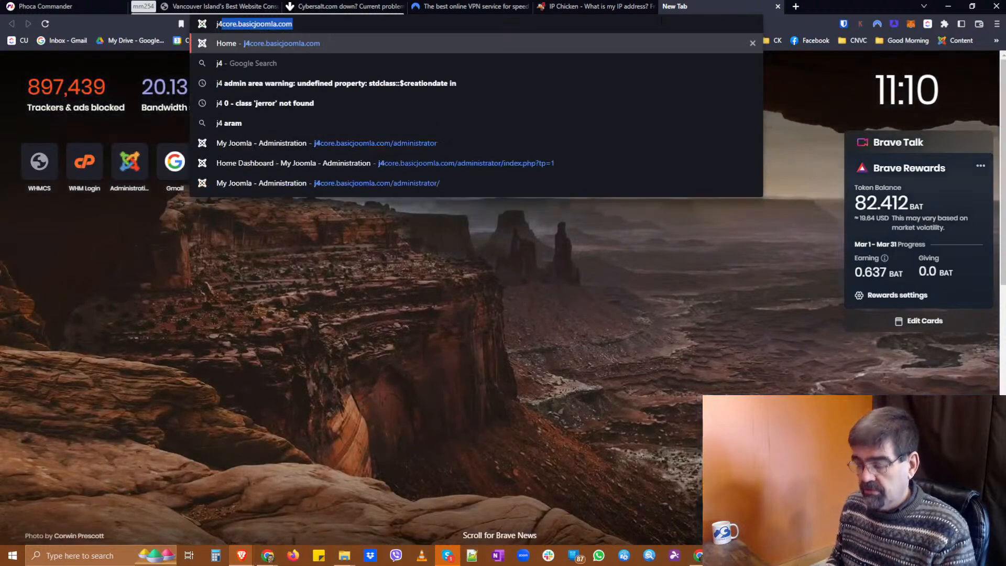
pyautogui.press('Down')
pyautogui.press('Down')
pyautogui.press('Down')
pyautogui.press('Down')
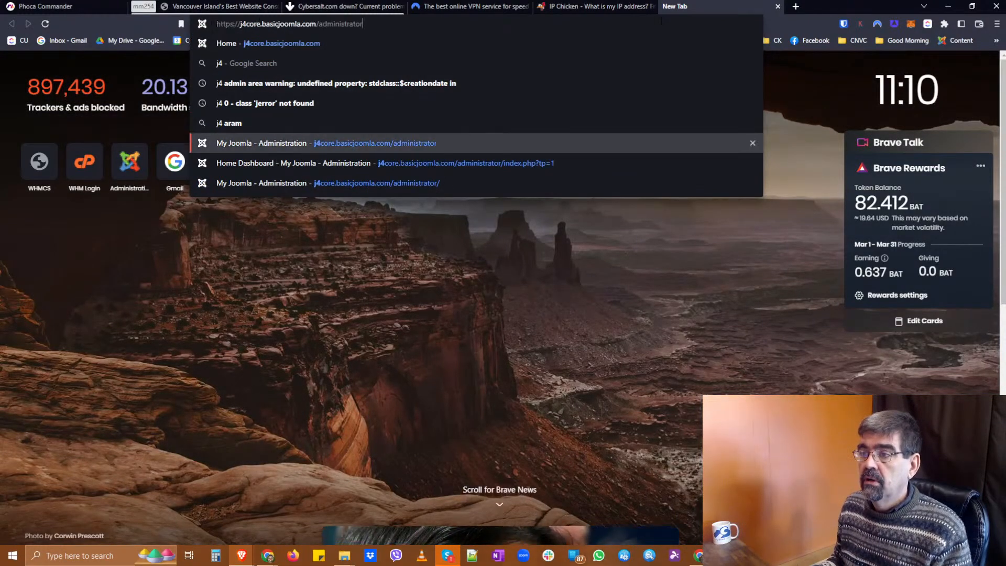
pyautogui.press('Down')
pyautogui.press('Return')
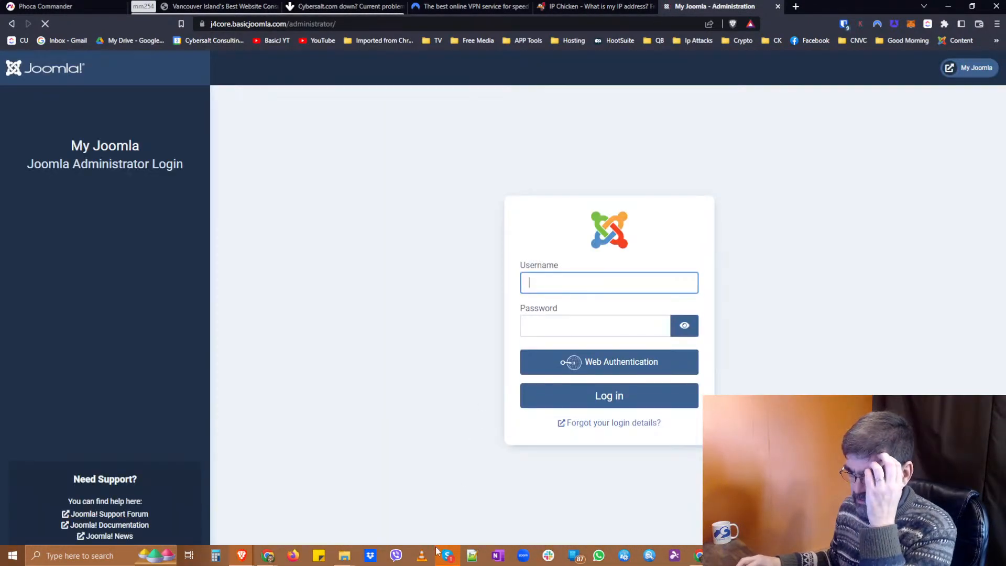
pyautogui.click(440, 556)
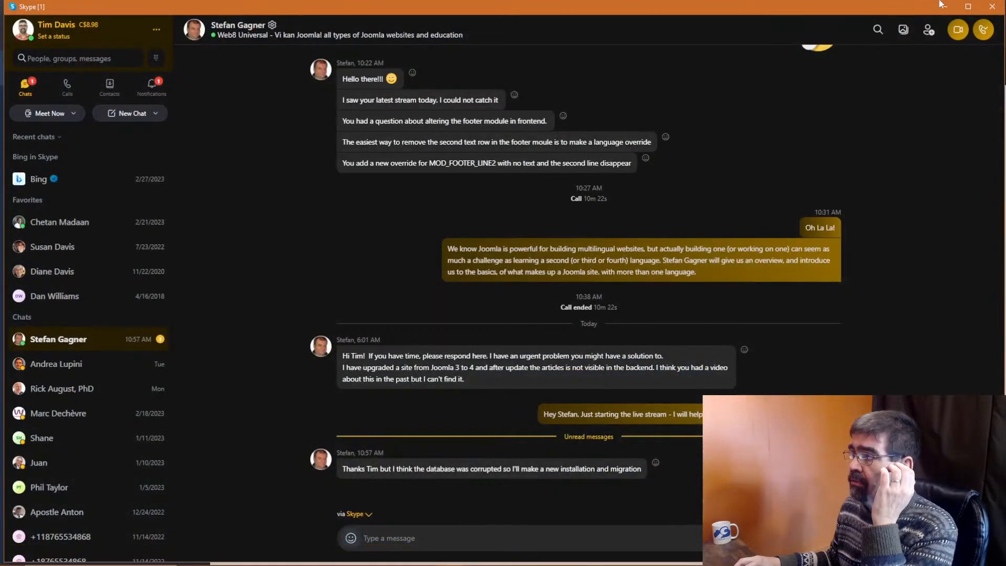
pyautogui.click(949, 4)
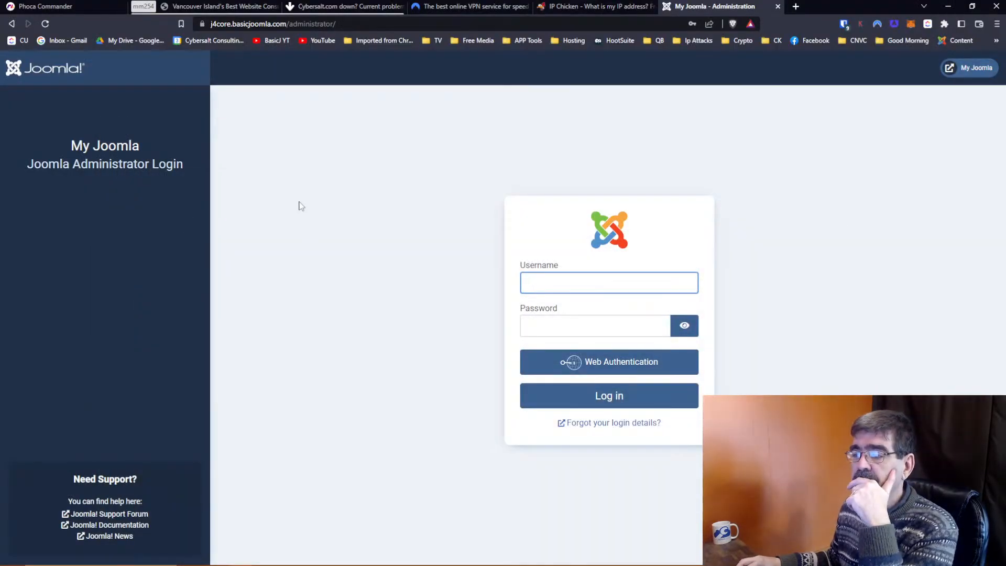
# Log in with the saved admin credentials and go to the System dashboard.
pyautogui.click(524, 283)
pyautogui.click(618, 308)
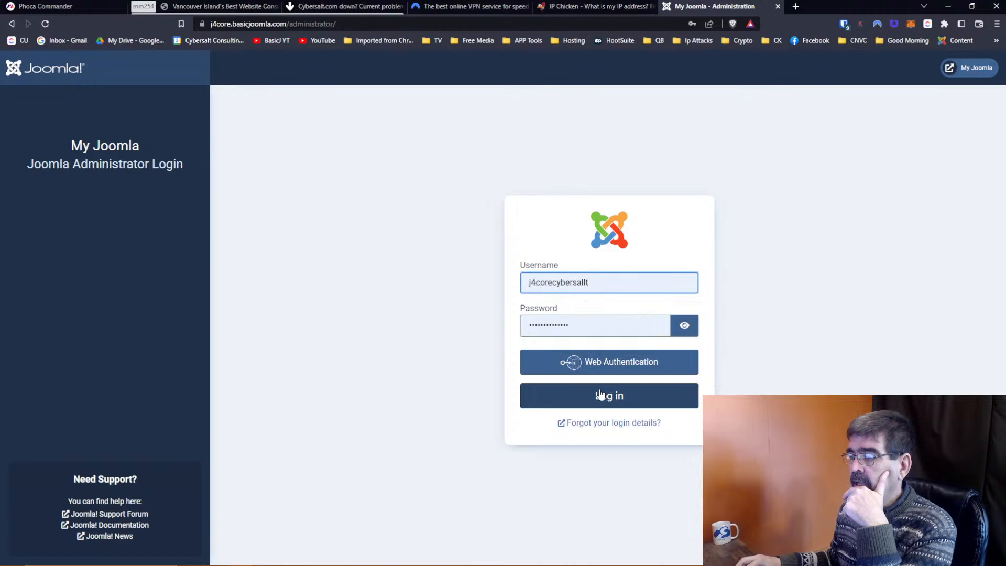
pyautogui.click(601, 395)
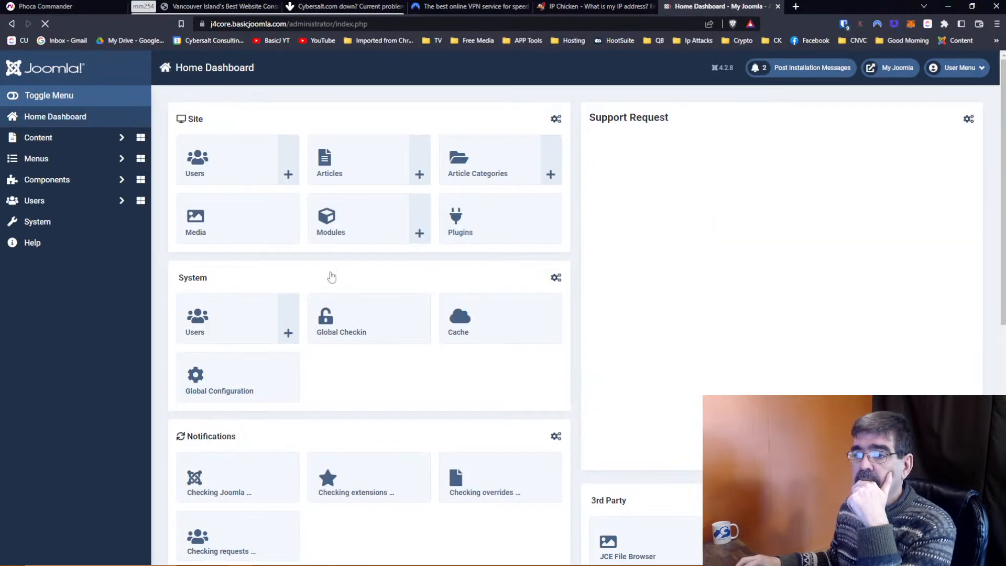
pyautogui.click(48, 180)
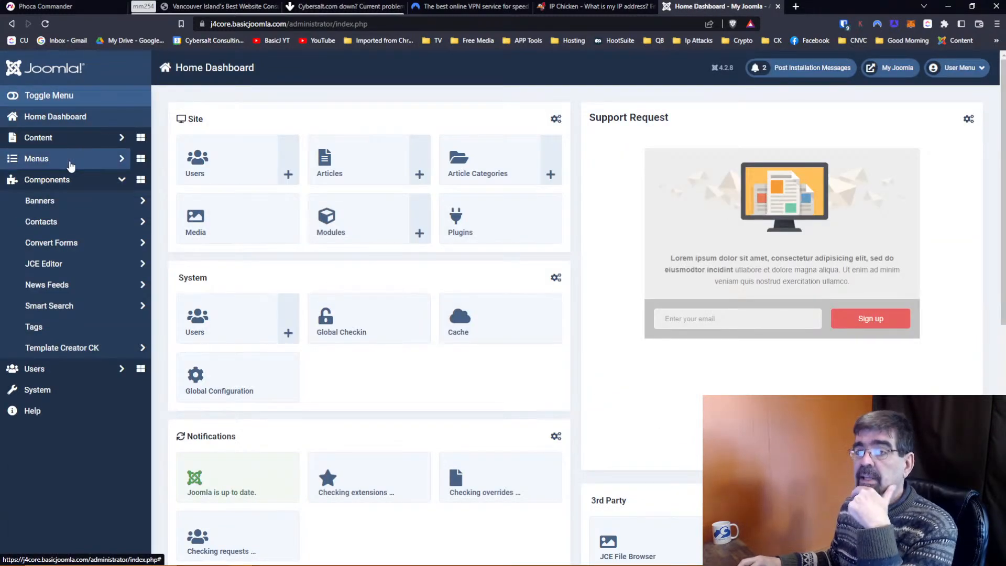
pyautogui.click(54, 390)
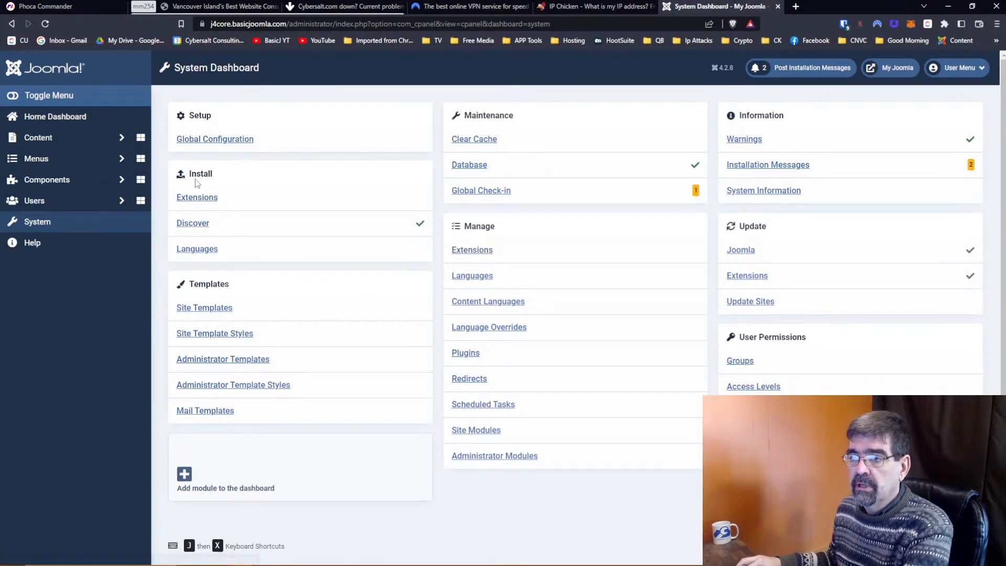
# Search the Install from Web directory for 'phoca command'.
pyautogui.click(191, 202)
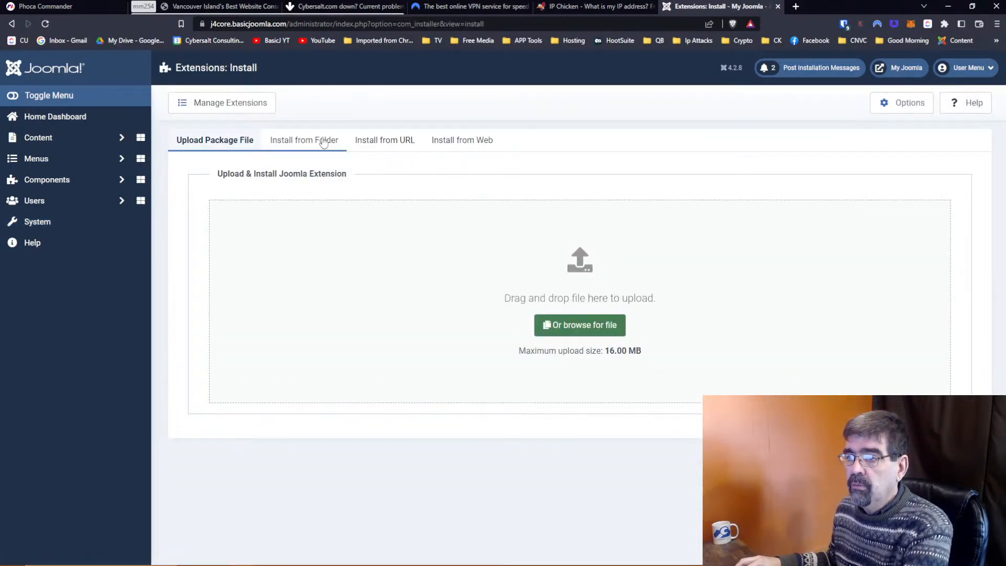
pyautogui.click(459, 144)
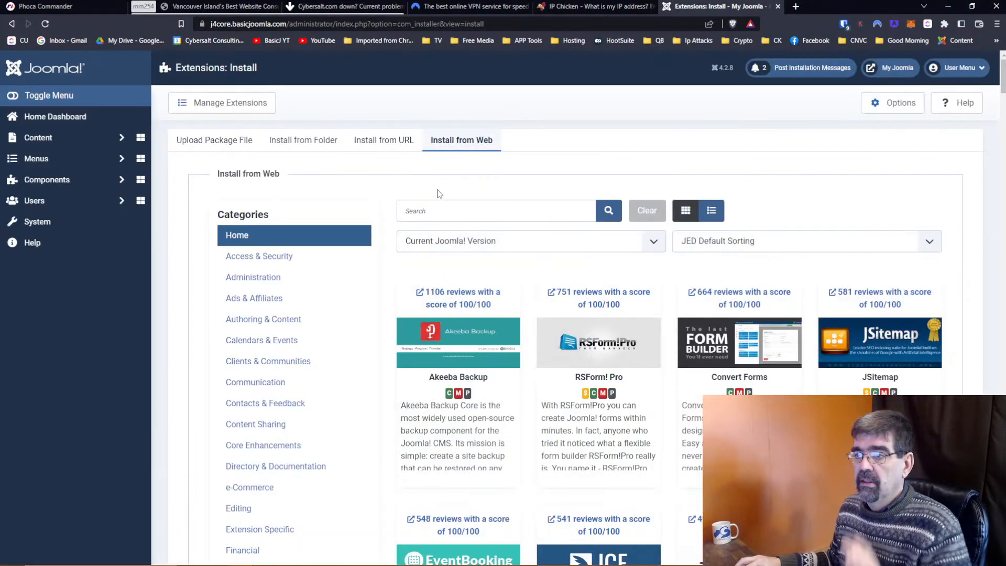
pyautogui.click(435, 209)
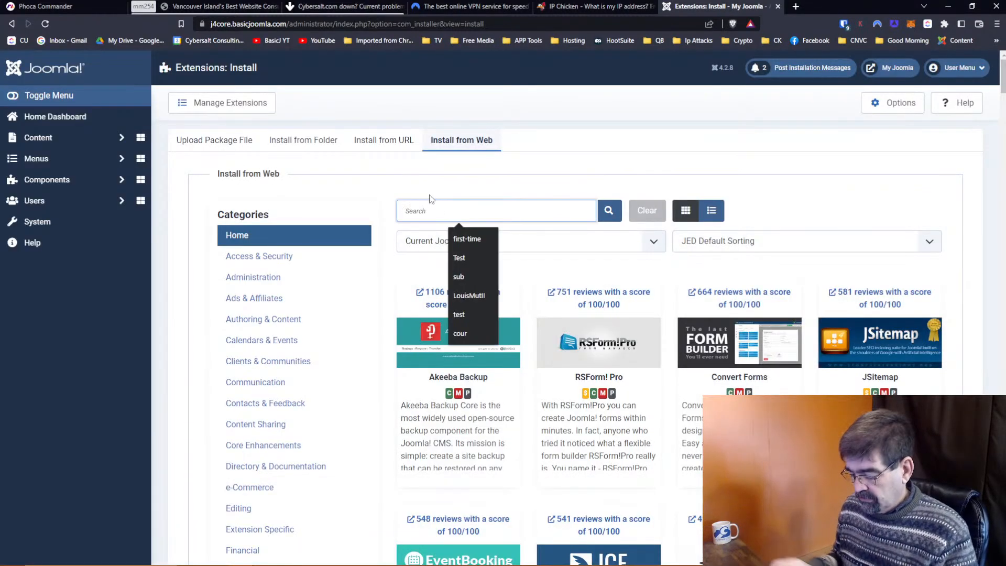
pyautogui.write('phoca commander')
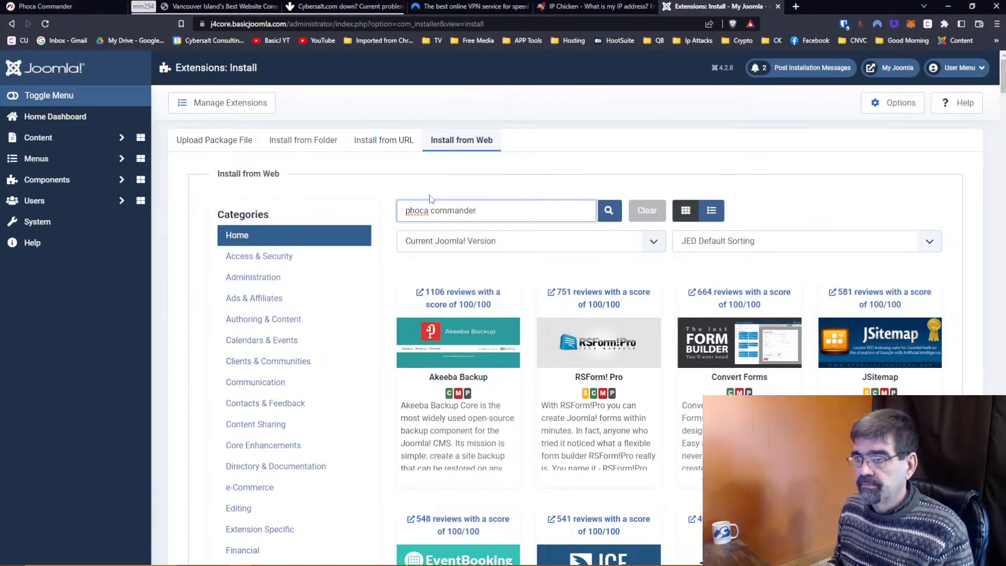
pyautogui.press('Return')
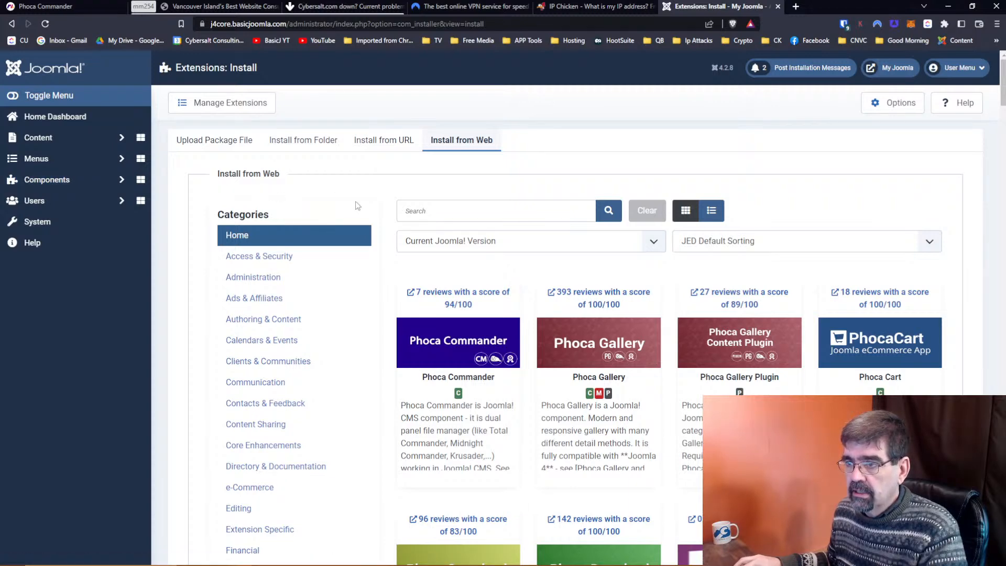
pyautogui.scroll(-7, 500, 303)
pyautogui.scroll(7, 501, 303)
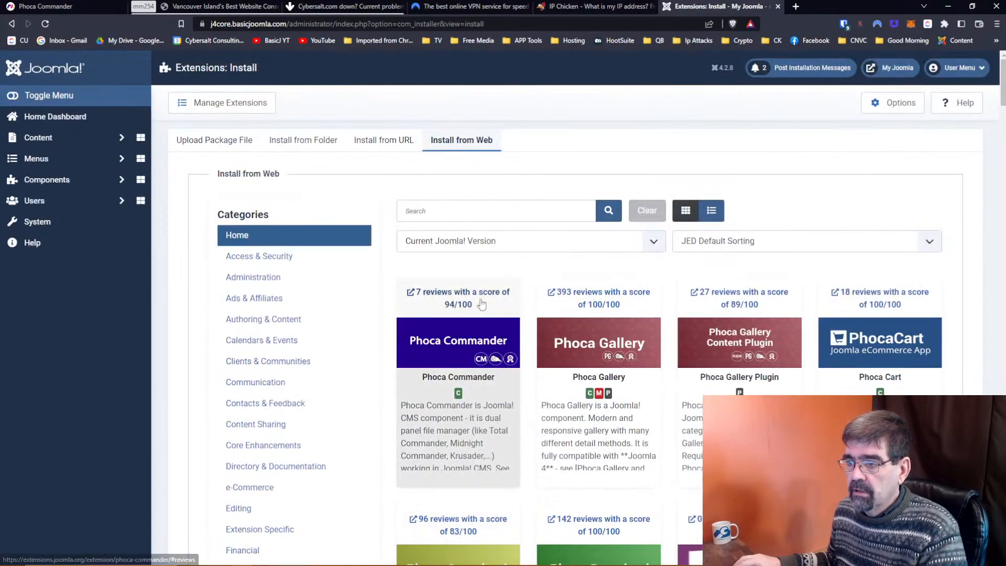
# Install Phoca Commander from its directory listing and confirm the installation.
pyautogui.click(449, 440)
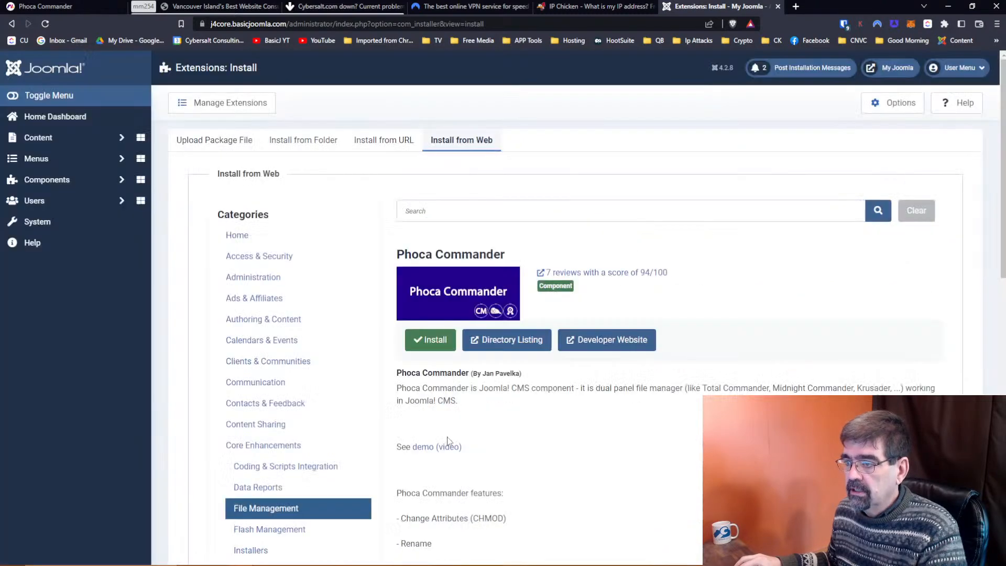
pyautogui.click(433, 341)
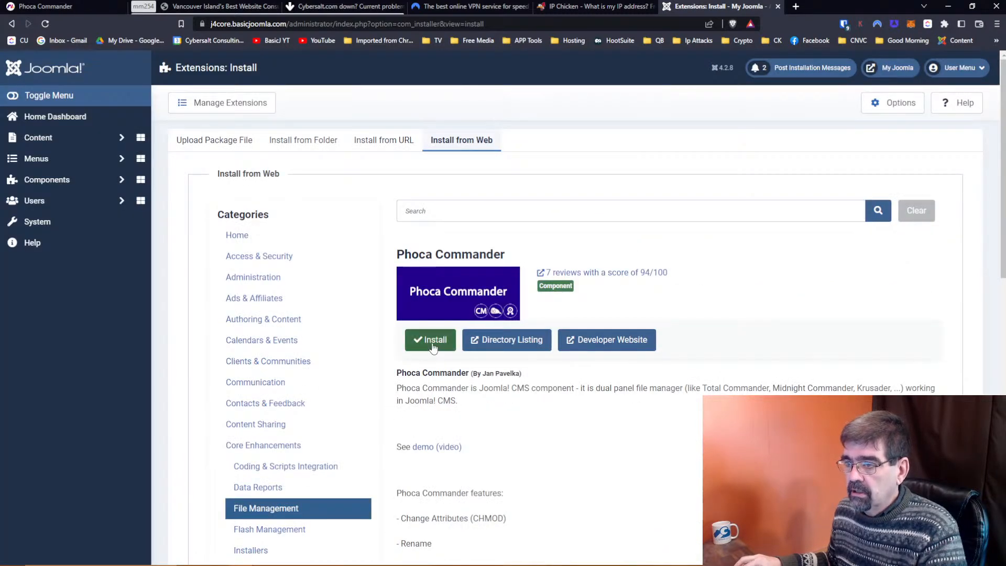
pyautogui.click(249, 477)
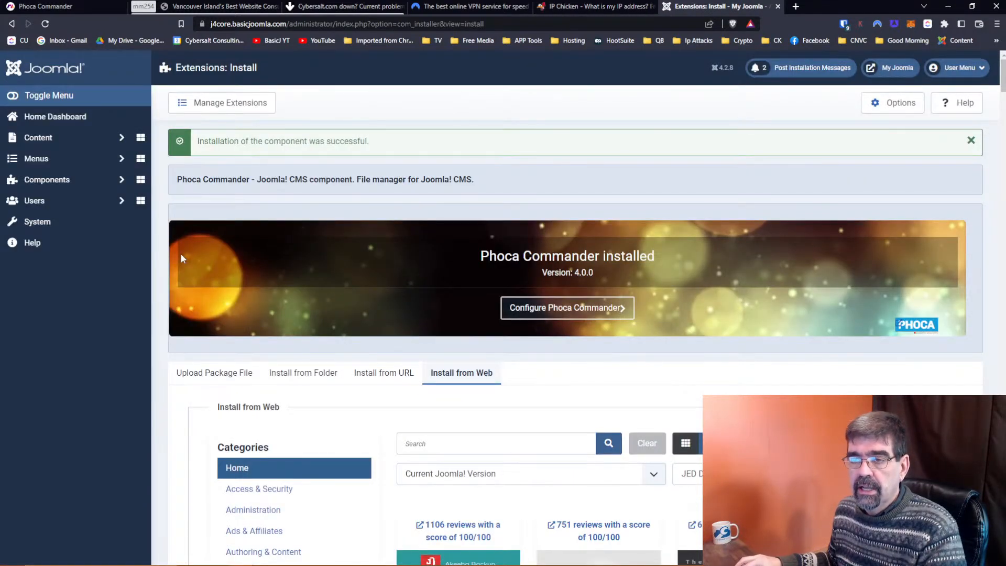
pyautogui.click(55, 180)
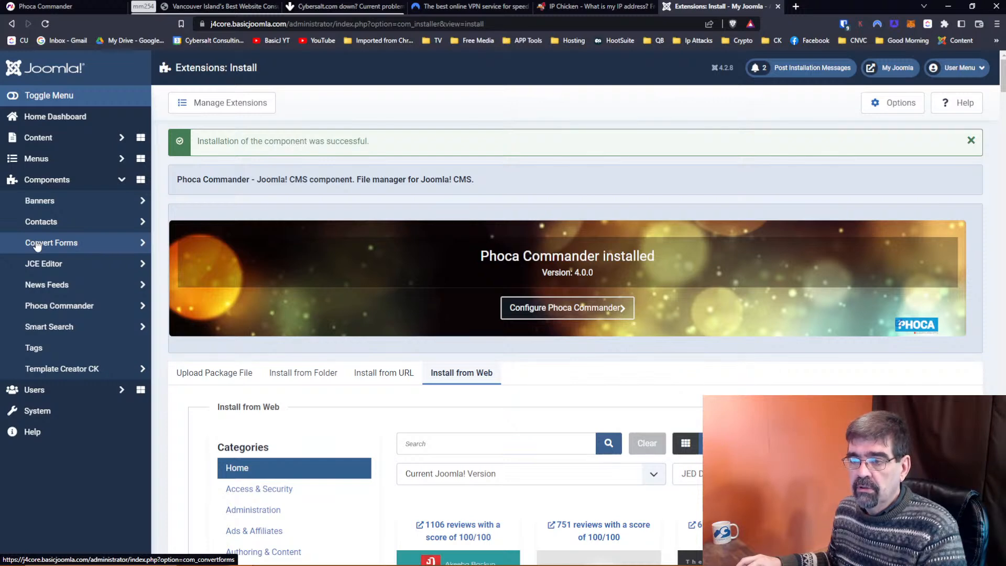
# Upload the StageIt package file through the extension installer, then open the StageIt component.
pyautogui.click(37, 410)
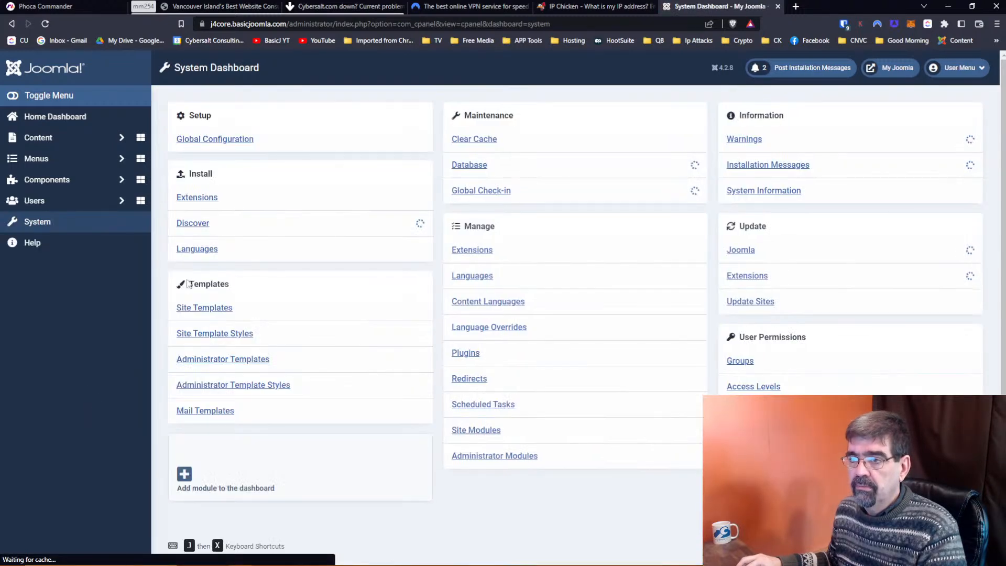
pyautogui.click(202, 202)
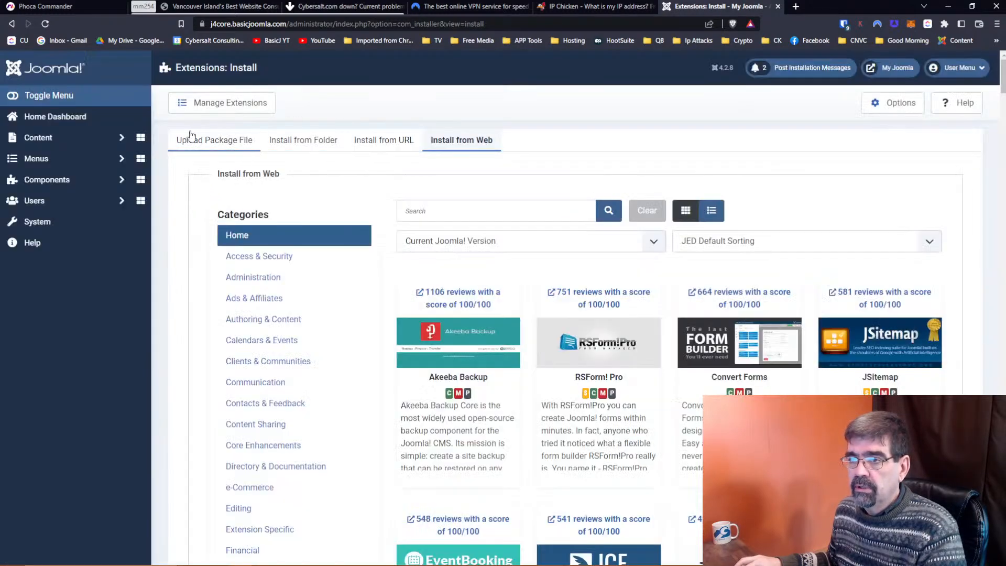
pyautogui.click(190, 137)
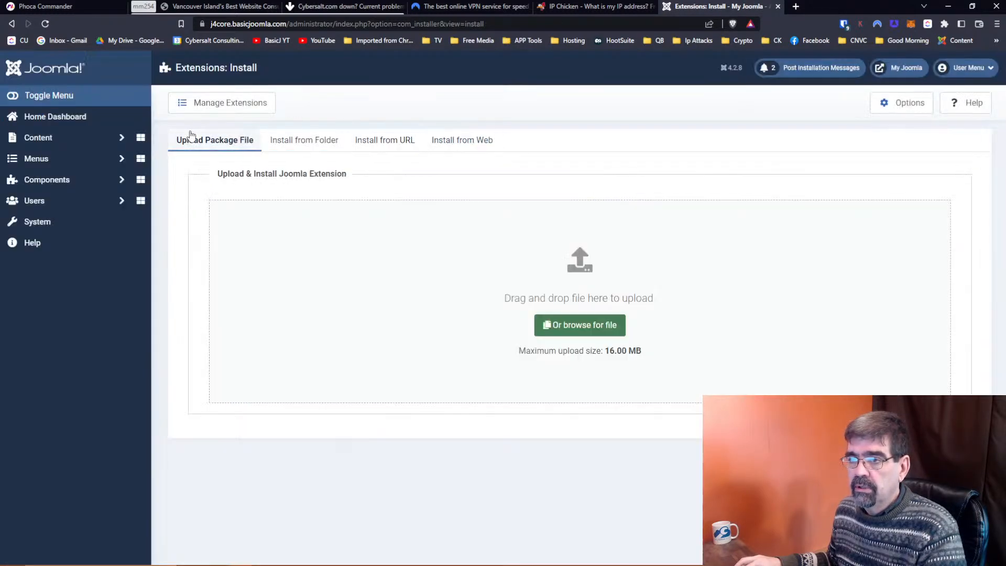
pyautogui.click(564, 326)
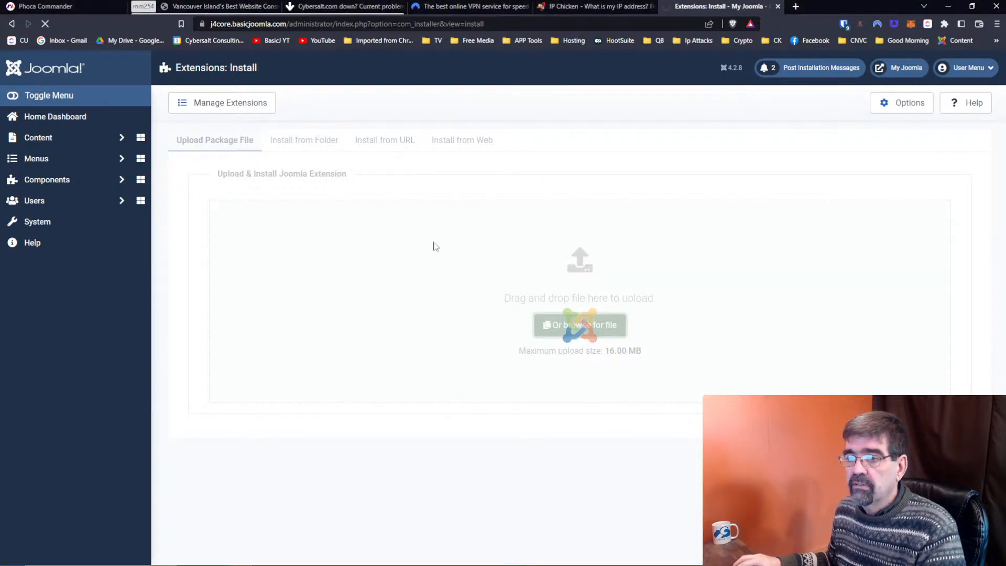
pyautogui.click(44, 180)
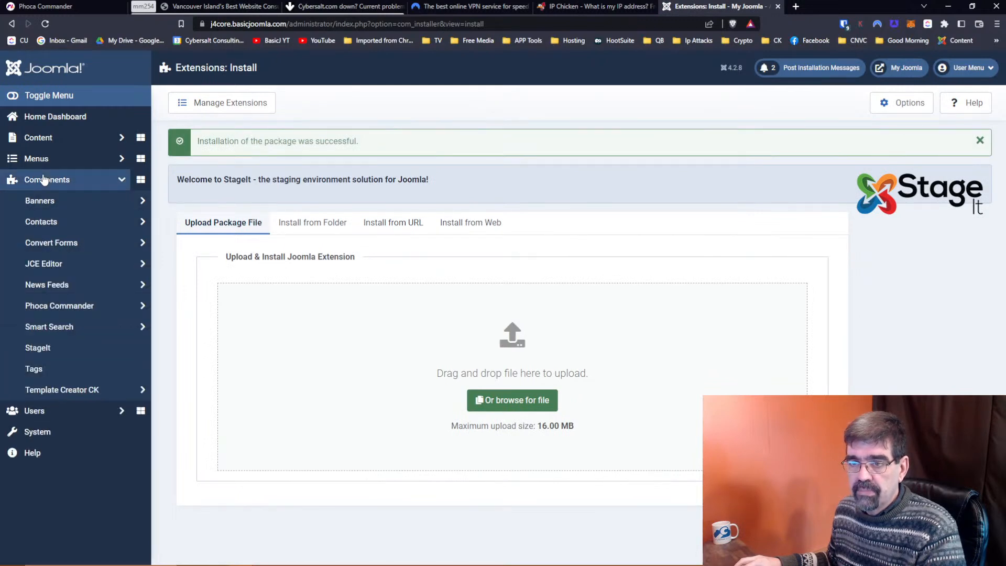
pyautogui.click(38, 348)
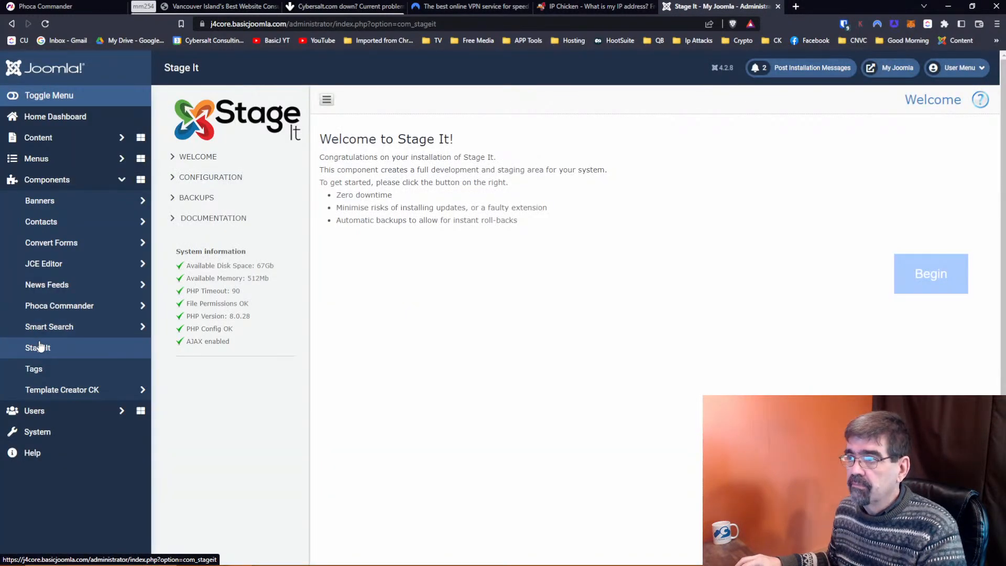
# Open the admin home in a second tab, start StageIt staging, and expand Phoca Commander's sidebar pages.
pyautogui.rightClick(17, 67)
pyautogui.click(38, 71)
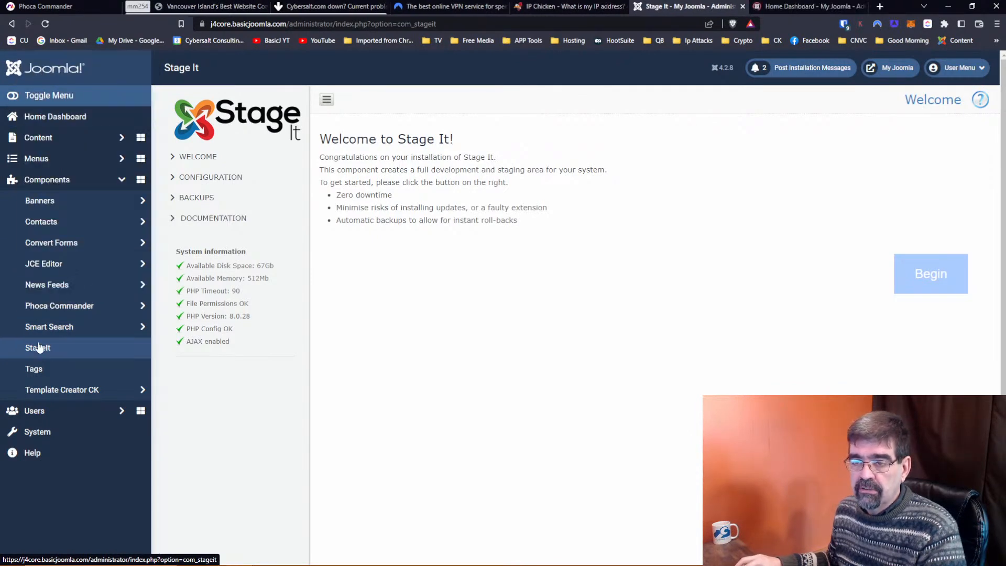
pyautogui.click(948, 286)
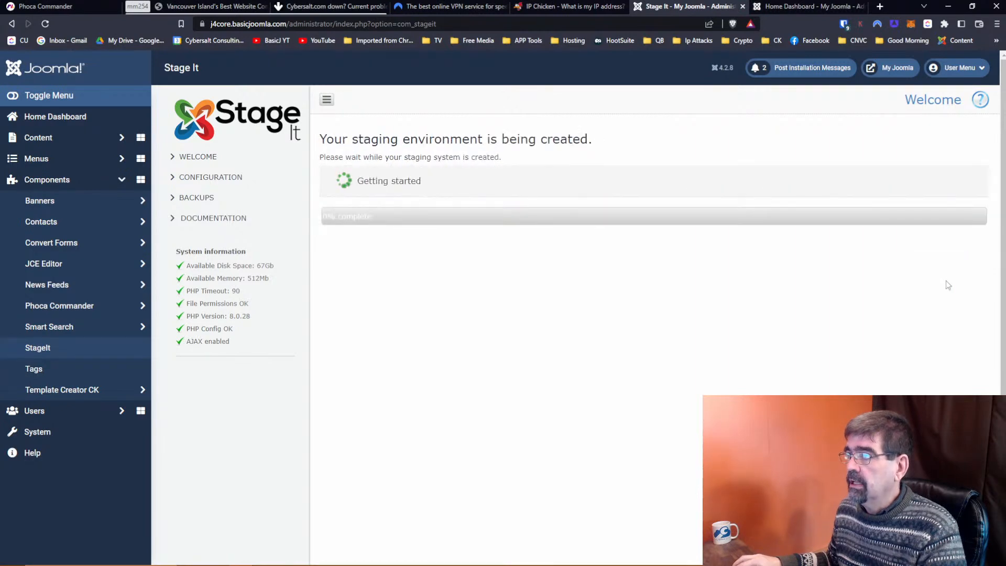
pyautogui.click(779, 6)
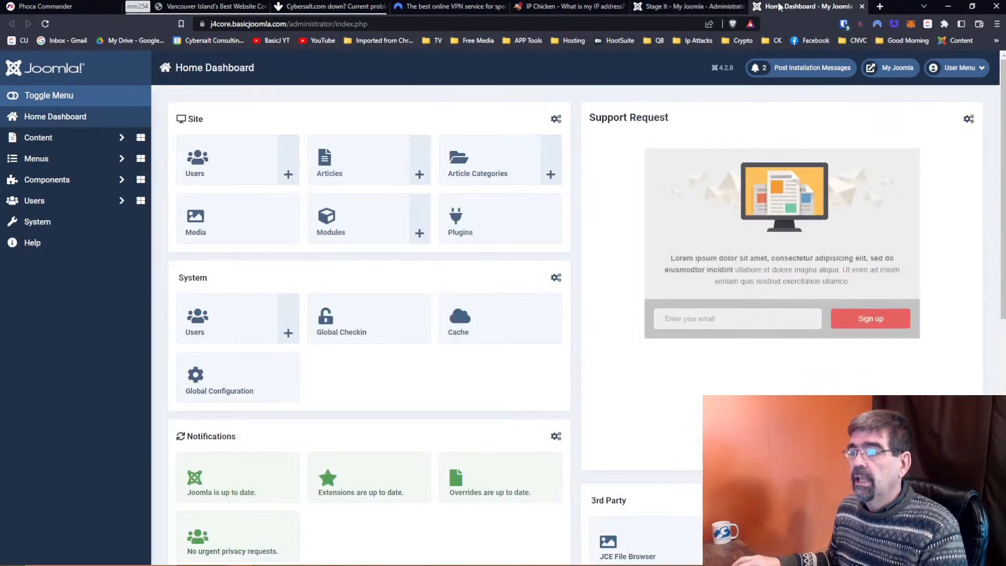
pyautogui.click(28, 180)
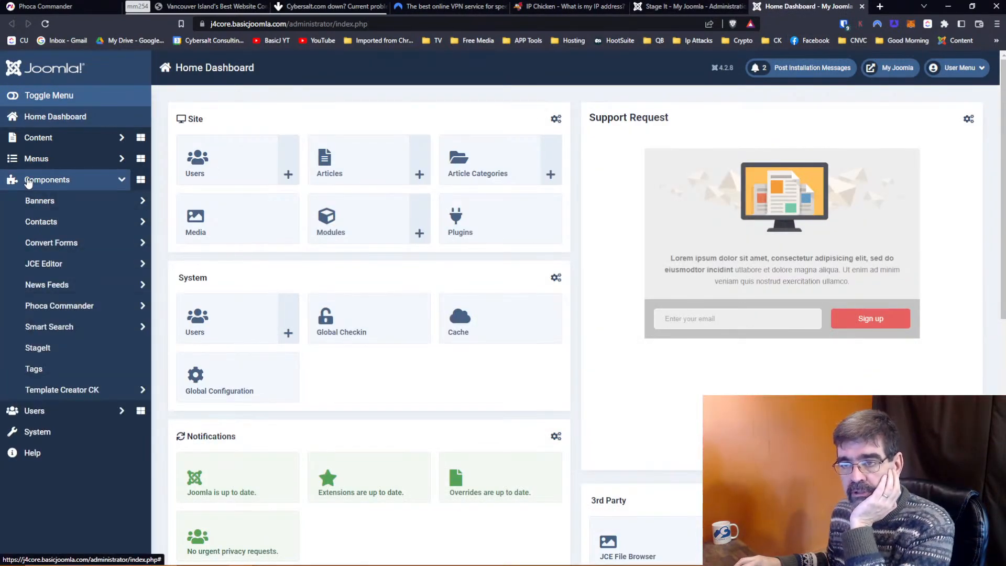
pyautogui.click(72, 308)
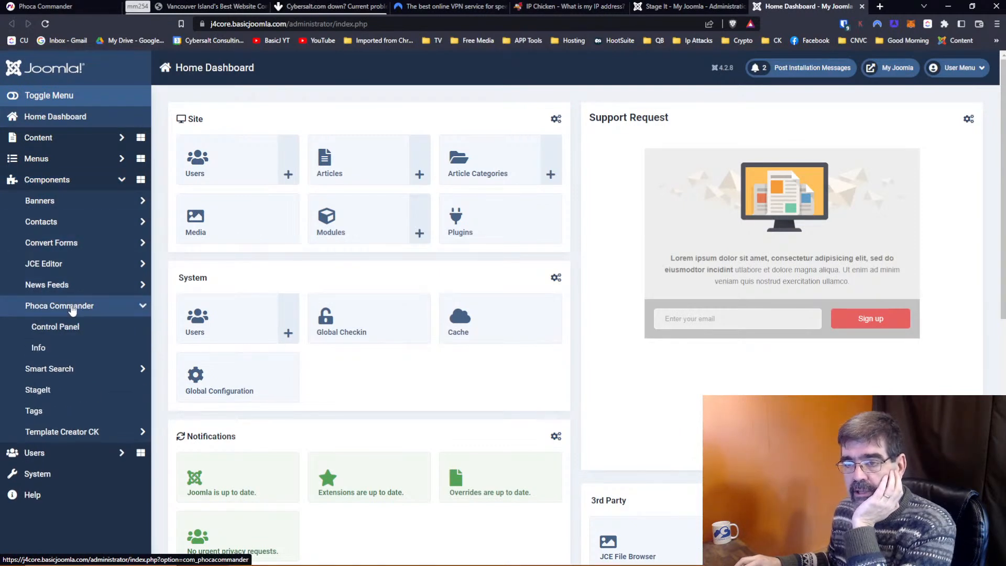
# Review Phoca Commander's Info page and bring up options for its documentation site link.
pyautogui.click(67, 349)
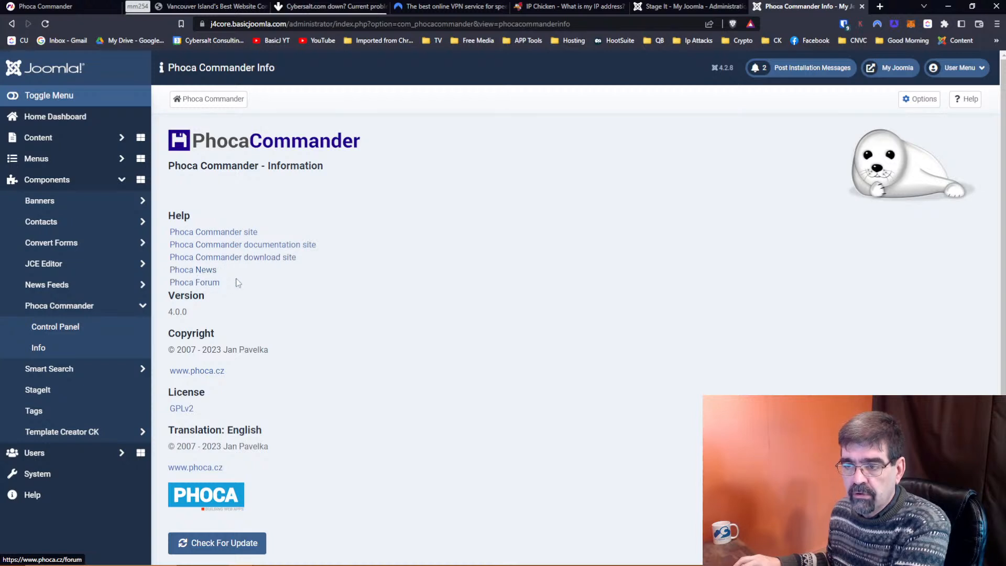
pyautogui.scroll(-1, 237, 282)
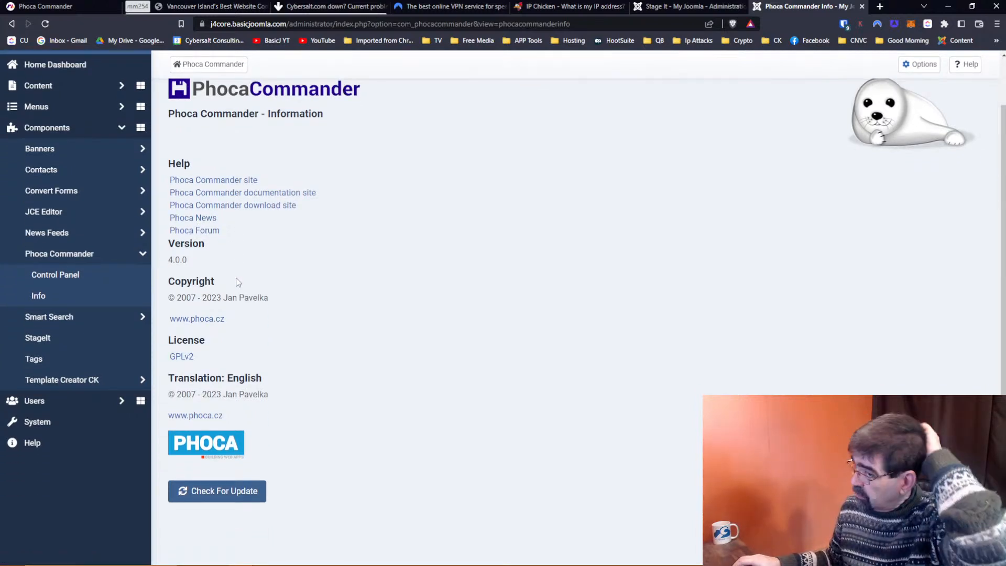
pyautogui.scroll(1, 237, 283)
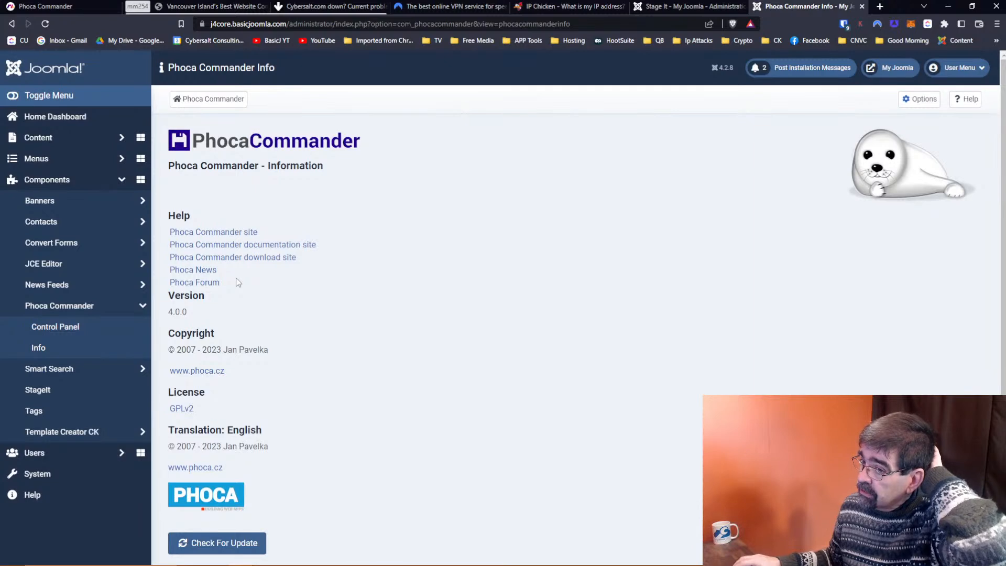
pyautogui.rightClick(249, 244)
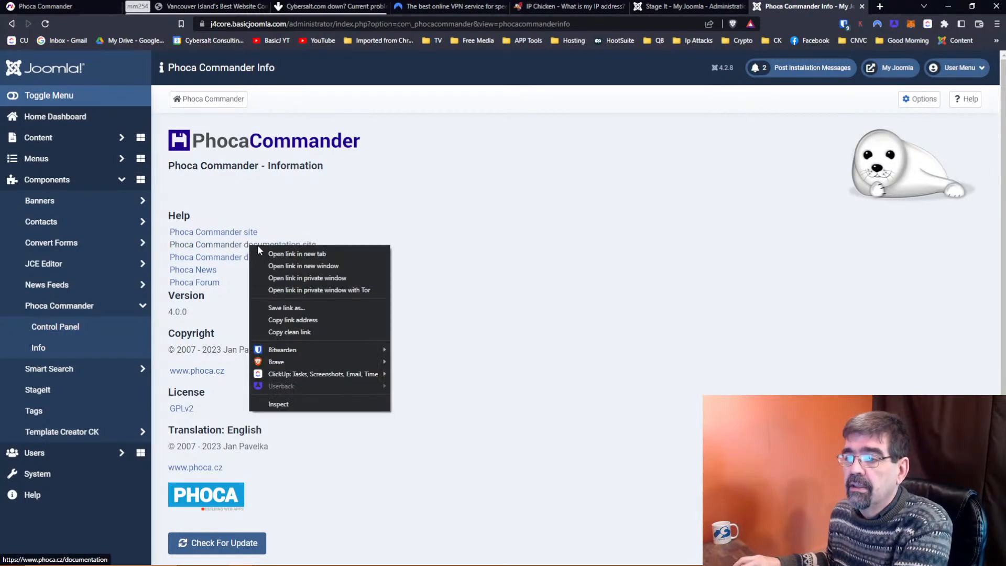
# Open the Phoca documentation site in a new tab and navigate to the Commander Features article.
pyautogui.click(239, 246)
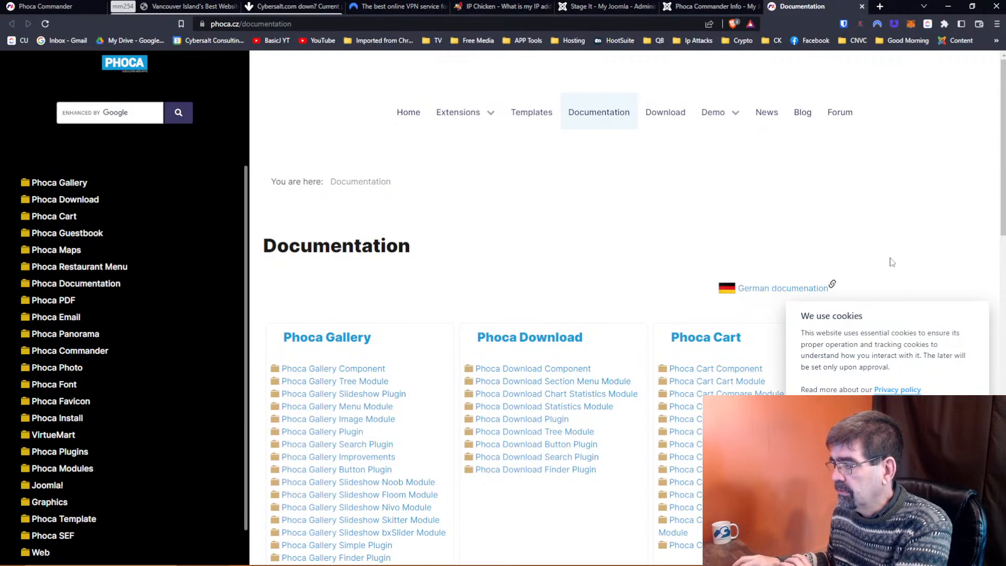
pyautogui.click(843, 446)
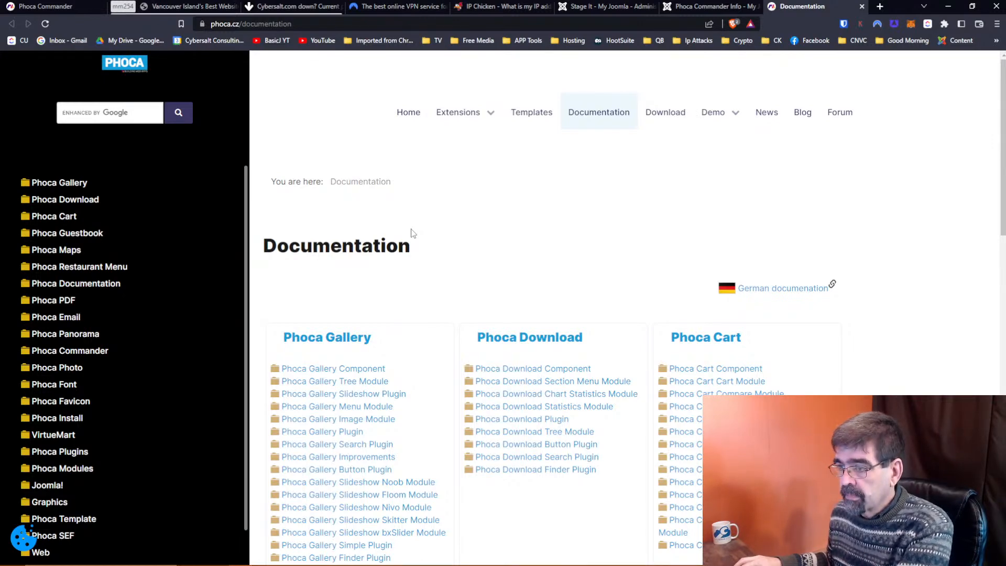
pyautogui.scroll(-1, 411, 234)
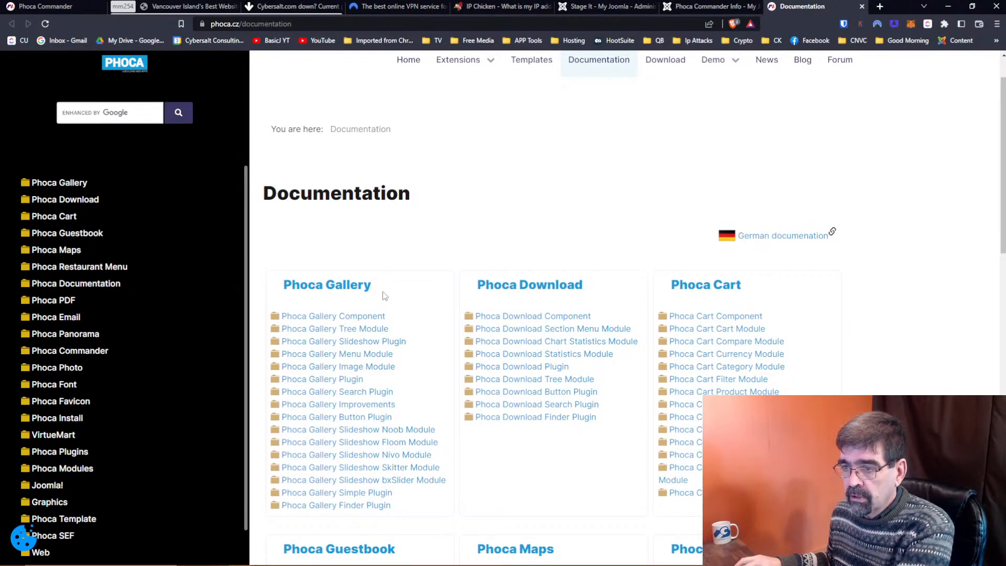
pyautogui.scroll(-5, 528, 277)
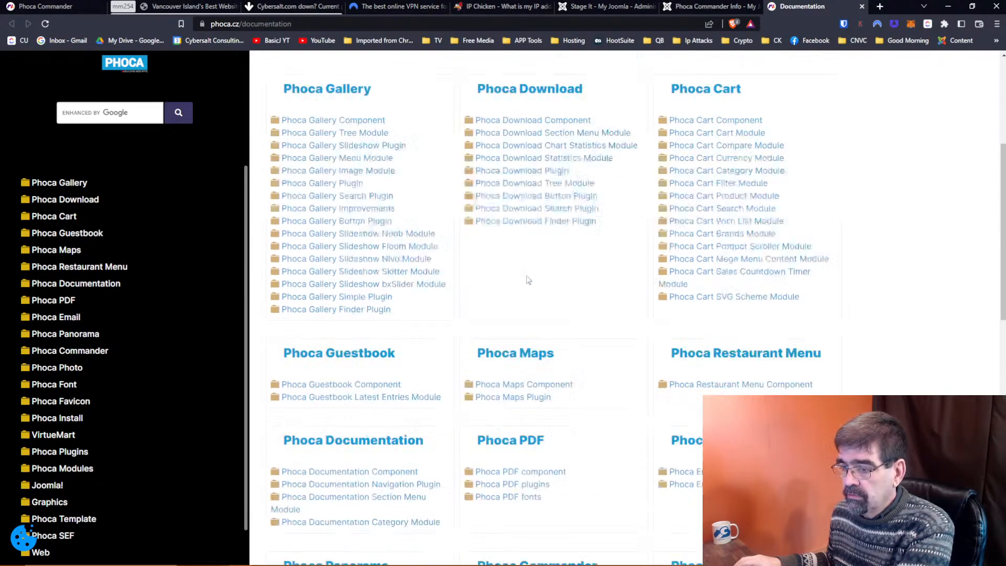
pyautogui.scroll(-3, 527, 279)
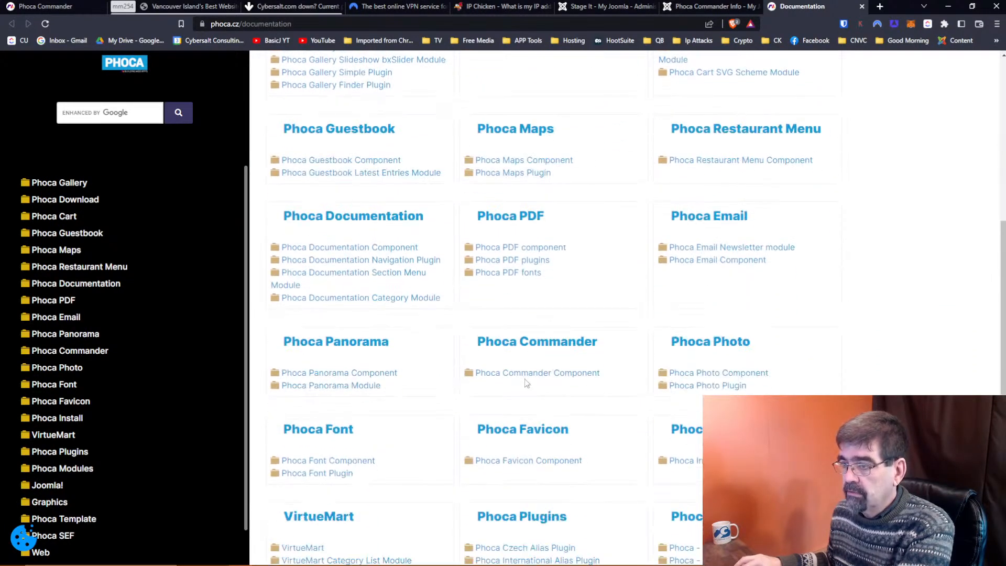
pyautogui.click(524, 372)
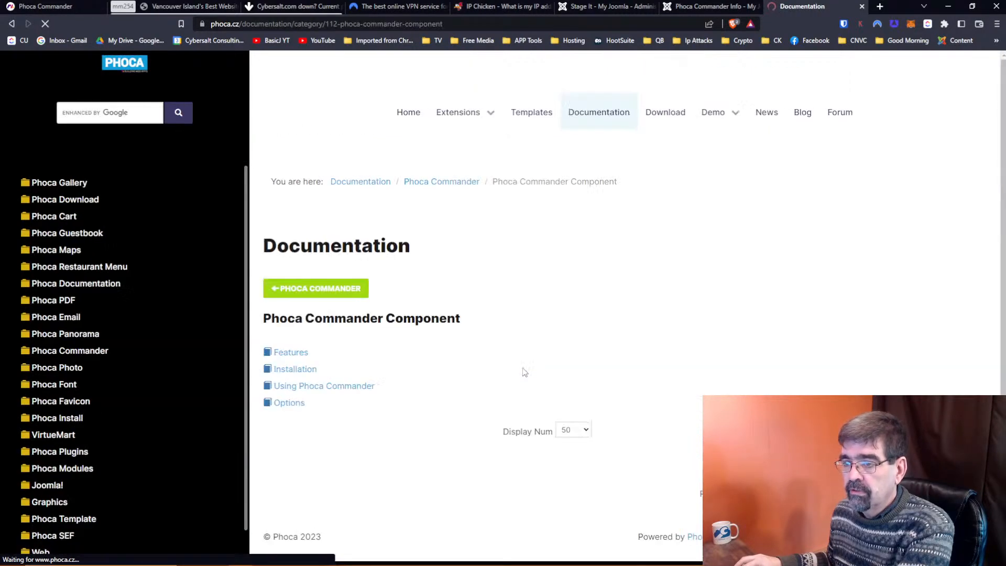
pyautogui.click(299, 354)
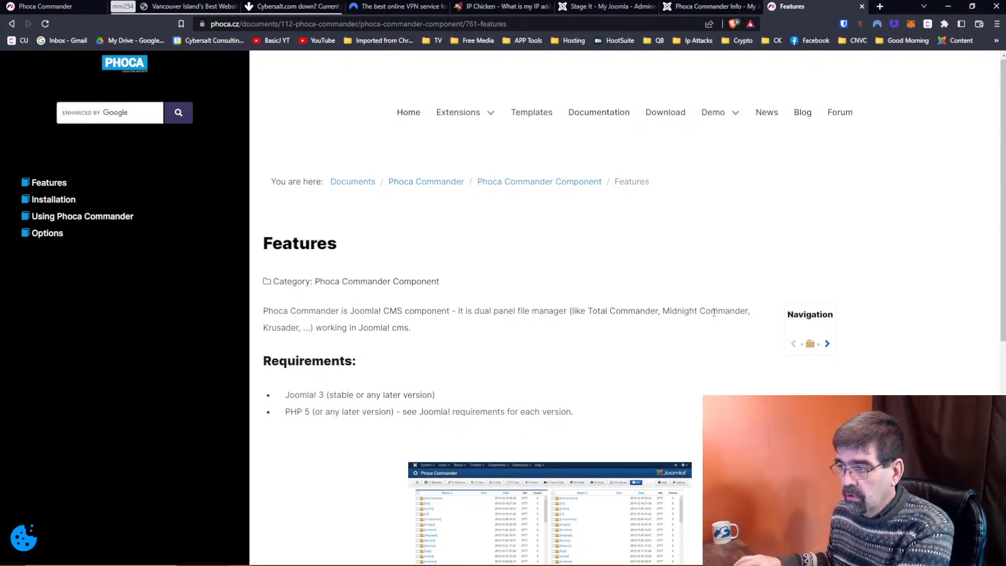
# Play and pause the Features introduction video, then return to the Phoca Commander Info tab.
pyautogui.scroll(-2, 527, 316)
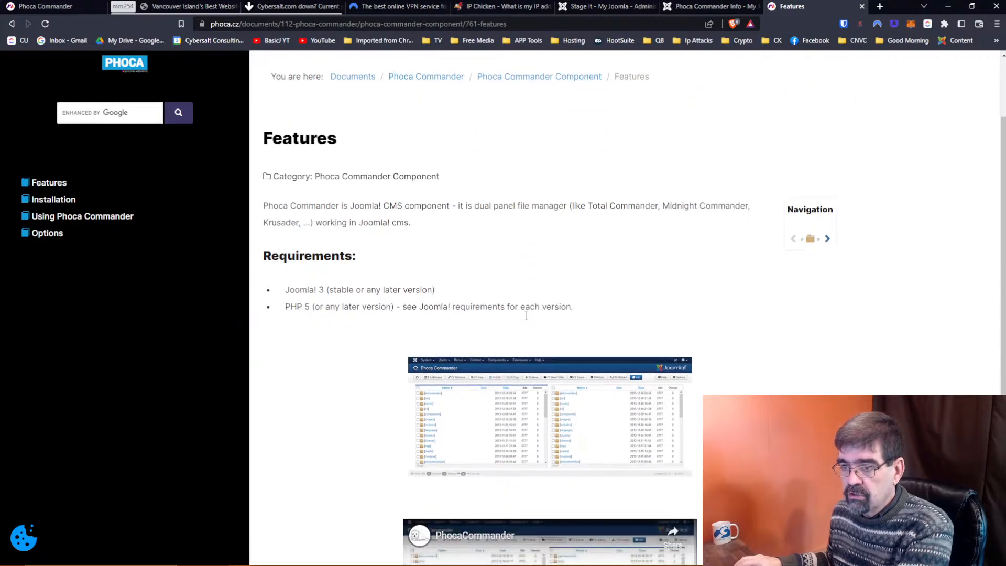
pyautogui.scroll(-5, 526, 319)
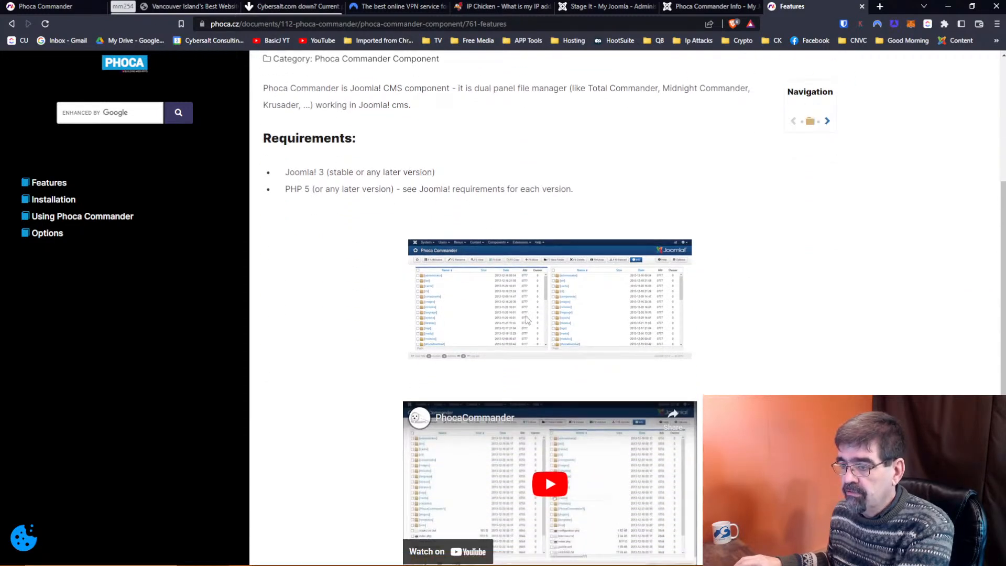
pyautogui.scroll(-1, 553, 335)
pyautogui.scroll(5, 553, 335)
pyautogui.scroll(-4, 554, 336)
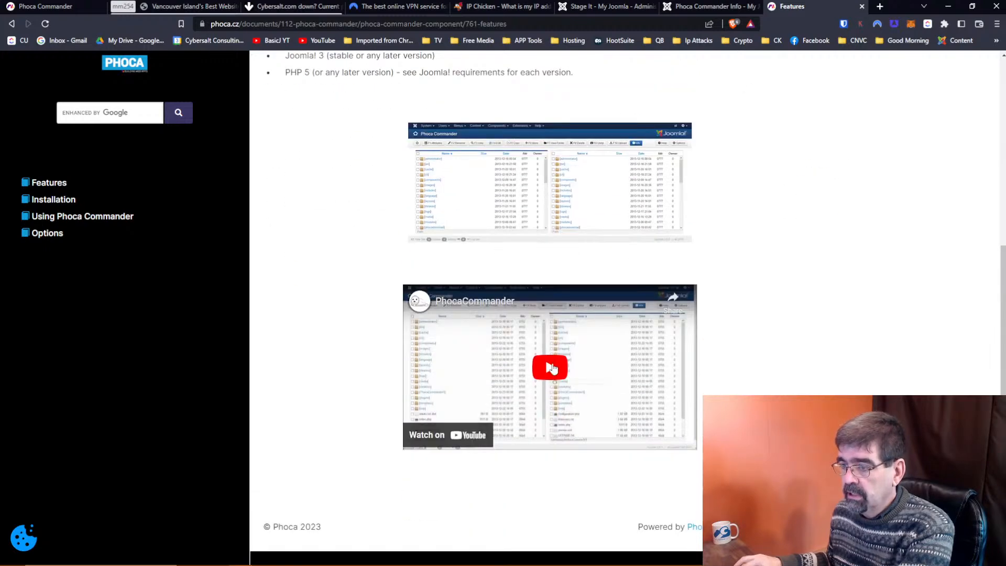
pyautogui.click(553, 367)
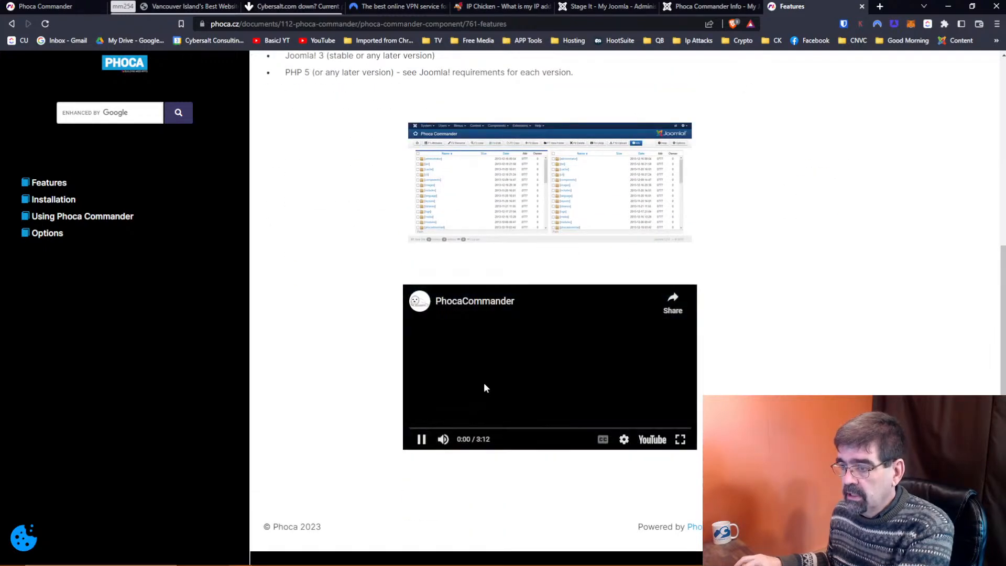
pyautogui.click(421, 439)
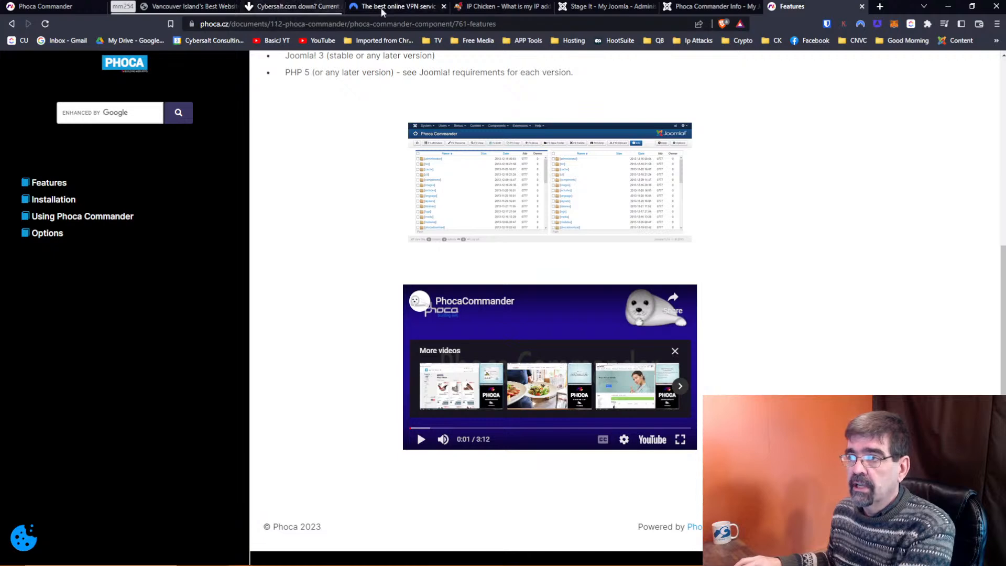
pyautogui.click(682, 7)
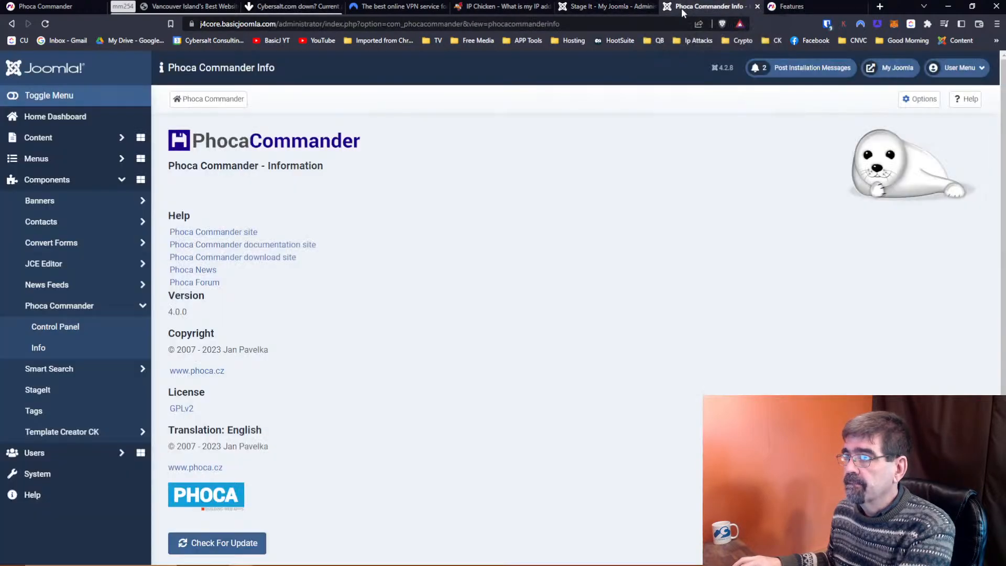
# Open the Phoca Commander Control Panel and dismiss the real-files warning with Esc.
pyautogui.click(67, 328)
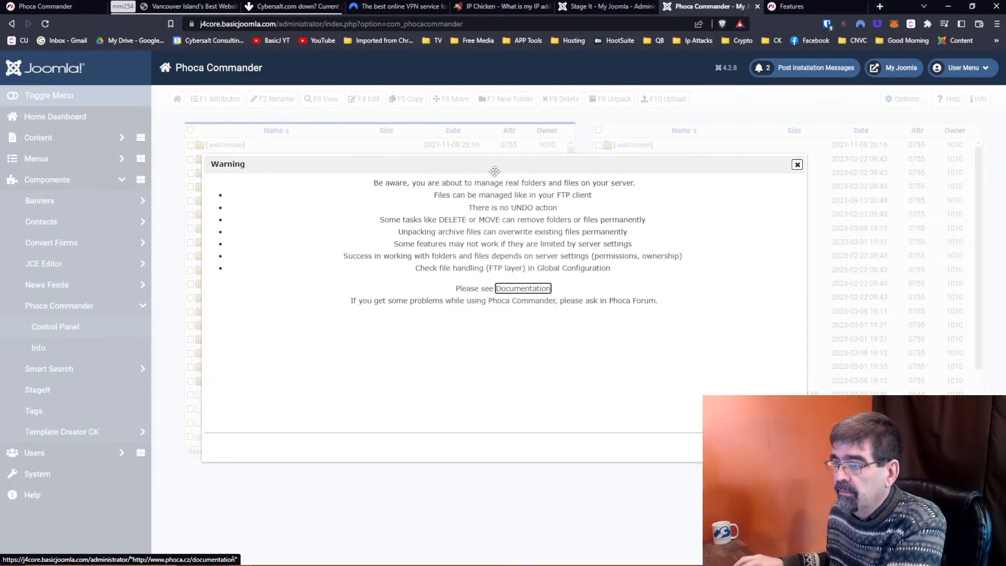
pyautogui.press('Escape')
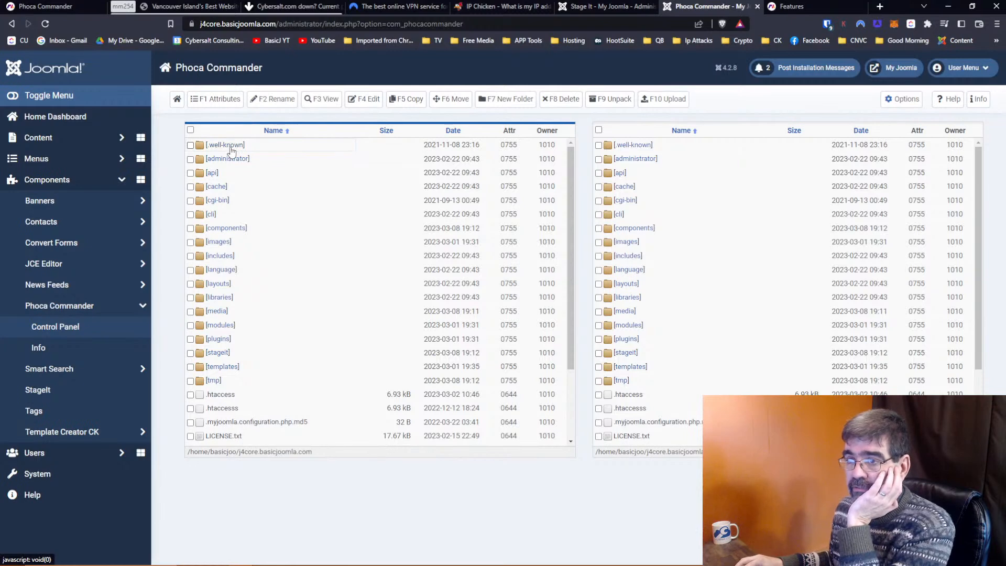
pyautogui.click(220, 326)
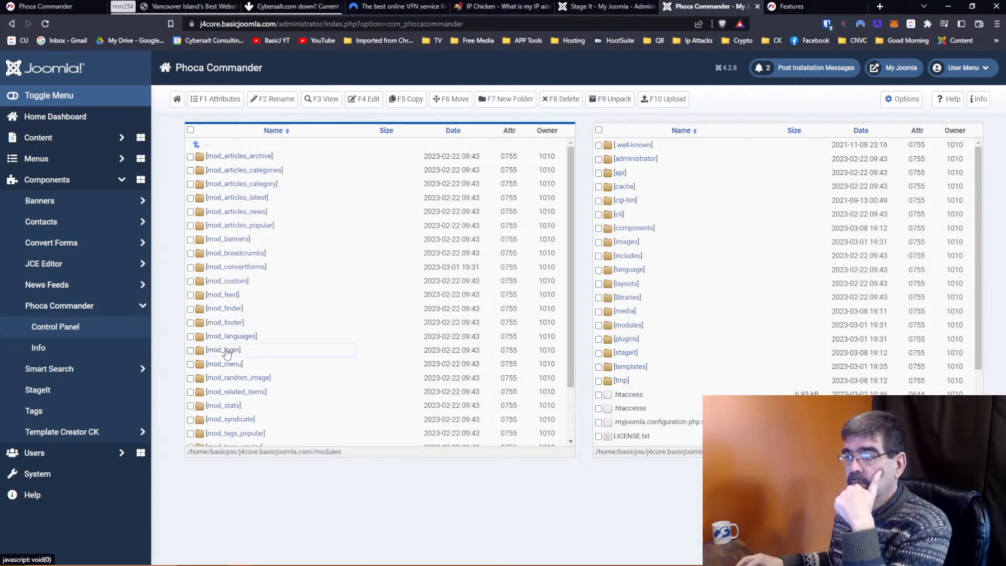
pyautogui.click(226, 283)
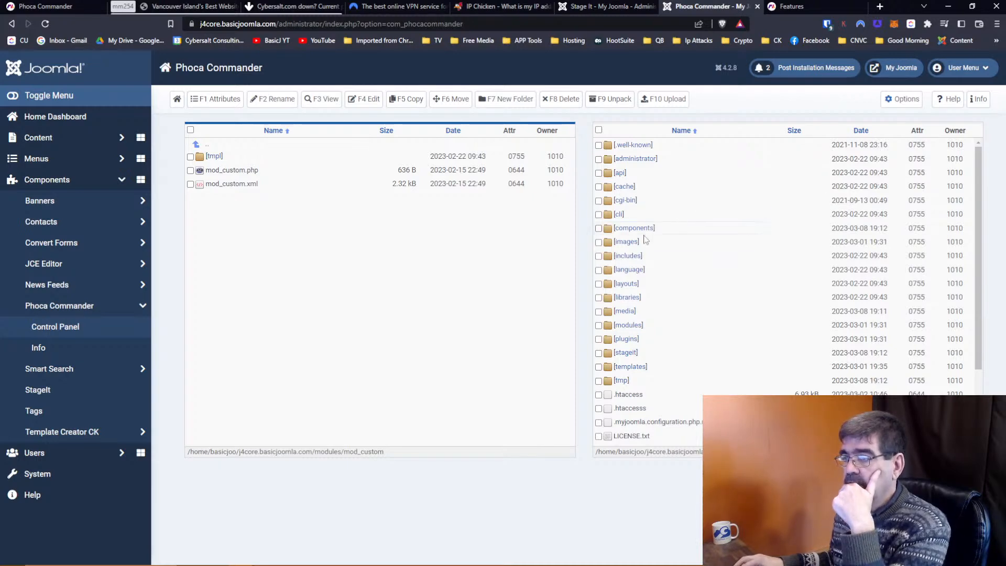
pyautogui.moveTo(624, 242); pyautogui.dragTo(673, 245)
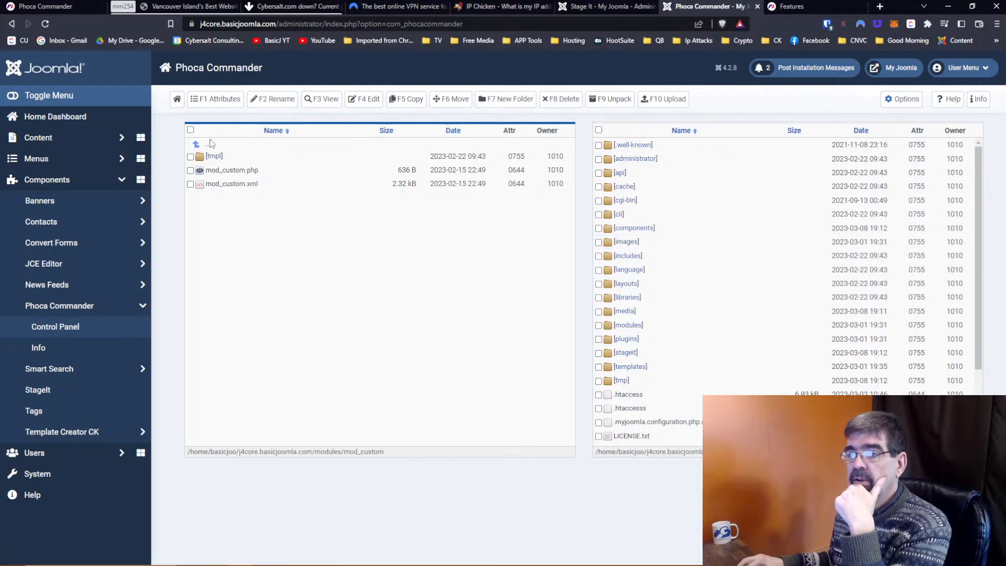
pyautogui.click(207, 144)
pyautogui.click(209, 146)
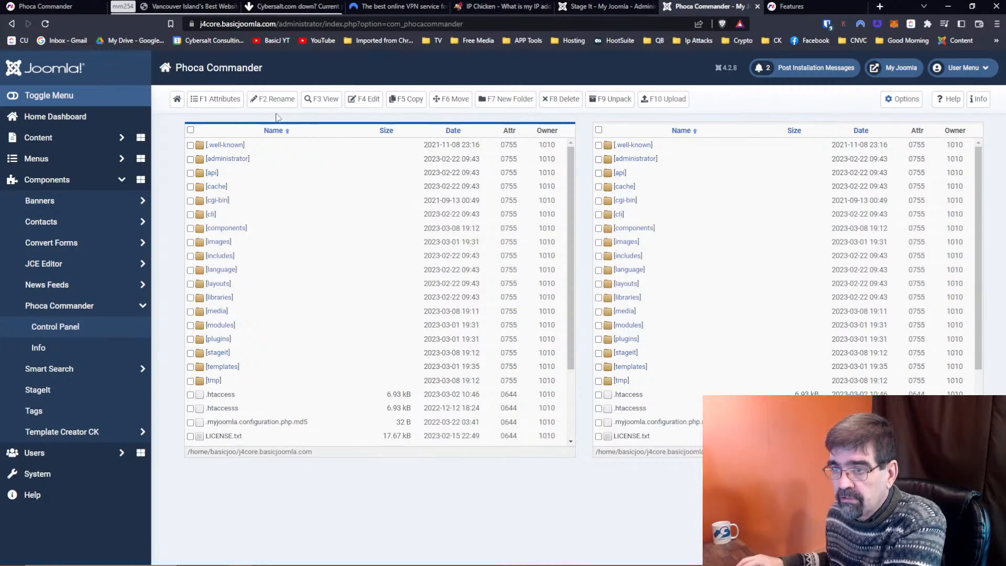
pyautogui.scroll(-1, 276, 169)
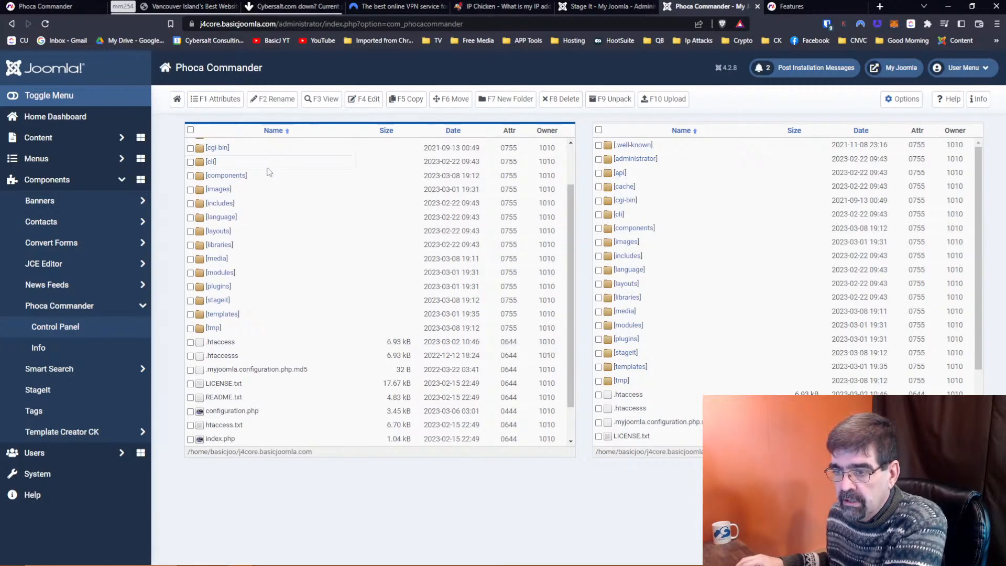
pyautogui.scroll(-1, 256, 335)
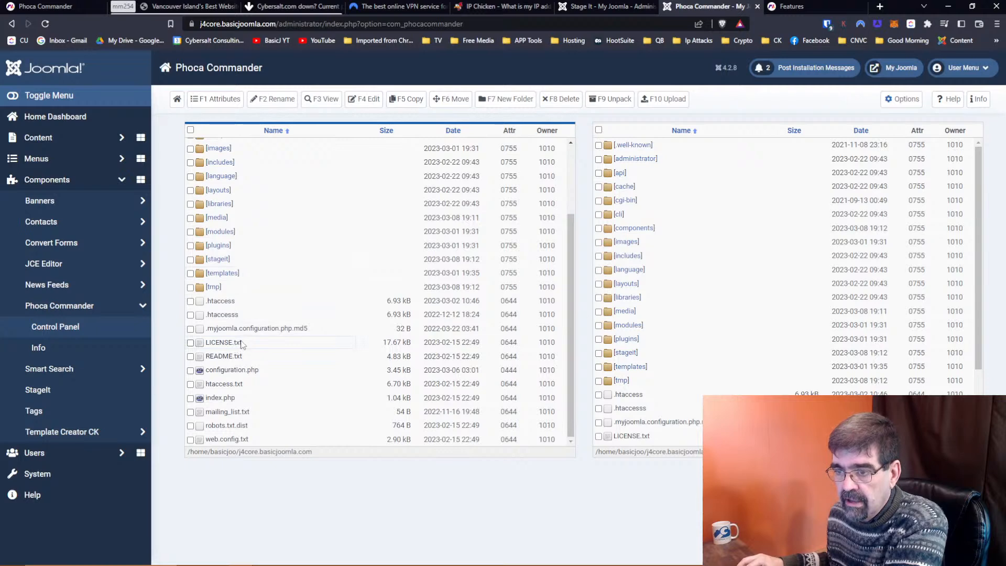
pyautogui.click(212, 103)
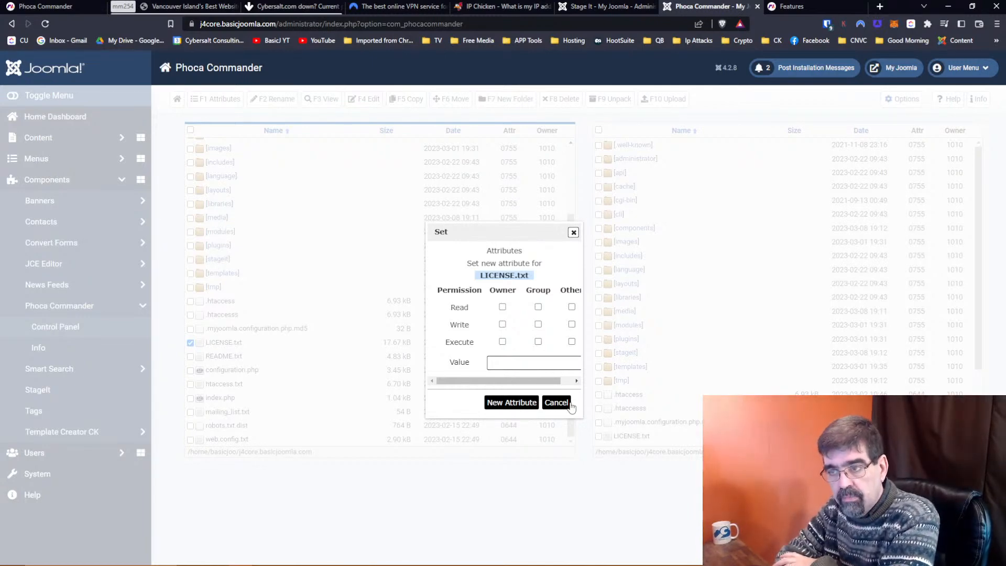
pyautogui.click(573, 233)
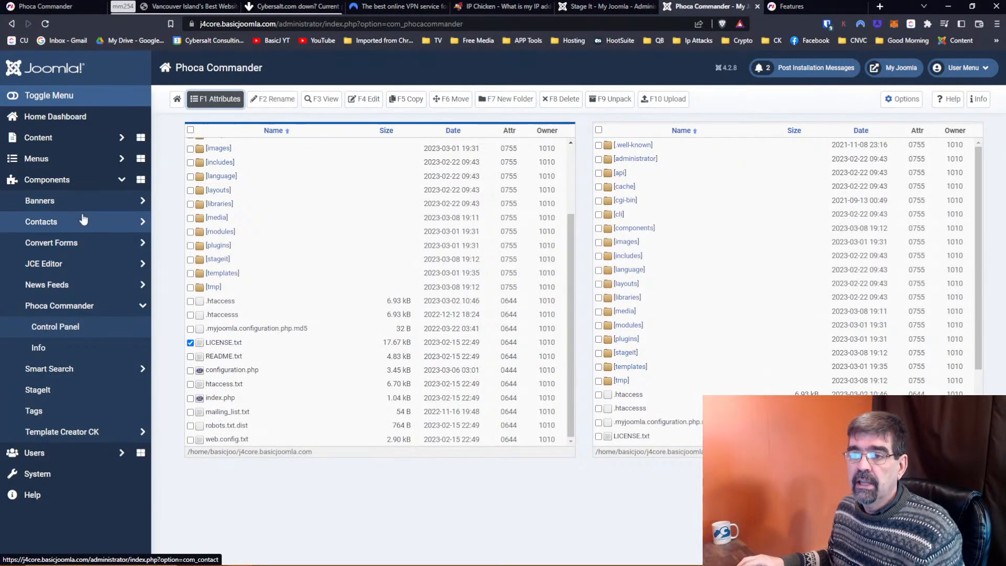
# Open System Information's Folder Permissions tab from a new System dashboard tab.
pyautogui.rightClick(48, 471)
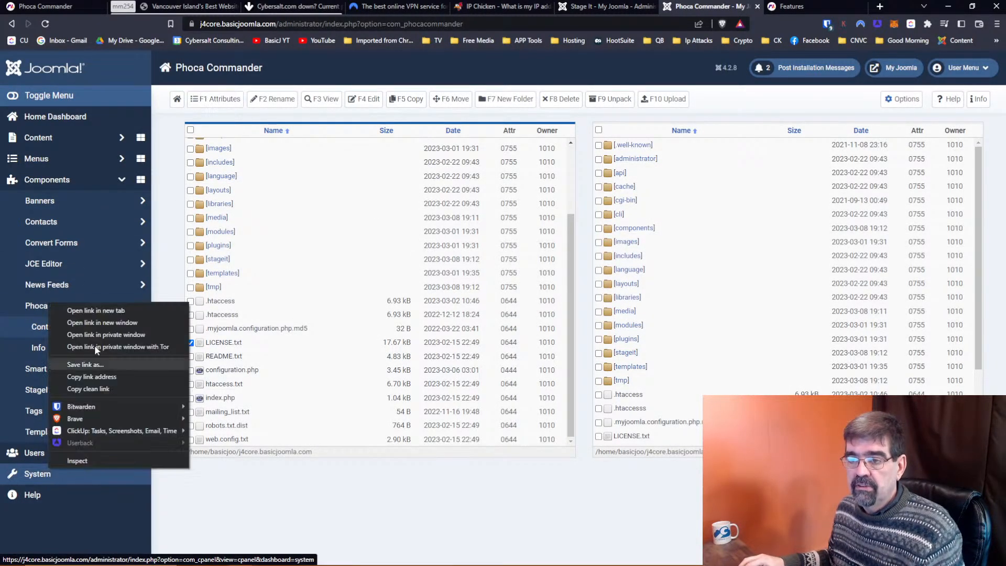
pyautogui.click(96, 311)
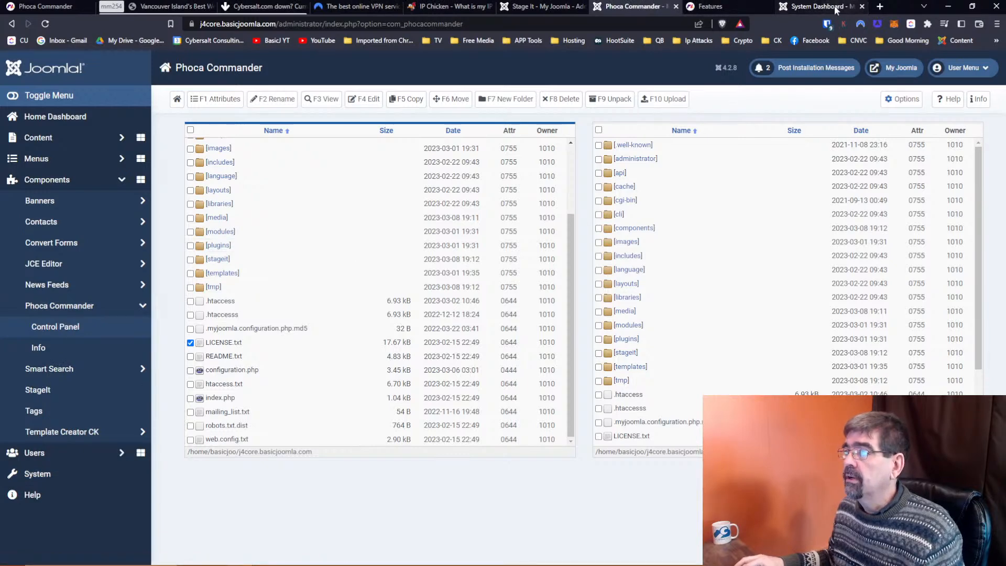
pyautogui.click(711, 10)
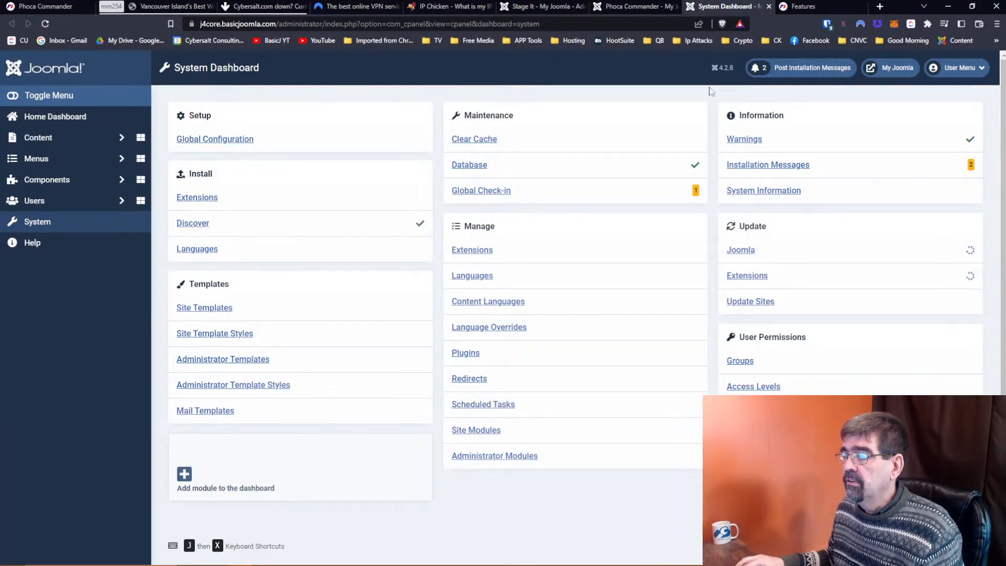
pyautogui.click(741, 190)
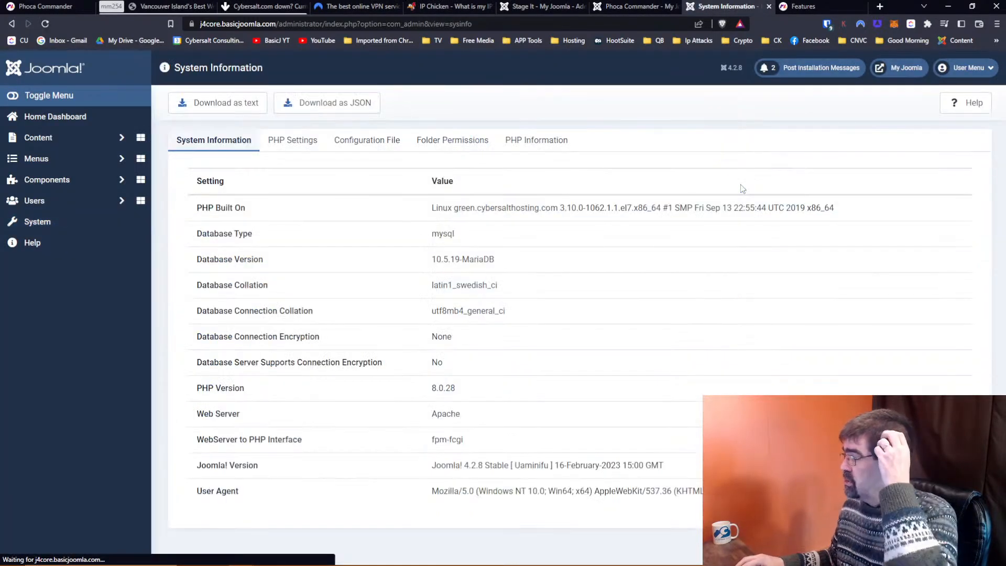
pyautogui.click(440, 140)
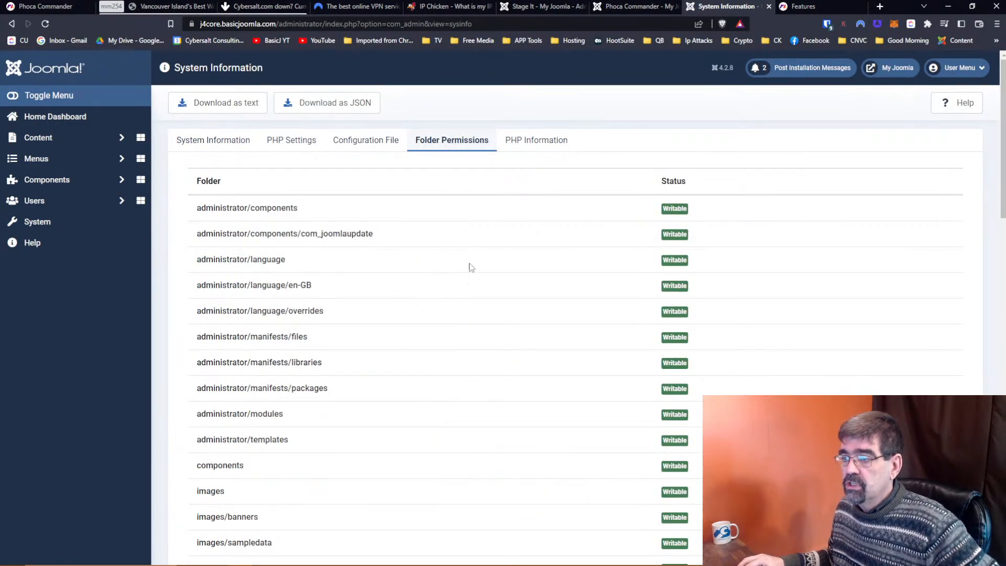
# Scroll through the writable folder list, then check the Stage It staging progress.
pyautogui.scroll(-20, 471, 267)
pyautogui.scroll(-3, 471, 267)
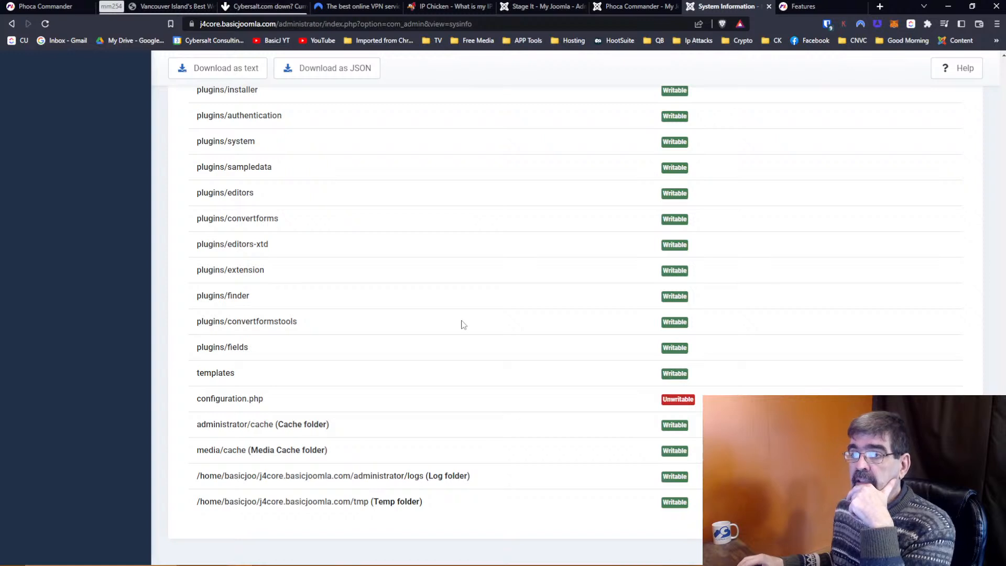
pyautogui.scroll(10, 500, 326)
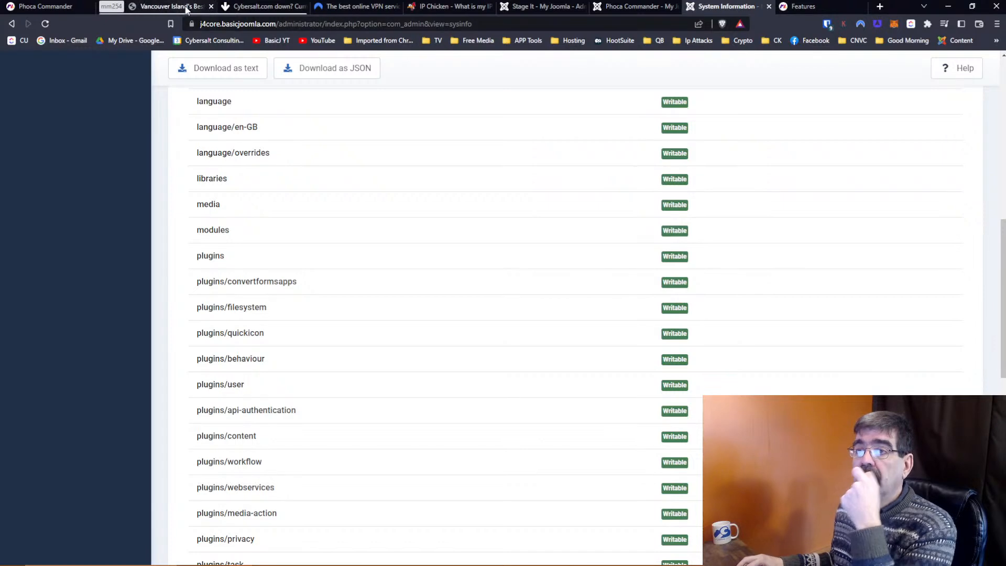
pyautogui.click(519, 7)
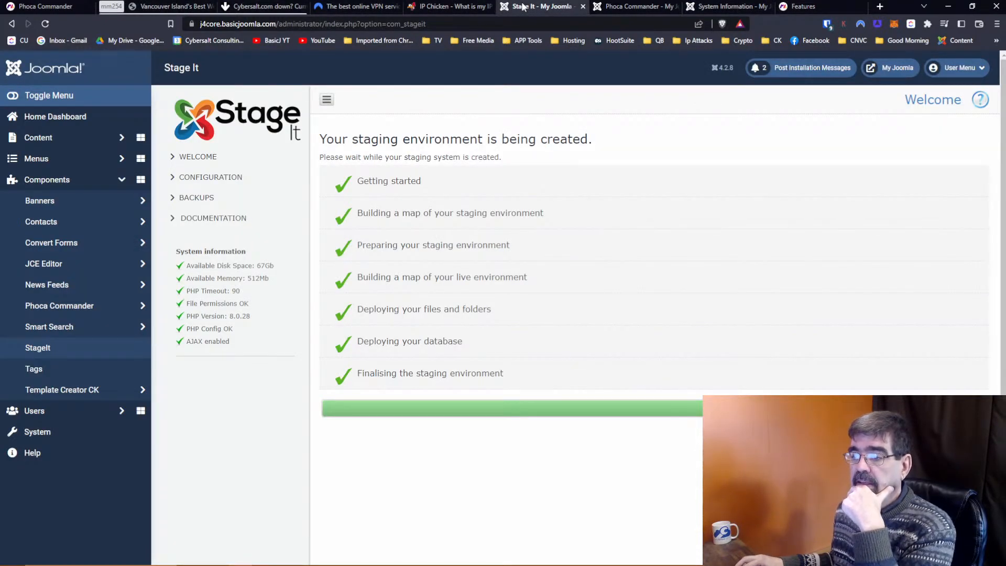
# Back in Phoca Commander, mark the media folder alongside LICENSE.txt and open F1 Attributes.
pyautogui.click(634, 6)
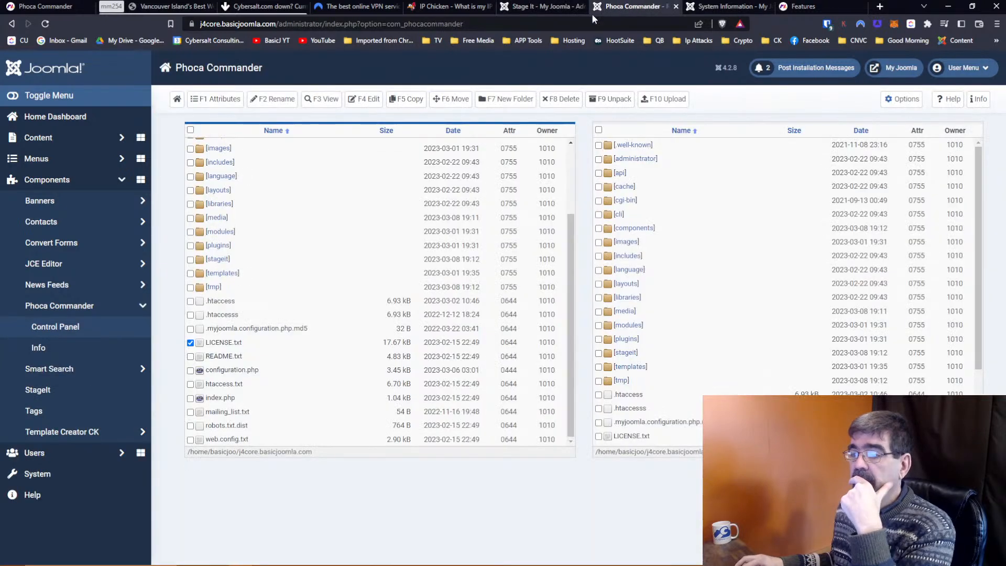
pyautogui.scroll(3, 415, 180)
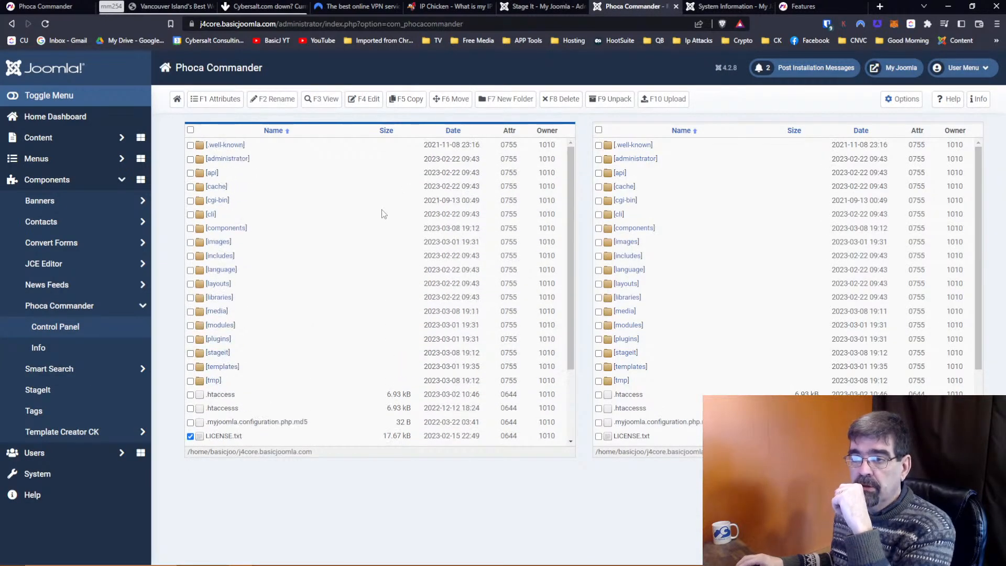
pyautogui.click(191, 311)
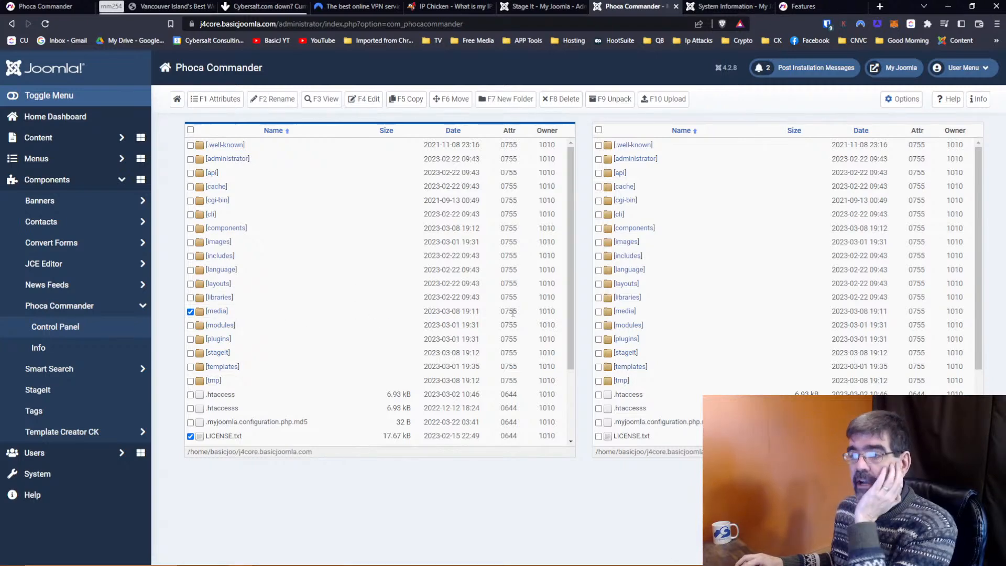
pyautogui.click(219, 101)
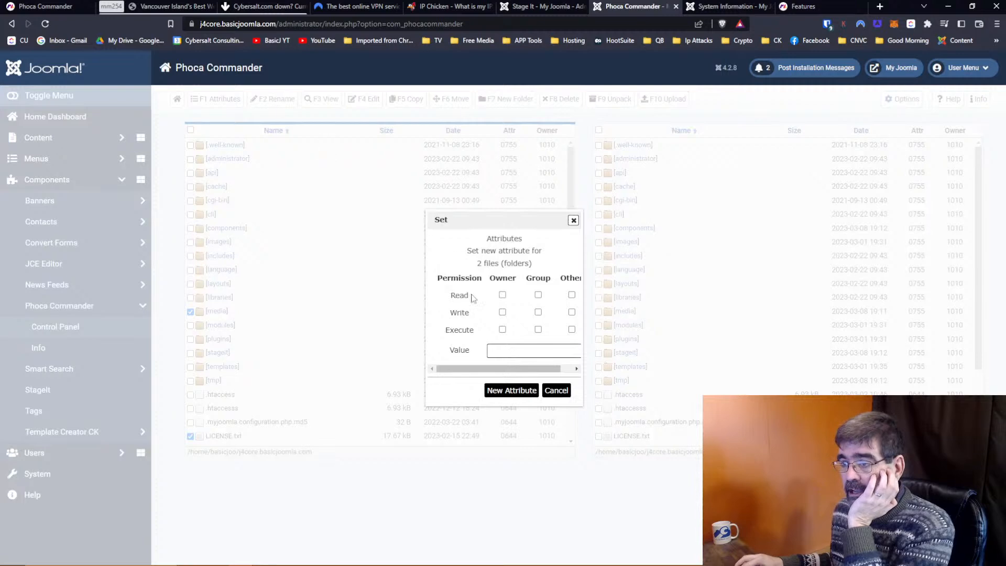
# Try different permission values in the Value field and apply the new attribute 666.
pyautogui.click(502, 296)
pyautogui.doubleClick(495, 351)
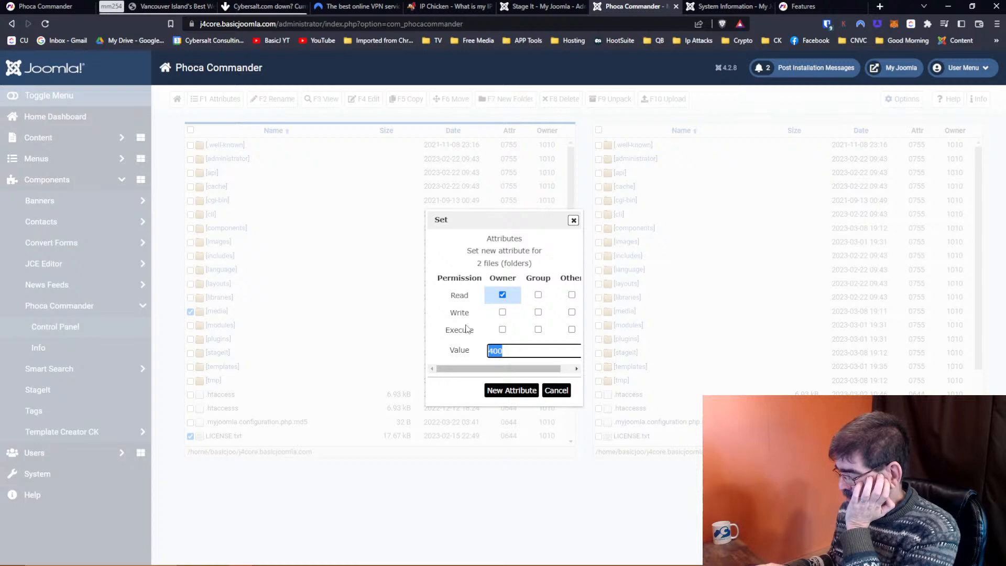
pyautogui.write('6')
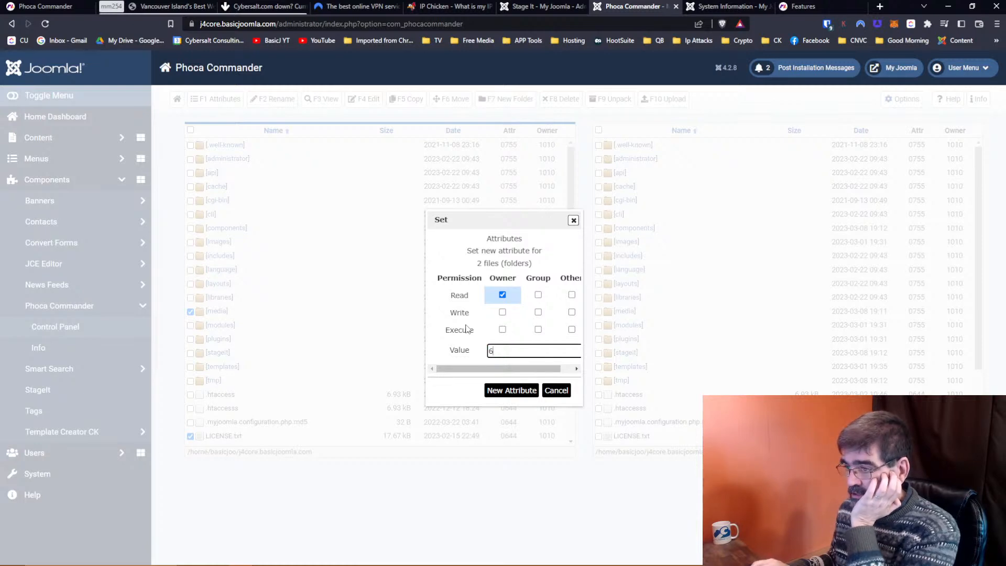
pyautogui.press('Tab')
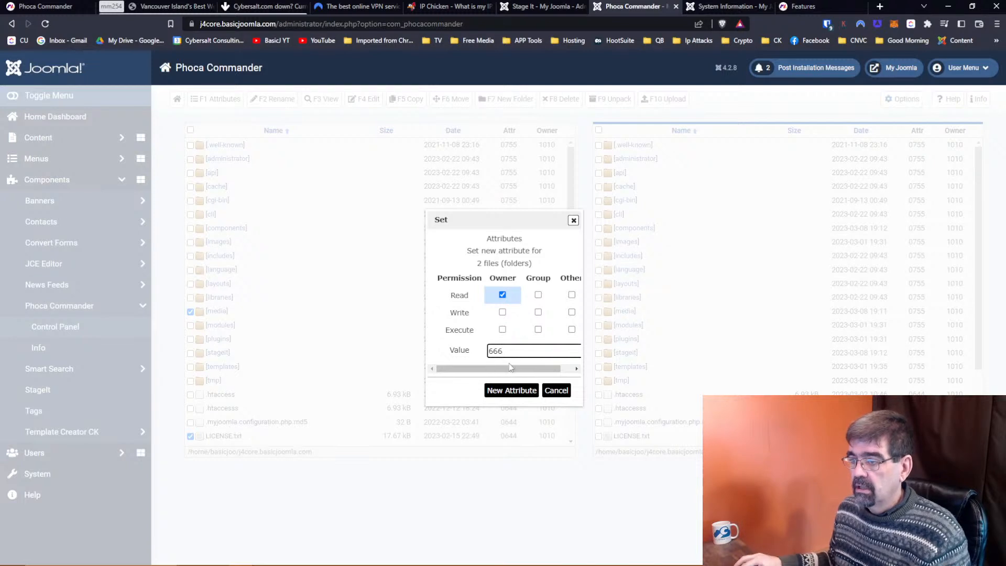
pyautogui.moveTo(512, 352); pyautogui.dragTo(432, 346)
pyautogui.write('77')
pyautogui.press('BackSpace')
pyautogui.press('BackSpace')
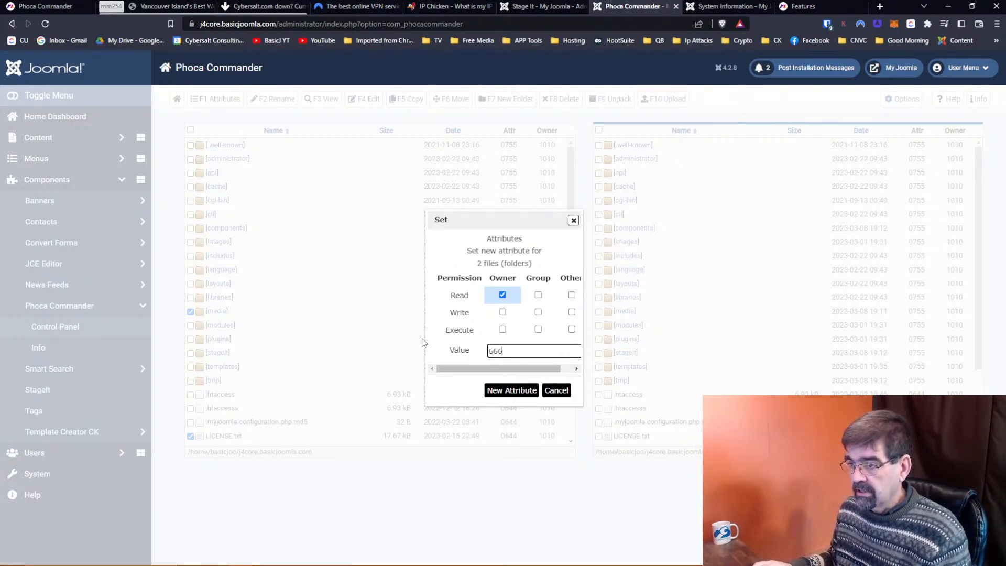
pyautogui.click(524, 392)
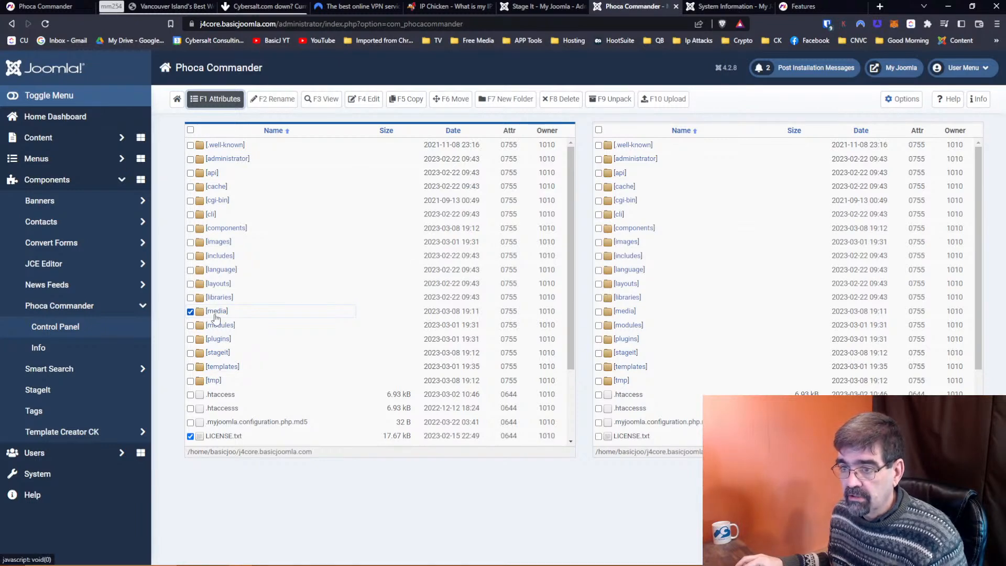
# Apply 644 permissions to the media folder and LICENSE.txt via Attributes.
pyautogui.click(217, 99)
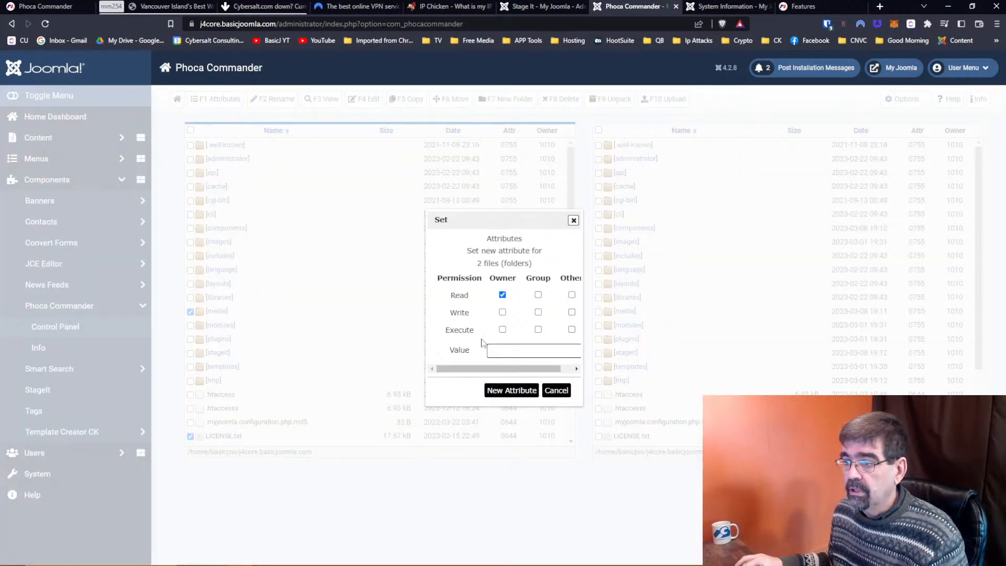
pyautogui.click(508, 353)
pyautogui.write('644')
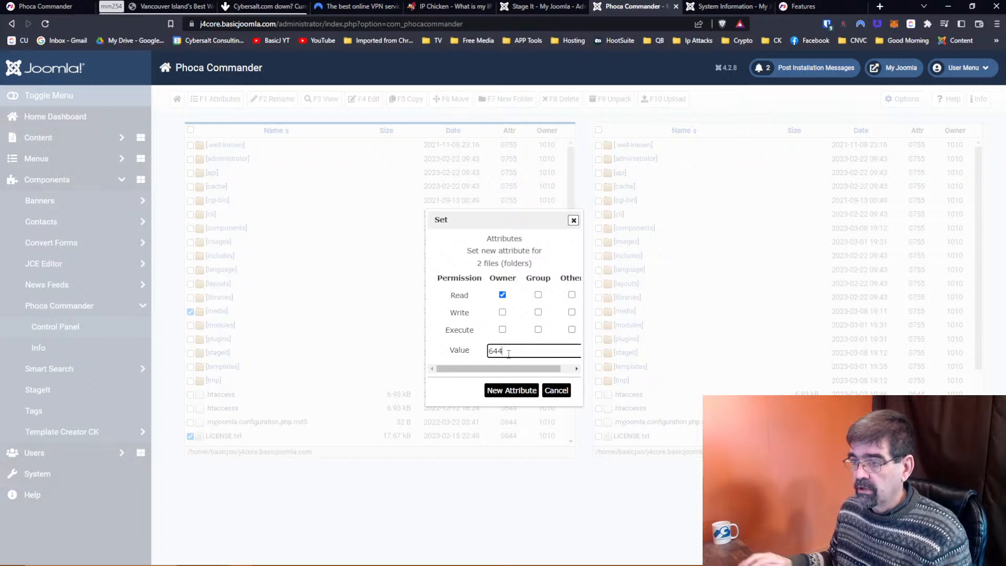
pyautogui.click(502, 390)
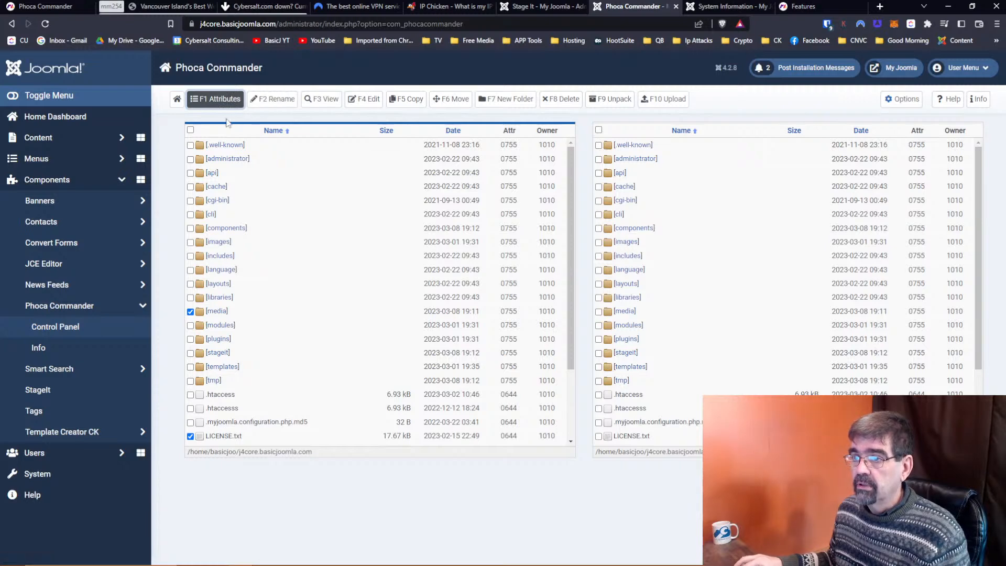
# Reopen Attributes, tick every permission box, then cancel without applying changes.
pyautogui.click(198, 105)
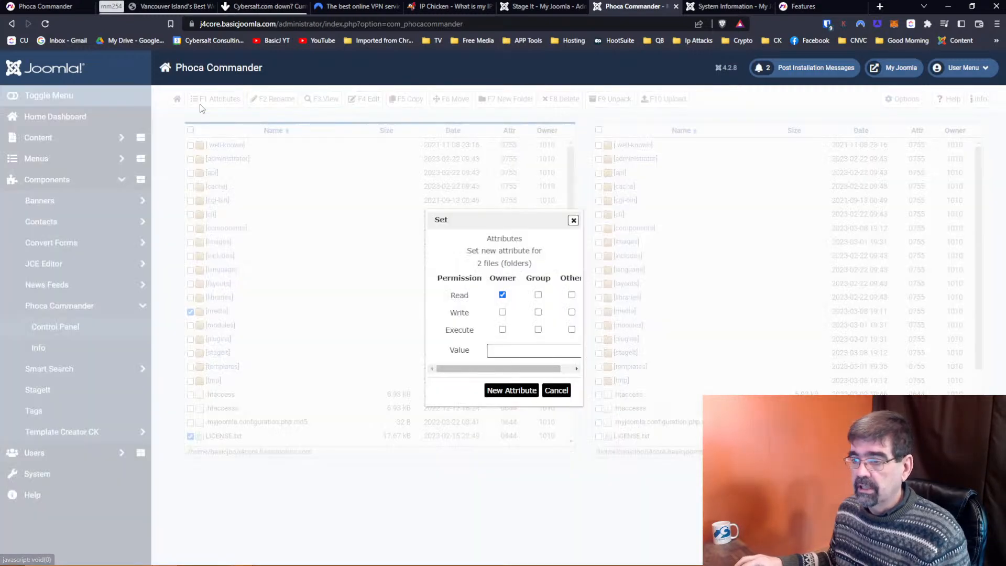
pyautogui.click(538, 295)
pyautogui.click(571, 295)
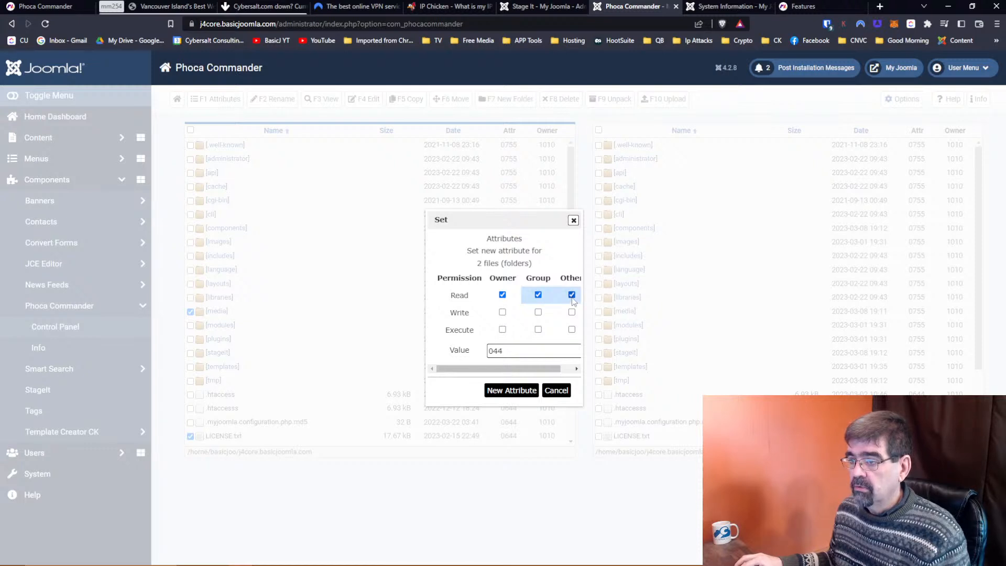
pyautogui.click(503, 313)
pyautogui.click(503, 330)
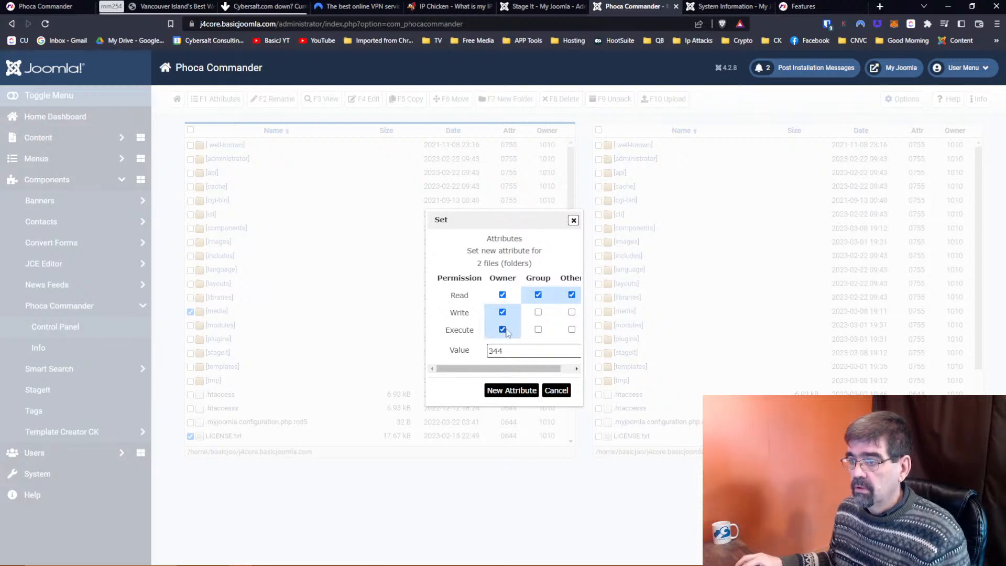
pyautogui.click(538, 329)
pyautogui.click(538, 312)
pyautogui.click(572, 312)
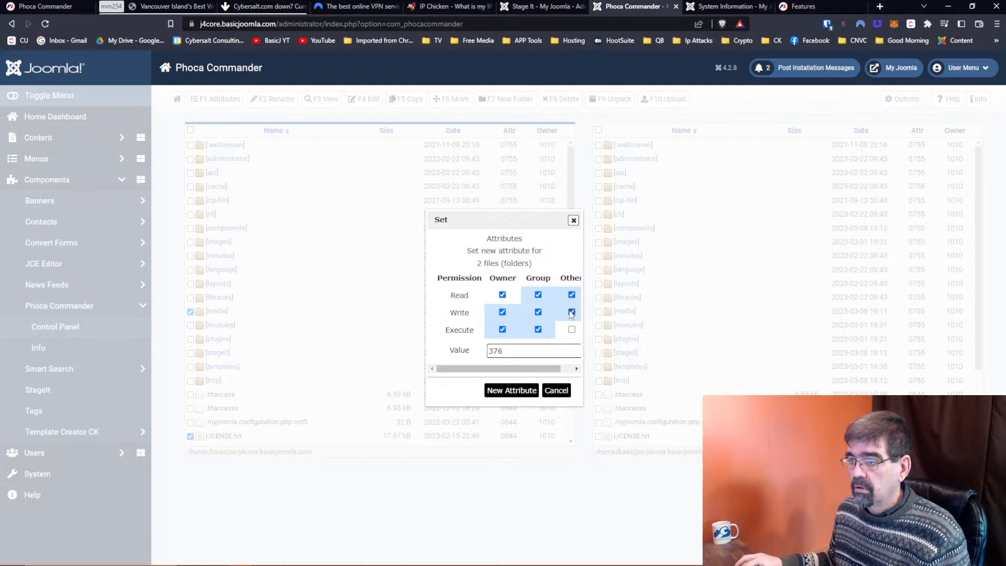
pyautogui.click(572, 330)
pyautogui.click(503, 295)
pyautogui.click(503, 295)
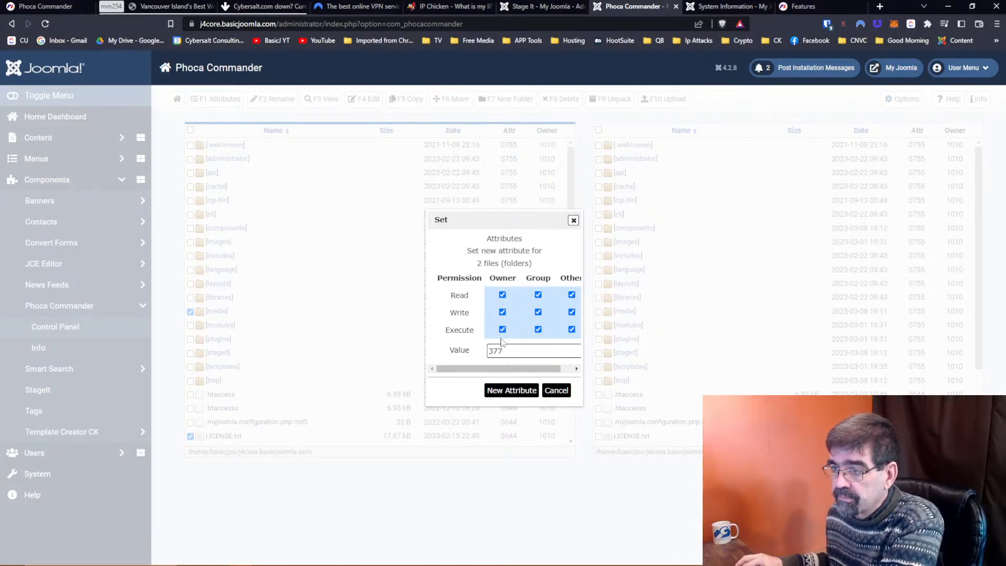
pyautogui.moveTo(524, 351); pyautogui.dragTo(449, 352)
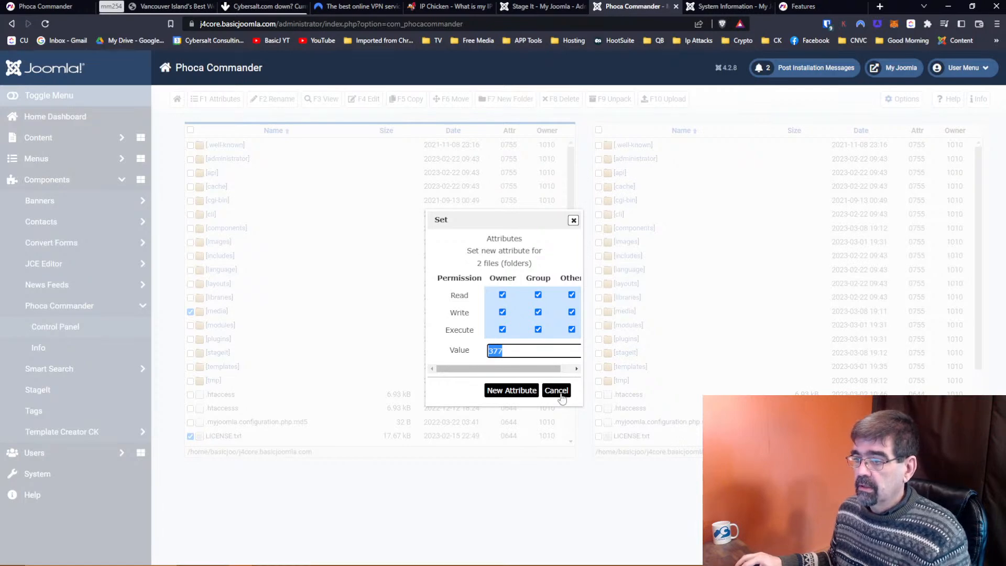
pyautogui.click(558, 392)
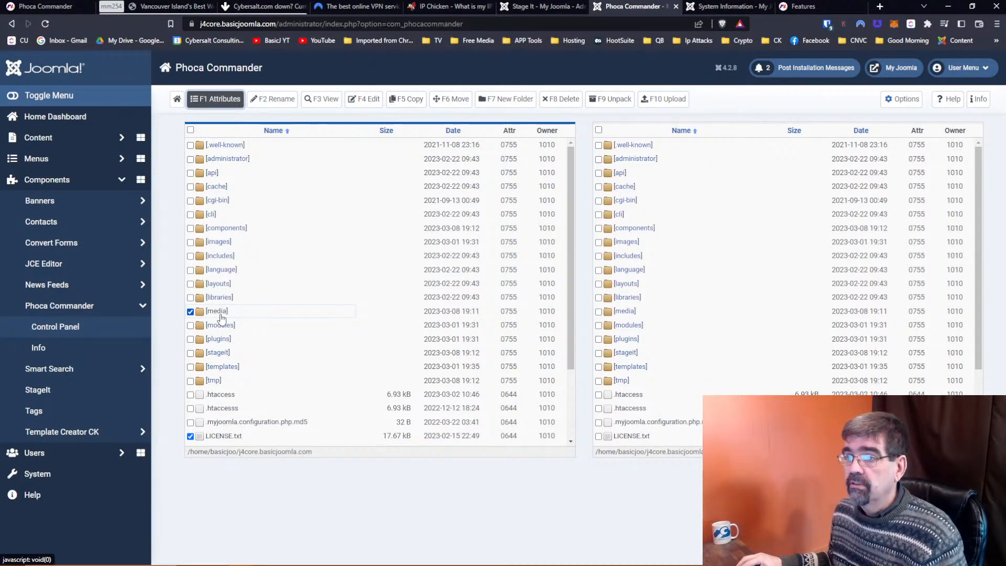
# Copy the two marked items to the Joomla root with F5, close the confirmation, and reload.
pyautogui.press('F5')
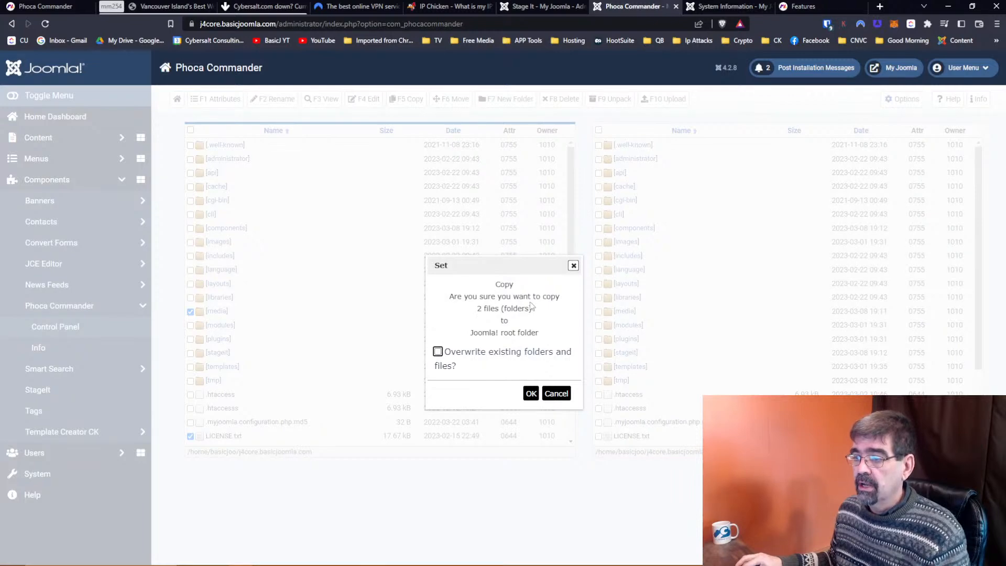
pyautogui.click(556, 394)
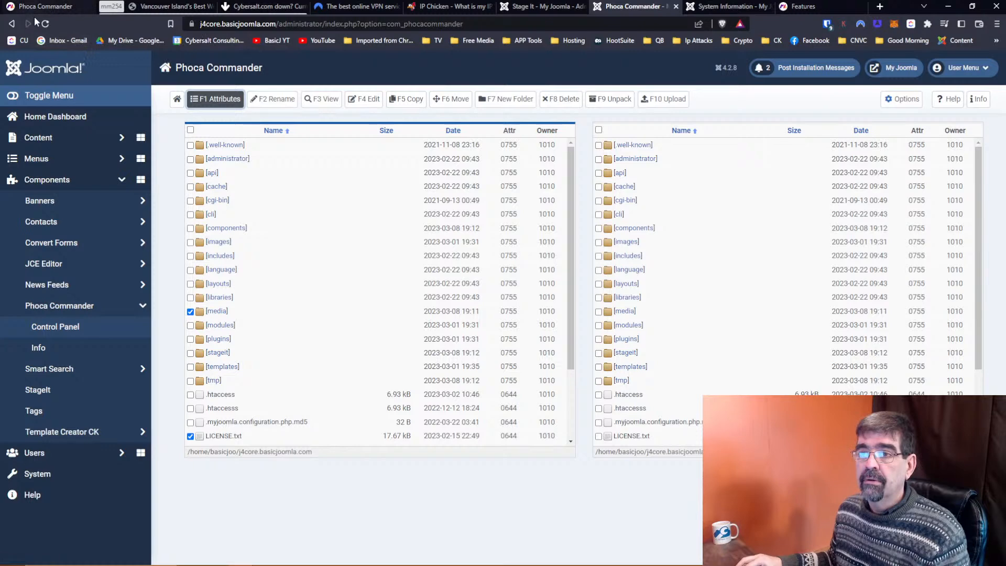
pyautogui.click(45, 26)
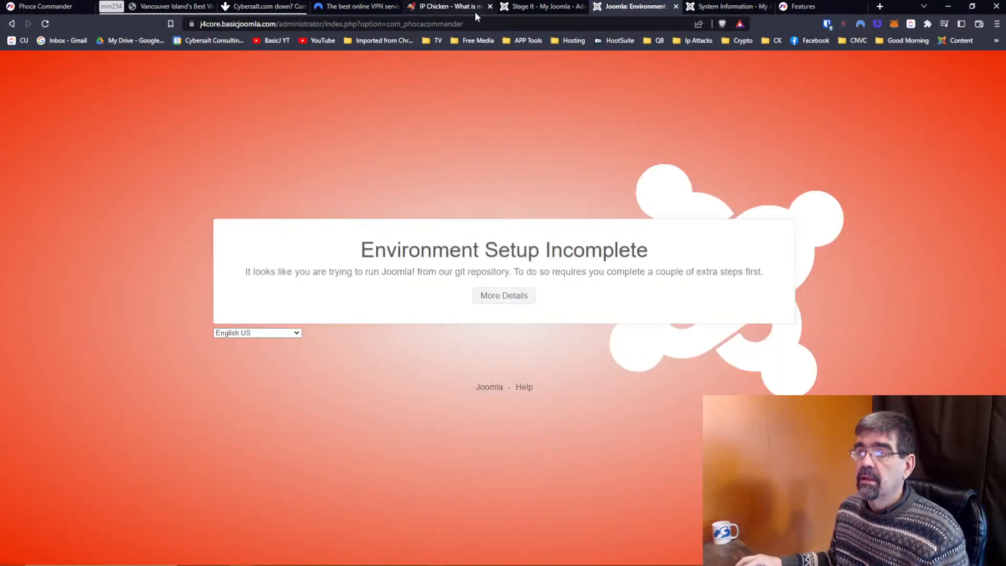
# Strip the Phoca Commander part and index.php from the URL to load the bare administrator address.
pyautogui.click(524, 25)
pyautogui.click(524, 24)
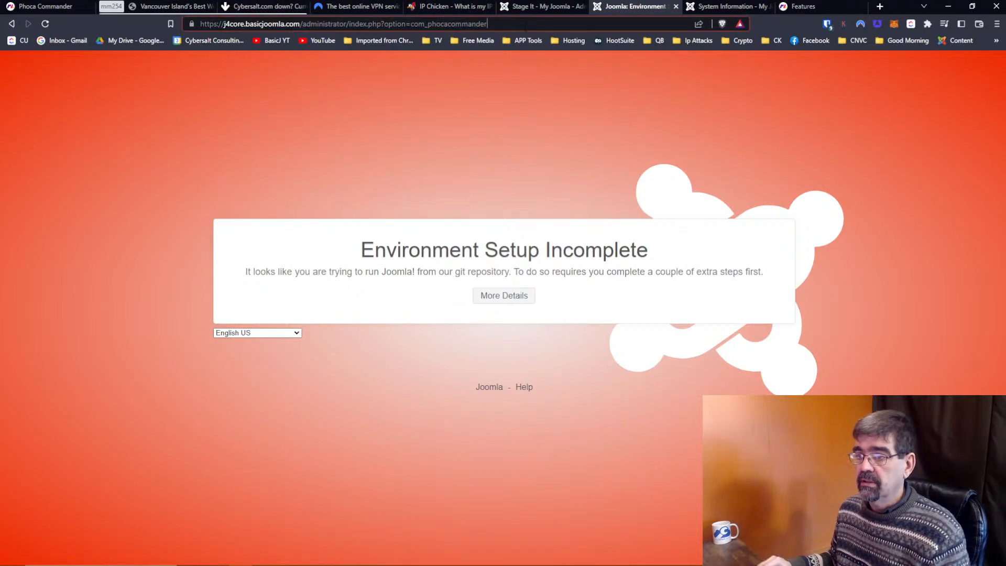
pyautogui.press('Return')
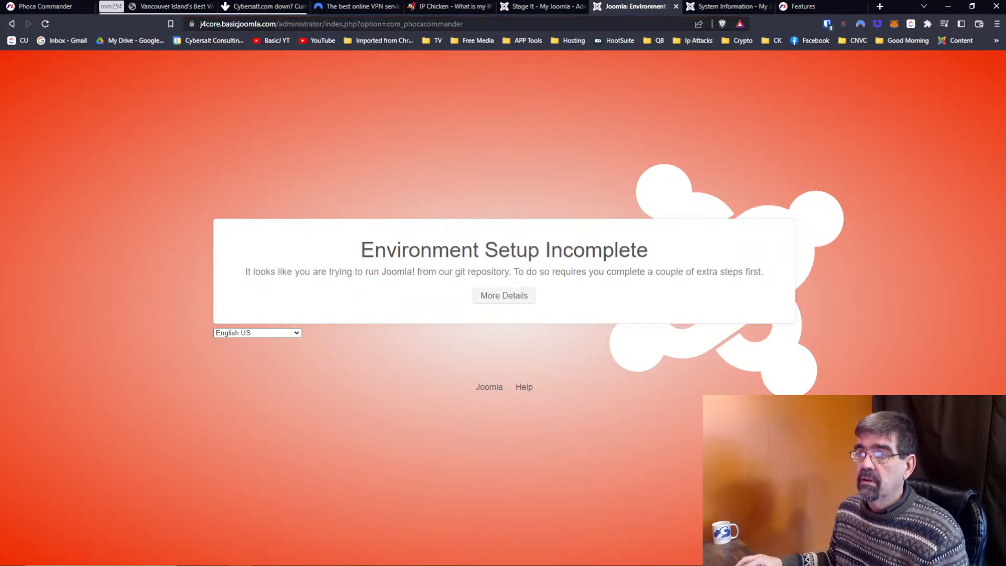
pyautogui.moveTo(381, 23); pyautogui.dragTo(635, 22)
pyautogui.press('BackSpace')
pyautogui.press('Return')
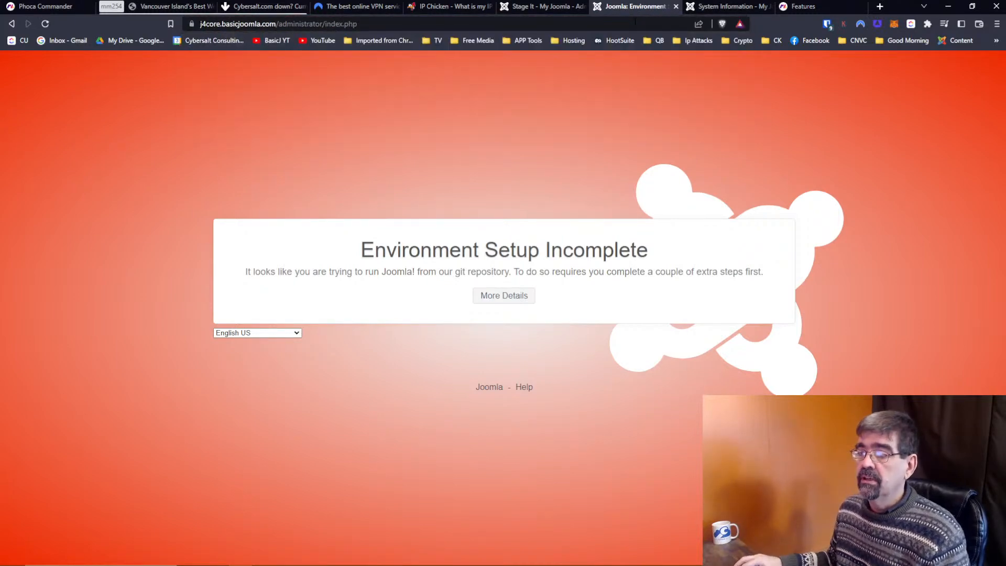
pyautogui.moveTo(326, 24); pyautogui.dragTo(453, 25)
pyautogui.press('BackSpace')
pyautogui.press('Return')
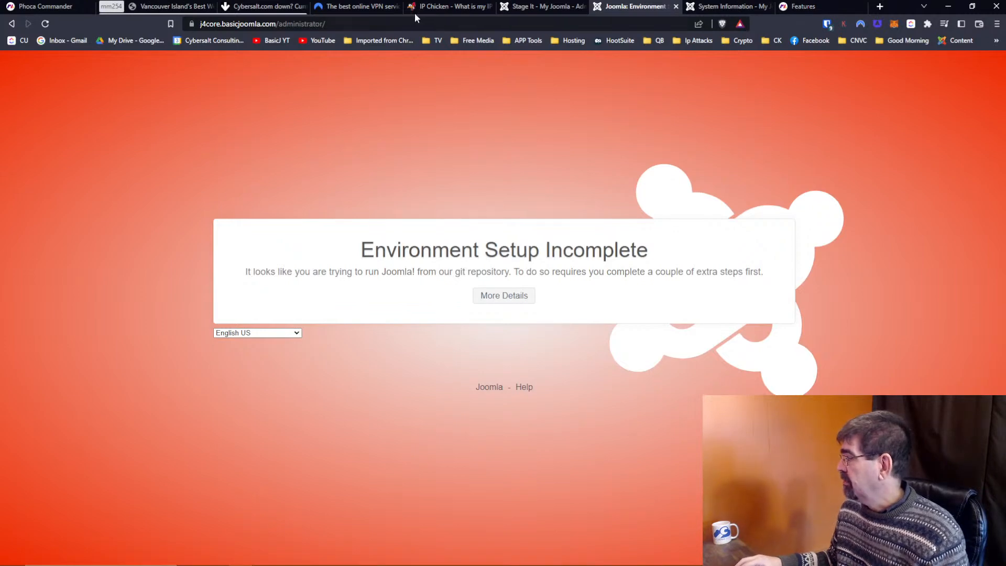
# Open the hosting cPanel in a new tab detached into its own browser window.
pyautogui.click(879, 6)
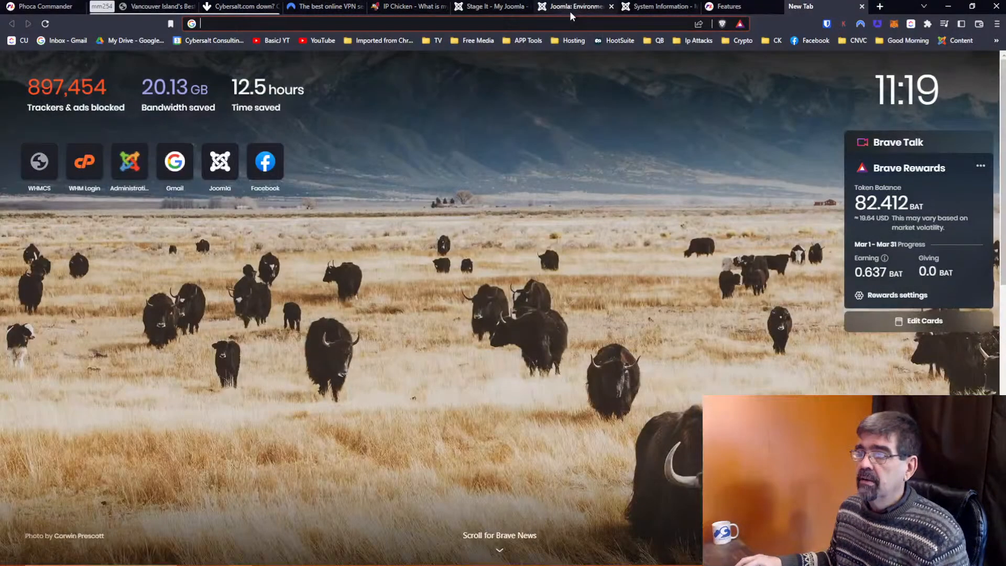
pyautogui.moveTo(837, 8); pyautogui.dragTo(1005, 11)
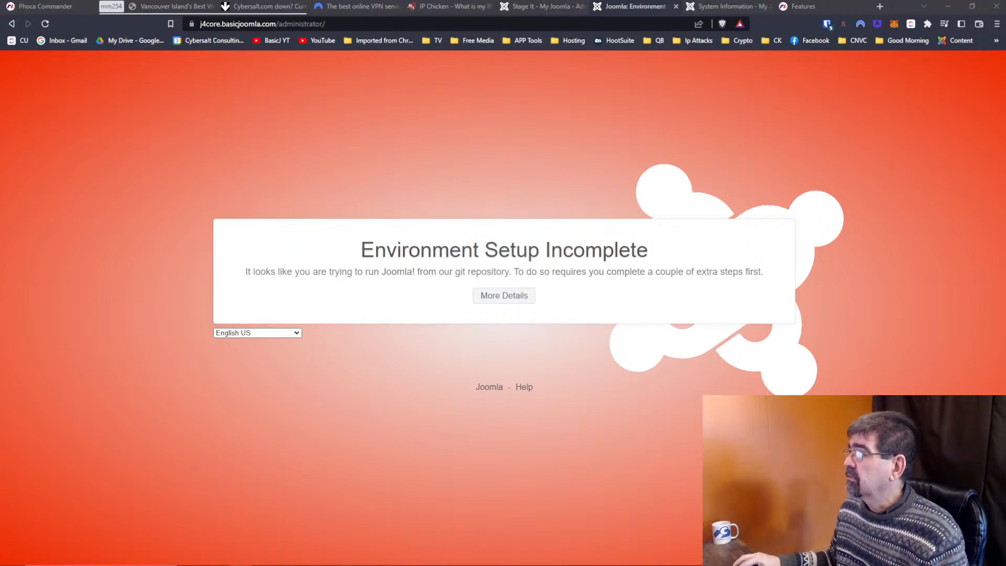
pyautogui.moveTo(1005, 7); pyautogui.dragTo(112, 93)
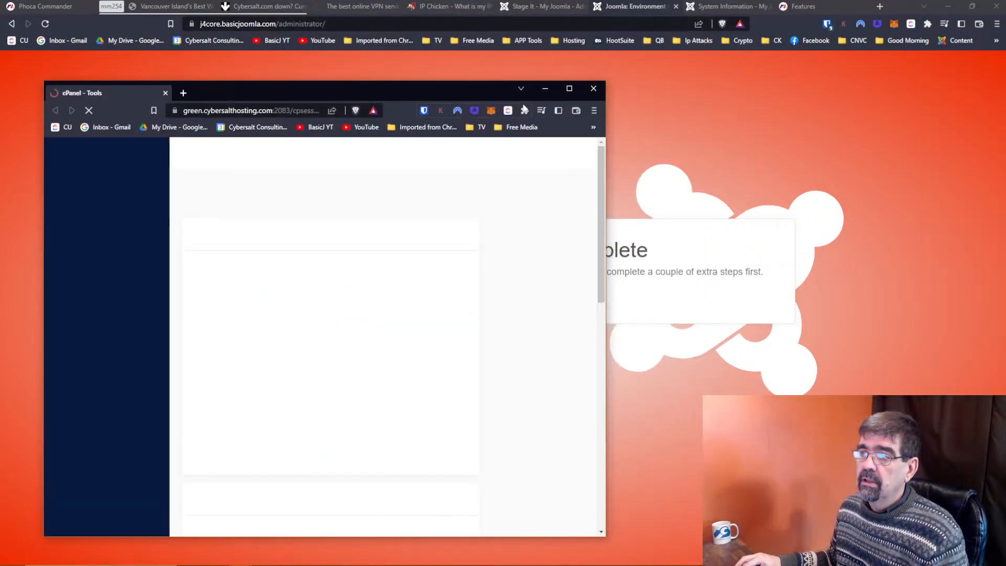
# In cPanel File Manager, change j4core.basicjoomla.com's media folder permissions from 0666 to 0777.
pyautogui.click(574, 89)
pyautogui.click(203, 184)
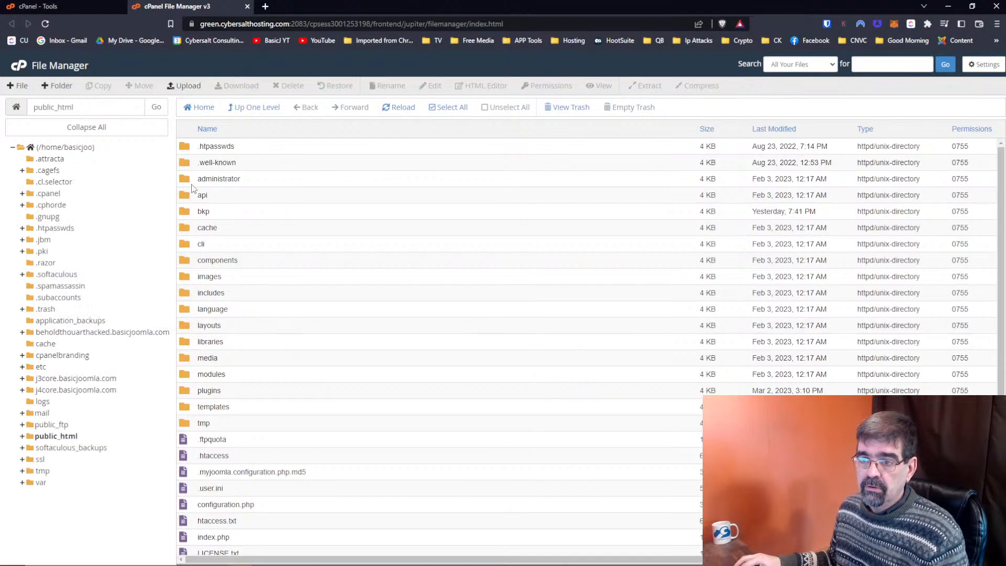
pyautogui.click(64, 391)
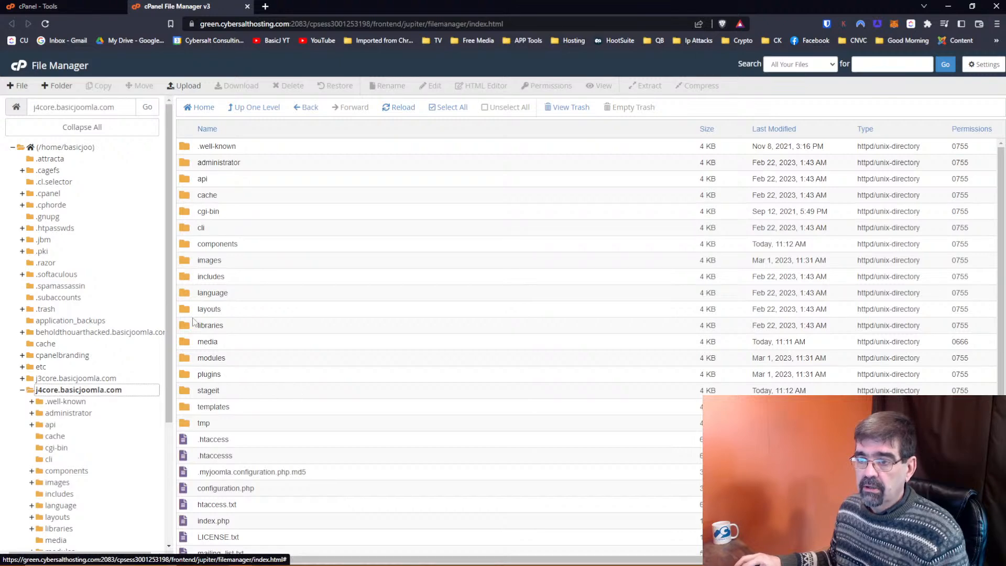
pyautogui.click(192, 346)
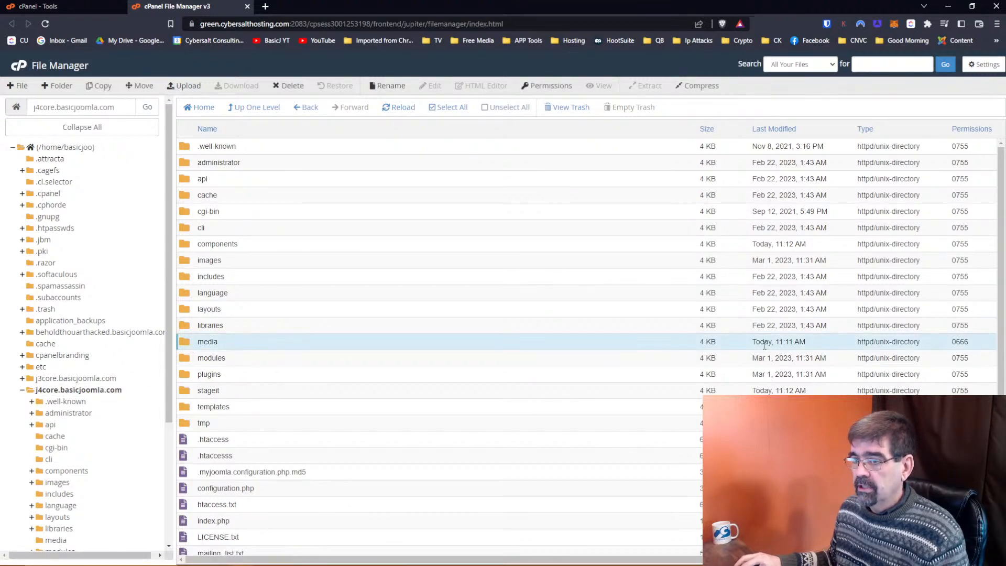
pyautogui.rightClick(183, 347)
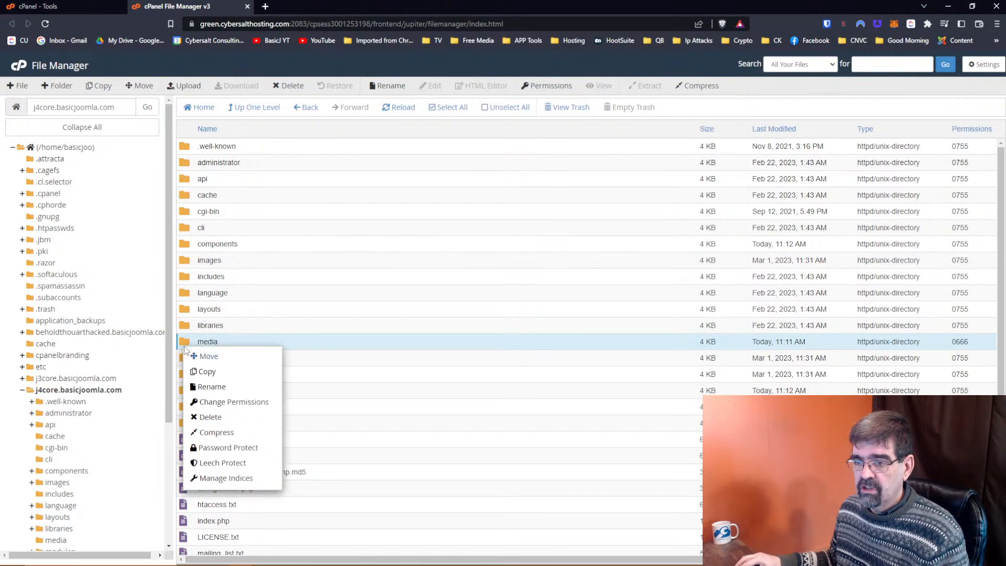
pyautogui.click(225, 402)
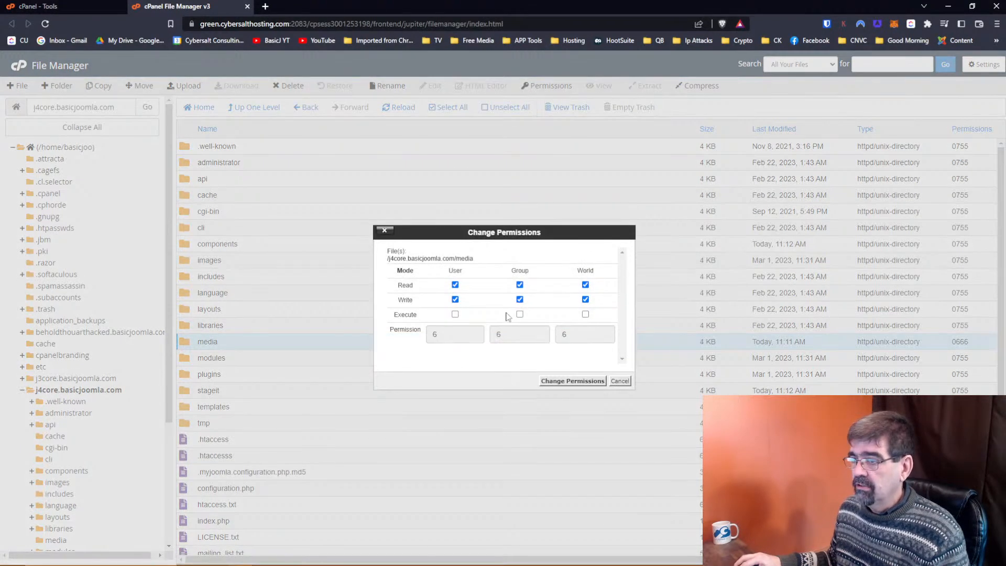
pyautogui.click(454, 314)
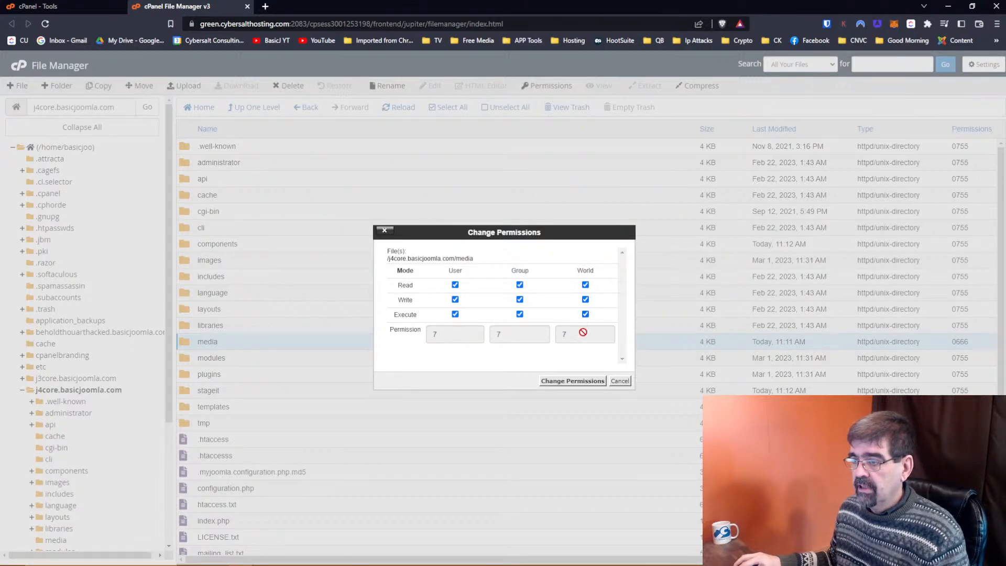
pyautogui.click(568, 381)
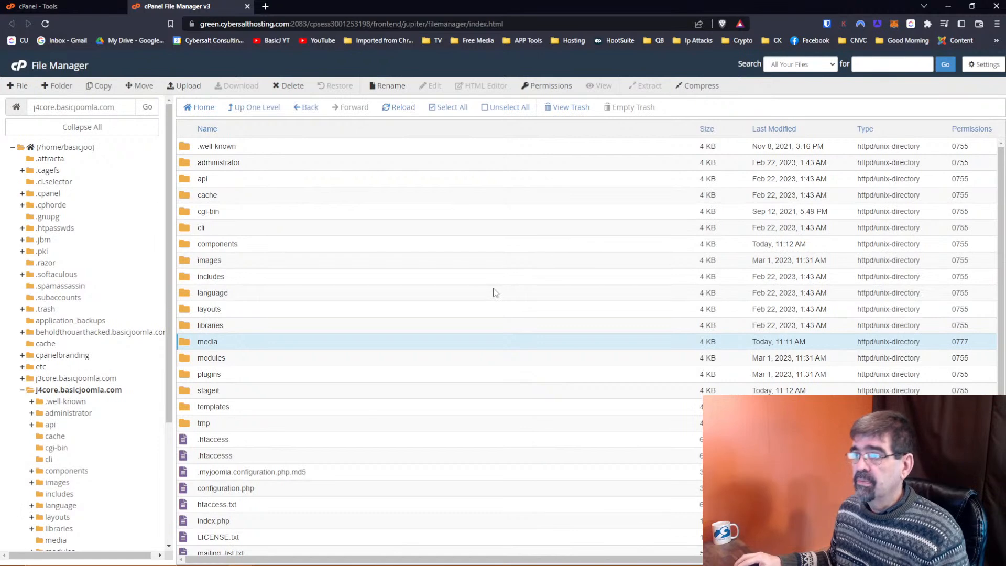
pyautogui.hotkey('alt', 'Tab')
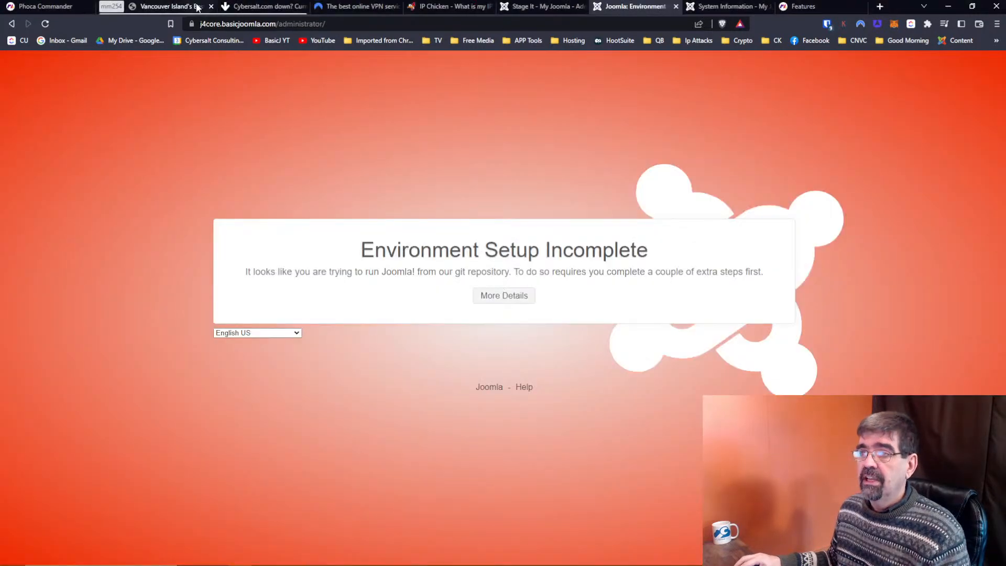
# Reload the admin page and go to Components > Phoca Commander > Control Panel.
pyautogui.click(391, 24)
pyautogui.click(391, 24)
pyautogui.press('Return')
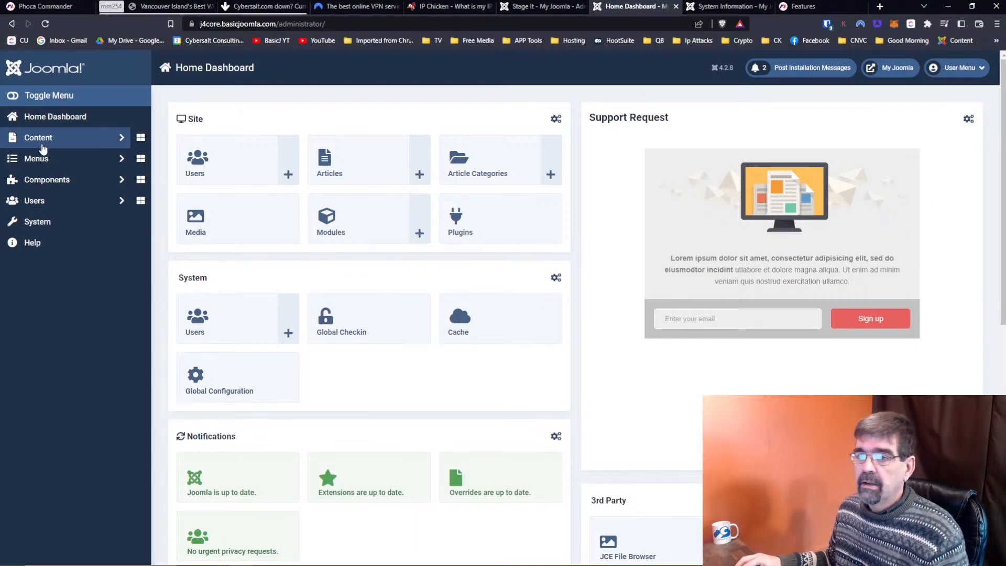
pyautogui.click(52, 186)
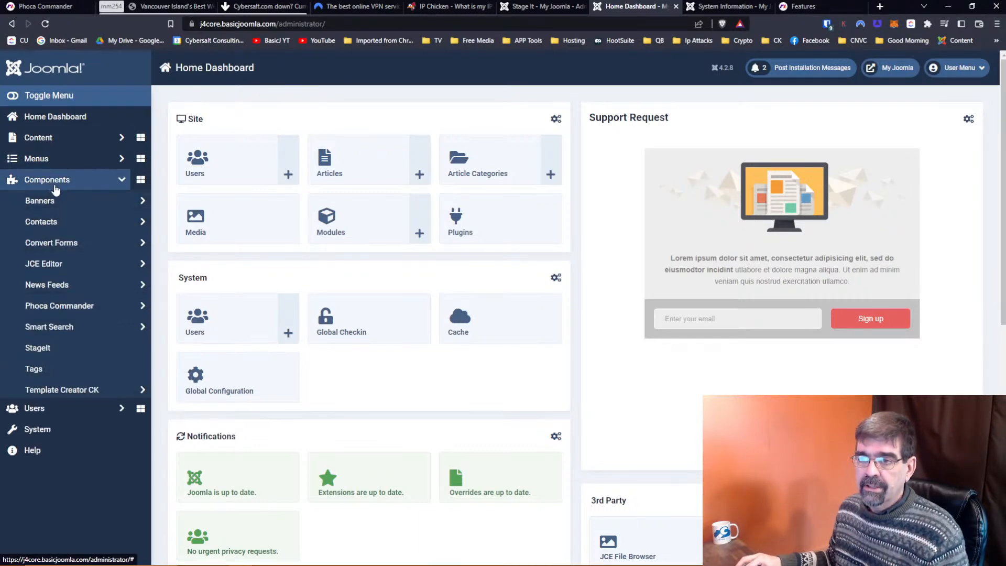
pyautogui.click(58, 313)
pyautogui.click(56, 327)
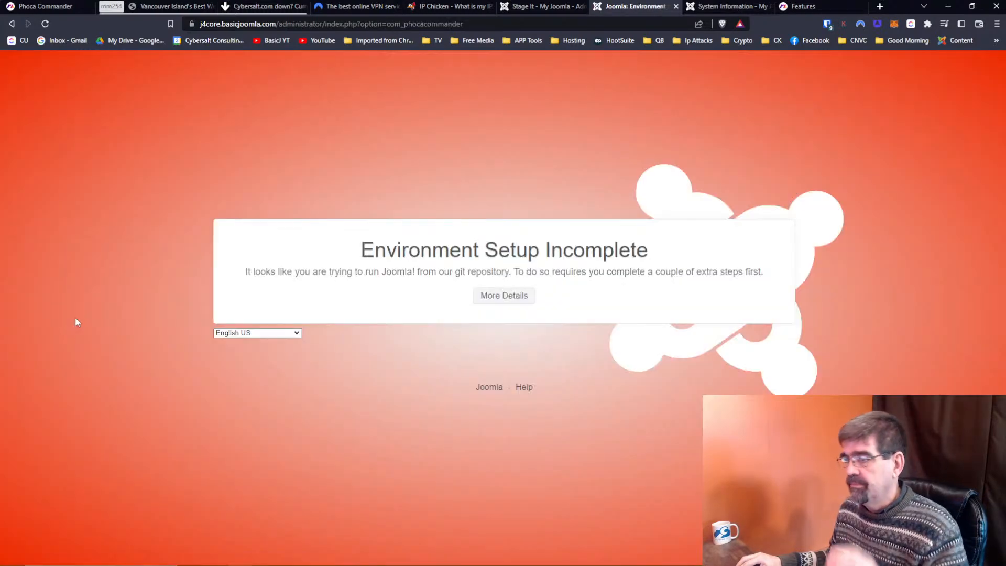
# Reload the Phoca Commander page and bring up its Options configuration.
pyautogui.click(563, 24)
pyautogui.click(563, 24)
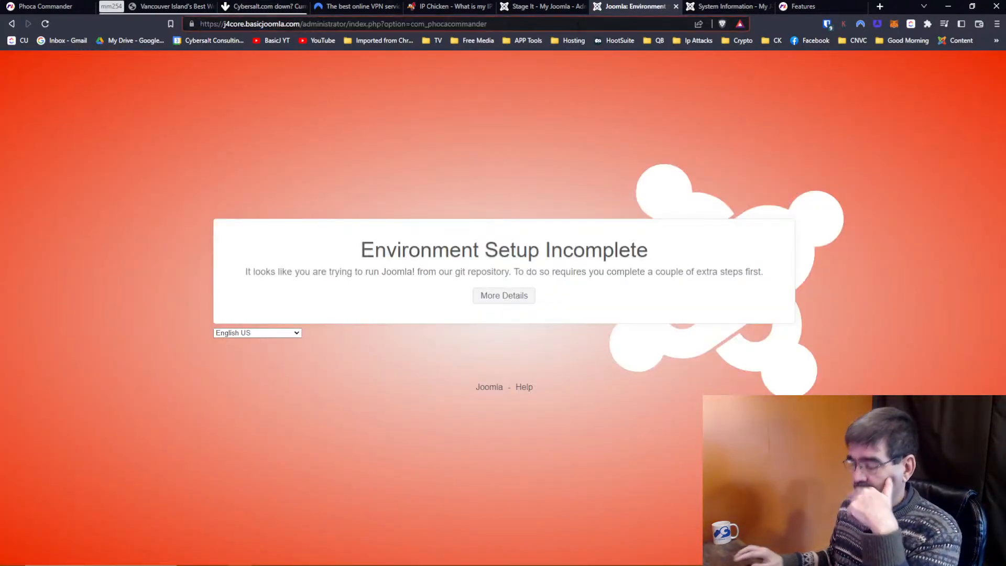
pyautogui.press('Return')
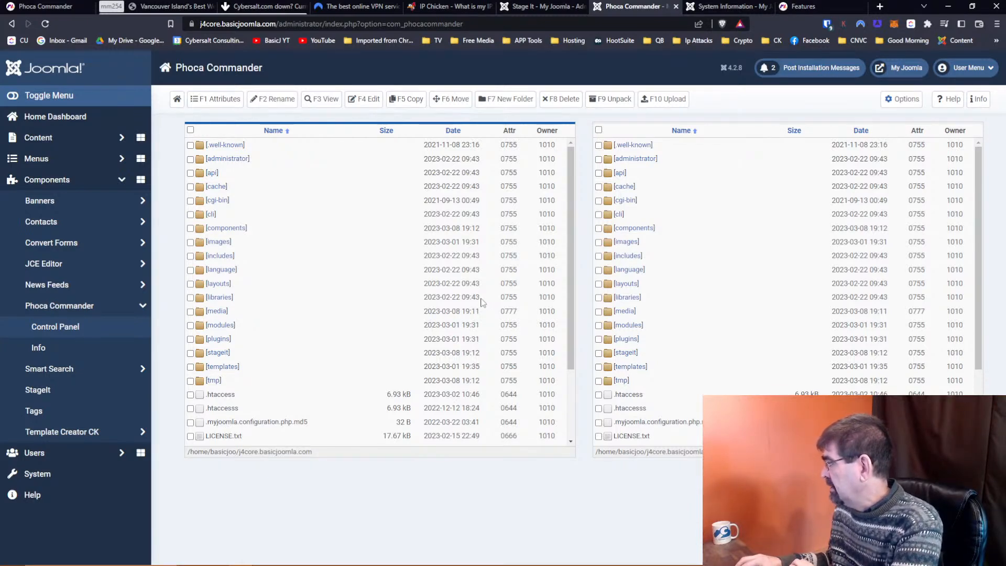
pyautogui.click(901, 100)
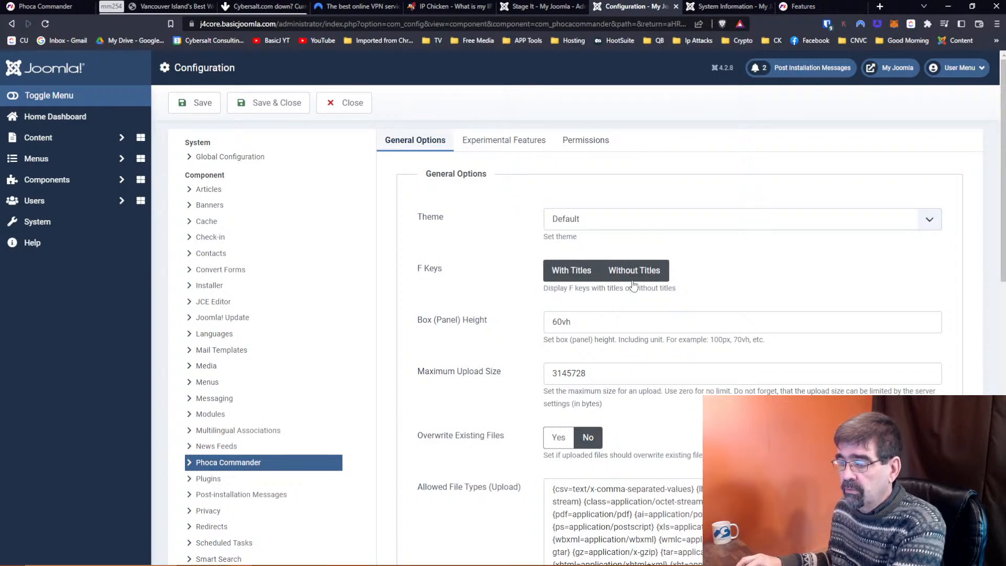
# Toggle the ignore-file-type and edit-non-writable options, leaving both at their original settings.
pyautogui.scroll(-1, 500, 285)
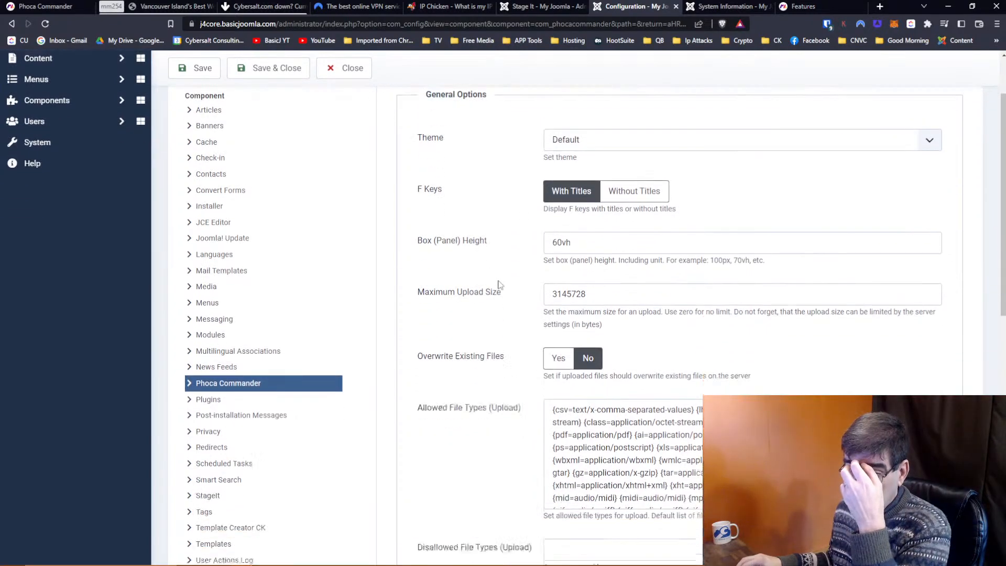
pyautogui.scroll(-2, 499, 285)
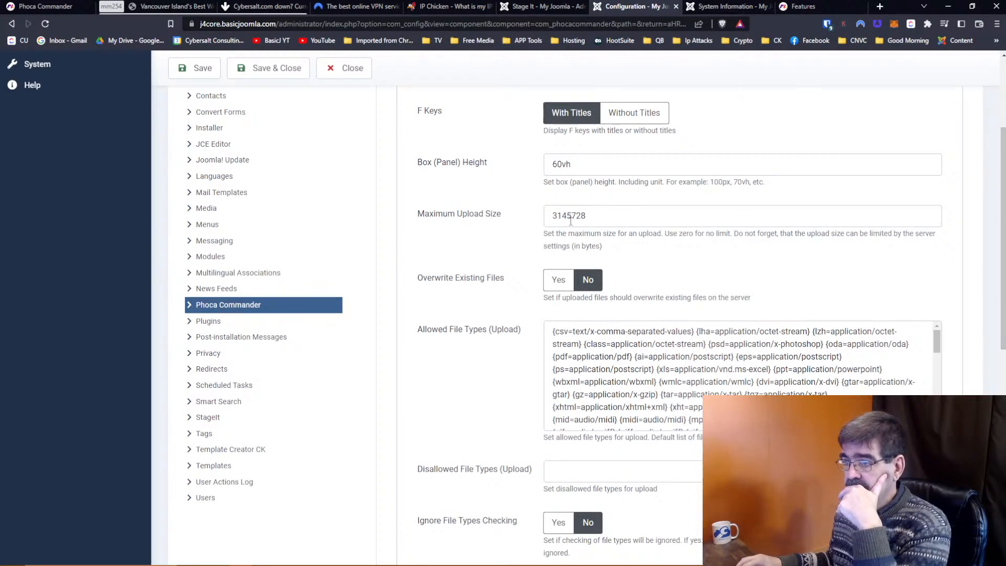
pyautogui.scroll(-1, 534, 226)
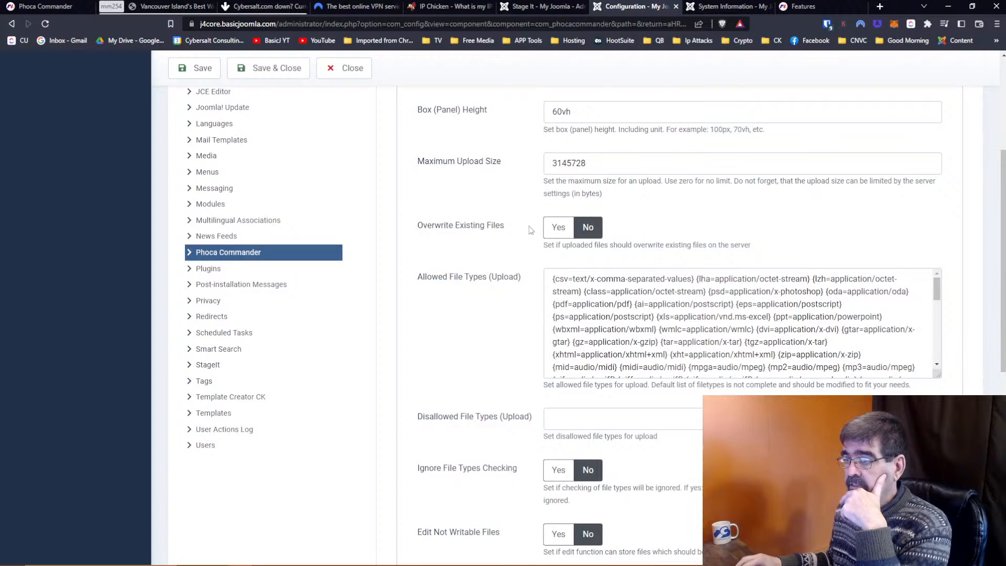
pyautogui.scroll(-3, 496, 279)
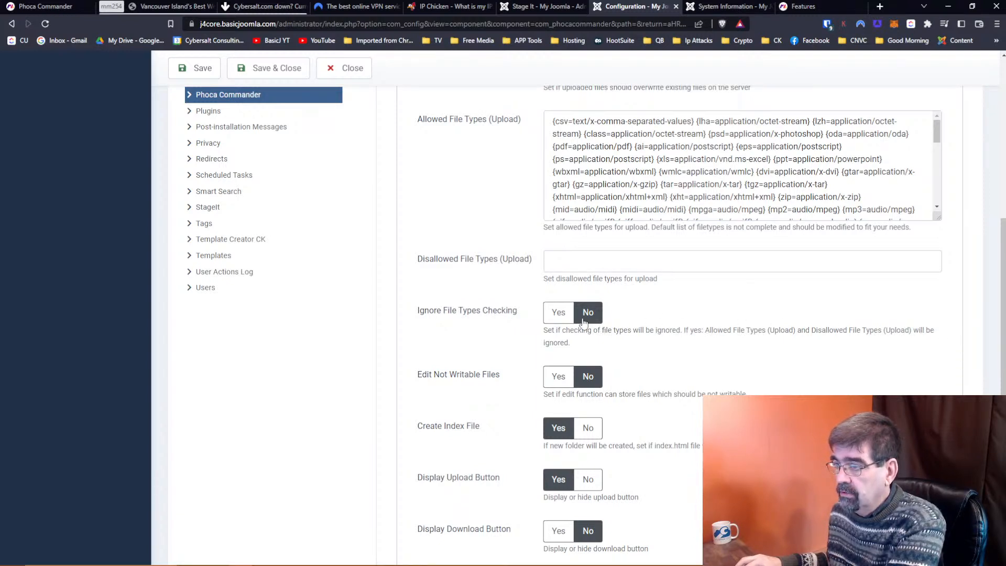
pyautogui.click(568, 319)
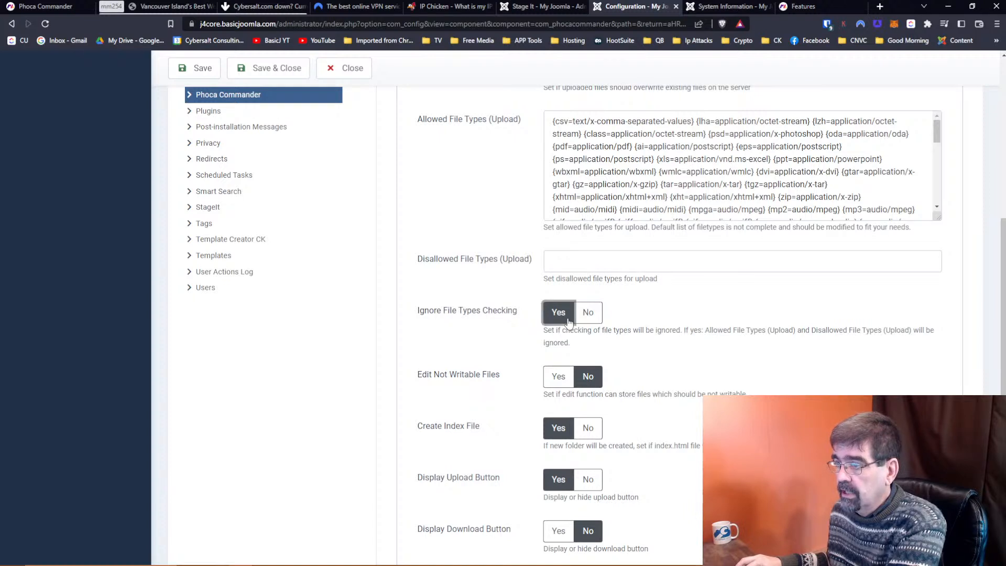
pyautogui.click(595, 319)
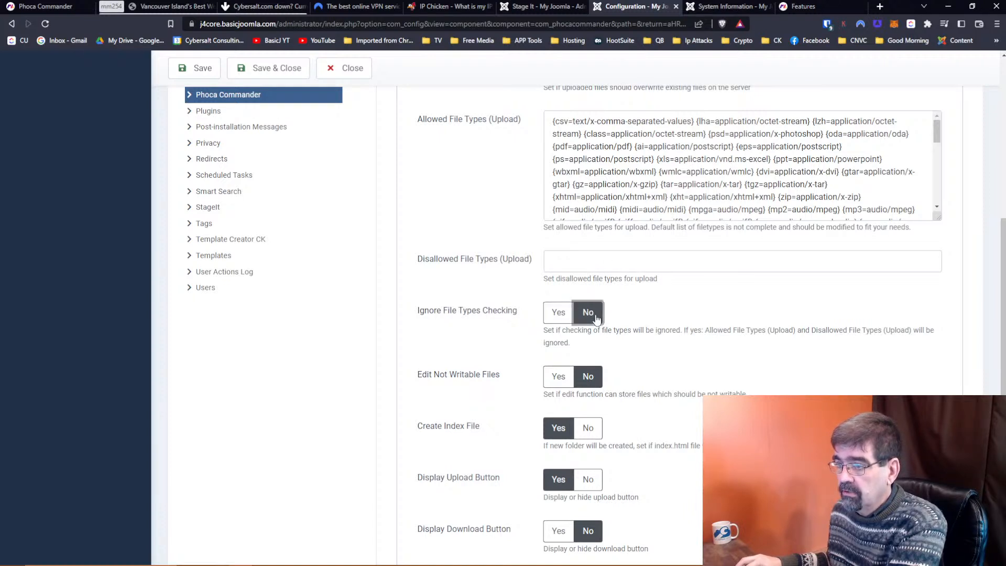
pyautogui.scroll(-1, 487, 317)
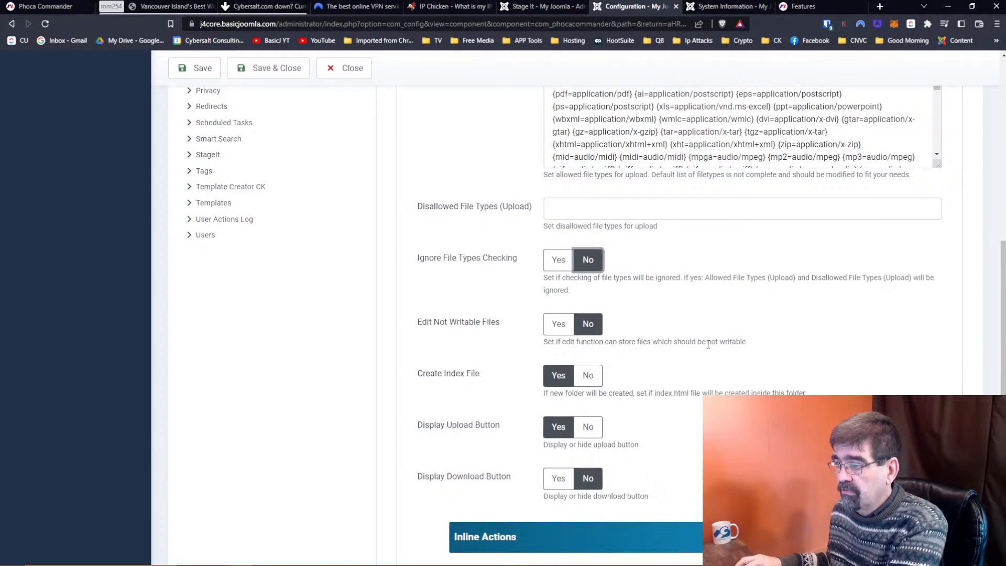
pyautogui.click(559, 331)
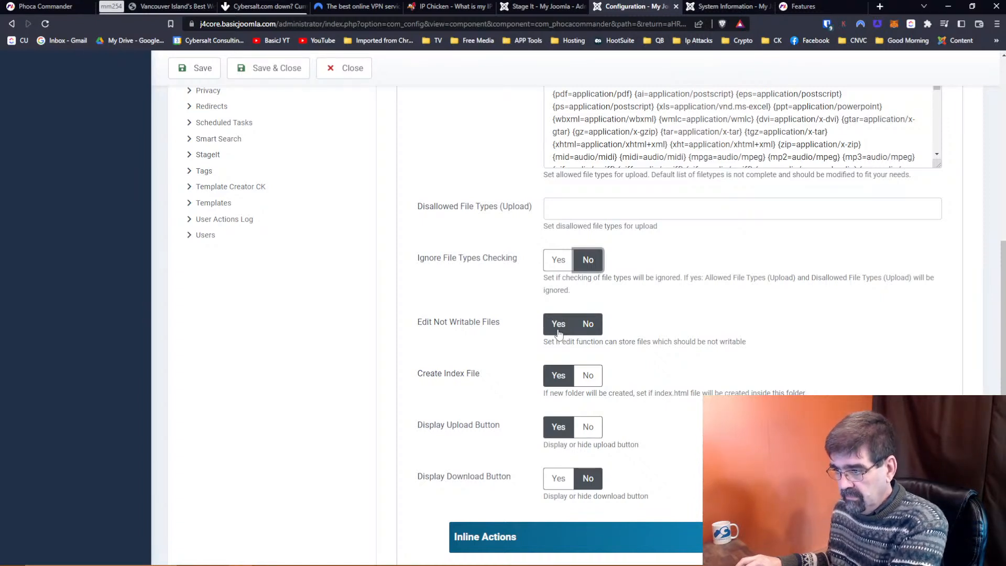
pyautogui.click(558, 333)
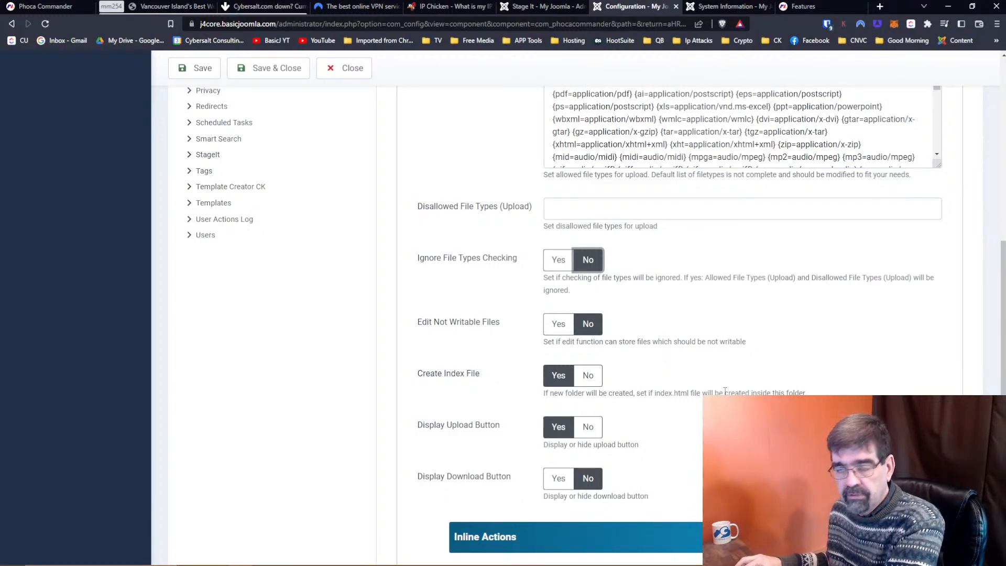
# Set Display Download Button, Inline View, Inline Edit and Inline Download to Yes, then Save & Close.
pyautogui.scroll(-2, 471, 354)
pyautogui.scroll(-2, 483, 322)
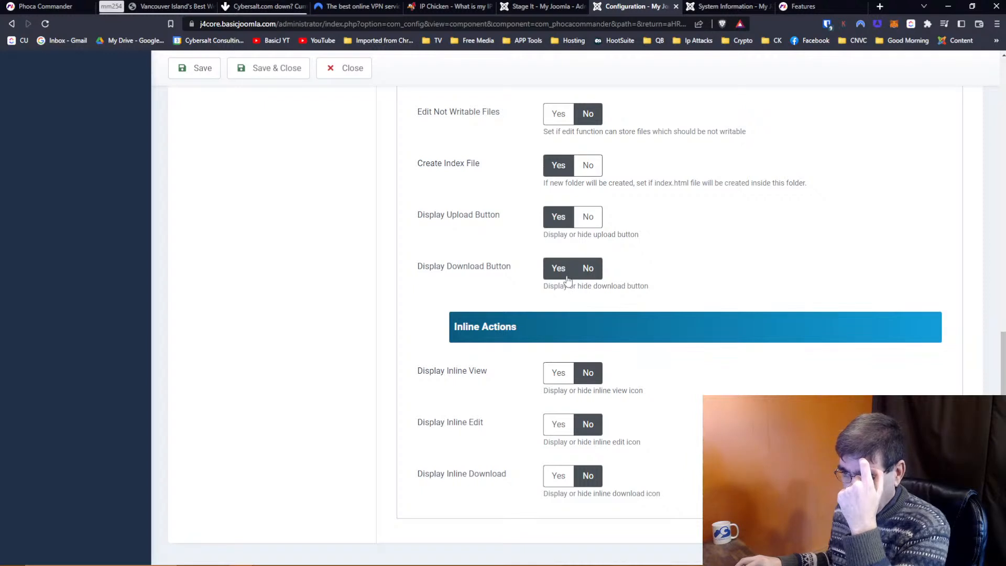
pyautogui.click(566, 276)
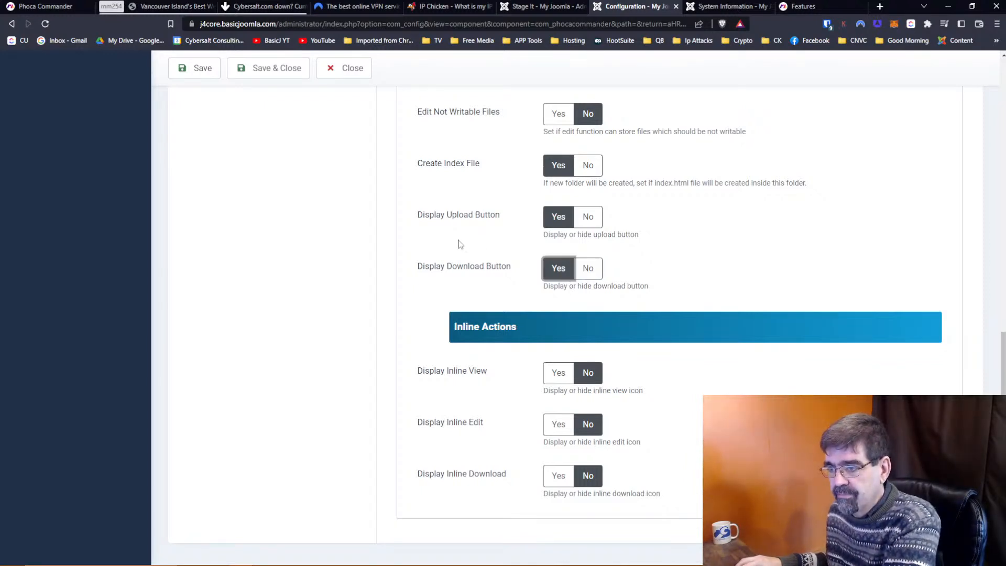
pyautogui.scroll(-1, 459, 244)
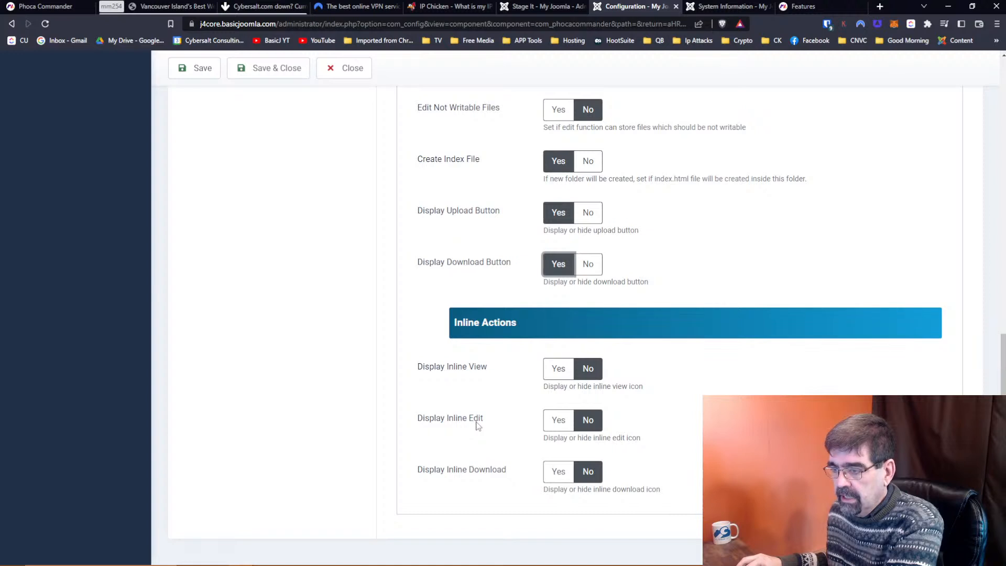
pyautogui.click(551, 473)
pyautogui.click(558, 420)
pyautogui.click(558, 369)
pyautogui.scroll(3, 558, 369)
pyautogui.scroll(4, 558, 368)
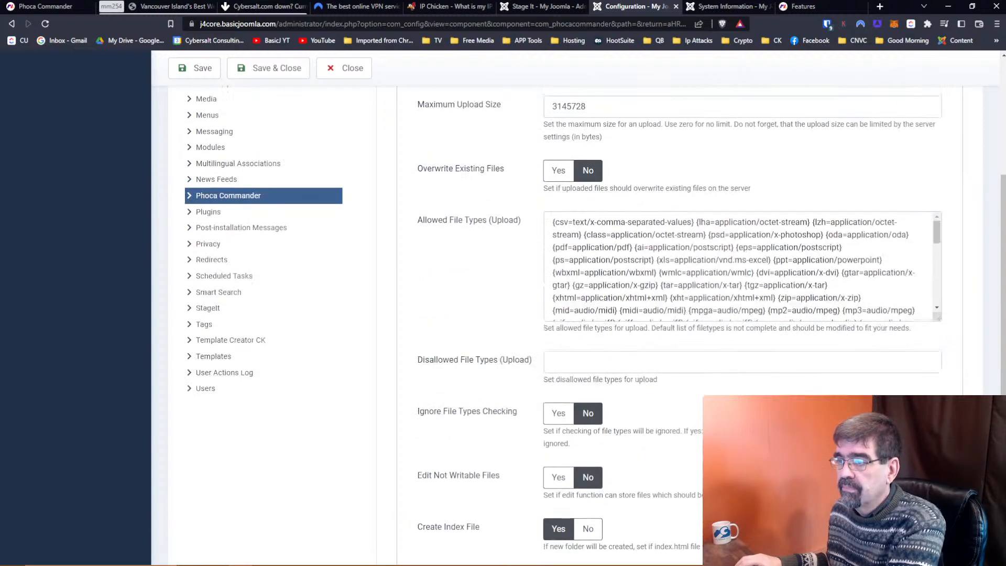
pyautogui.click(294, 77)
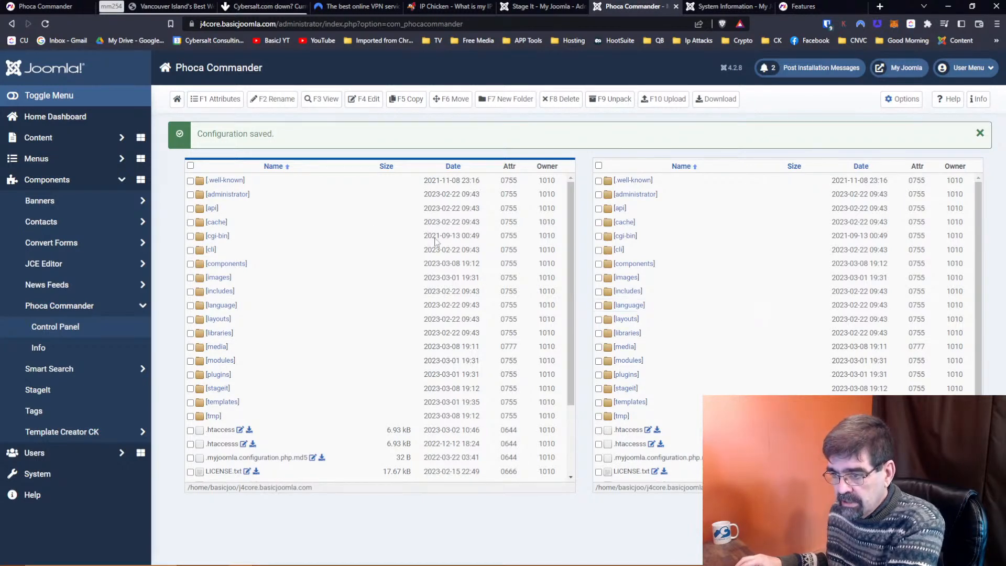
pyautogui.scroll(-2, 348, 225)
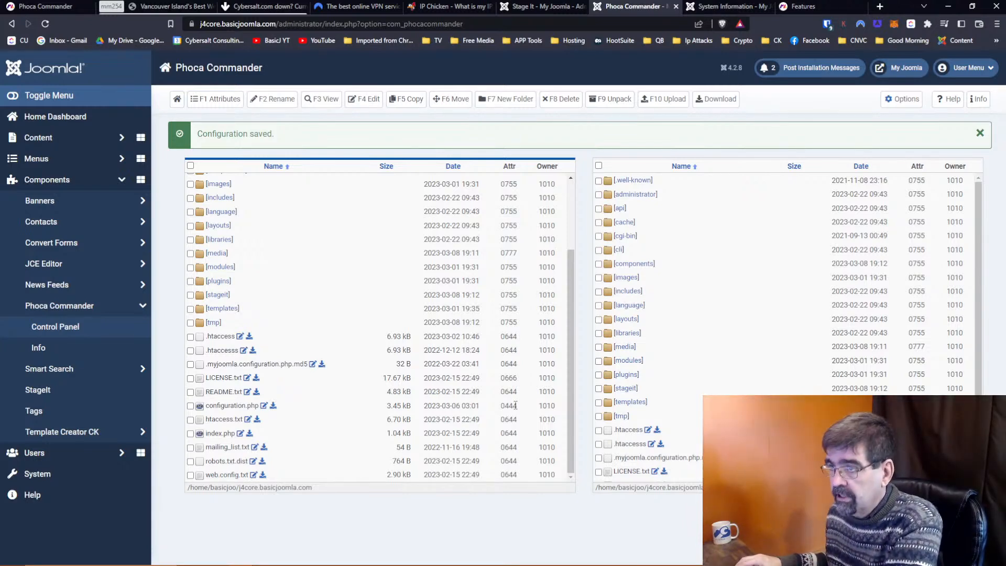
pyautogui.scroll(4, 364, 277)
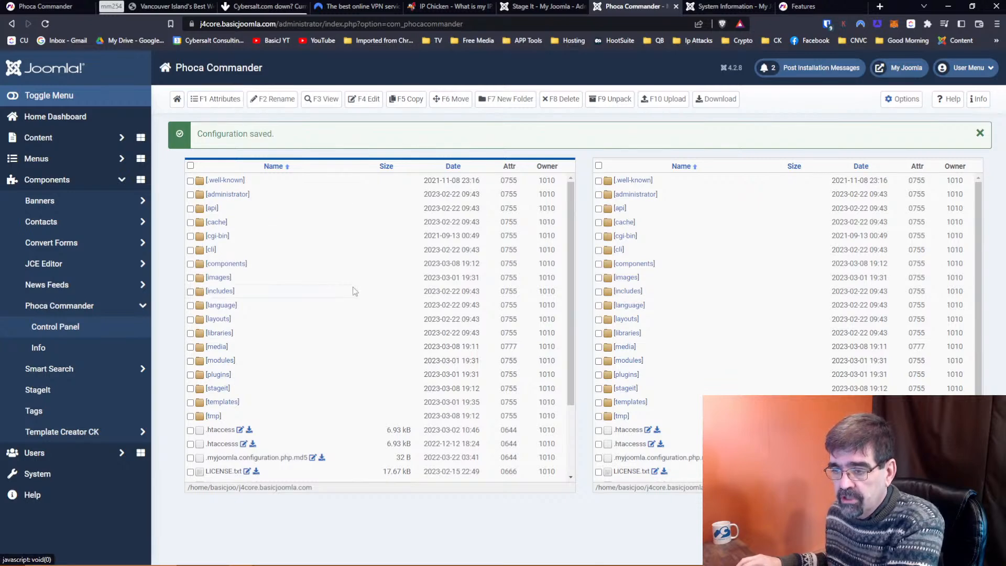
pyautogui.scroll(-2, 350, 244)
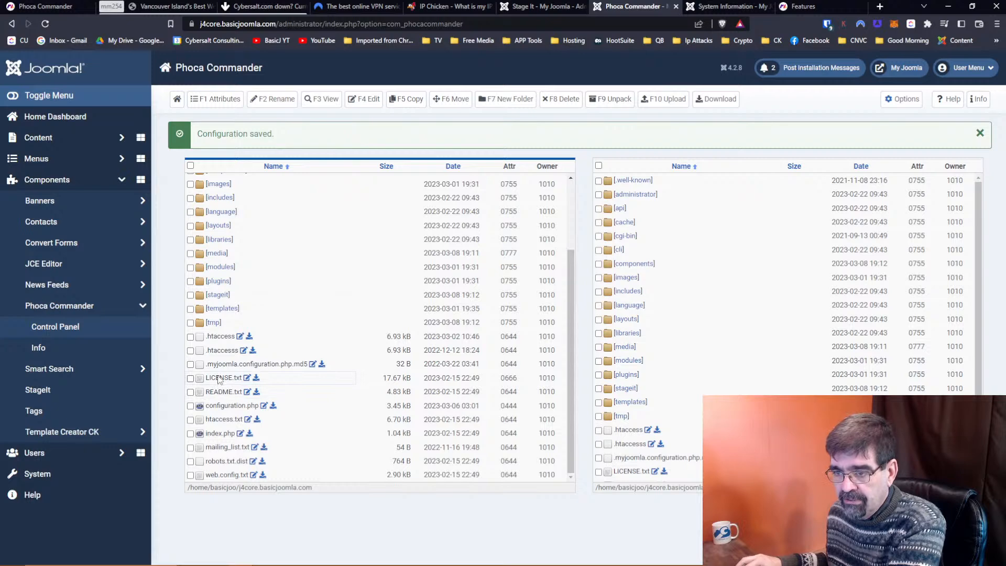
# Rename LICENSE.txt by adding 'lllllllllll' before its name, then select the renamed file.
pyautogui.click(287, 102)
pyautogui.press('Home')
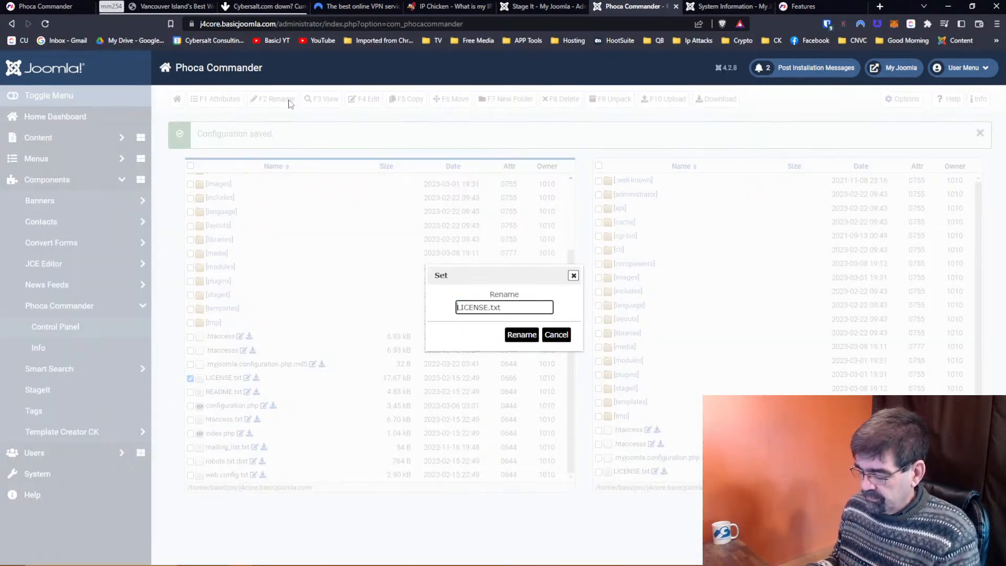
pyautogui.write('llllllllll')
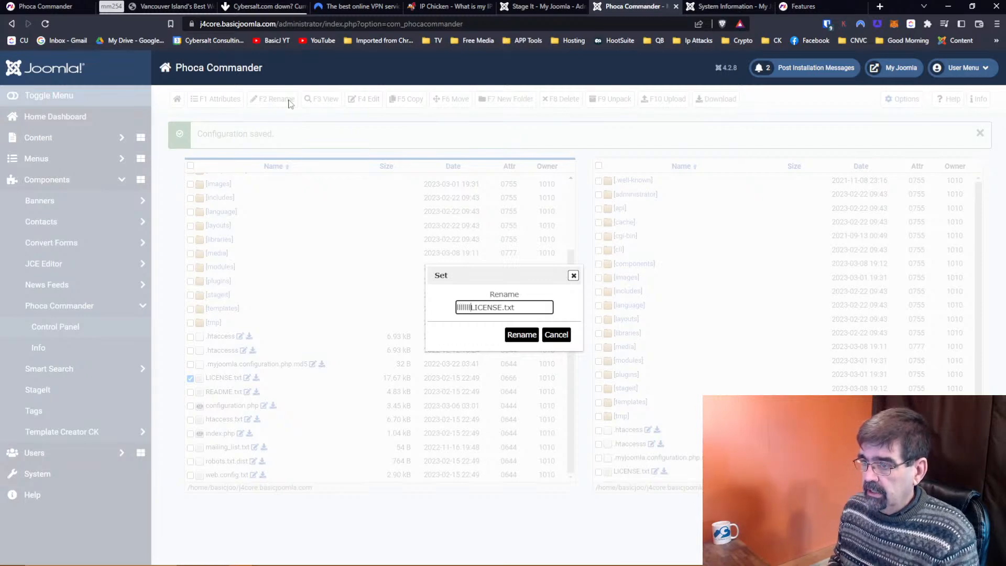
pyautogui.write('lllll')
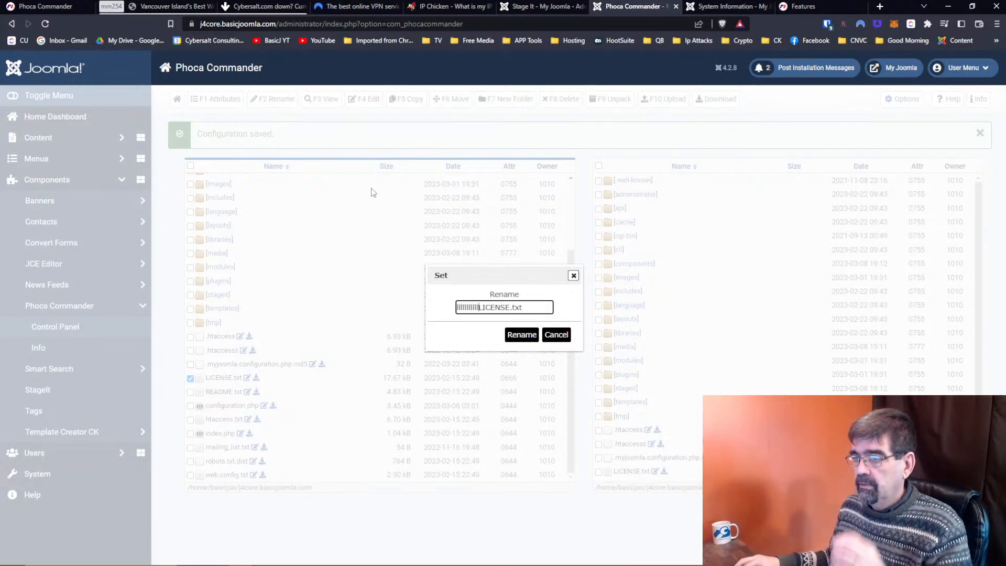
pyautogui.click(513, 337)
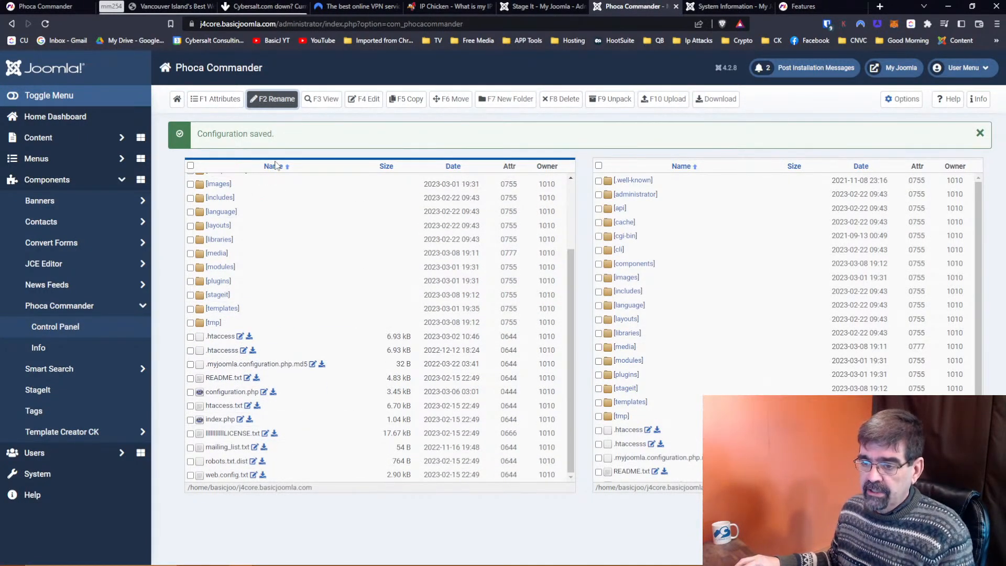
pyautogui.click(190, 434)
pyautogui.click(322, 99)
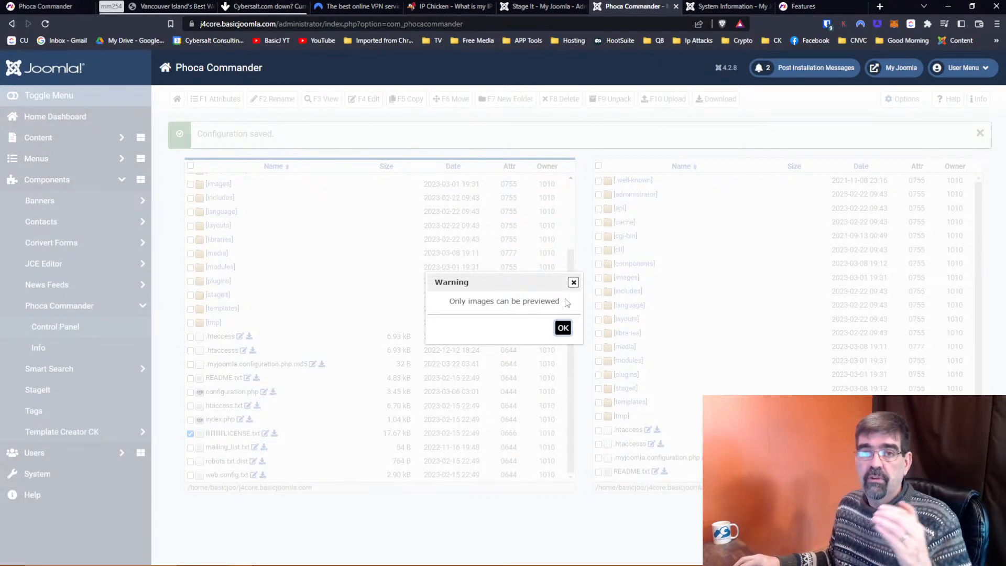
pyautogui.click(570, 329)
pyautogui.scroll(3, 339, 313)
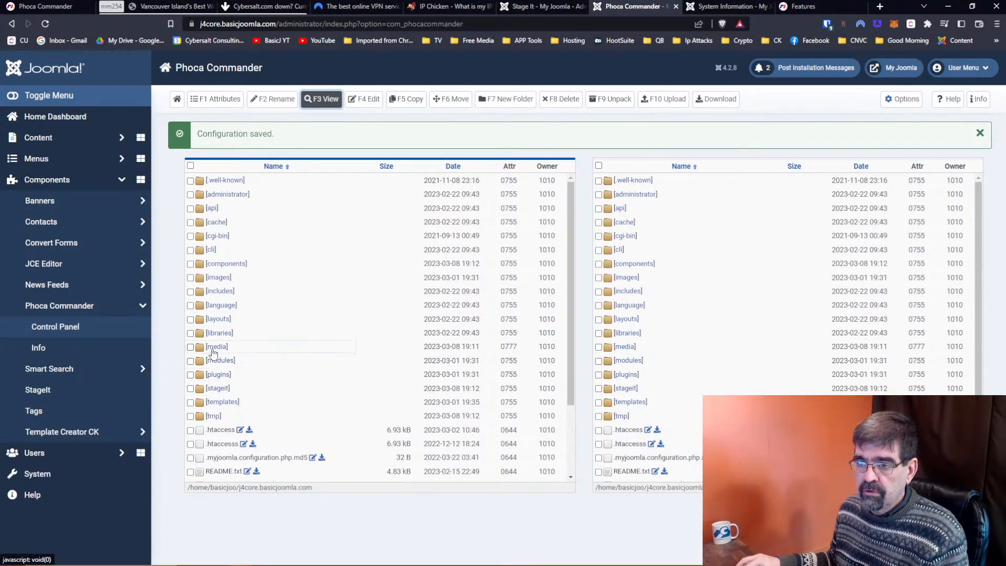
pyautogui.click(218, 278)
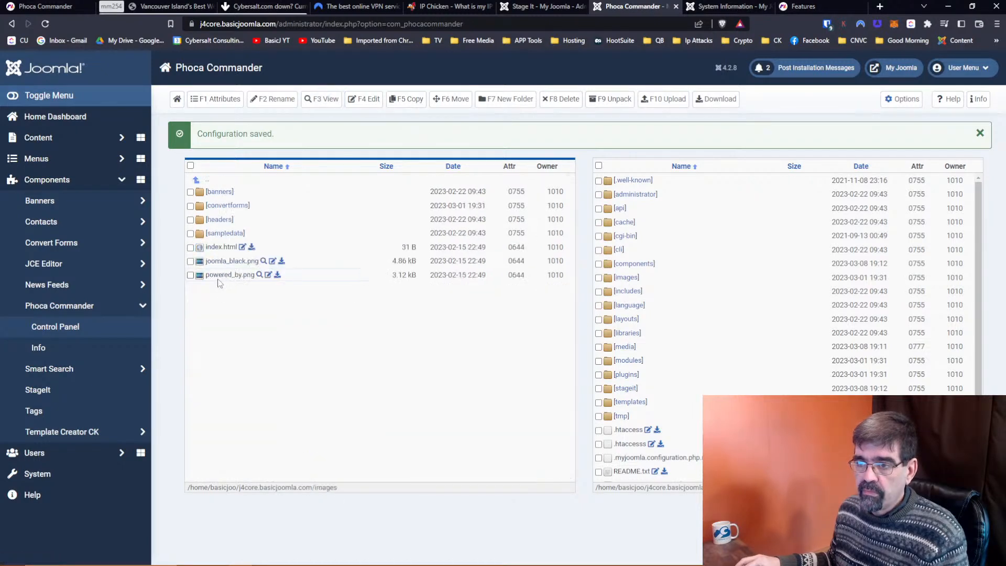
pyautogui.click(190, 261)
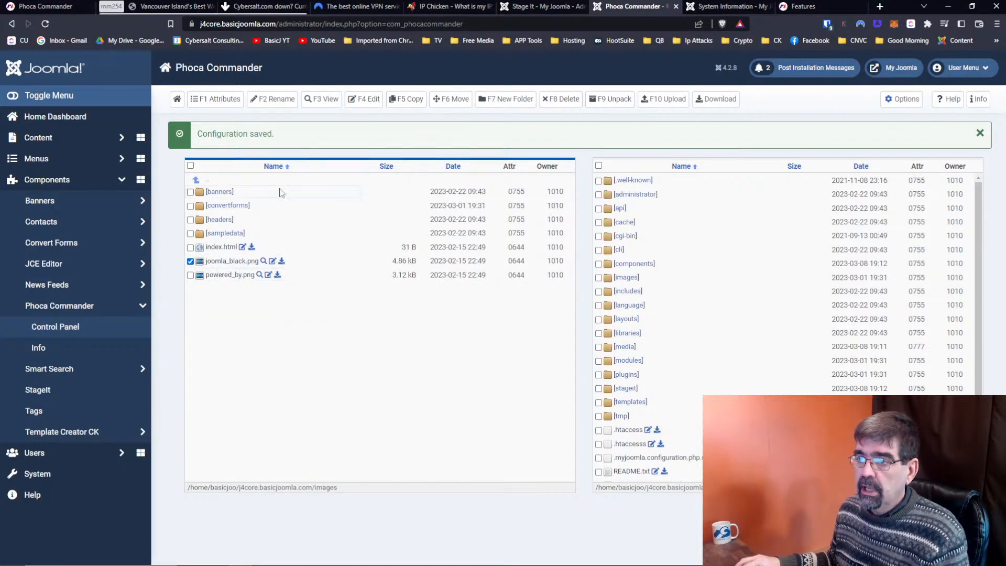
pyautogui.click(321, 99)
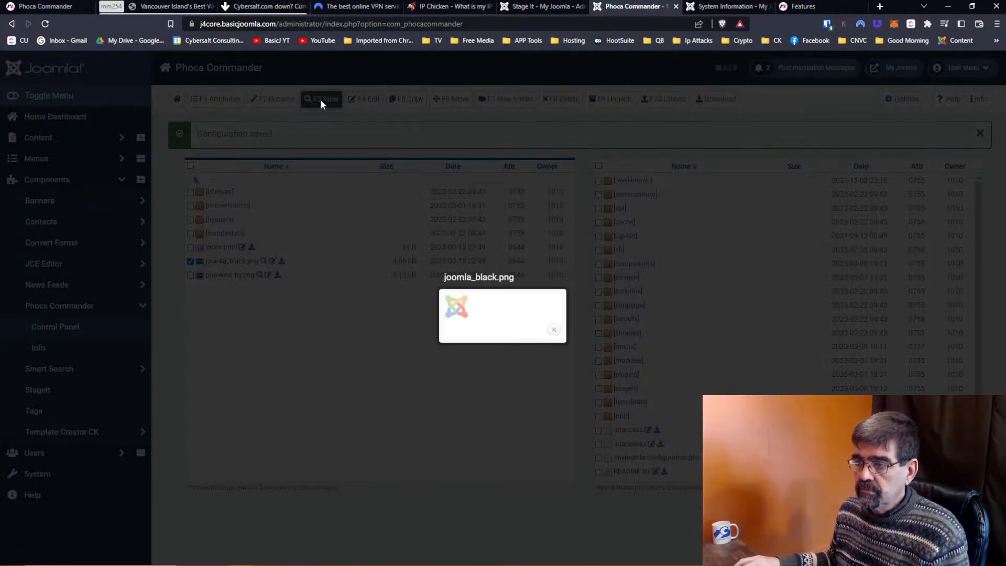
pyautogui.click(553, 331)
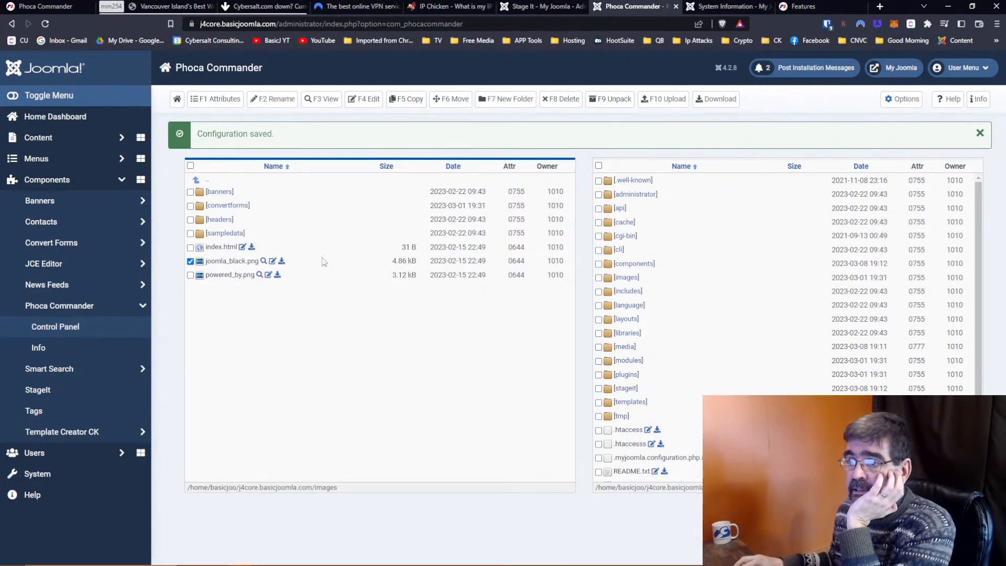
pyautogui.click(207, 180)
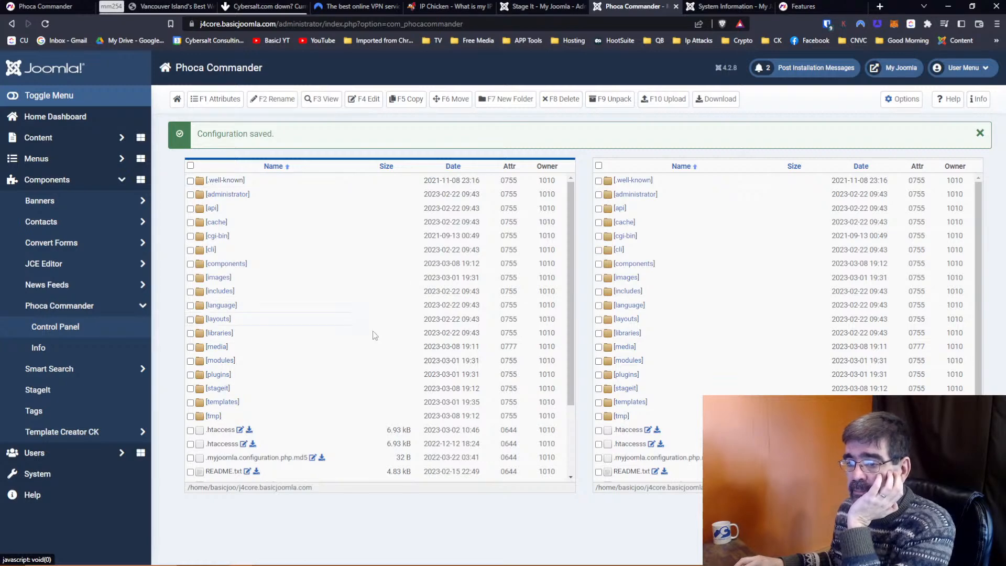
# Copy the renamed license file from the site root into the tmp folder shown in the right panel.
pyautogui.scroll(-2, 426, 348)
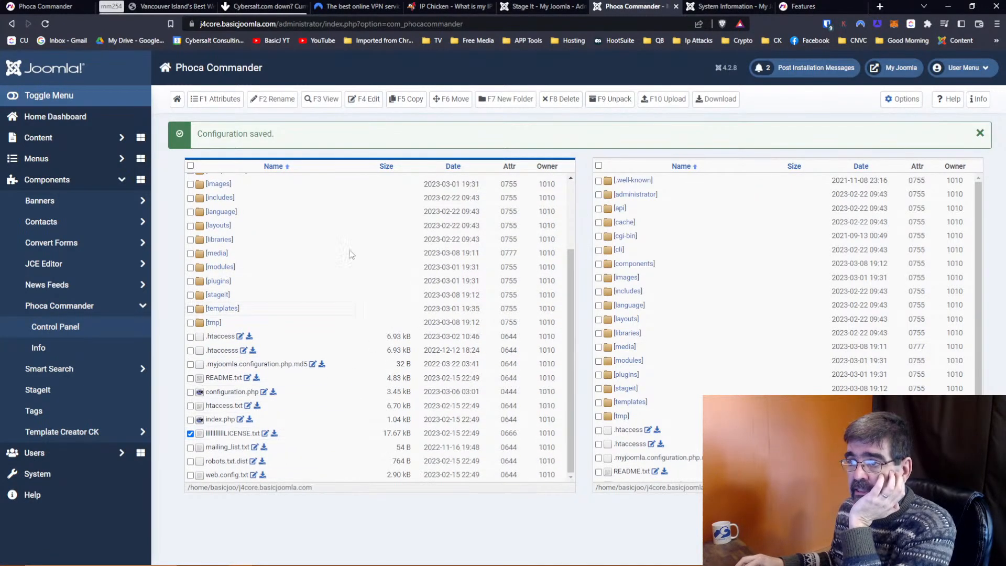
pyautogui.click(412, 105)
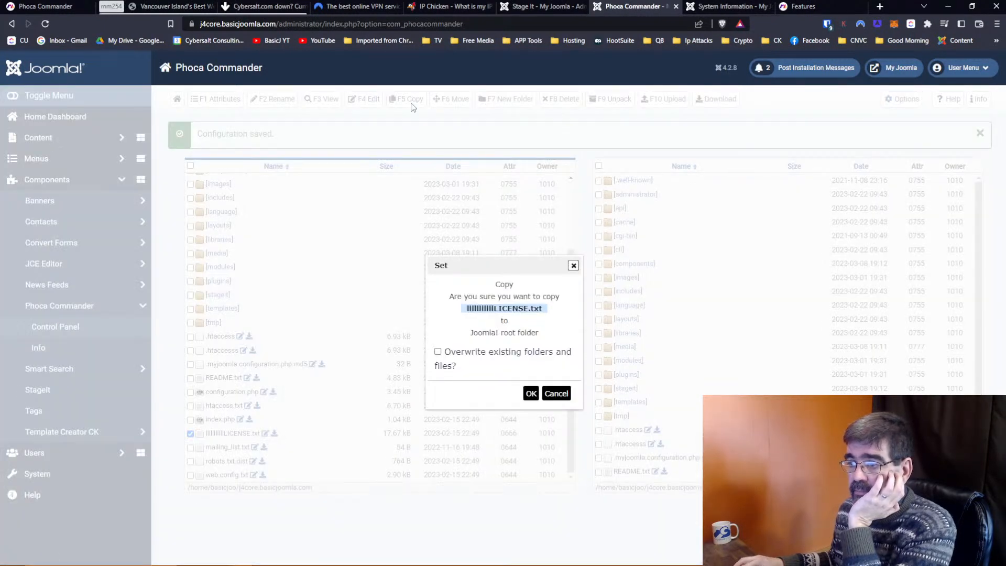
pyautogui.click(555, 393)
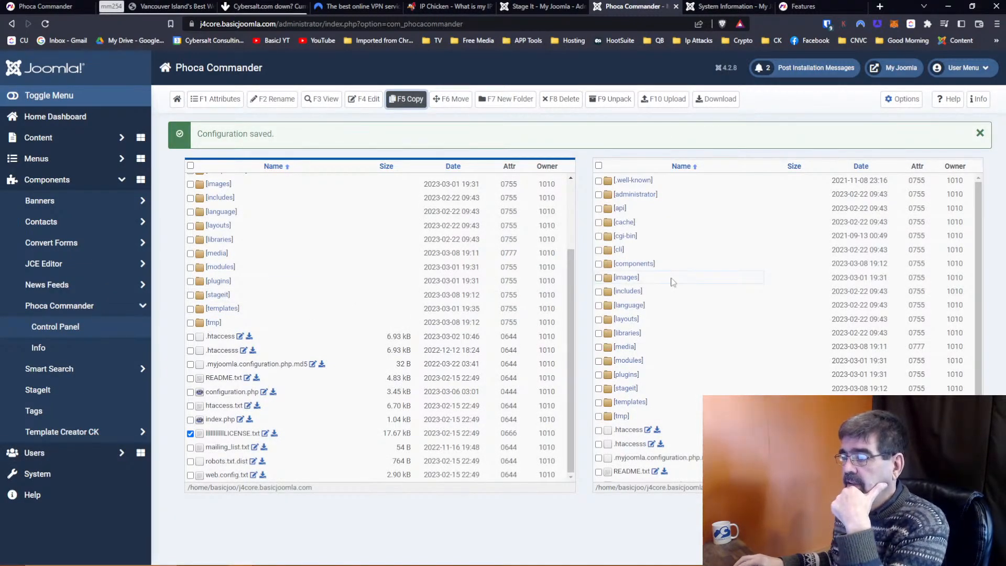
pyautogui.click(623, 419)
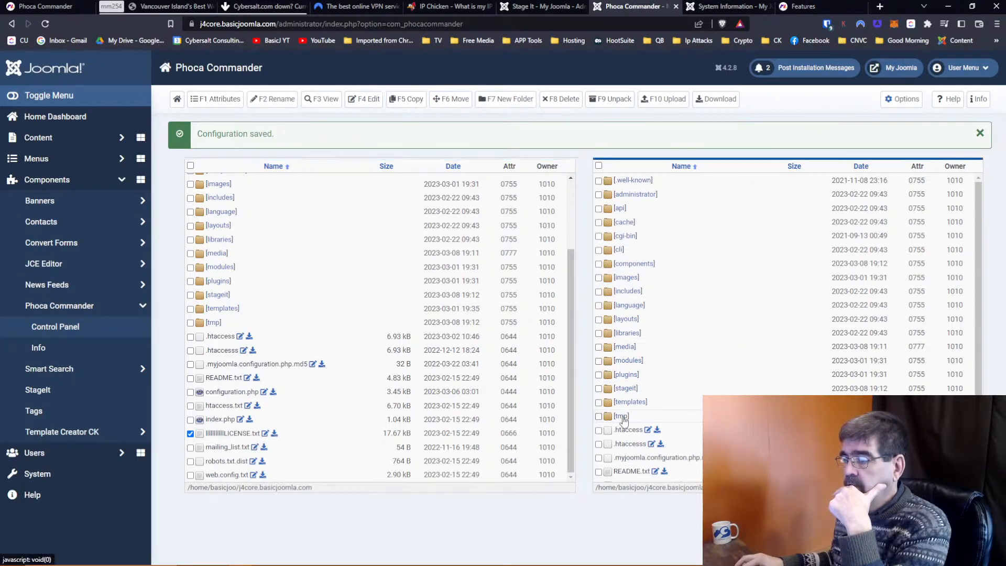
pyautogui.click(622, 417)
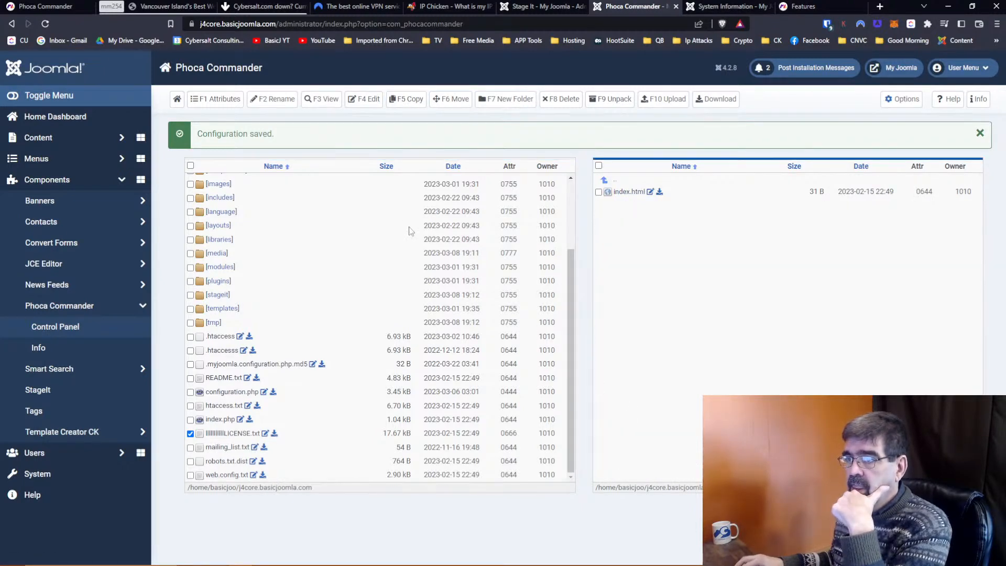
pyautogui.click(407, 99)
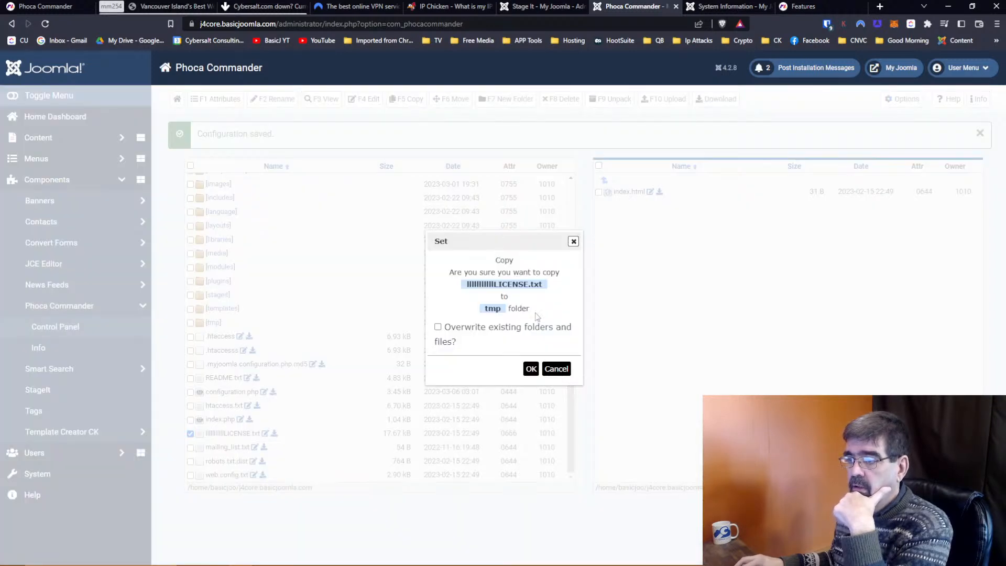
pyautogui.click(531, 368)
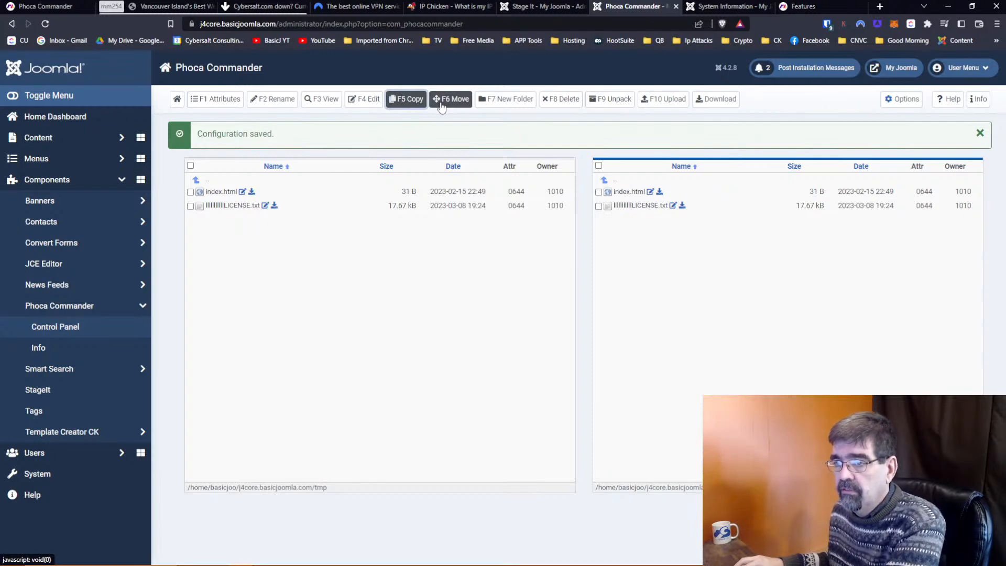
# Select the license file copy in tmp and attempt an F6 move.
pyautogui.click(190, 206)
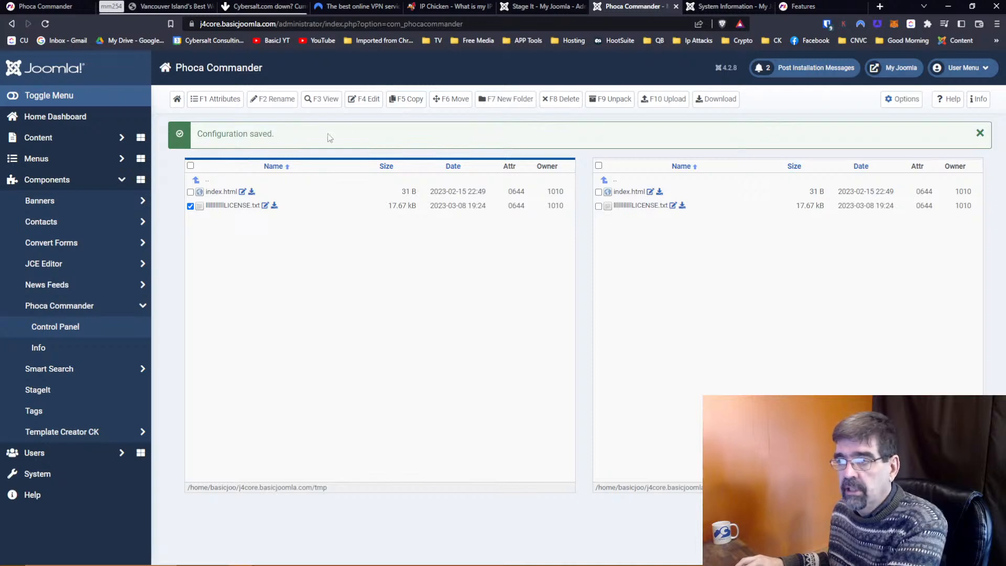
pyautogui.click(453, 103)
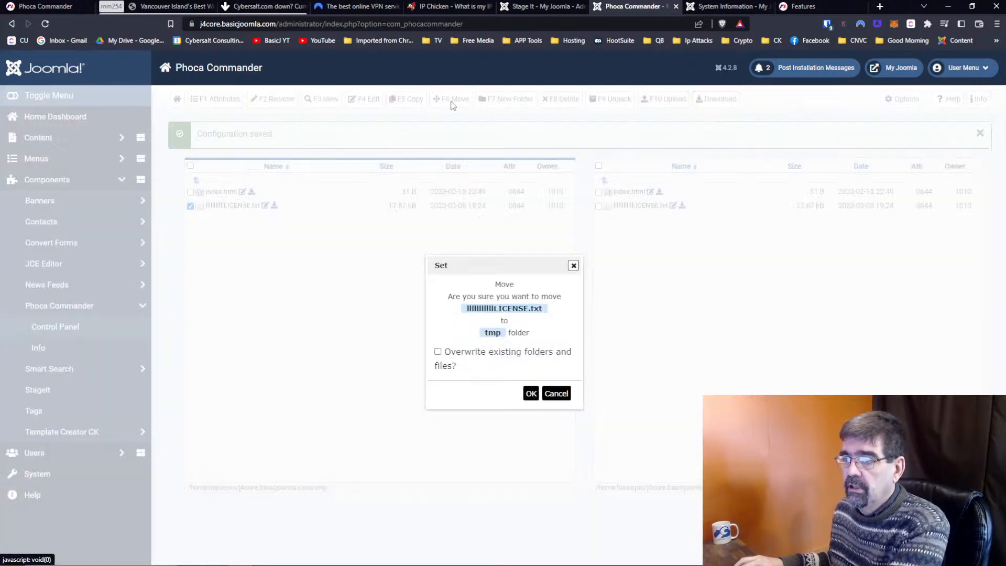
pyautogui.click(530, 394)
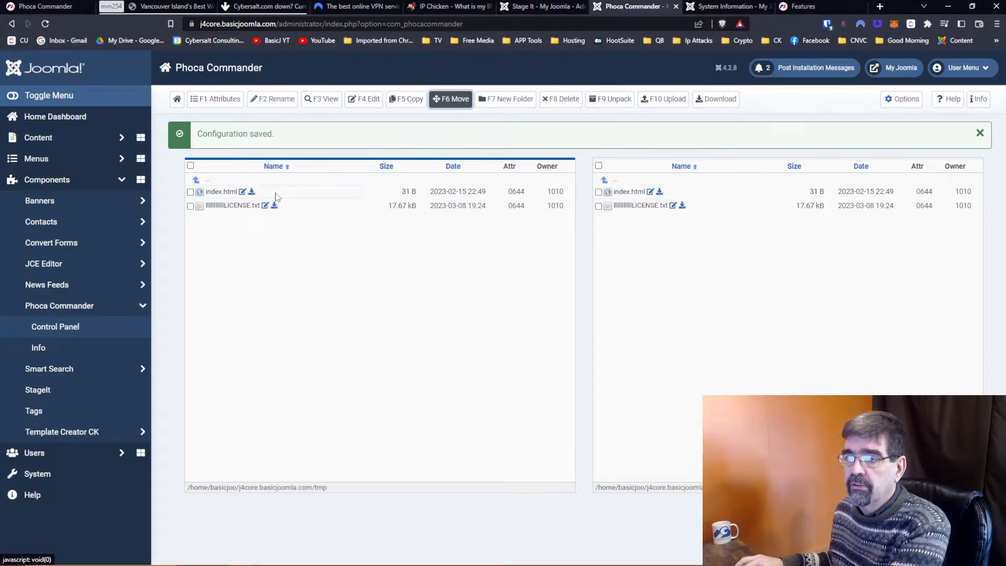
# From the site root, try moving the renamed license file into tmp; it is refused as not overwritten.
pyautogui.click(209, 180)
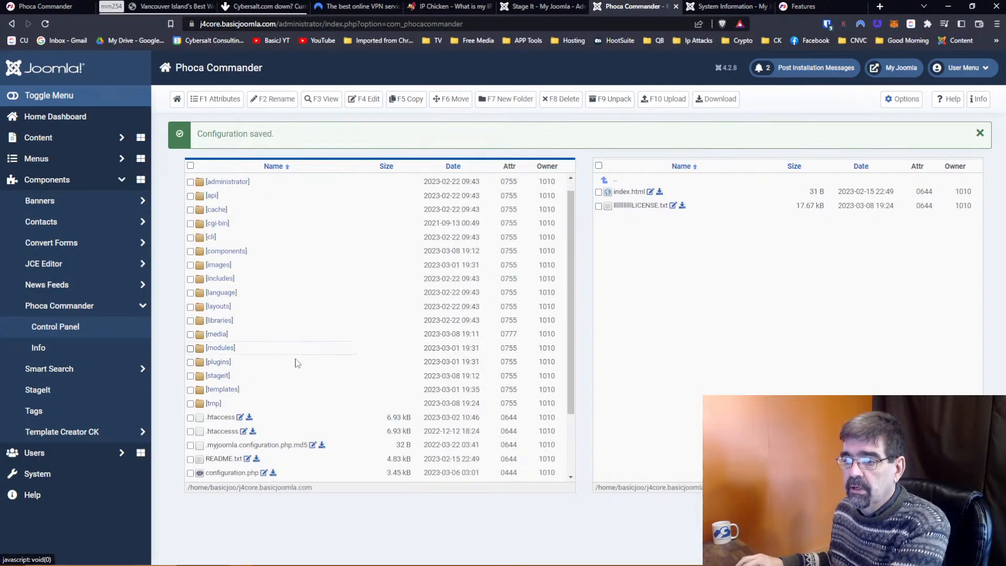
pyautogui.scroll(-3, 294, 357)
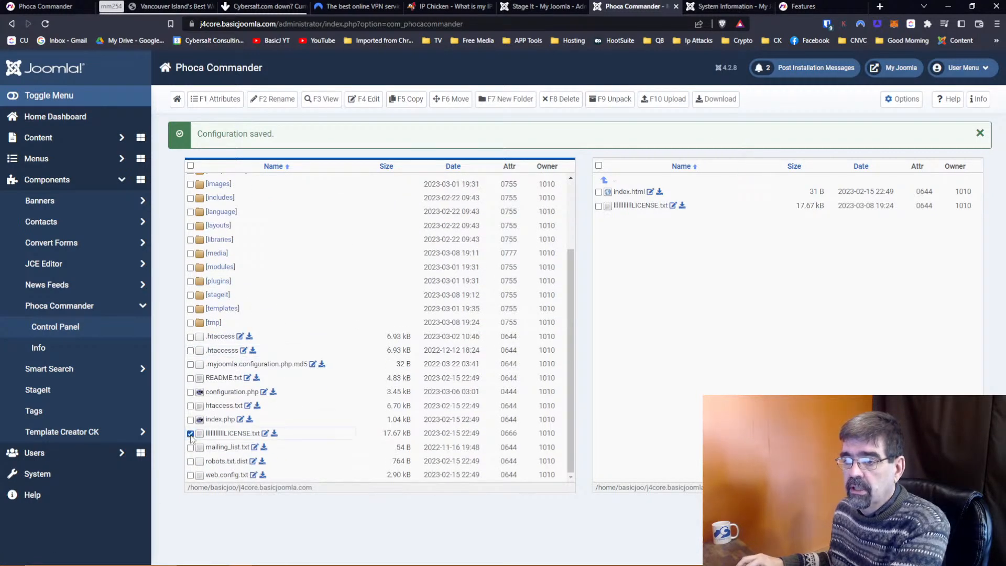
pyautogui.click(448, 103)
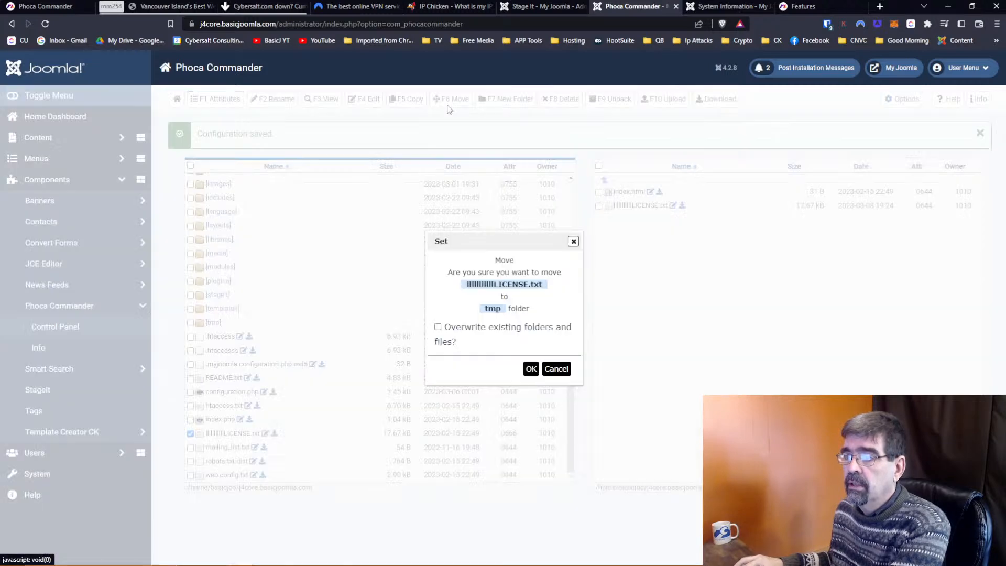
pyautogui.click(529, 369)
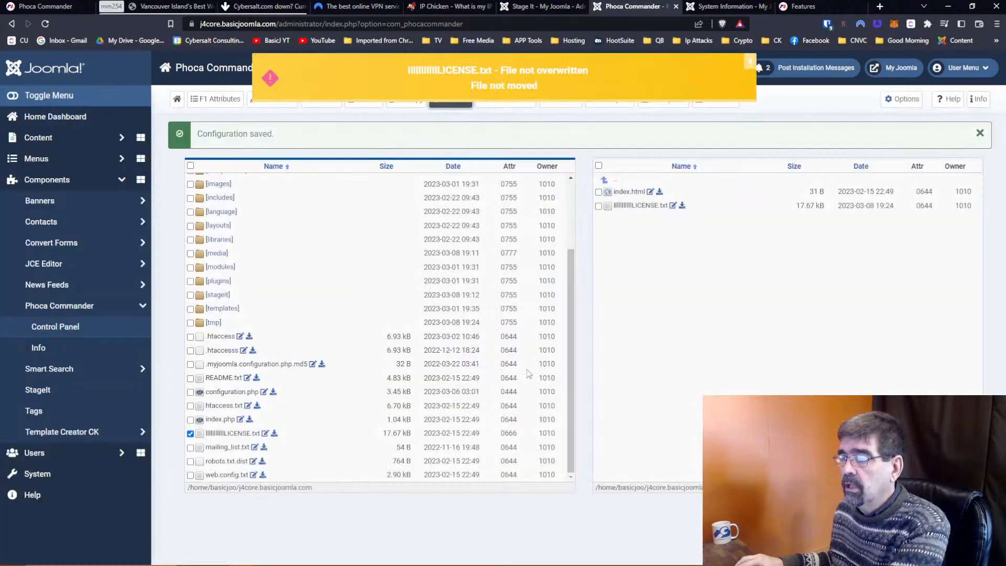
pyautogui.scroll(3, 530, 372)
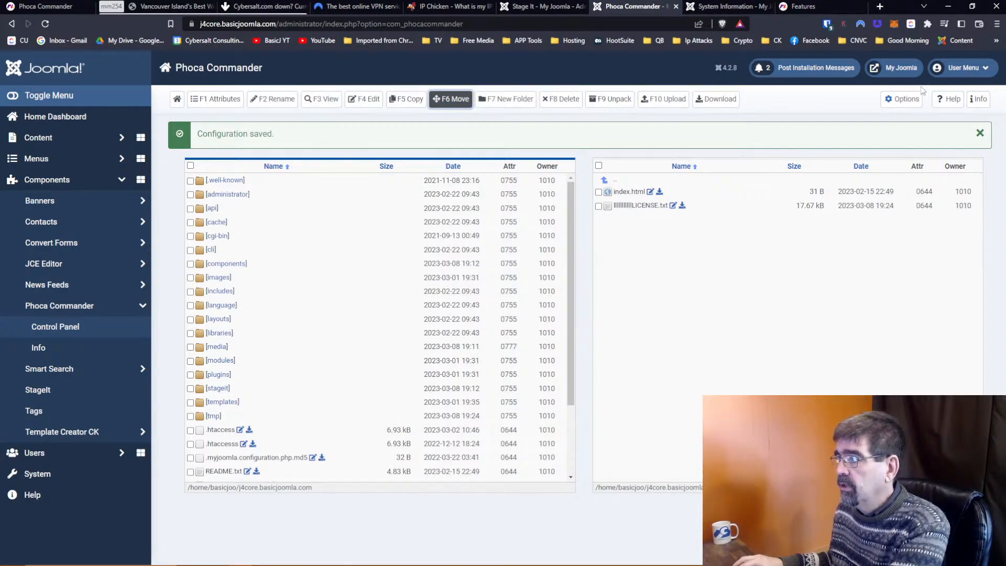
# Turn Overwrite Existing Files to Yes in Phoca Commander options and Save & Close.
pyautogui.click(912, 99)
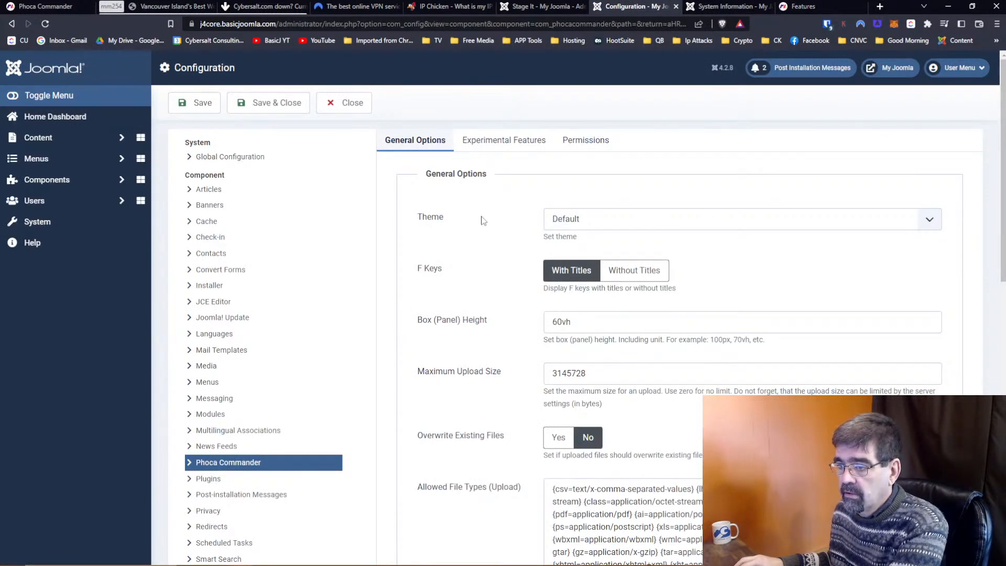
pyautogui.scroll(-4, 483, 221)
pyautogui.click(557, 229)
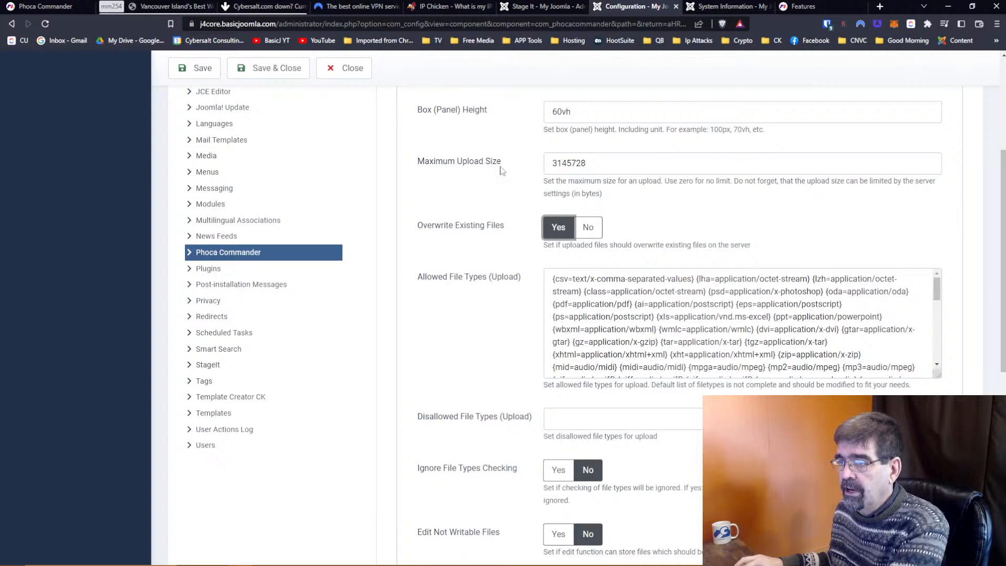
pyautogui.click(299, 79)
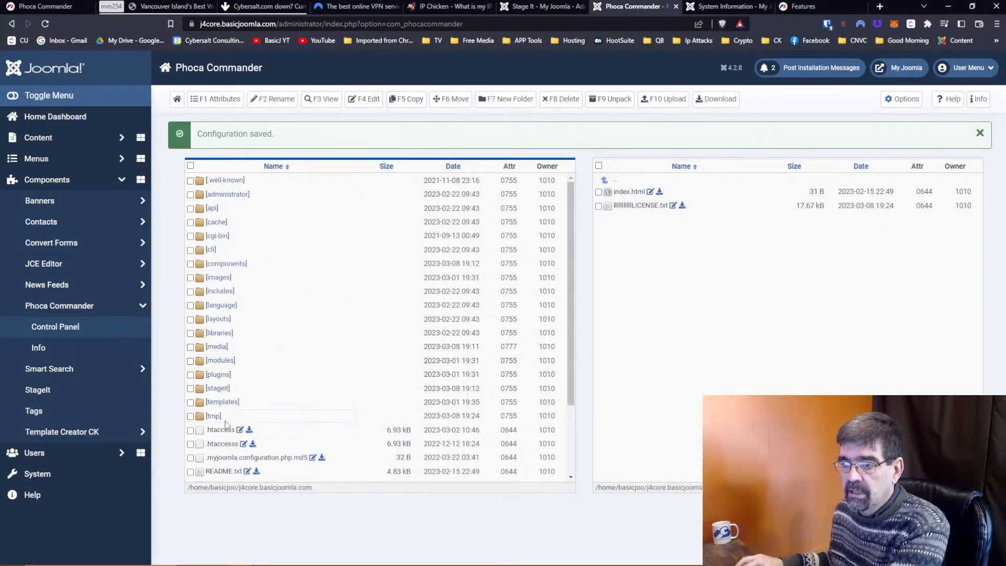
pyautogui.scroll(-2, 264, 370)
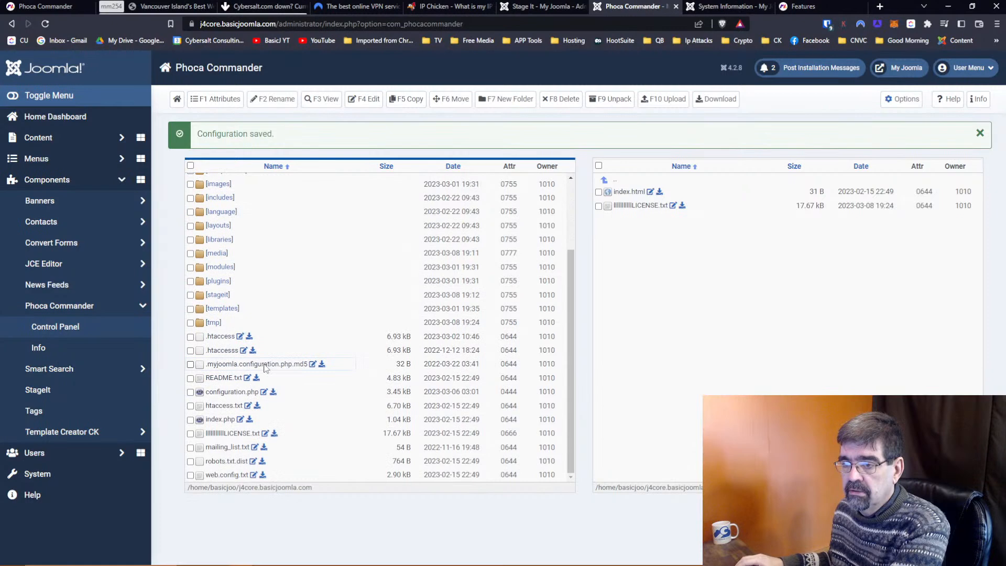
pyautogui.click(191, 434)
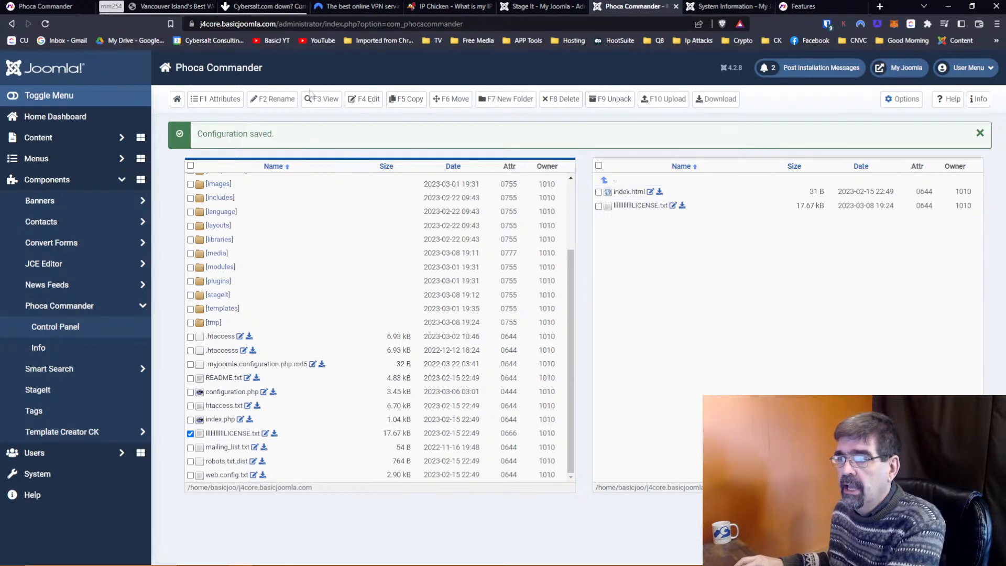
pyautogui.click(451, 99)
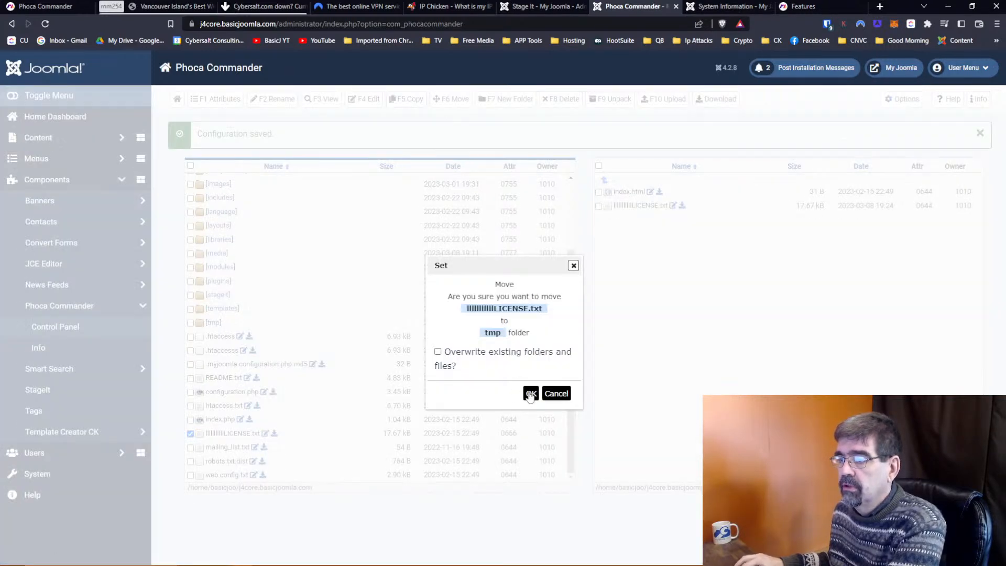
pyautogui.click(531, 394)
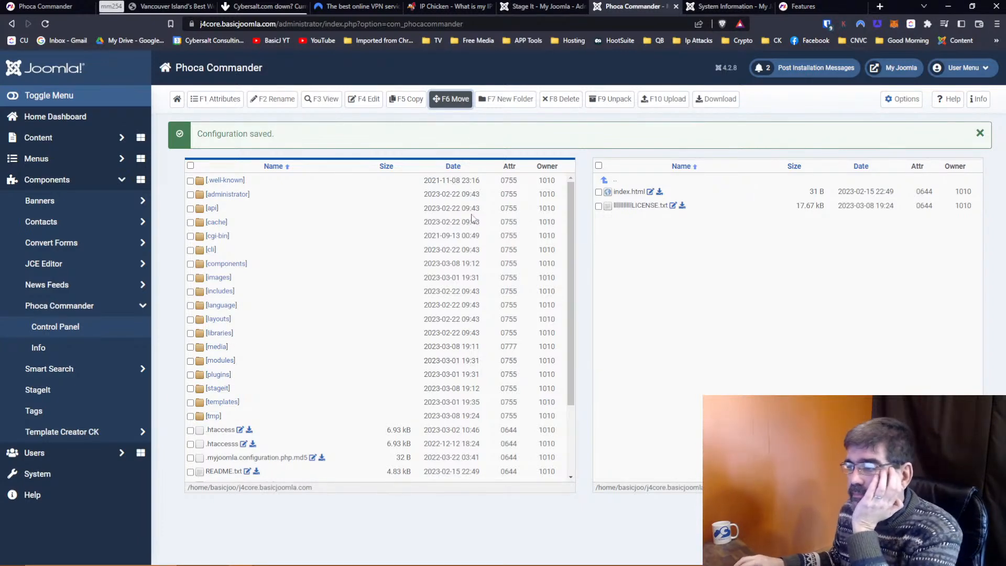
pyautogui.scroll(-3, 327, 297)
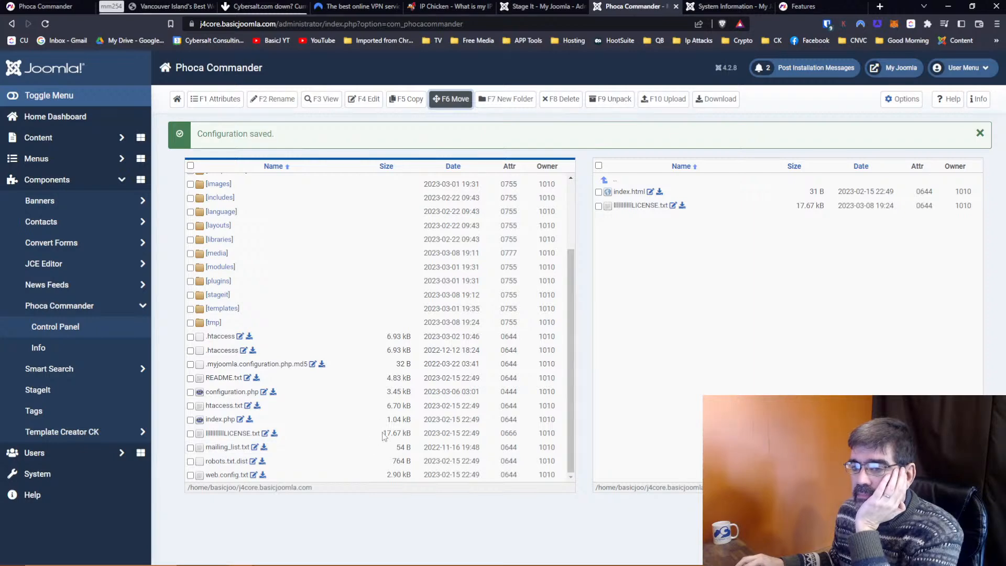
pyautogui.scroll(3, 380, 434)
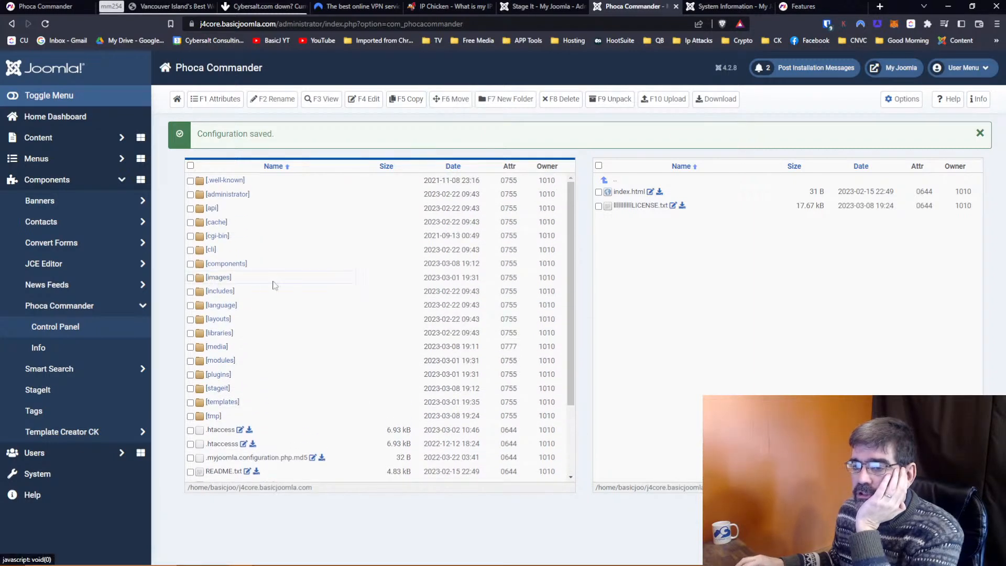
# Move joomla_black.png from the images folder into tmp.
pyautogui.click(272, 281)
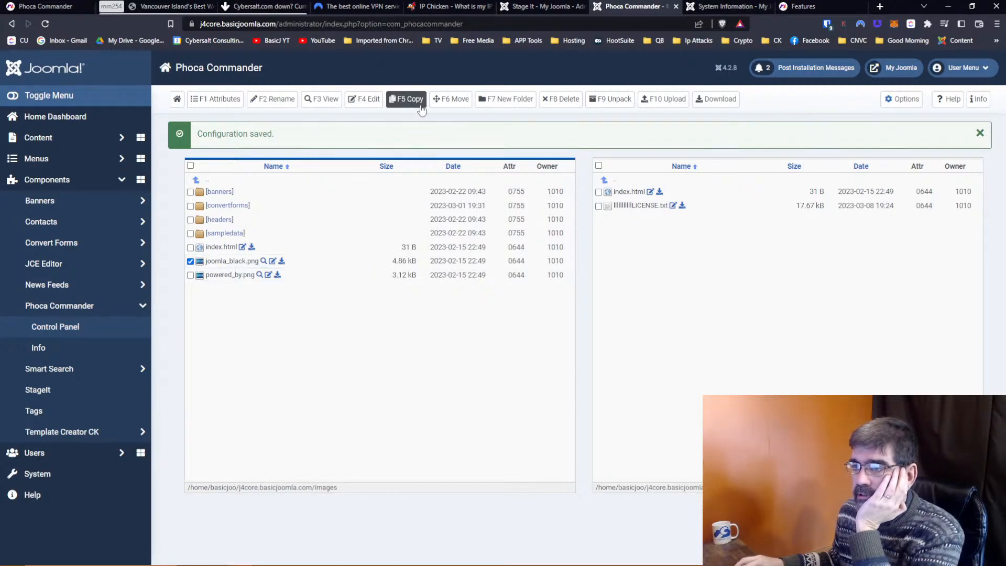
pyautogui.click(451, 99)
pyautogui.click(531, 368)
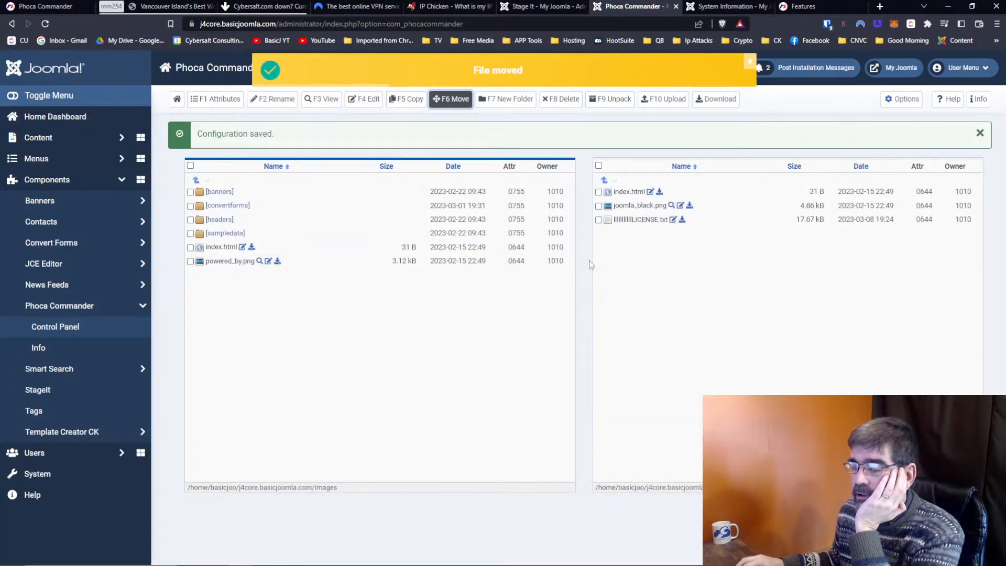
# Move joomla_black.png from tmp back into the images folder.
pyautogui.click(598, 206)
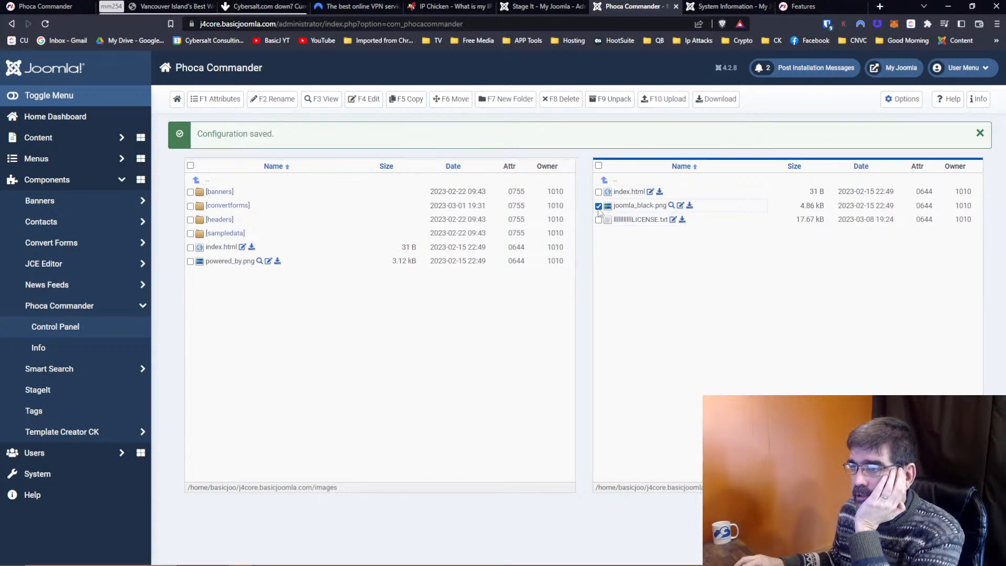
pyautogui.click(453, 103)
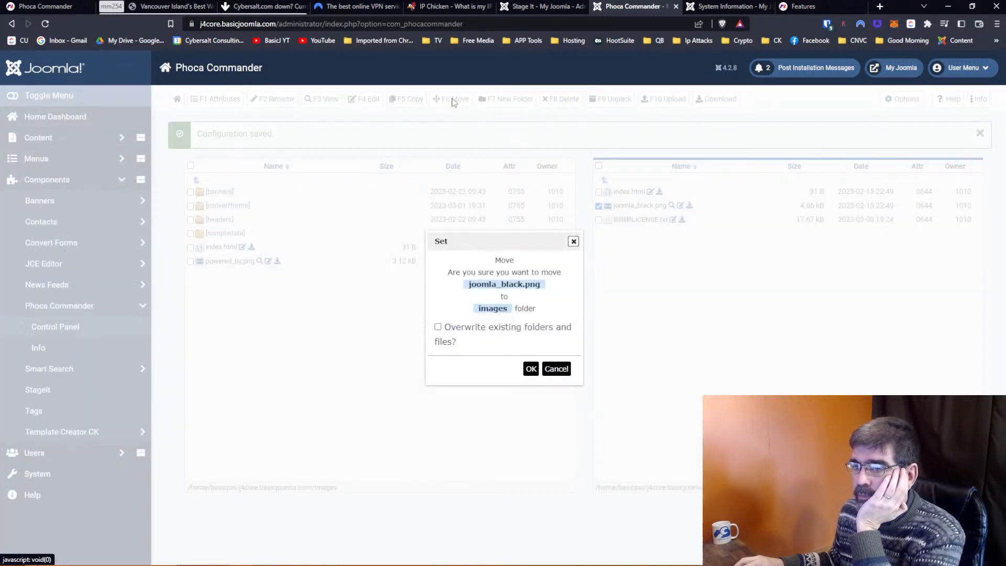
pyautogui.click(528, 367)
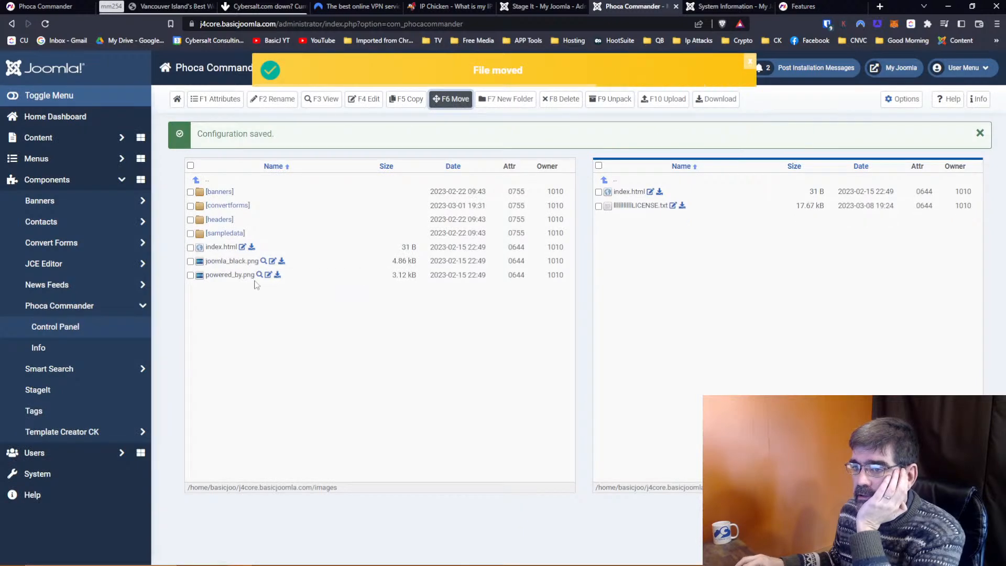
# From the site root, retry moving the LICENSE file into tmp, then select it in tmp.
pyautogui.click(208, 180)
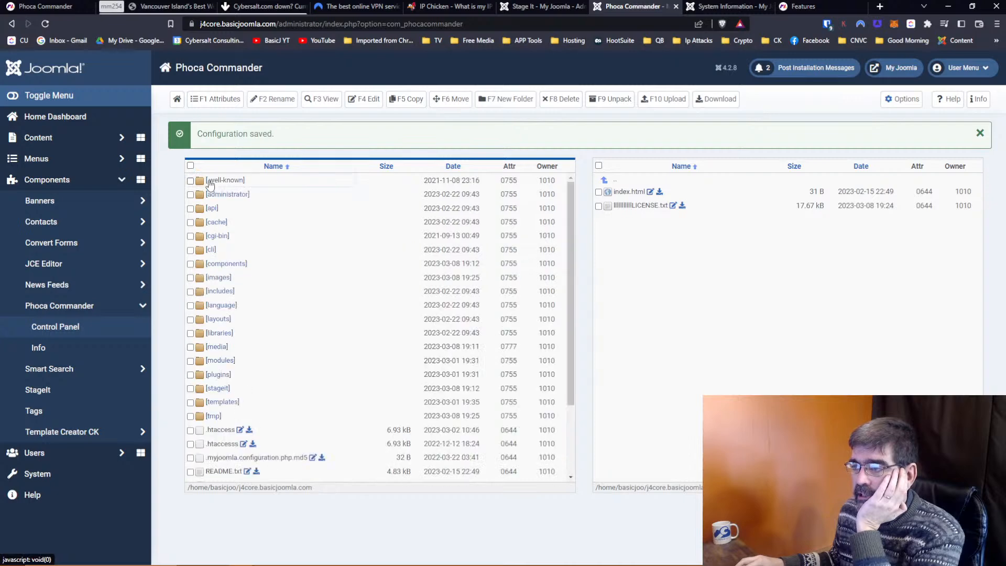
pyautogui.scroll(-2, 313, 321)
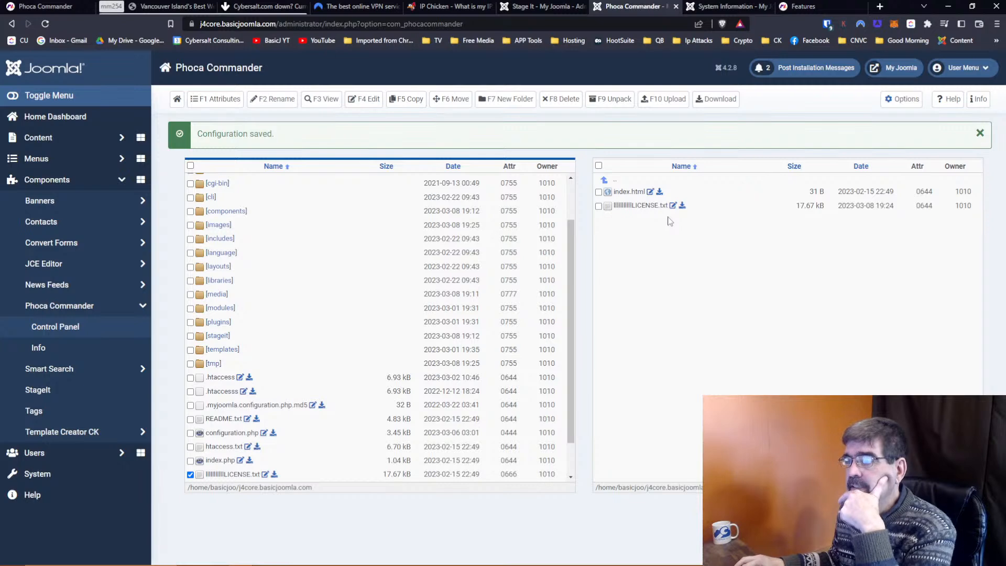
pyautogui.click(472, 102)
pyautogui.click(531, 369)
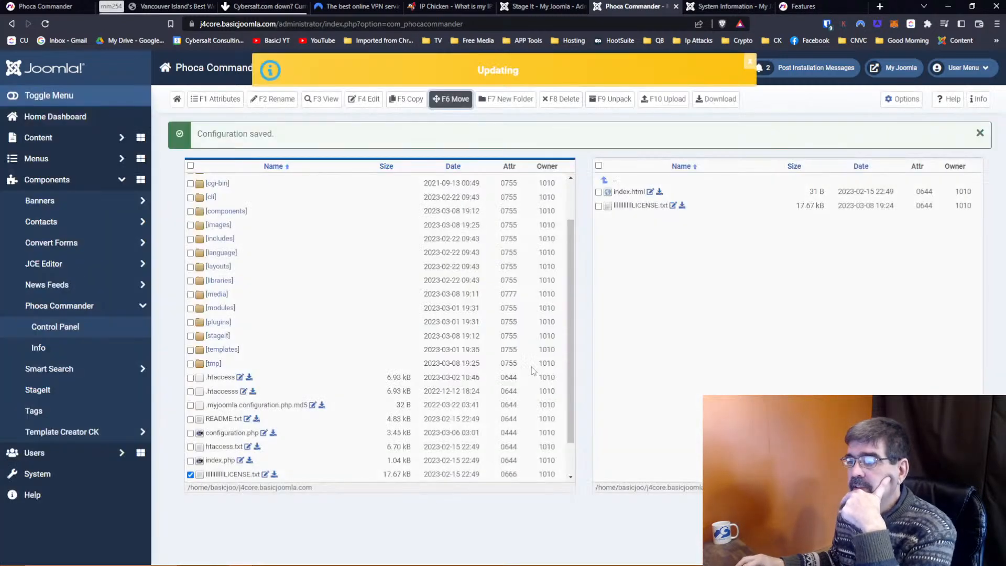
pyautogui.click(599, 206)
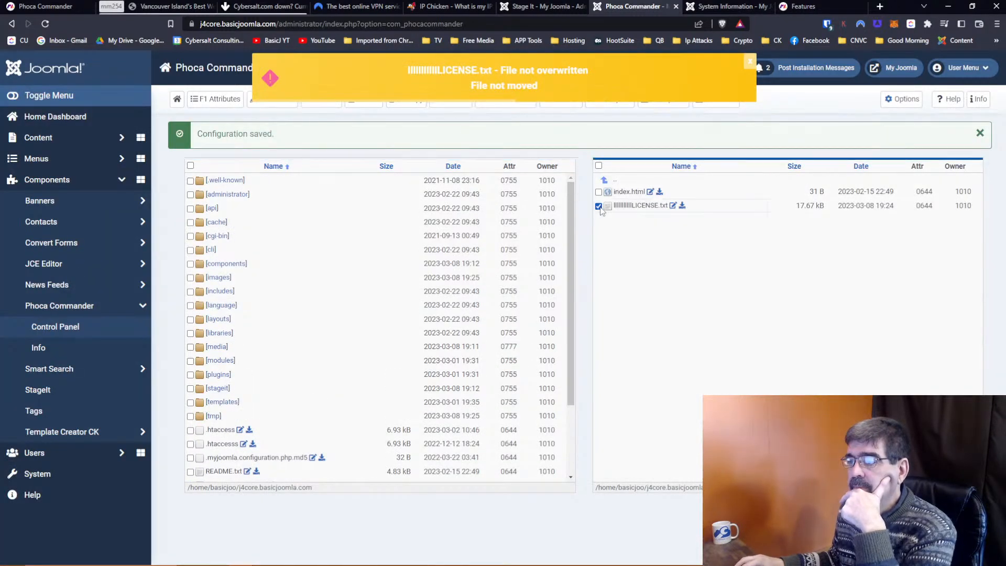
# Dismiss the file-not-moved warning and permanently delete the old LICENSE file from tmp.
pyautogui.click(750, 61)
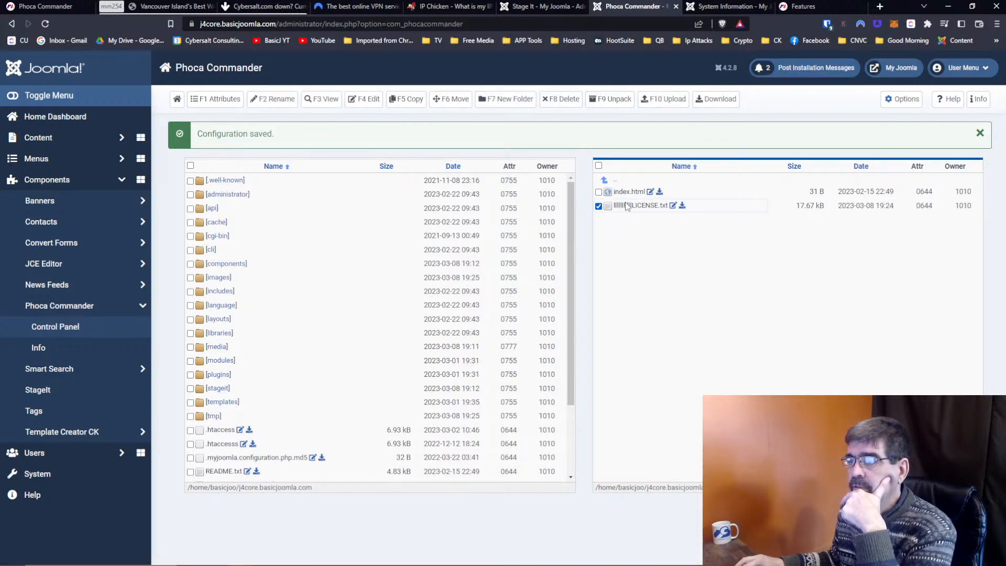
pyautogui.click(561, 99)
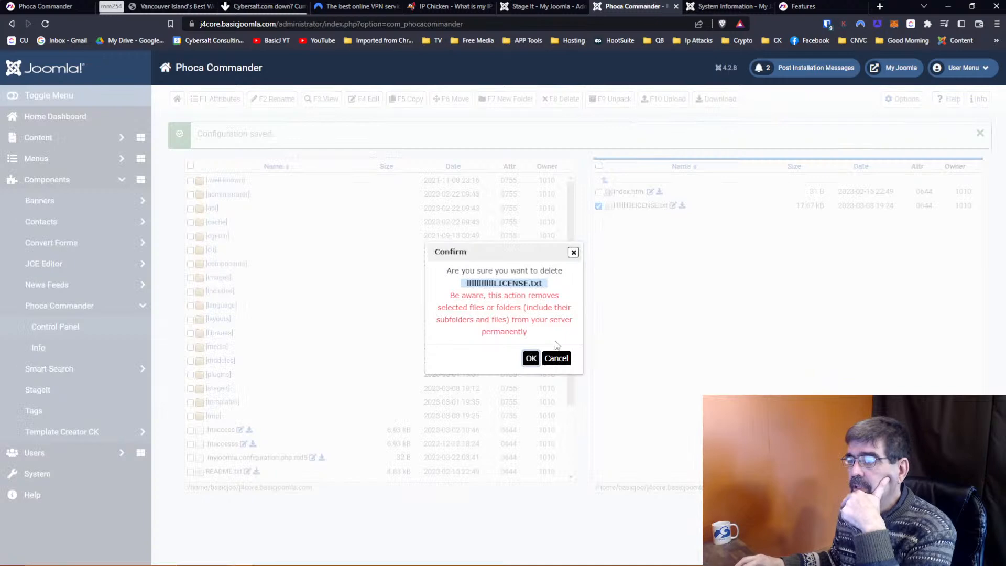
pyautogui.click(530, 358)
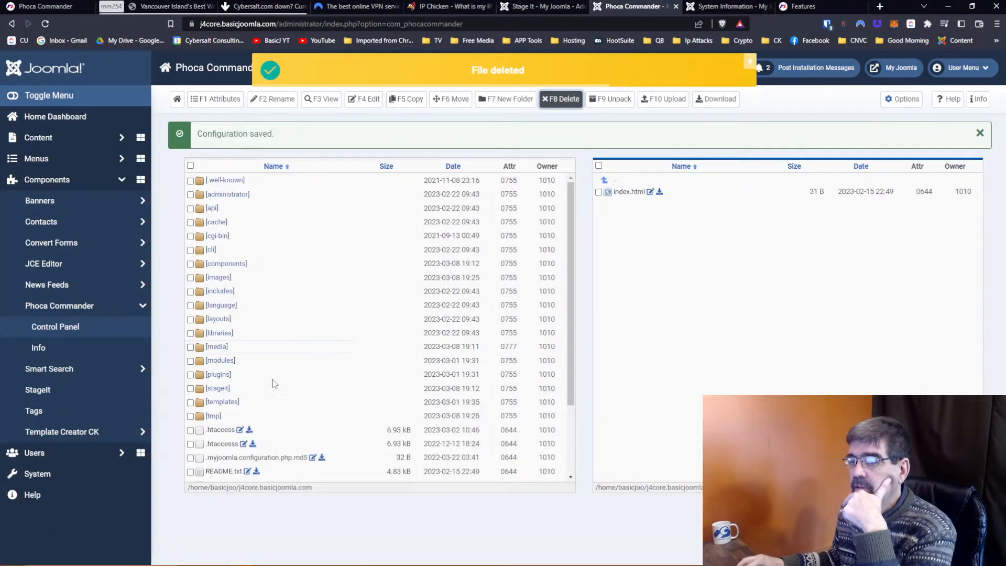
# Move LICENSE.txt from the site root into the tmp folder.
pyautogui.scroll(-3, 236, 420)
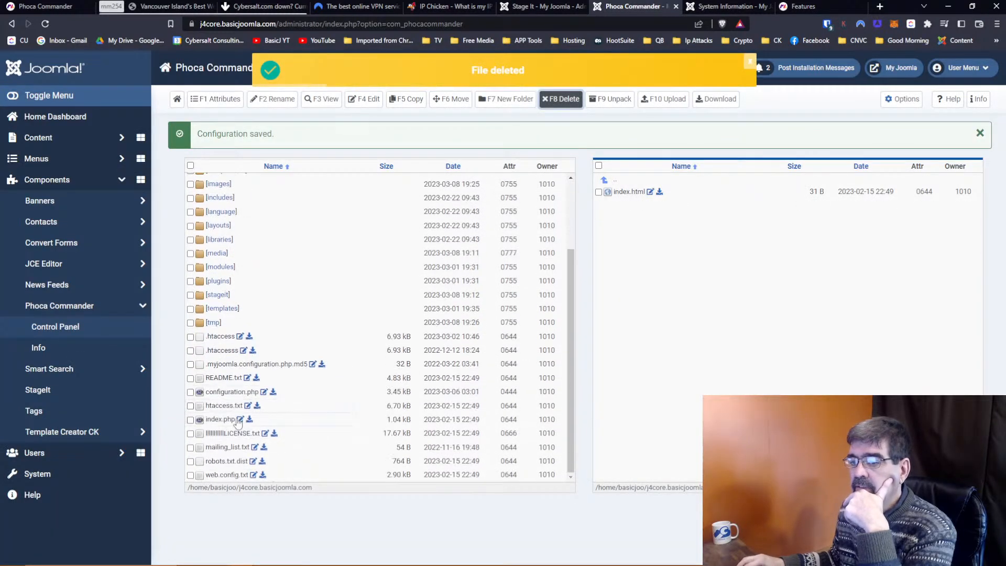
pyautogui.click(190, 433)
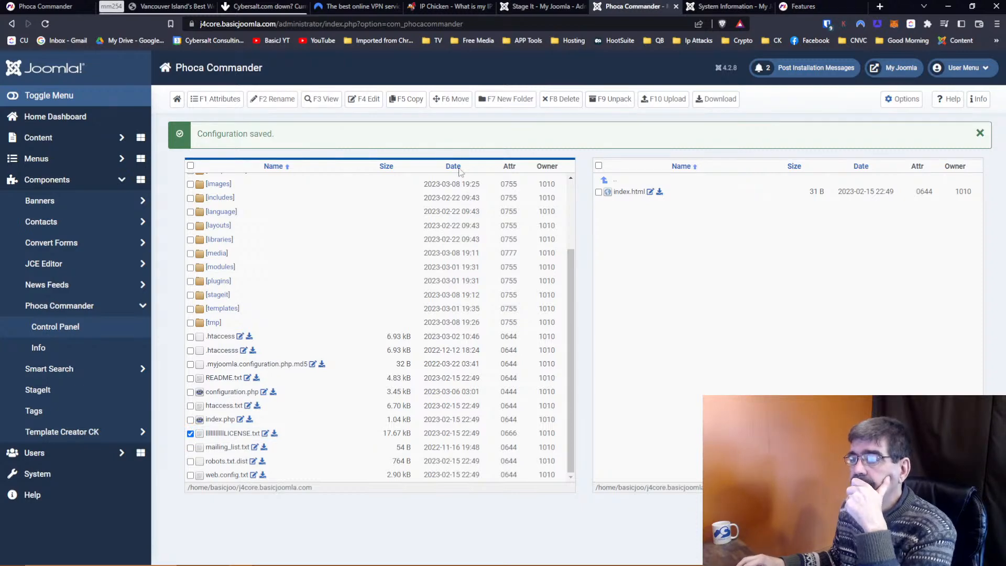
pyautogui.click(453, 104)
pyautogui.click(530, 366)
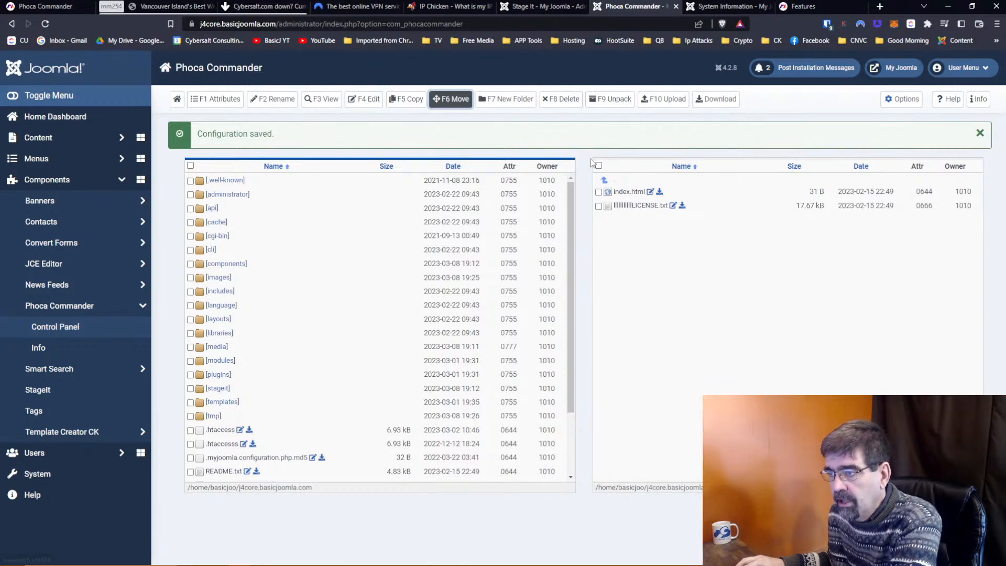
# Download LICENSE.txt from tmp and save it to the desktop's delete folder.
pyautogui.click(598, 206)
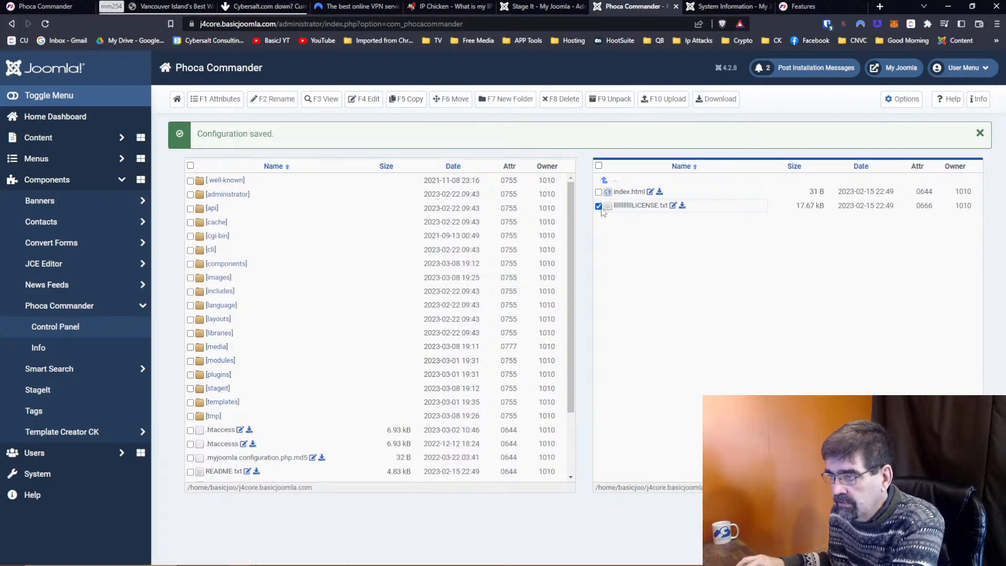
pyautogui.click(709, 105)
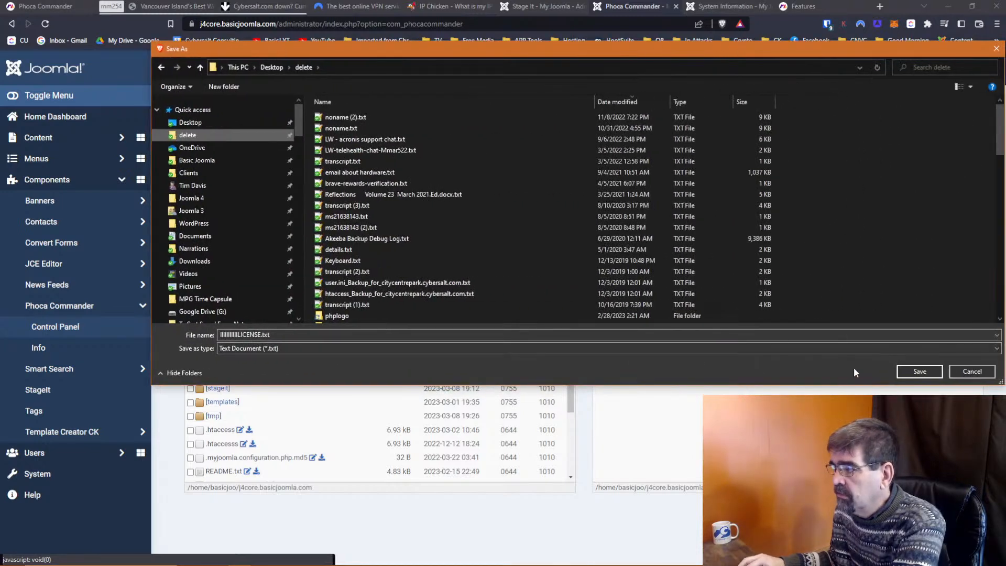
pyautogui.click(919, 371)
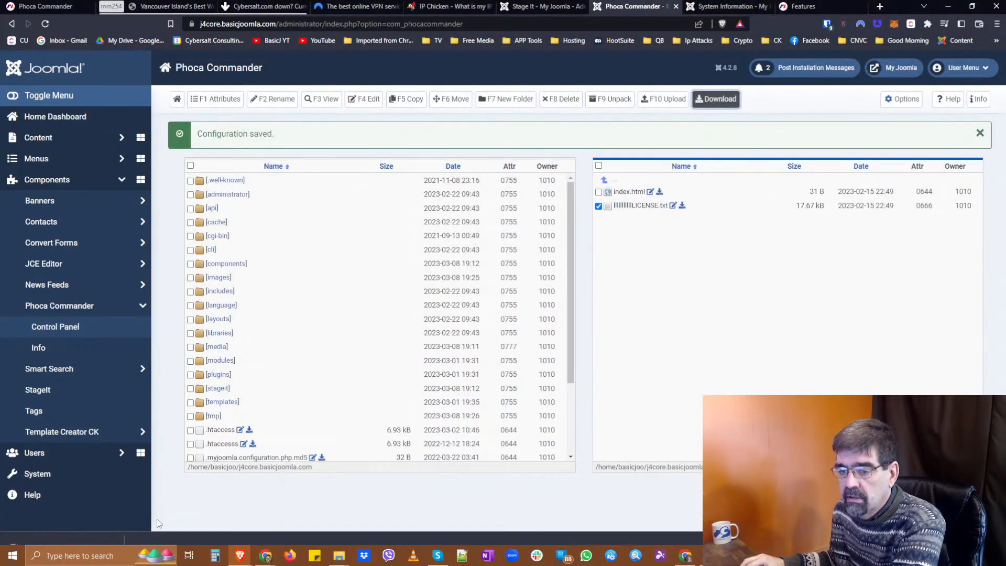
# Upload the downloaded LICENSE file into tmp by dragging it into the upload queue.
pyautogui.click(666, 105)
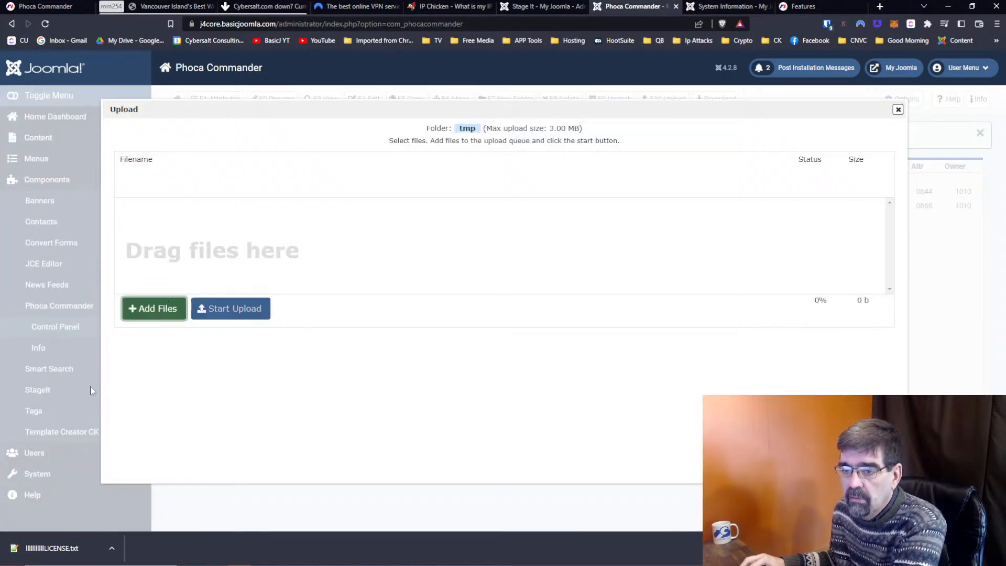
pyautogui.moveTo(42, 548); pyautogui.dragTo(296, 259)
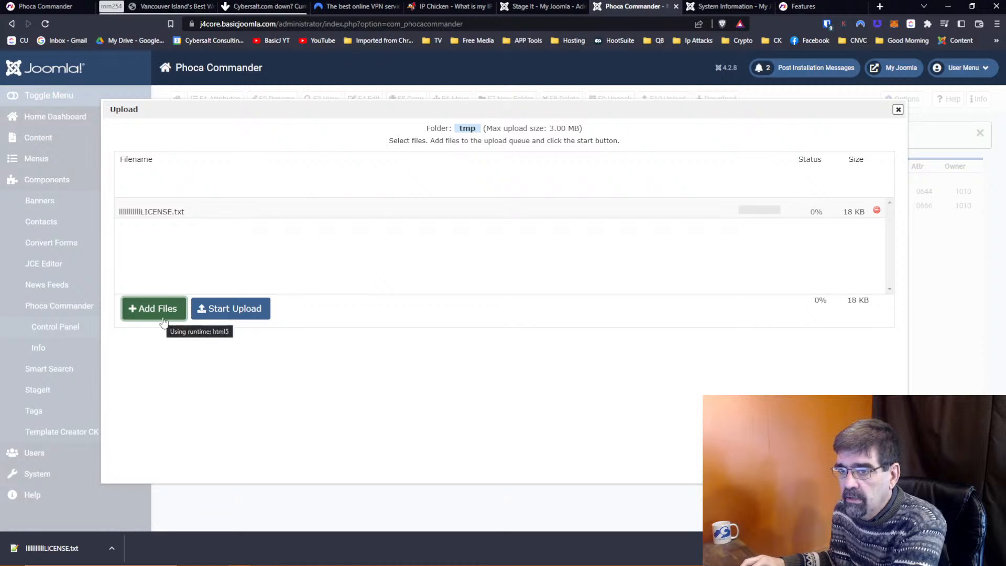
pyautogui.click(225, 311)
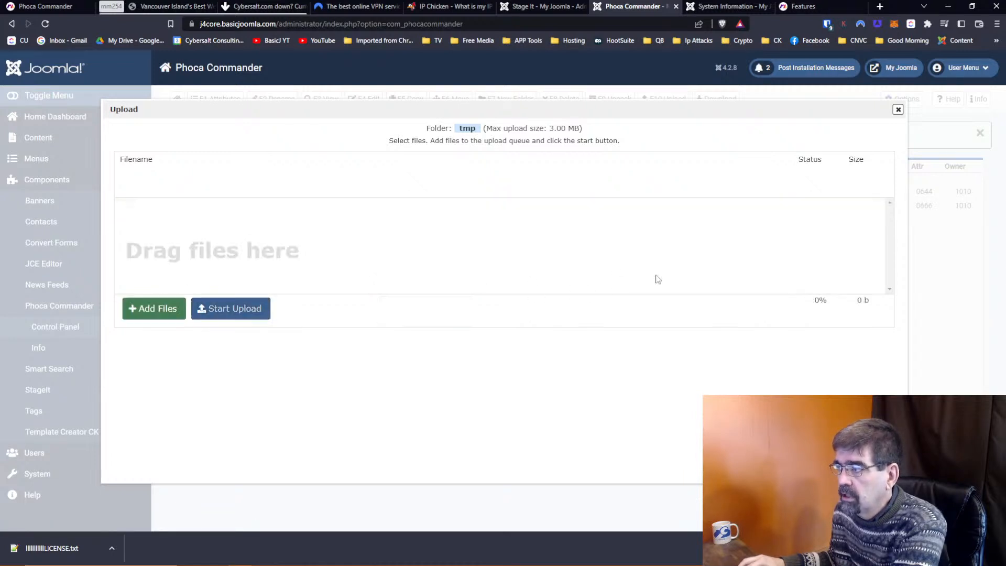
pyautogui.click(897, 110)
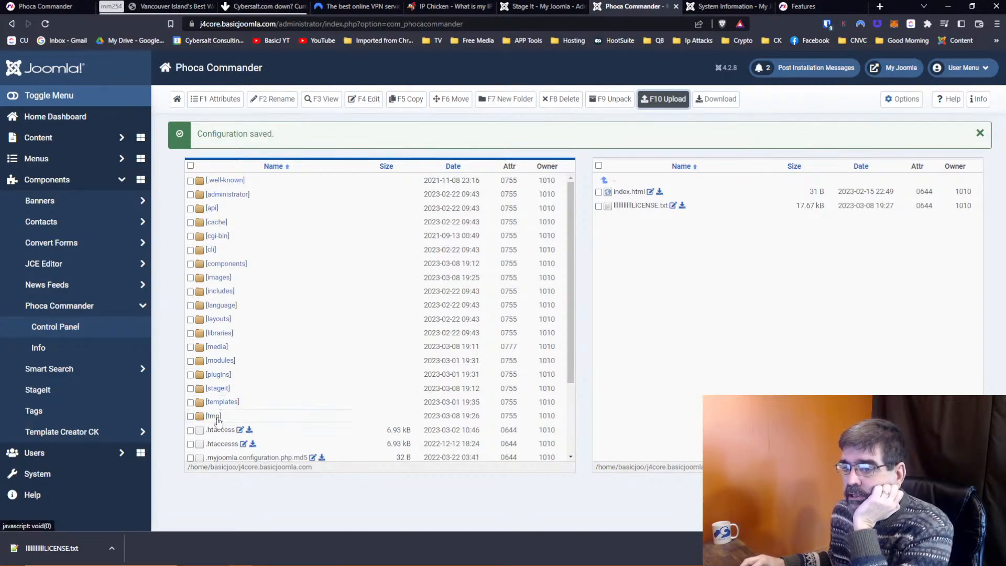
# Create a folder named 'tim-folder' in tmp and open it in the left pane.
pyautogui.click(215, 416)
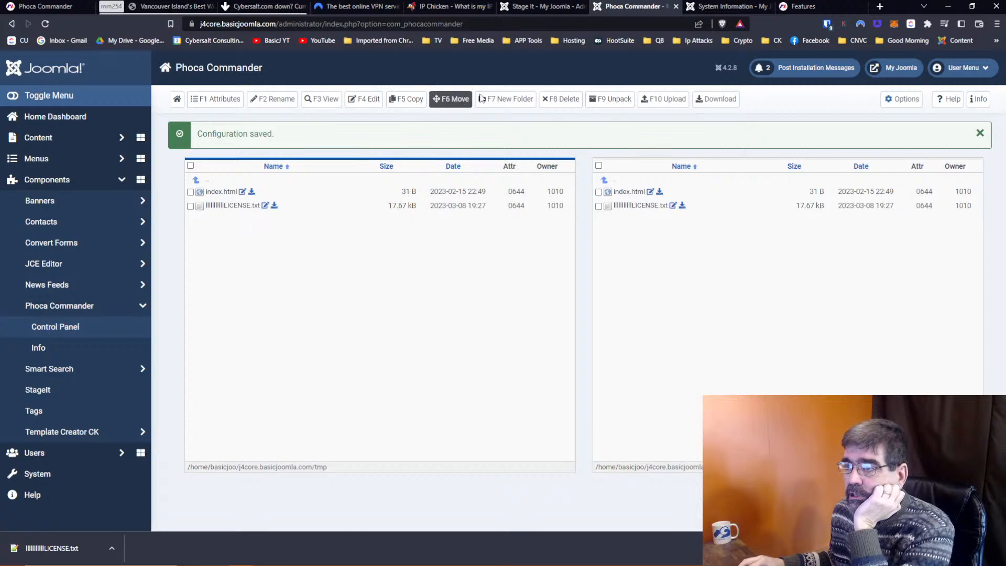
pyautogui.click(505, 100)
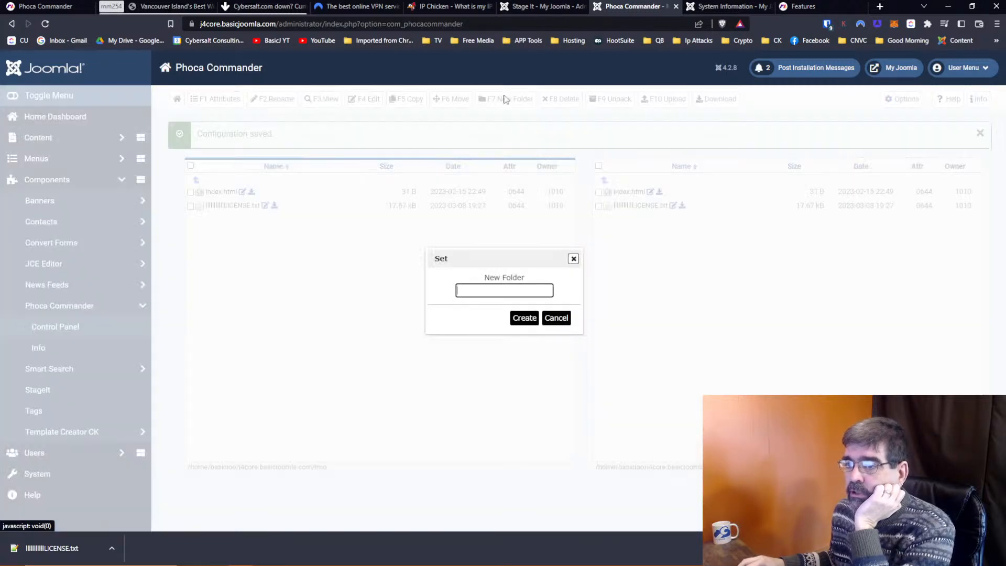
pyautogui.write('ti')
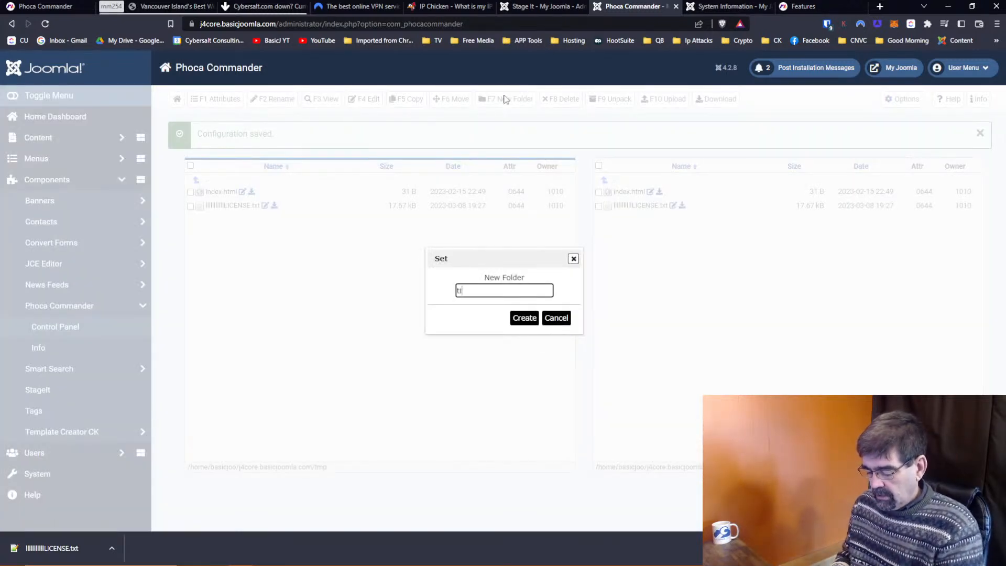
pyautogui.write('m-folder')
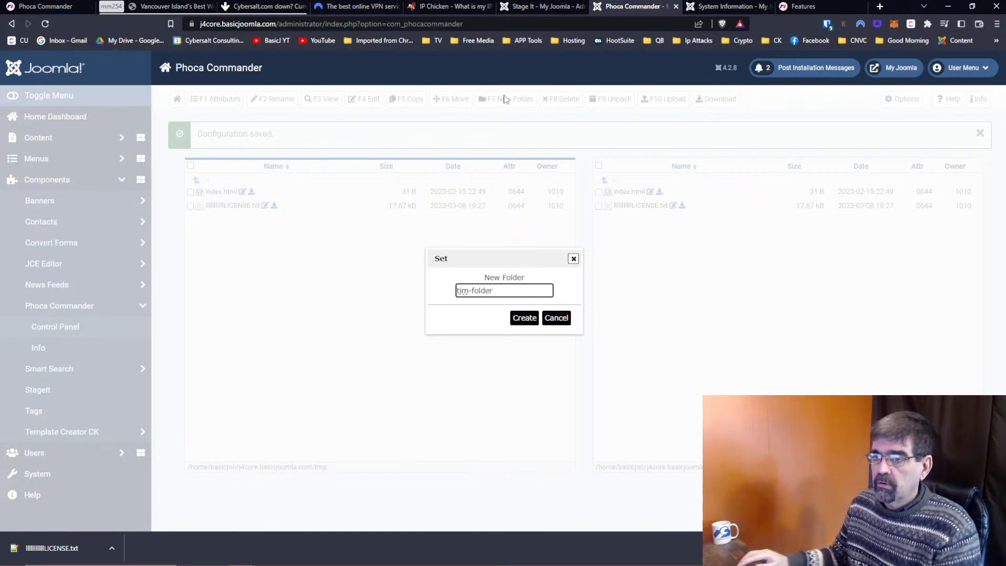
pyautogui.click(525, 323)
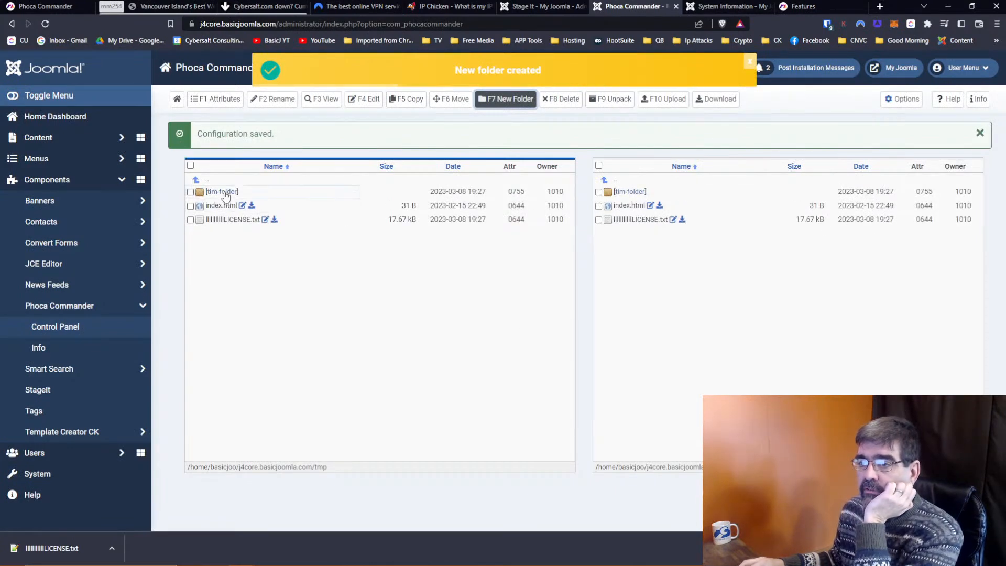
pyautogui.click(224, 192)
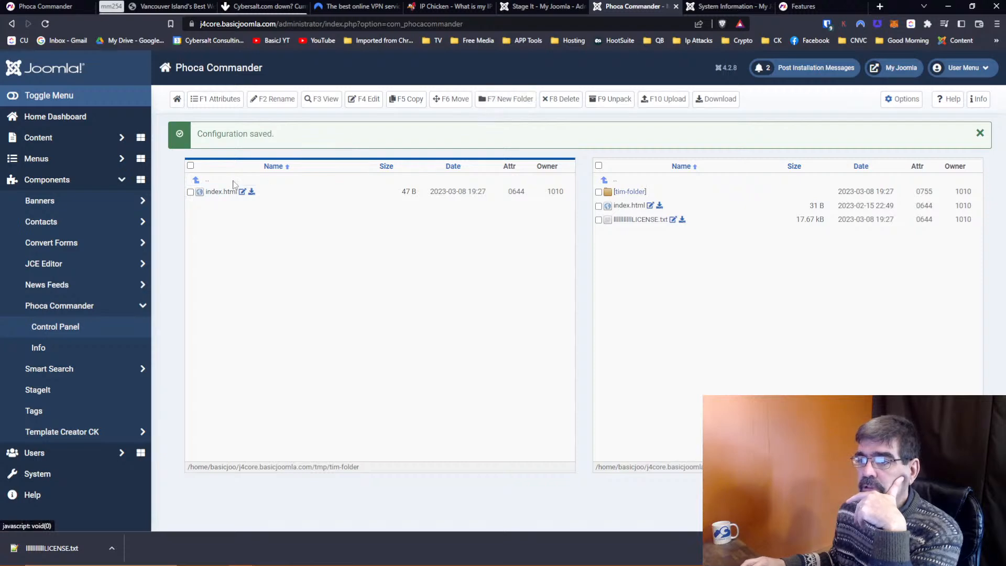
# Return to tmp and permanently delete tim-folder, leaving index.html and LICENSE.txt.
pyautogui.click(196, 180)
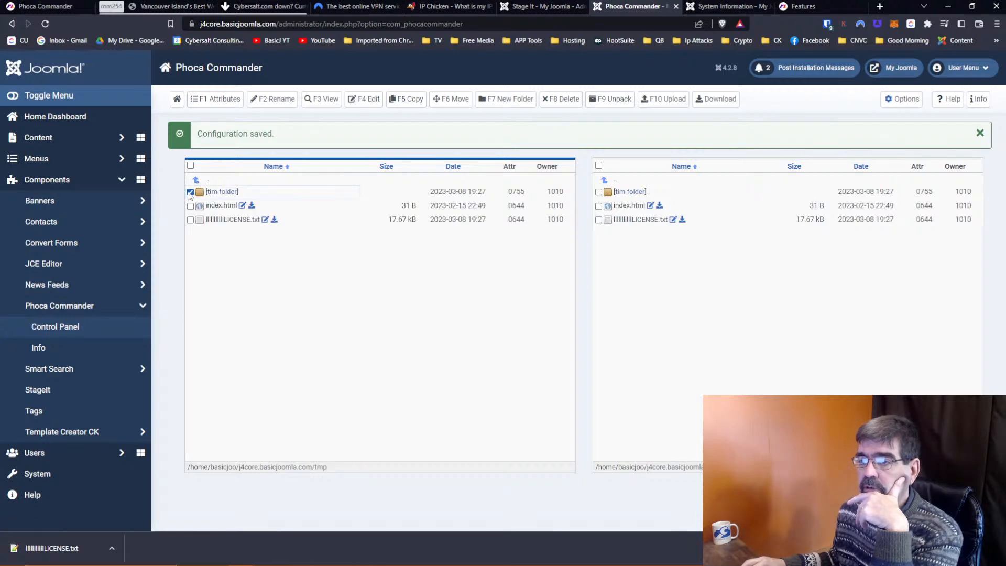
pyautogui.click(551, 102)
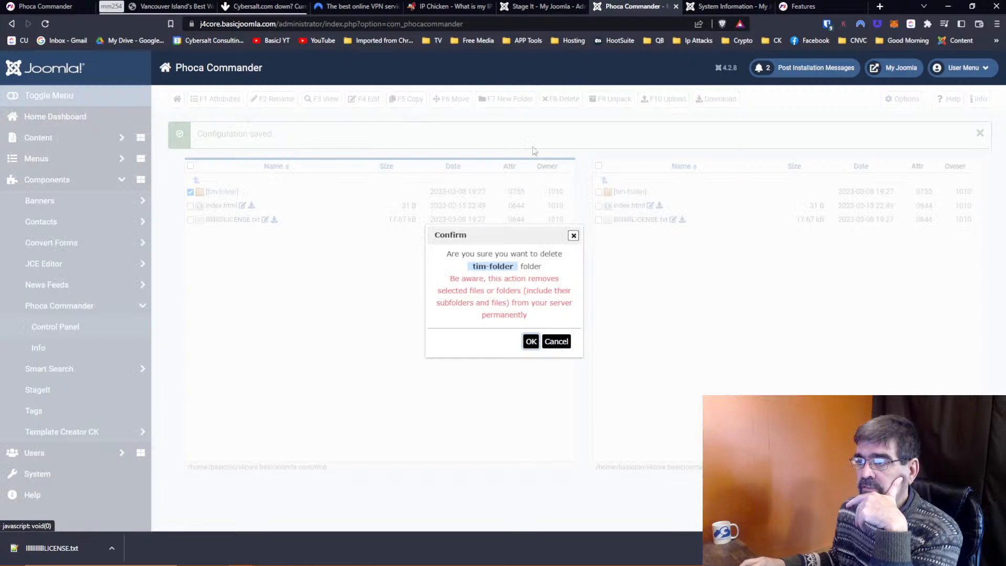
pyautogui.click(535, 344)
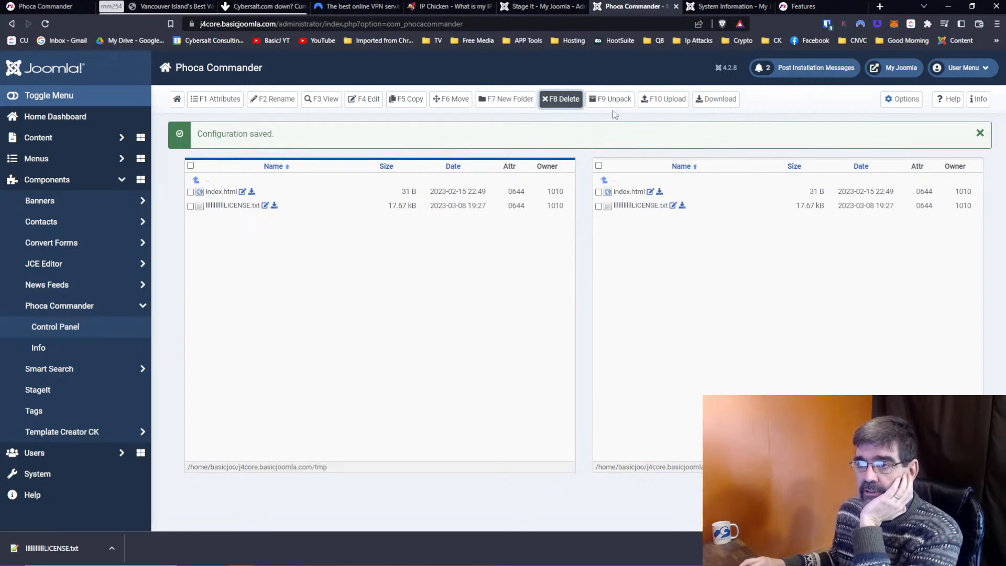
# Create a folder named 'timmy' in tmp and open it in the left pane.
pyautogui.click(504, 100)
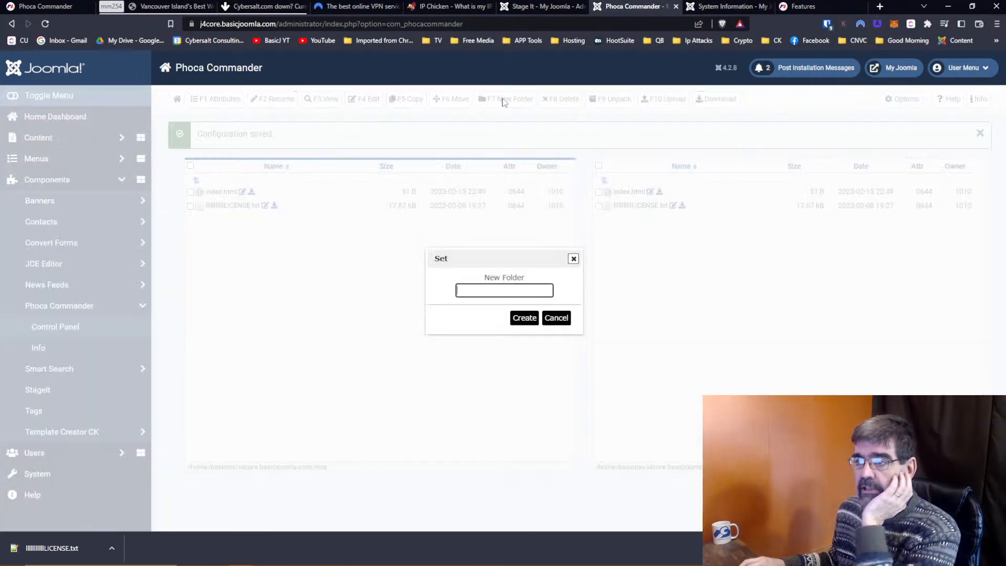
pyautogui.write('tim')
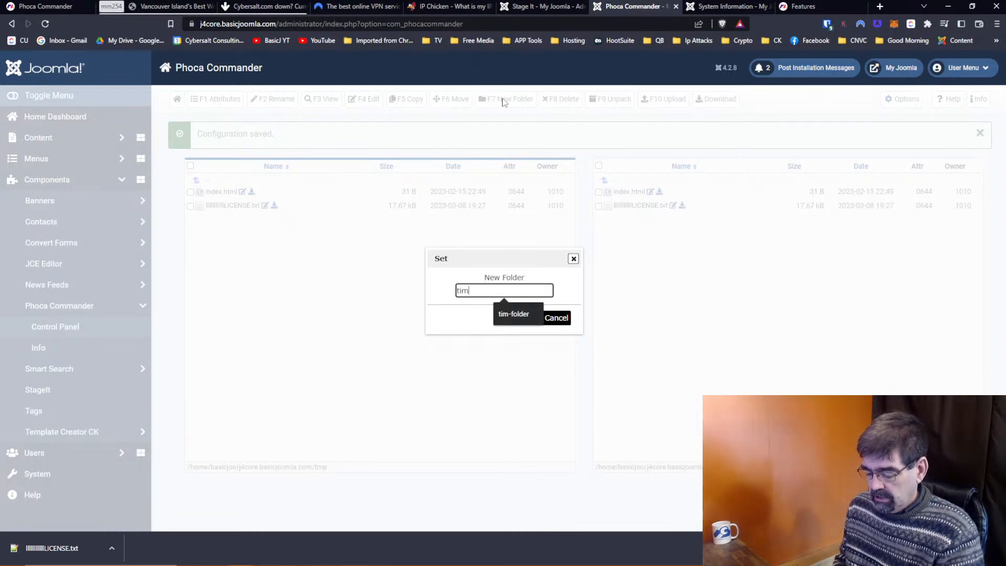
pyautogui.write('my')
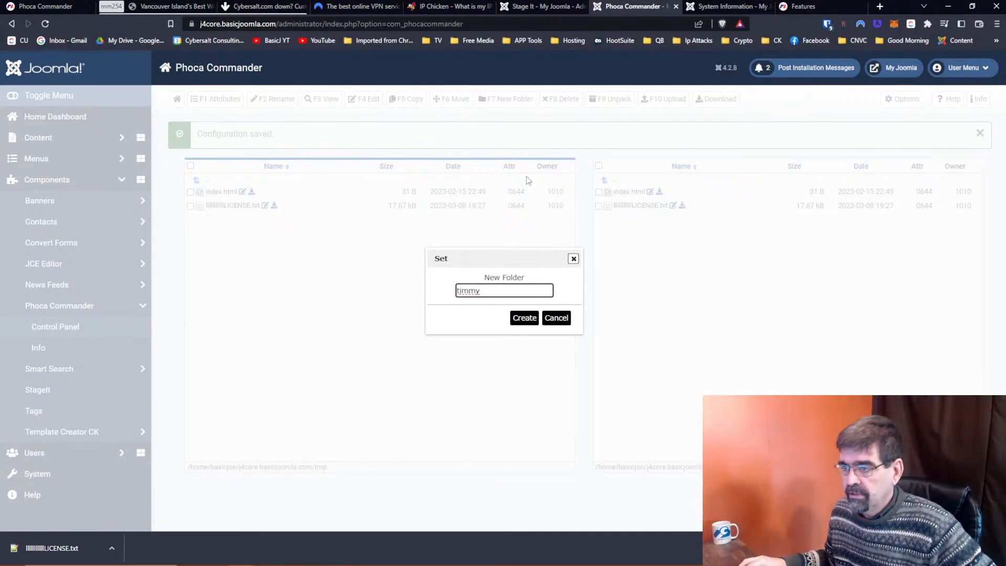
pyautogui.click(520, 319)
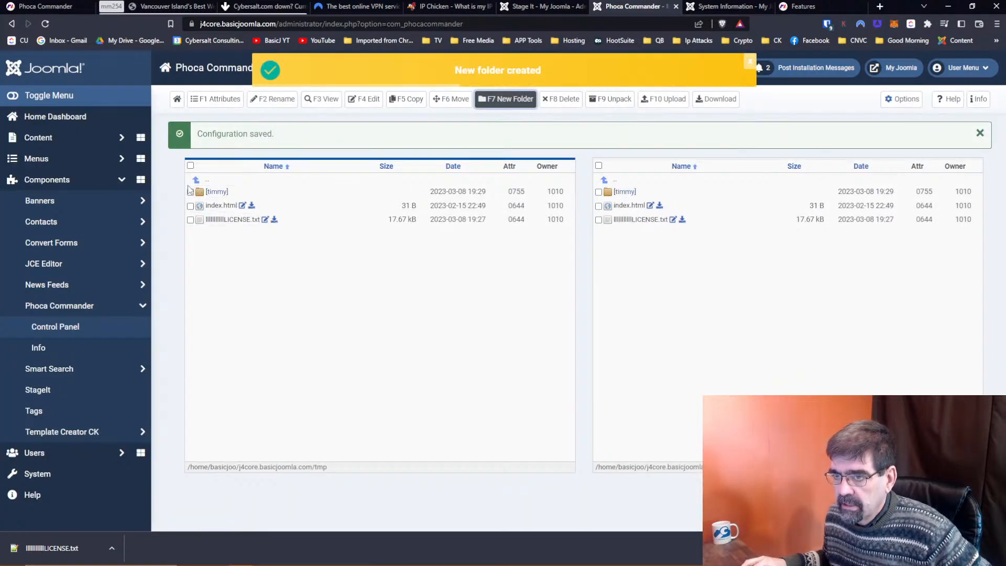
pyautogui.click(218, 193)
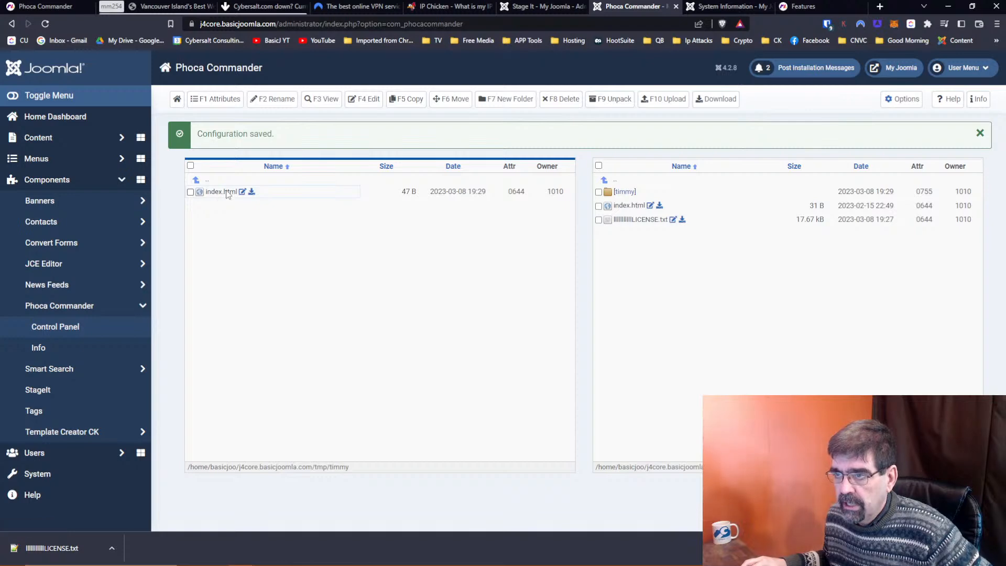
# Upload pkg_stageit_enterprise_1505.zip from the computer into tmp/timmy.
pyautogui.click(663, 99)
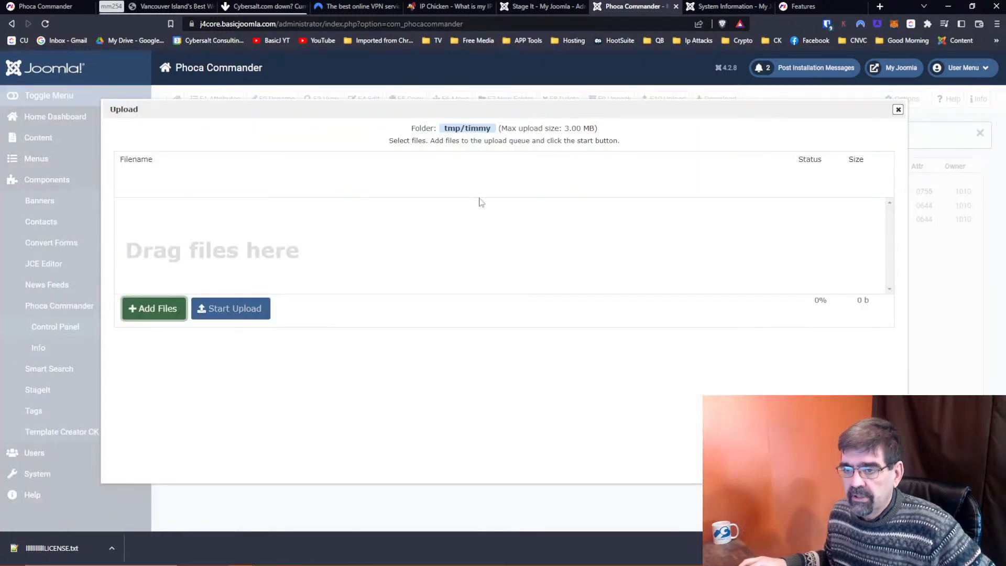
pyautogui.click(174, 309)
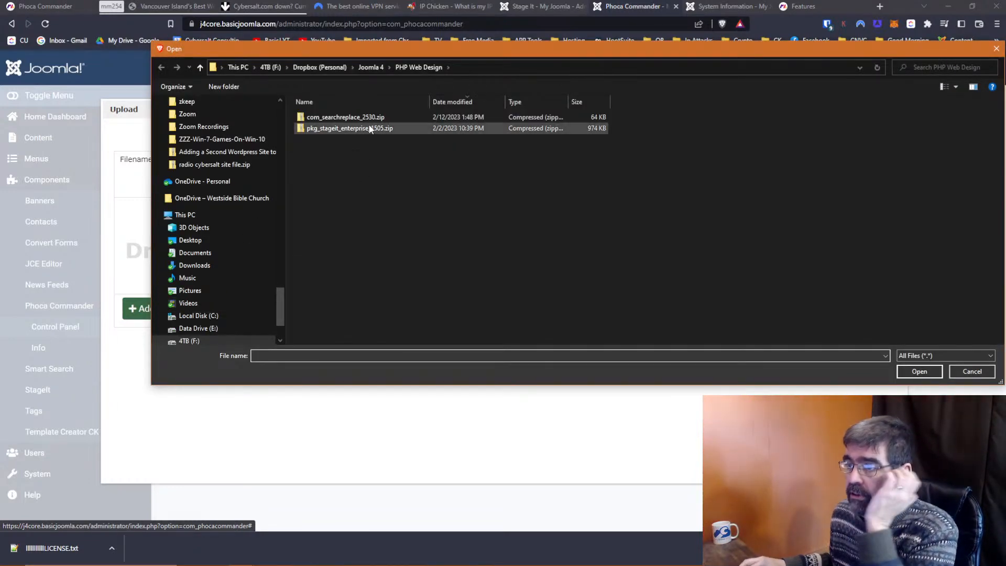
pyautogui.click(332, 129)
pyautogui.click(906, 372)
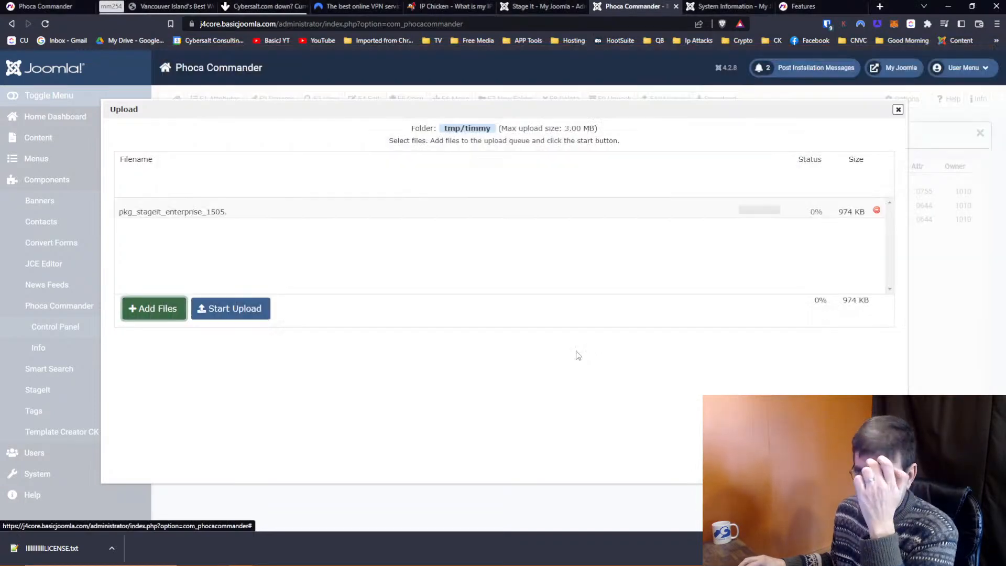
pyautogui.click(240, 319)
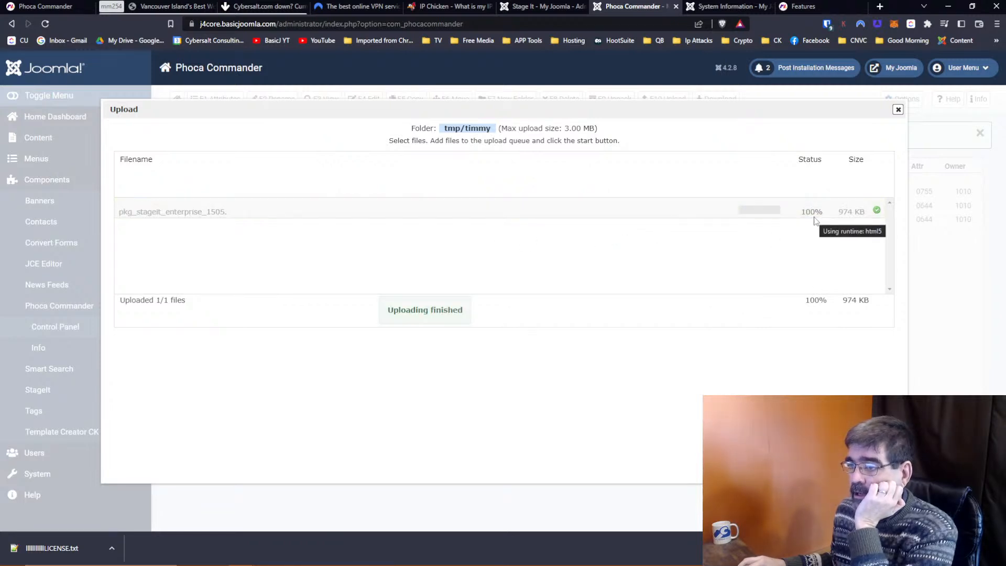
pyautogui.click(897, 109)
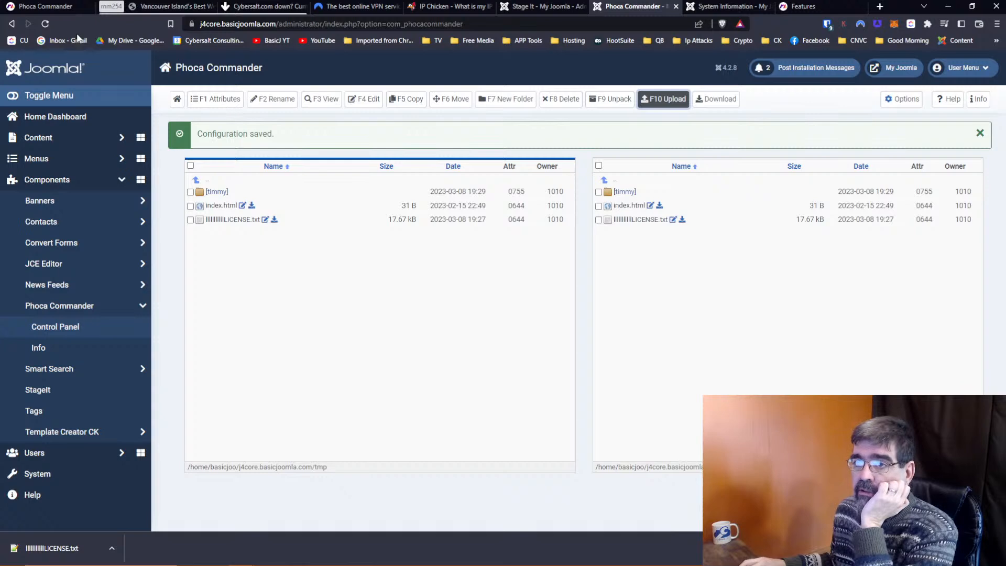
# Refresh the page, open timmy, and unpack pkg_stageit_enterprise_1505.zip into tmp.
pyautogui.click(45, 23)
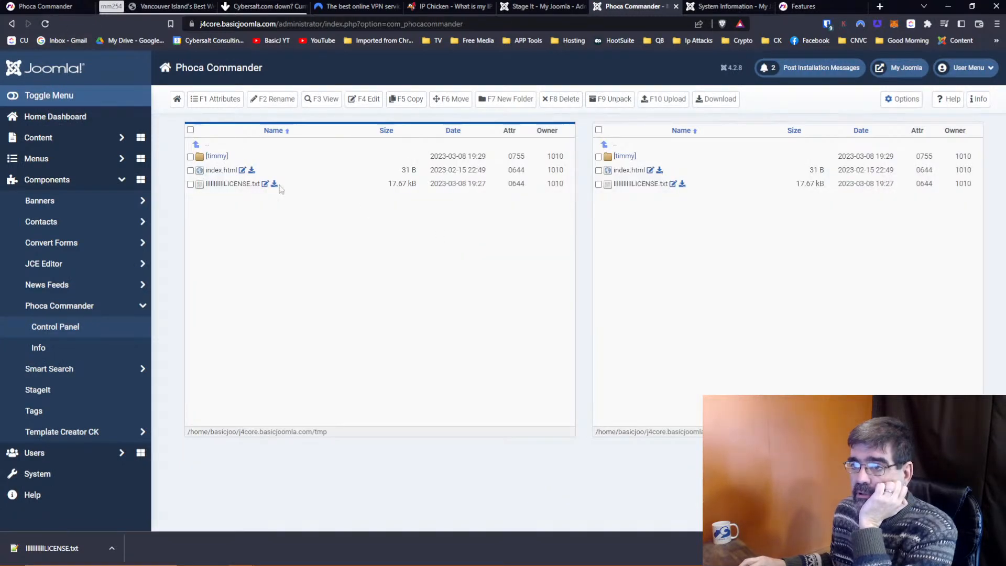
pyautogui.click(216, 157)
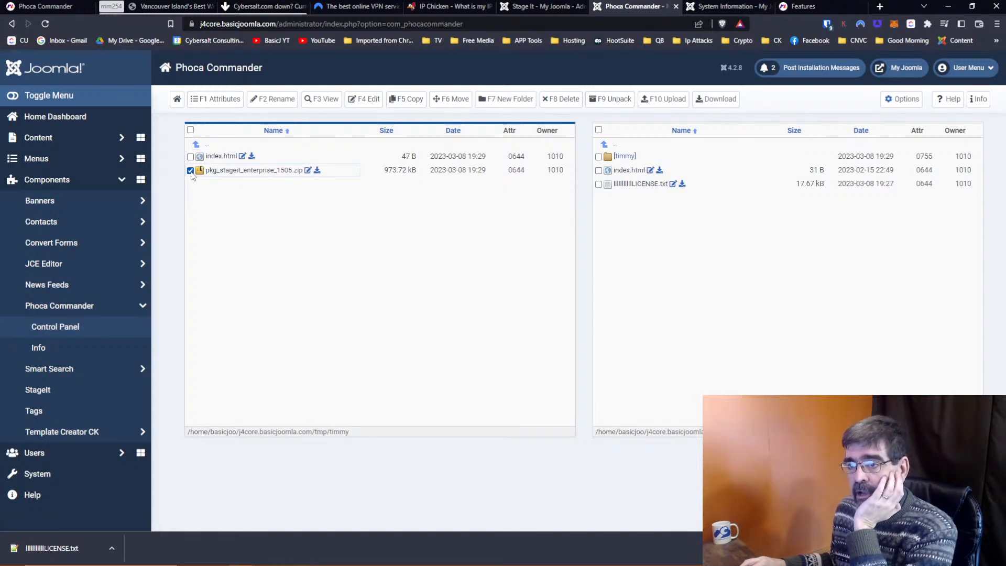
pyautogui.click(611, 99)
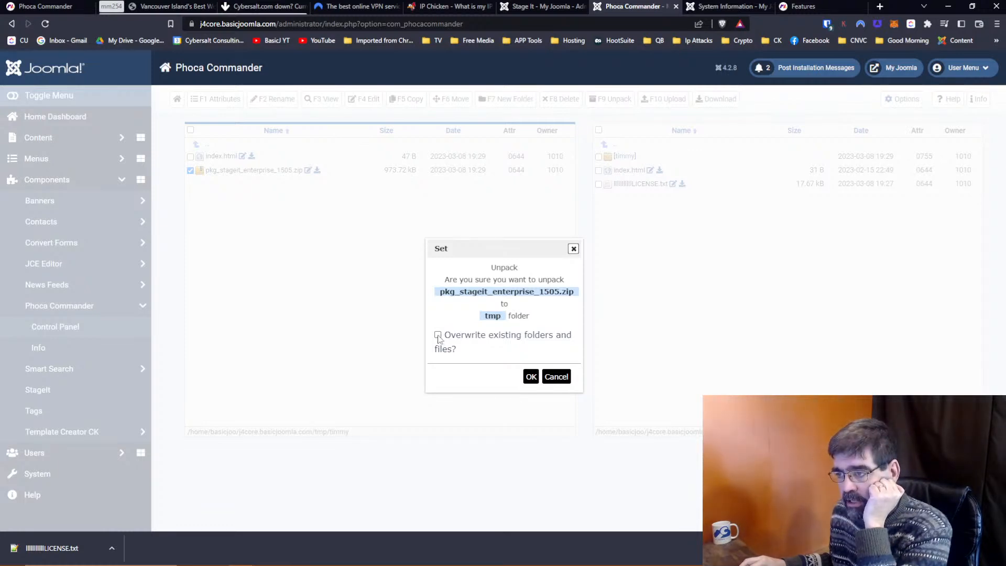
pyautogui.click(531, 377)
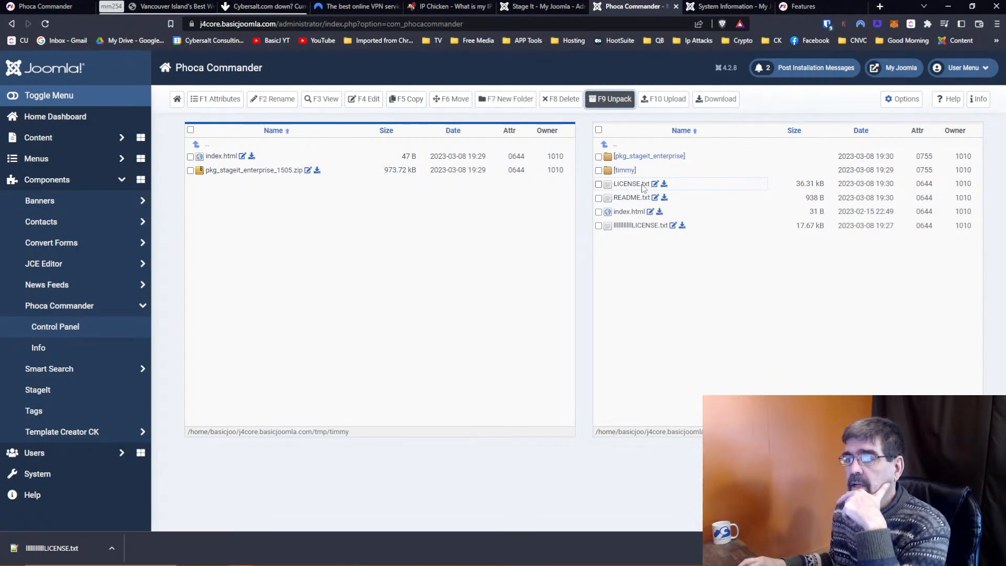
# Move timmy's index.html into tmp with overwriting of existing files enabled.
pyautogui.click(190, 156)
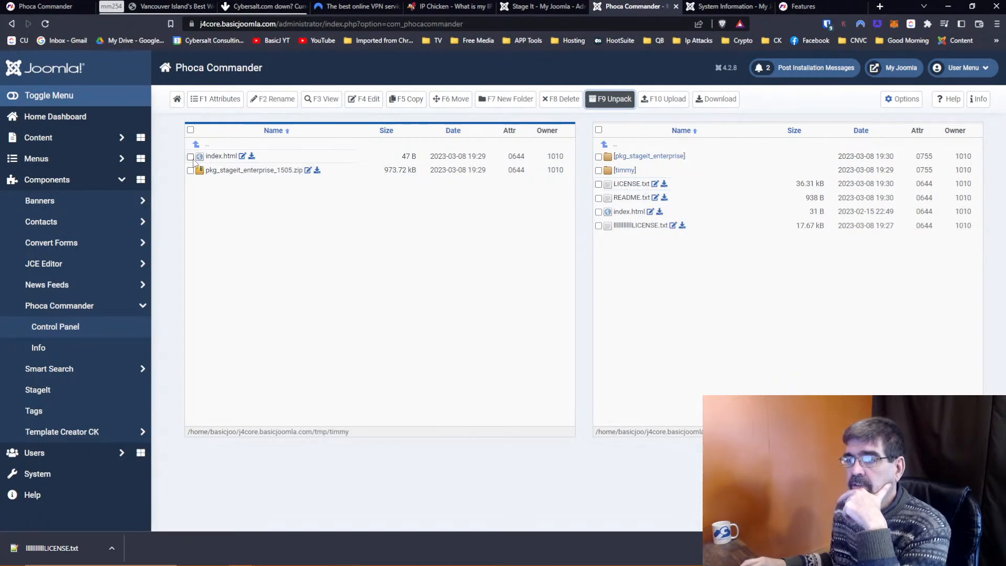
pyautogui.click(452, 109)
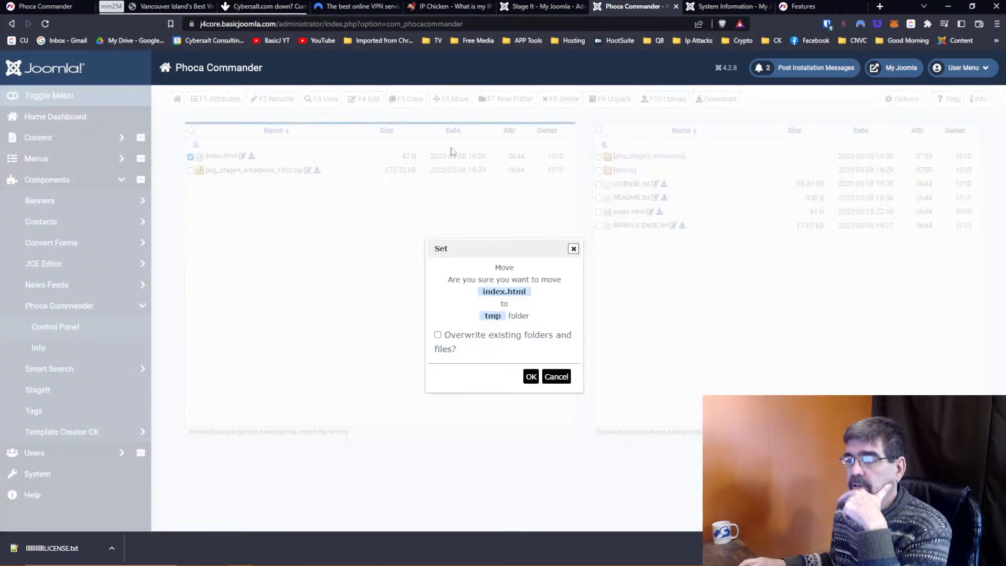
pyautogui.click(438, 336)
pyautogui.click(528, 375)
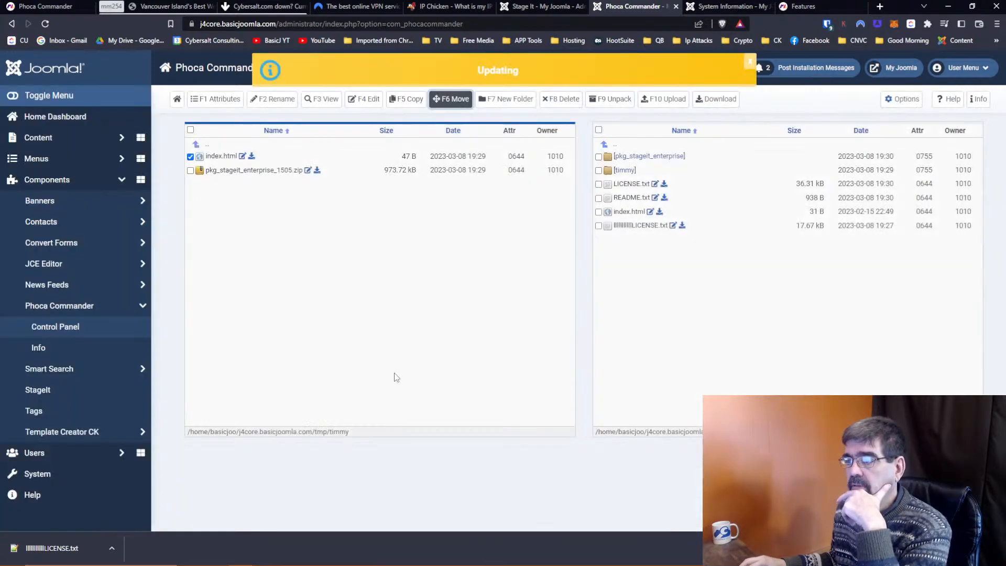
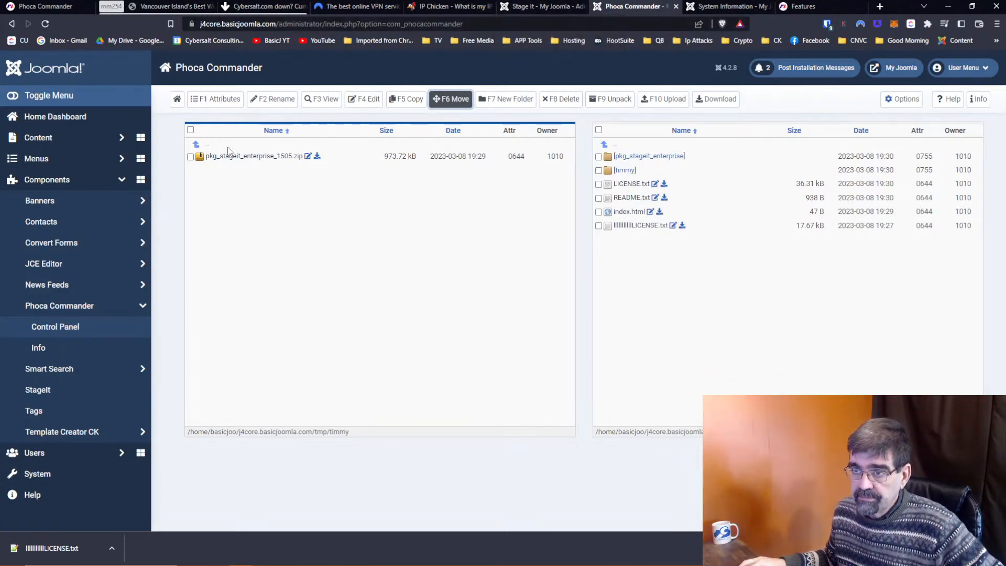
# Go up from tmp/timmy to the site root, check staging progress, and open the stageit folder.
pyautogui.click(208, 148)
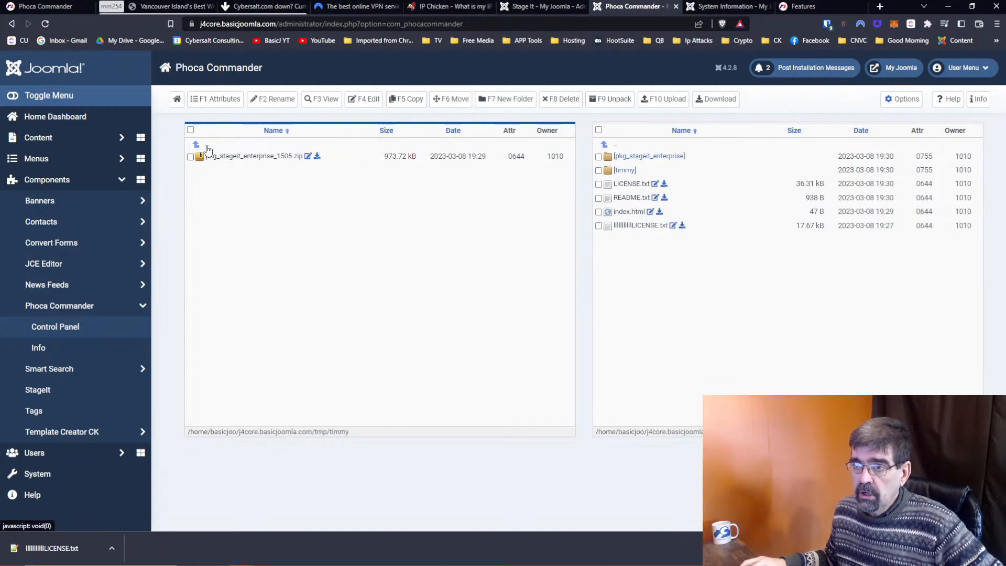
pyautogui.click(208, 149)
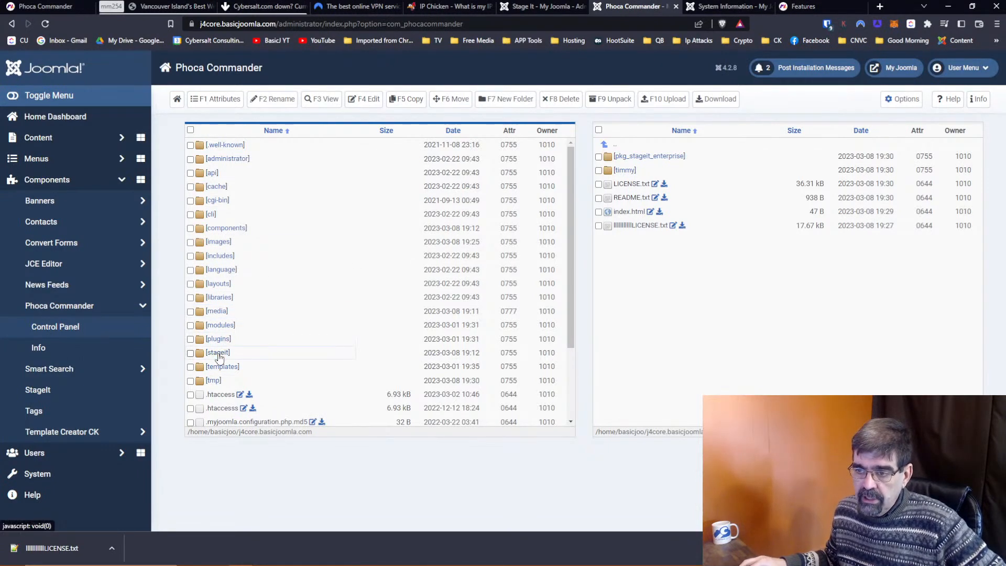
pyautogui.click(543, 7)
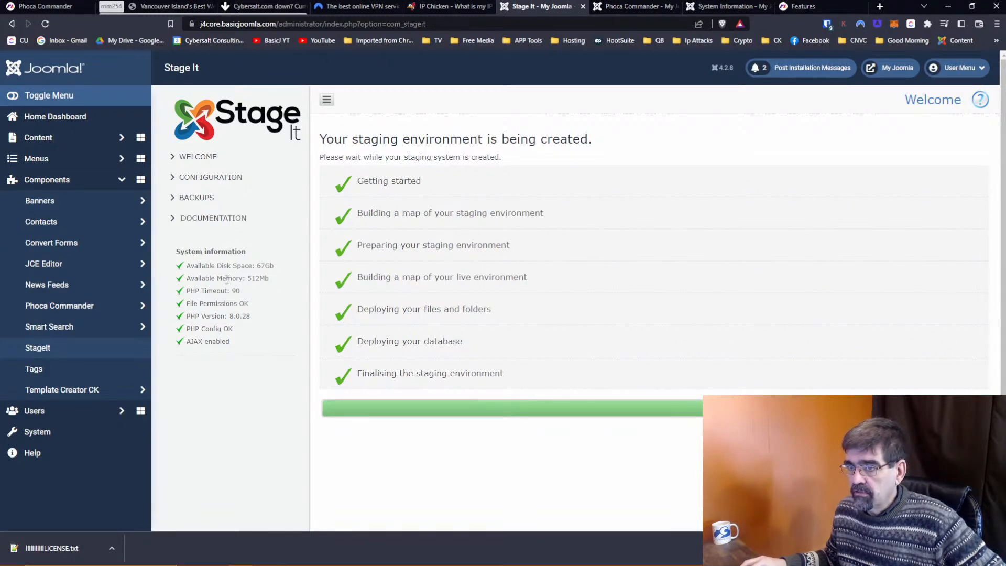
pyautogui.click(629, 6)
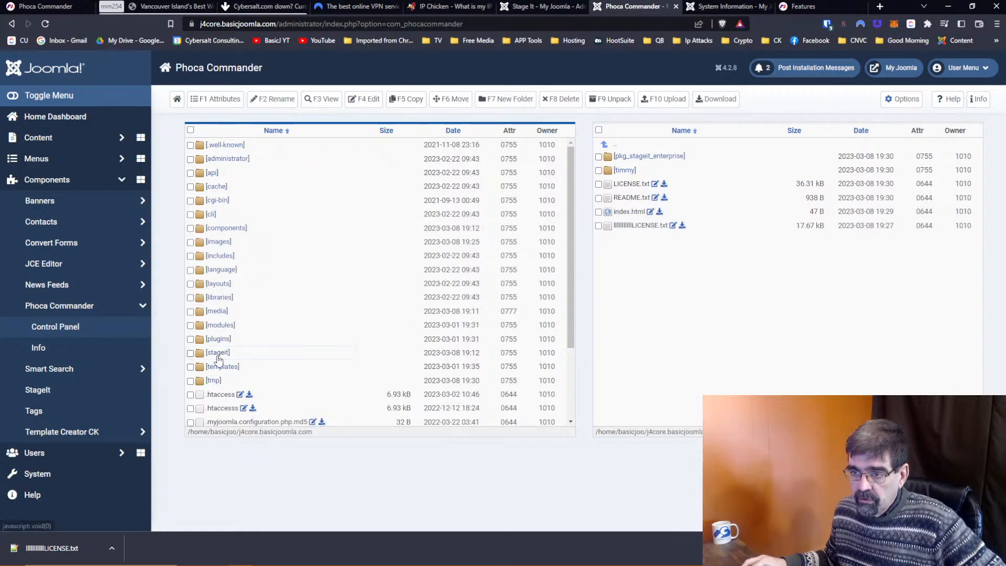
pyautogui.click(217, 353)
pyautogui.scroll(-1, 350, 274)
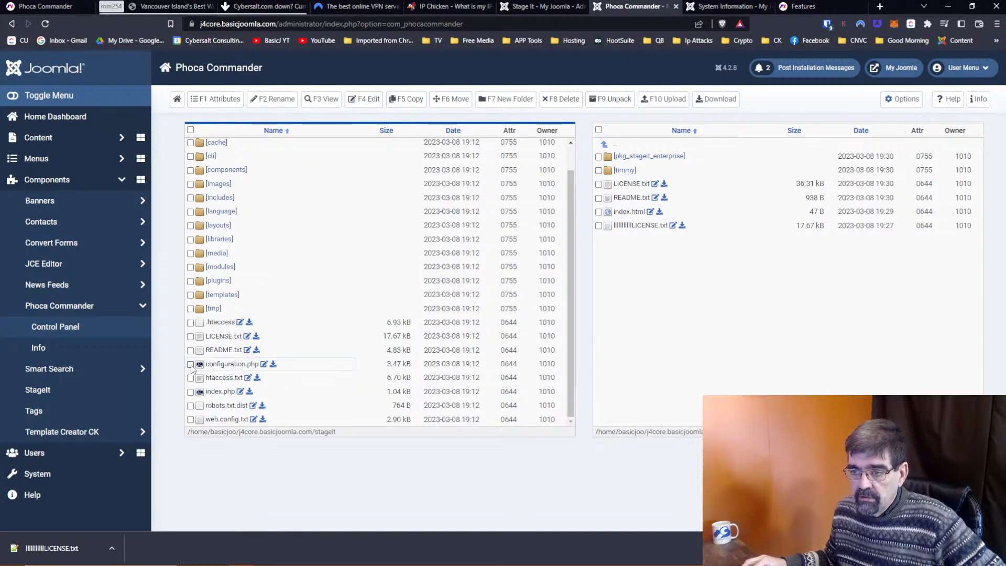
# Open stageit's configuration.php for editing and look over its stg database table prefix.
pyautogui.click(264, 365)
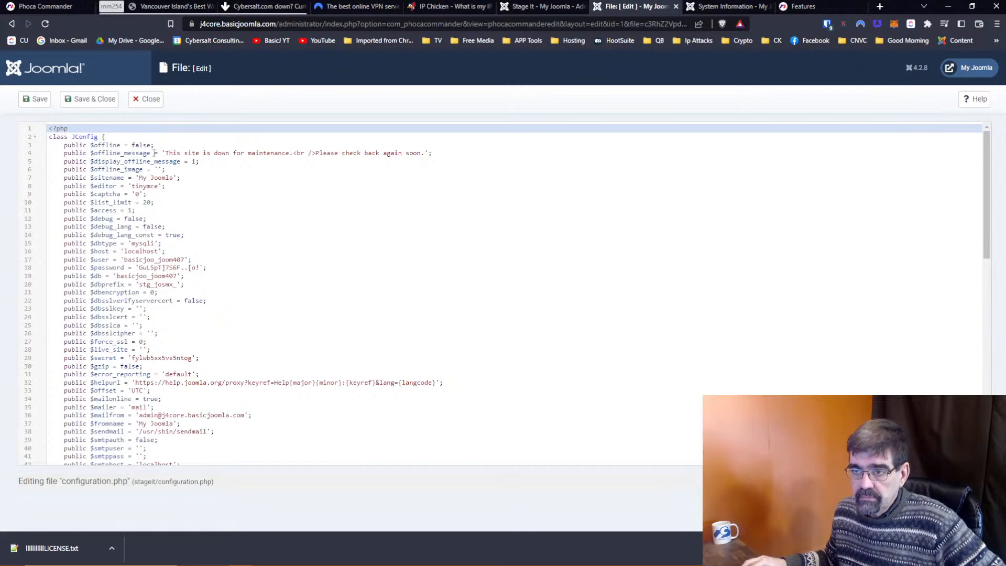
pyautogui.scroll(-2, 155, 186)
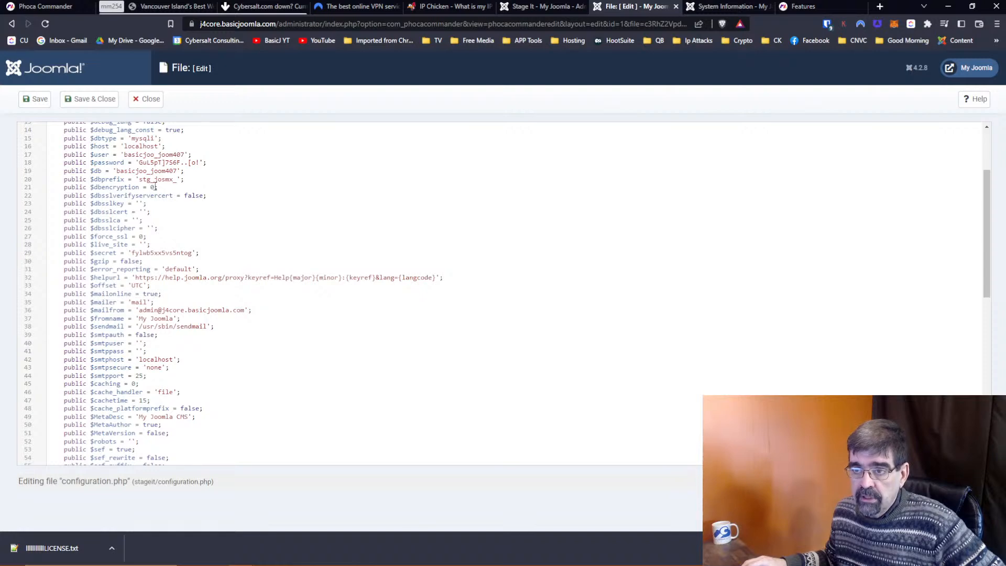
pyautogui.doubleClick(152, 181)
pyautogui.moveTo(151, 180); pyautogui.dragTo(139, 180)
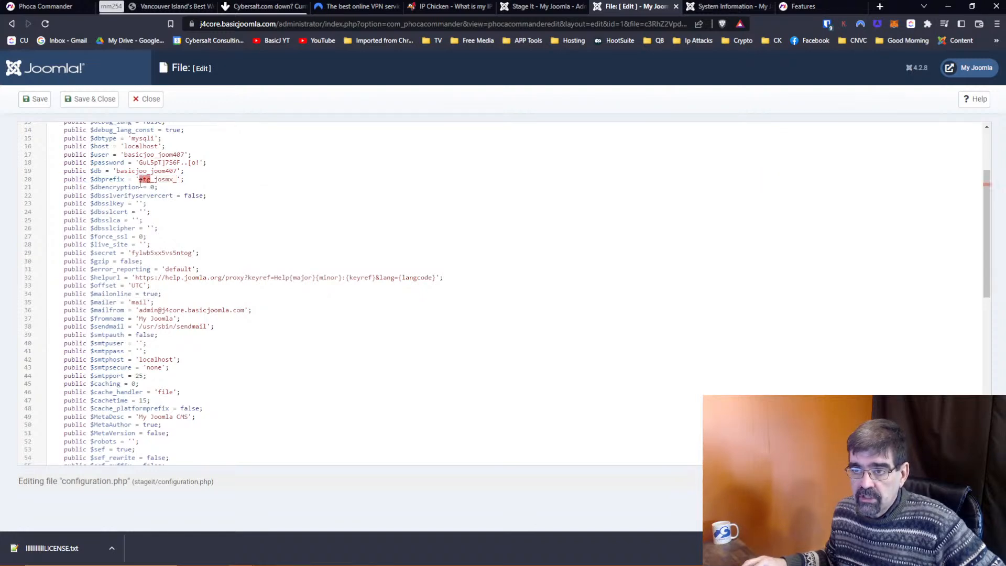
pyautogui.scroll(-4, 360, 268)
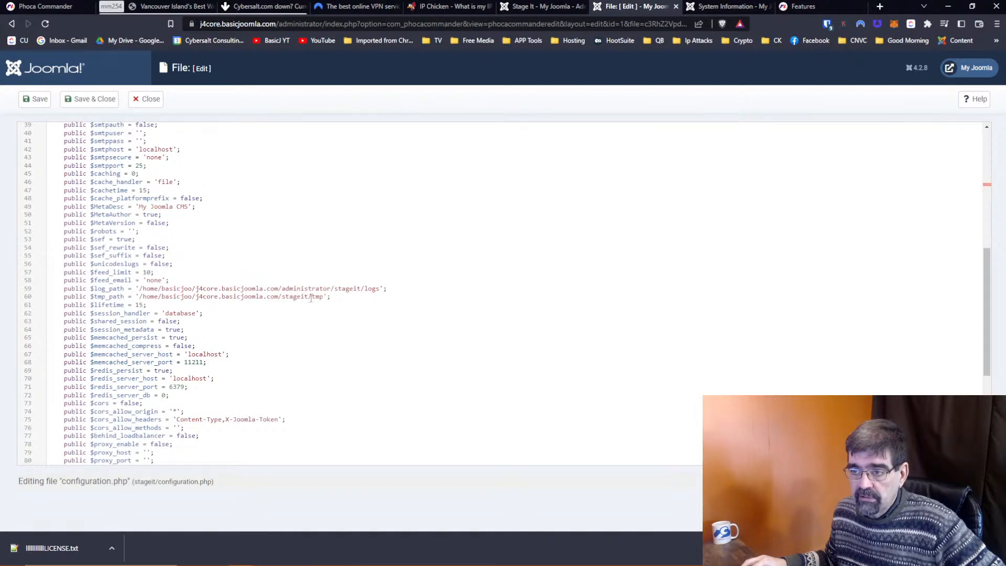
pyautogui.scroll(4, 315, 299)
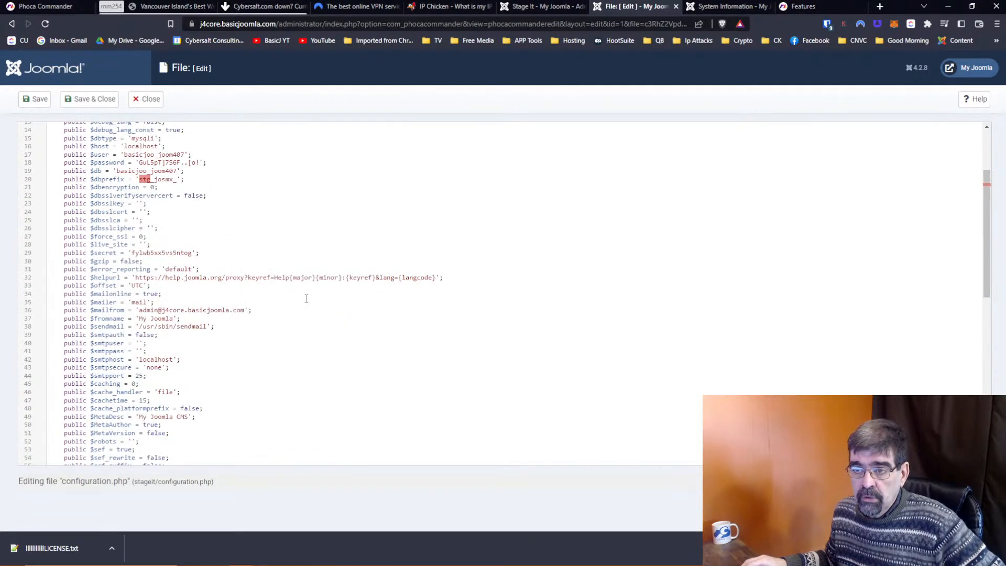
pyautogui.scroll(2, 307, 298)
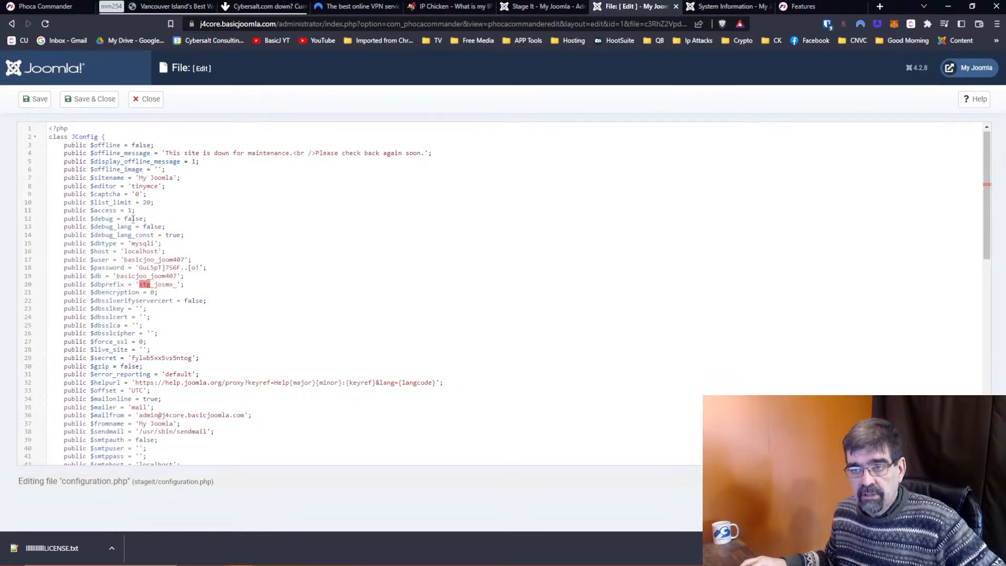
# Set $debug to true and $error_reporting to 'maximum', then save and close configuration.php.
pyautogui.doubleClick(136, 219)
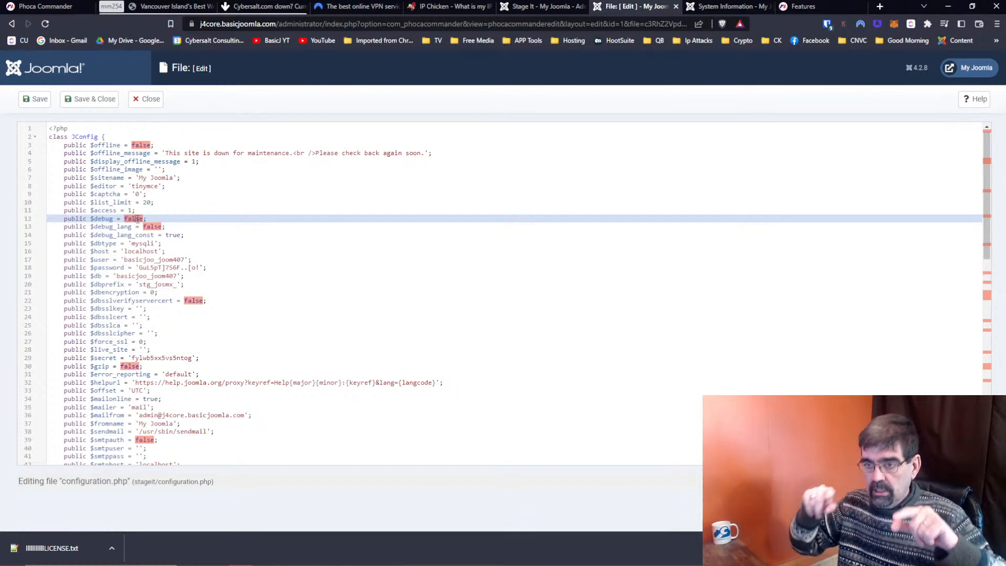
pyautogui.click(135, 219)
pyautogui.write('true')
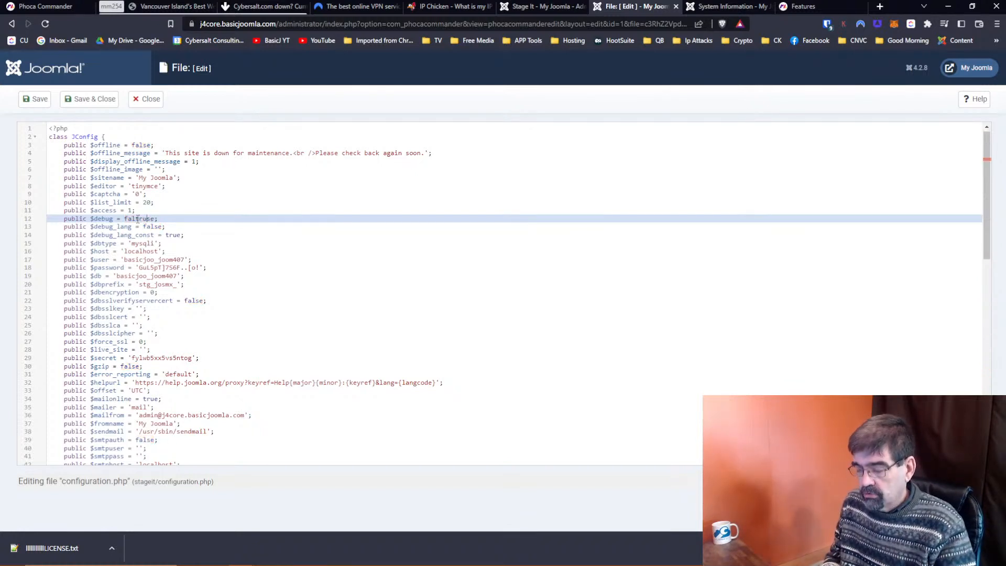
pyautogui.press('Delete')
pyautogui.press('Delete')
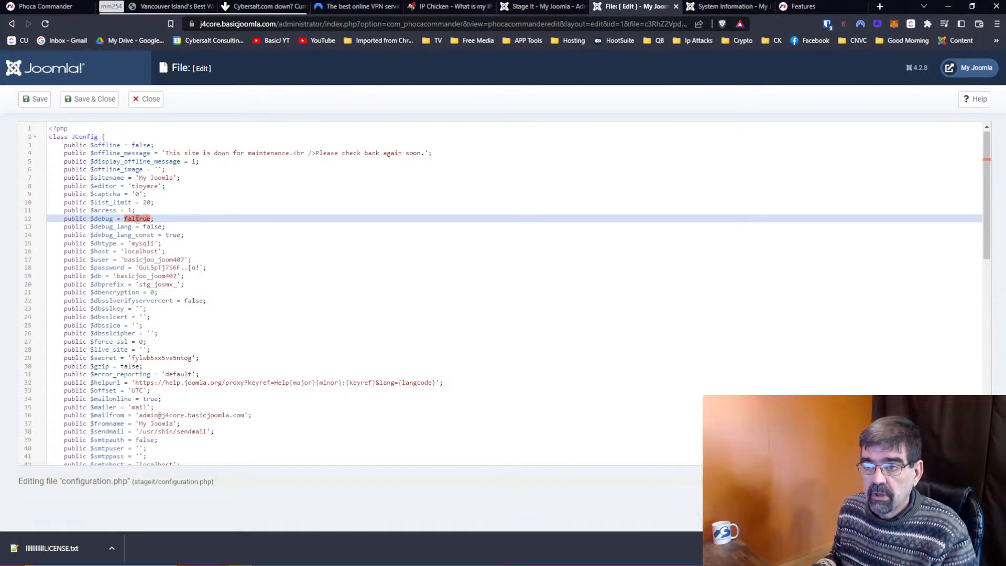
pyautogui.click(138, 219)
pyautogui.press('BackSpace')
pyautogui.press('BackSpace')
pyautogui.press('BackSpace')
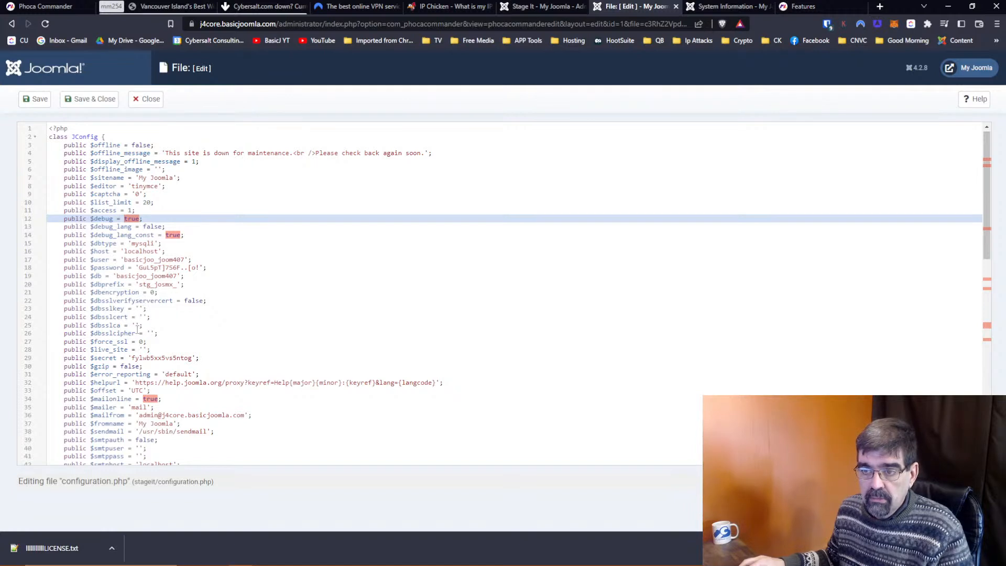
pyautogui.doubleClick(175, 375)
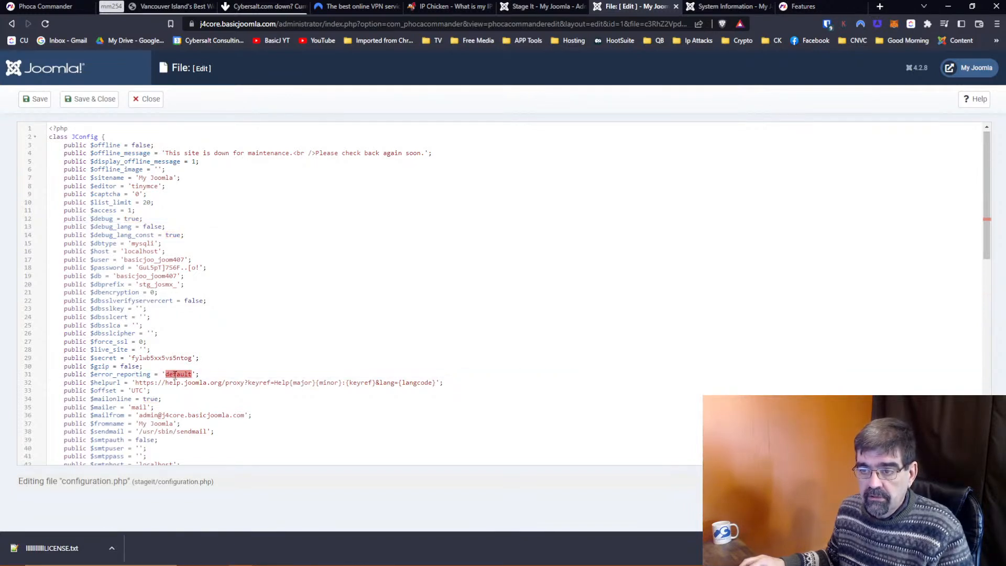
pyautogui.write('maximum')
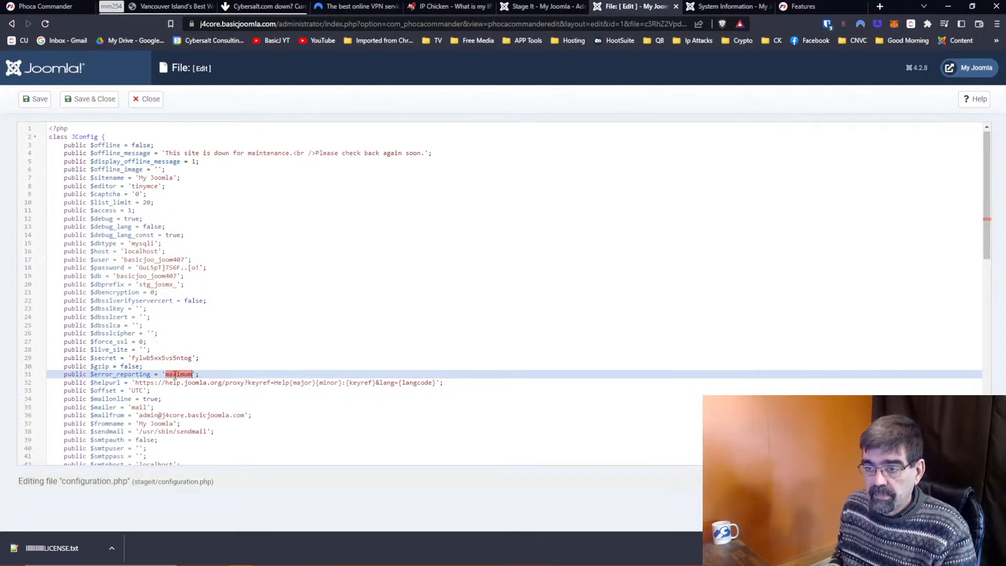
pyautogui.click(94, 100)
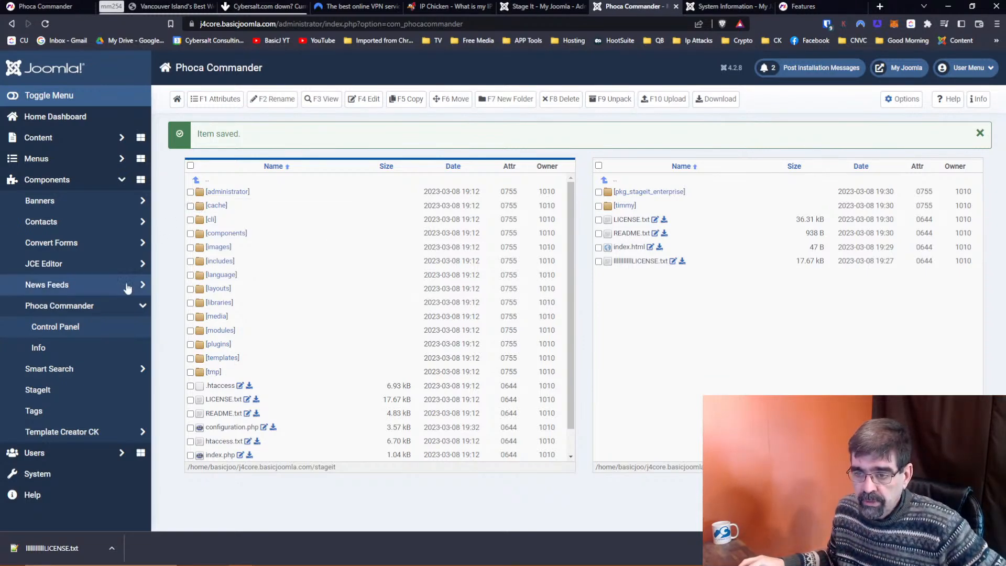
# Go to System > Install Extensions and show the Install from Folder option with the tmp path.
pyautogui.click(56, 473)
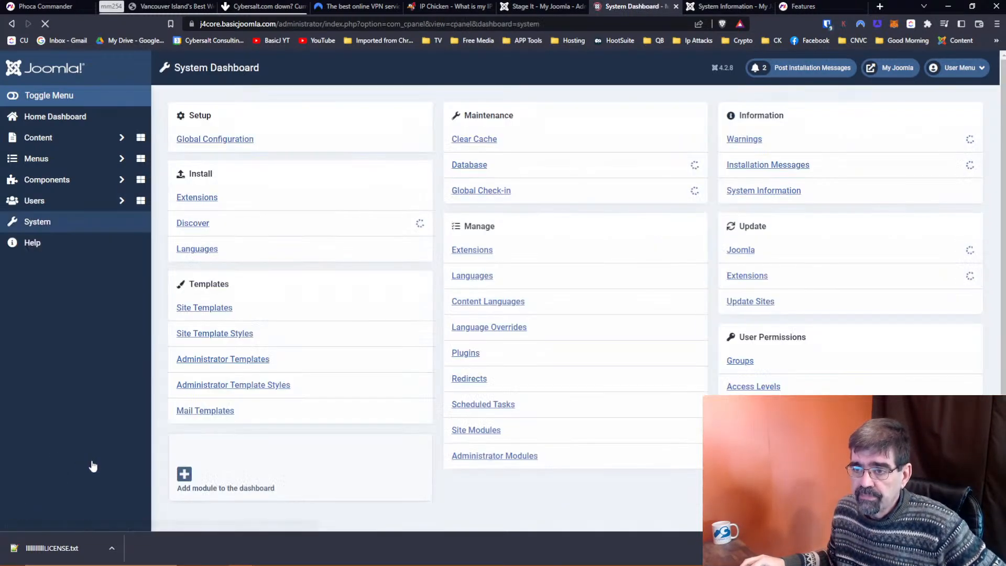
pyautogui.click(207, 199)
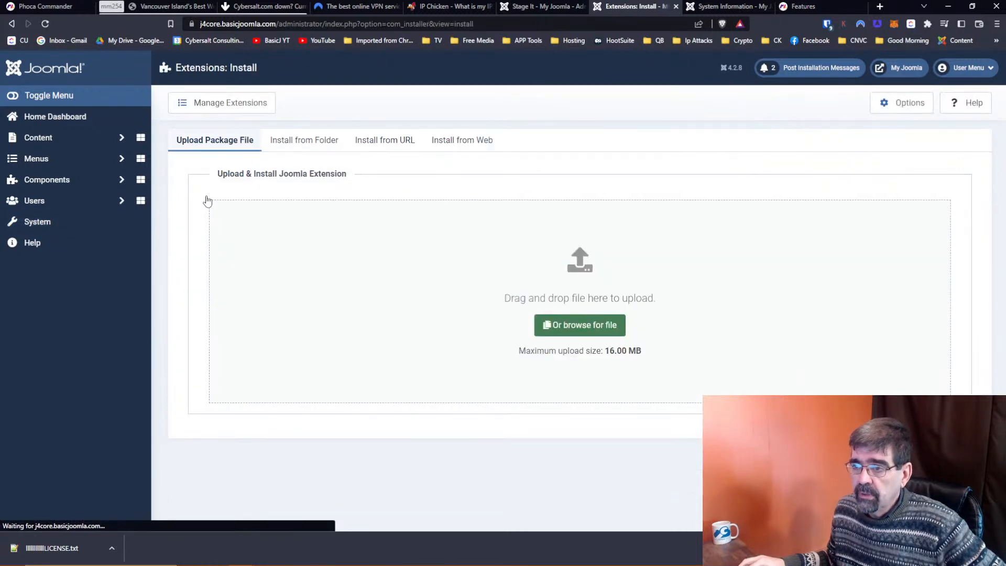
pyautogui.click(312, 142)
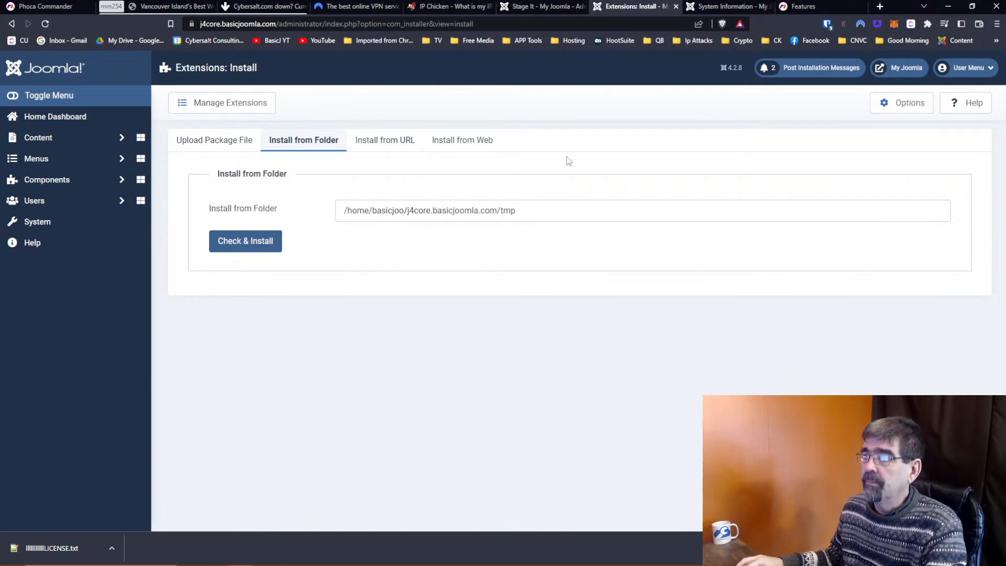
# After checking staging progress, open Phoca Commander at the staging site's tmp folder.
pyautogui.click(539, 6)
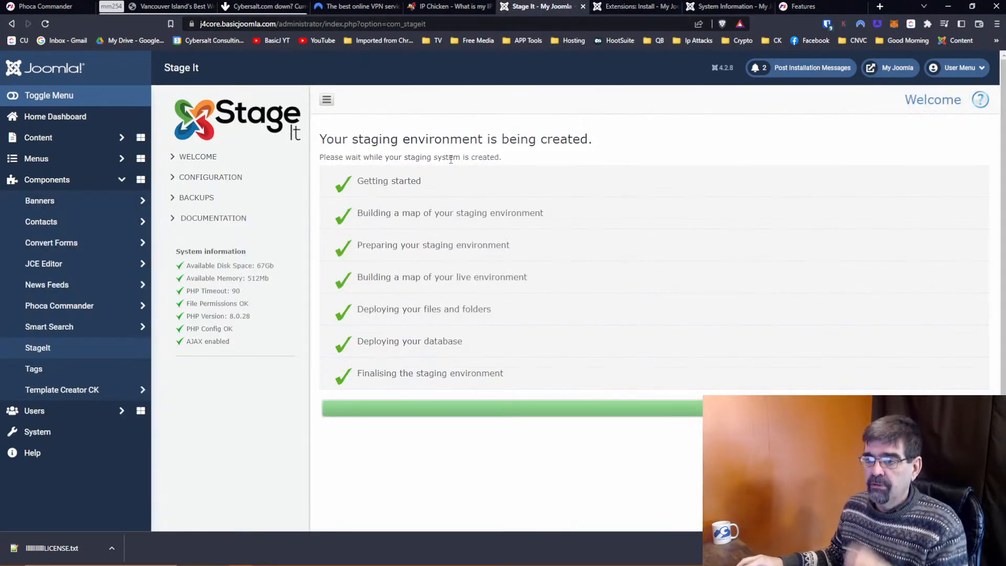
pyautogui.click(80, 305)
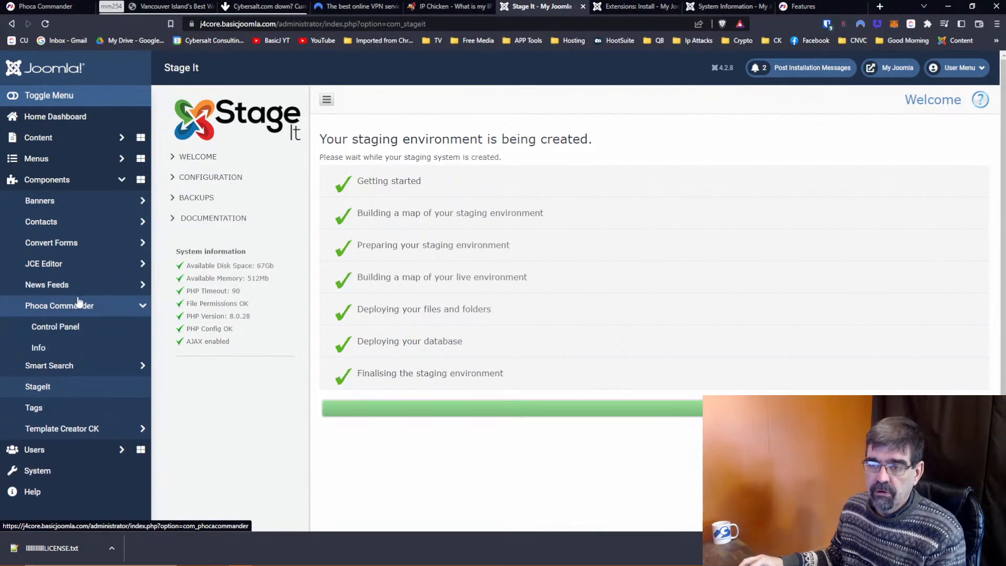
pyautogui.click(71, 332)
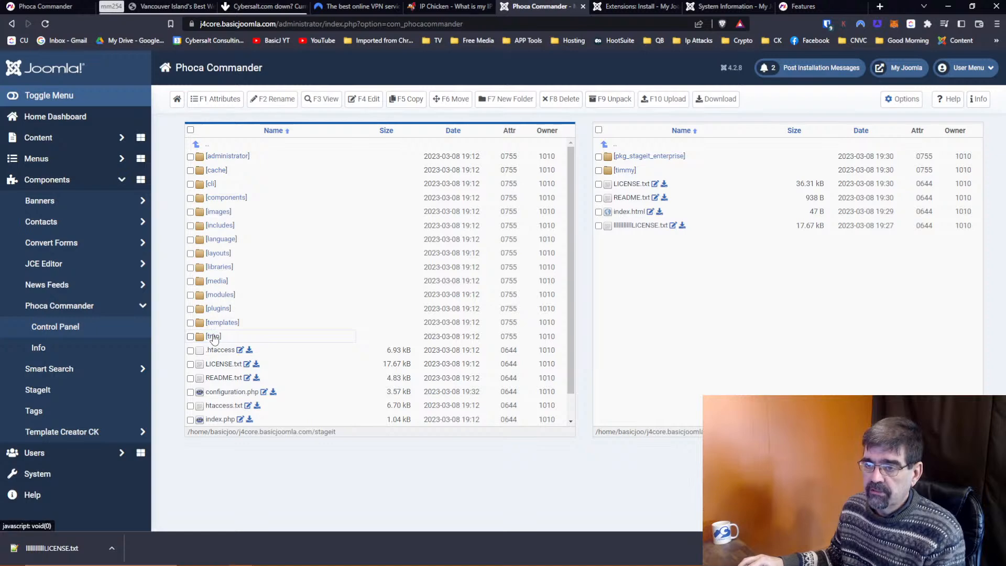
pyautogui.click(214, 337)
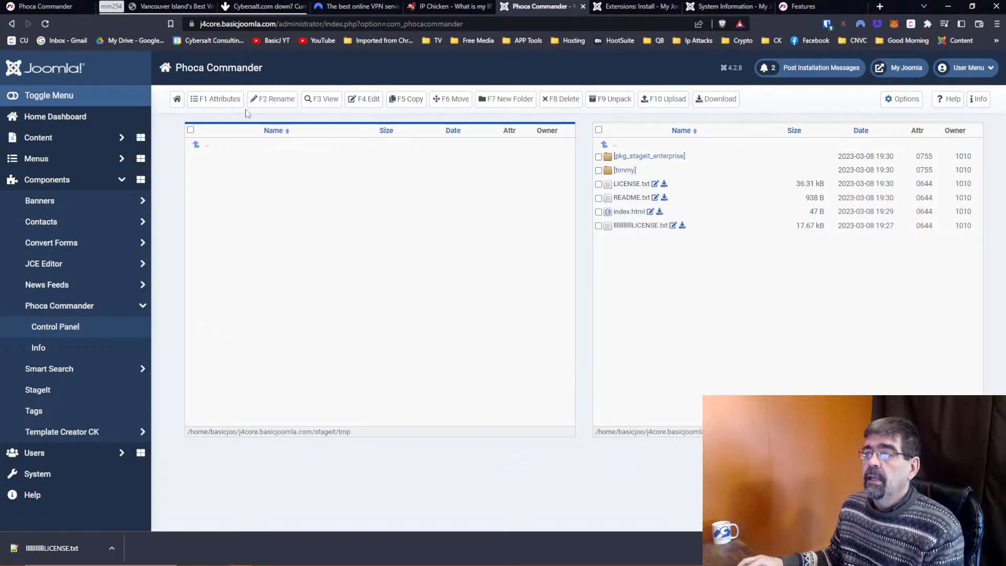
# Queue com_templateck_5.3.2.zip from the CK folder for upload and copy its file name.
pyautogui.click(663, 99)
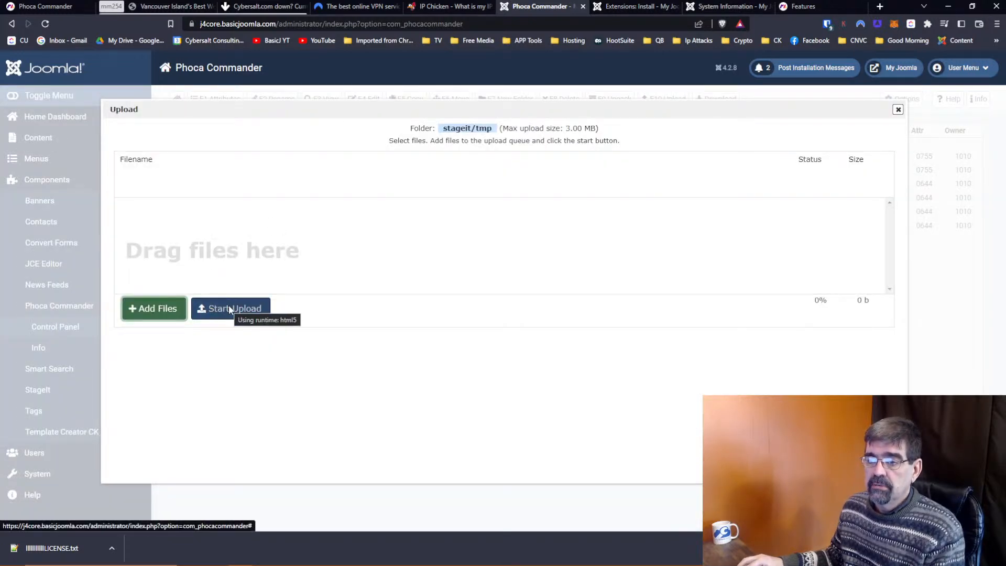
pyautogui.click(151, 314)
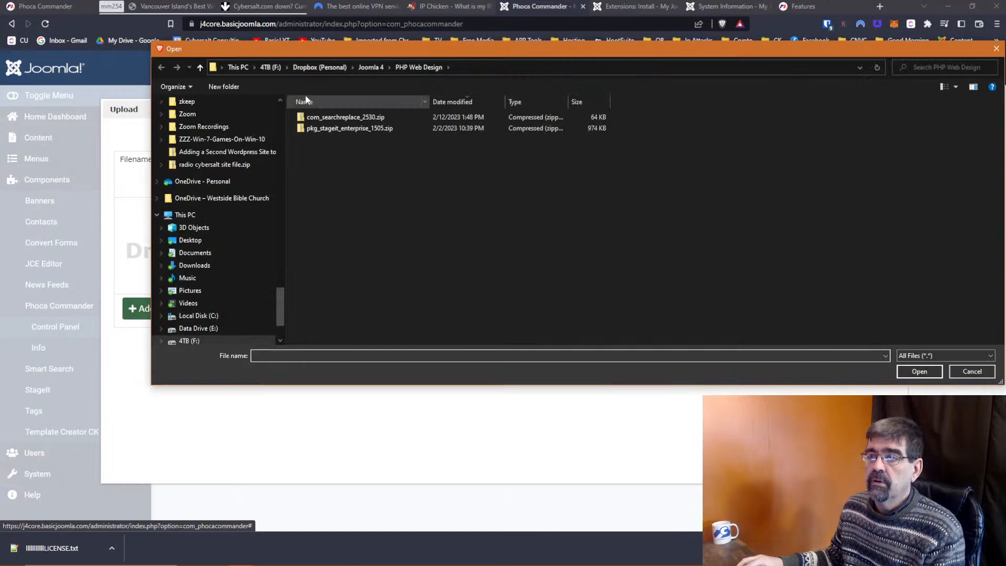
pyautogui.click(367, 66)
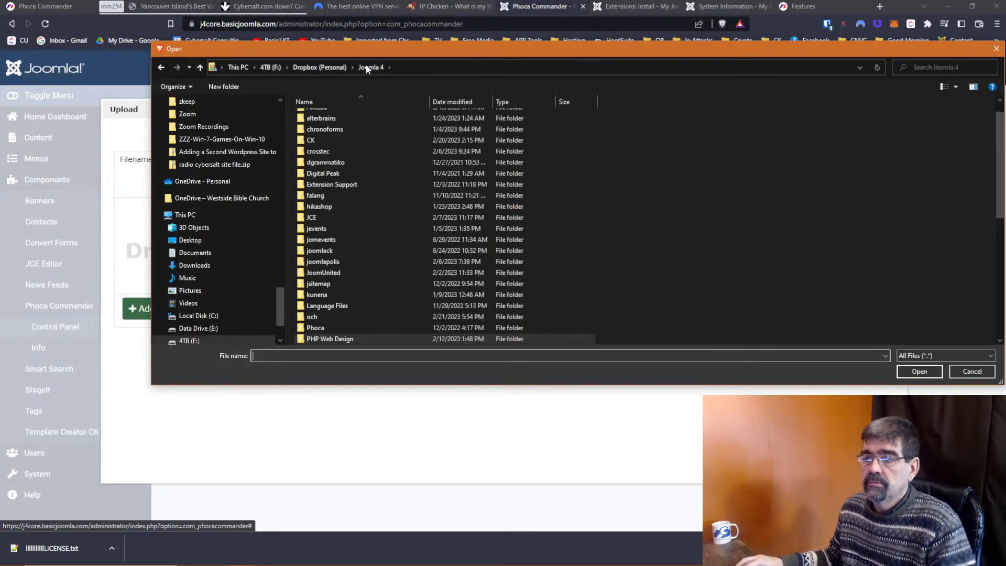
pyautogui.scroll(1, 362, 183)
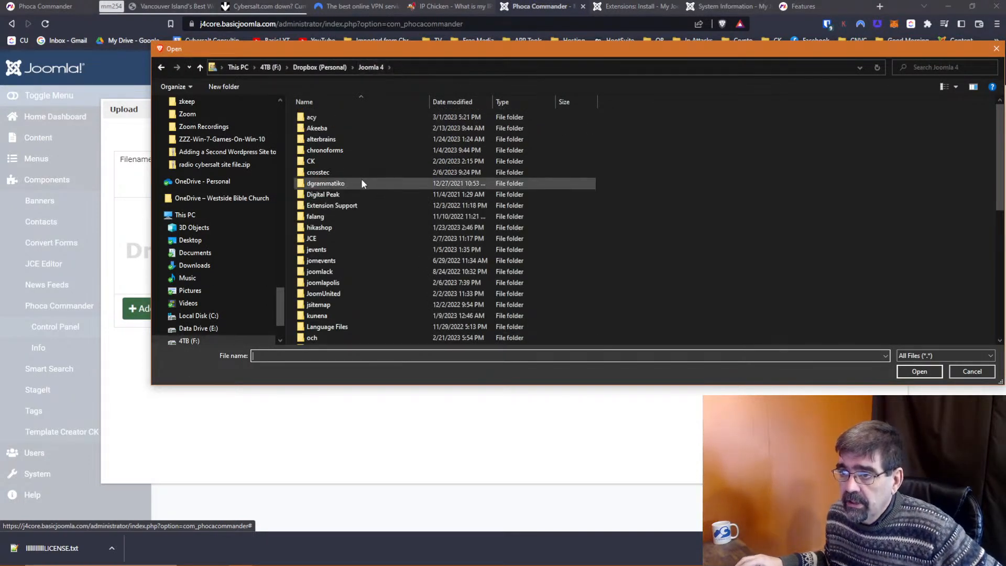
pyautogui.doubleClick(362, 162)
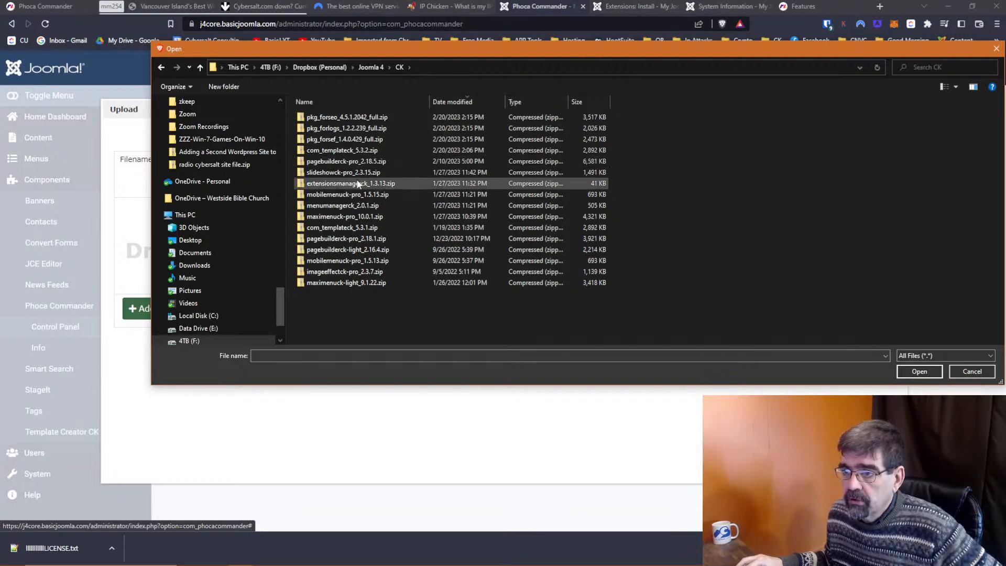
pyautogui.click(355, 151)
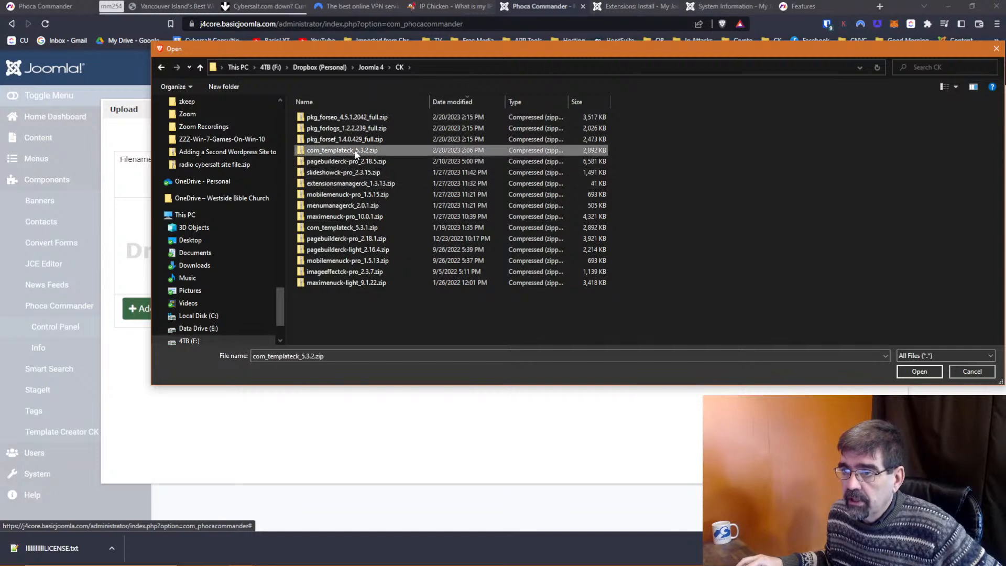
pyautogui.click(918, 371)
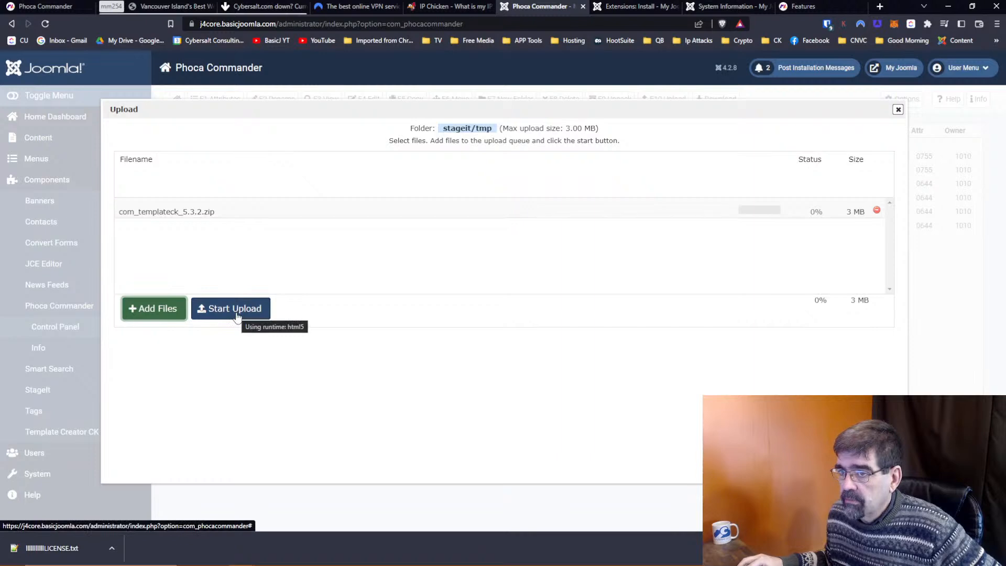
pyautogui.moveTo(231, 212); pyautogui.dragTo(119, 212)
pyautogui.rightClick(126, 210)
pyautogui.click(152, 216)
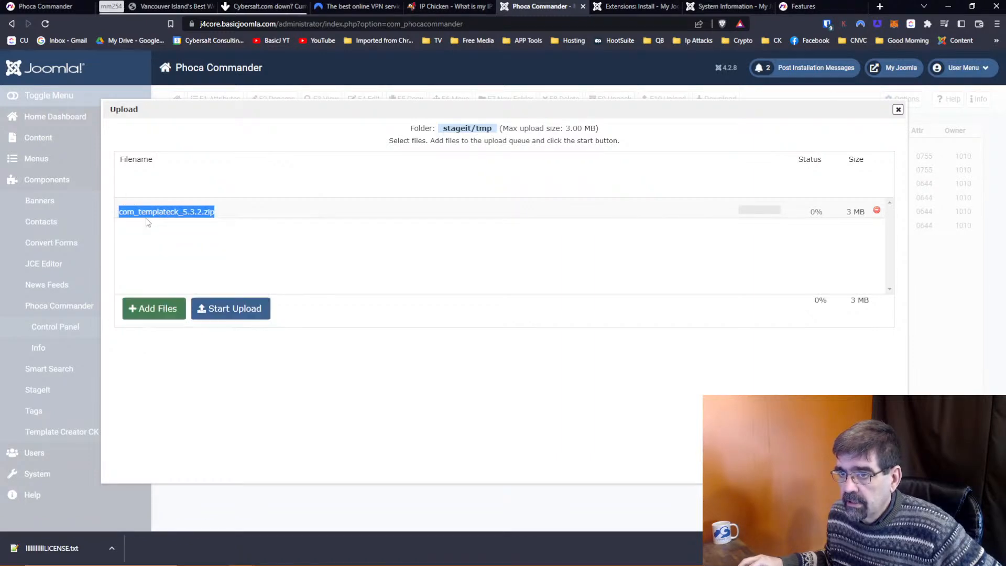
# Start uploading the queued com_templateck_5.3.2.zip to stageit/tmp.
pyautogui.click(262, 304)
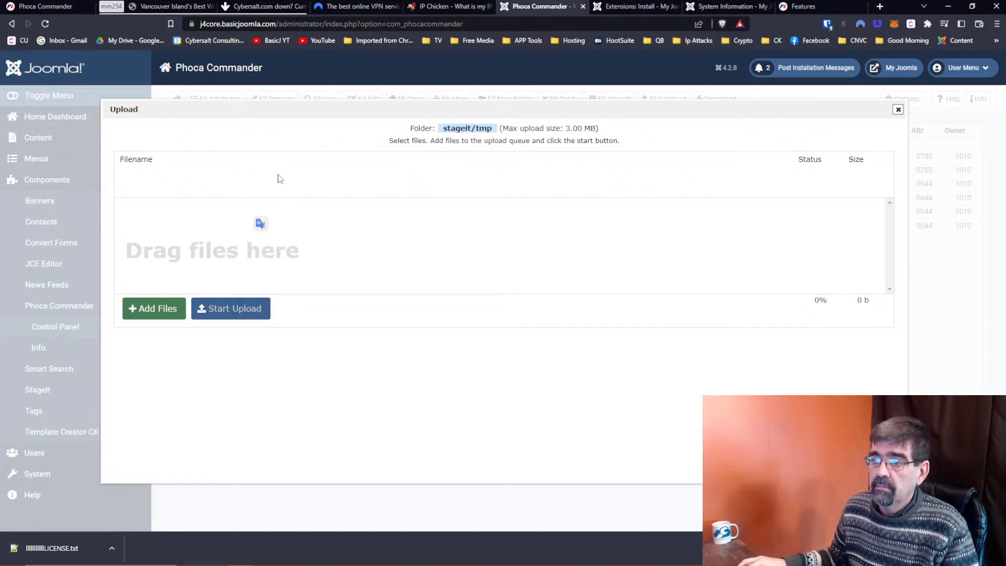
# Re-add com_templateck_5.3.2.zip, upload it to stageit/tmp, and close the upload window.
pyautogui.click(168, 308)
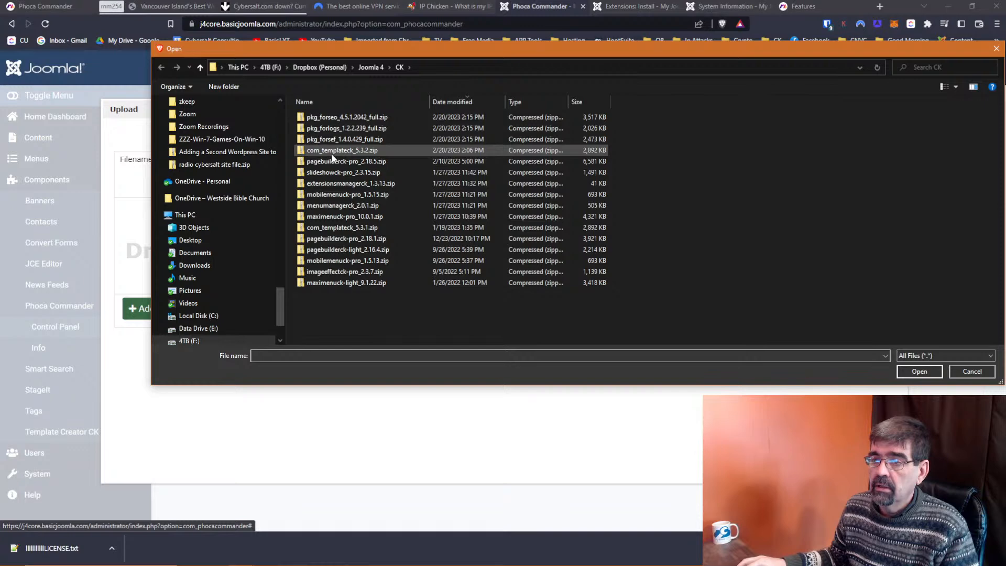
pyautogui.click(333, 151)
pyautogui.click(920, 371)
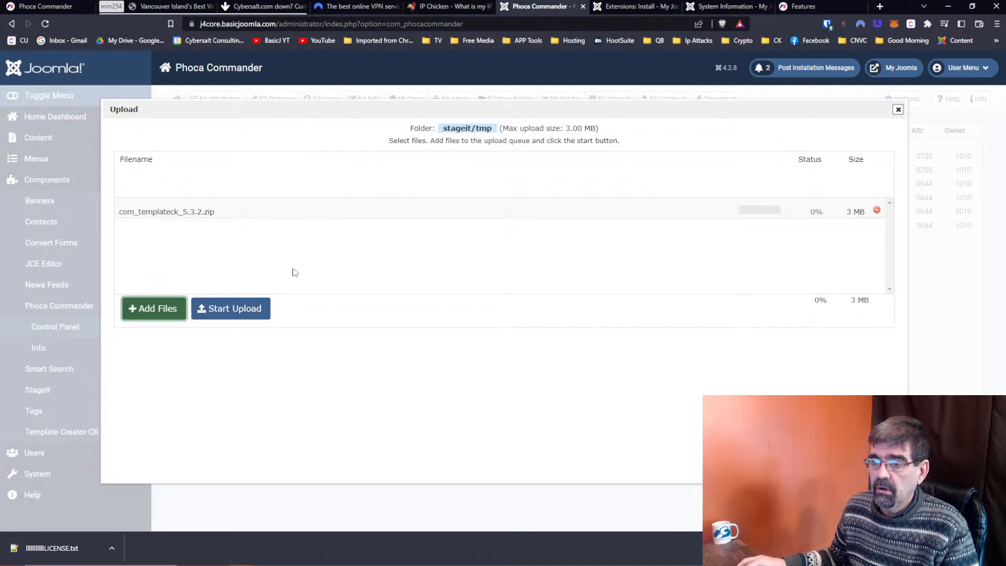
pyautogui.click(231, 312)
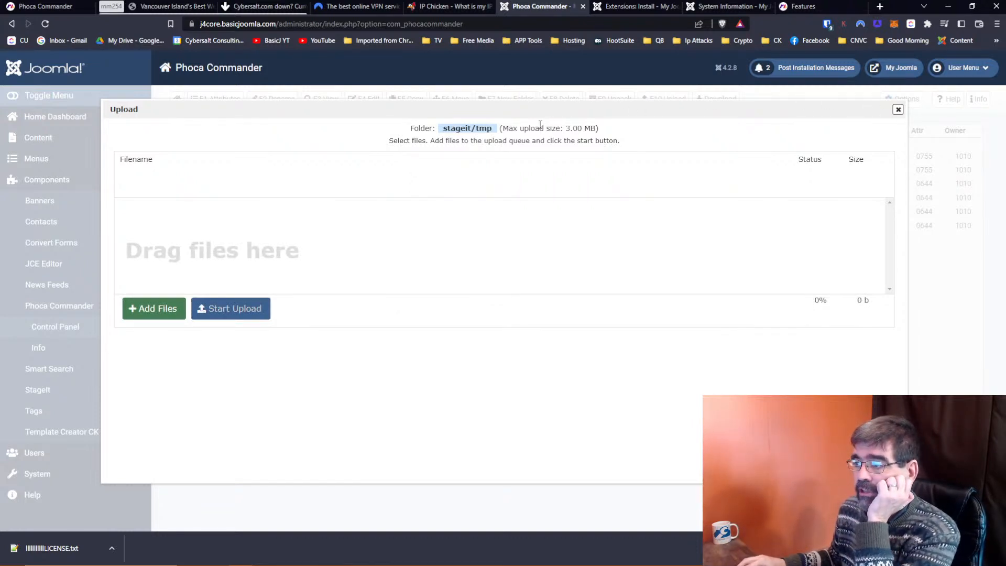
pyautogui.click(898, 110)
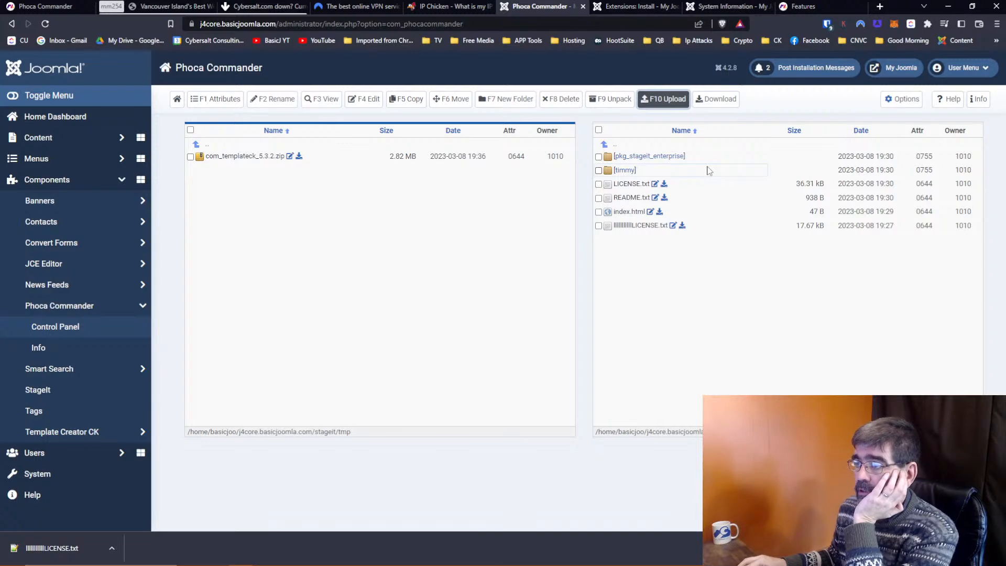
# Mark com_templateck_5.3.2.zip, point the second panel at the site's tmp folder, and move it there.
pyautogui.click(191, 157)
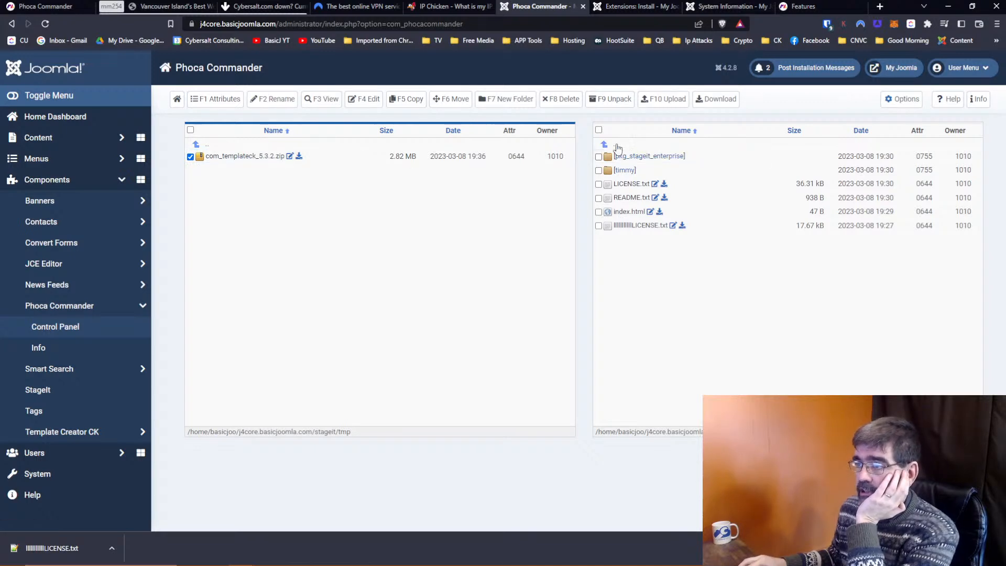
pyautogui.click(604, 145)
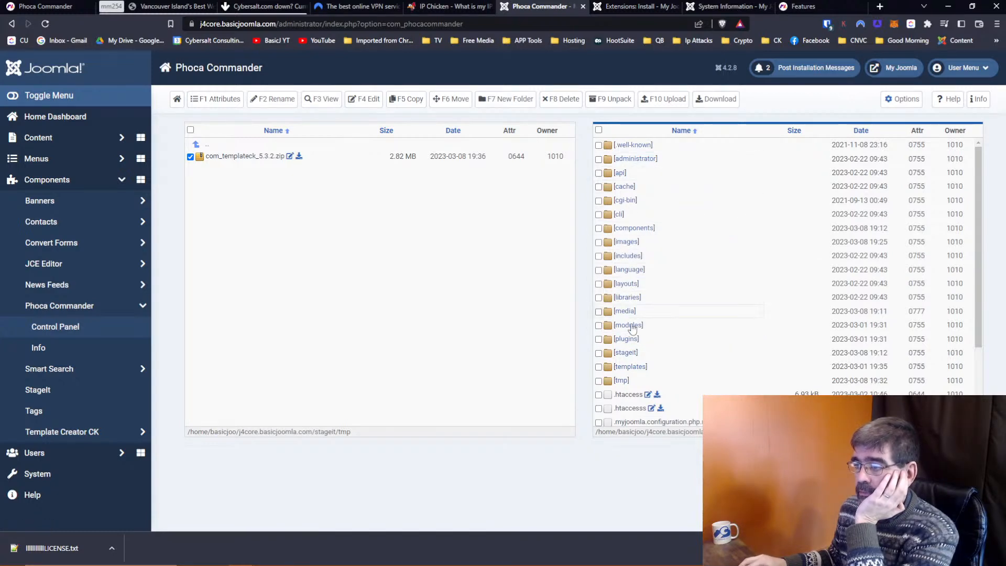
pyautogui.click(621, 381)
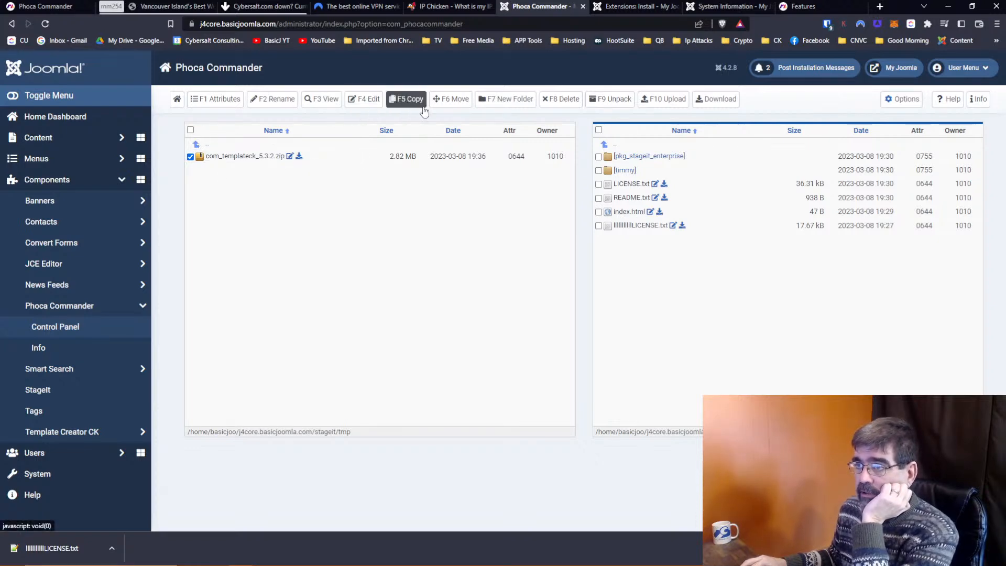
pyautogui.click(450, 104)
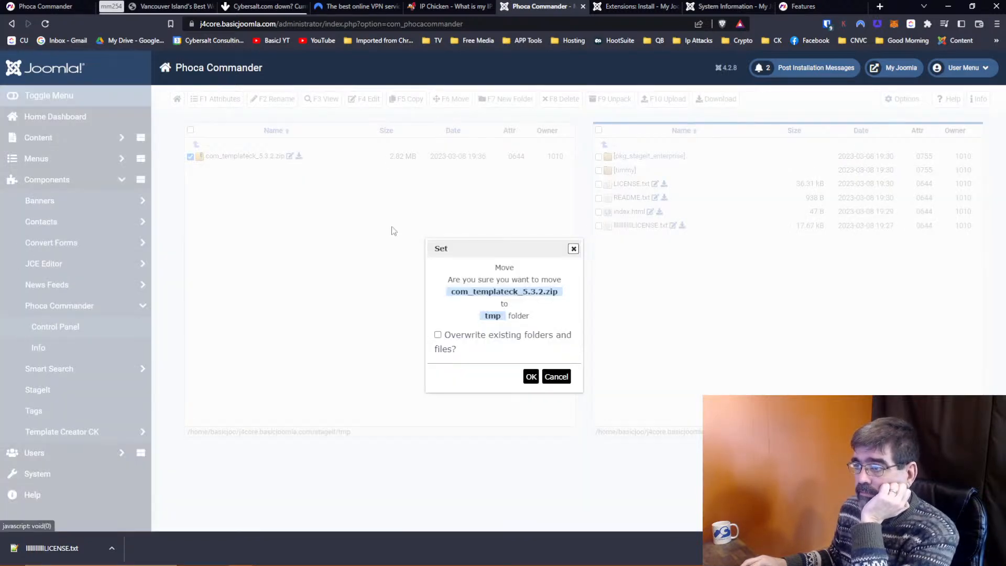
pyautogui.click(531, 376)
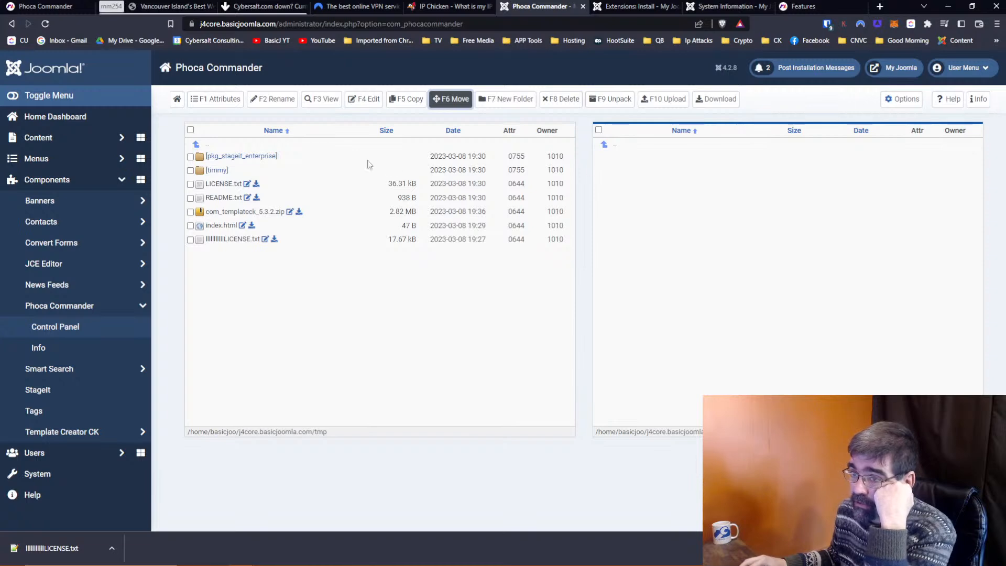
# Take the first panel up to the site root and return to the Install from Folder page.
pyautogui.click(208, 148)
pyautogui.click(208, 148)
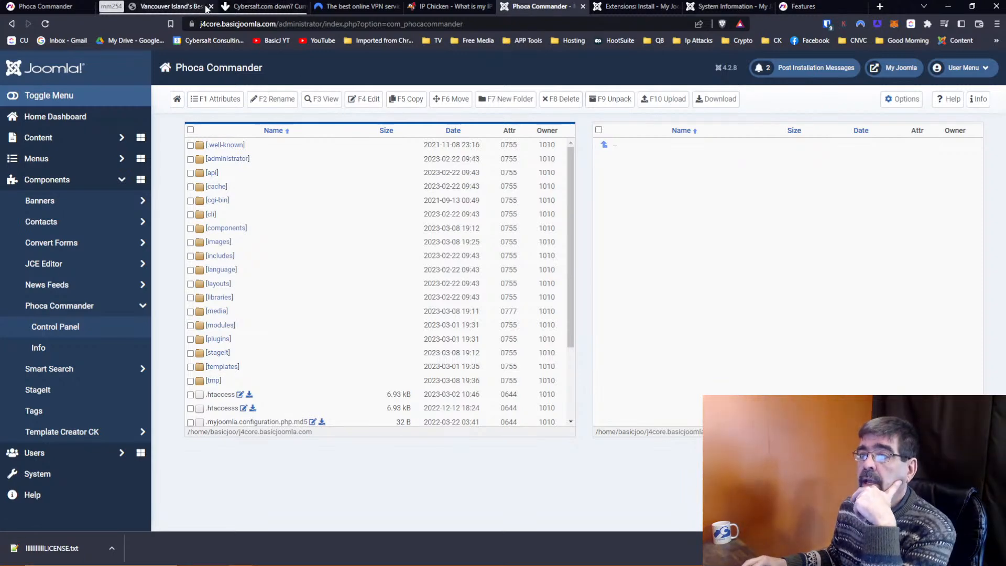
pyautogui.click(624, 8)
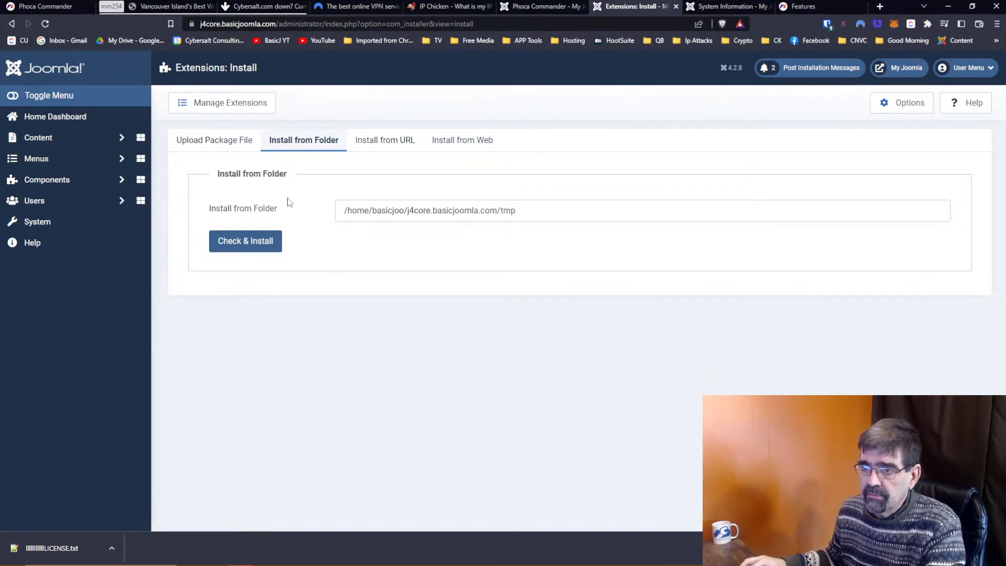
# Run Check & Install on the tmp folder, then open tmp in Phoca Commander's first panel.
pyautogui.click(249, 241)
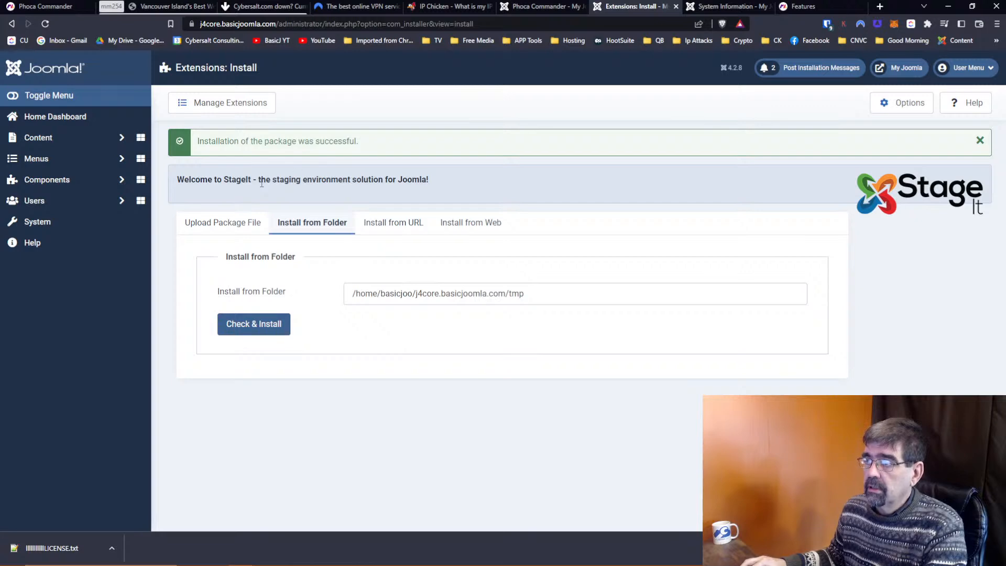
pyautogui.click(516, 8)
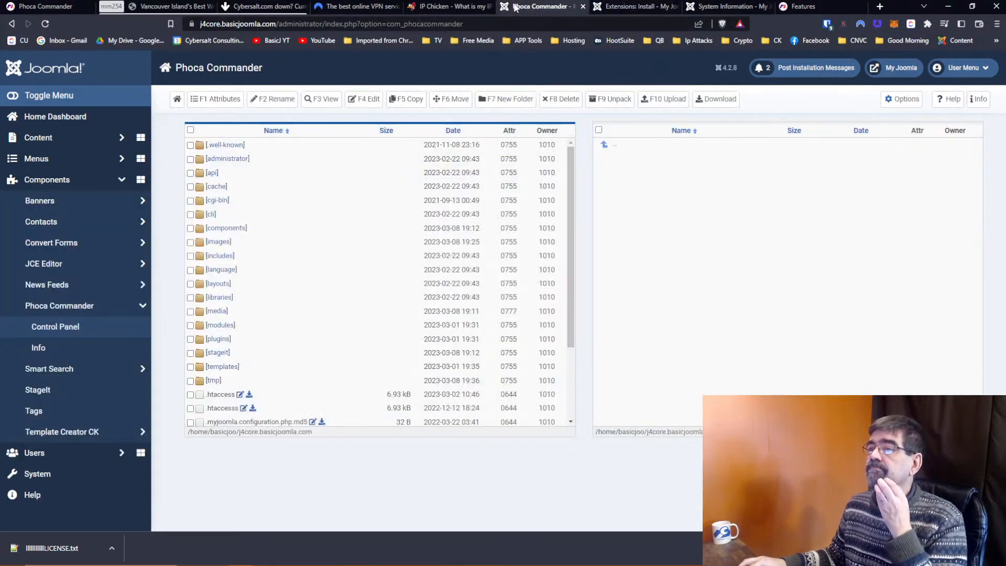
pyautogui.click(213, 382)
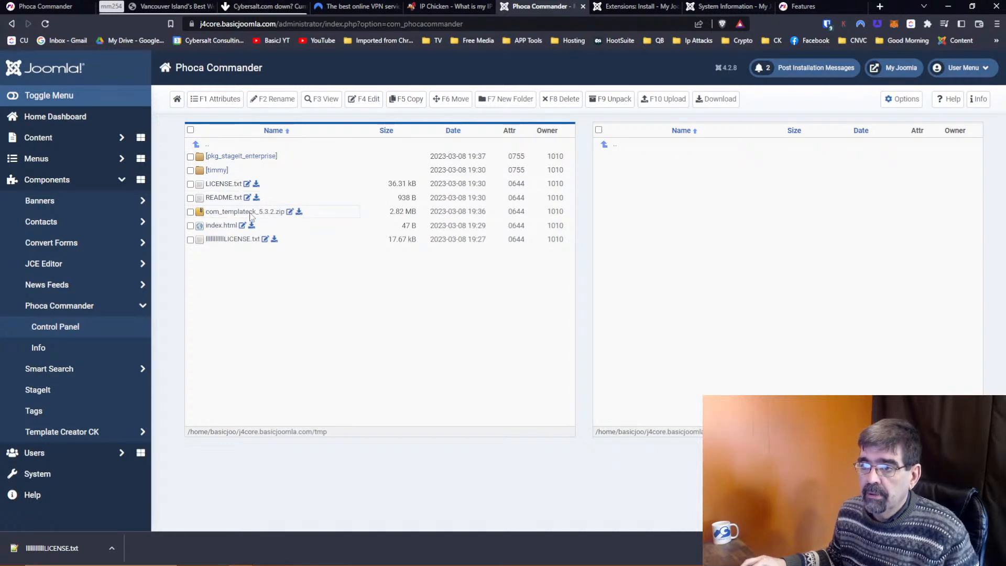
# Append '/com_templateck_5.3.2.zip' to the install folder path and try Check & Install again.
pyautogui.click(607, 8)
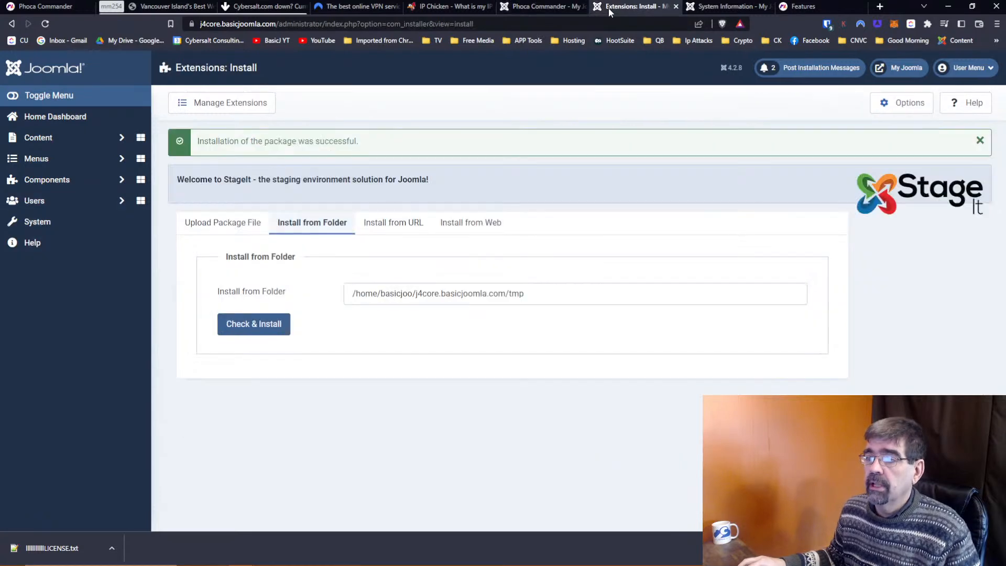
pyautogui.click(560, 292)
pyautogui.write('/')
pyautogui.press('super+v')
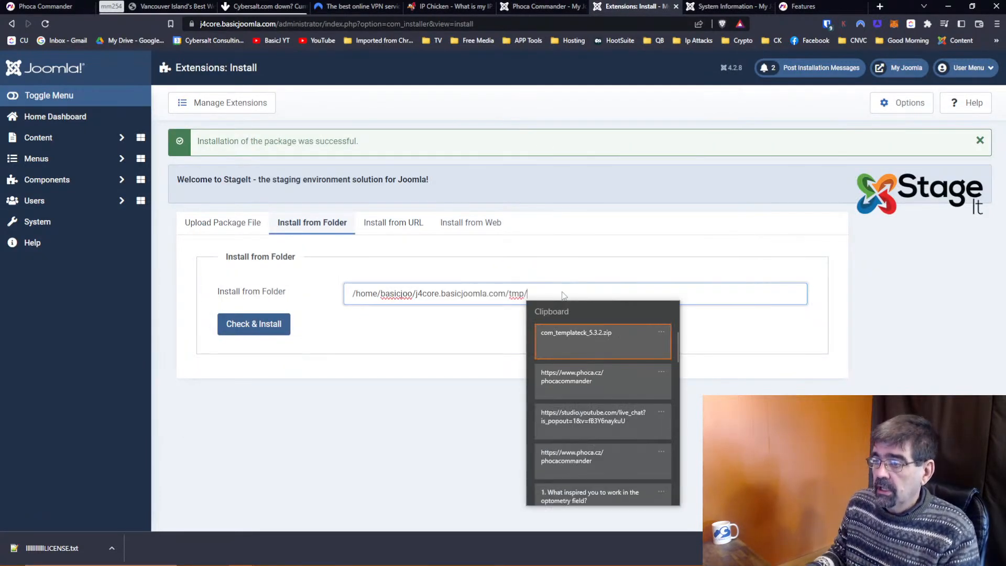
pyautogui.press('Return')
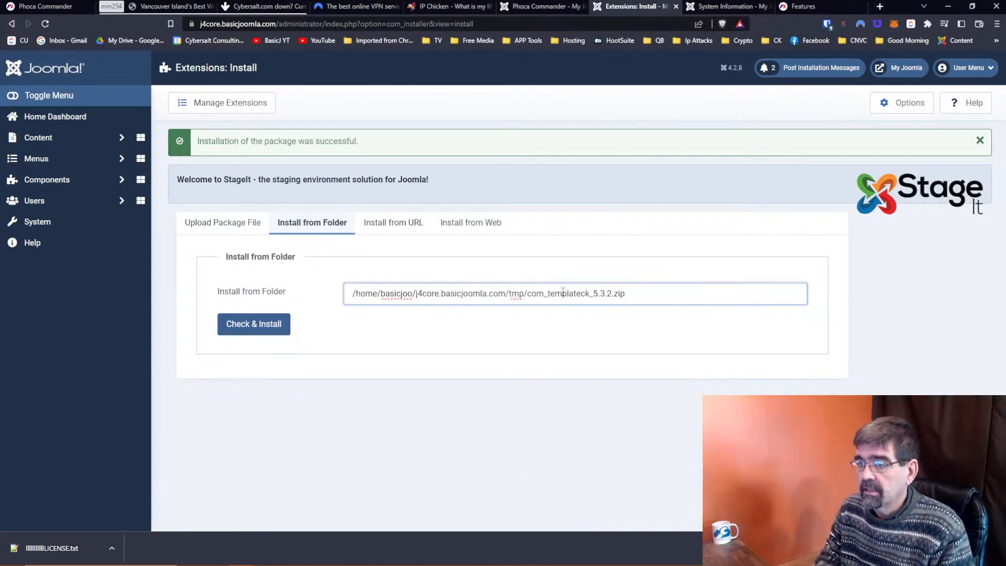
pyautogui.click(265, 324)
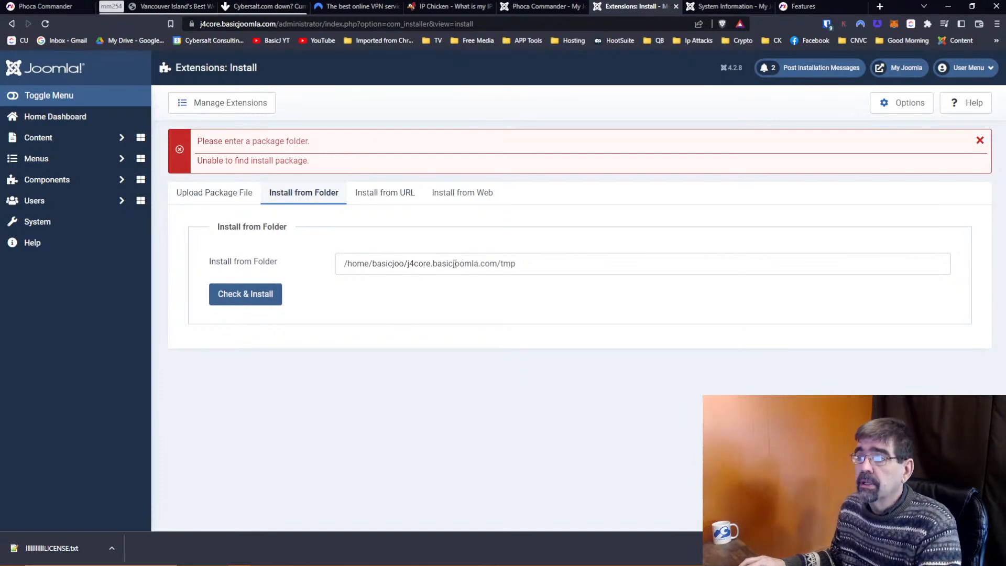
pyautogui.click(549, 8)
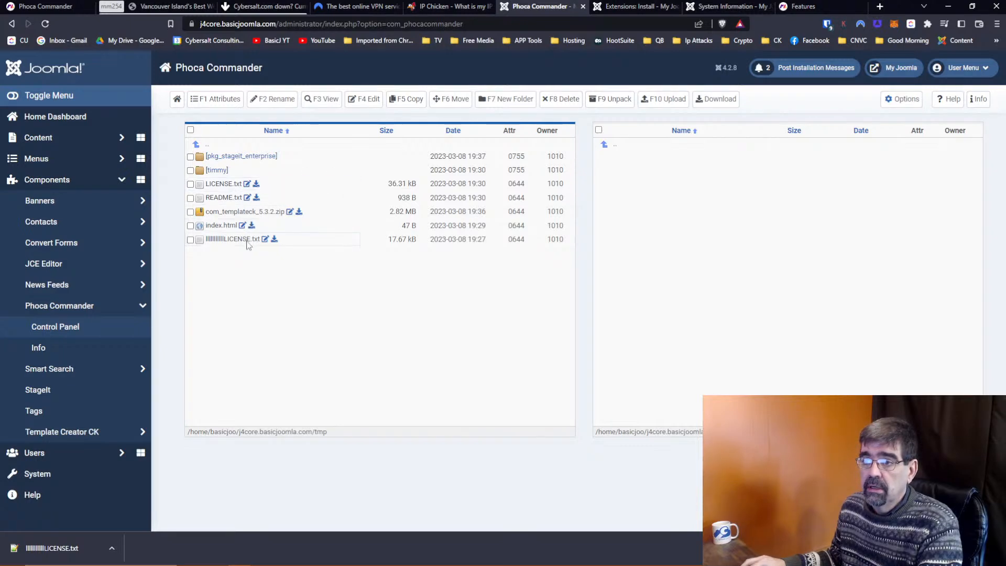
# Reopen tmp and unpack com_templateck_5.3.2.zip into a com_templateck_5.3.2 folder.
pyautogui.click(209, 149)
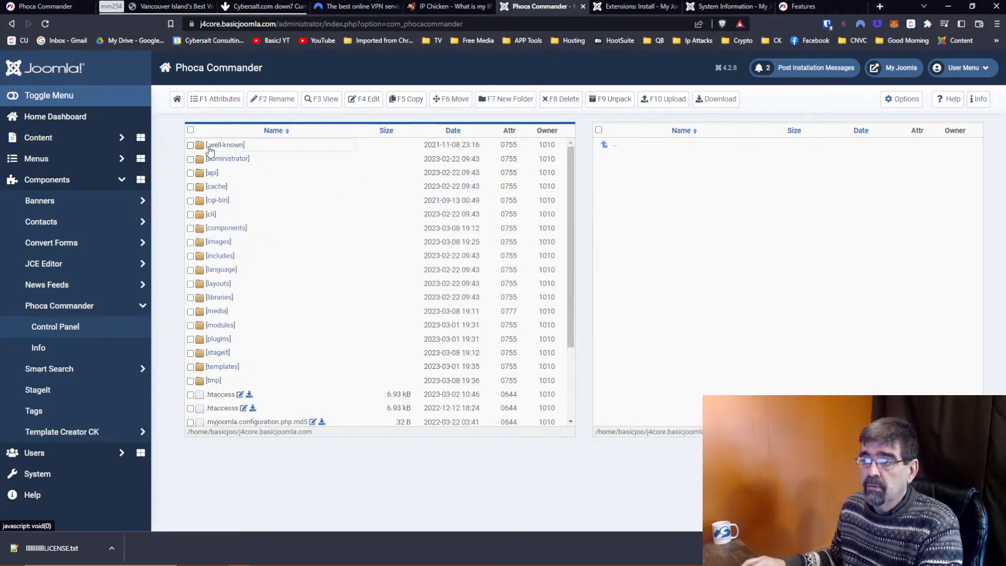
pyautogui.click(213, 380)
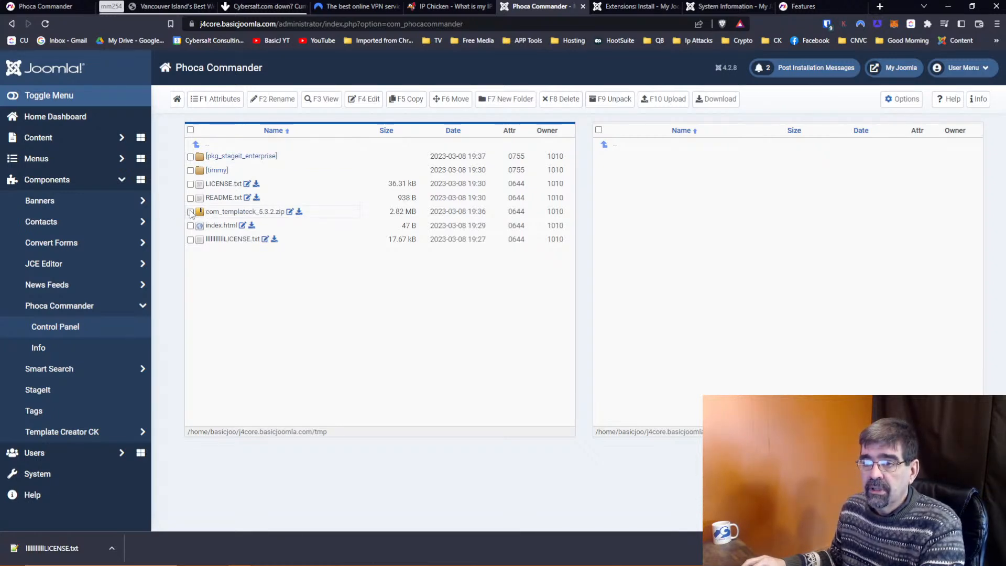
pyautogui.click(610, 99)
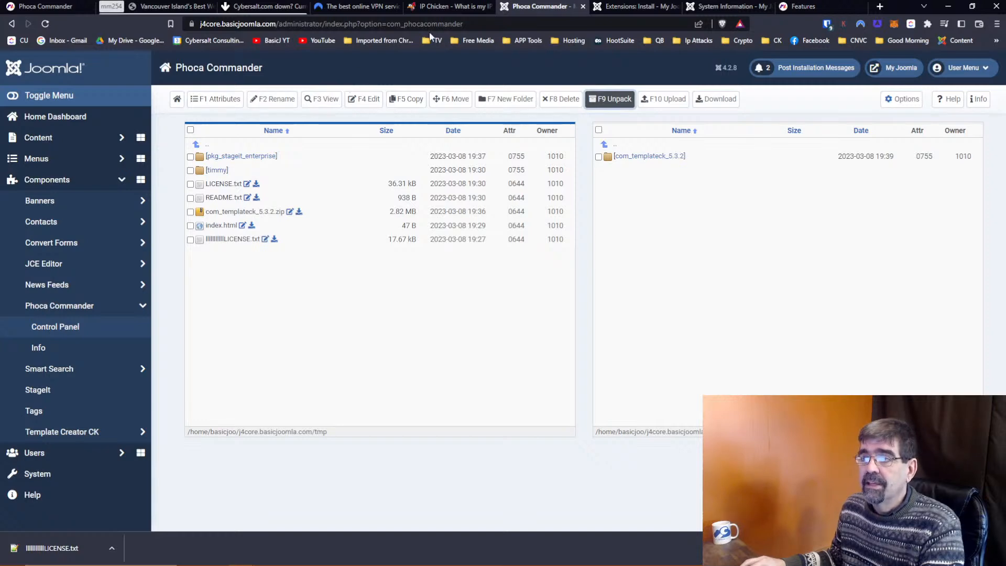
pyautogui.click(625, 8)
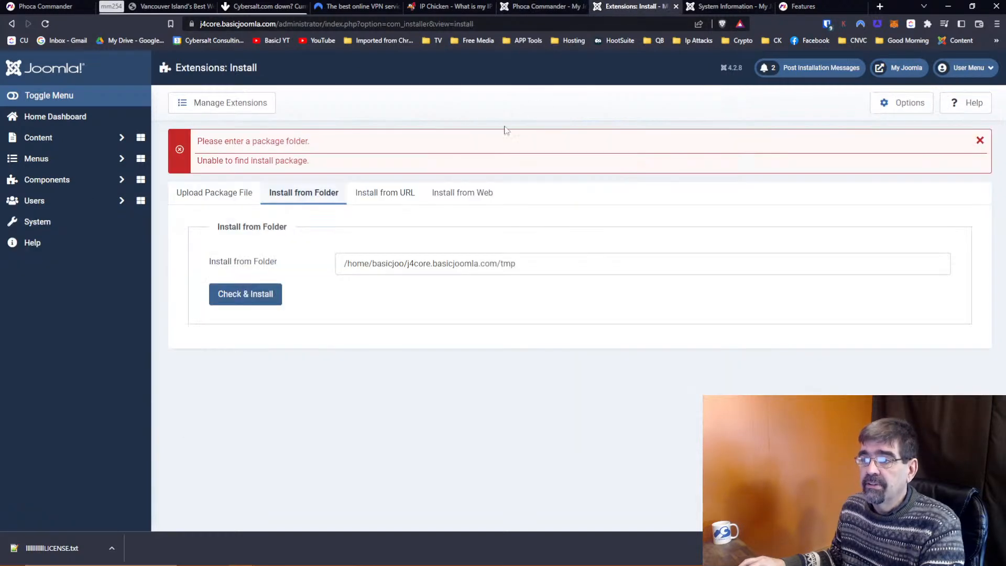
# Install the extension from the folder path, then reload the install page.
pyautogui.click(526, 266)
pyautogui.click(254, 296)
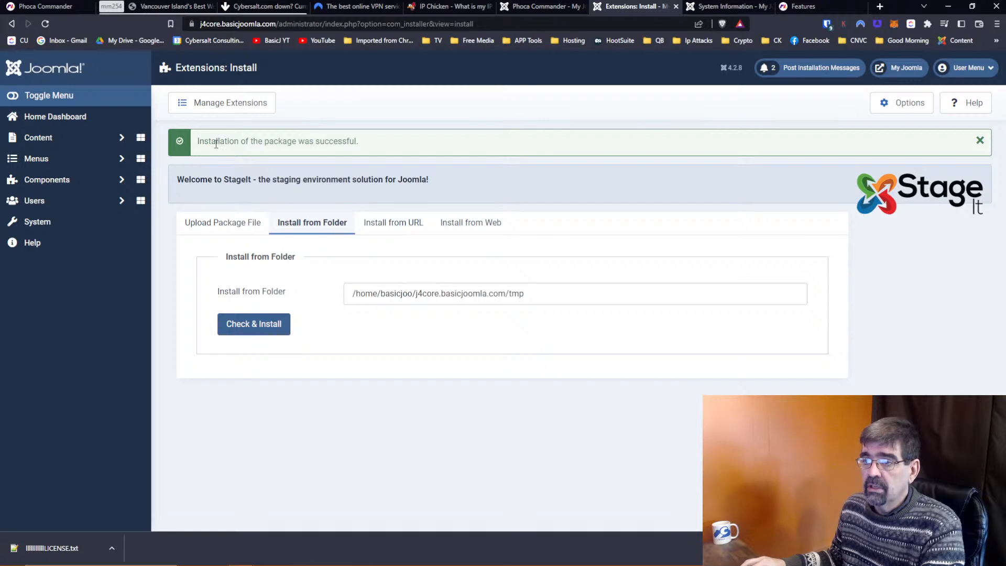
pyautogui.click(97, 200)
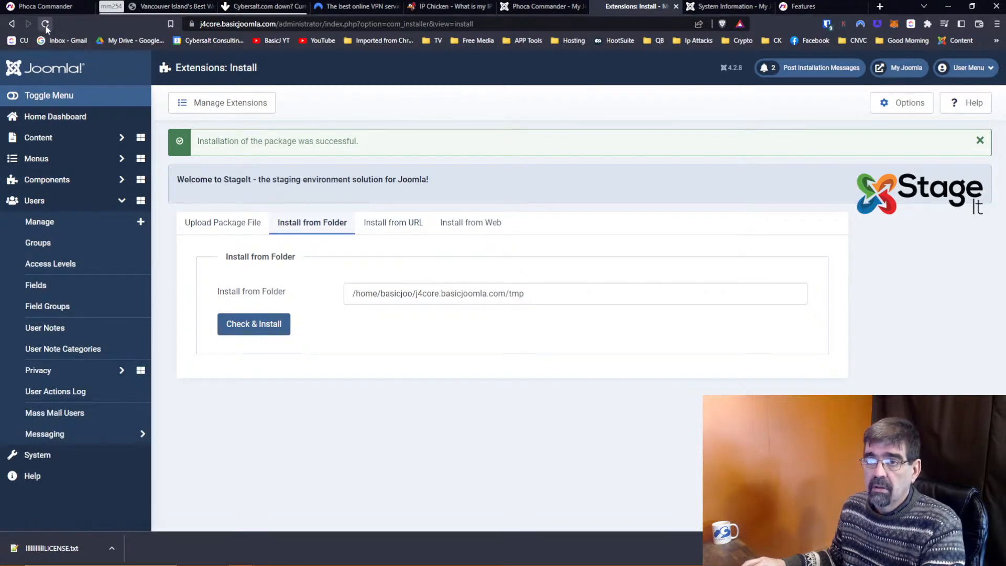
pyautogui.click(61, 214)
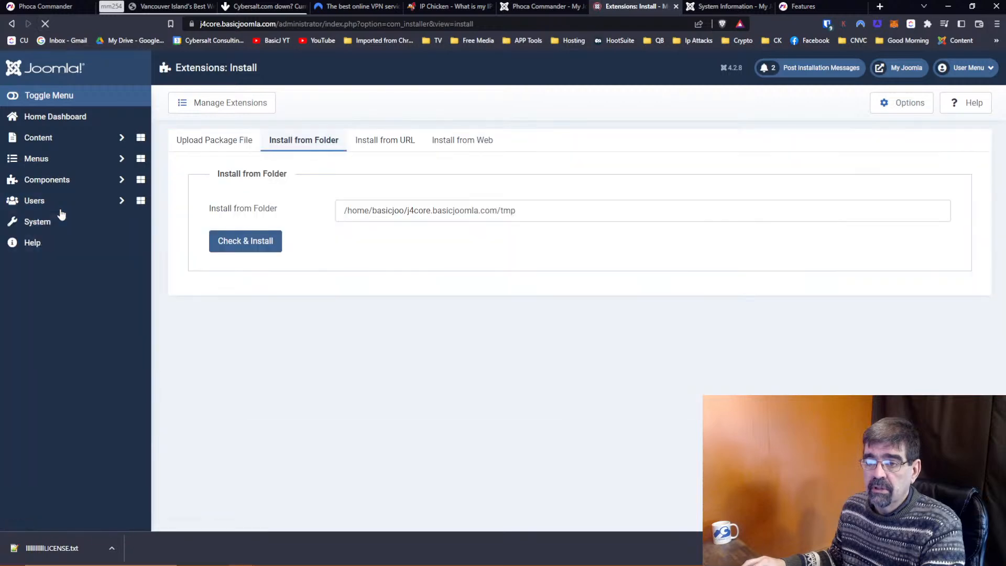
# Open Template Creator CK's Templates list from Components, showing admin-area-form.
pyautogui.click(54, 180)
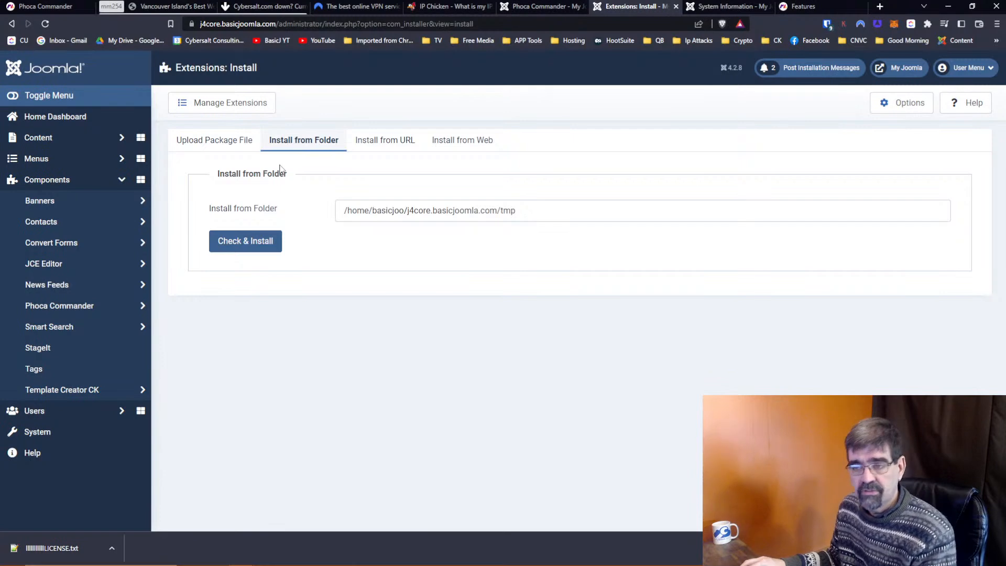
pyautogui.click(51, 400)
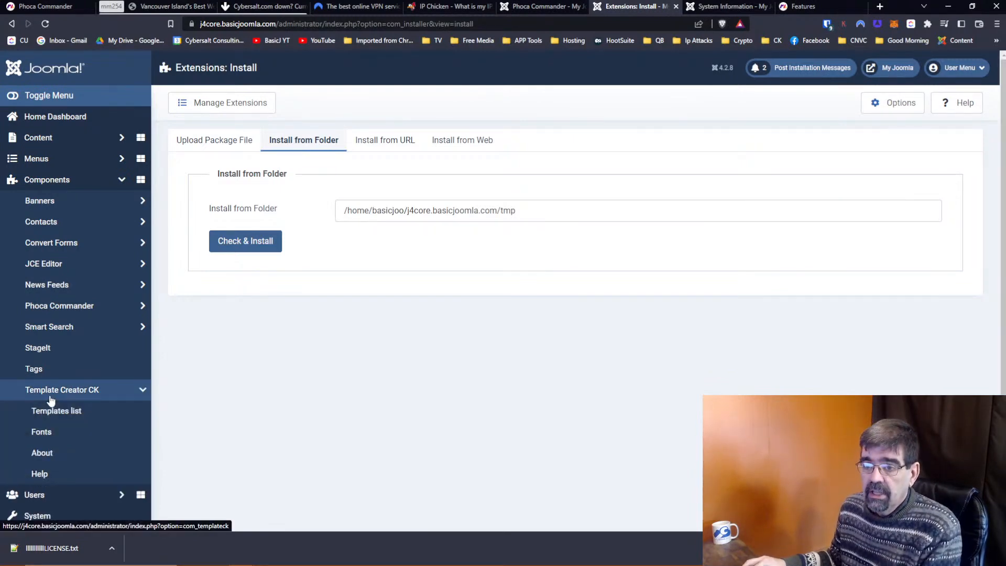
pyautogui.click(51, 414)
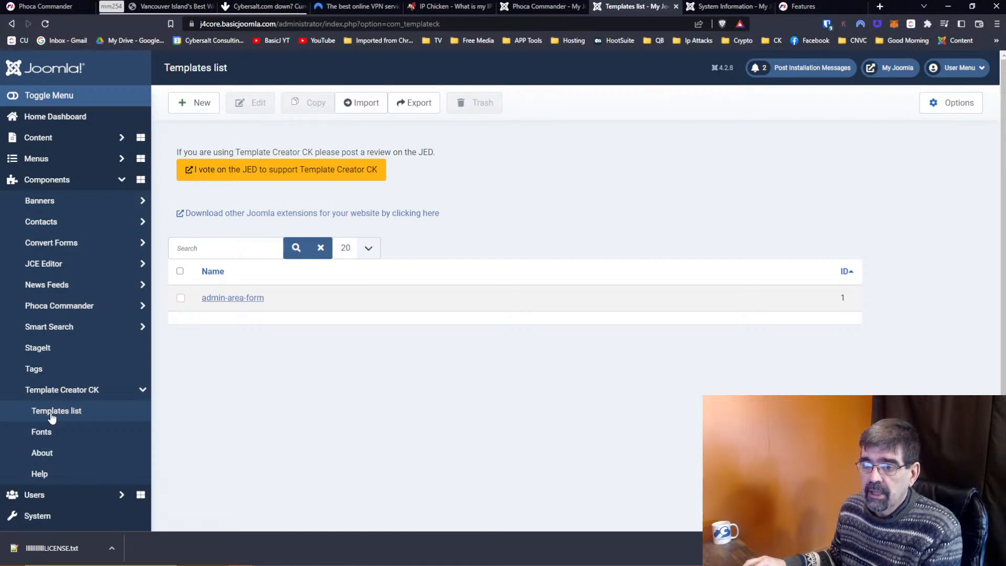
# Open the admin-area-form template, exit without saving, and return to Phoca Commander.
pyautogui.click(246, 304)
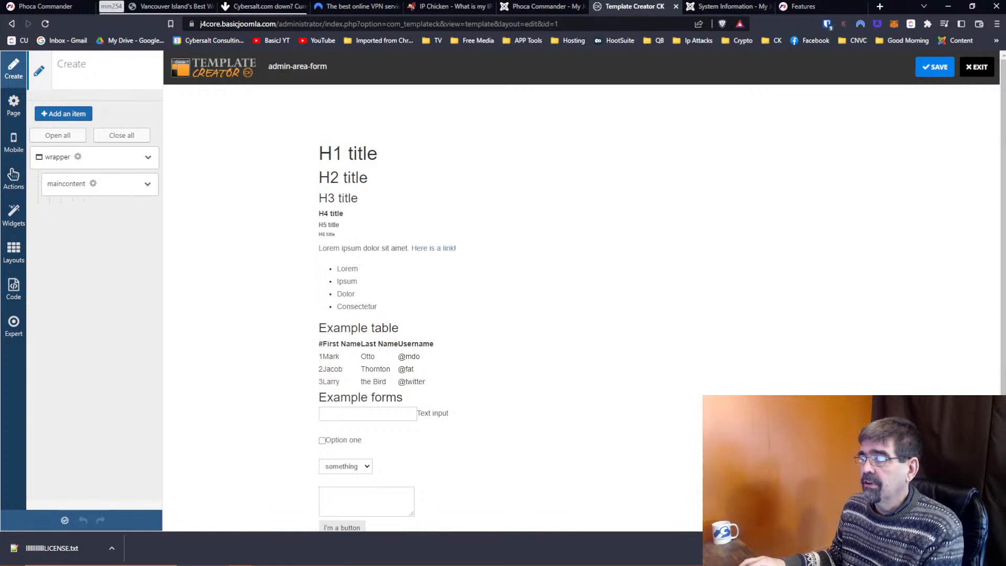
pyautogui.click(977, 77)
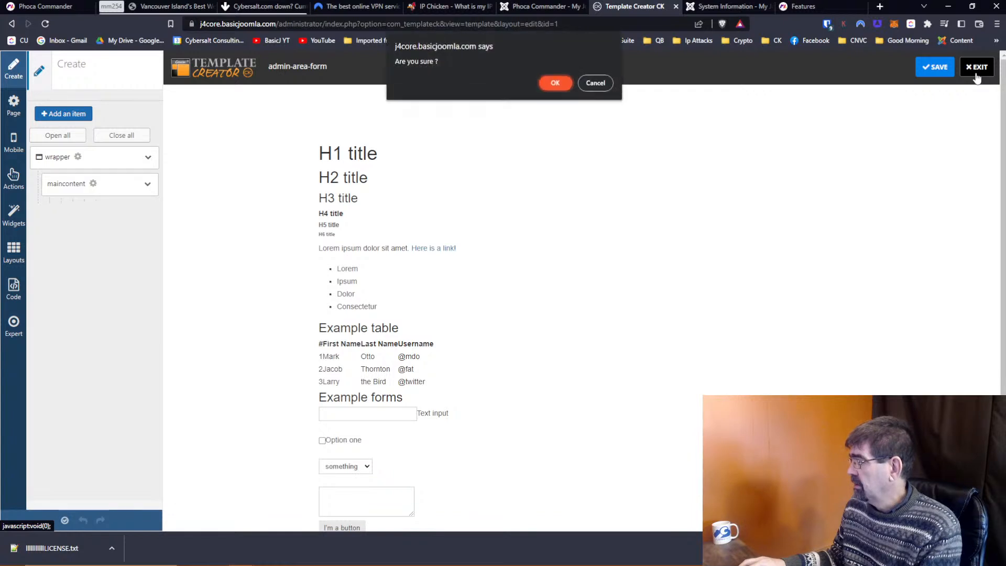
pyautogui.click(556, 82)
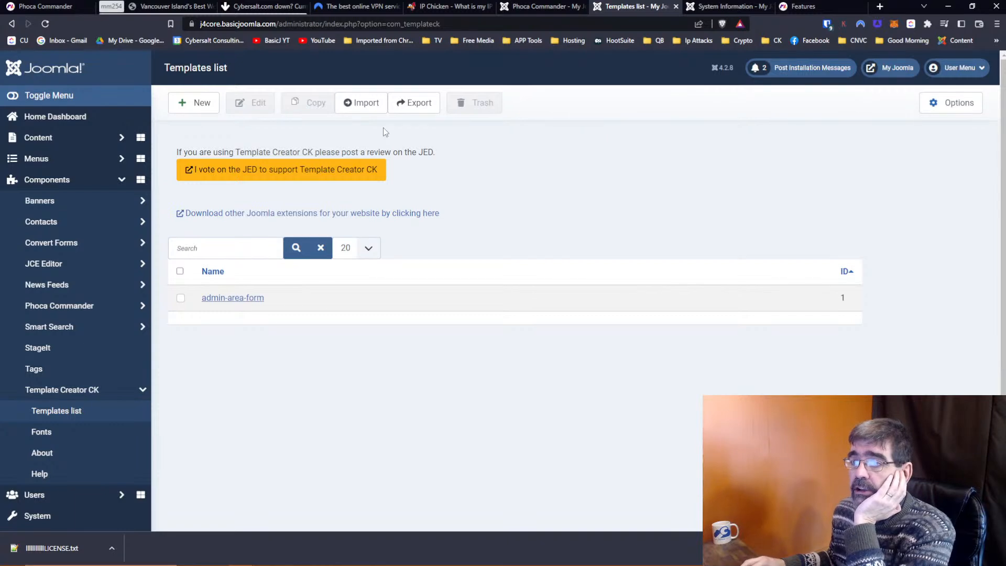
pyautogui.click(545, 8)
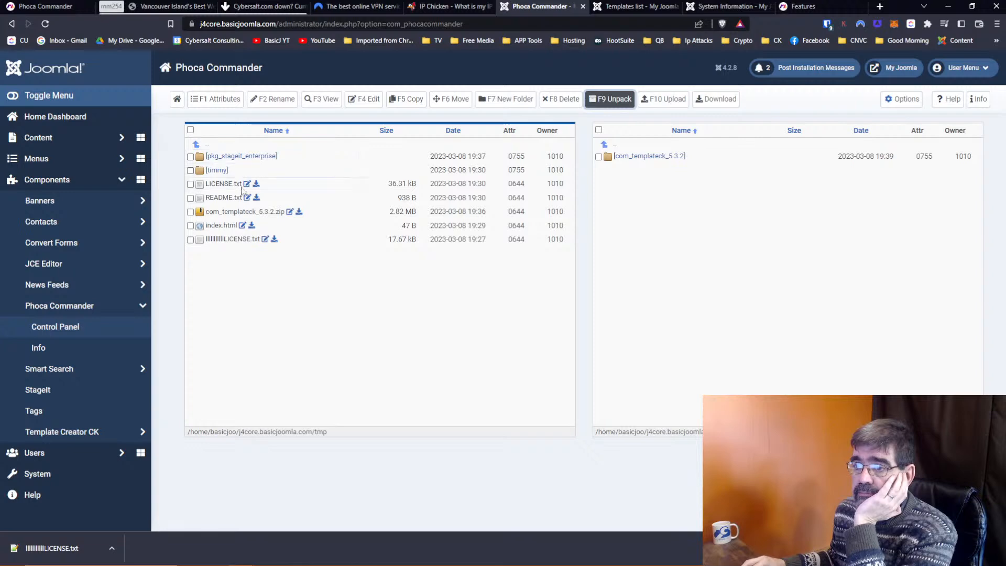
# Reload Phoca Commander, browse the second pane to tmp, and request unpacking com_templateck_5.3.2.zip.
pyautogui.click(45, 24)
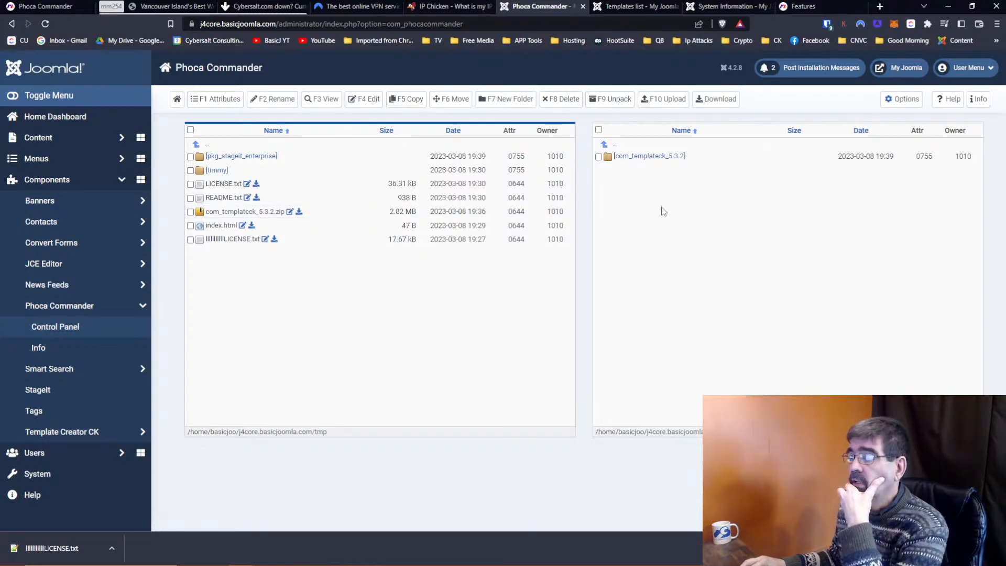
pyautogui.click(599, 157)
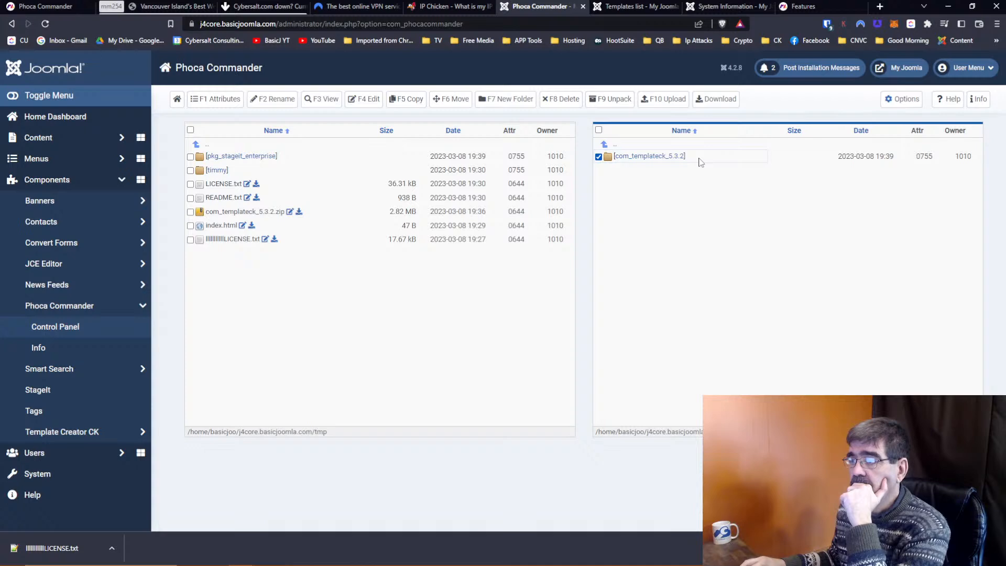
pyautogui.click(604, 145)
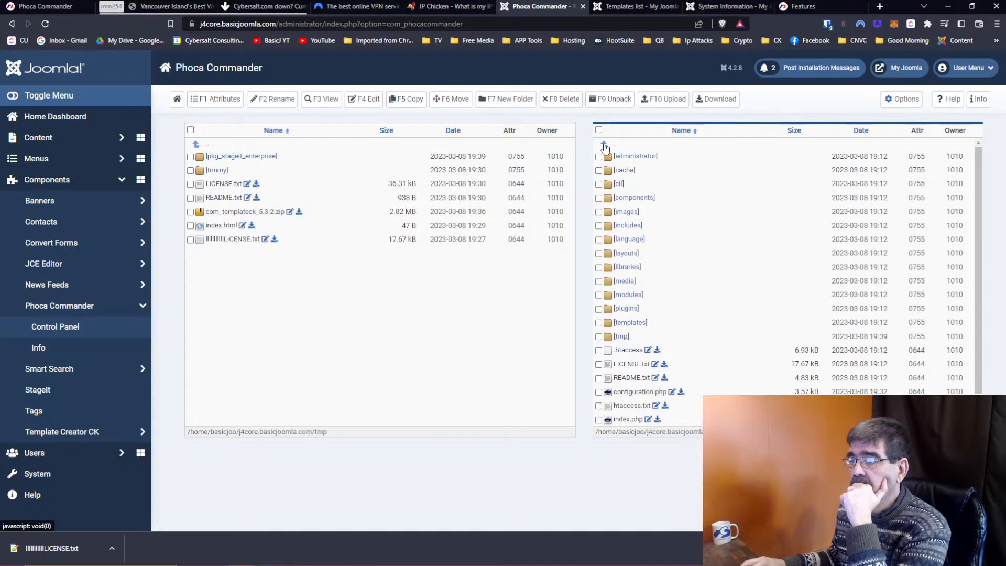
pyautogui.click(604, 145)
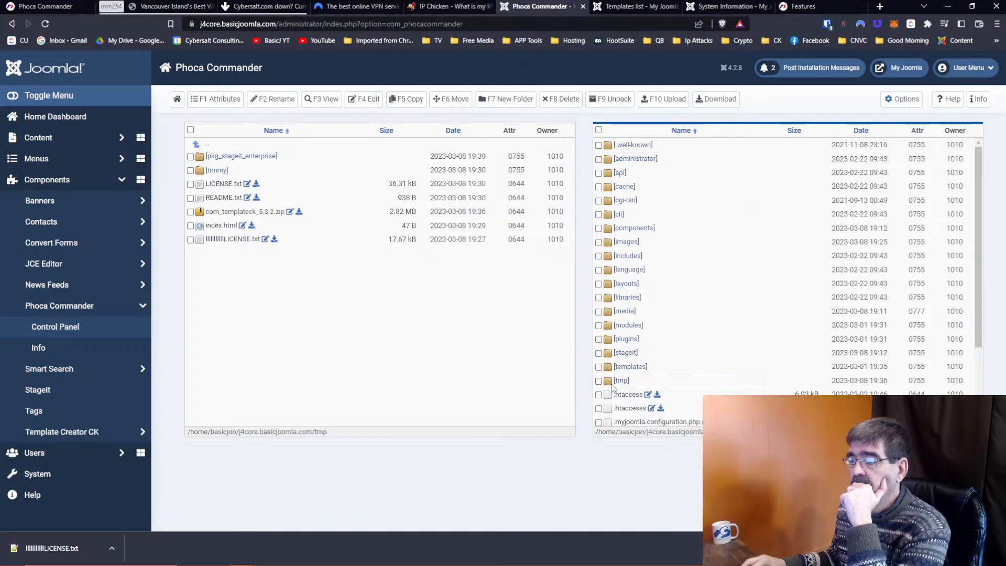
pyautogui.click(620, 383)
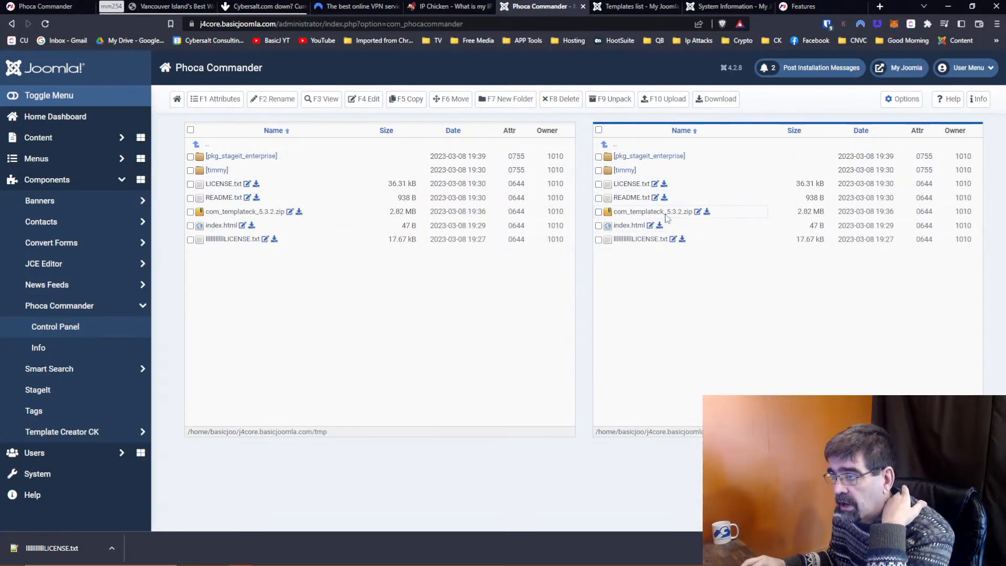
pyautogui.click(598, 212)
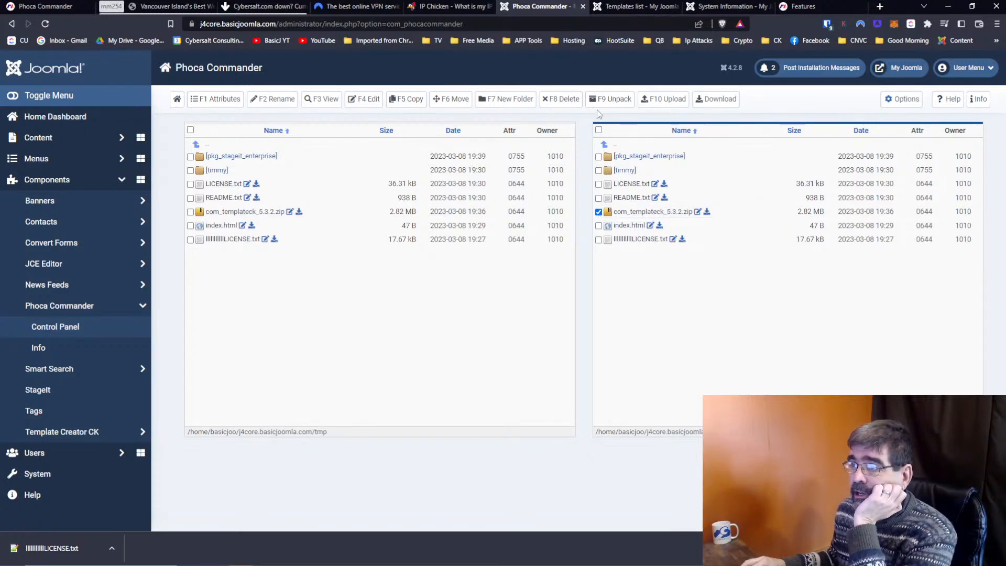
pyautogui.click(611, 105)
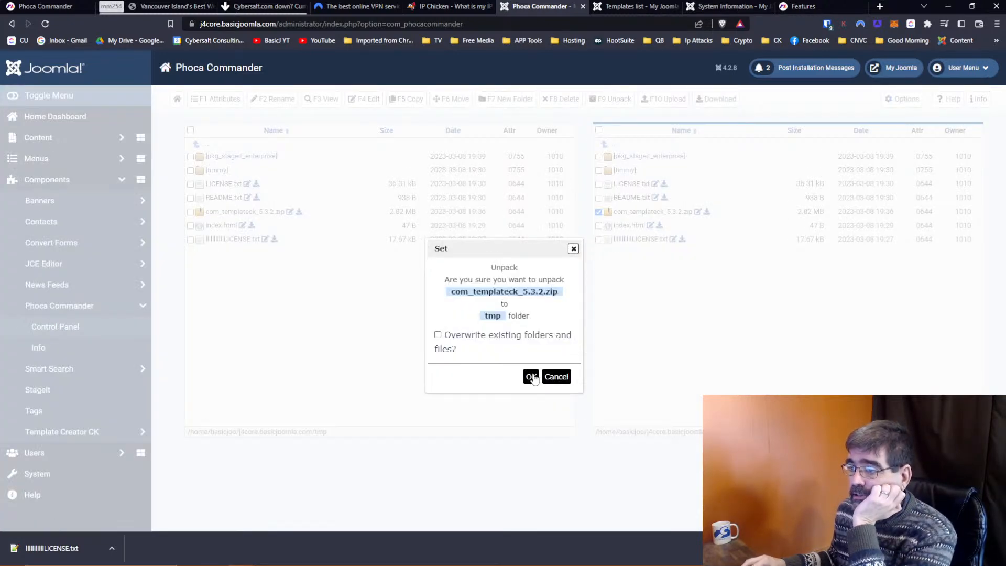
# Unpack com_templateck_5.3.2.zip into tmp with overwriting allowed, then return to the Templates list.
pyautogui.click(533, 342)
pyautogui.click(531, 376)
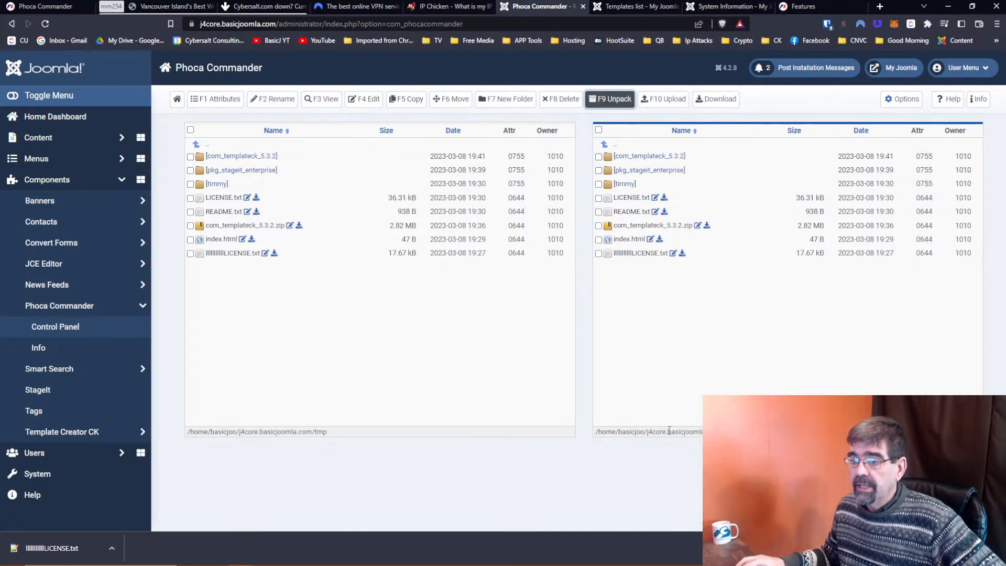
pyautogui.click(625, 8)
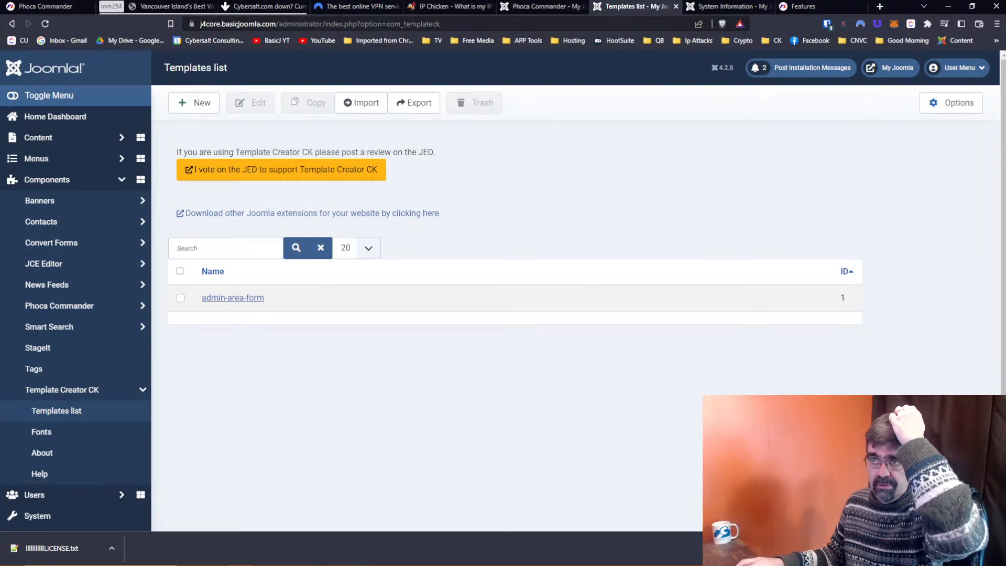
# Upload pkg_akeebabackup-9.5.0-pro.zip from the local Joomla 4 > Akeeba folder into tmp.
pyautogui.click(540, 7)
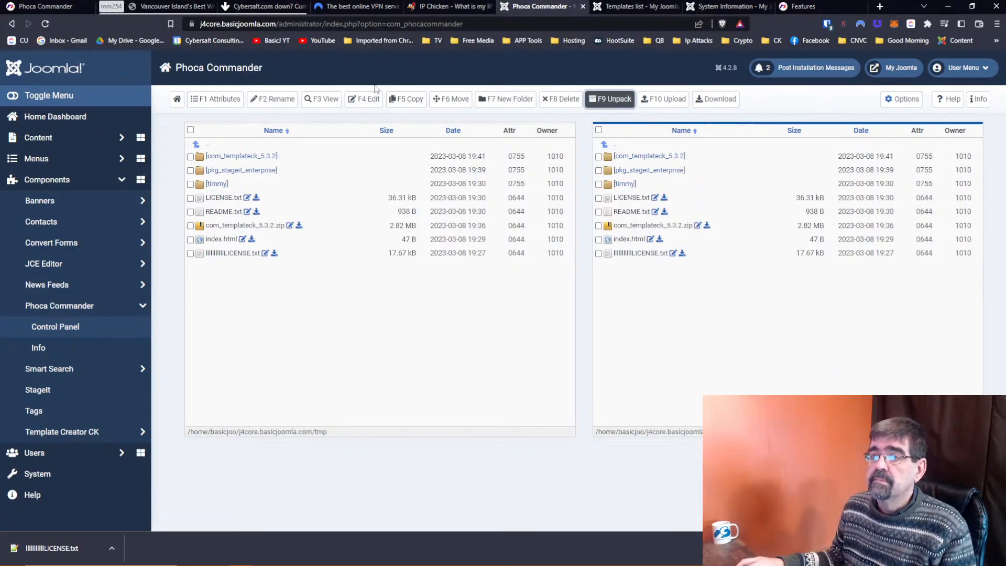
pyautogui.click(652, 99)
pyautogui.click(147, 318)
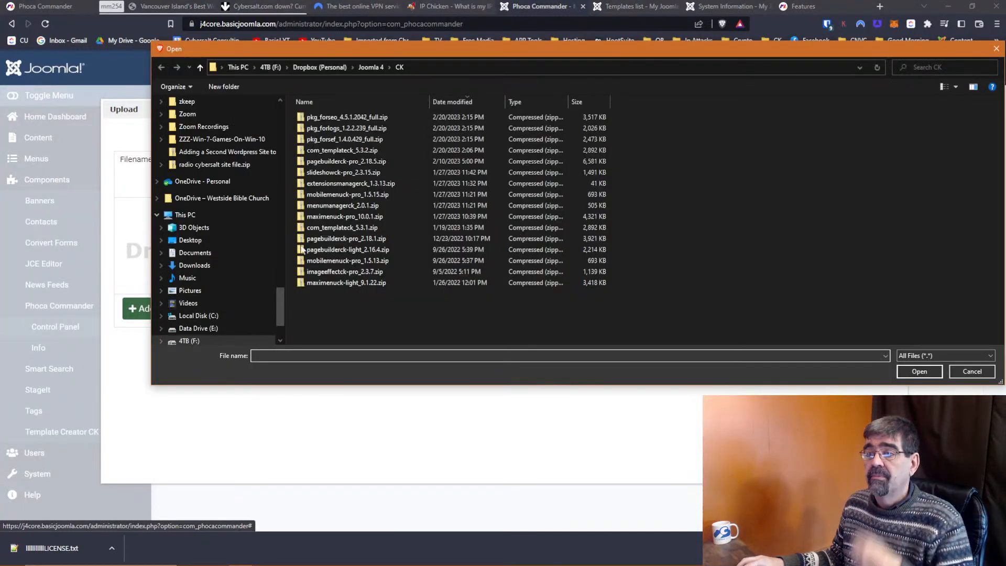
pyautogui.click(360, 69)
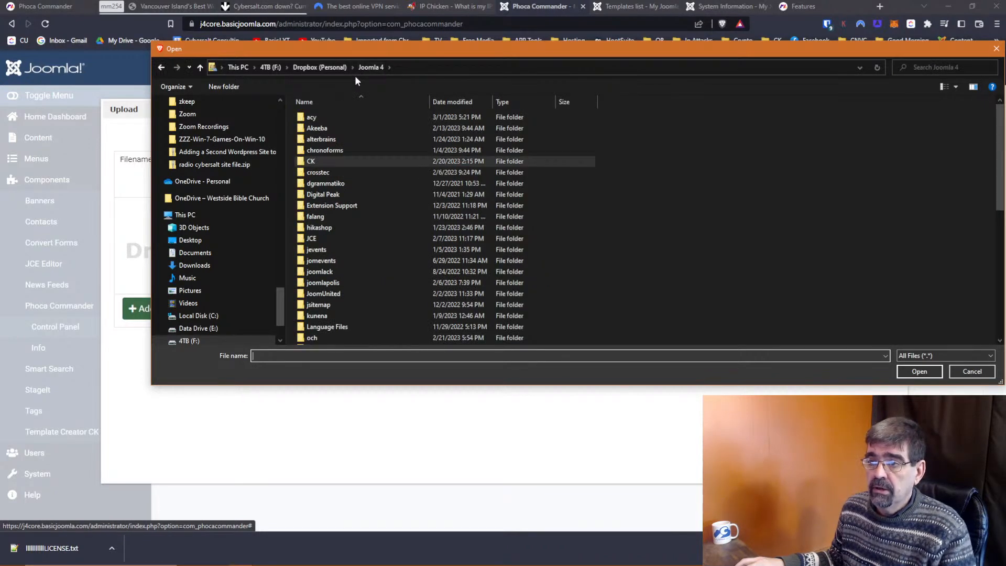
pyautogui.doubleClick(321, 131)
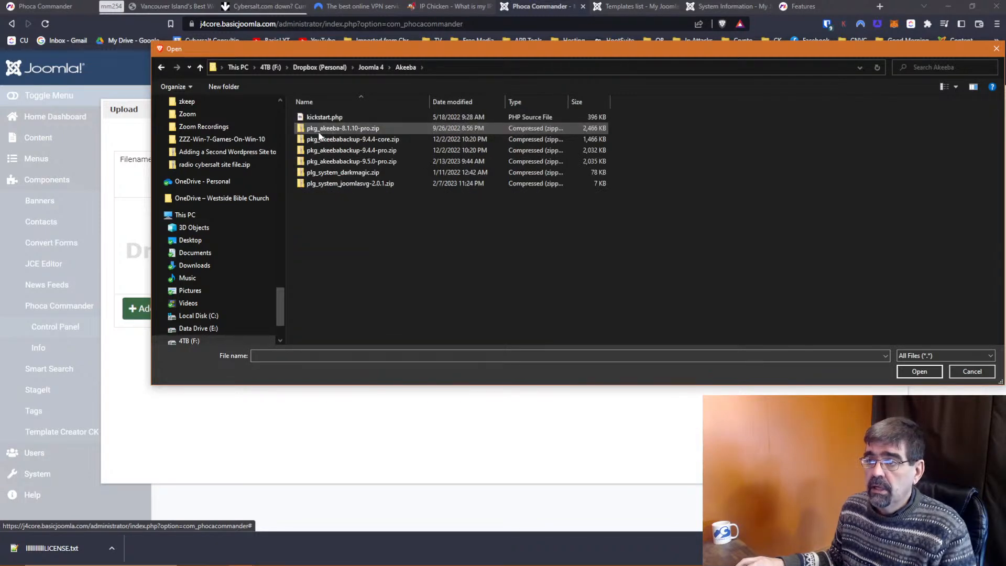
pyautogui.click(452, 101)
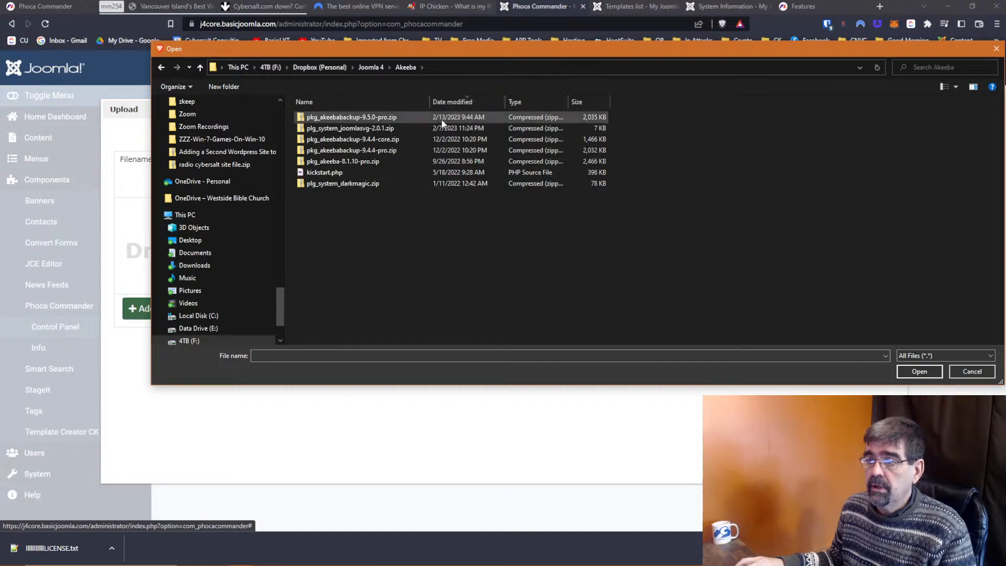
pyautogui.click(322, 123)
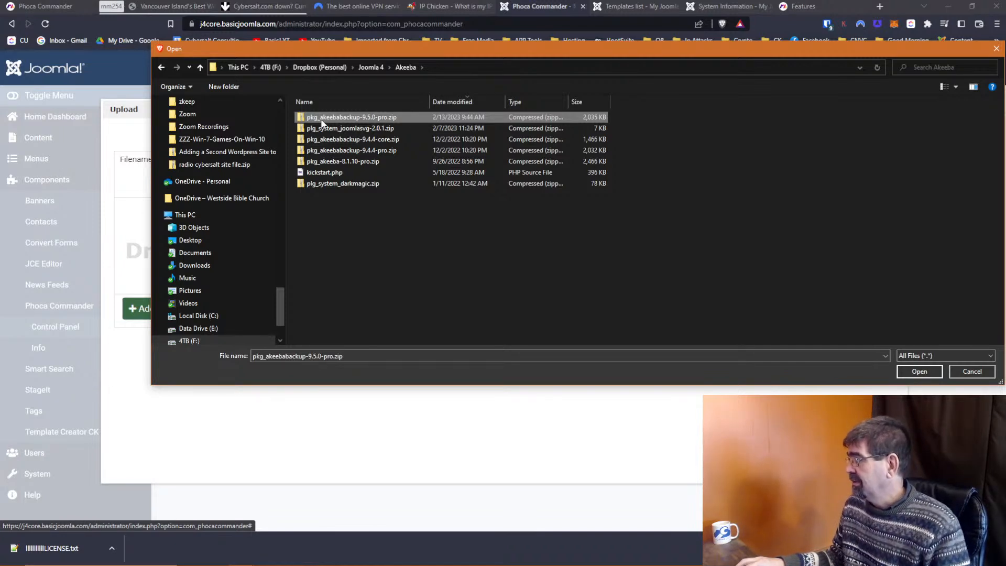
pyautogui.click(912, 372)
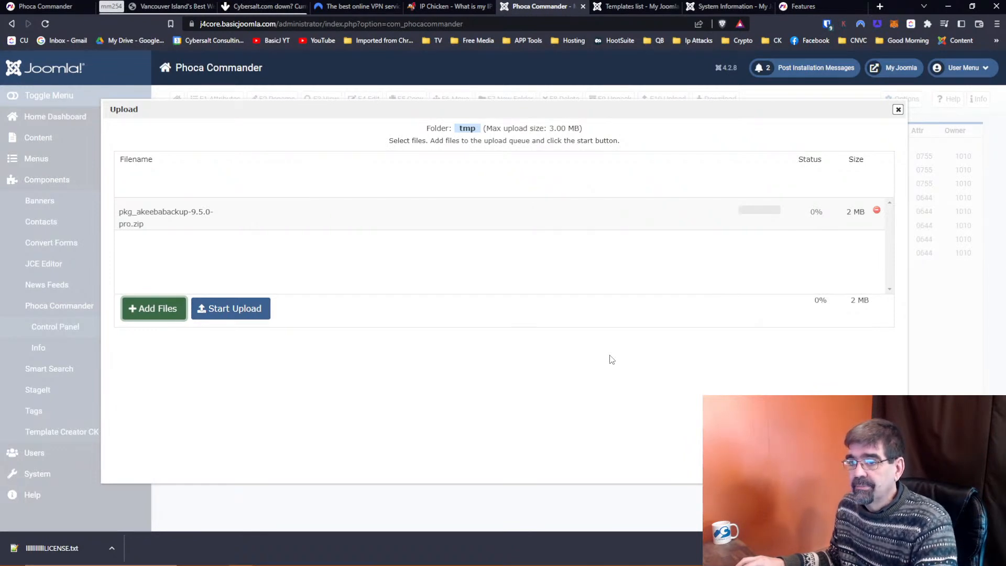
pyautogui.click(255, 316)
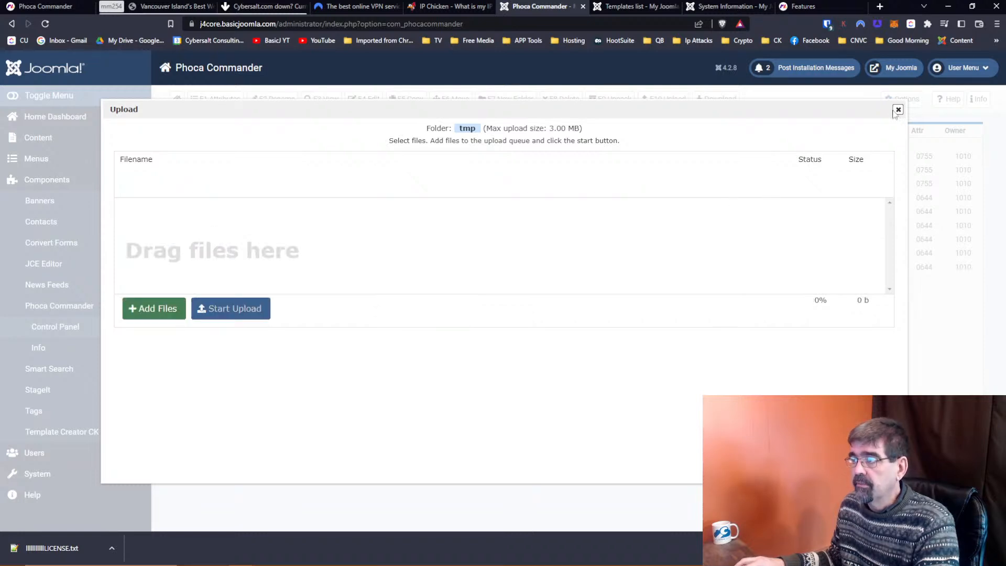
# Unpack pkg_akeebabackup-9.5.0-pro.zip into tmp, then return to the Template Creator CK Templates list.
pyautogui.click(899, 111)
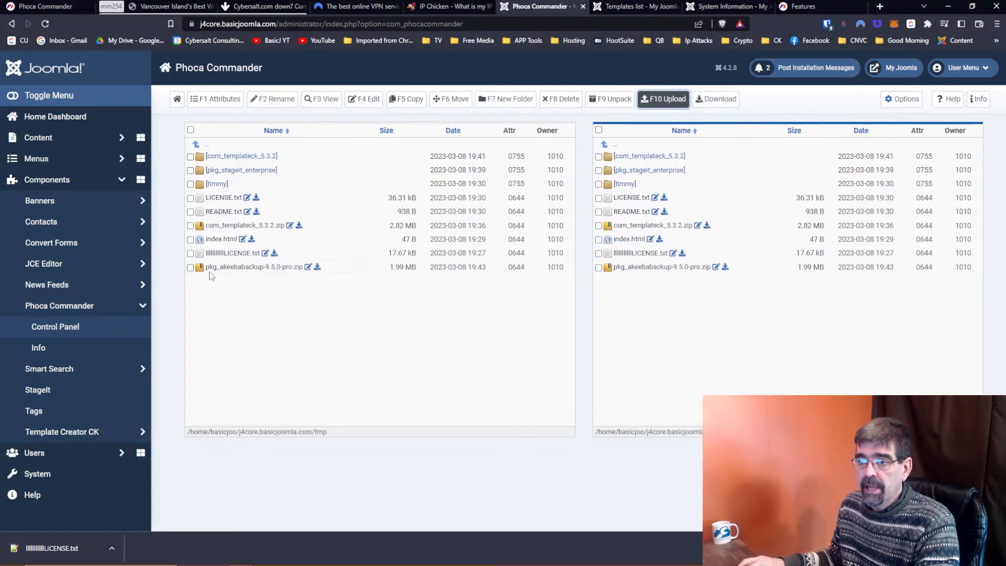
pyautogui.click(190, 267)
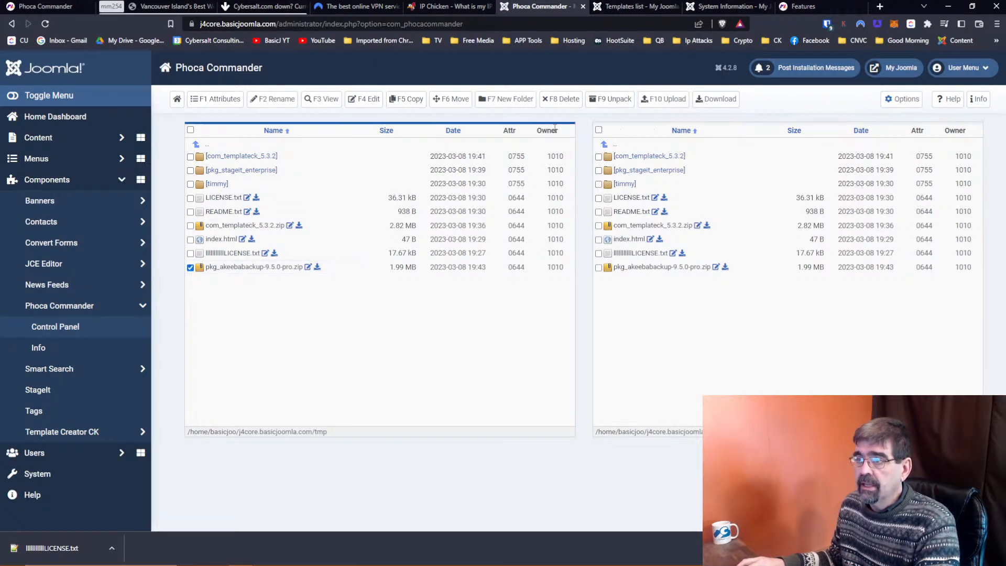
pyautogui.click(615, 100)
pyautogui.click(534, 365)
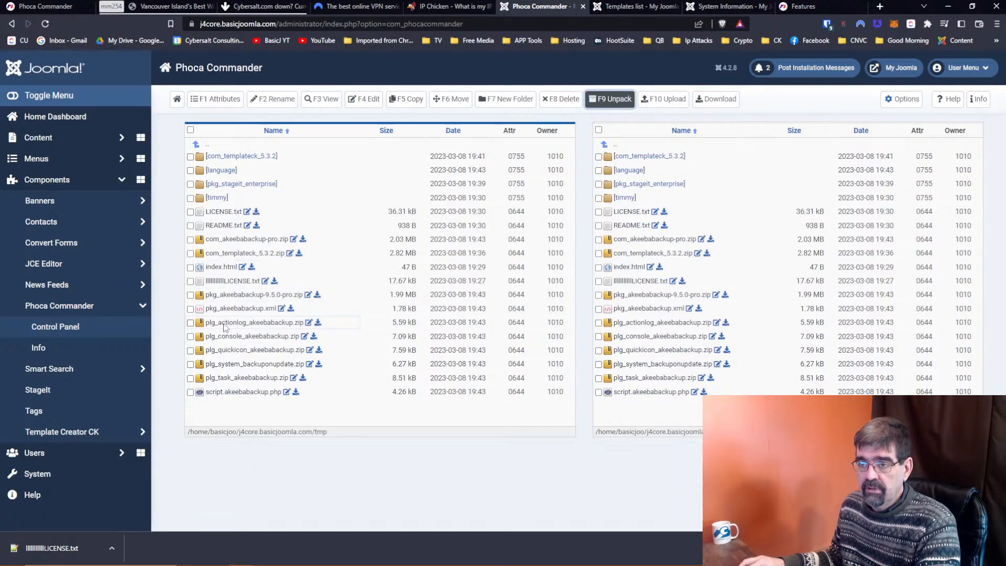
pyautogui.click(626, 6)
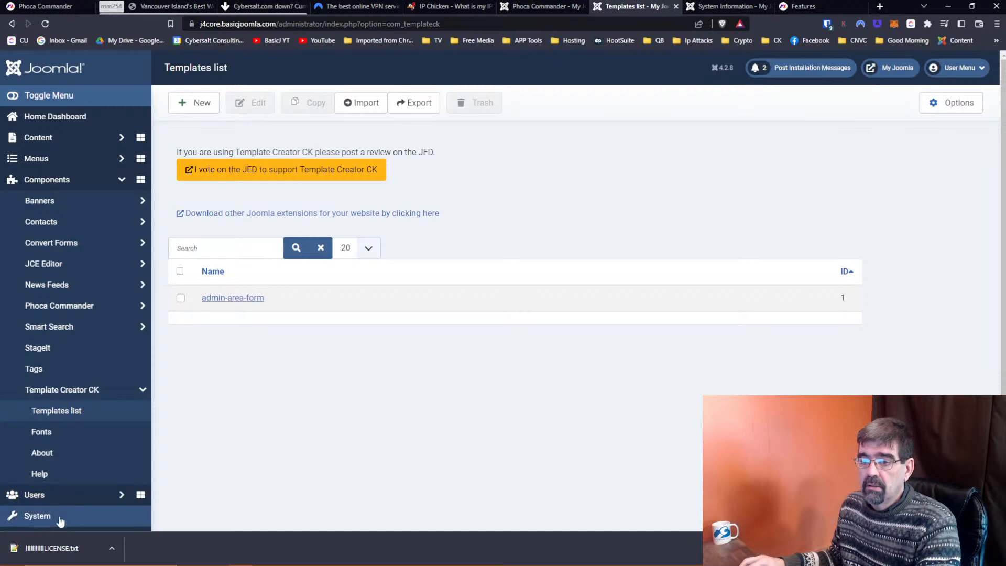
# Go via the System Dashboard to Install Extensions, with Install from Folder pointing at tmp.
pyautogui.click(59, 518)
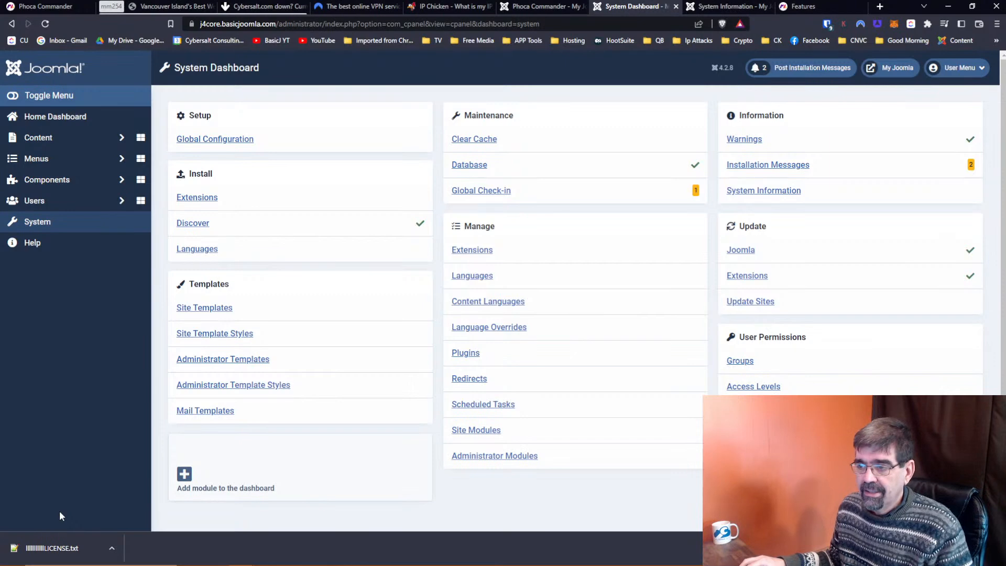
pyautogui.click(551, 363)
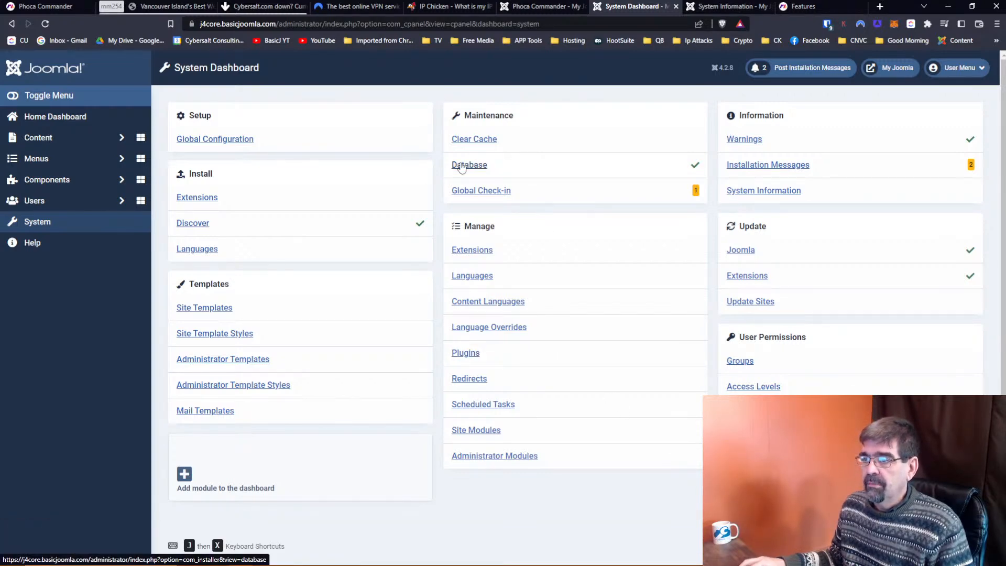
pyautogui.click(186, 198)
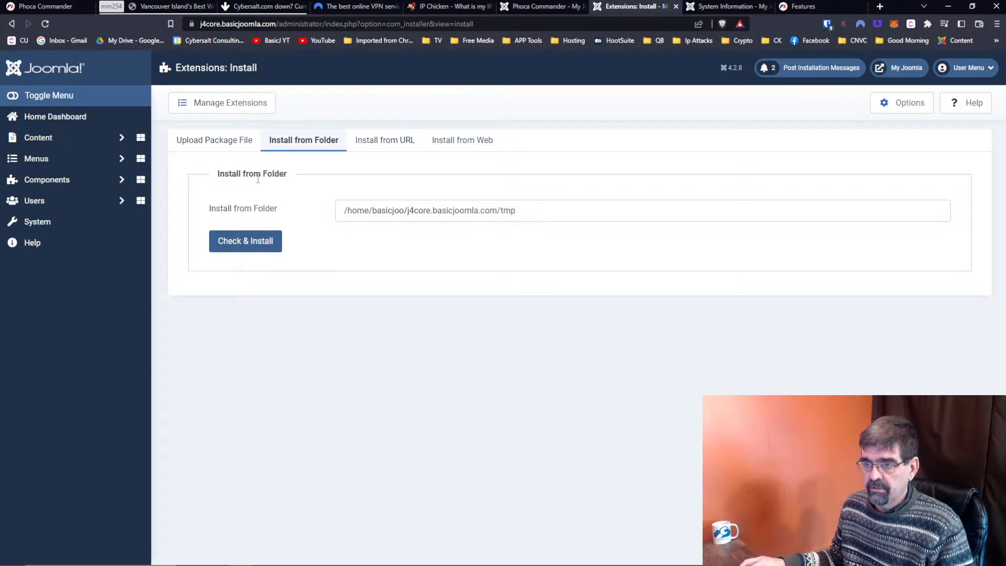
# Install Akeeba Backup from tmp, confirm it under Components, then go back to Phoca Commander.
pyautogui.click(239, 242)
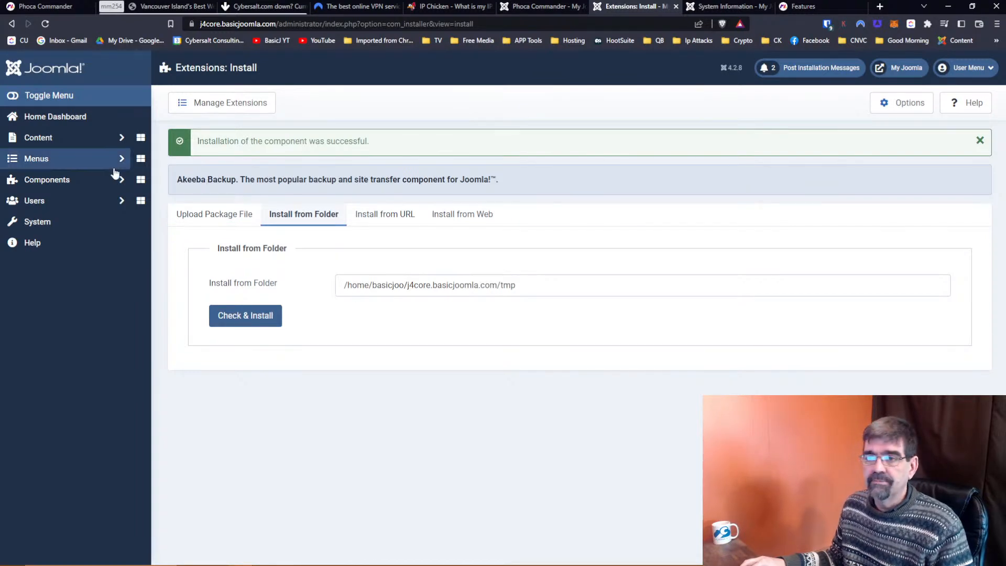
pyautogui.click(60, 183)
pyautogui.click(62, 203)
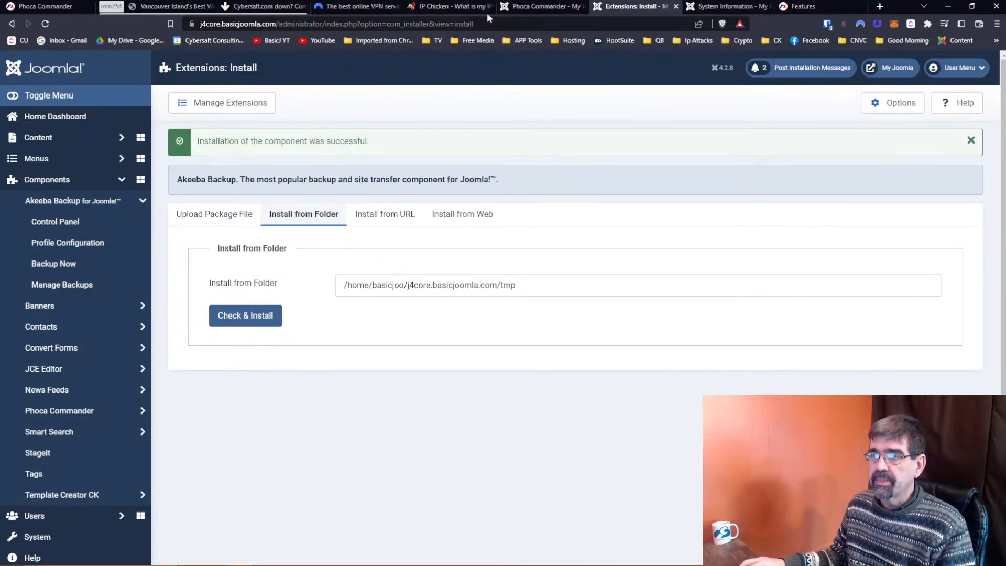
pyautogui.click(529, 7)
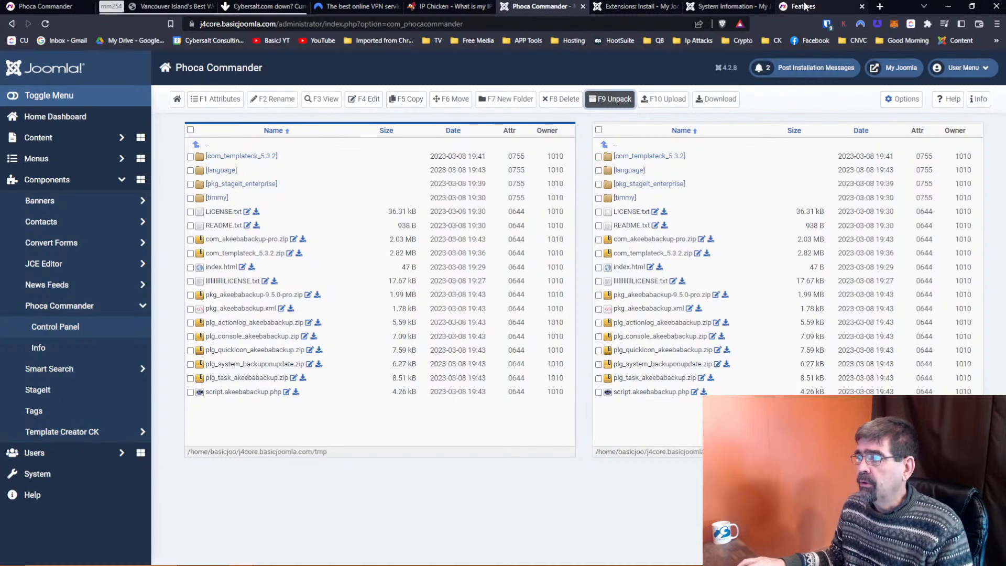
# Search Google for 'extplorer joomla' and open eXtplorer's Joomla Extensions Directory listing.
pyautogui.click(805, 6)
pyautogui.hotkey('ctrl', 'l')
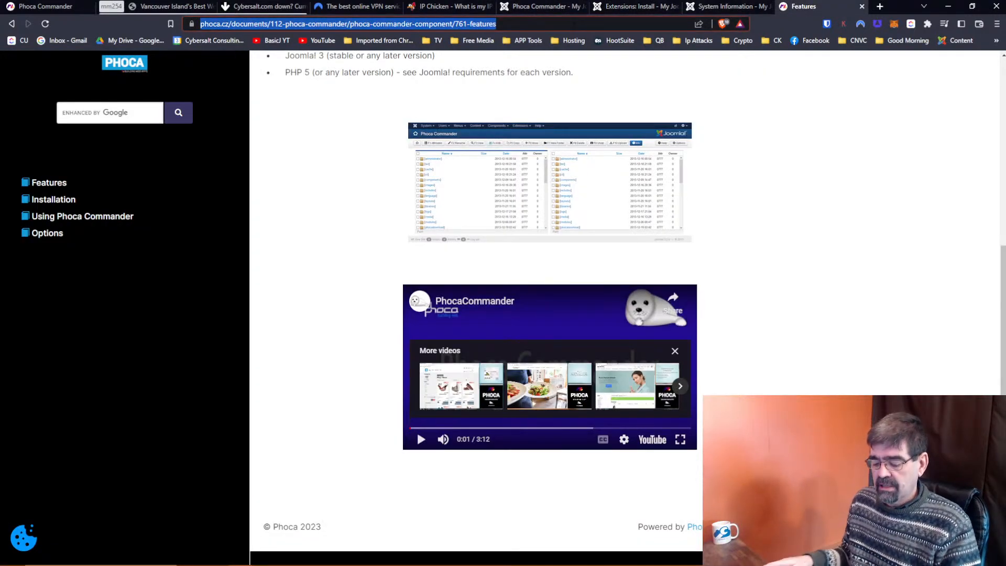
pyautogui.write('extplorer joomla')
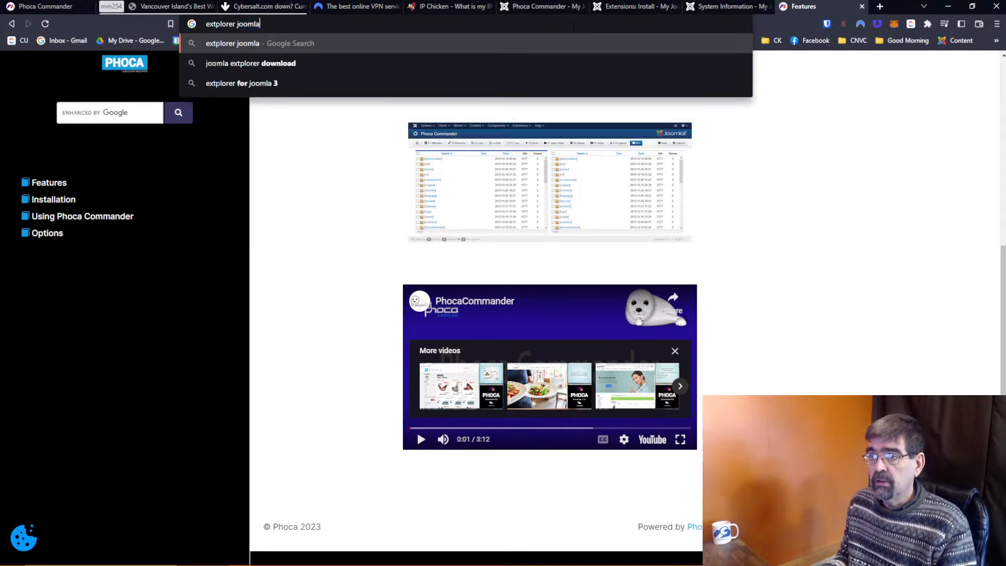
pyautogui.press('Return')
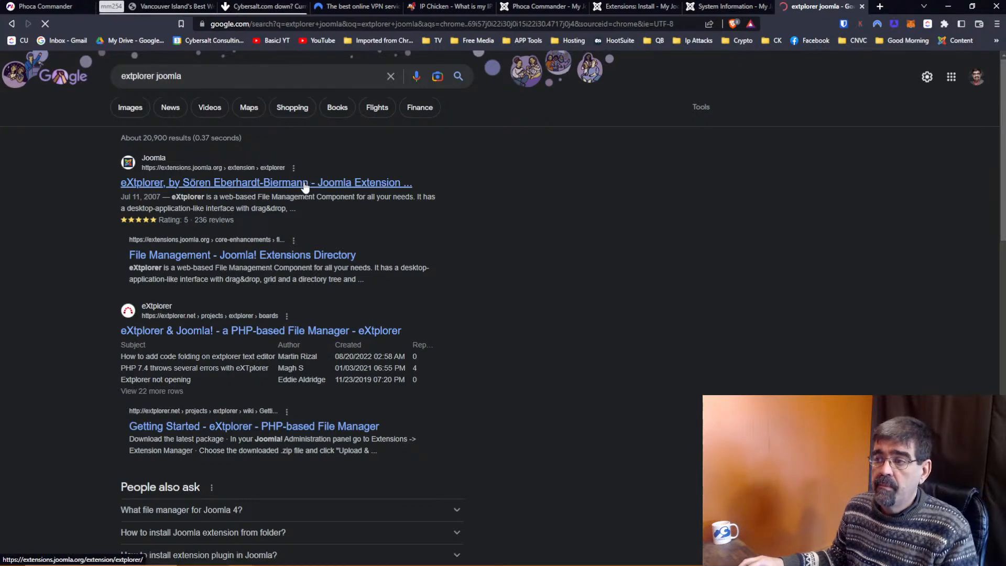
pyautogui.click(305, 183)
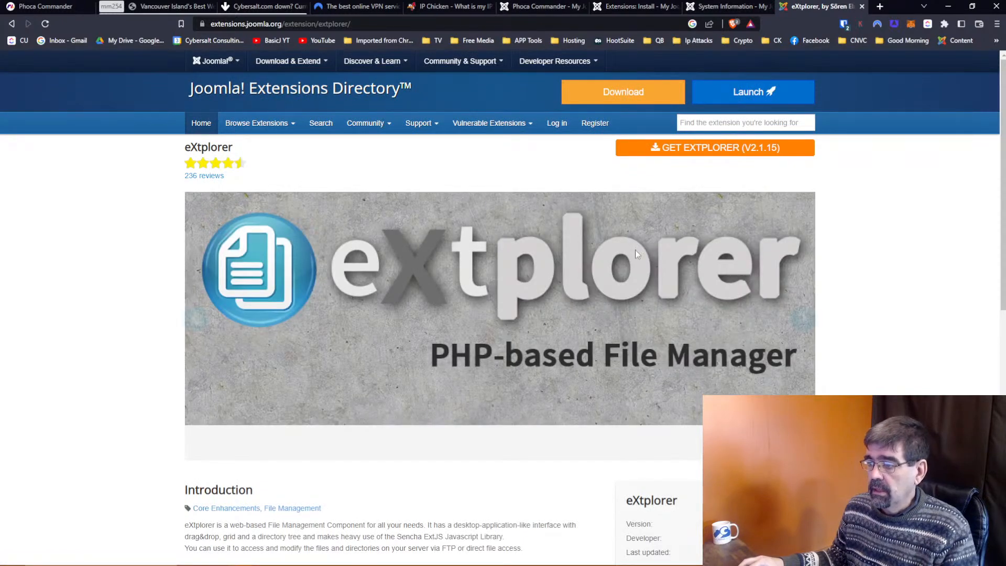
# Scroll through the eXtplorer listing page in the Joomla Extensions Directory.
pyautogui.scroll(-1, 878, 300)
pyautogui.scroll(-4, 877, 300)
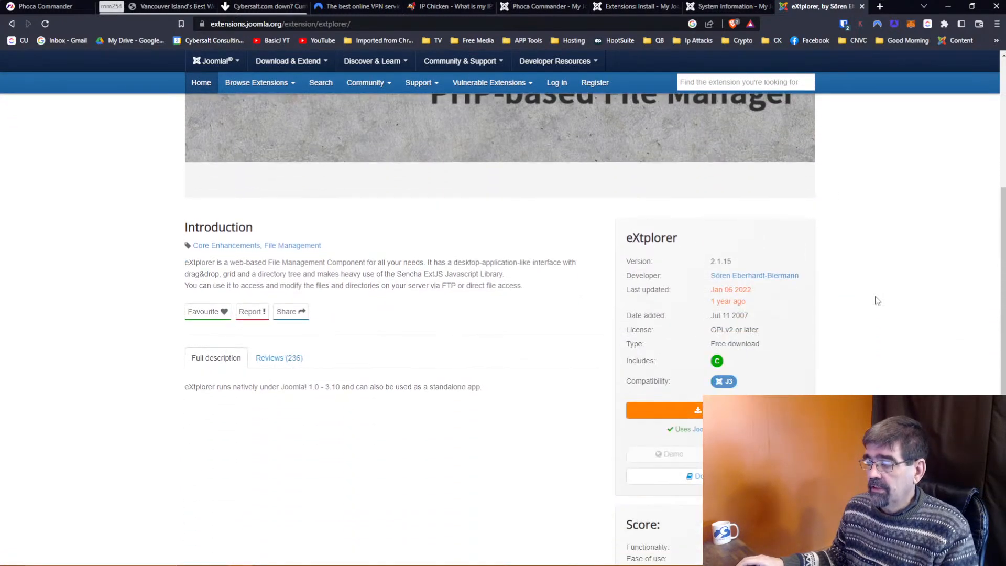
pyautogui.scroll(-1, 852, 266)
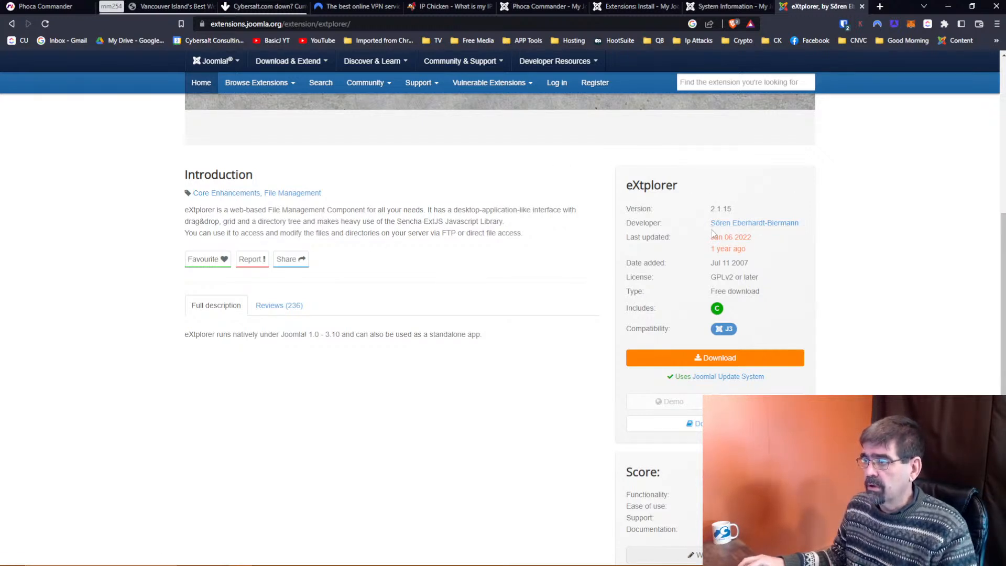
pyautogui.scroll(-1, 865, 260)
pyautogui.scroll(-2, 865, 259)
pyautogui.scroll(2, 864, 259)
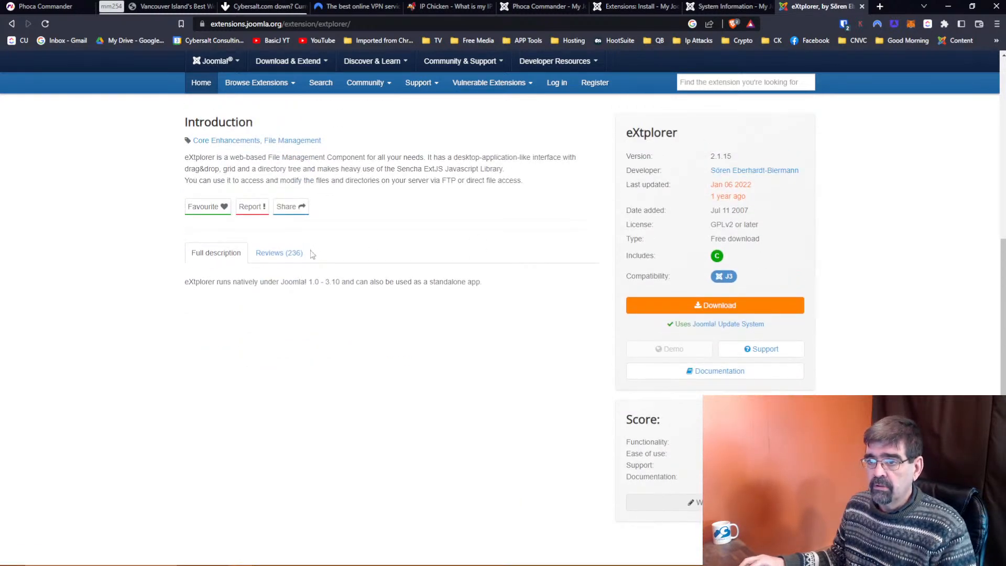
# Read through the Reviews (236) tab, then go back to the search results.
pyautogui.click(292, 254)
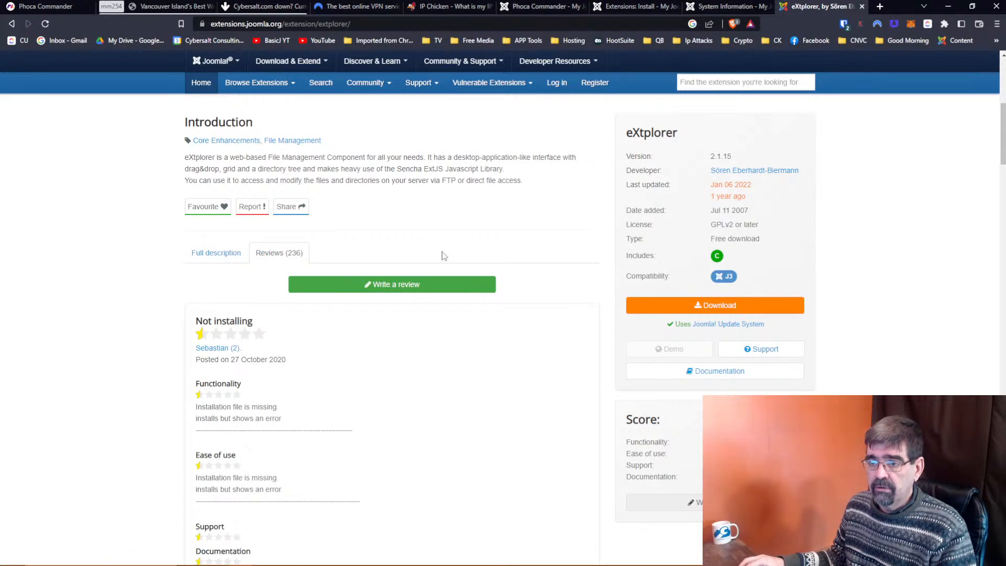
pyautogui.scroll(-5, 443, 256)
pyautogui.scroll(-9, 443, 256)
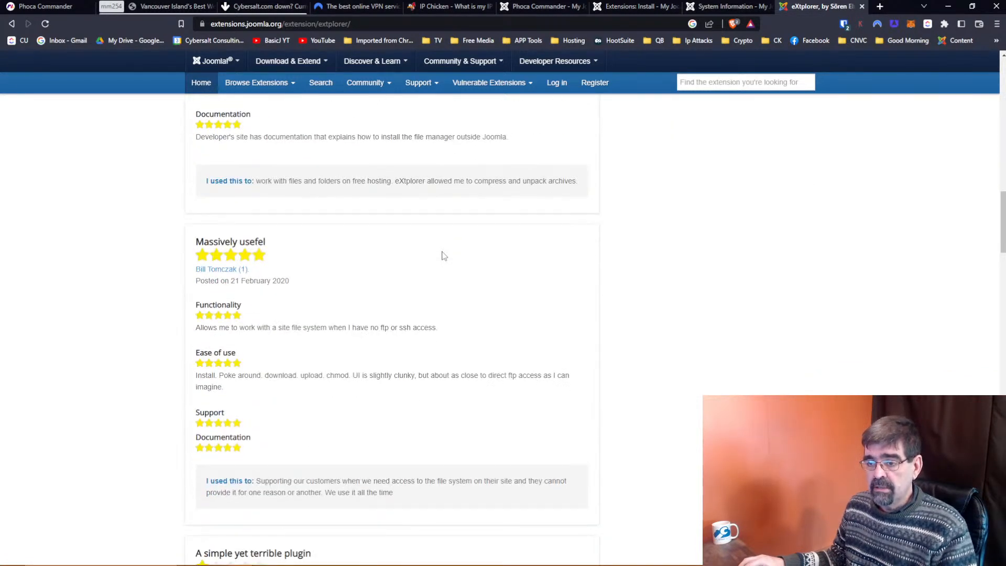
pyautogui.scroll(-15, 443, 256)
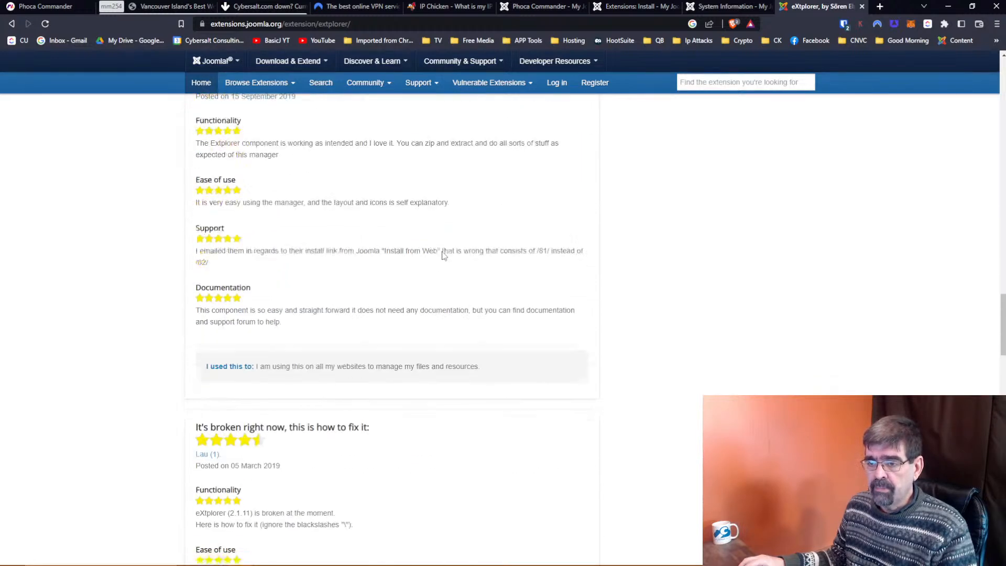
pyautogui.scroll(-6, 442, 255)
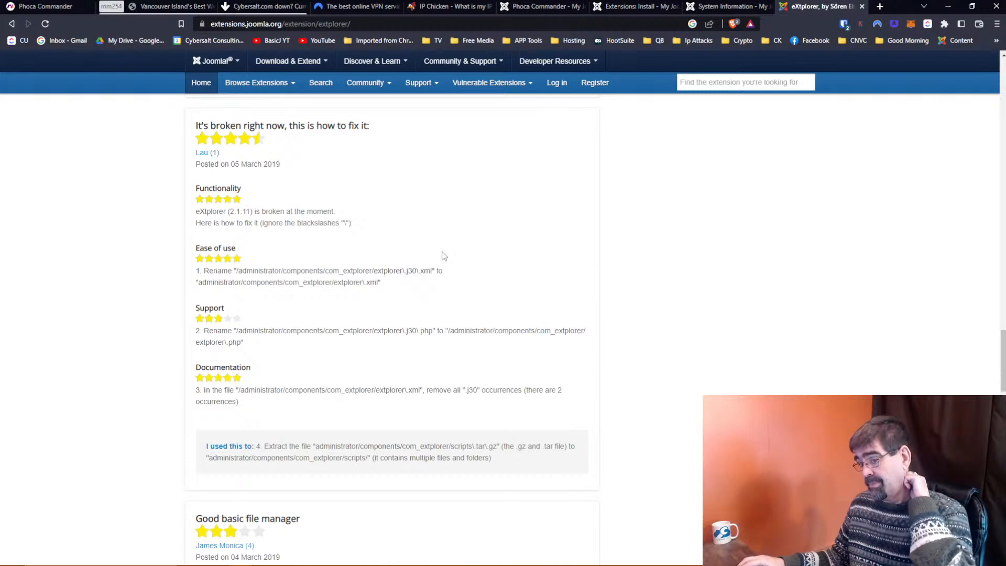
pyautogui.scroll(-5, 444, 255)
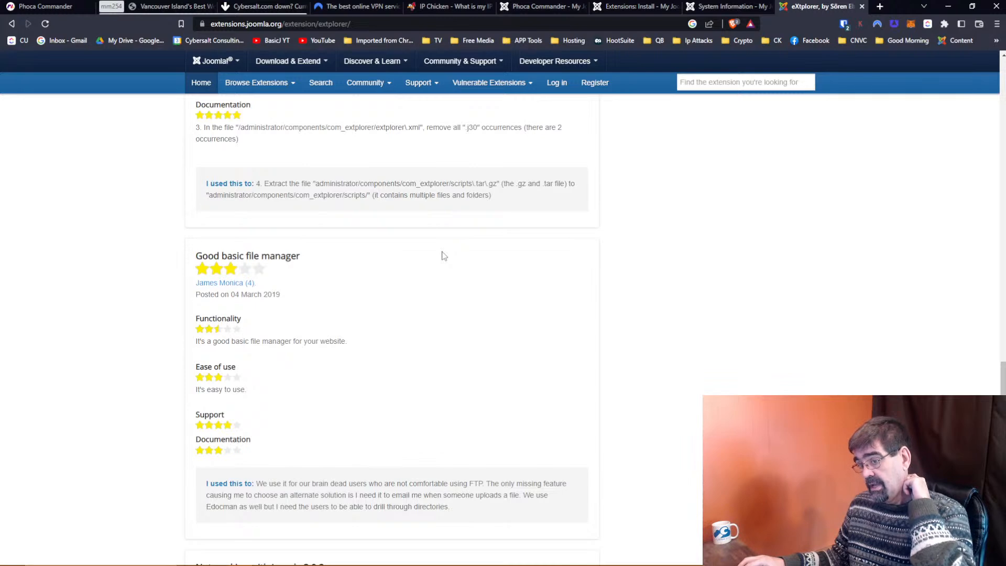
pyautogui.scroll(6, 443, 256)
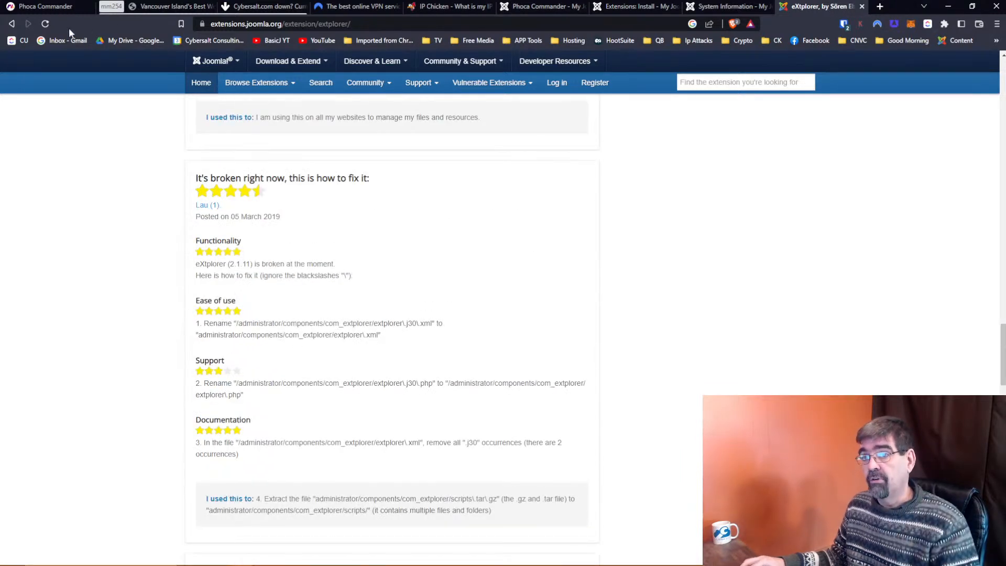
pyautogui.click(12, 24)
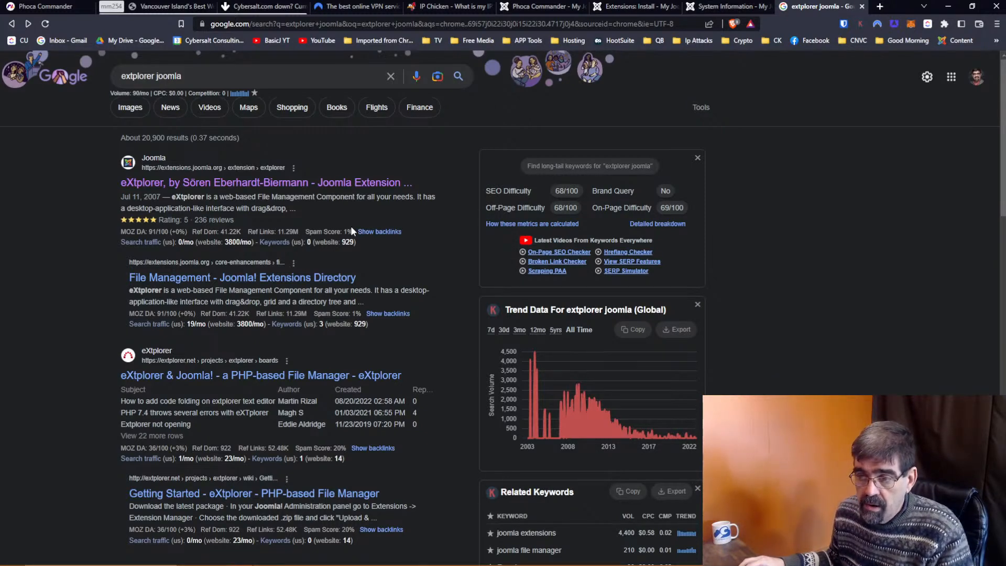
# Scroll the Google results and open the 'eXtplorer & Joomla! - a PHP-based File Manager' forum board.
pyautogui.scroll(-2, 351, 228)
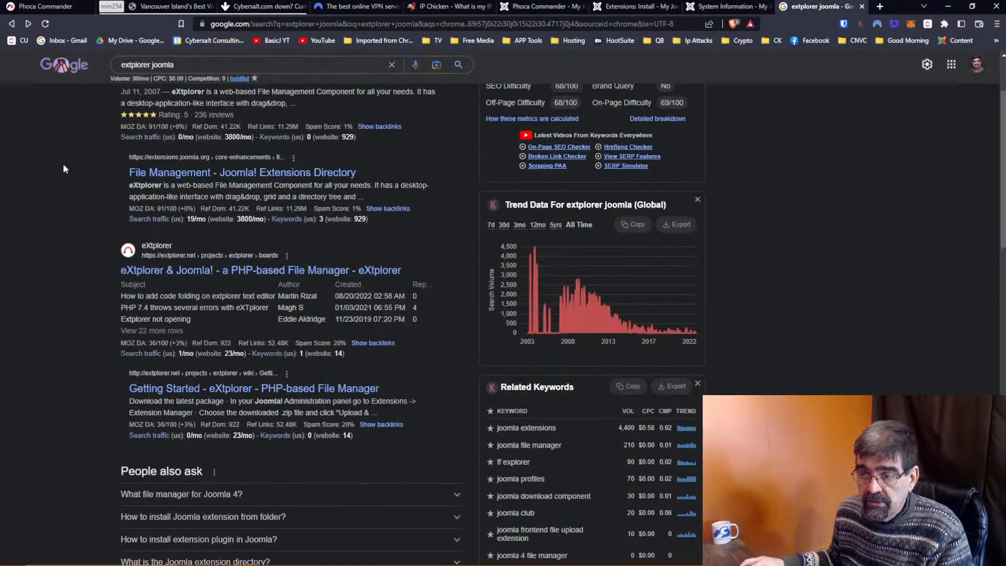
pyautogui.click(169, 277)
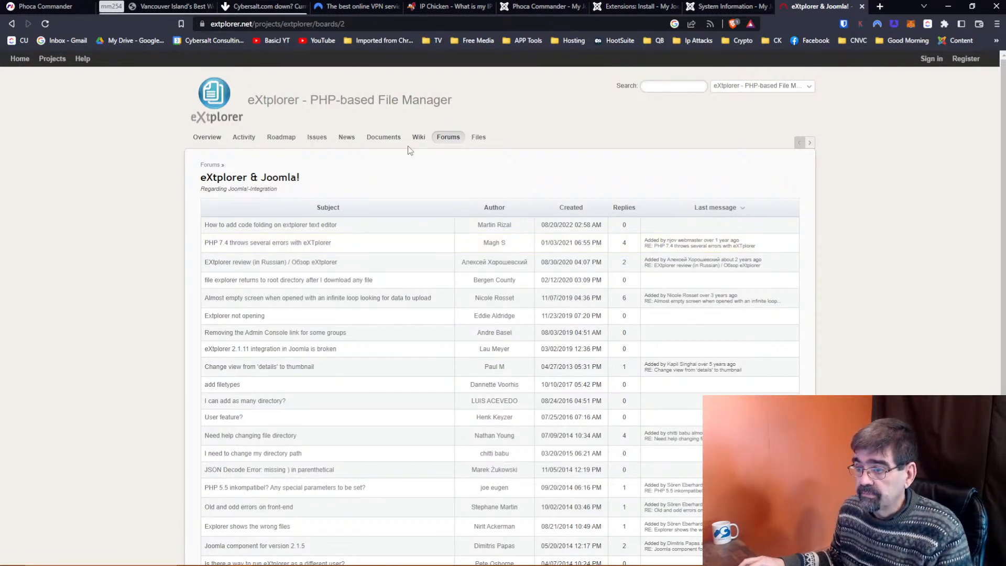
# Browse eXtplorer's Files and Overview pages, then go to the extplorer.net home page.
pyautogui.click(476, 139)
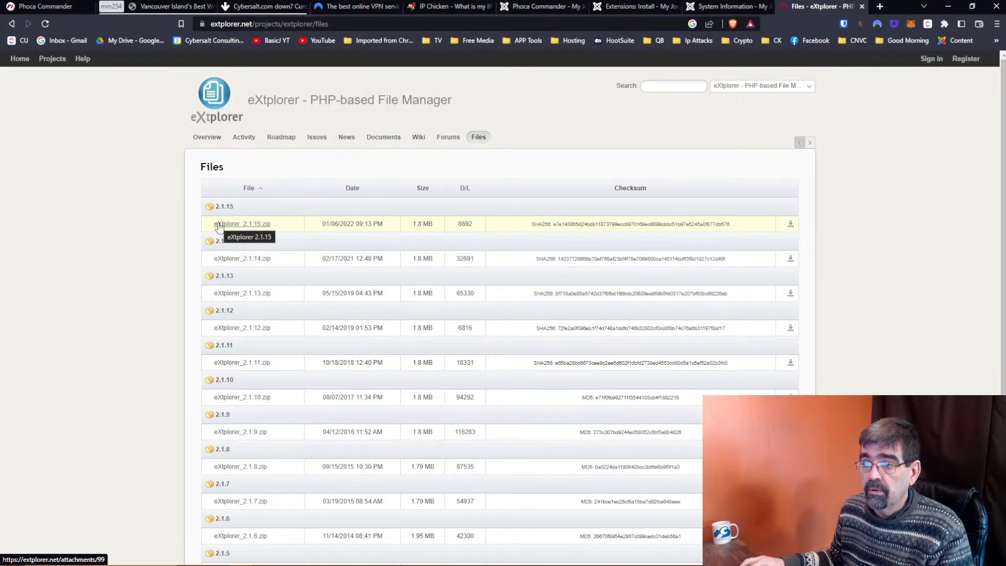
pyautogui.click(203, 142)
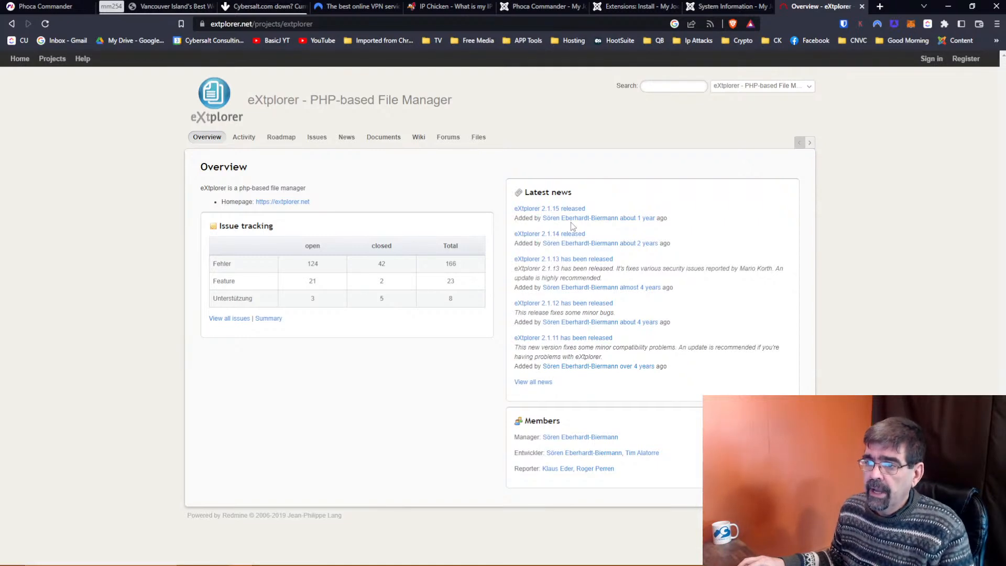
pyautogui.click(281, 202)
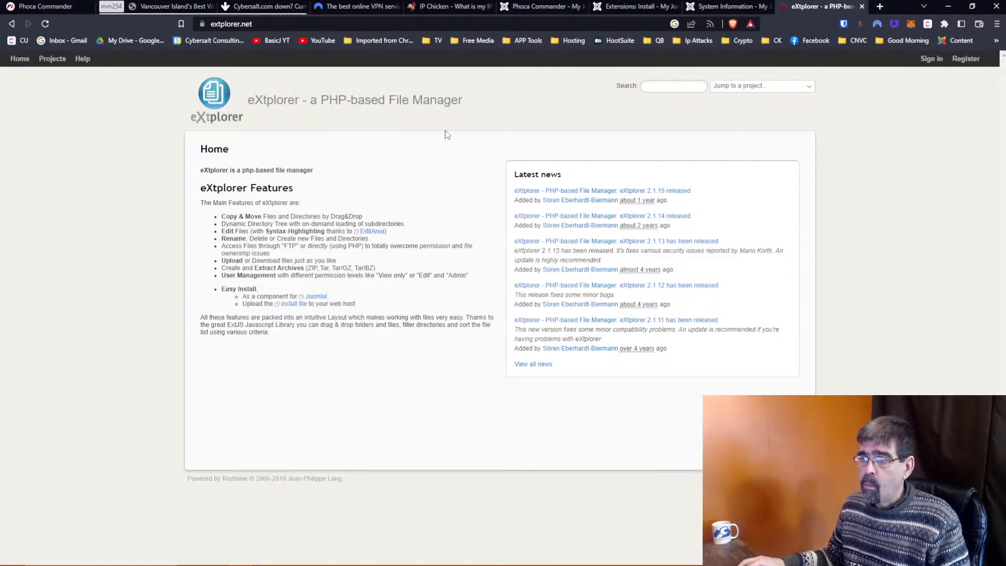
# Switch to the Phoca Commander tab and open its Options configuration.
pyautogui.click(612, 11)
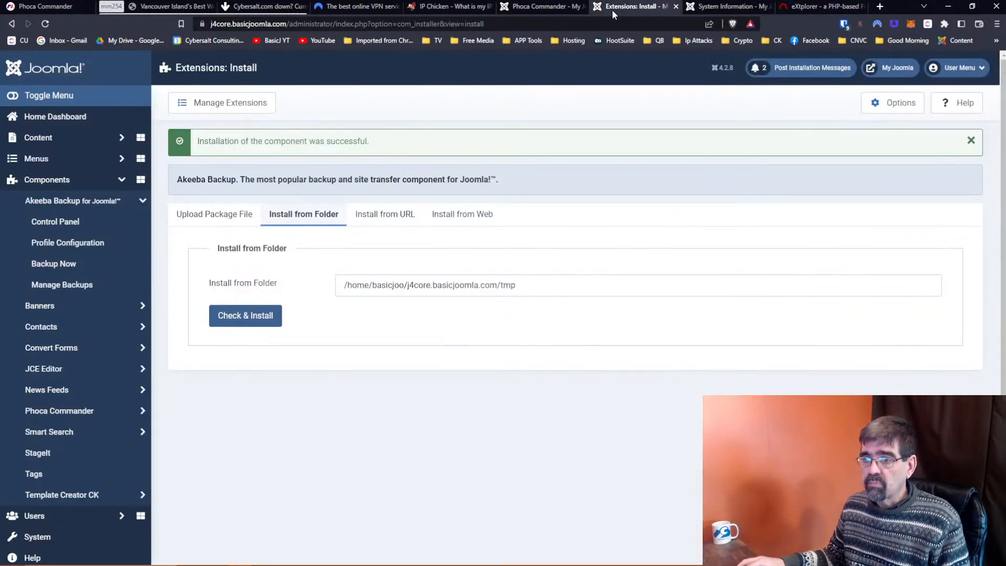
pyautogui.click(542, 7)
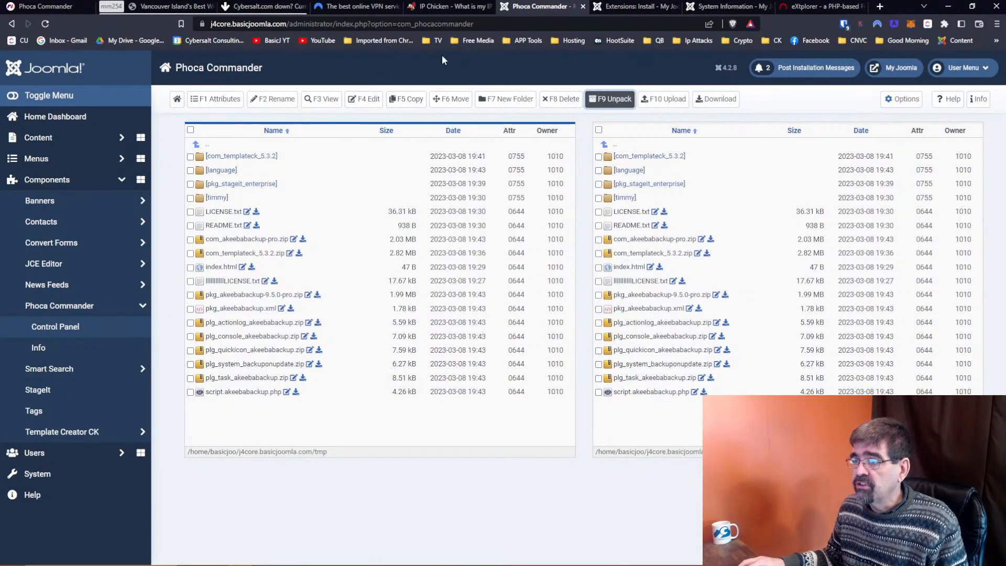
pyautogui.click(903, 99)
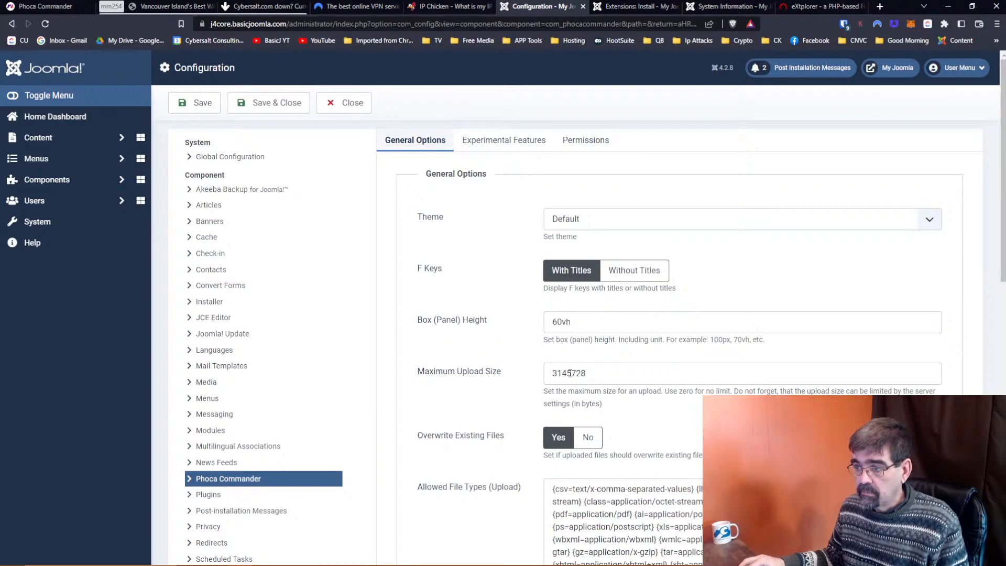
# Change Phoca Commander's Maximum Upload Size to 33145728 bytes and Save & Close.
pyautogui.click(572, 373)
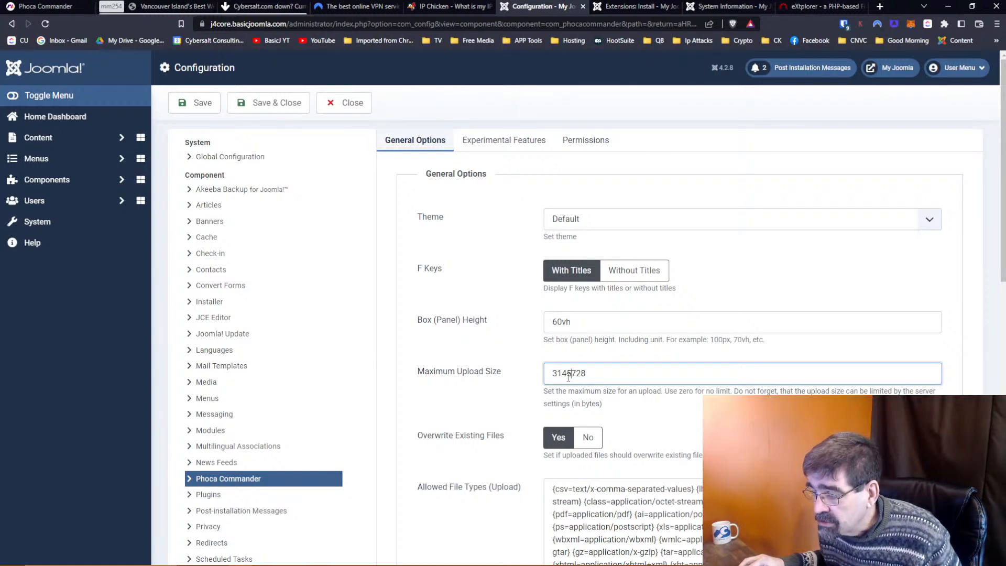
pyautogui.click(557, 373)
pyautogui.write('3')
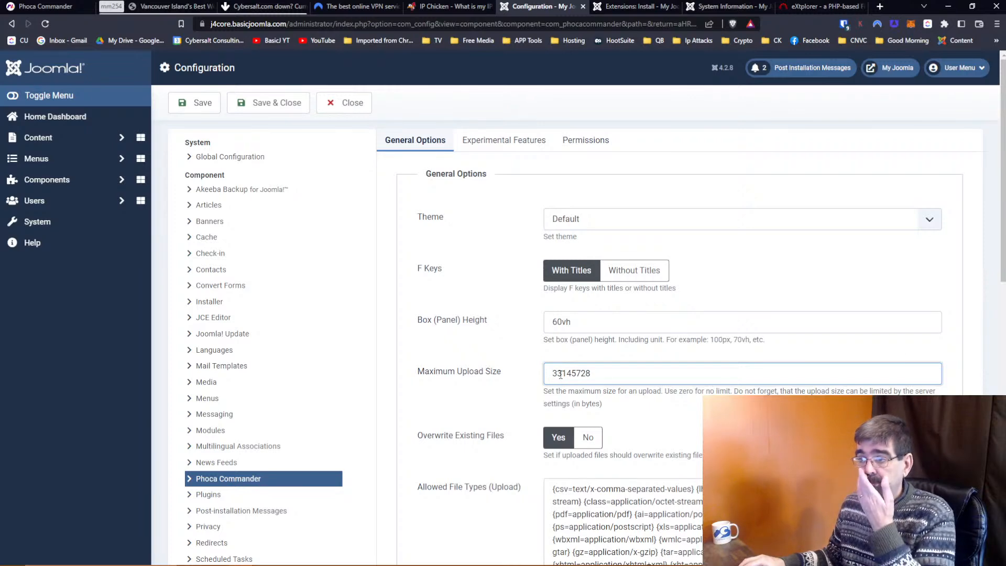
pyautogui.click(494, 144)
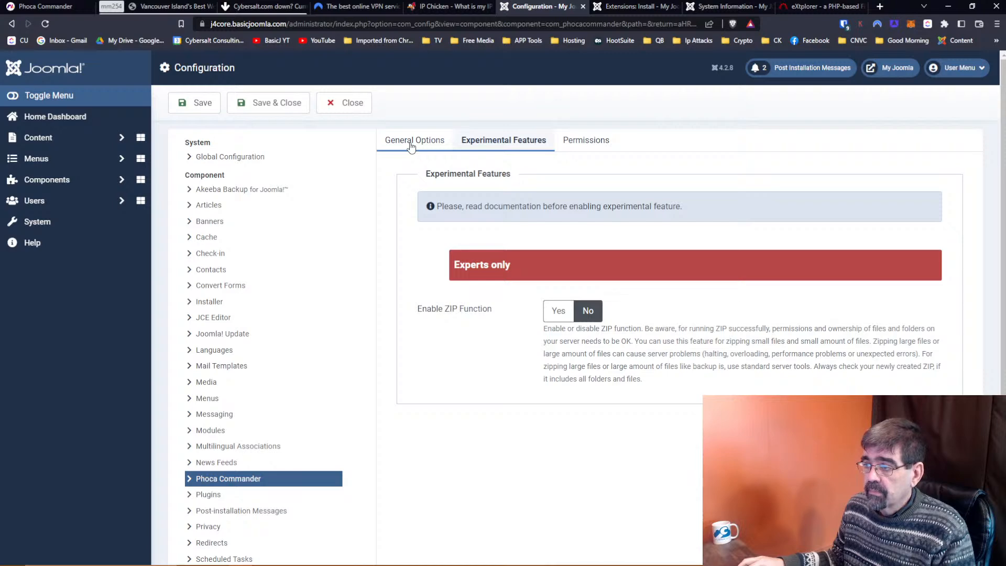
pyautogui.click(411, 147)
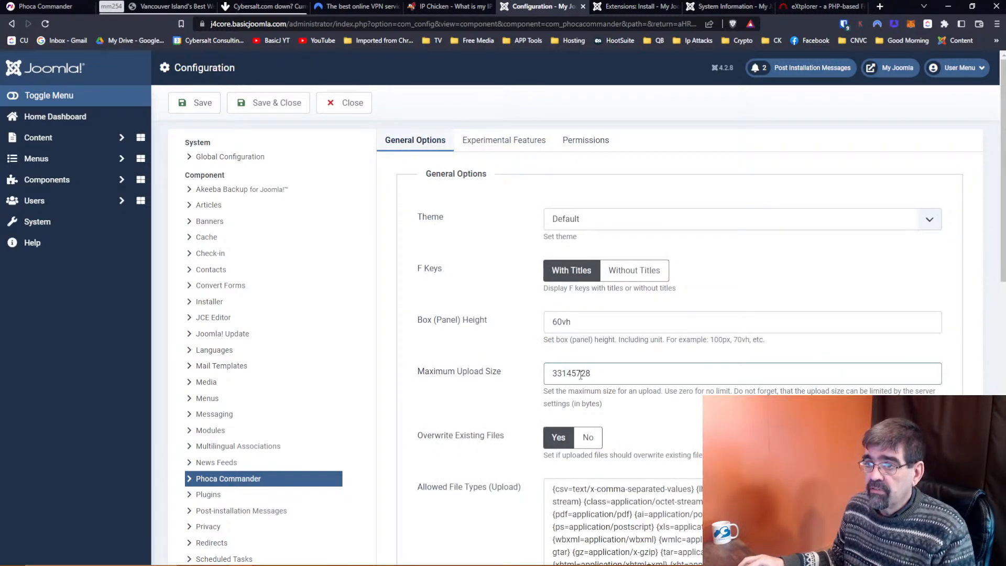
pyautogui.click(273, 104)
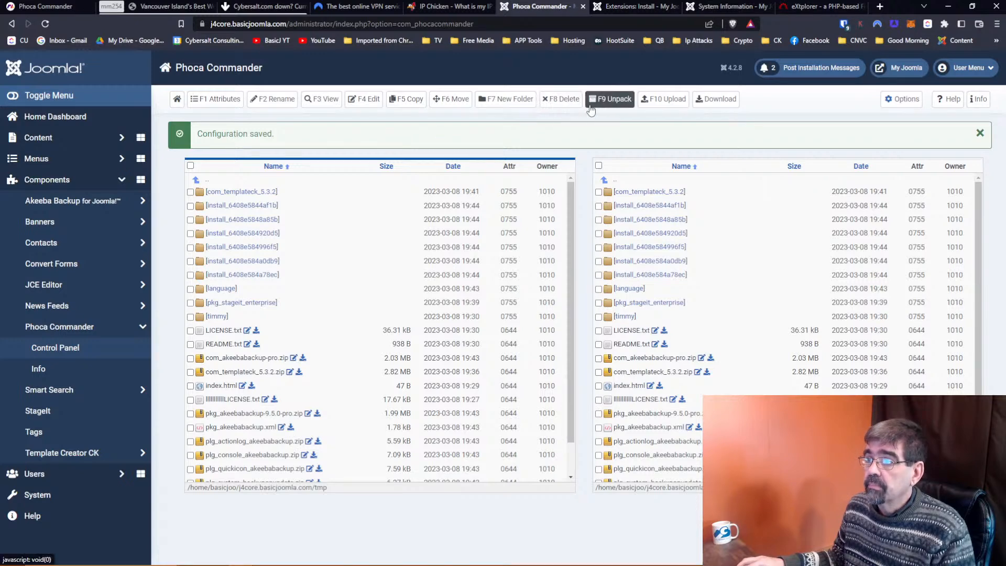
pyautogui.click(652, 103)
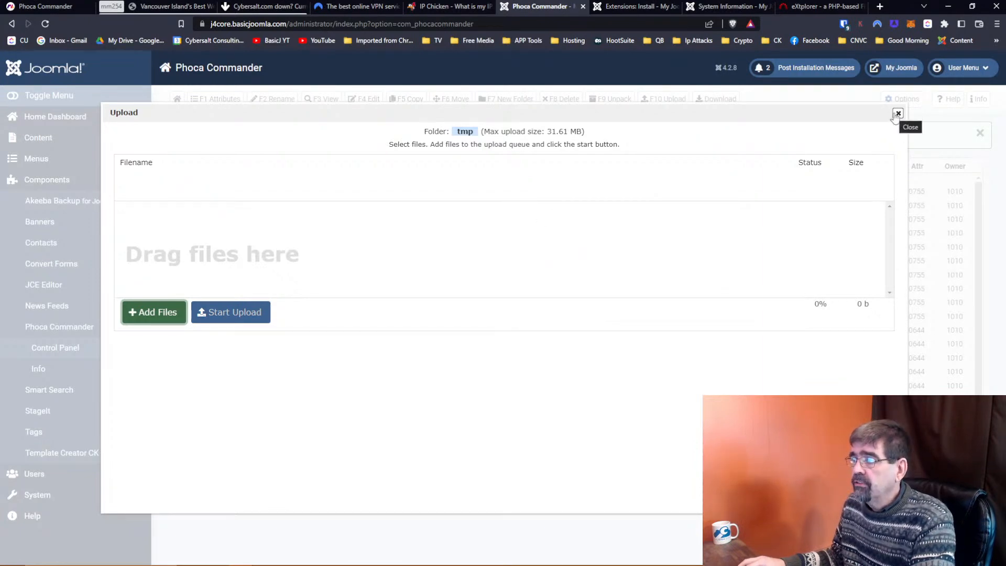
pyautogui.click(897, 113)
pyautogui.scroll(-1, 397, 265)
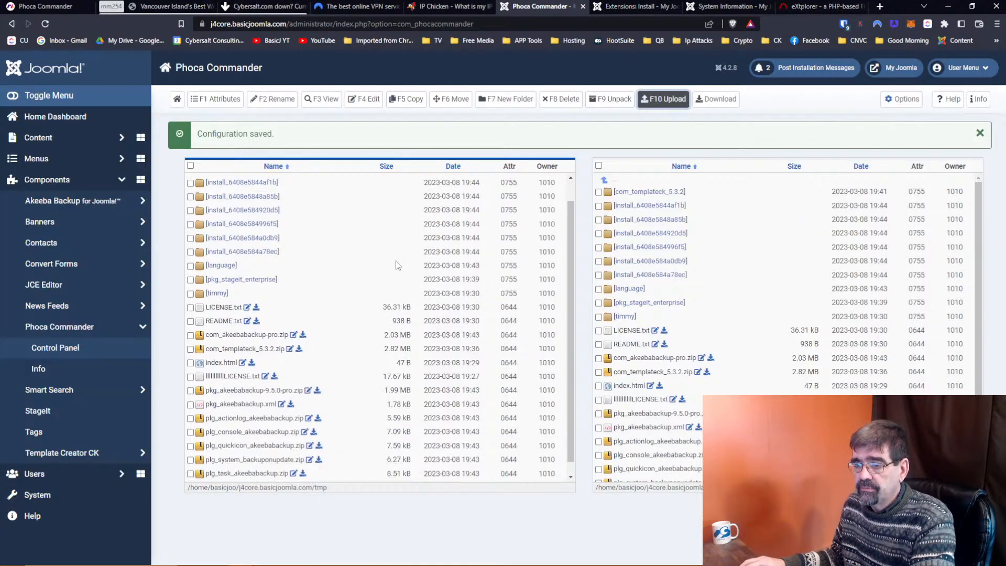
pyautogui.scroll(1, 397, 265)
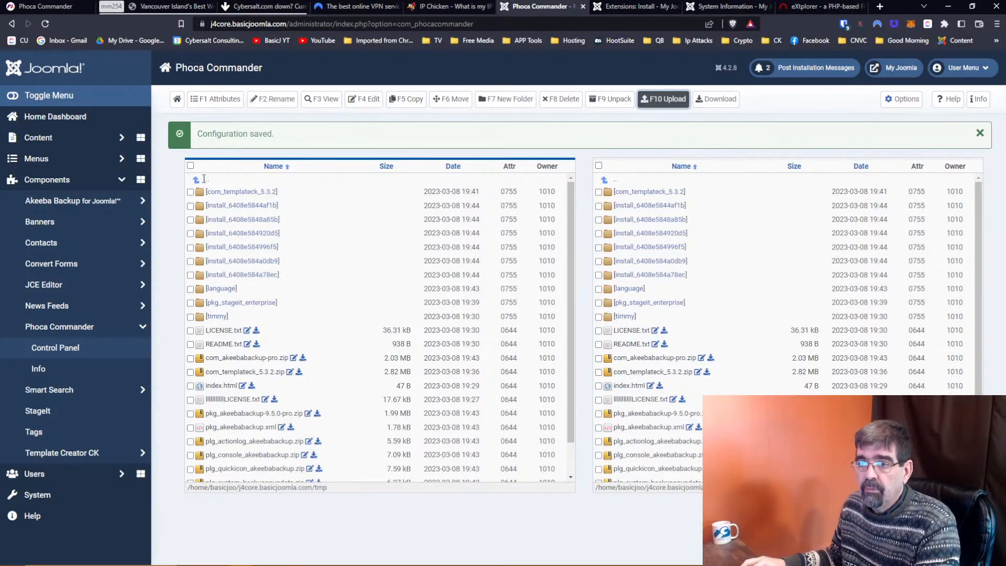
# Navigate the left pane from tmp to the site root, then into templates/cassiopeia/html.
pyautogui.click(207, 182)
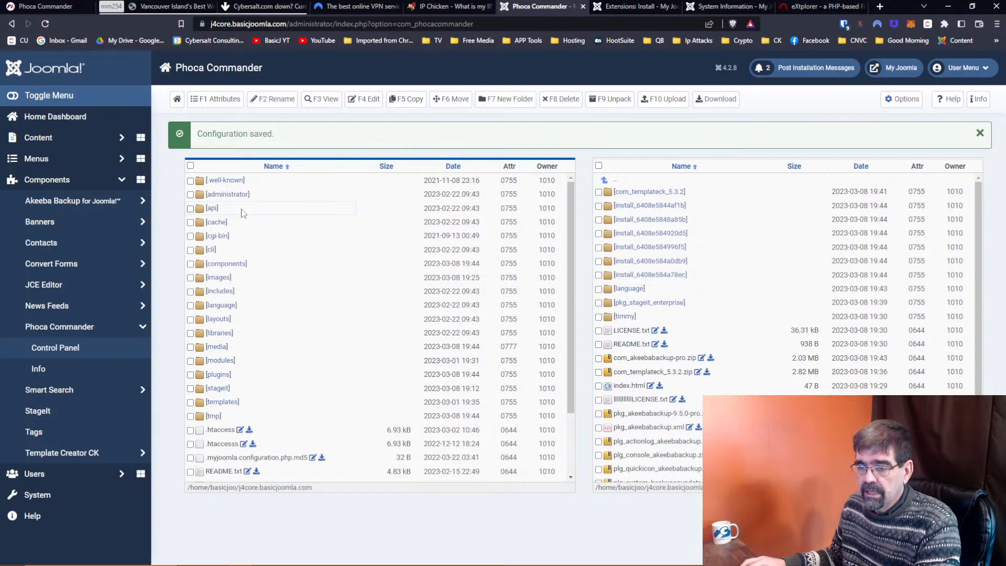
pyautogui.click(177, 101)
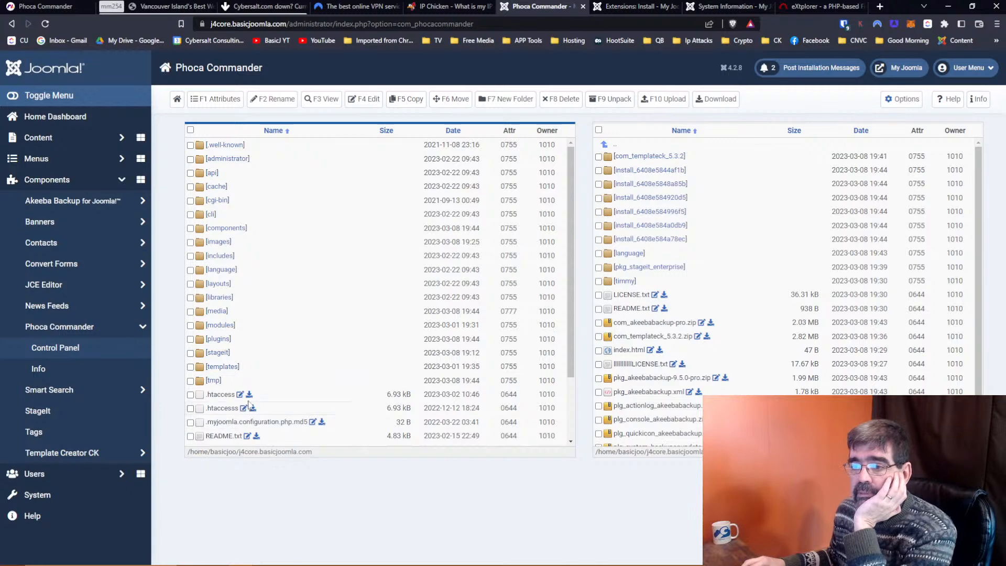
pyautogui.click(223, 367)
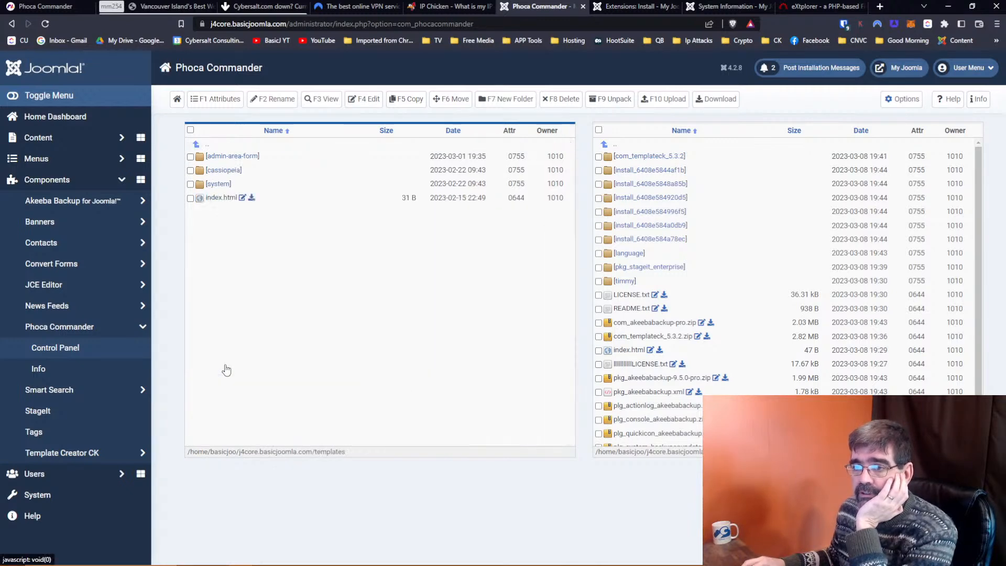
pyautogui.click(224, 171)
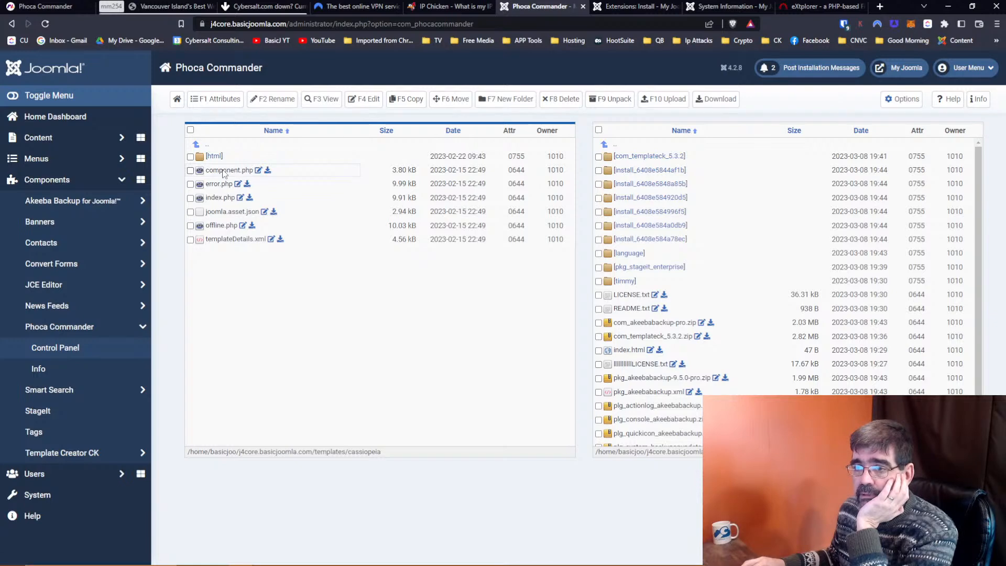
pyautogui.click(221, 159)
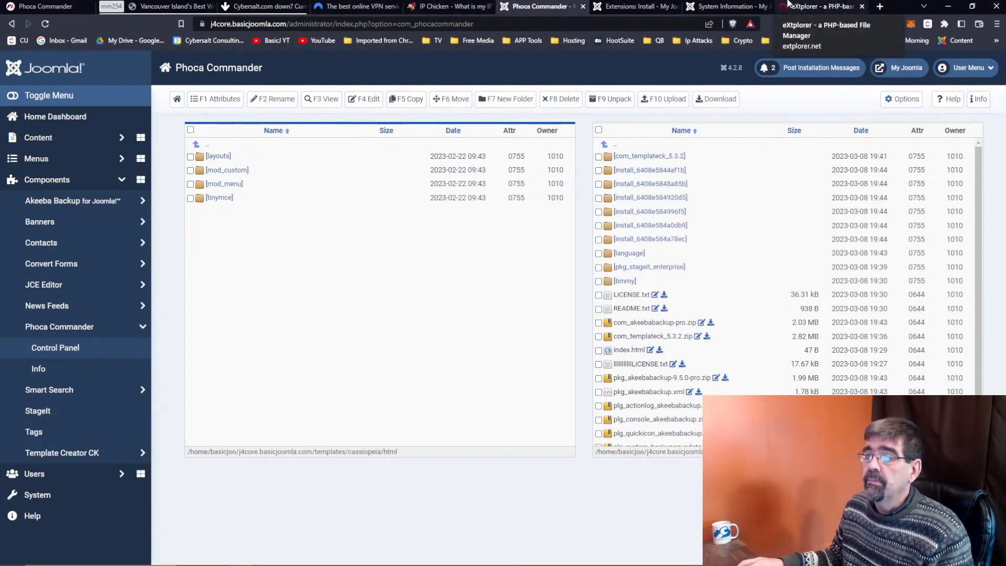
pyautogui.hotkey('alt', 'Tab')
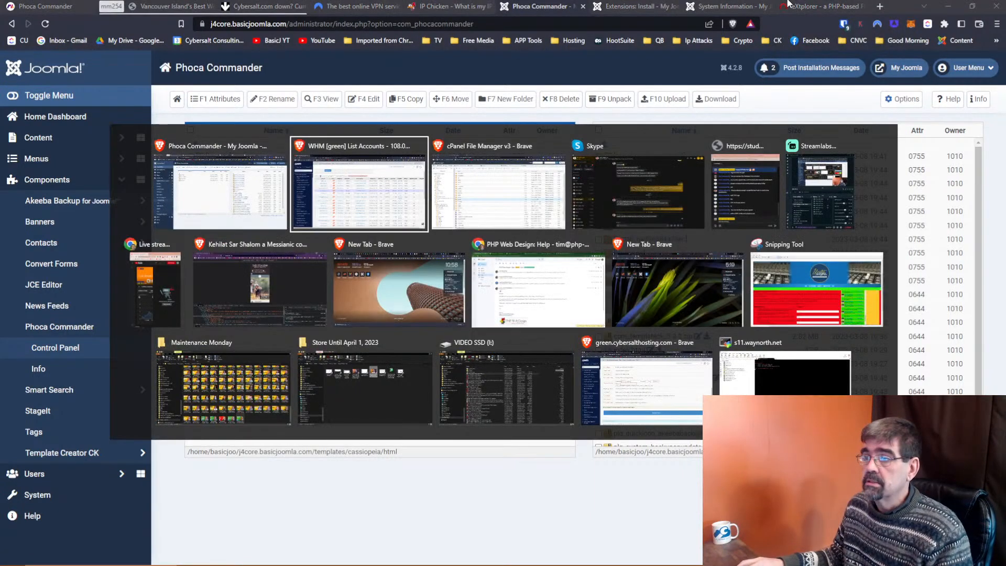
# Reload File Manager and view php.ini in public_html, noting upload_max_filesize 16M.
pyautogui.hotkey('alt', 'Tab')
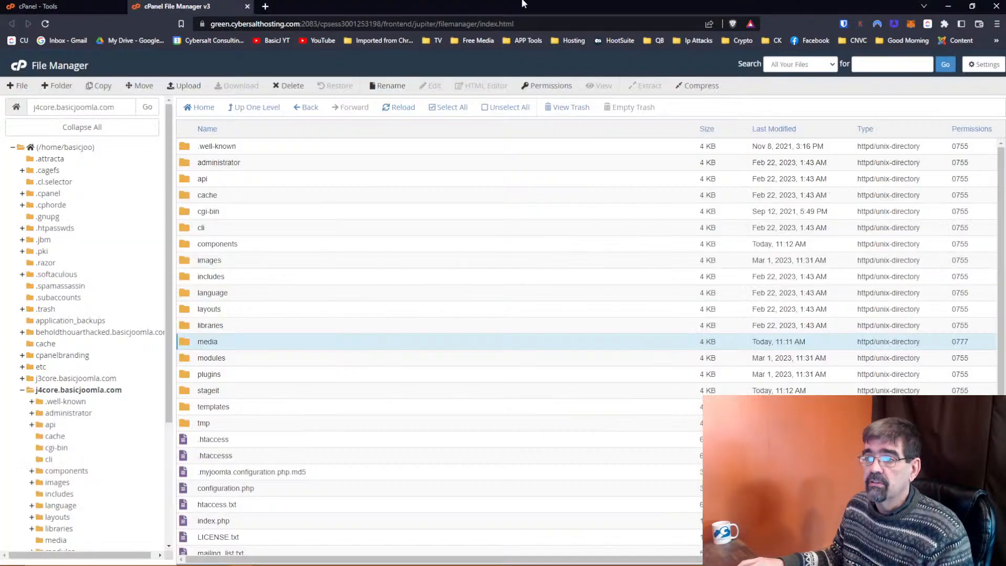
pyautogui.press('F5')
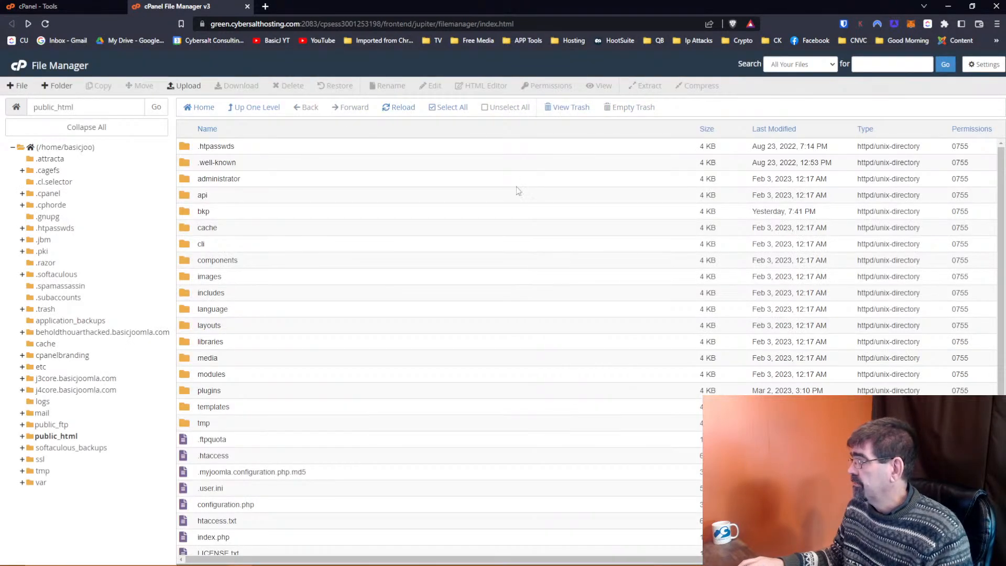
pyautogui.scroll(-2, 338, 235)
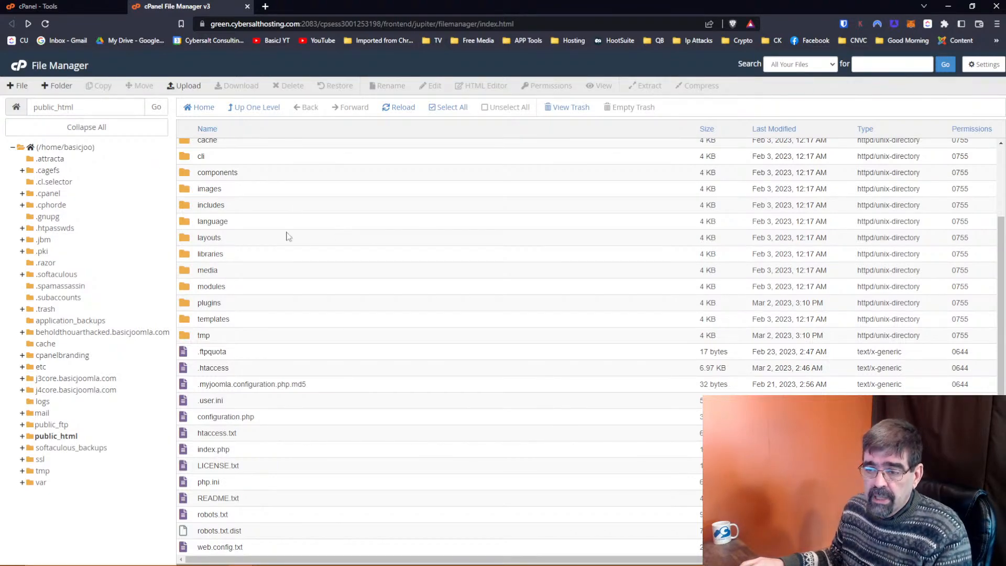
pyautogui.click(195, 485)
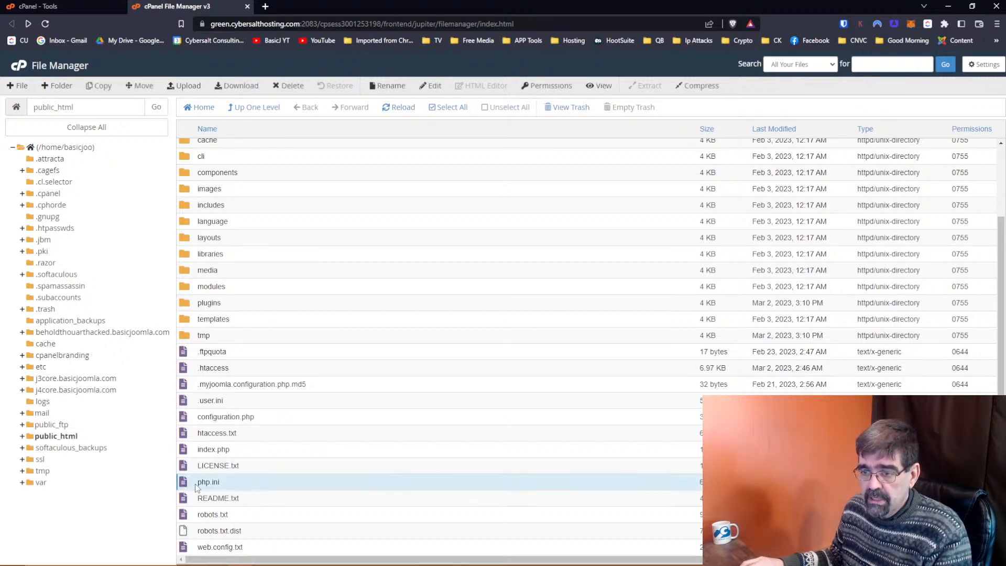
pyautogui.rightClick(195, 483)
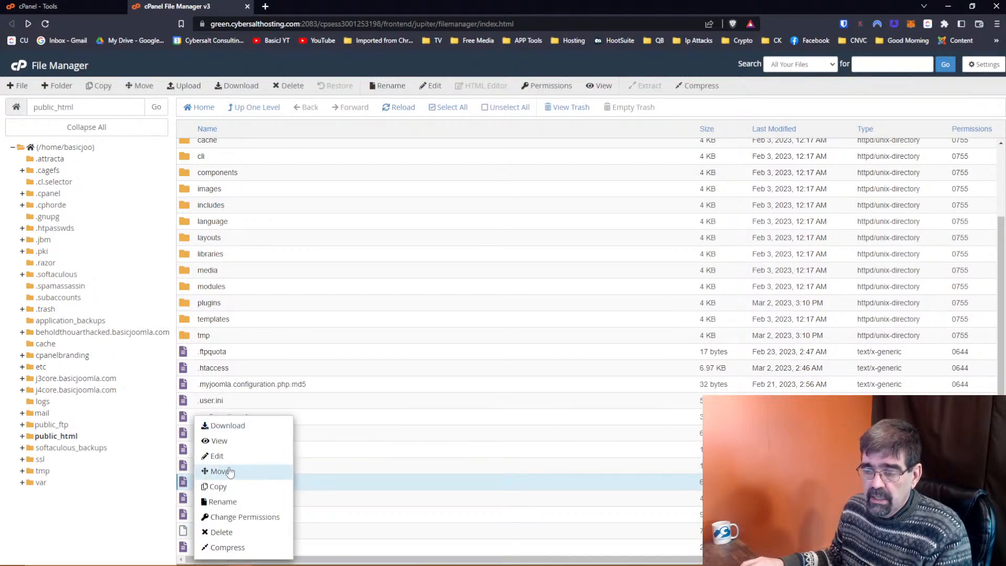
pyautogui.click(231, 441)
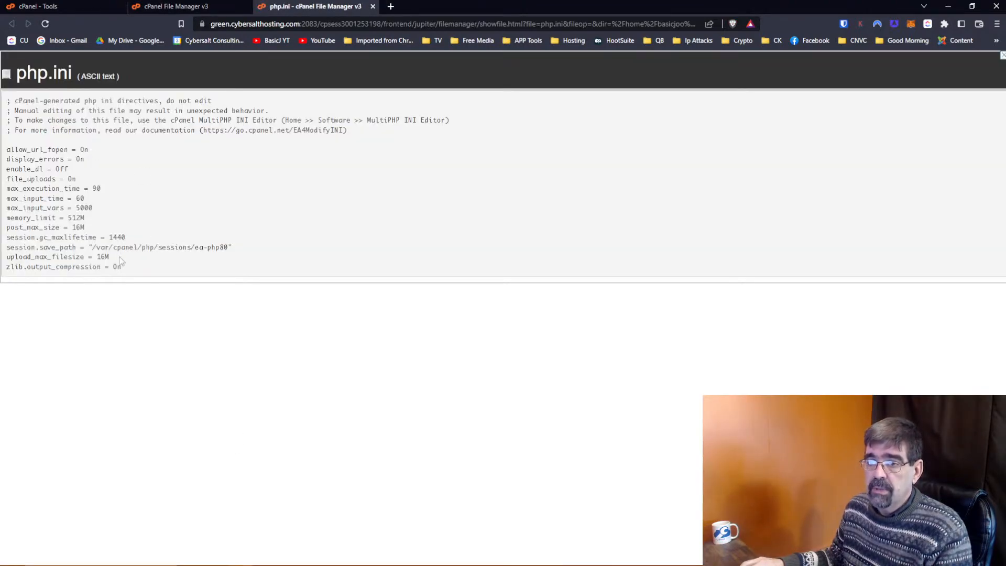
pyautogui.click(372, 6)
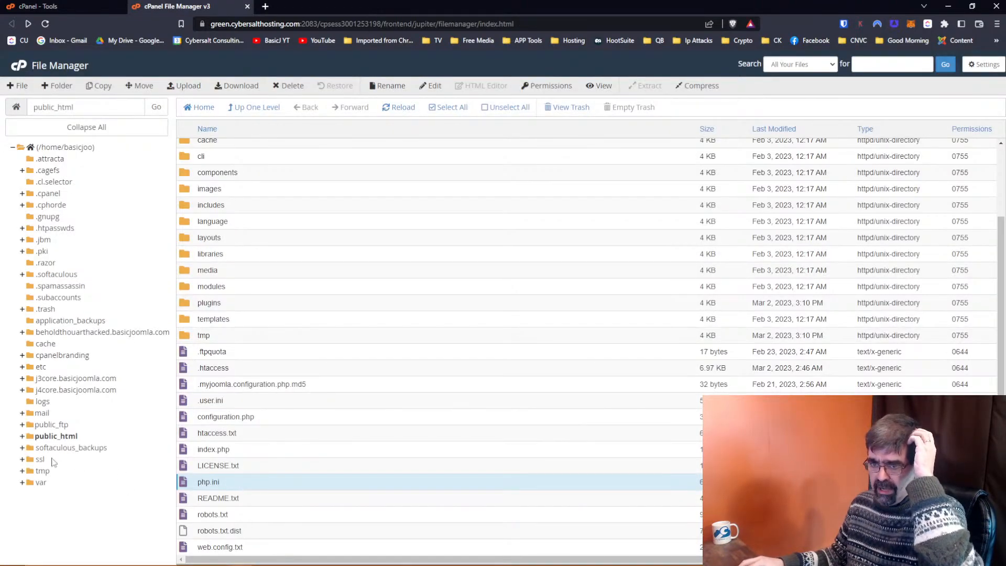
# Open the j4core.basicjoomla.com folder, then return to the cPanel Tools page.
pyautogui.click(59, 391)
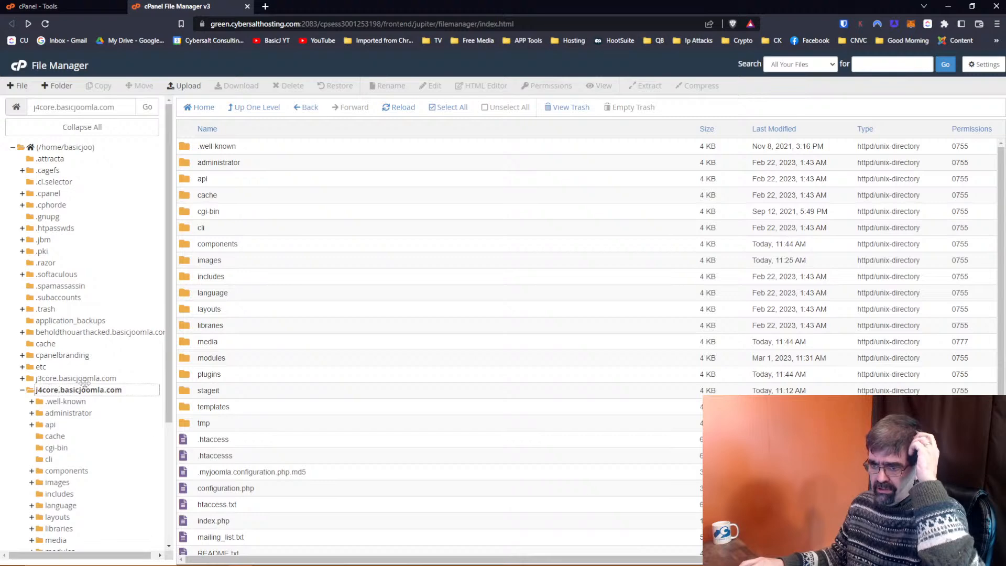
pyautogui.scroll(-1, 294, 386)
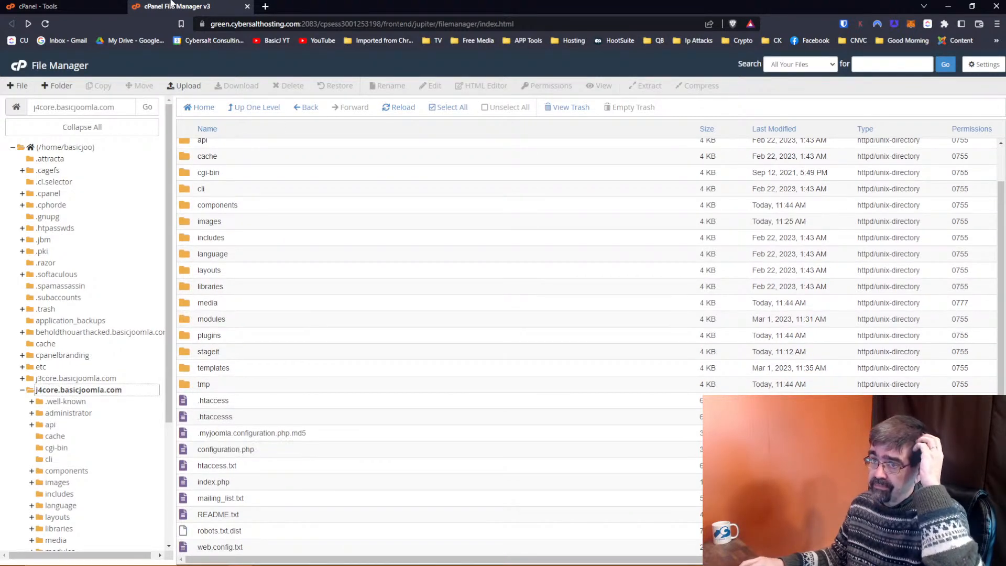
pyautogui.click(38, 6)
# Search Tools for 'php', open MultiPHP Manager and apply PHP 8.1 (ea-php81) to j4core.basicjoomla.com.
pyautogui.click(844, 66)
pyautogui.write('php')
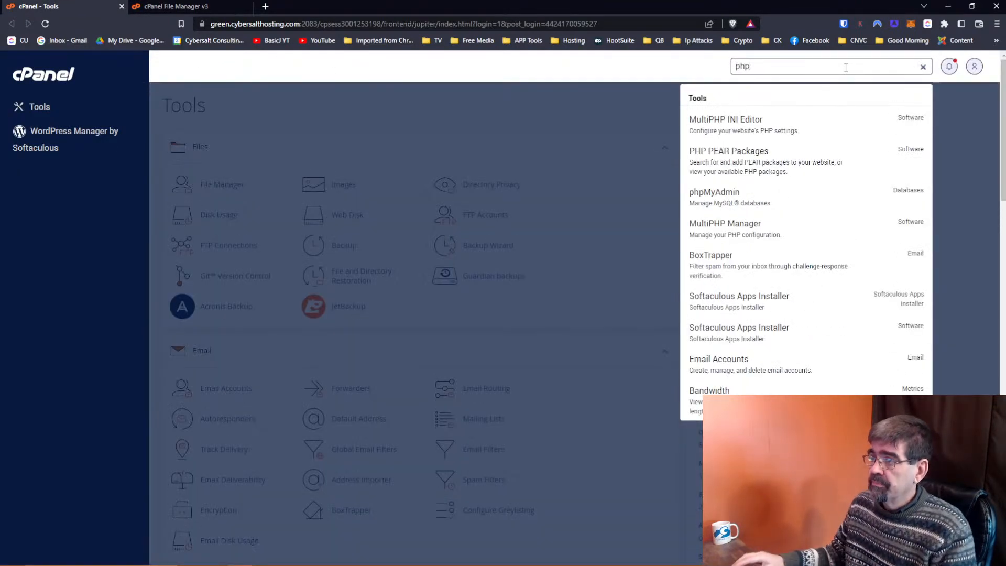
pyautogui.click(795, 233)
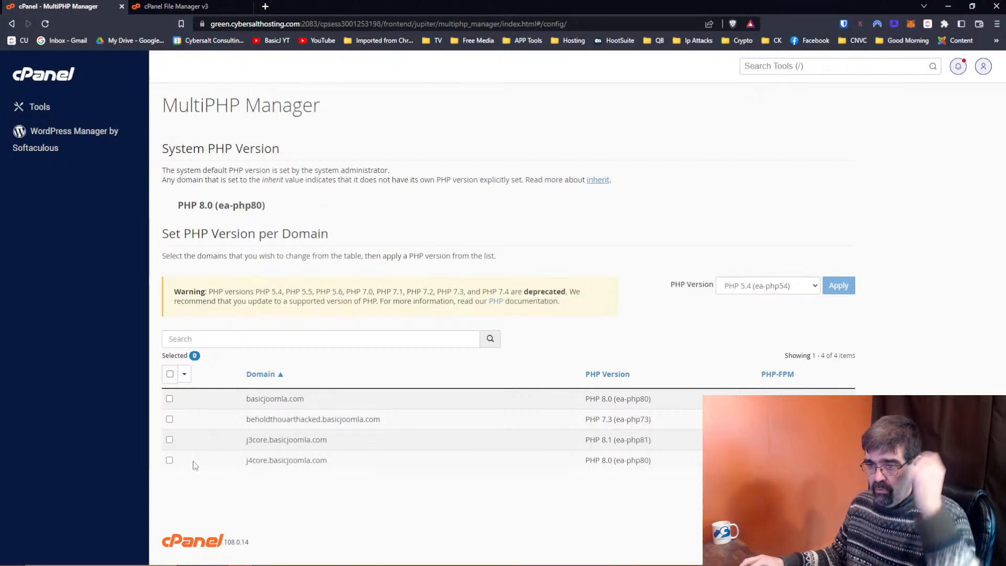
pyautogui.click(169, 460)
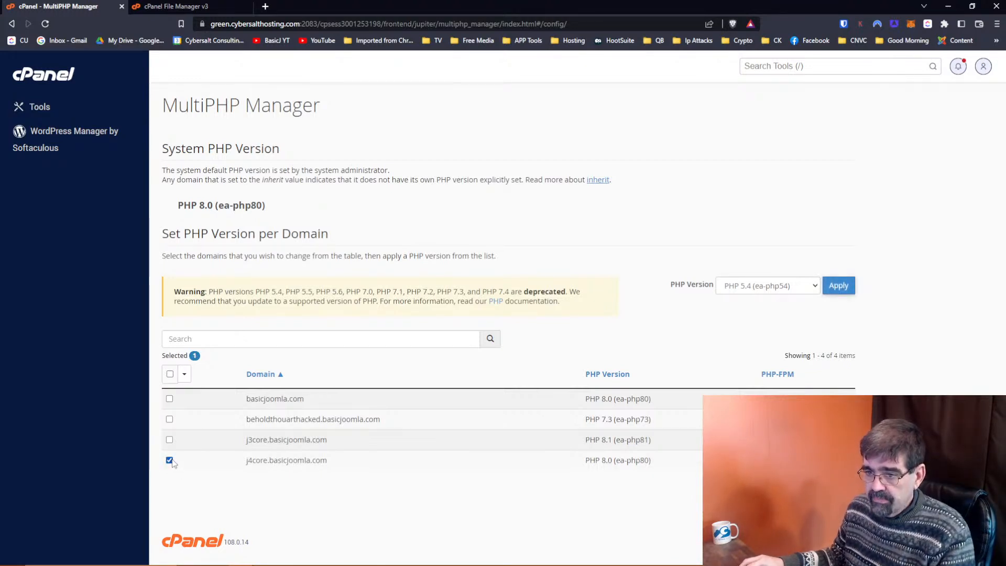
pyautogui.click(777, 291)
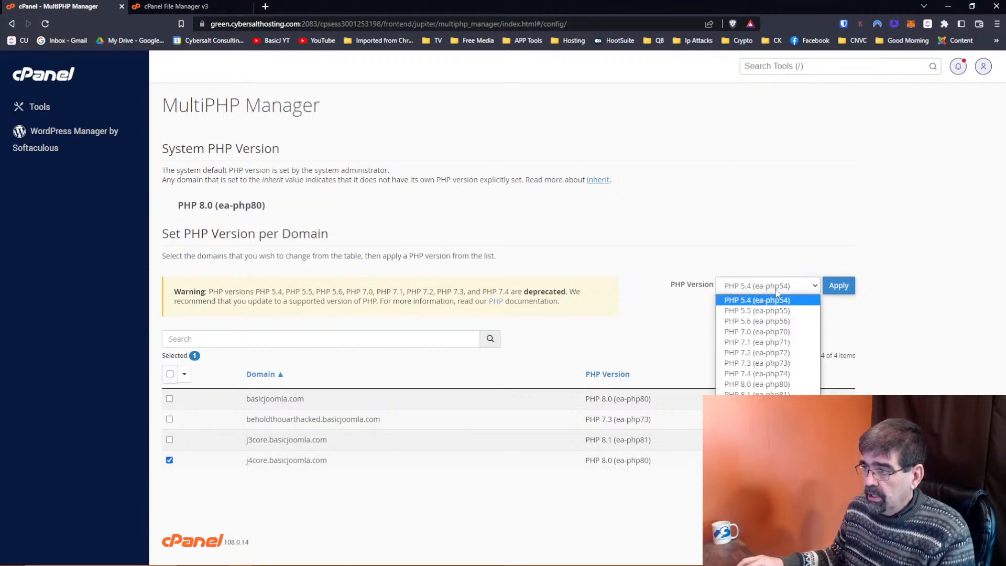
pyautogui.click(778, 390)
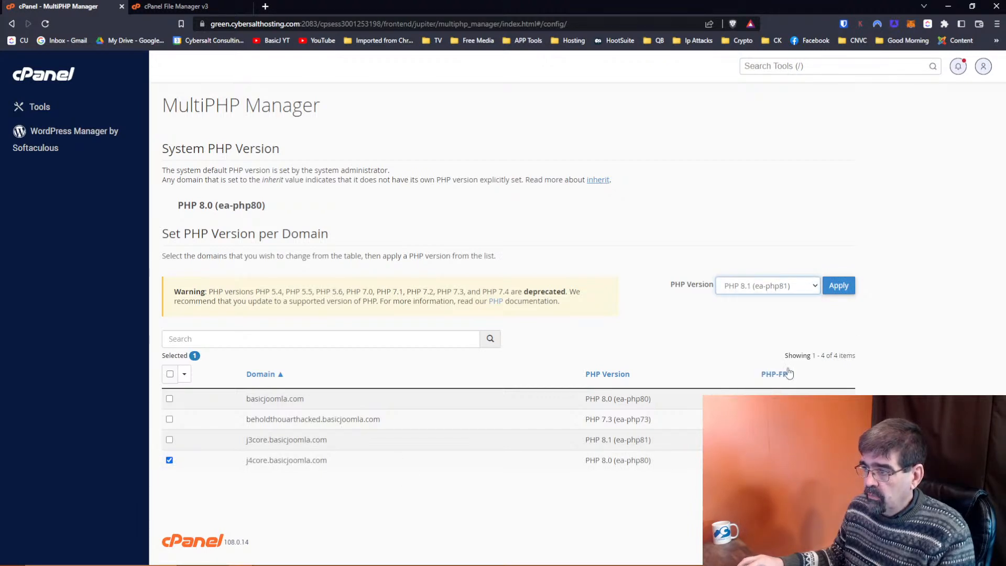
pyautogui.click(839, 285)
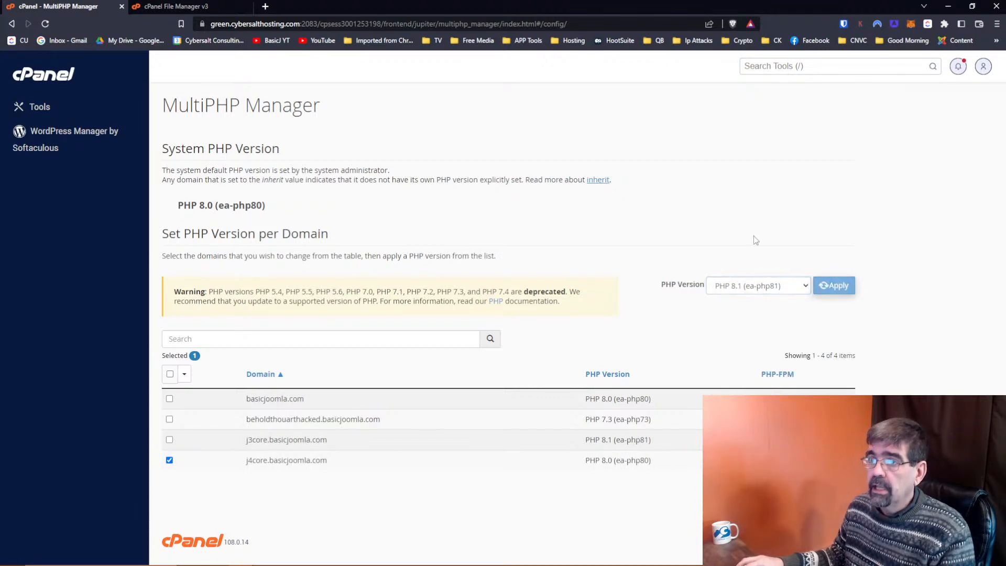
pyautogui.click(154, 7)
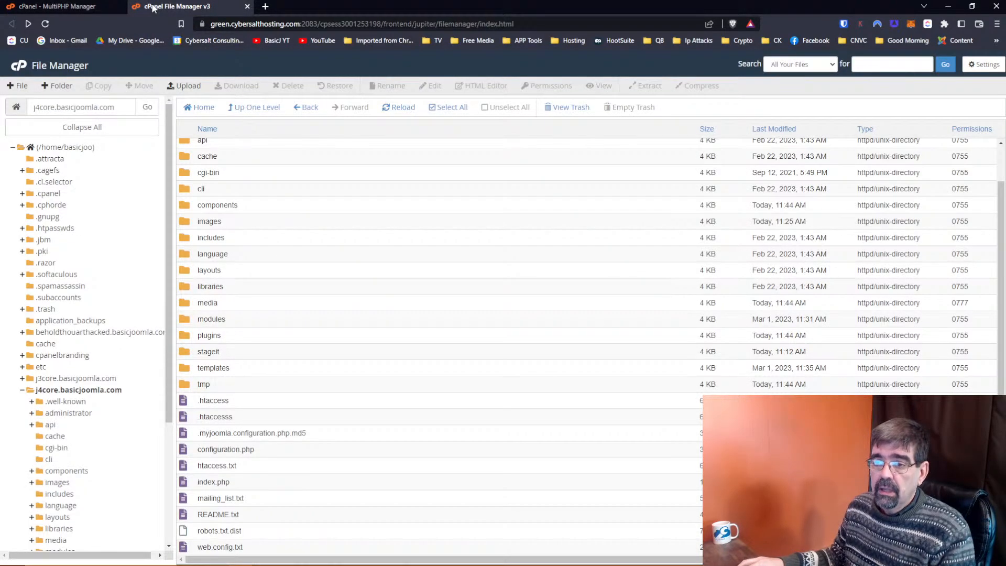
pyautogui.click(401, 107)
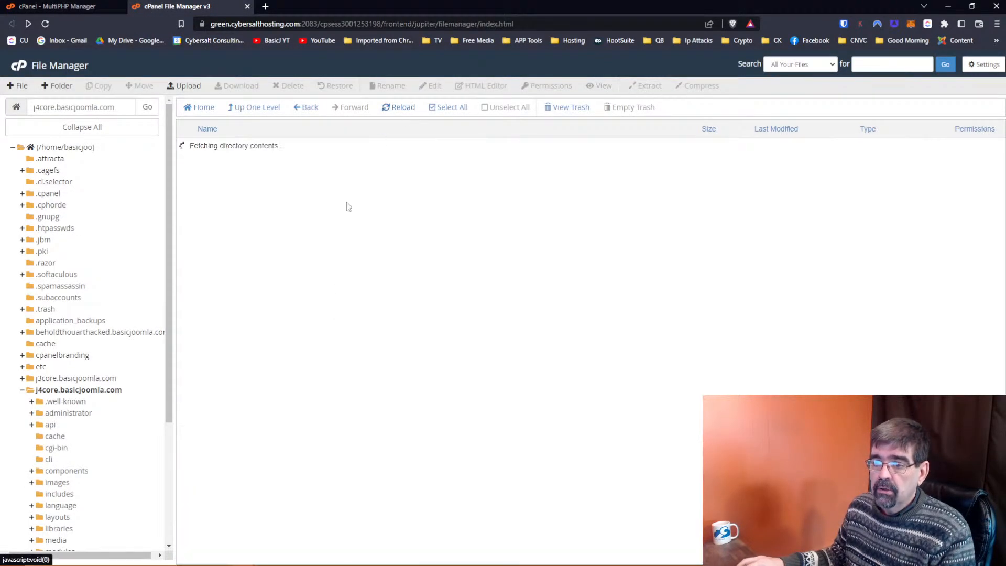
pyautogui.scroll(-1, 338, 319)
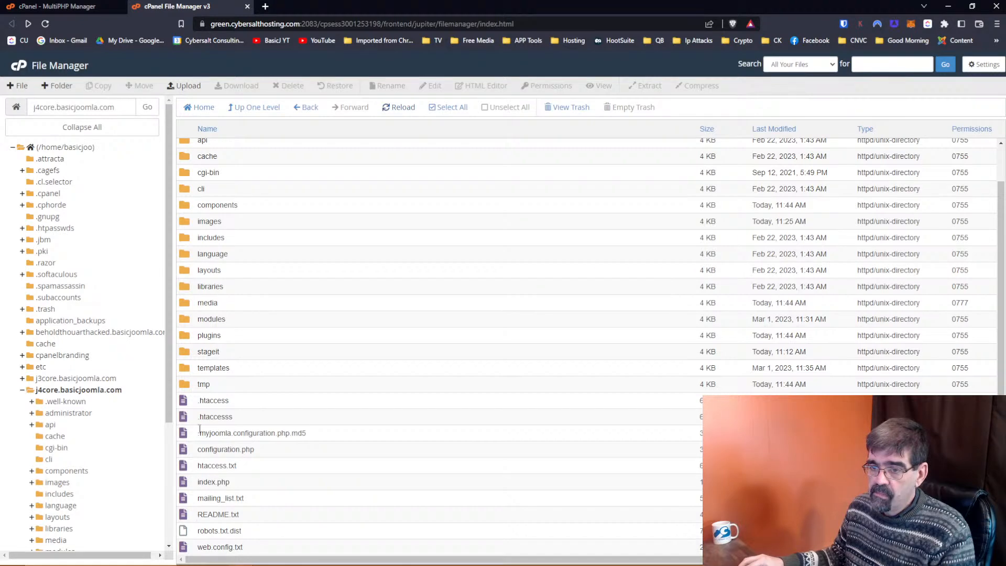
pyautogui.rightClick(191, 402)
pyautogui.click(216, 428)
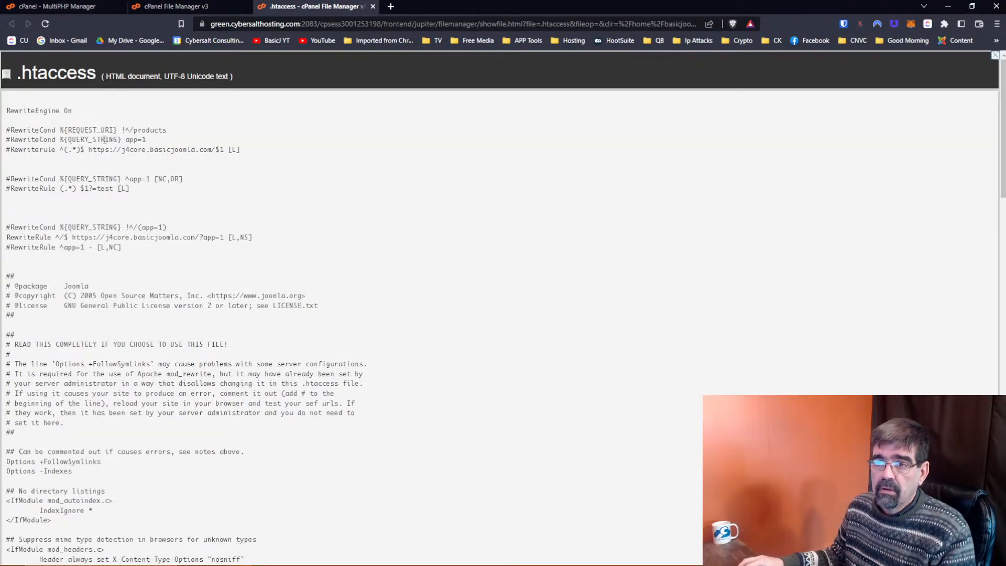
pyautogui.scroll(-6, 105, 154)
pyautogui.scroll(-20, 102, 155)
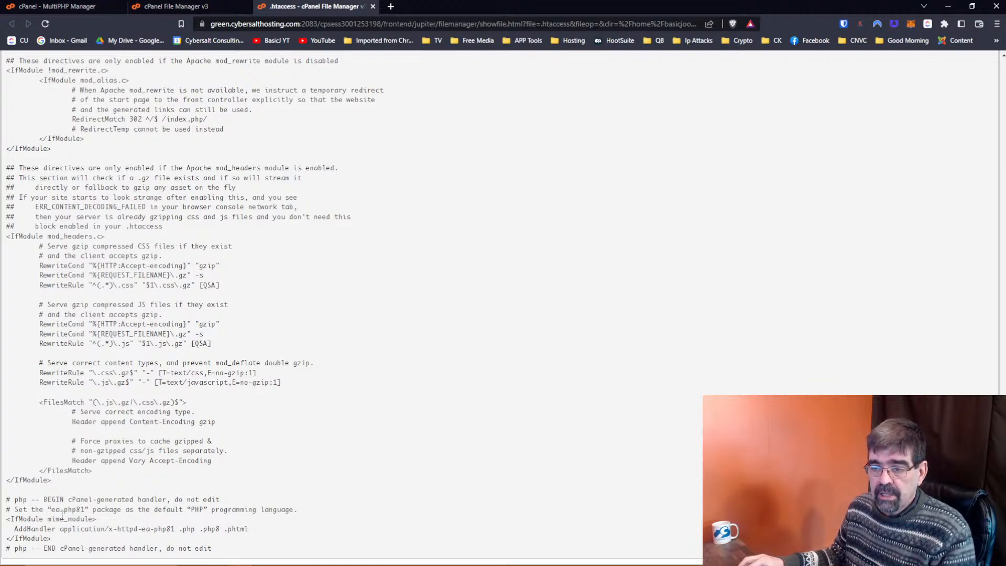
pyautogui.click(373, 6)
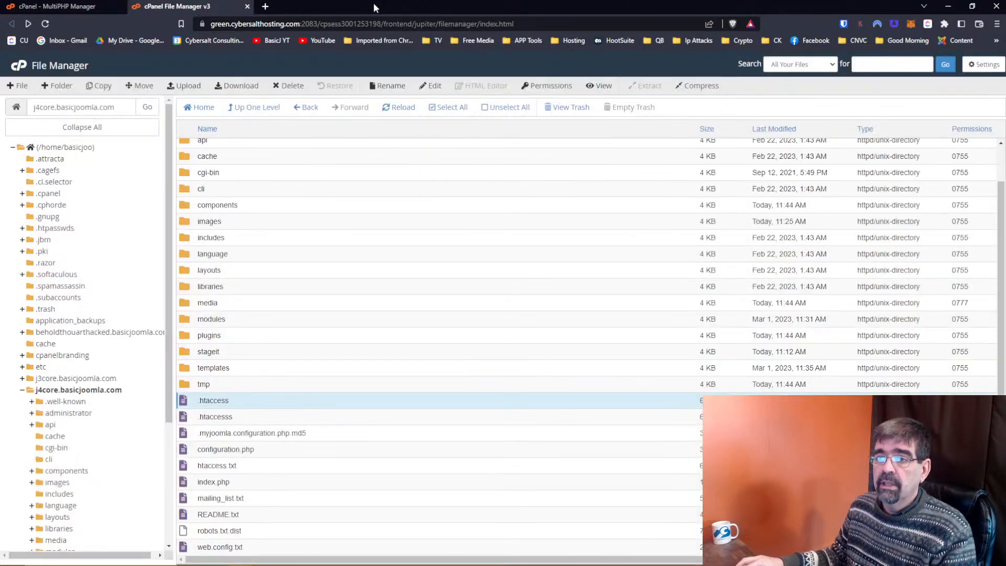
# Apply PHP 8.0 (ea-php80) to j4core.basicjoomla.com in MultiPHP Manager.
pyautogui.click(64, 6)
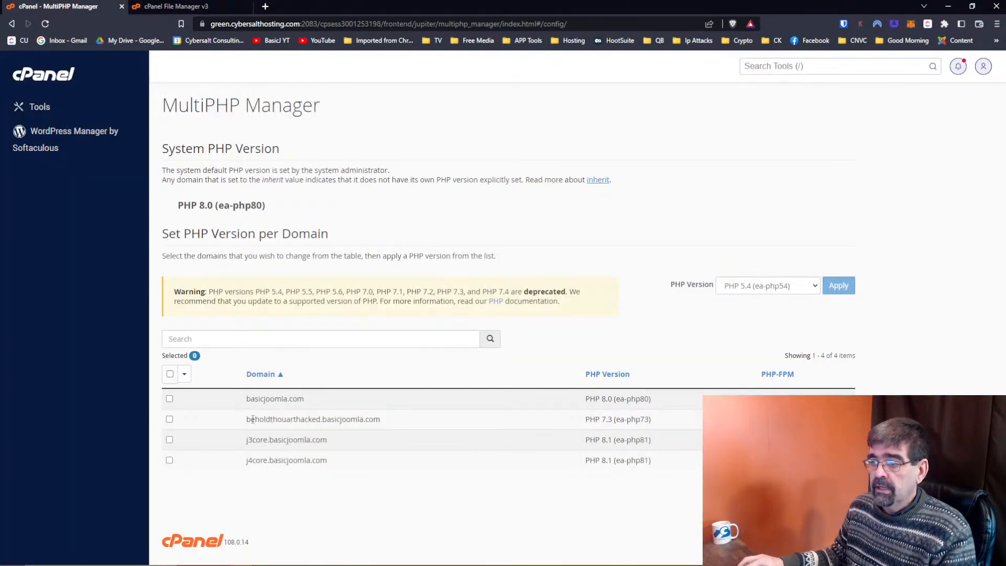
pyautogui.click(170, 460)
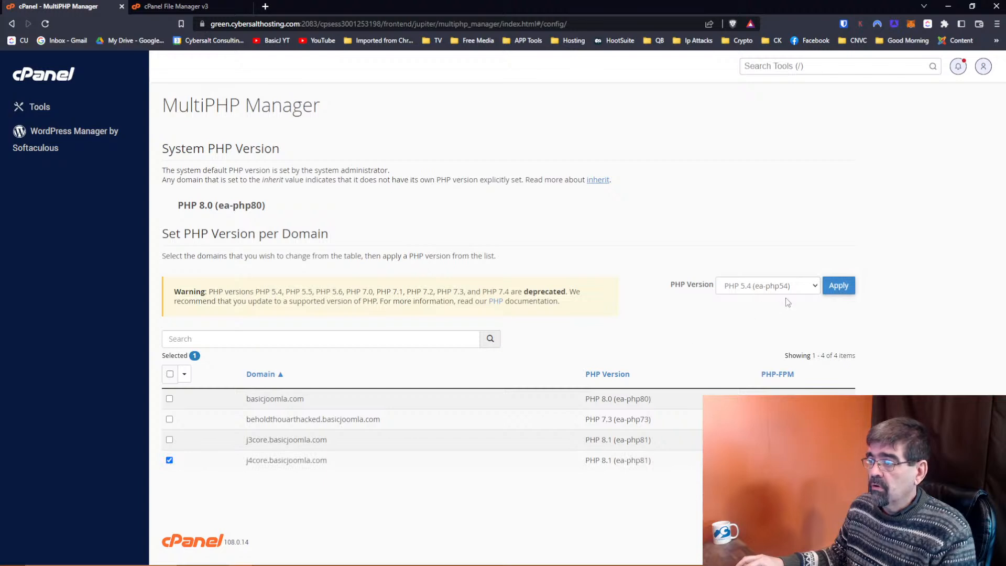
pyautogui.click(786, 289)
pyautogui.click(776, 384)
pyautogui.click(841, 286)
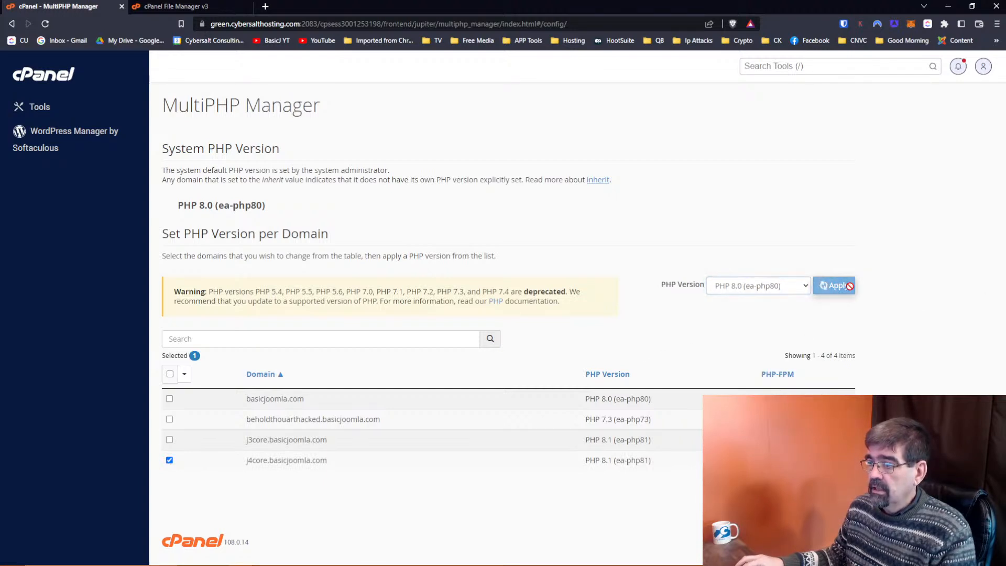
pyautogui.click(145, 10)
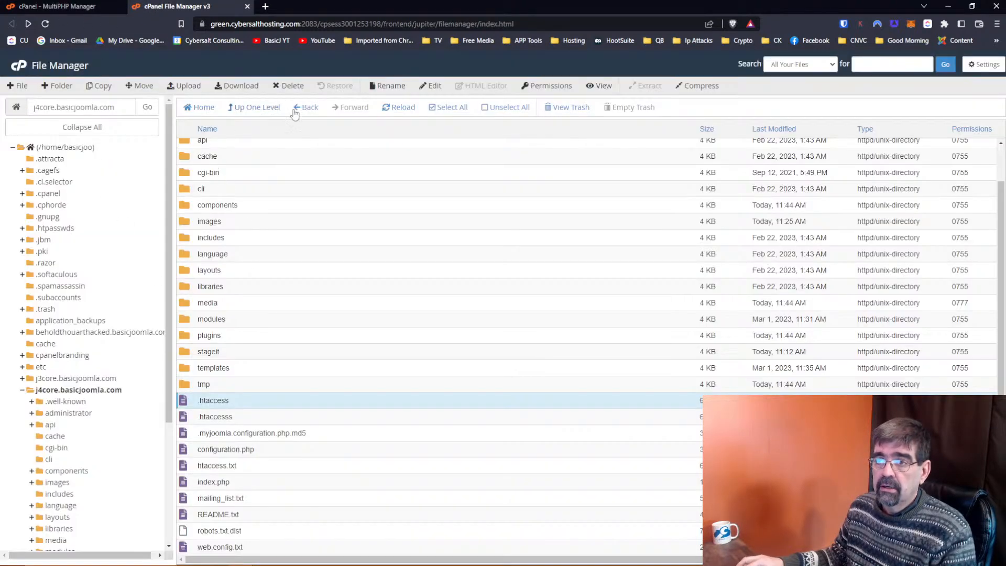
# Open .htaccess to check the ea-php80 AddHandler lines, then close it without saving.
pyautogui.click(396, 115)
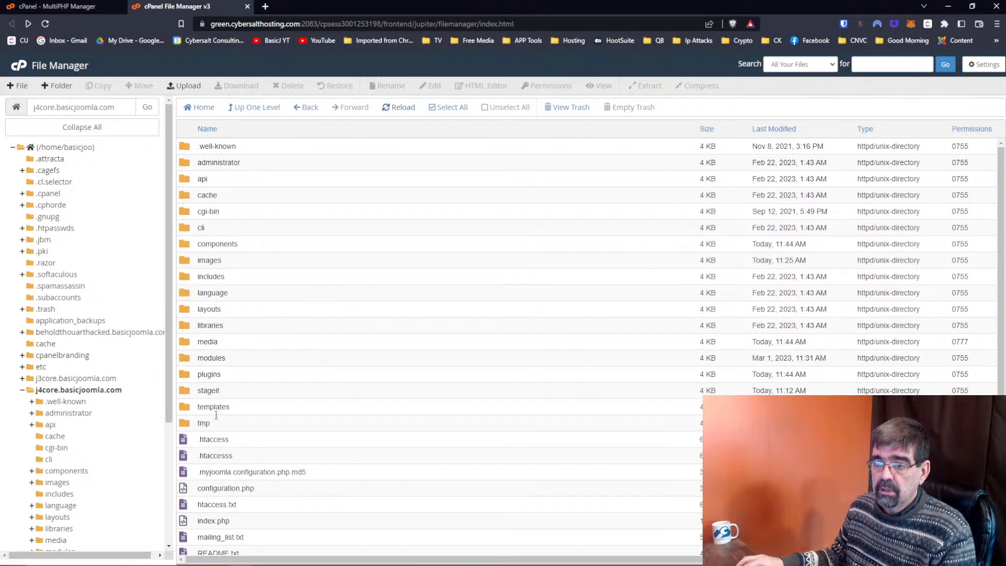
pyautogui.rightClick(193, 441)
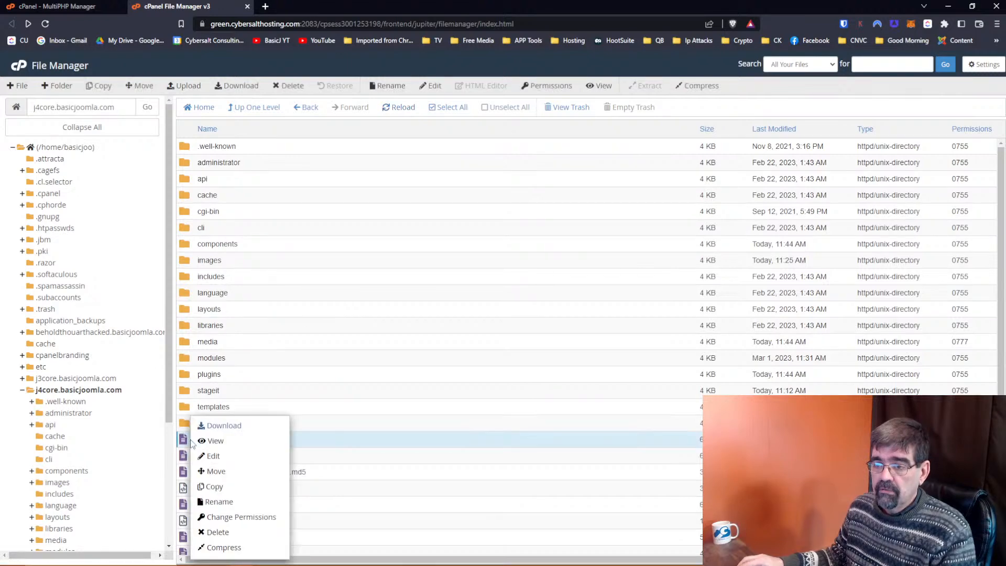
pyautogui.click(225, 455)
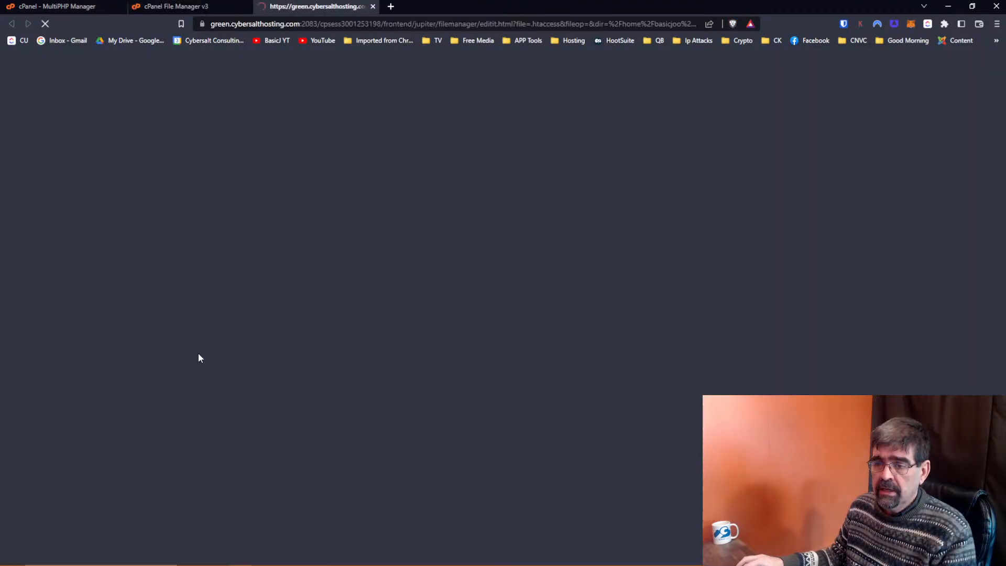
pyautogui.scroll(-15, 198, 357)
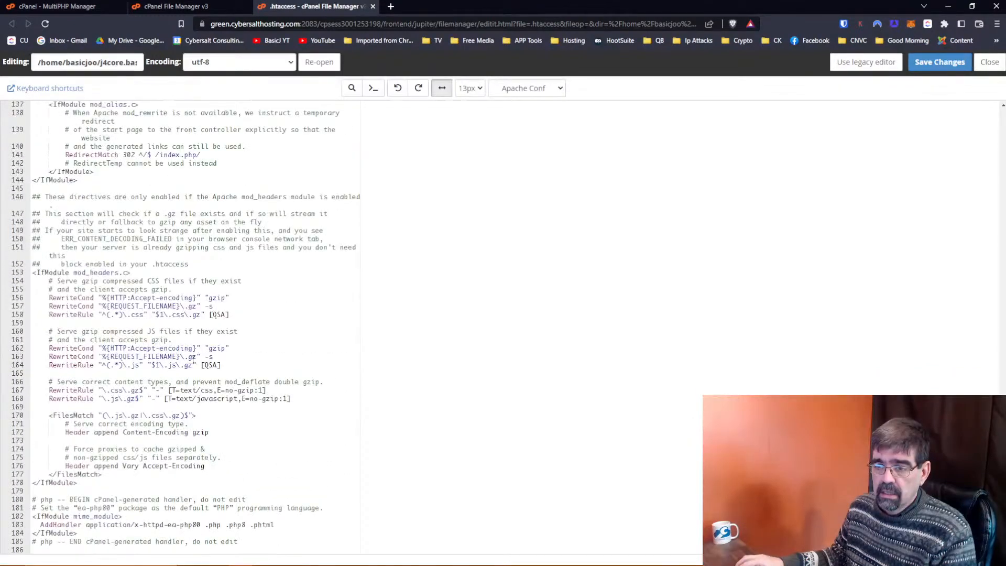
pyautogui.moveTo(33, 519); pyautogui.dragTo(161, 531)
pyautogui.click(206, 530)
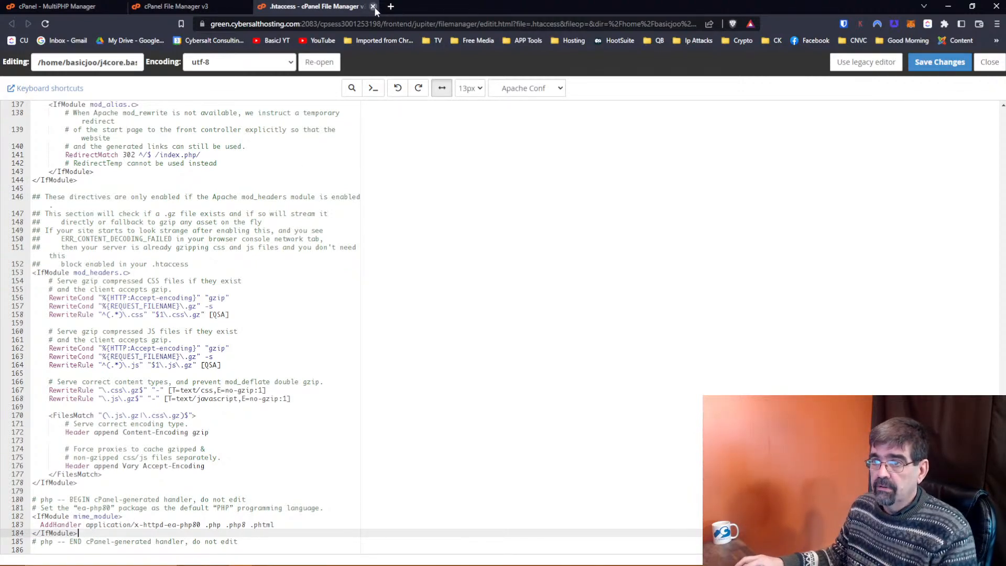
pyautogui.click(373, 6)
pyautogui.click(73, 6)
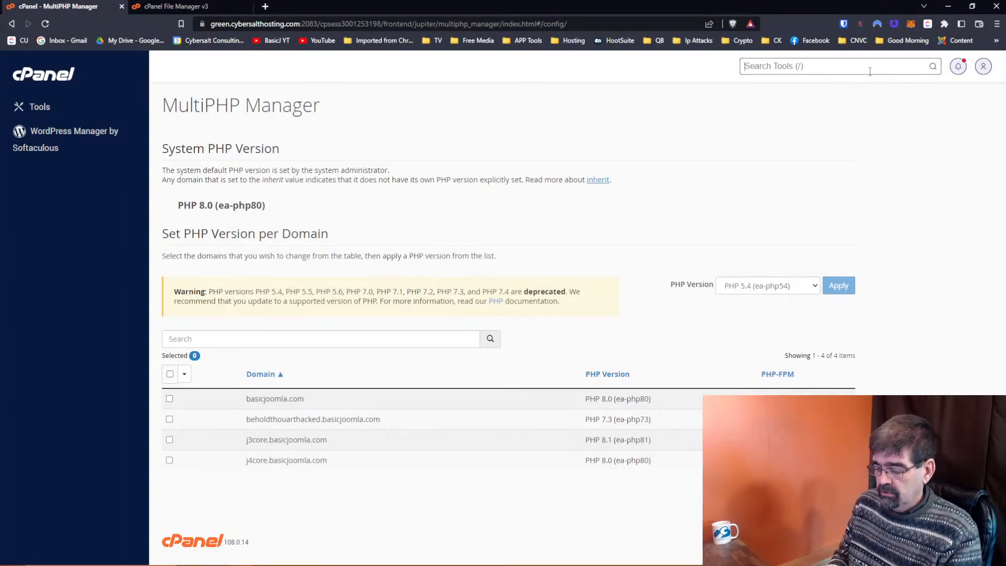
# Open the MultiPHP INI Editor for the j4core.basicjoomla.com location.
pyautogui.write('php')
pyautogui.press('Down')
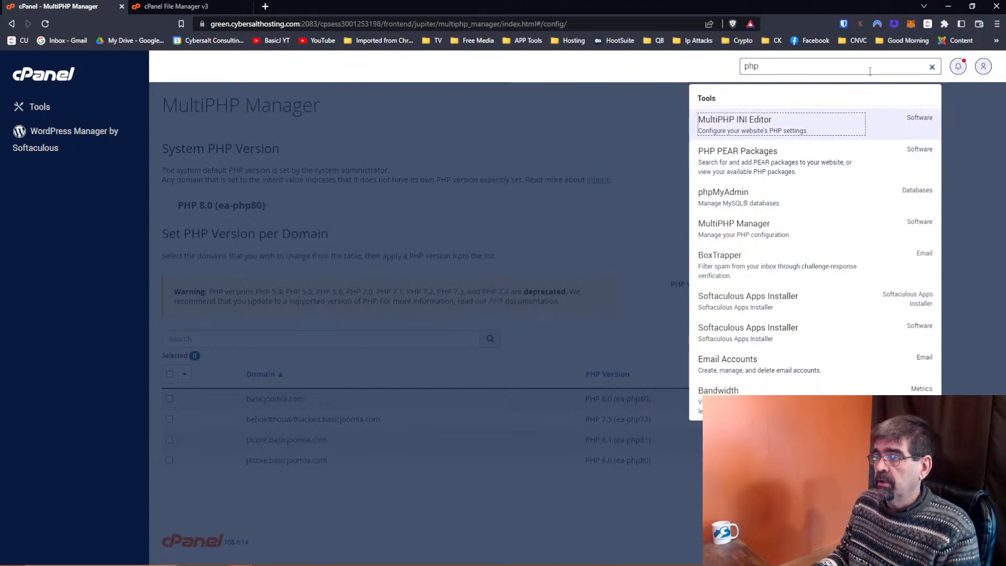
pyautogui.press('Return')
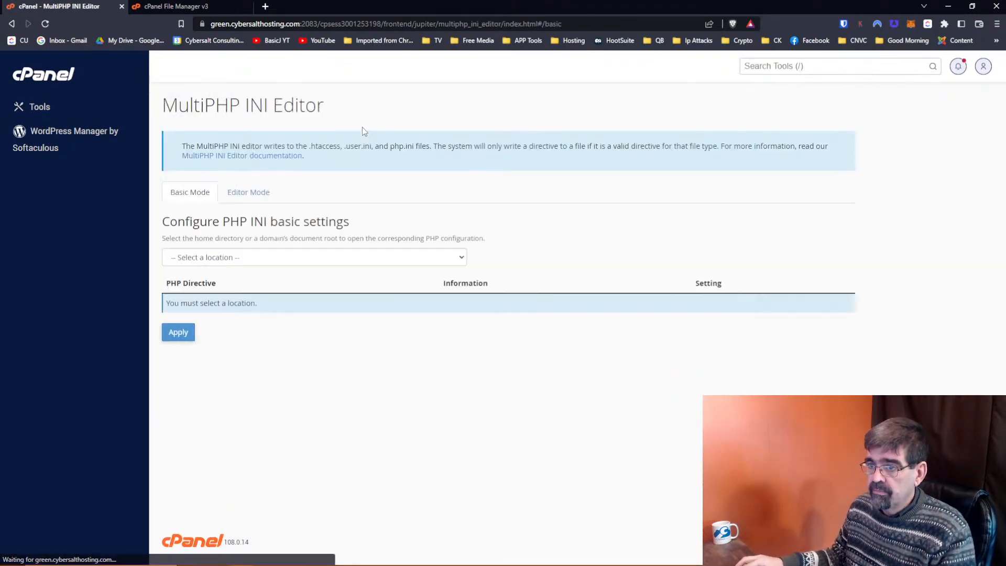
pyautogui.click(236, 257)
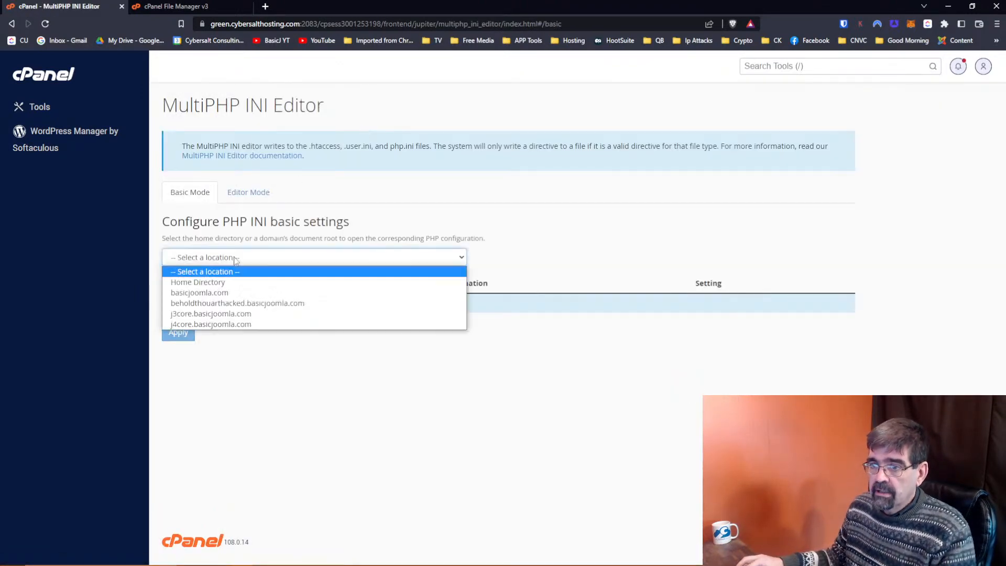
pyautogui.click(211, 324)
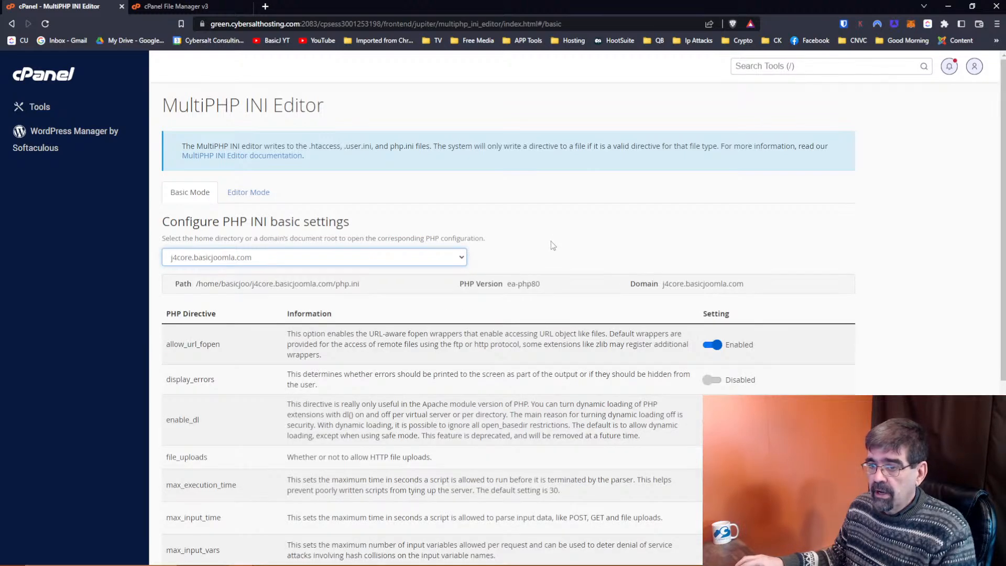
# Turn on display_errors, set post_max_size to 36M, and apply the settings.
pyautogui.scroll(-4, 551, 242)
pyautogui.click(723, 173)
pyautogui.scroll(-1, 452, 220)
pyautogui.scroll(-1, 451, 220)
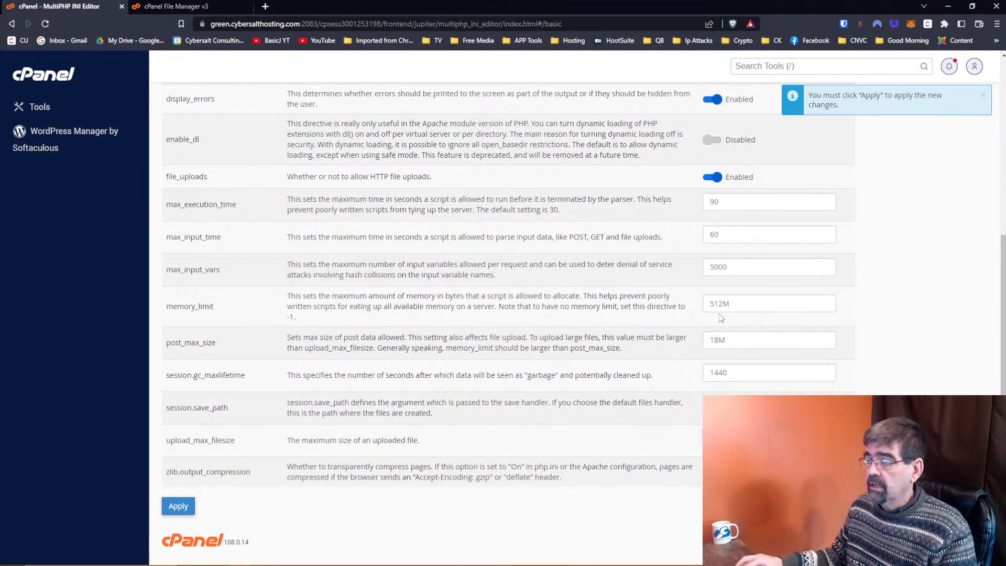
pyautogui.click(719, 340)
pyautogui.press('BackSpace')
pyautogui.press('BackSpace')
pyautogui.write('36M')
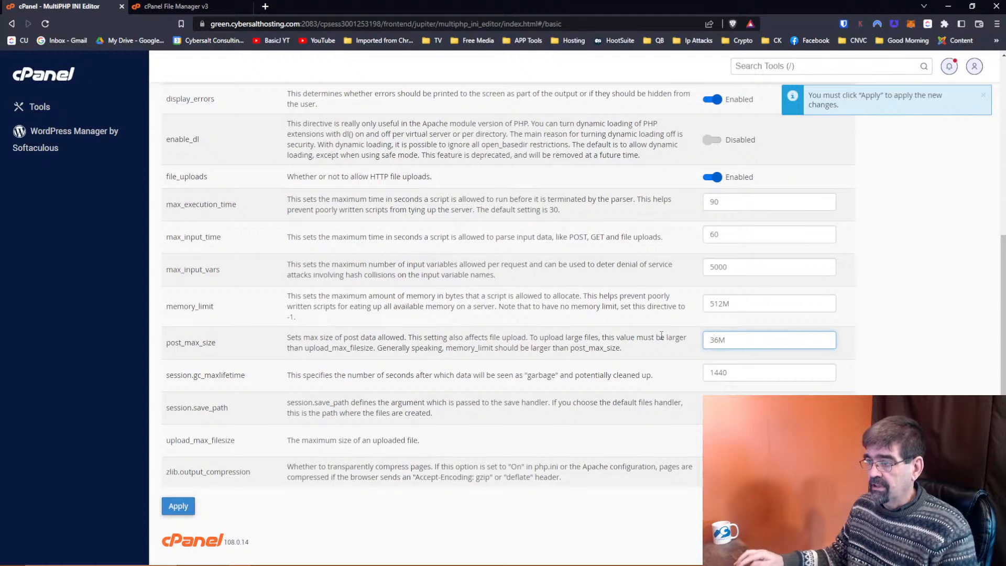
pyautogui.click(188, 503)
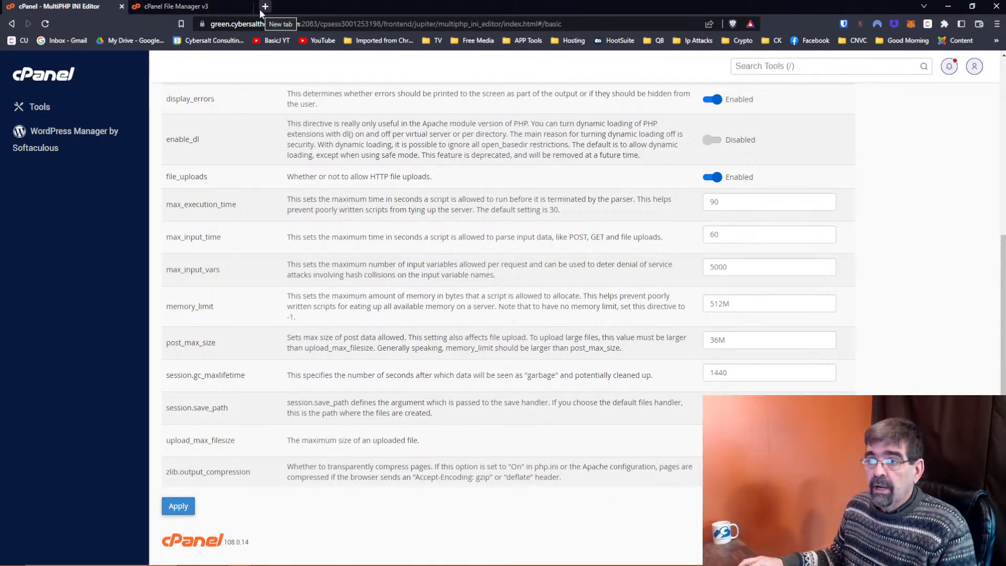
pyautogui.click(174, 8)
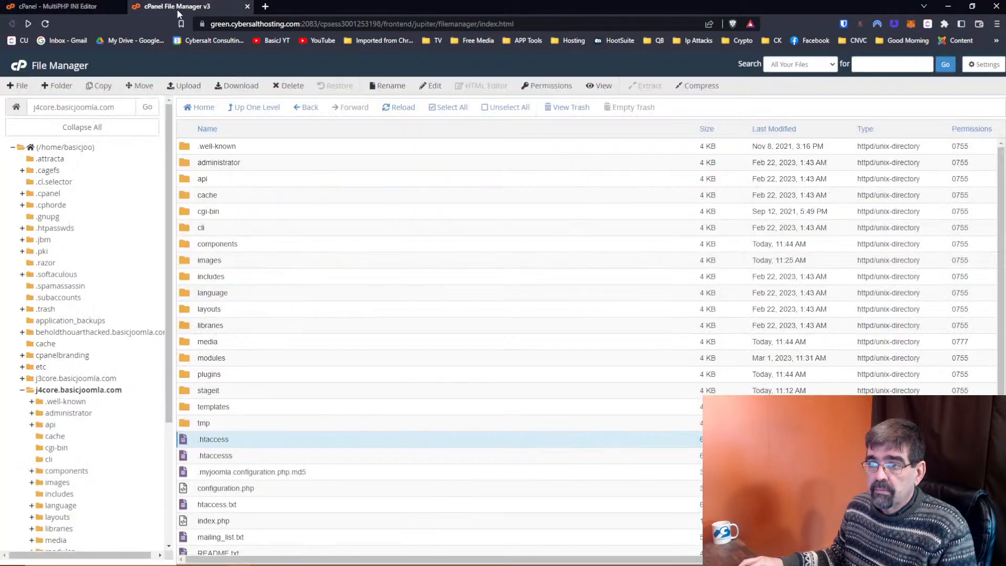
# Minimize cPanel and bring up the System Dashboard of the j4core Joomla administrator.
pyautogui.click(946, 6)
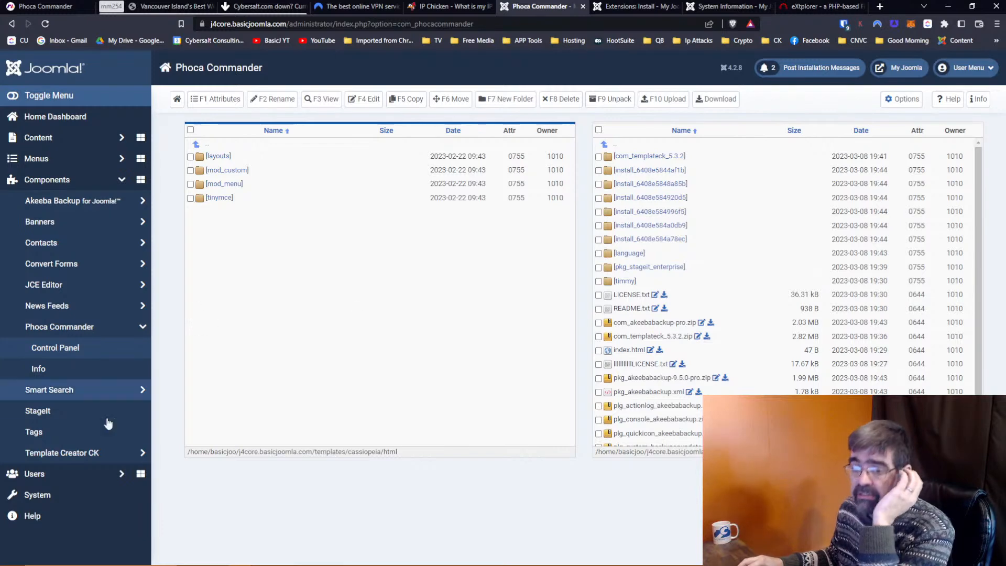
pyautogui.click(57, 502)
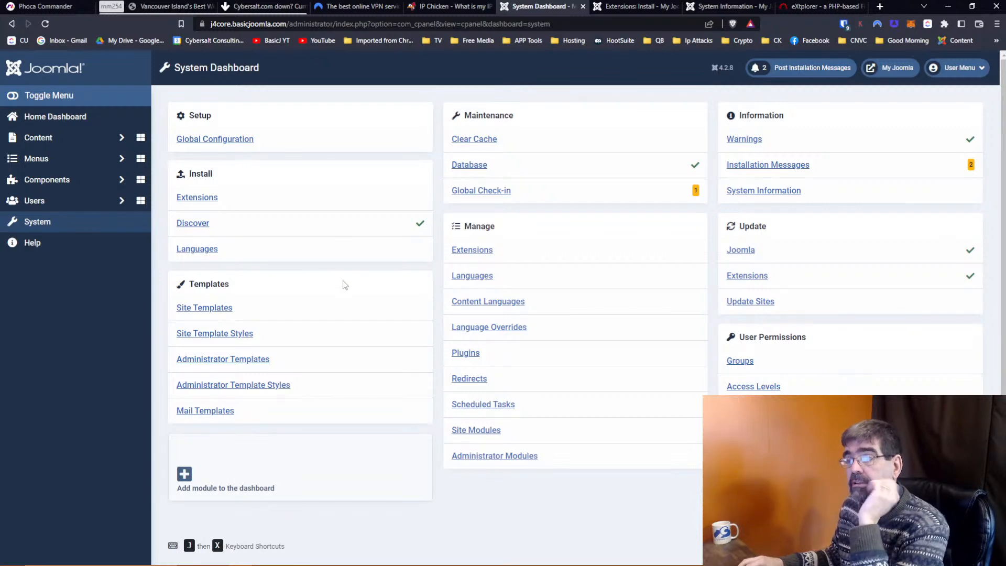
# Search the Install from Web catalogue for 'cachec'.
pyautogui.click(456, 254)
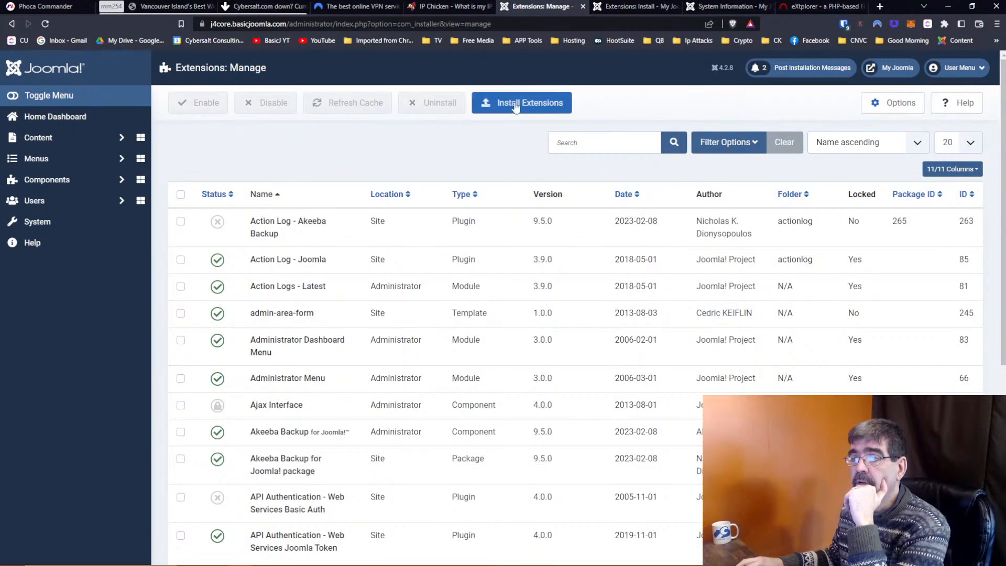
pyautogui.click(515, 107)
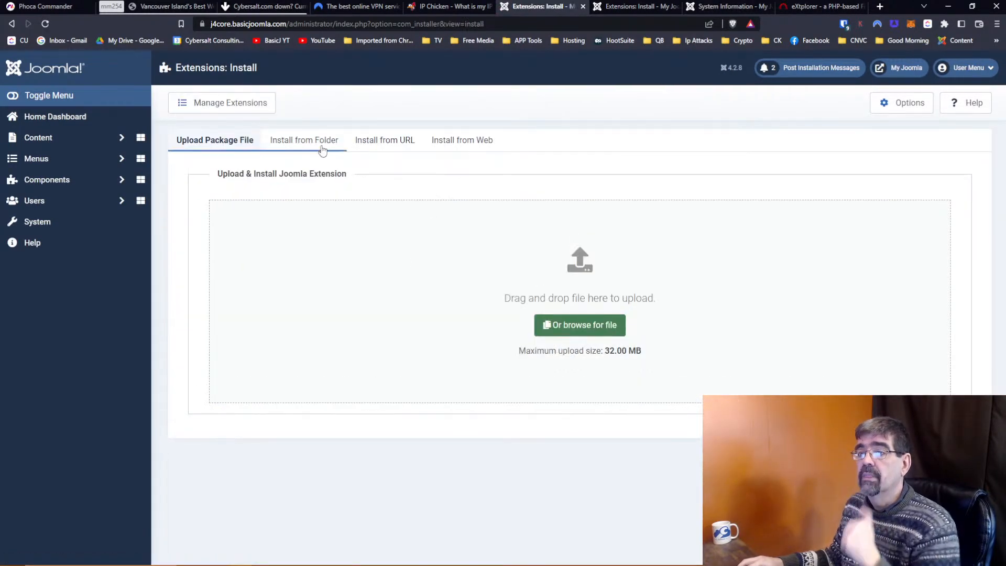
pyautogui.click(465, 141)
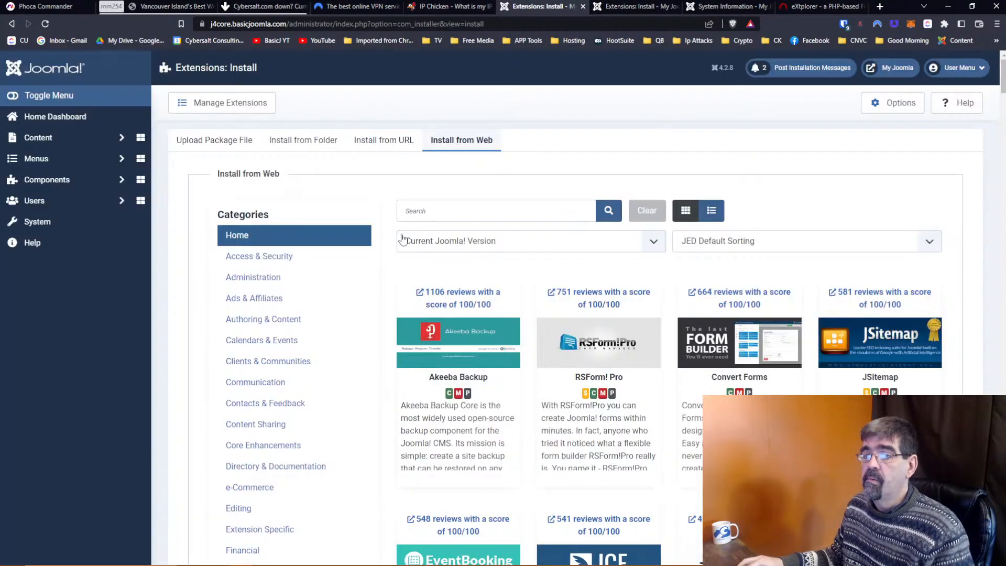
pyautogui.click(416, 213)
pyautogui.write('cacheclean')
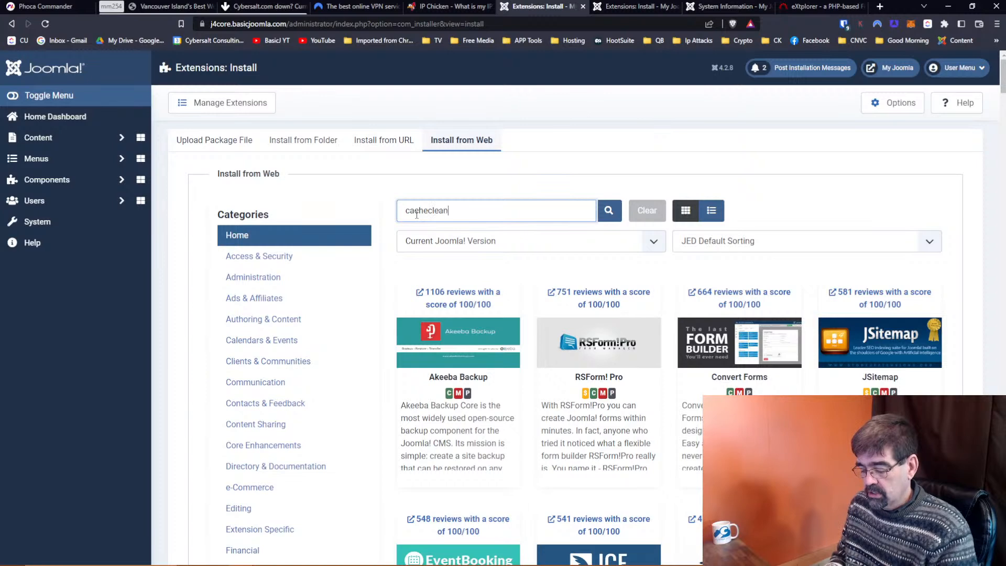
pyautogui.press('Return')
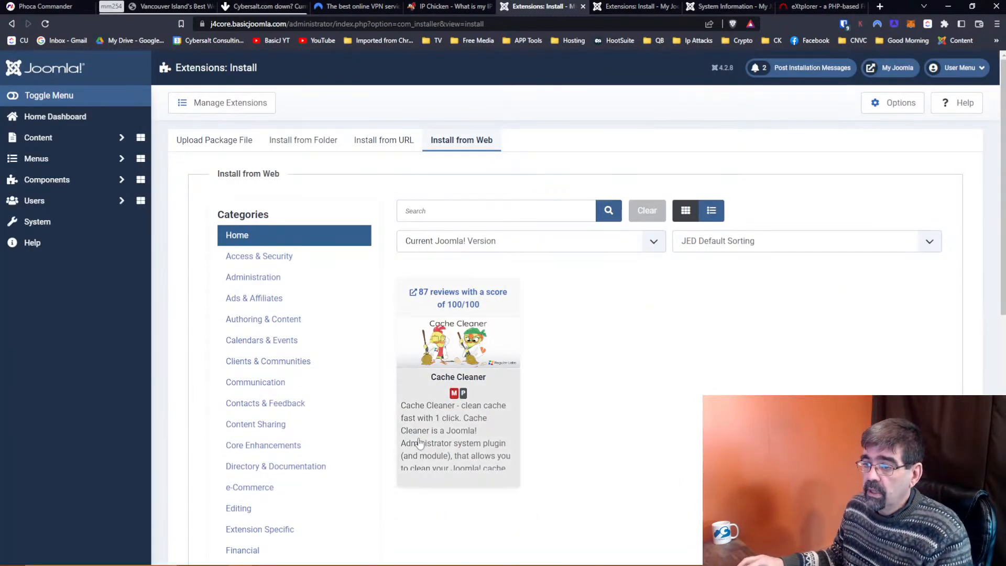
# Install Cache Cleaner v8.2.2 with Regular Labs Library, then return to the System dashboard.
pyautogui.click(420, 439)
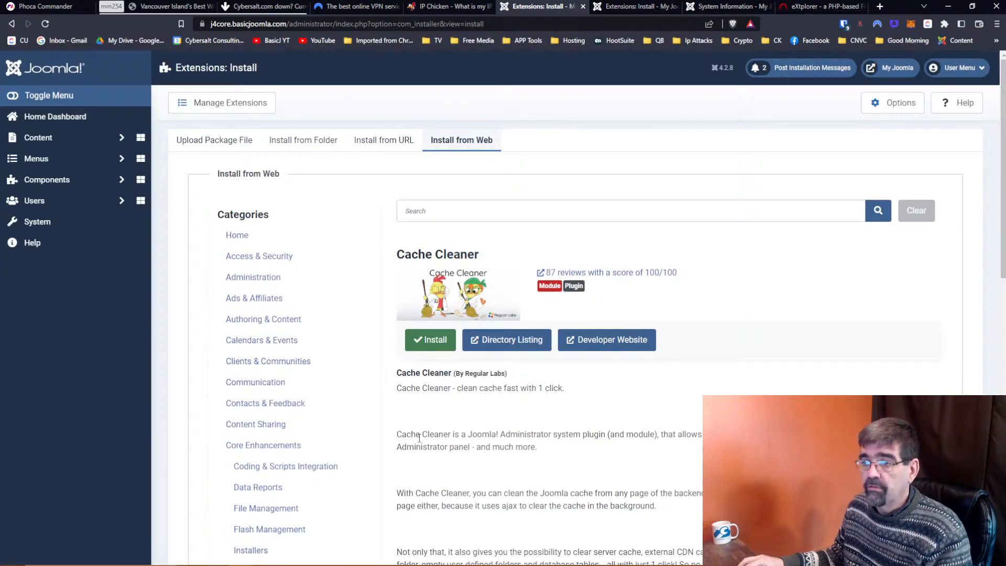
pyautogui.click(425, 340)
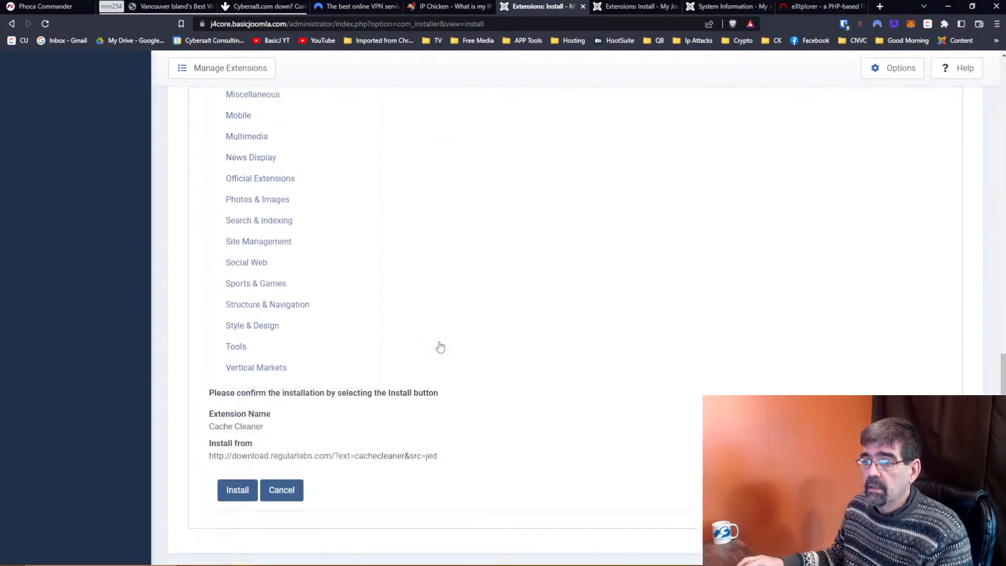
pyautogui.click(248, 475)
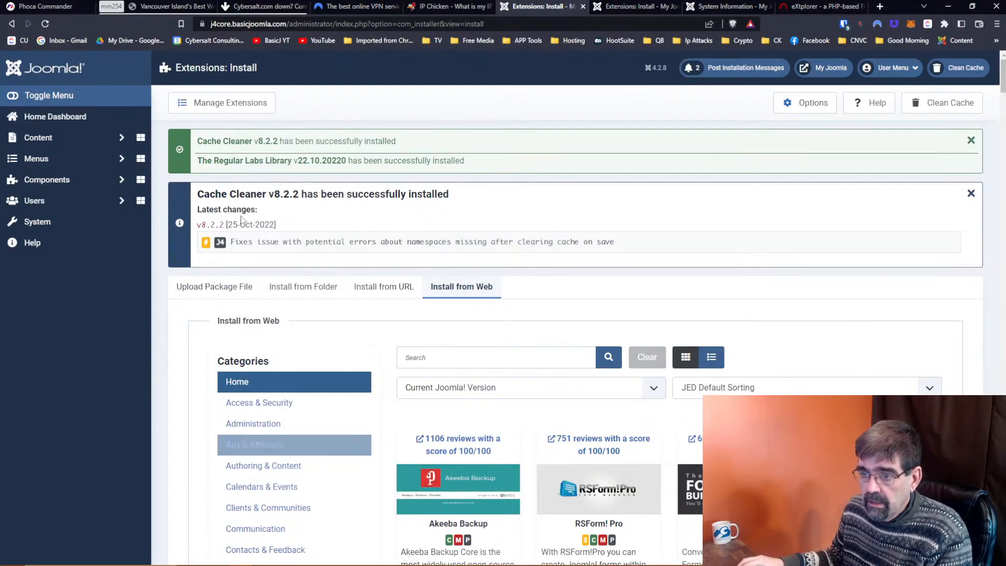
pyautogui.click(38, 221)
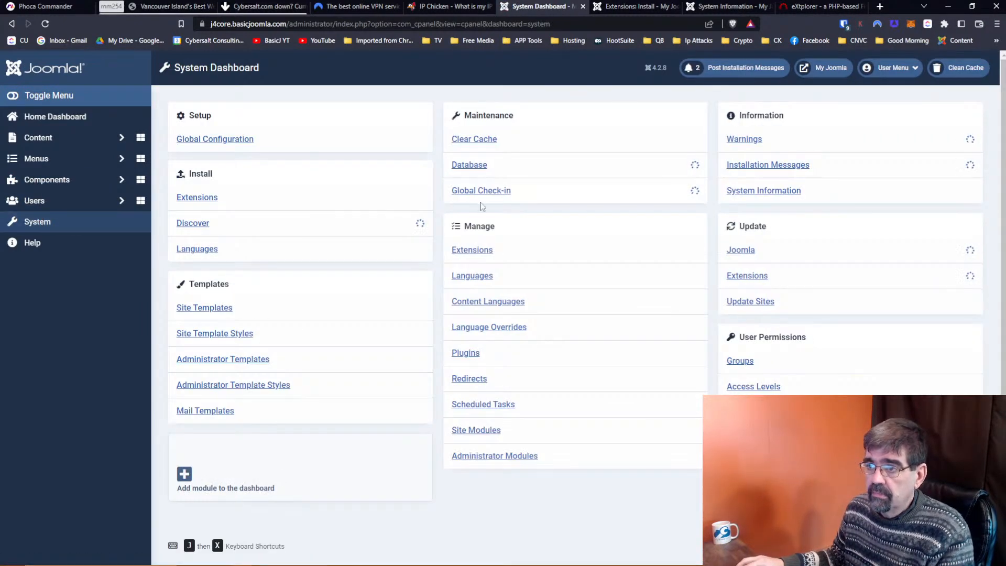
# Filter the plugin list by 'cache' and open the Cache Cleaner plugin.
pyautogui.click(466, 353)
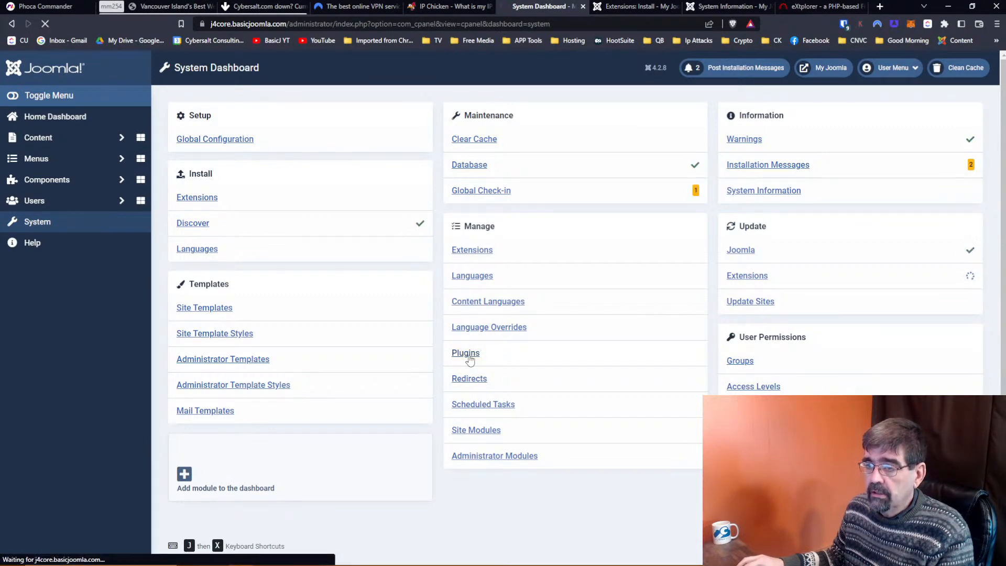
pyautogui.click(595, 140)
pyautogui.write('cache')
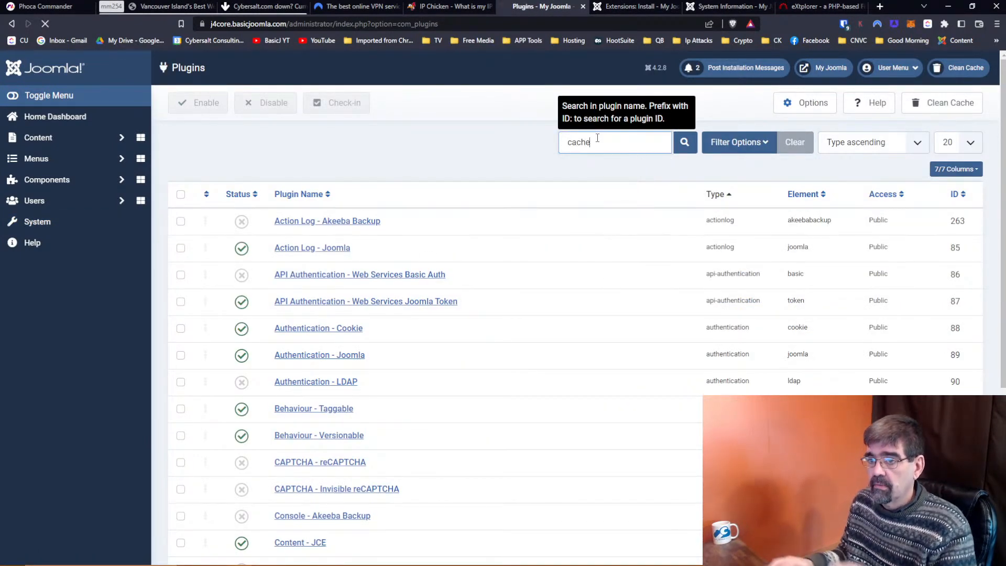
pyautogui.press('Return')
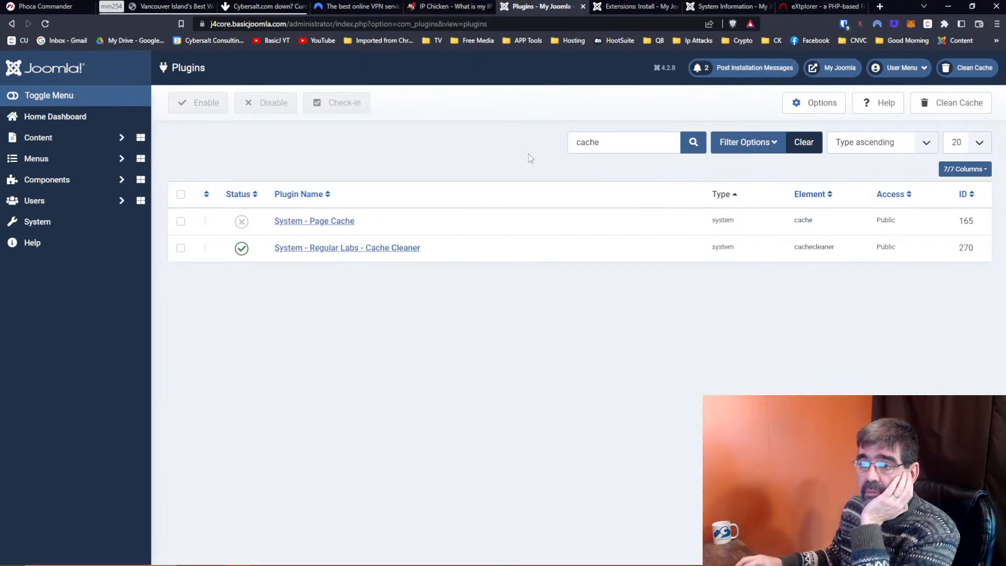
pyautogui.click(366, 249)
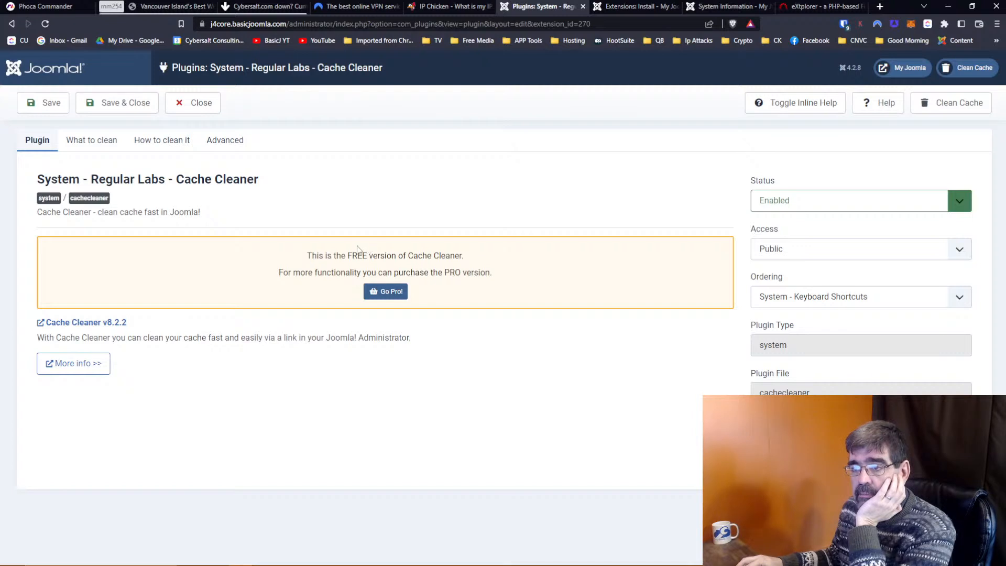
# In the what-to-clean settings, keep emptying the tmp folder on demand only.
pyautogui.click(97, 140)
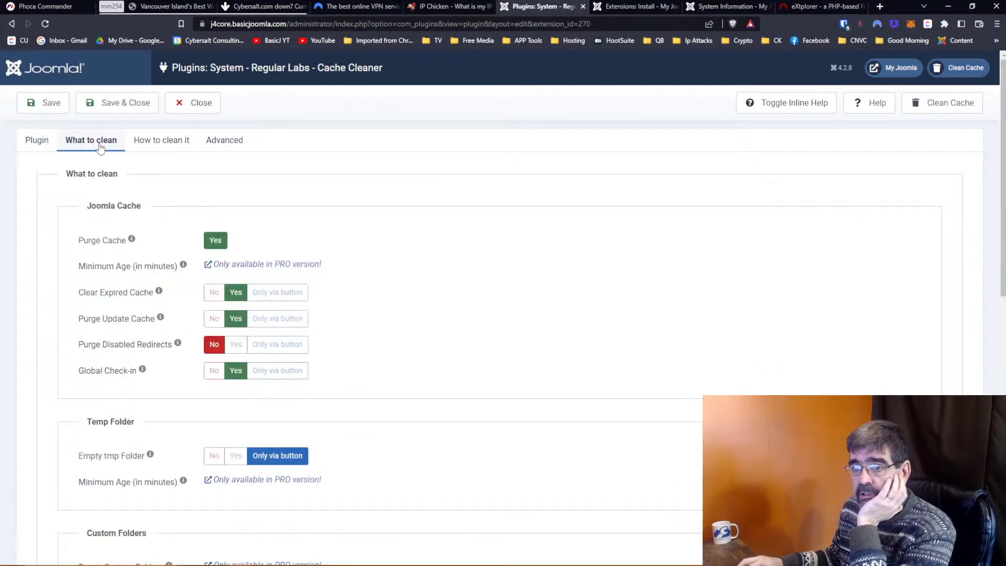
pyautogui.scroll(-2, 359, 254)
pyautogui.scroll(-1, 359, 254)
pyautogui.moveTo(116, 362)
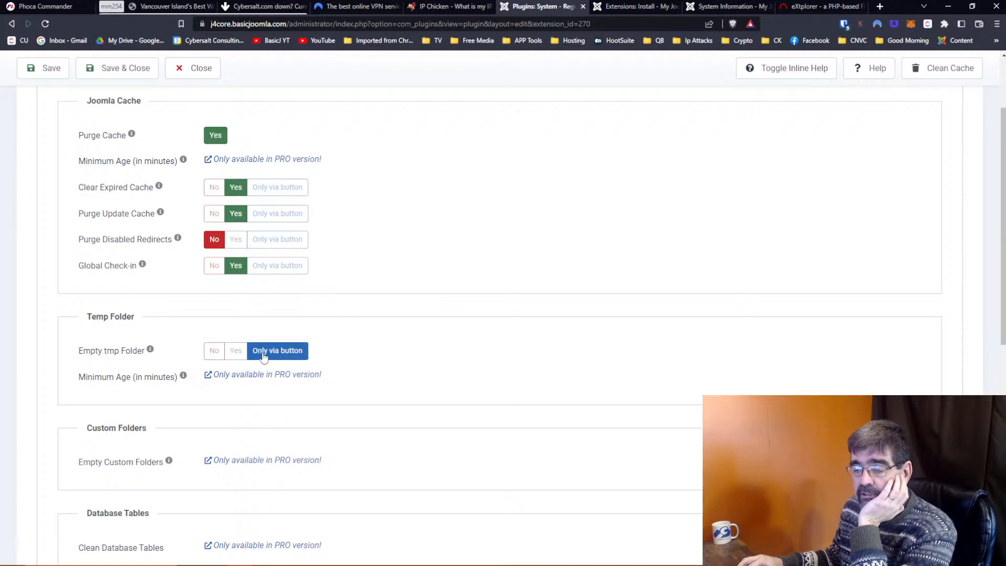
pyautogui.click(263, 356)
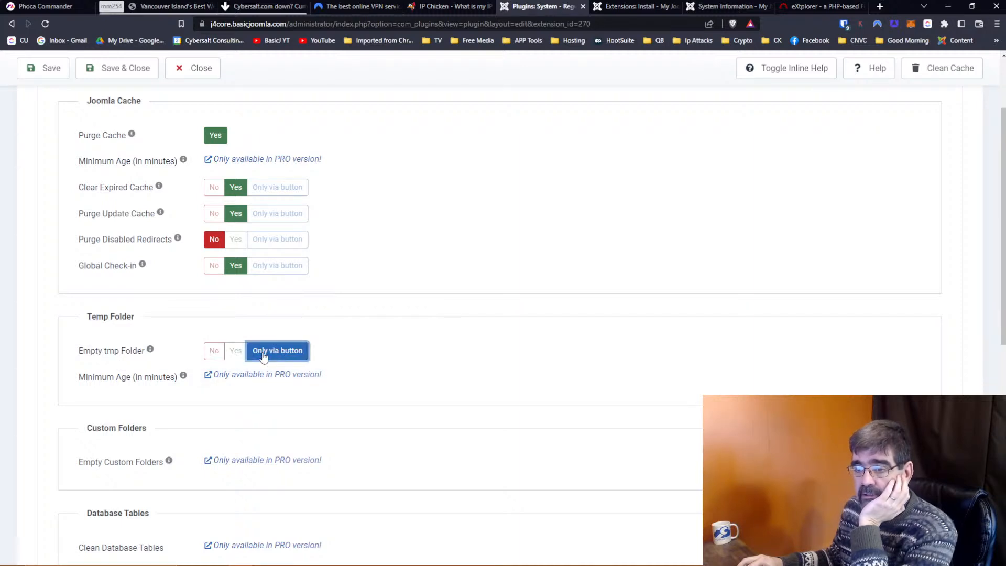
pyautogui.scroll(-4, 263, 356)
pyautogui.scroll(4, 263, 356)
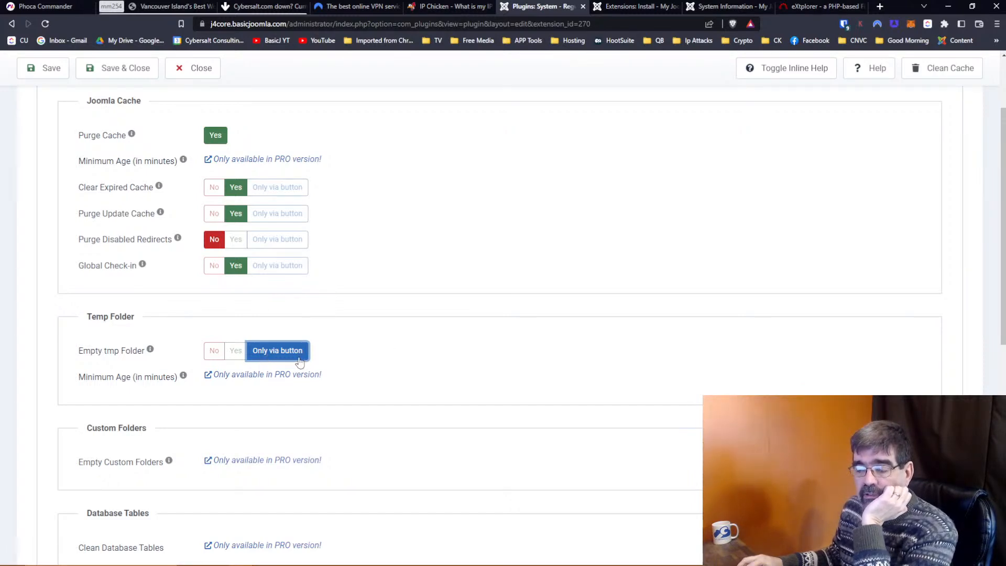
pyautogui.scroll(3, 299, 362)
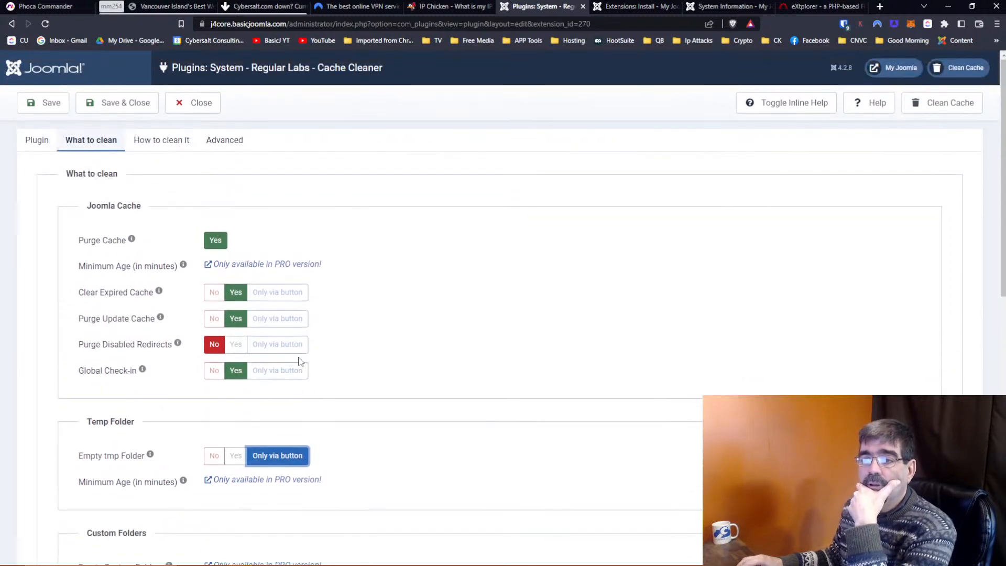
# Set Add Button Text to Yes under How to clean it and save the plugin.
pyautogui.click(165, 147)
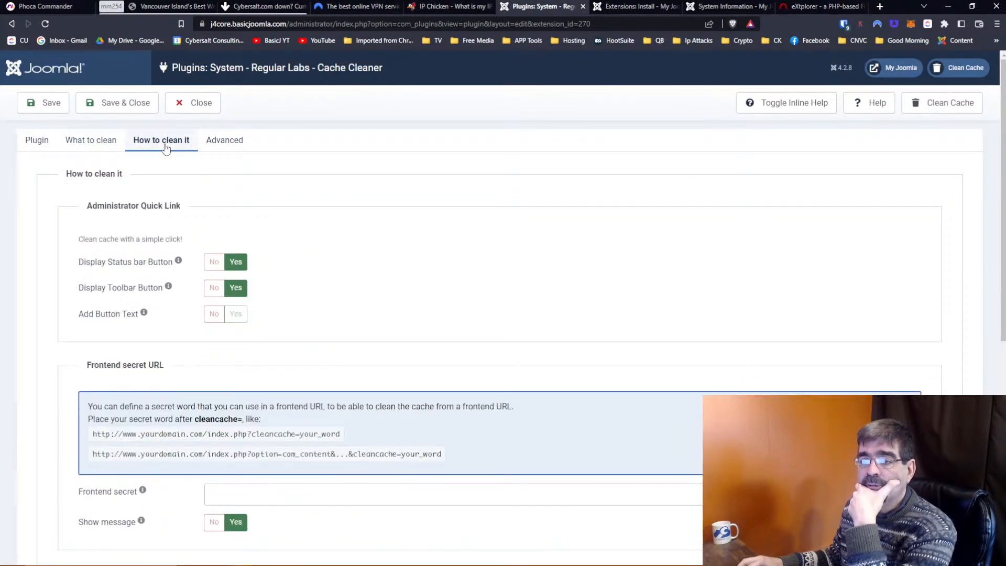
pyautogui.click(235, 314)
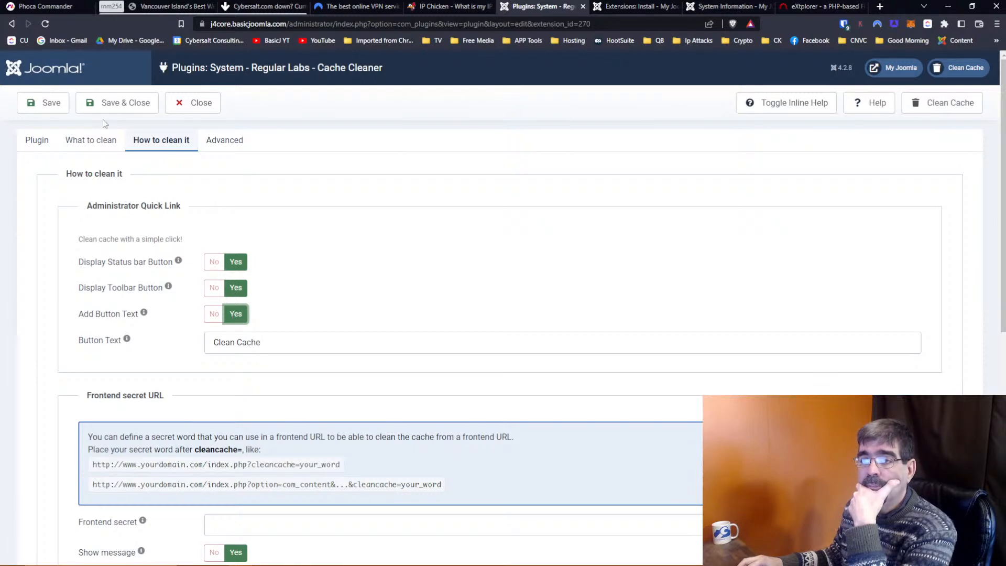
pyautogui.click(55, 106)
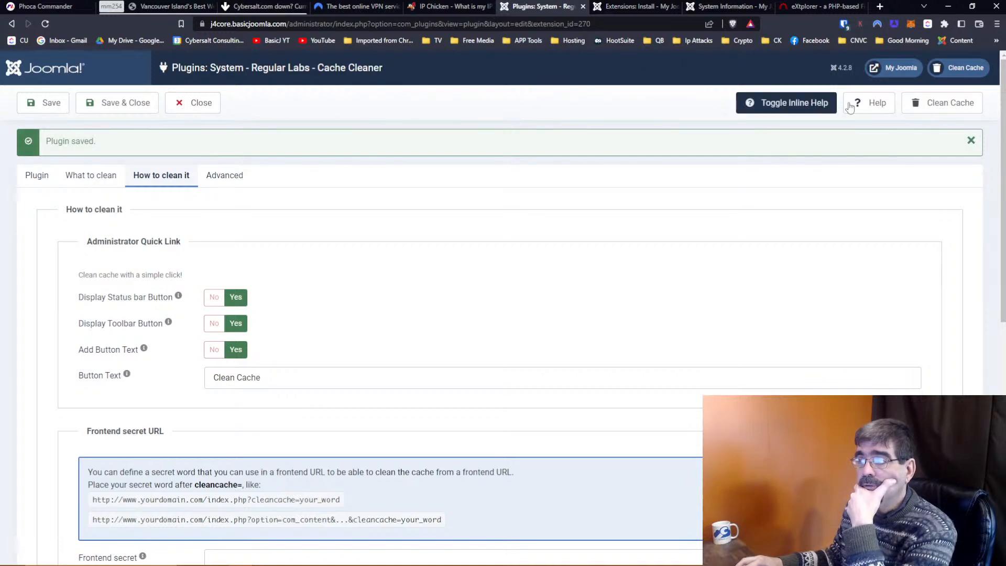
# Clean 23.96 MB of site cache and expand Phoca Commander under Components.
pyautogui.click(949, 106)
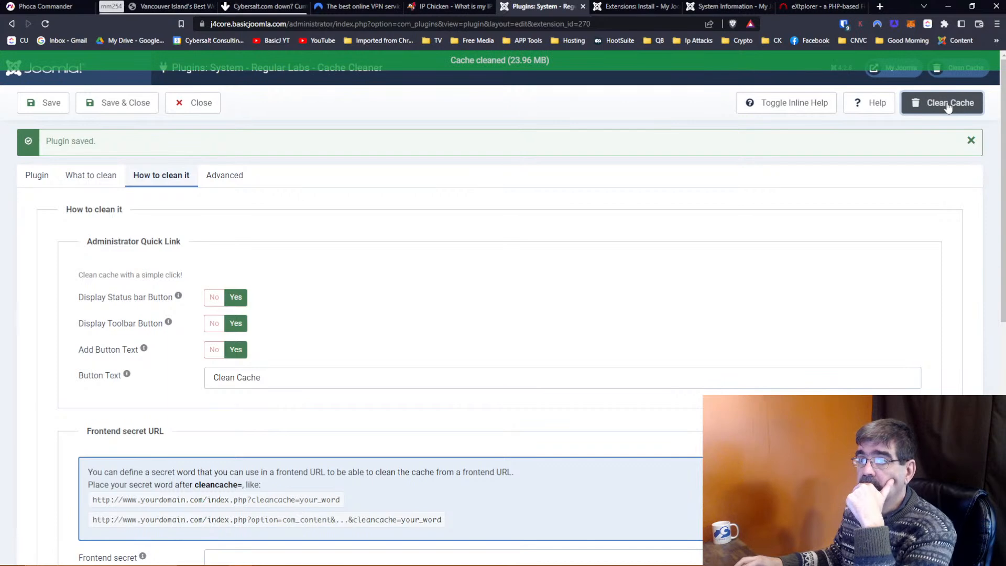
pyautogui.click(626, 7)
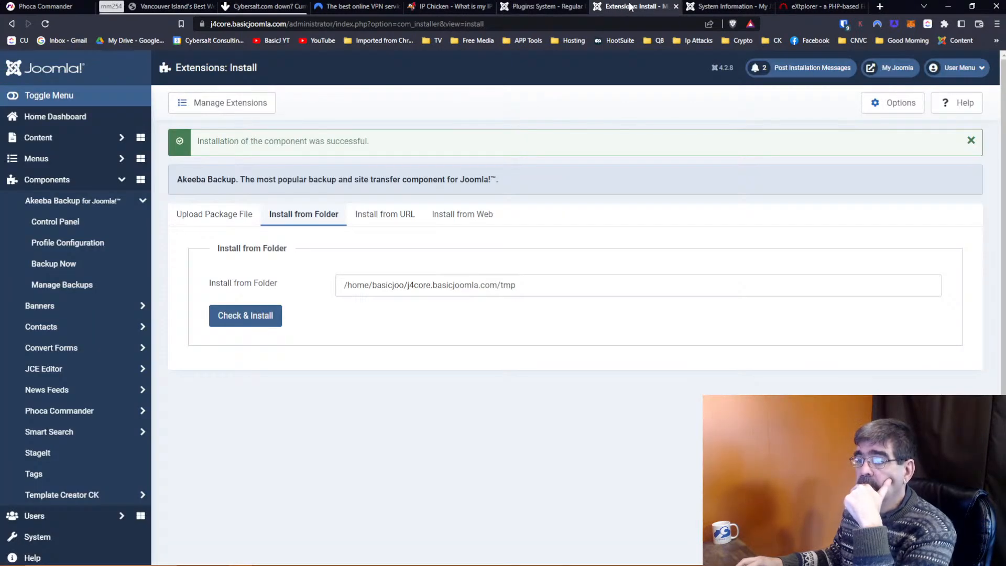
pyautogui.click(723, 7)
pyautogui.click(644, 6)
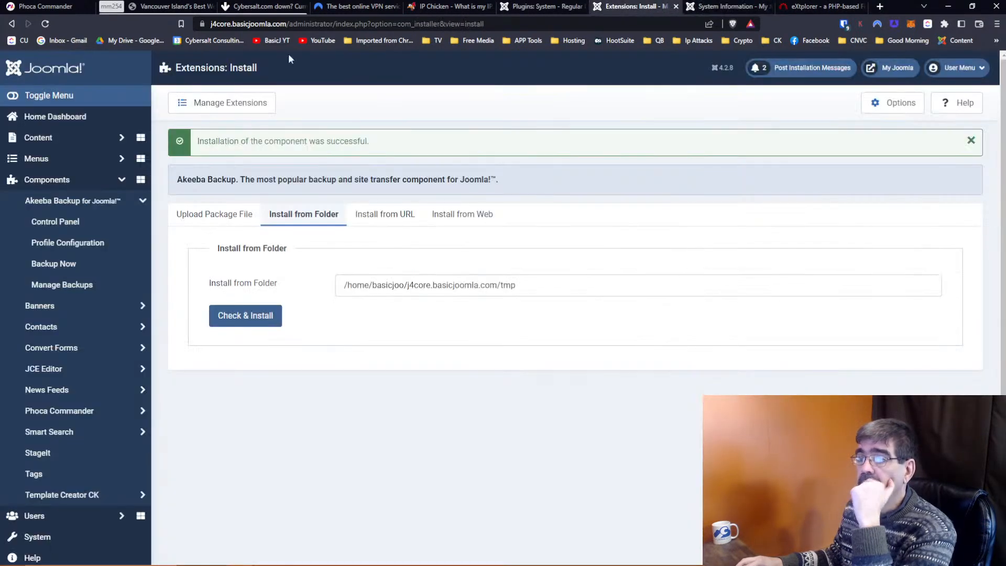
pyautogui.click(81, 411)
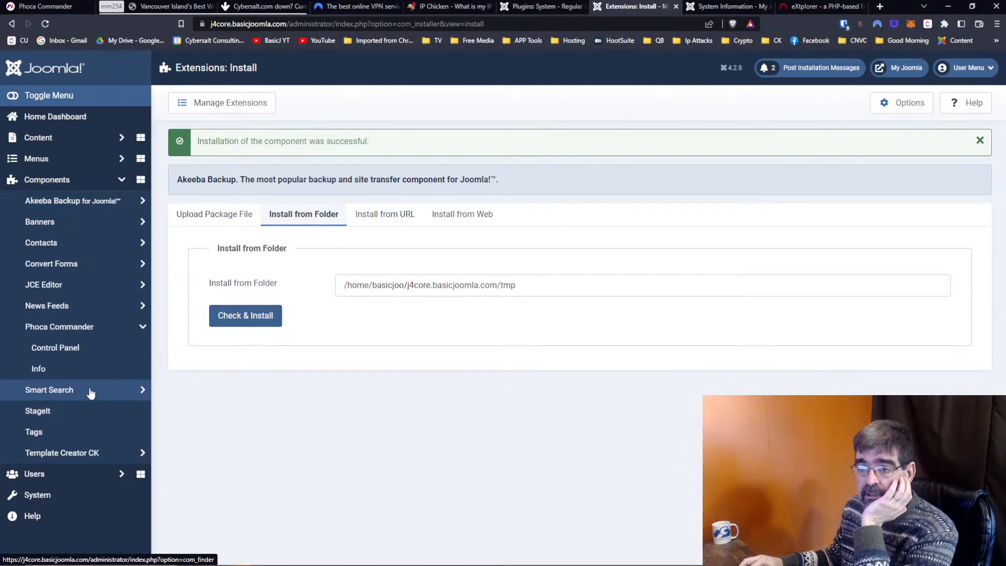
# Open Phoca Commander and browse the left panel up to the site root containing tmp.
pyautogui.click(87, 350)
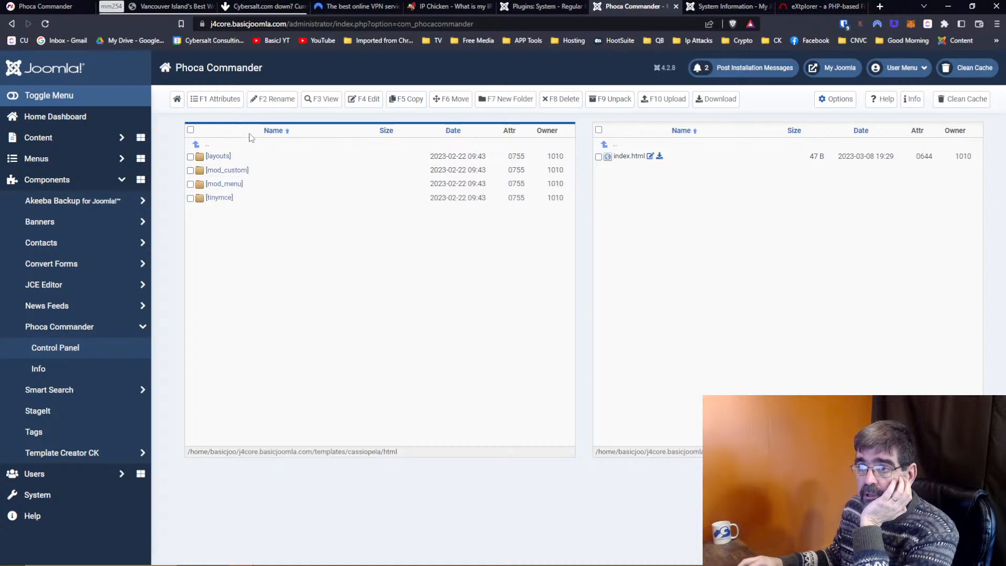
pyautogui.click(177, 98)
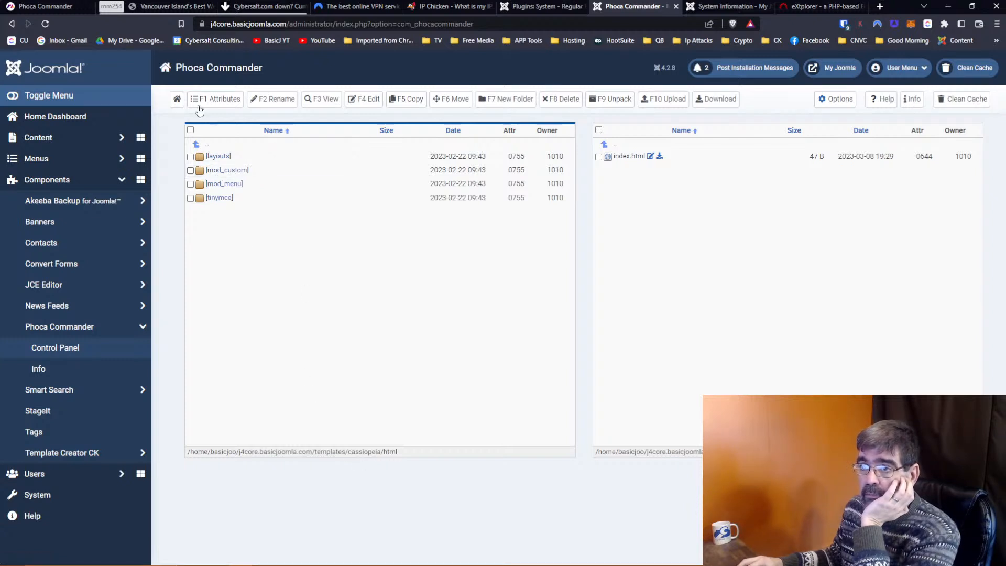
pyautogui.click(177, 98)
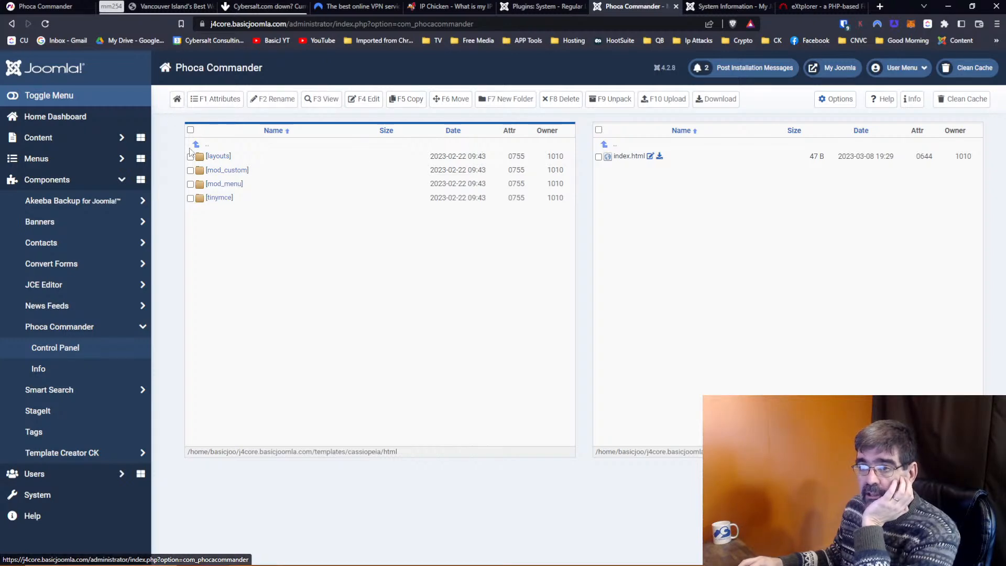
pyautogui.click(206, 149)
pyautogui.click(198, 149)
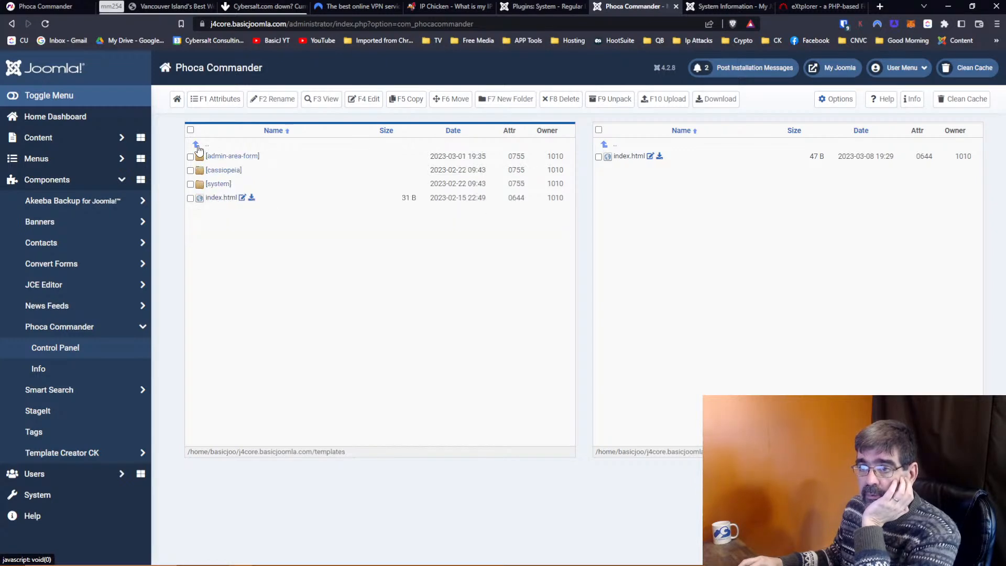
pyautogui.click(198, 150)
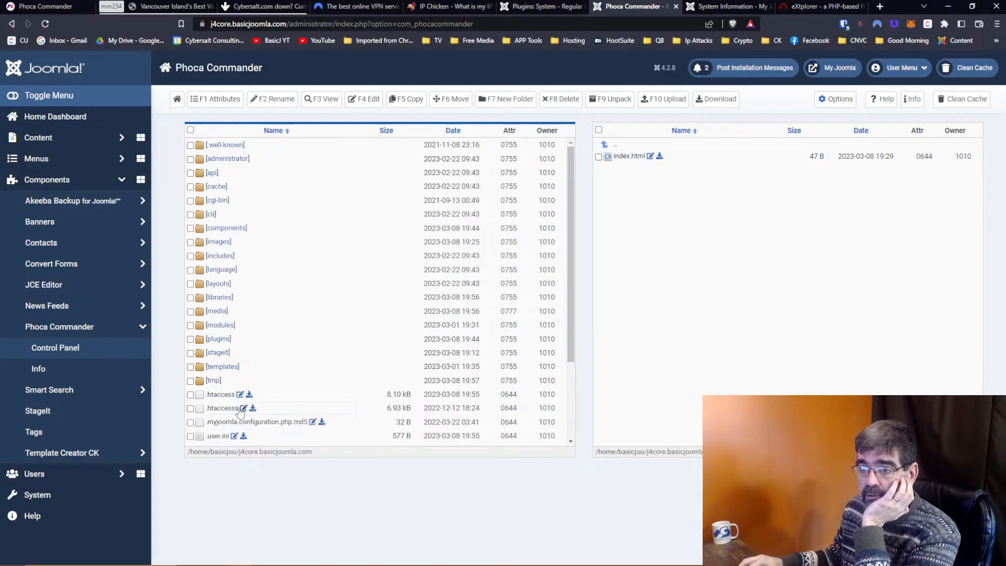
pyautogui.click(215, 380)
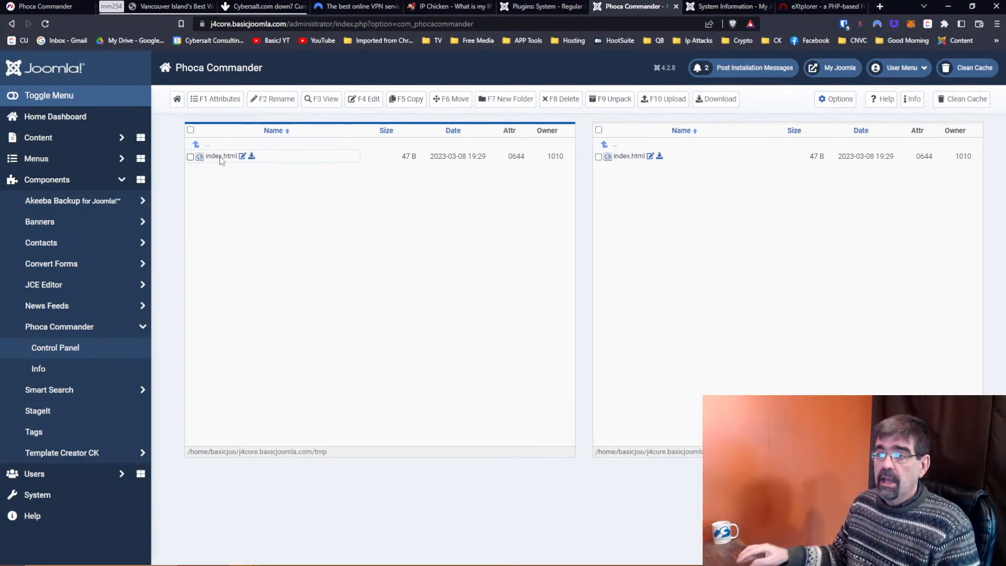
pyautogui.click(208, 143)
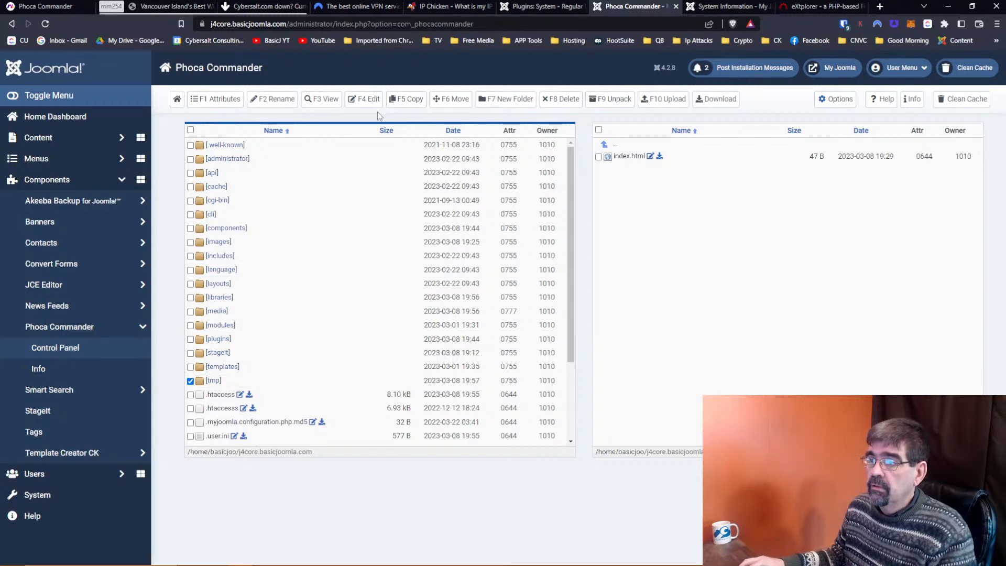
# Permanently delete the checked tmp folder, then switch to the System Information tab.
pyautogui.click(561, 104)
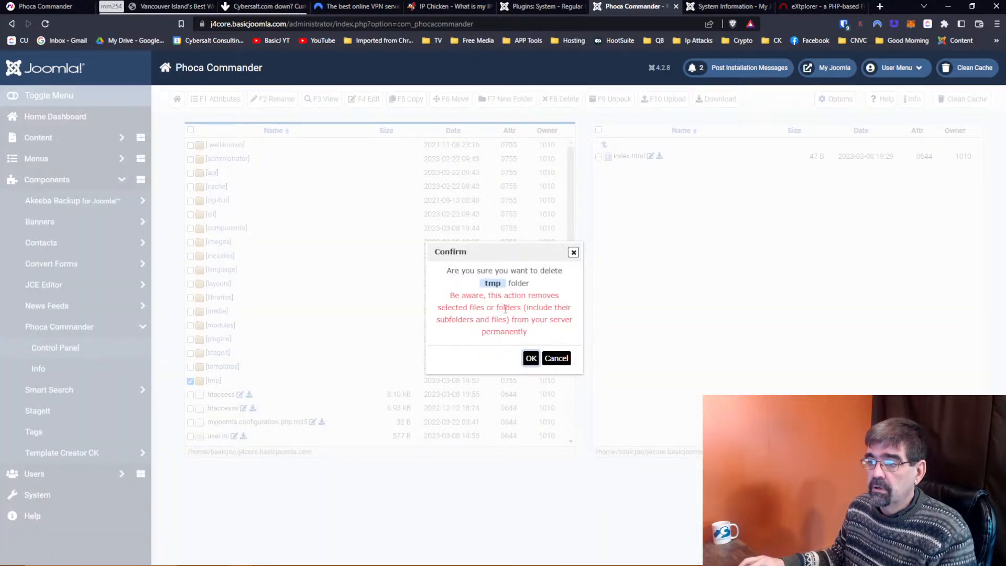
pyautogui.click(532, 358)
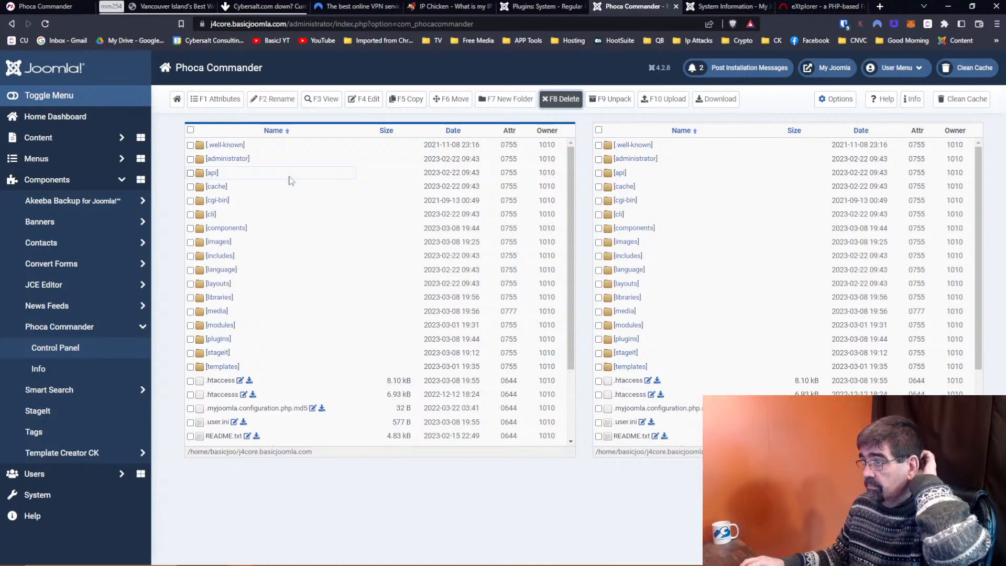
pyautogui.click(727, 6)
pyautogui.scroll(10, 456, 213)
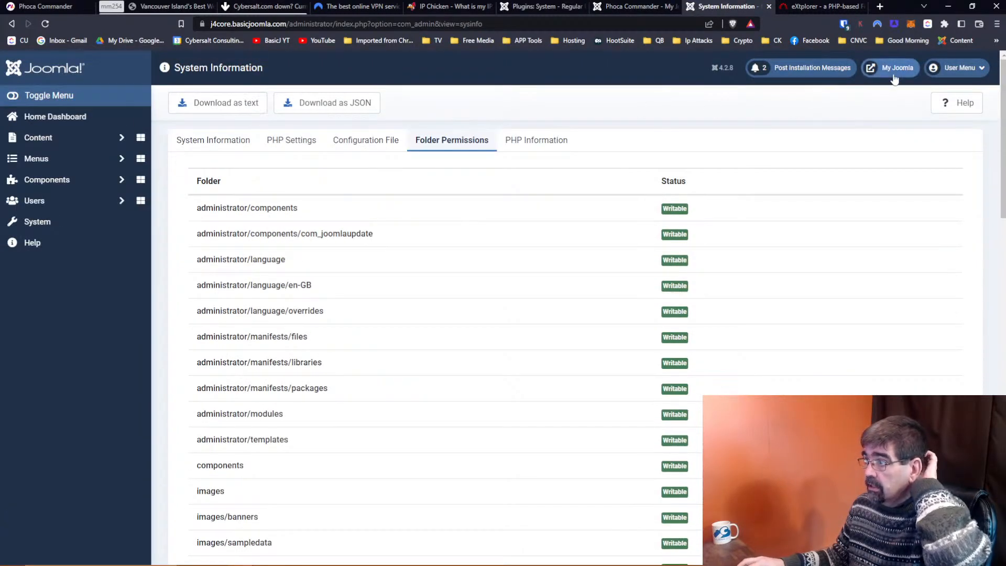
# Revisit System Information and find the Temp folder still listed Unwritable in Folder Permissions.
pyautogui.click(896, 68)
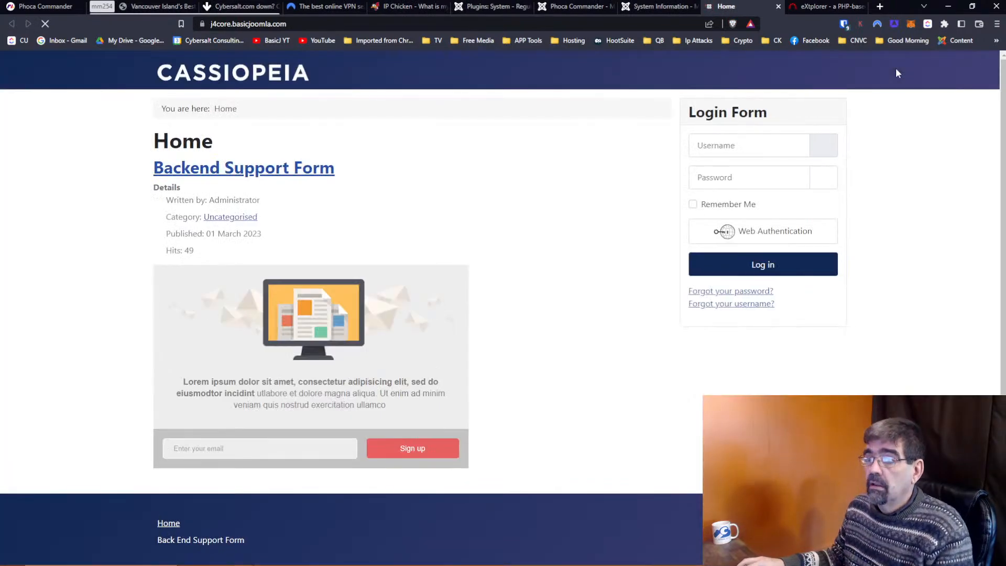
pyautogui.click(637, 9)
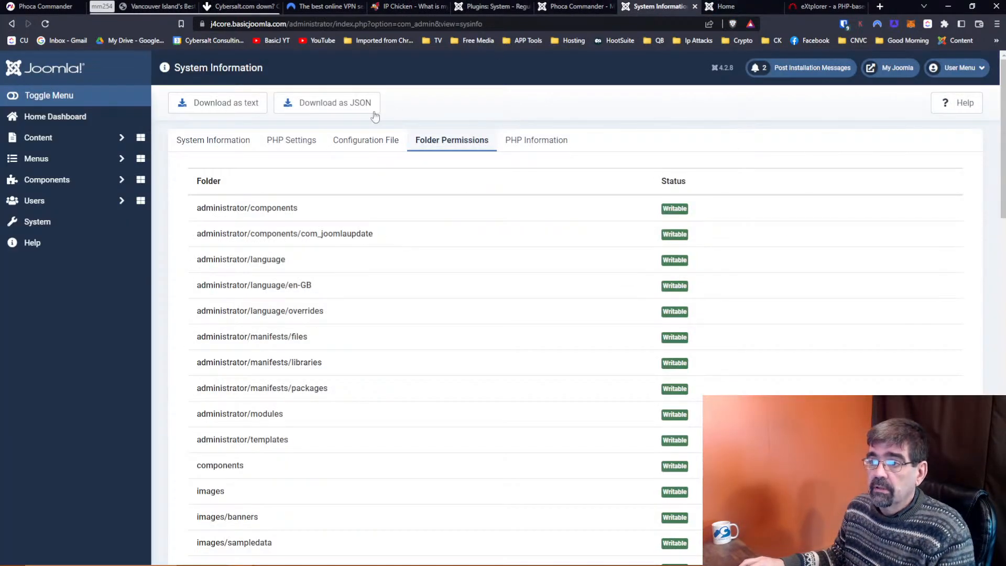
pyautogui.click(73, 227)
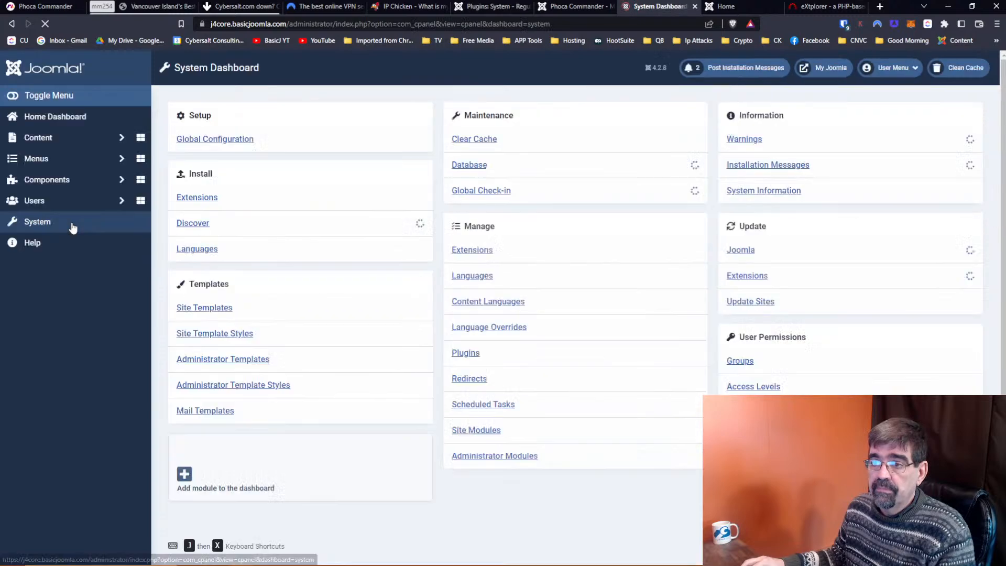
pyautogui.click(13, 24)
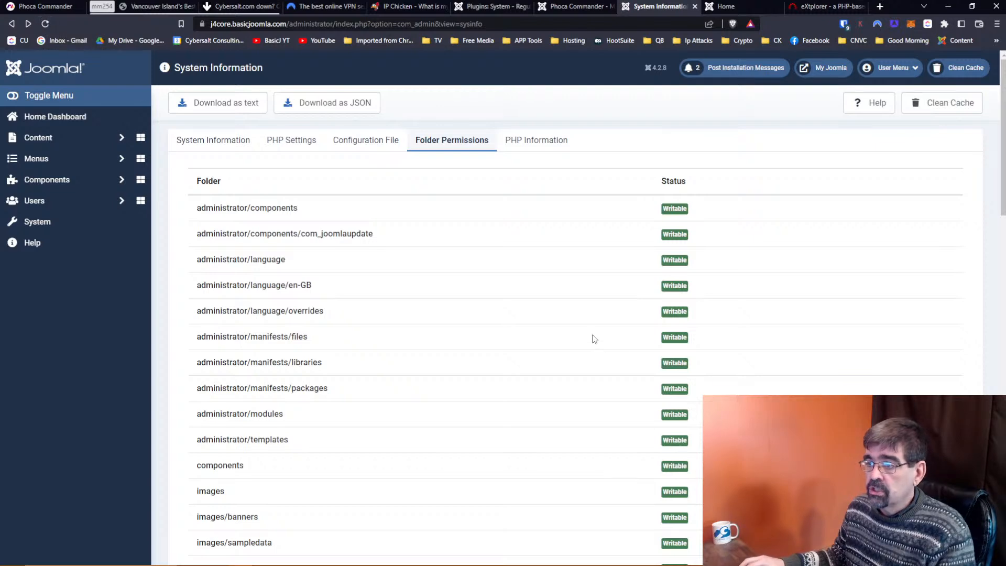
pyautogui.scroll(-7, 595, 338)
pyautogui.scroll(-14, 595, 338)
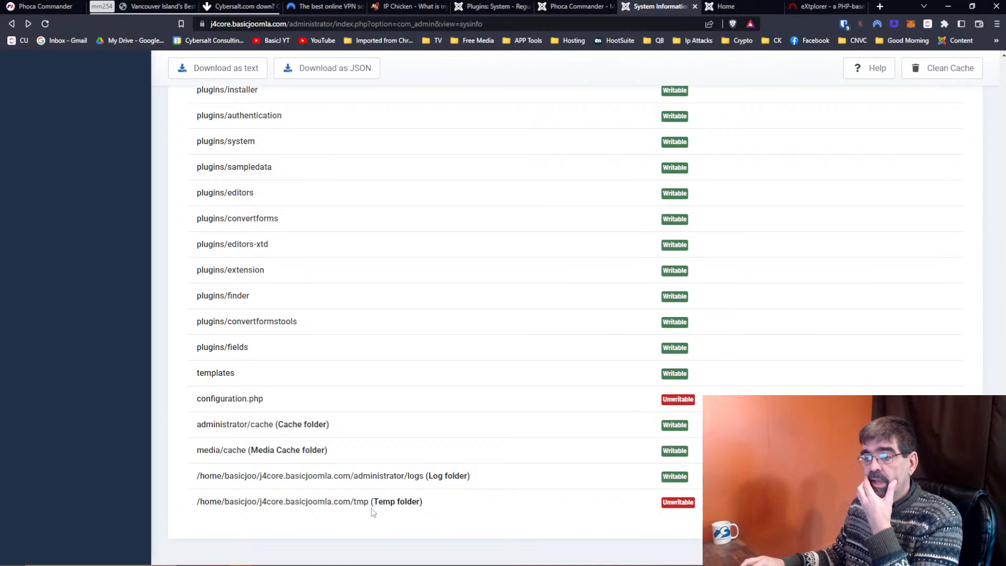
pyautogui.doubleClick(677, 503)
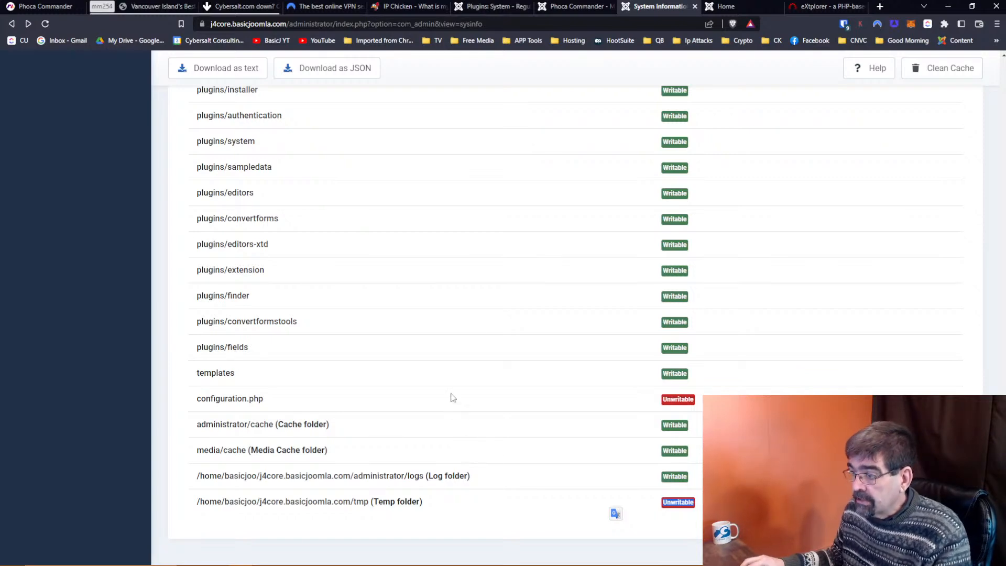
# Switch back to the tab with the Cache Cleaner plugin settings.
pyautogui.middleClick(463, 148)
pyautogui.scroll(15, 463, 148)
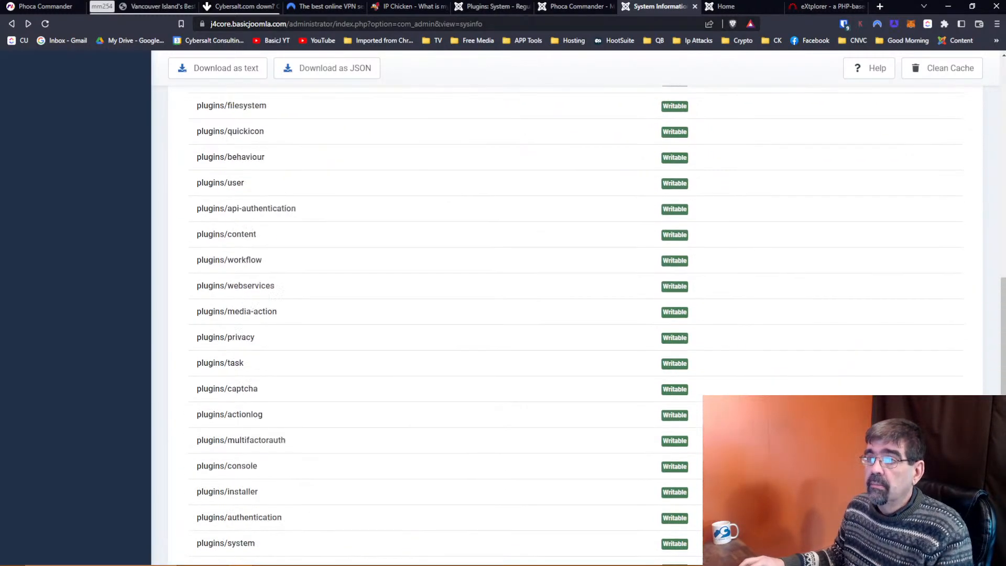
pyautogui.click(508, 8)
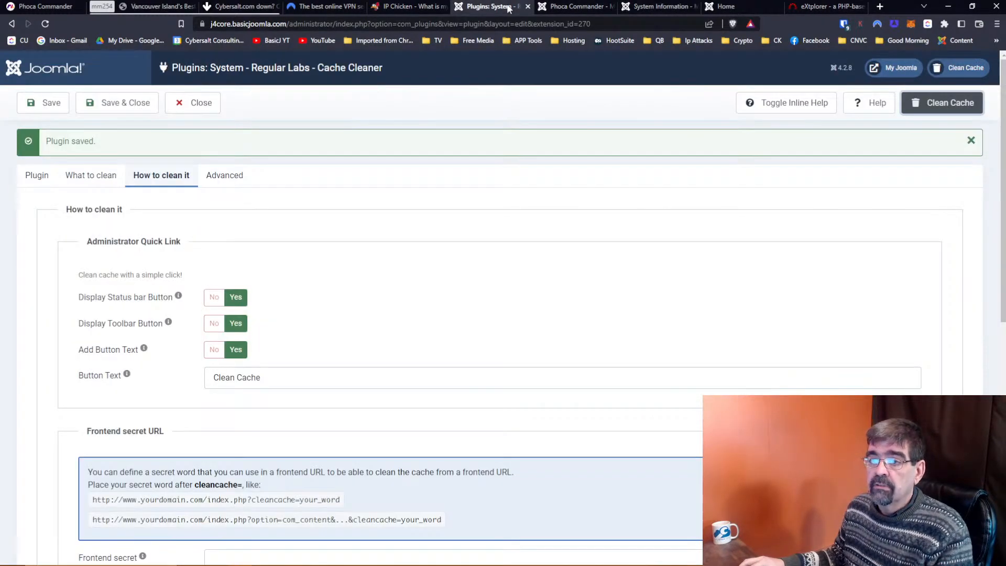
# Close the Cache Cleaner settings and install Convert Forms v4.0.0 with its module from the web.
pyautogui.click(198, 104)
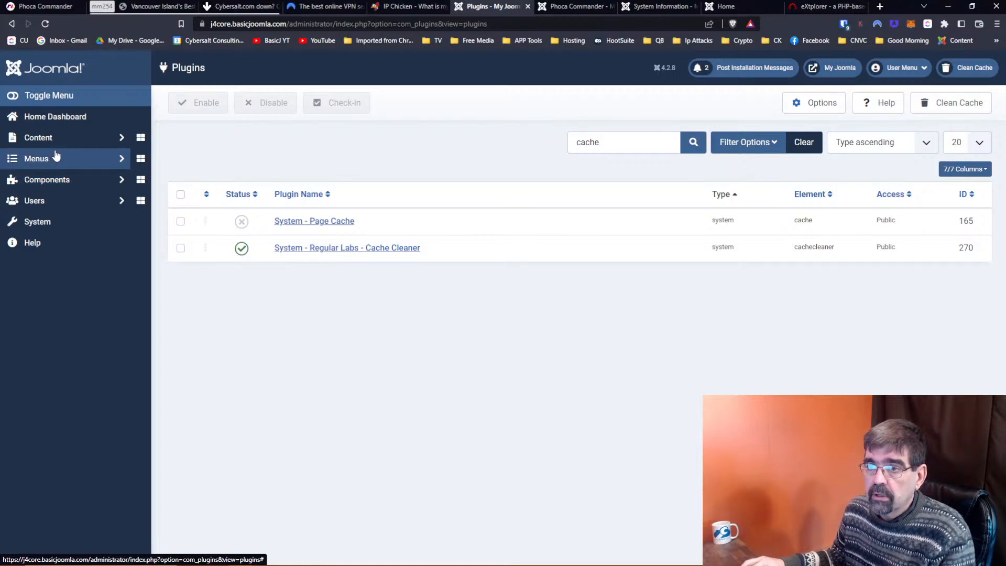
pyautogui.click(36, 221)
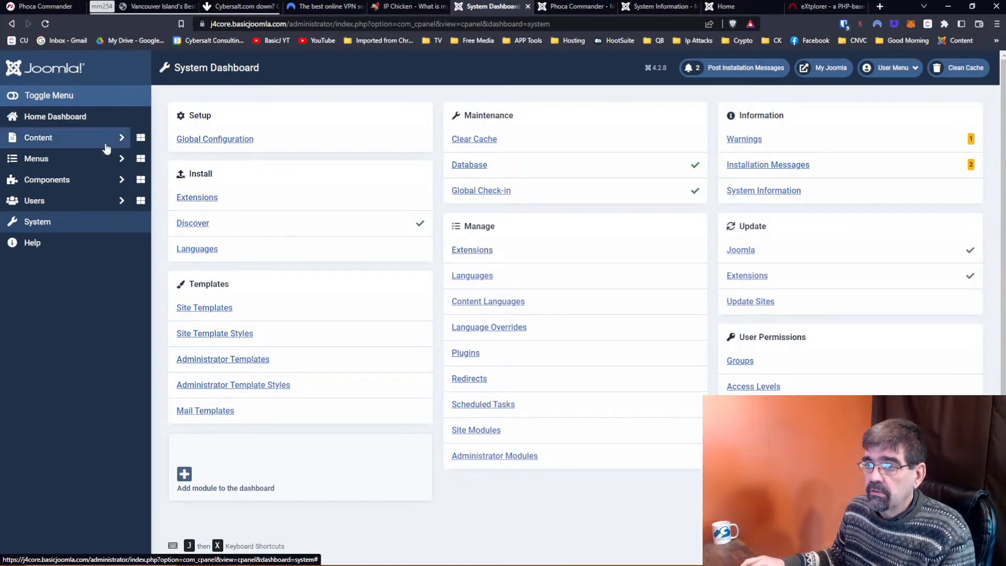
pyautogui.click(206, 199)
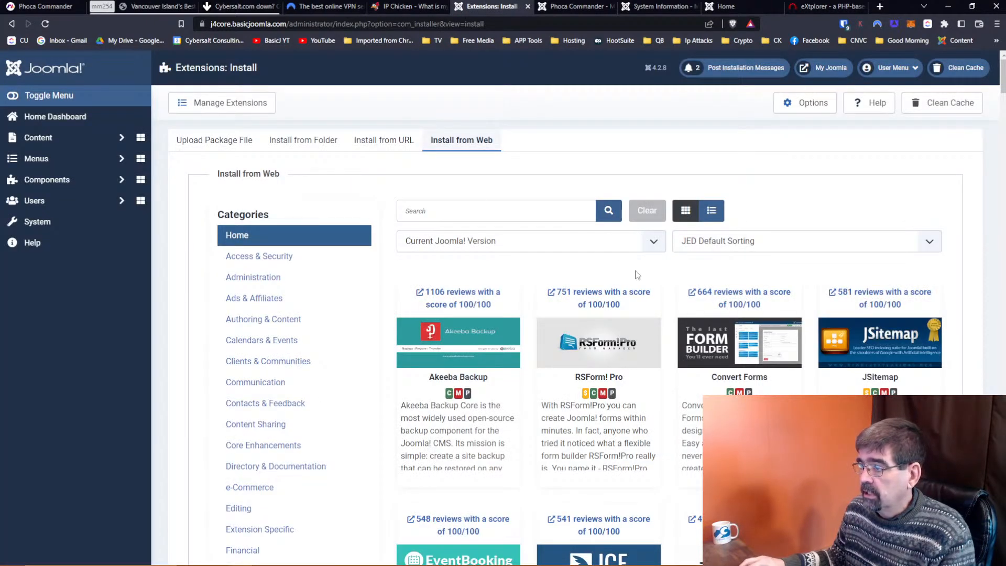
pyautogui.click(739, 367)
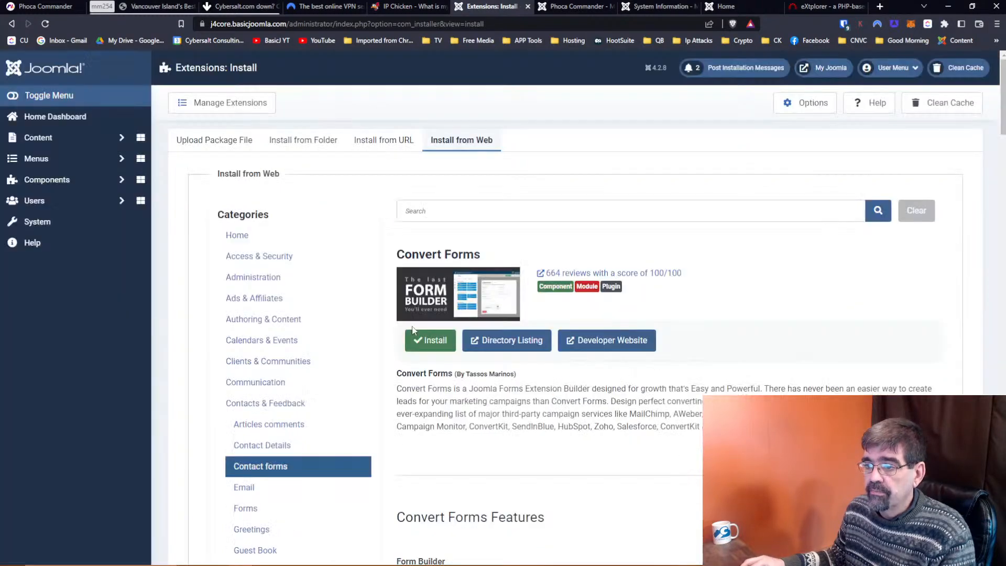
pyautogui.click(427, 340)
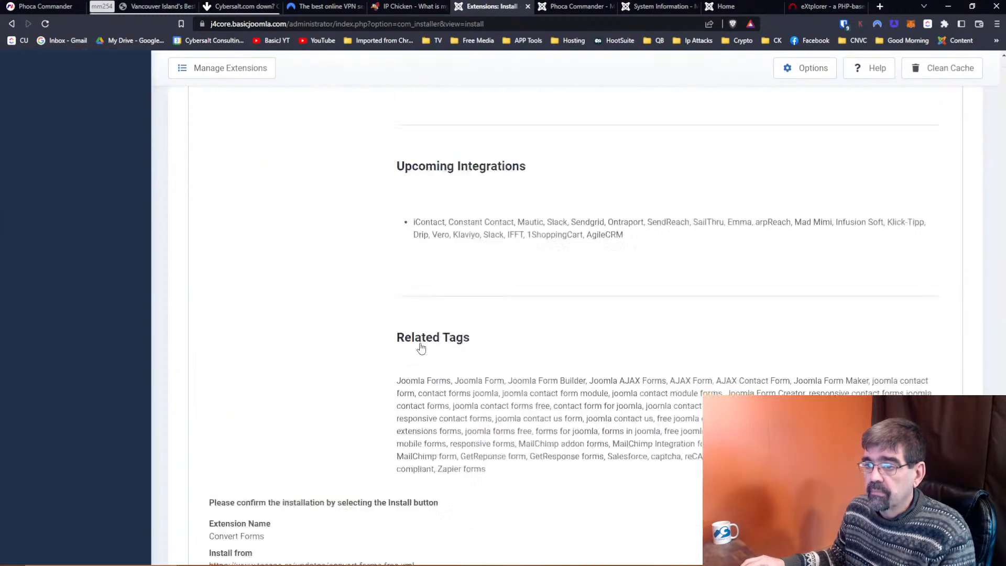
pyautogui.click(249, 478)
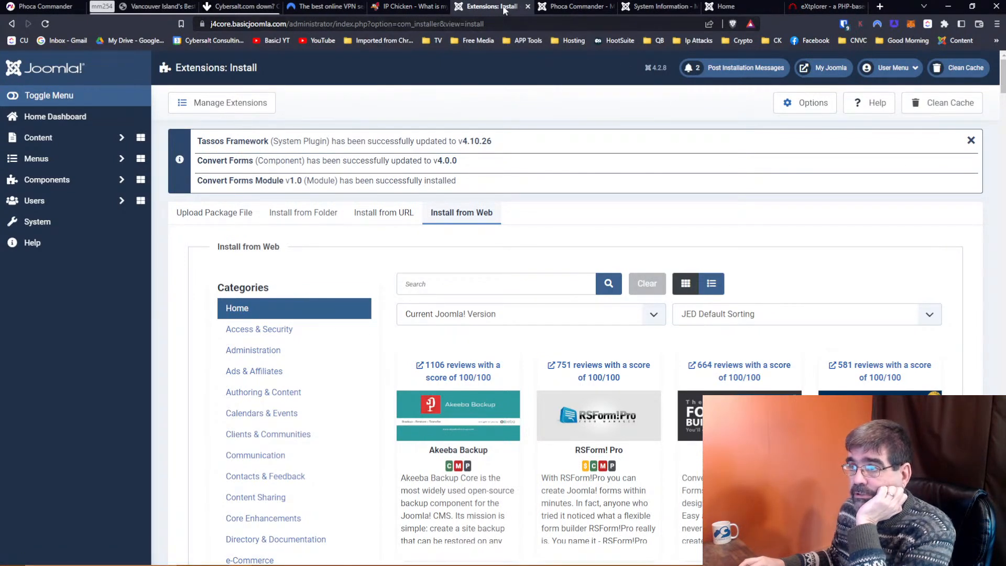
# Reload System Information to see the tmp Temp folder now Writable, then go back to Phoca Commander.
pyautogui.click(551, 7)
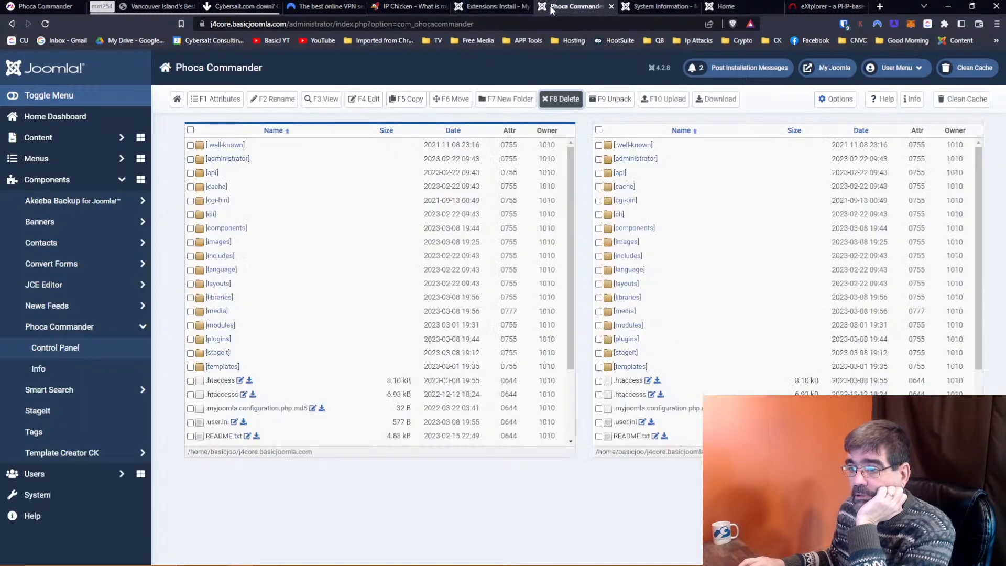
pyautogui.click(645, 7)
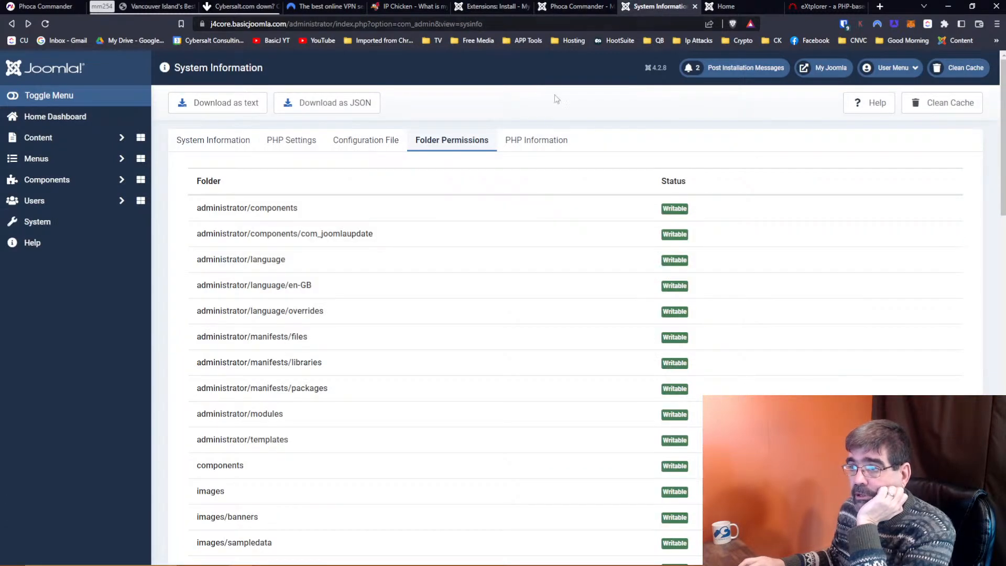
pyautogui.click(44, 24)
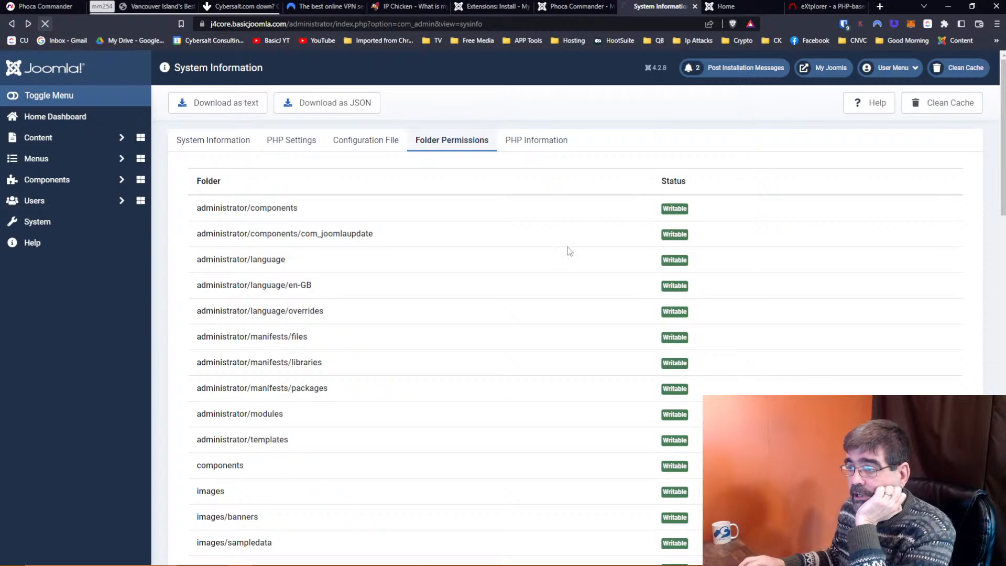
pyautogui.scroll(-15, 571, 253)
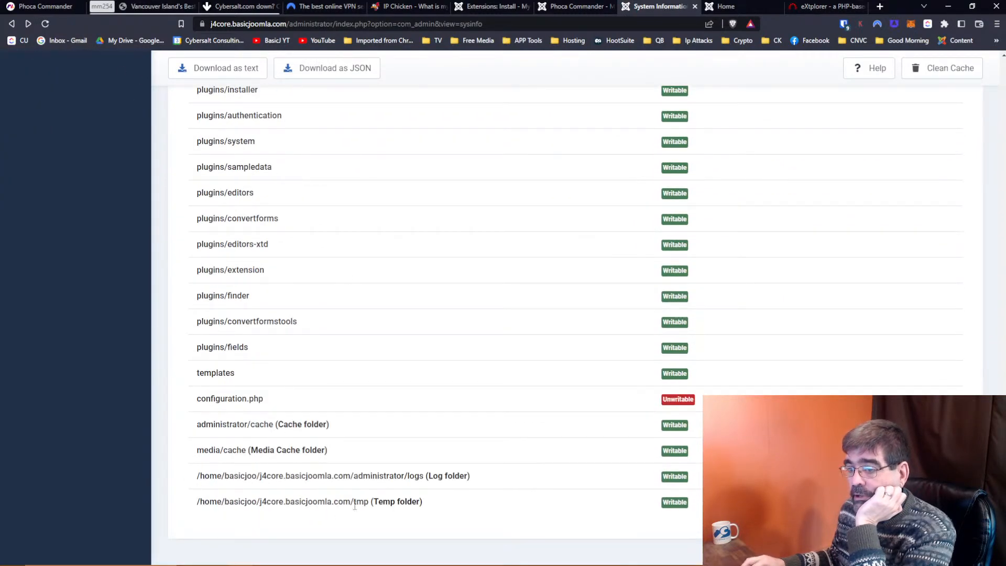
pyautogui.moveTo(355, 505); pyautogui.dragTo(442, 508)
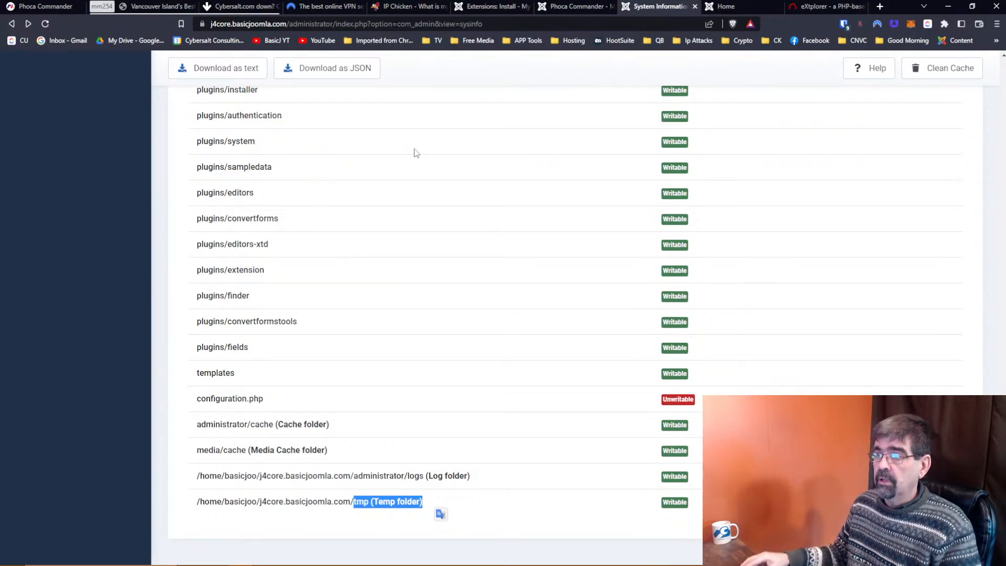
pyautogui.click(574, 8)
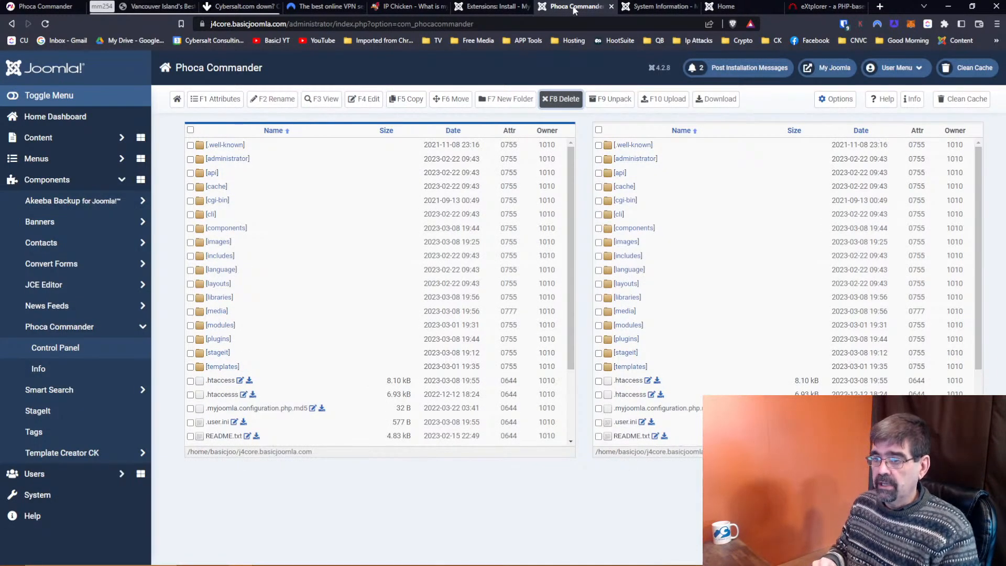
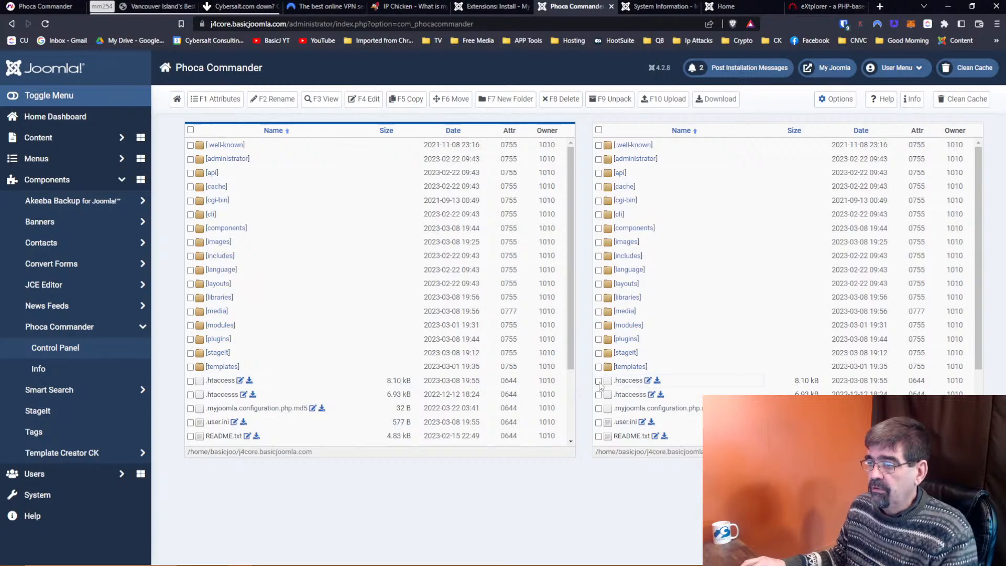
# Open the root .htaccess file in Phoca Commander's editor, read its rewrite rules, and close it unsaved.
pyautogui.click(599, 381)
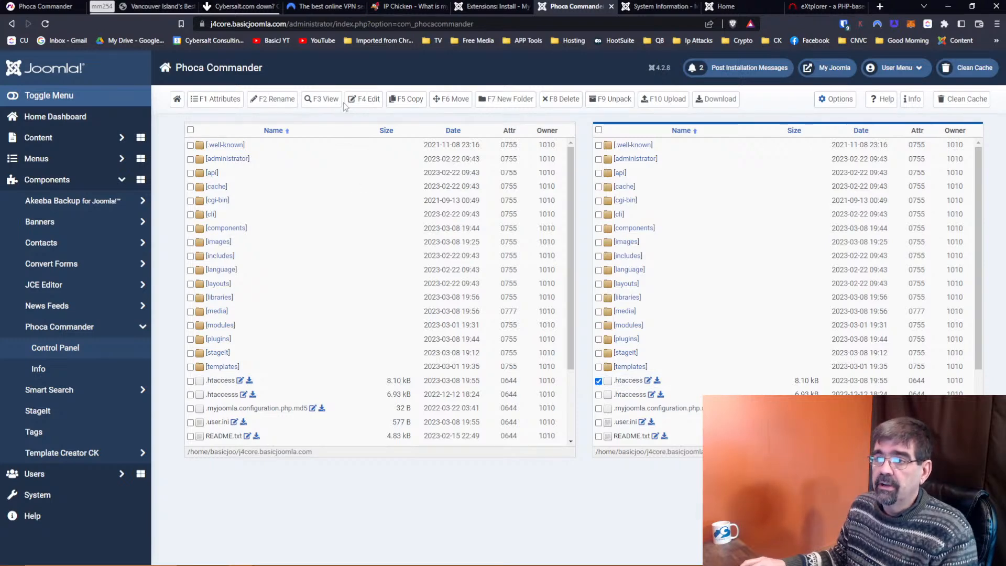
pyautogui.click(368, 102)
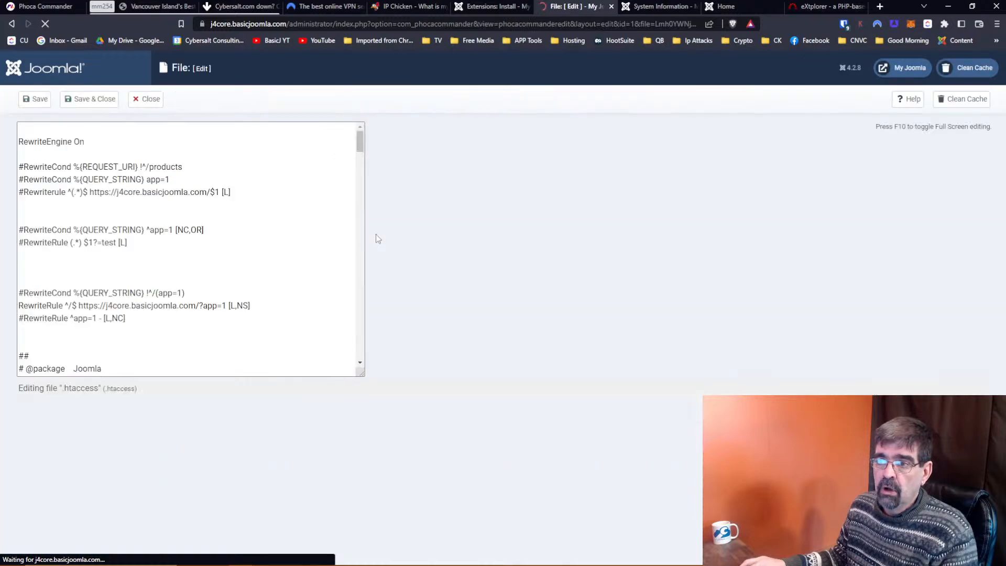
pyautogui.scroll(-15, 206, 237)
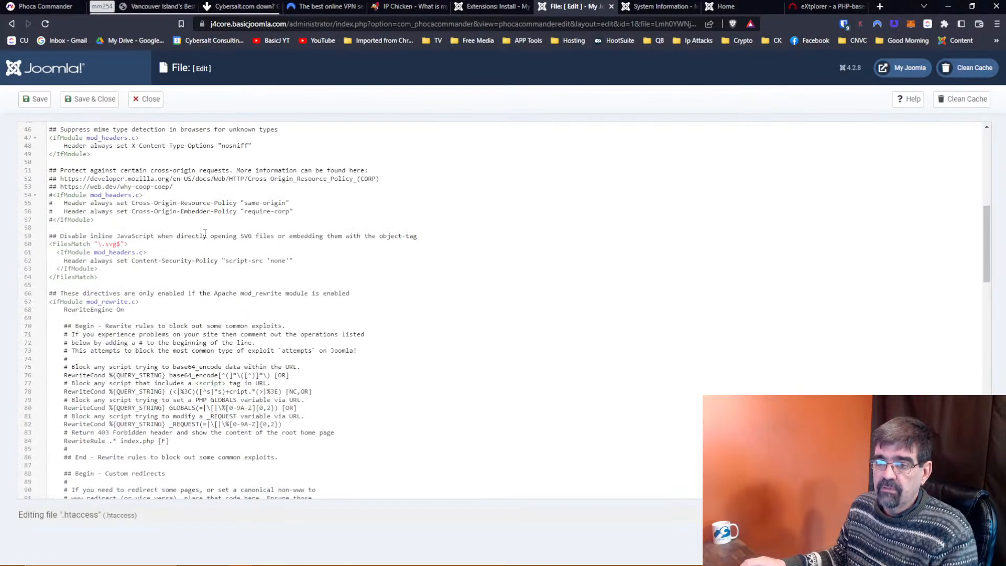
pyautogui.scroll(-10, 204, 238)
pyautogui.scroll(20, 203, 250)
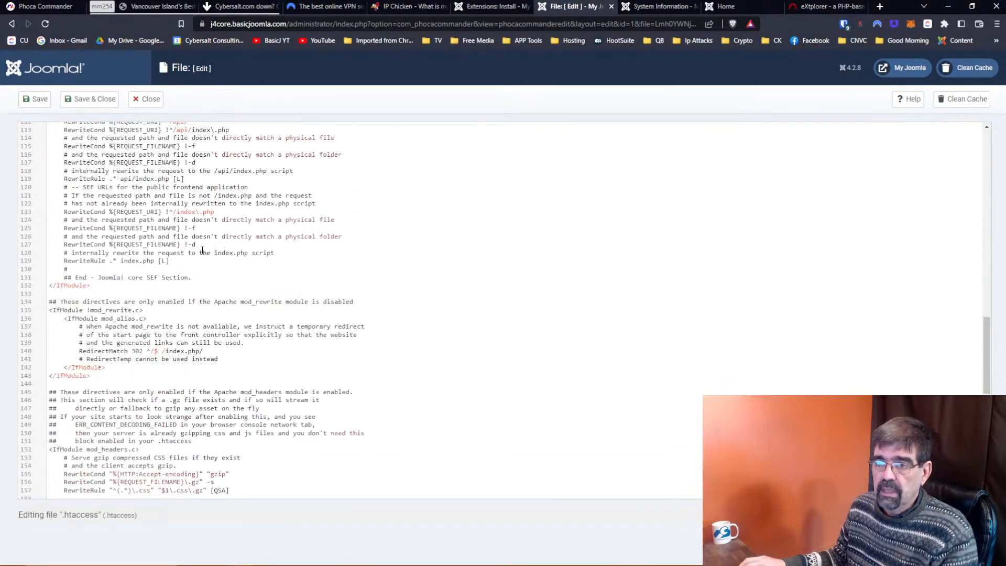
pyautogui.scroll(15, 203, 251)
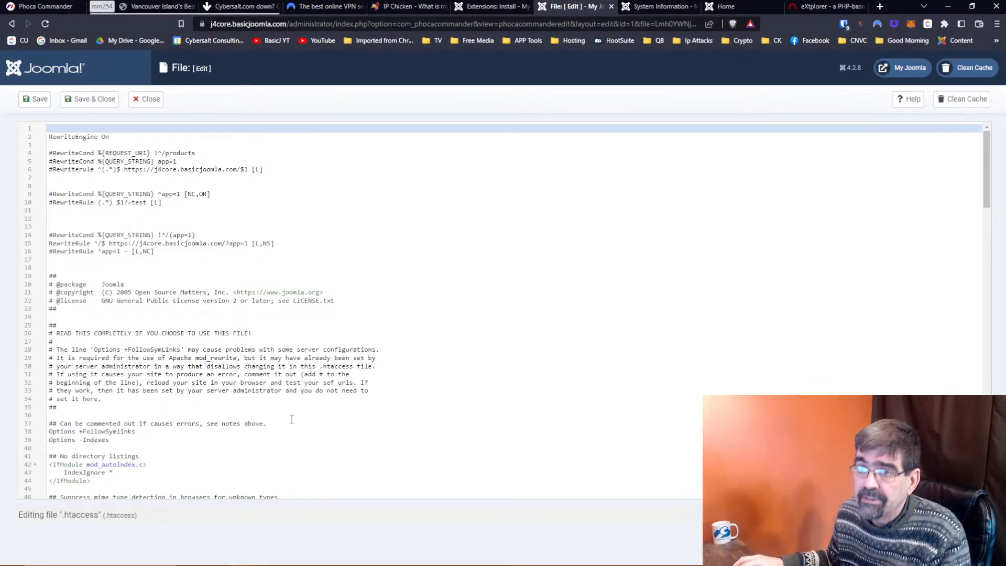
pyautogui.click(140, 102)
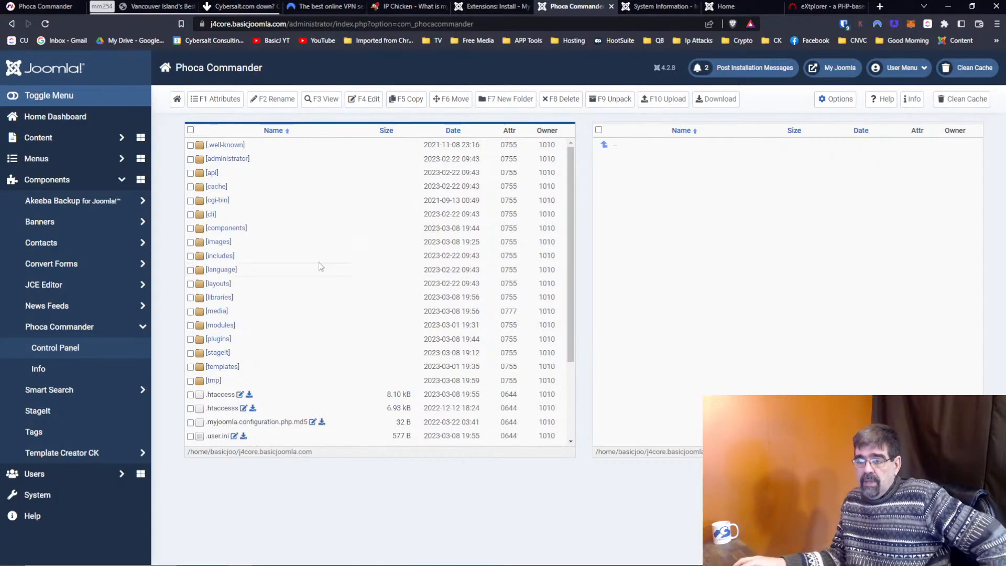
pyautogui.scroll(-2, 251, 268)
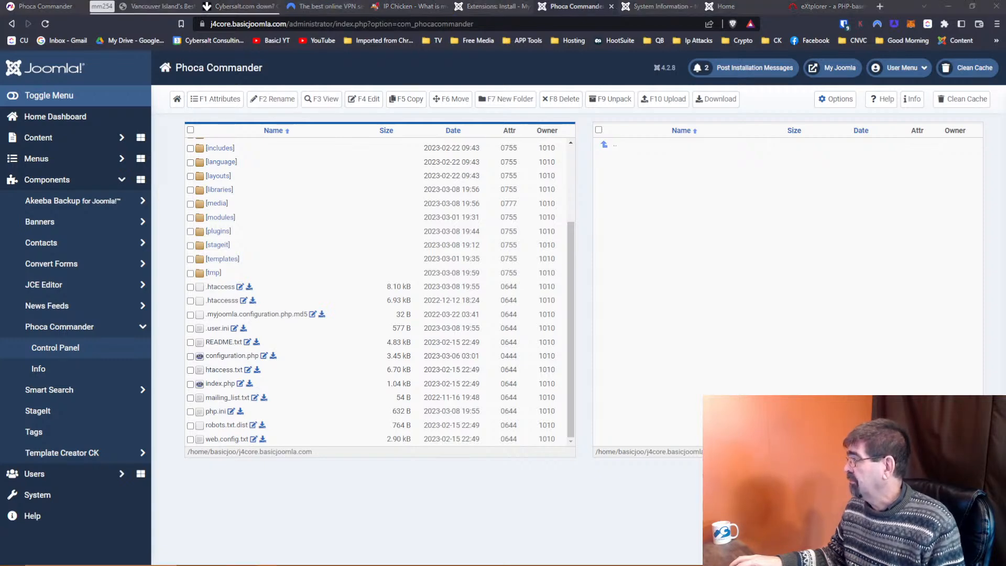
# Maximize the Aeon Power shop window and scroll through its product category tiles.
pyautogui.moveTo(120, 0); pyautogui.dragTo(152, 31)
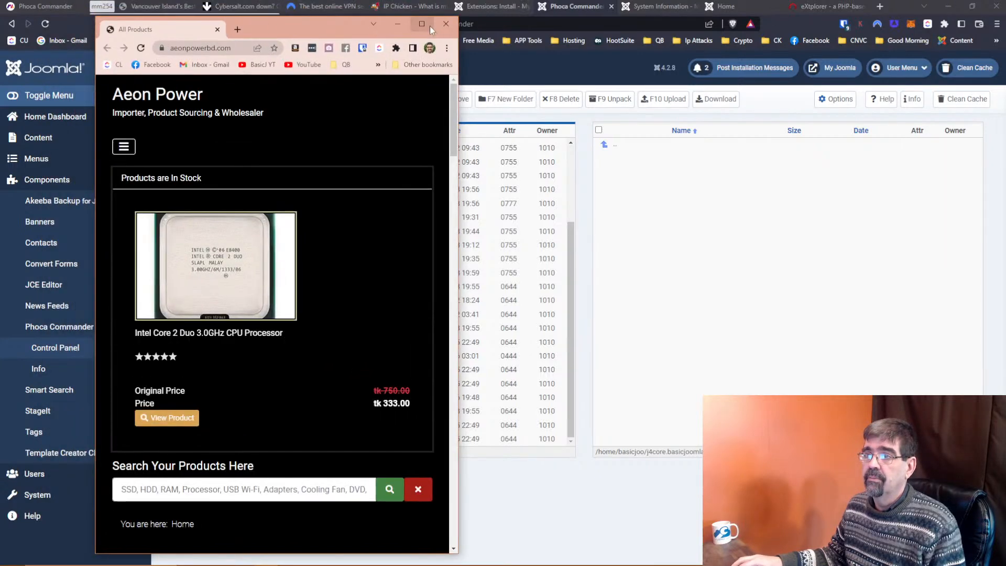
pyautogui.click(421, 24)
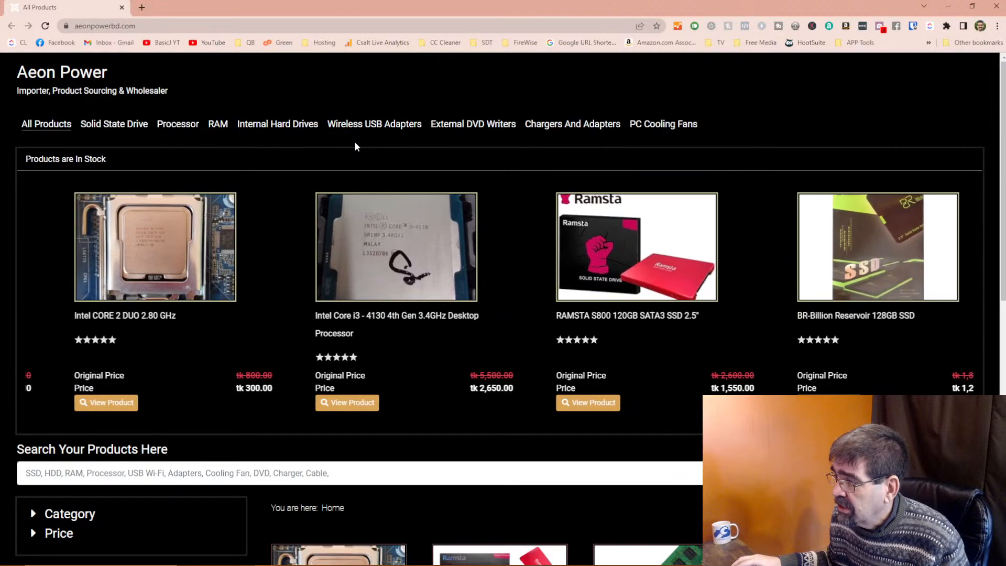
pyautogui.scroll(-3, 355, 142)
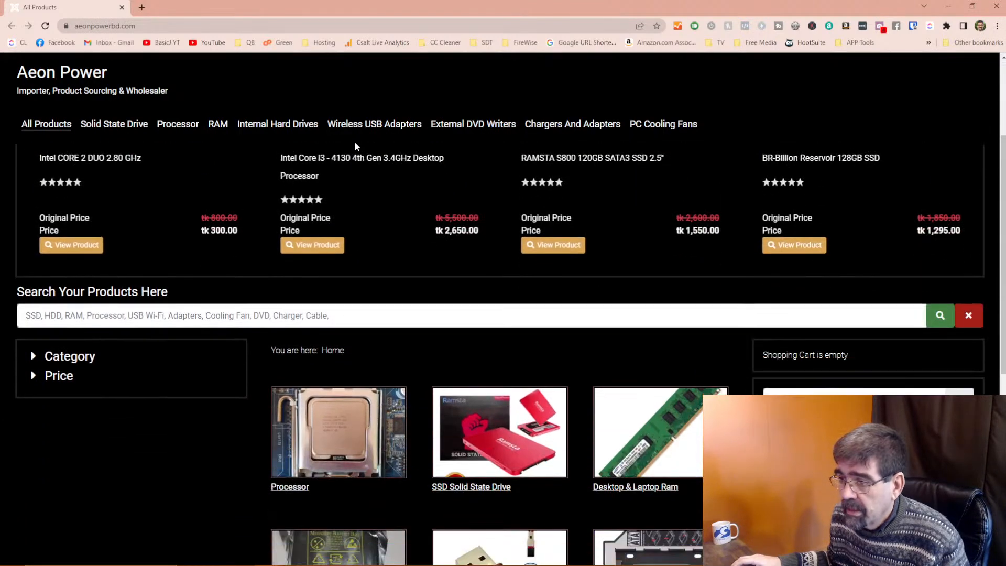
pyautogui.scroll(-4, 355, 141)
pyautogui.scroll(-3, 355, 142)
pyautogui.scroll(7, 355, 142)
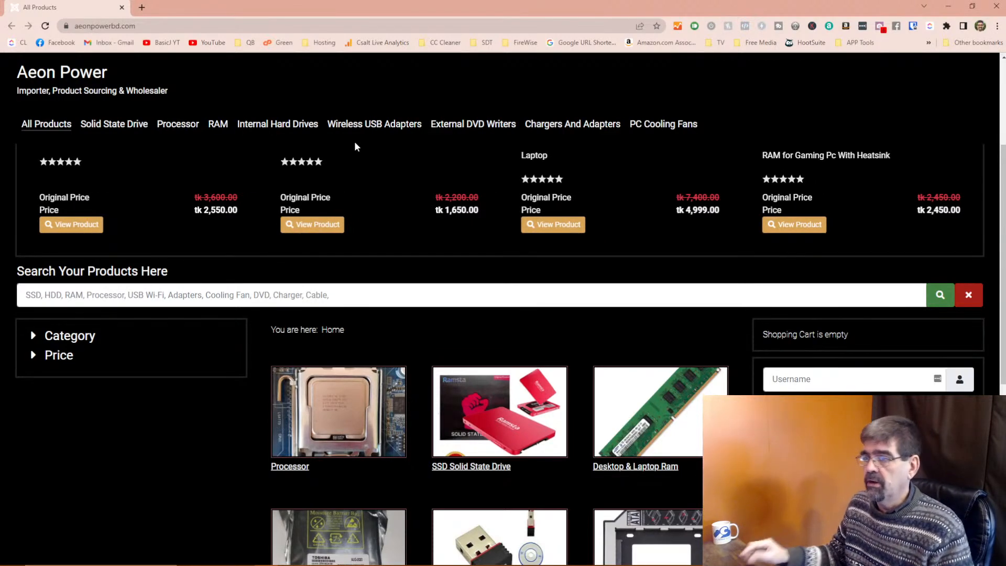
pyautogui.scroll(-6, 430, 241)
pyautogui.scroll(-1, 431, 242)
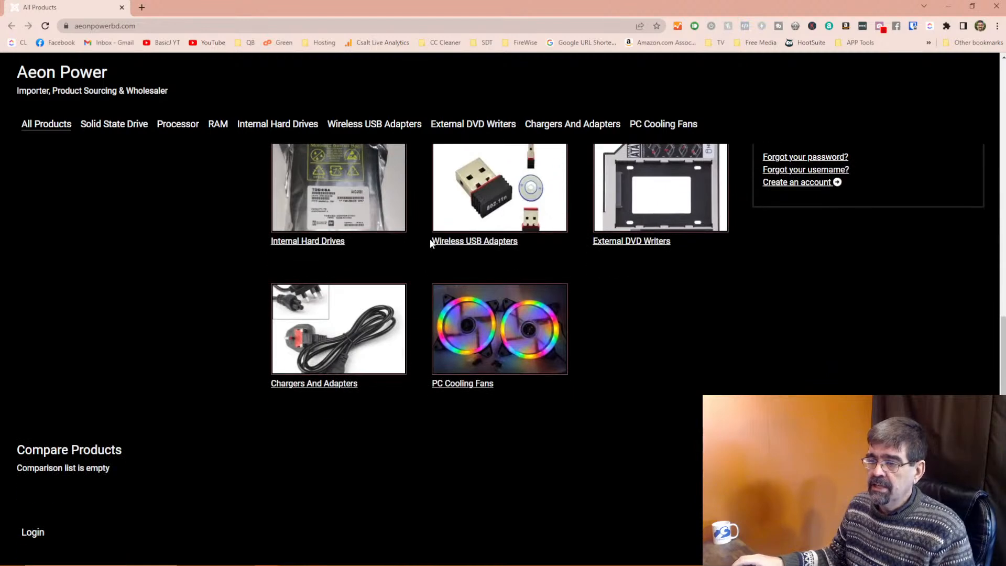
pyautogui.scroll(5, 225, 301)
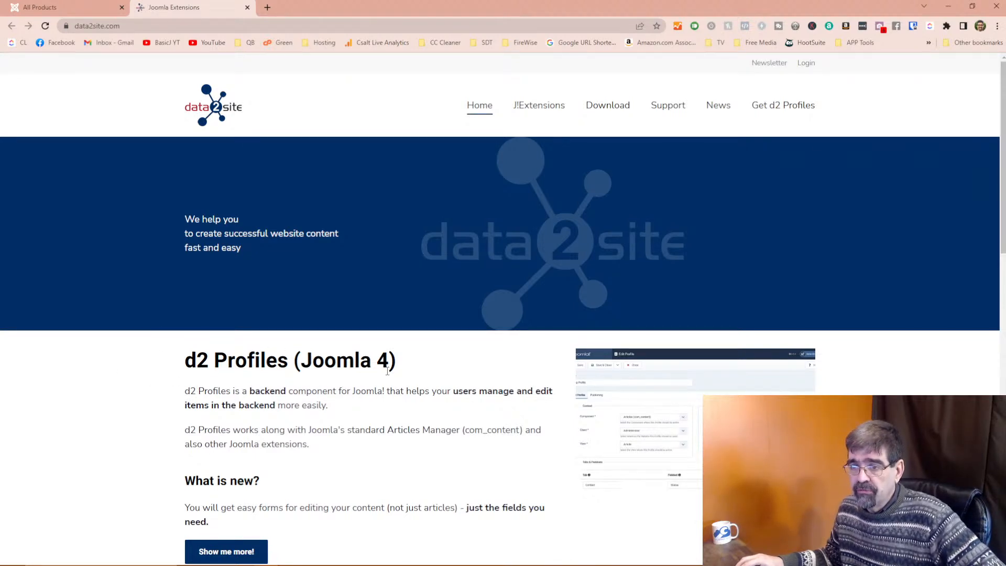
# Scroll the data2site home page and choose 'Show me more!' under d2 Profiles (Joomla 4).
pyautogui.scroll(-1, 388, 371)
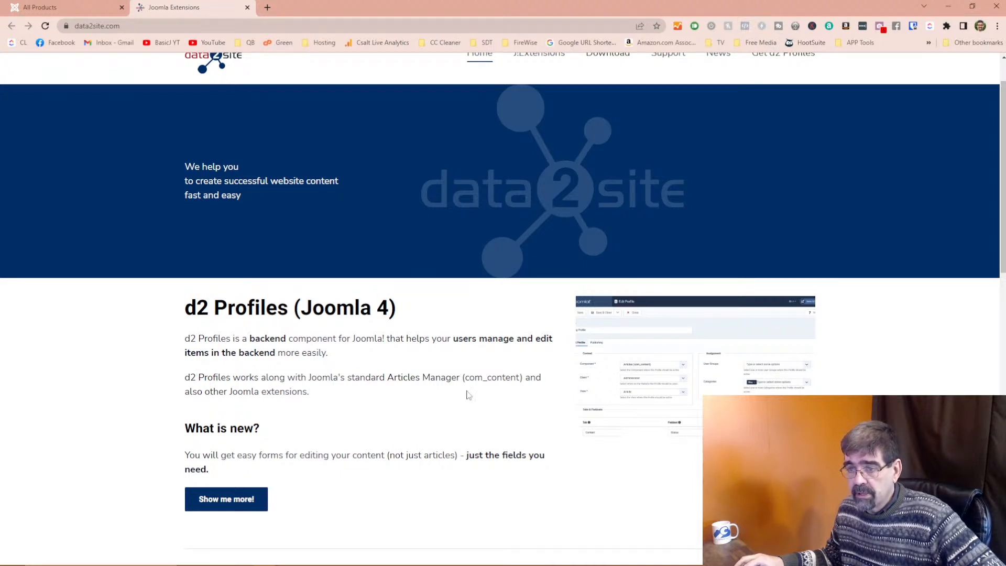
pyautogui.scroll(-3, 293, 391)
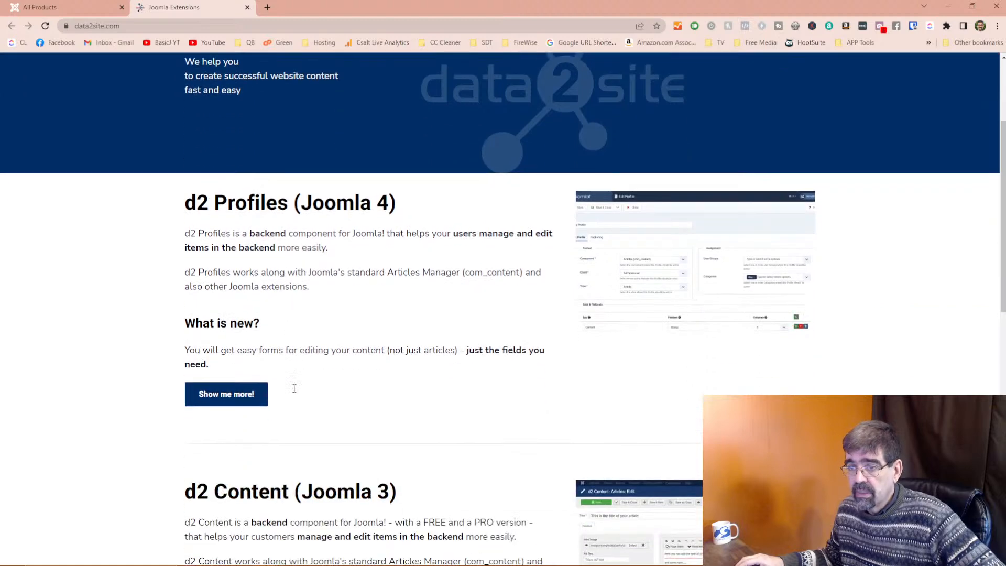
pyautogui.scroll(-5, 294, 391)
pyautogui.scroll(4, 293, 391)
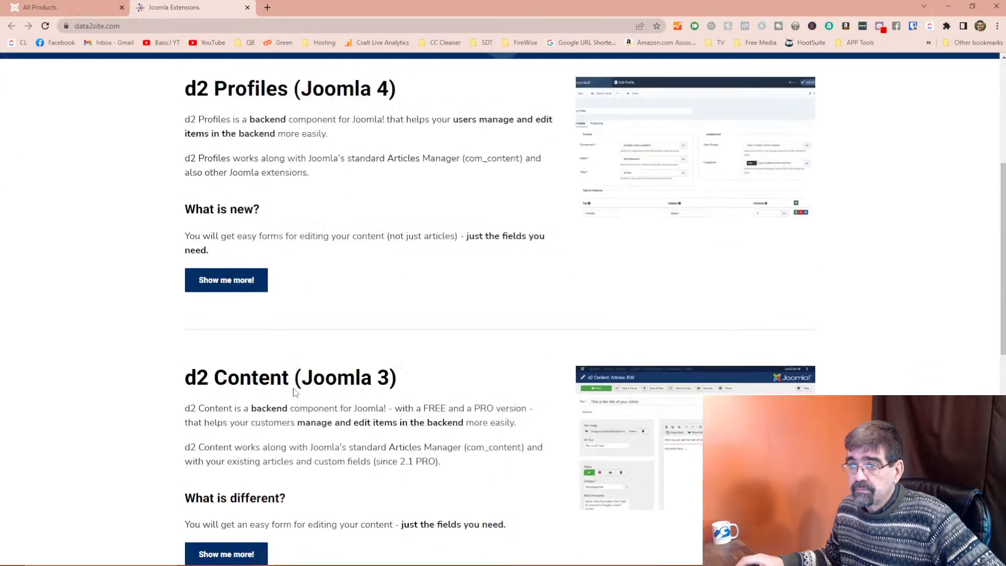
pyautogui.click(237, 348)
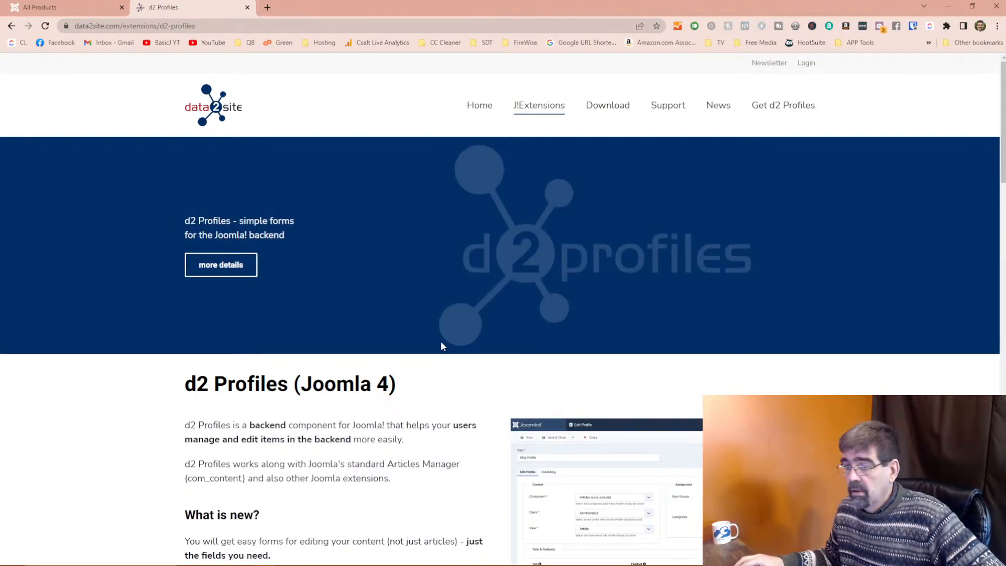
pyautogui.scroll(-4, 442, 340)
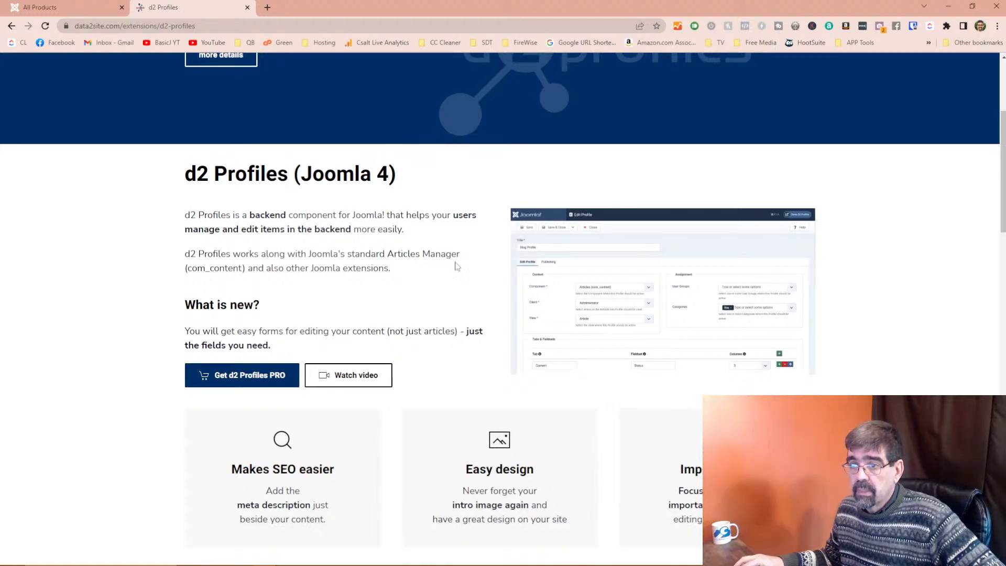
pyautogui.scroll(-4, 598, 310)
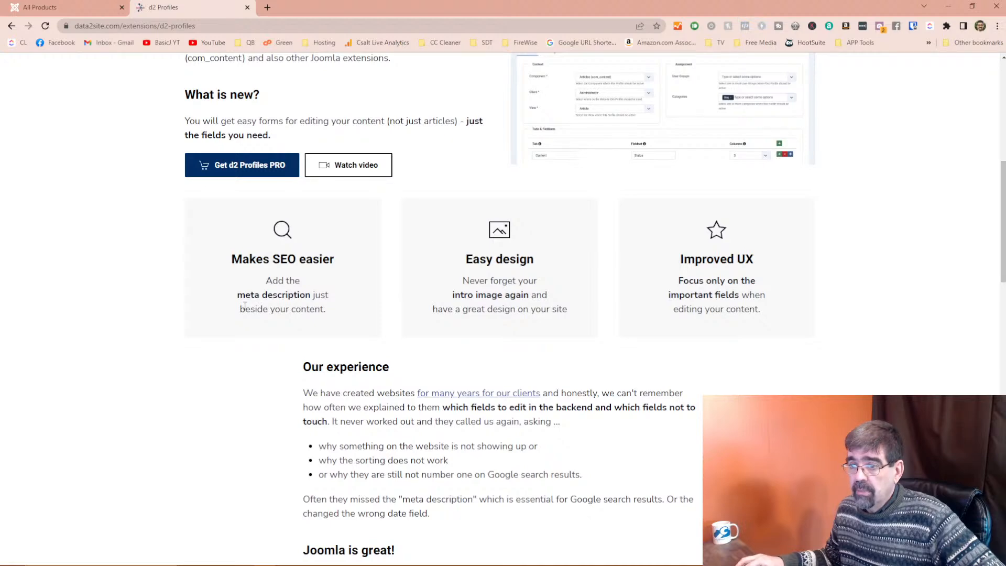
pyautogui.scroll(3, 707, 325)
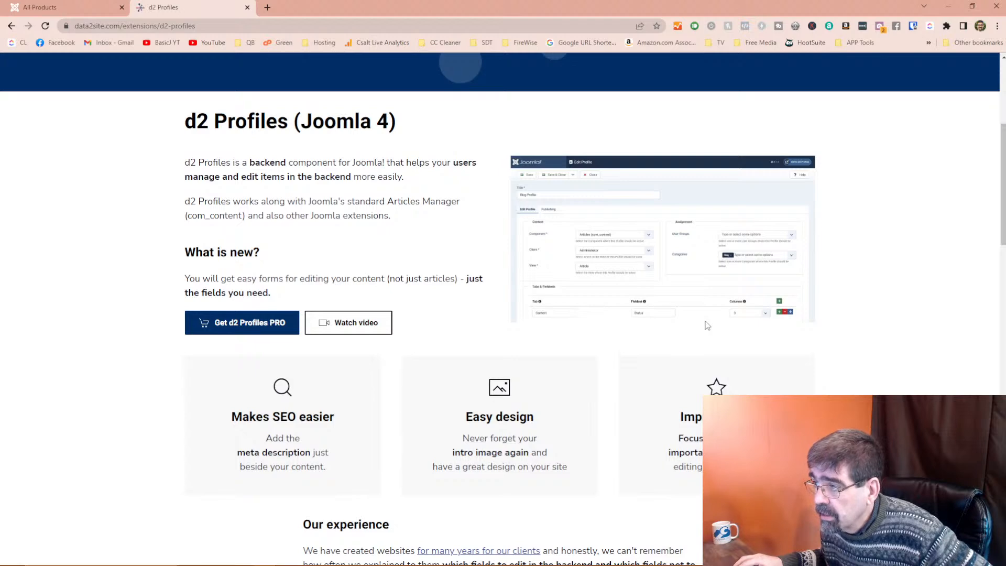
pyautogui.scroll(-3, 595, 312)
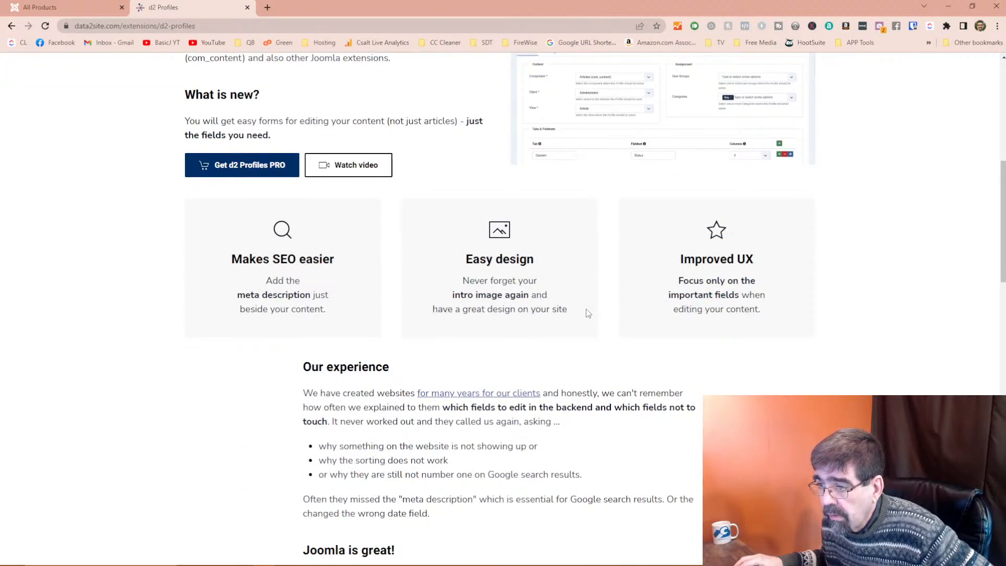
pyautogui.scroll(-2, 586, 309)
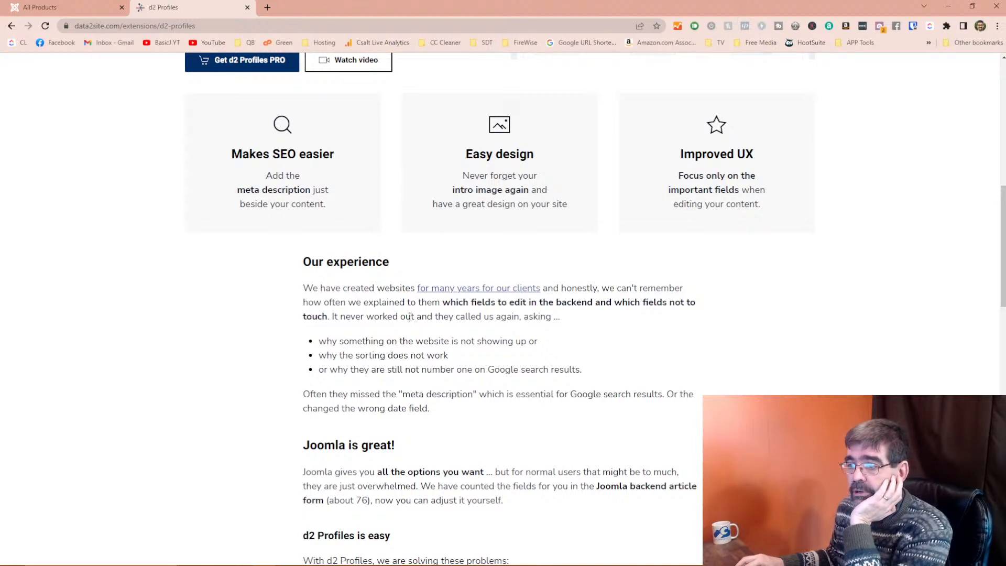
pyautogui.scroll(-1, 377, 338)
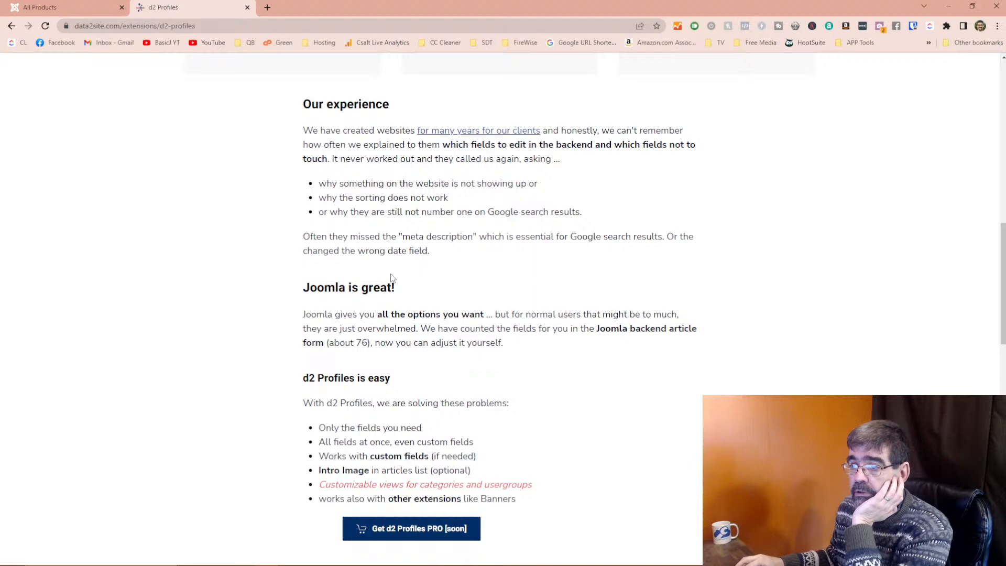
pyautogui.scroll(-2, 390, 278)
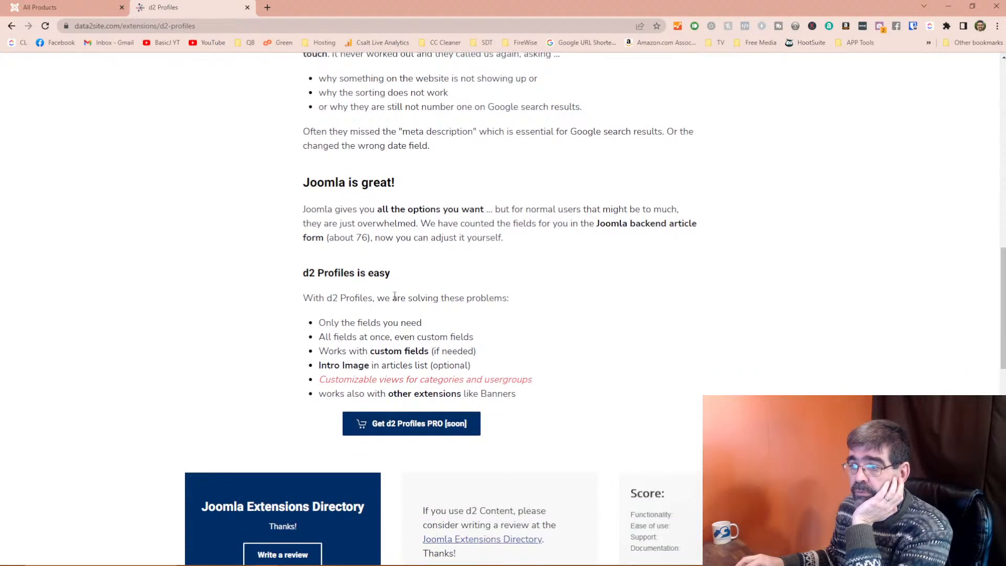
pyautogui.scroll(-1, 394, 296)
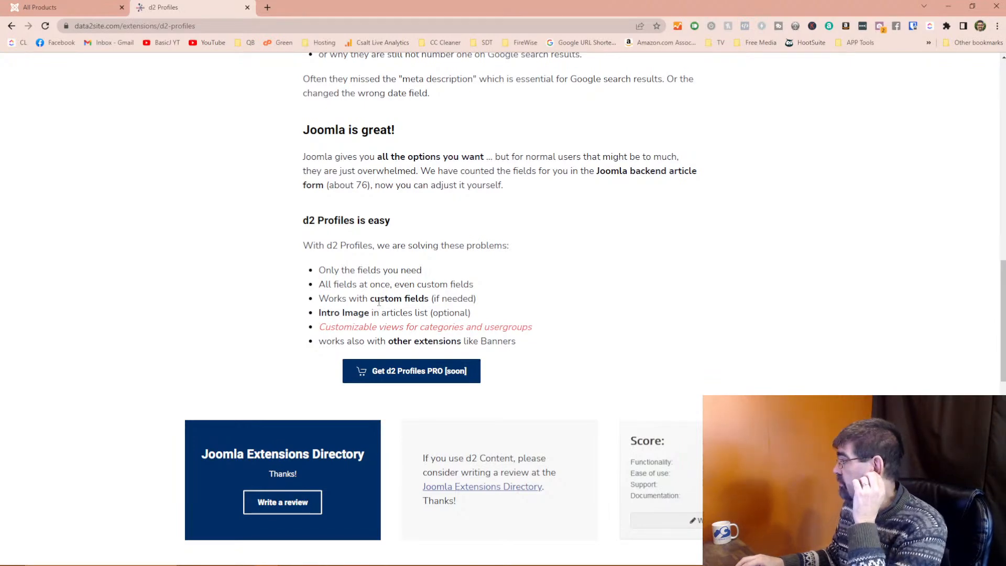
pyautogui.scroll(10, 389, 291)
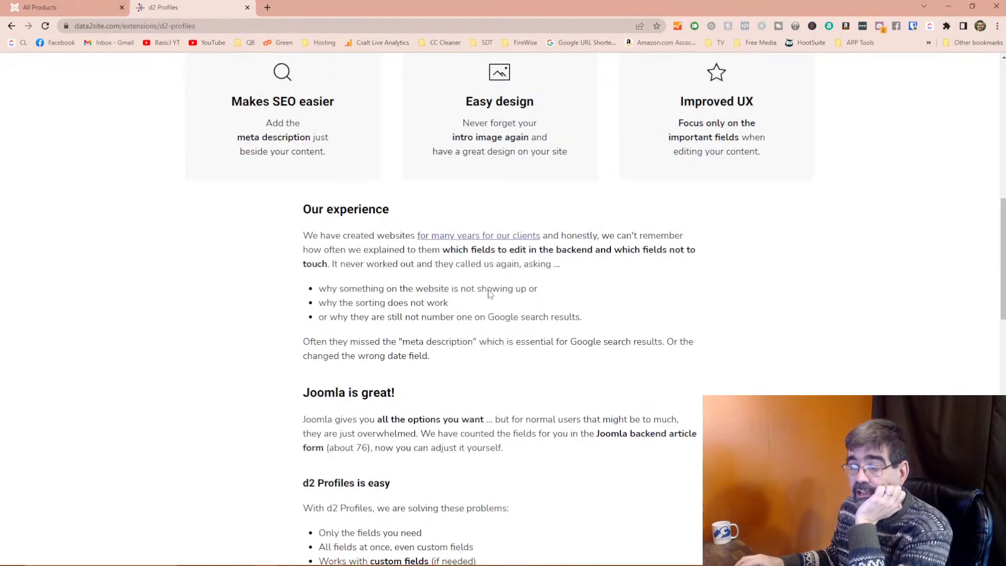
pyautogui.click(47, 8)
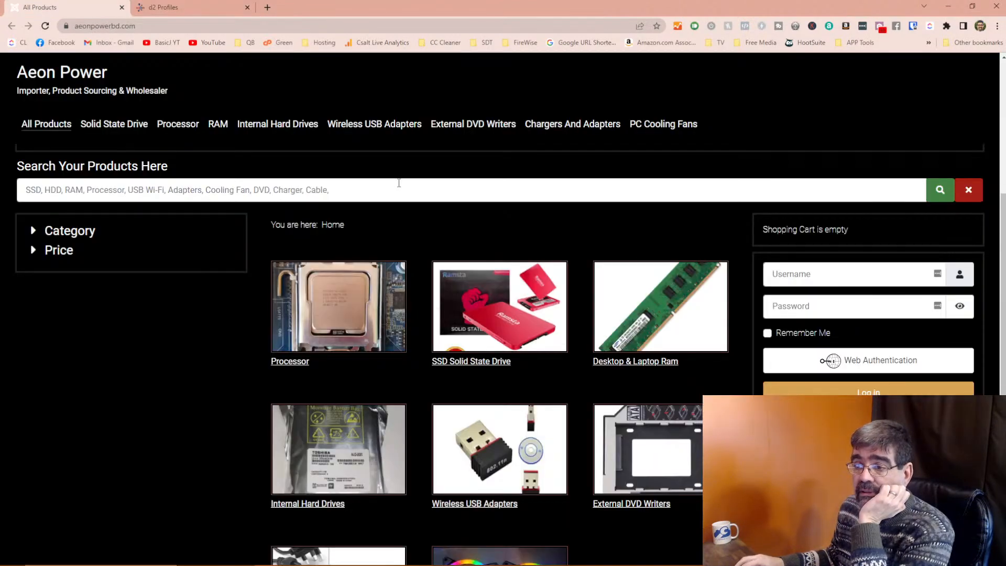
pyautogui.scroll(-4, 398, 183)
pyautogui.scroll(3, 397, 183)
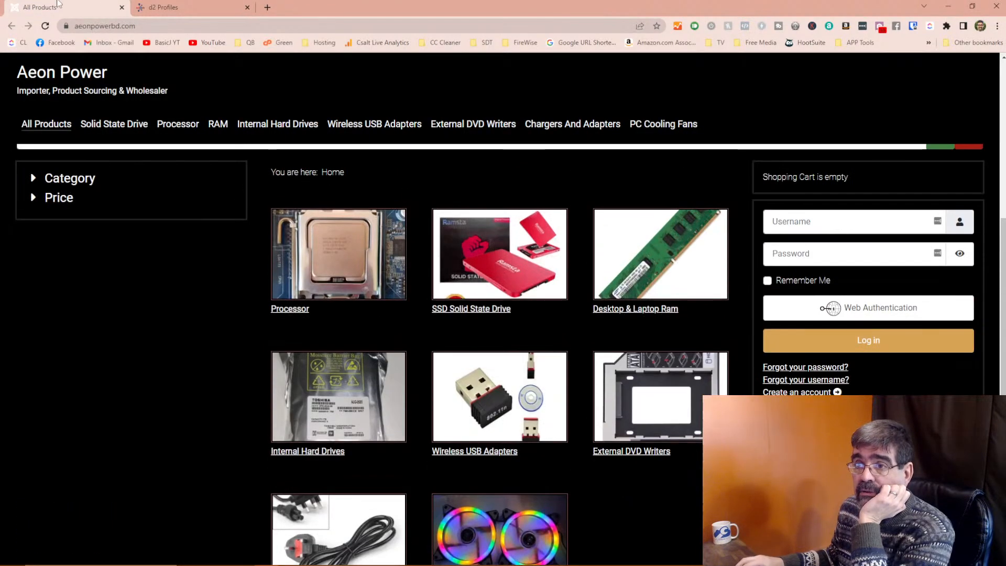
pyautogui.click(183, 7)
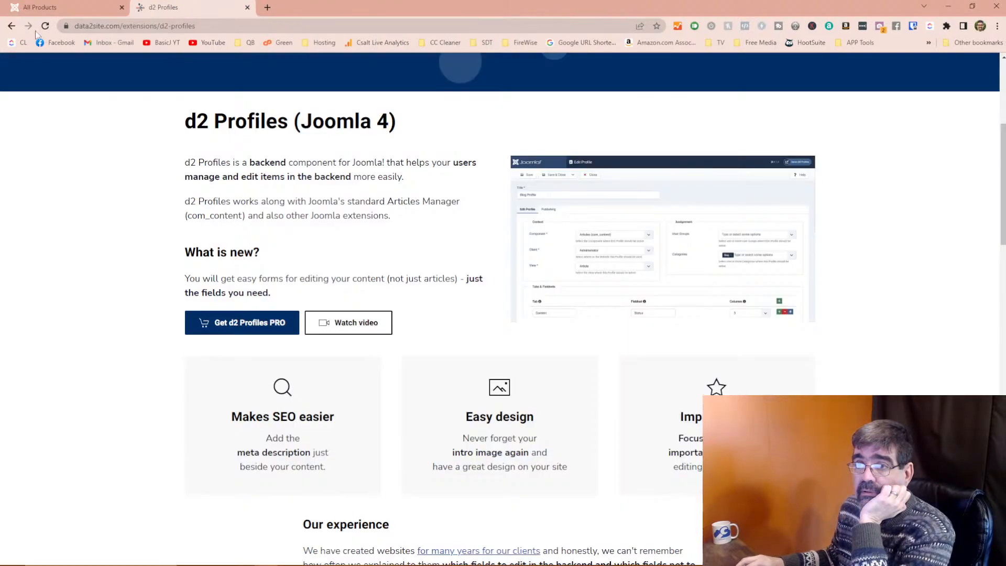
pyautogui.click(12, 26)
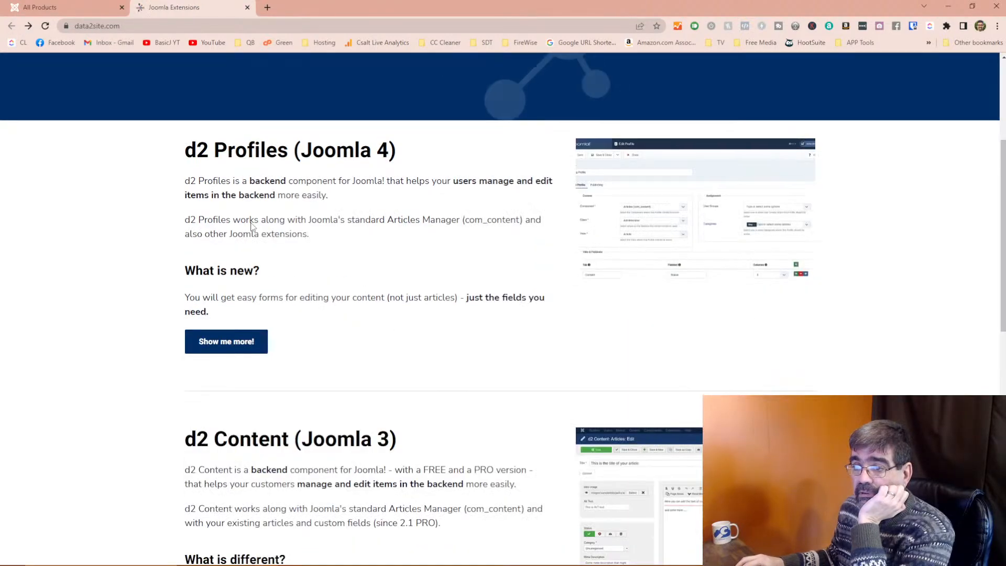
pyautogui.scroll(-6, 473, 319)
pyautogui.scroll(8, 474, 321)
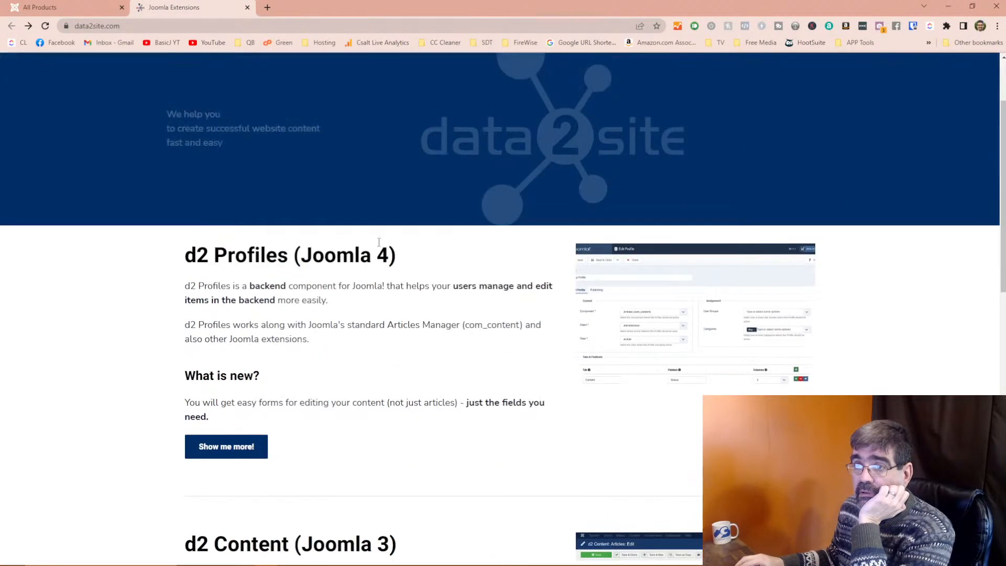
pyautogui.scroll(2, 298, 194)
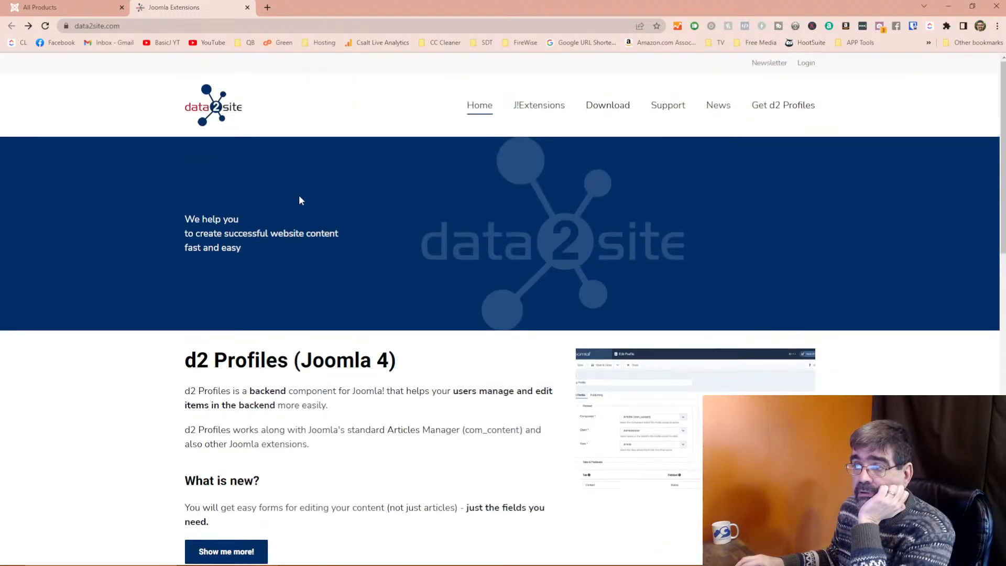
pyautogui.scroll(-5, 298, 197)
pyautogui.scroll(-5, 301, 200)
pyautogui.scroll(4, 299, 197)
pyautogui.click(249, 197)
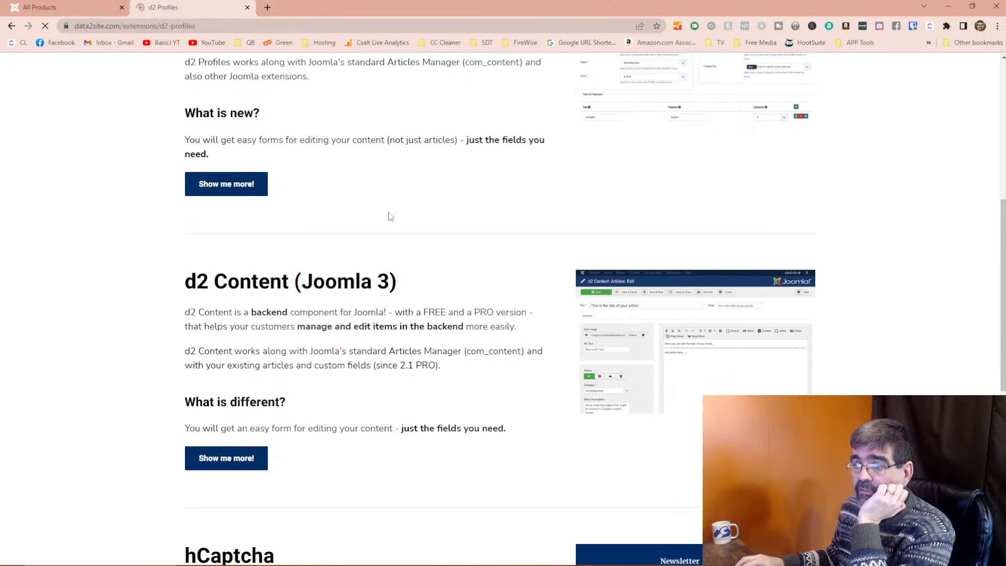
pyautogui.scroll(-5, 389, 212)
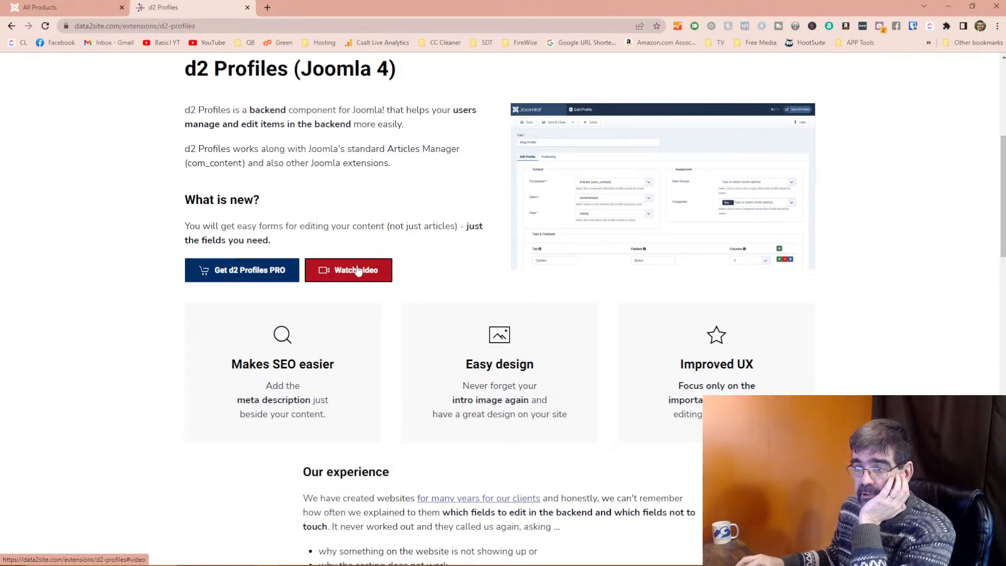
# Play the d2 Profiles how-it-works video full screen, scrubbing between the plugins list and Article view choice.
pyautogui.click(357, 270)
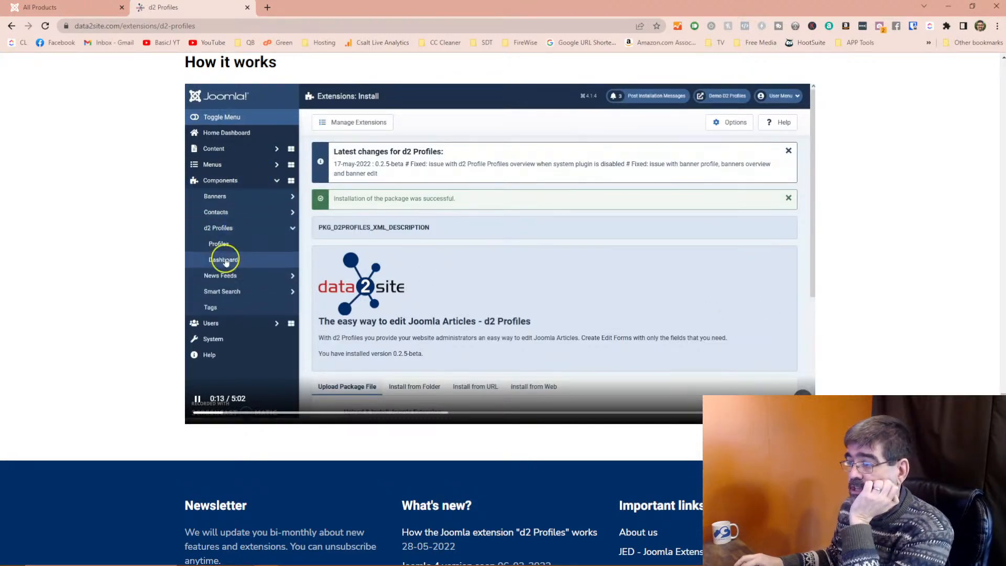
pyautogui.click(778, 398)
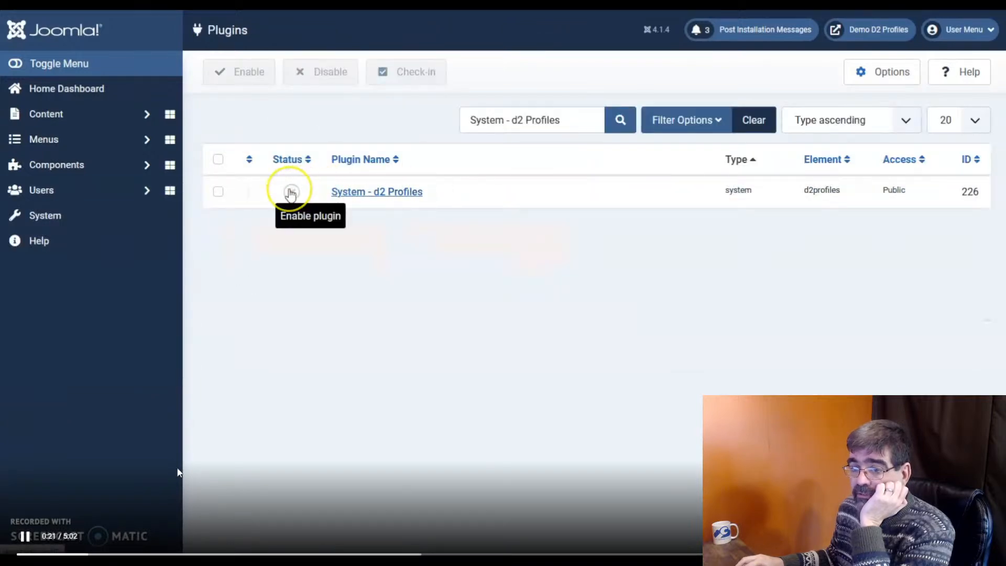
pyautogui.click(188, 554)
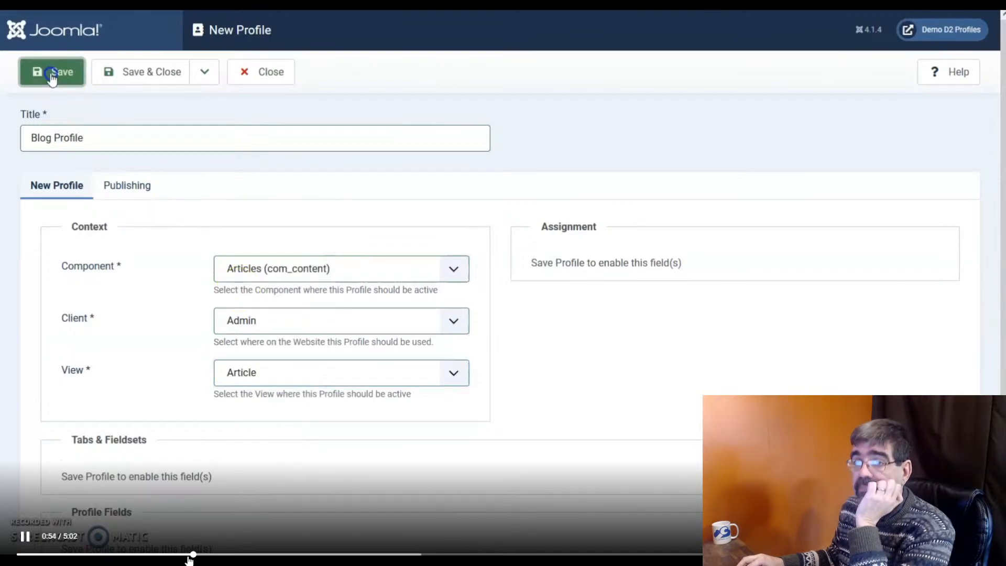
pyautogui.click(183, 555)
pyautogui.click(167, 554)
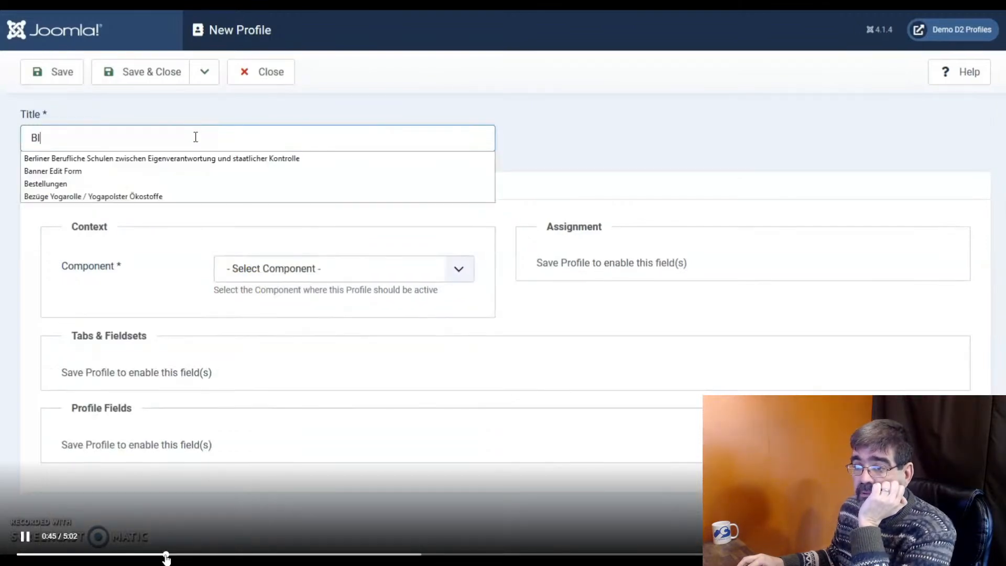
pyautogui.click(131, 555)
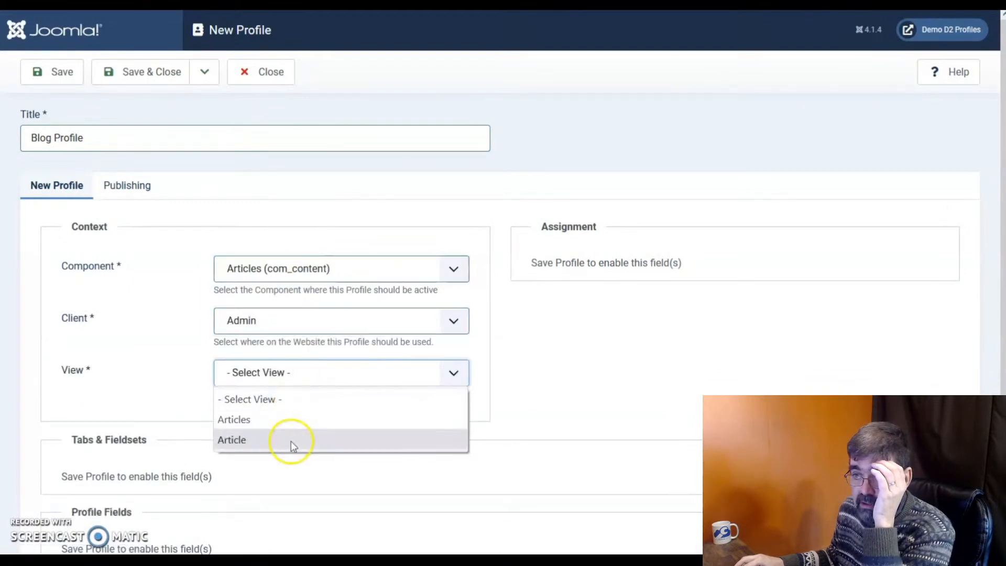
pyautogui.click(292, 439)
pyautogui.click(52, 77)
pyautogui.moveTo(322, 328)
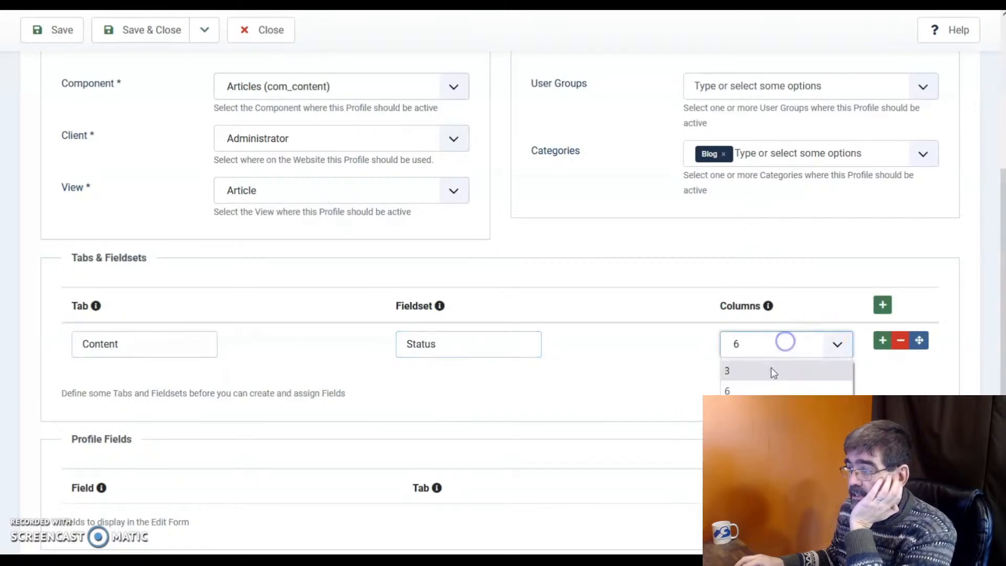
# Add two Tab/Fieldset rows to the Blog Profile: Content/Text and Other/Other.
pyautogui.click(882, 341)
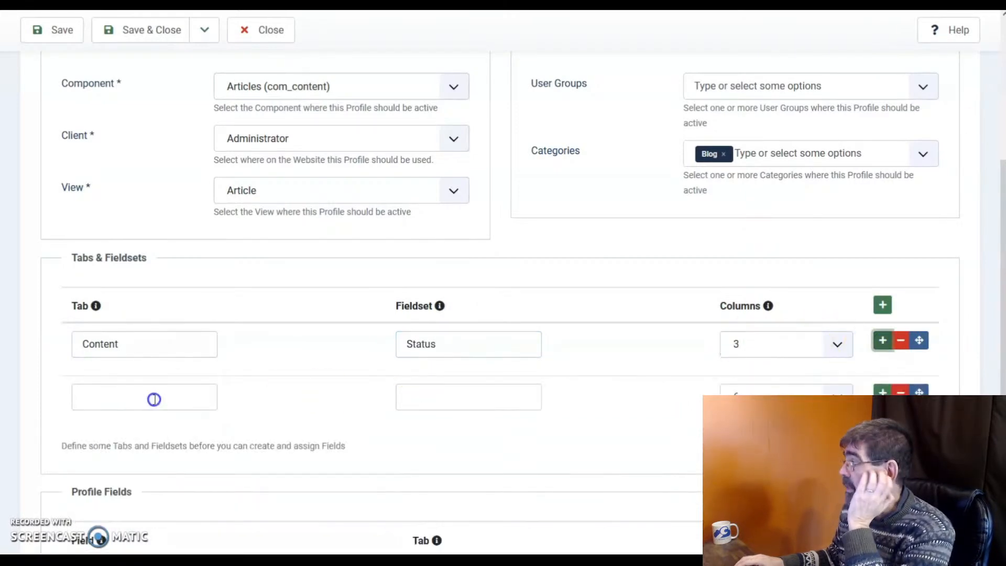
pyautogui.click(154, 399)
pyautogui.press('Tab')
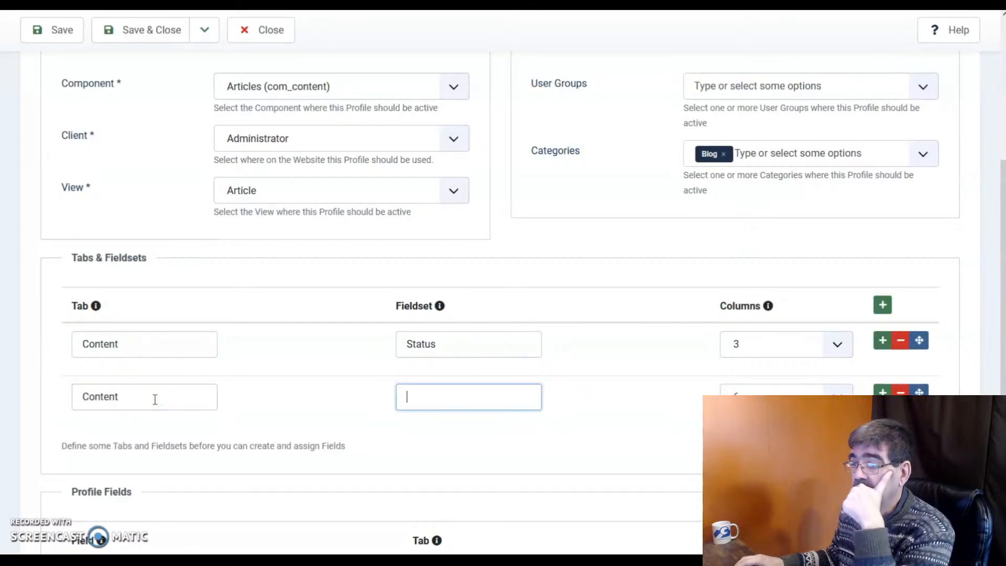
pyautogui.write('Text')
pyautogui.press('Tab')
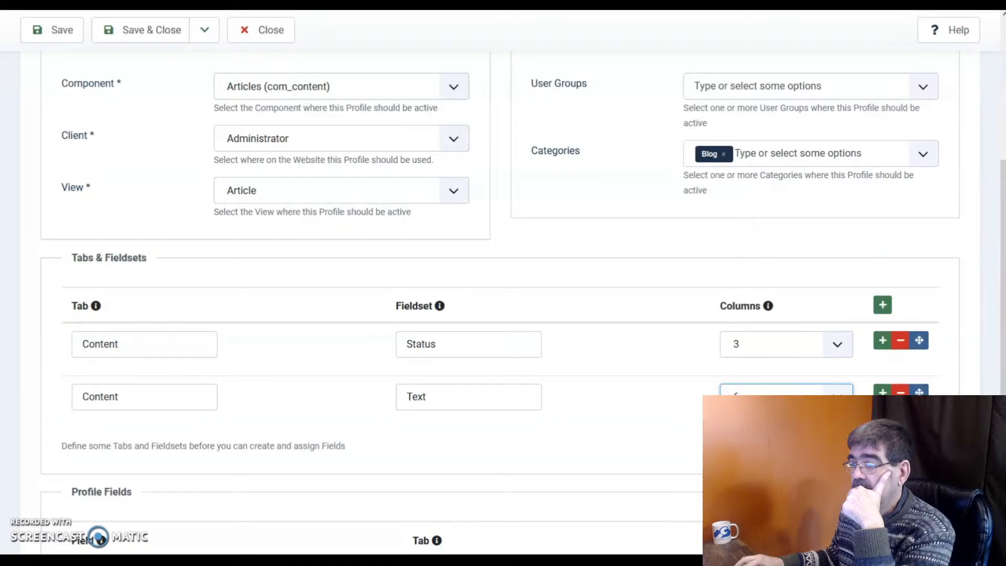
pyautogui.click(883, 392)
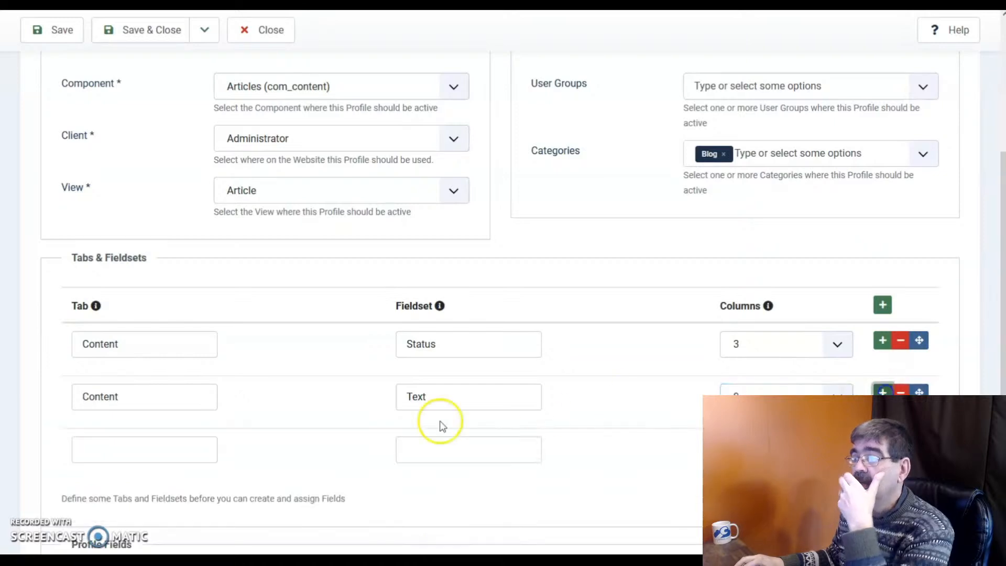
pyautogui.click(153, 450)
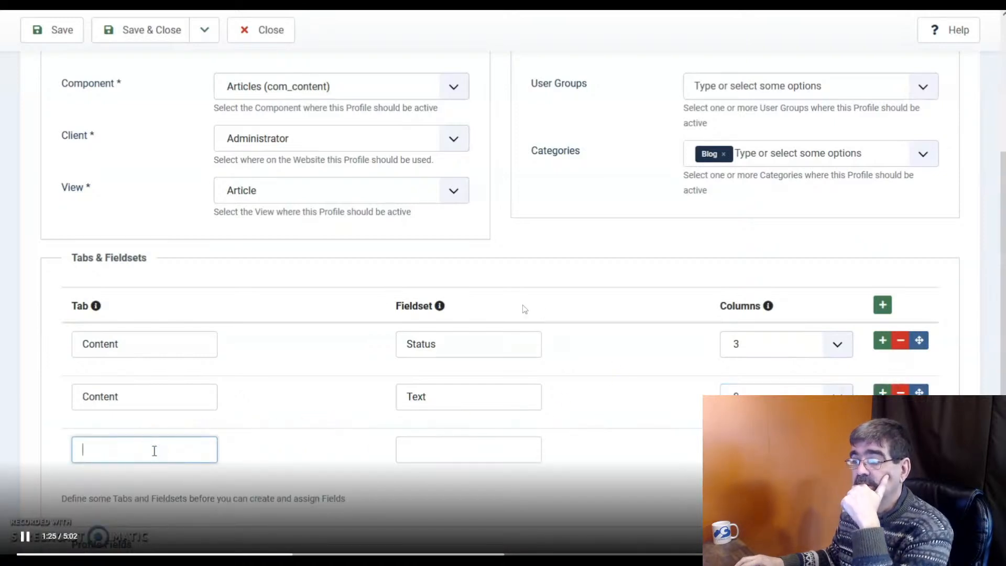
pyautogui.press('BackSpace')
pyautogui.press('BackSpace')
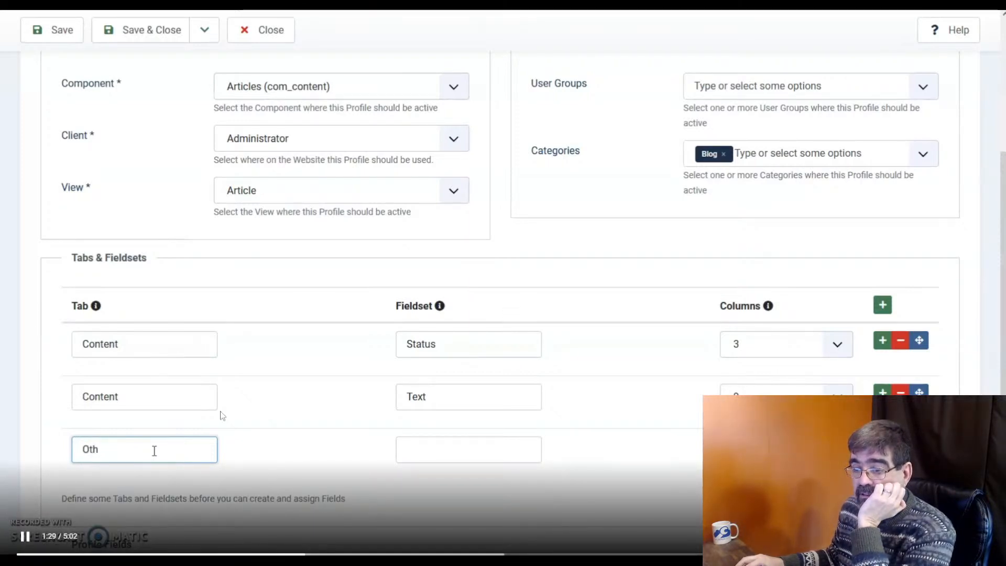
pyautogui.write('Other')
pyautogui.click(485, 443)
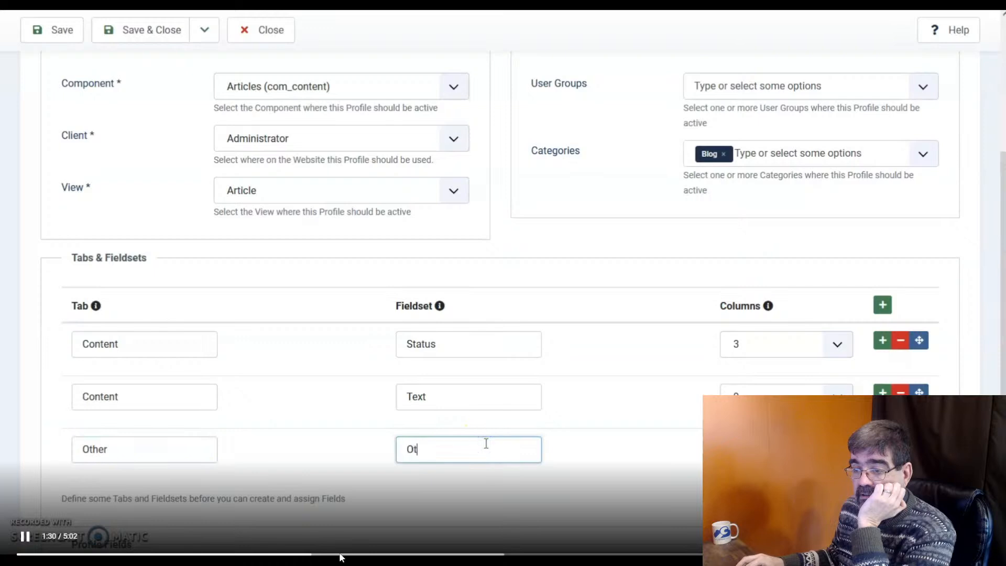
pyautogui.write('Other')
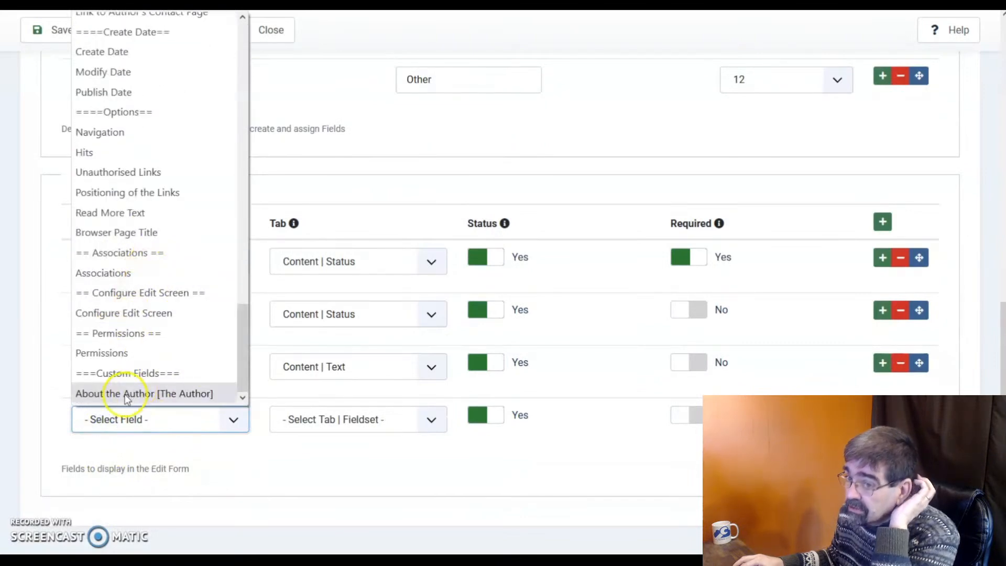
# Add About the Author as a profile field on the Other tab.
pyautogui.click(124, 394)
pyautogui.click(318, 426)
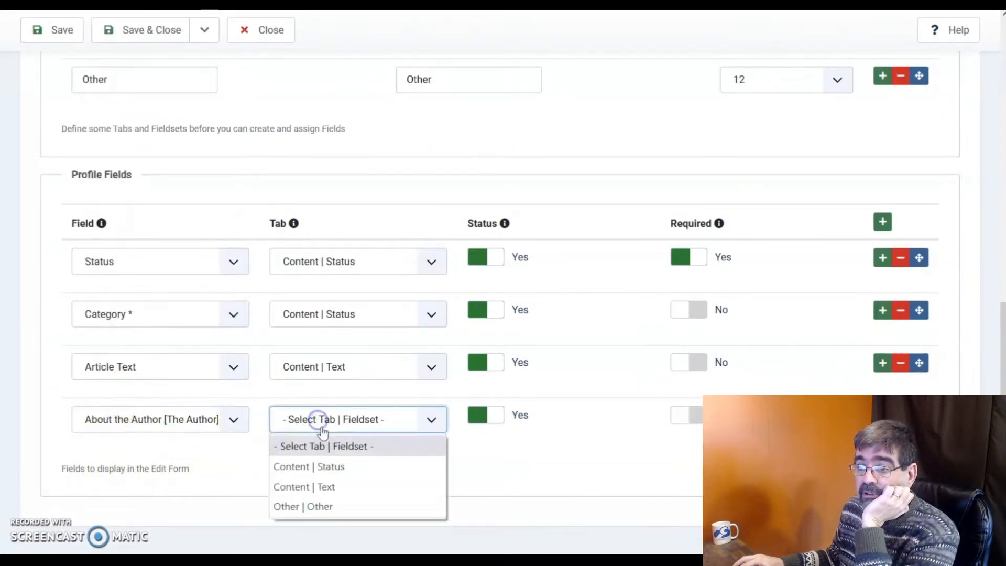
pyautogui.click(332, 506)
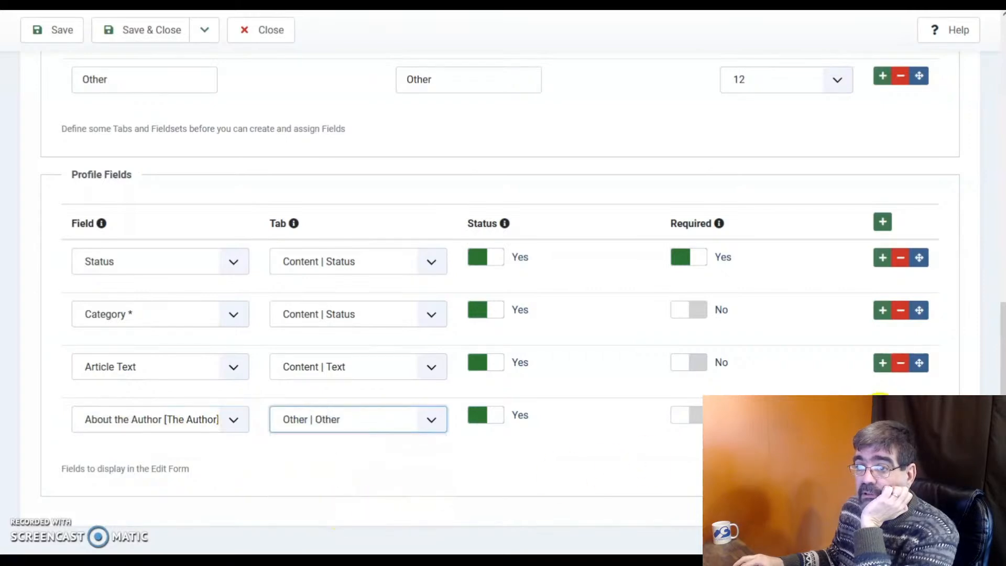
# Add Start Publishing on Content | Status as the required second field, then save the profile.
pyautogui.click(104, 472)
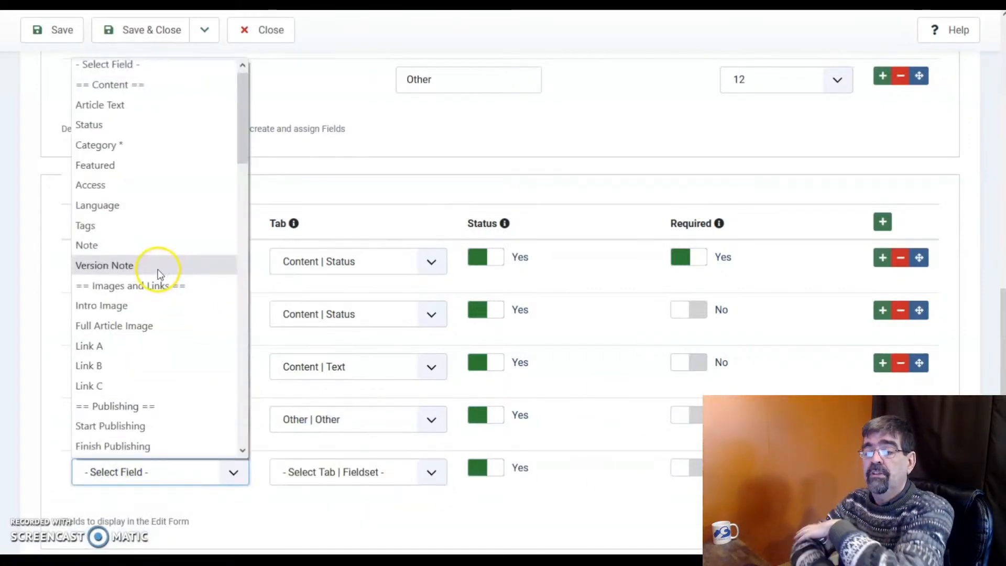
pyautogui.scroll(-2, 160, 268)
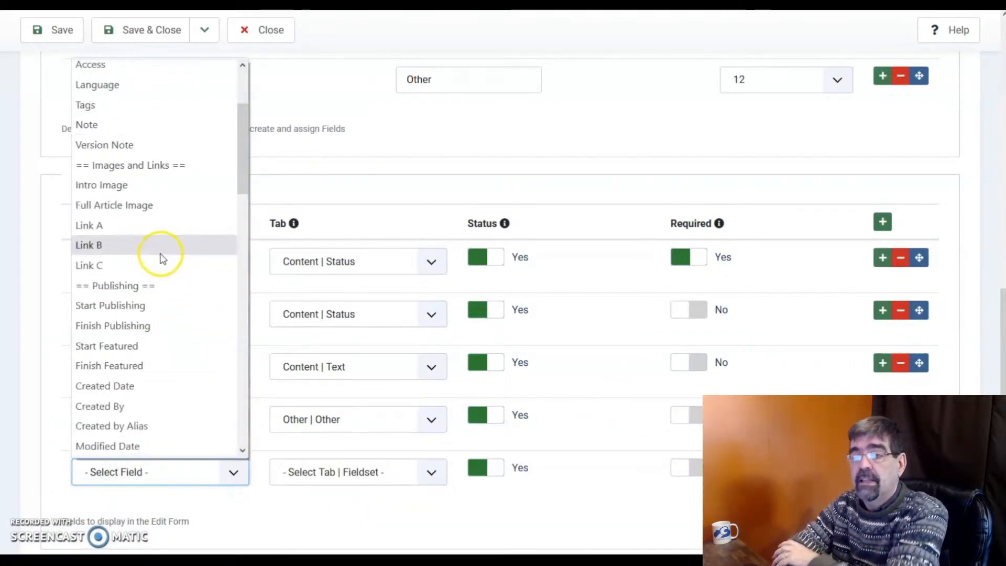
pyautogui.click(127, 304)
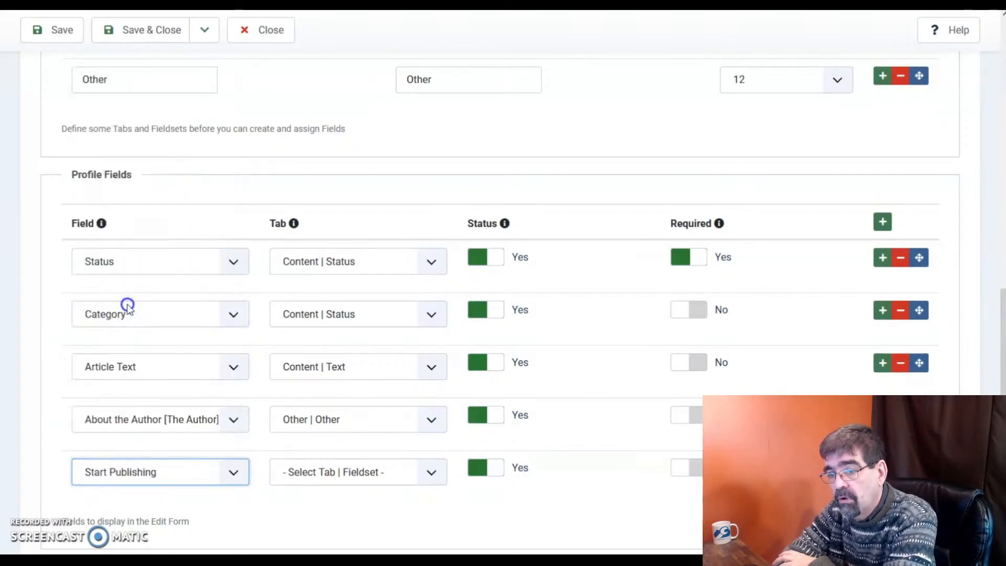
pyautogui.click(313, 475)
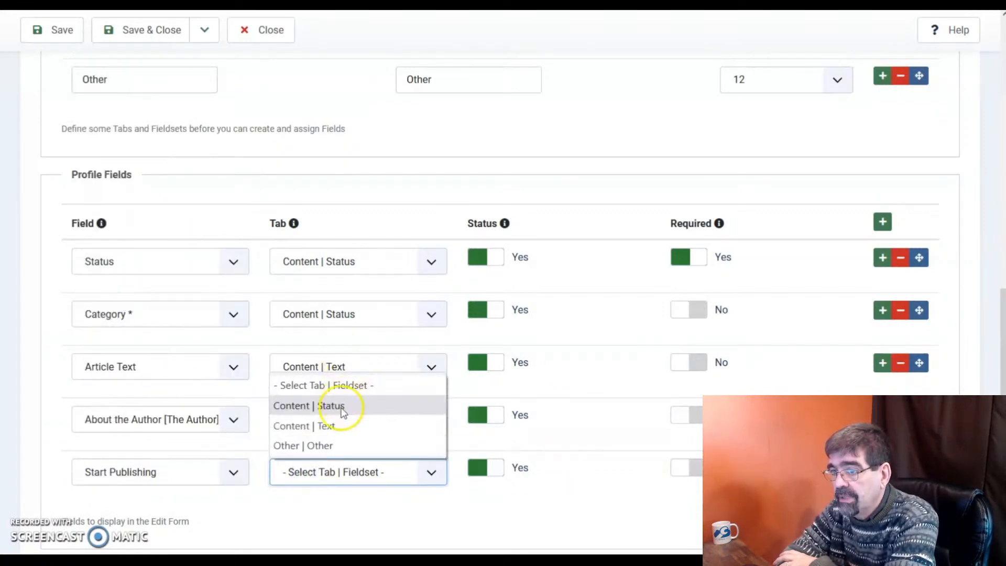
pyautogui.click(338, 411)
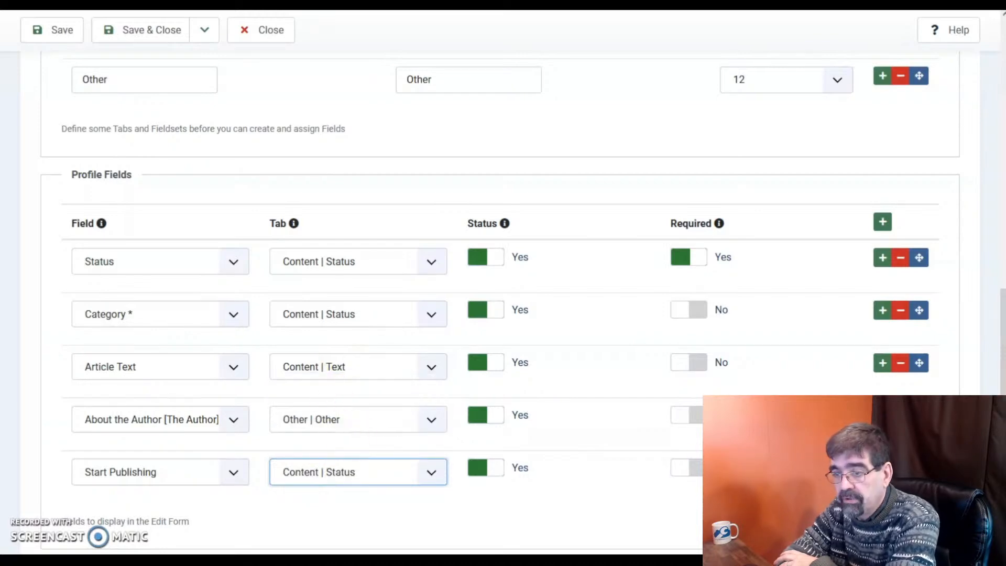
pyautogui.moveTo(919, 468); pyautogui.dragTo(526, 341)
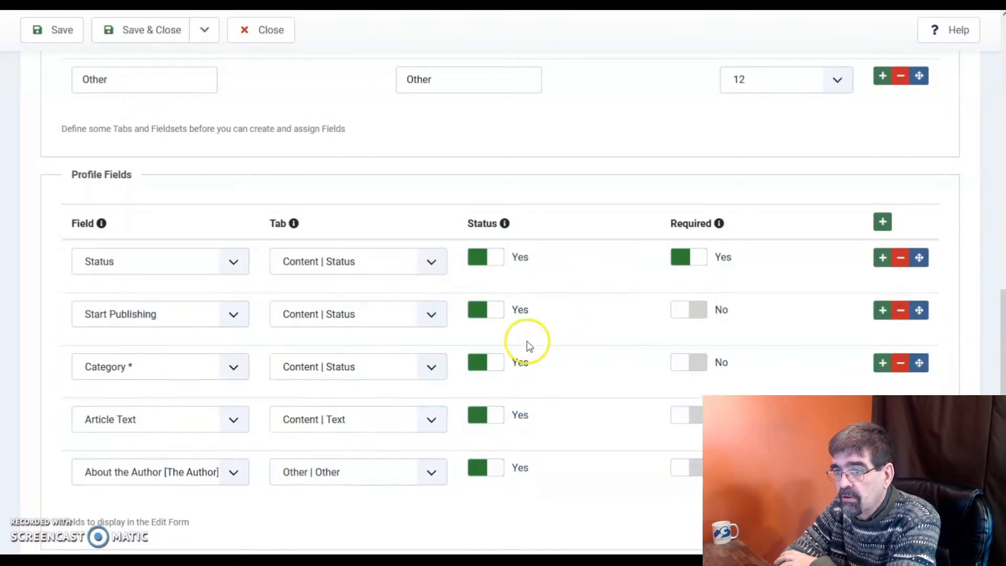
pyautogui.click(688, 316)
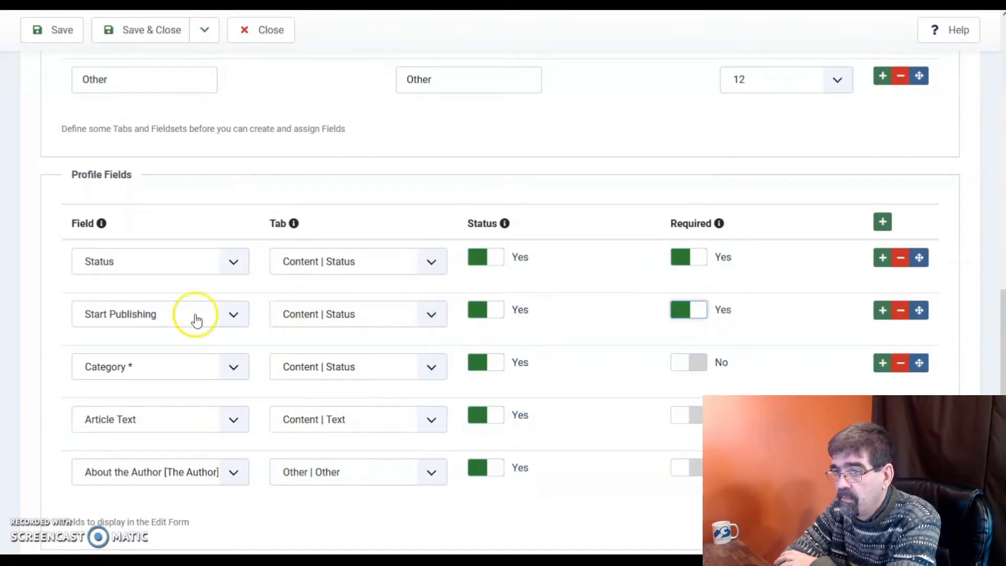
pyautogui.click(149, 32)
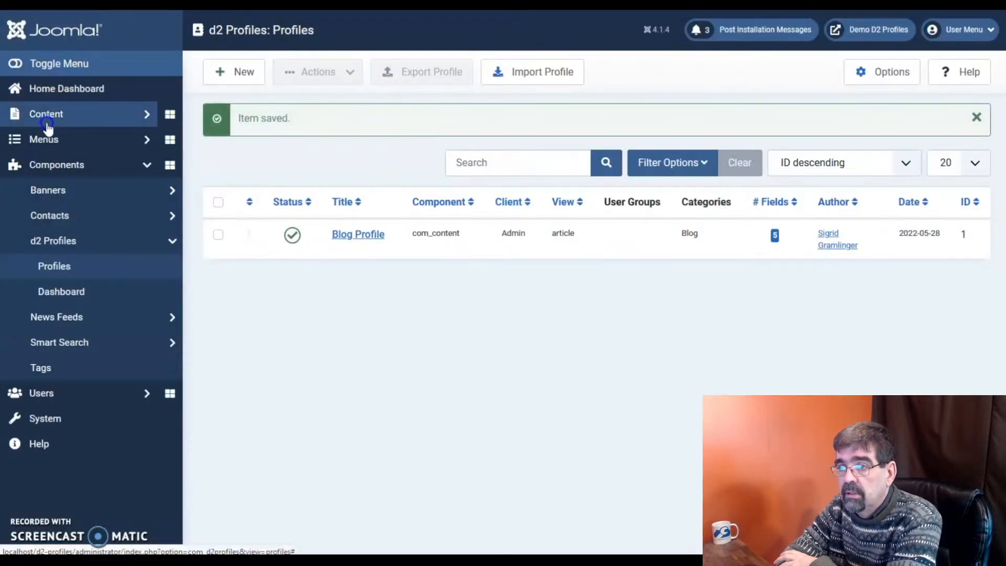
# Review the Typography article in Content > Articles, close it, then open About your home page.
pyautogui.click(46, 116)
pyautogui.click(49, 141)
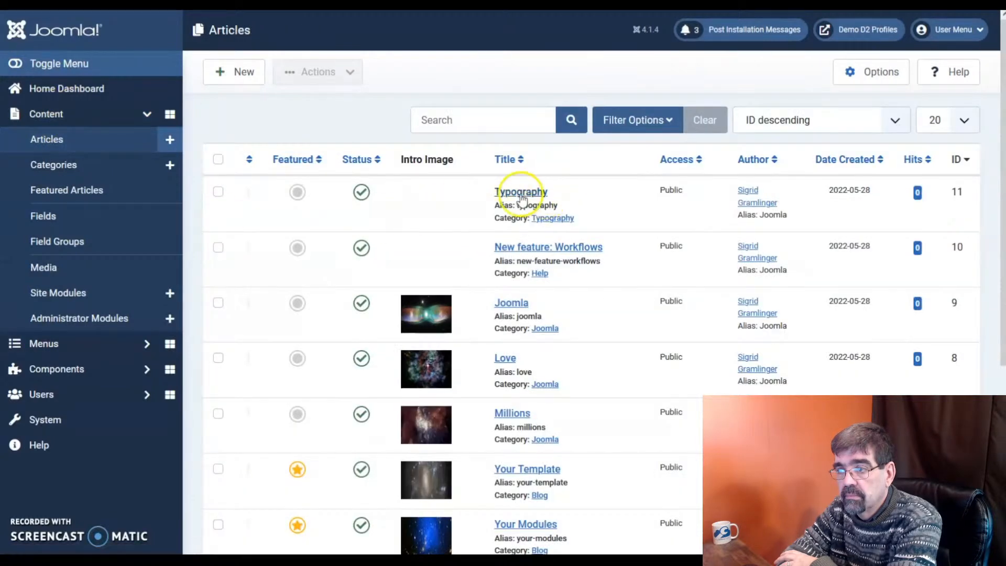
pyautogui.click(533, 195)
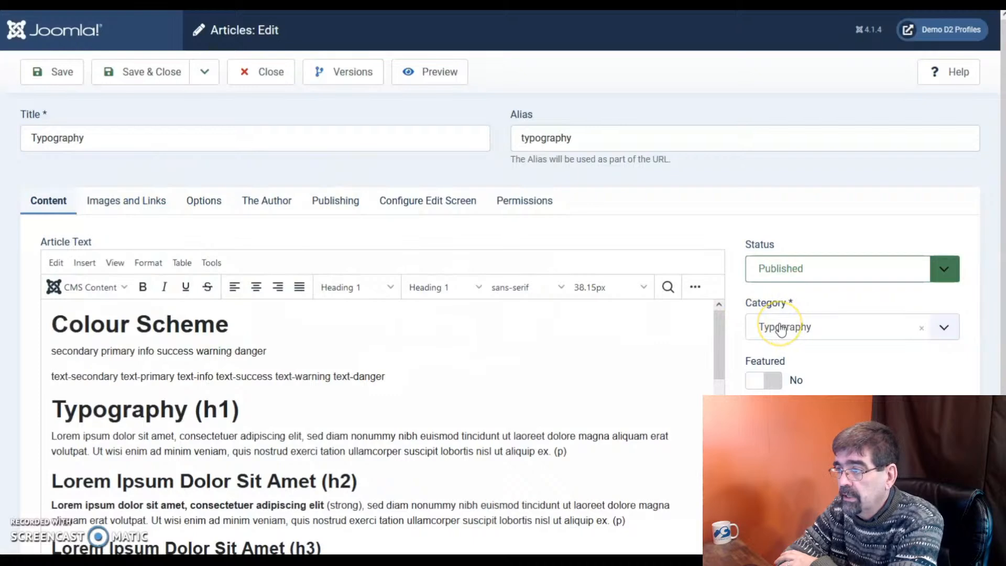
pyautogui.click(252, 84)
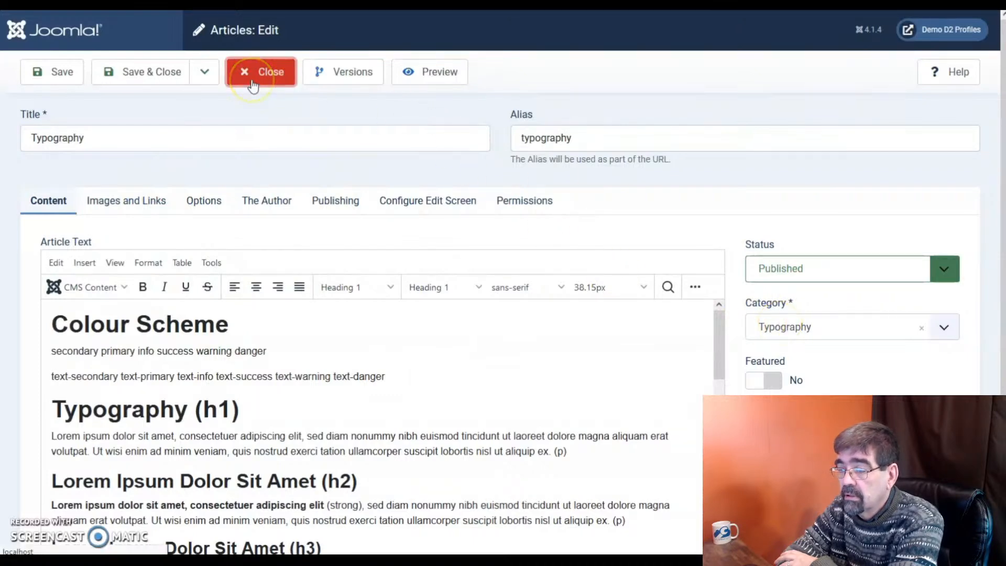
pyautogui.scroll(-4, 584, 337)
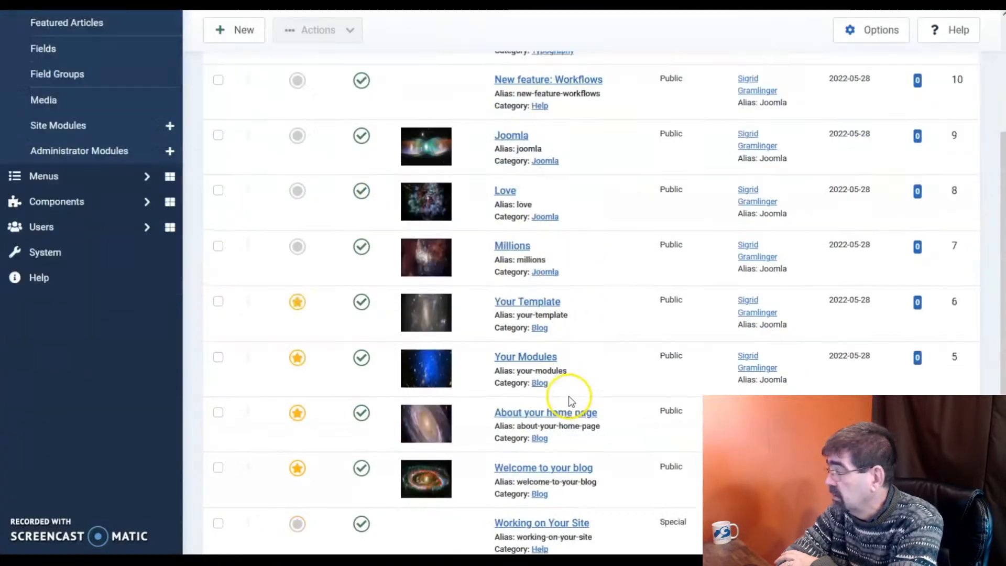
pyautogui.click(518, 388)
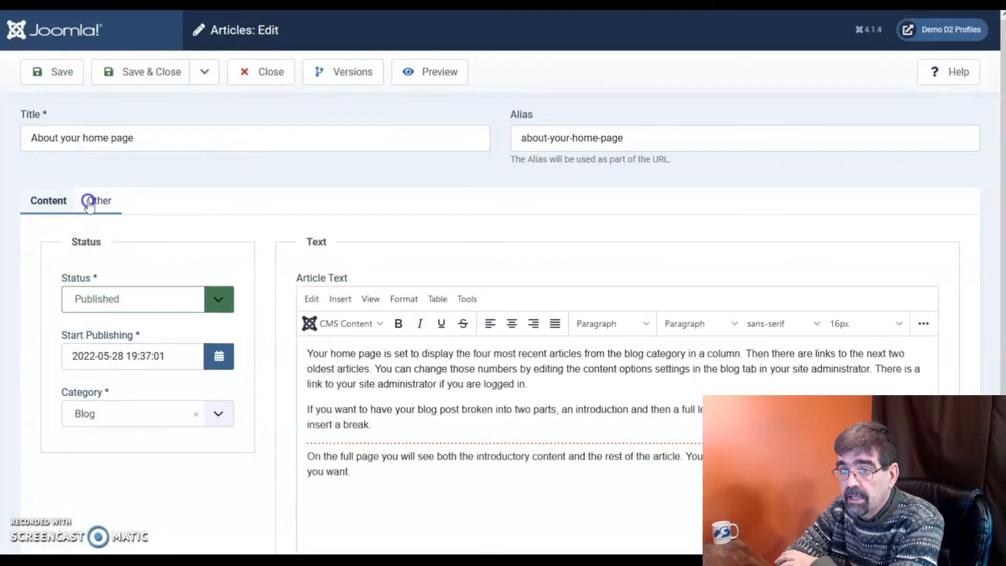
# Check the article's category options, keeping it in Blog.
pyautogui.click(85, 414)
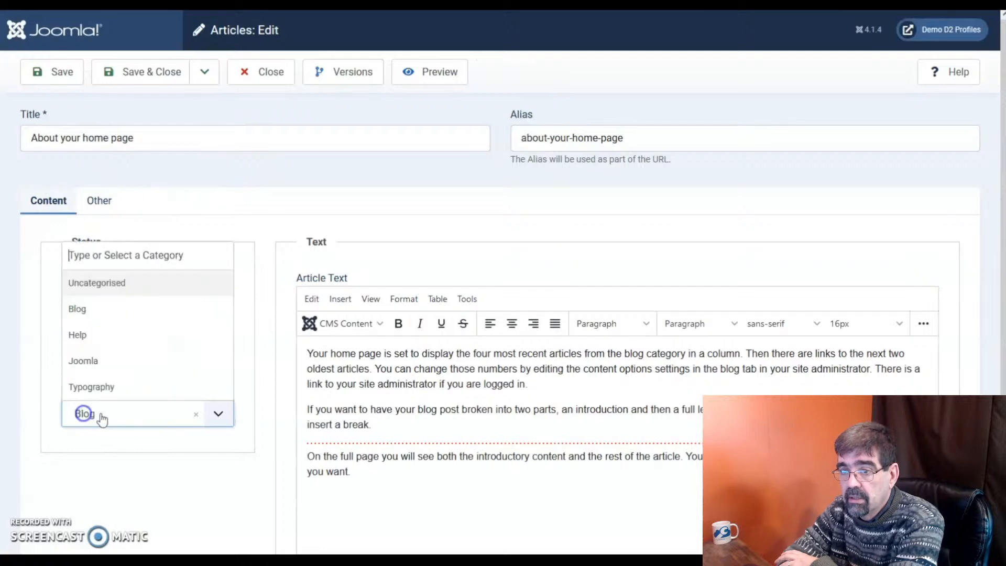
pyautogui.click(92, 413)
pyautogui.scroll(-3, 125, 407)
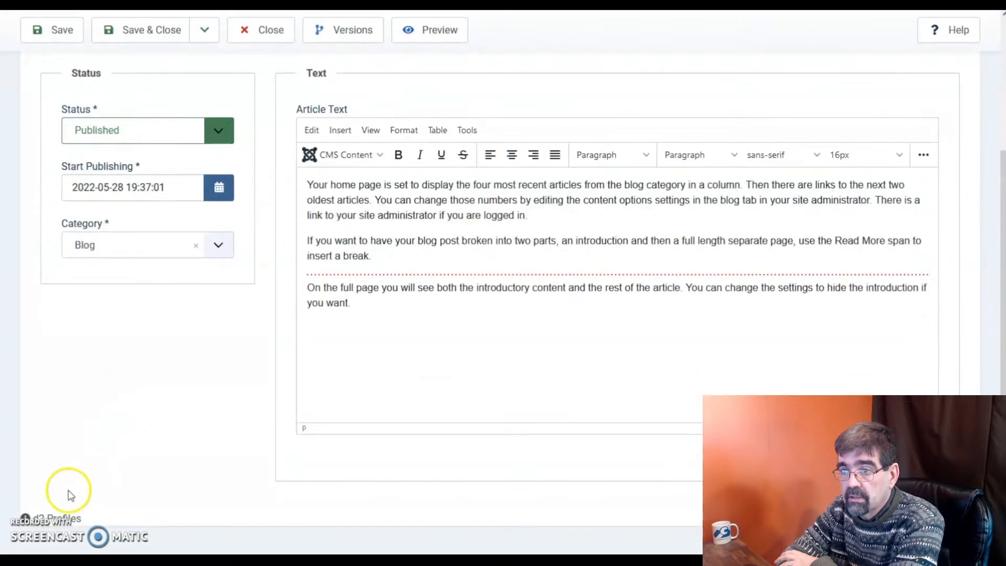
pyautogui.scroll(3, 213, 415)
# Replace the About the Author text with 'Test' and save the article.
pyautogui.click(85, 206)
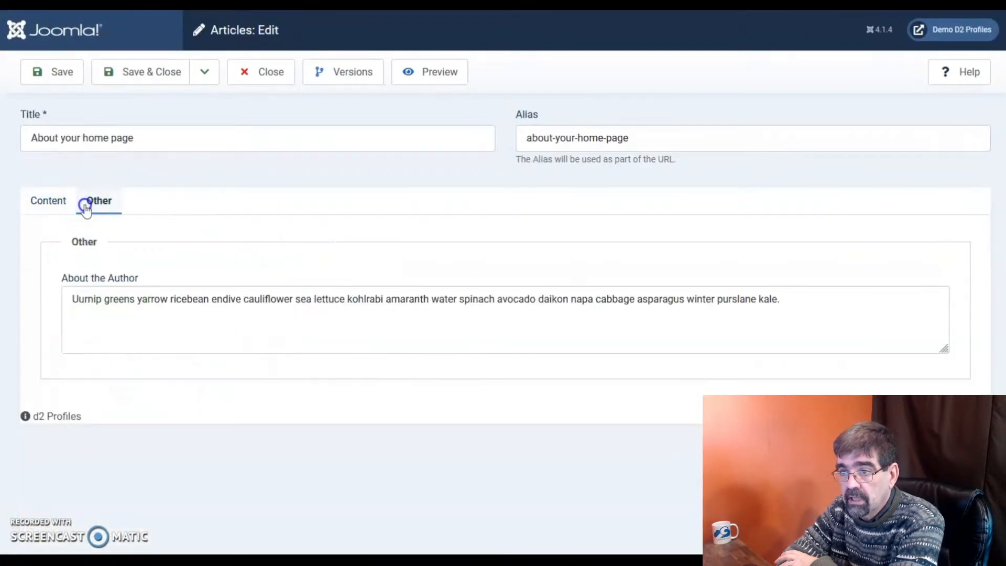
pyautogui.click(192, 315)
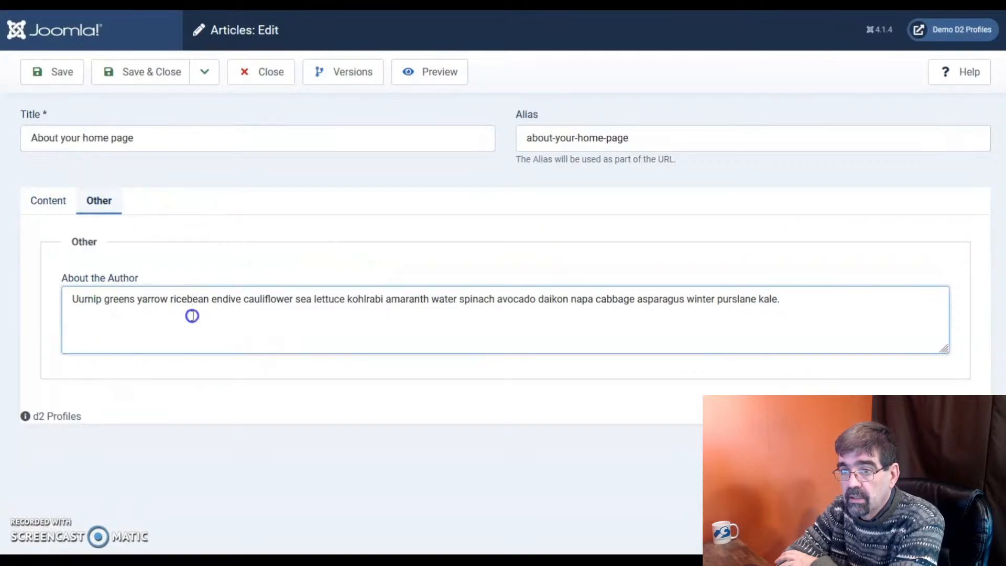
pyautogui.hotkey('ctrl', 'a')
pyautogui.write('Test')
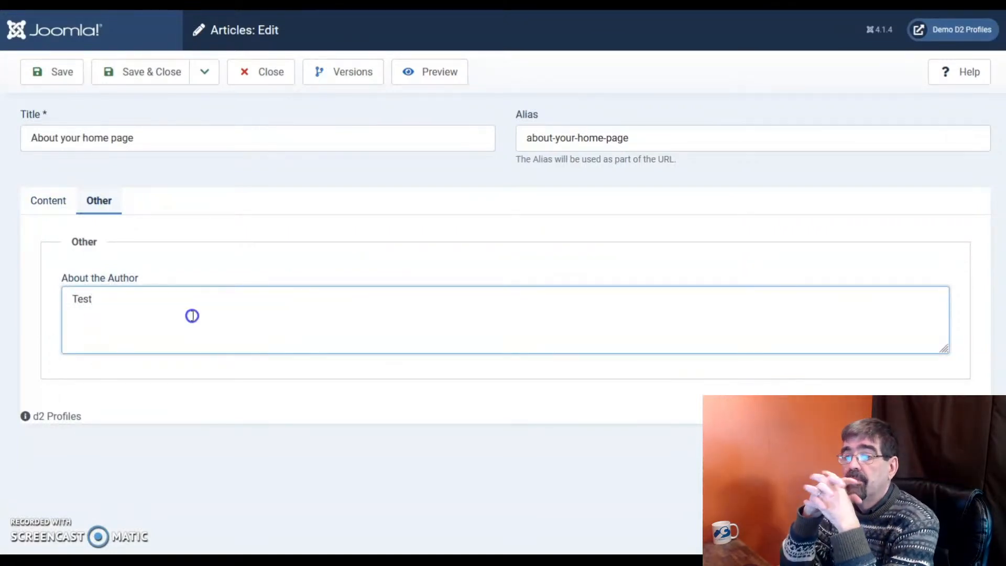
pyautogui.click(139, 73)
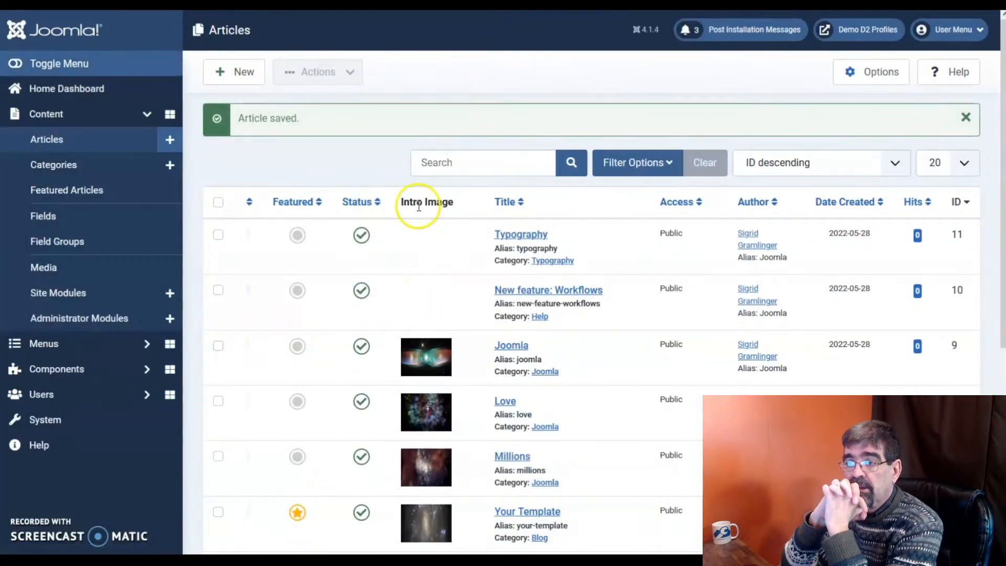
pyautogui.moveTo(398, 204); pyautogui.dragTo(456, 210)
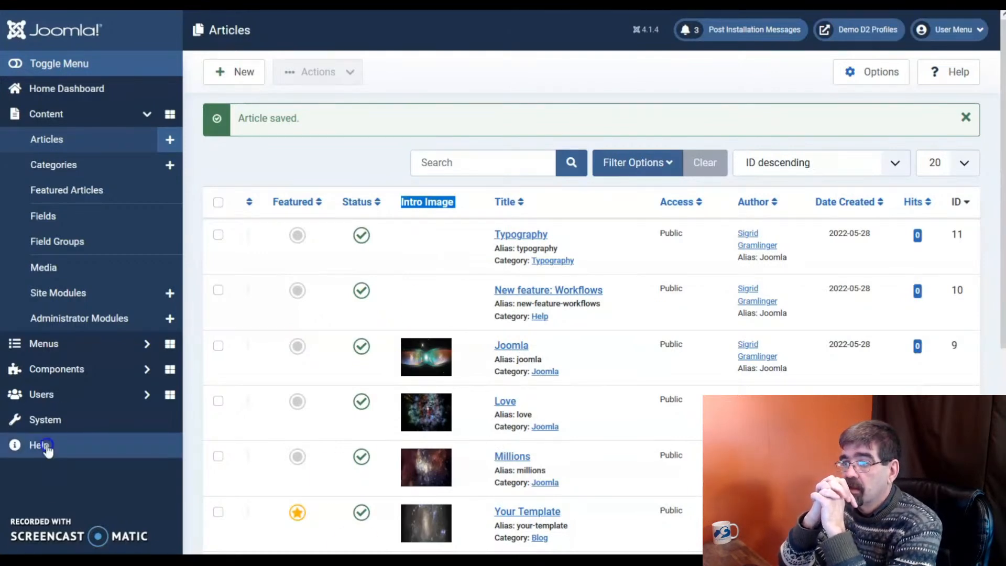
pyautogui.click(62, 373)
pyautogui.click(77, 240)
# Create a d2 profile 'News' for Articles (com_content), Admin client, Article view, and save it.
pyautogui.click(107, 276)
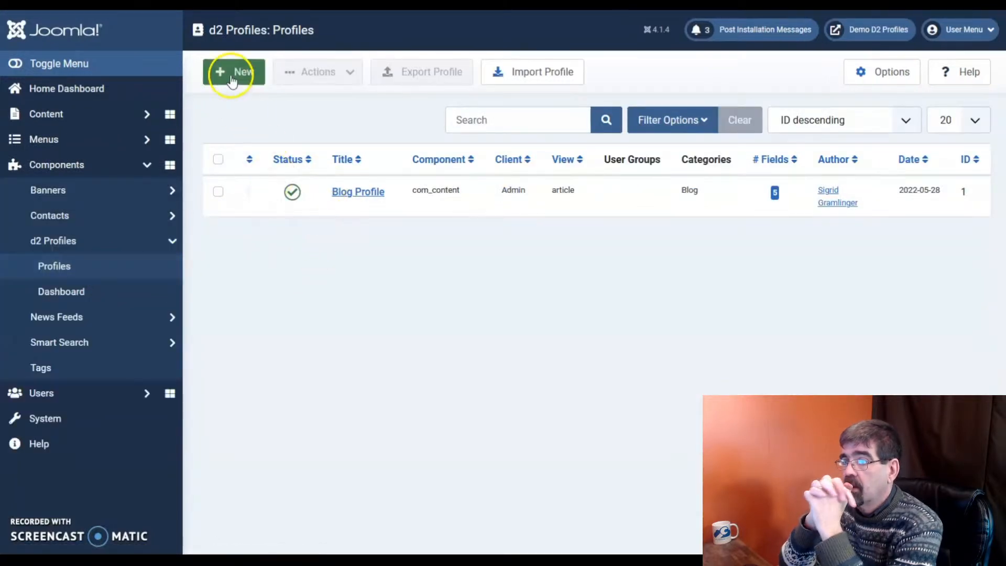
pyautogui.click(232, 74)
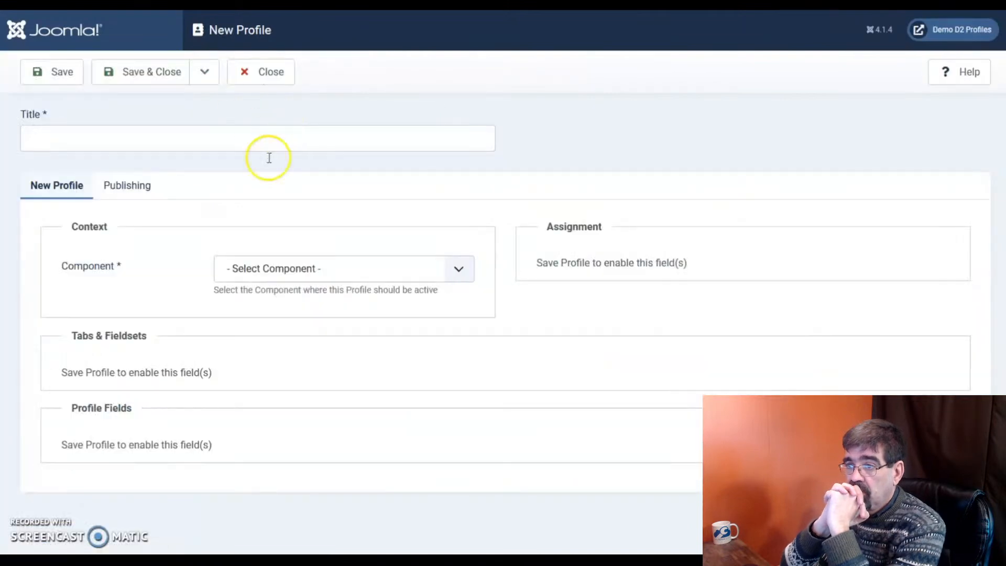
pyautogui.click(181, 143)
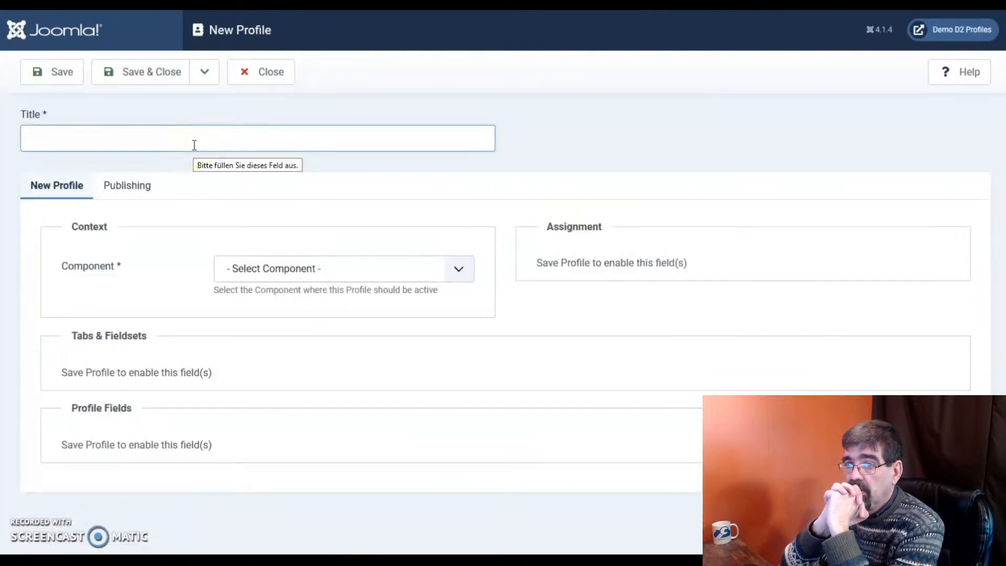
pyautogui.write('News')
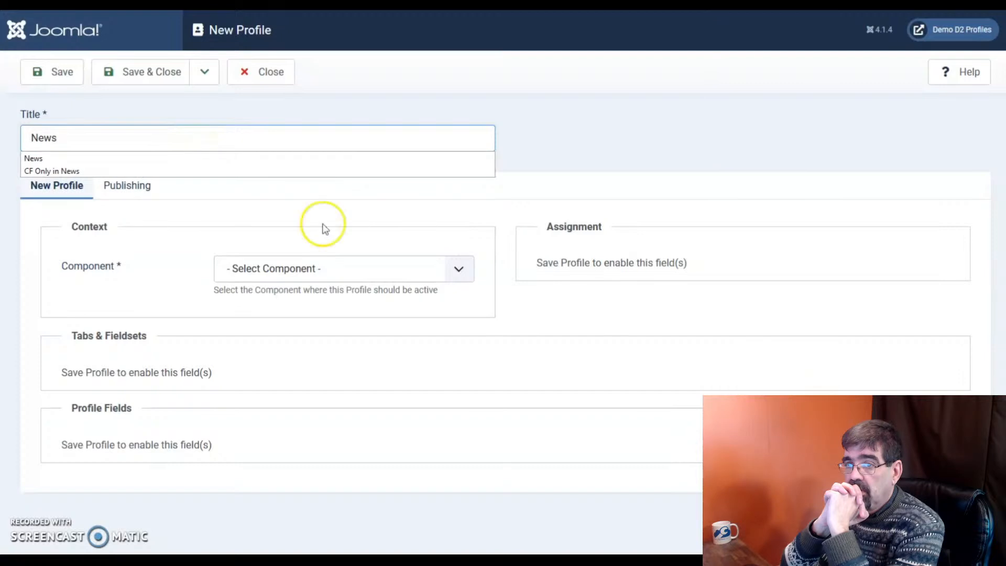
pyautogui.click(326, 260)
pyautogui.click(292, 314)
pyautogui.click(280, 319)
pyautogui.click(282, 367)
pyautogui.click(281, 372)
pyautogui.click(291, 439)
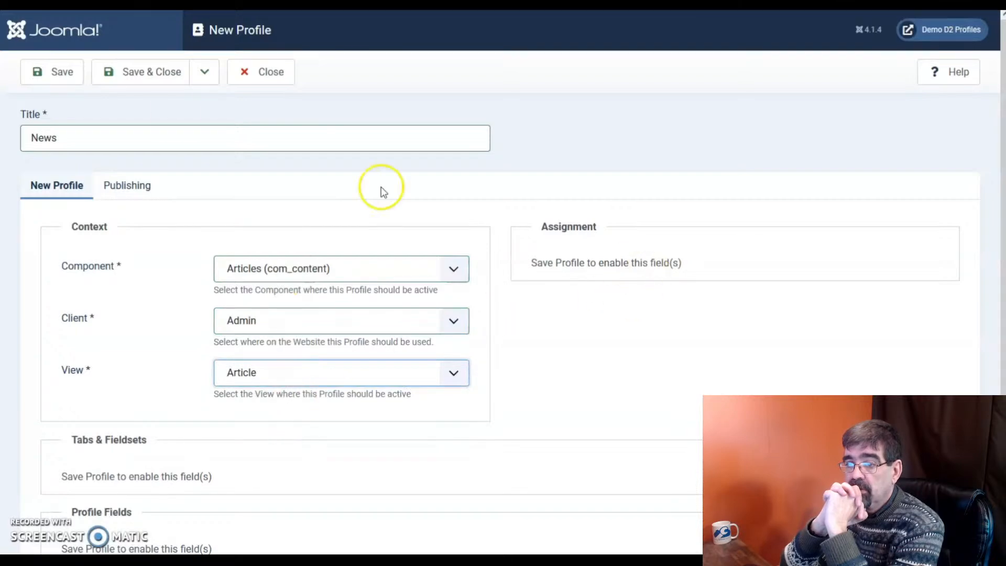
pyautogui.click(49, 71)
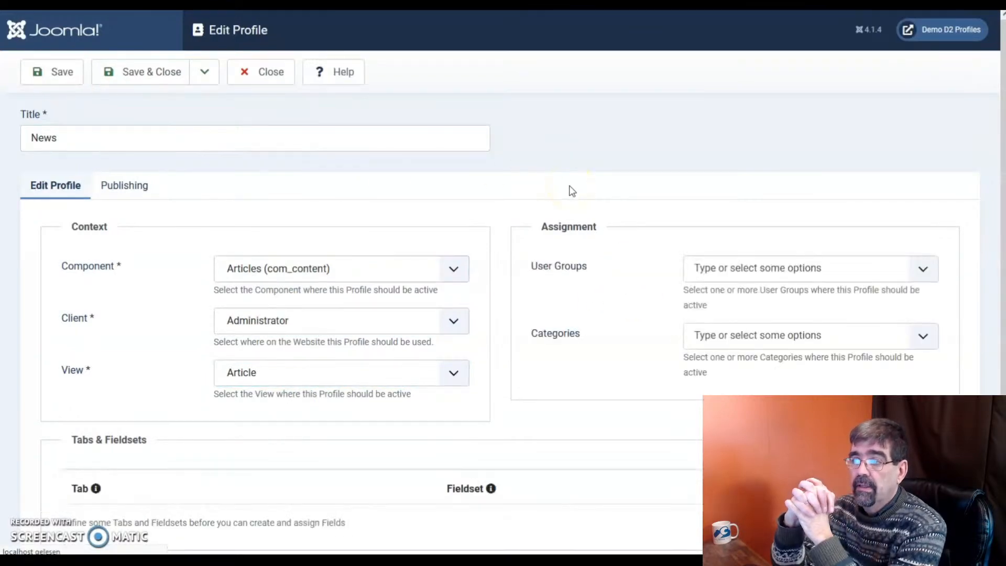
# Assign the News profile to the Joomla category, leaving user groups unchanged.
pyautogui.click(750, 381)
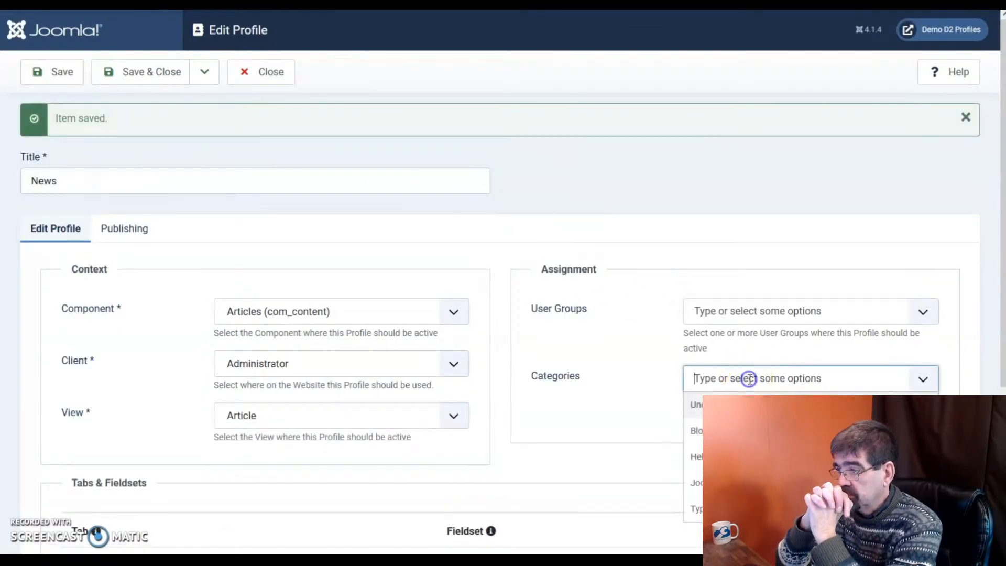
pyautogui.click(750, 483)
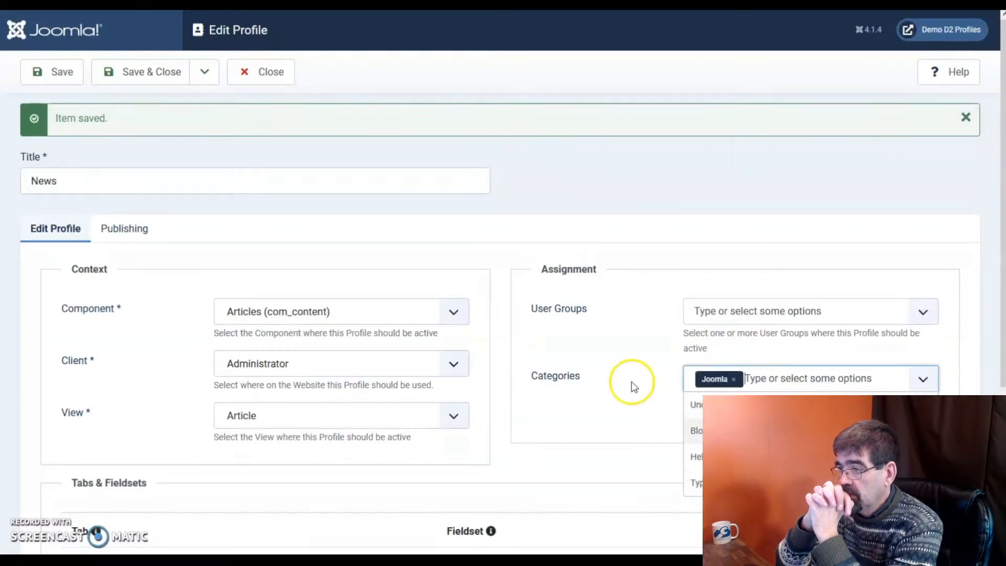
pyautogui.click(620, 357)
pyautogui.click(733, 321)
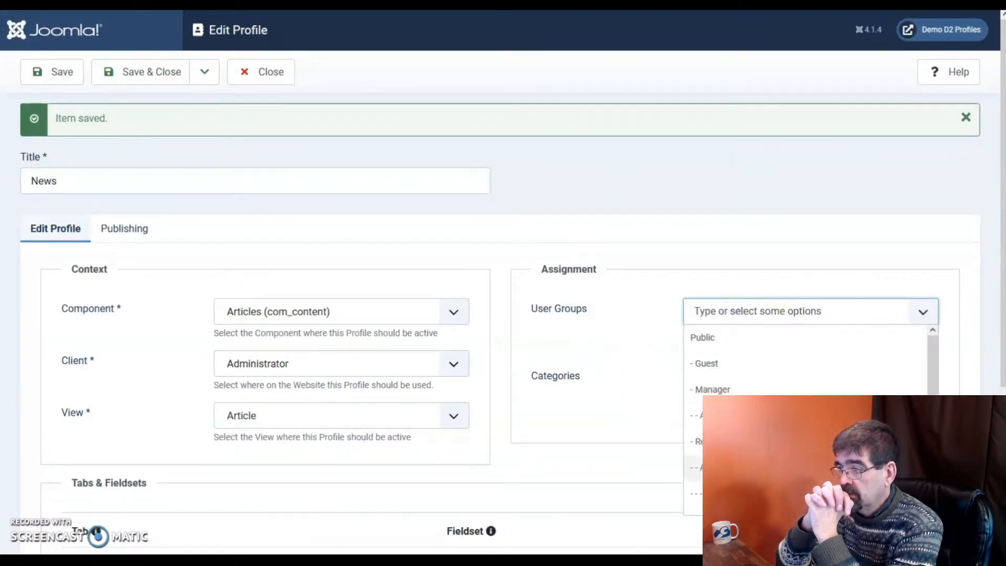
pyautogui.click(621, 303)
pyautogui.scroll(-3, 581, 318)
pyautogui.scroll(-2, 548, 339)
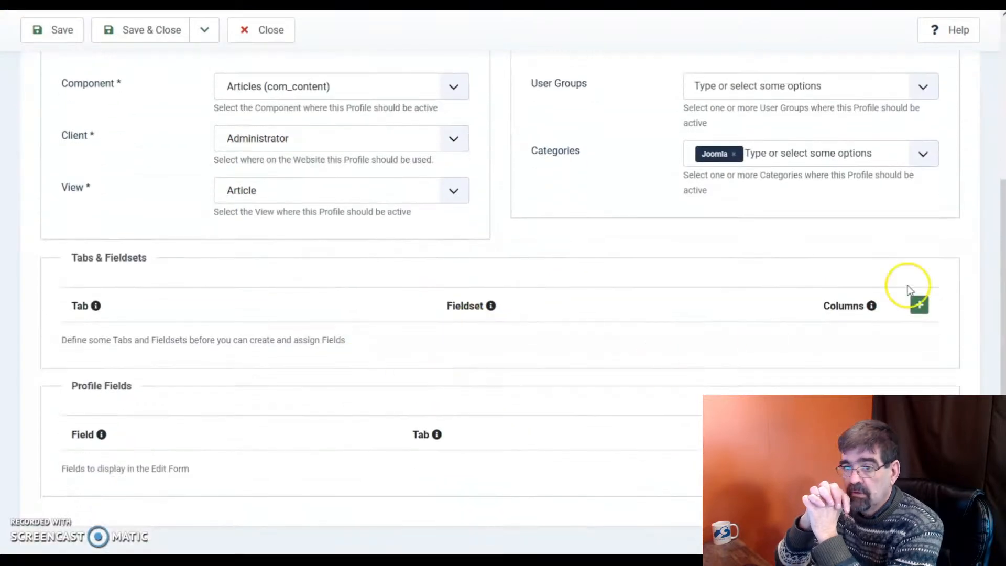
# Add a tab row named Content with a Content fieldset set to 12 columns.
pyautogui.click(919, 306)
pyautogui.click(152, 343)
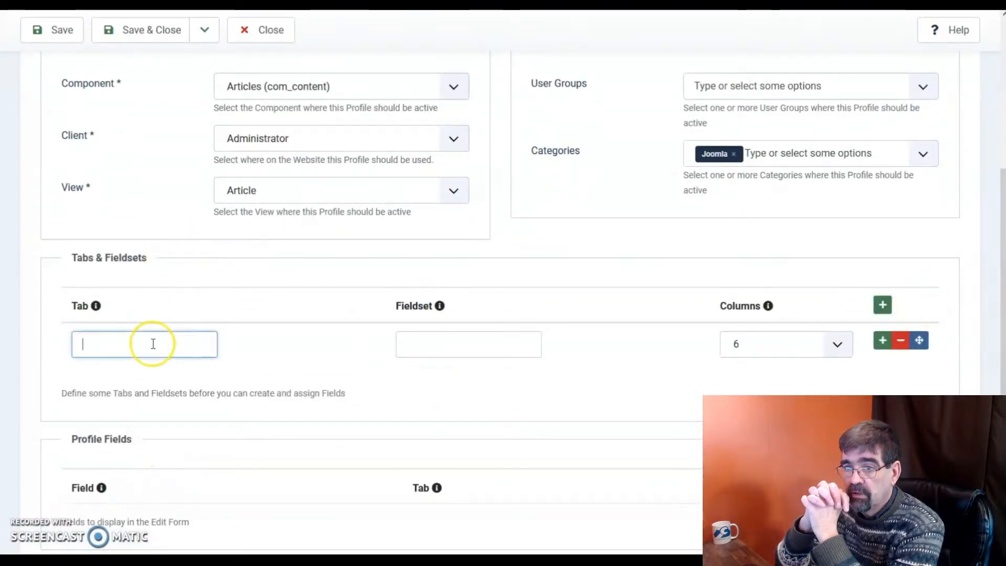
pyautogui.write('Content')
pyautogui.click(452, 346)
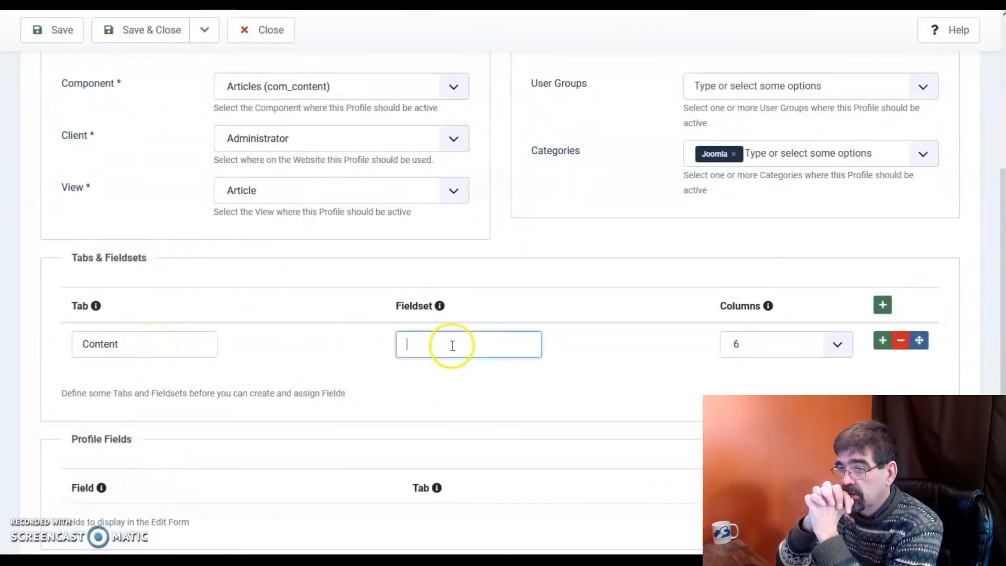
pyautogui.write('Content')
pyautogui.click(768, 350)
pyautogui.scroll(-1, 623, 409)
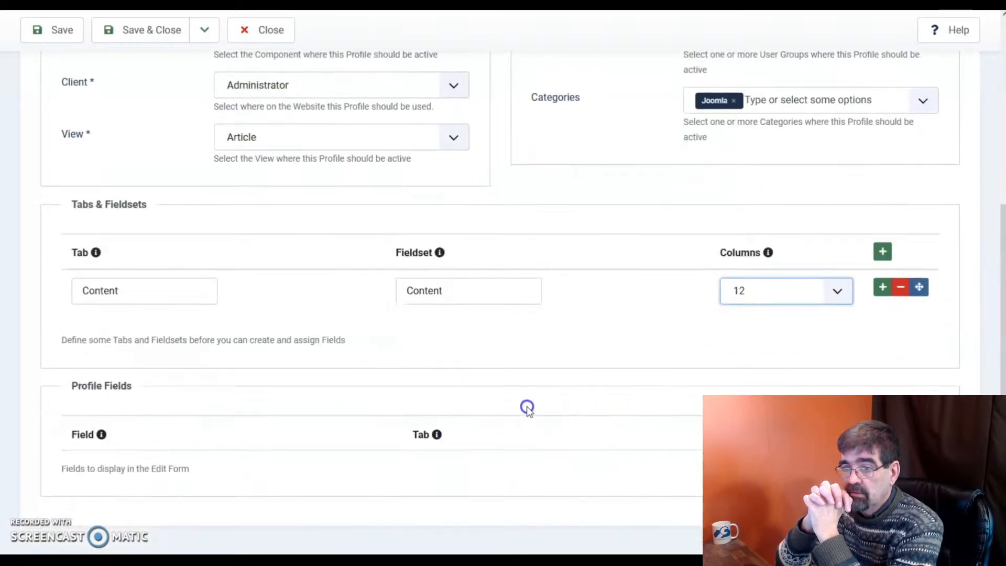
# Add Category as a profile field and place it in Content | Content.
pyautogui.click(883, 433)
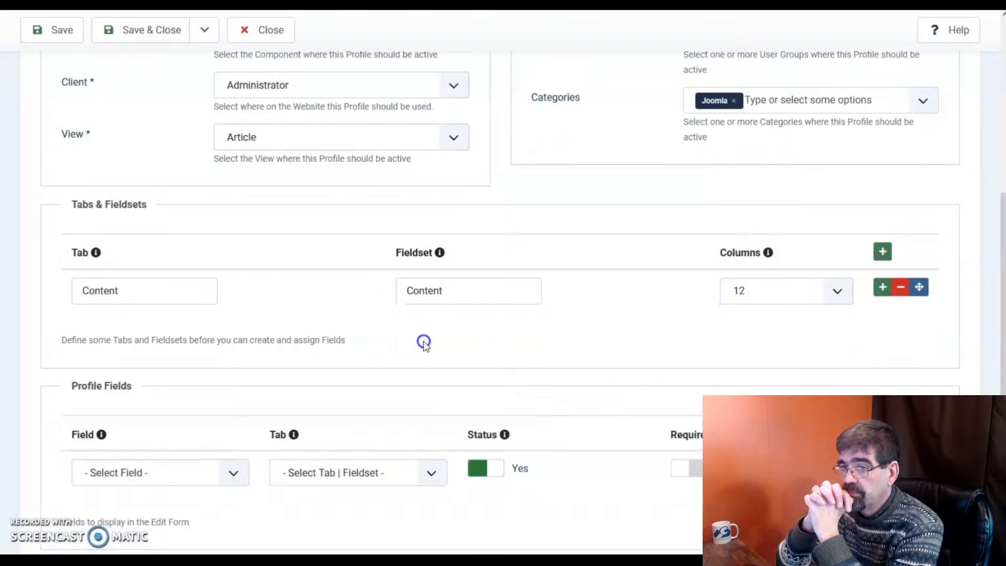
pyautogui.scroll(-1, 423, 341)
pyautogui.click(146, 419)
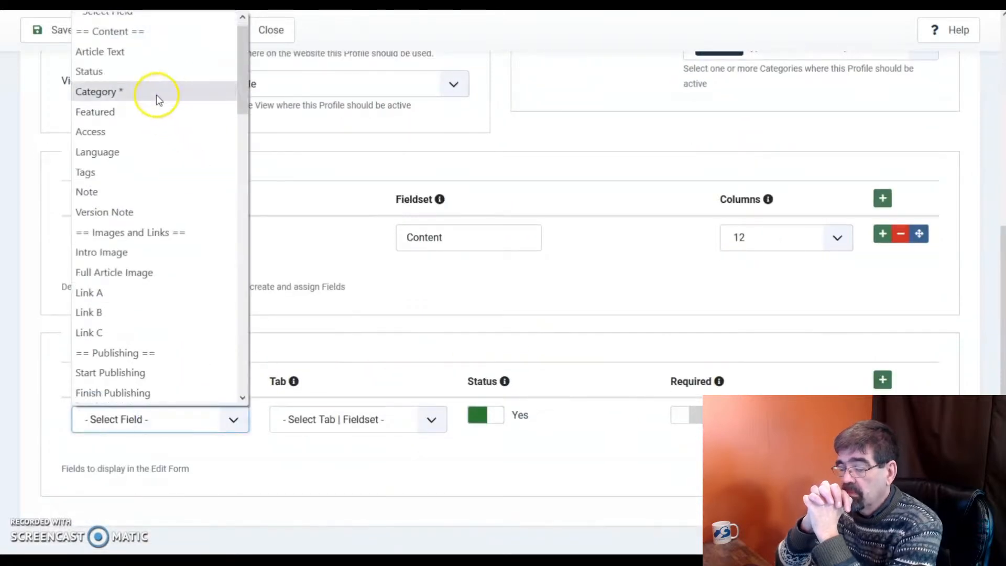
pyautogui.click(157, 93)
pyautogui.click(365, 424)
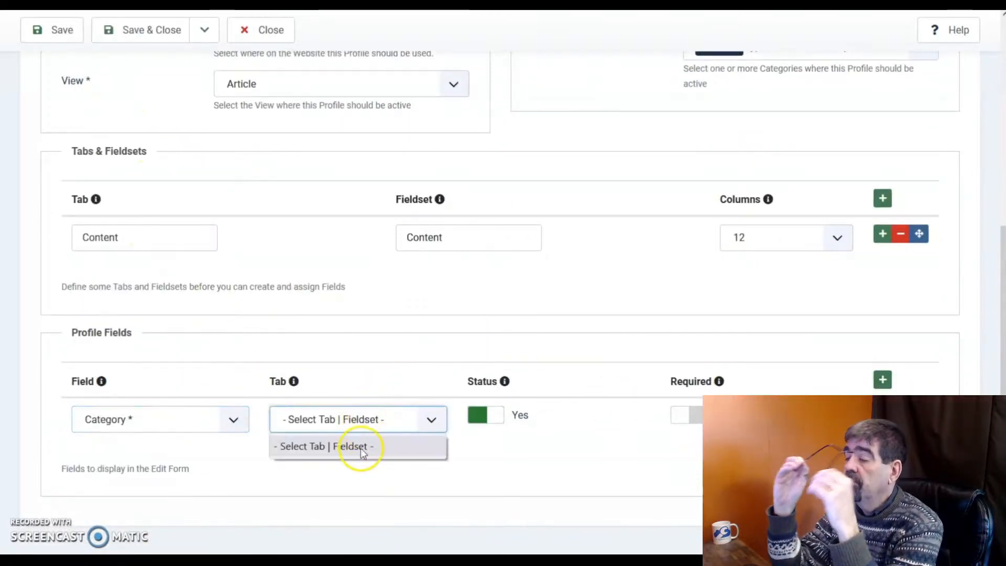
pyautogui.click(59, 30)
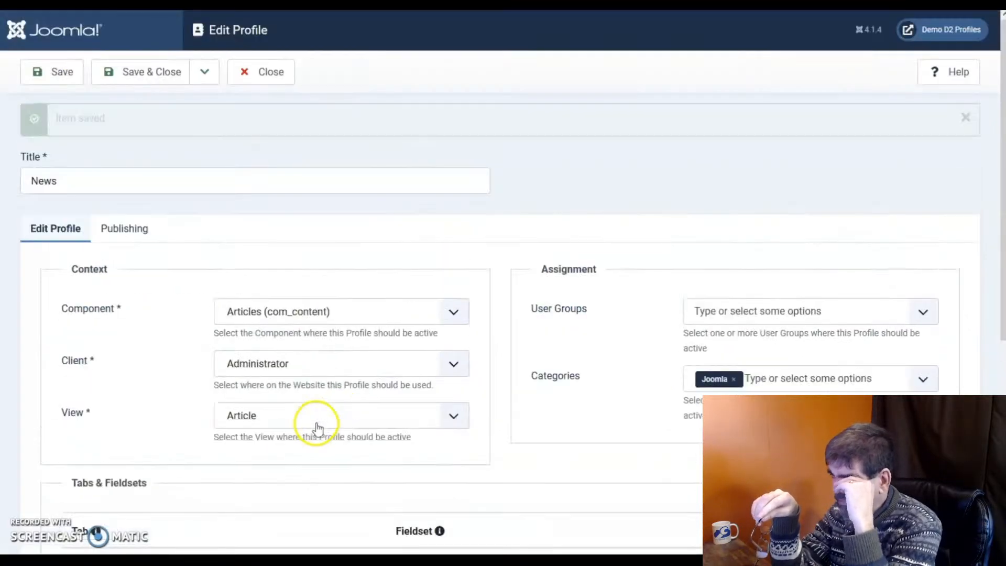
pyautogui.scroll(-4, 341, 444)
pyautogui.scroll(-3, 342, 442)
pyautogui.click(333, 428)
pyautogui.click(338, 472)
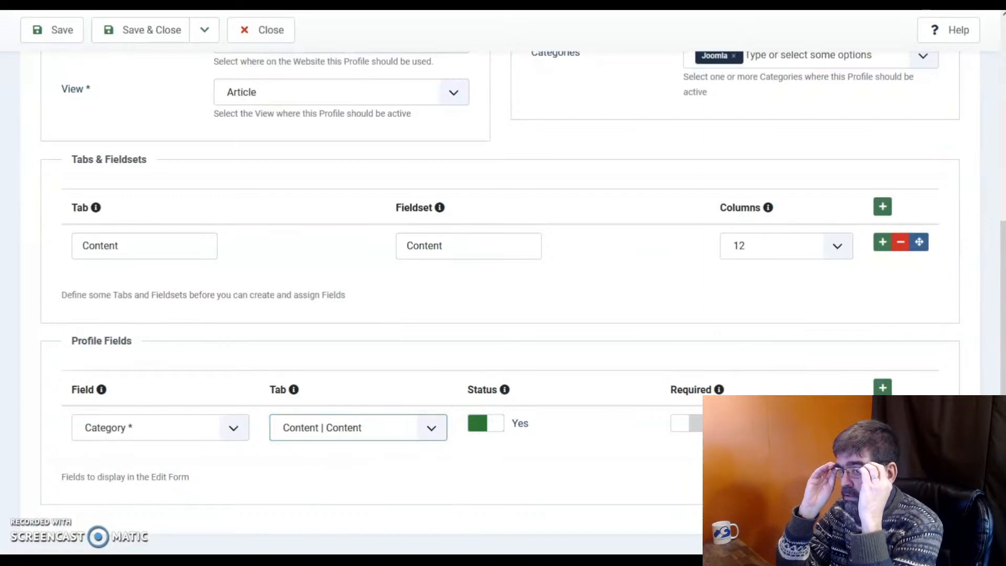
# Add Article Text in Content | Content and save and close the News profile.
pyautogui.click(883, 423)
pyautogui.scroll(-2, 198, 492)
pyautogui.click(126, 422)
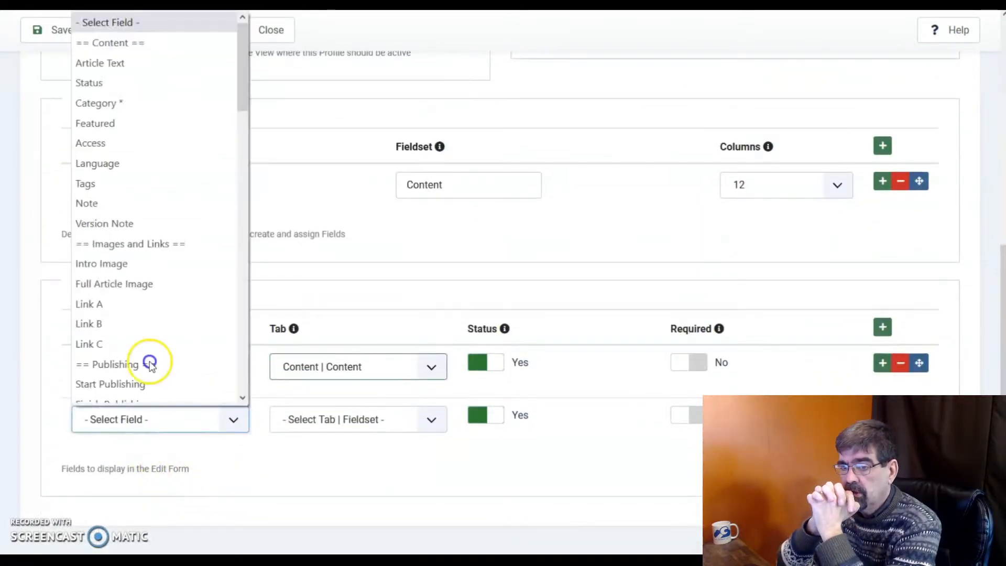
pyautogui.click(144, 63)
pyautogui.click(335, 421)
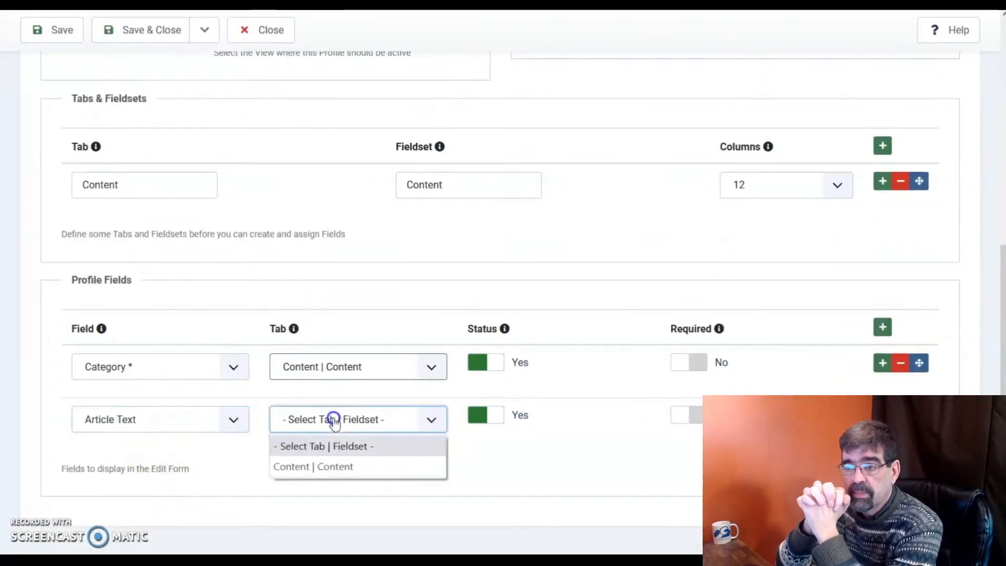
pyautogui.click(359, 462)
pyautogui.click(151, 30)
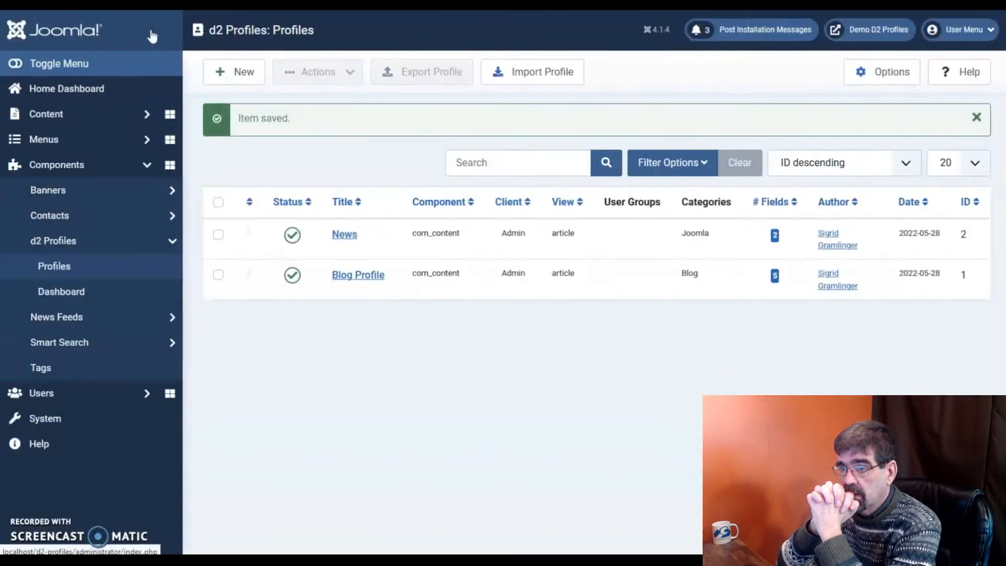
# Start a new article from Content > Articles and put it in the Joomla category.
pyautogui.doubleClick(693, 233)
pyautogui.click(49, 117)
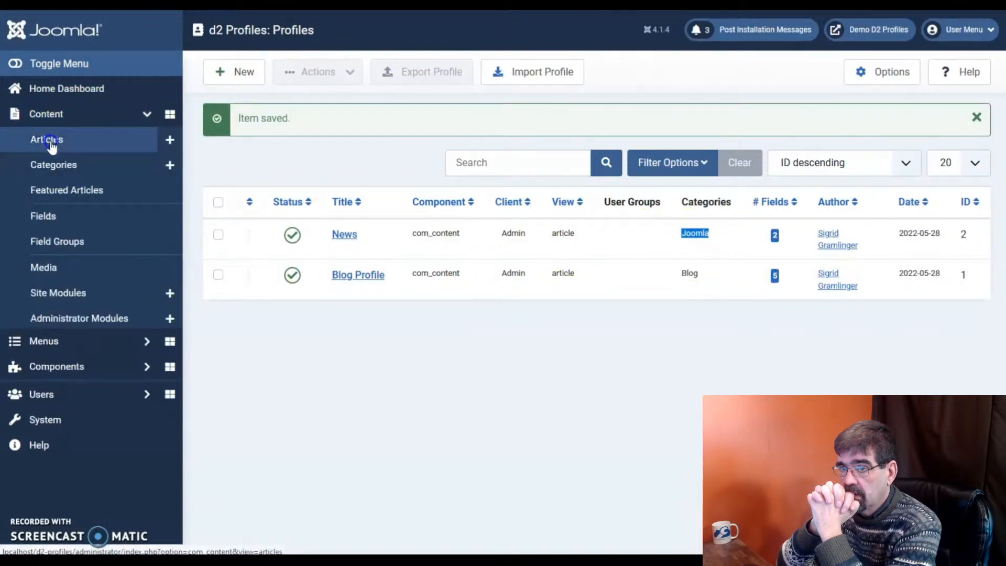
pyautogui.click(52, 147)
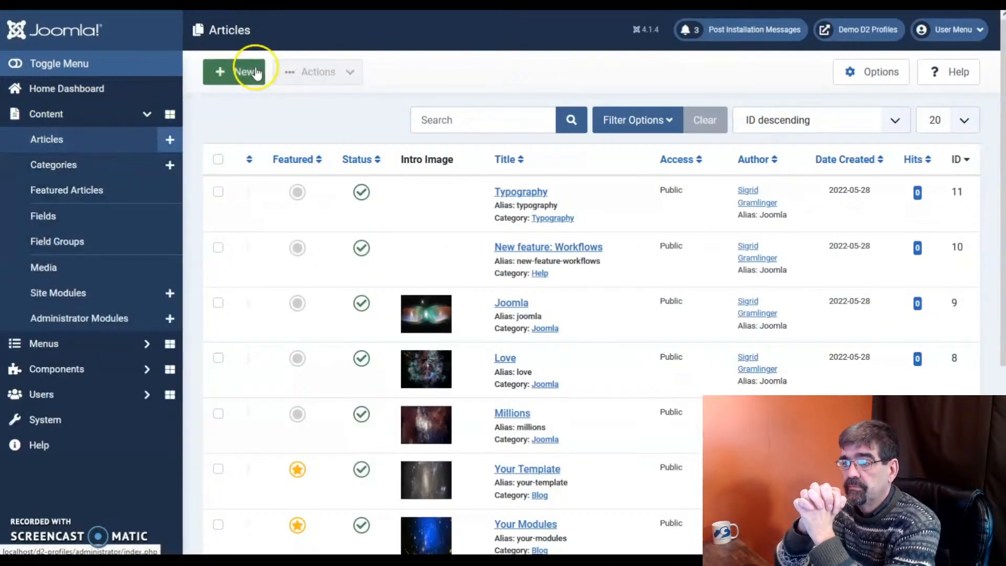
pyautogui.click(236, 73)
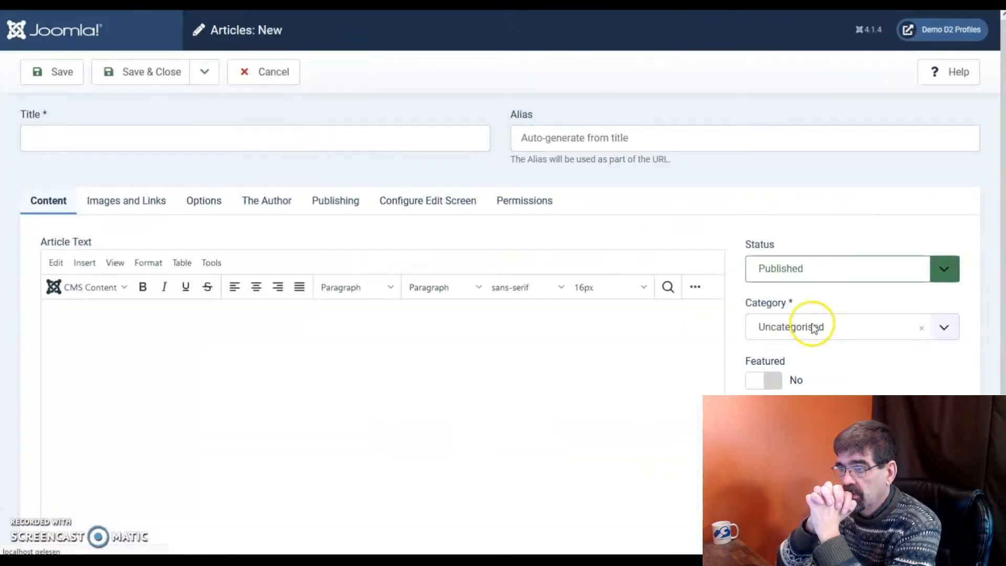
pyautogui.click(811, 328)
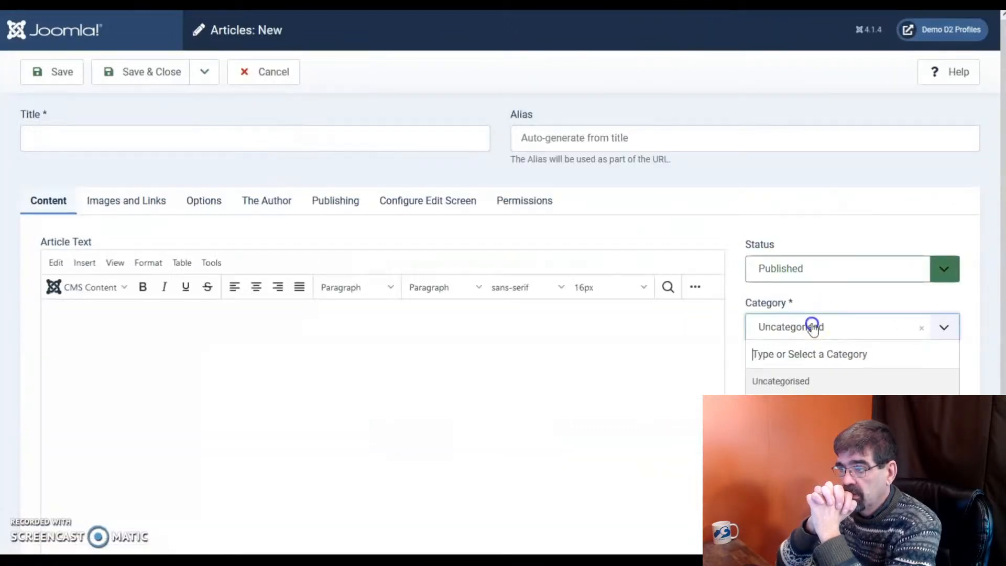
pyautogui.click(794, 459)
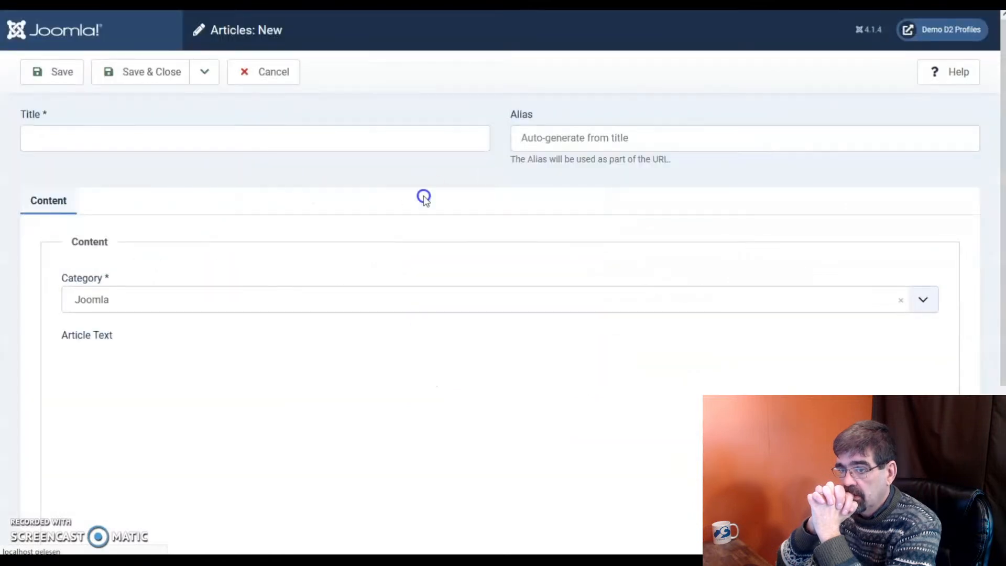
# Title the article 'Test Content', add body text 'asdfasdf', and save and close it.
pyautogui.click(180, 133)
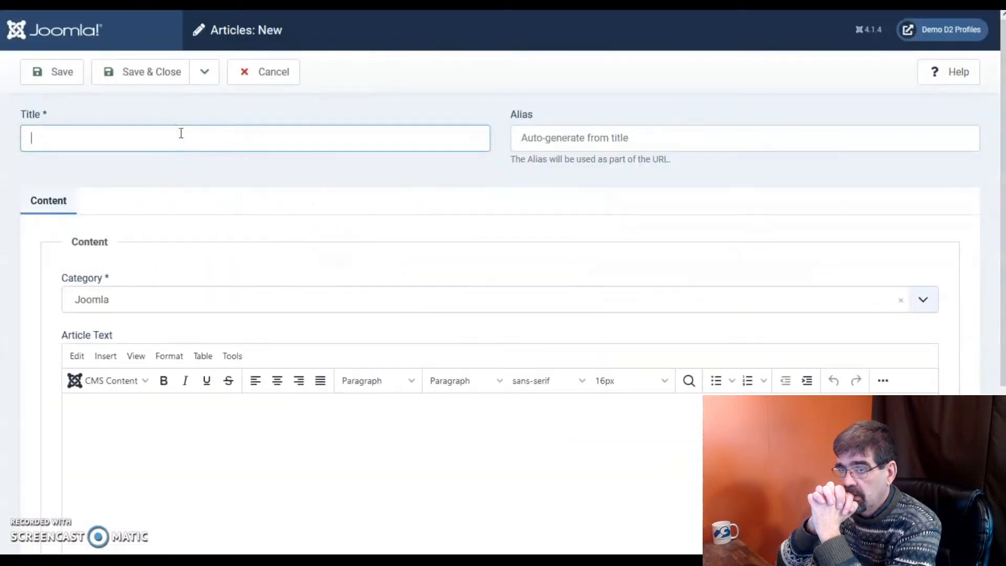
pyautogui.write('Test ')
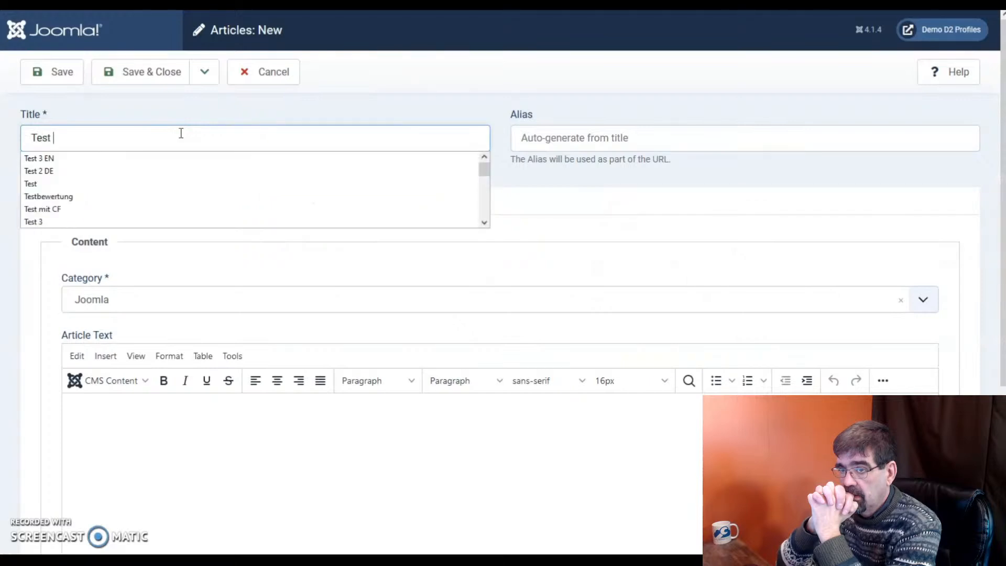
pyautogui.write('Content')
pyautogui.click(219, 448)
pyautogui.write('asdfasdf')
pyautogui.click(139, 72)
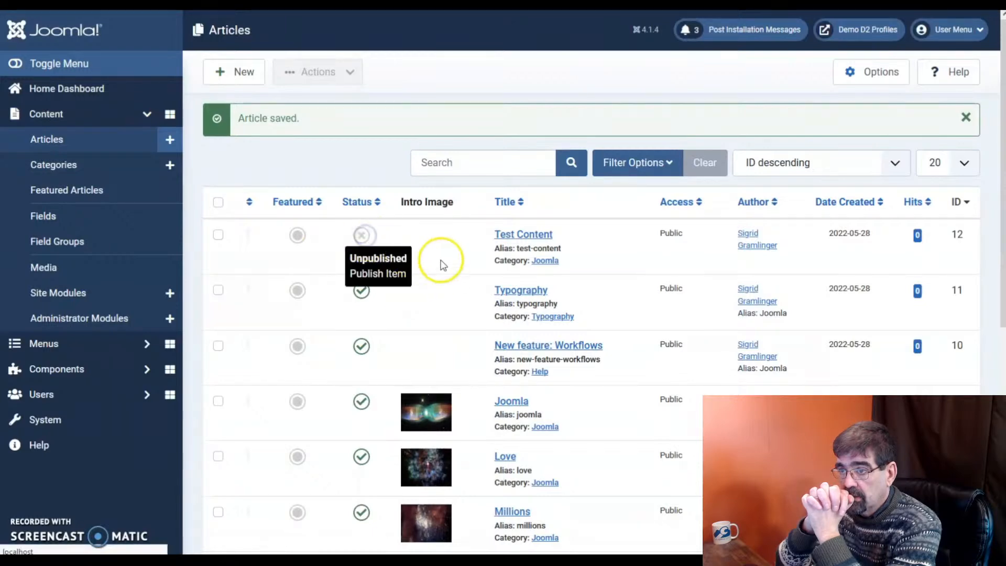
# Publish the Test Content article, then open the d2 Profiles profile list.
pyautogui.click(361, 235)
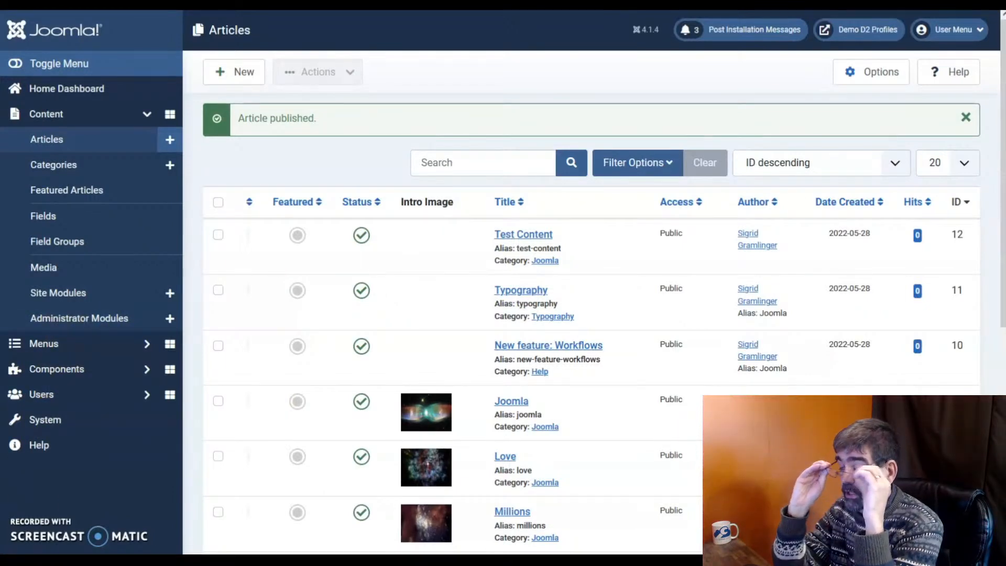
pyautogui.click(77, 373)
pyautogui.click(65, 239)
pyautogui.click(67, 292)
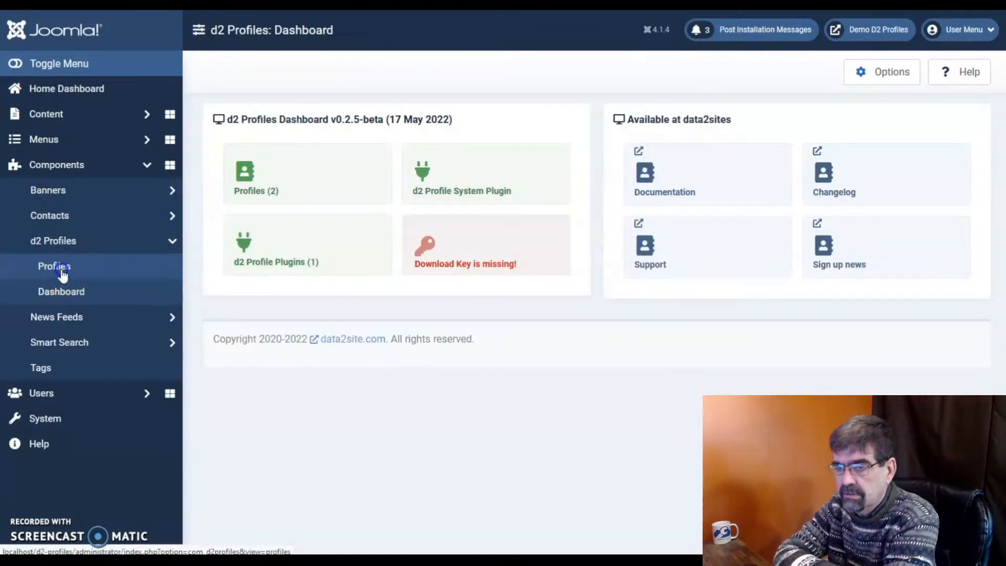
pyautogui.click(253, 181)
# Export the News profile and exit the full-screen demo video.
pyautogui.click(218, 191)
pyautogui.click(419, 73)
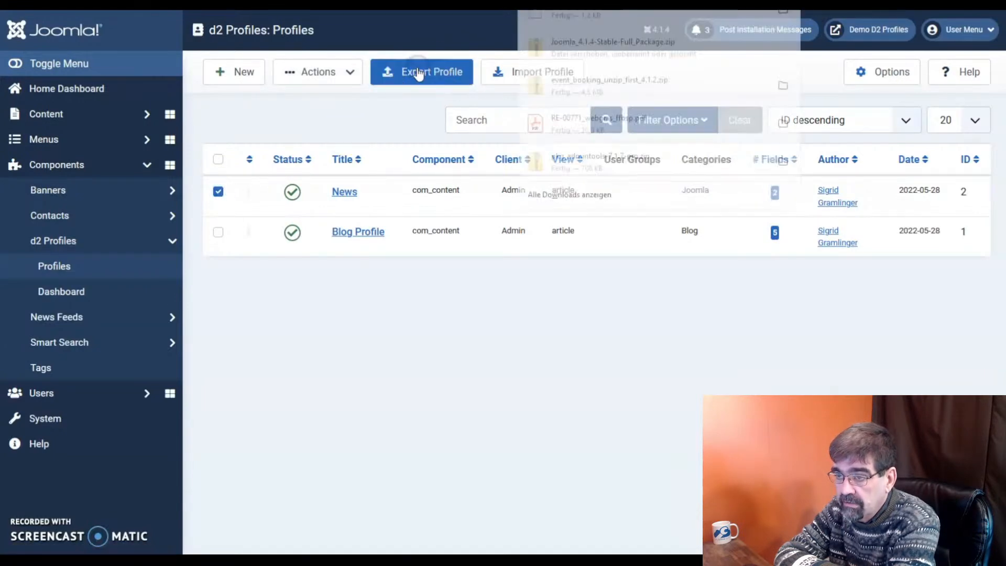
pyautogui.click(571, 350)
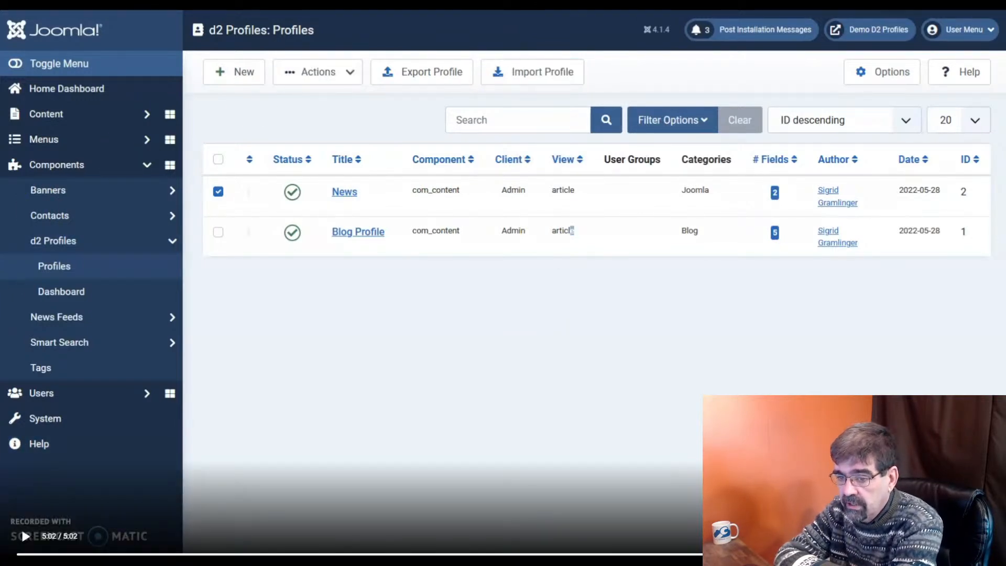
pyautogui.press('Escape')
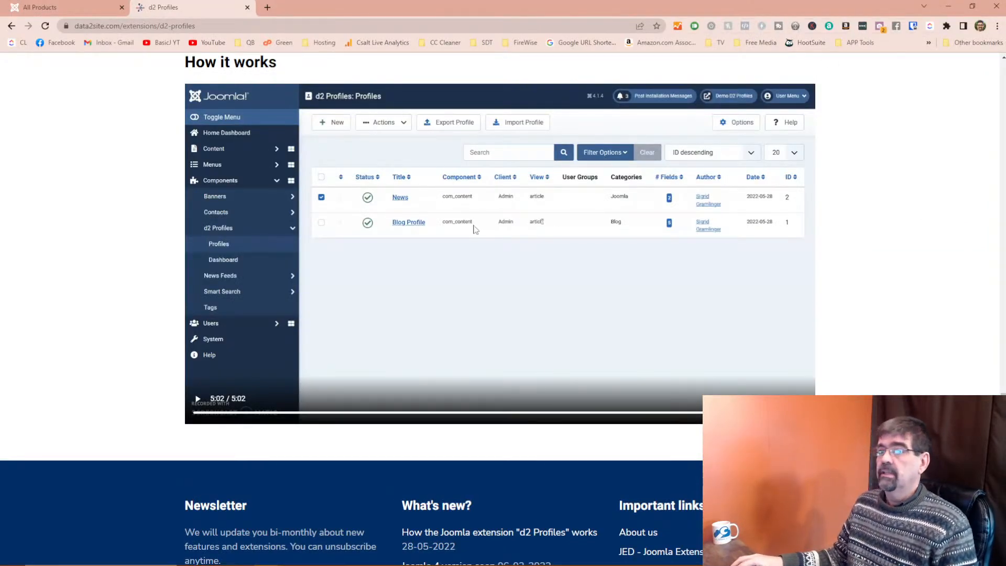
# Open the data2site downloads page to see the available d2 Profiles versions.
pyautogui.scroll(13, 209, 115)
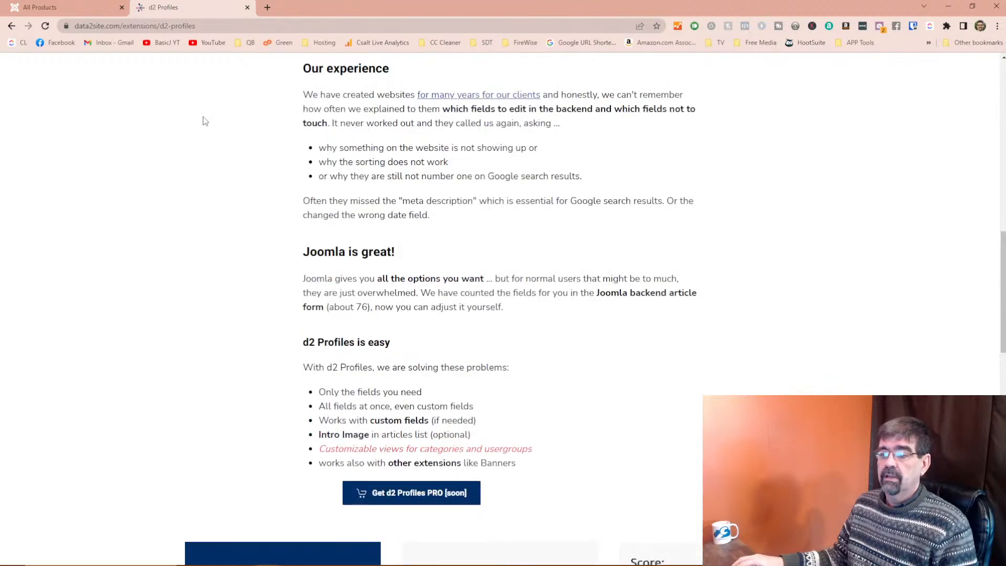
pyautogui.scroll(10, 434, 506)
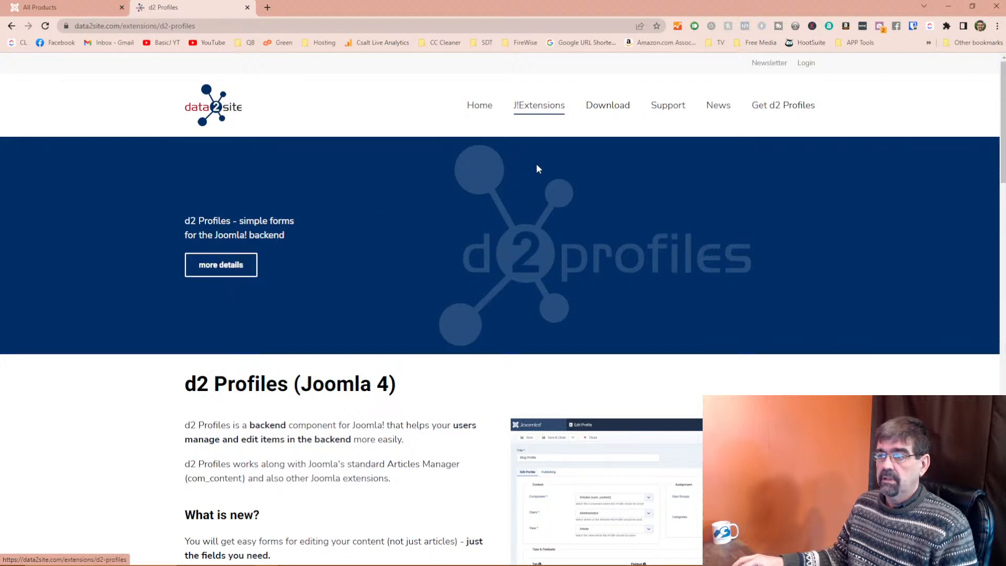
pyautogui.click(610, 111)
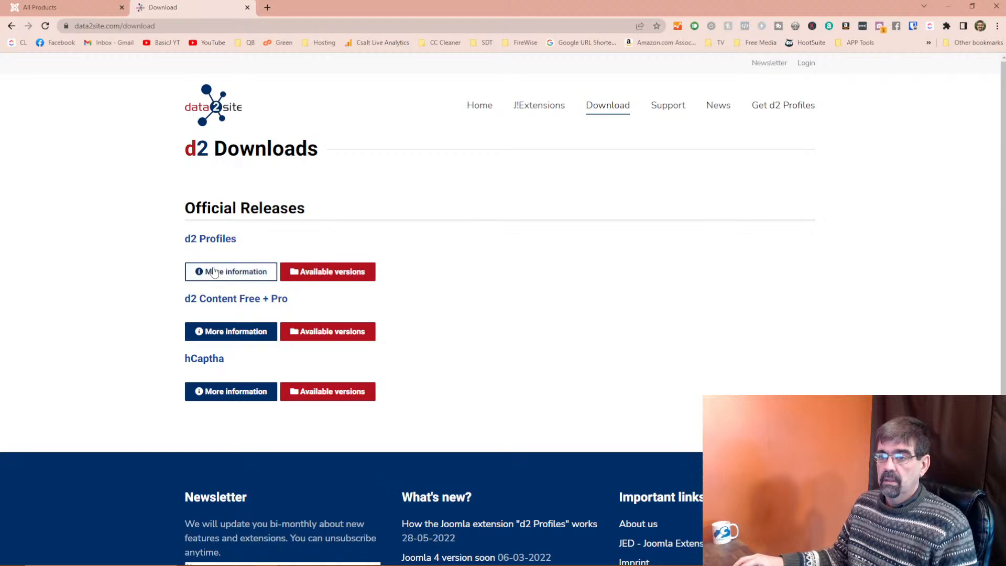
pyautogui.click(325, 279)
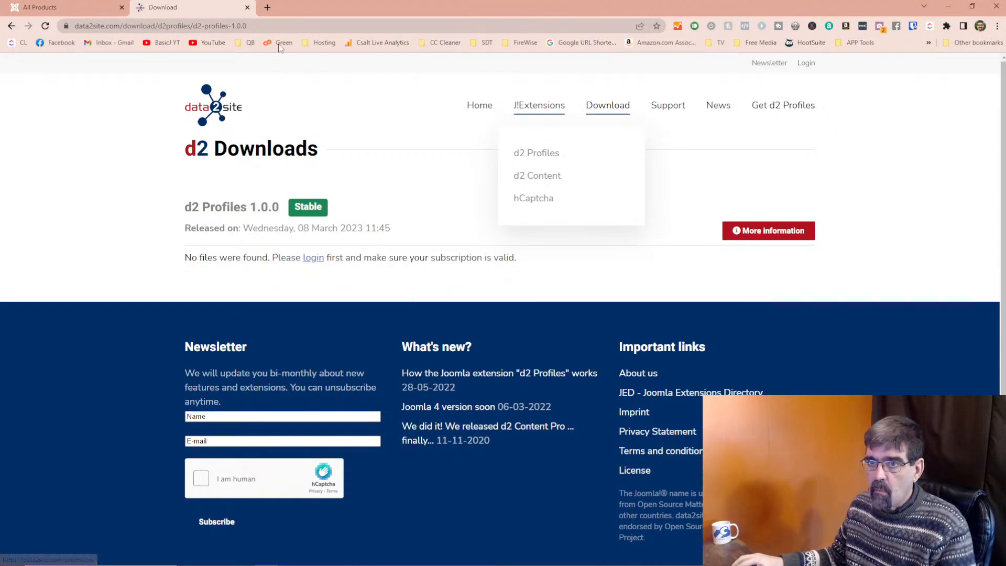
# Go from the data2site home page to the d2 Profiles subscription page.
pyautogui.click(60, 6)
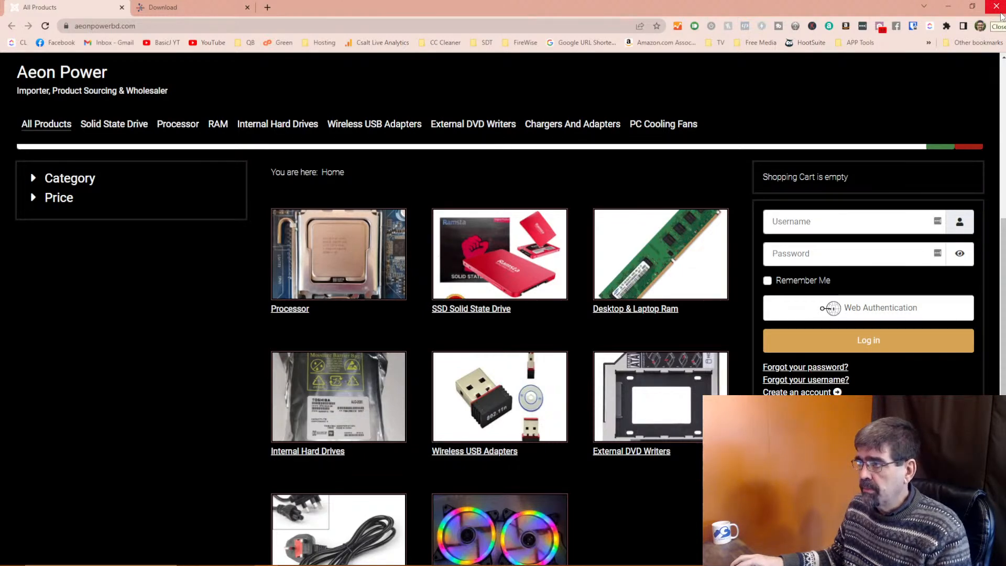
pyautogui.click(156, 11)
pyautogui.moveTo(524, 108)
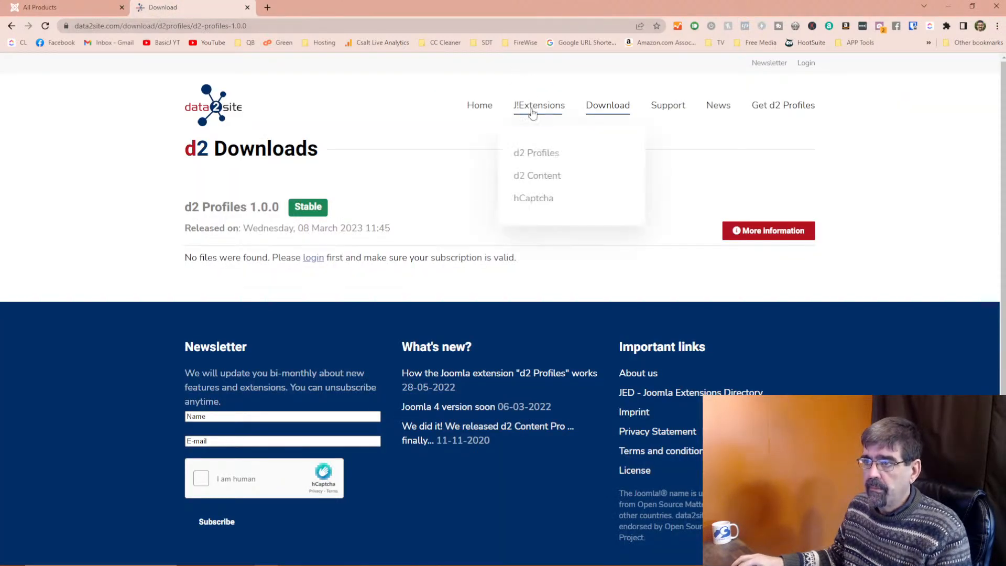
pyautogui.click(474, 112)
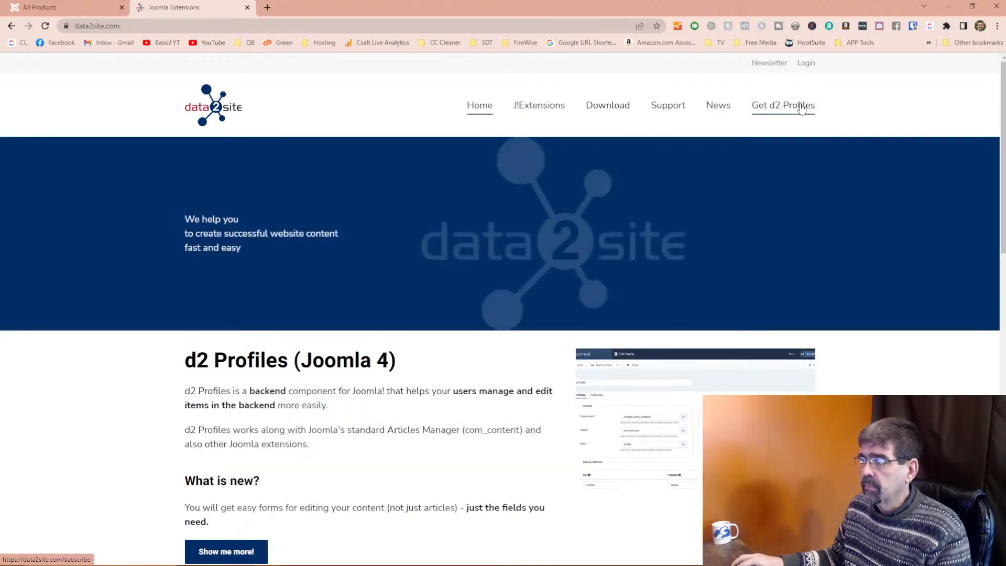
pyautogui.click(801, 108)
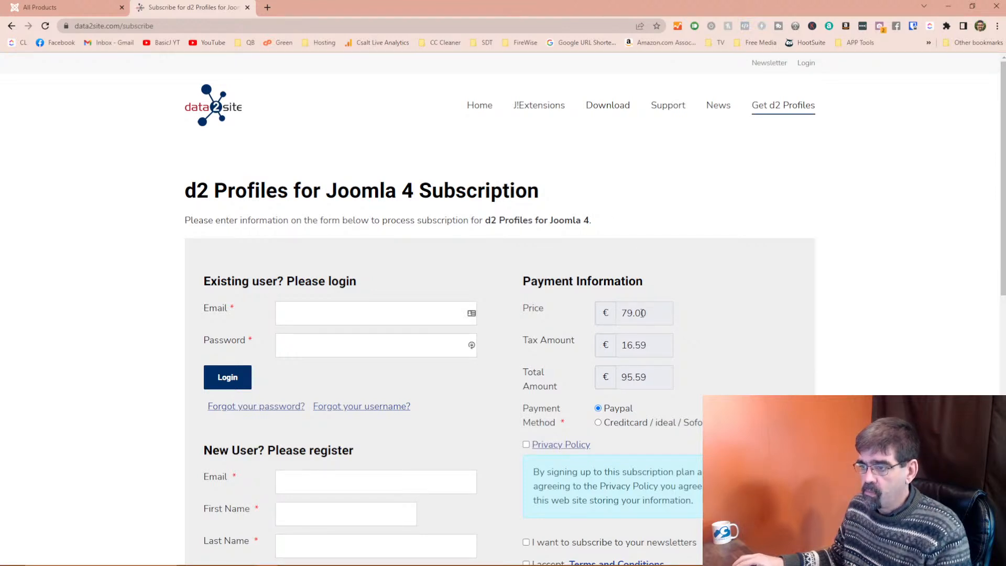
# Scroll through the d2 Profiles for Joomla 4 subscription form to check the €79.00 price.
pyautogui.scroll(-1, 643, 313)
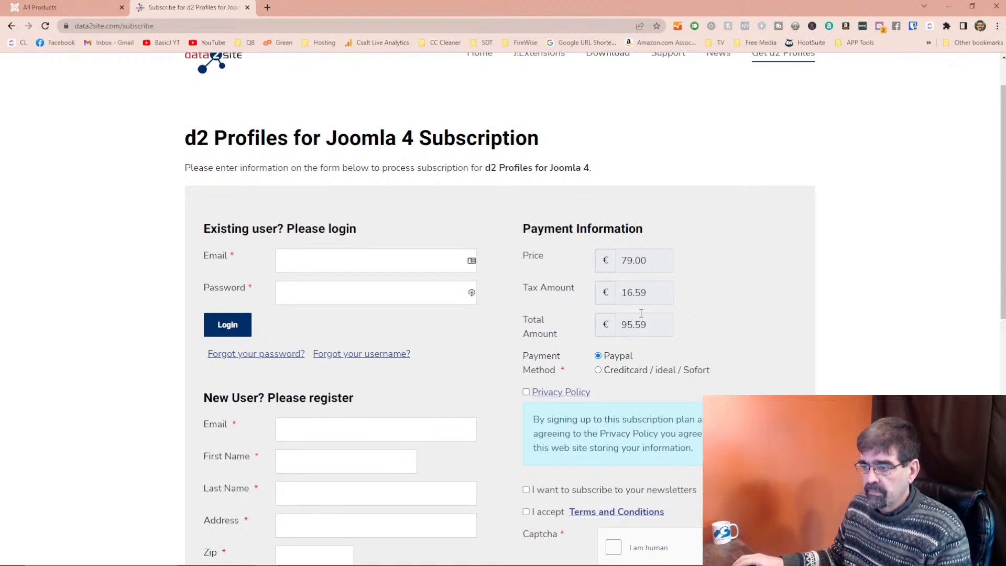
pyautogui.scroll(-2, 641, 313)
pyautogui.scroll(3, 621, 313)
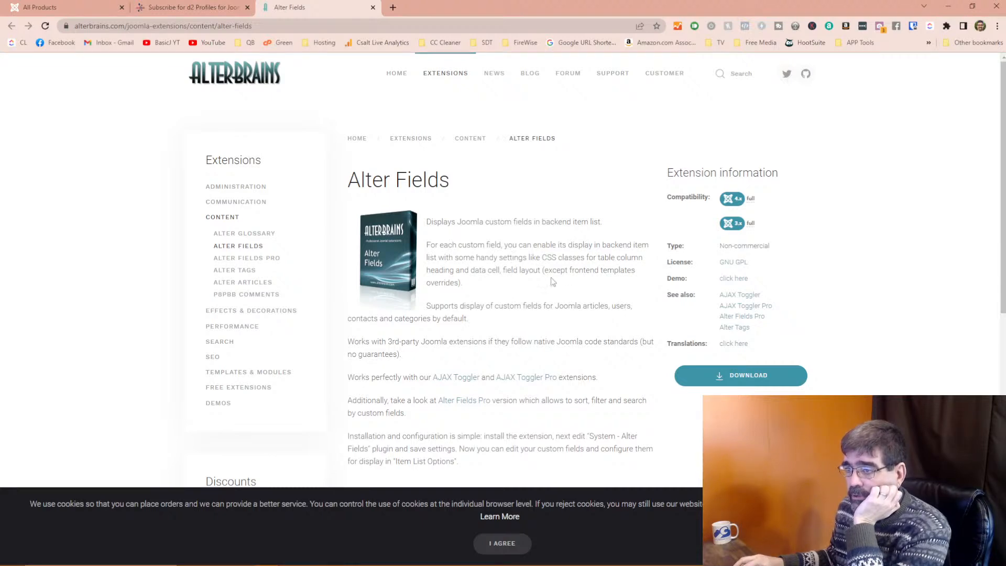
# Scroll the AlterBrains Alter Fields page and follow its Demo link.
pyautogui.scroll(-3, 516, 288)
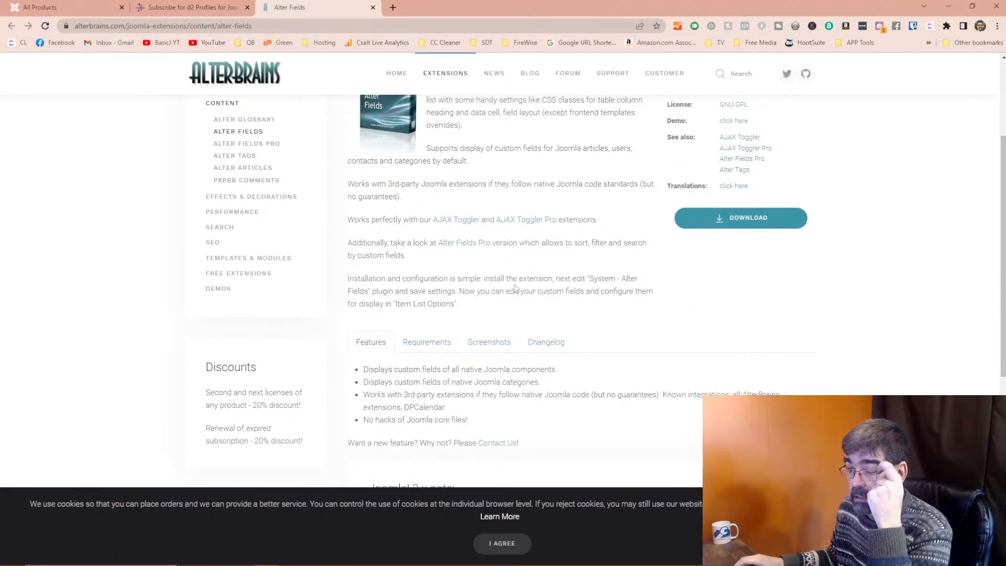
pyautogui.scroll(-2, 516, 288)
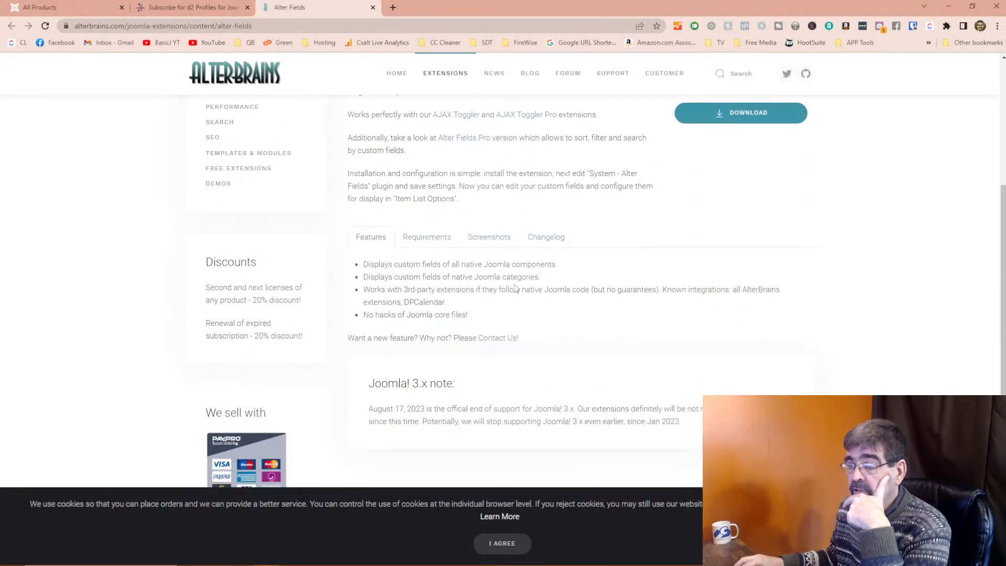
pyautogui.scroll(-2, 516, 288)
pyautogui.scroll(4, 516, 289)
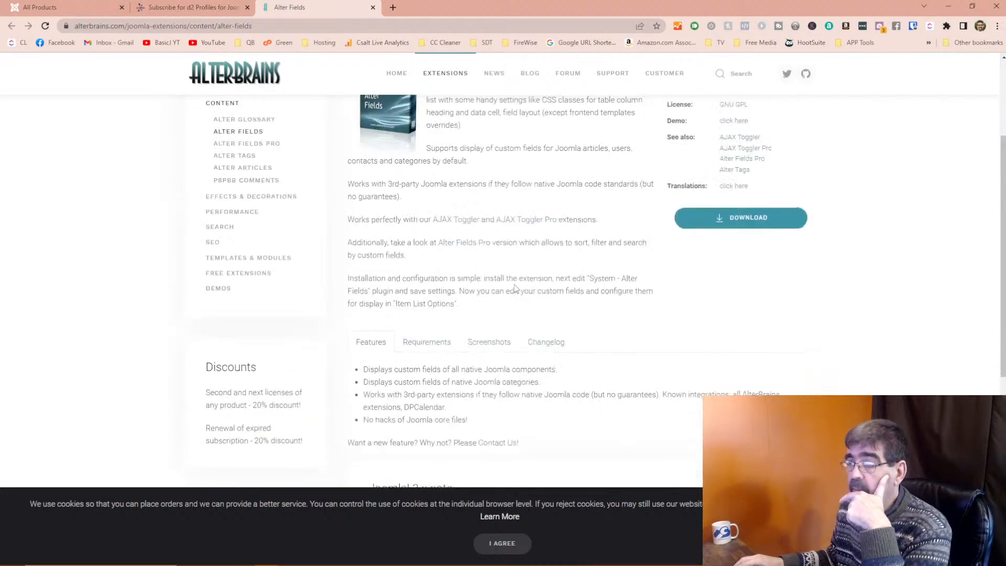
pyautogui.scroll(2, 697, 151)
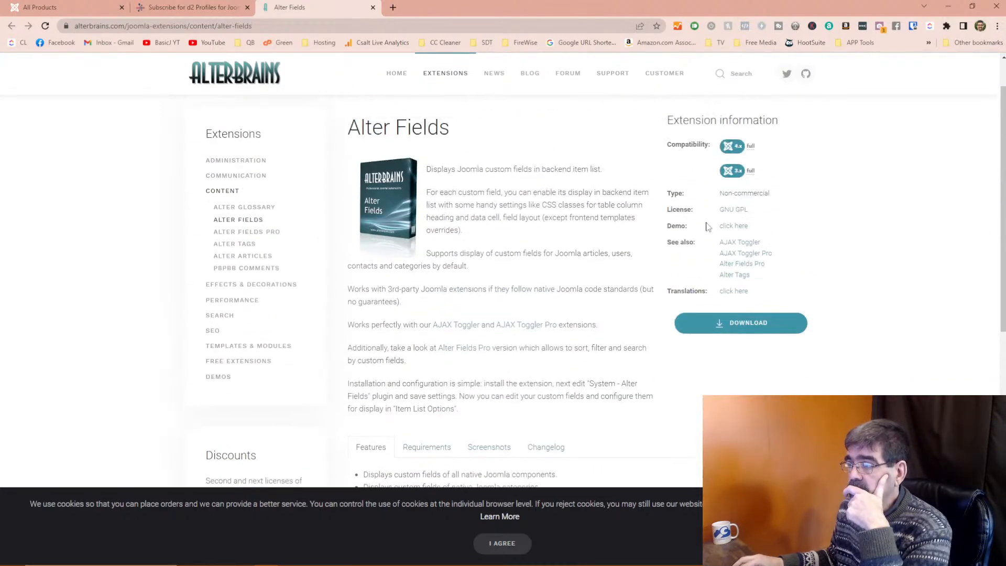
pyautogui.click(725, 229)
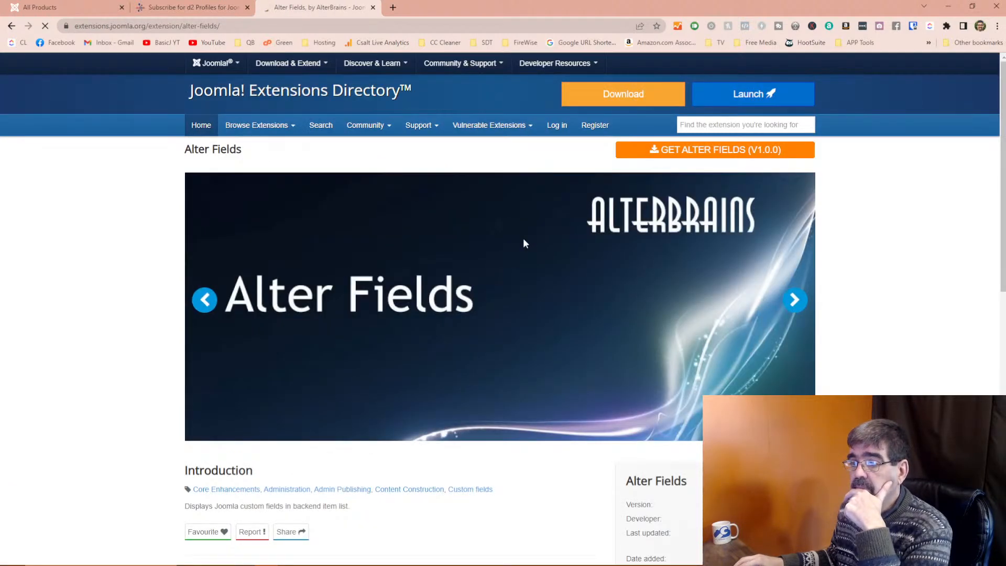
# Read the JED Alter Fields listing: version 1.0.0, free GPLv2, J3 and J4 compatible.
pyautogui.scroll(-4, 523, 243)
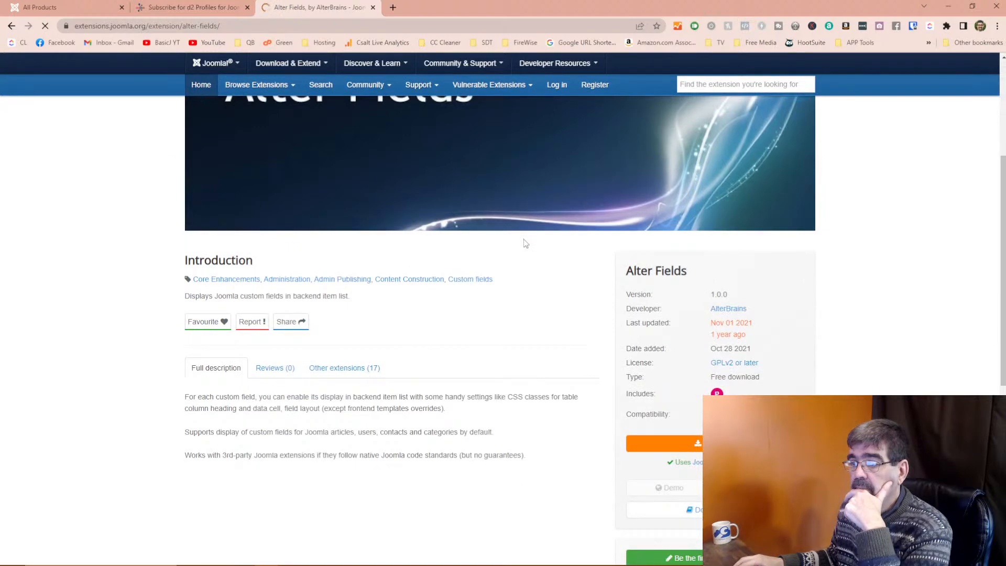
pyautogui.scroll(-4, 524, 243)
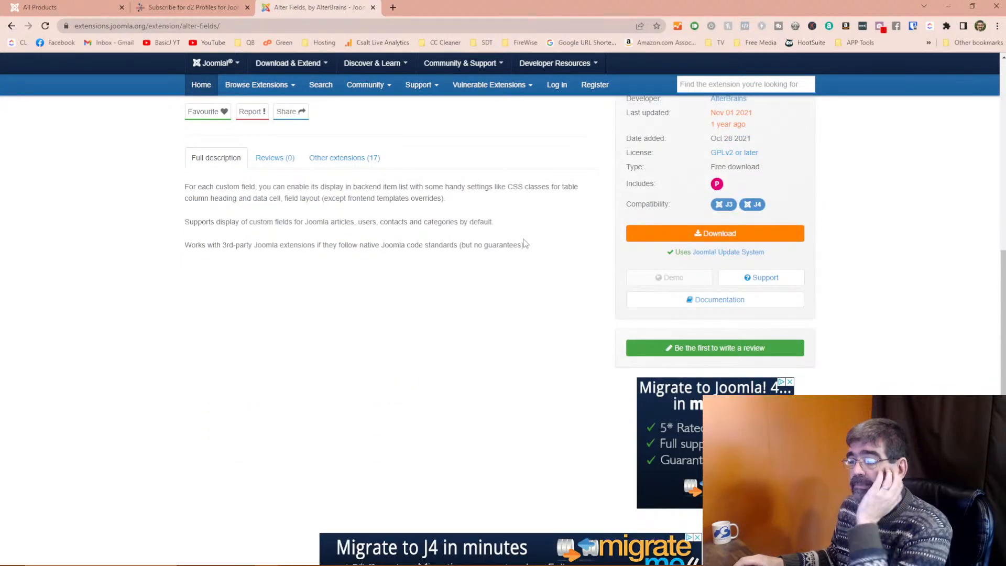
pyautogui.scroll(-1, 524, 239)
pyautogui.scroll(6, 521, 212)
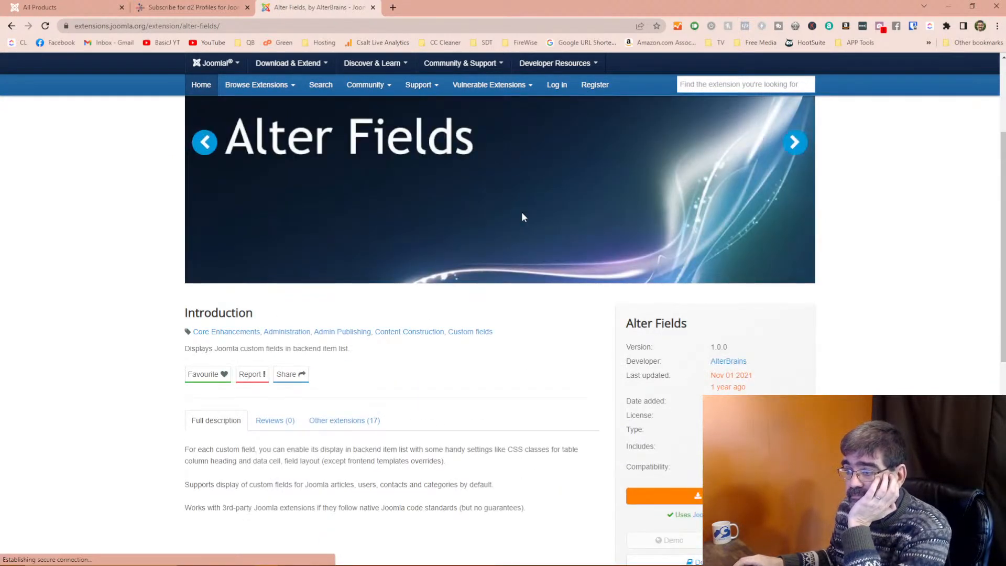
pyautogui.scroll(-6, 522, 217)
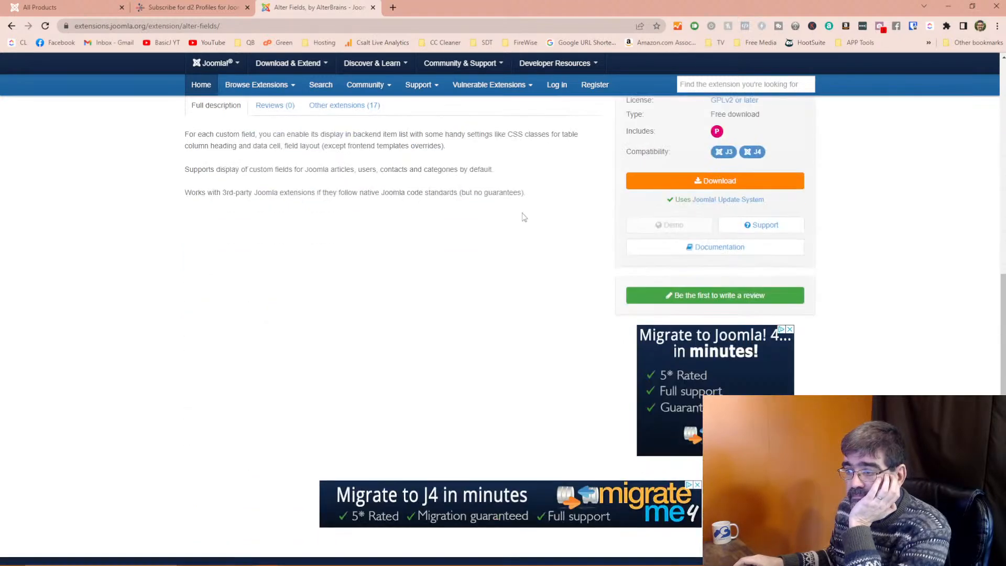
pyautogui.scroll(6, 523, 216)
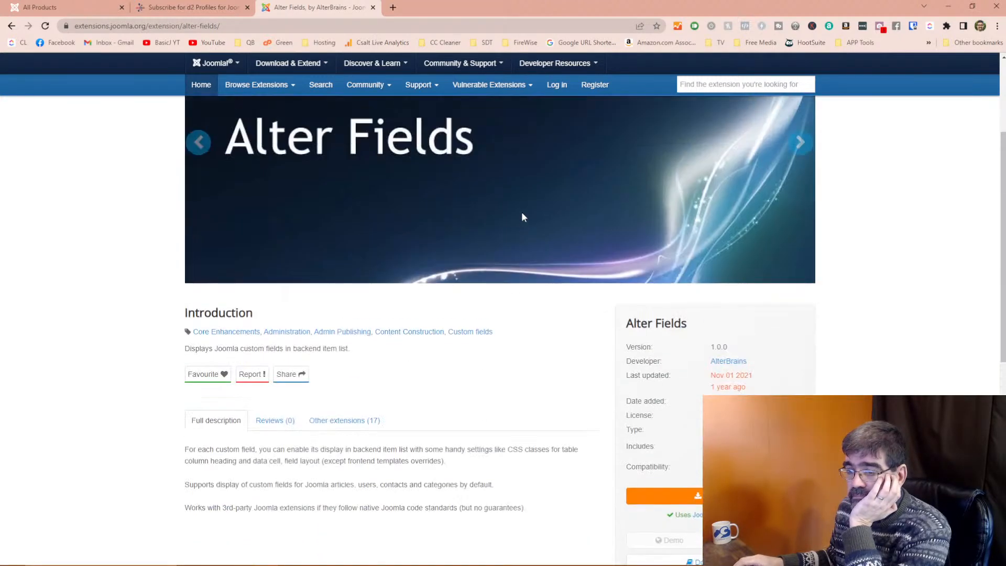
pyautogui.scroll(-7, 523, 217)
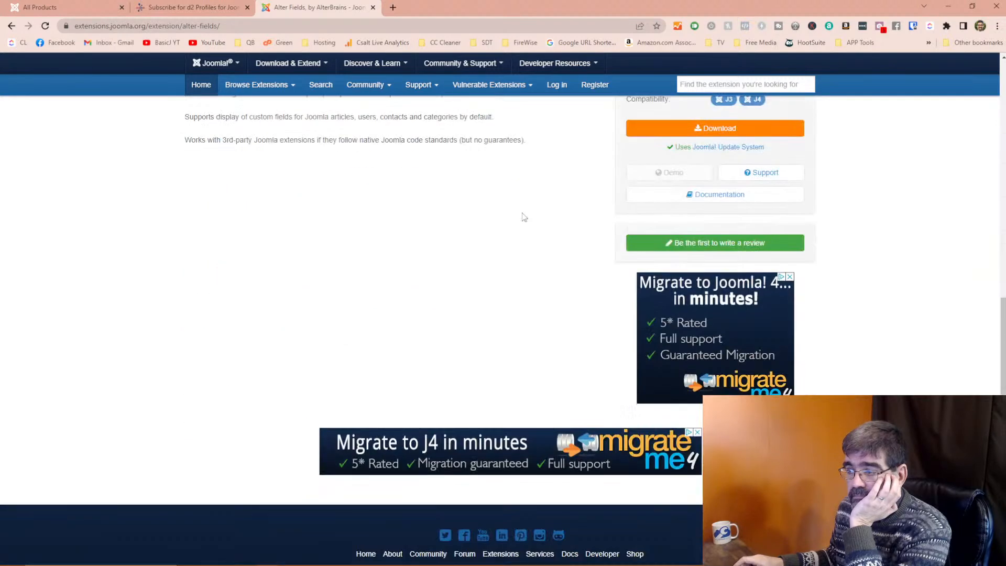
pyautogui.scroll(6, 523, 216)
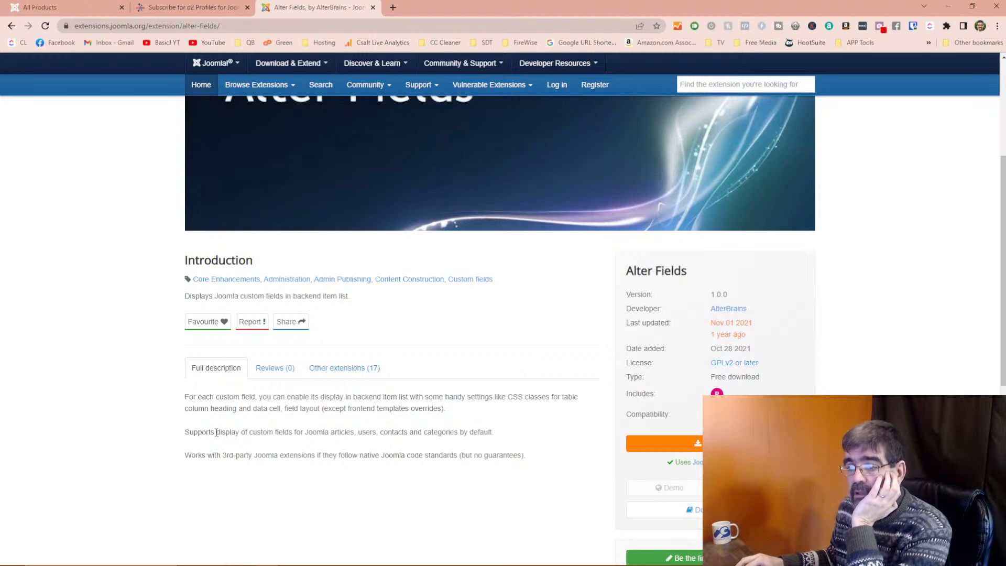
# Go back to the AlterBrains Alter Fields page, then close that browser window.
pyautogui.click(12, 26)
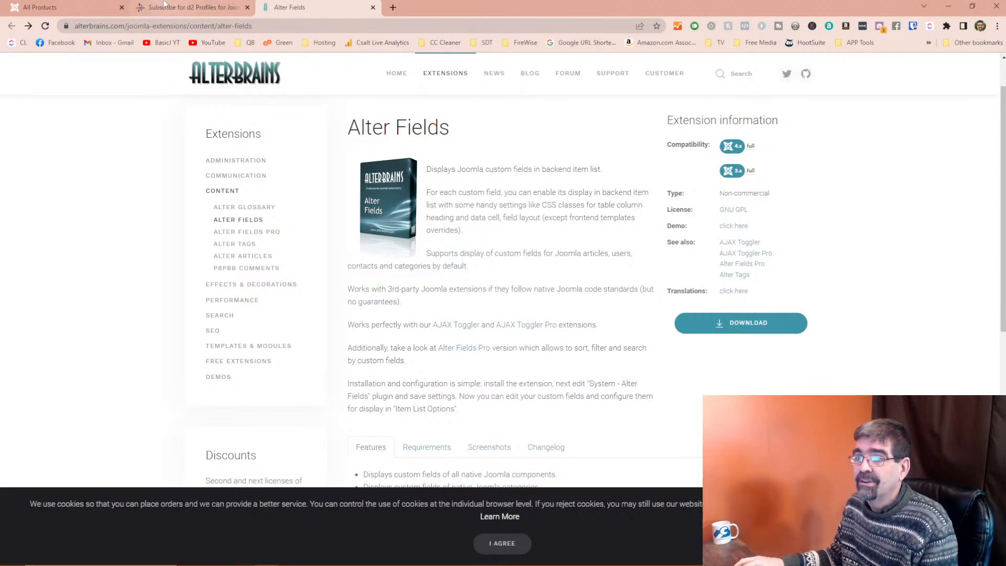
pyautogui.click(996, 7)
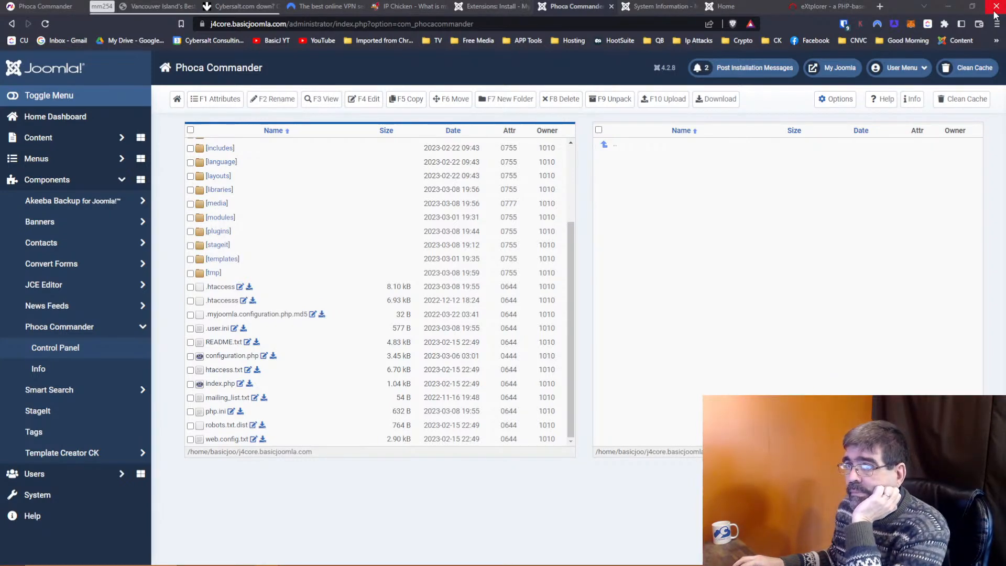
# Close the Joomla admin window and its ten tabs, minimise DevTools, and bring up Brave's New Tab.
pyautogui.click(995, 12)
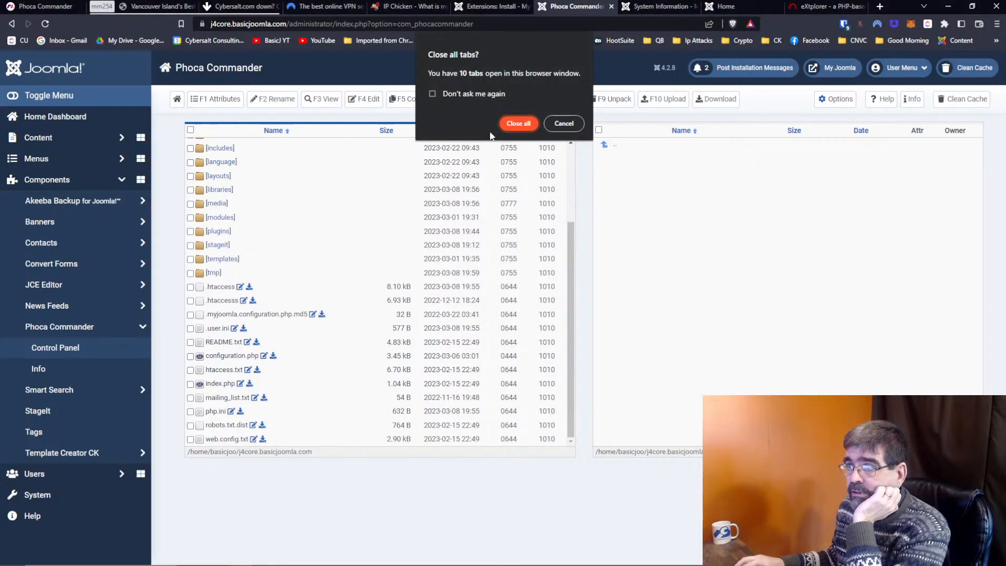
pyautogui.click(515, 127)
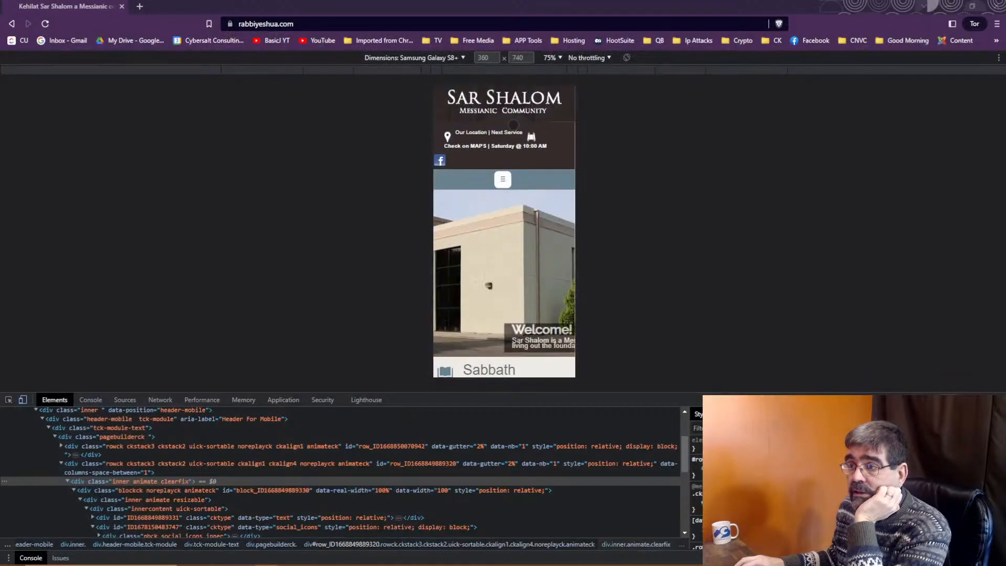
pyautogui.click(948, 6)
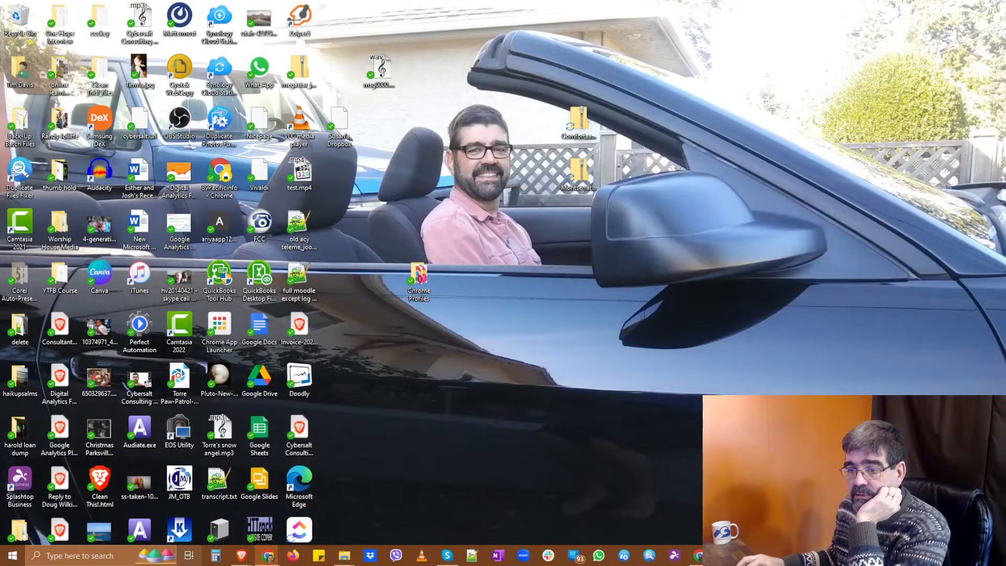
pyautogui.moveTo(244, 560)
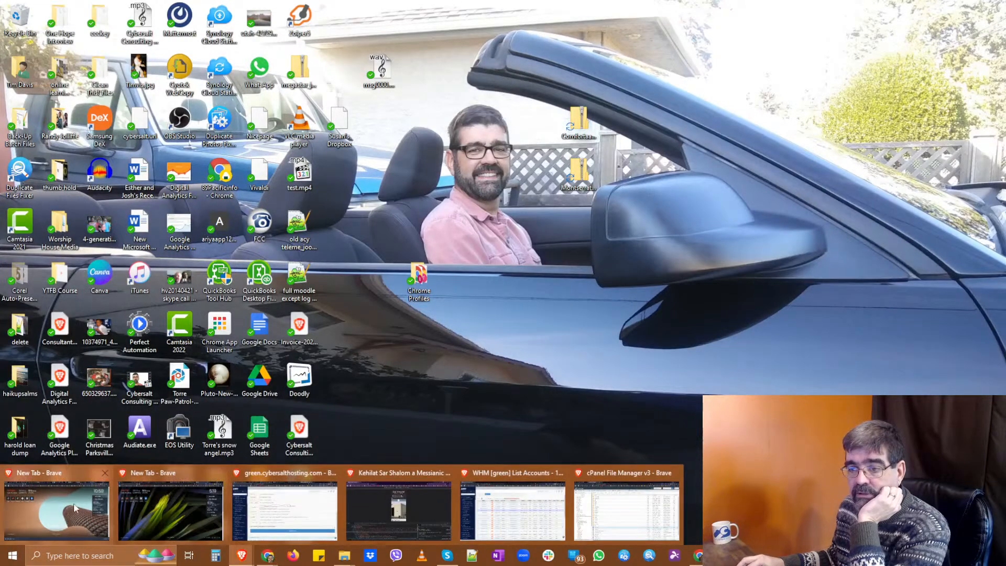
pyautogui.click(43, 480)
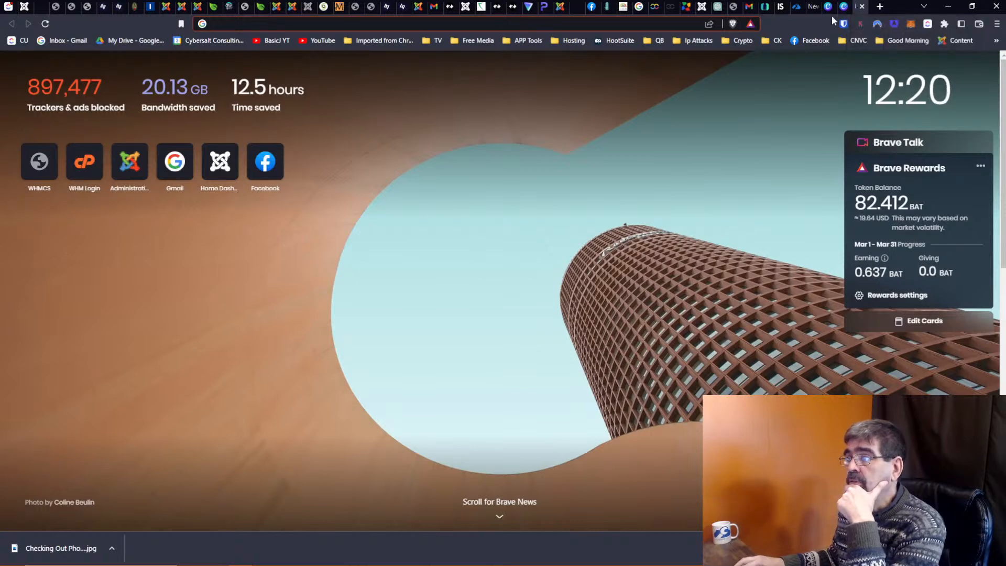
# Close the Canva, New Tab, mySites, iStock, Immunize Now and Gmail tabs.
pyautogui.click(862, 7)
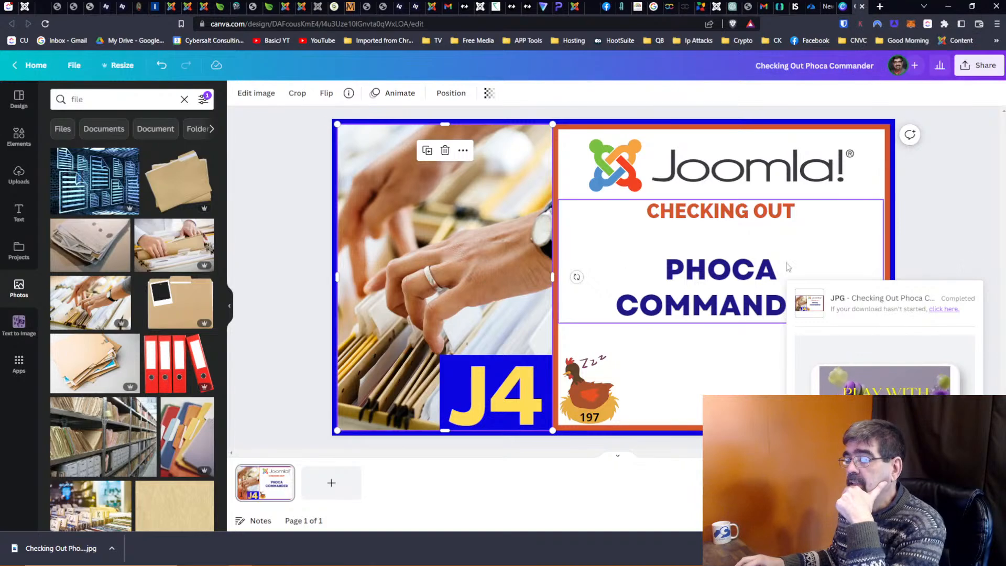
pyautogui.click(956, 239)
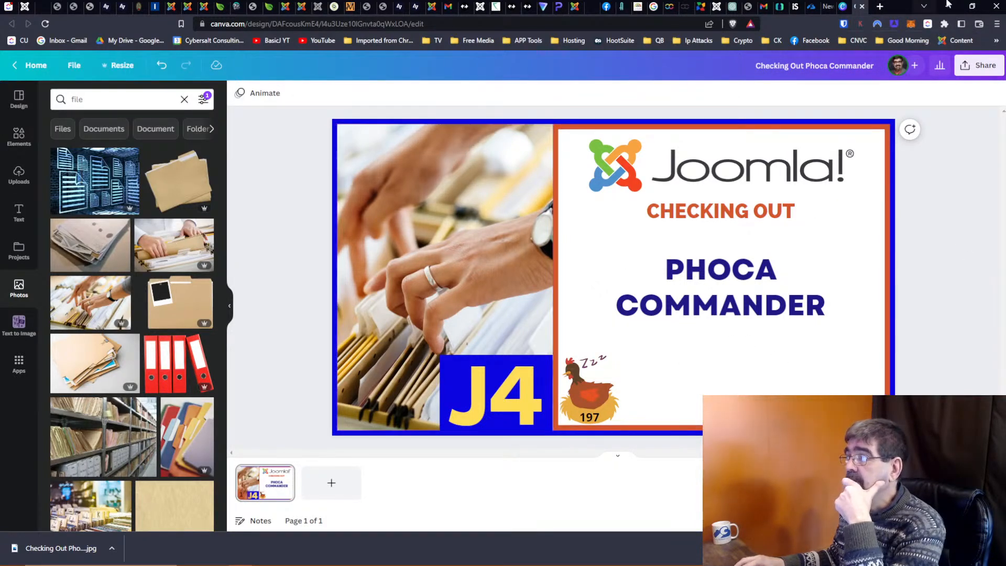
pyautogui.click(862, 6)
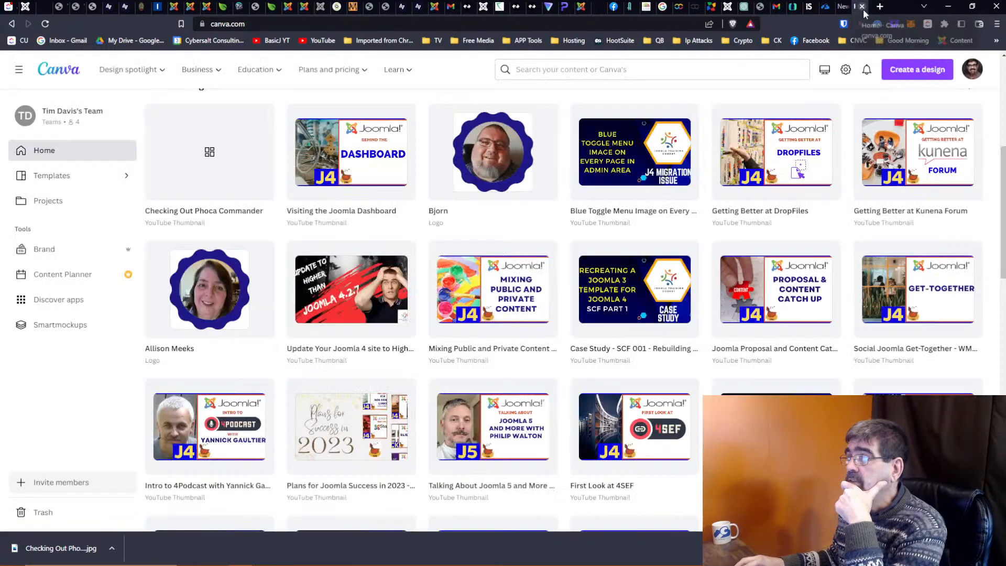
pyautogui.click(862, 6)
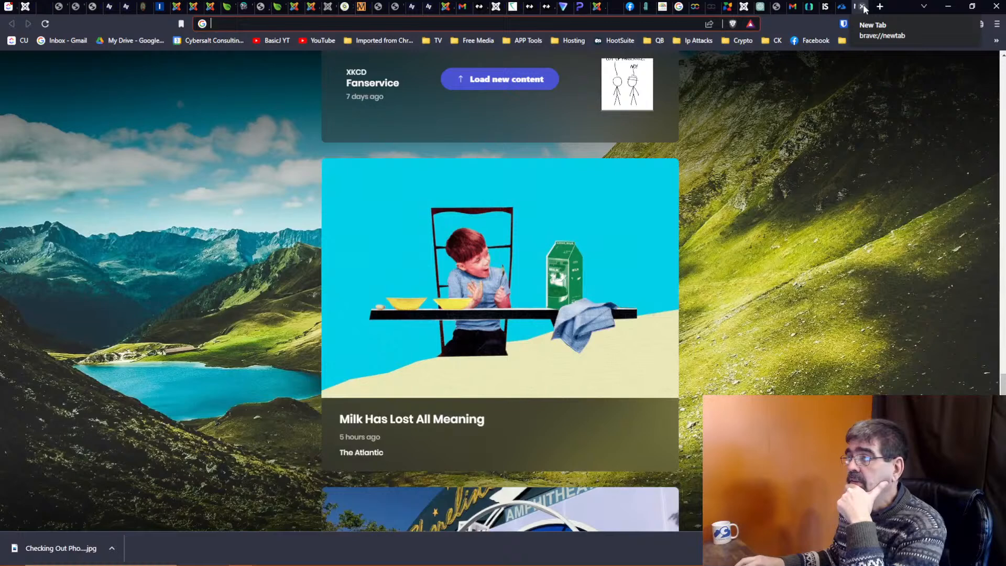
pyautogui.click(863, 7)
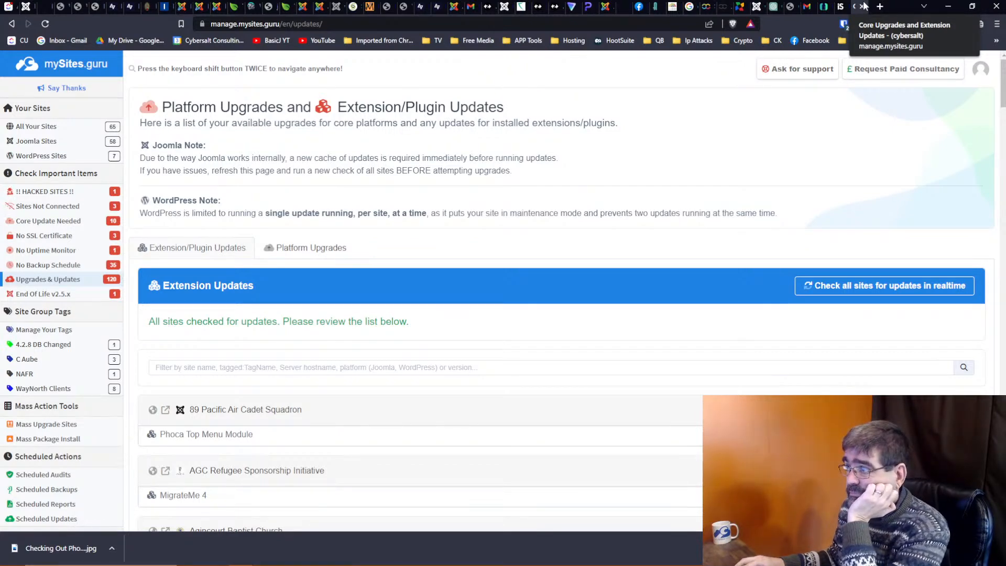
pyautogui.click(863, 7)
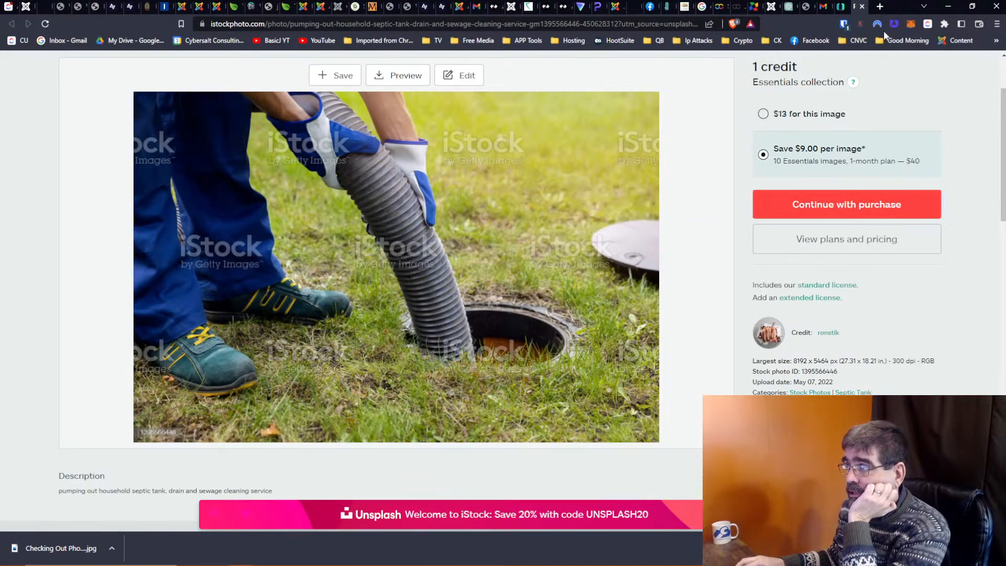
pyautogui.click(861, 7)
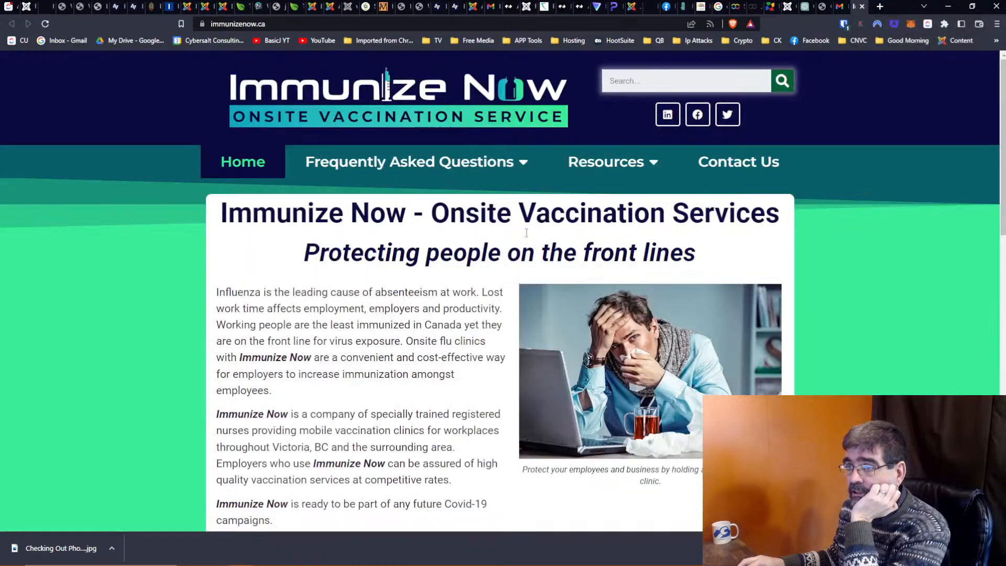
pyautogui.click(862, 6)
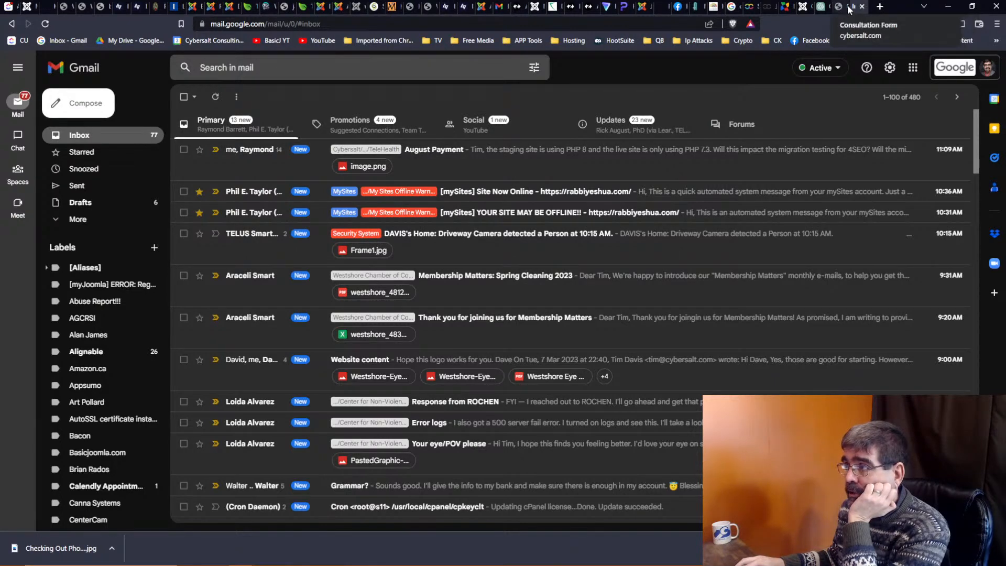
pyautogui.click(862, 8)
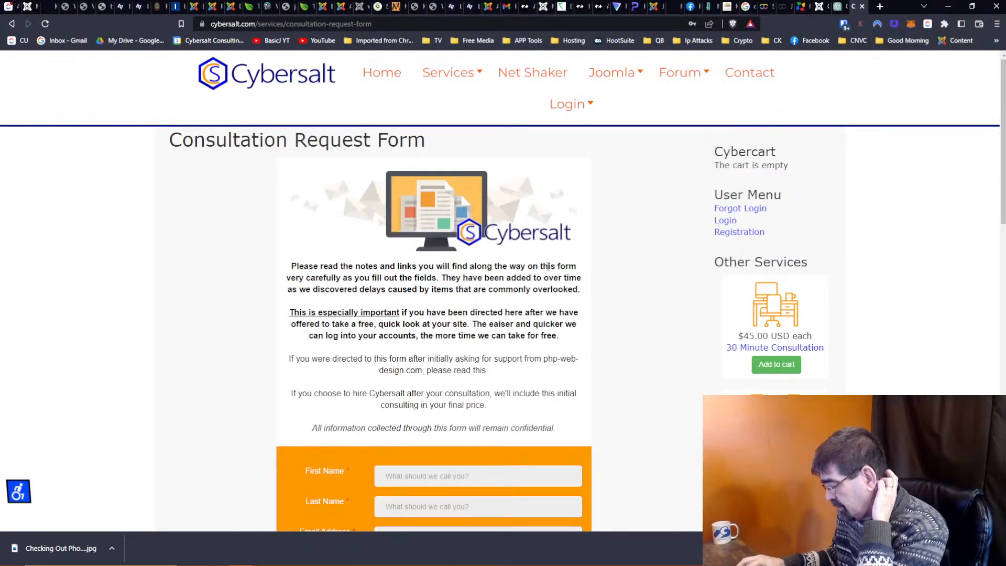
pyautogui.scroll(-15, 548, 266)
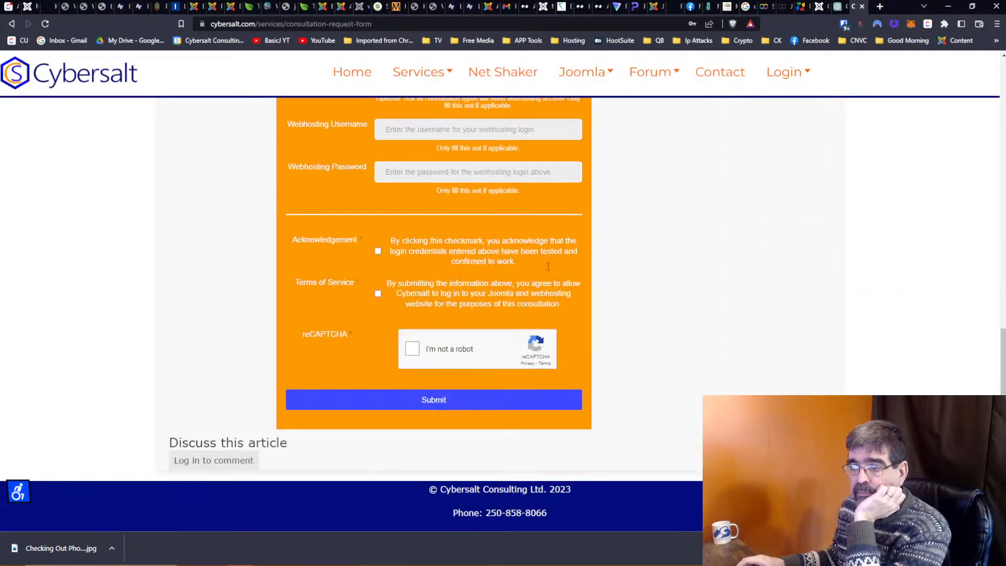
pyautogui.scroll(-2, 548, 267)
pyautogui.scroll(6, 549, 270)
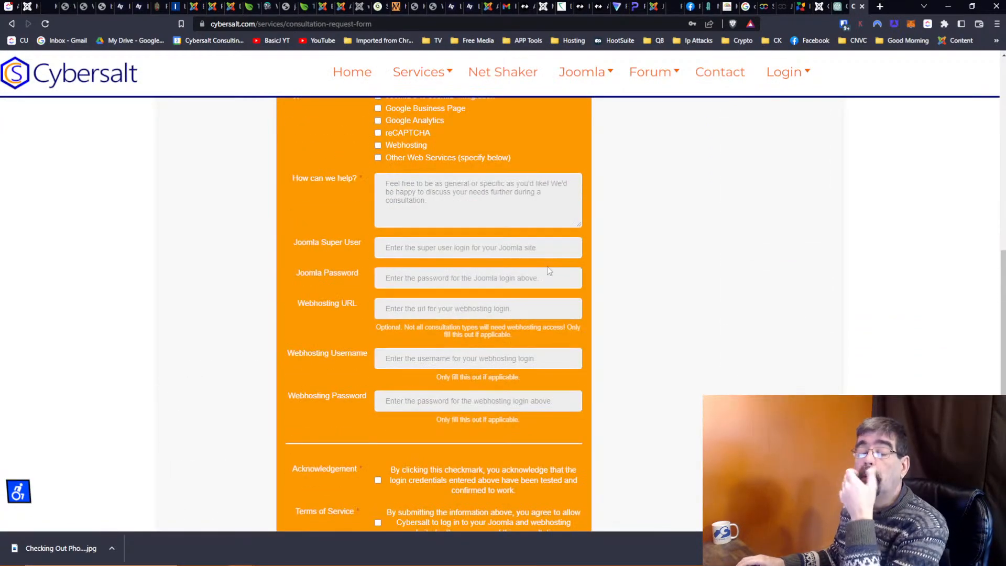
pyautogui.scroll(5, 552, 266)
pyautogui.scroll(3, 553, 268)
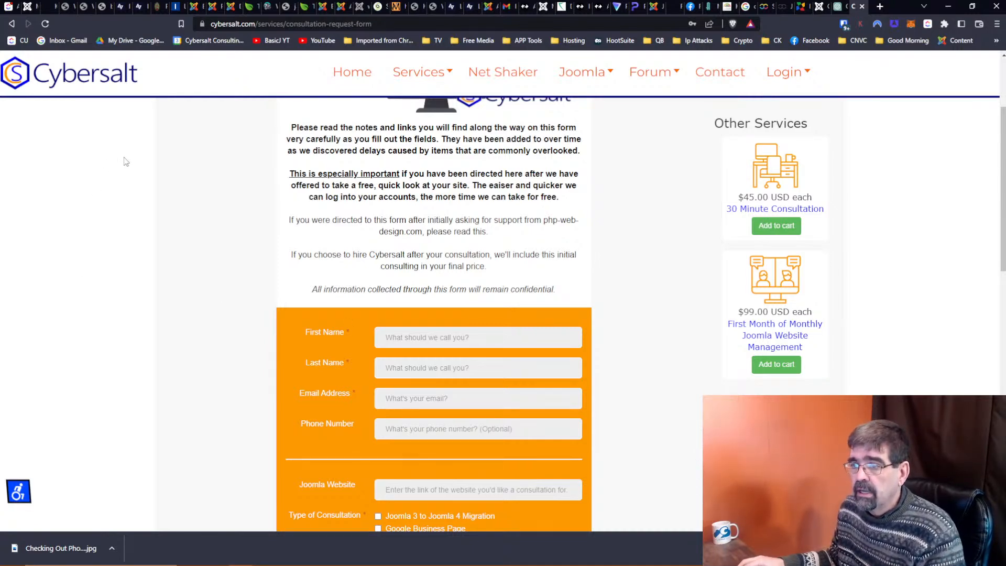
# Review the Joomla and webhosting credential fields, toggle the Login form, then return to ChatGPT.
pyautogui.scroll(-8, 125, 162)
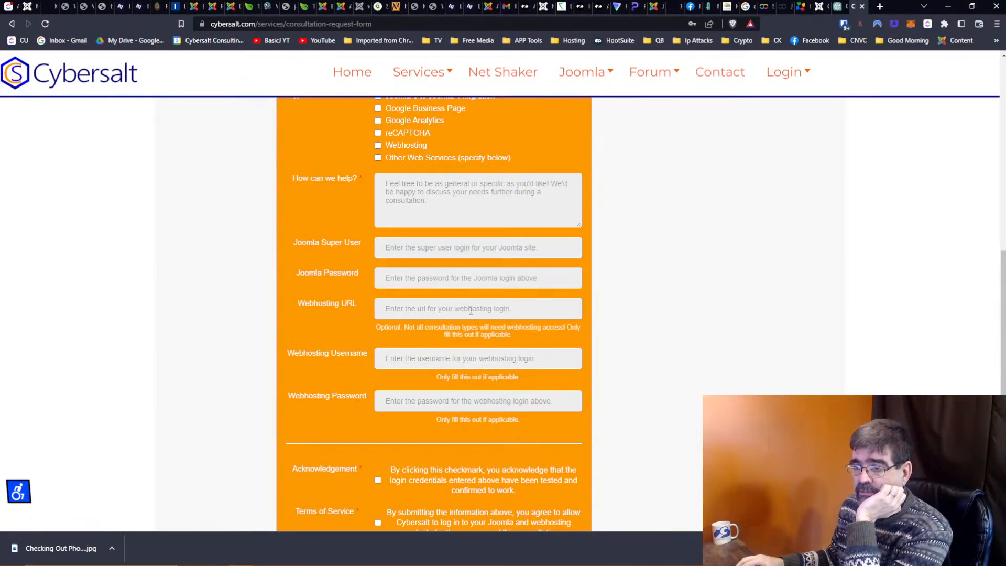
pyautogui.scroll(5, 387, 281)
pyautogui.scroll(-4, 358, 308)
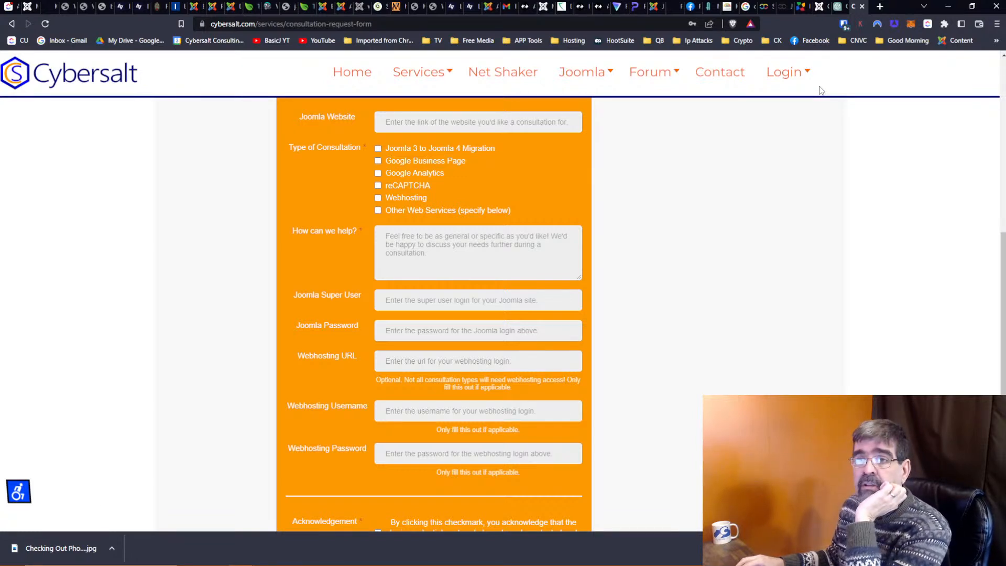
pyautogui.click(786, 73)
pyautogui.click(696, 200)
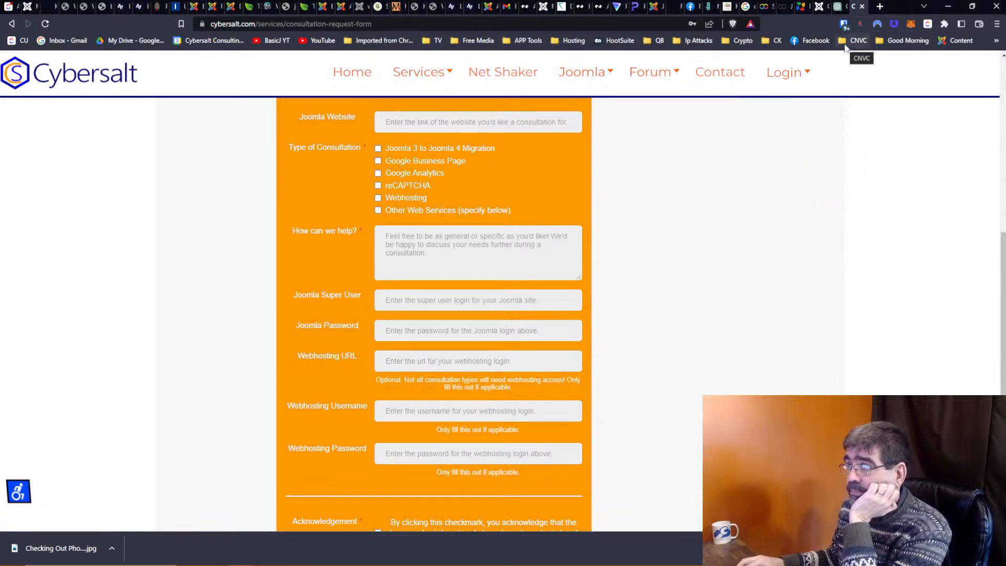
pyautogui.click(837, 11)
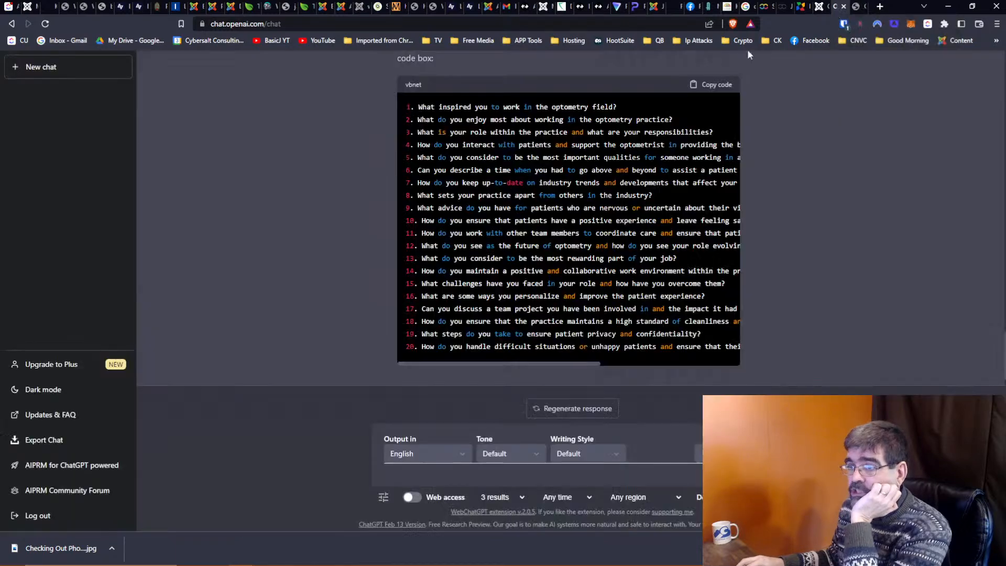
pyautogui.scroll(4, 571, 218)
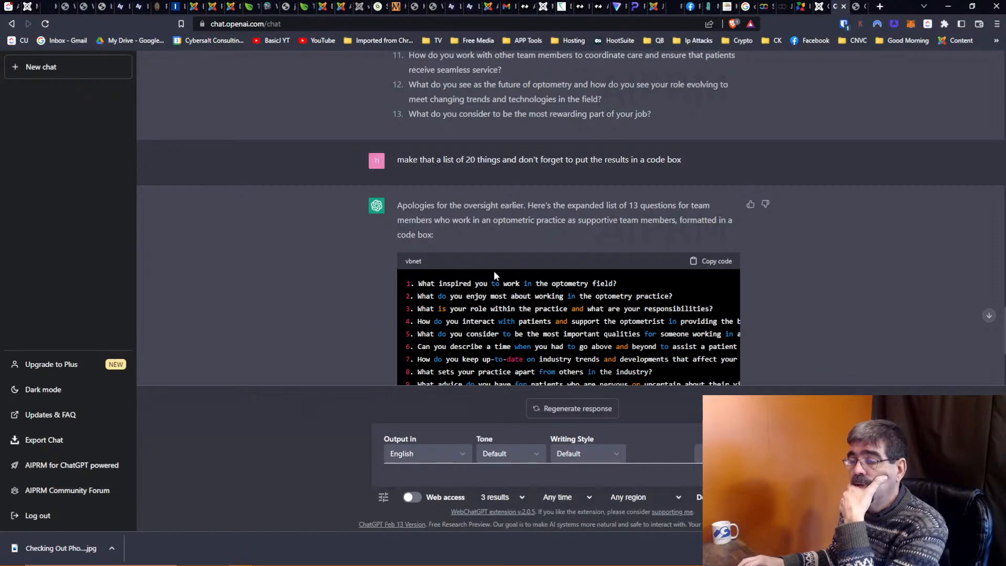
pyautogui.scroll(-1, 494, 270)
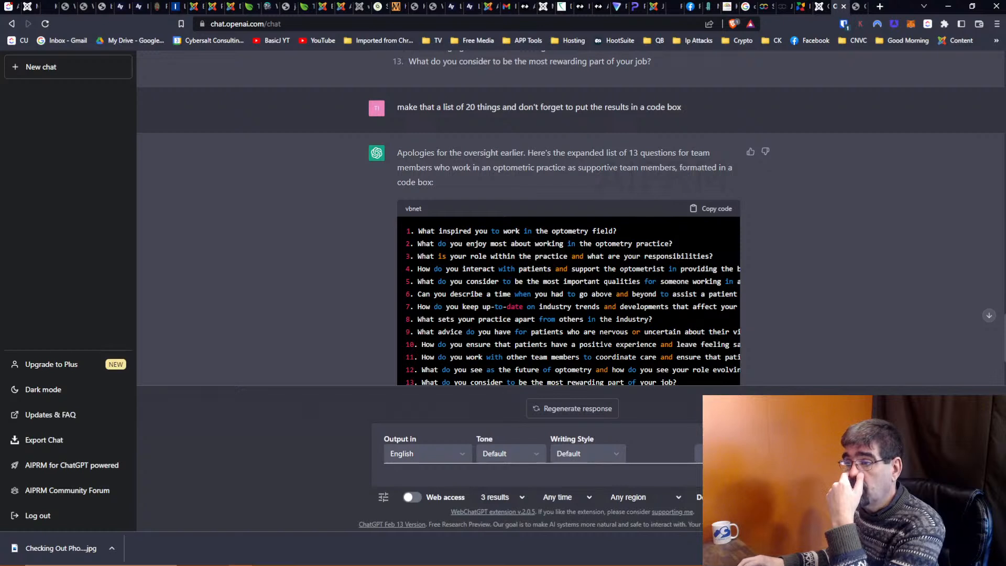
pyautogui.scroll(-1, 495, 276)
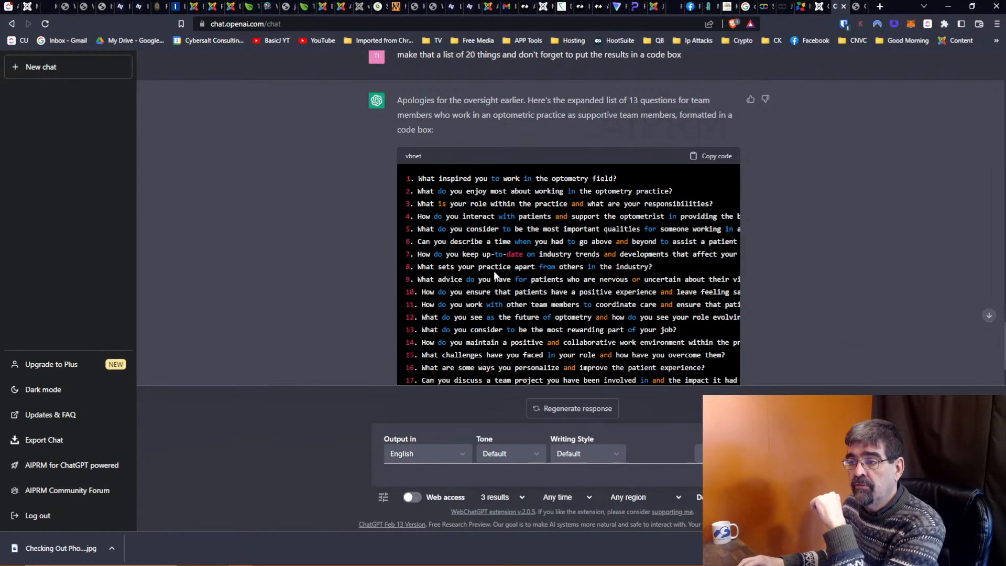
pyautogui.scroll(-1, 496, 276)
pyautogui.scroll(-1, 495, 275)
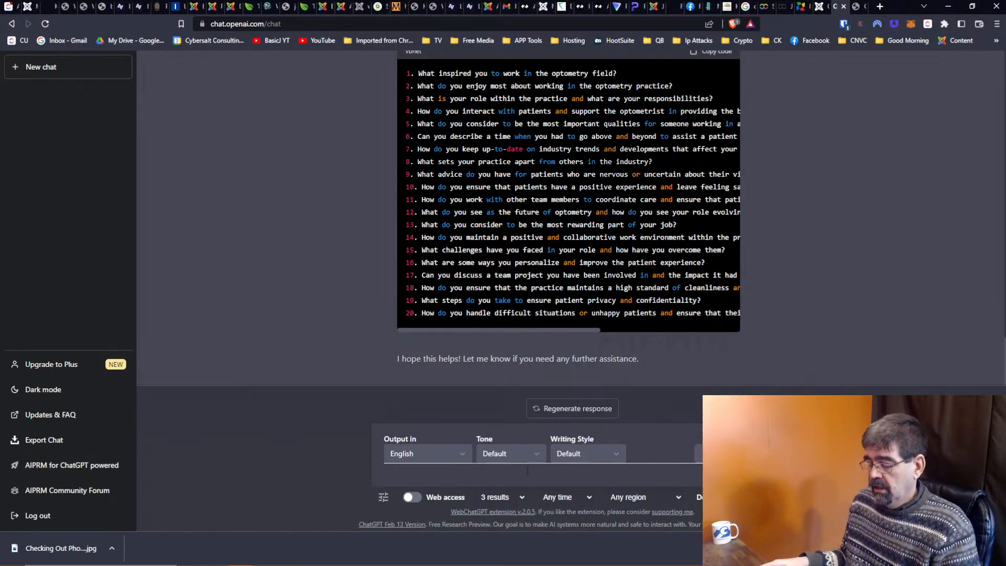
# Ask ChatGPT for a list of how to say hello in 20 different languages.
pyautogui.write('Ple')
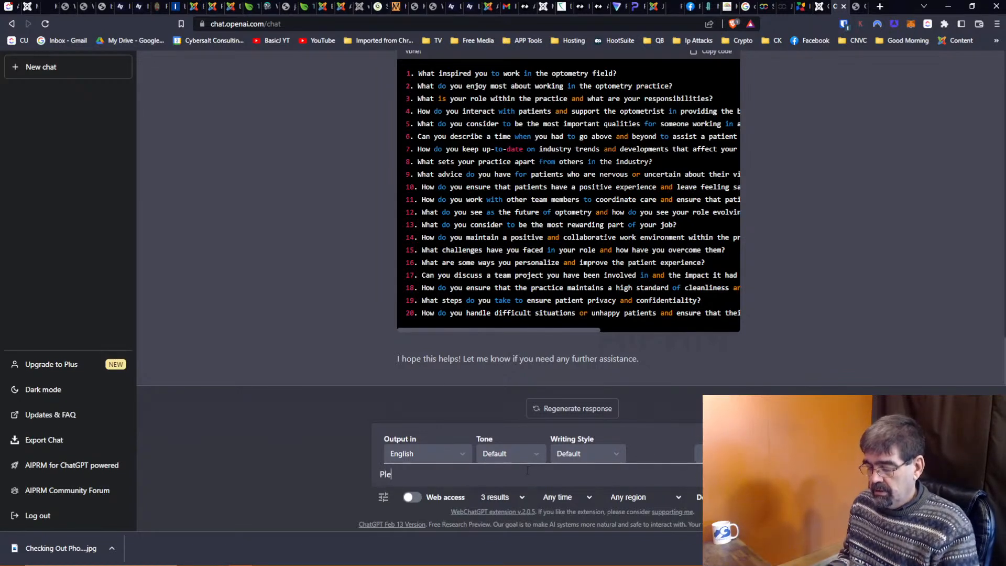
pyautogui.write('se e give me a lost ')
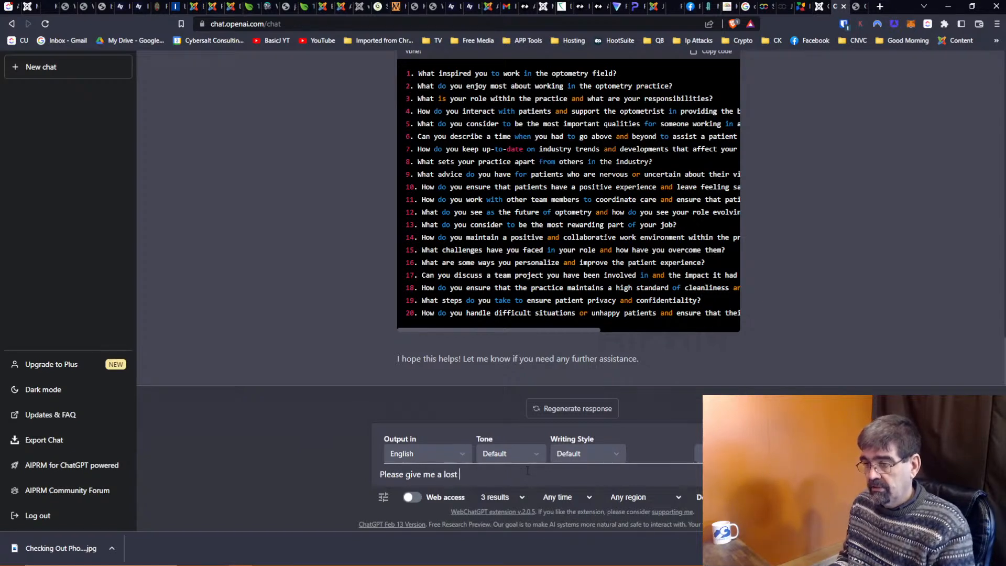
pyautogui.press('BackSpace')
pyautogui.press('BackSpace')
pyautogui.press('BackSpace')
pyautogui.press('BackSpace')
pyautogui.write('it of')
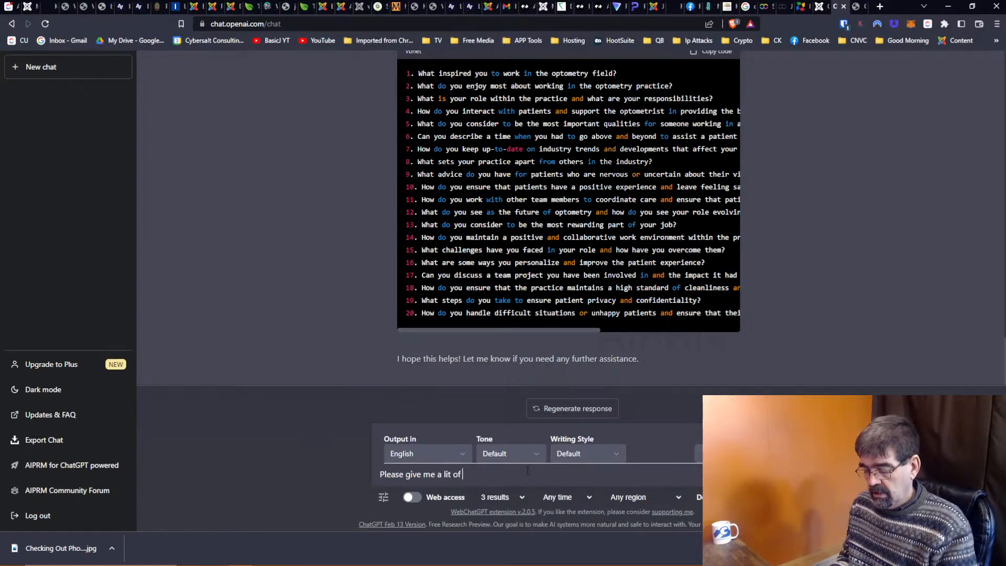
pyautogui.write(' how to say hello i')
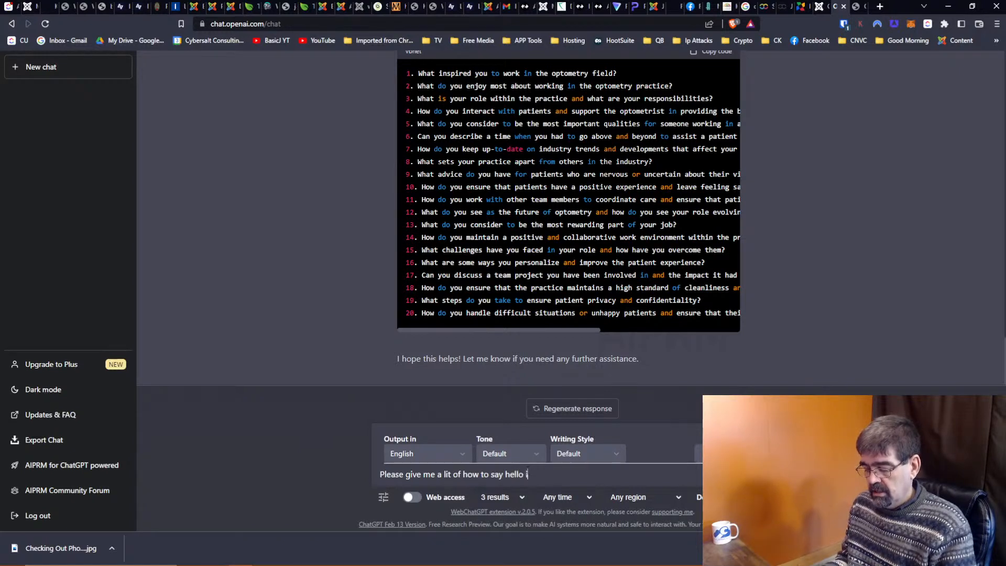
pyautogui.write('n 20 different languanges')
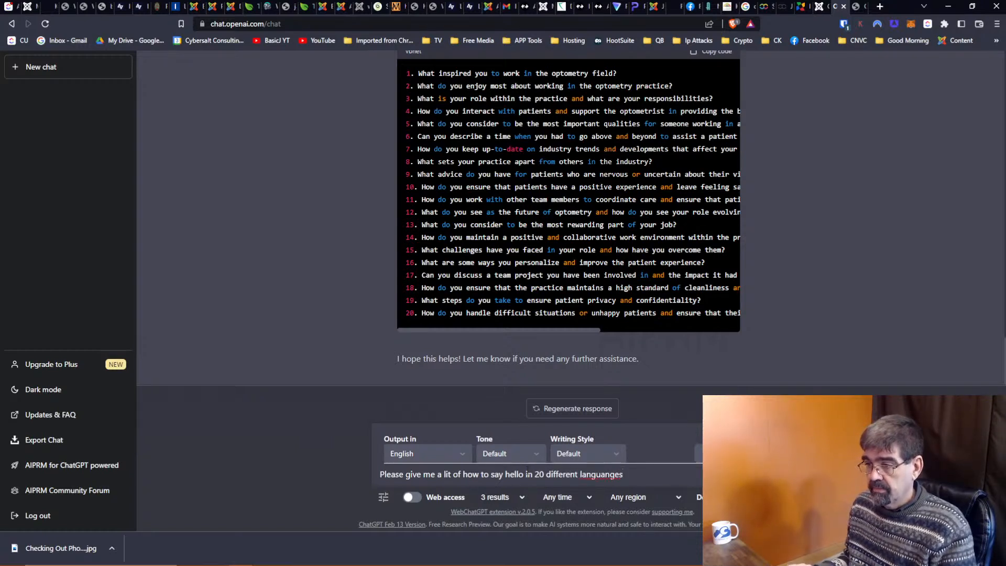
pyautogui.press('BackSpace')
pyautogui.press('BackSpace')
pyautogui.press('BackSpace')
pyautogui.press('BackSpace')
pyautogui.write('ges')
pyautogui.hotkey('ctrl', 'a')
pyautogui.hotkey('ctrl', 'c')
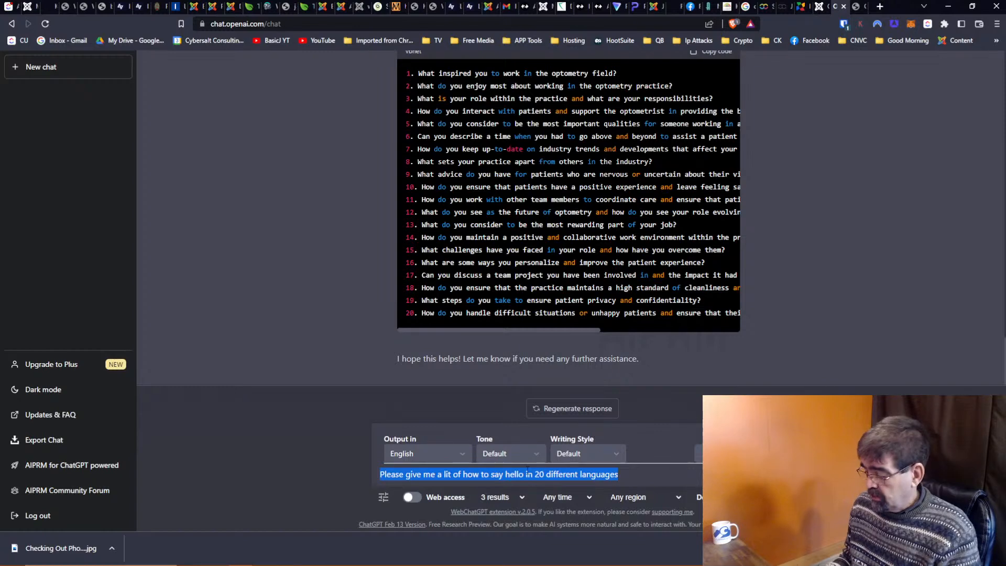
pyautogui.press('Return')
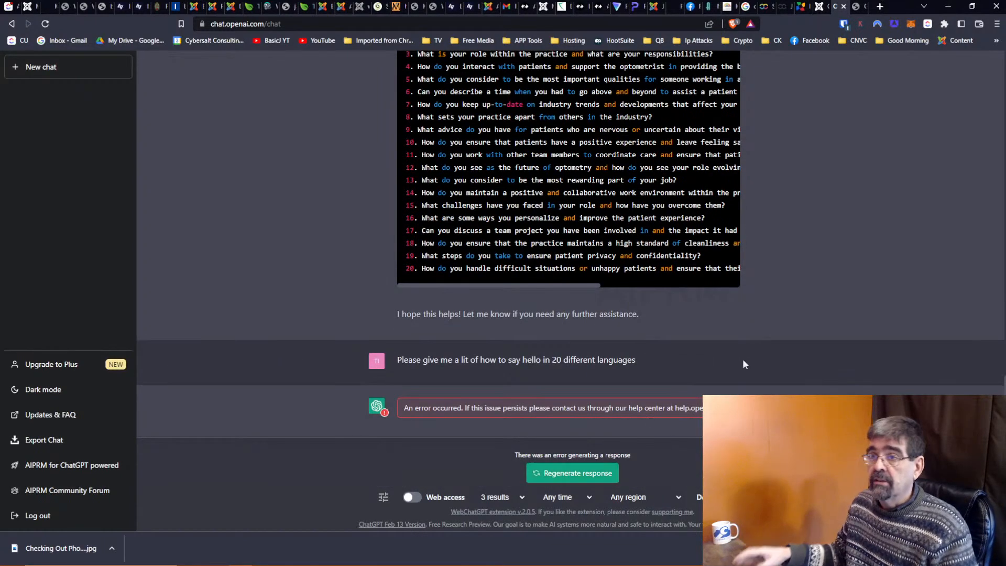
# Reload ChatGPT after the error and resubmit the pasted hello prompt.
pyautogui.click(45, 24)
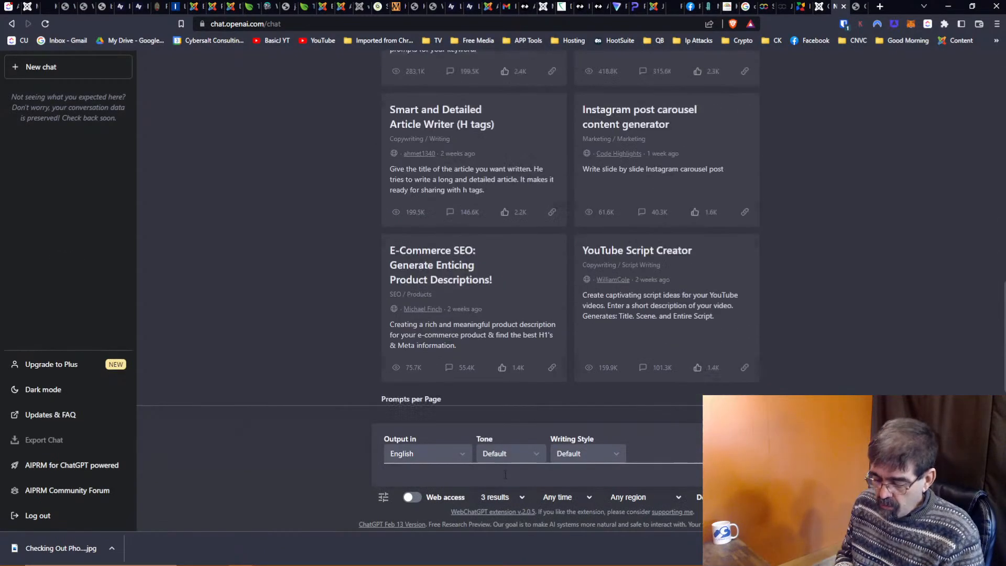
pyautogui.hotkey('ctrl', 'v')
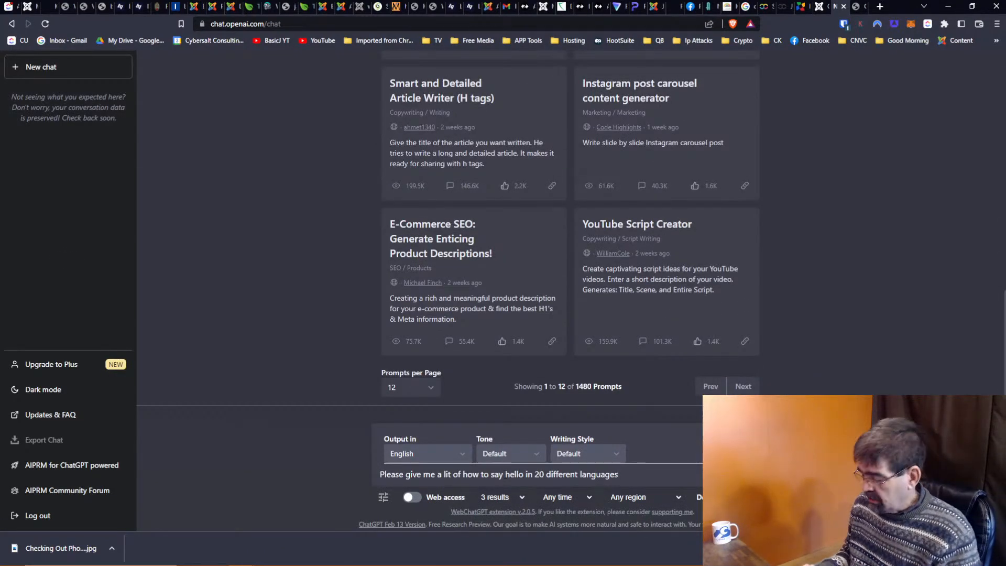
pyautogui.press('Return')
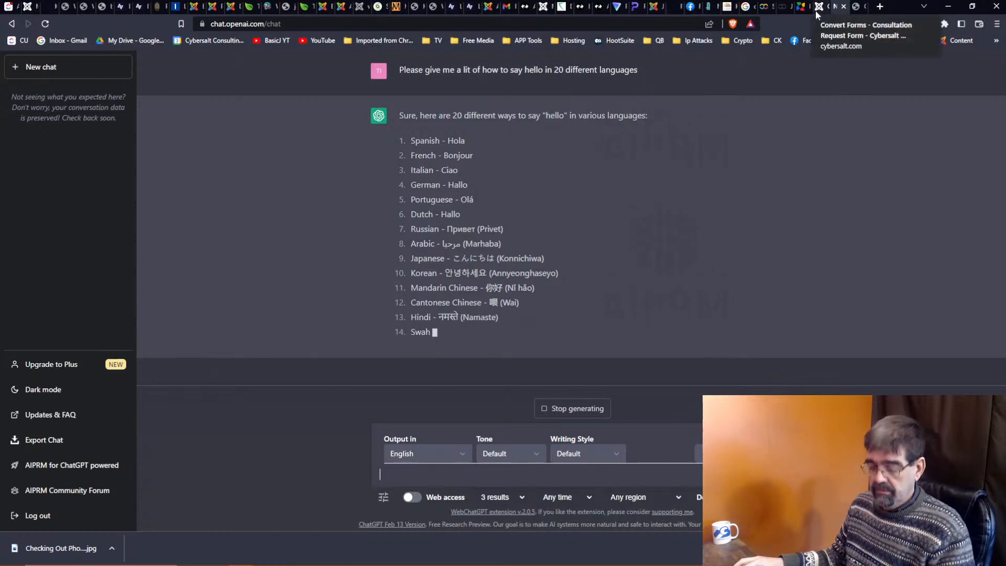
# Open the j4core Joomla administrator in a new tab and start a new article.
pyautogui.click(860, 9)
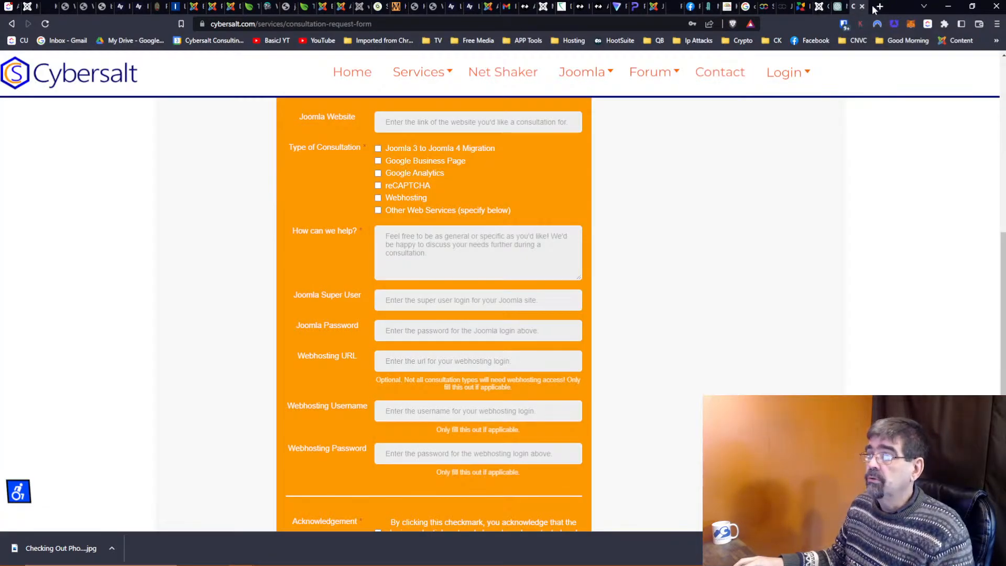
pyautogui.click(880, 6)
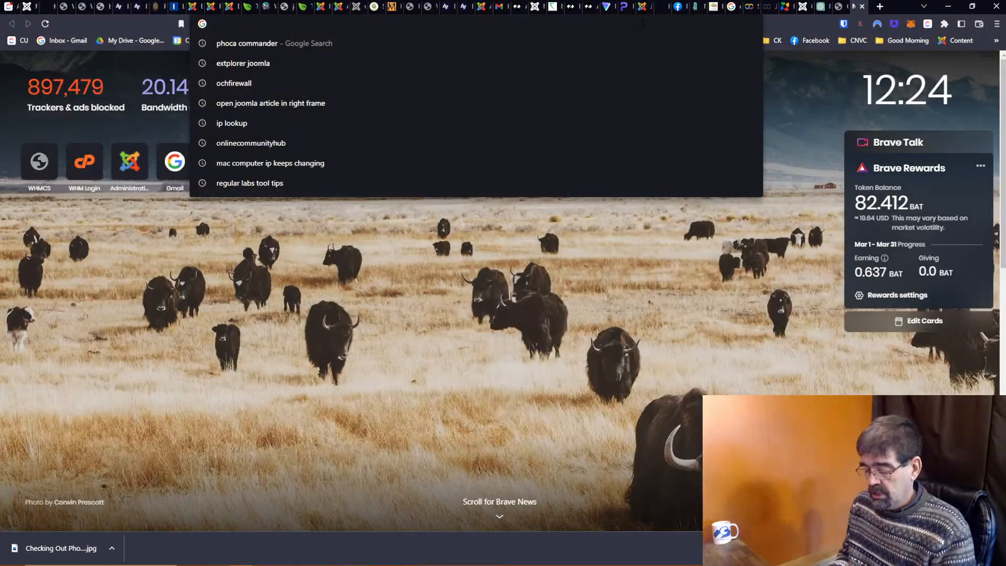
pyautogui.write('j4')
pyautogui.press('Down')
pyautogui.press('Down')
pyautogui.press('Down')
pyautogui.press('Down')
pyautogui.press('Down')
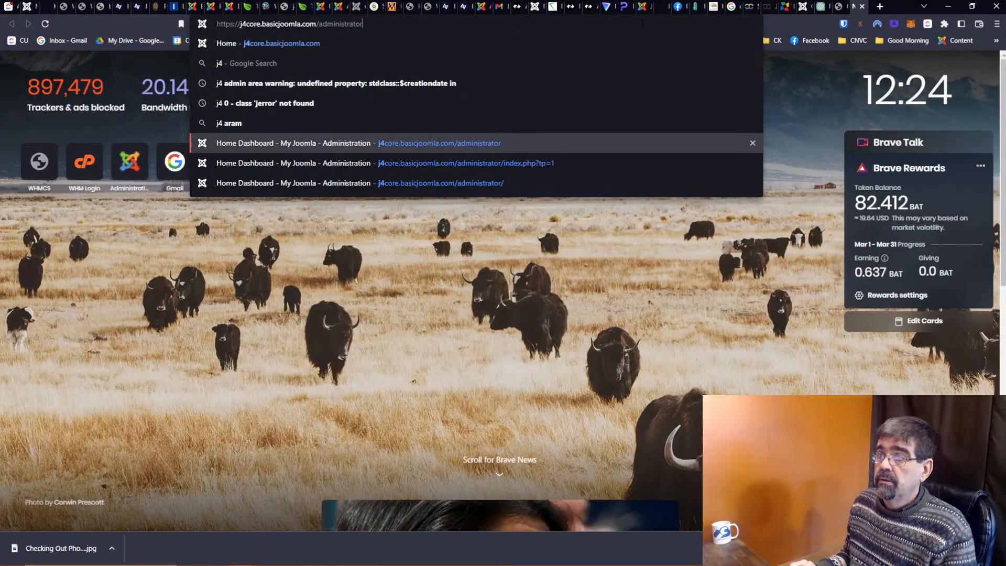
pyautogui.press('Return')
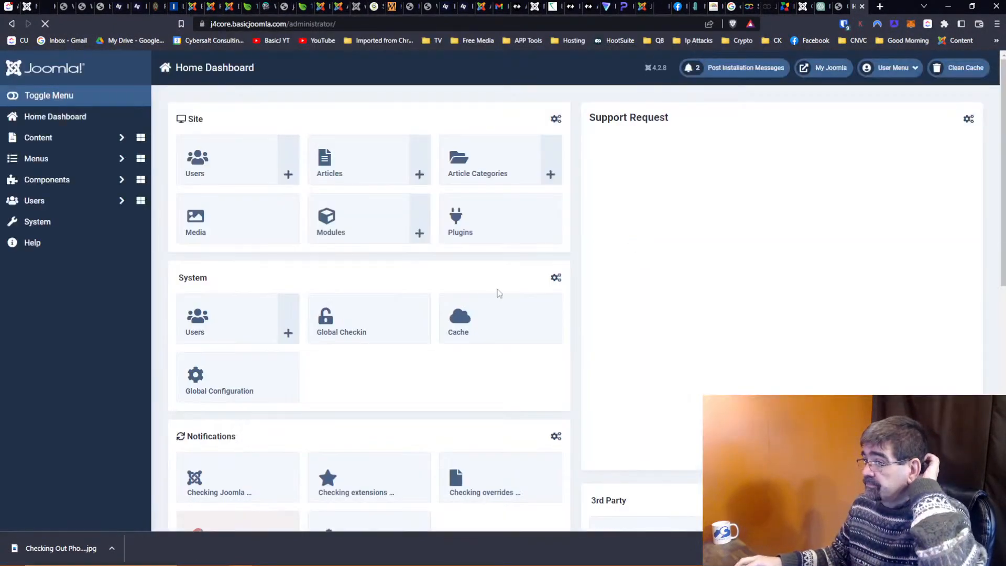
pyautogui.click(63, 137)
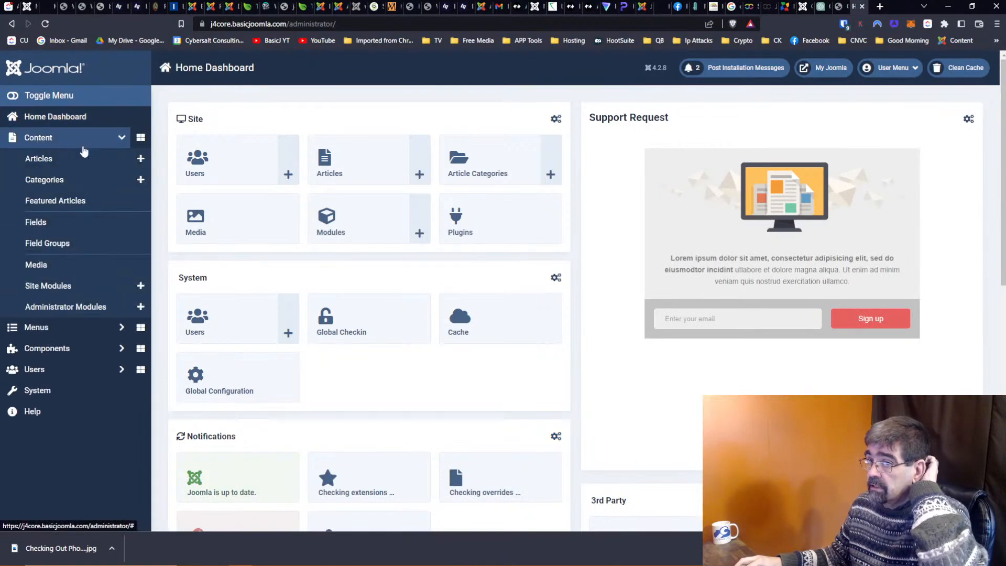
pyautogui.click(140, 161)
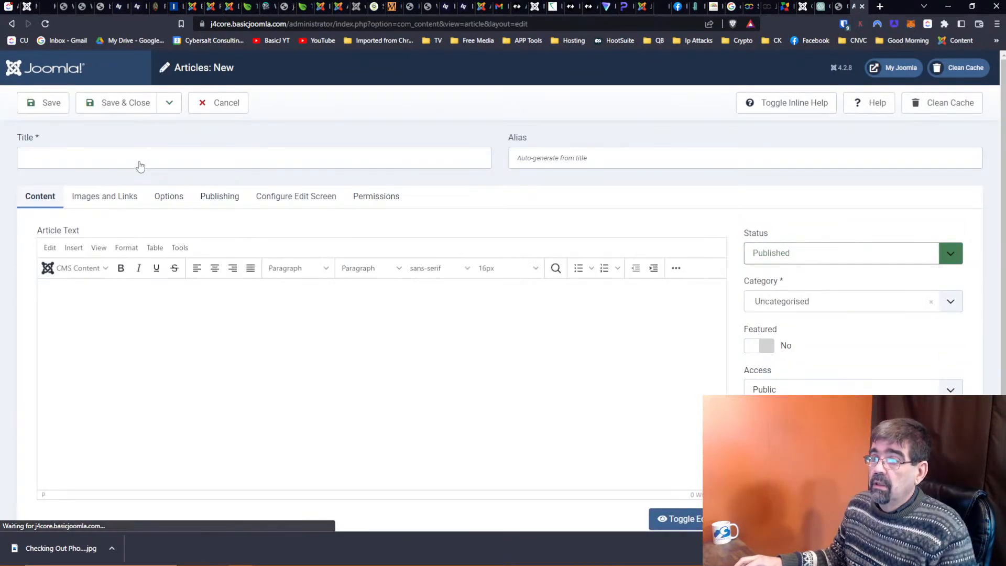
# Copy ChatGPT's 20-language hello list and paste it into the article text.
pyautogui.click(825, 9)
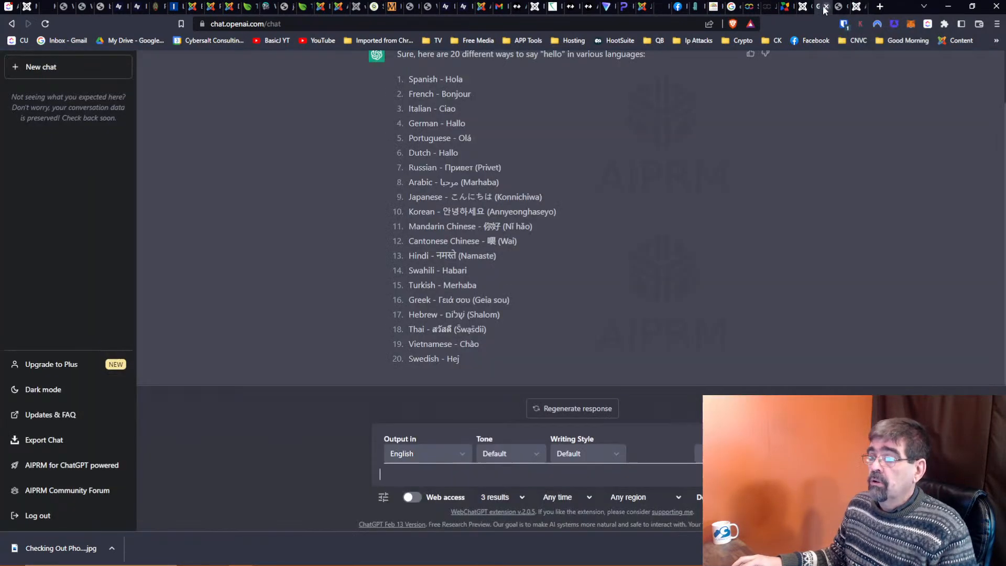
pyautogui.scroll(1, 470, 226)
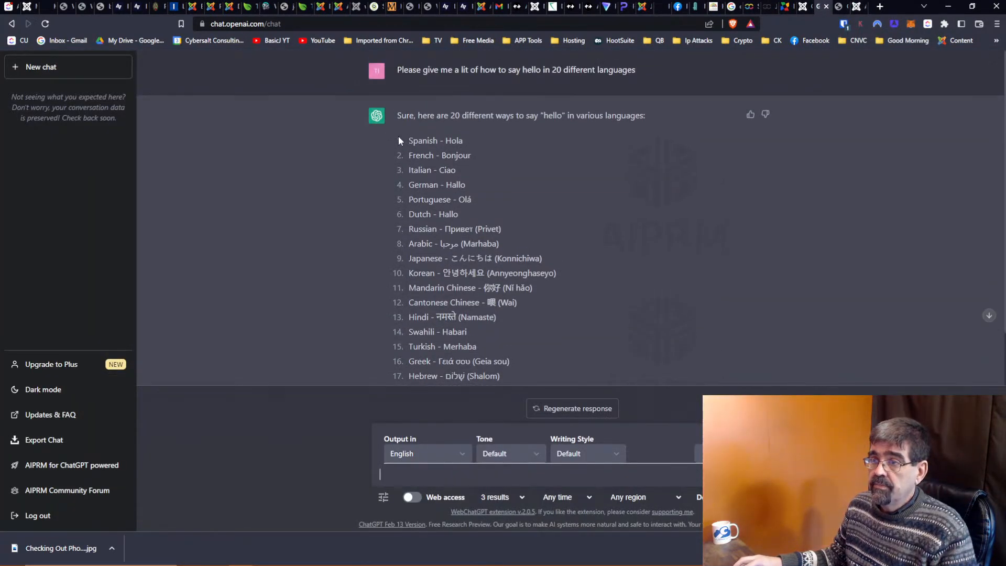
pyautogui.moveTo(399, 140); pyautogui.dragTo(517, 378)
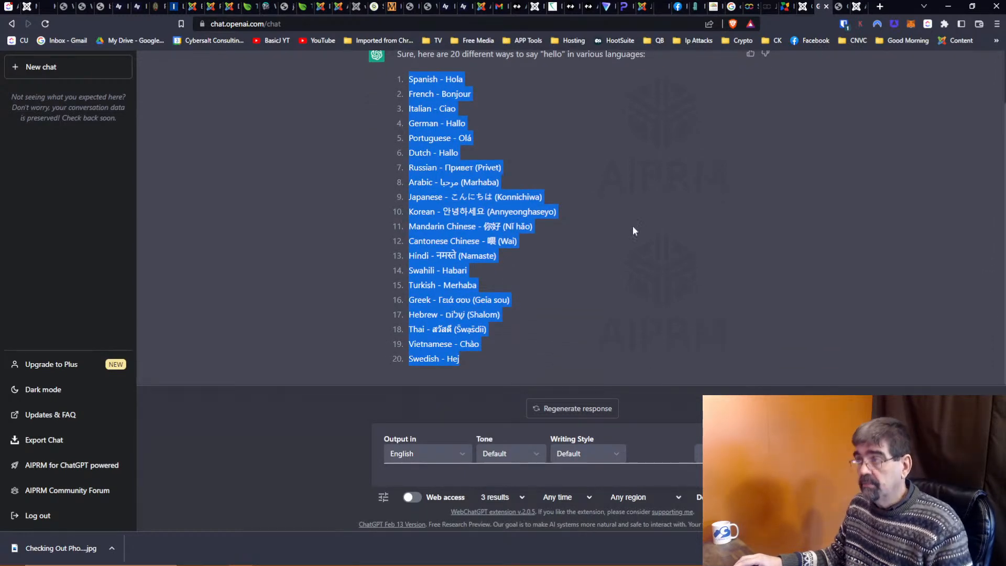
pyautogui.click(857, 6)
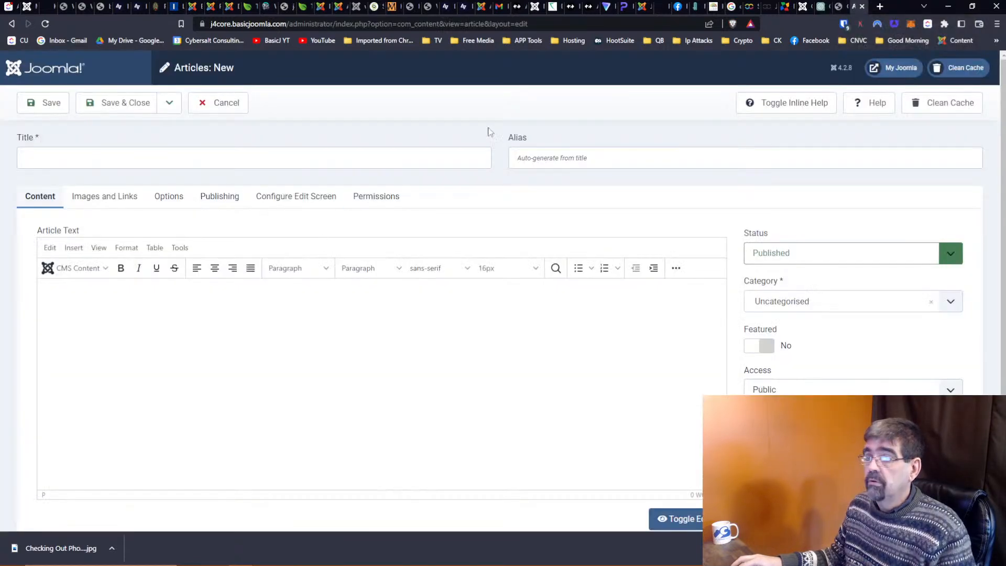
pyautogui.click(225, 311)
pyautogui.write('Spanish - HolaFrench - BonjourItalian - CiaoGerman - HalloPortuguese - OláDutch - HalloRussian - Привет (Privet)Arabic - مرحبا (Marhaba)Japanese - こんにちは (Konnichiwa)Korean - 안녕하세요 (Annyeonghaseyo)Mandarin Chinese - 你好 (Nǐ hǎo)Cantonese Chinese - 喂 (Wai)Hindi - नमस्ते (Namaste)Swahili - HabariTurkish - MerhabaGreek - Γειά σου (Geia sou)Hebrew - שלום (Shalom)Thai - สวัสดี (Sawasdii)Vietnamese - ChàoSwedish - Hej')
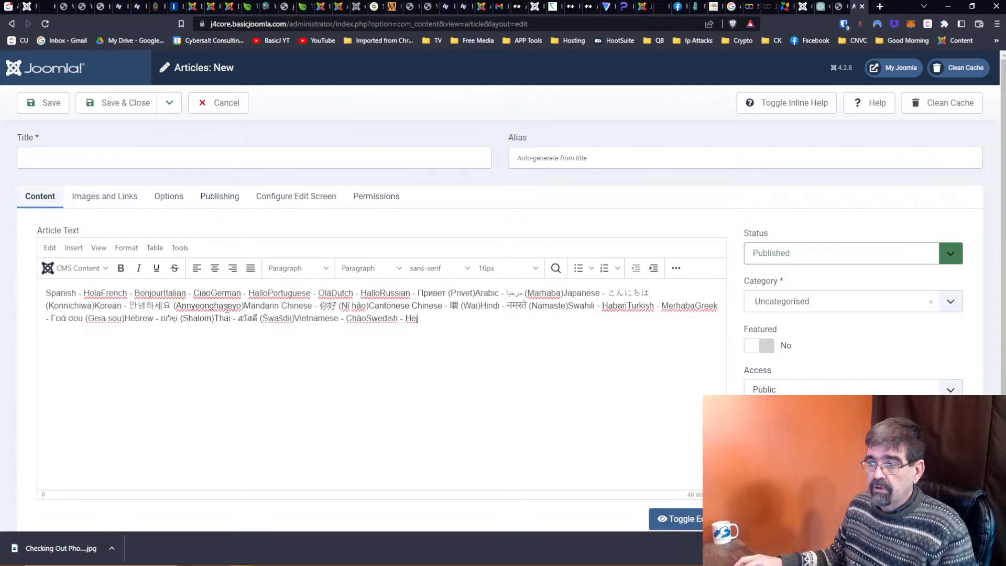
pyautogui.hotkey('ctrl', 'a')
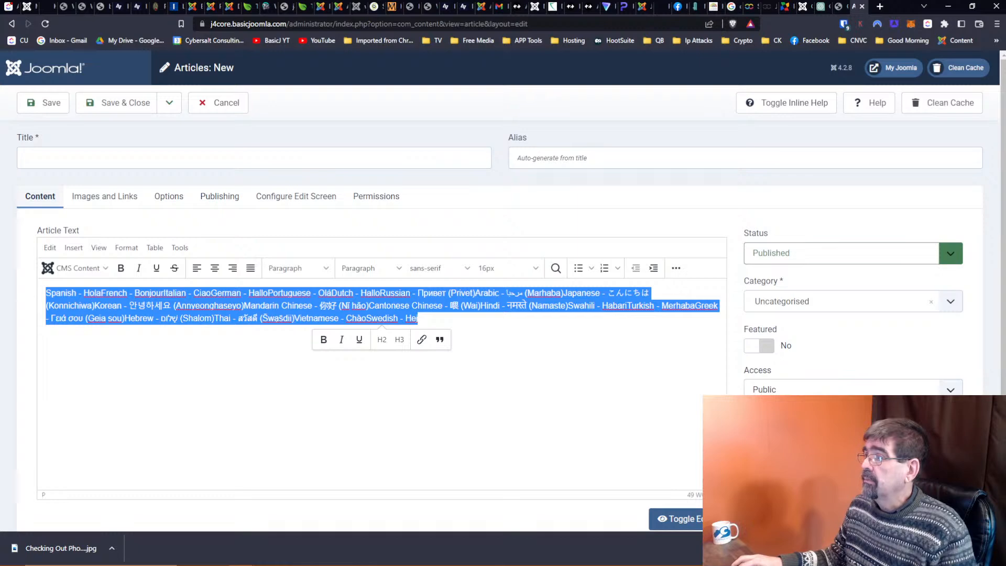
pyautogui.click(880, 6)
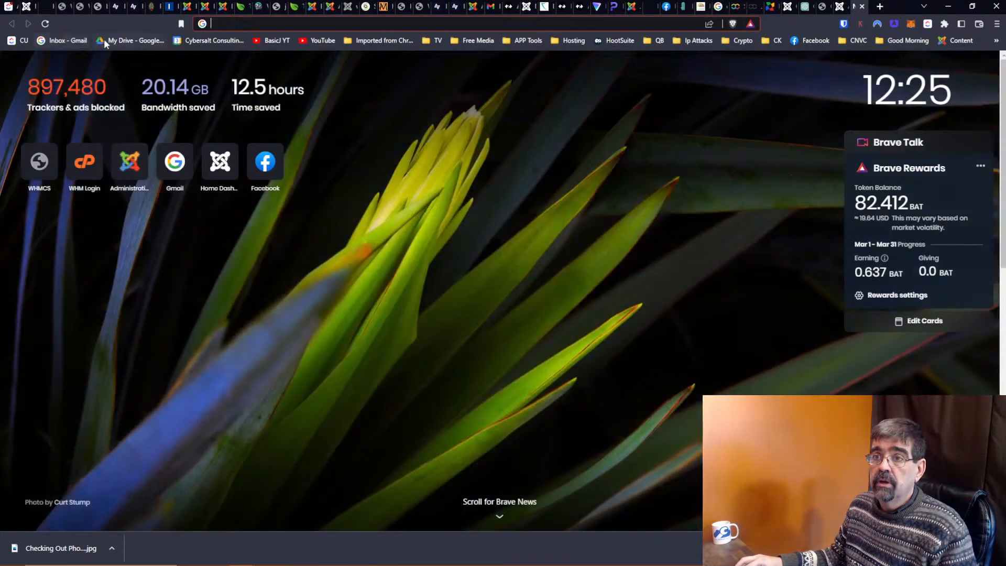
# Open a full-screen Gmail compose window and paste the hello list into its body.
pyautogui.click(64, 41)
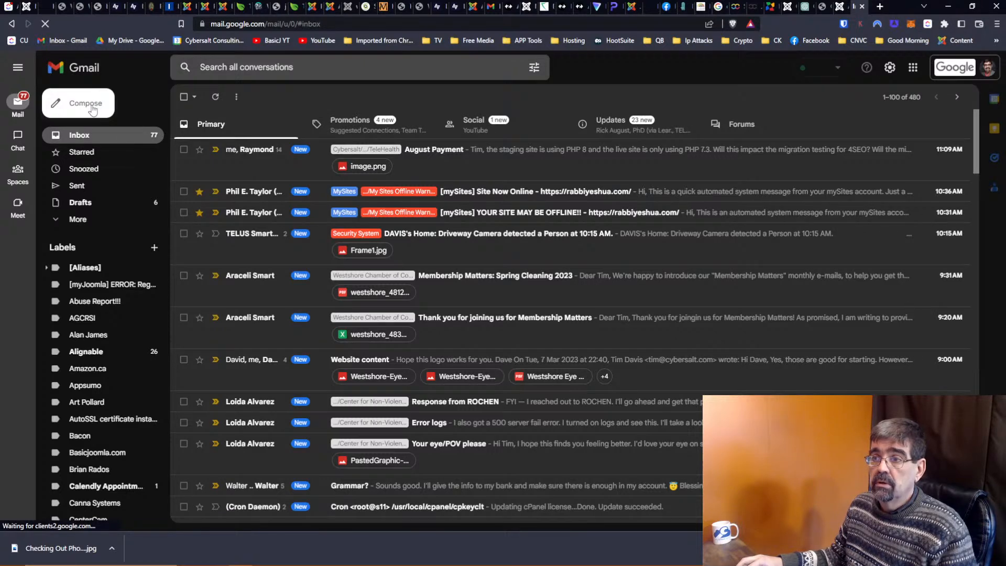
pyautogui.click(95, 107)
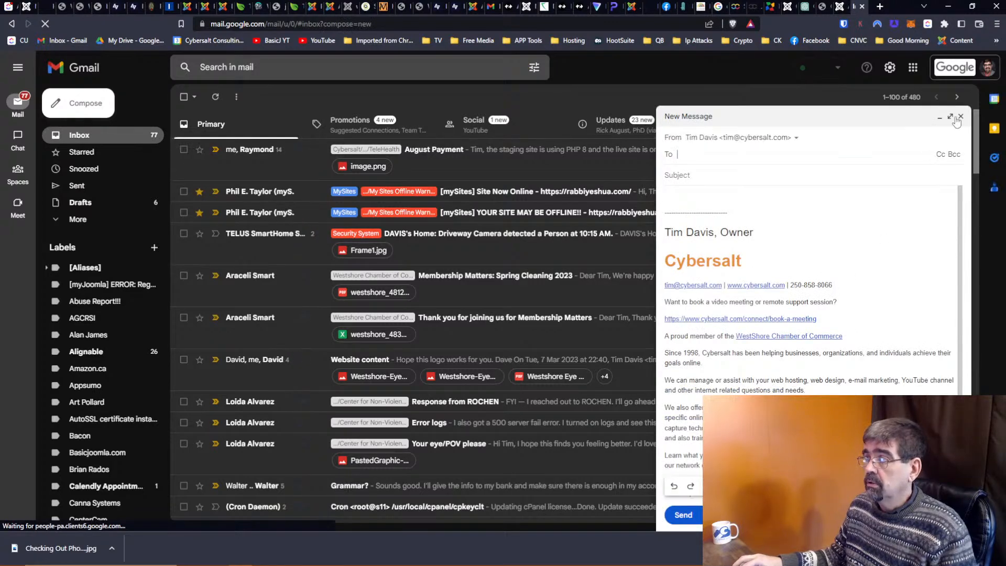
pyautogui.click(950, 116)
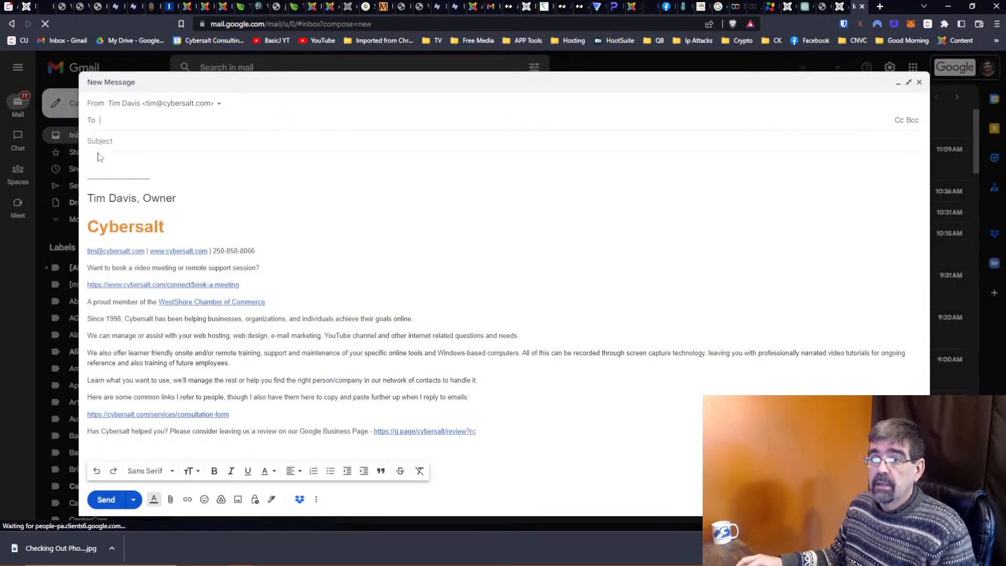
pyautogui.click(99, 156)
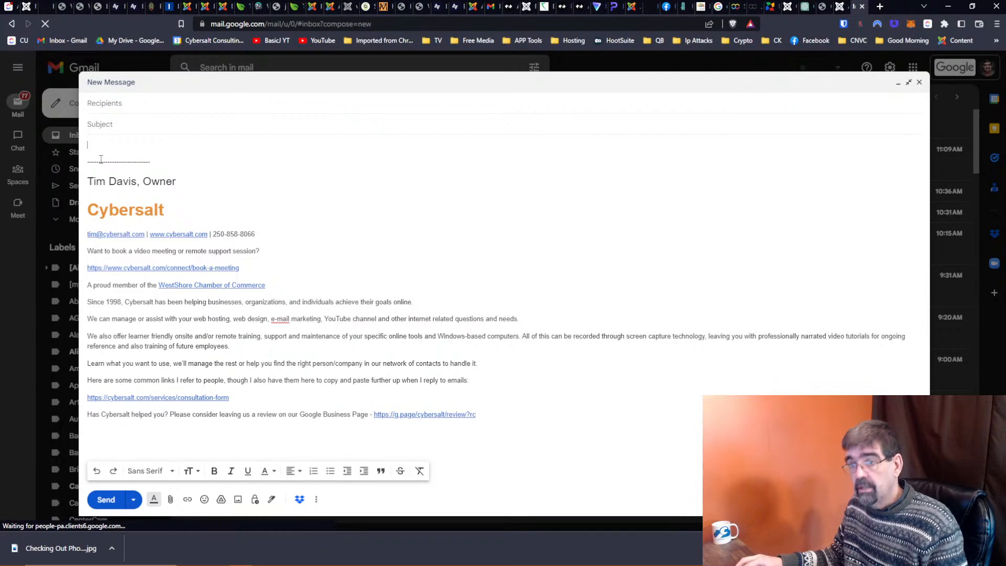
pyautogui.write('1. Spanish - Hola 2. French - Bonjour 3. Italian - Ciao 4. German - Hallo 5. Portuguese - Olá 6. Dutch - Hallo 7. Russian - Привет (Privet) 8. Arabic - مرحبا (Marhaba) 9. Japanese - こんにちは (Konnichiwa) 10. Korean - 안녕하세요 (Annyeonghaseyo) 11. Mandarin Chinese - 你好 (Nǐ hǎo) 12. Cantonese Chinese - 喂 (Wai) 13. Hindi - नमस्ते (Namaste) 14. Swahili - Habari 15. Turkish - Merhaba 16. Greek - Γειά σου (Geia sou) 17. Hebrew - שלום (Shalom) 18. Thai - สวัสดี (Sawasdii) 19. Vietnamese - Chào 20. Swedish - Hej')
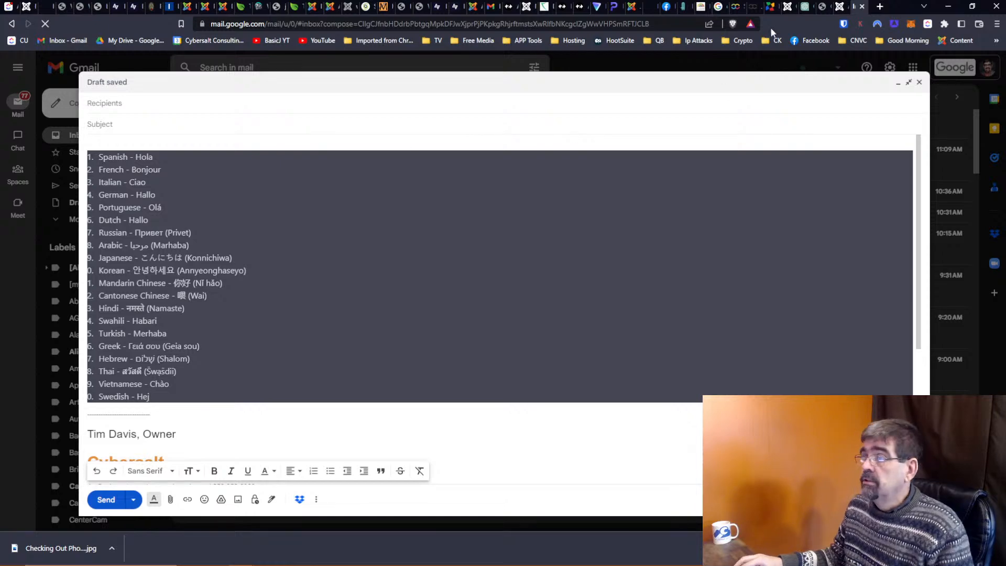
# Ask ChatGPT: 'please retype that in a code box'.
pyautogui.click(808, 10)
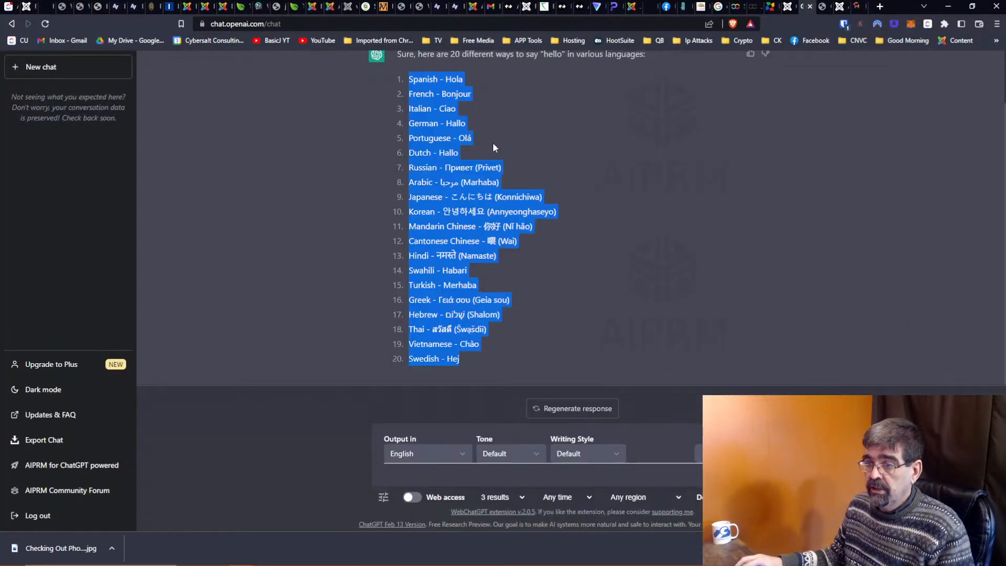
pyautogui.scroll(2, 611, 225)
pyautogui.scroll(-2, 611, 226)
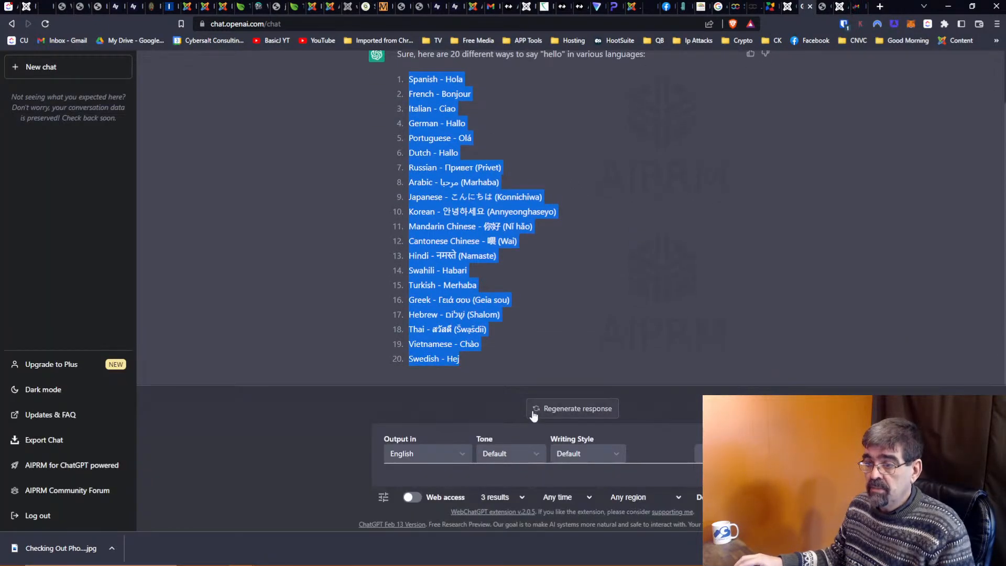
pyautogui.click(536, 484)
pyautogui.write('please')
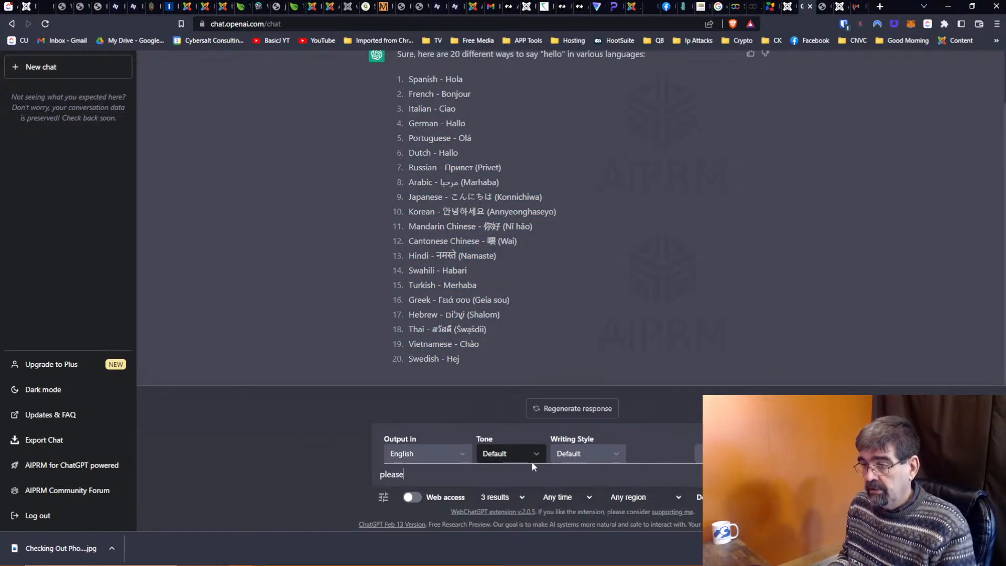
pyautogui.write(' retype that in')
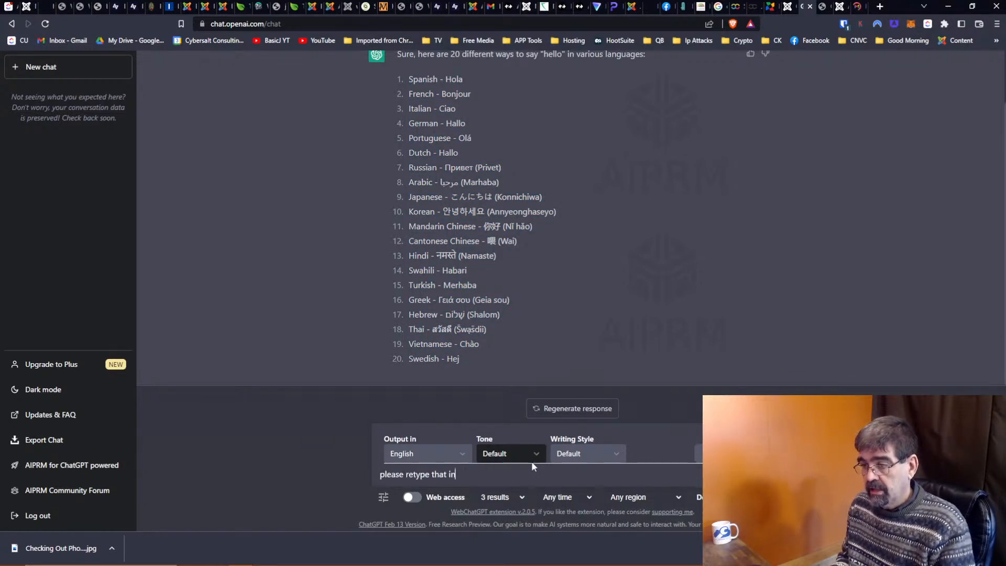
pyautogui.write(' a code box')
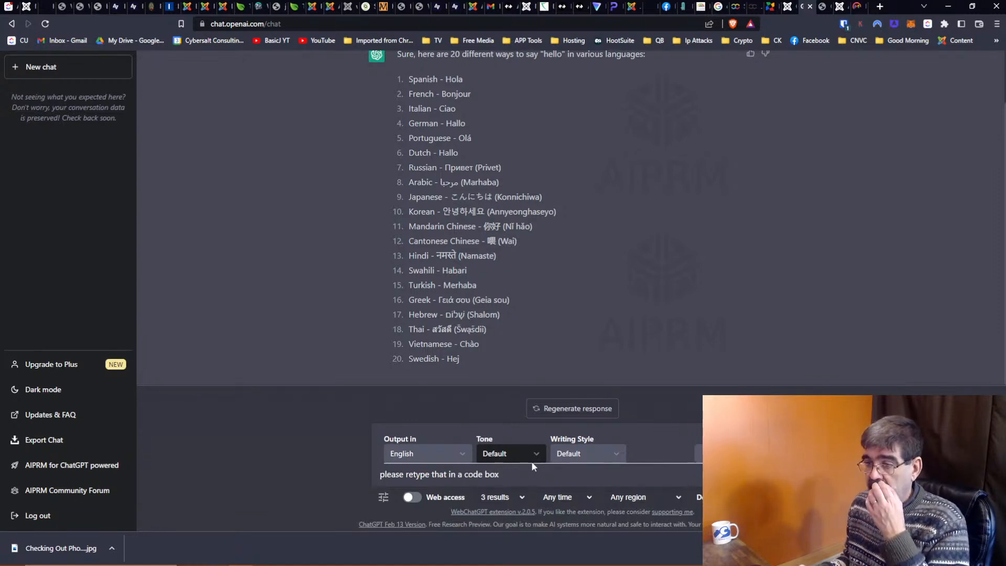
pyautogui.press('Return')
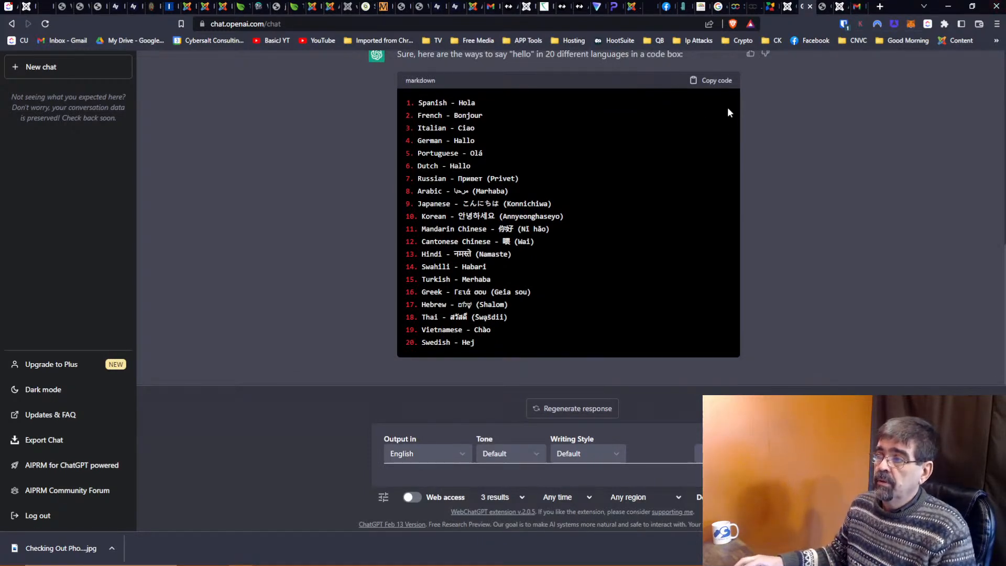
# Copy the hello list from ChatGPT's code box.
pyautogui.moveTo(586, 97); pyautogui.dragTo(550, 206)
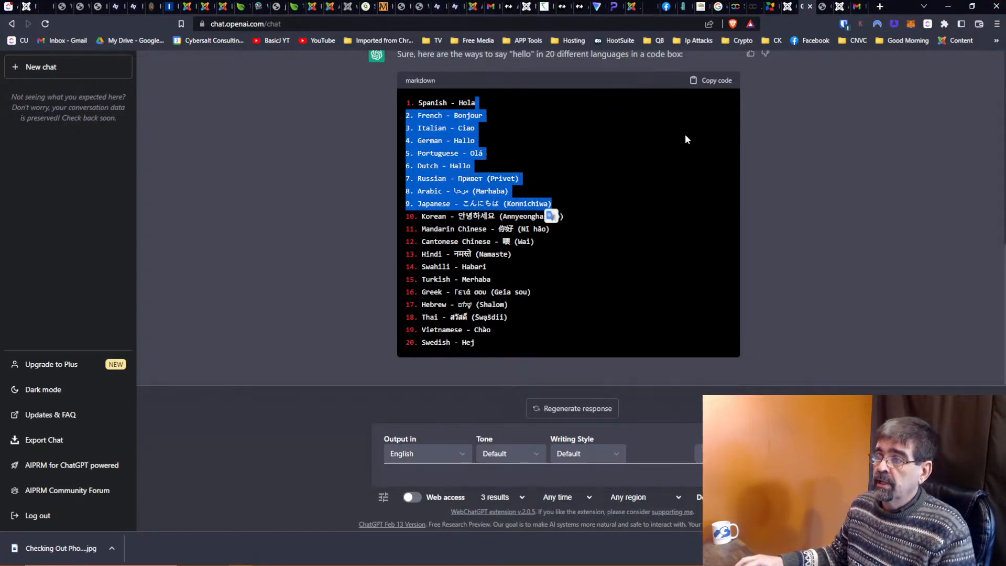
pyautogui.click(713, 81)
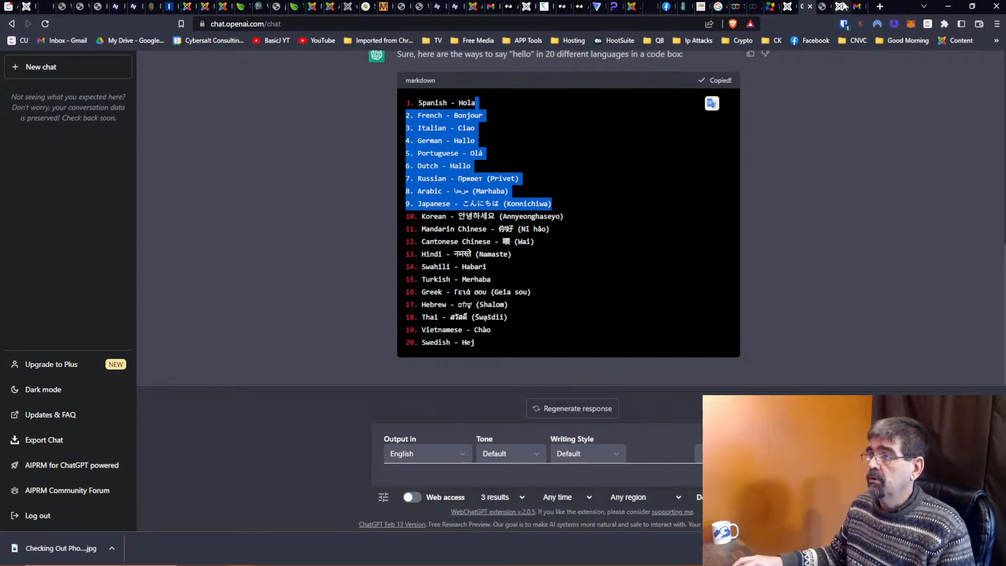
pyautogui.click(842, 6)
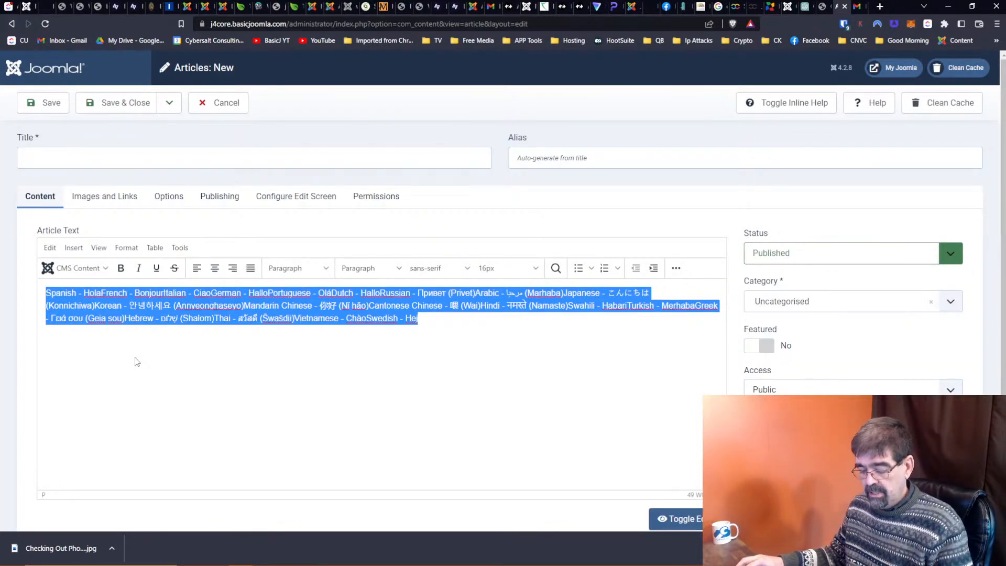
# Paste the numbered list into the Joomla article, then clear and re-paste the Gmail body.
pyautogui.hotkey('ctrl', 'v')
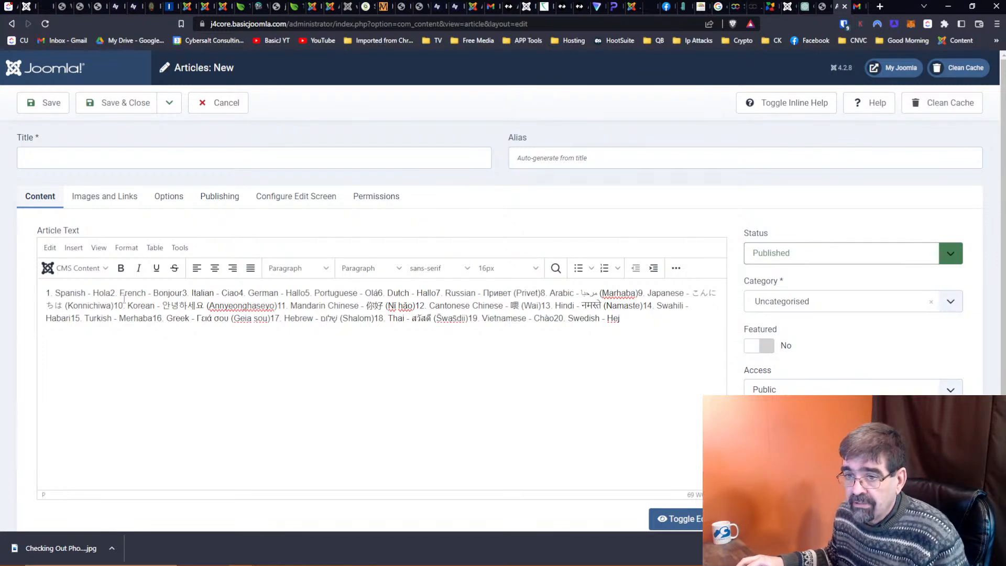
pyautogui.click(853, 6)
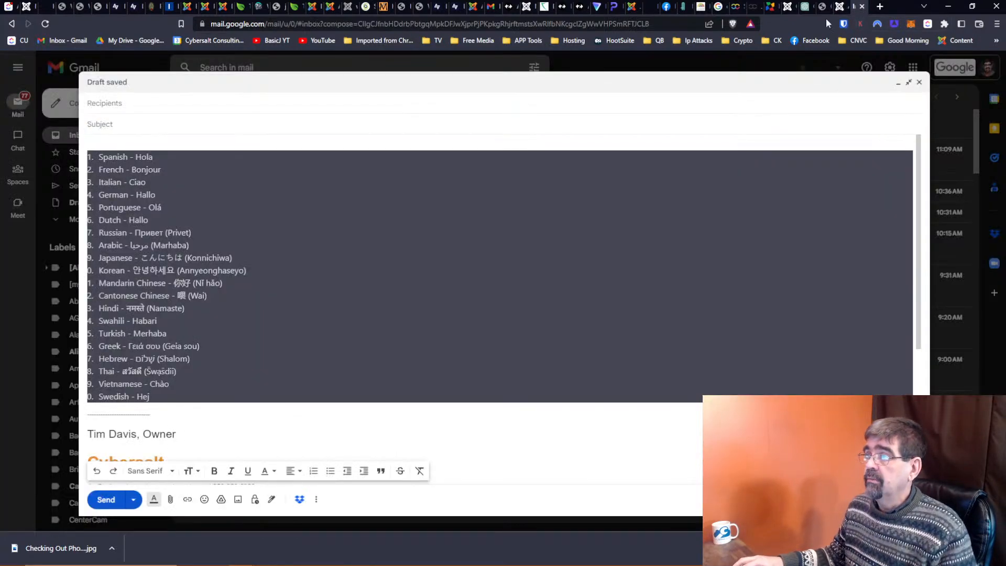
pyautogui.hotkey('ctrl', 'a')
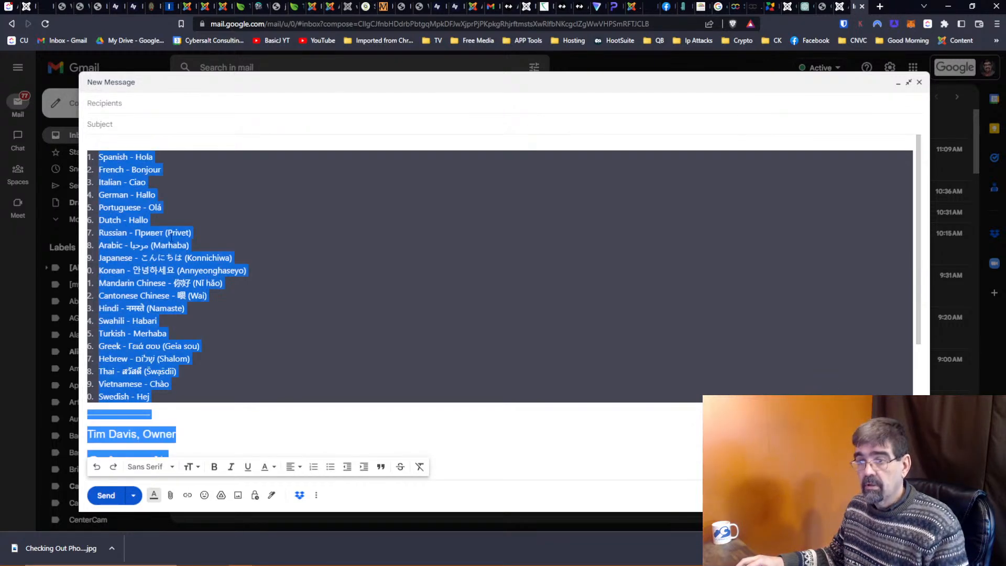
pyautogui.hotkey('ctrl', 'v')
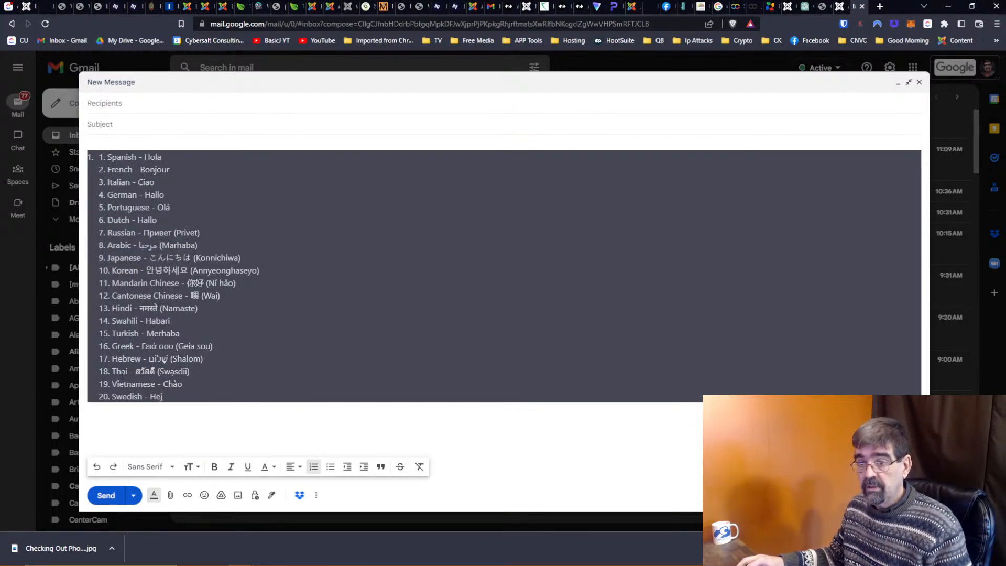
pyautogui.hotkey('ctrl', 'a')
pyautogui.press('BackSpace')
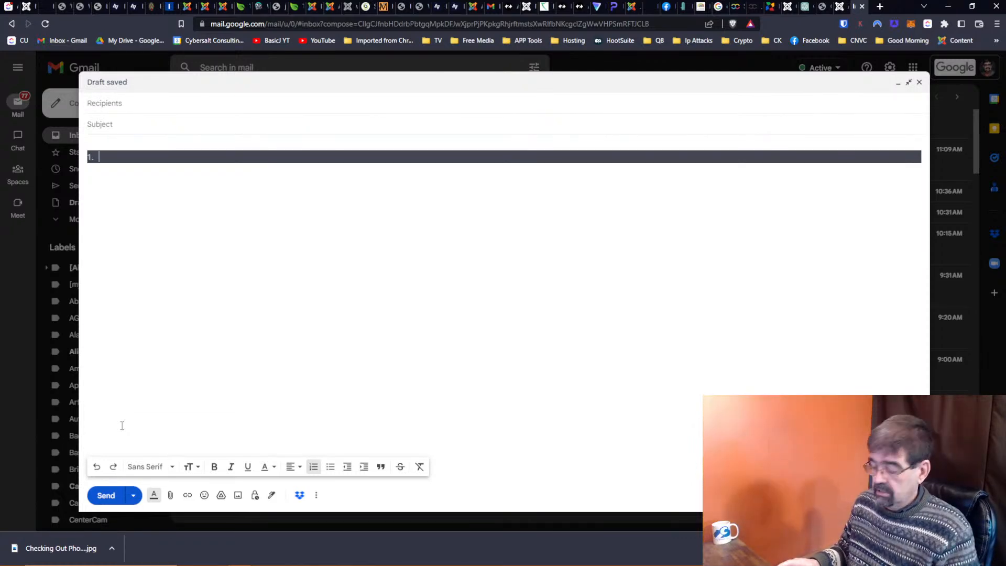
pyautogui.press('BackSpace')
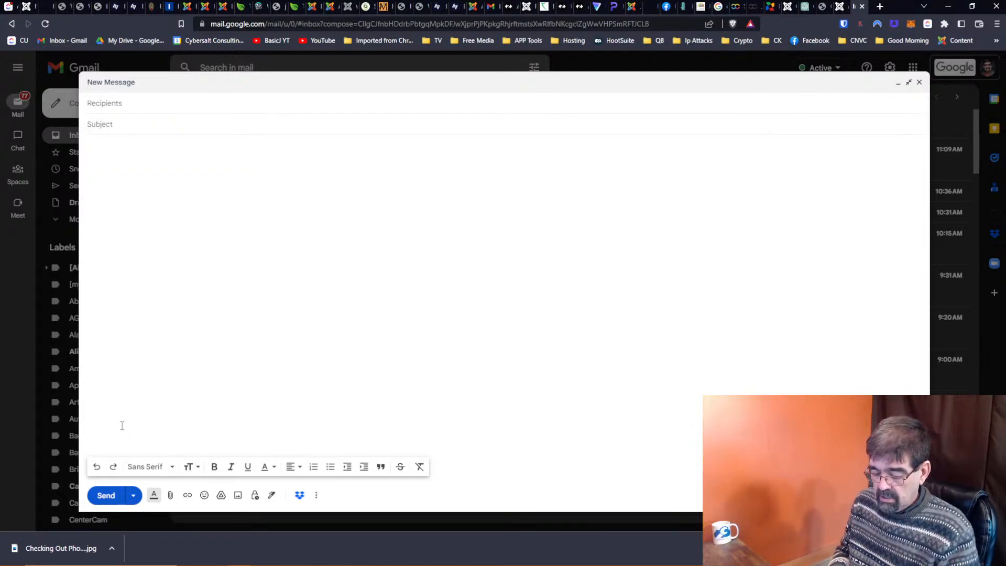
pyautogui.hotkey('ctrl', 'shift', 'v')
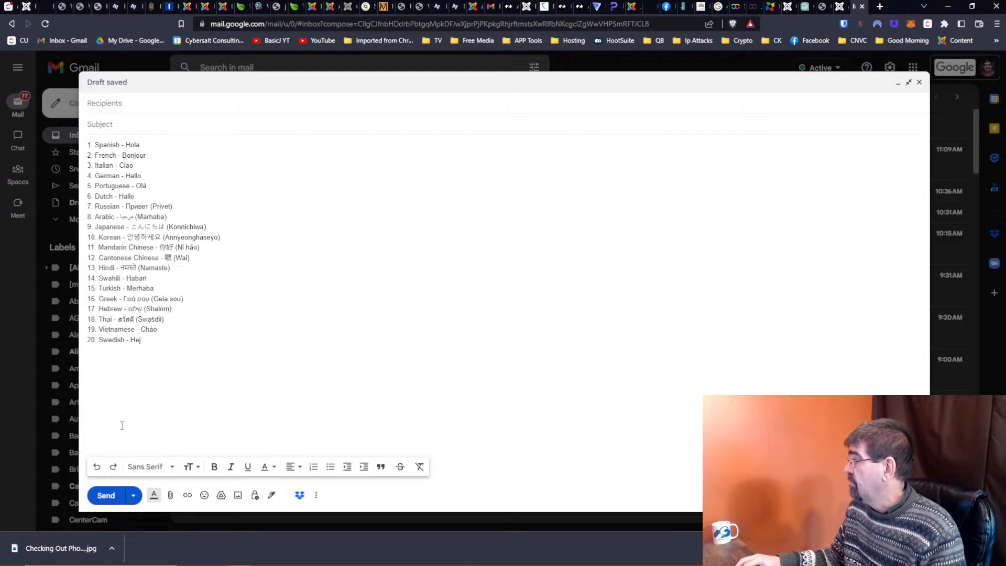
pyautogui.rightClick(239, 371)
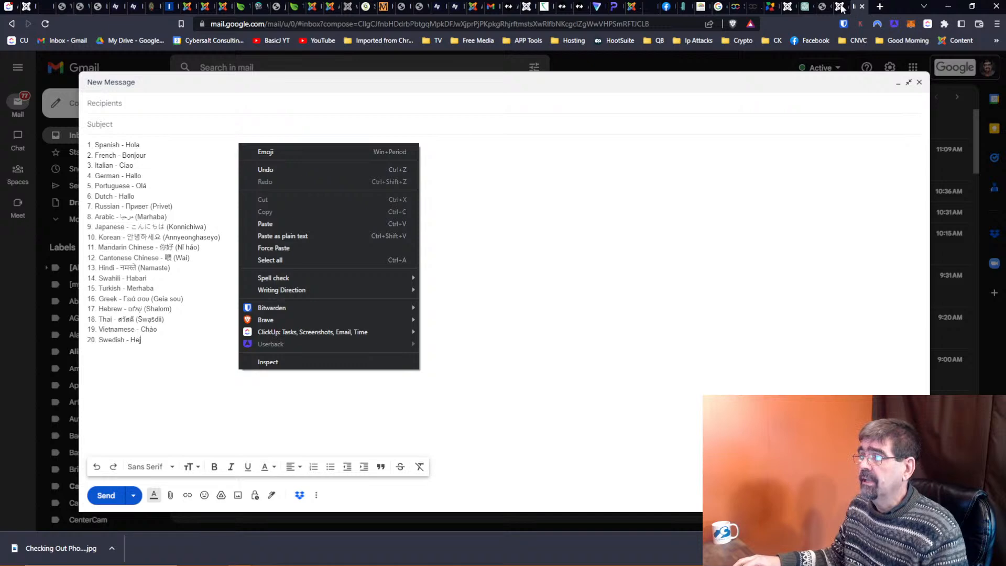
# Select and copy the original hello list from the ChatGPT conversation.
pyautogui.click(842, 8)
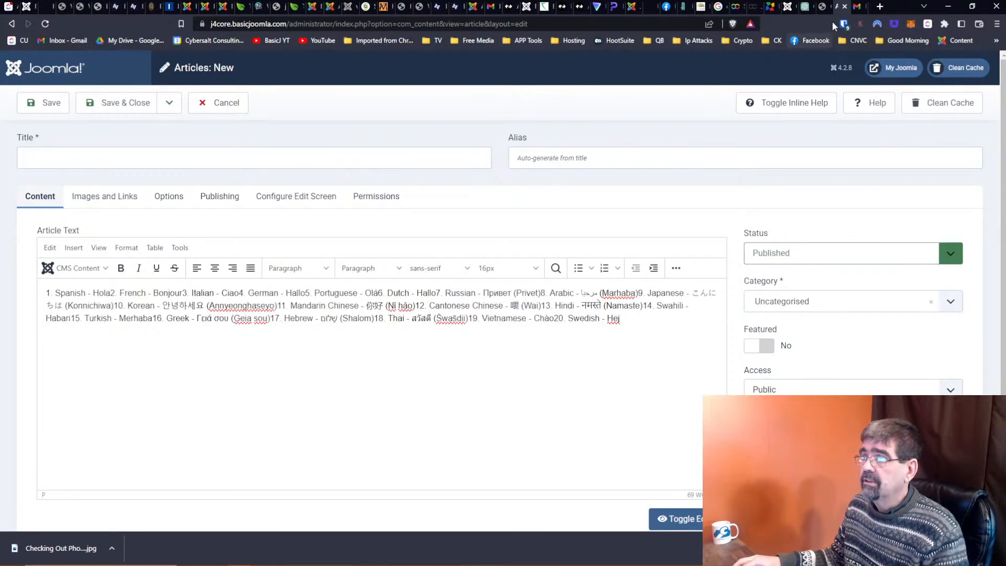
pyautogui.click(809, 10)
pyautogui.scroll(10, 520, 349)
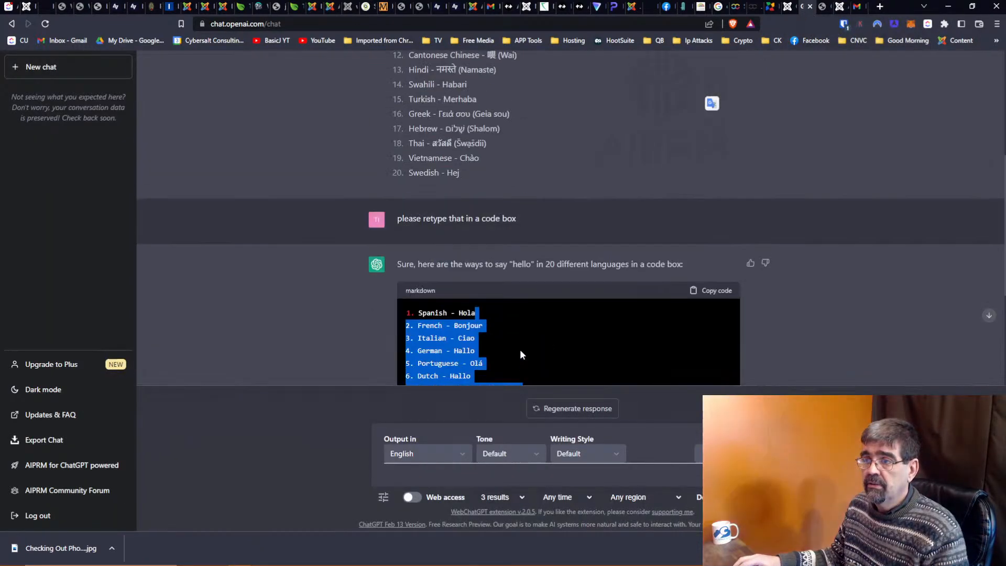
pyautogui.scroll(2, 520, 352)
pyautogui.moveTo(410, 139); pyautogui.dragTo(577, 285)
pyautogui.rightClick(441, 234)
pyautogui.click(461, 242)
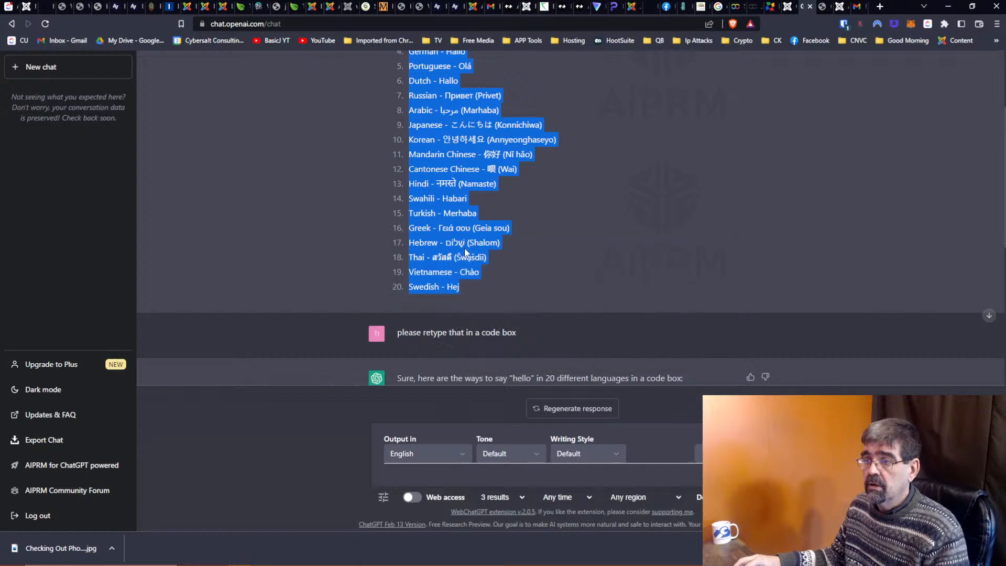
# Replace the Gmail body with the list pasted as plain text, then close Gmail.
pyautogui.click(860, 6)
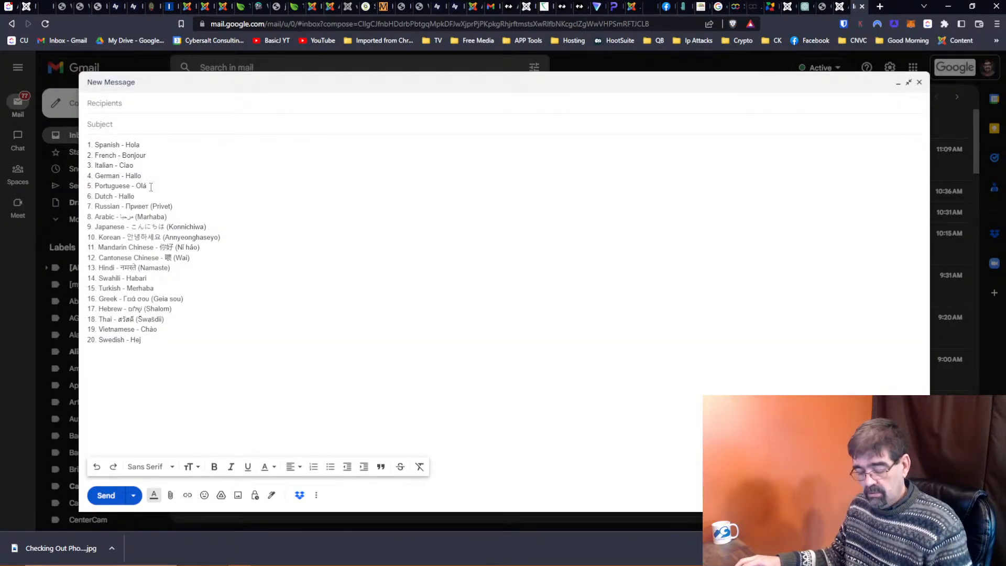
pyautogui.hotkey('ctrl', 'a')
pyautogui.hotkey('ctrl', 'v')
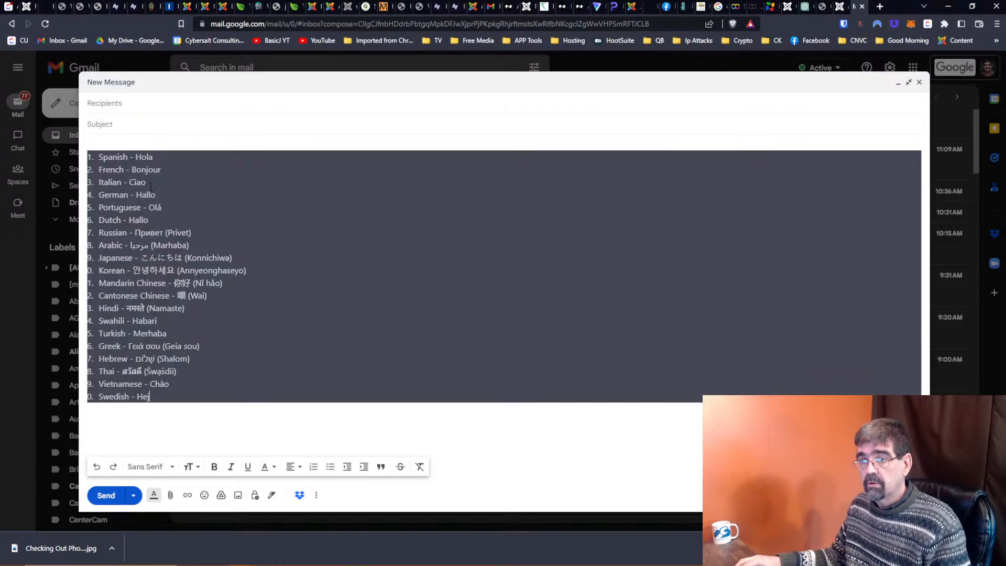
pyautogui.hotkey('ctrl', 'z')
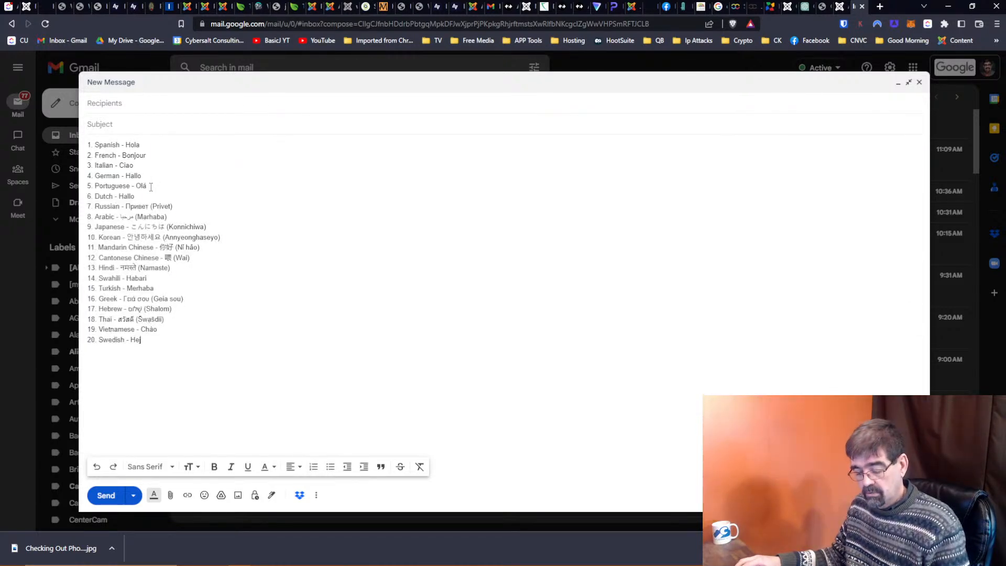
pyautogui.hotkey('ctrl', 'a')
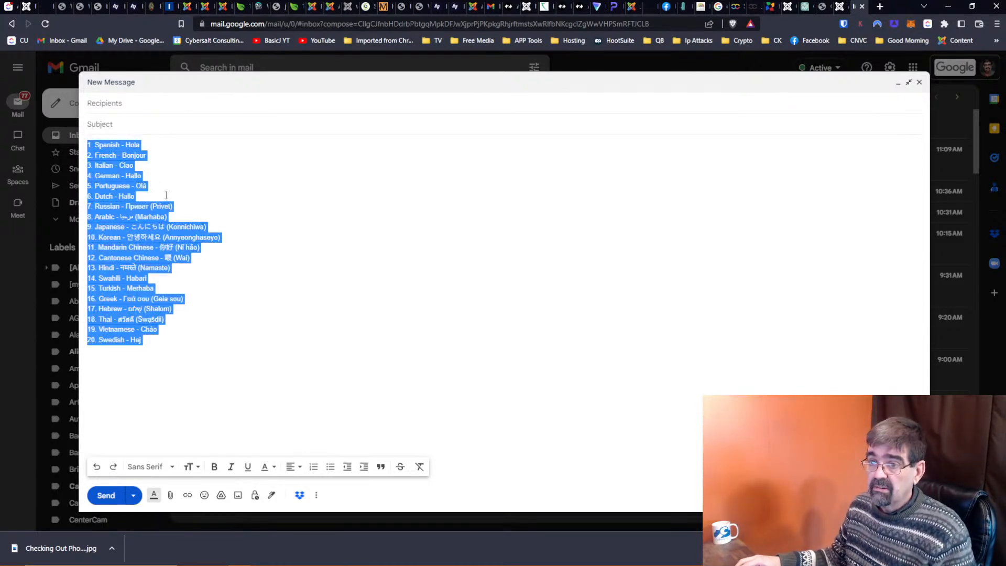
pyautogui.rightClick(152, 209)
pyautogui.click(217, 269)
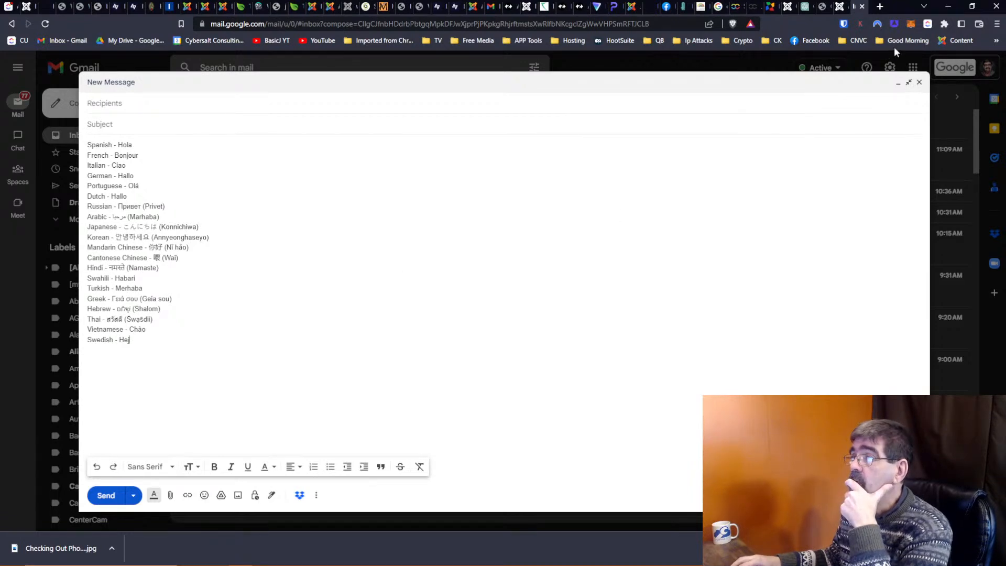
pyautogui.click(860, 8)
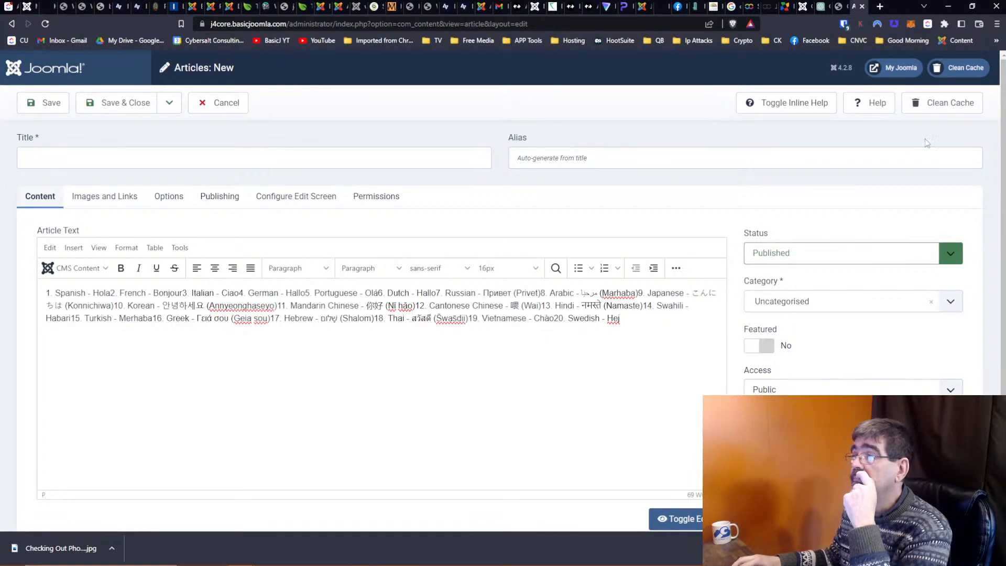
# Scroll back to the original ChatGPT prompt and hello list, then close the ChatGPT tab.
pyautogui.click(819, 8)
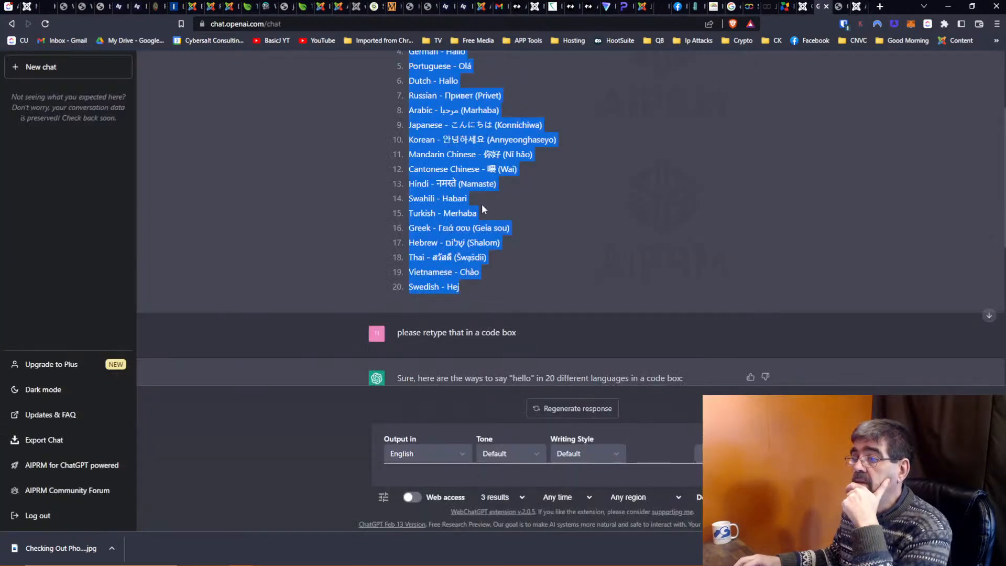
pyautogui.scroll(3, 266, 251)
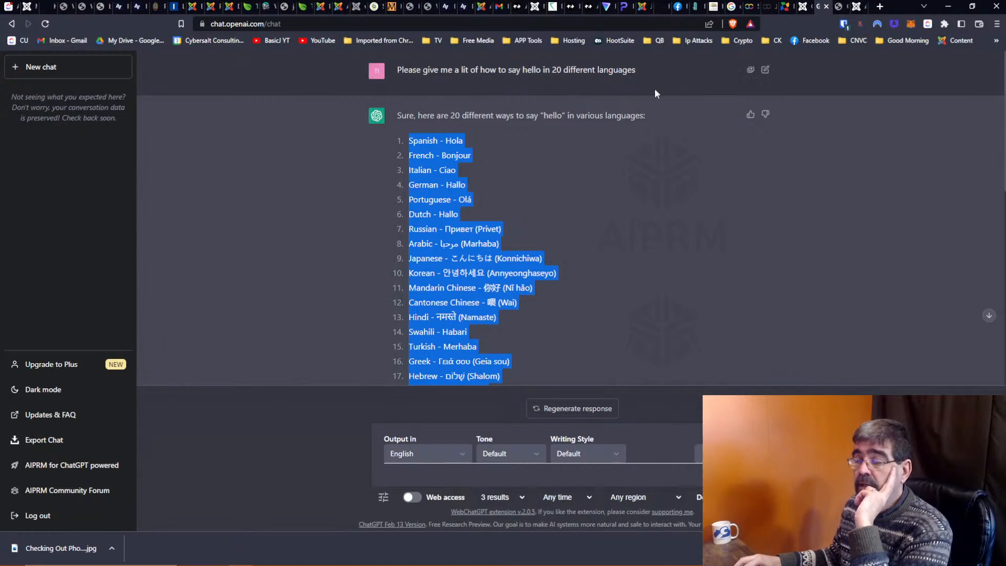
pyautogui.click(827, 8)
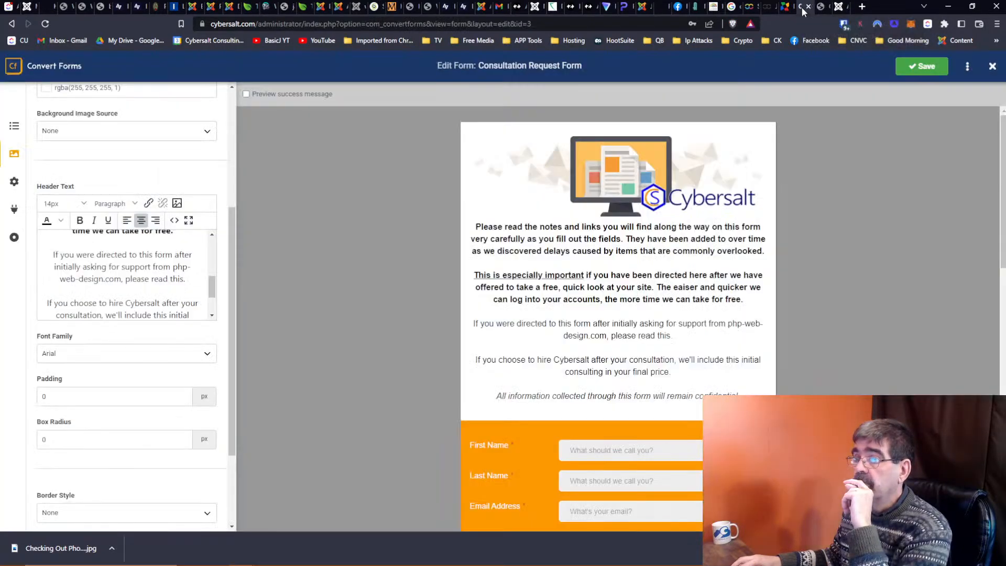
# View the Regular Labs Tooltips documentation, then minimize Chrome to the desktop.
pyautogui.click(787, 7)
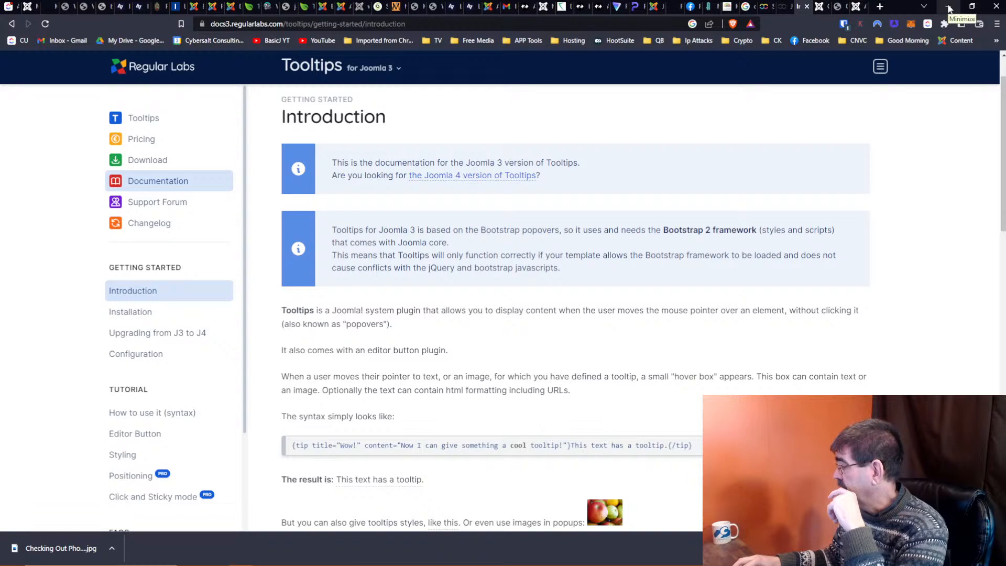
pyautogui.click(949, 9)
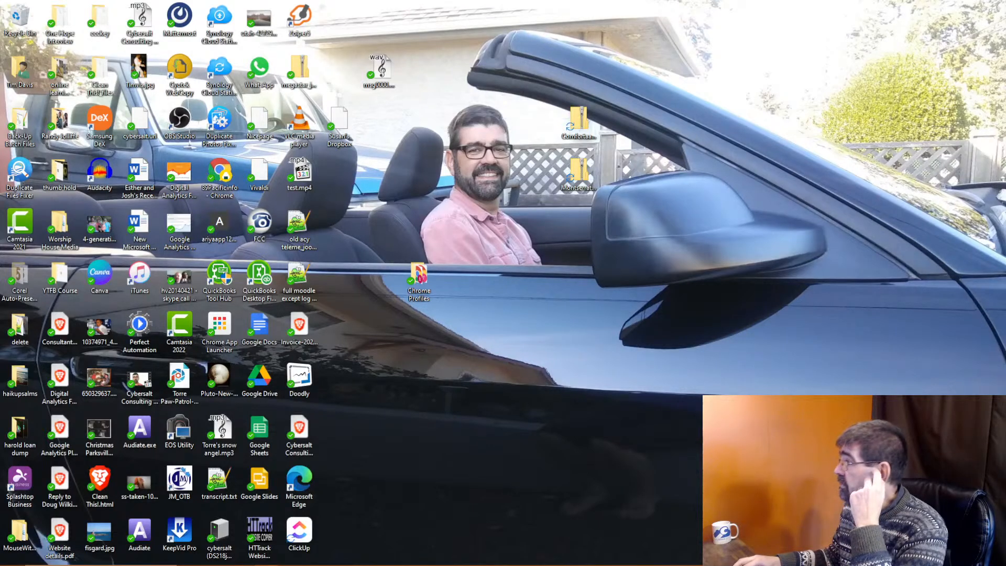
# Maximize the InstantArt sign-in window and go to its Signup registration page.
pyautogui.moveTo(189, 1); pyautogui.dragTo(182, 34)
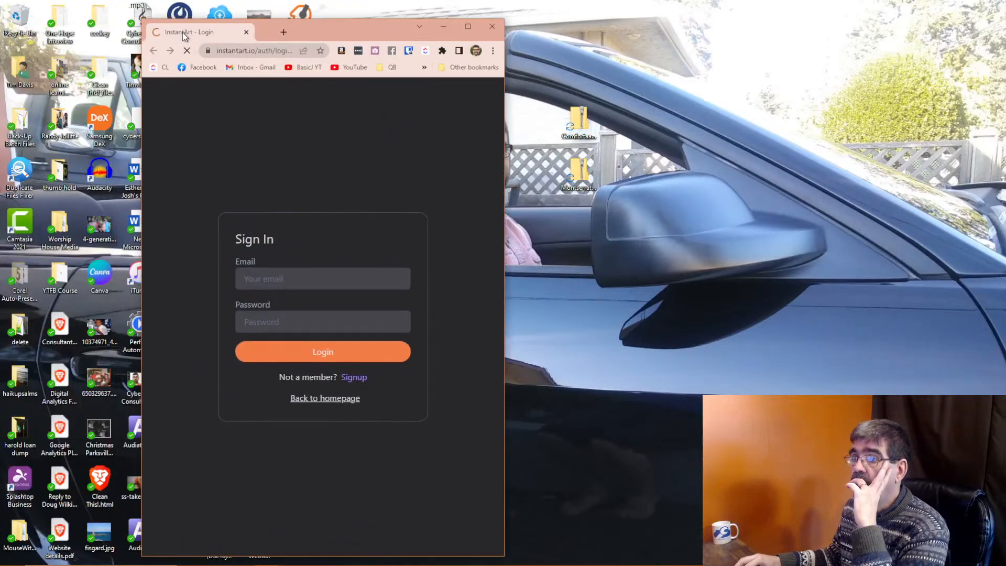
pyautogui.click(468, 26)
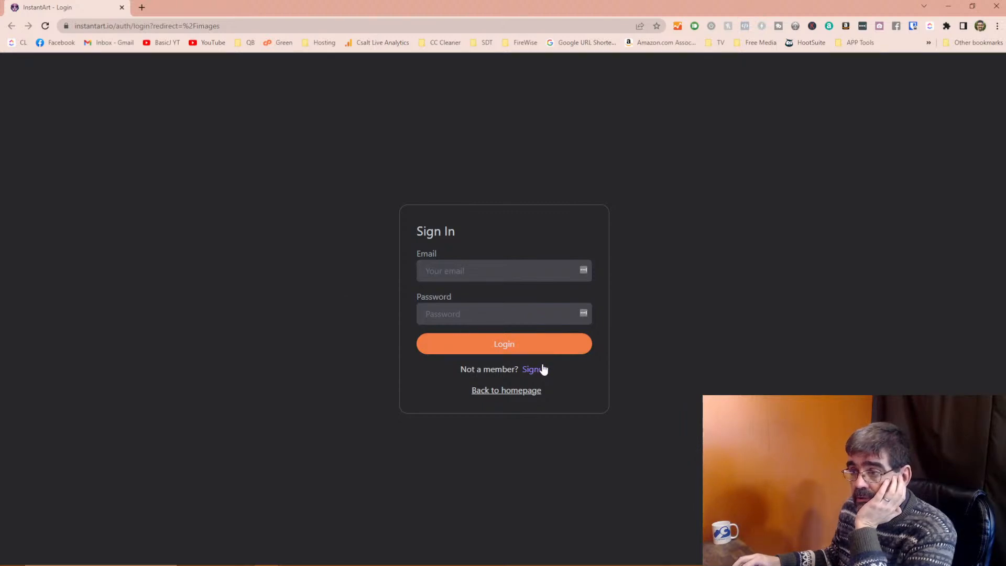
pyautogui.click(535, 370)
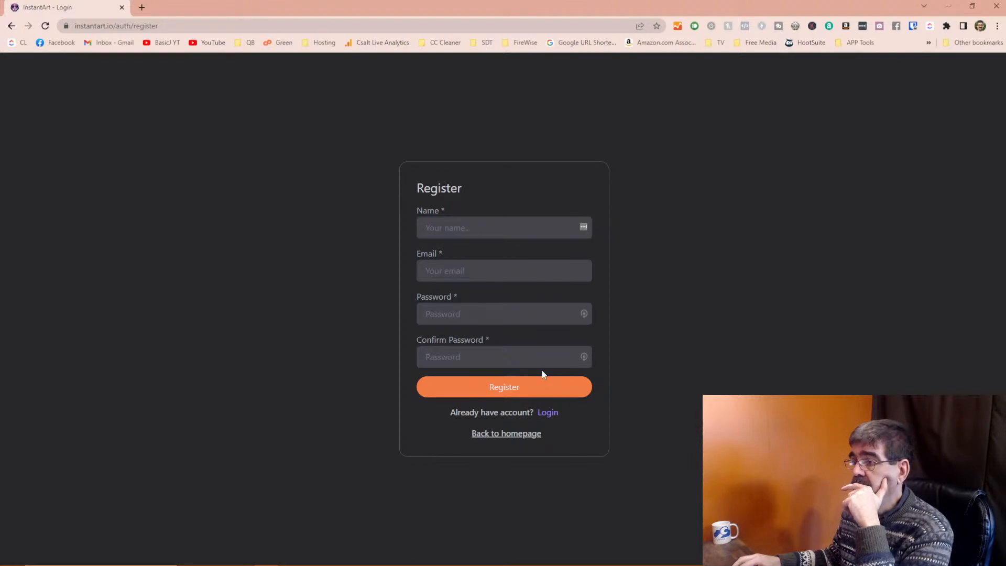
# Enter the user's name and e-mail, and paste a Bitwarden-generated password into both password fields.
pyautogui.click(473, 228)
pyautogui.write('Tim')
pyautogui.press('Tab')
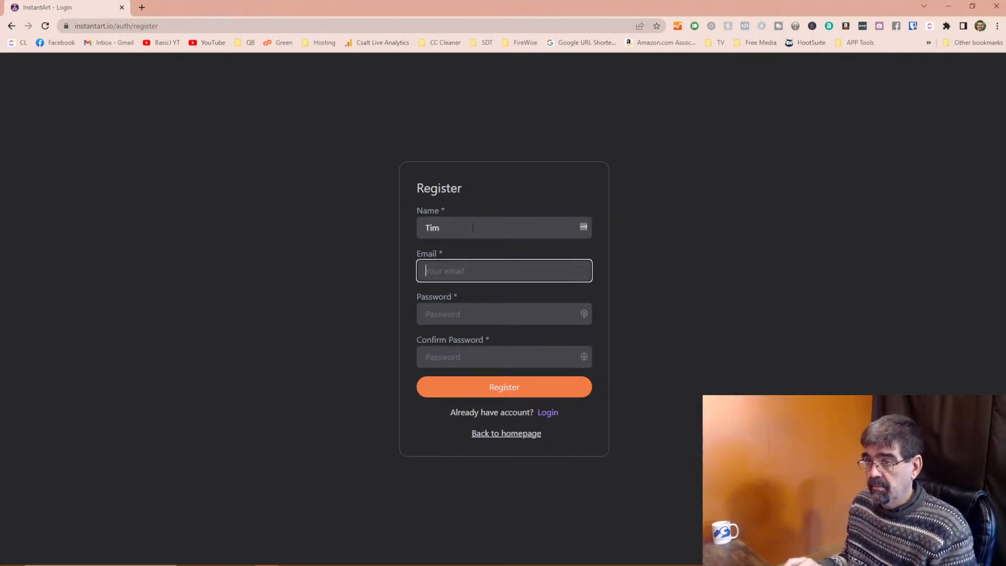
pyautogui.press('Tab')
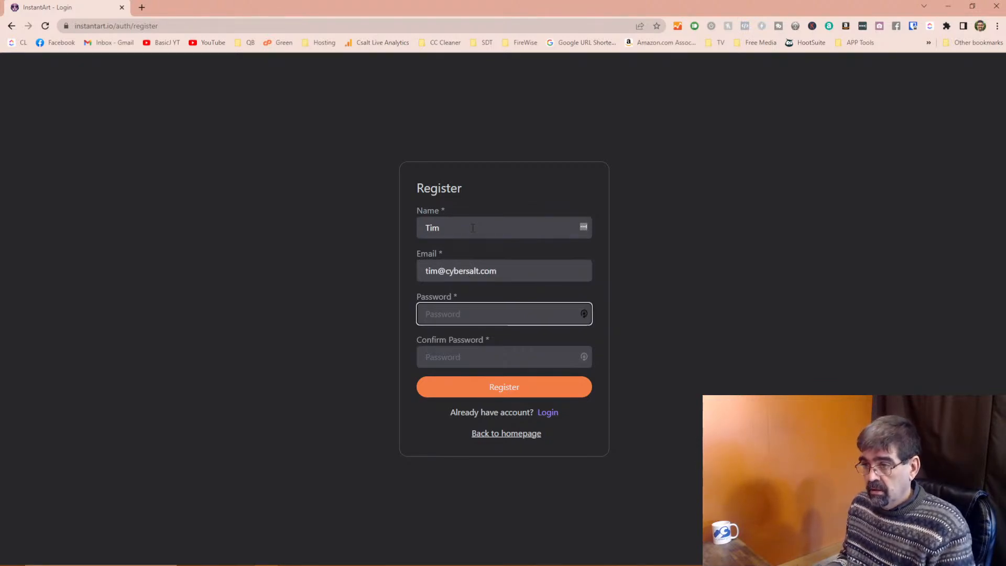
pyautogui.rightClick(461, 311)
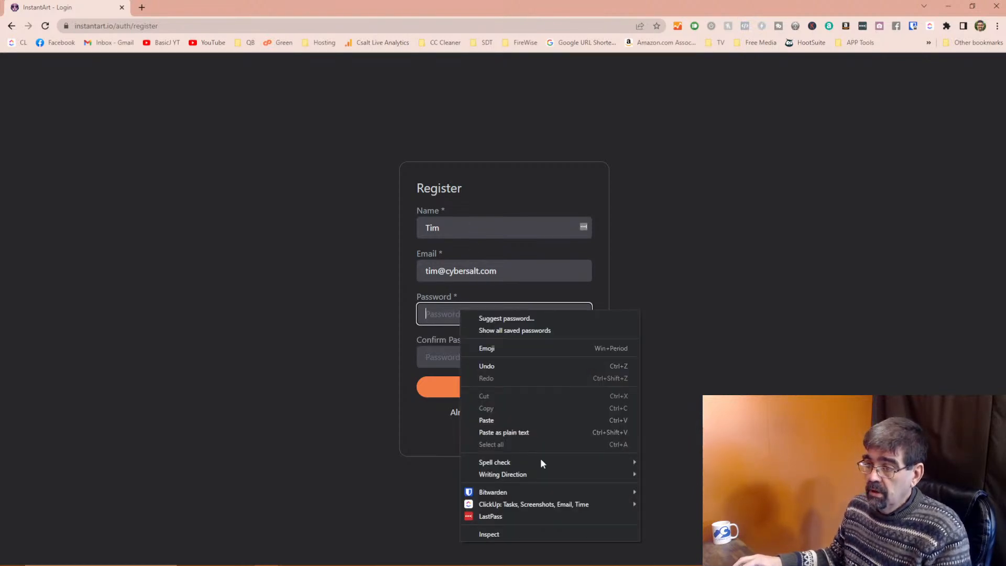
pyautogui.moveTo(630, 493)
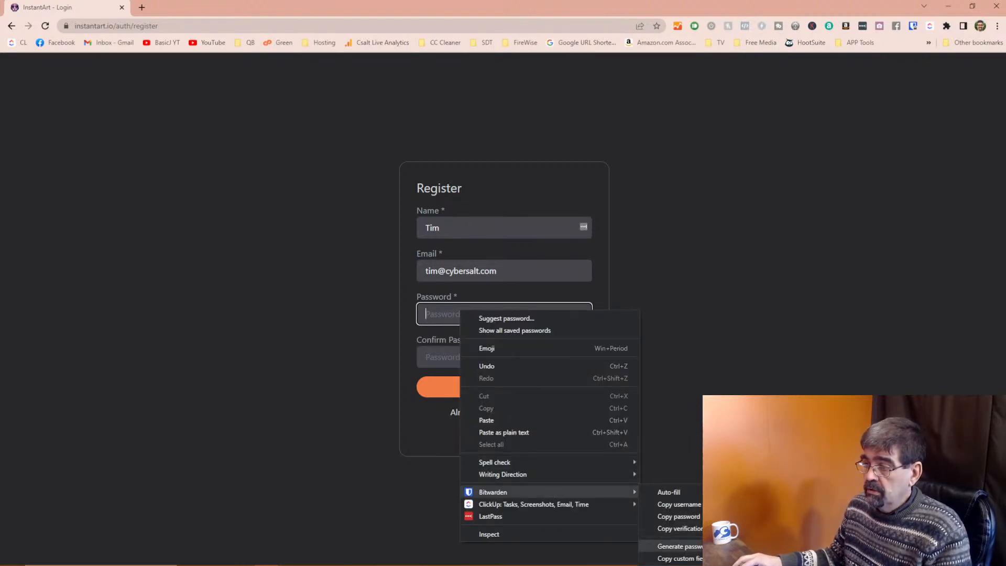
pyautogui.click(676, 546)
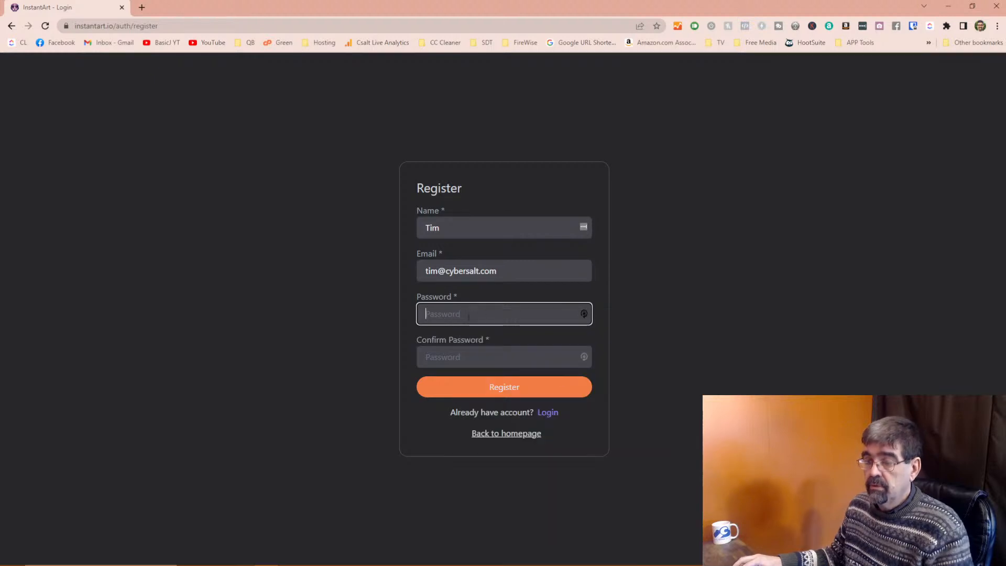
pyautogui.hotkey('ctrl', 'v')
pyautogui.press('Tab')
pyautogui.hotkey('ctrl', 'v')
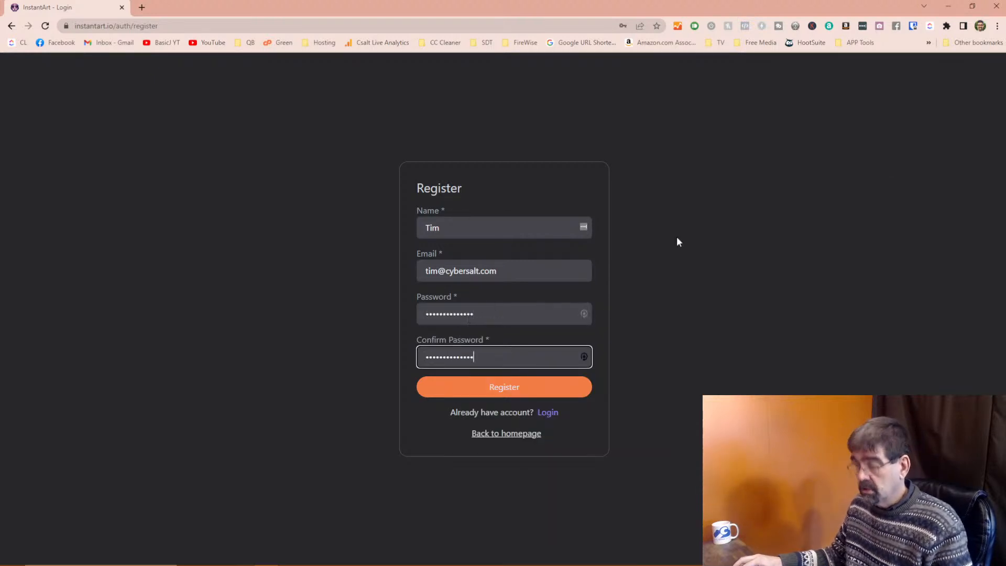
# Submit the registration and save the new login in the browser.
pyautogui.rightClick(914, 26)
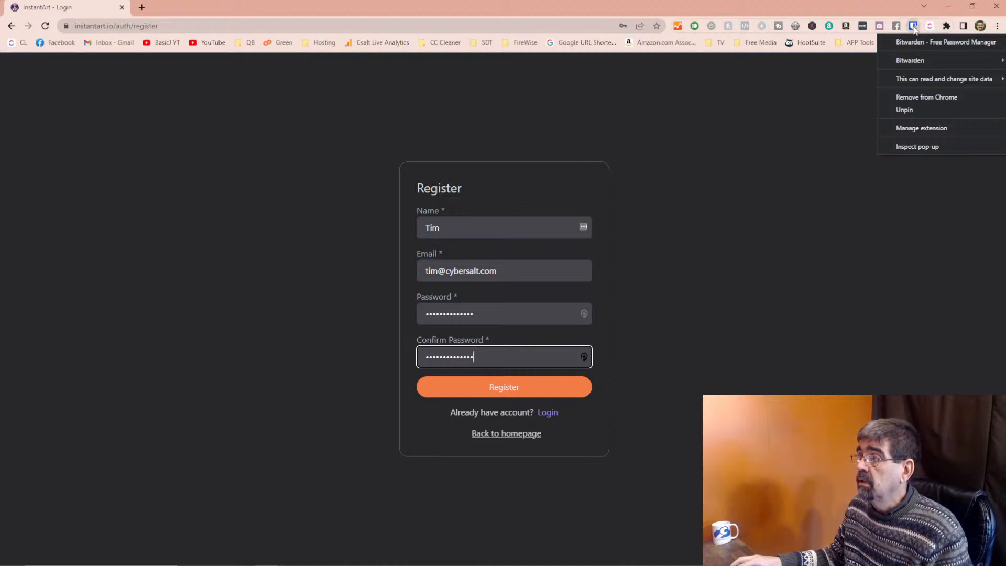
pyautogui.click(915, 30)
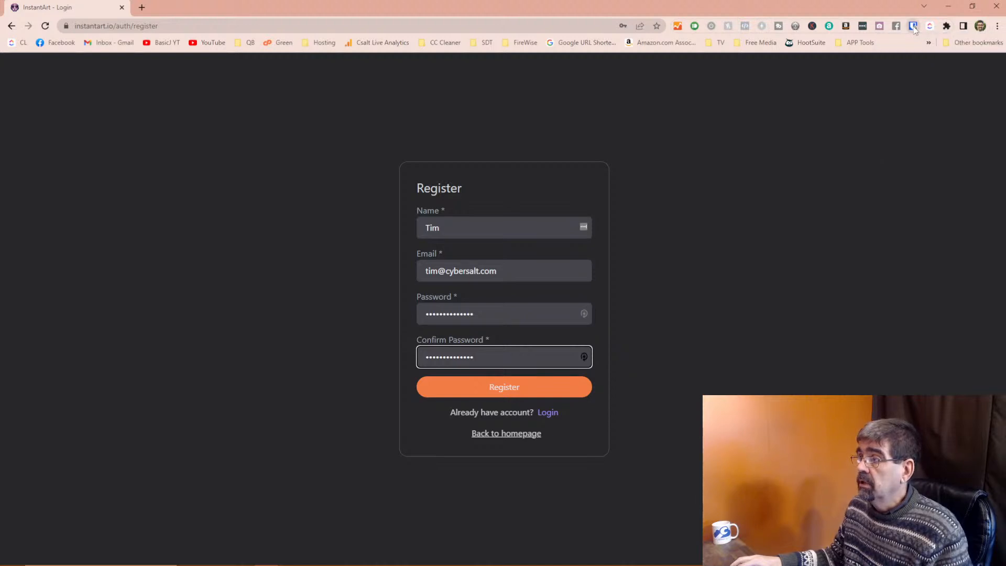
pyautogui.click(521, 394)
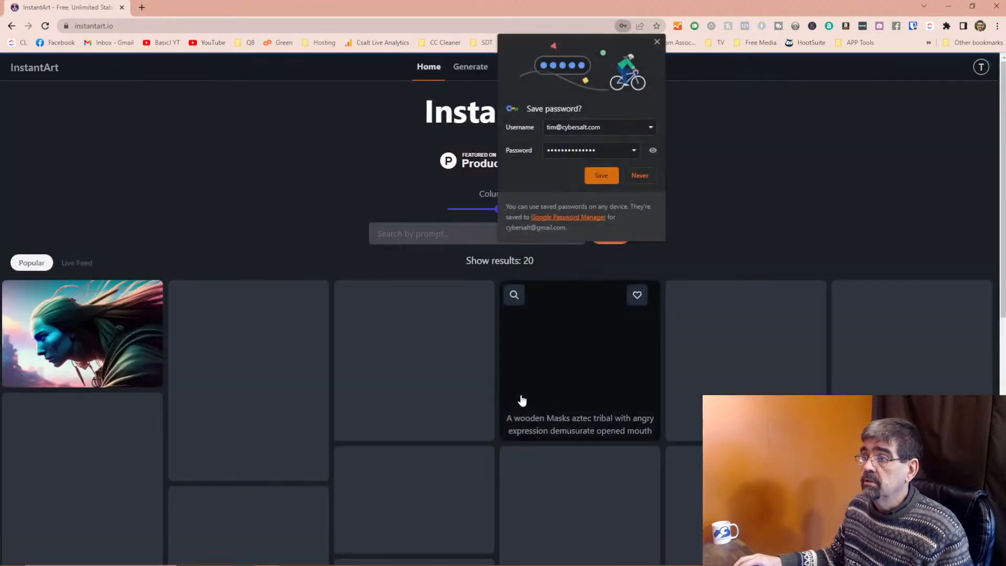
pyautogui.click(598, 172)
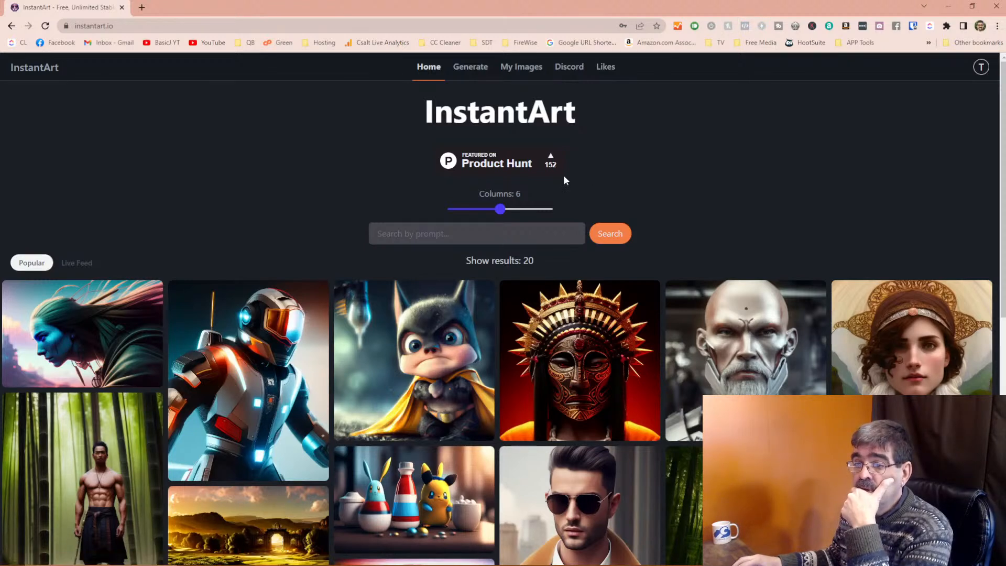
# On the Generate page, type the prompt 'A strong and healthy swedish man n i on his'.
pyautogui.click(483, 73)
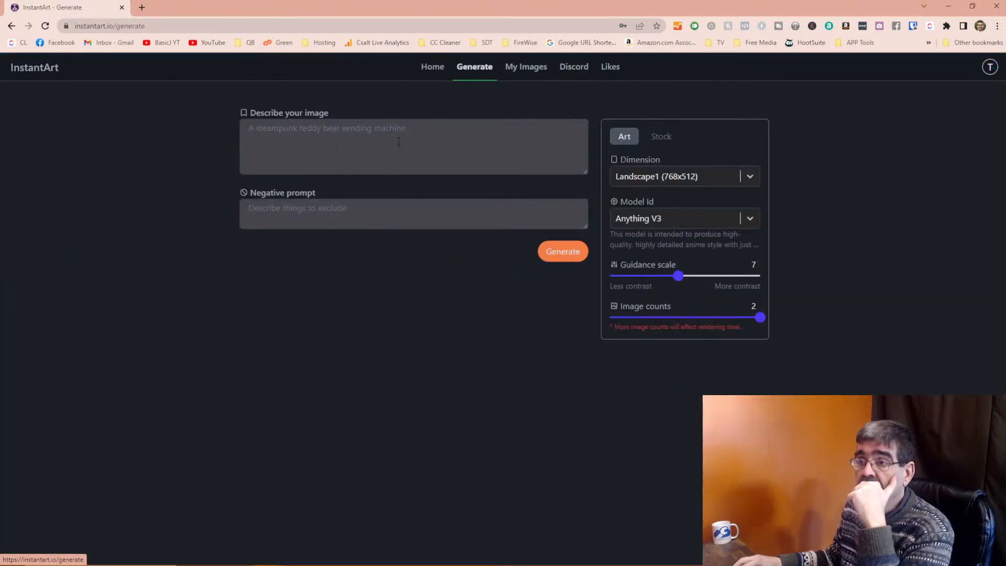
pyautogui.click(398, 137)
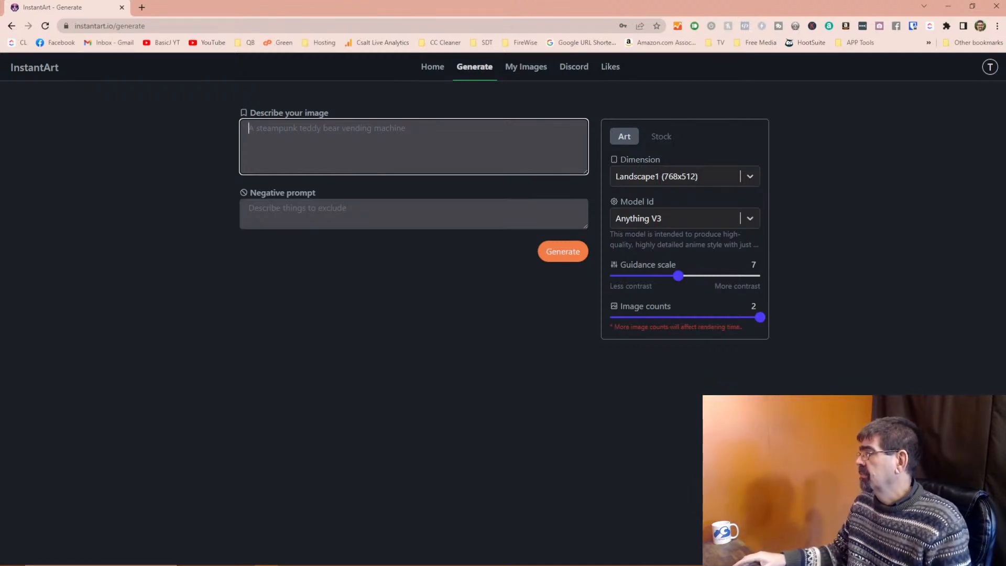
pyautogui.write('A ')
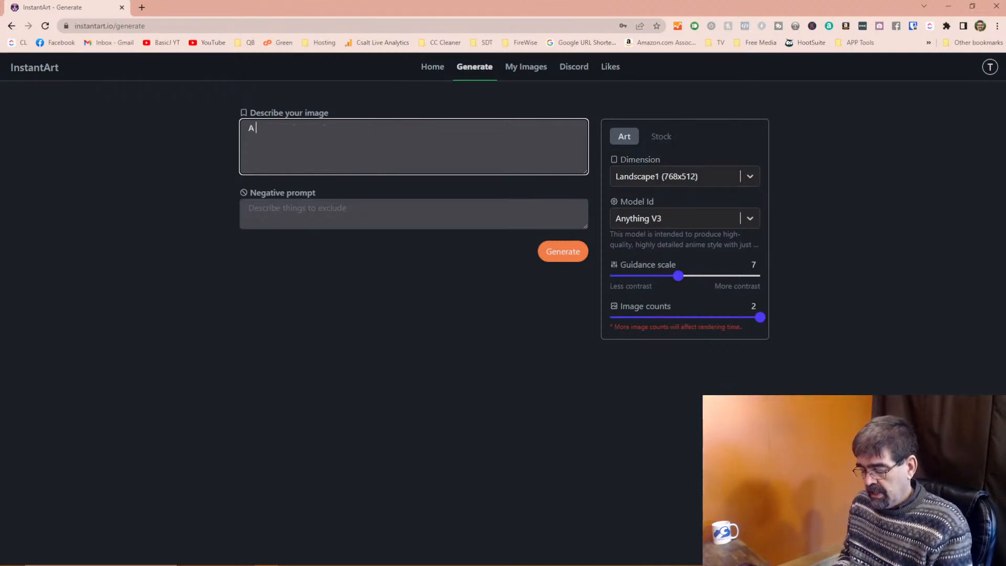
pyautogui.write('strong and healthy ')
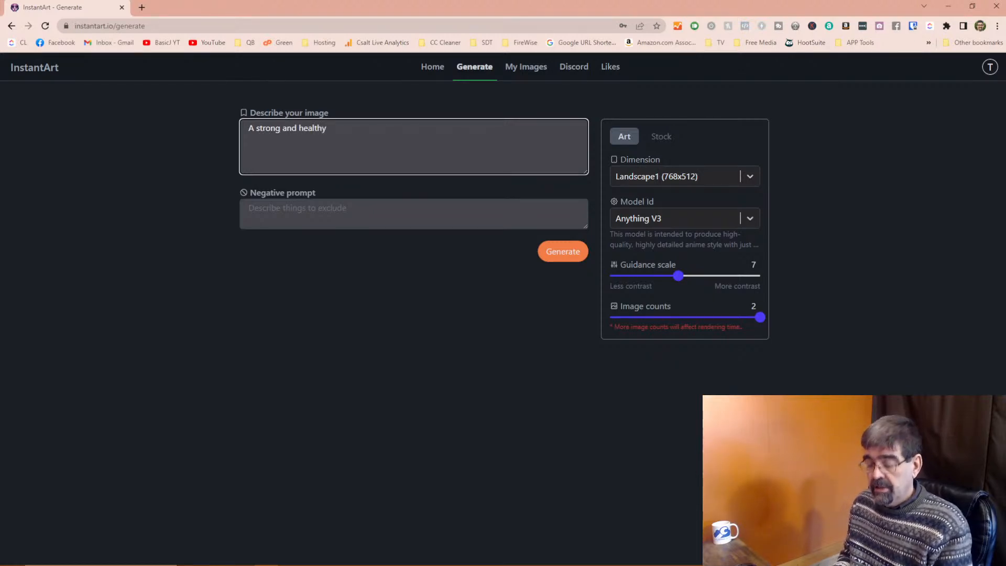
pyautogui.write('swedish man')
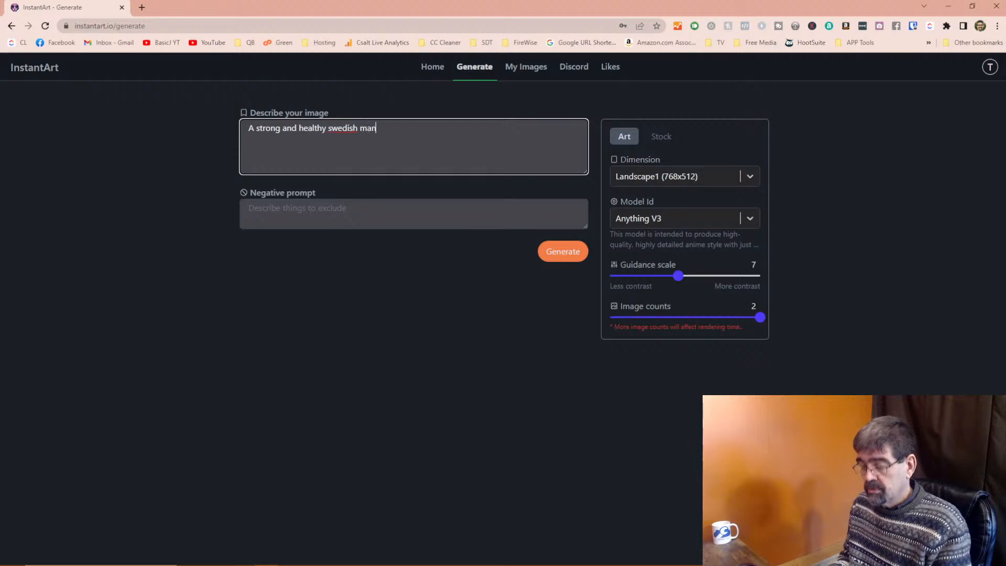
pyautogui.write(' n i')
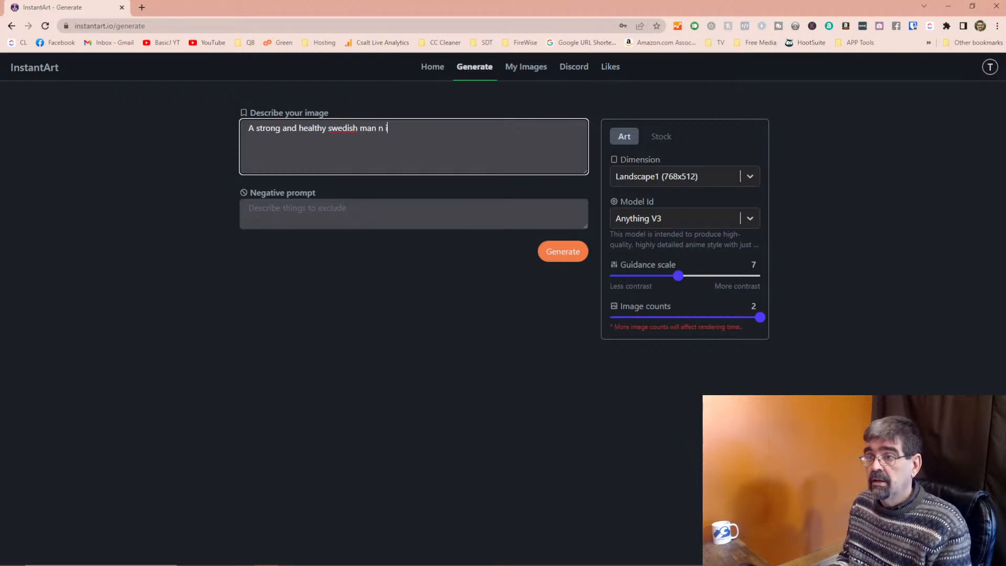
pyautogui.press('BackSpace')
pyautogui.press('BackSpace')
pyautogui.press('BackSpace')
pyautogui.write('on his')
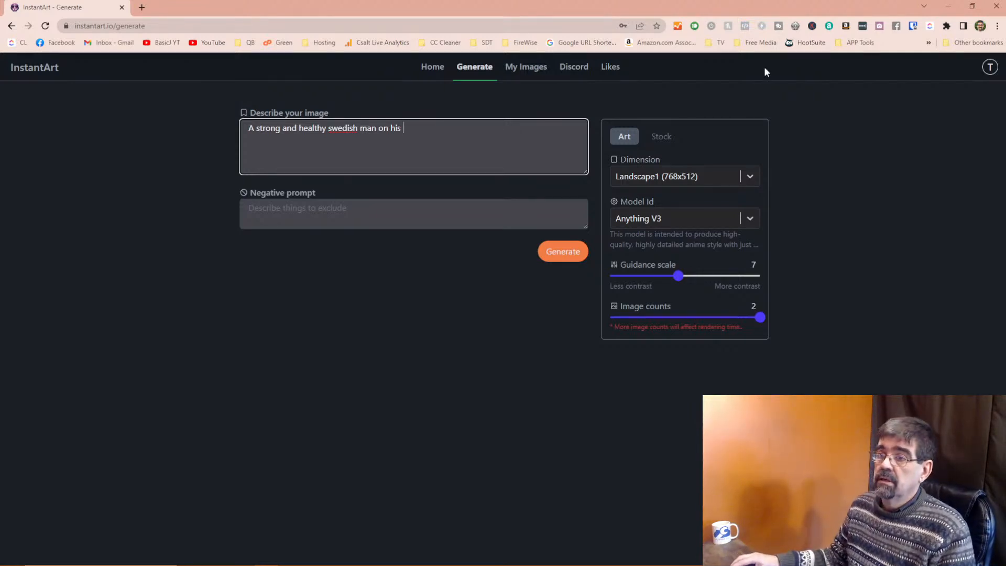
# Capitalize Swedish, keep the Anything V3 model, then replace Swedish with Norwegian.
pyautogui.doubleClick(343, 129)
pyautogui.rightClick(344, 129)
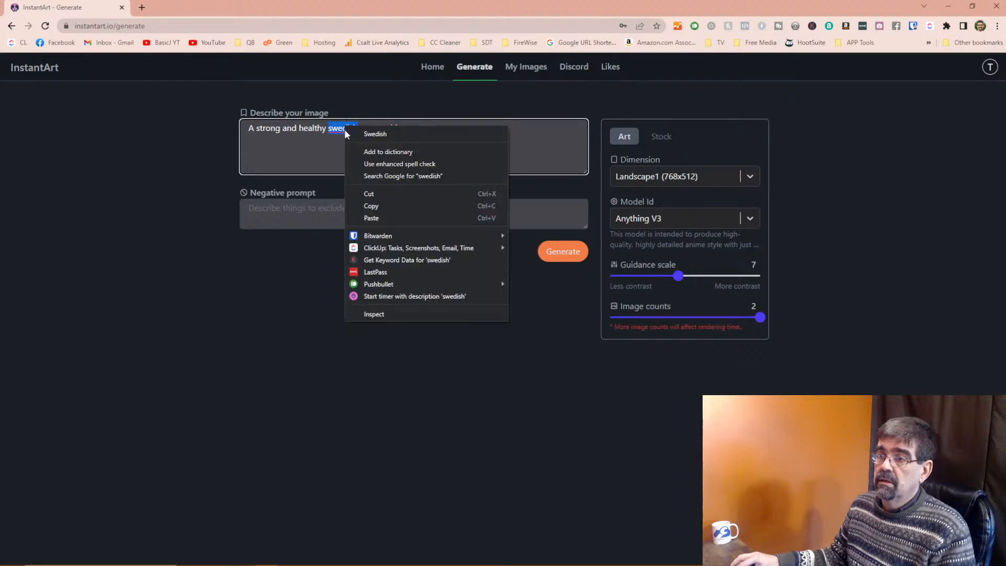
pyautogui.click(373, 134)
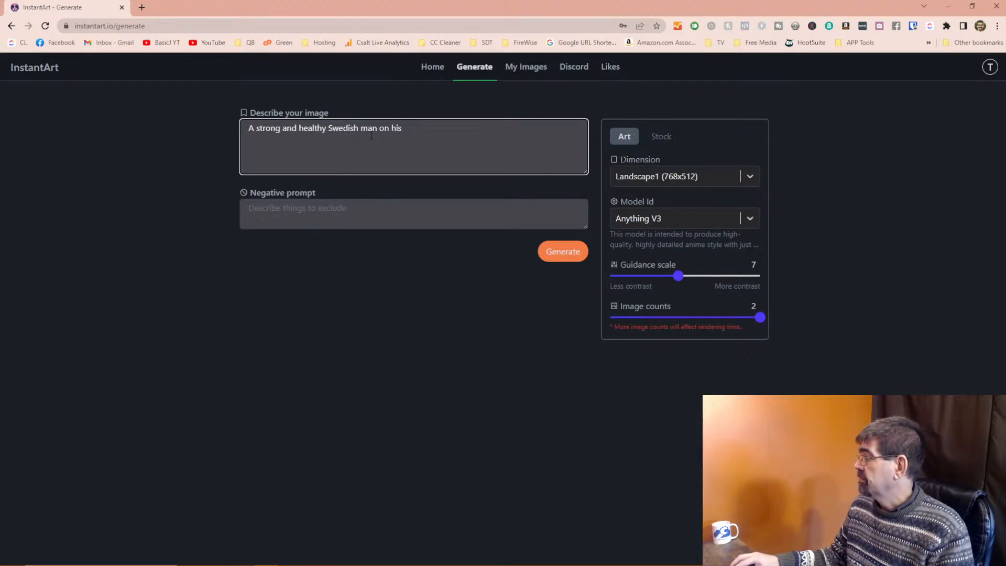
pyautogui.click(493, 126)
pyautogui.click(748, 220)
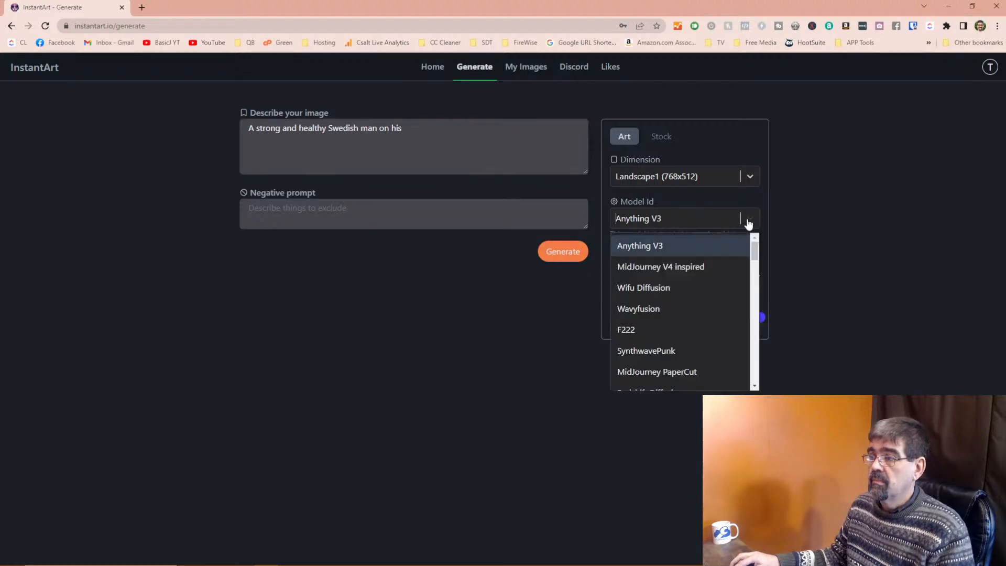
pyautogui.click(748, 224)
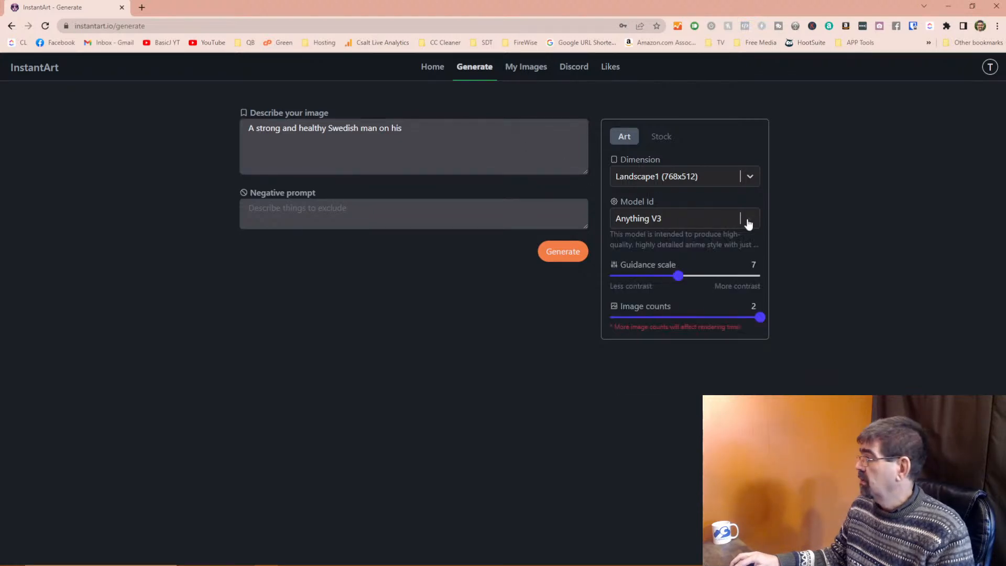
pyautogui.doubleClick(343, 128)
pyautogui.write('Norwegian')
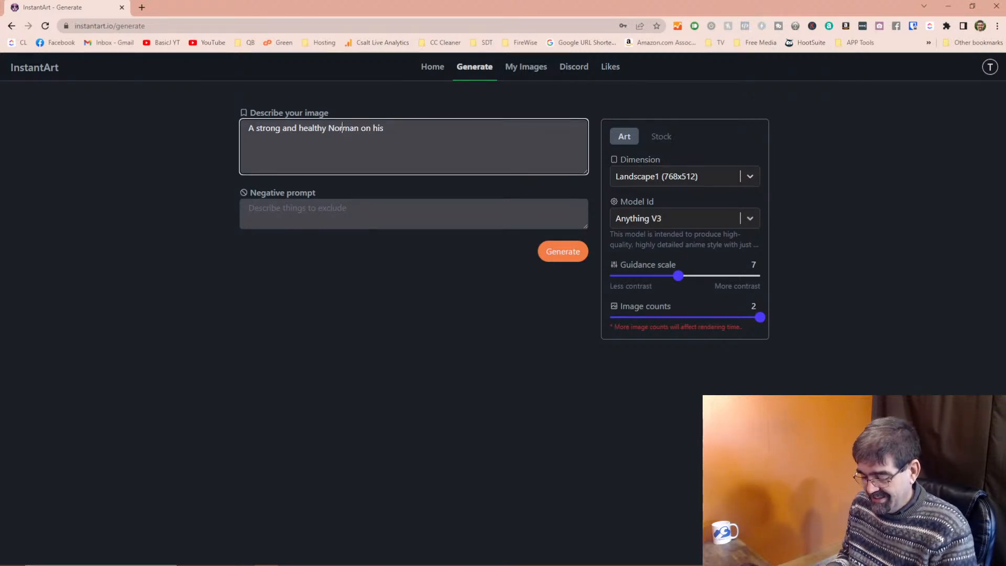
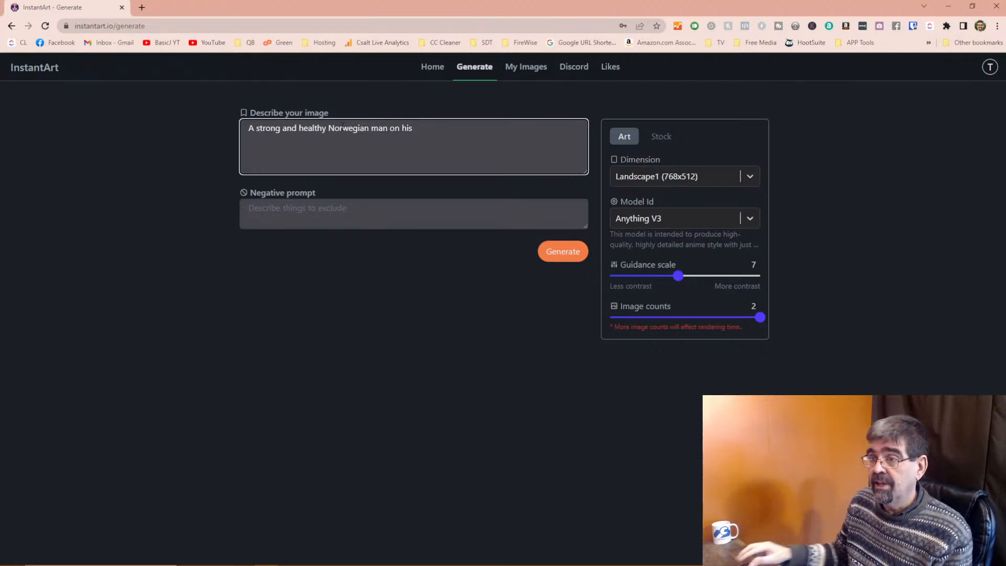
# Finish the prompt with '72nd birthday', generate two images, and minimize the browser.
pyautogui.write('72nd birthday')
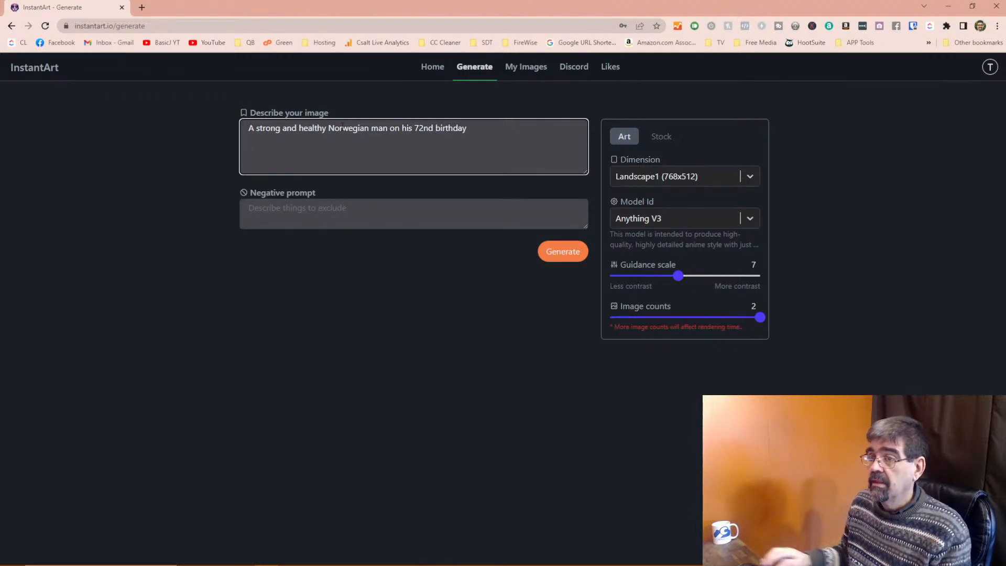
pyautogui.click(551, 256)
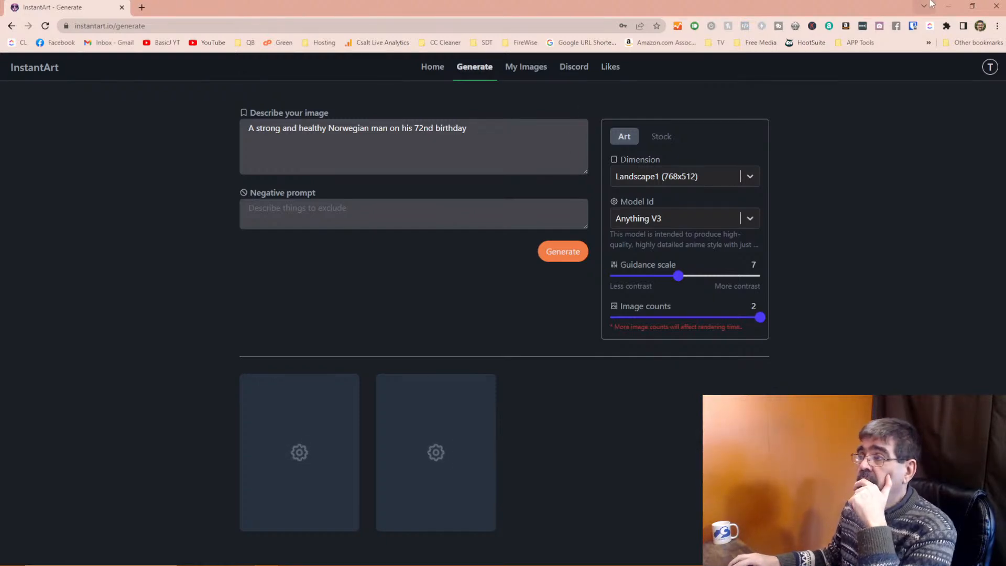
pyautogui.click(948, 6)
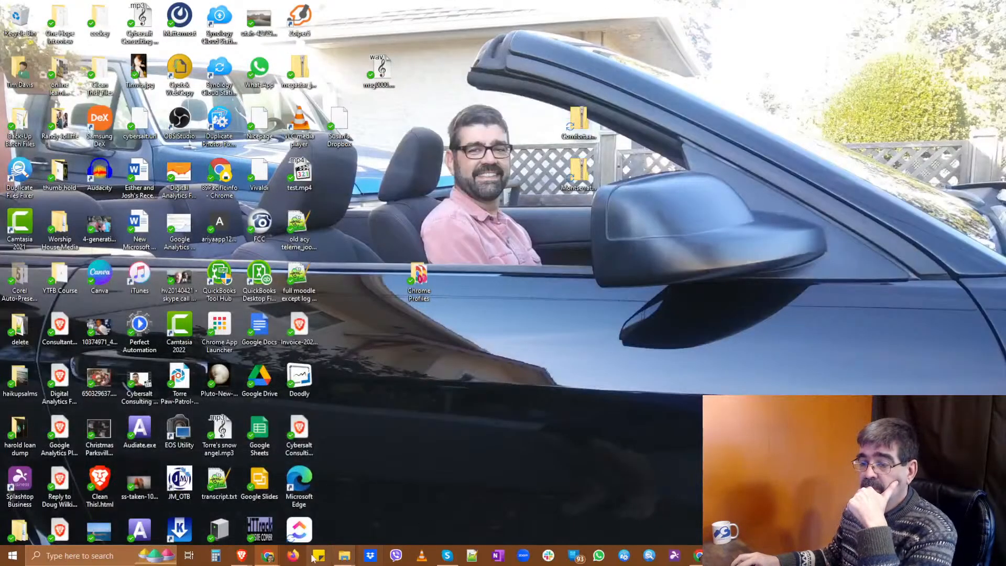
# Restore the Tooltips documentation window and look through the tab options and Brave menu.
pyautogui.moveTo(242, 556)
pyautogui.click(51, 467)
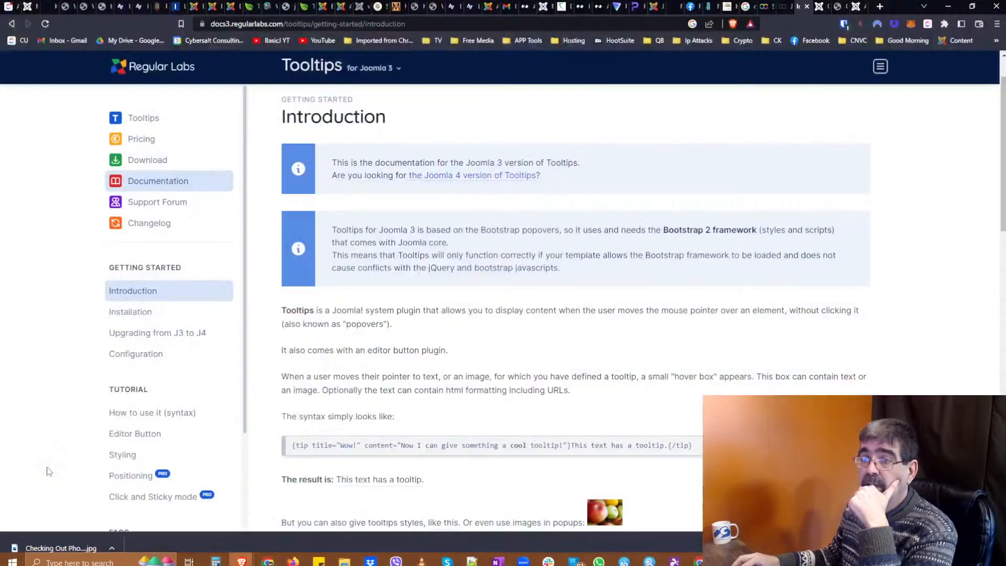
pyautogui.rightClick(9, 11)
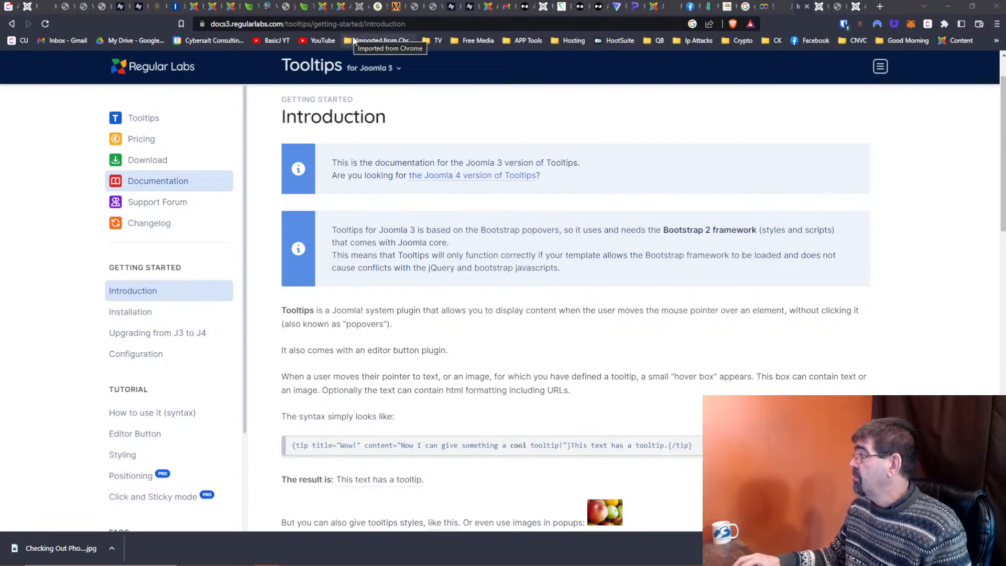
pyautogui.click(997, 24)
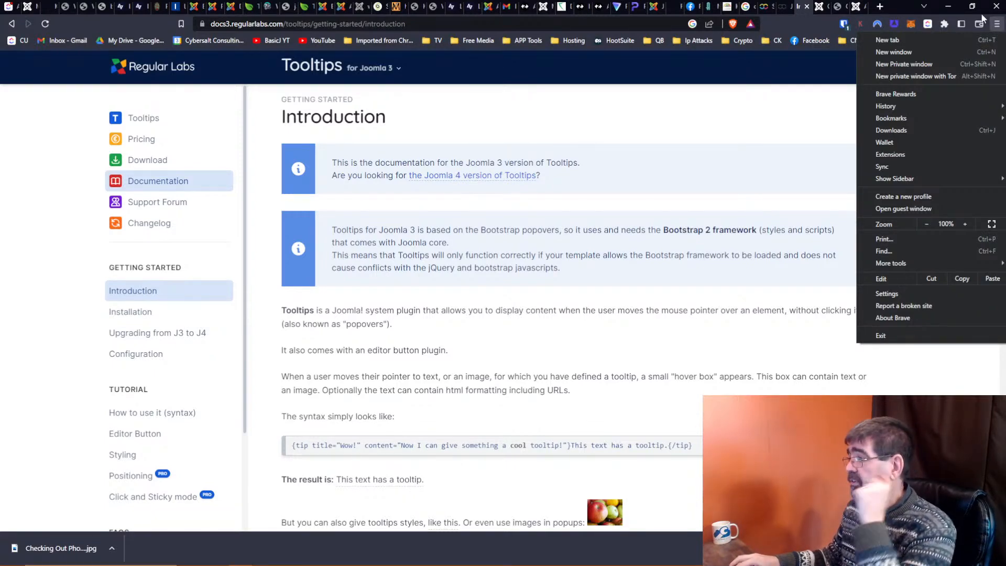
pyautogui.click(40, 190)
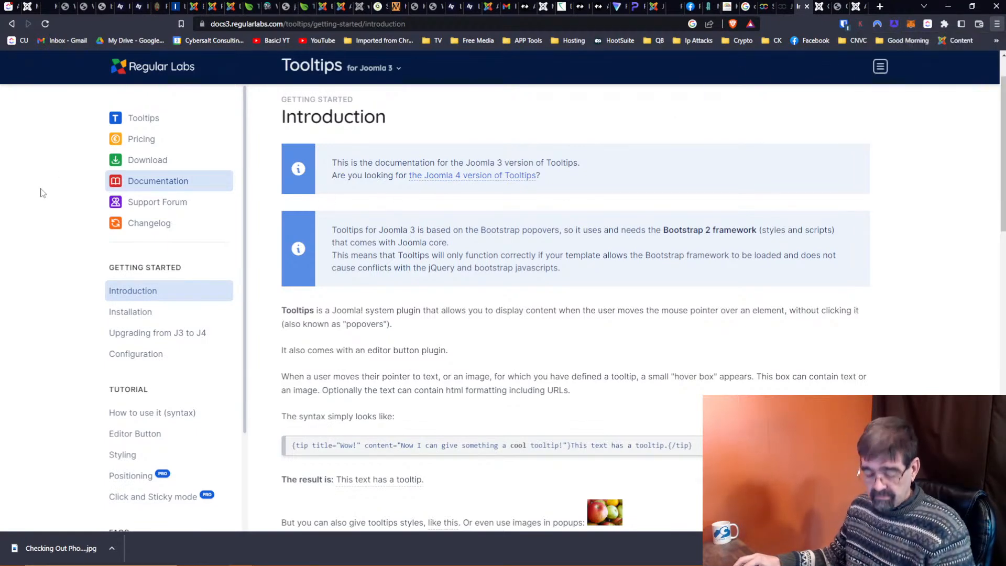
# Switch back to the InstantArt Generate window where the two images are rendering.
pyautogui.hotkey('alt', 'Tab')
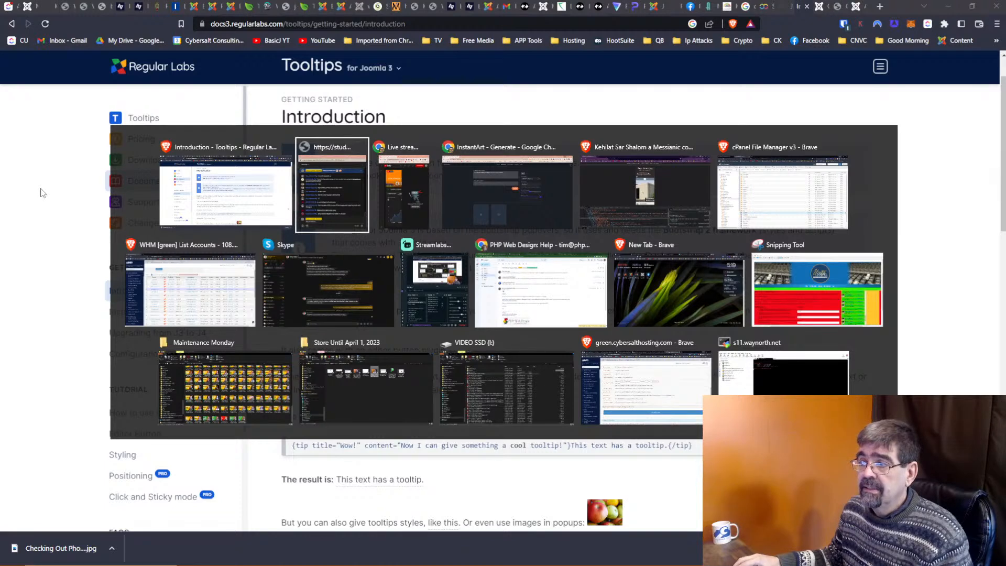
pyautogui.hotkey('alt', 'Tab')
pyautogui.press('Escape')
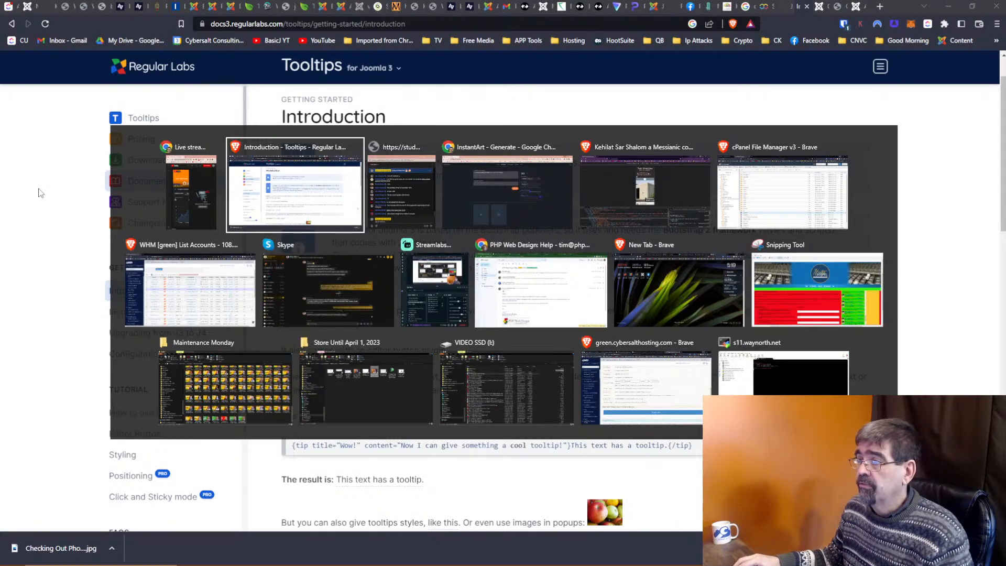
pyautogui.hotkey('alt', 'Tab')
pyautogui.hotkey('alt', 'Tab')
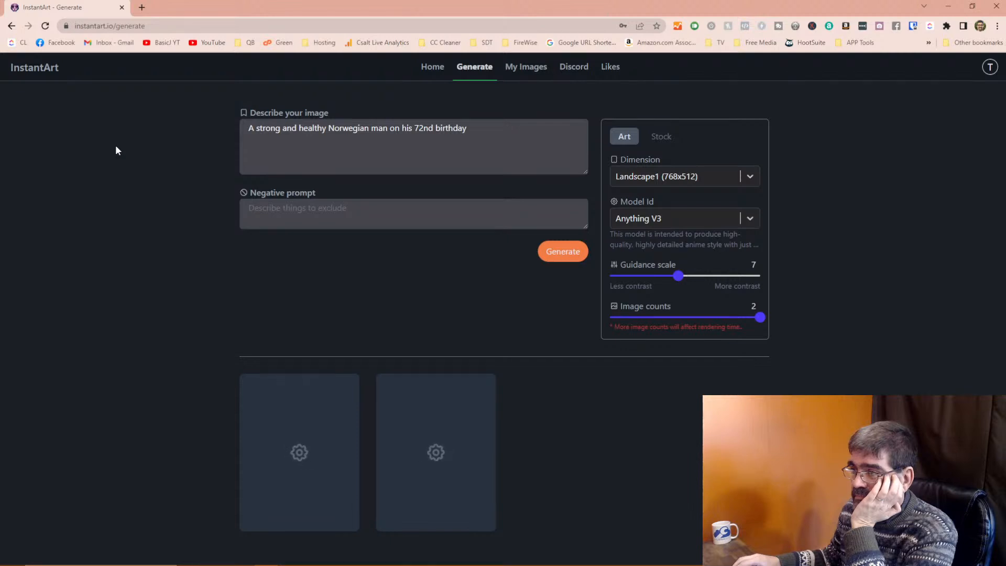
# Google 'mid journey' in a new tab, then bring the Tooltips for Joomla 3 window forward.
pyautogui.click(142, 7)
pyautogui.click(184, 21)
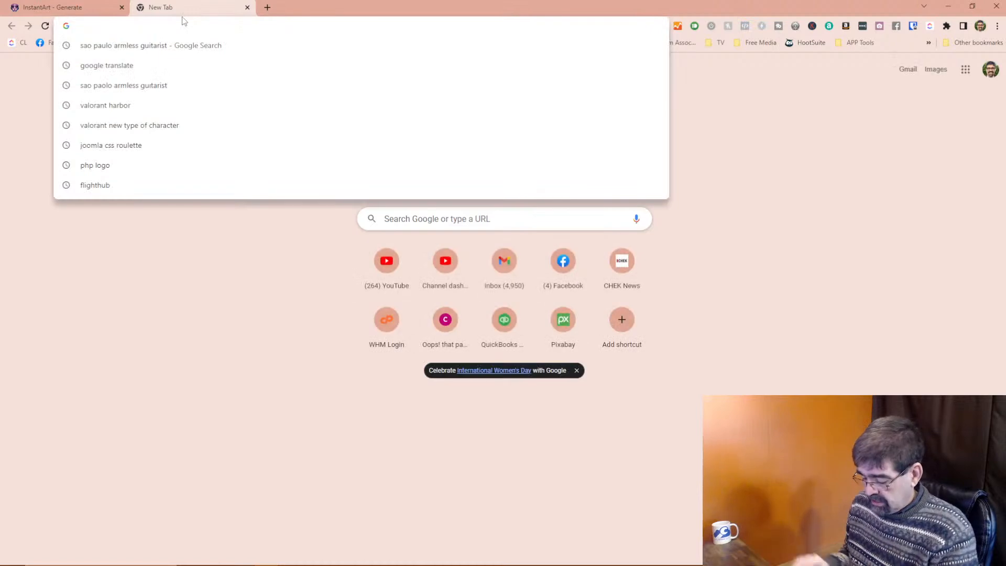
pyautogui.write('mid')
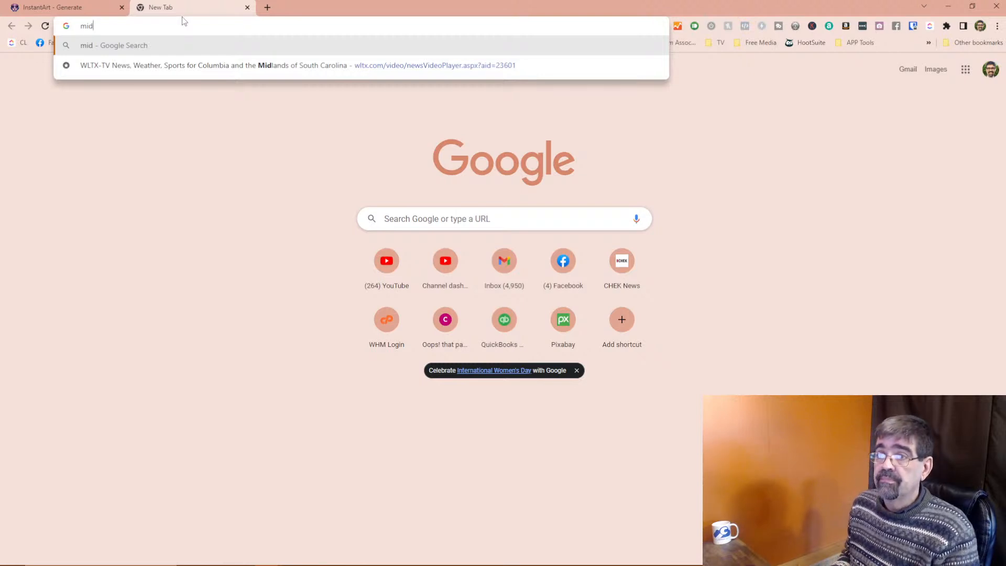
pyautogui.write(' journey')
pyautogui.press('Return')
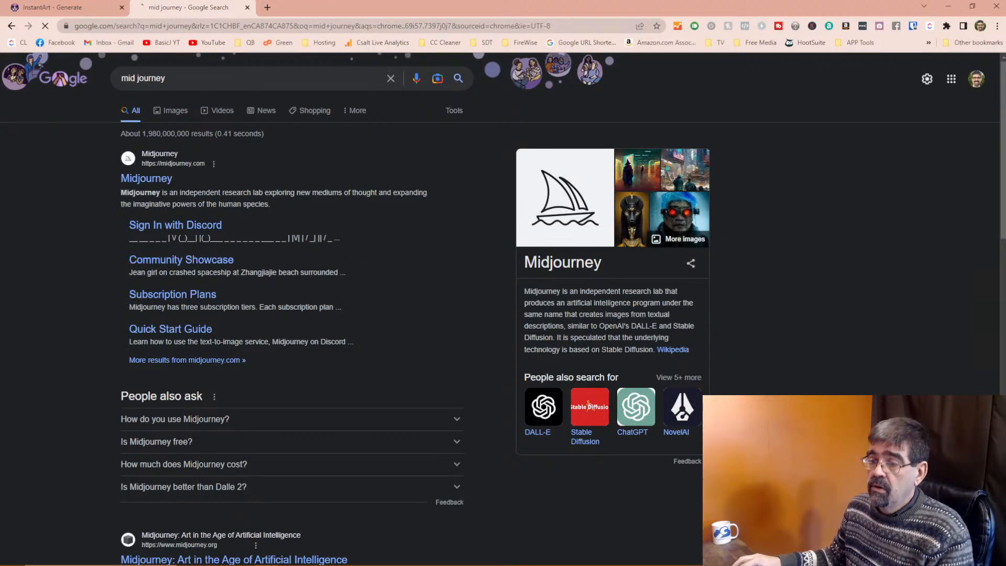
pyautogui.click(241, 555)
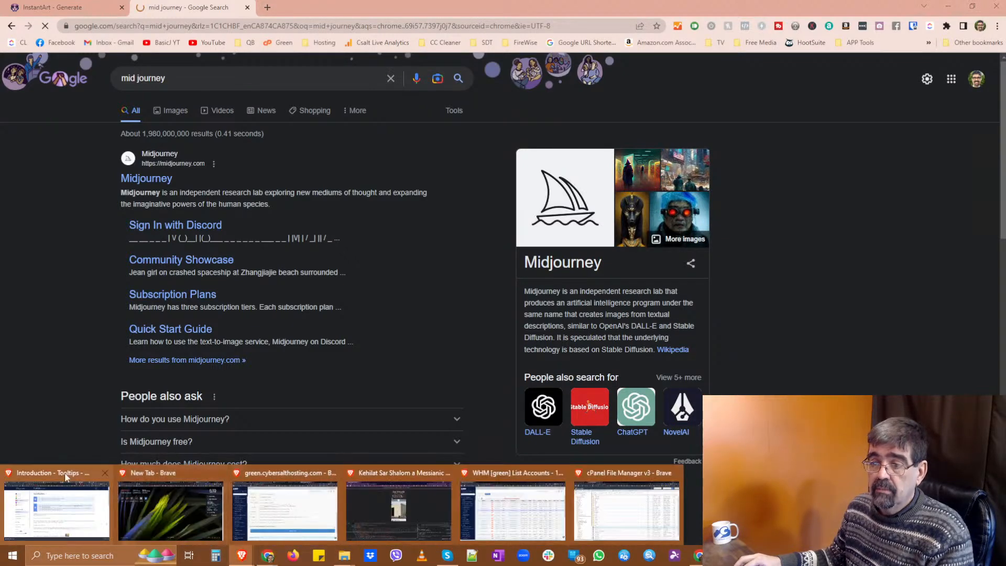
pyautogui.click(63, 482)
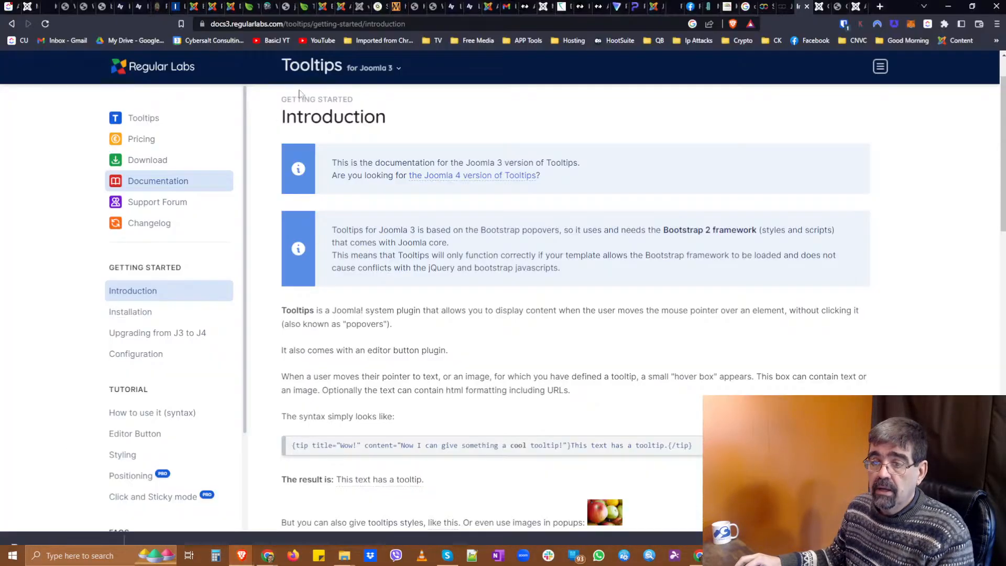
# Go to midjourney.com, accept the Discord invite to the Midjourney server, and return to Google.
pyautogui.click(881, 6)
pyautogui.write('my')
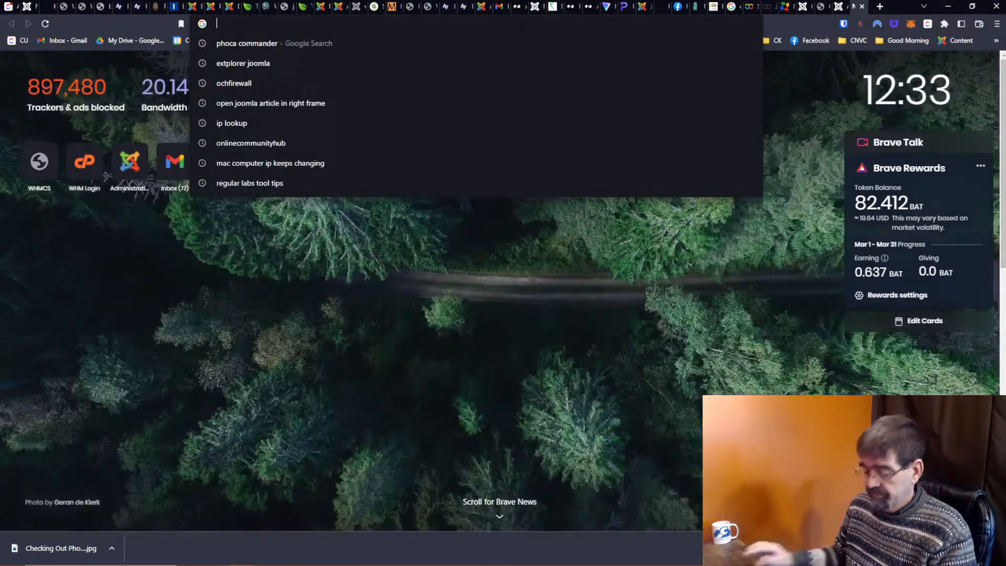
pyautogui.write('idjourney.com')
pyautogui.press('Return')
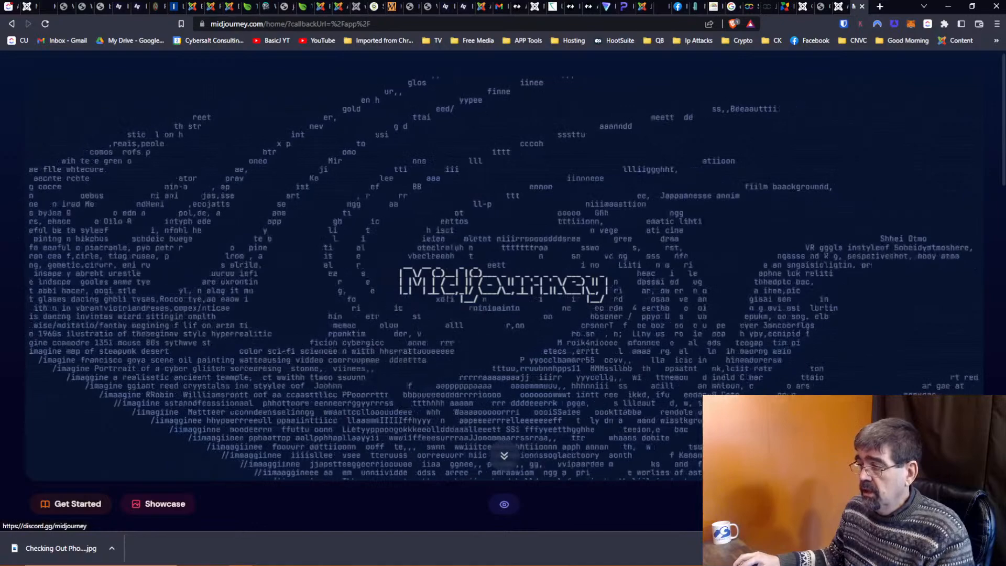
pyautogui.click(857, 503)
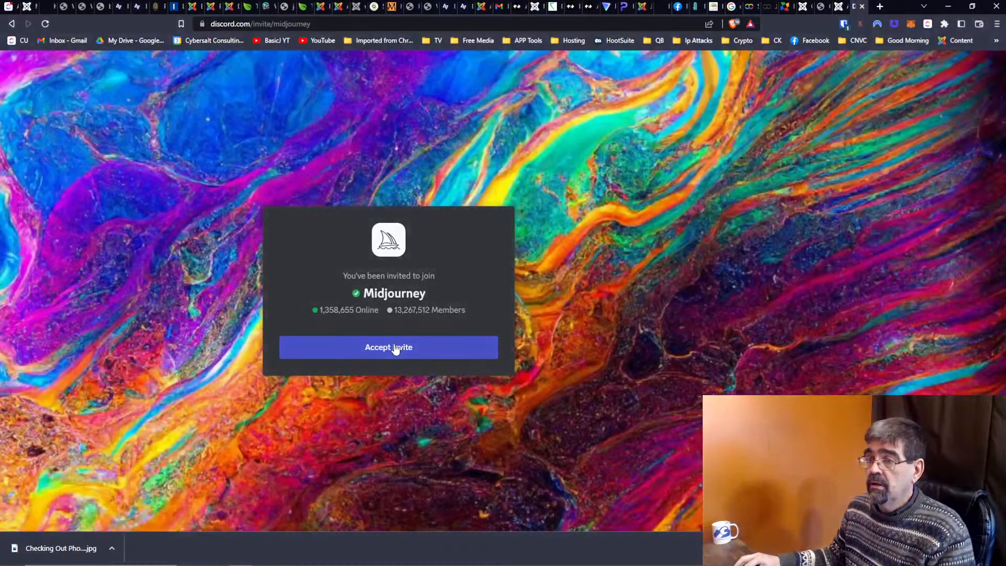
pyautogui.click(395, 347)
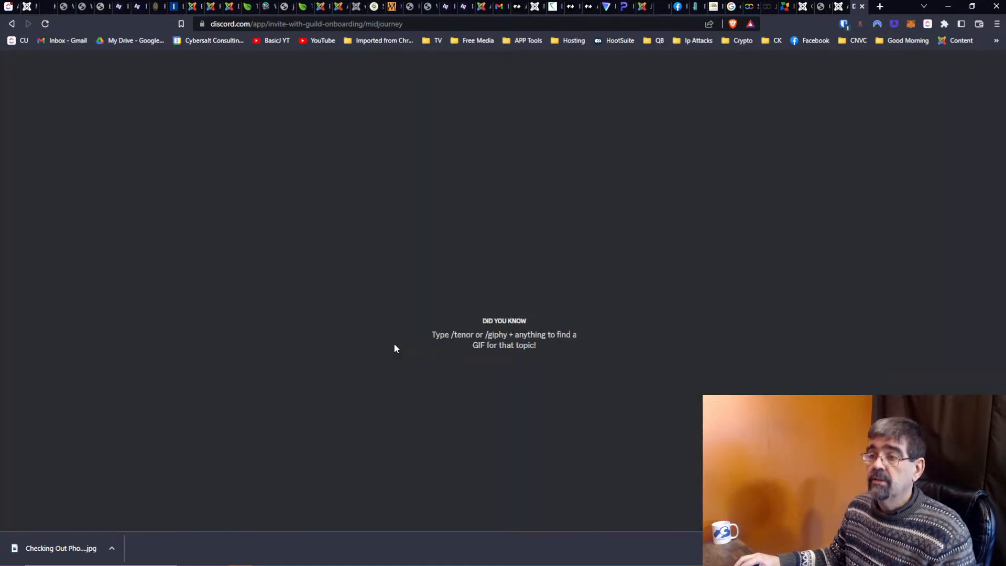
pyautogui.hotkey('alt', 'Tab')
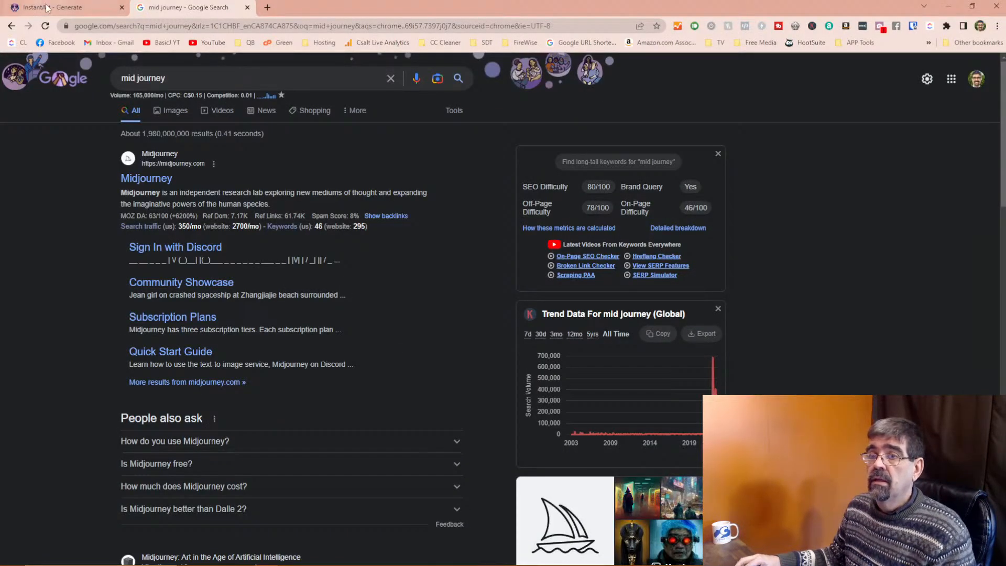
# Copy the full Norwegian-man birthday prompt from the InstantArt Generate tab.
pyautogui.click(52, 7)
pyautogui.moveTo(386, 128); pyautogui.dragTo(220, 123)
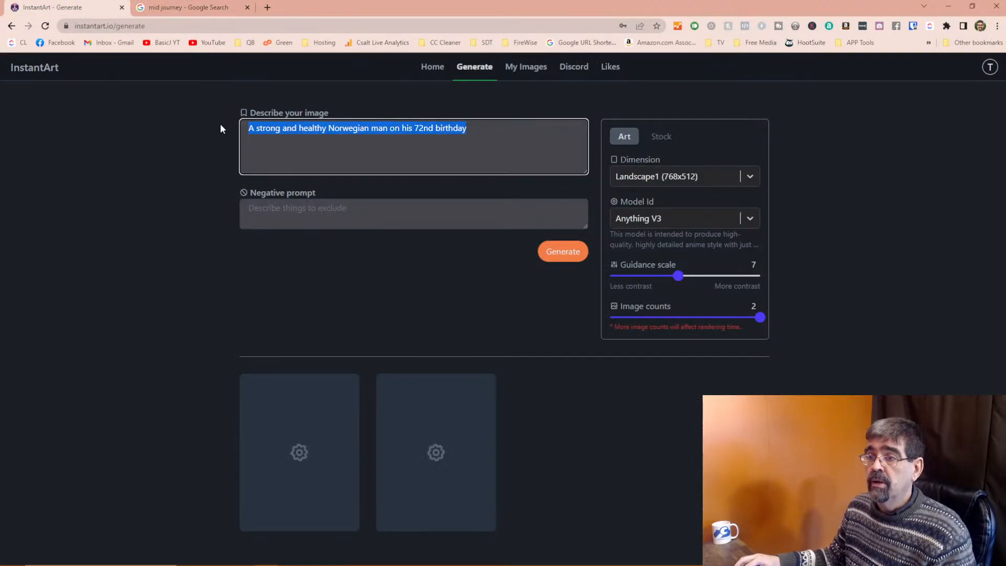
pyautogui.rightClick(266, 124)
pyautogui.click(312, 162)
# In Discord, dismiss the DM Spam Filter notice and open Midjourney's #newbies-42 channel.
pyautogui.hotkey('alt', 'Tab')
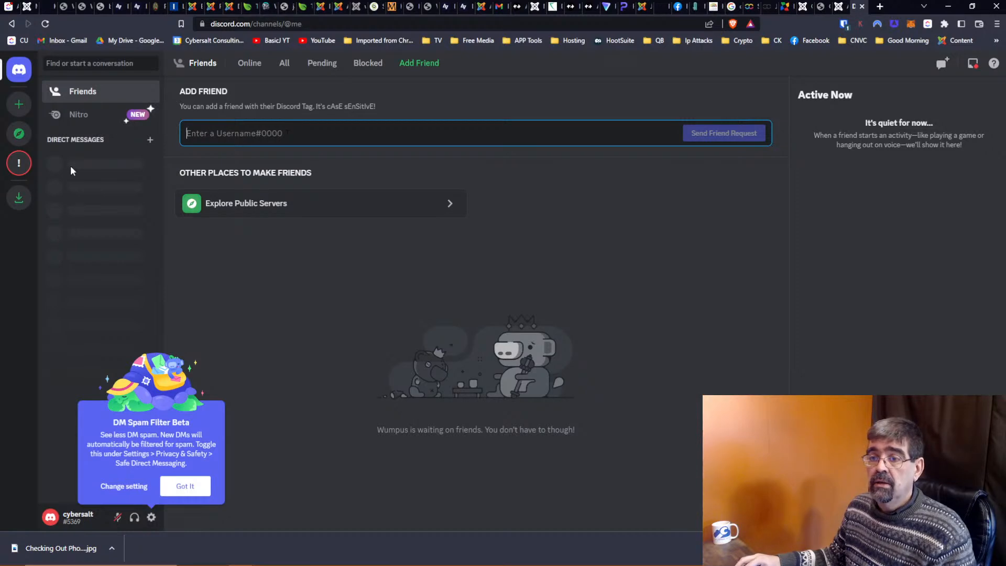
pyautogui.click(189, 487)
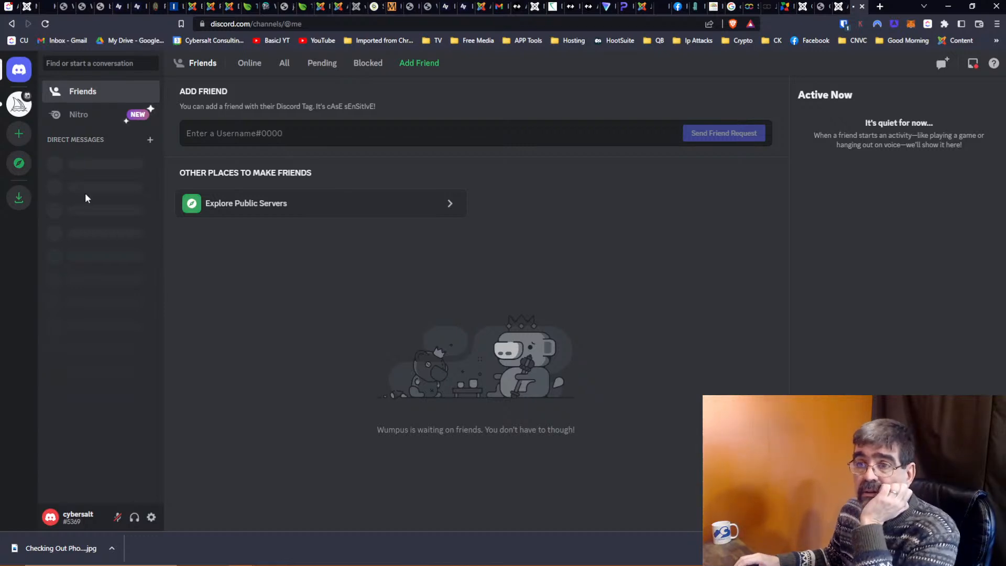
pyautogui.click(16, 110)
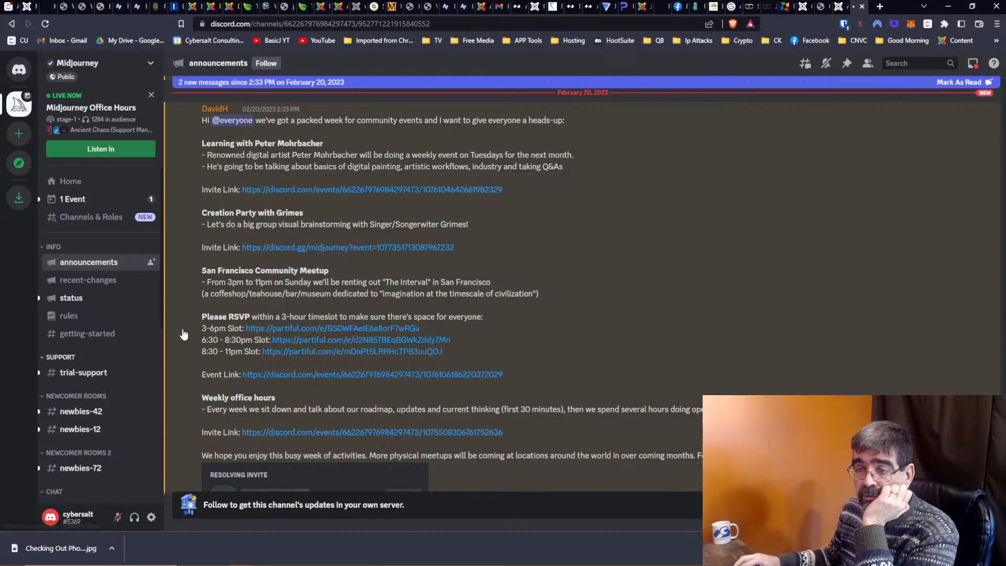
pyautogui.click(97, 414)
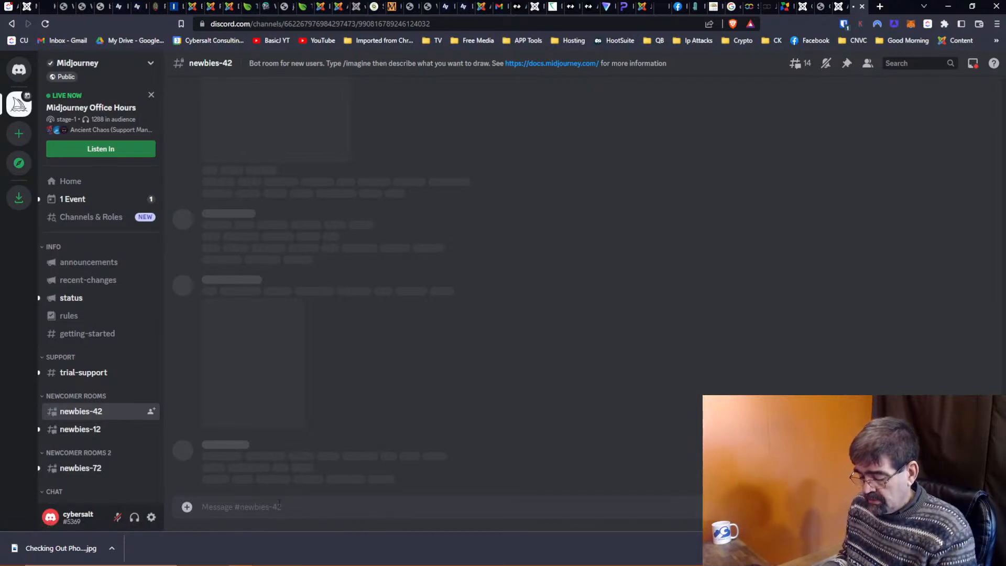
# Submit /imagine with the pasted prompt plus ', 35mm, telephoto lens, golden hour, portrait'.
pyautogui.write('/imagine')
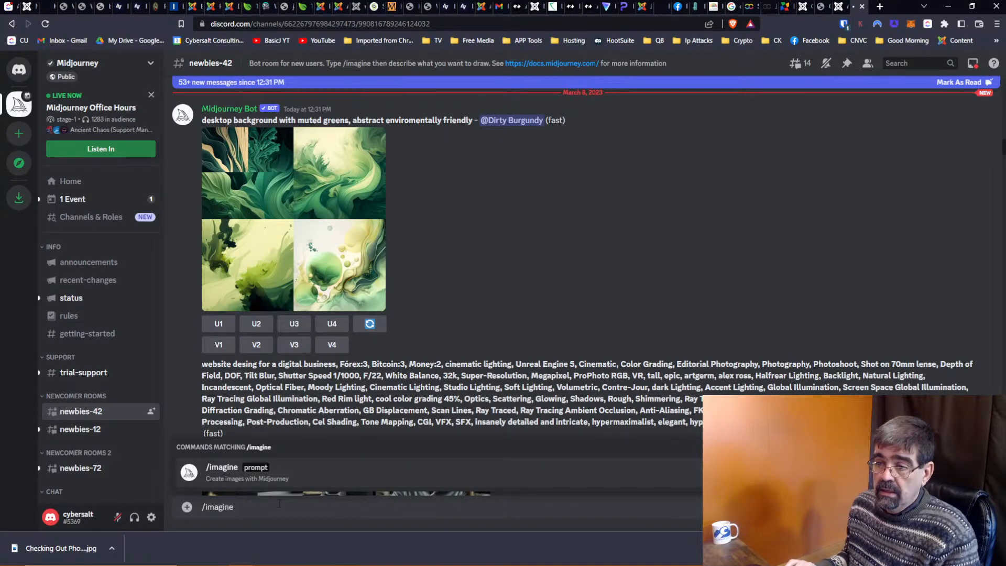
pyautogui.press('Tab')
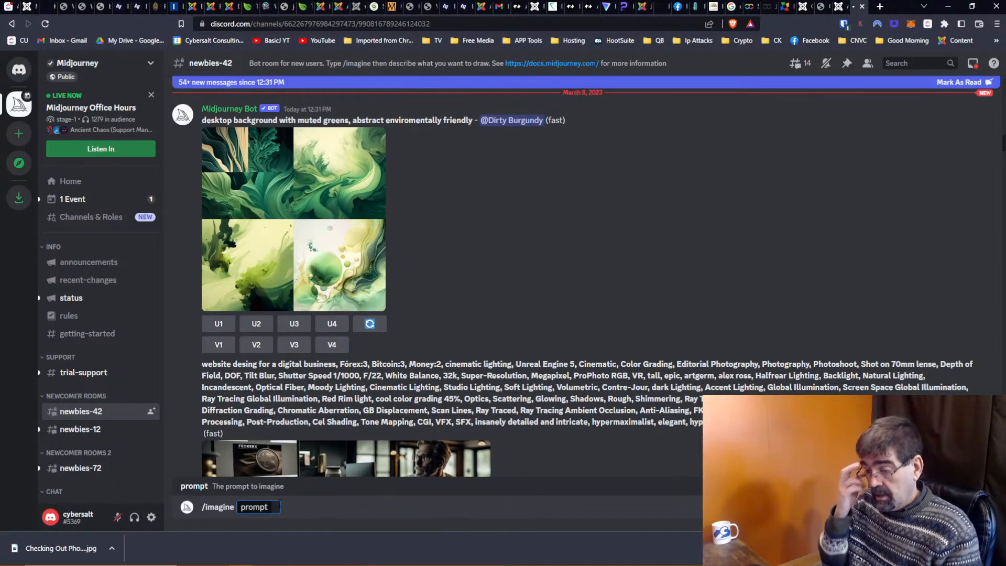
pyautogui.hotkey('ctrl', 'v')
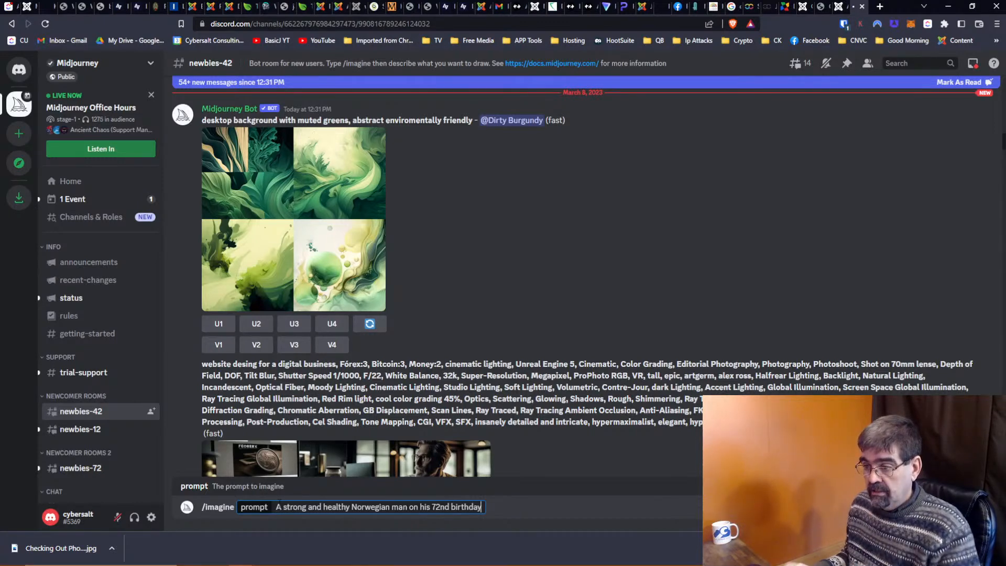
pyautogui.write(',')
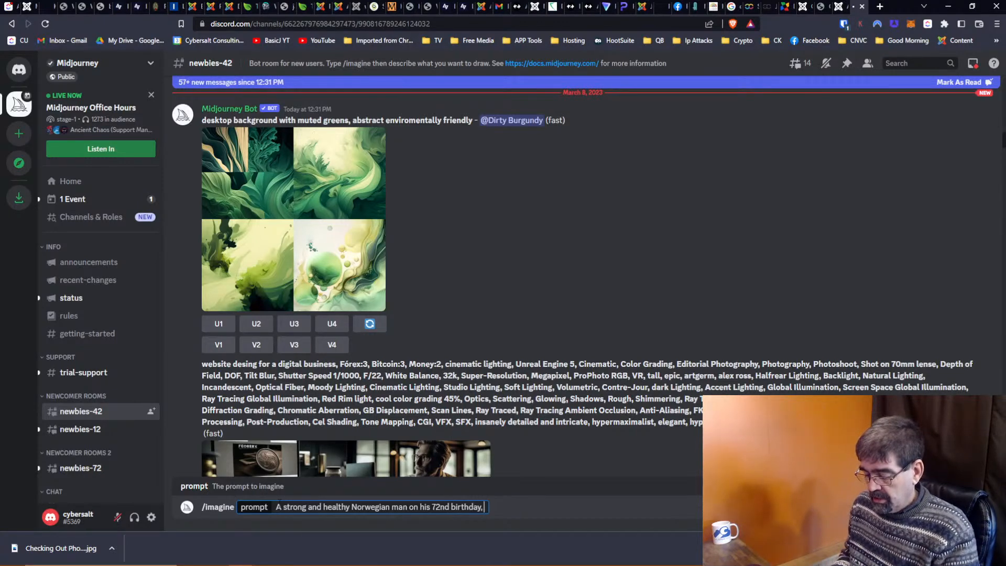
pyautogui.write(' 35mm')
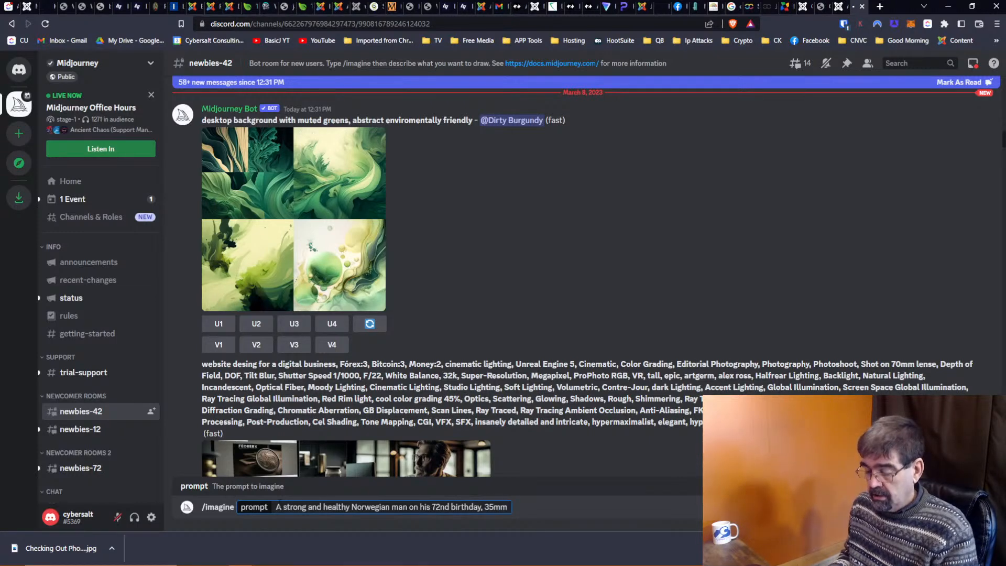
pyautogui.write(', telephoto')
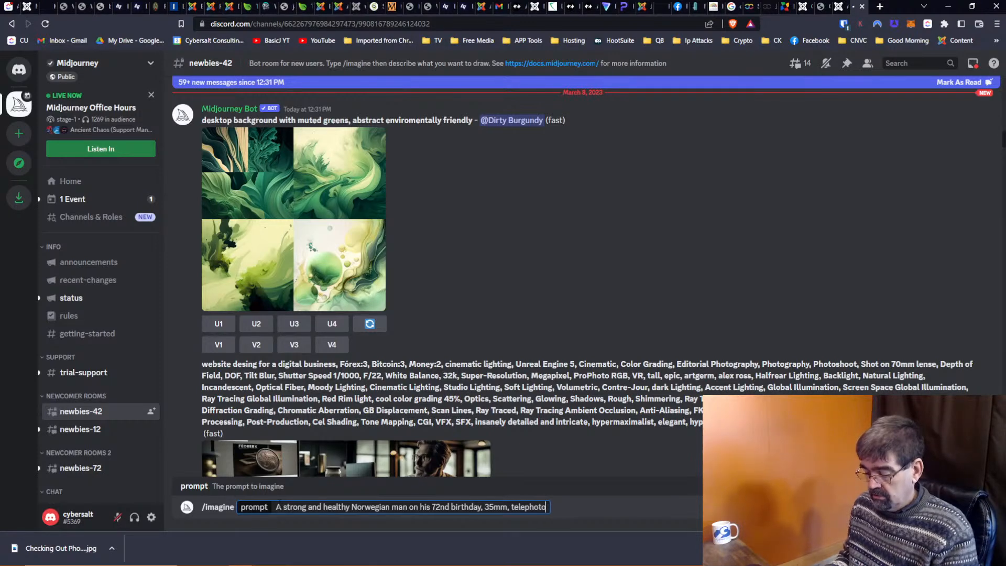
pyautogui.write(' lens, ')
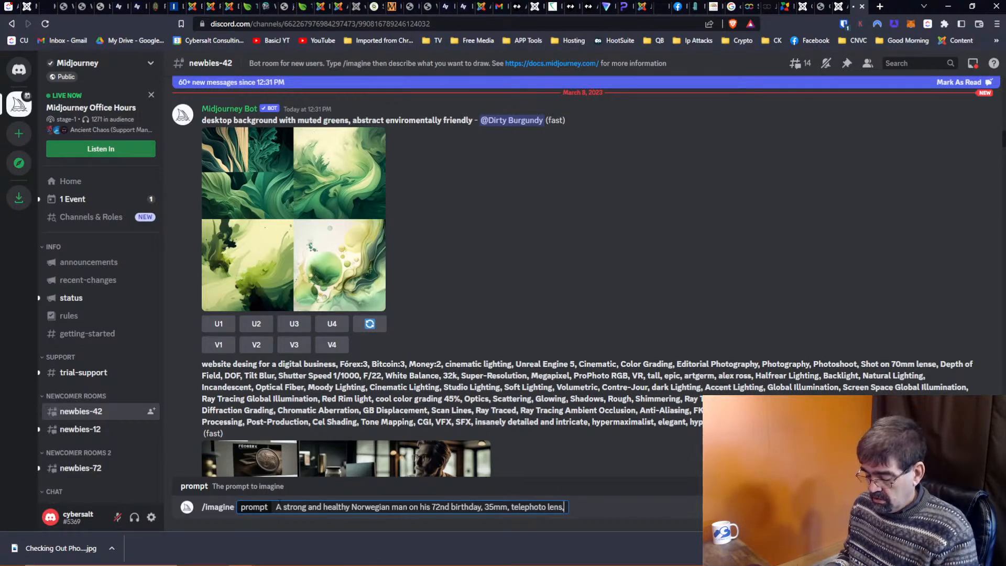
pyautogui.write('golden ')
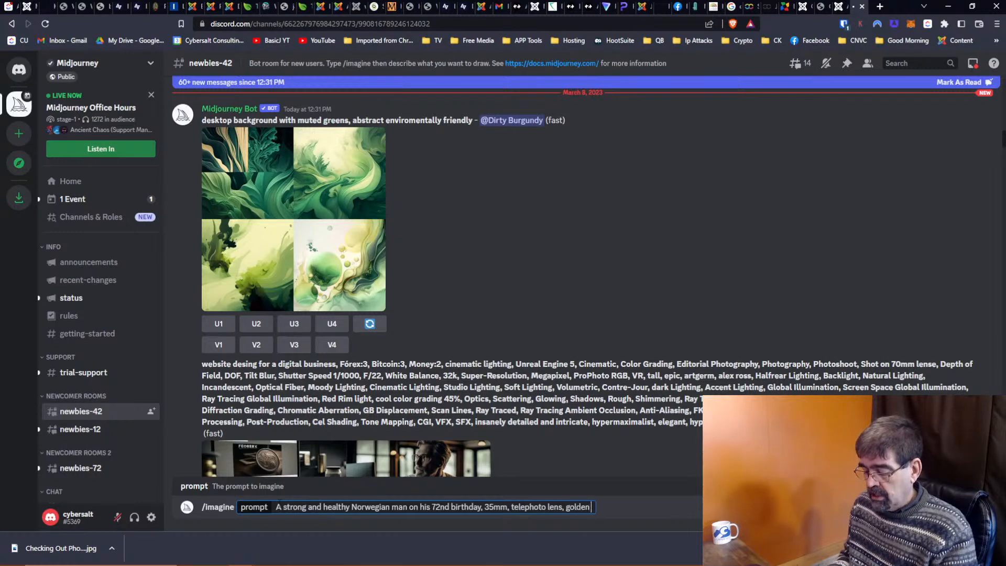
pyautogui.write('hour, p')
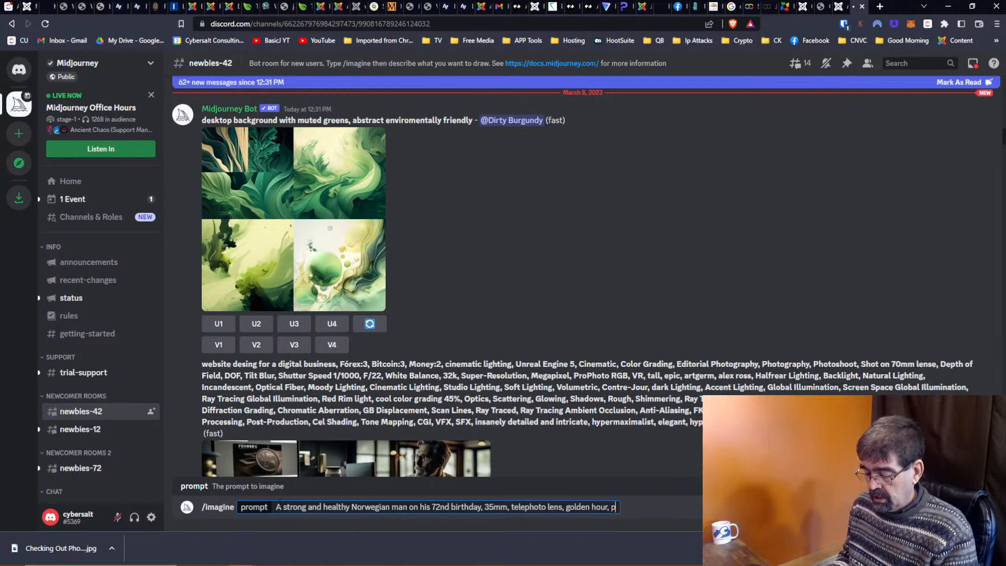
pyautogui.write('ortrait')
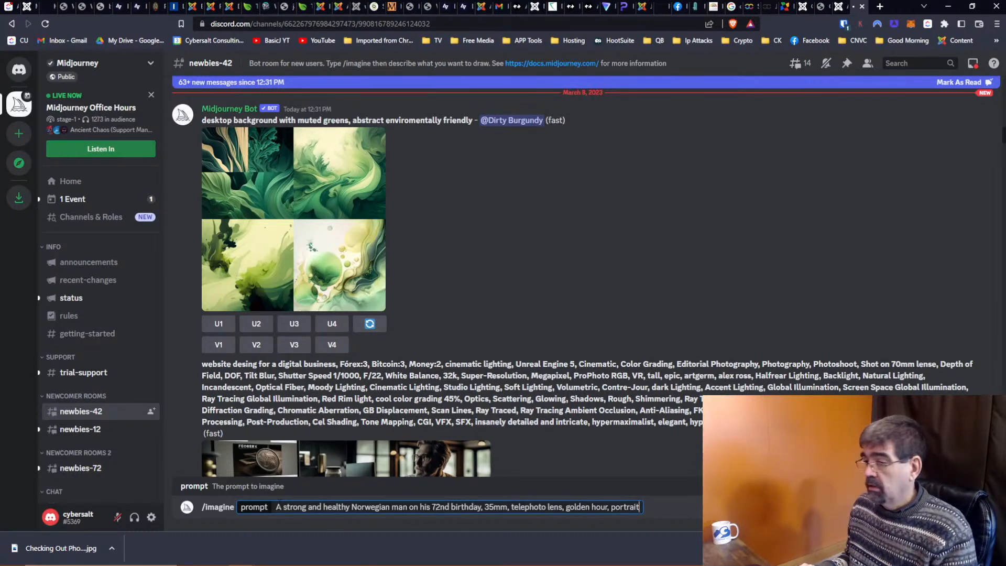
pyautogui.press('Return')
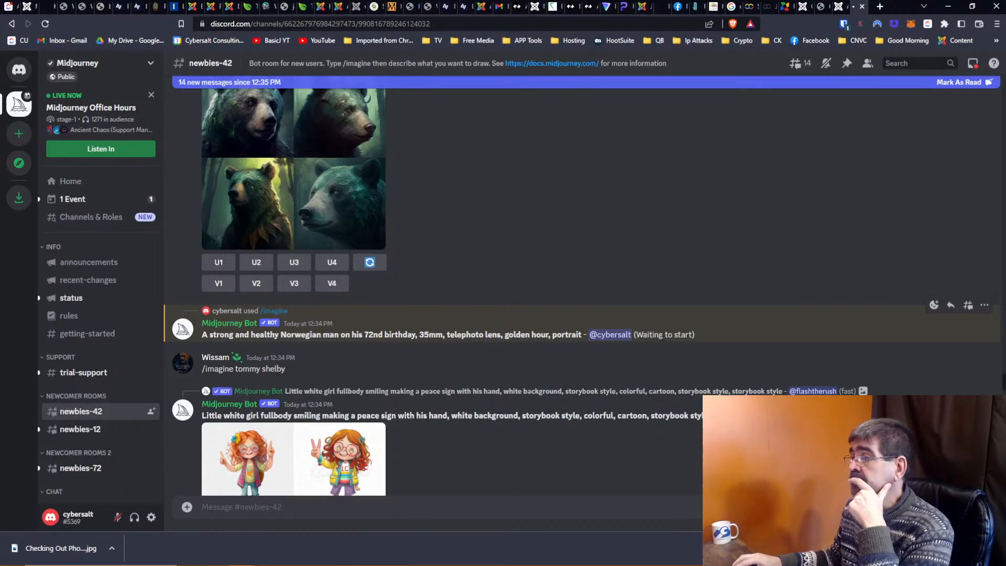
pyautogui.scroll(15, 661, 338)
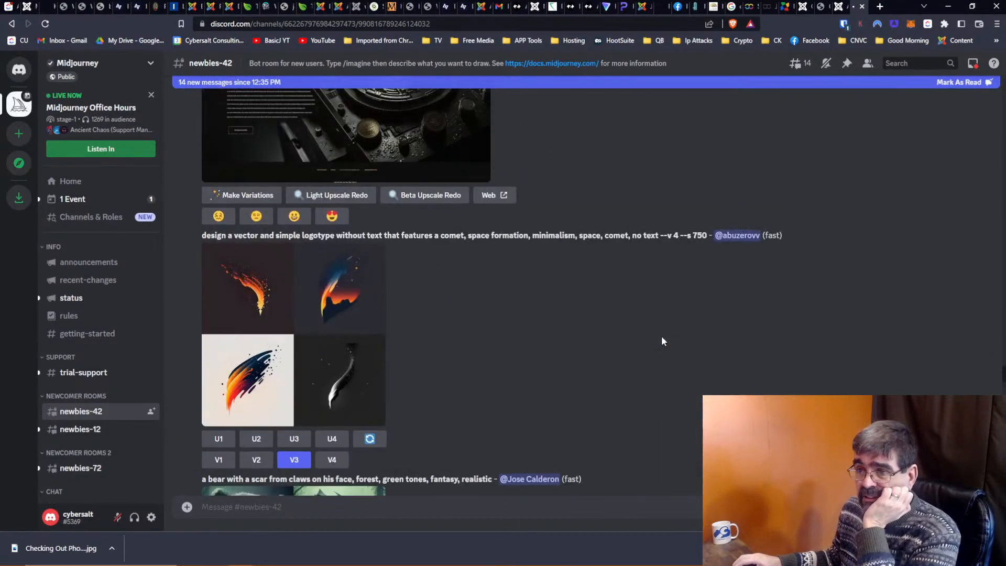
pyautogui.scroll(-4, 662, 341)
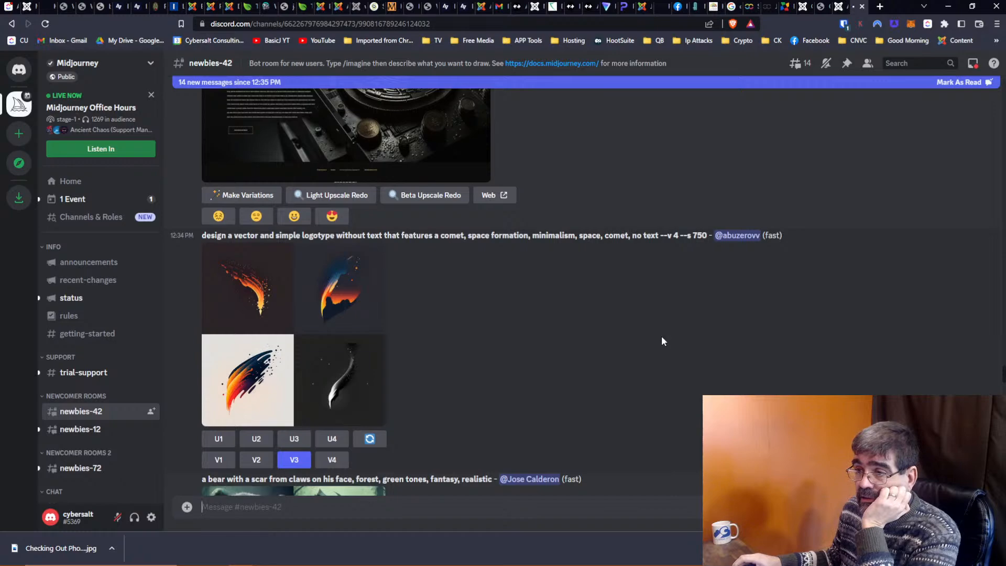
pyautogui.scroll(-3, 661, 341)
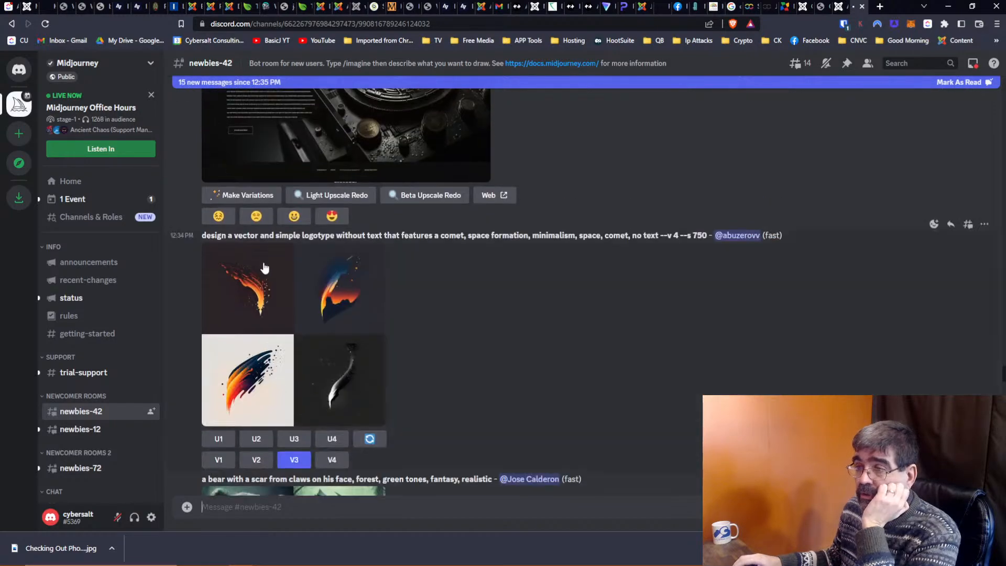
pyautogui.scroll(10, 549, 359)
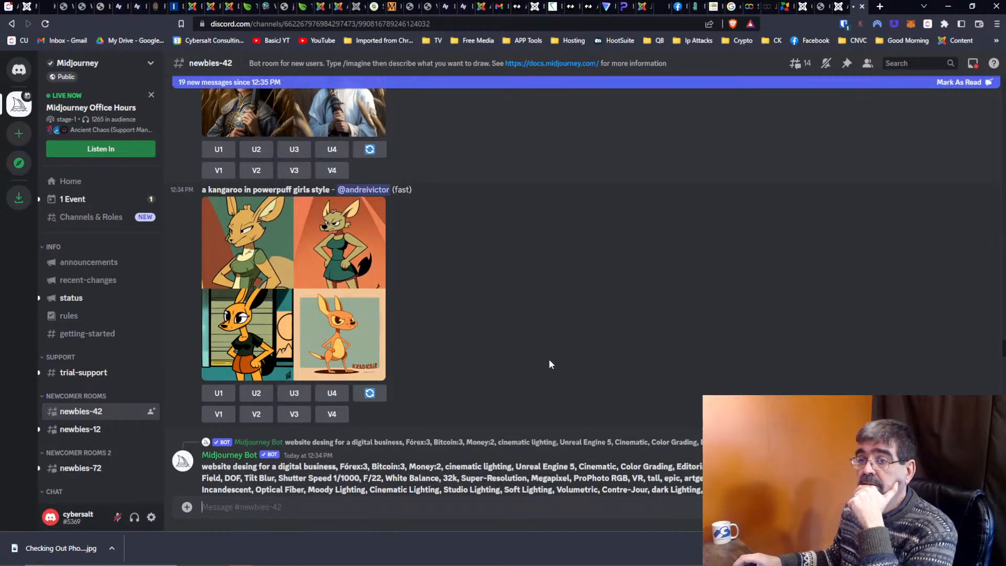
pyautogui.scroll(5, 521, 327)
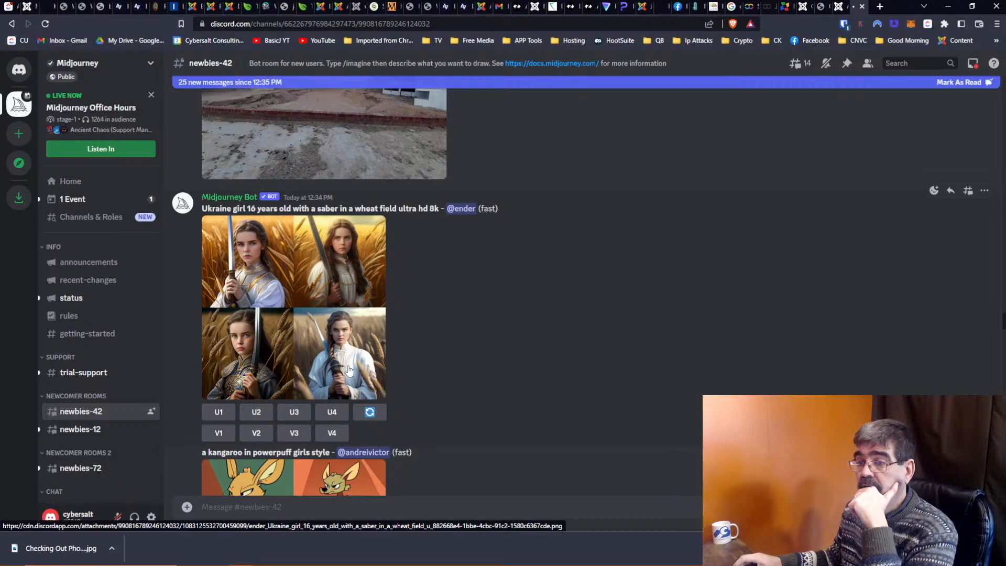
pyautogui.scroll(6, 348, 369)
pyautogui.scroll(3, 349, 370)
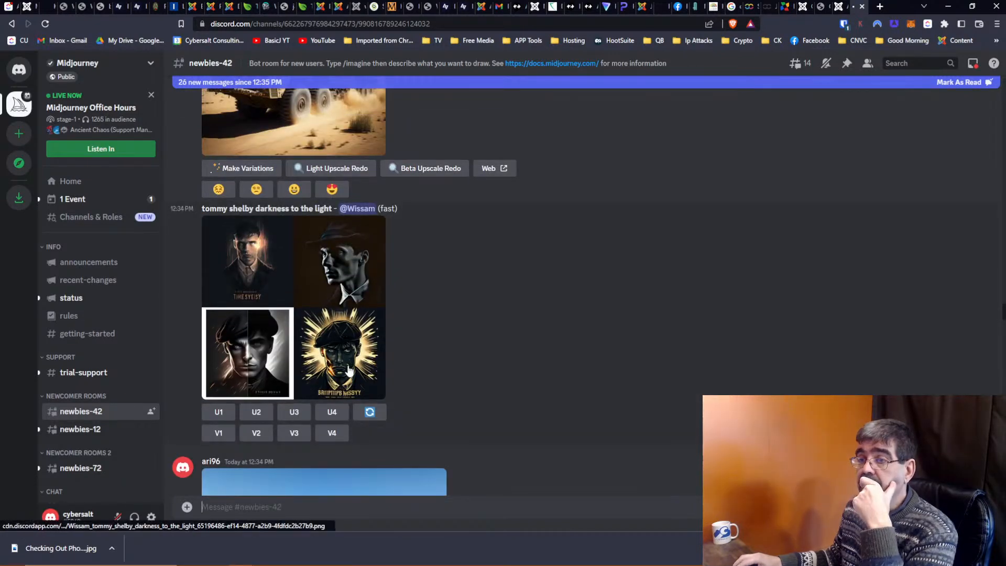
pyautogui.scroll(5, 348, 369)
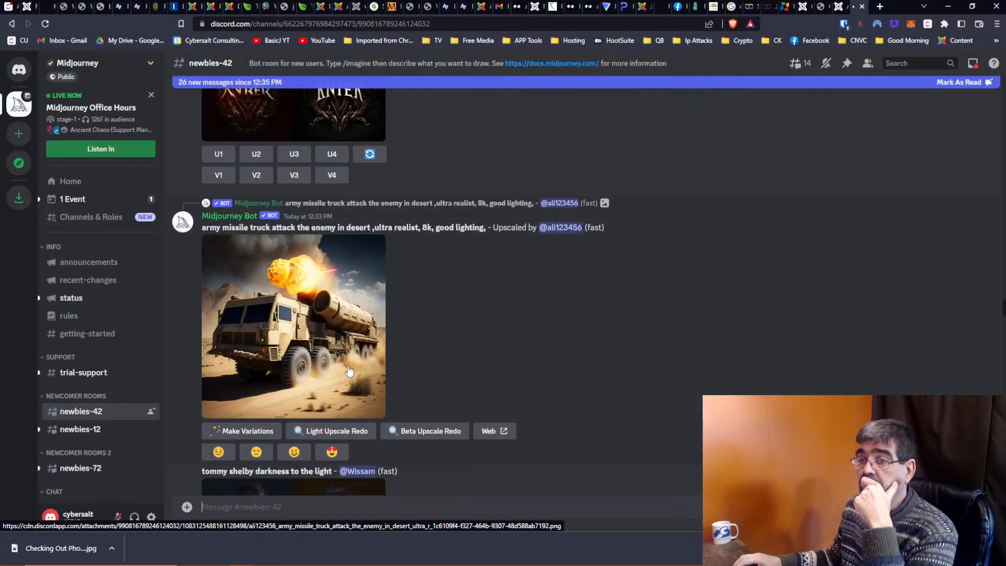
pyautogui.scroll(10, 349, 370)
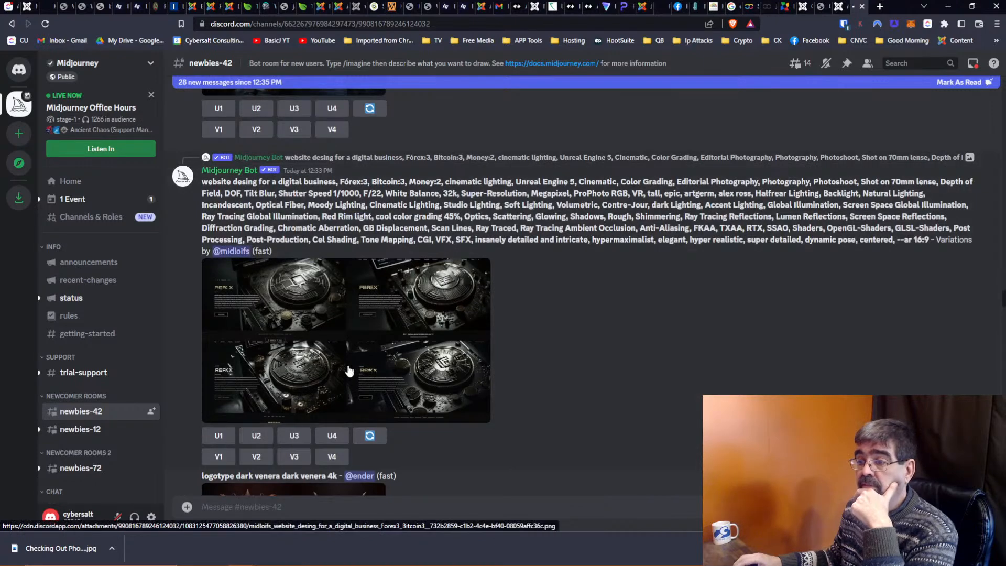
pyautogui.scroll(-20, 349, 370)
pyautogui.scroll(-10, 347, 369)
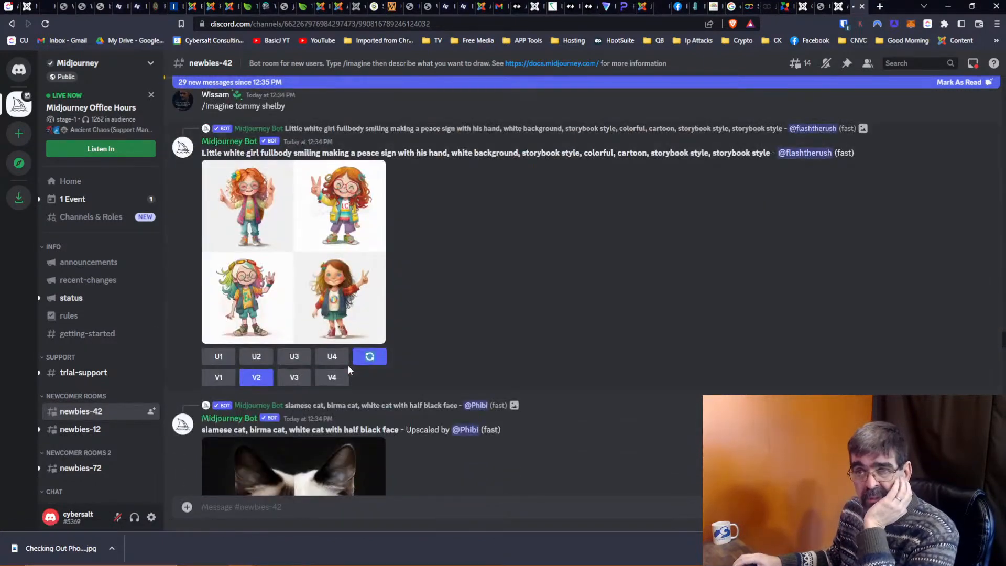
pyautogui.scroll(-20, 348, 379)
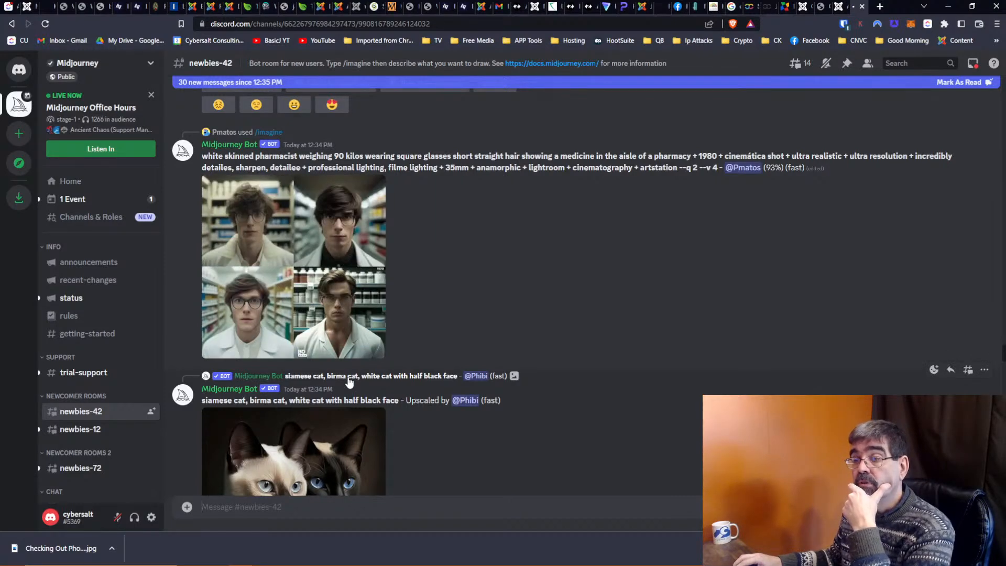
pyautogui.scroll(-5, 349, 383)
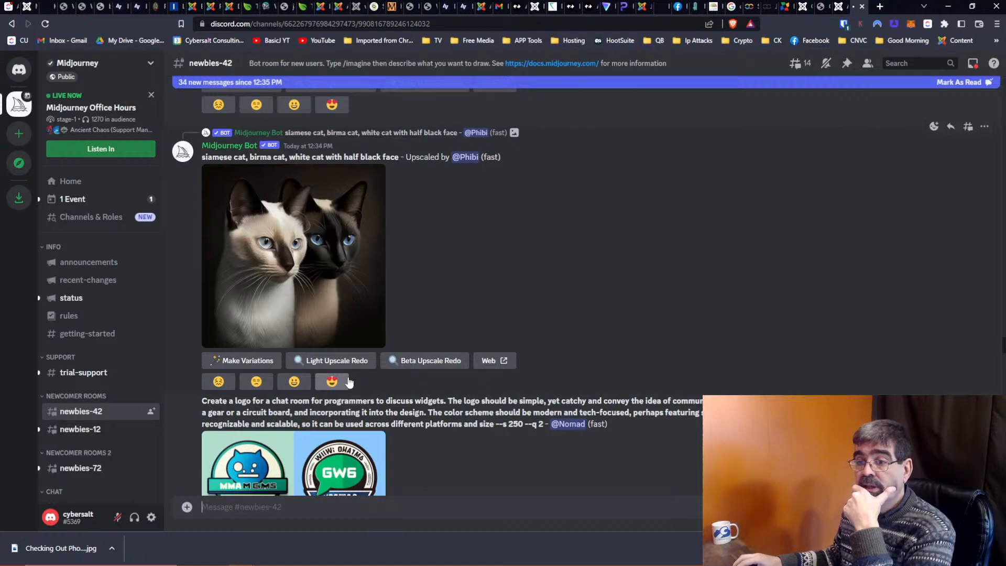
pyautogui.scroll(-15, 349, 382)
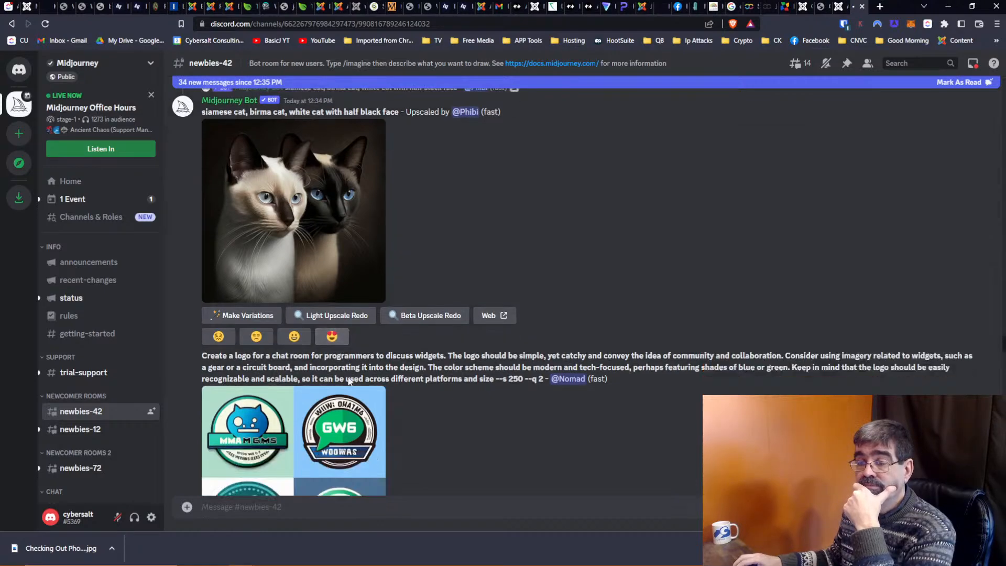
pyautogui.scroll(-15, 349, 381)
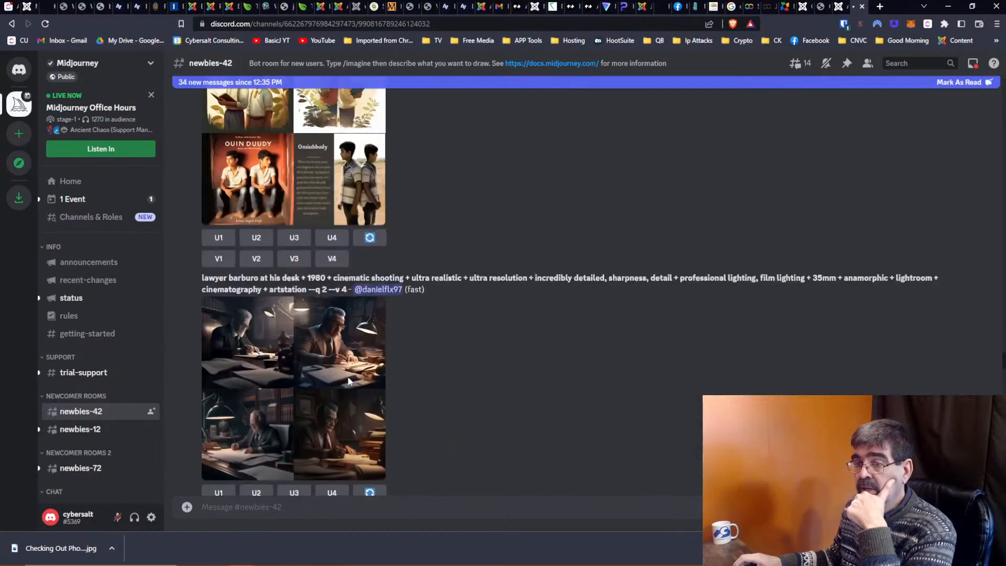
pyautogui.scroll(-15, 349, 382)
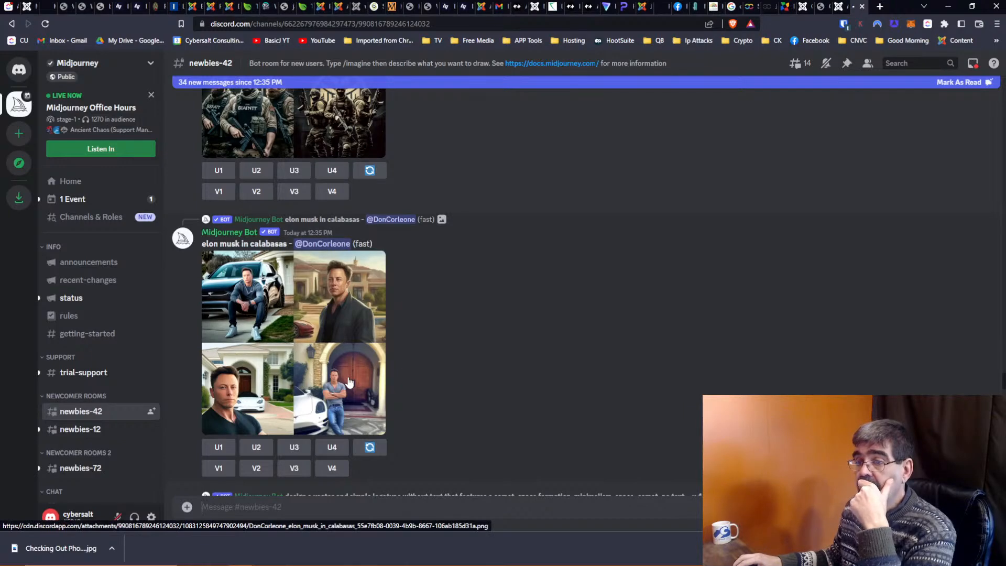
pyautogui.scroll(-15, 349, 382)
pyautogui.scroll(-10, 349, 381)
pyautogui.scroll(-12, 347, 376)
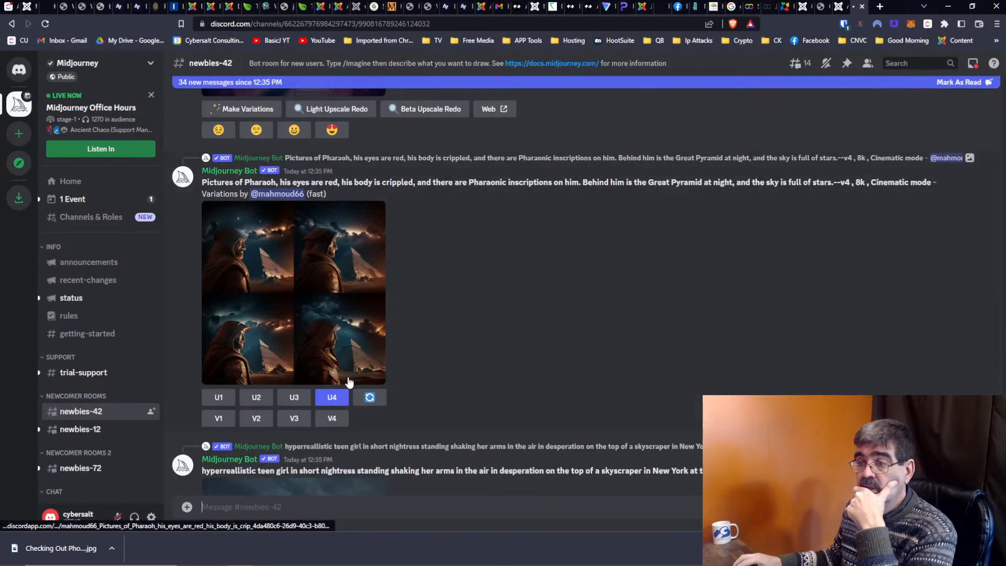
pyautogui.scroll(-12, 348, 377)
pyautogui.scroll(-12, 349, 382)
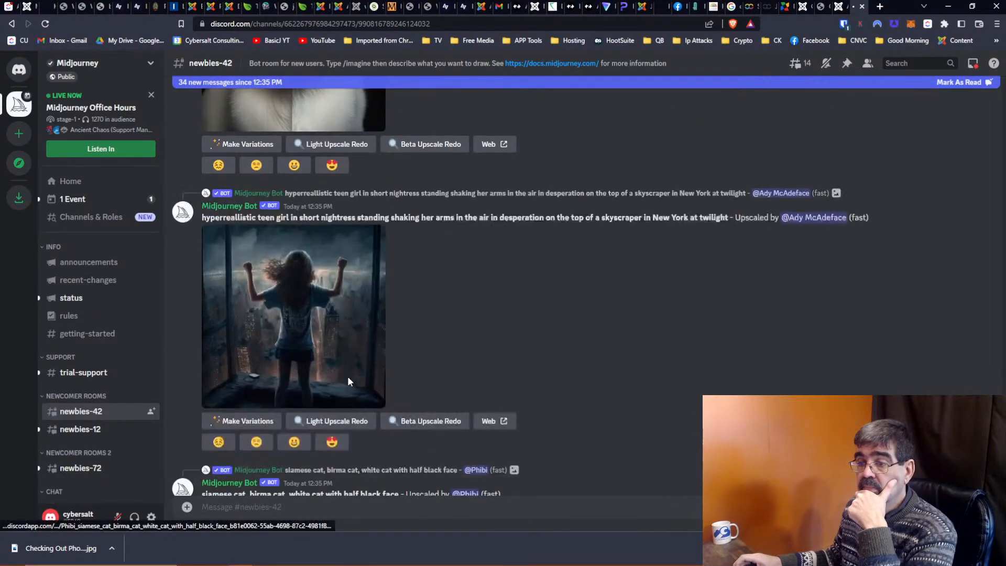
pyautogui.scroll(-10, 349, 383)
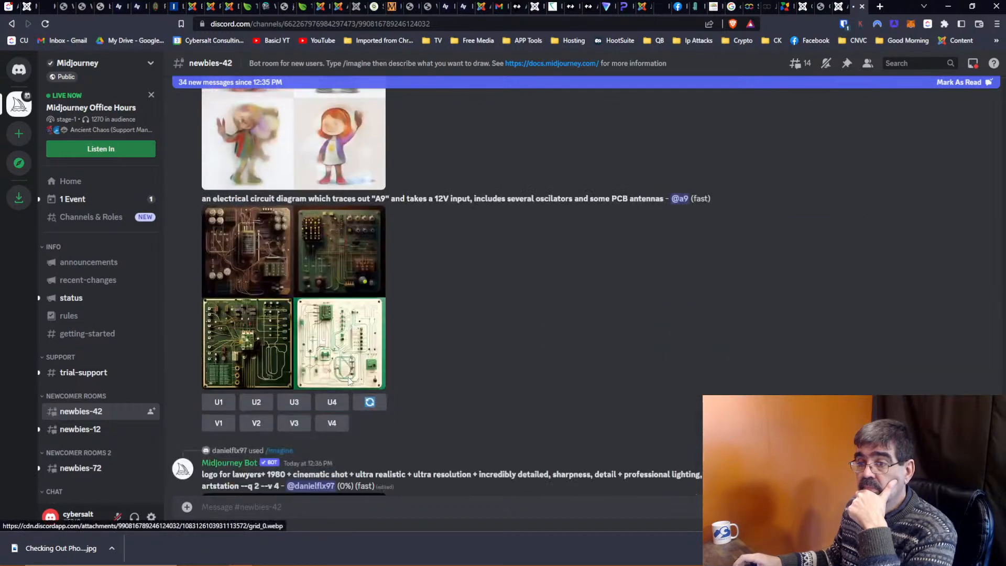
pyautogui.scroll(-12, 349, 382)
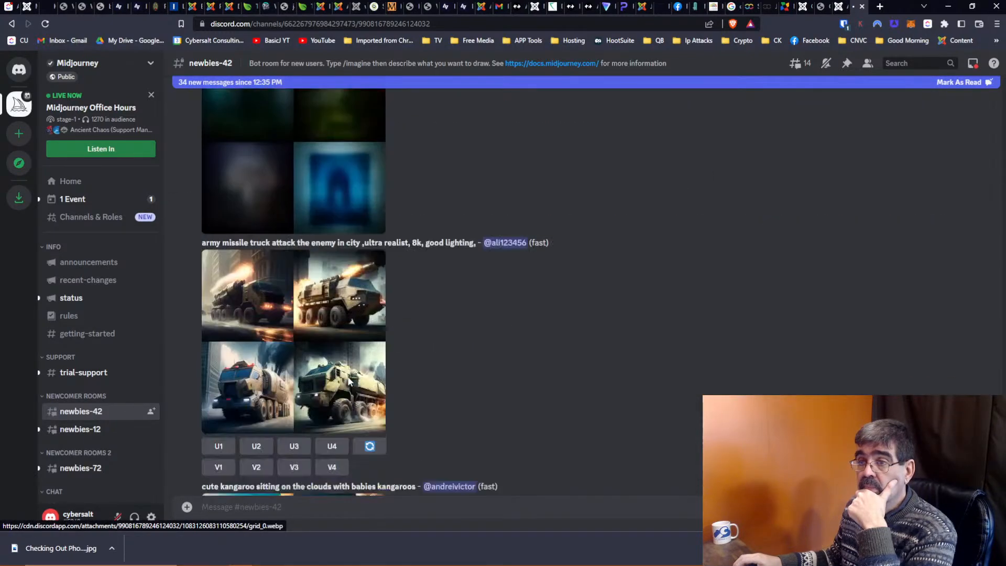
pyautogui.scroll(-3, 349, 382)
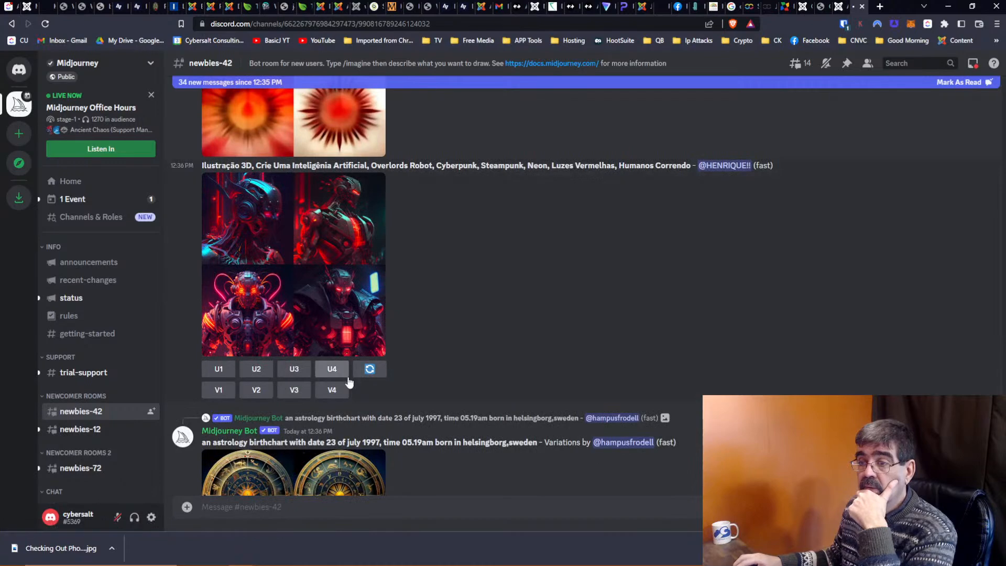
pyautogui.scroll(-9, 349, 383)
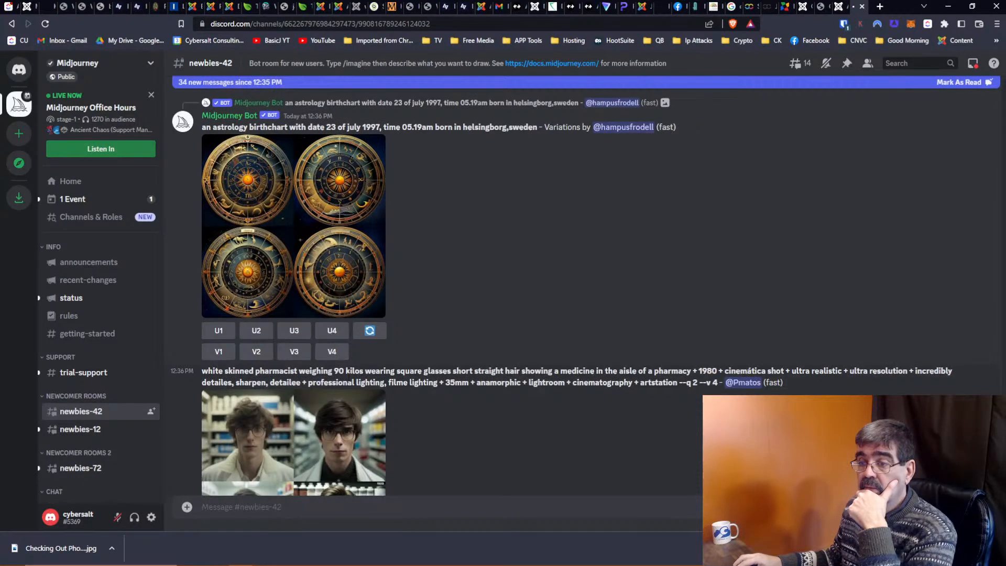
pyautogui.scroll(-6, 349, 378)
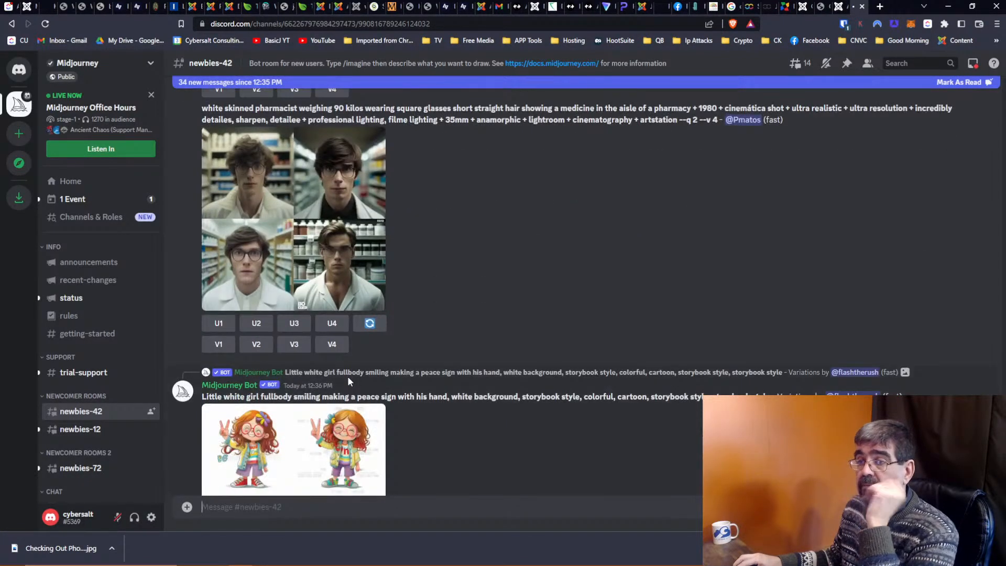
pyautogui.scroll(-12, 349, 381)
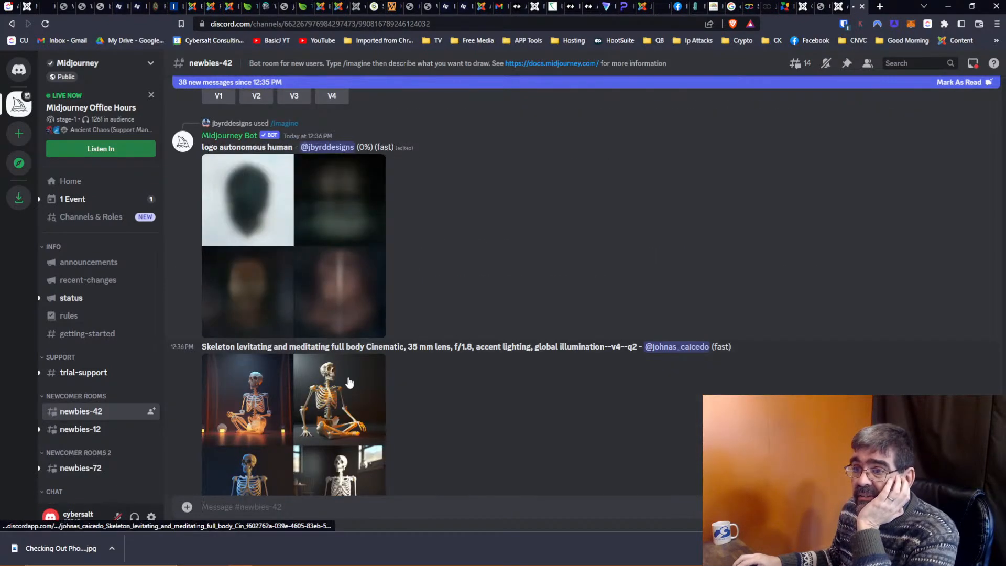
pyautogui.scroll(-6, 349, 382)
pyautogui.scroll(-6, 349, 382)
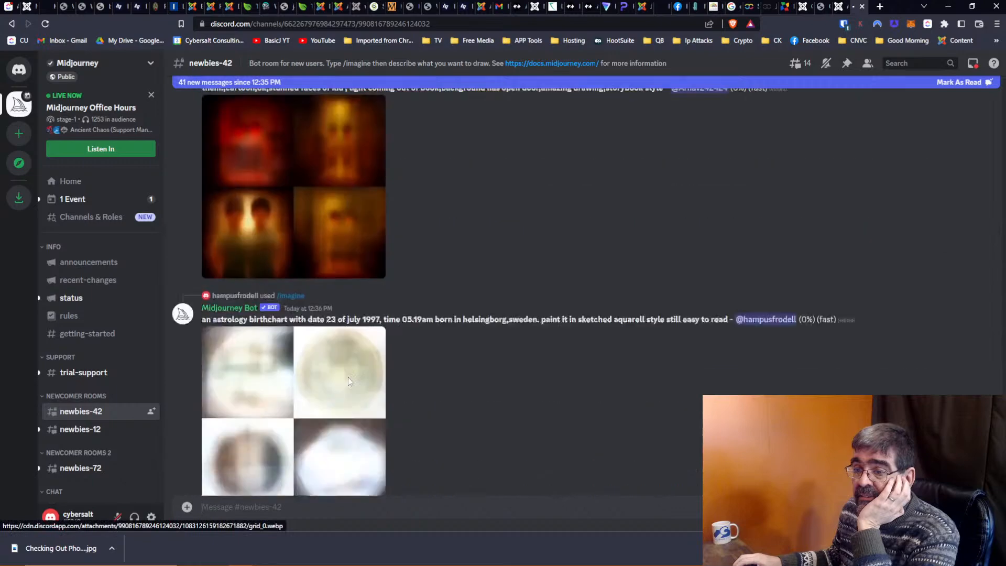
pyautogui.scroll(-12, 349, 381)
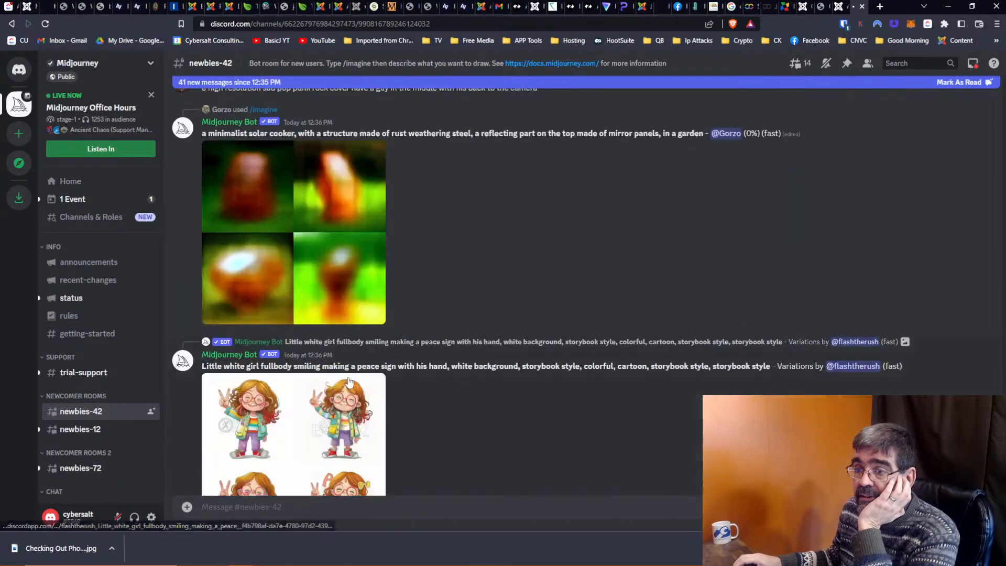
pyautogui.scroll(-20, 349, 382)
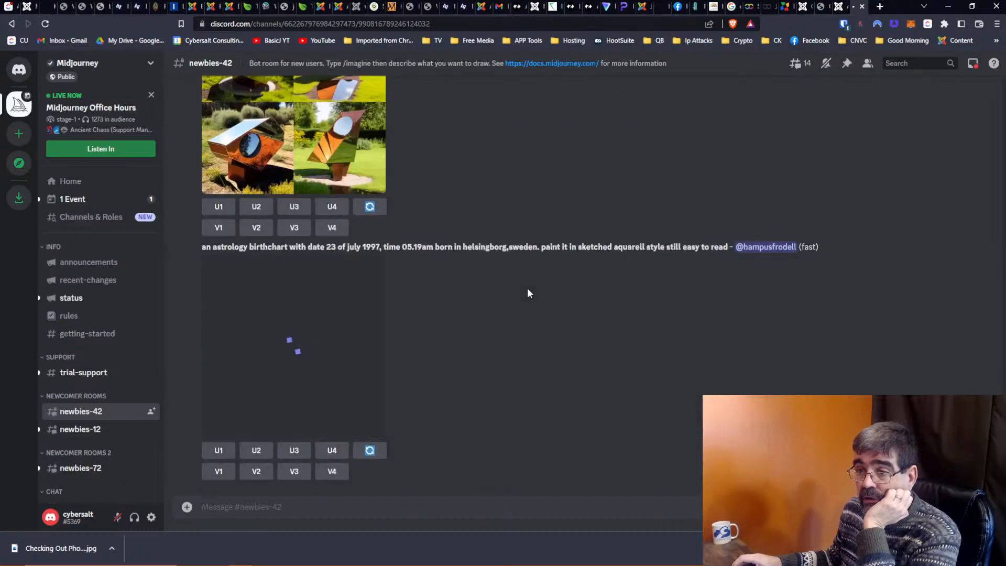
pyautogui.scroll(8, 527, 293)
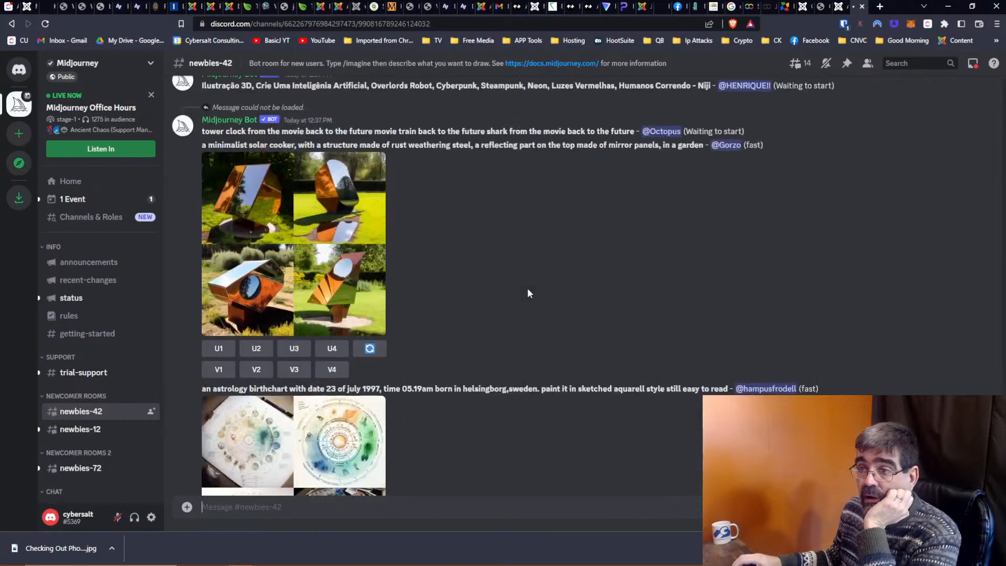
pyautogui.scroll(-10, 527, 288)
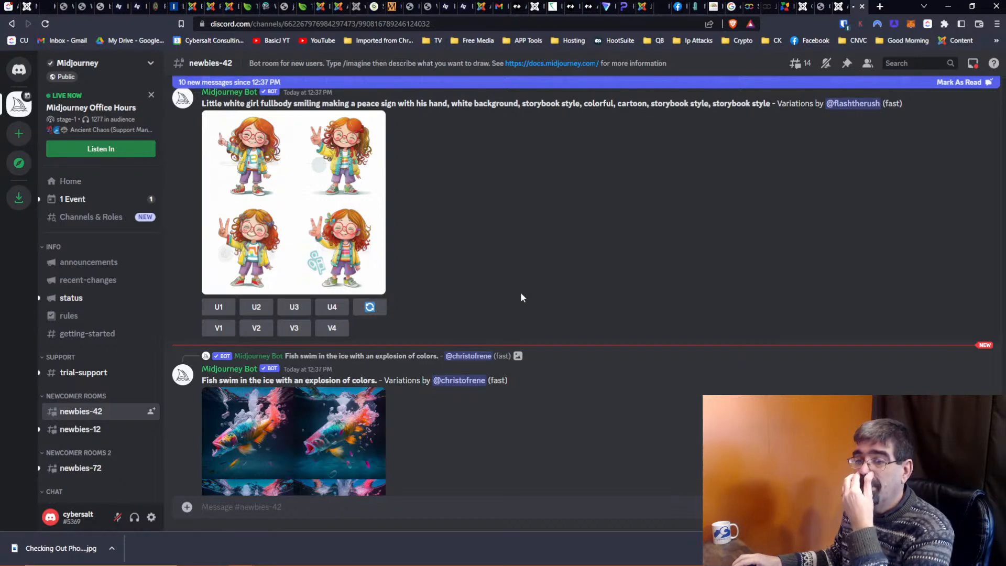
pyautogui.scroll(-9, 520, 291)
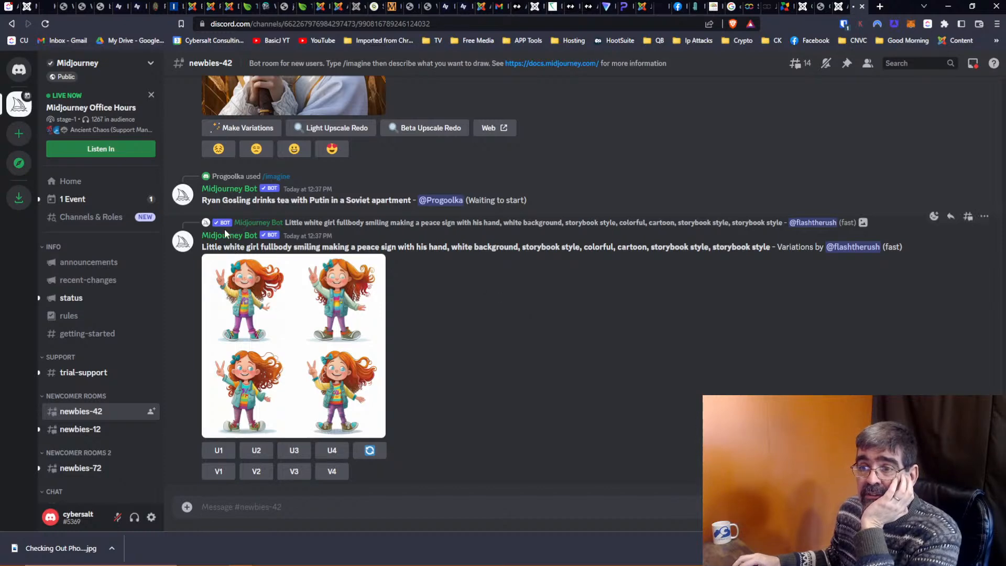
pyautogui.click(79, 202)
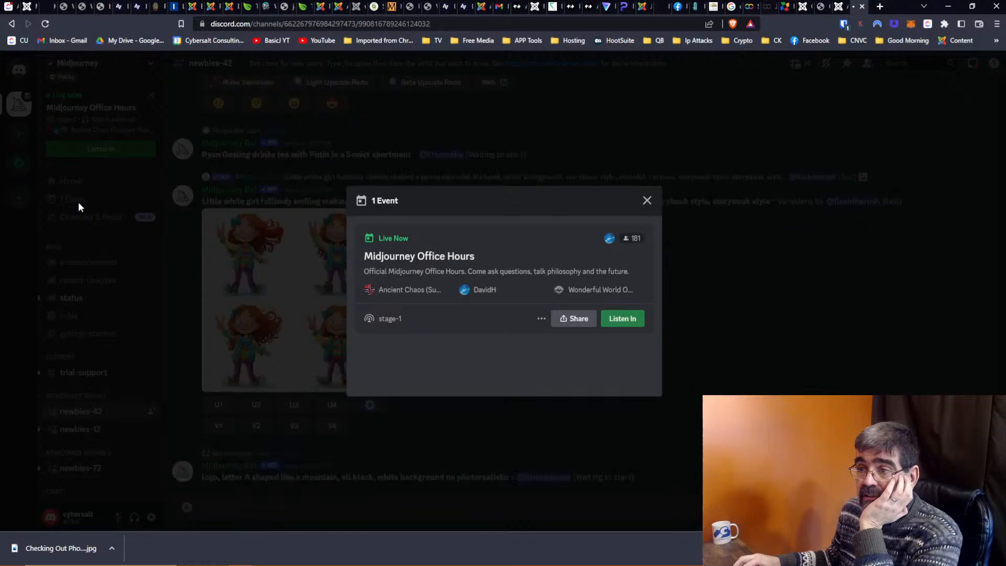
pyautogui.click(647, 200)
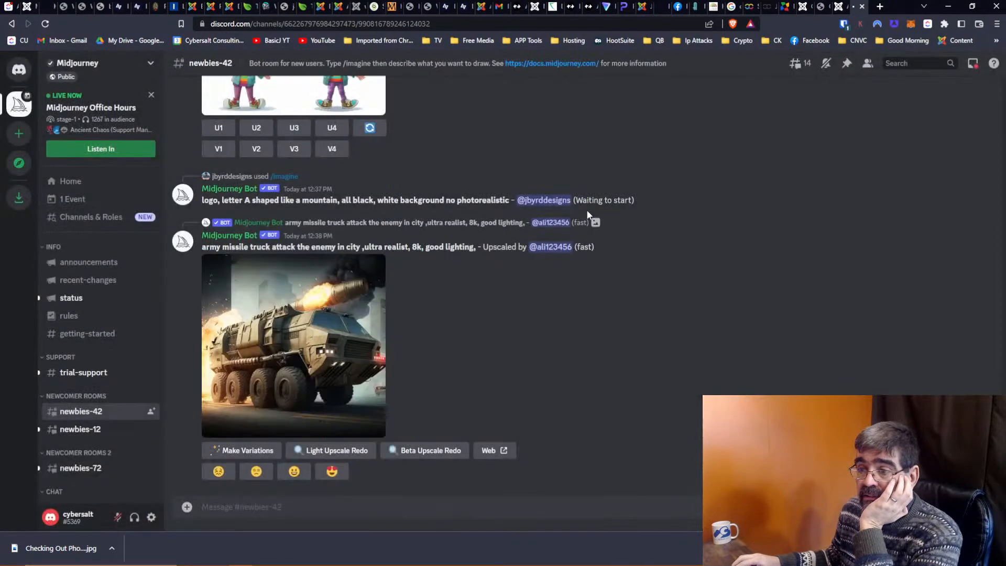
# Scroll back up #newbies-42 to the finished 'strong and healthy Norwegian man' portrait grid.
pyautogui.scroll(8, 646, 292)
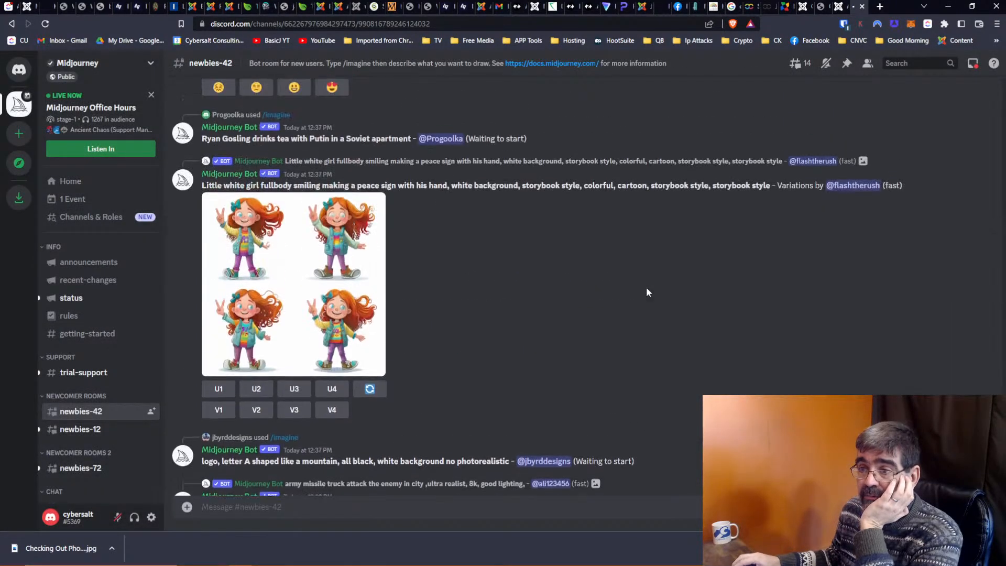
pyautogui.scroll(10, 648, 292)
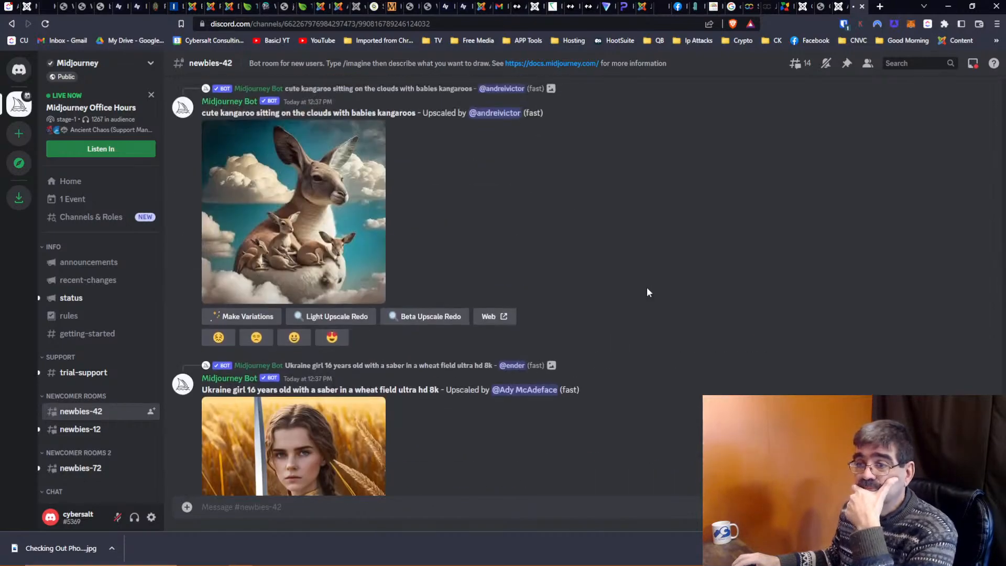
pyautogui.scroll(10, 648, 292)
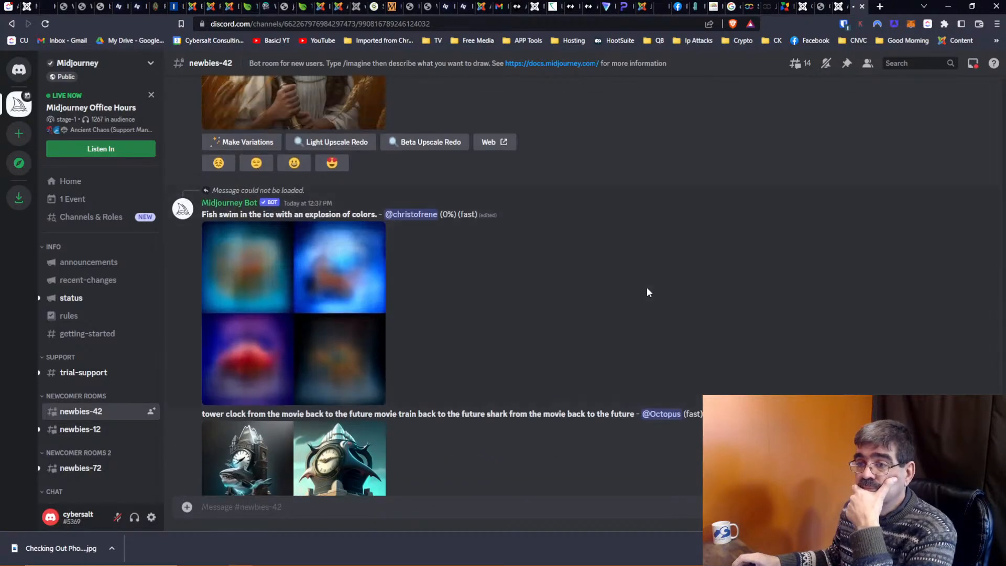
pyautogui.scroll(6, 644, 287)
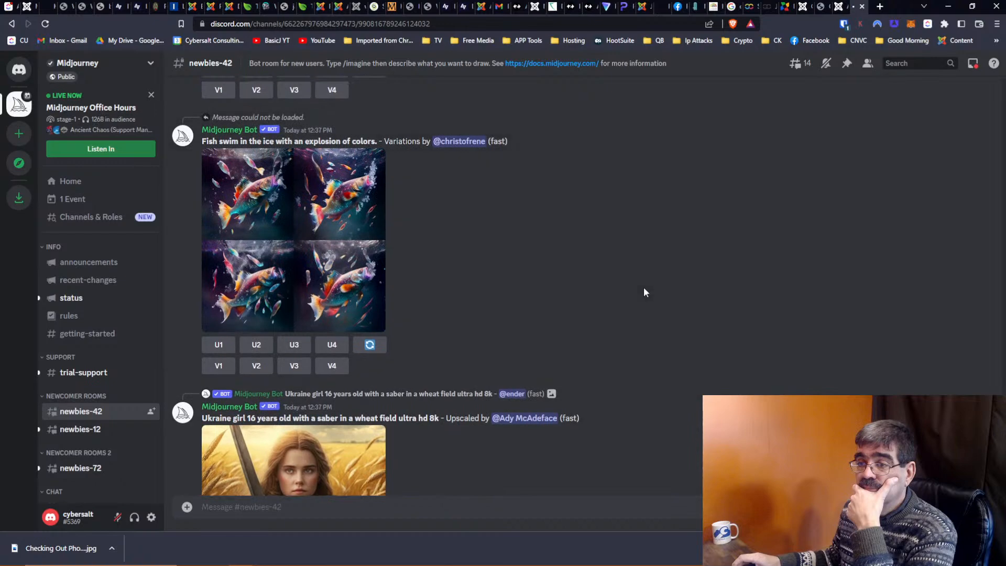
pyautogui.scroll(10, 643, 288)
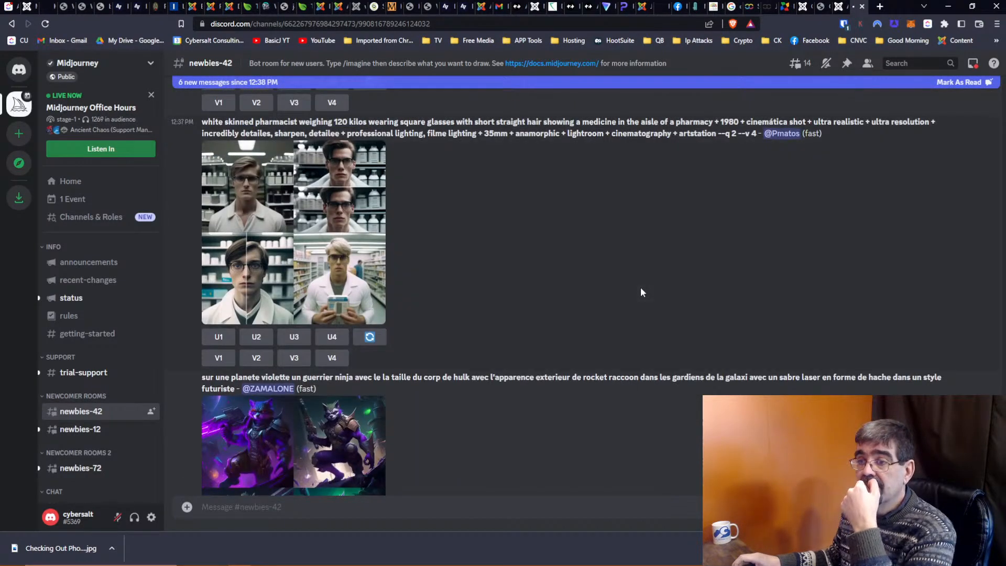
pyautogui.scroll(10, 640, 287)
pyautogui.scroll(12, 640, 287)
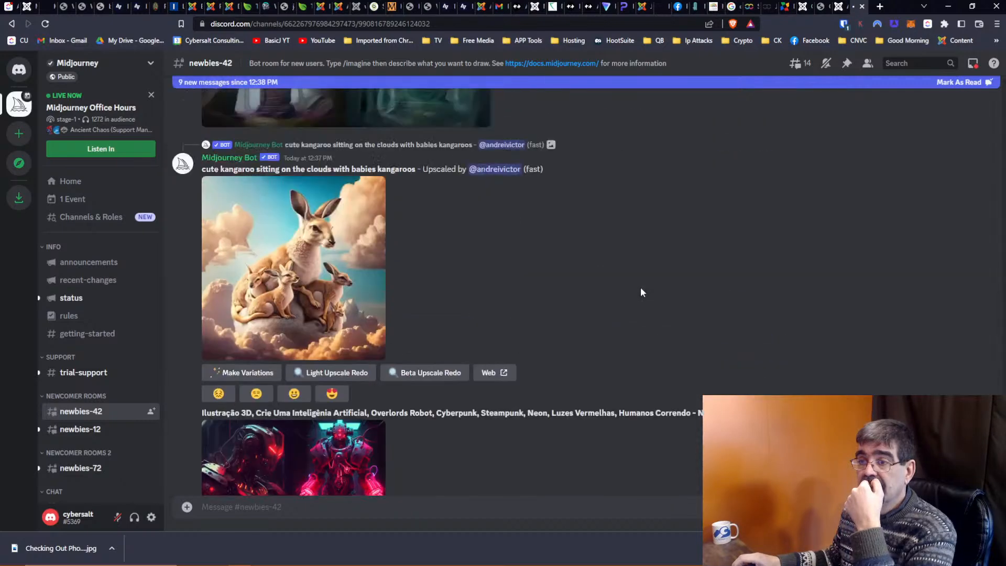
pyautogui.scroll(12, 640, 287)
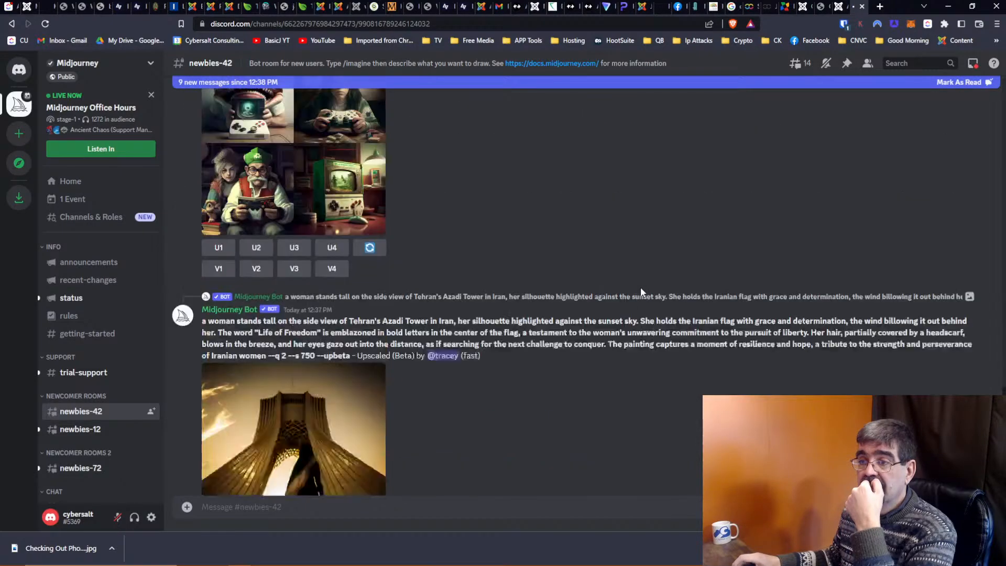
pyautogui.scroll(12, 641, 287)
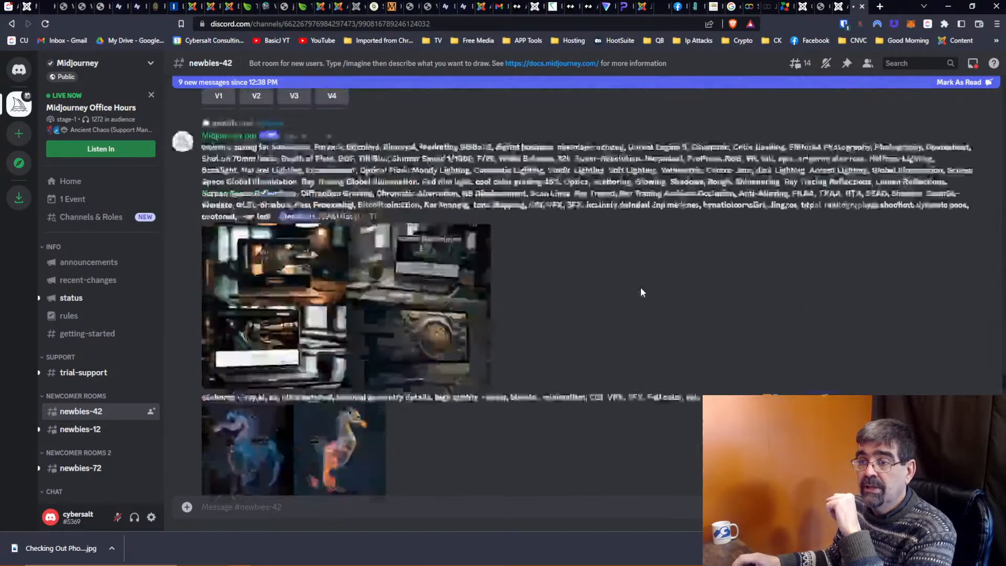
pyautogui.scroll(12, 640, 287)
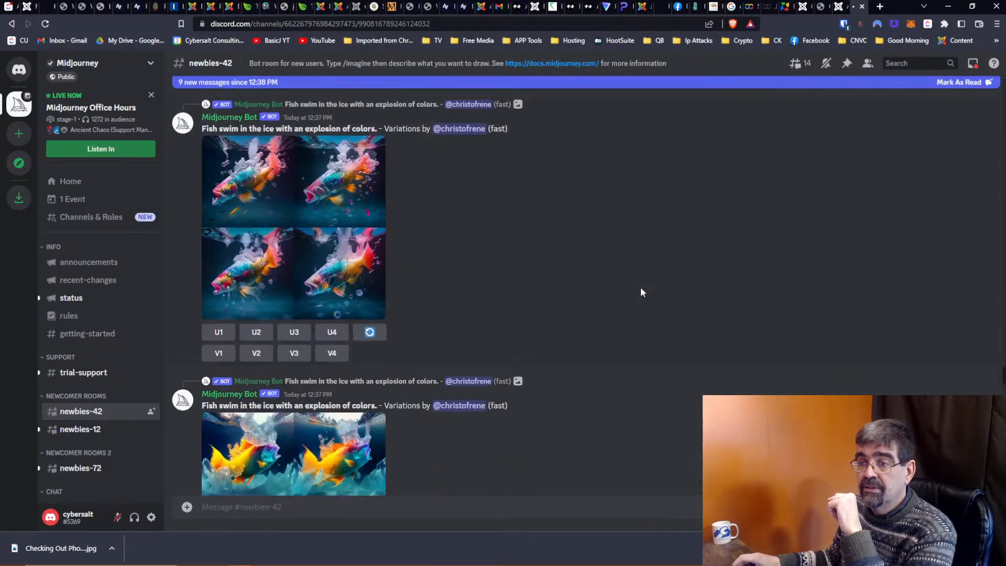
pyautogui.scroll(12, 640, 287)
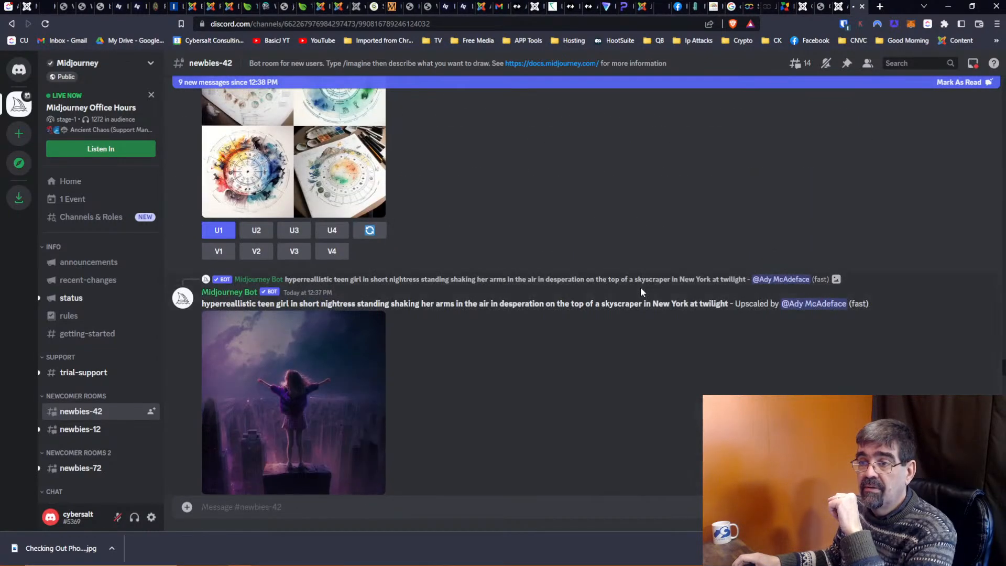
pyautogui.scroll(6, 640, 287)
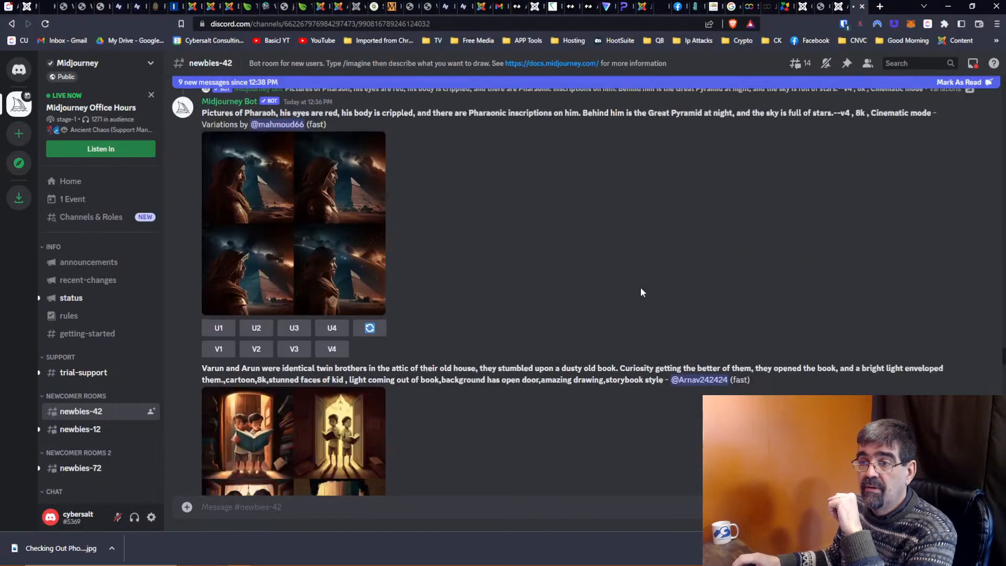
pyautogui.scroll(10, 641, 287)
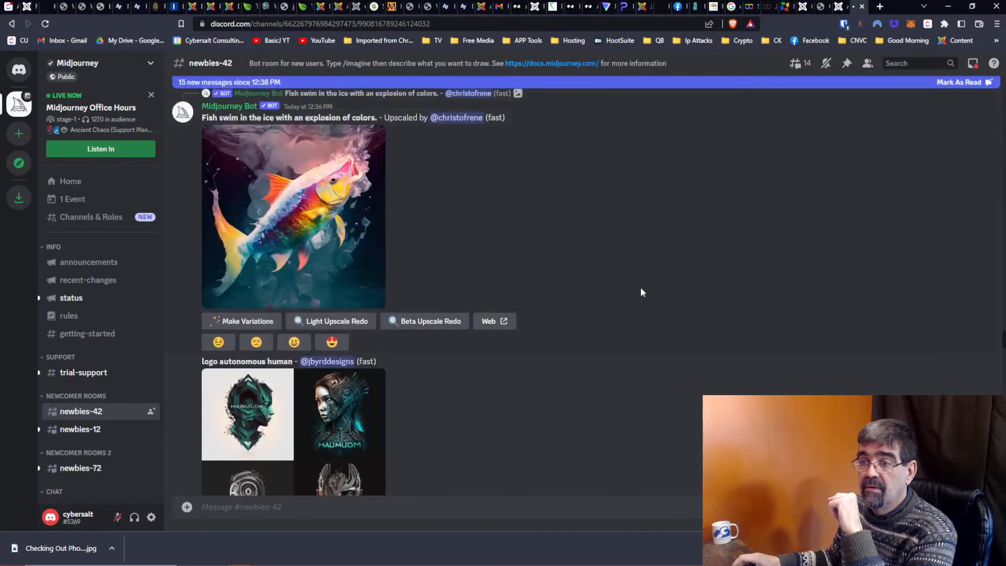
pyautogui.scroll(15, 640, 292)
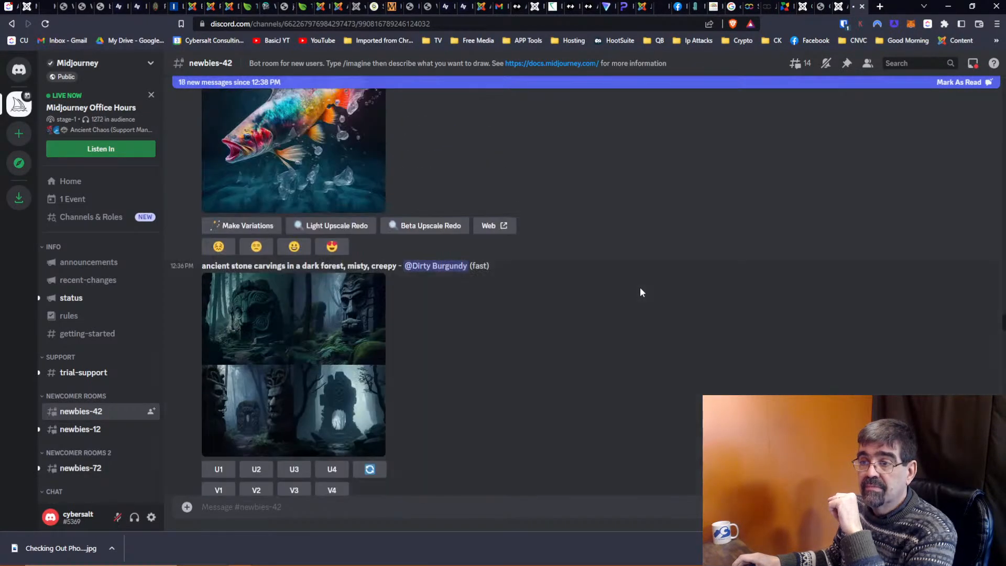
pyautogui.scroll(15, 639, 292)
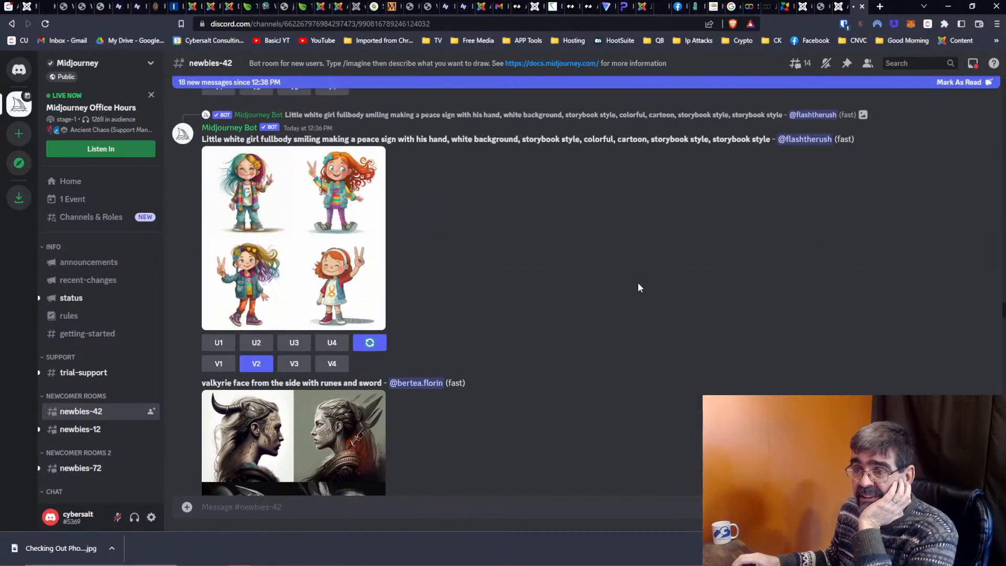
pyautogui.scroll(15, 638, 287)
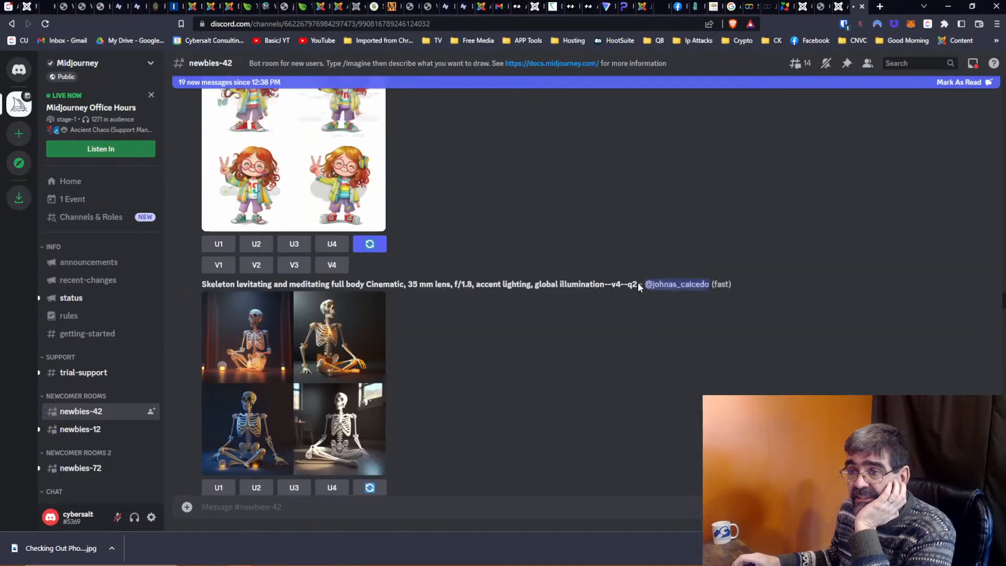
pyautogui.scroll(15, 638, 287)
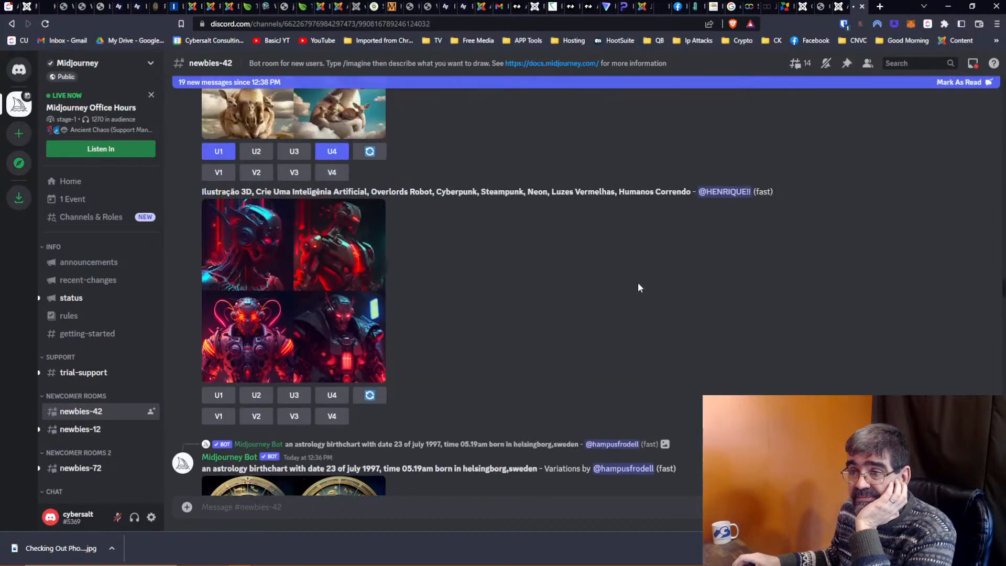
pyautogui.scroll(15, 638, 284)
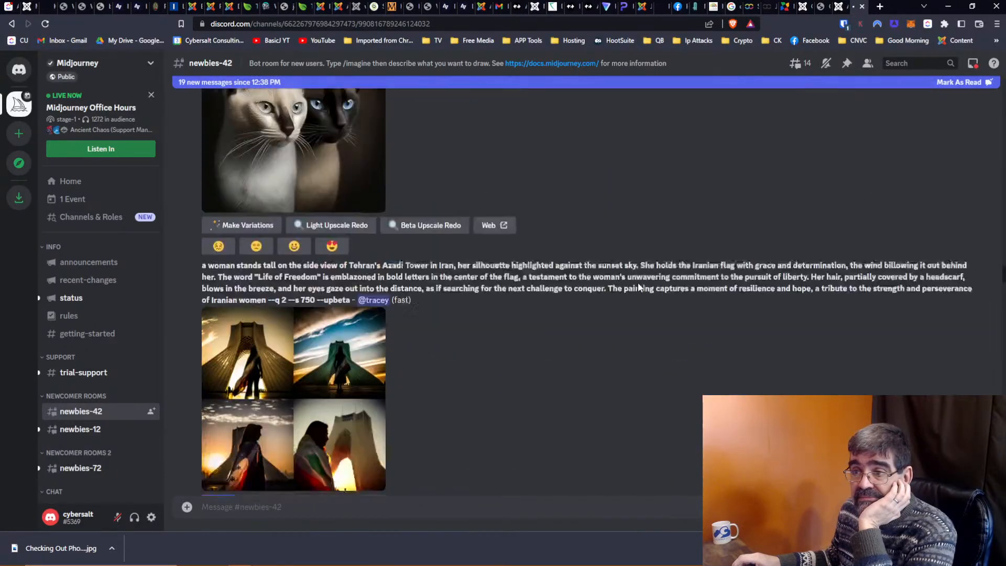
pyautogui.scroll(3, 638, 285)
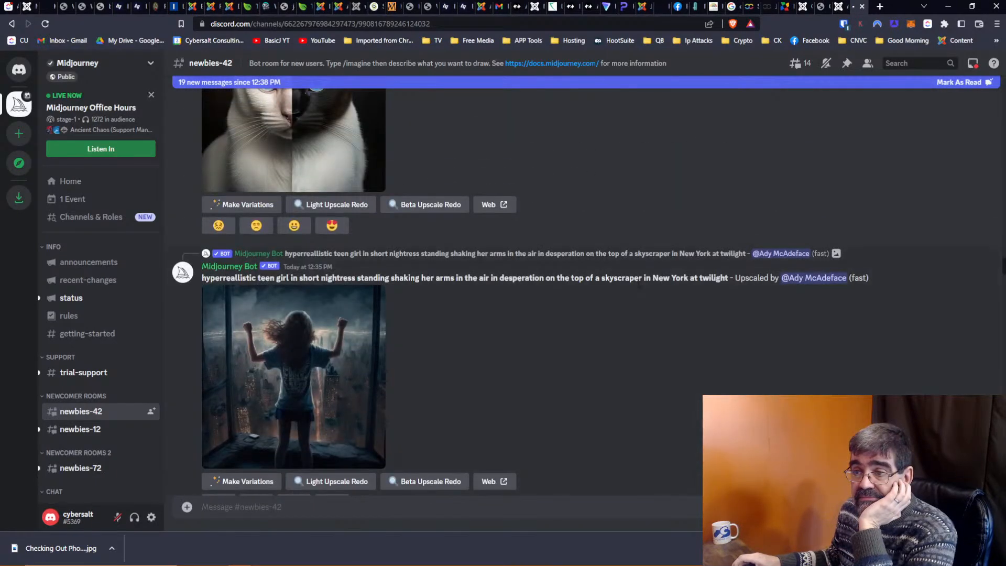
pyautogui.scroll(15, 638, 286)
pyautogui.scroll(15, 637, 282)
pyautogui.scroll(15, 638, 282)
pyautogui.scroll(15, 638, 282)
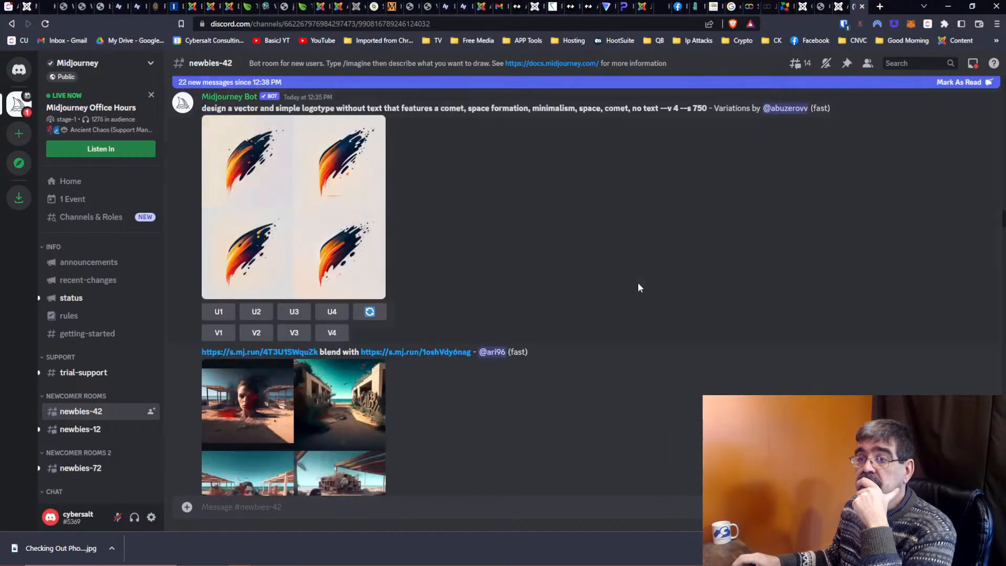
pyautogui.scroll(15, 638, 287)
pyautogui.scroll(15, 638, 288)
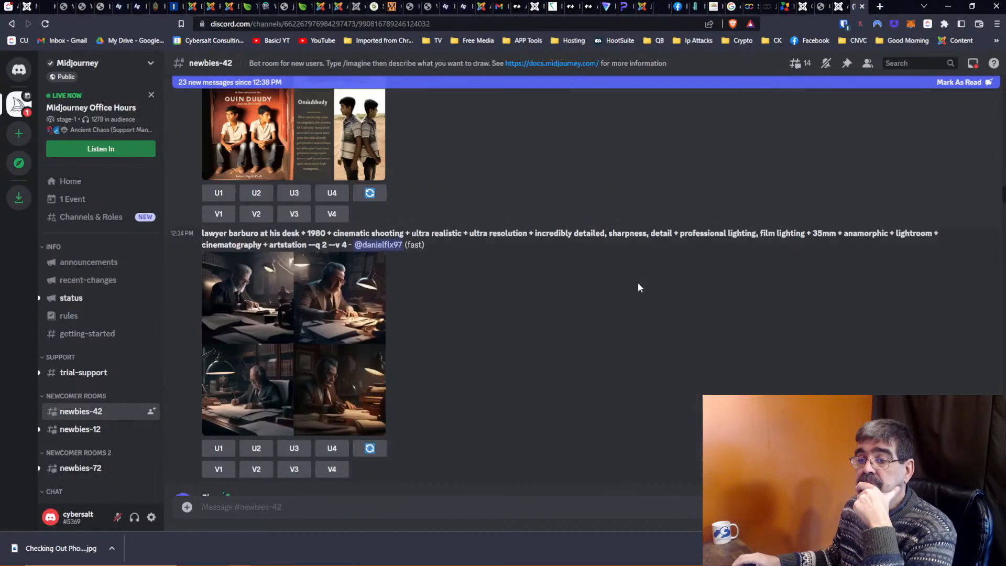
pyautogui.scroll(5, 637, 282)
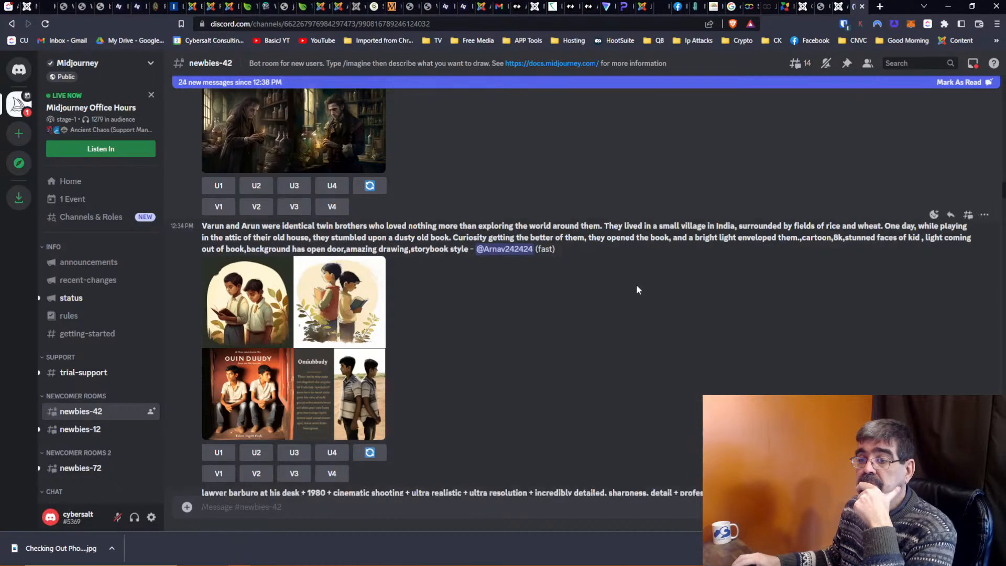
pyautogui.scroll(-7, 636, 284)
pyautogui.scroll(12, 636, 284)
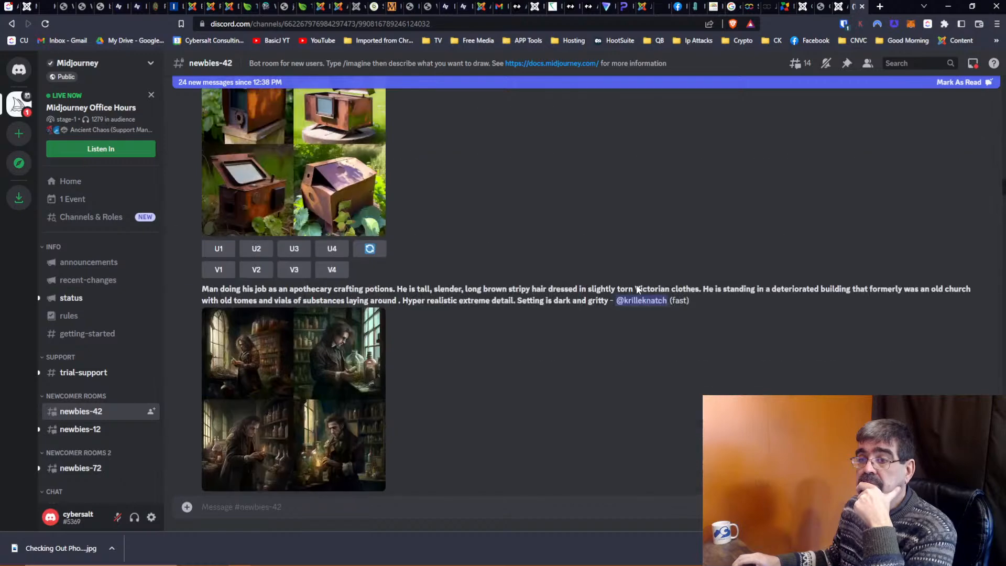
pyautogui.scroll(15, 636, 284)
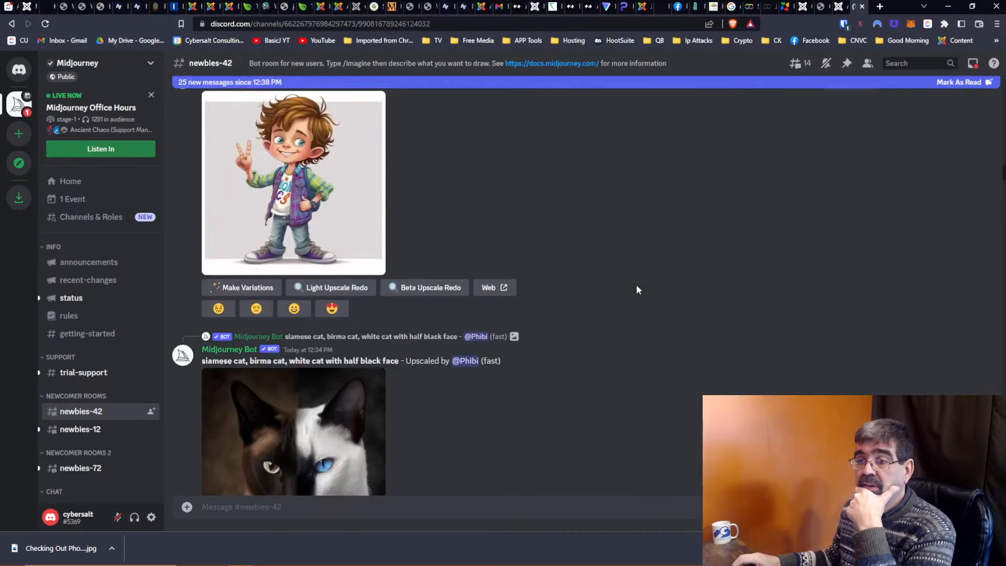
pyautogui.scroll(15, 636, 284)
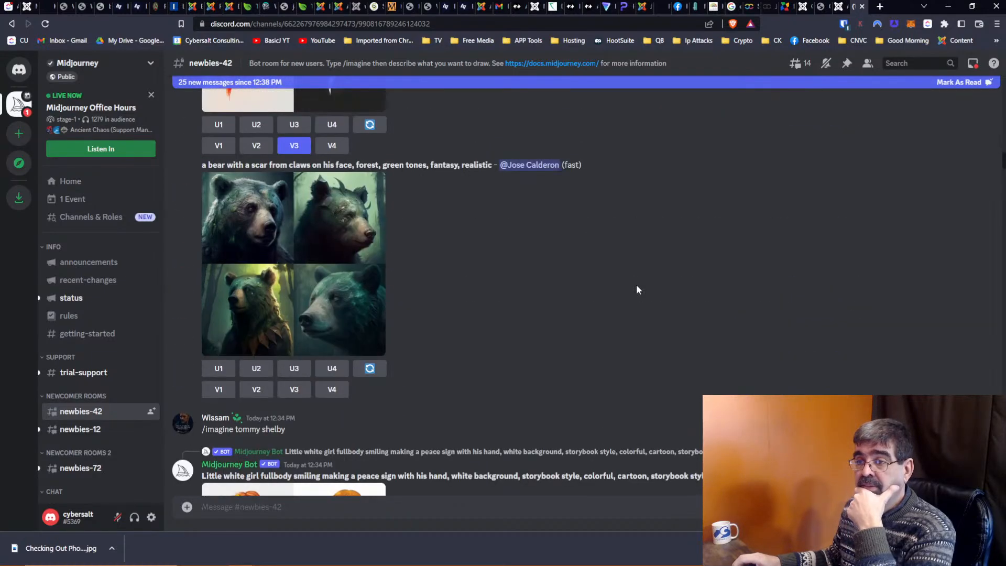
pyautogui.scroll(15, 636, 286)
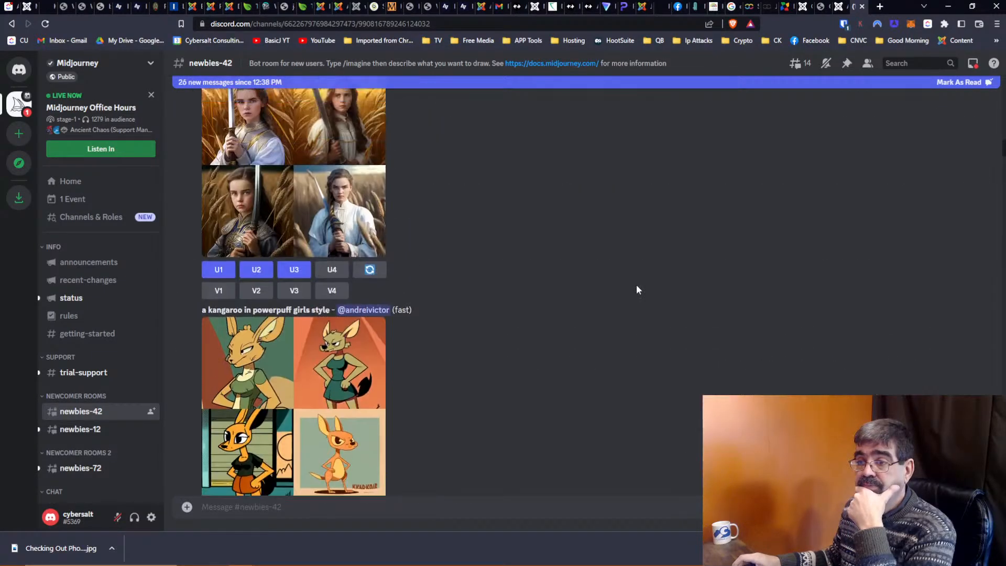
pyautogui.scroll(15, 637, 288)
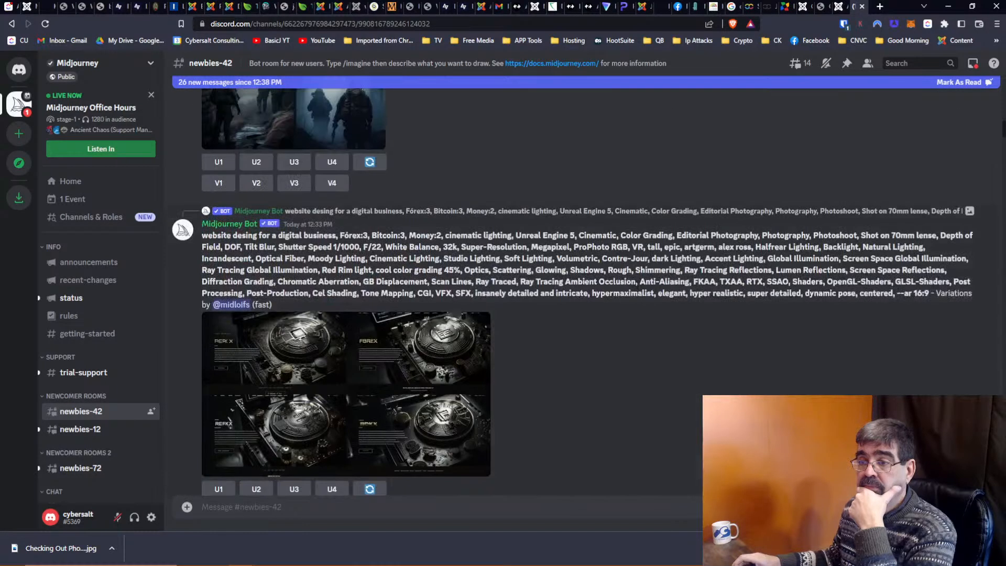
pyautogui.scroll(4, 637, 288)
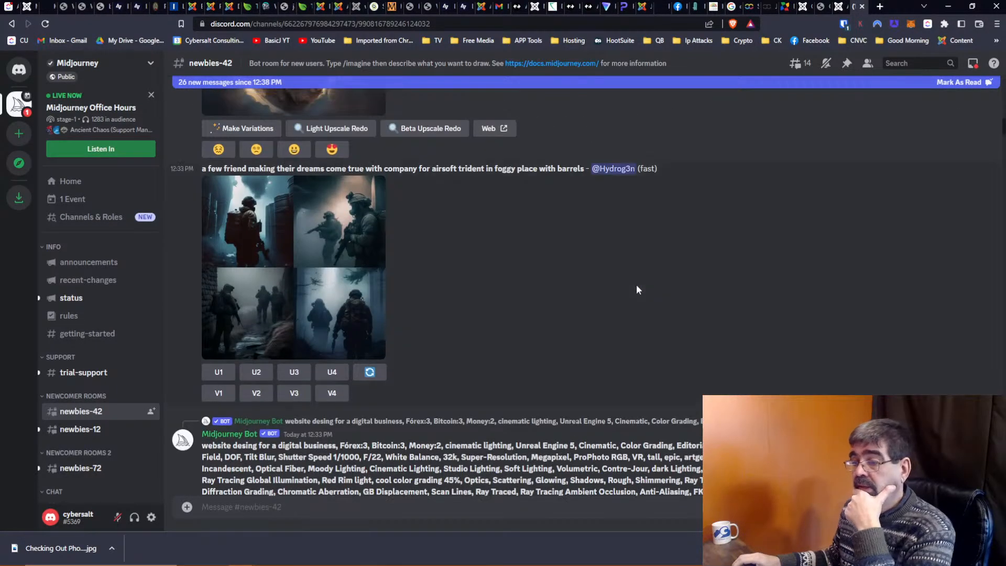
pyautogui.scroll(-3, 636, 289)
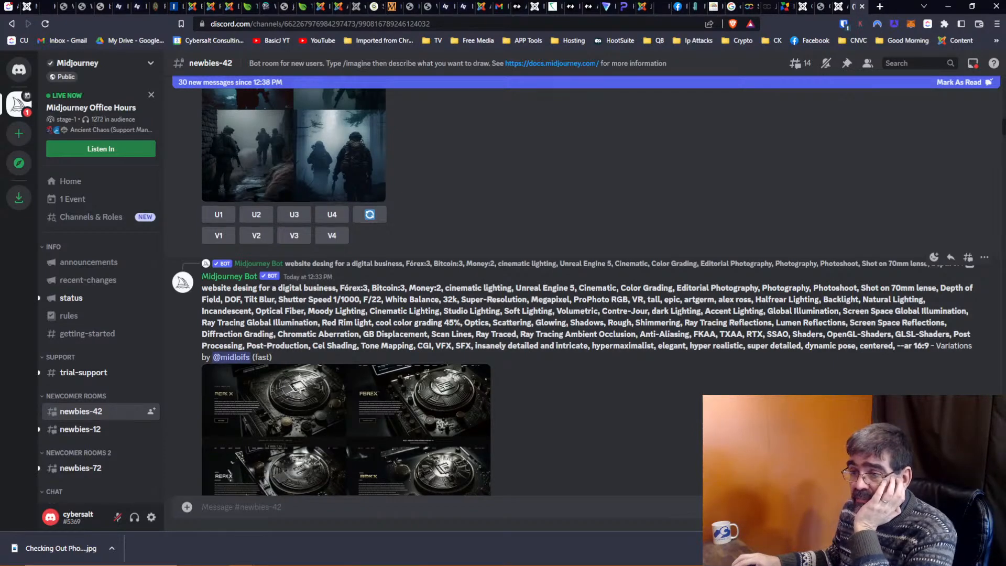
pyautogui.scroll(-5, 679, 317)
pyautogui.scroll(-7, 678, 317)
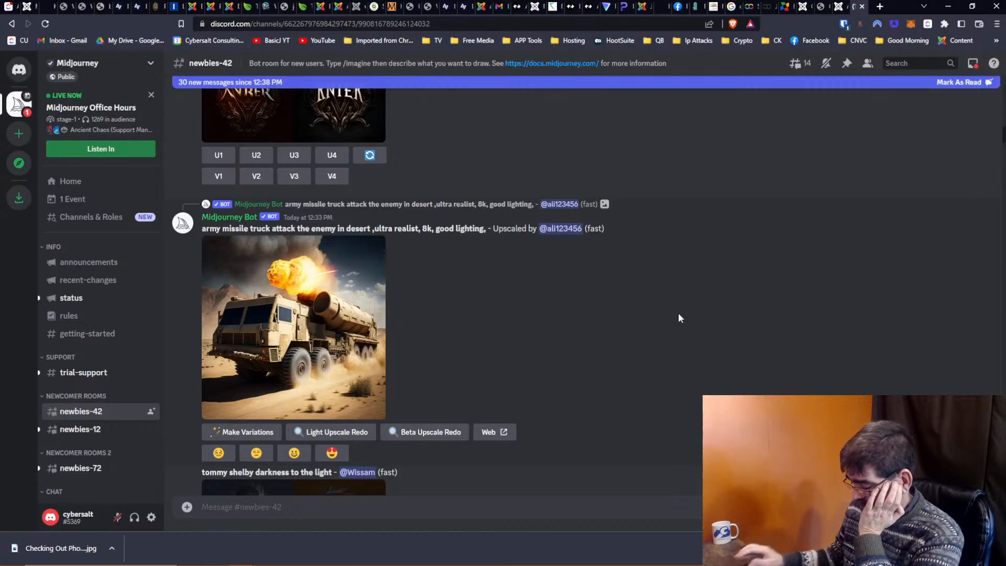
pyautogui.scroll(-6, 683, 314)
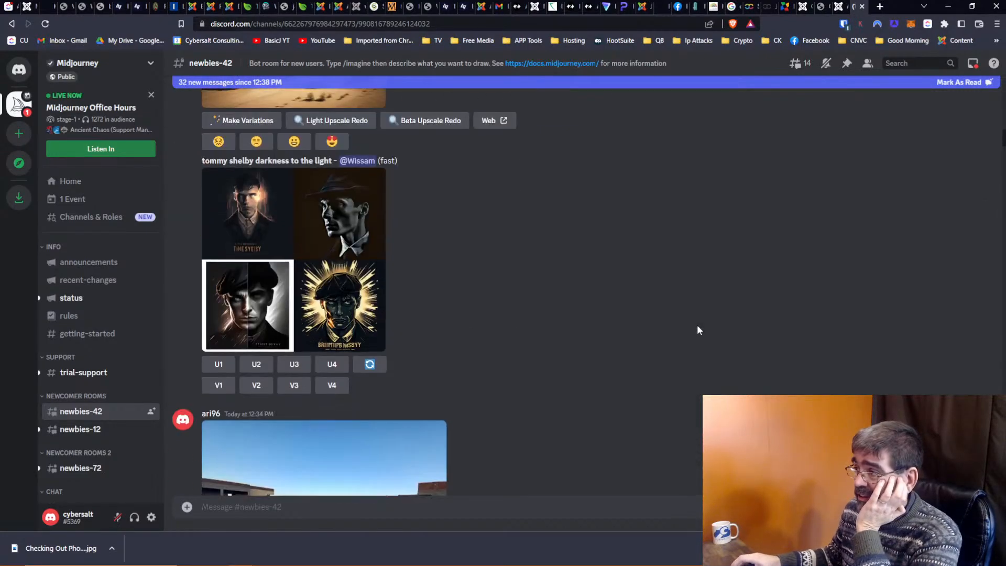
pyautogui.moveTo(1004, 140); pyautogui.dragTo(1003, 476)
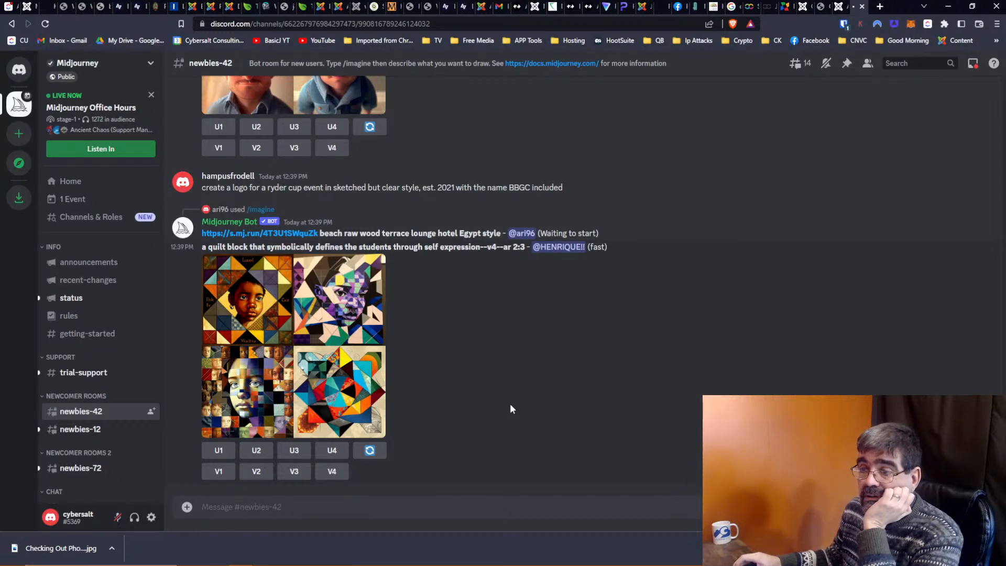
pyautogui.scroll(15, 510, 406)
pyautogui.scroll(12, 511, 406)
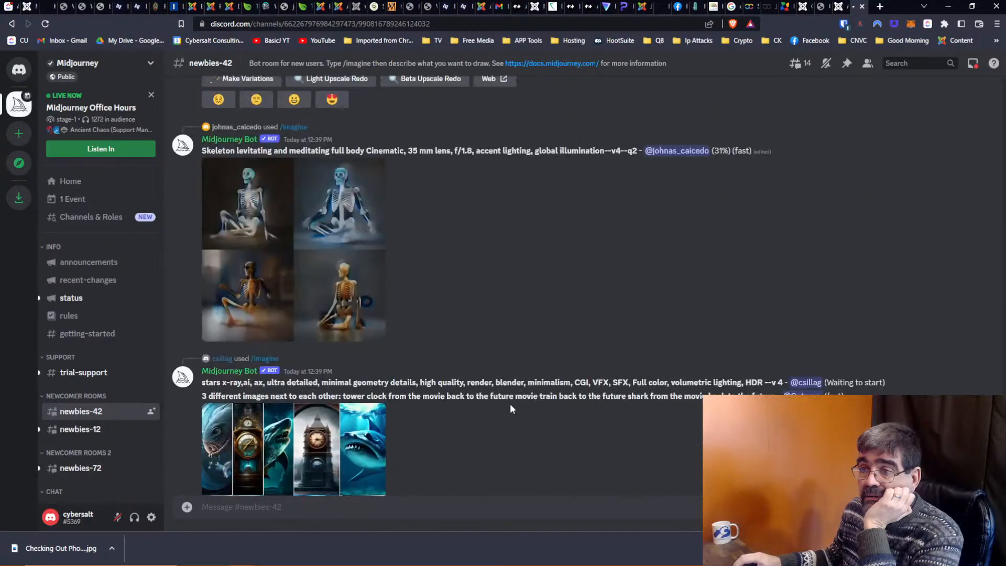
pyautogui.scroll(15, 512, 407)
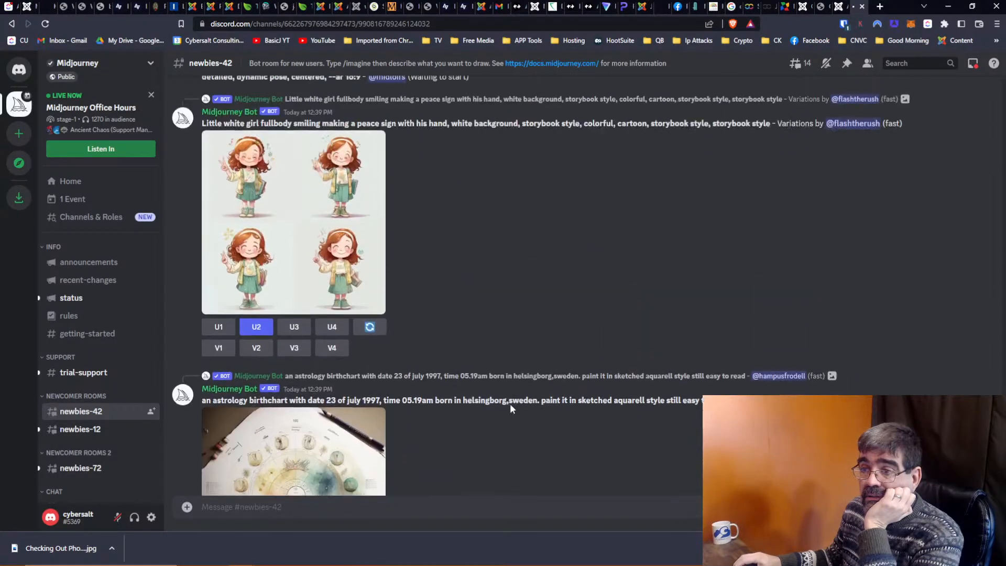
pyautogui.scroll(15, 511, 408)
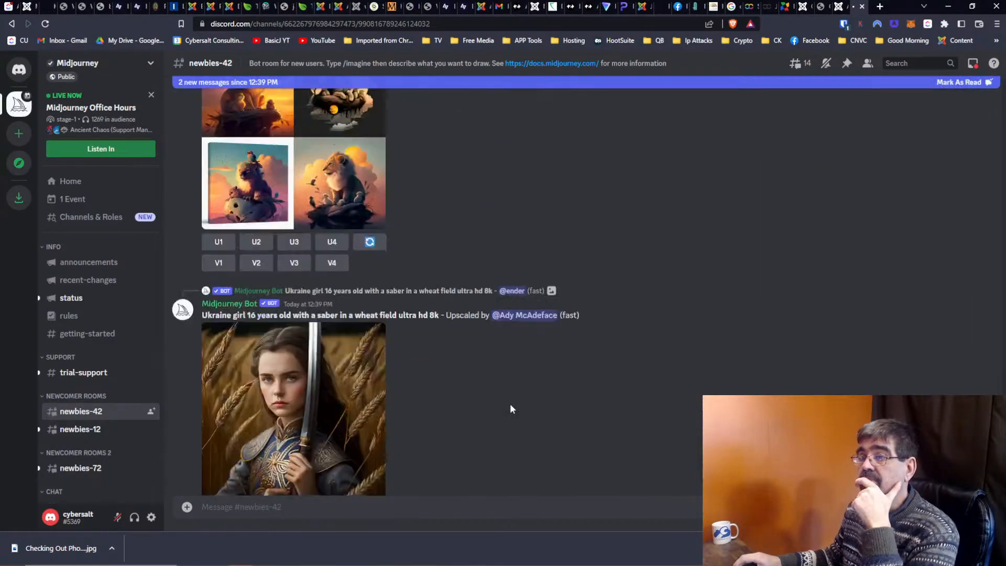
pyautogui.scroll(15, 511, 409)
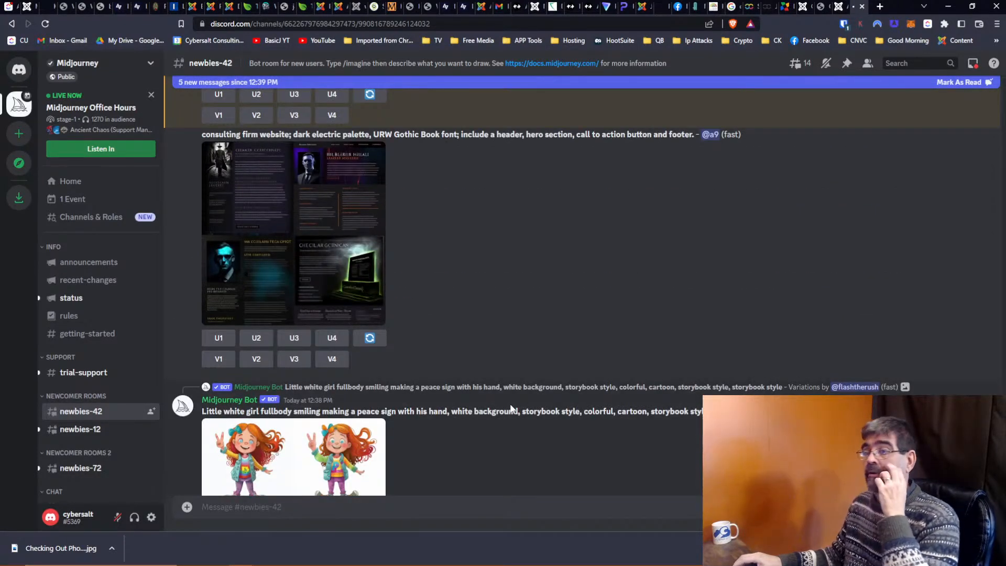
pyautogui.scroll(5, 511, 408)
pyautogui.scroll(5, 510, 401)
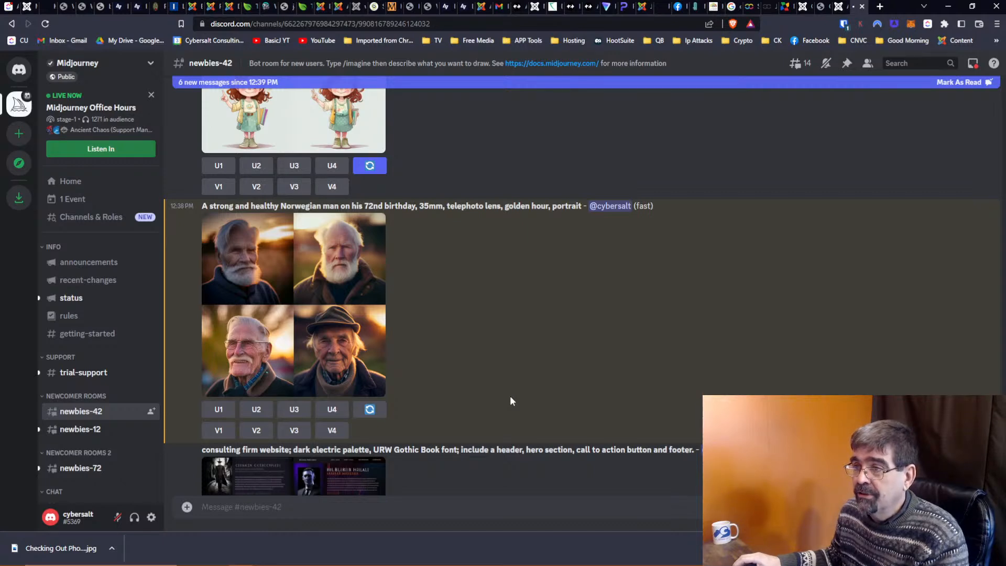
# Open the Norwegian man's four-portrait grid in Discord's enlarged image viewer.
pyautogui.click(252, 254)
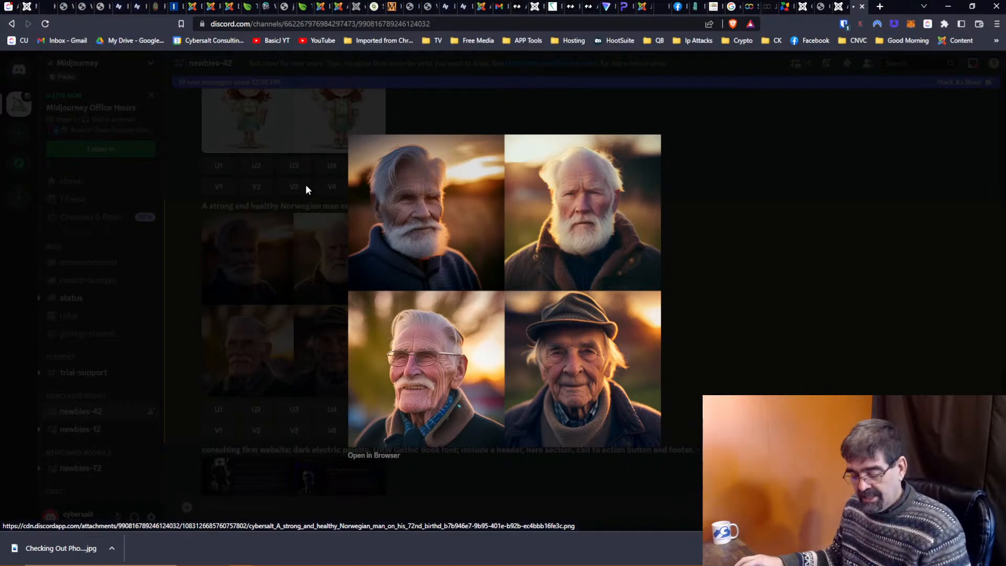
# Check the matching prompt in InstantArt, then return to Discord and close the enlarged view.
pyautogui.hotkey('alt', 'Tab')
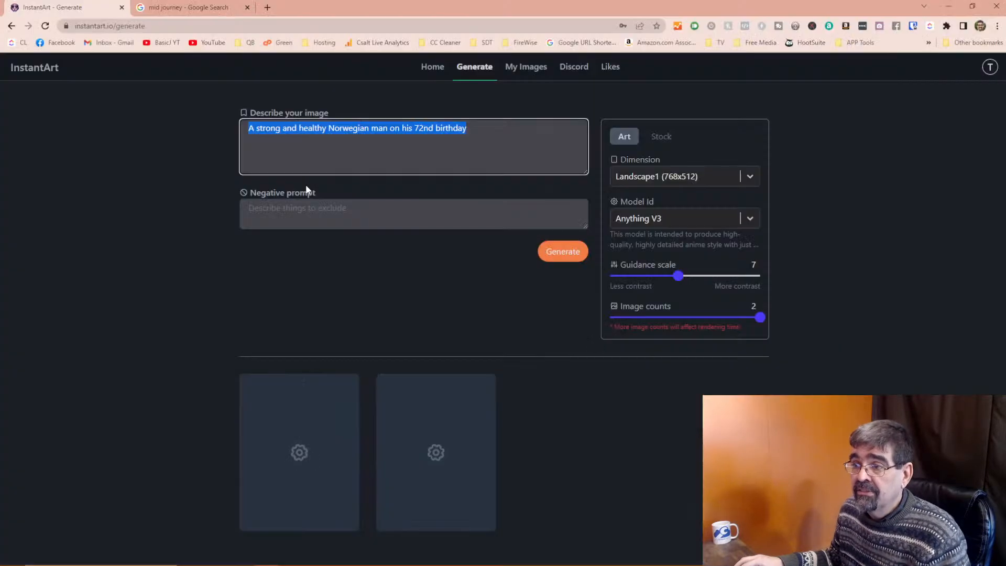
pyautogui.click(355, 299)
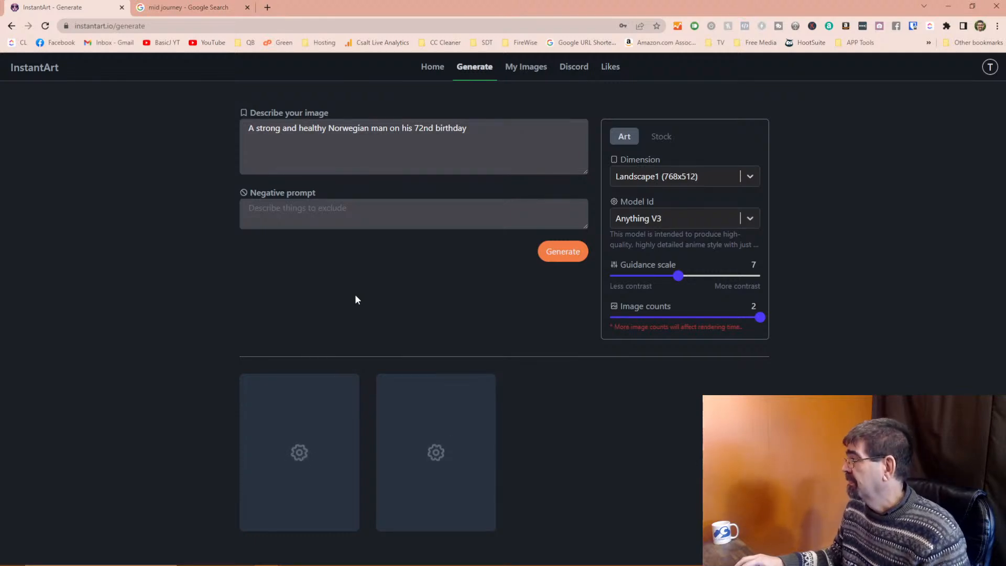
pyautogui.hotkey('alt', 'Tab')
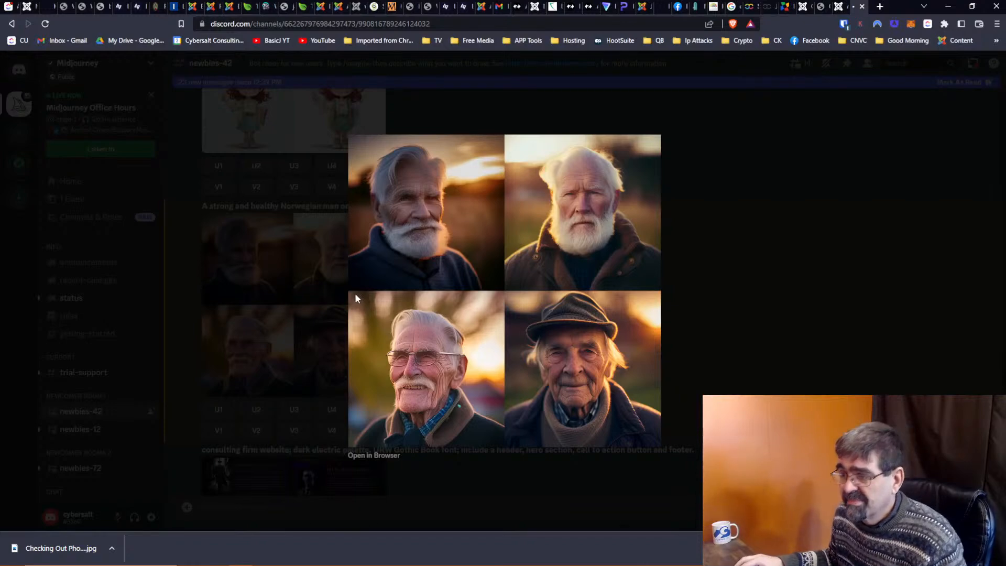
pyautogui.click(779, 291)
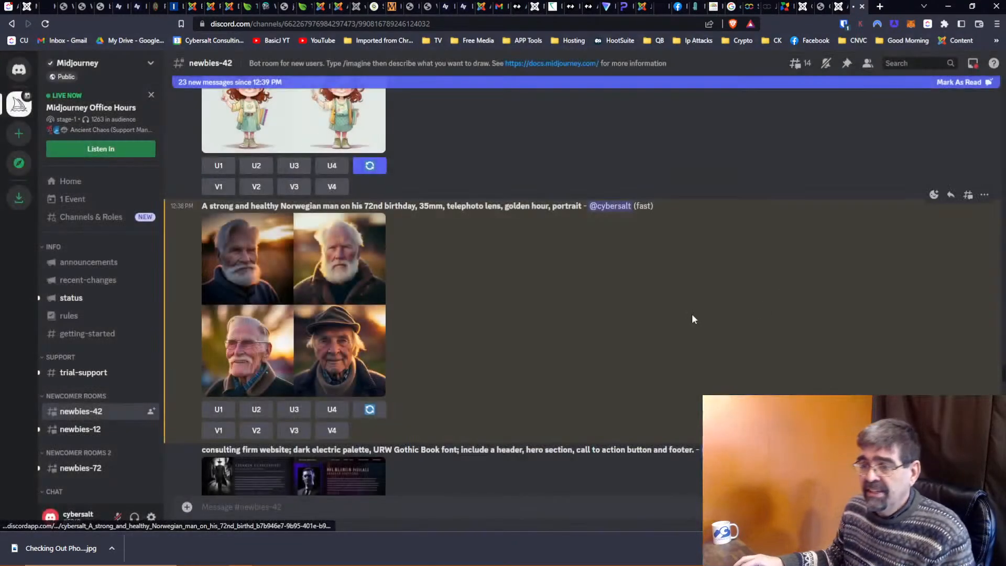
# View the four Norwegian man portraits enlarged once more, then close the viewer.
pyautogui.scroll(-2, 597, 280)
pyautogui.scroll(1, 598, 280)
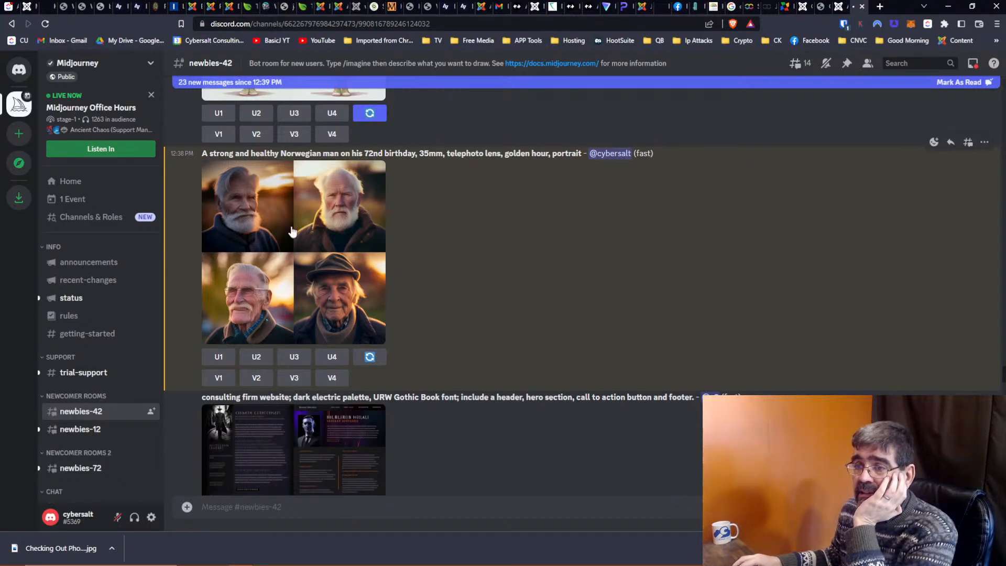
pyautogui.click(251, 215)
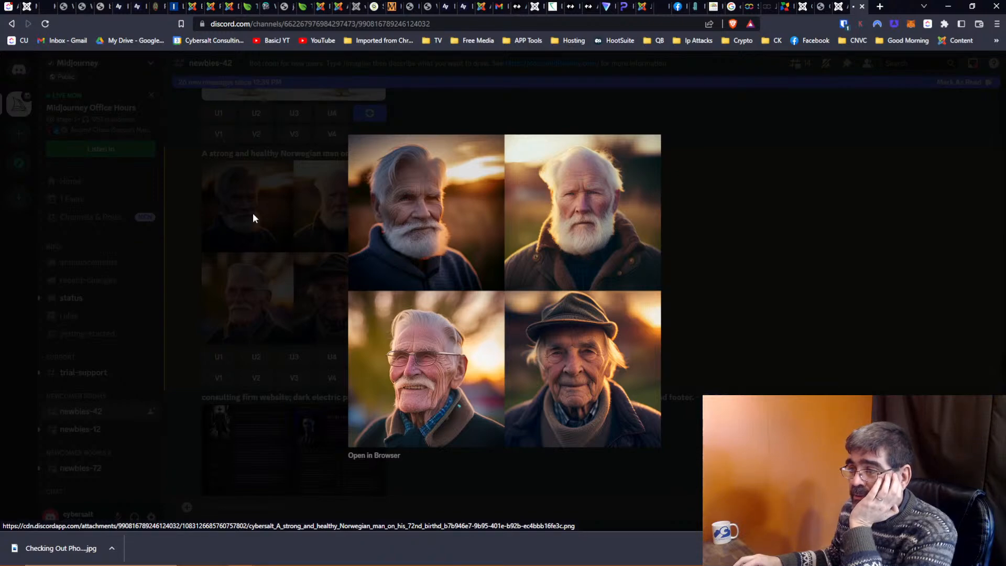
pyautogui.click(683, 364)
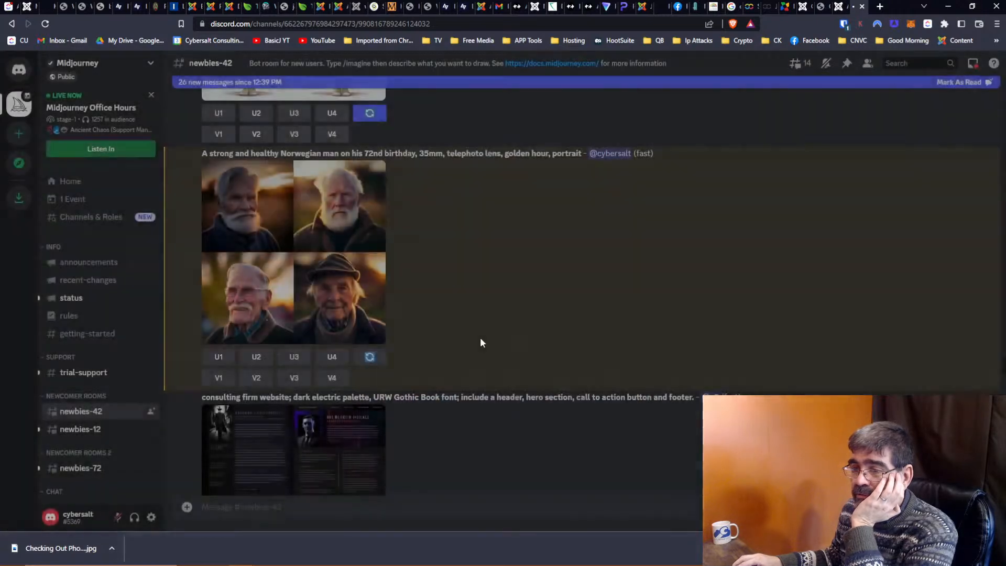
# Request U4 upscale and V4 variations of the man in the hat, then re-roll the grid.
pyautogui.click(332, 358)
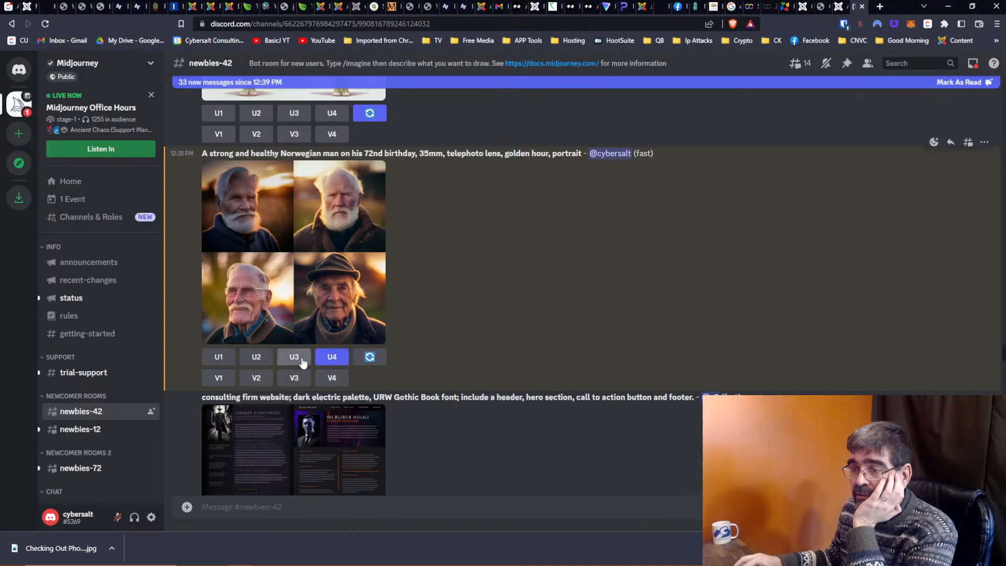
pyautogui.click(339, 383)
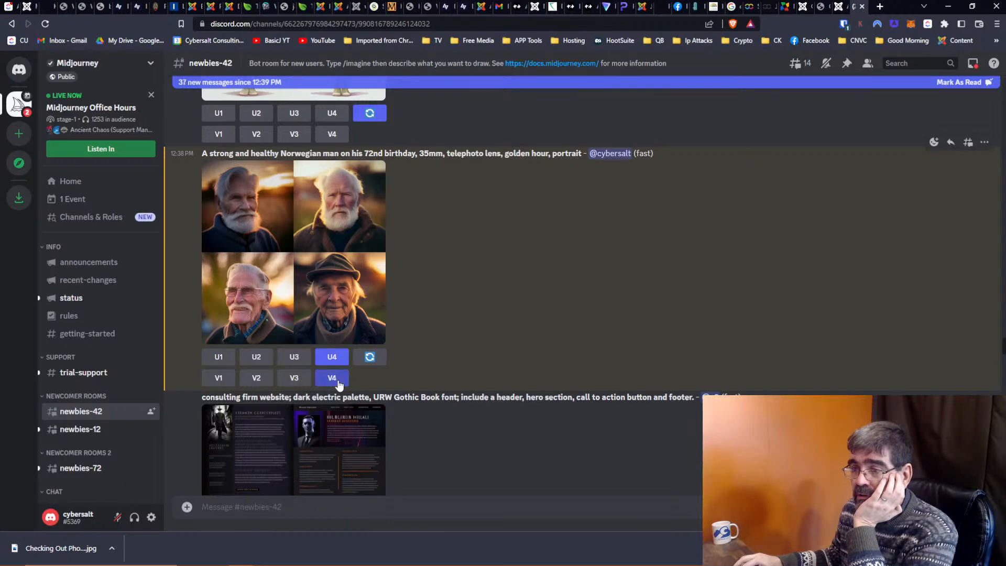
pyautogui.click(379, 362)
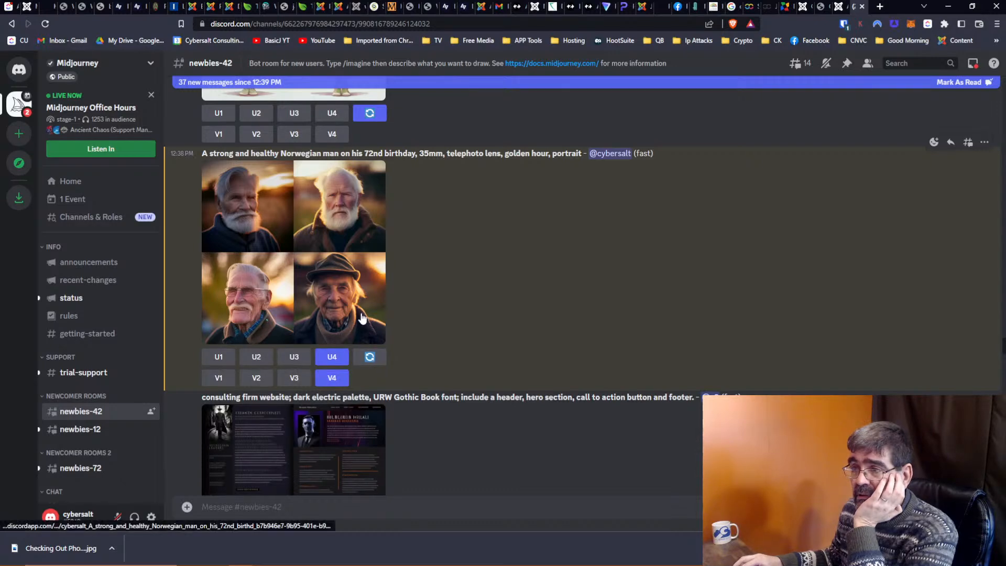
pyautogui.scroll(1, 442, 304)
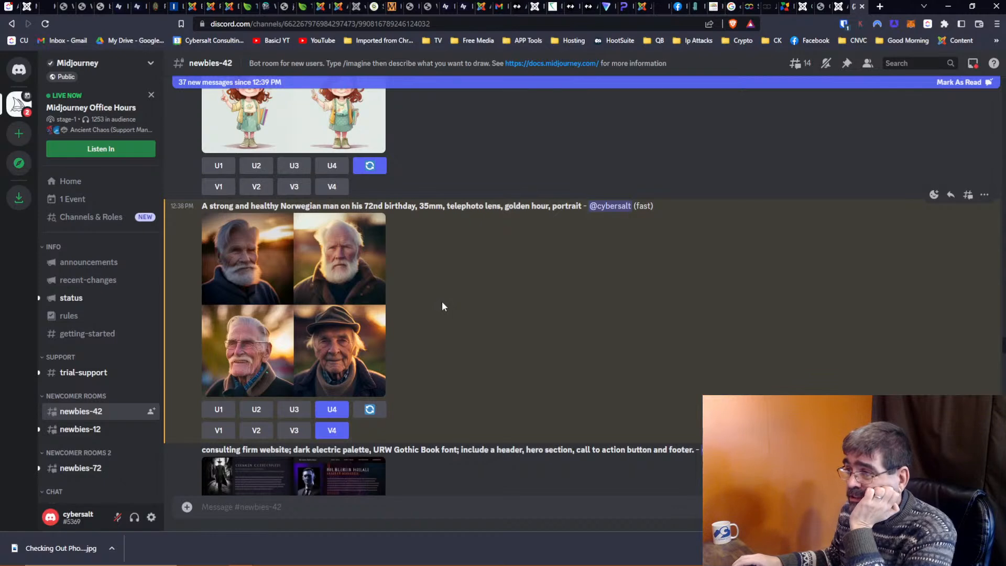
pyautogui.scroll(-1, 442, 302)
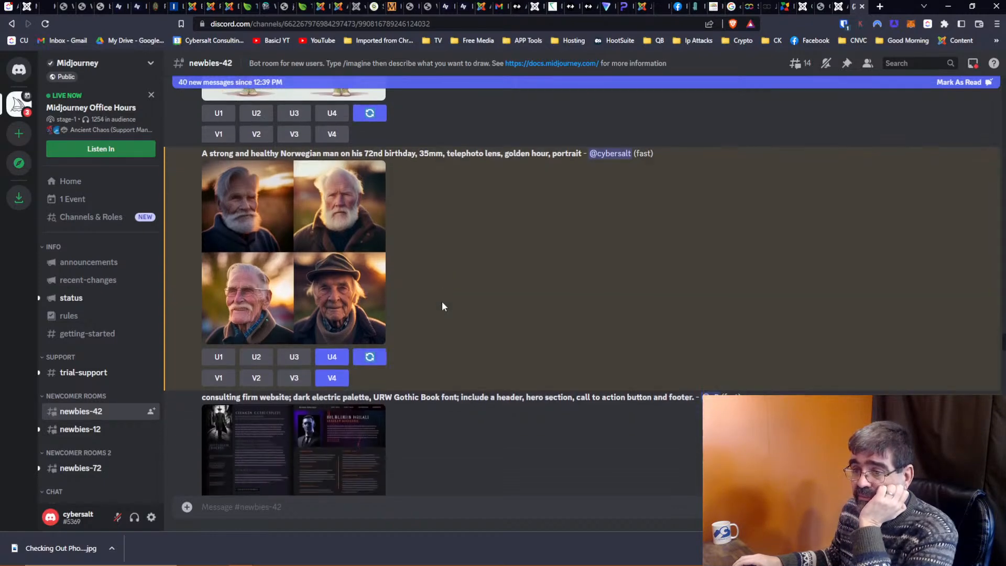
pyautogui.scroll(-5, 369, 344)
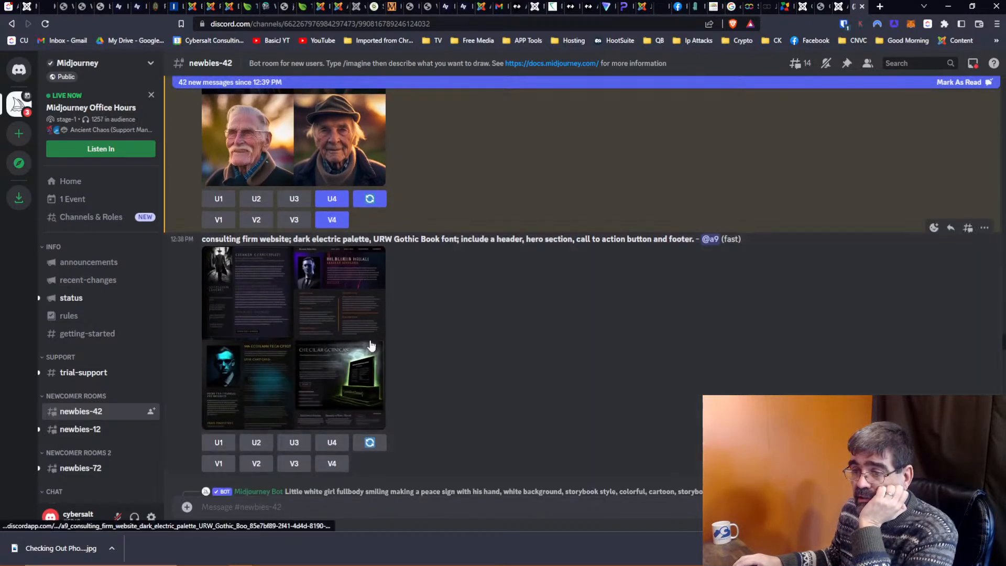
pyautogui.scroll(5, 370, 352)
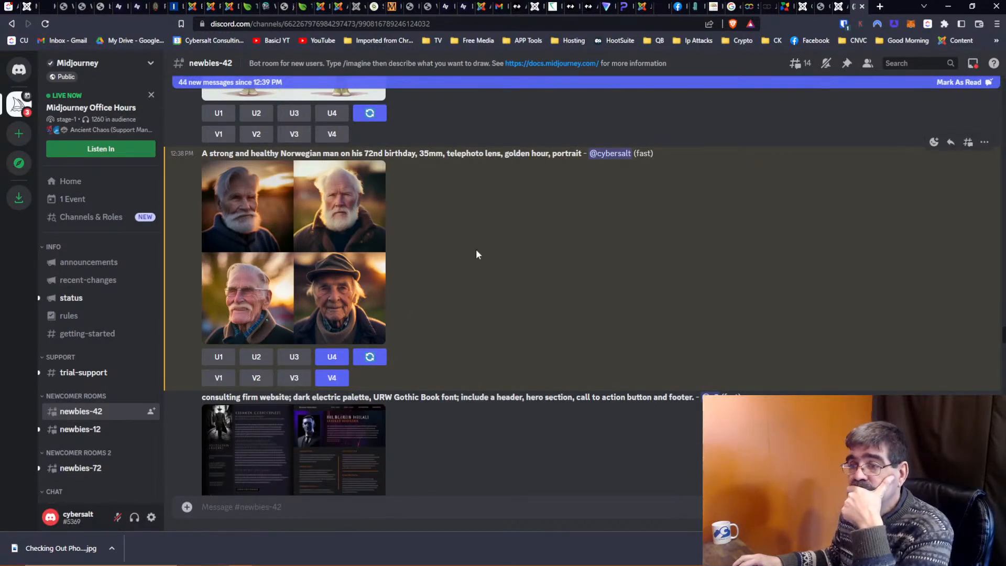
# View the Norwegian man's four-portrait grid full-size in a browser tab, then return to Discord.
pyautogui.click(356, 320)
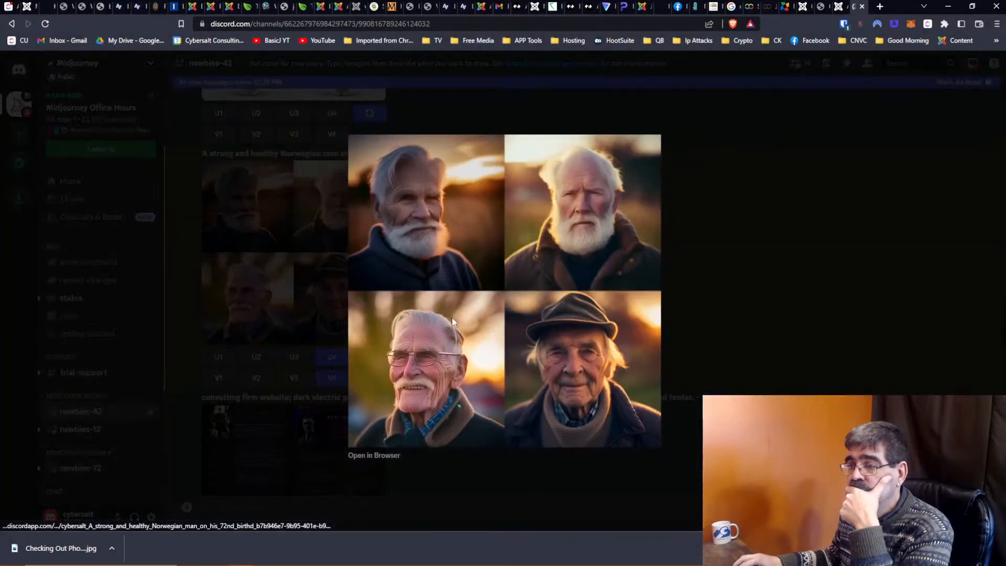
pyautogui.click(382, 457)
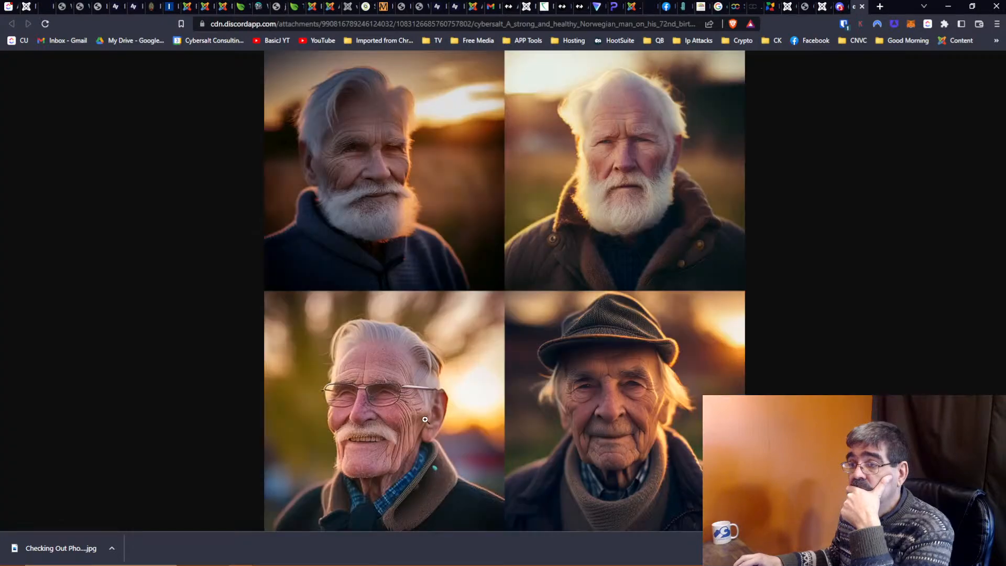
pyautogui.click(427, 391)
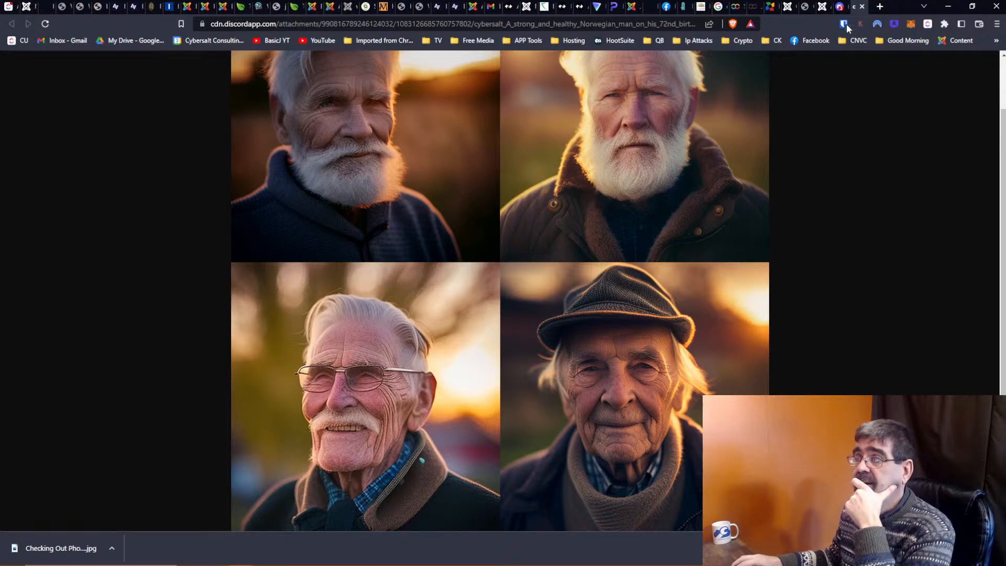
pyautogui.click(840, 7)
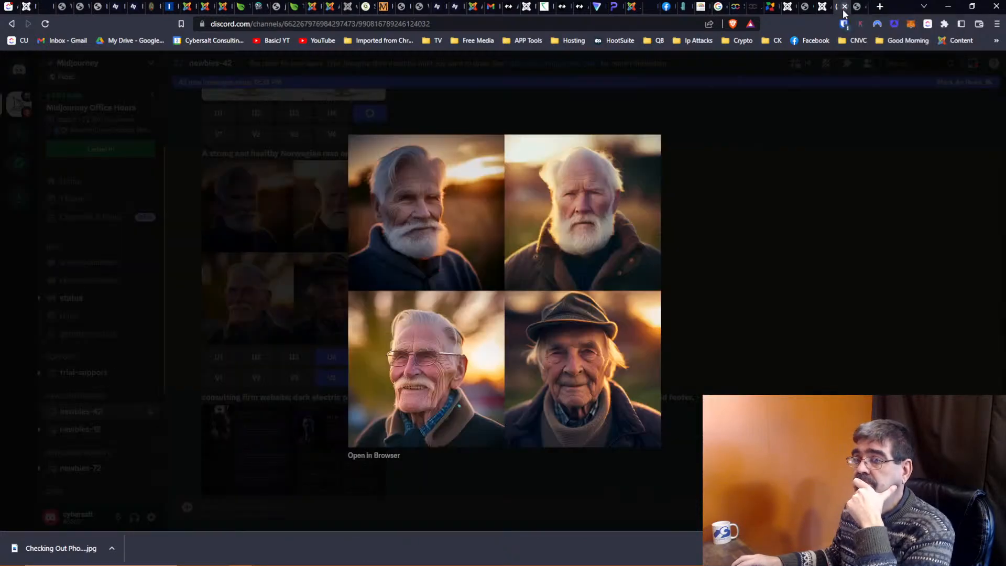
pyautogui.click(780, 290)
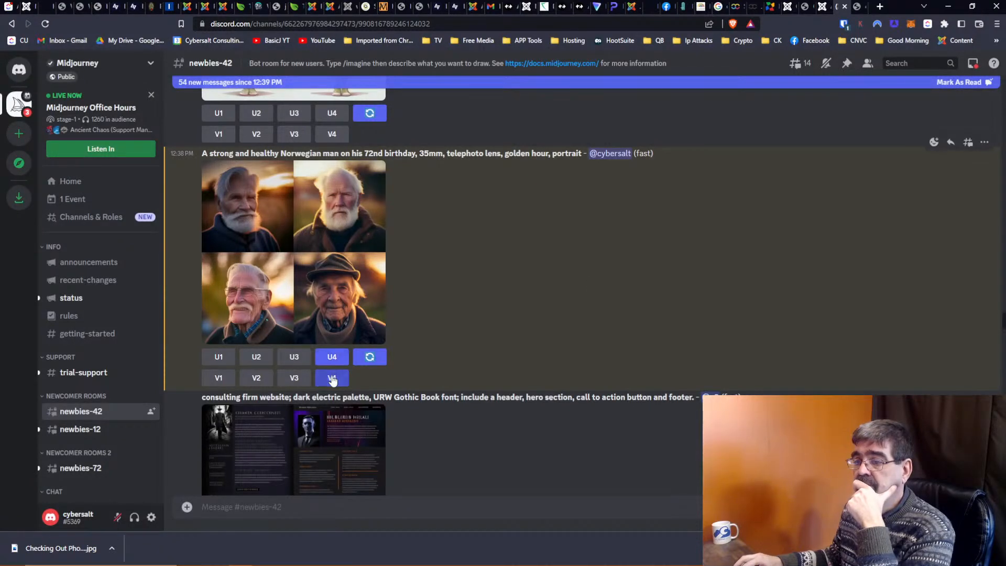
pyautogui.click(370, 362)
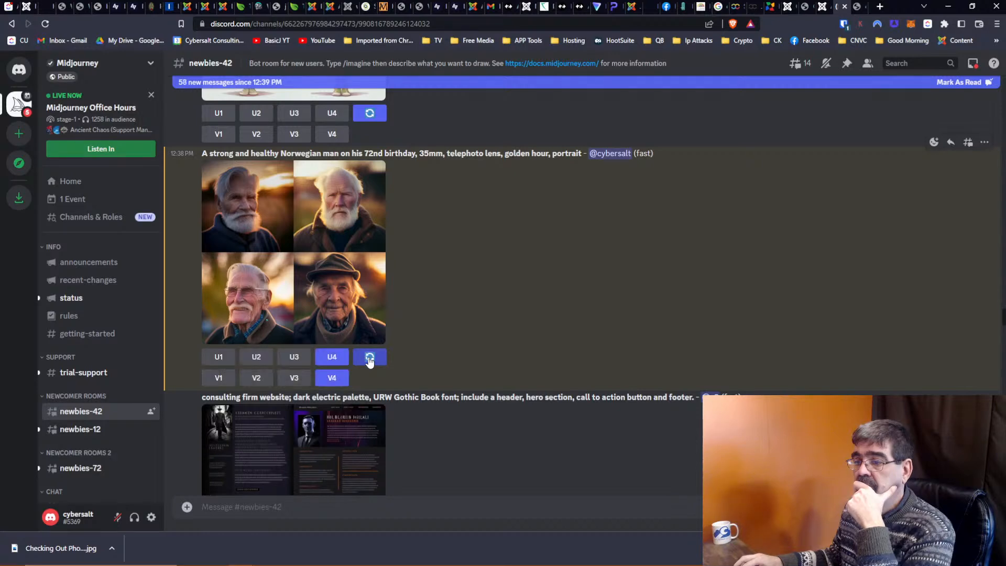
pyautogui.click(330, 293)
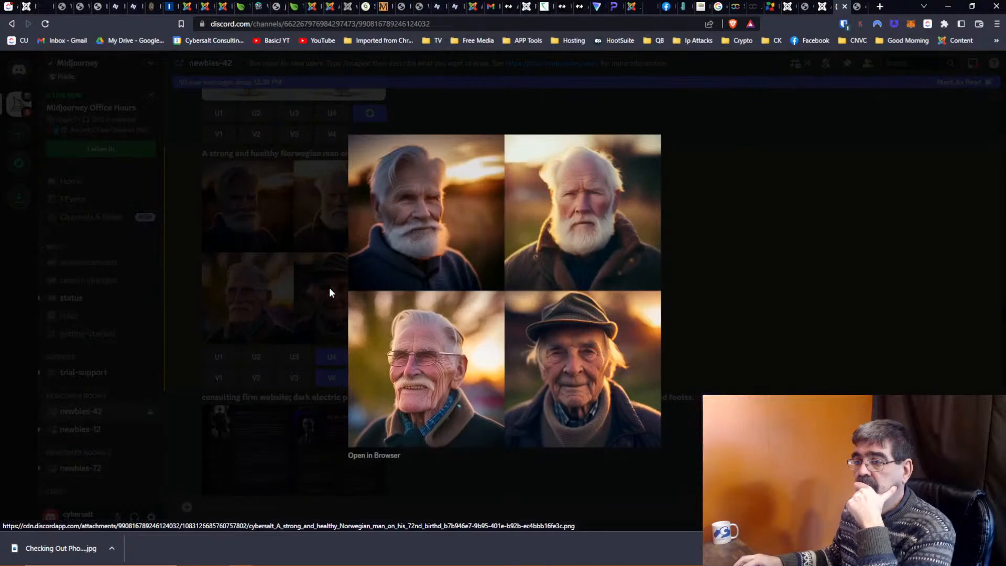
pyautogui.click(779, 295)
pyautogui.scroll(-3, 673, 290)
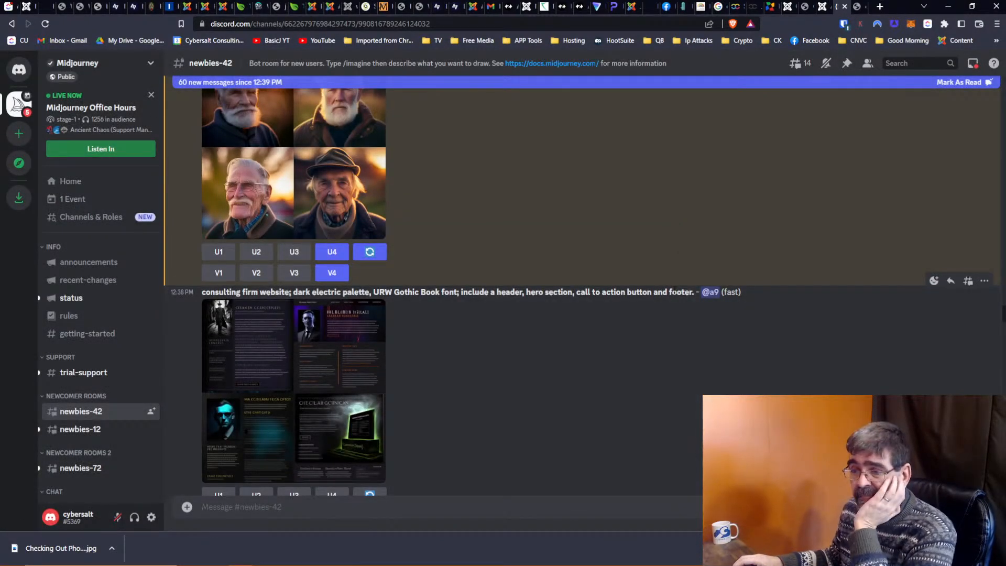
pyautogui.scroll(-2, 668, 297)
pyautogui.scroll(-1, 668, 297)
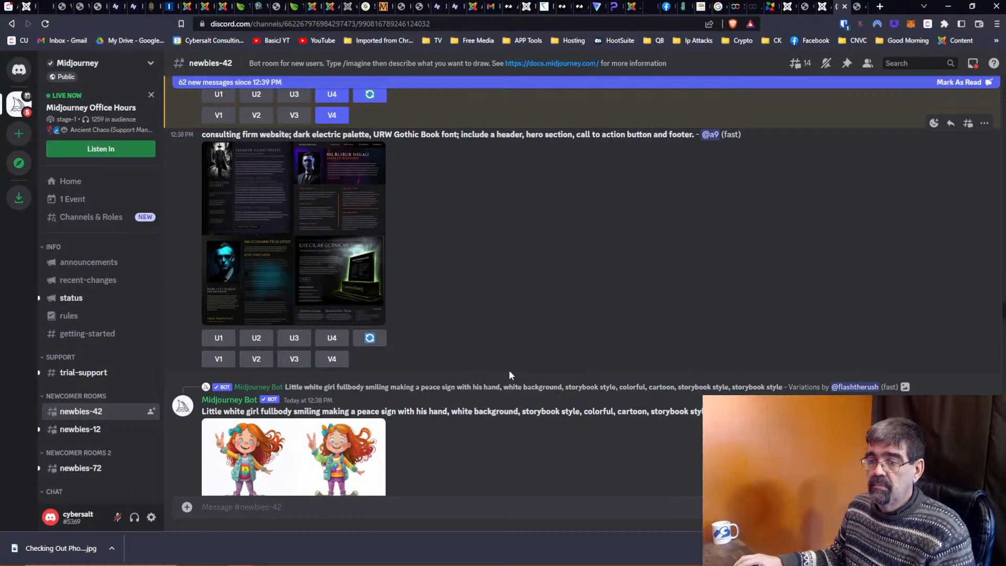
pyautogui.scroll(-10, 503, 375)
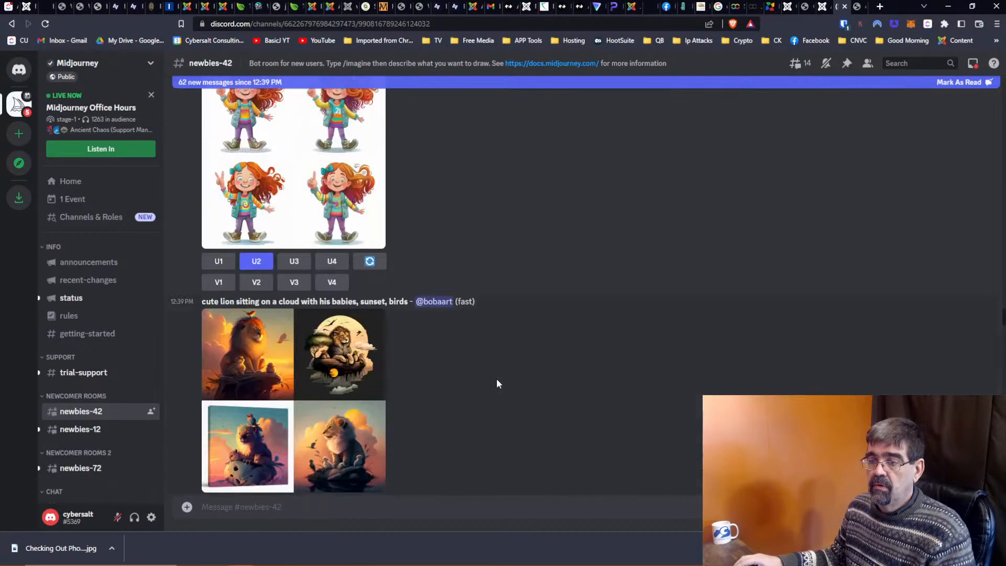
pyautogui.scroll(10, 497, 383)
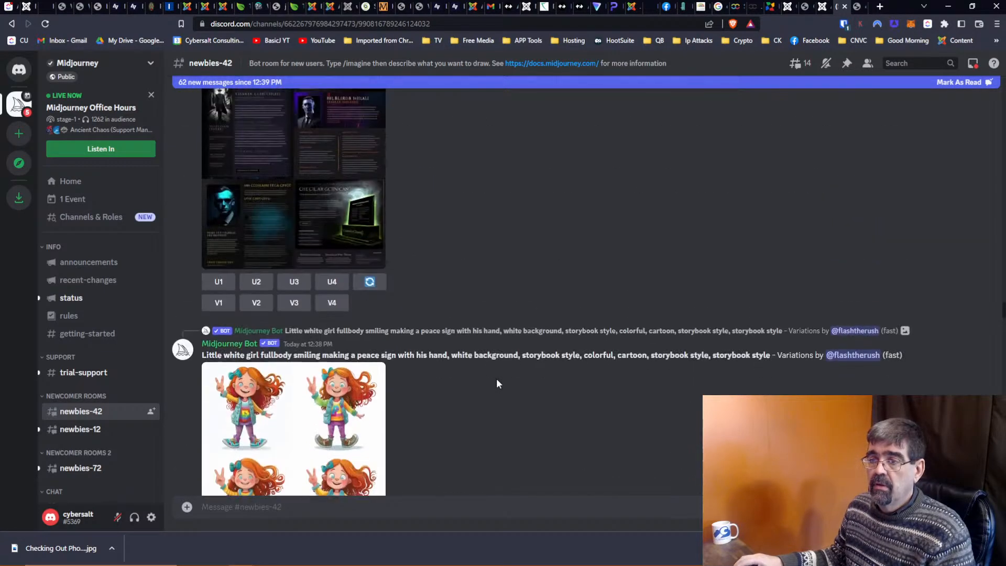
pyautogui.scroll(2, 496, 383)
pyautogui.hotkey('alt', 'Tab')
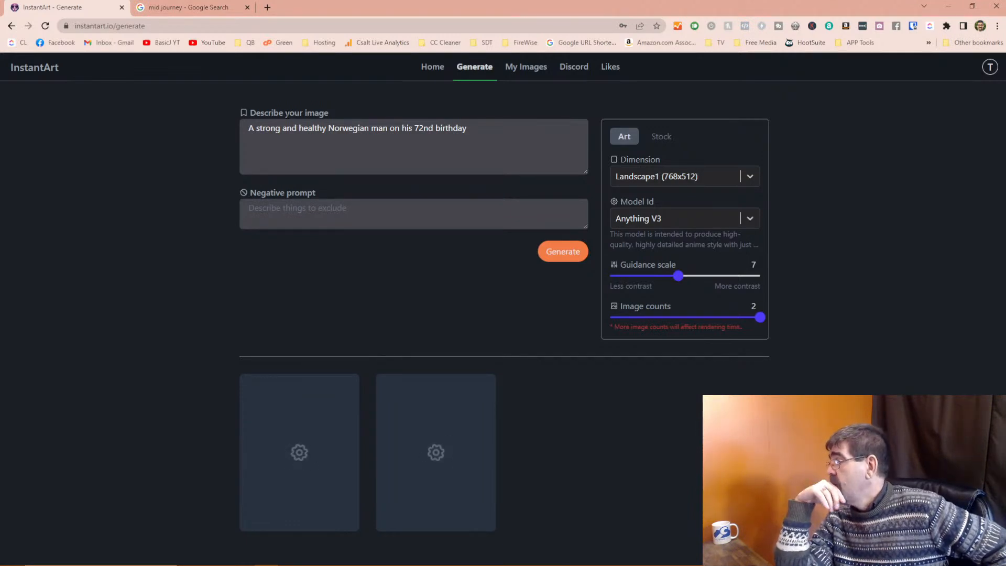
pyautogui.hotkey('alt', 'Tab')
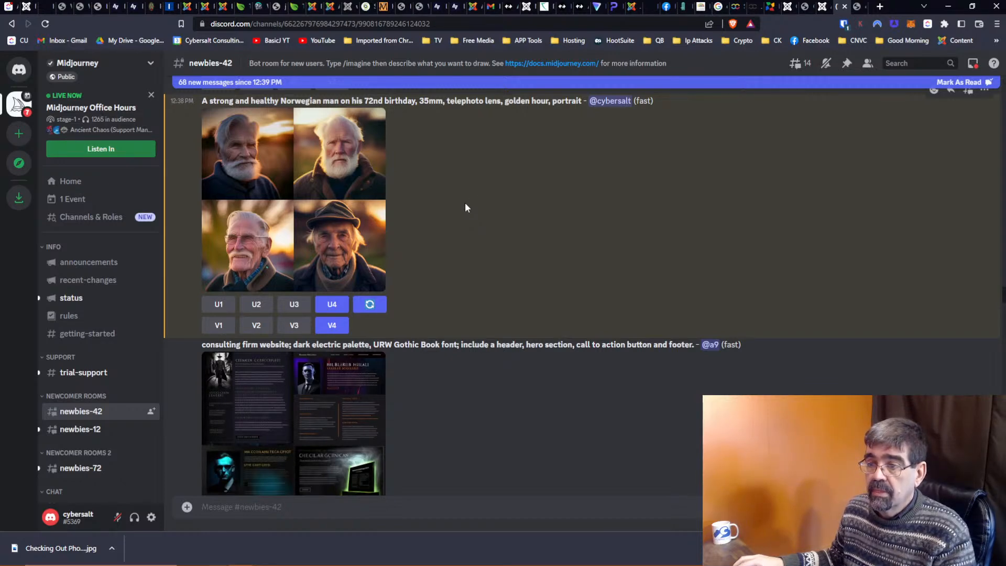
# Scroll up to the Norwegian portrait message, open and close its options menu, and dismiss the downloads bar.
pyautogui.scroll(2, 465, 204)
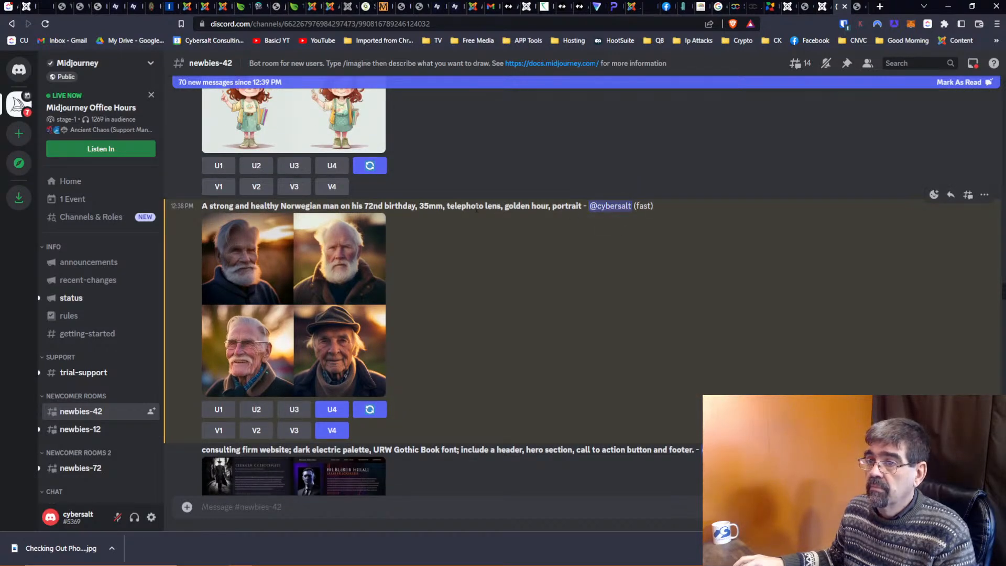
pyautogui.click(984, 196)
pyautogui.moveTo(941, 230)
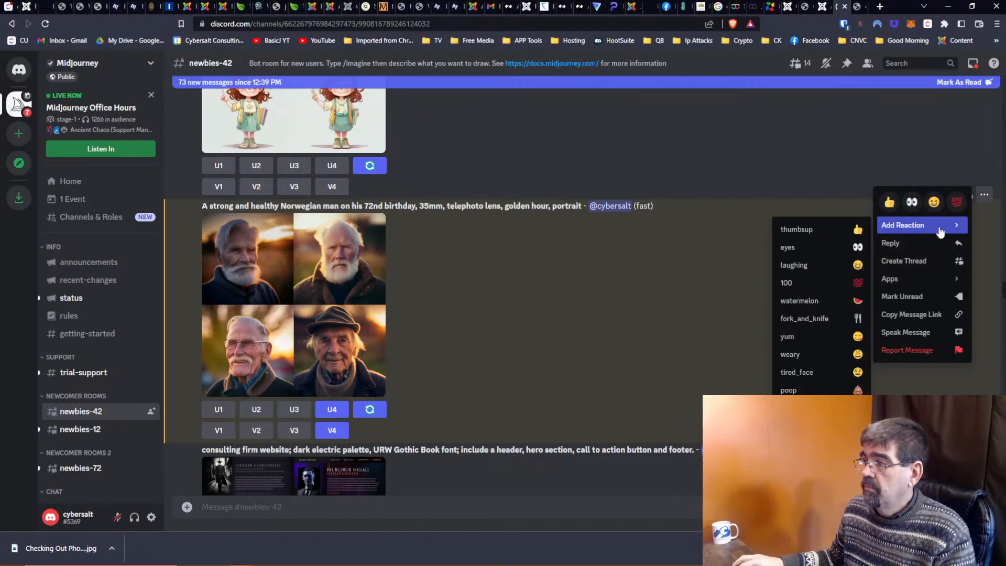
pyautogui.click(636, 257)
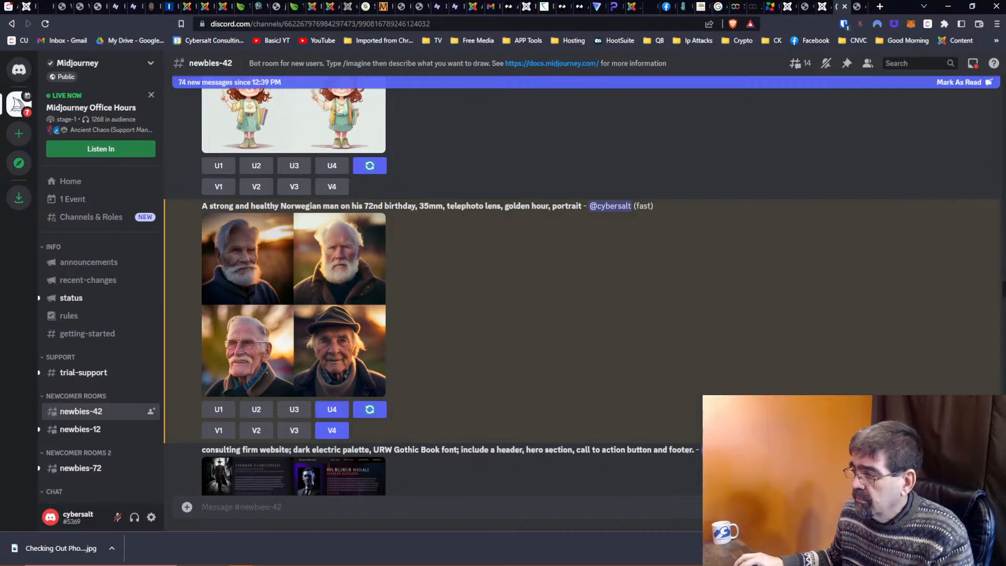
pyautogui.click(995, 548)
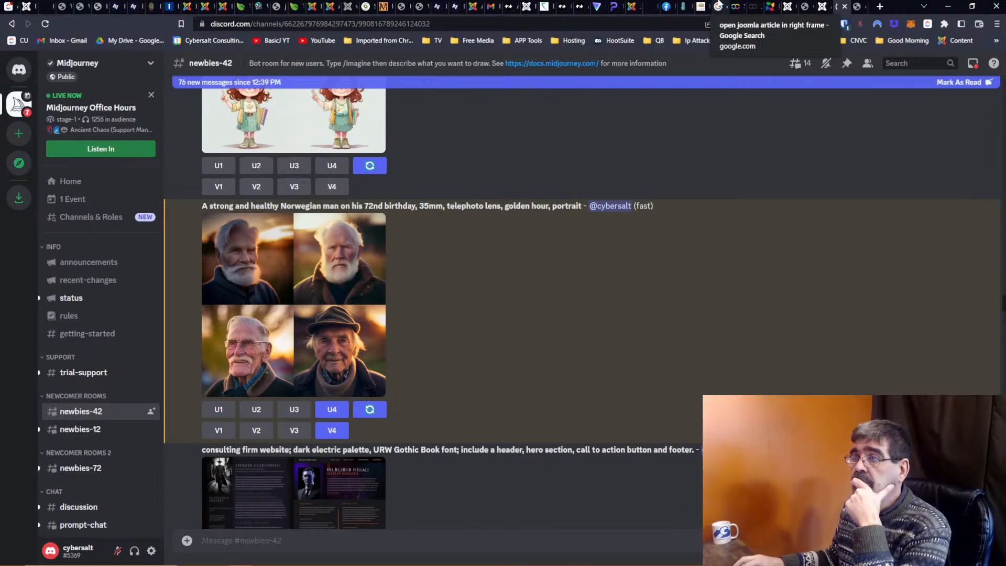
# Minimize Discord, reload InstantArt's Generate page, and go from Home to the empty My Images page.
pyautogui.click(947, 6)
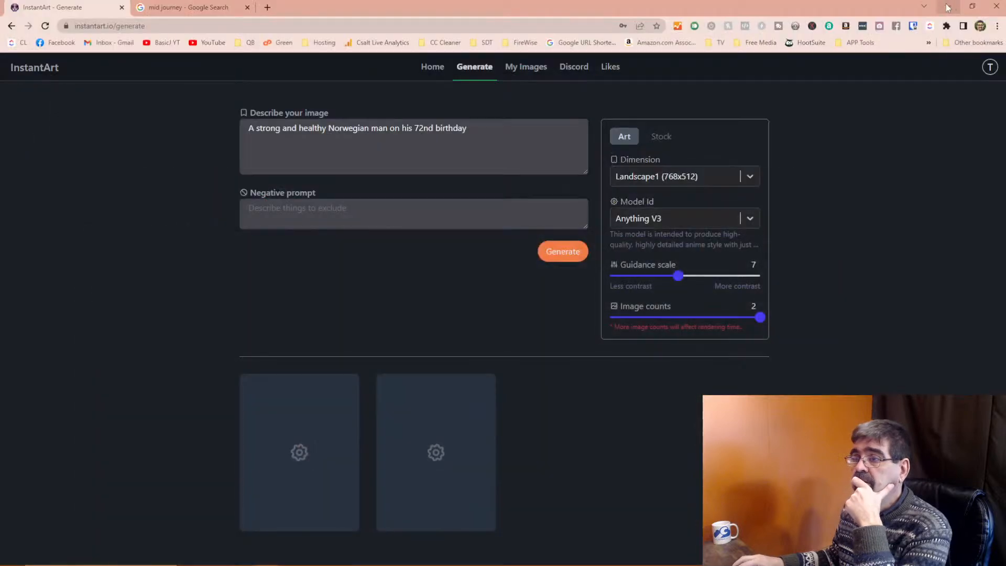
pyautogui.click(45, 26)
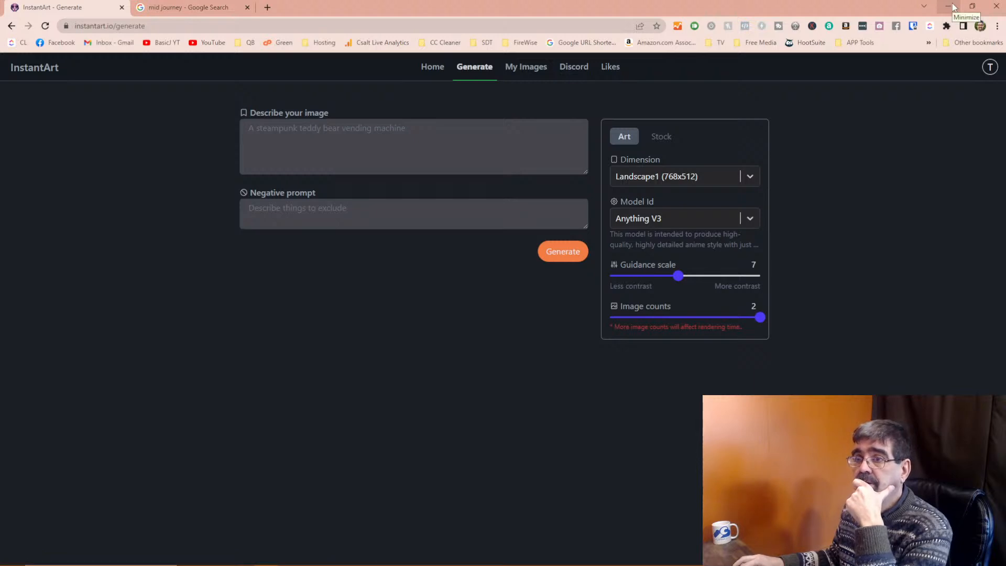
pyautogui.click(10, 26)
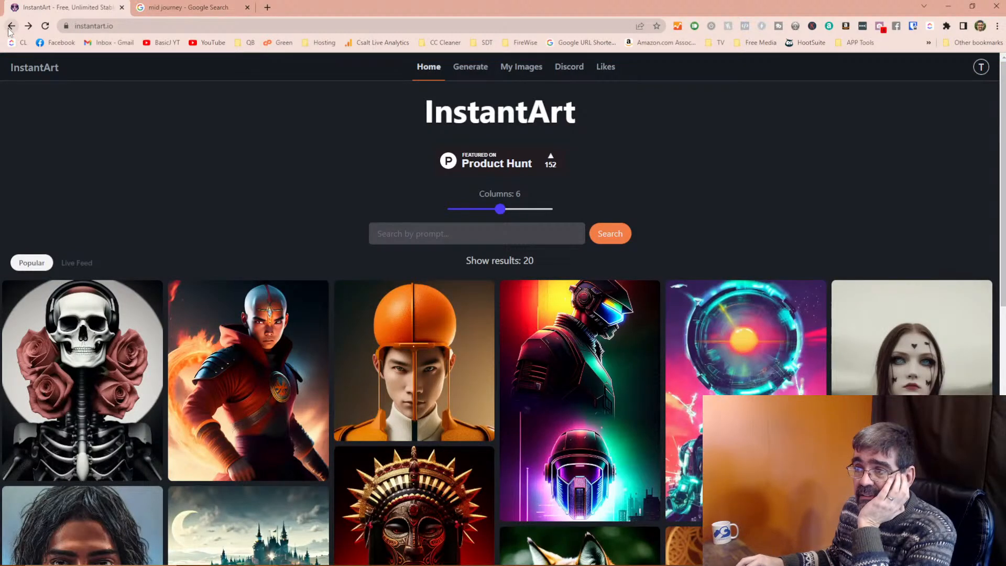
pyautogui.click(520, 67)
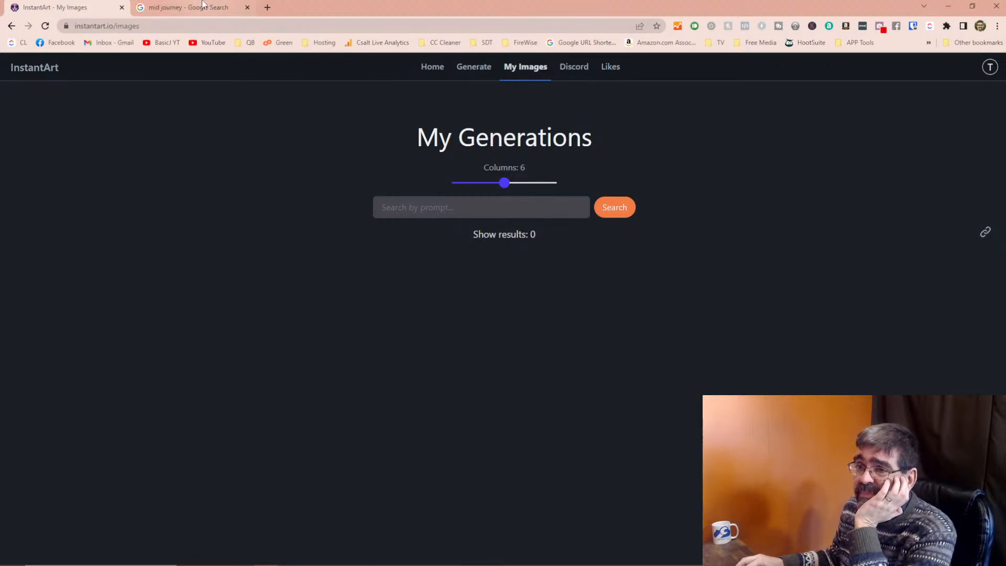
# Minimize InstantArt and bring up the Brave window with the Sar Shalom site preview.
pyautogui.click(948, 6)
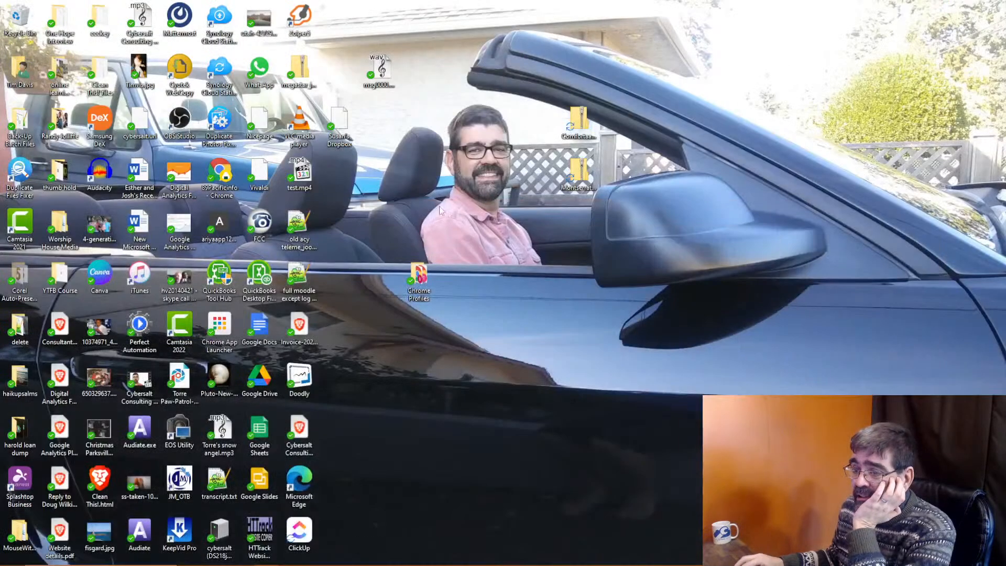
pyautogui.moveTo(242, 557)
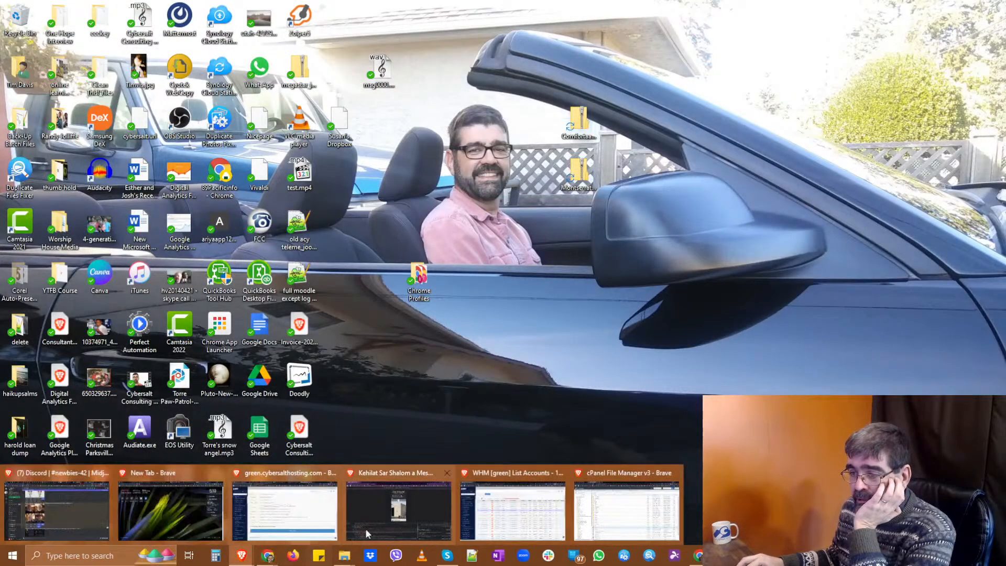
pyautogui.click(401, 486)
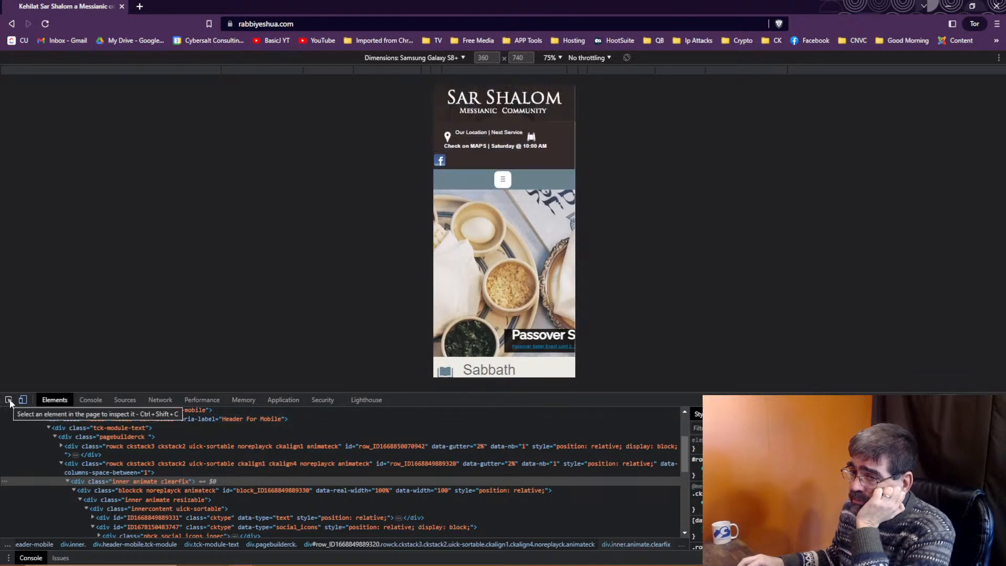
# Zoom the mobile preview to 150% and inspect the header's Facebook icon row.
pyautogui.click(562, 58)
pyautogui.click(566, 123)
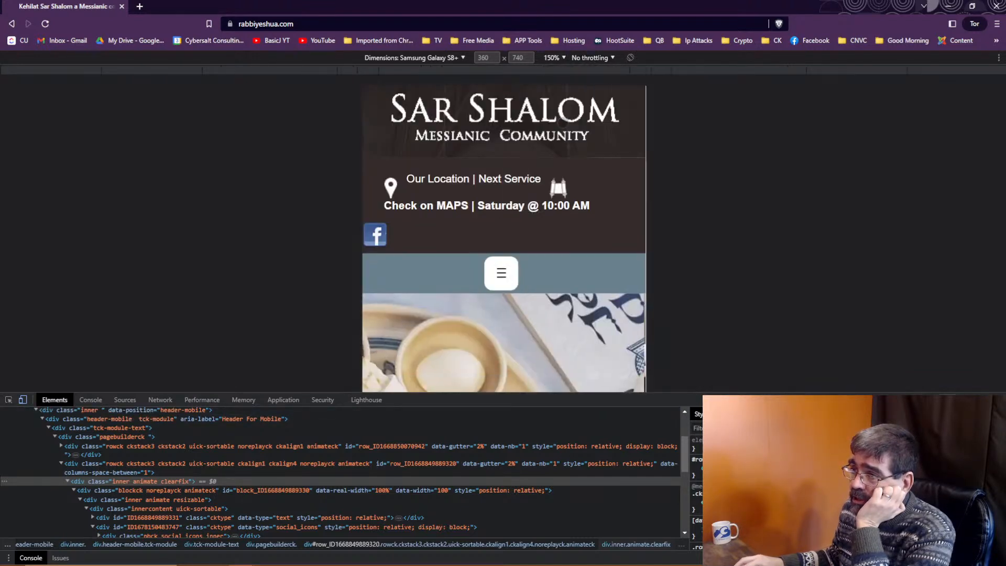
pyautogui.click(8, 400)
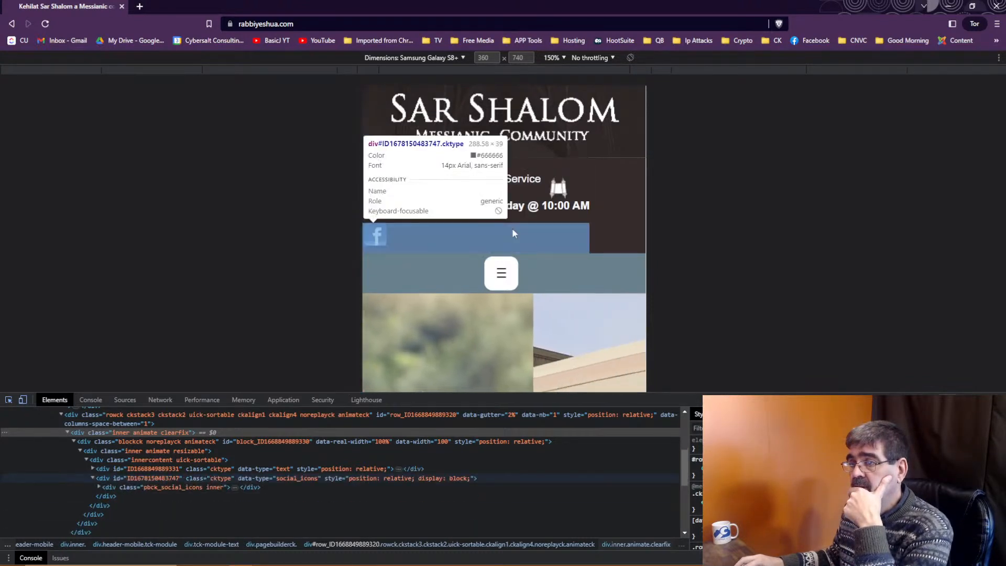
pyautogui.click(397, 238)
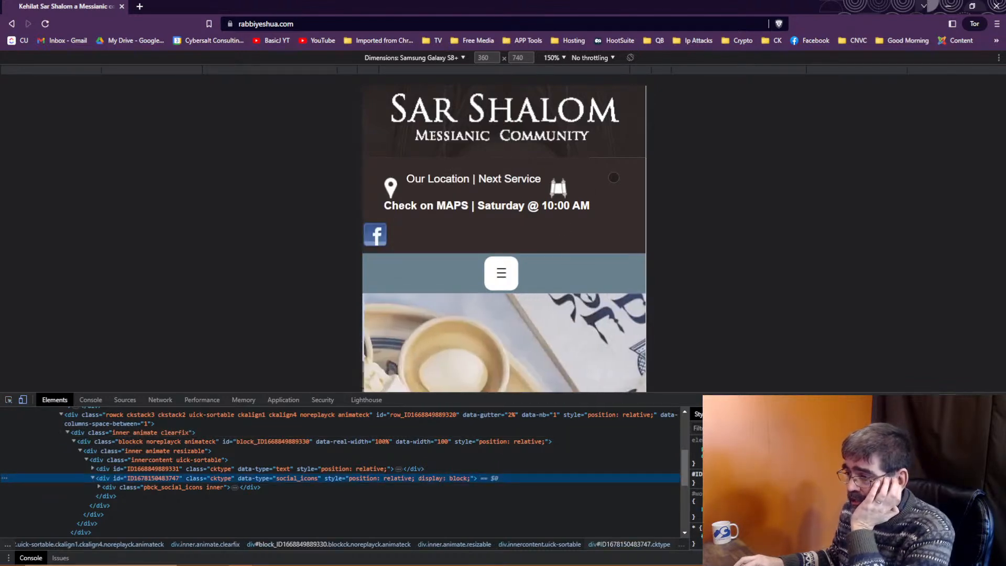
# Toggle the social icons' display: block off and on, then expand the location text block's node.
pyautogui.click(695, 456)
pyautogui.click(695, 457)
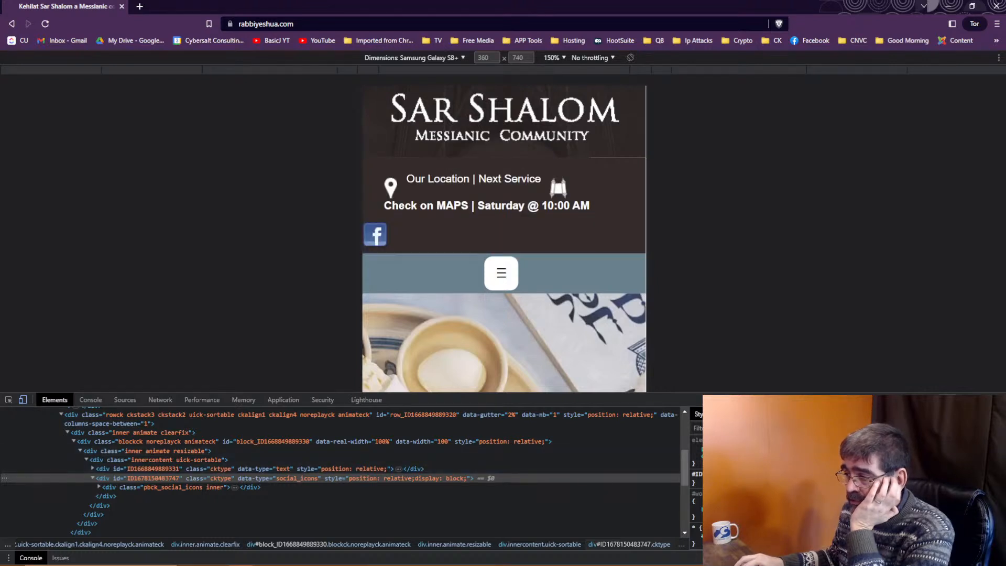
pyautogui.click(95, 487)
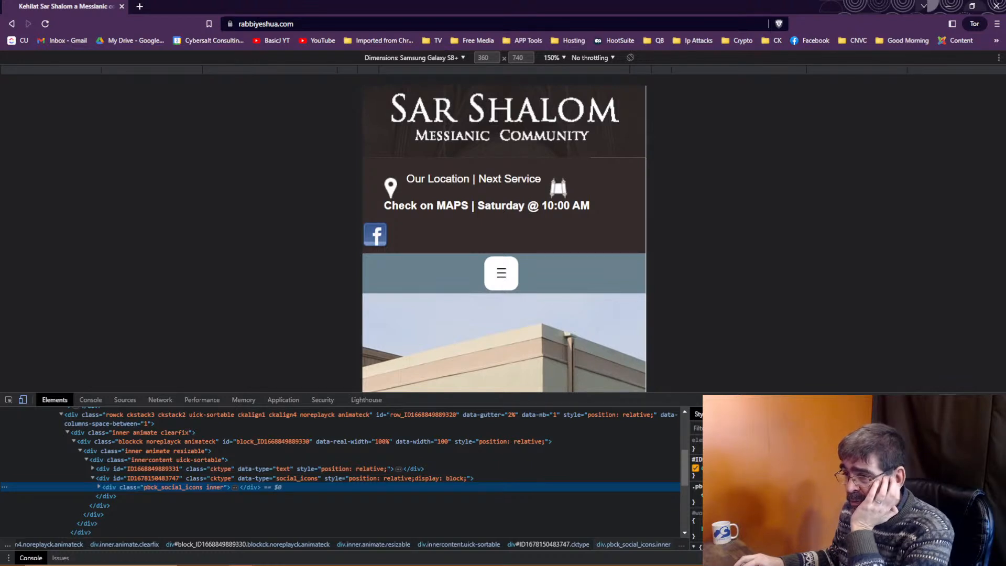
pyautogui.click(92, 469)
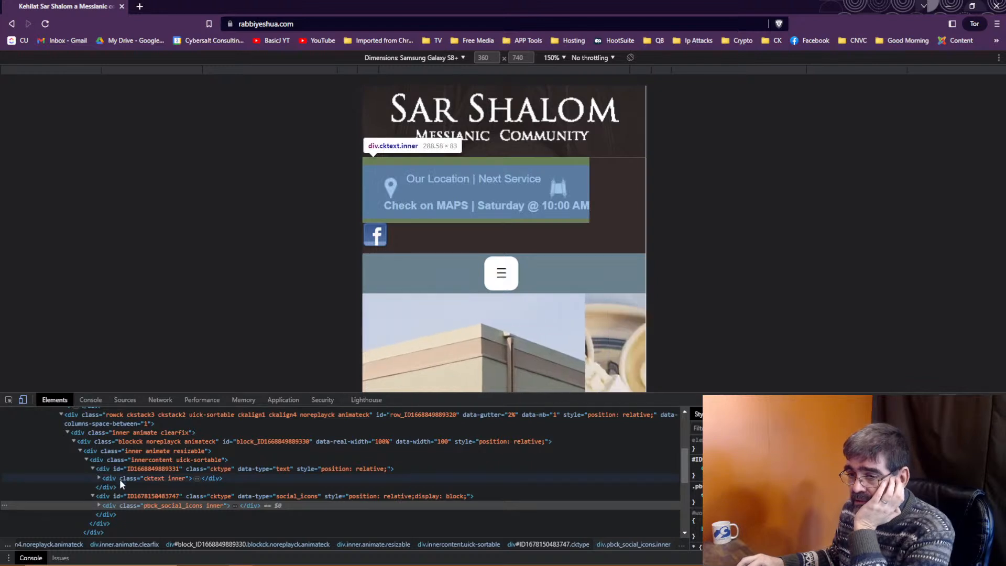
pyautogui.click(117, 466)
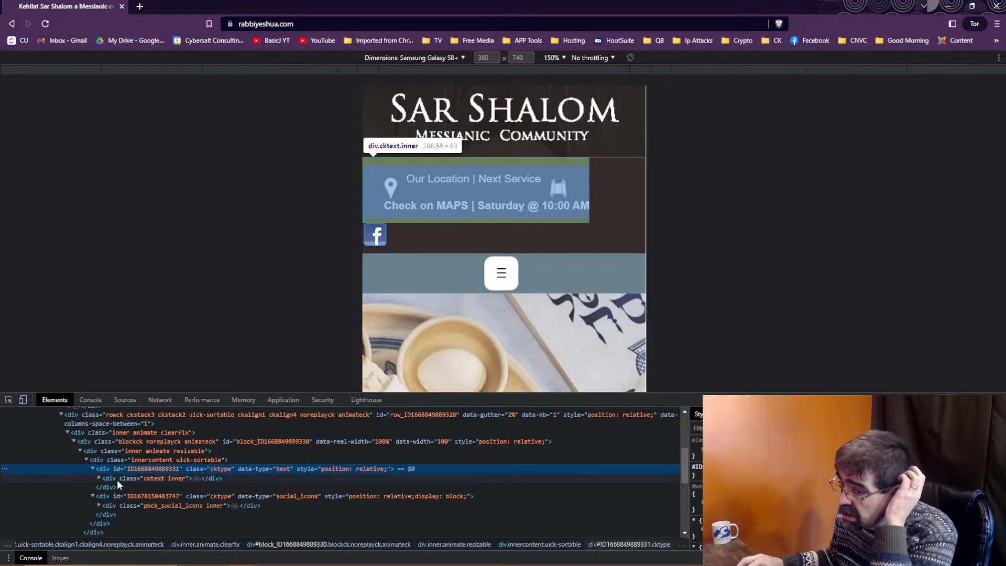
pyautogui.click(116, 478)
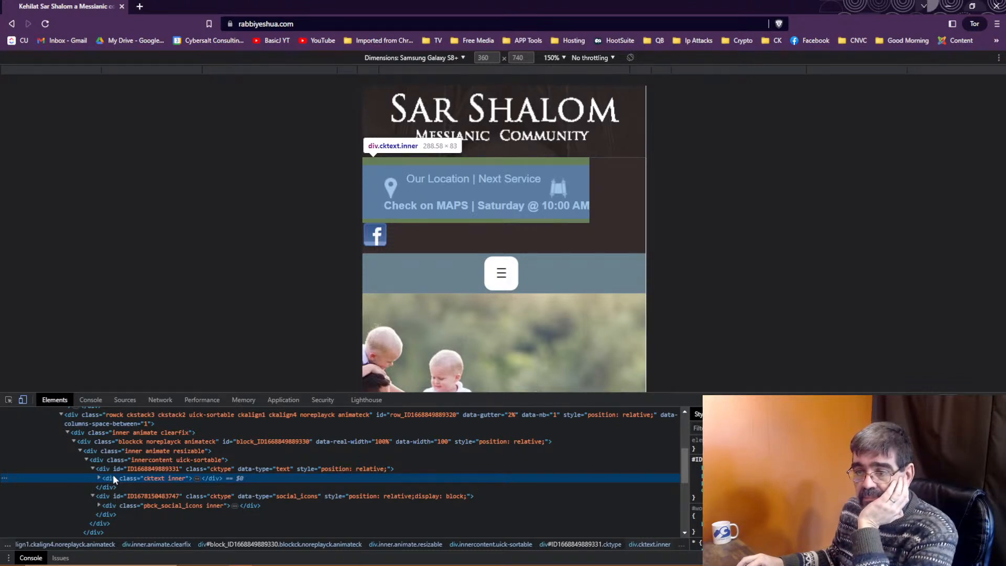
pyautogui.click(112, 467)
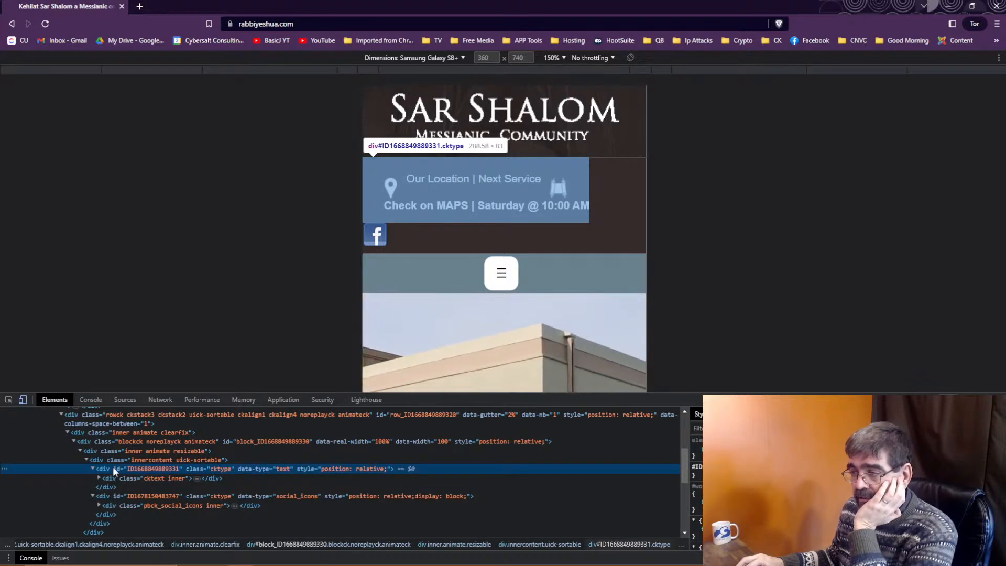
pyautogui.click(969, 428)
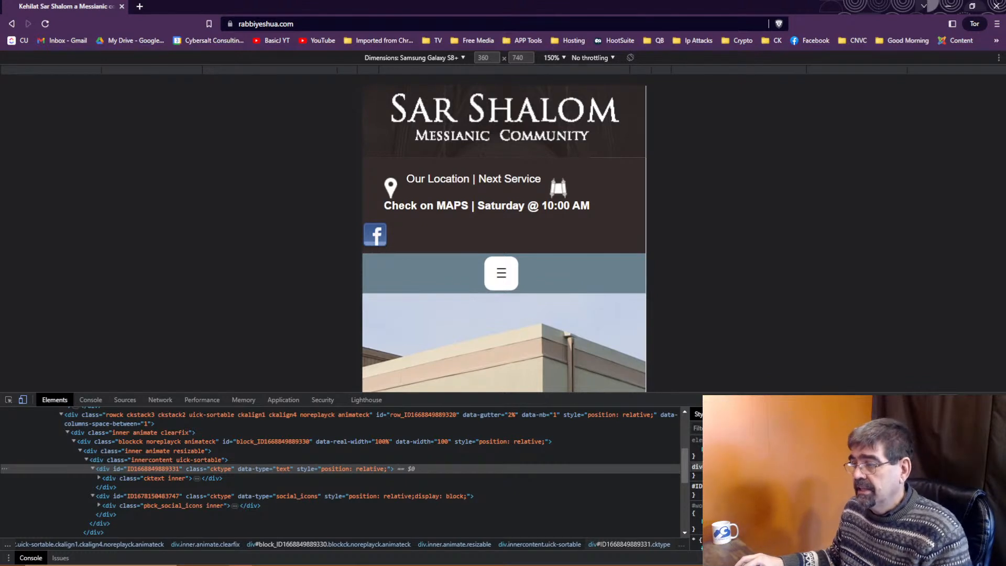
pyautogui.click(744, 470)
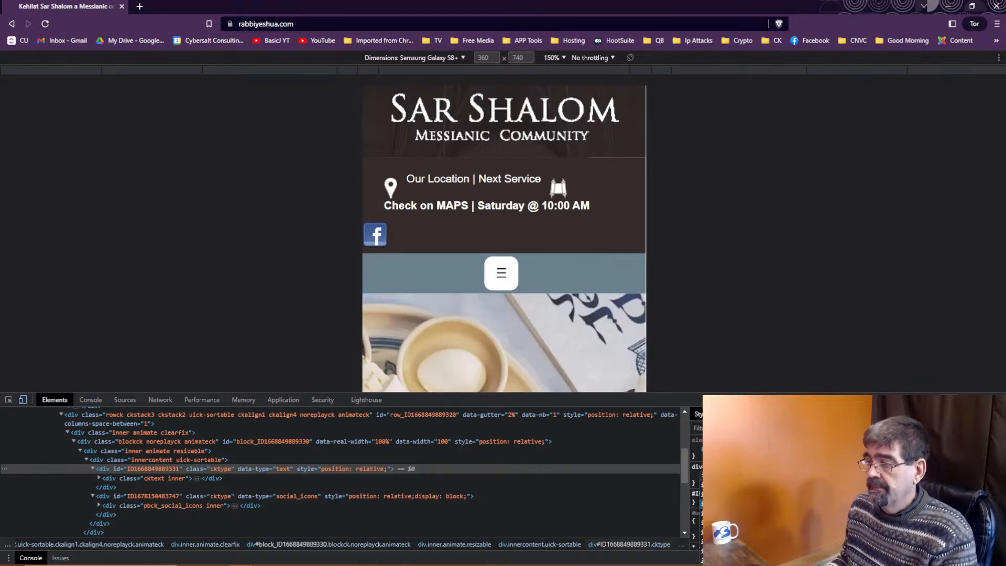
pyautogui.write('e')
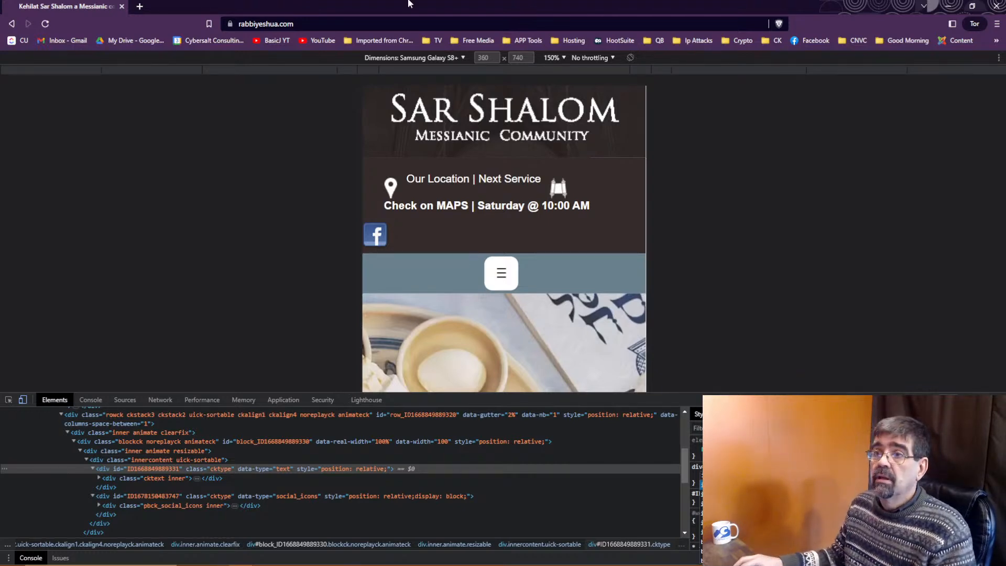
pyautogui.hotkey('alt', 'Tab')
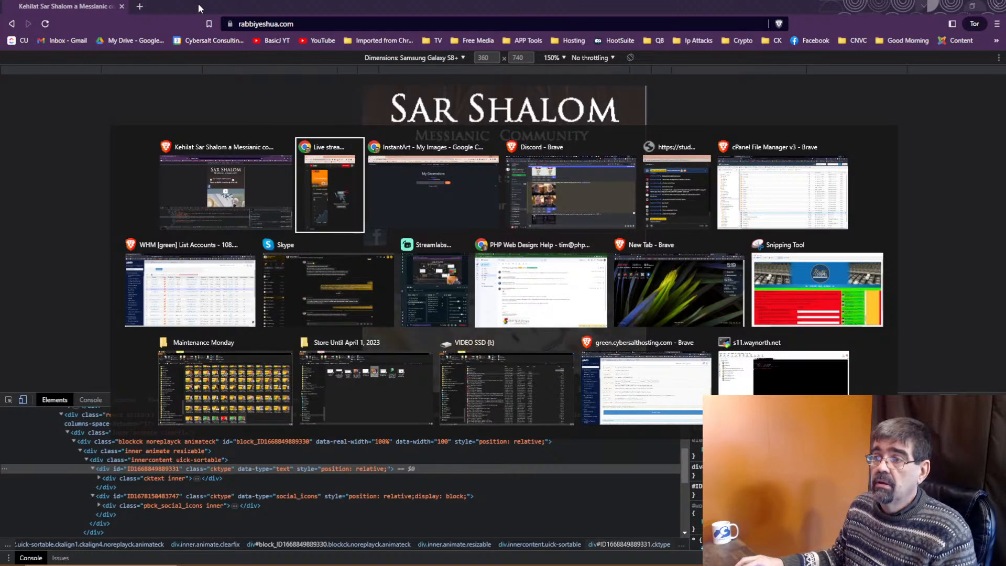
# Switch to InstantArt, reload the My Images page, then switch back to the Sar Shalom preview.
pyautogui.hotkey('alt', 'Tab')
pyautogui.click(530, 71)
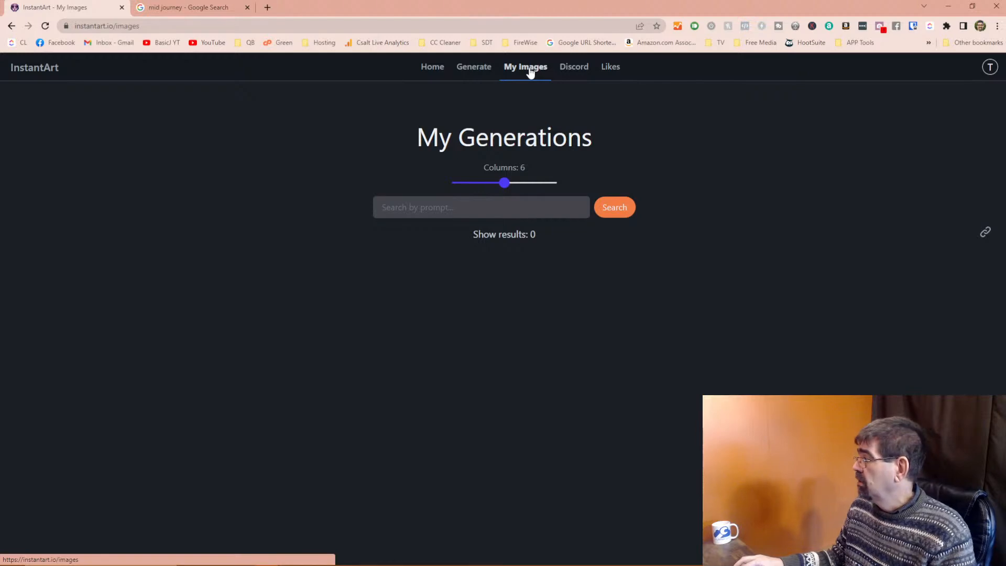
pyautogui.hotkey('alt', 'Tab')
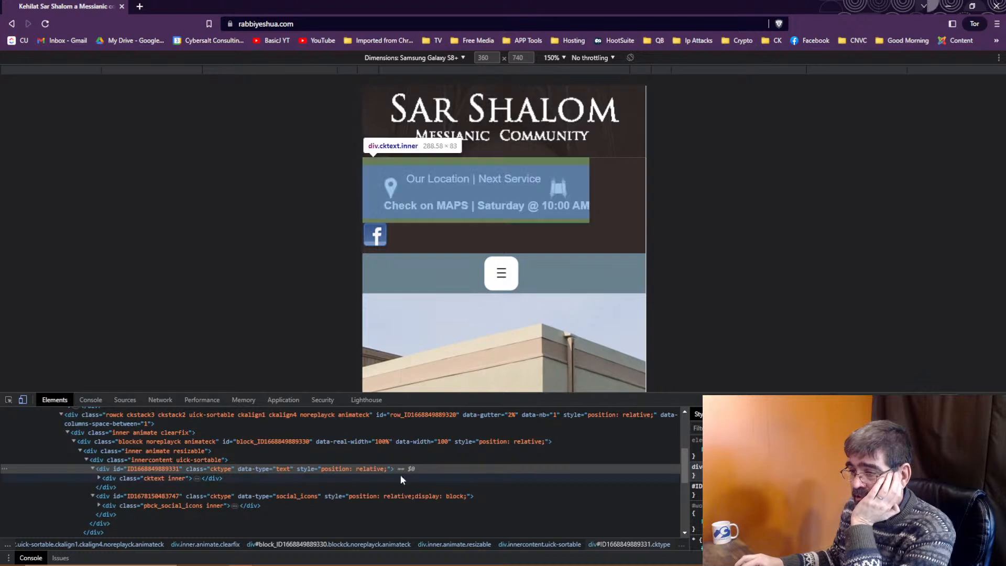
# Select the location block's outer container and begin adding a style property.
pyautogui.click(130, 477)
pyautogui.click(130, 468)
pyautogui.click(705, 475)
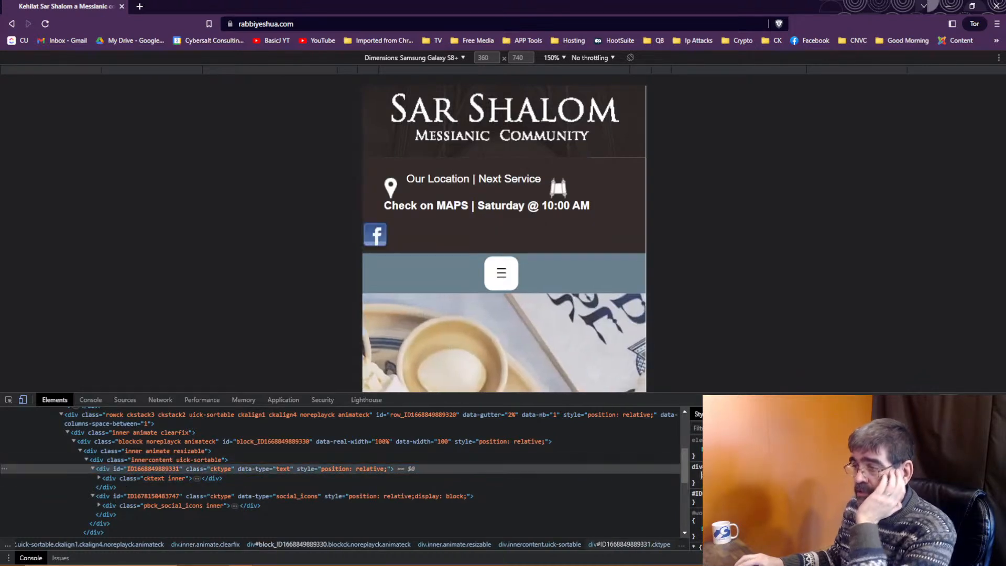
pyautogui.write('f')
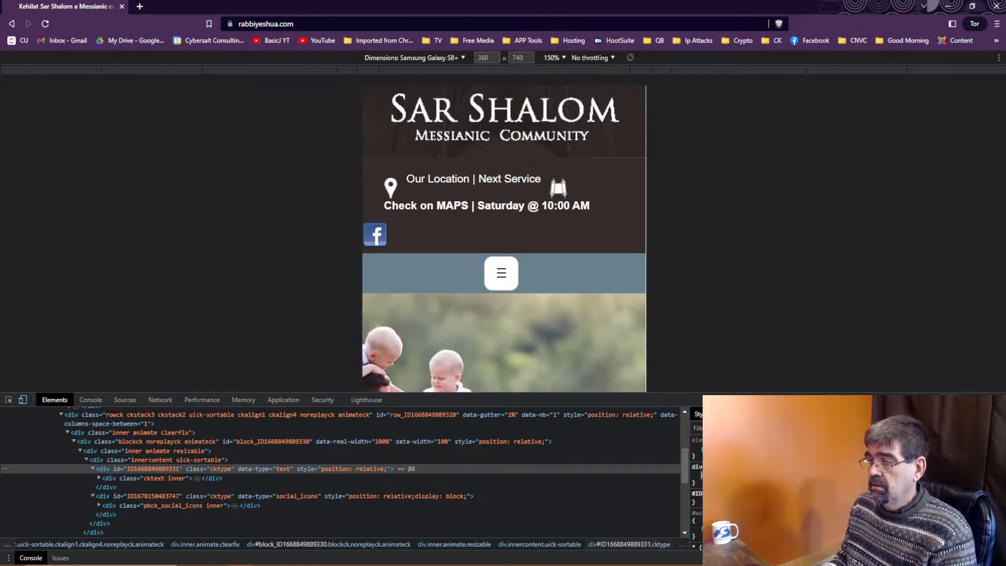
# Reselect the location container and add display: inline-block to its style rule.
pyautogui.click(145, 479)
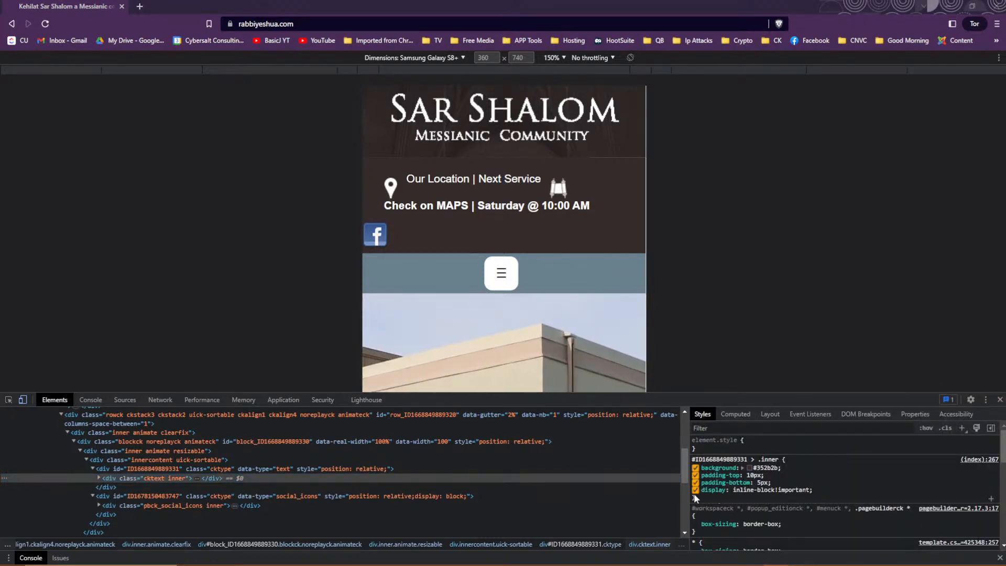
pyautogui.click(214, 470)
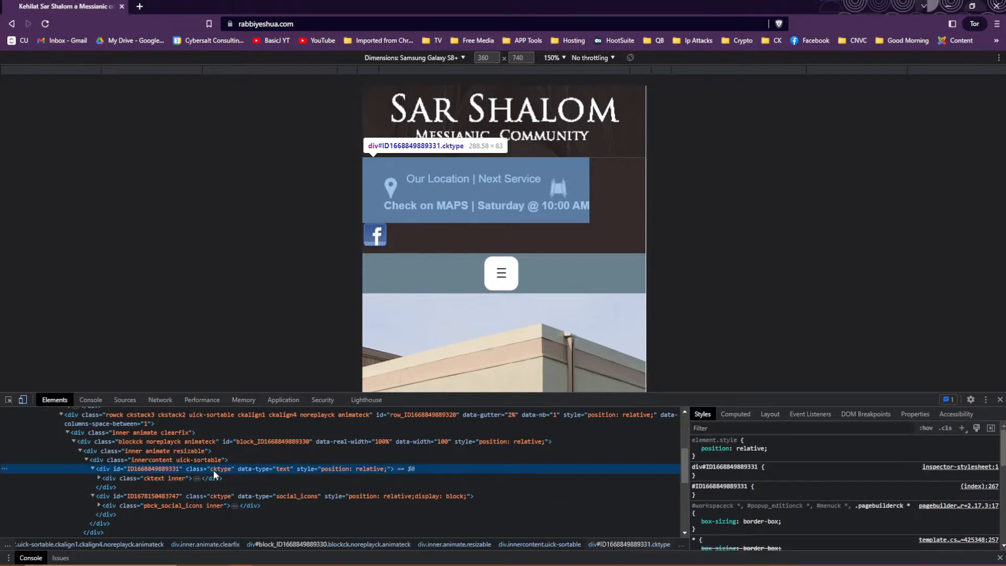
pyautogui.click(726, 478)
pyautogui.write('diosplay')
pyautogui.press('BackSpace')
pyautogui.press('BackSpace')
pyautogui.press('BackSpace')
pyautogui.press('BackSpace')
pyautogui.press('BackSpace')
pyautogui.press('BackSpace')
pyautogui.write('splay')
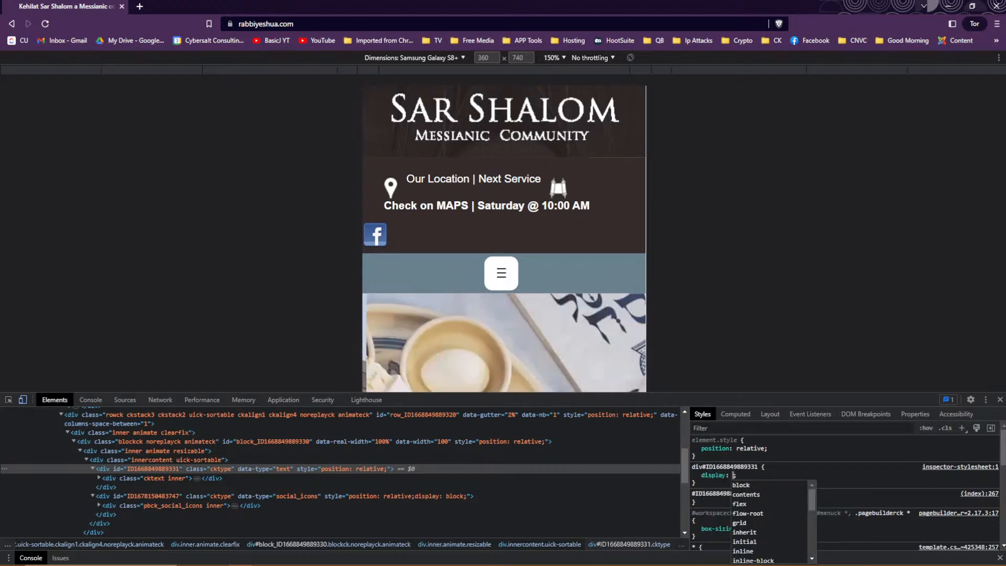
pyautogui.press('Tab')
pyautogui.write('inli')
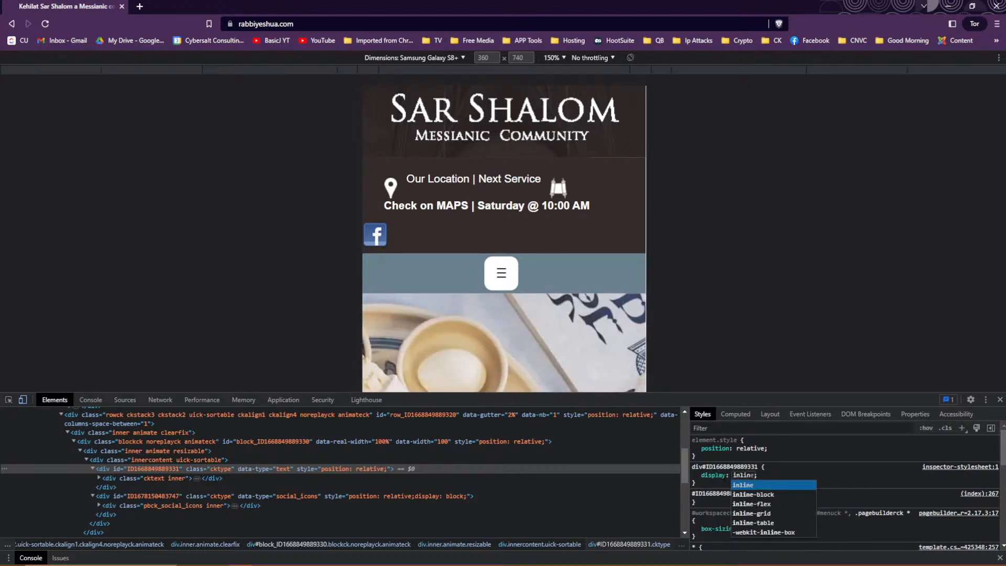
pyautogui.press('Down')
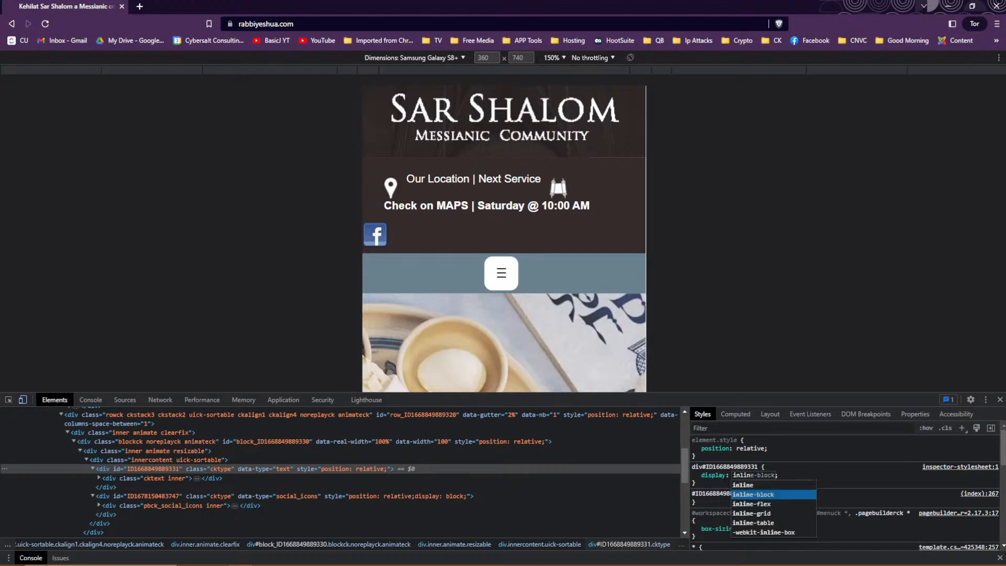
pyautogui.press('Return')
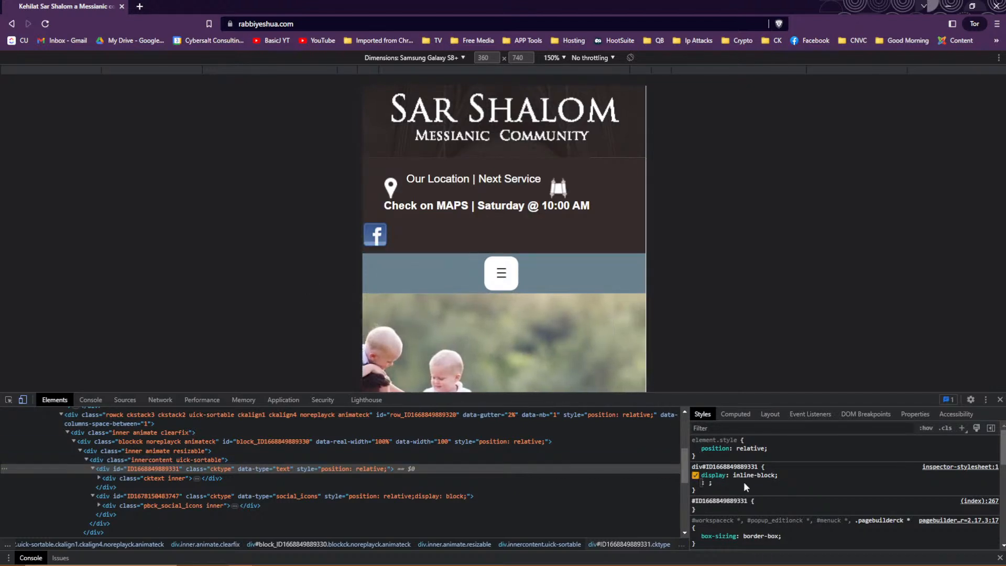
# Give the social icons container display: inline-block and disable its inline display: block.
pyautogui.click(111, 495)
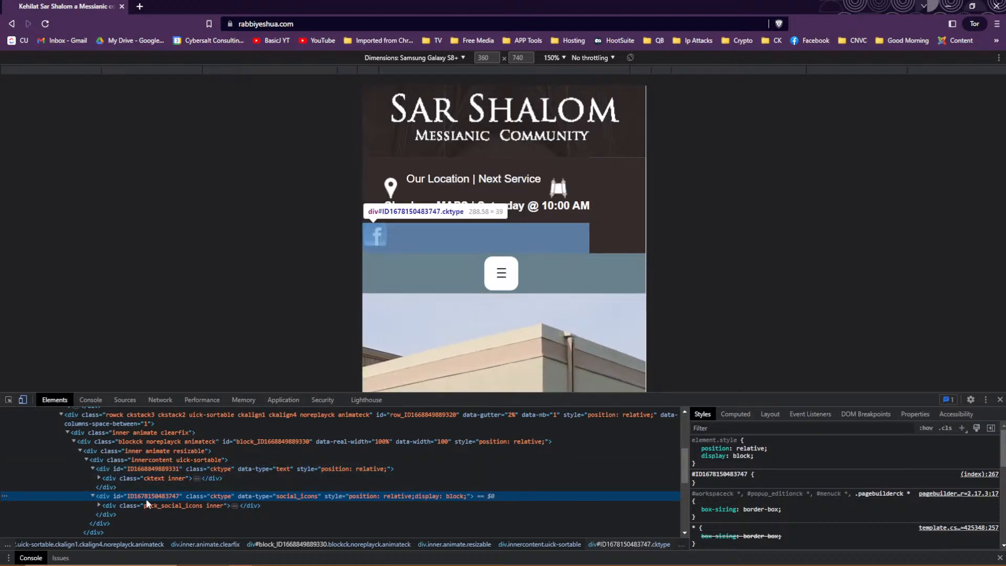
pyautogui.click(712, 487)
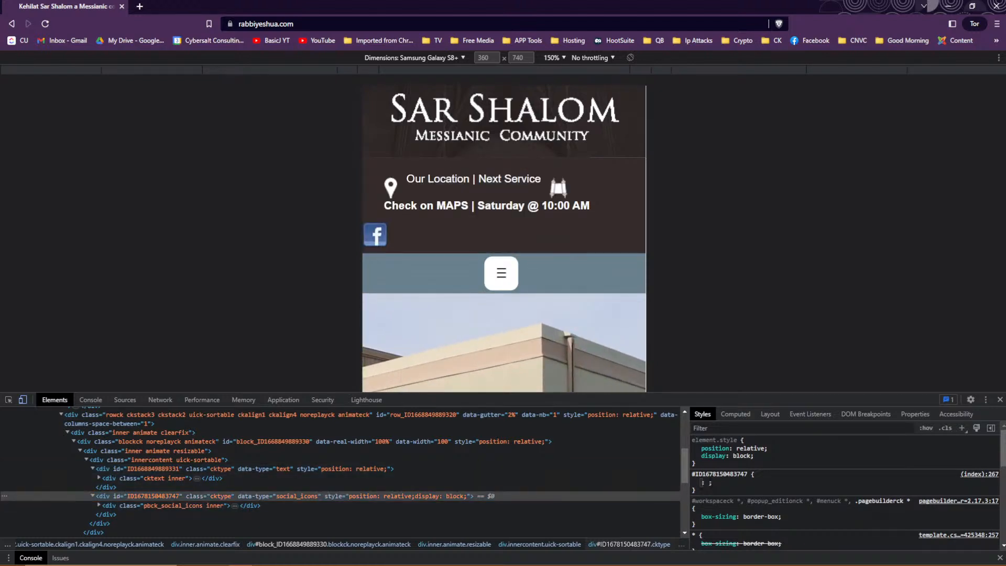
pyautogui.write('dis')
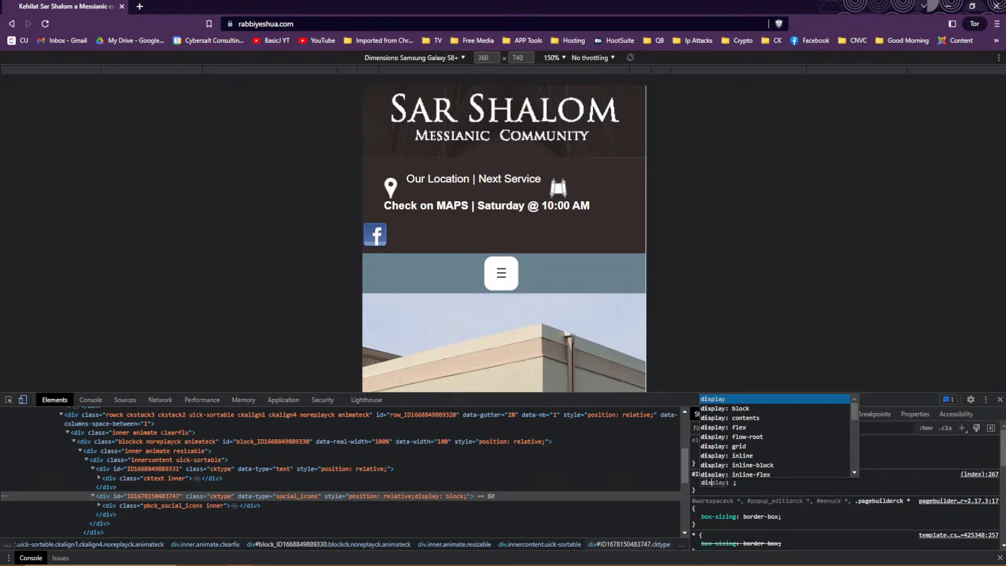
pyautogui.write('play')
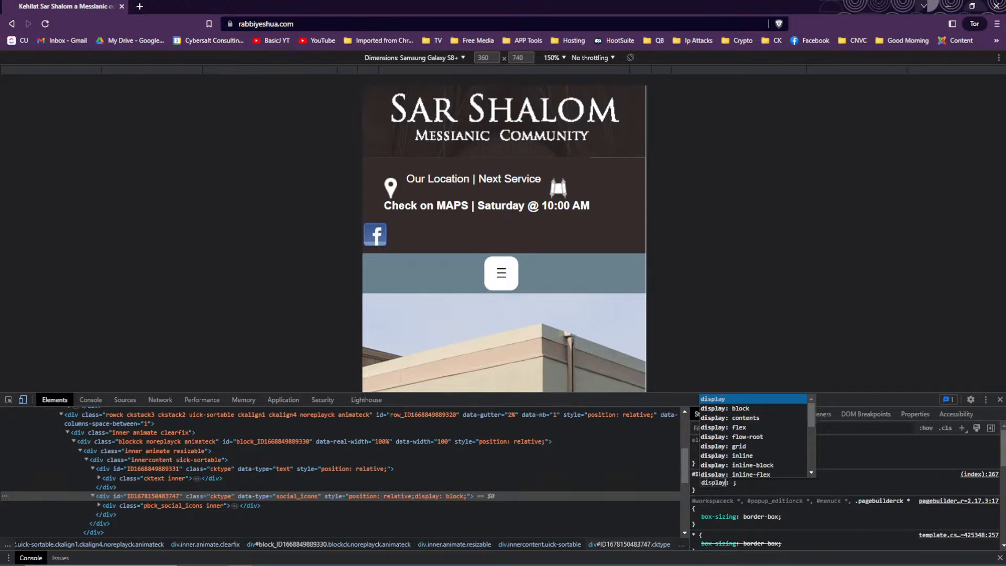
pyautogui.press('Tab')
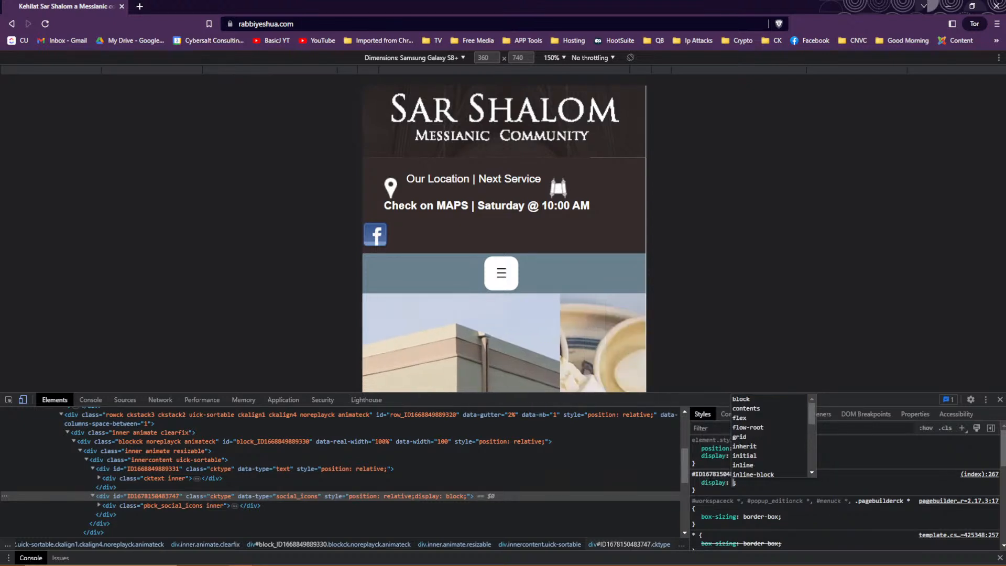
pyautogui.press('Down')
pyautogui.press('Down')
pyautogui.press('Down')
pyautogui.press('Down')
pyautogui.press('Down')
pyautogui.press('Down')
pyautogui.press('Down')
pyautogui.press('Down')
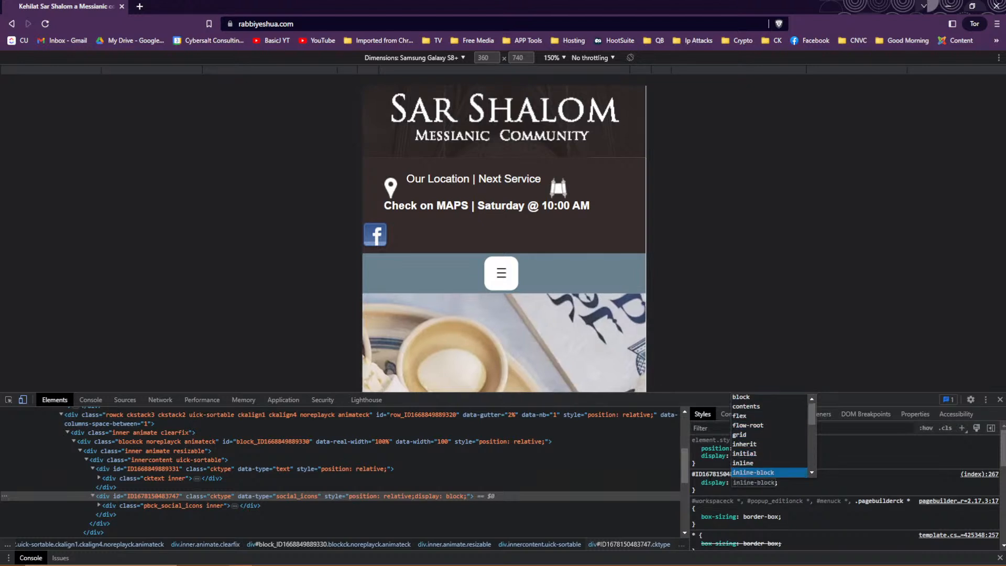
pyautogui.press('Return')
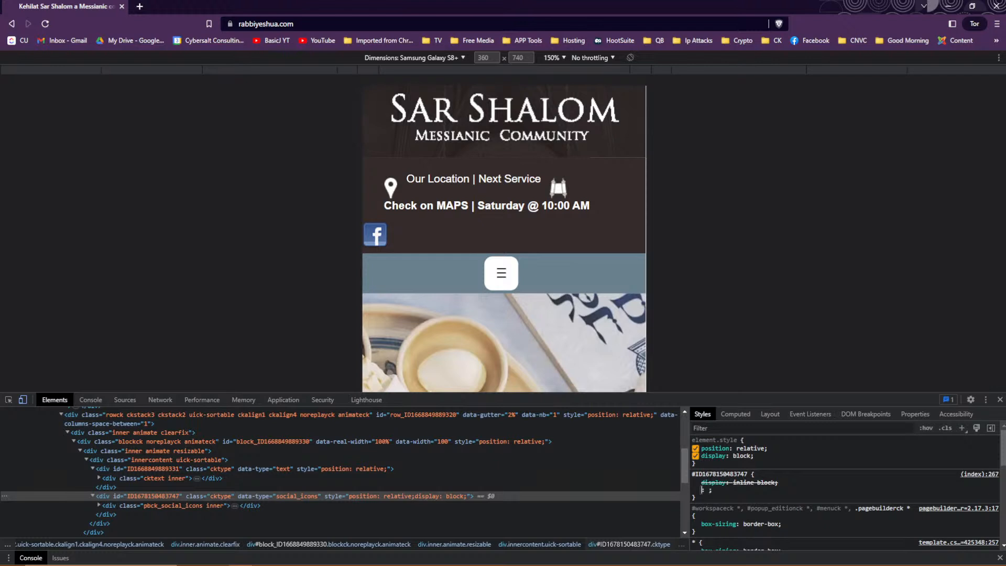
pyautogui.click(696, 455)
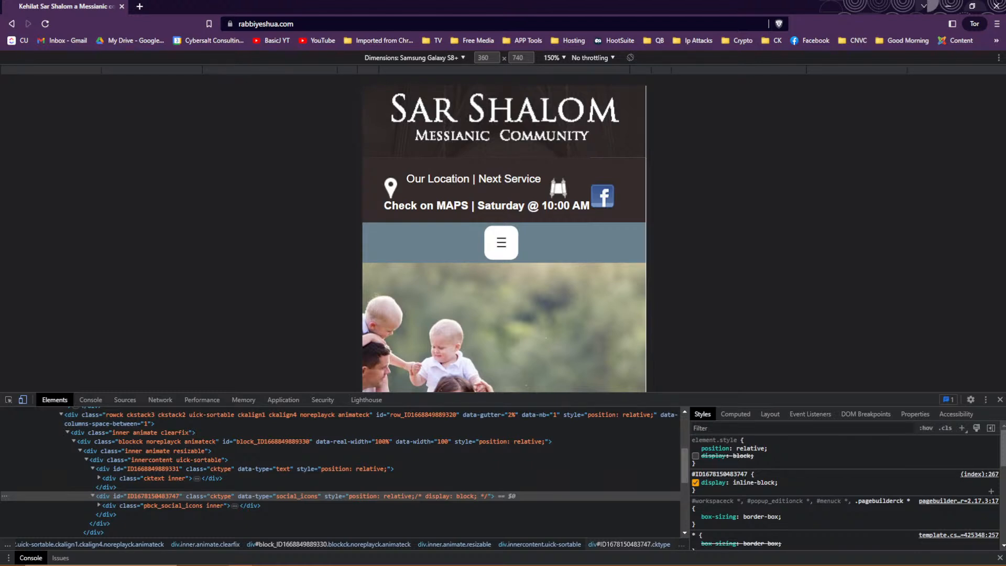
# Copy the site address from the address bar and leave the browser.
pyautogui.rightClick(312, 27)
pyautogui.click(341, 83)
pyautogui.hotkey('alt', 'Tab')
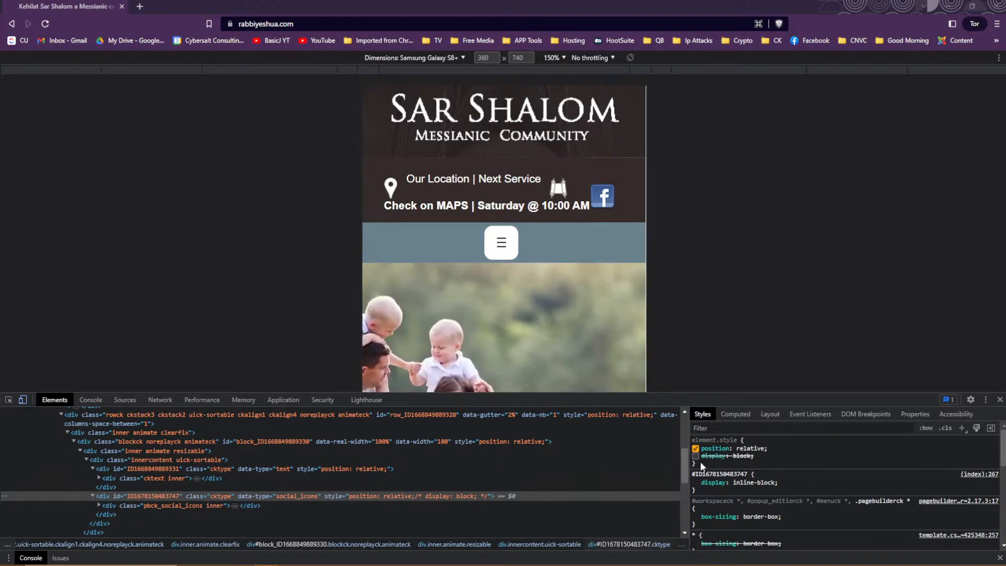
# Open the Sar Shalom administrator page in a new private tab from the 'rab' address suggestions.
pyautogui.click(139, 7)
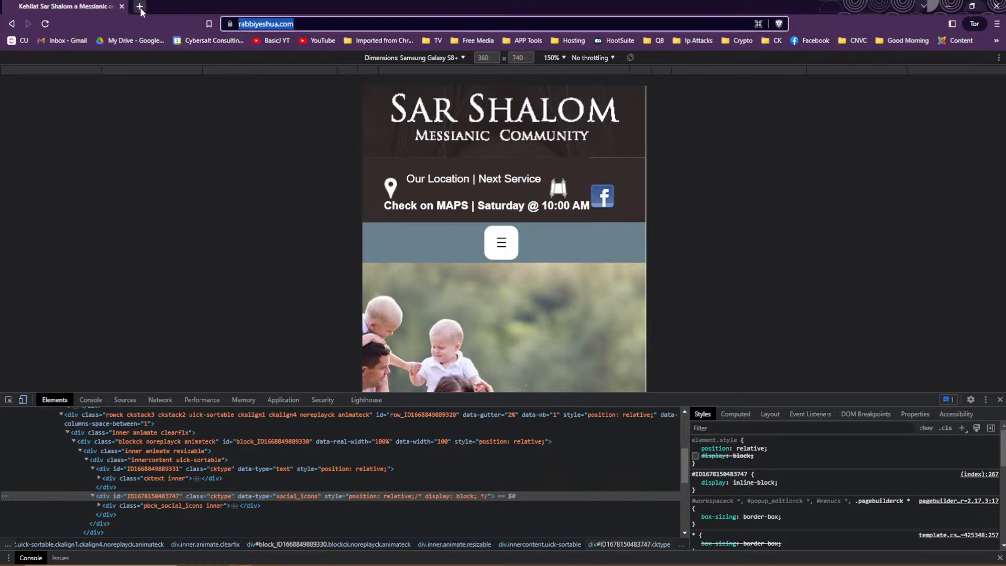
pyautogui.write('rab')
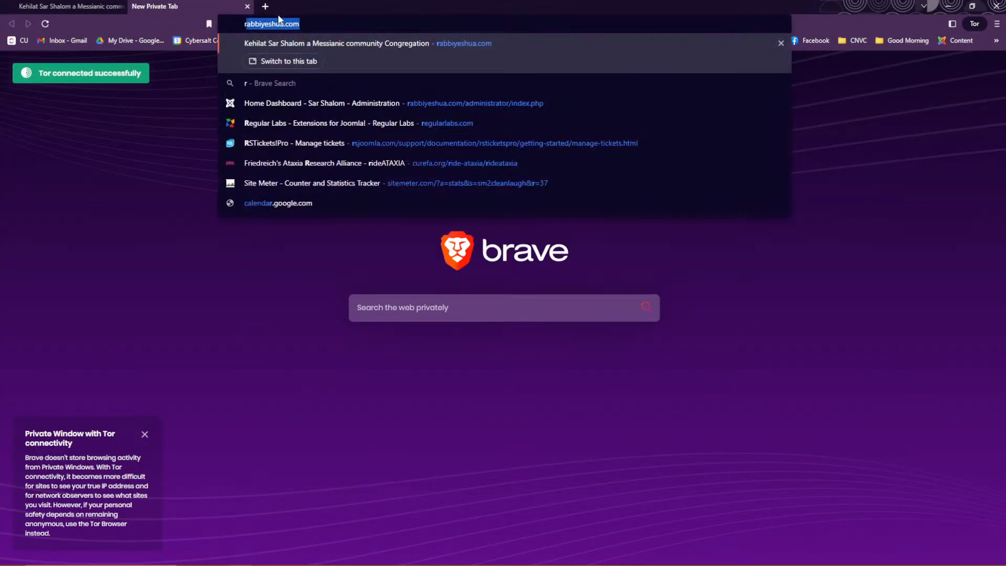
pyautogui.press('Down')
pyautogui.press('Down')
pyautogui.press('Down')
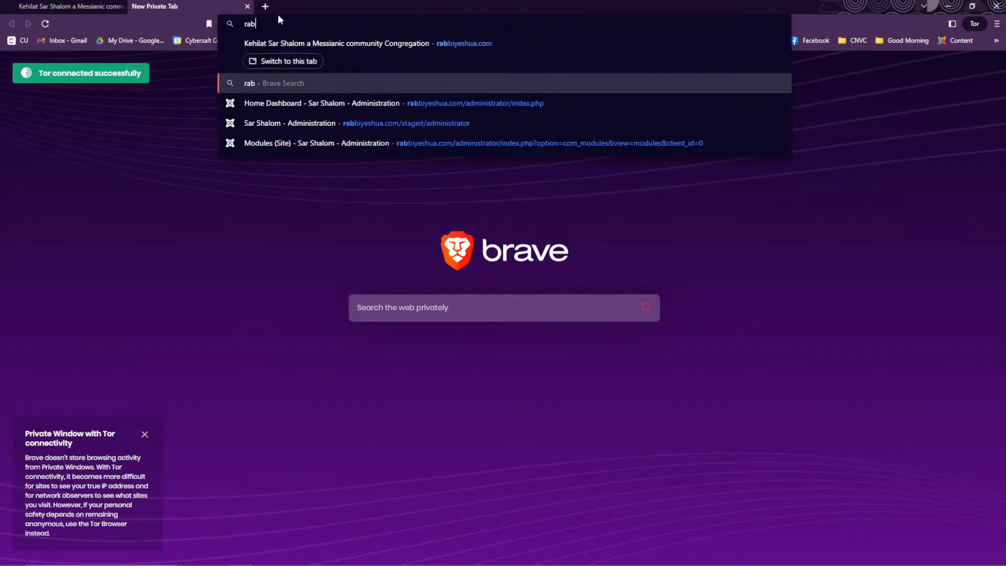
pyautogui.press('Up')
pyautogui.press('Return')
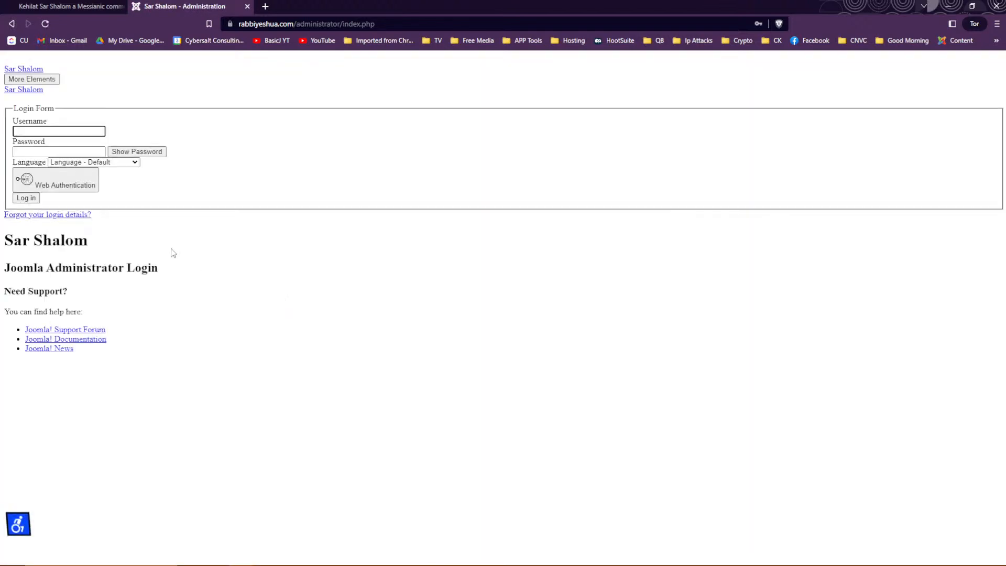
# Log in to Joomla Administrator using the saved admin login.
pyautogui.click(58, 131)
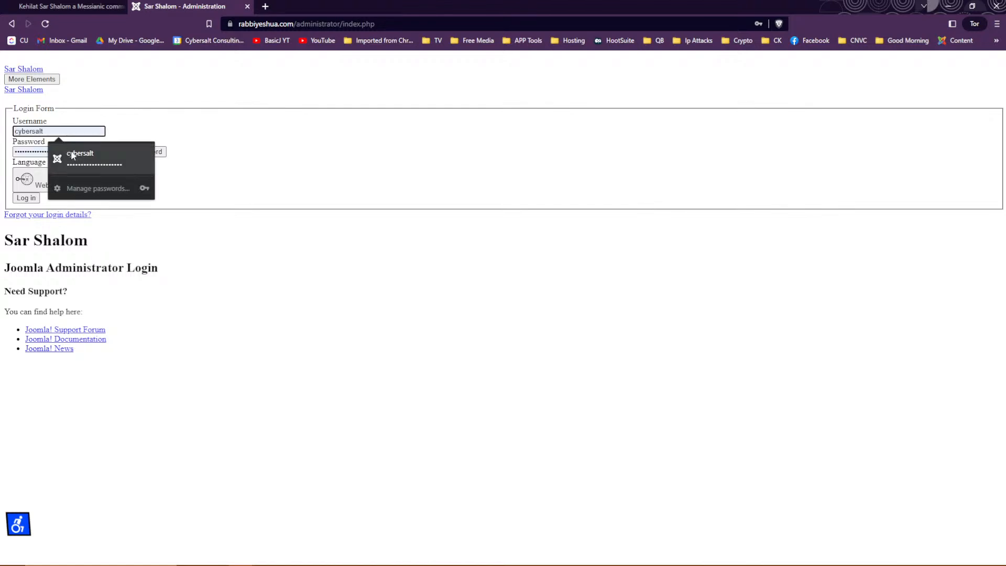
pyautogui.click(90, 152)
pyautogui.click(23, 199)
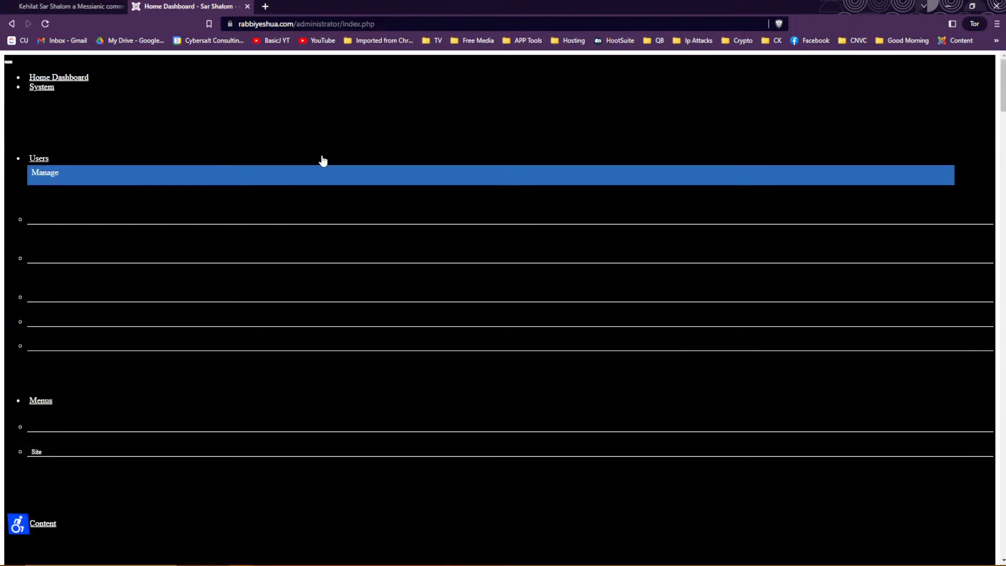
# Reload the admin dashboard, briefly opening developer tools and the user menu.
pyautogui.click(434, 25)
pyautogui.click(434, 24)
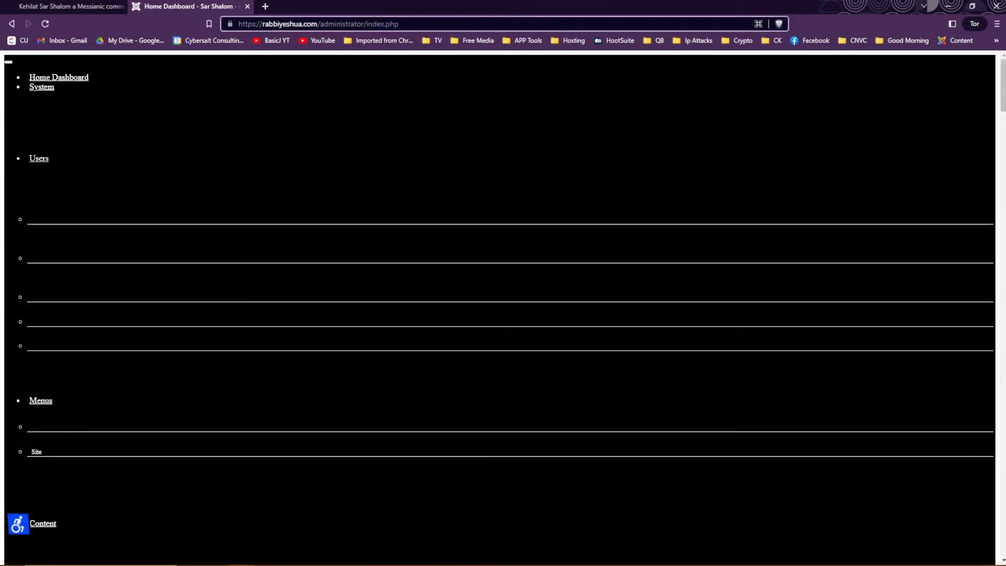
pyautogui.press('Return')
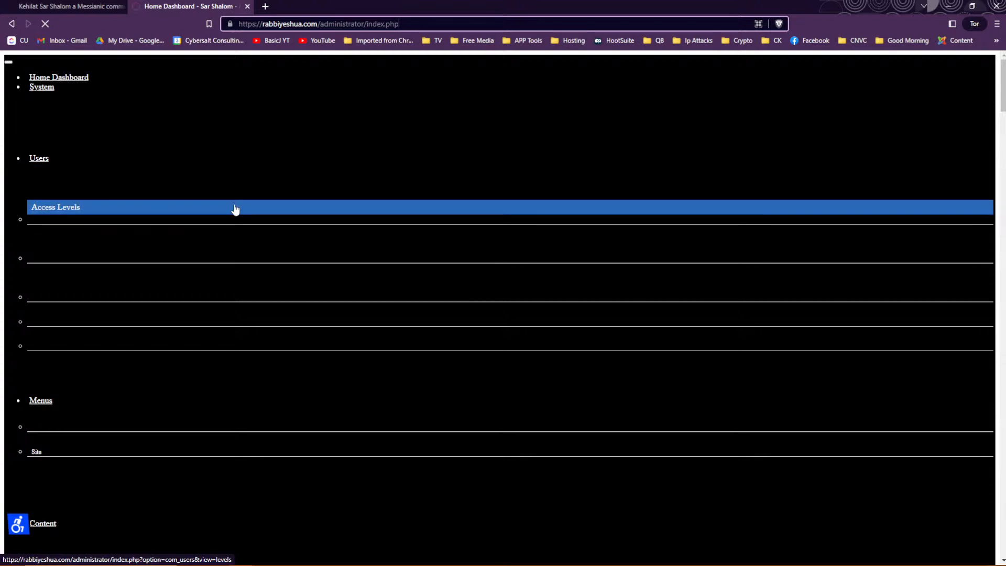
pyautogui.scroll(-7, 414, 283)
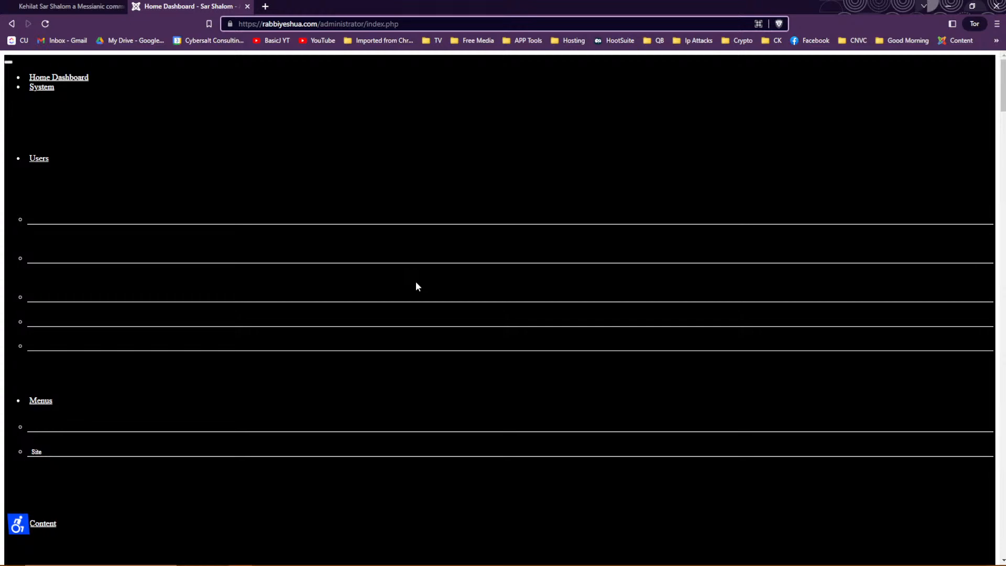
pyautogui.hotkey('ctrl', 'shift', 'i')
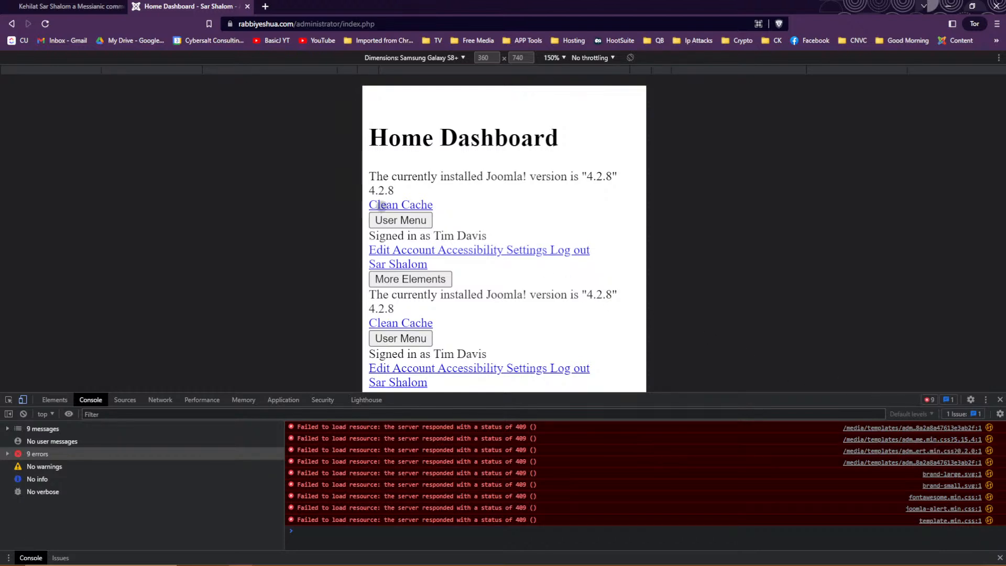
pyautogui.click(384, 216)
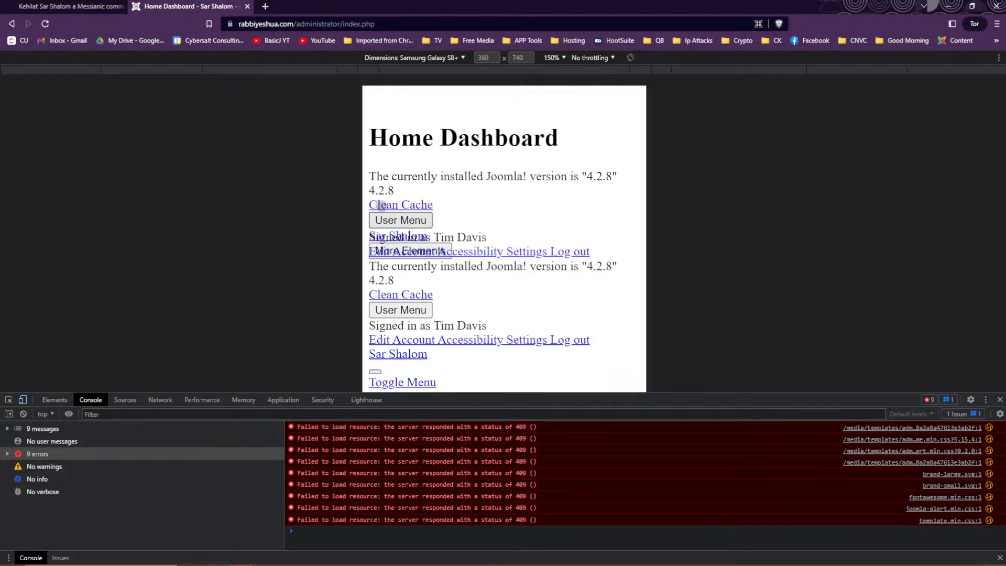
pyautogui.click(1000, 399)
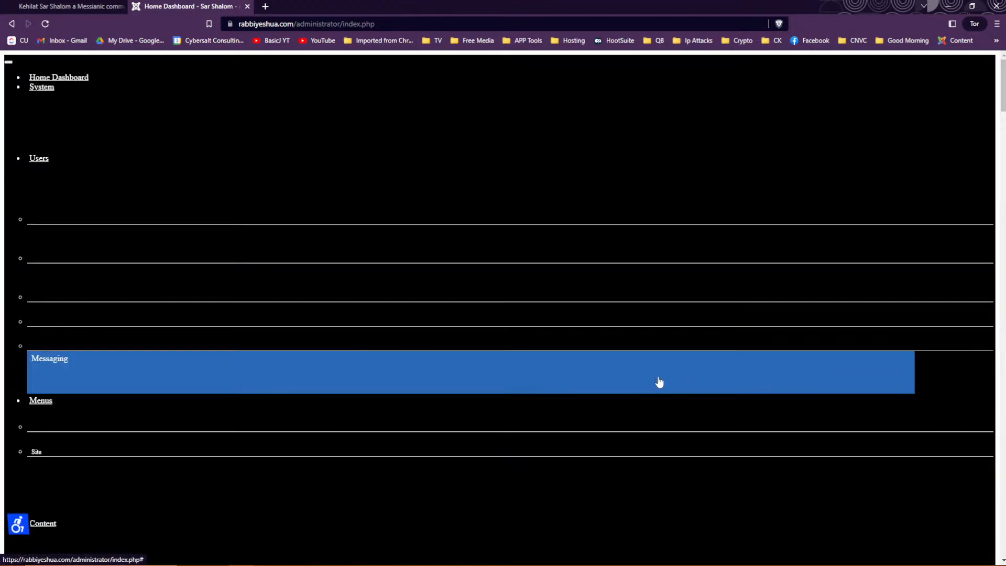
pyautogui.scroll(-5, 650, 362)
pyautogui.scroll(-20, 639, 377)
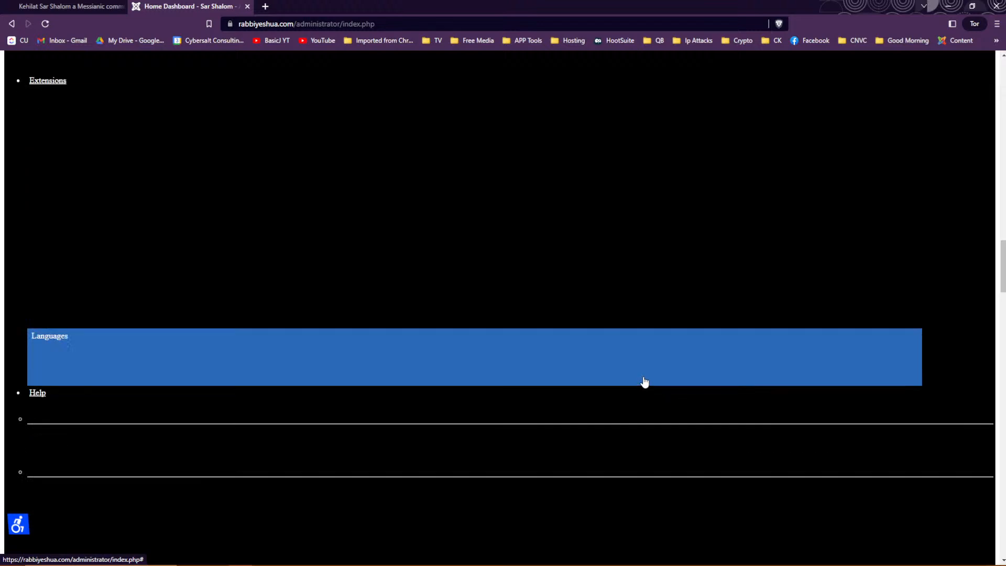
pyautogui.scroll(3, 647, 387)
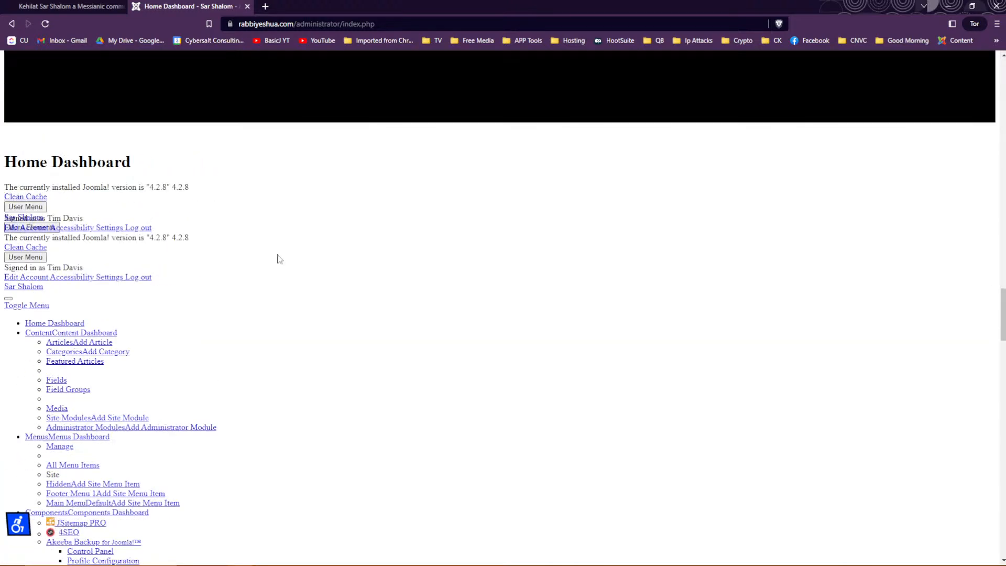
# Clean the site cache, freeing 522.05 KB, and reload the Home Dashboard.
pyautogui.click(37, 199)
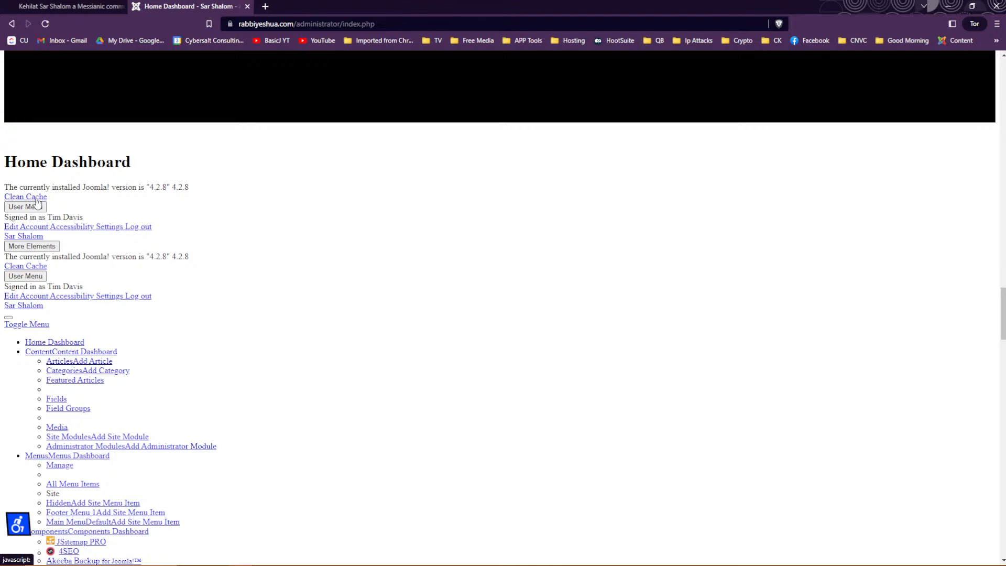
pyautogui.click(36, 267)
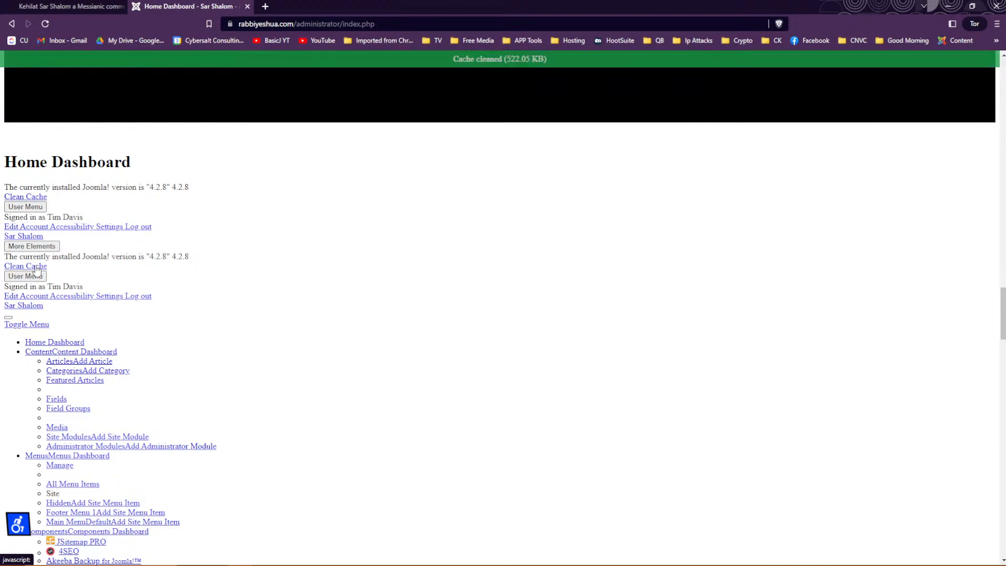
pyautogui.click(47, 26)
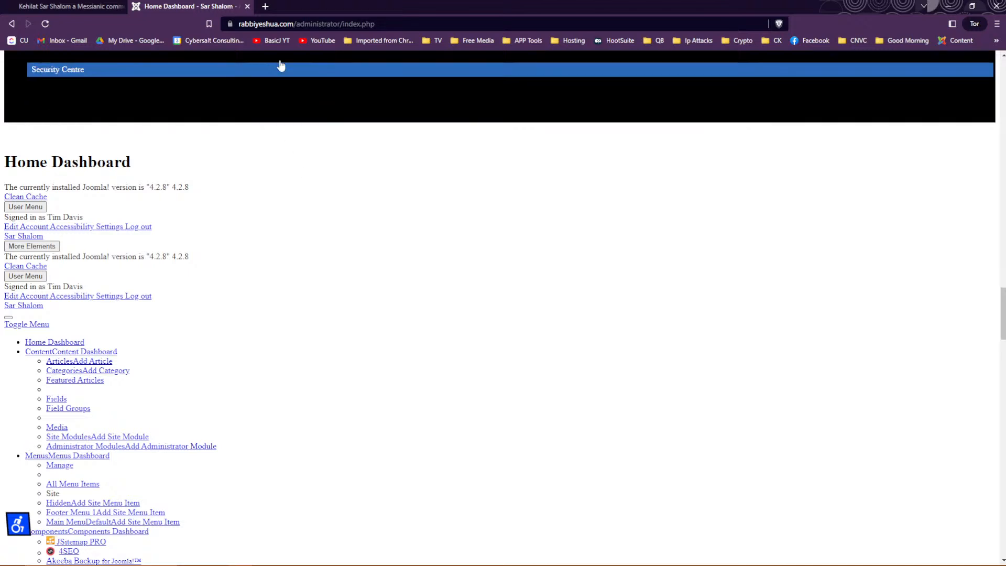
pyautogui.click(440, 24)
pyautogui.click(440, 24)
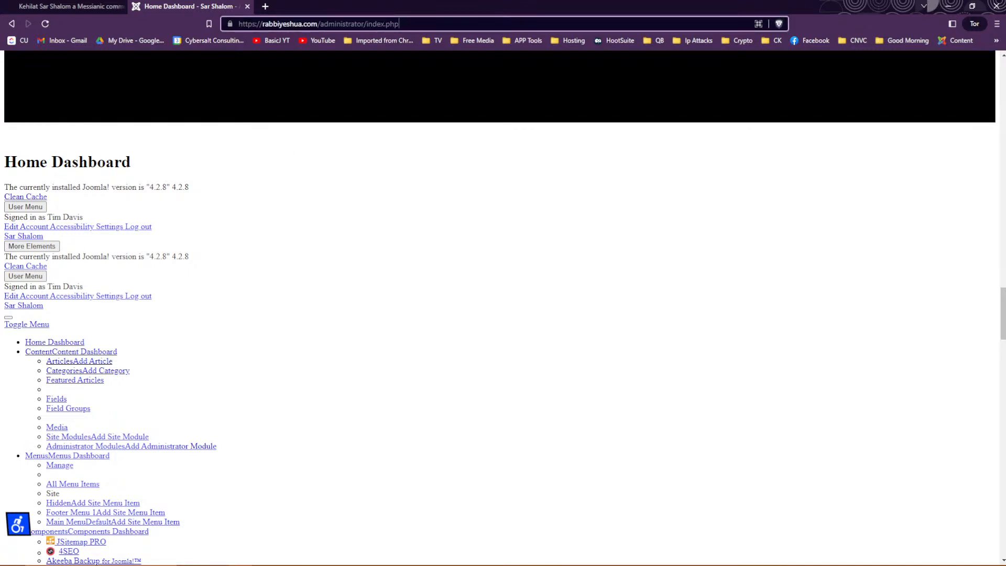
# Copy the mobile-emulated site's address and close the Brave window with all its tabs.
pyautogui.click(59, 5)
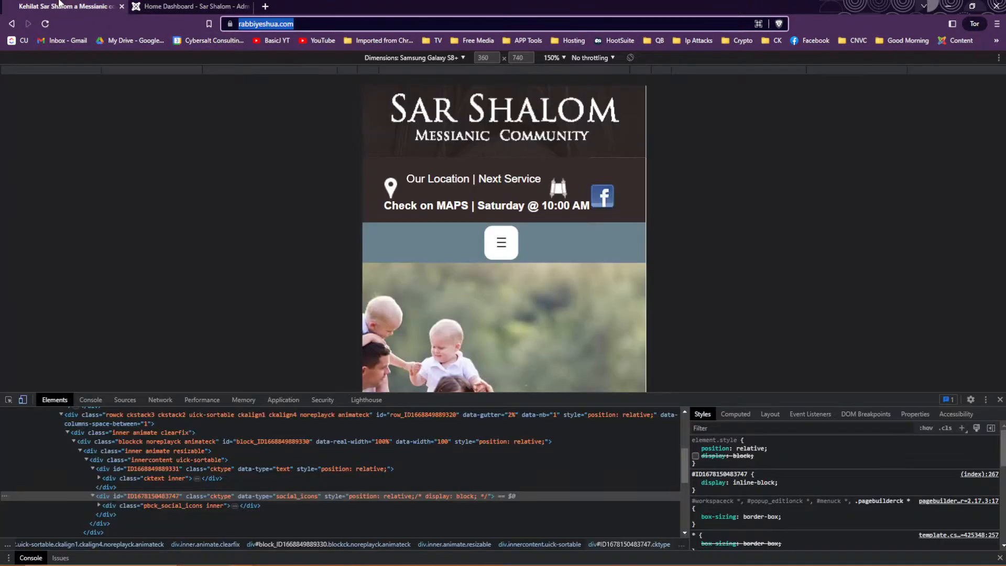
pyautogui.rightClick(261, 26)
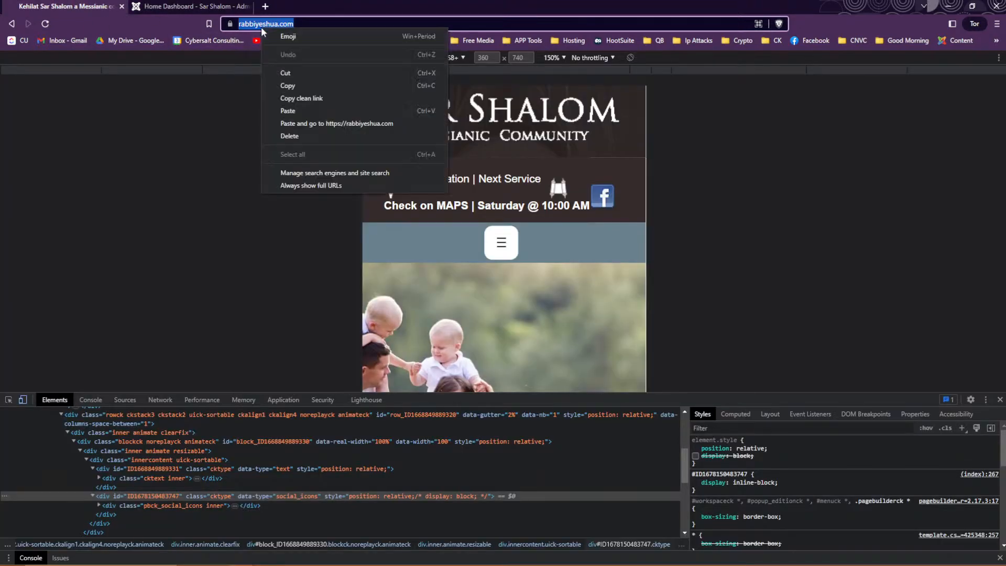
pyautogui.click(285, 86)
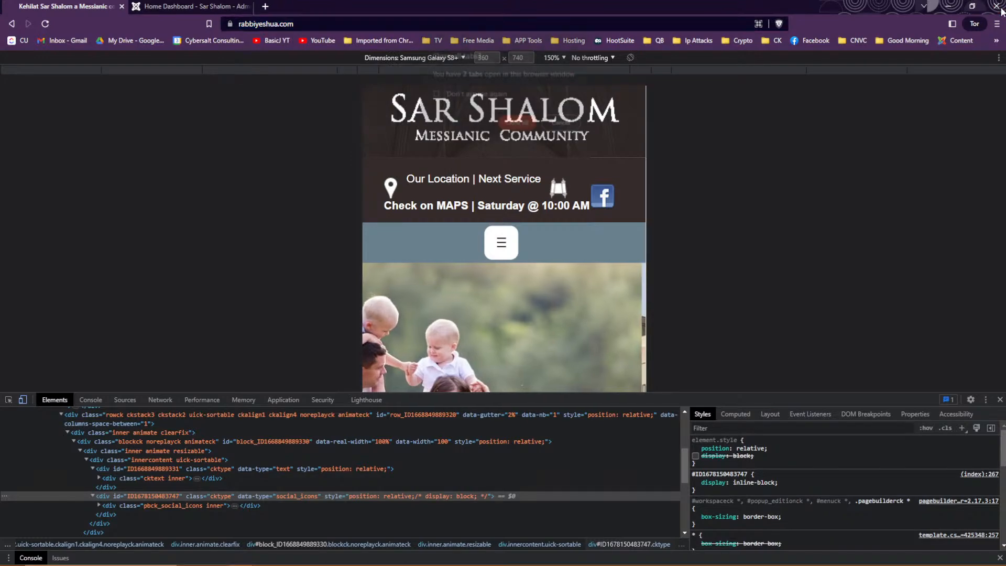
pyautogui.click(996, 7)
pyautogui.click(515, 124)
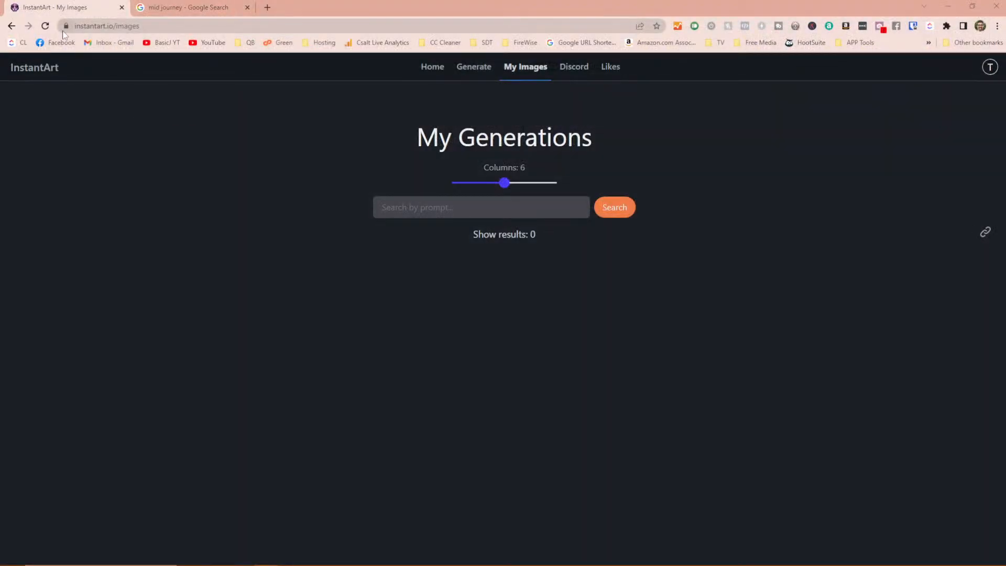
pyautogui.click(46, 32)
# In a new Chrome tab, go to rabbiyeshua.com/administrator and log in with the saved login.
pyautogui.click(267, 8)
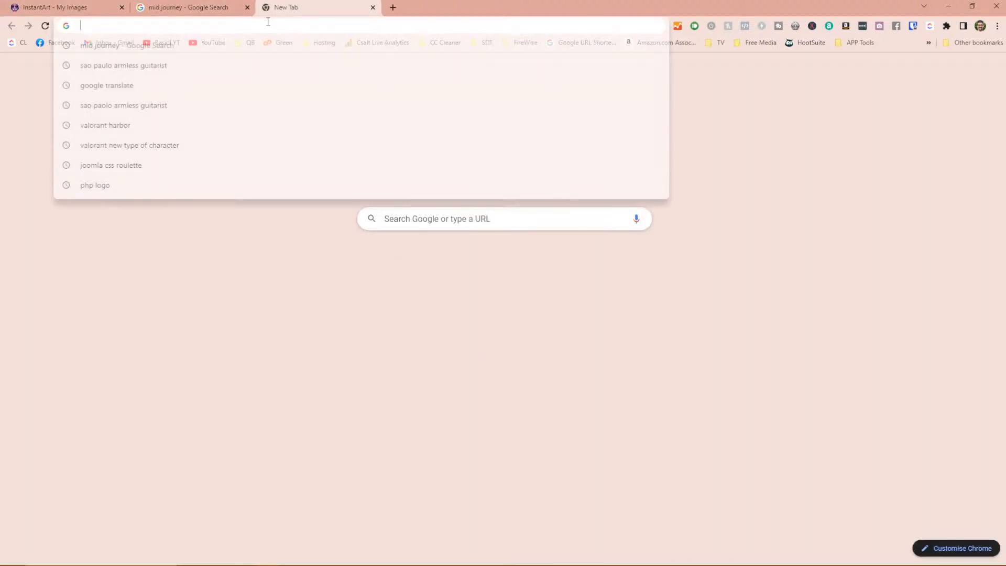
pyautogui.write('rabbiyeshua.com')
pyautogui.press('Return')
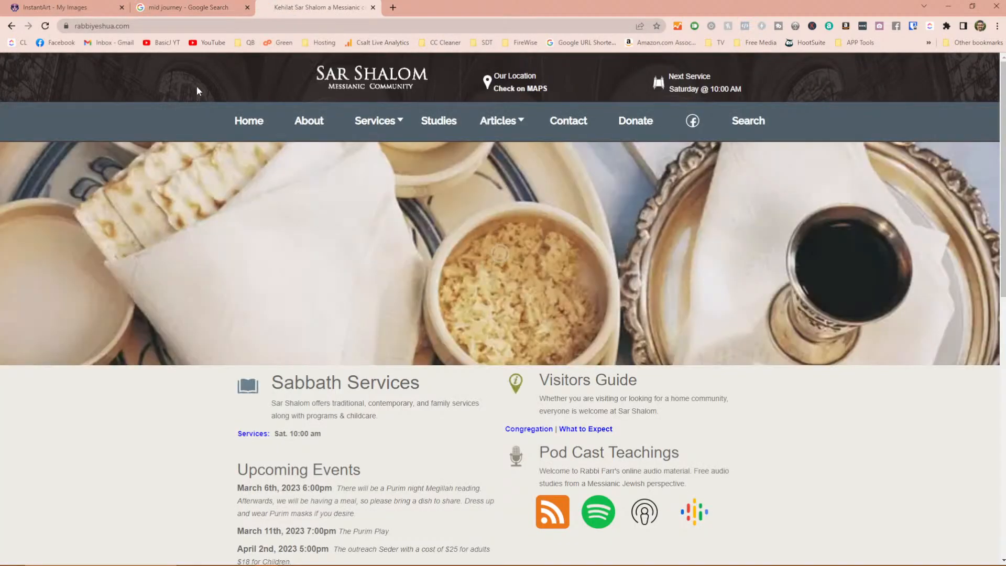
pyautogui.click(352, 26)
pyautogui.write('ad')
pyautogui.press('Down')
pyautogui.press('Down')
pyautogui.press('Return')
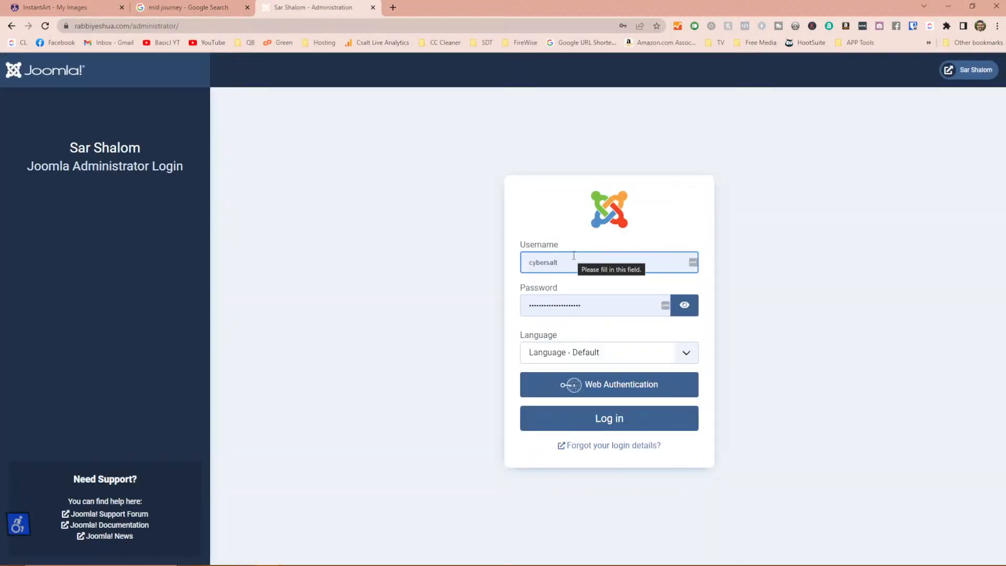
pyautogui.click(574, 257)
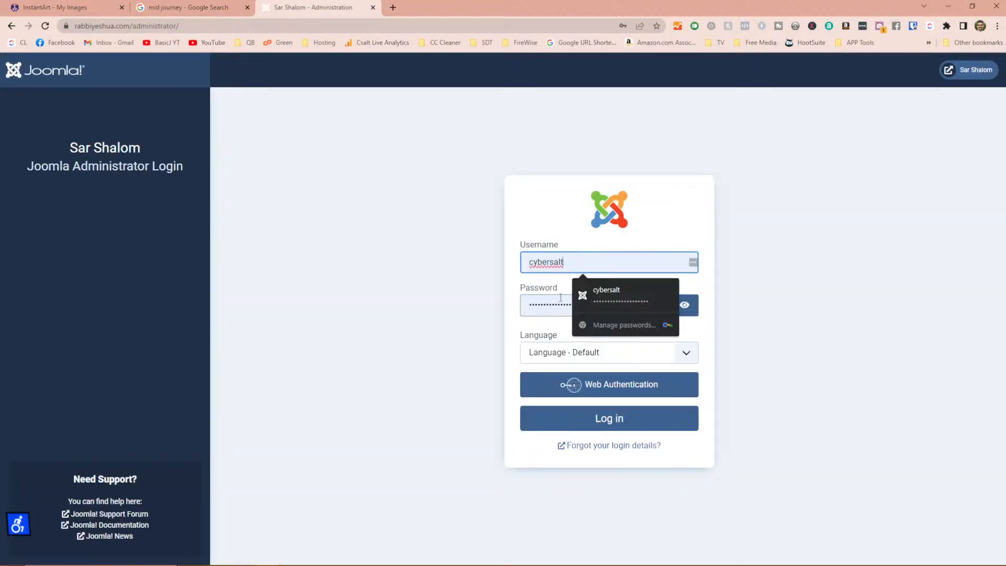
pyautogui.click(570, 419)
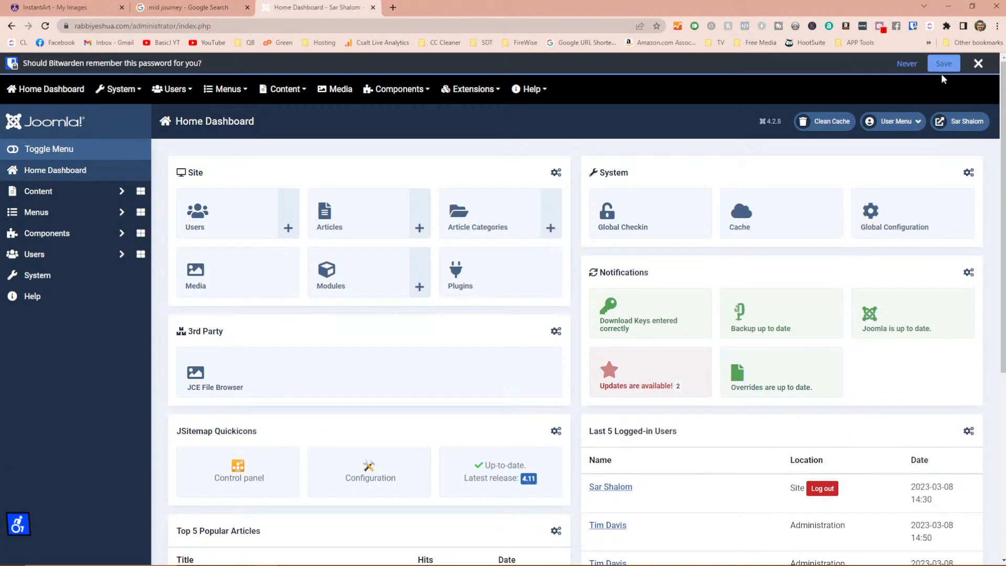
# Unlock the Bitwarden vault with its master password and dismiss the save-password prompt.
pyautogui.click(912, 27)
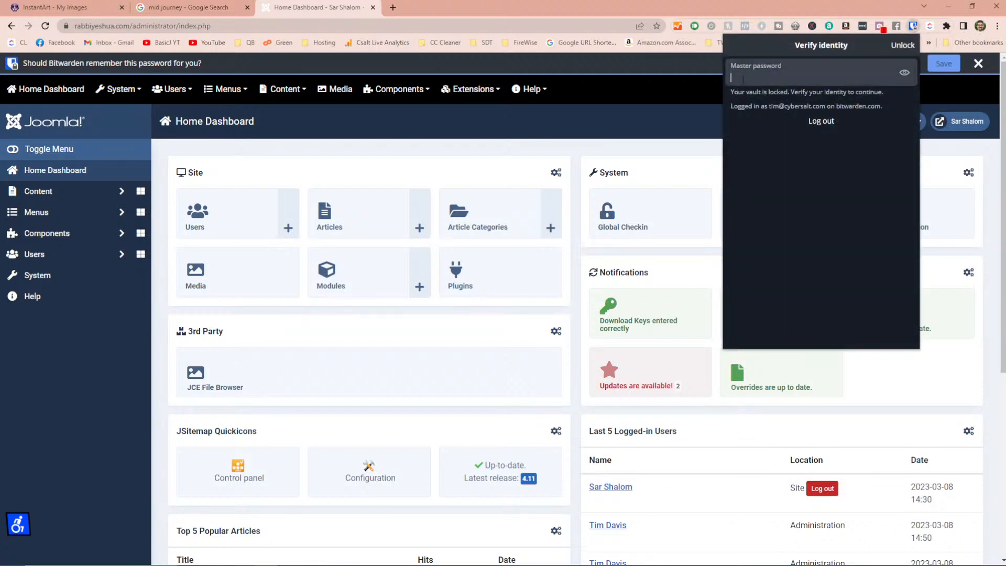
pyautogui.write('••••••••••••••••')
pyautogui.press('Return')
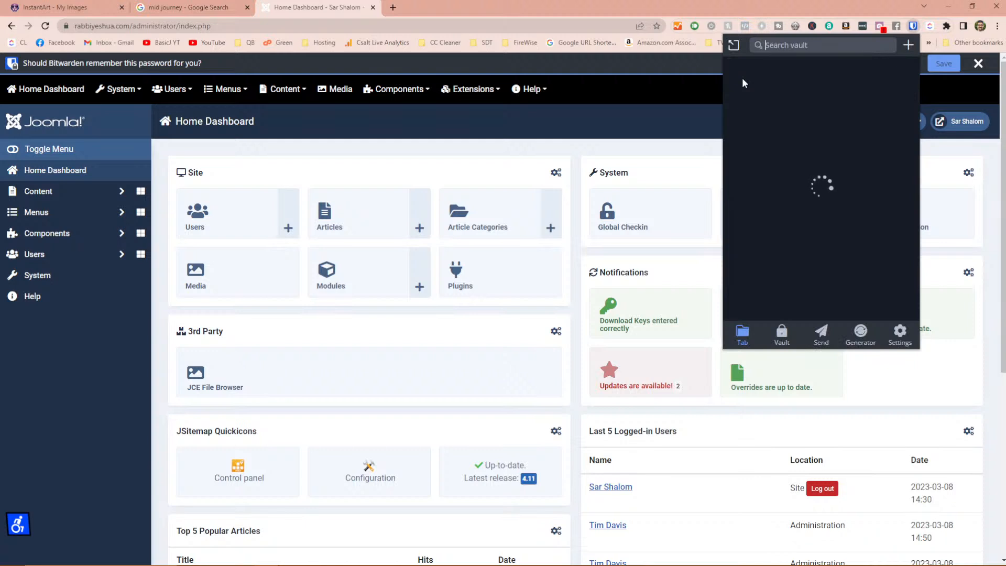
pyautogui.click(468, 90)
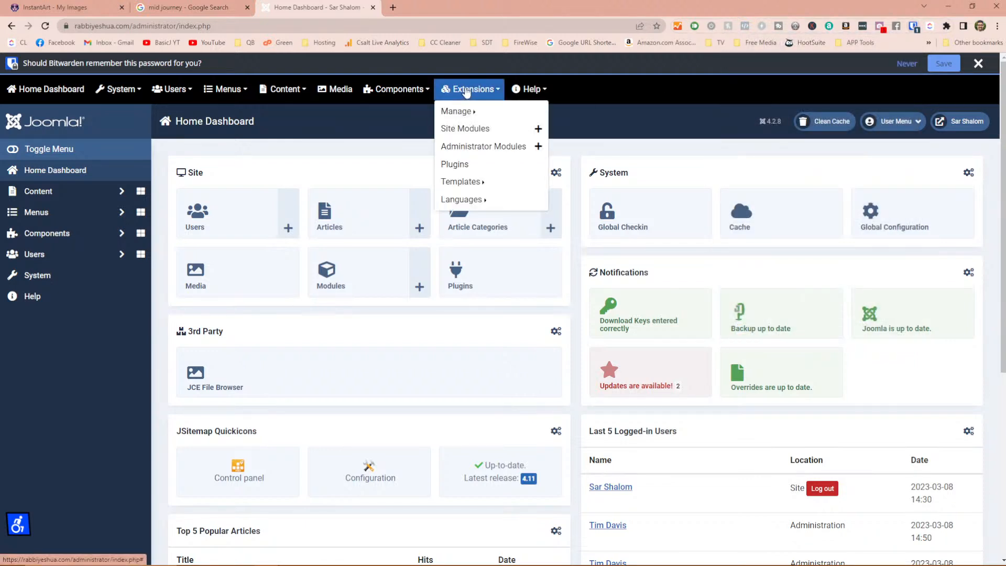
pyautogui.click(466, 91)
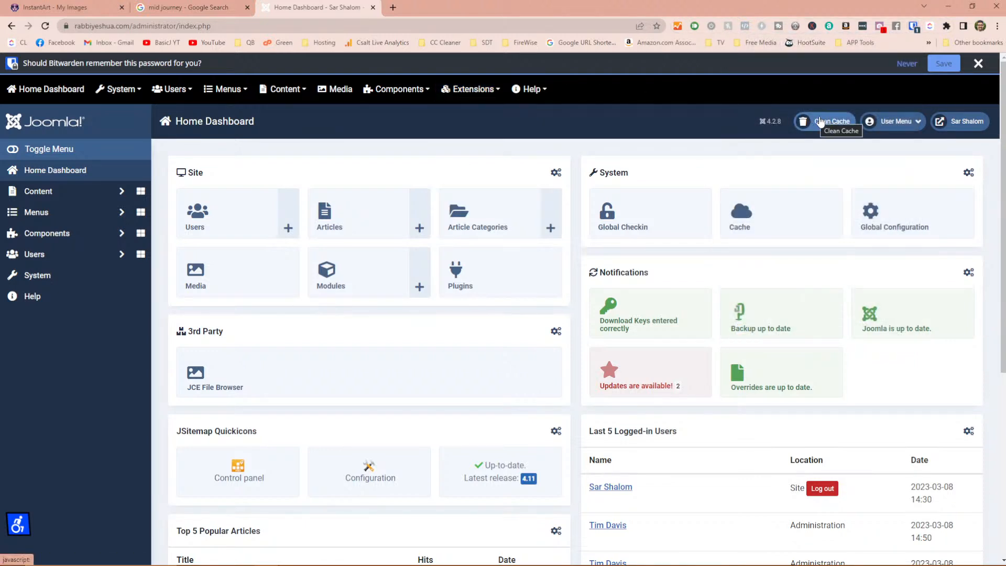
pyautogui.click(978, 63)
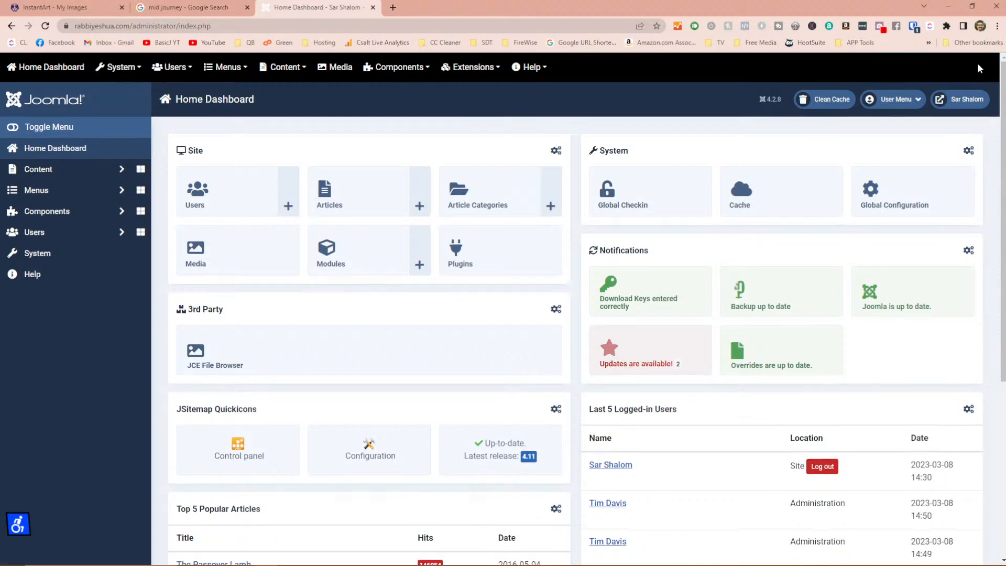
pyautogui.click(951, 99)
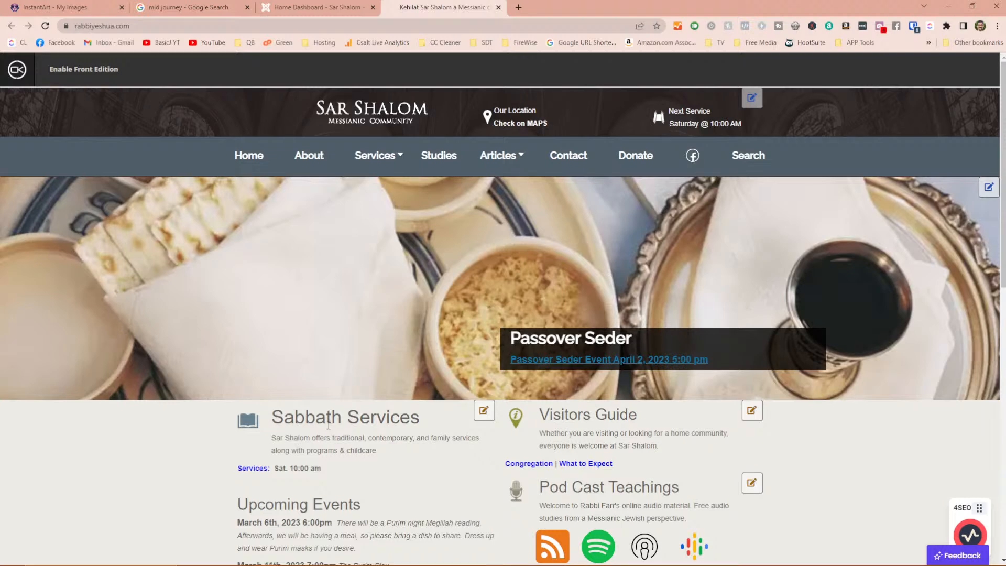
# Copy the site address and bring the Brave cPanel File Manager window forward.
pyautogui.rightClick(254, 25)
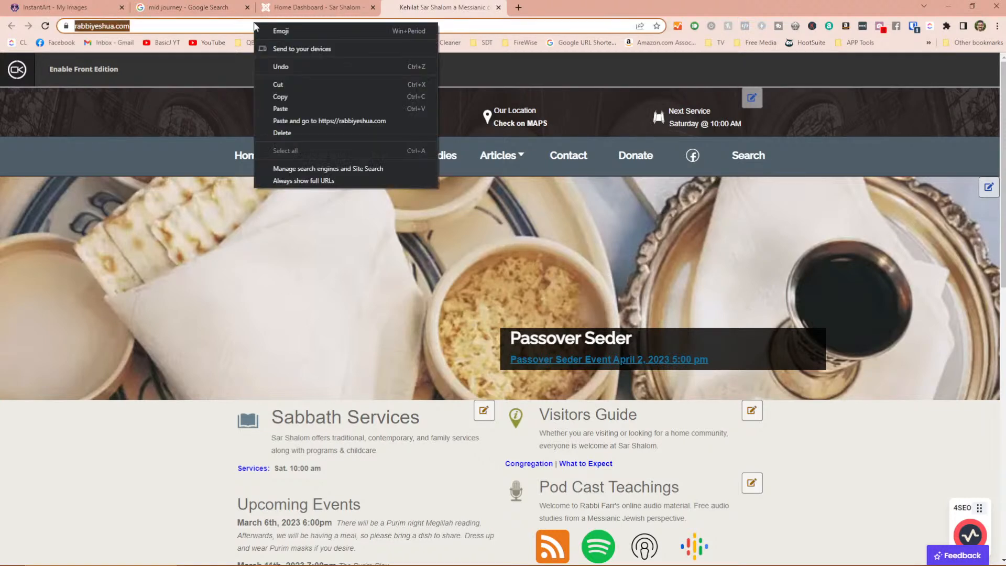
pyautogui.click(319, 94)
pyautogui.moveTo(234, 560)
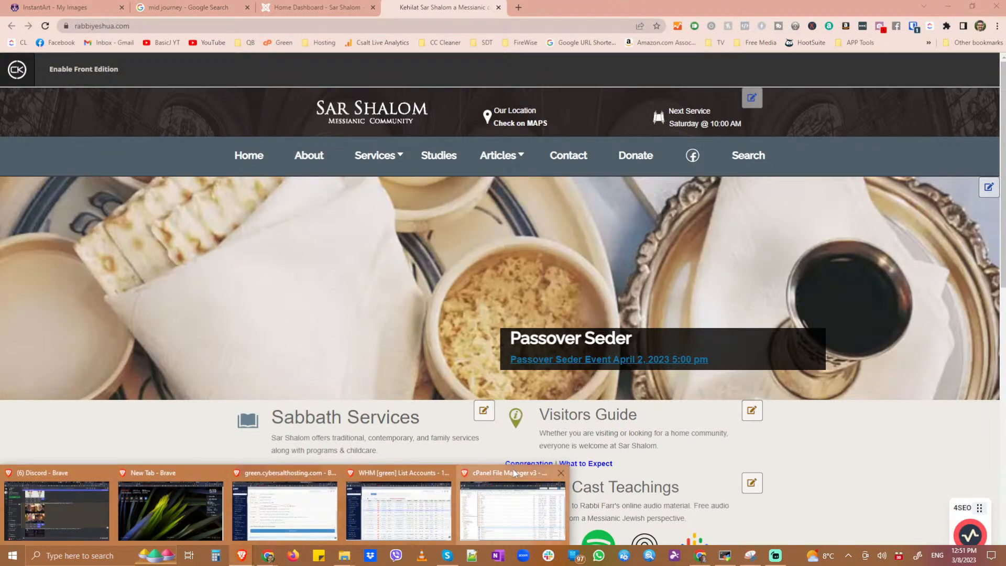
pyautogui.click(513, 503)
# In a new tab, paste the administrator address, log in with saved credentials, and open the live site.
pyautogui.click(265, 7)
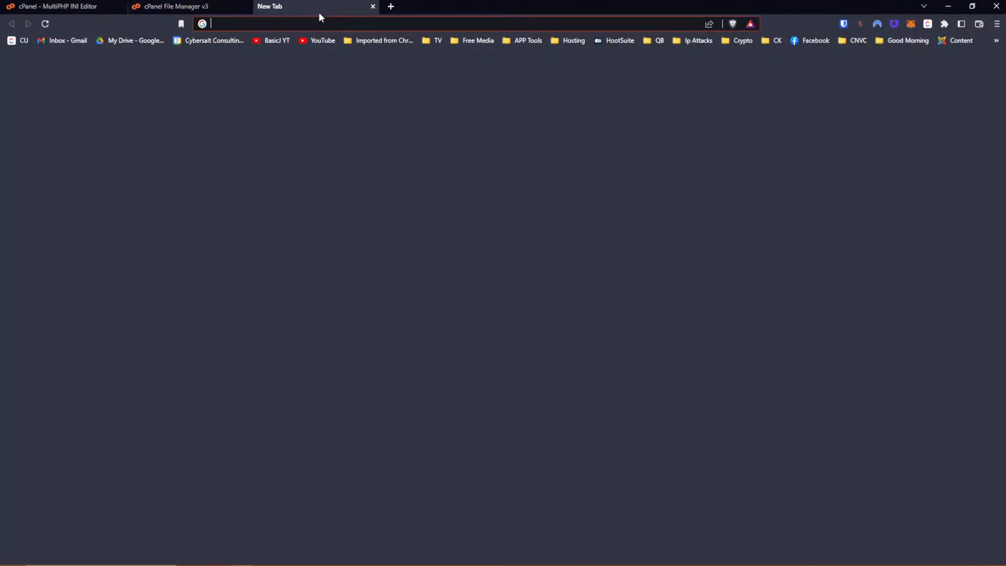
pyautogui.click(327, 25)
pyautogui.hotkey('ctrl', 'v')
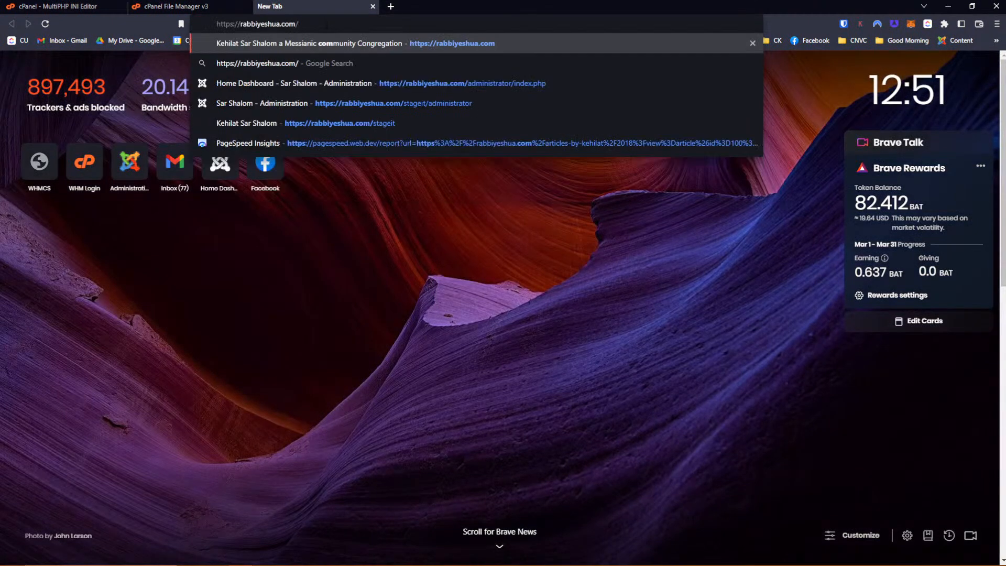
pyautogui.click(407, 82)
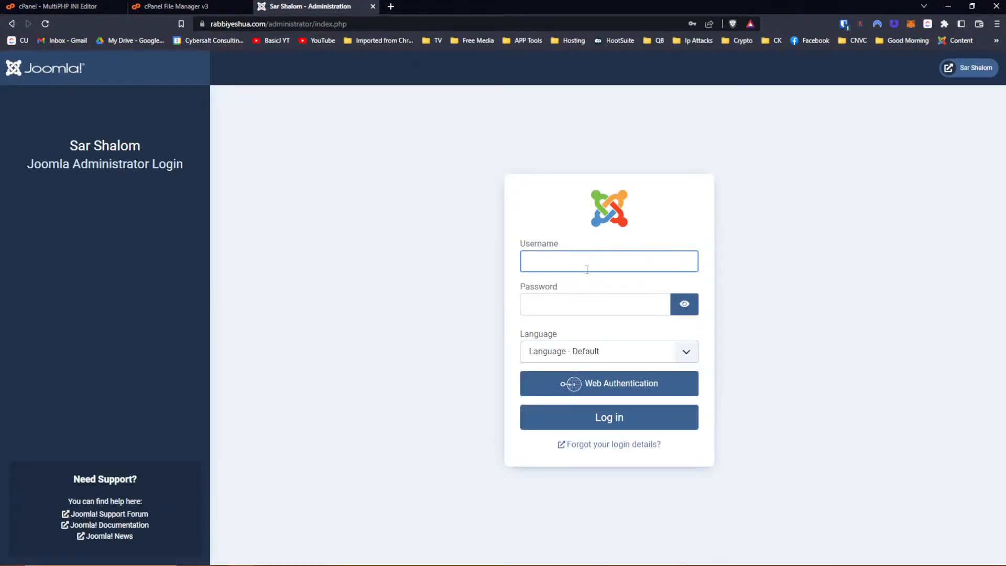
pyautogui.click(587, 269)
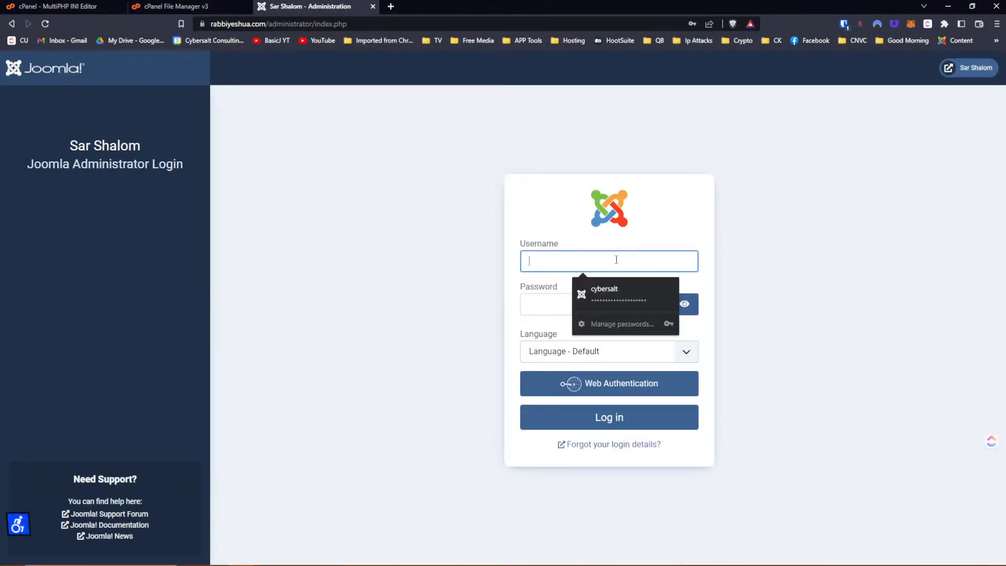
pyautogui.click(618, 294)
pyautogui.click(608, 417)
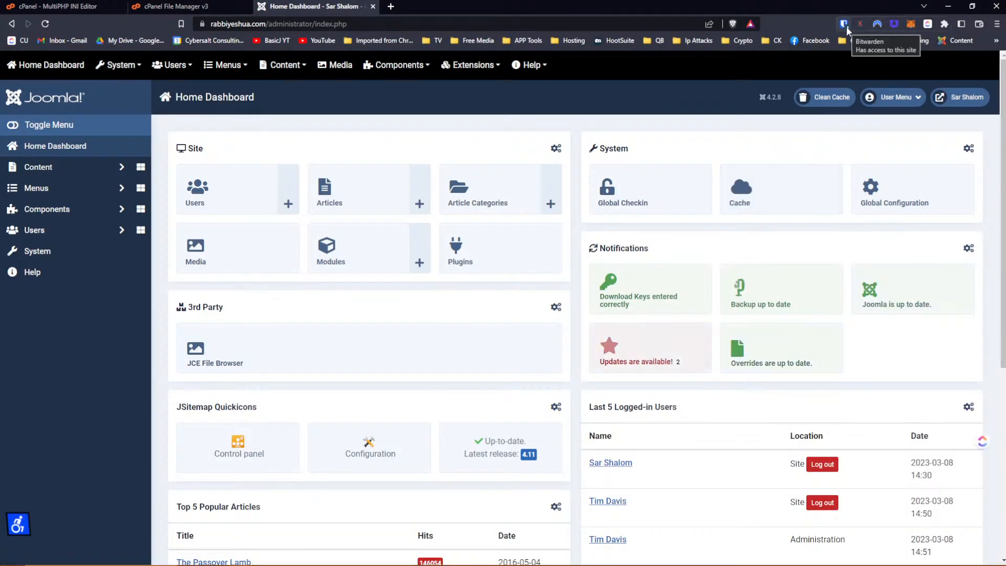
pyautogui.click(950, 101)
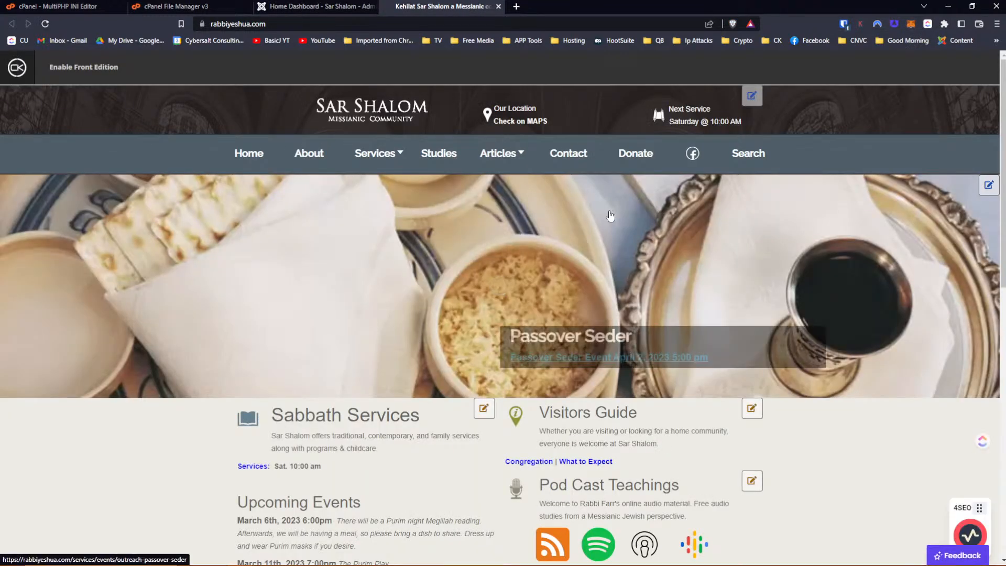
pyautogui.hotkey('ctrl', 'shift', 'i')
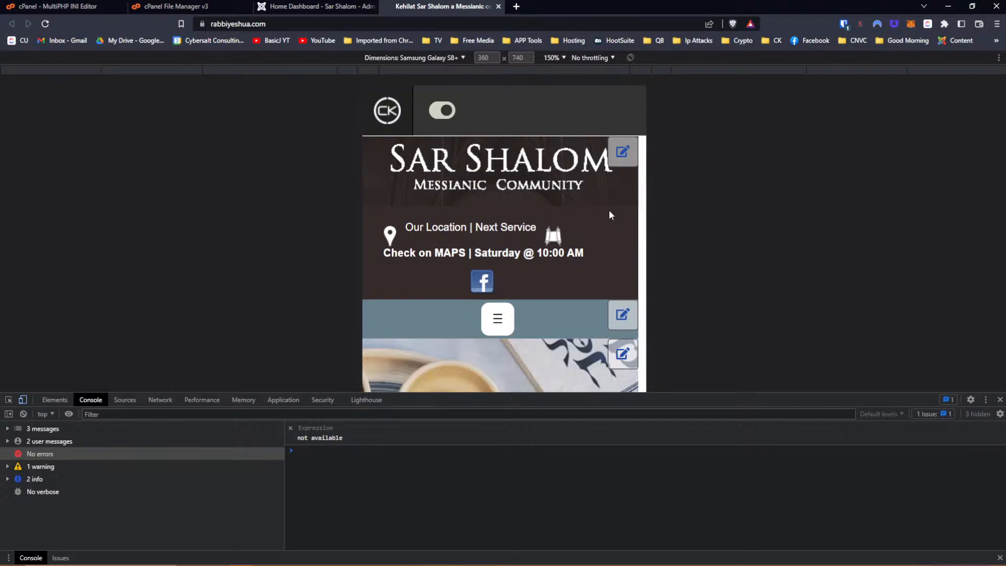
pyautogui.click(9, 400)
pyautogui.click(495, 284)
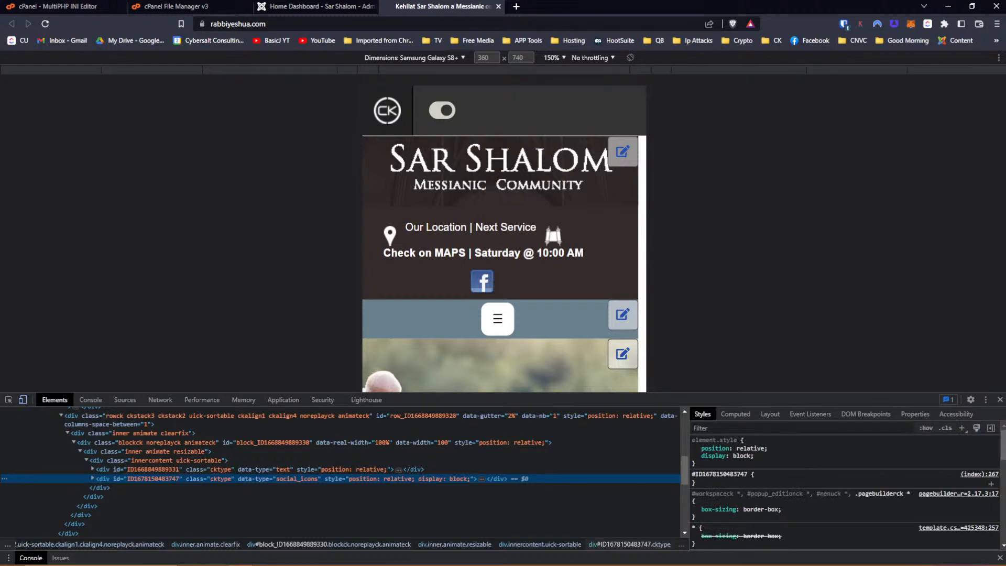
pyautogui.click(720, 480)
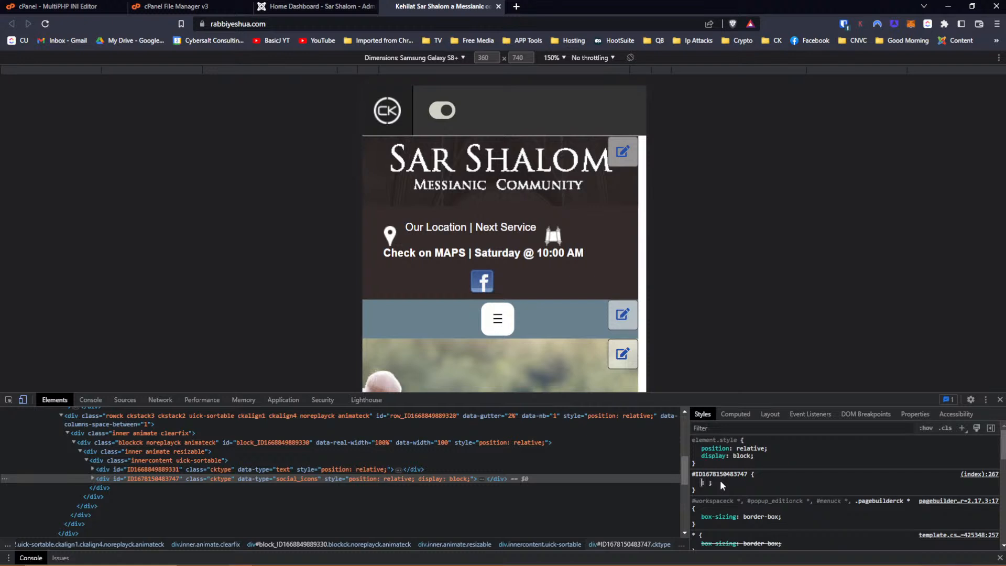
pyautogui.write('d')
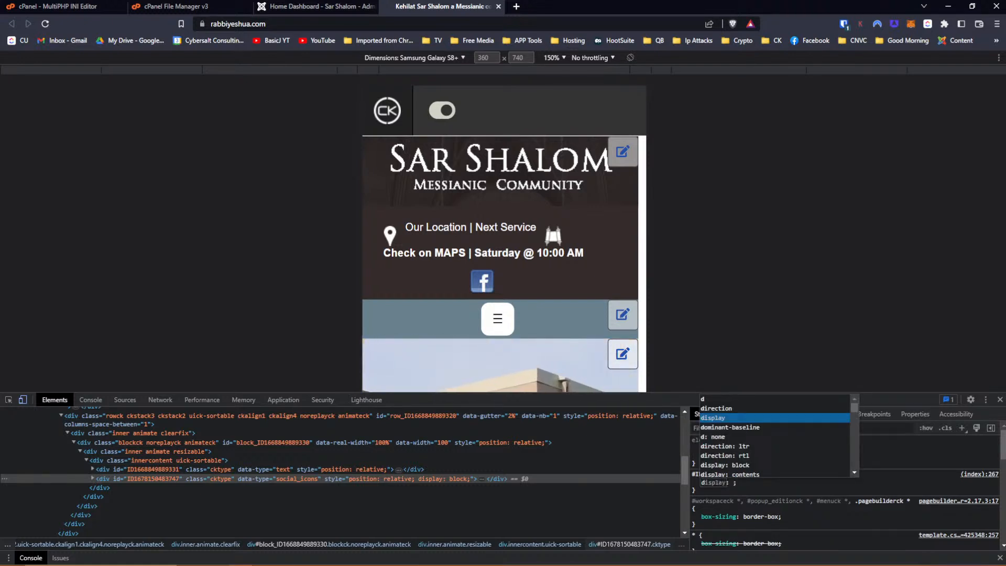
pyautogui.write('isplay')
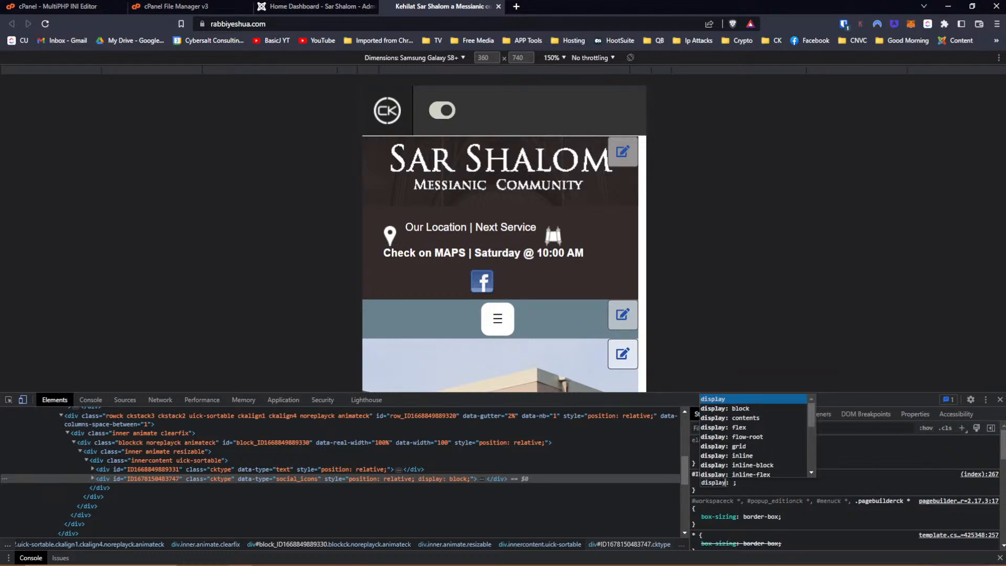
pyautogui.press('Down')
pyautogui.press('Down')
pyautogui.press('Down')
pyautogui.press('Down')
pyautogui.press('Down')
pyautogui.press('Down')
pyautogui.press('Down')
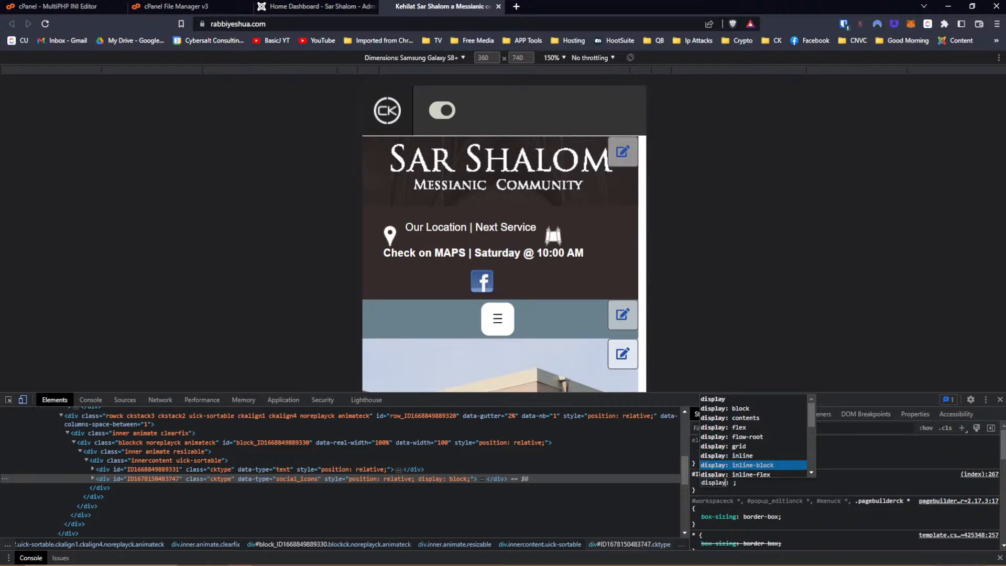
pyautogui.press('Return')
pyautogui.click(711, 492)
pyautogui.click(710, 489)
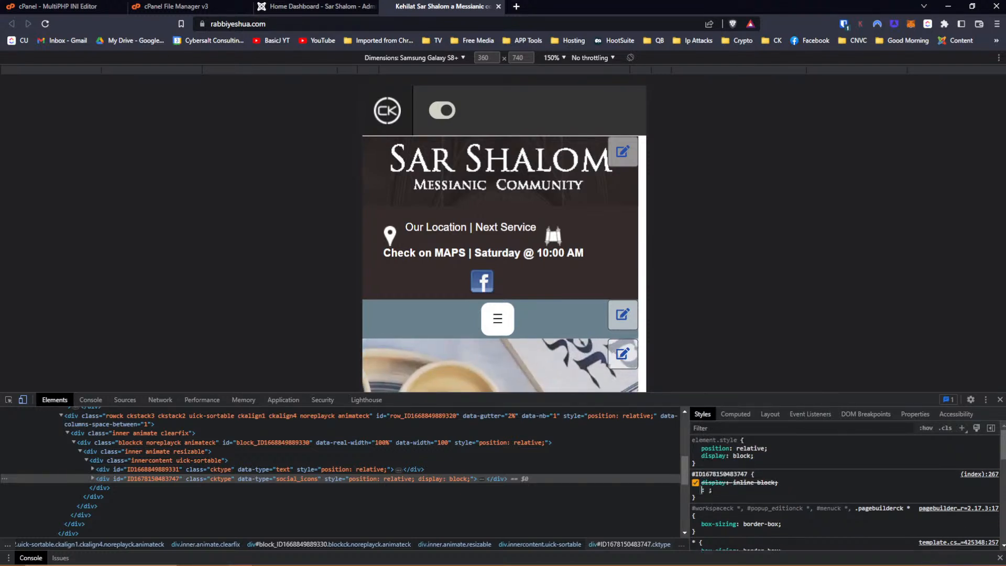
pyautogui.click(740, 497)
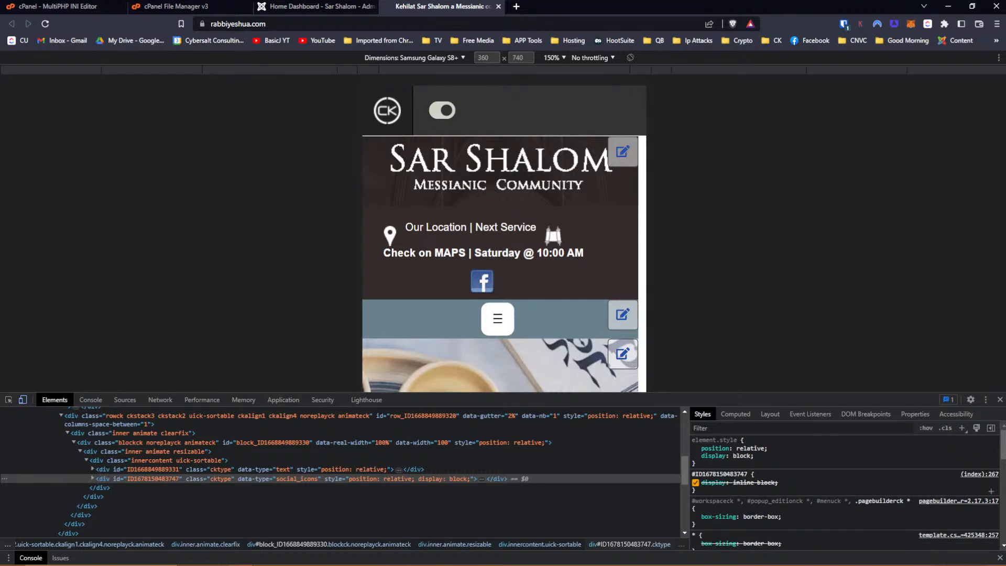
# Disable the icons' inline display: block, make the inline-block value !important, and copy the rule.
pyautogui.click(696, 456)
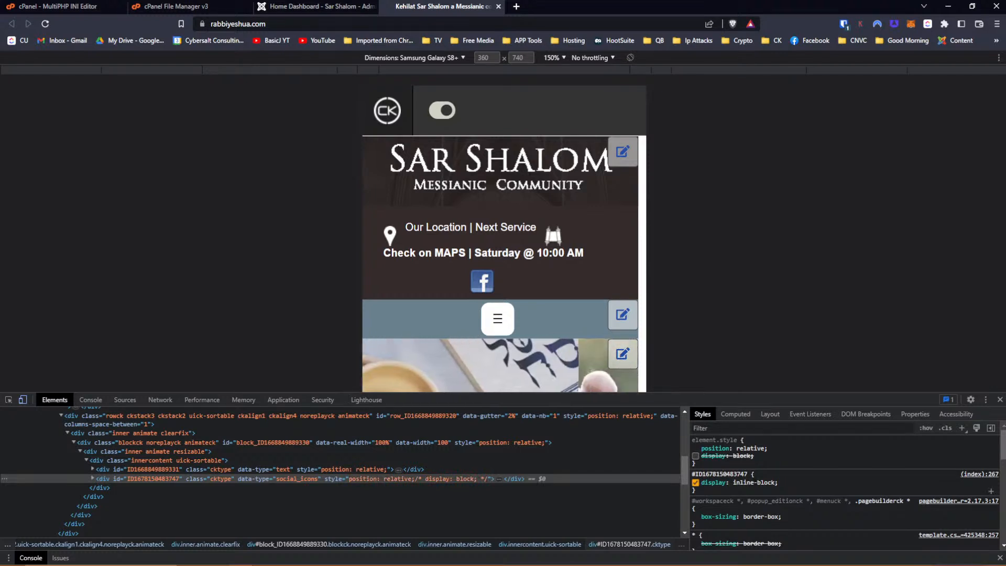
pyautogui.click(761, 483)
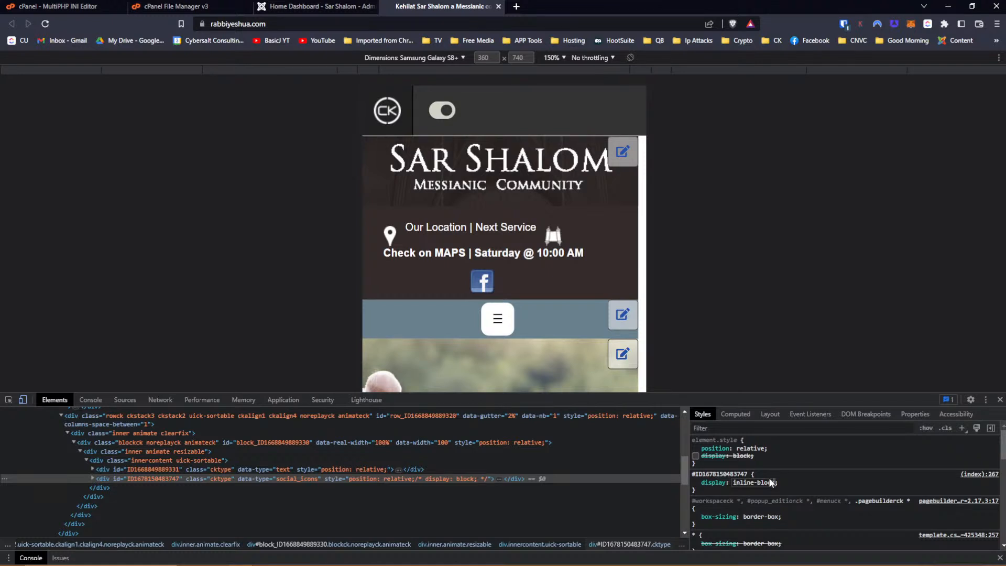
pyautogui.write('!important')
pyautogui.press('Return')
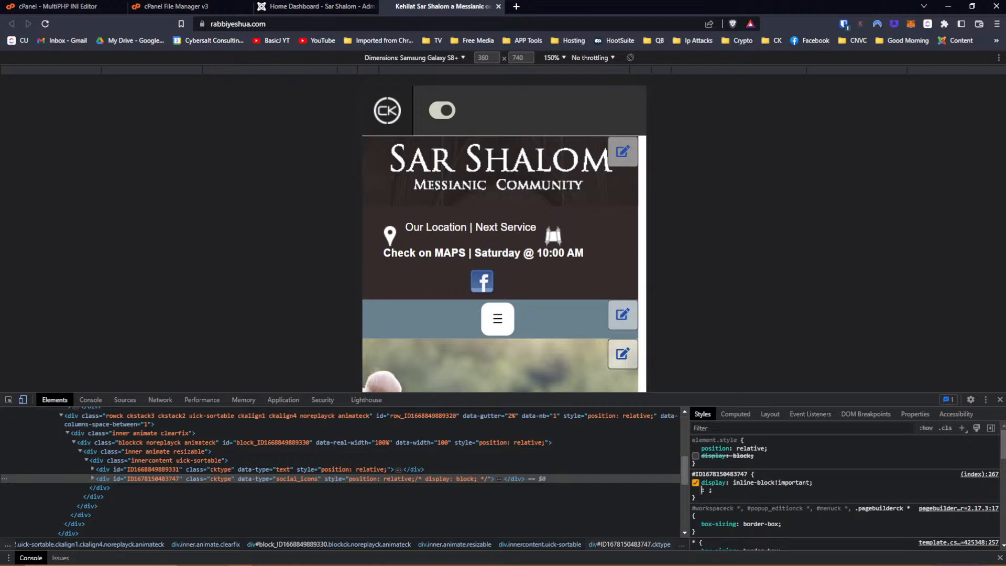
pyautogui.click(712, 496)
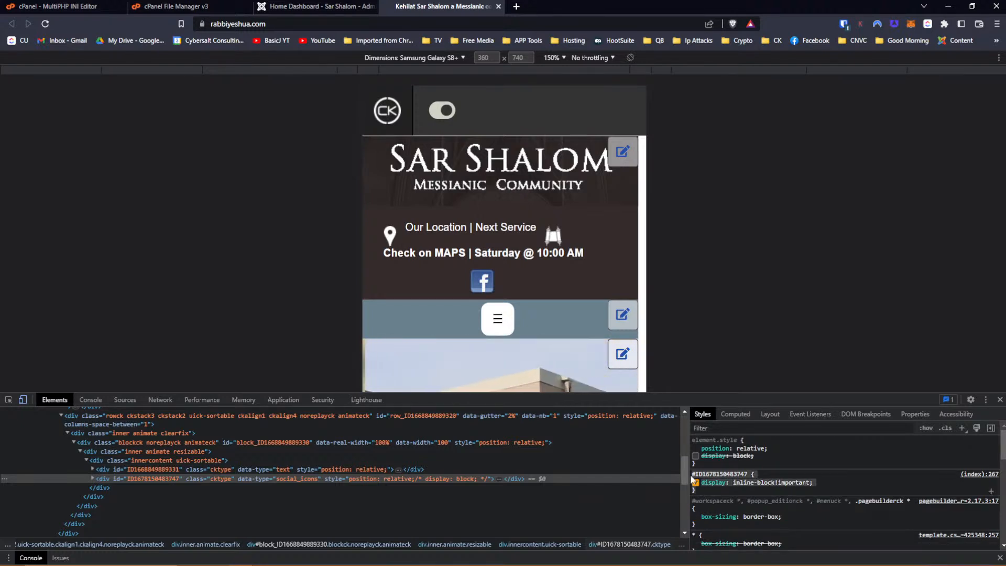
pyautogui.rightClick(709, 475)
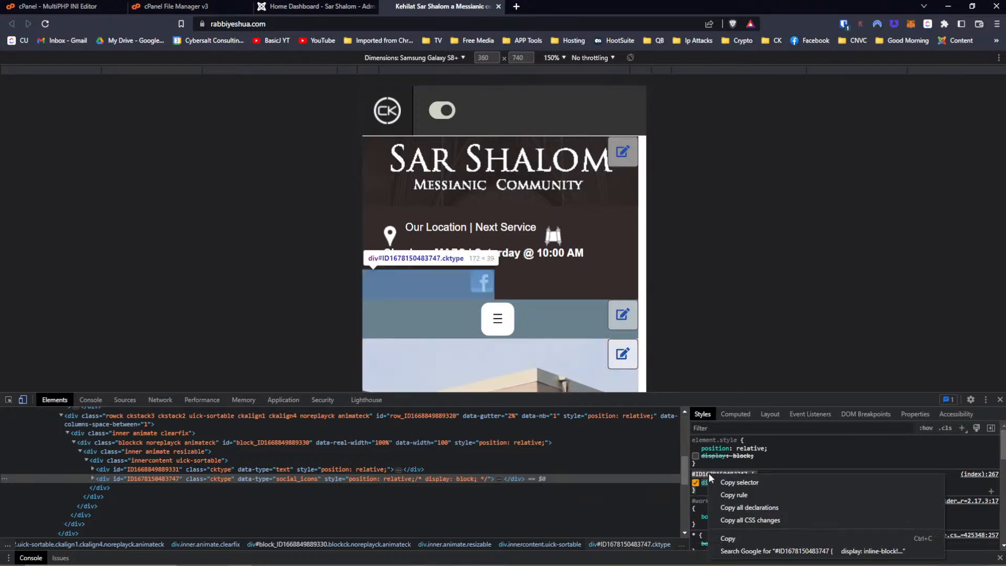
pyautogui.click(759, 536)
pyautogui.click(109, 467)
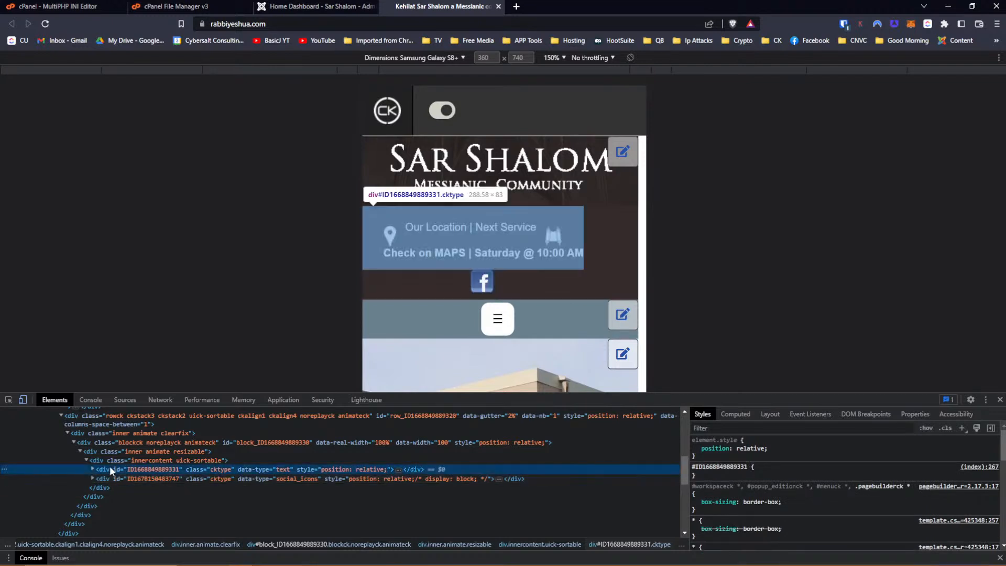
pyautogui.click(712, 478)
pyautogui.write('display')
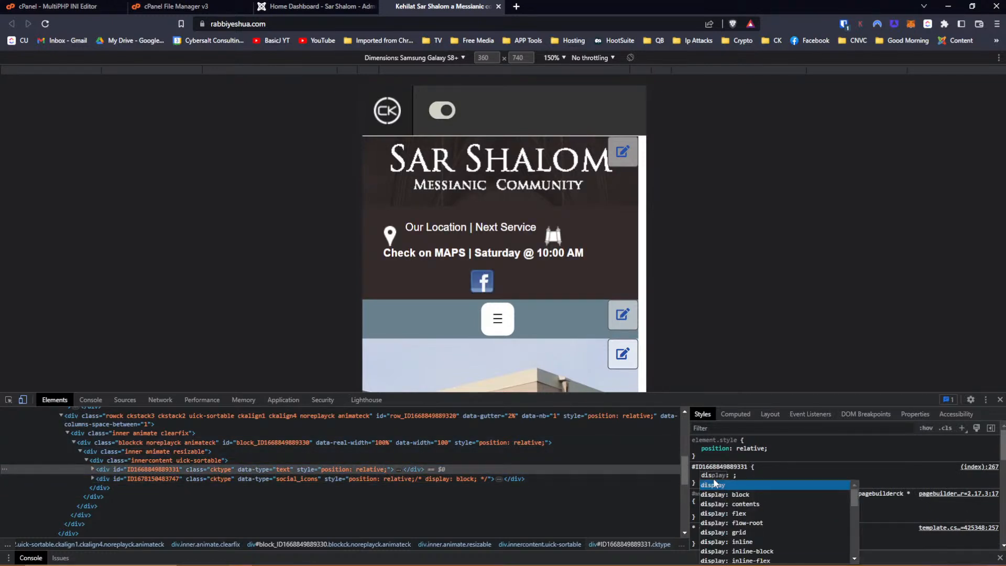
pyautogui.press('Down')
pyautogui.press('Down')
pyautogui.press('Down')
pyautogui.press('Down')
pyautogui.press('Down')
pyautogui.press('Down')
pyautogui.press('Down')
pyautogui.press('Return')
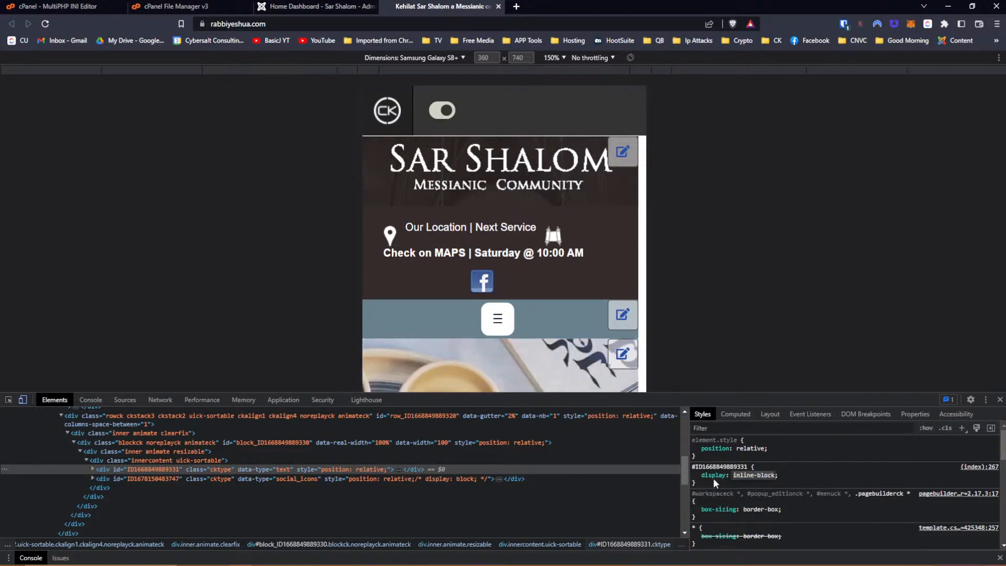
pyautogui.write('!important')
pyautogui.press('BackSpace')
pyautogui.press('BackSpace')
pyautogui.press('BackSpace')
pyautogui.press('BackSpace')
pyautogui.press('BackSpace')
pyautogui.press('BackSpace')
pyautogui.press('BackSpace')
pyautogui.press('BackSpace')
pyautogui.press('BackSpace')
pyautogui.press('BackSpace')
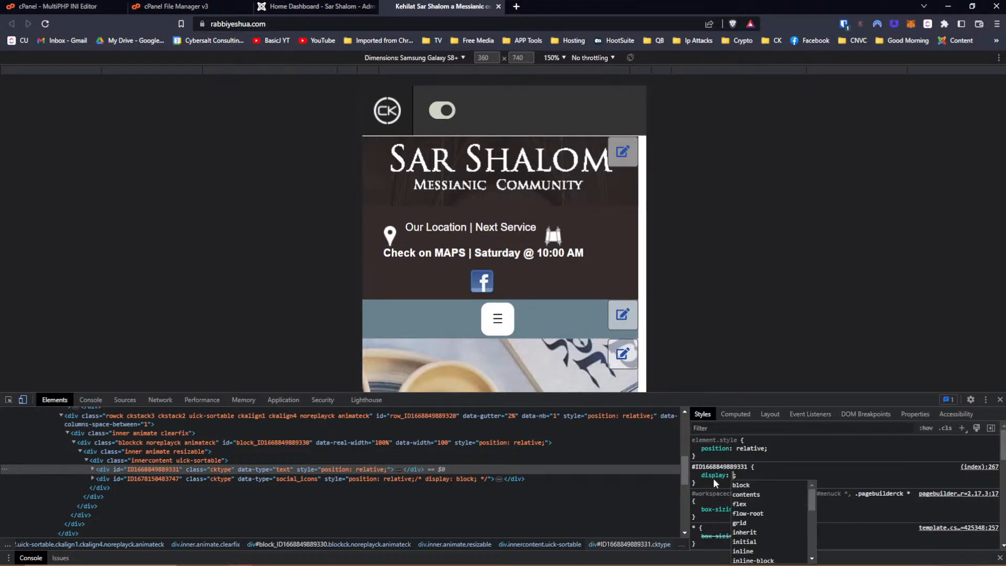
pyautogui.write('inl')
pyautogui.press('Down')
pyautogui.press('Down')
pyautogui.press('Down')
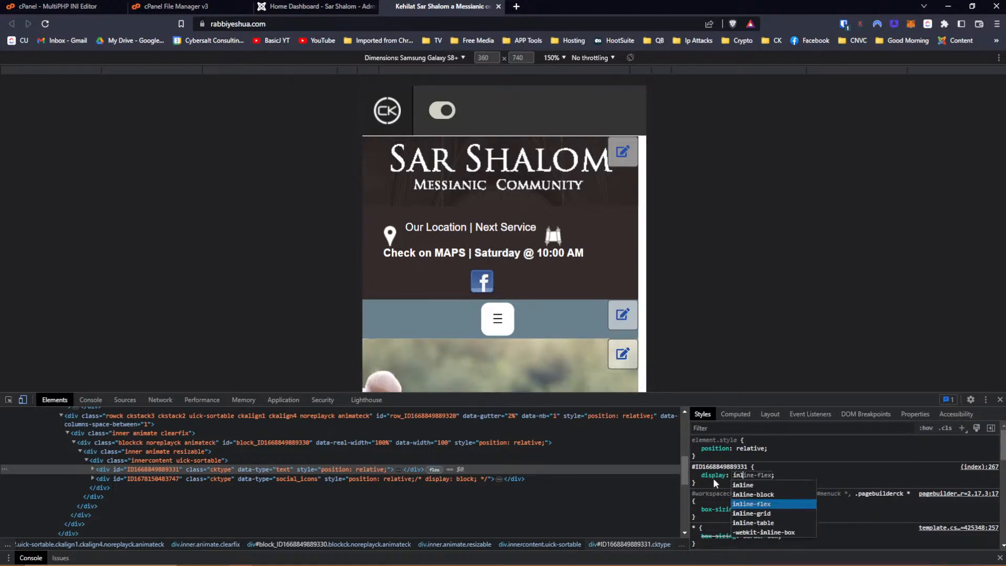
pyautogui.press('Up')
pyautogui.press('Up')
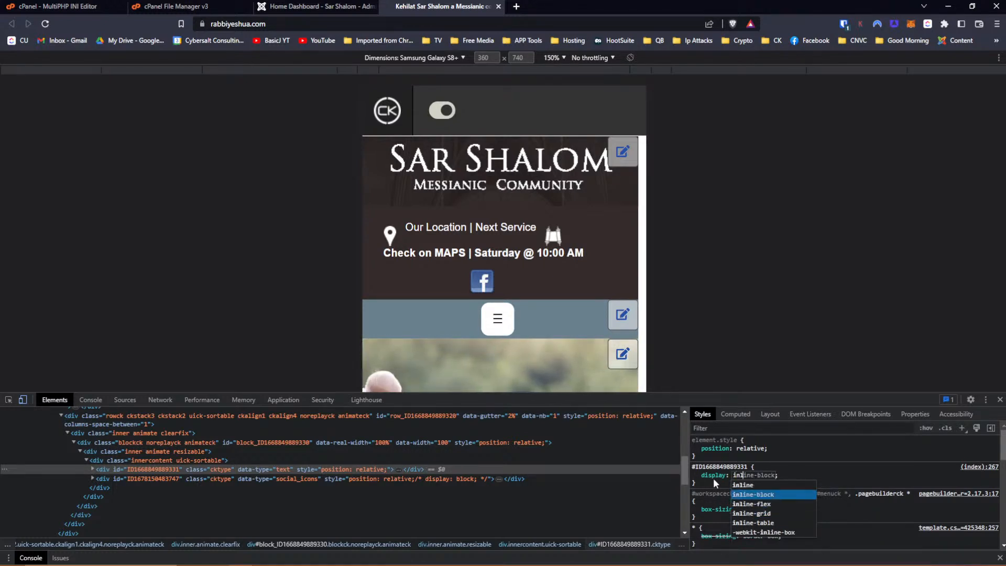
pyautogui.press('Return')
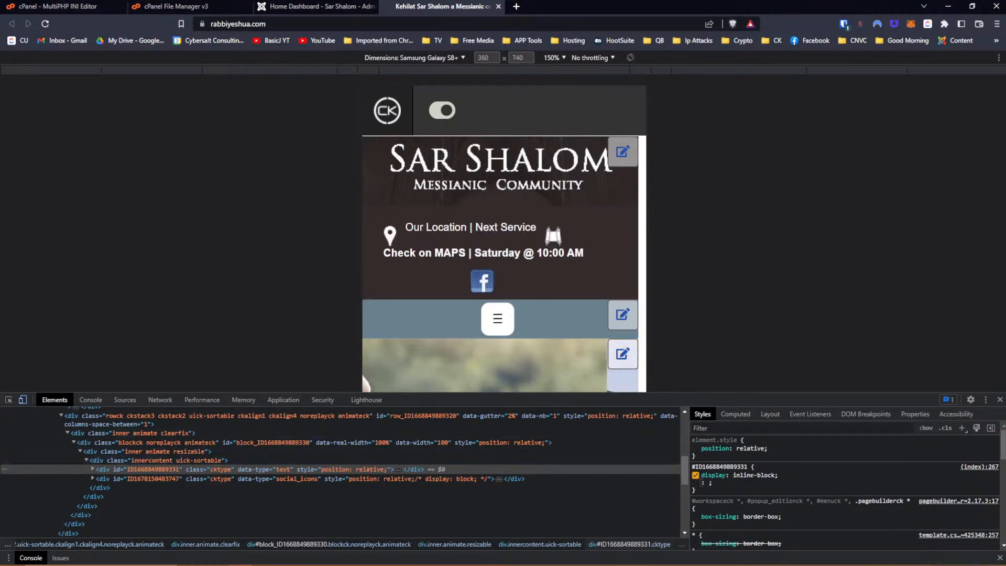
pyautogui.click(755, 488)
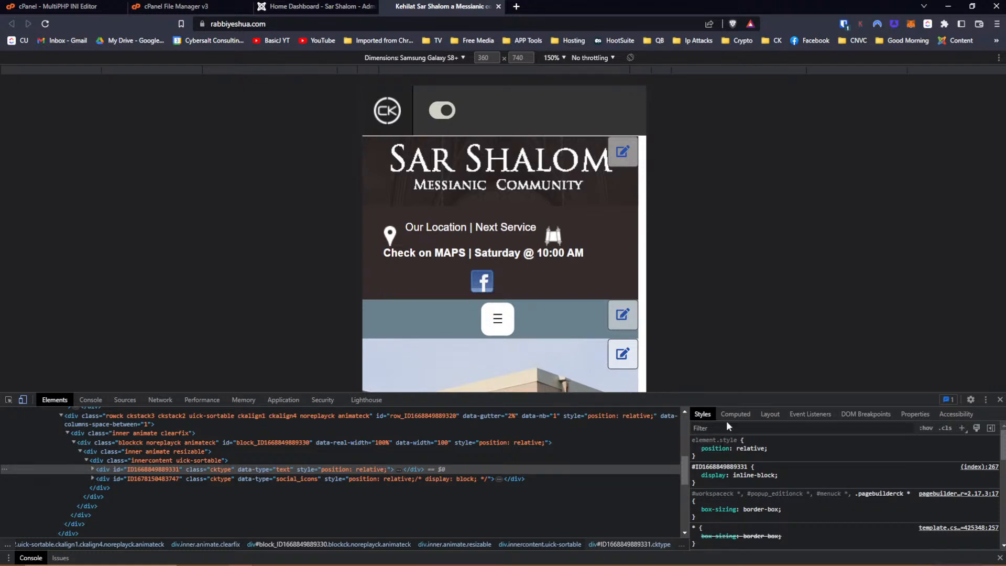
# In the admin tab, search Manage Extensions for 'header'.
pyautogui.click(282, 9)
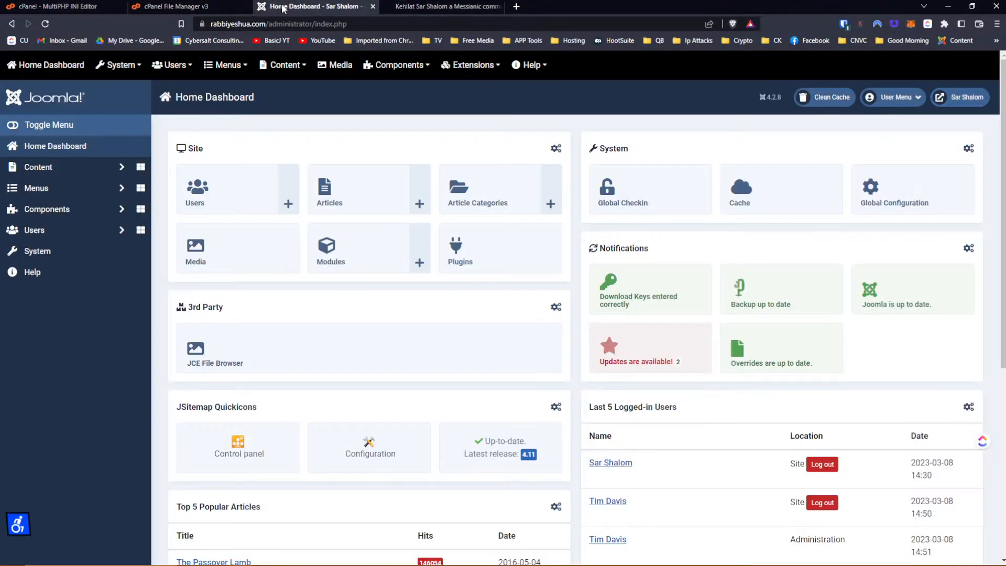
pyautogui.click(44, 263)
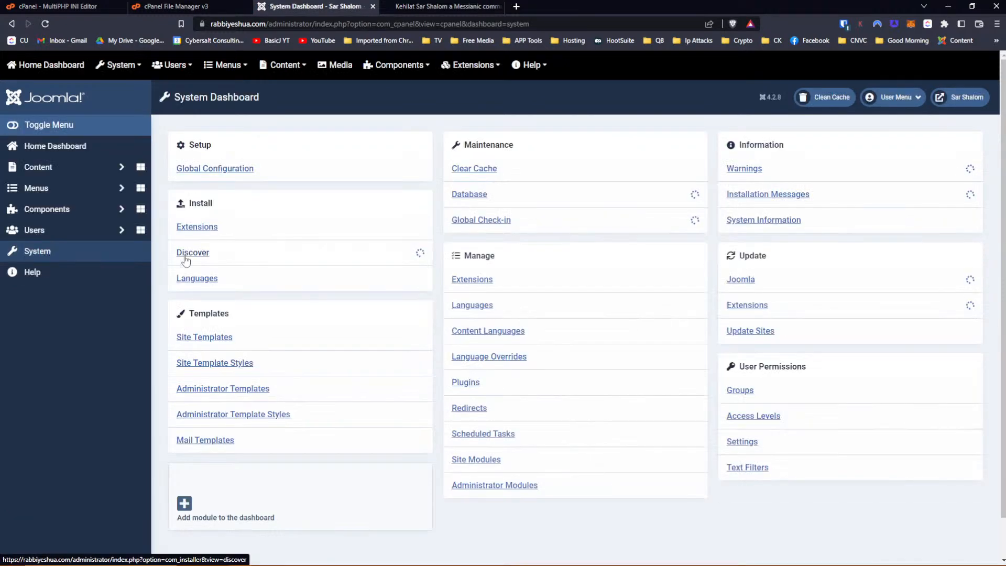
pyautogui.click(489, 282)
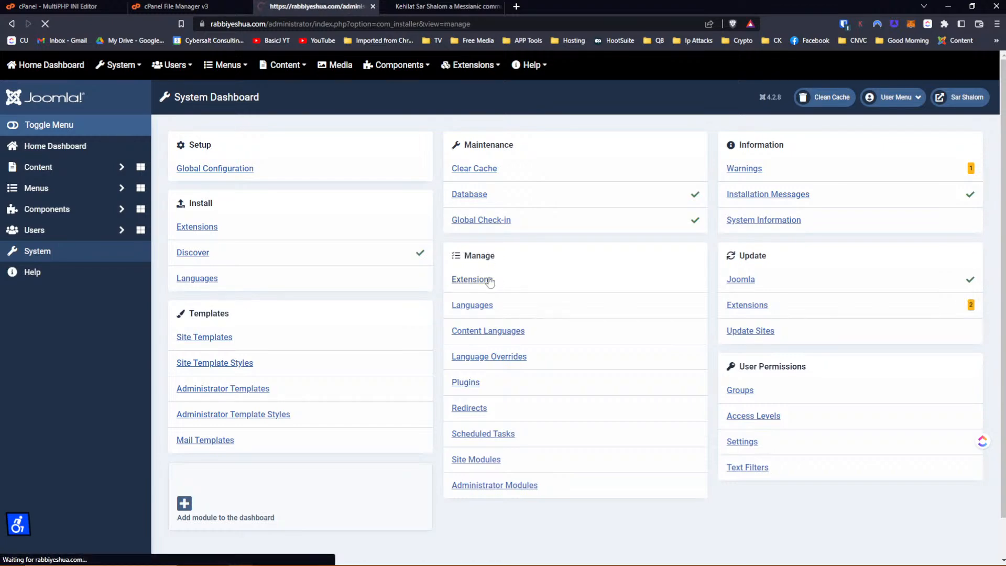
pyautogui.click(603, 171)
pyautogui.write('header')
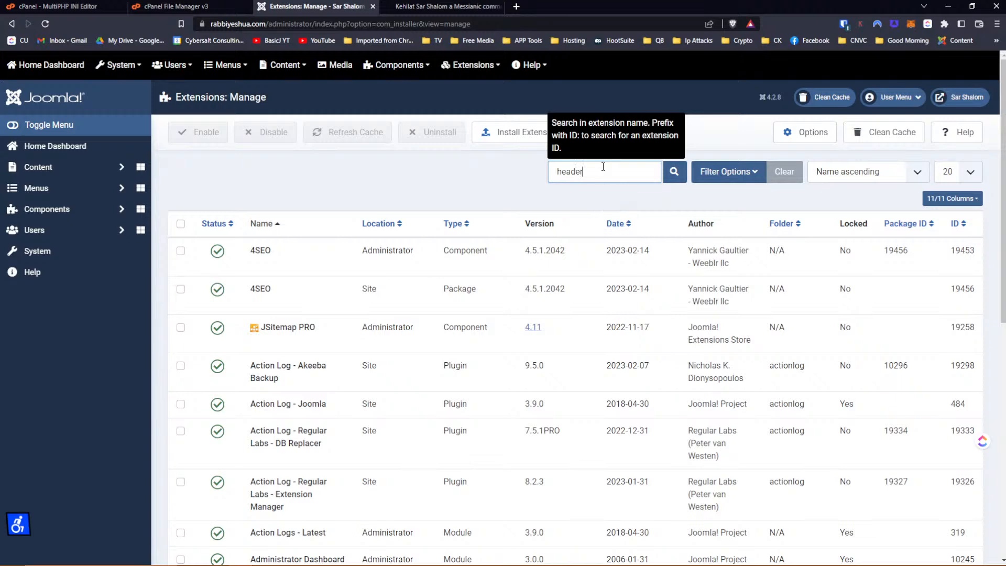
pyautogui.press('Return')
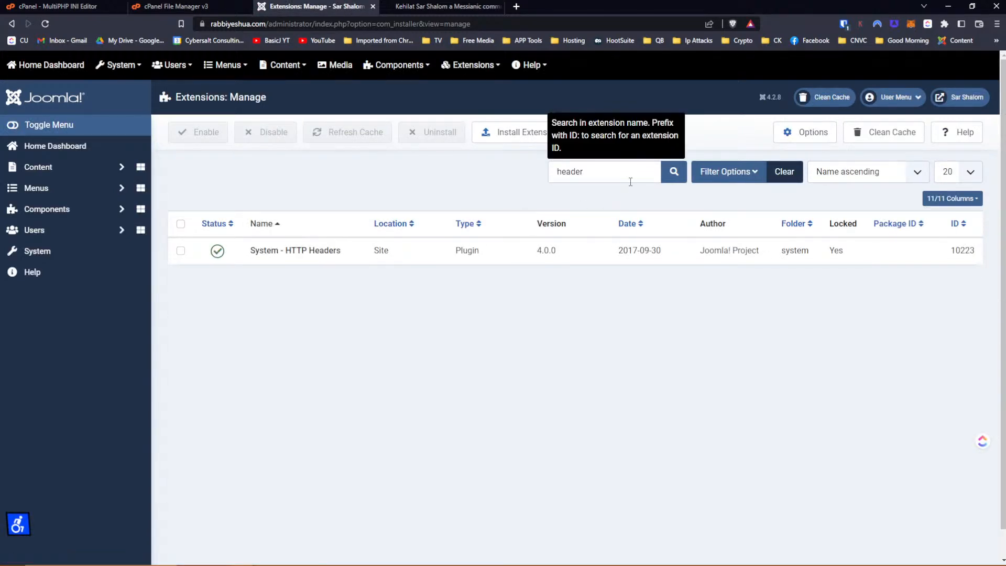
# Filter Site Modules by 'header' and open Header For Mobile.
pyautogui.click(46, 252)
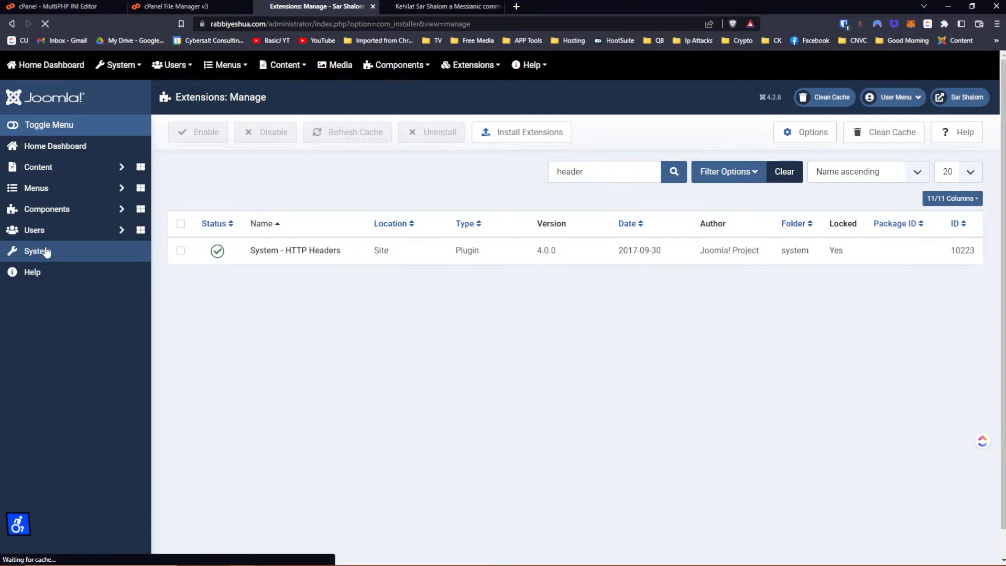
pyautogui.click(485, 459)
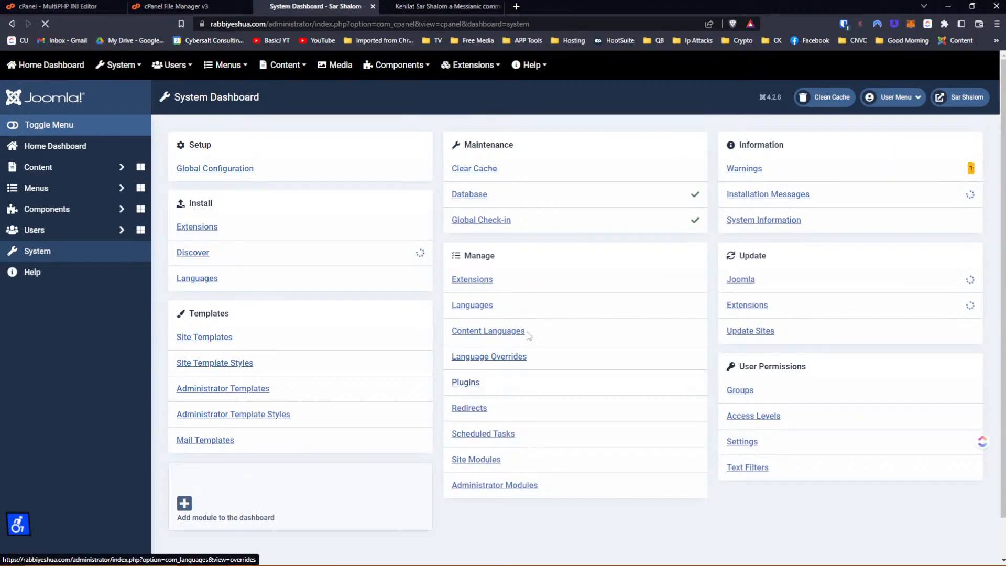
pyautogui.click(579, 175)
pyautogui.write('header')
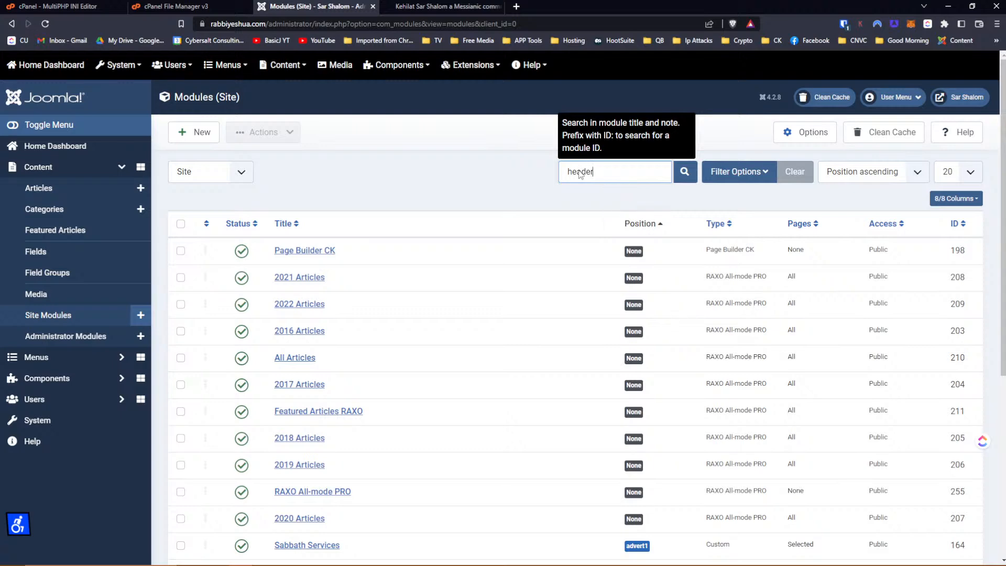
pyautogui.press('Return')
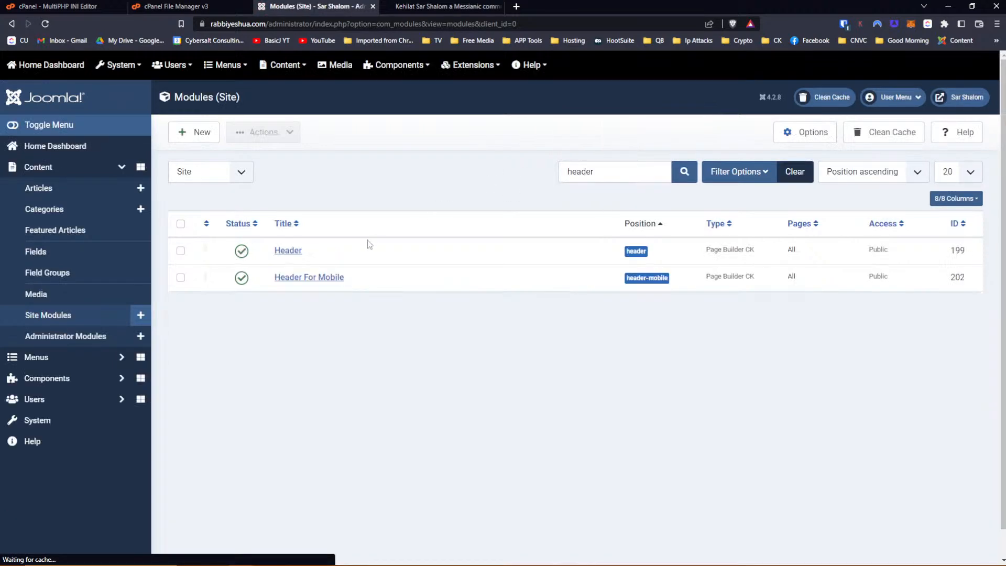
pyautogui.click(307, 277)
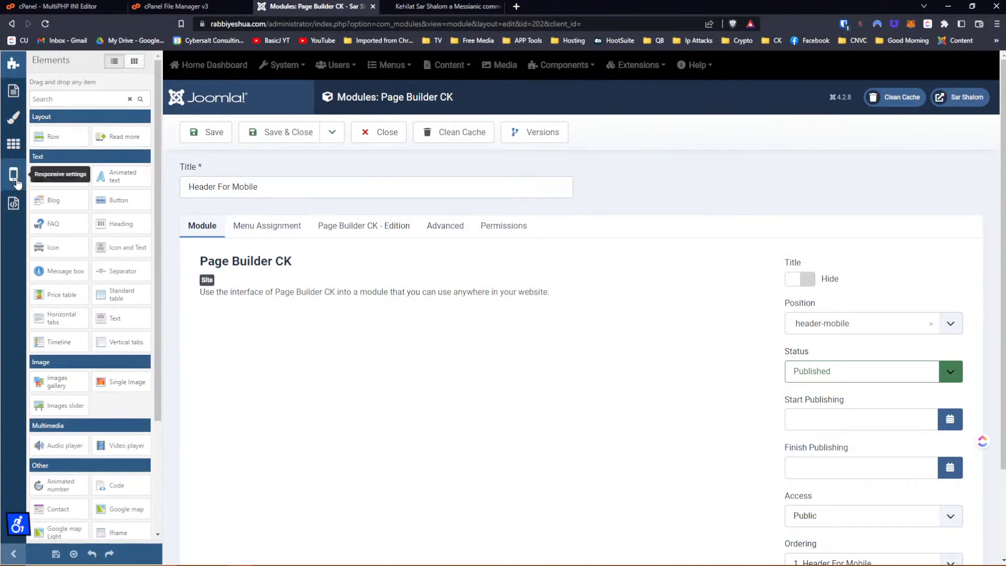
pyautogui.click(14, 176)
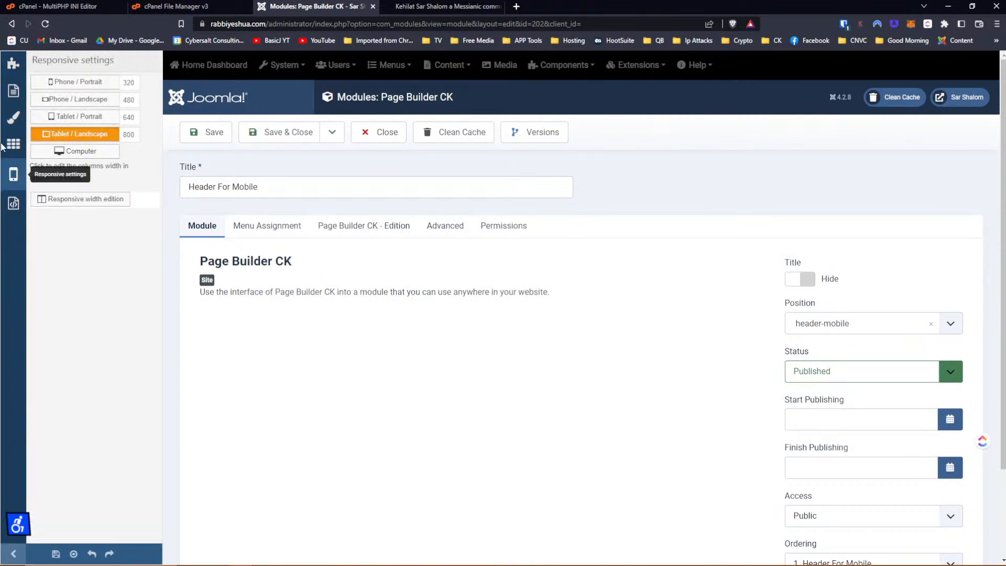
pyautogui.click(62, 134)
pyautogui.click(346, 225)
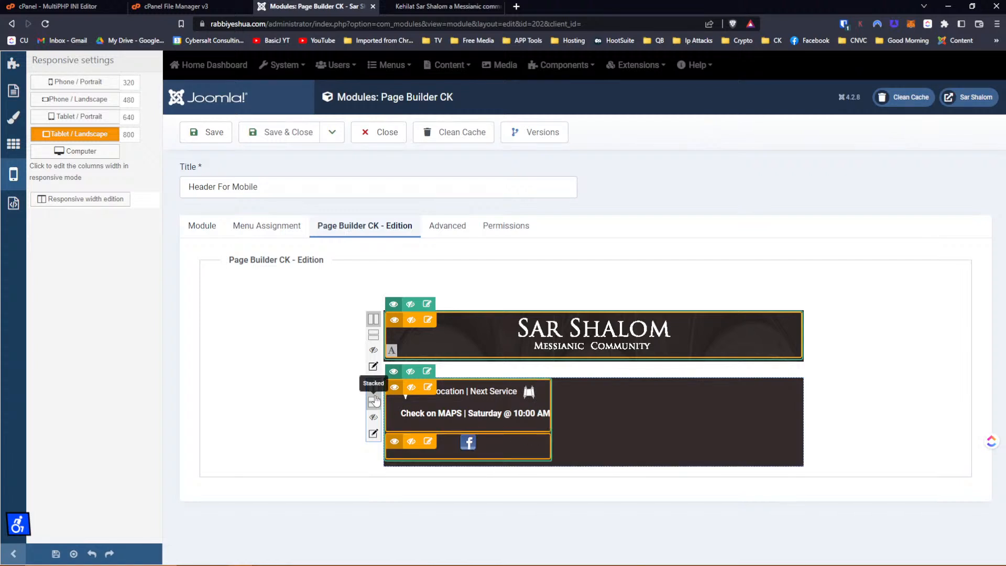
pyautogui.click(374, 403)
pyautogui.click(374, 387)
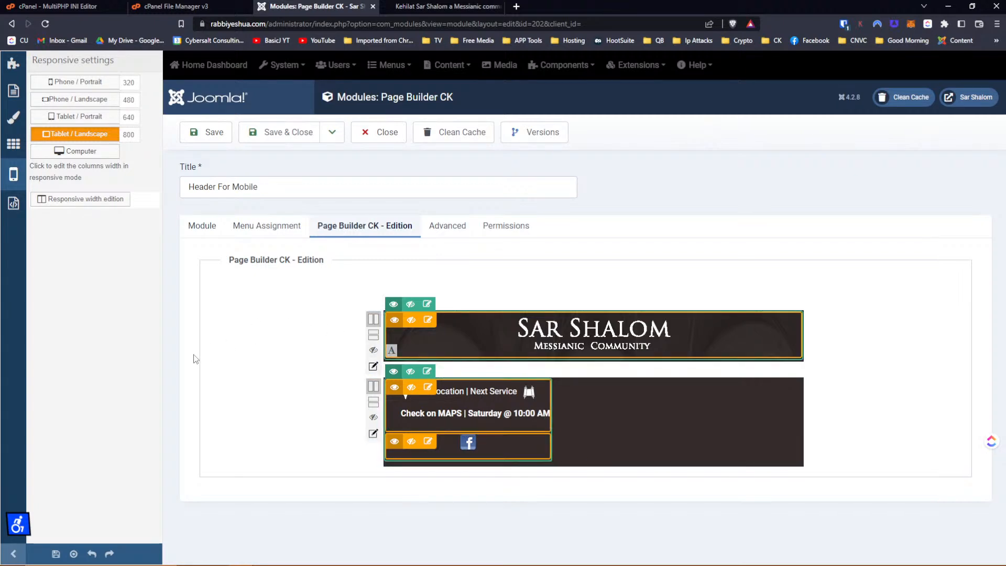
pyautogui.click(440, 7)
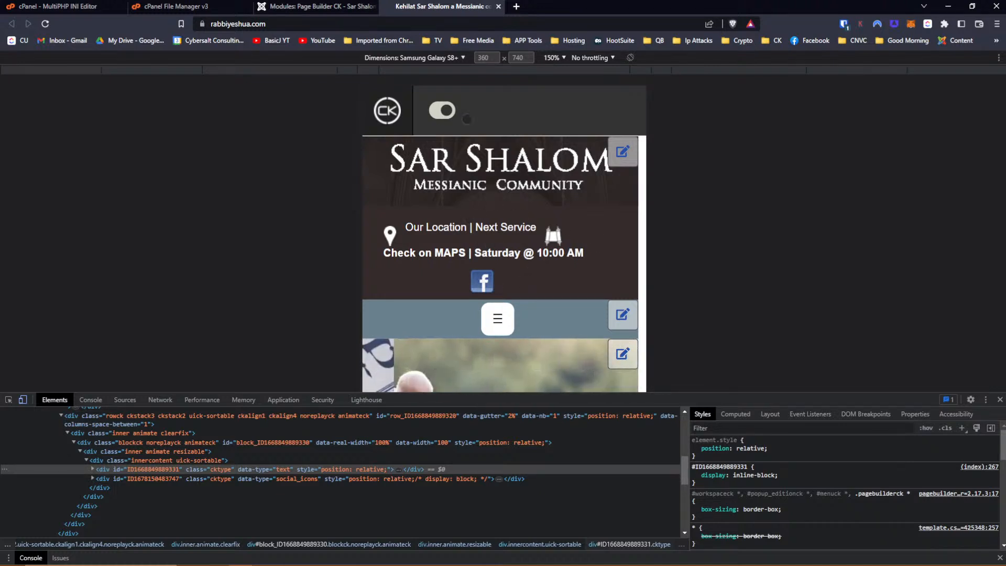
pyautogui.click(324, 7)
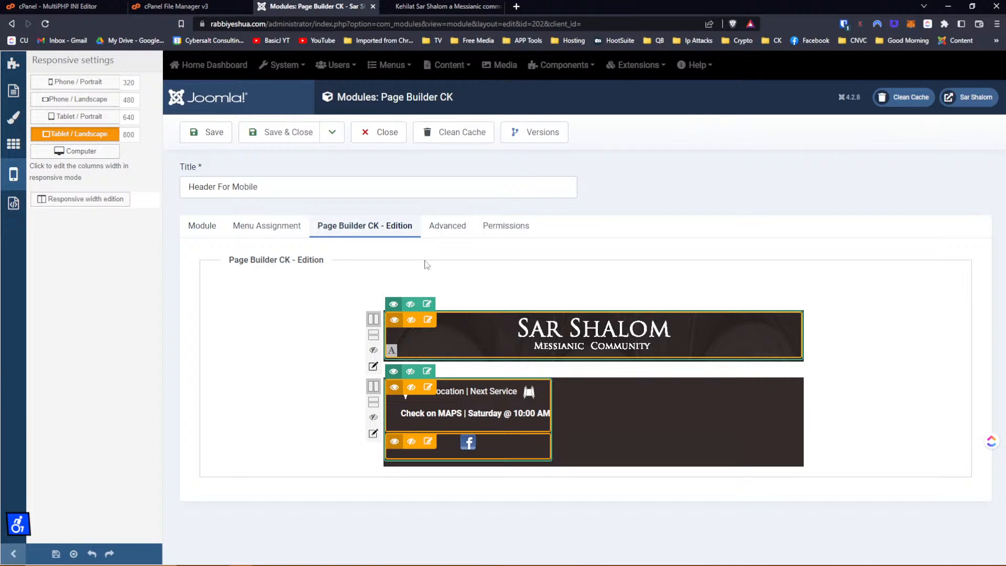
pyautogui.click(445, 225)
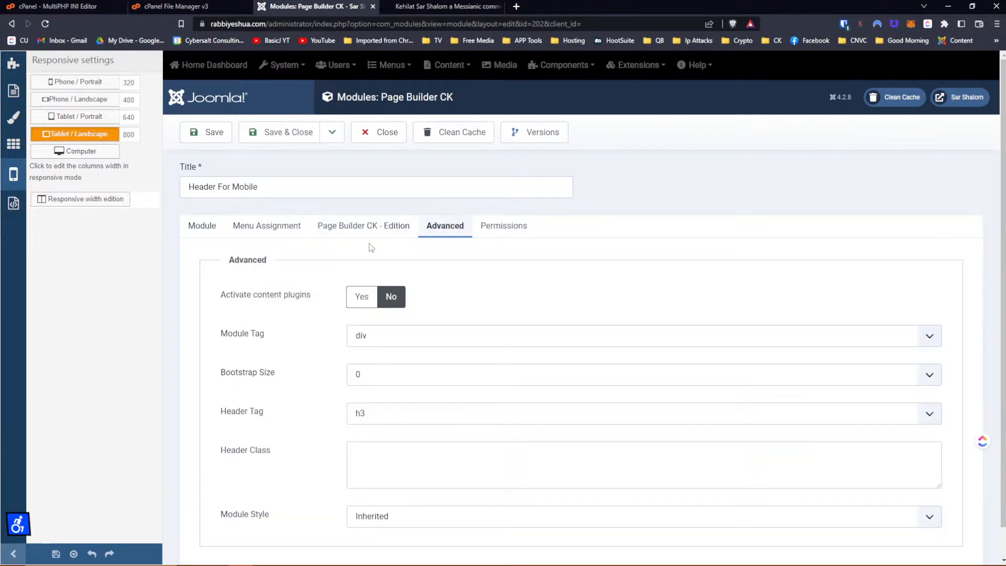
pyautogui.click(367, 226)
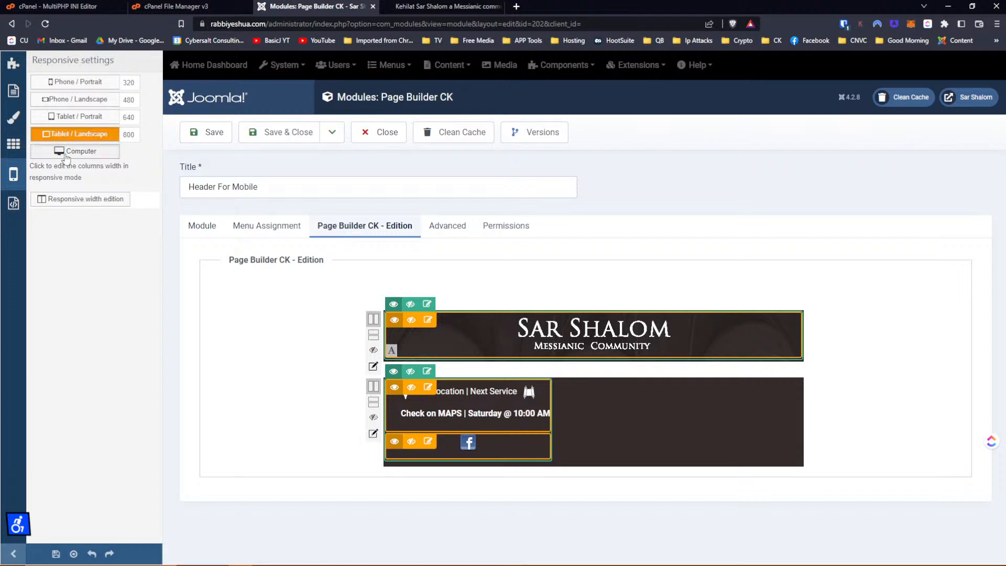
pyautogui.click(66, 154)
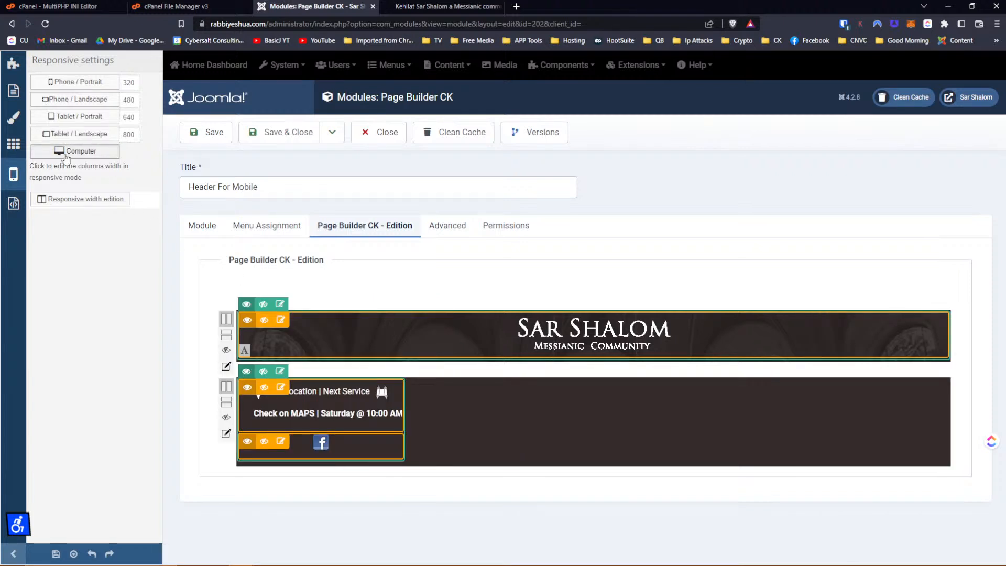
pyautogui.click(71, 137)
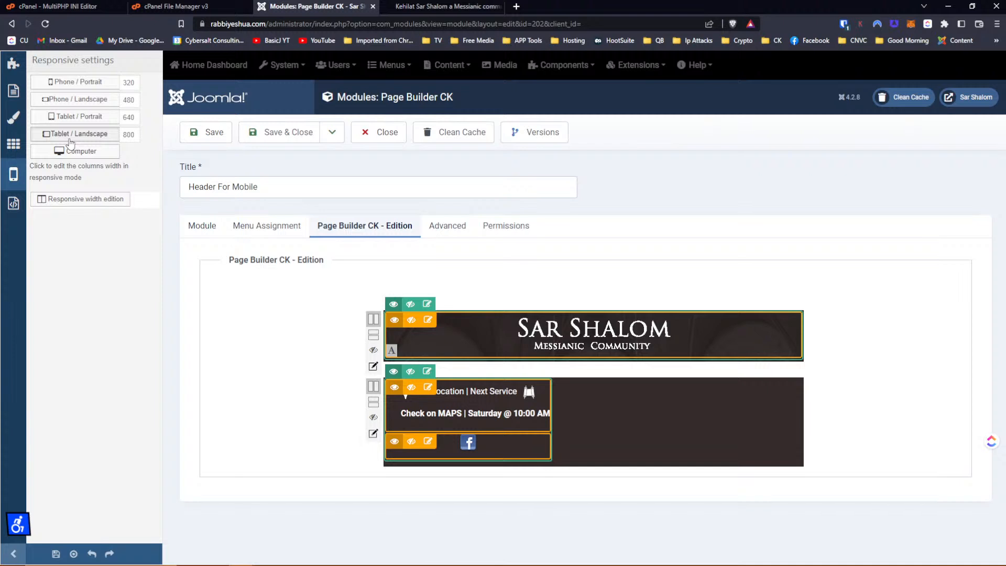
pyautogui.click(70, 137)
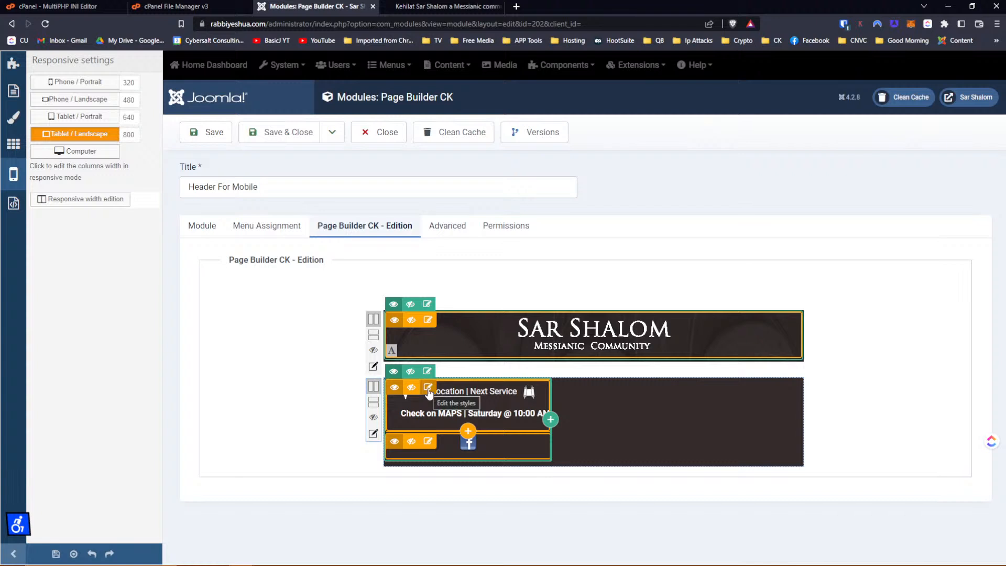
pyautogui.click(428, 388)
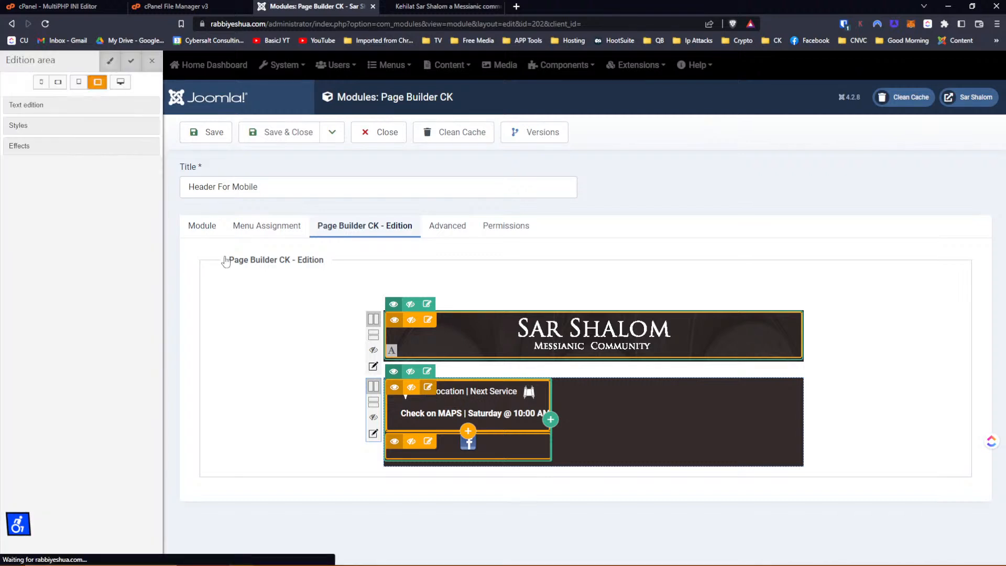
pyautogui.click(9, 109)
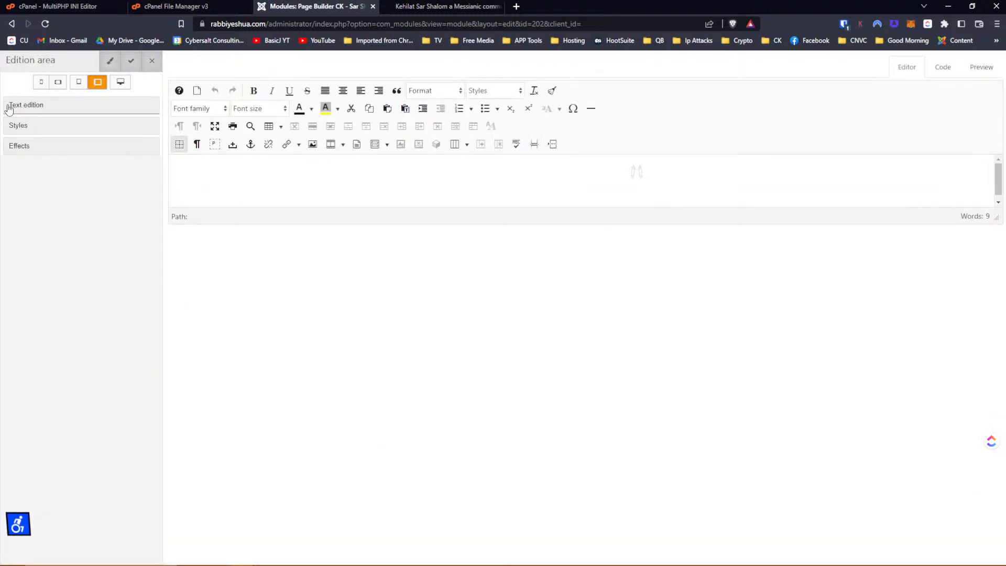
pyautogui.moveTo(579, 173); pyautogui.dragTo(770, 175)
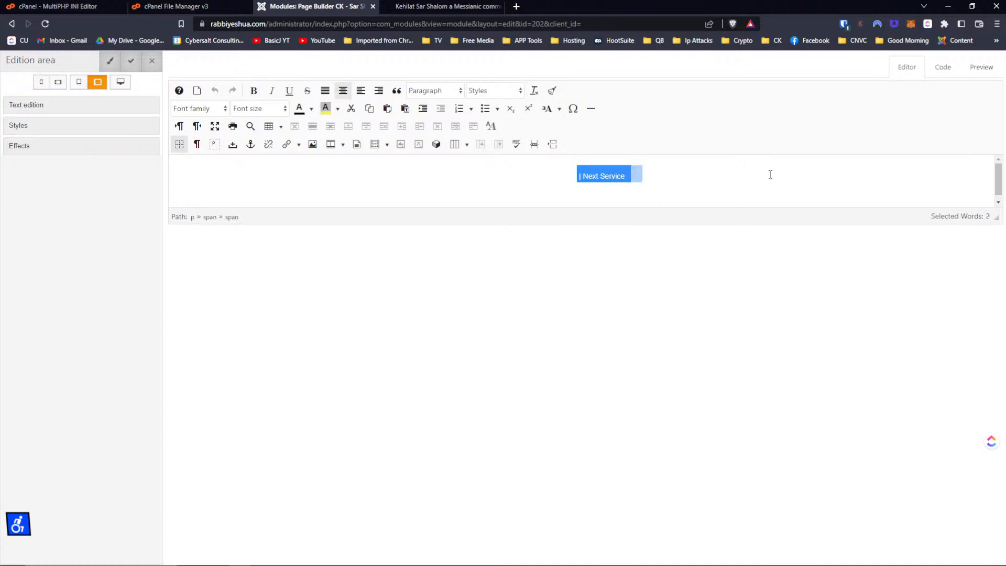
pyautogui.click(24, 128)
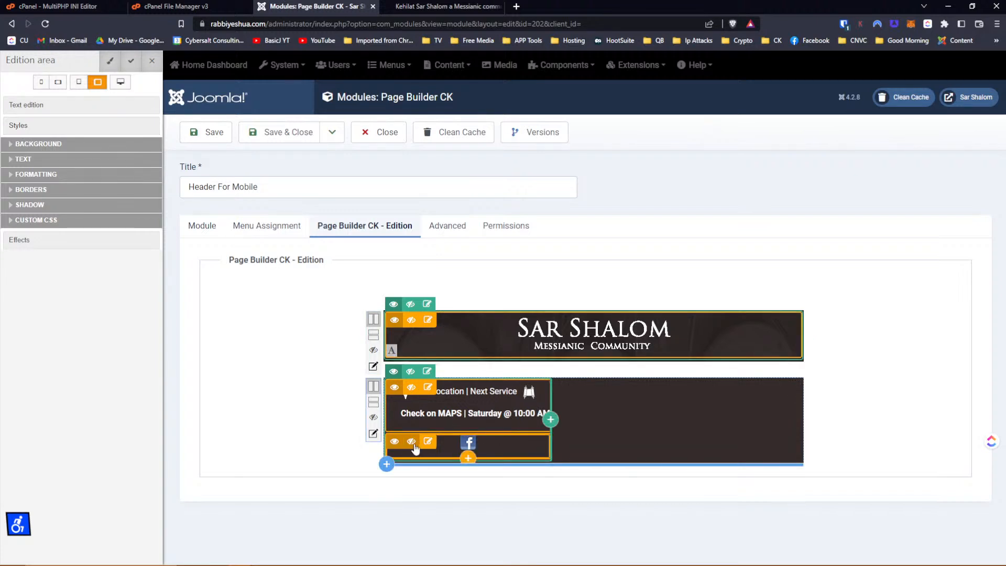
pyautogui.click(415, 448)
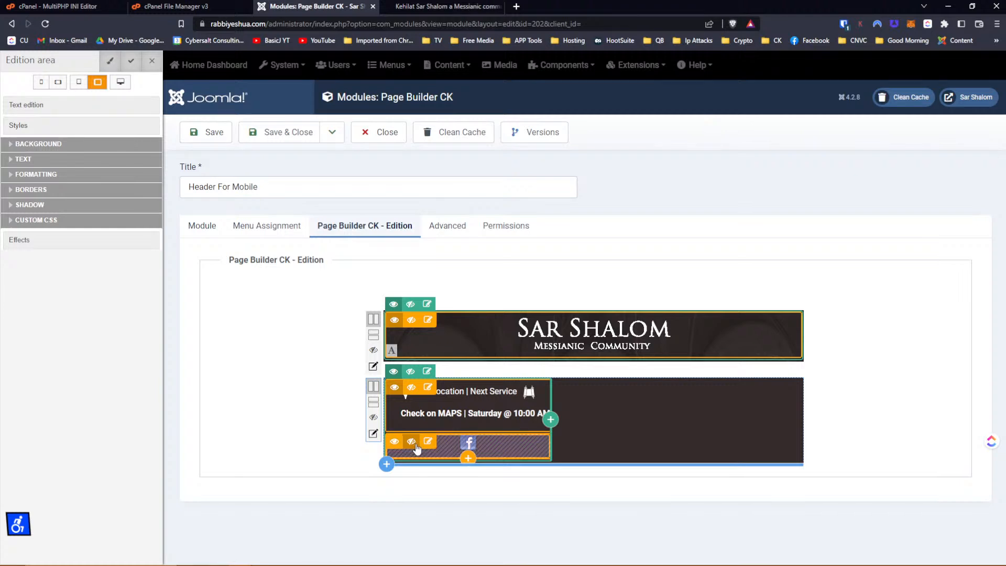
pyautogui.click(396, 444)
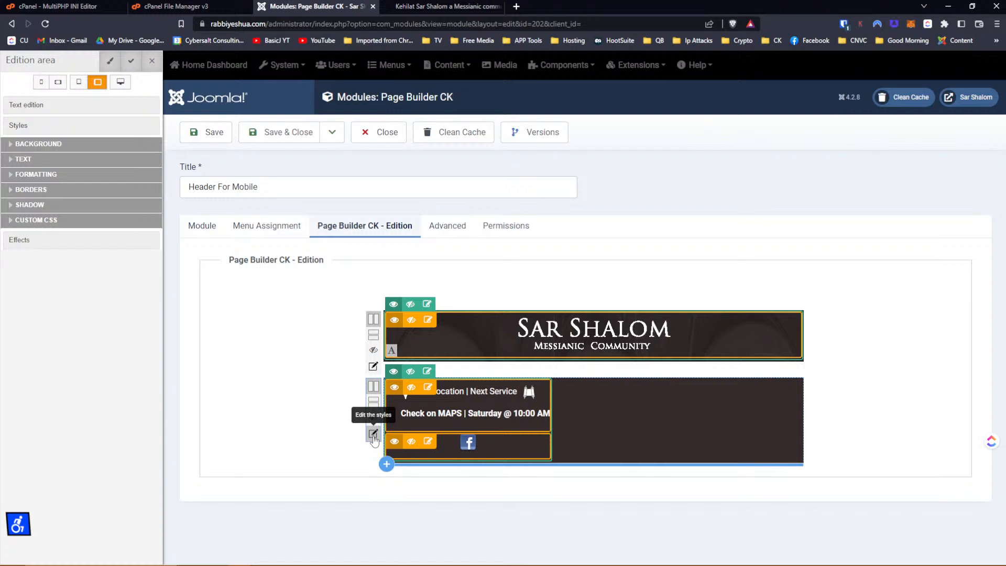
pyautogui.click(374, 435)
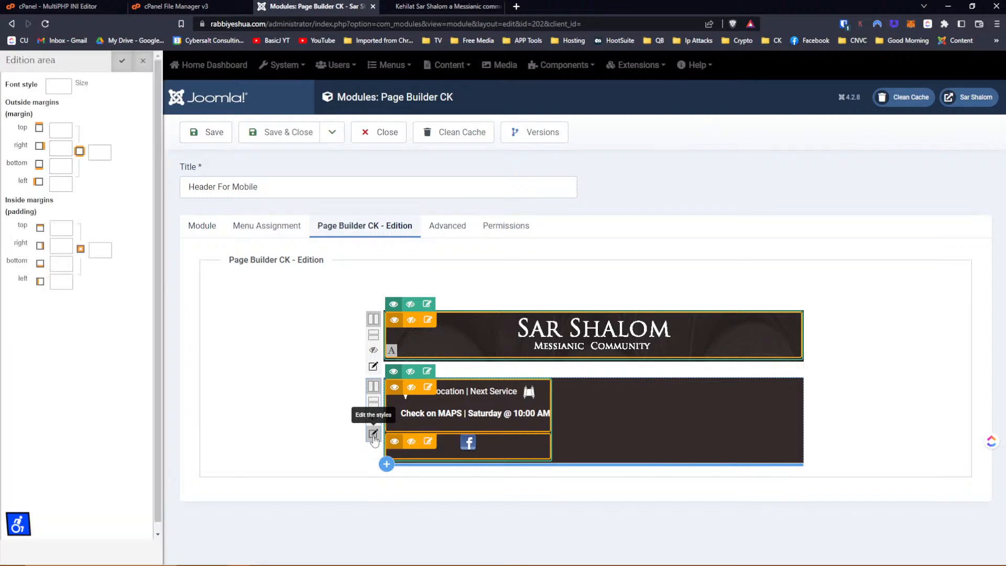
pyautogui.click(122, 63)
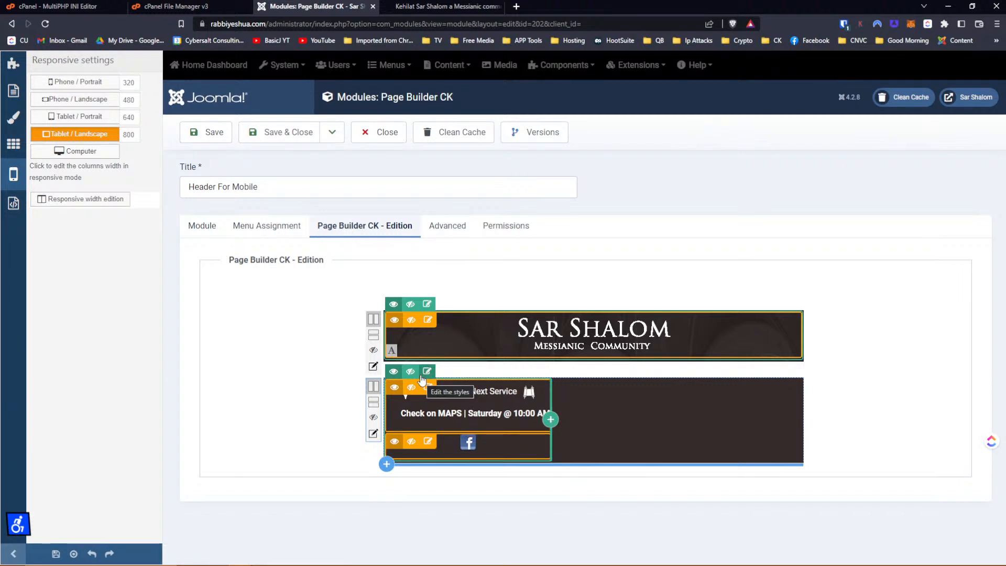
# Open the social icons block's Styles and expand its CUSTOM CSS section, after briefly checking the row's margin settings.
pyautogui.click(423, 375)
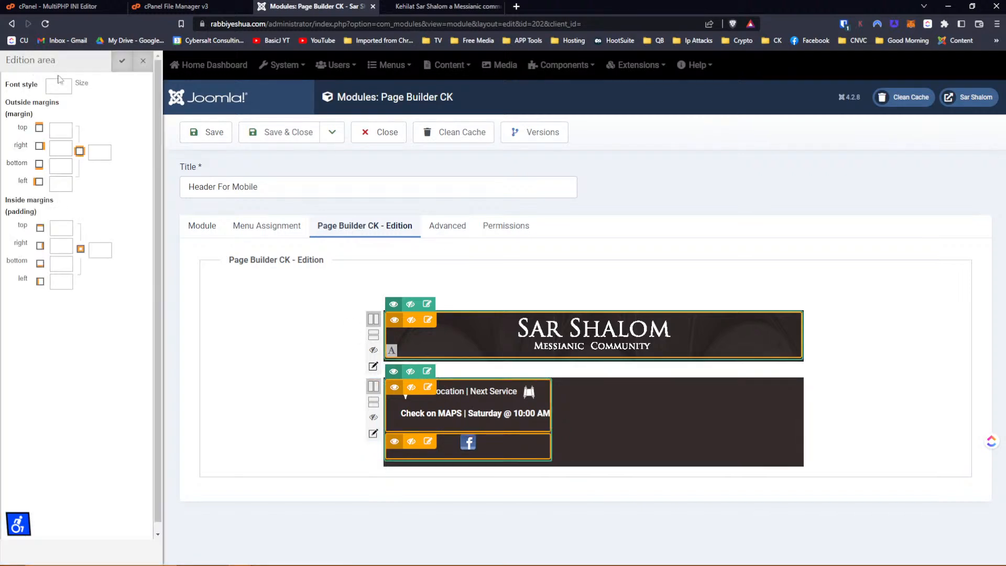
pyautogui.click(143, 61)
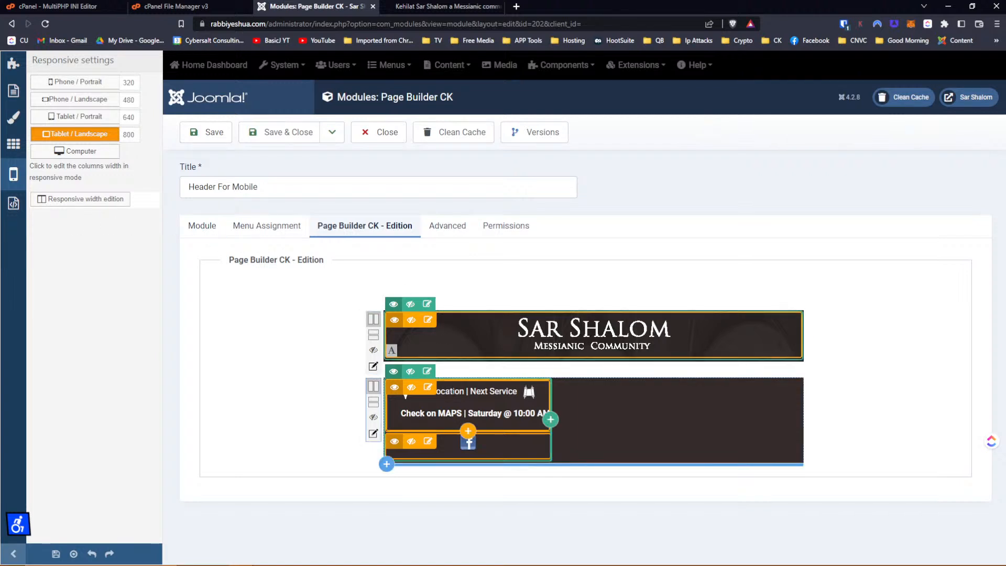
pyautogui.click(427, 441)
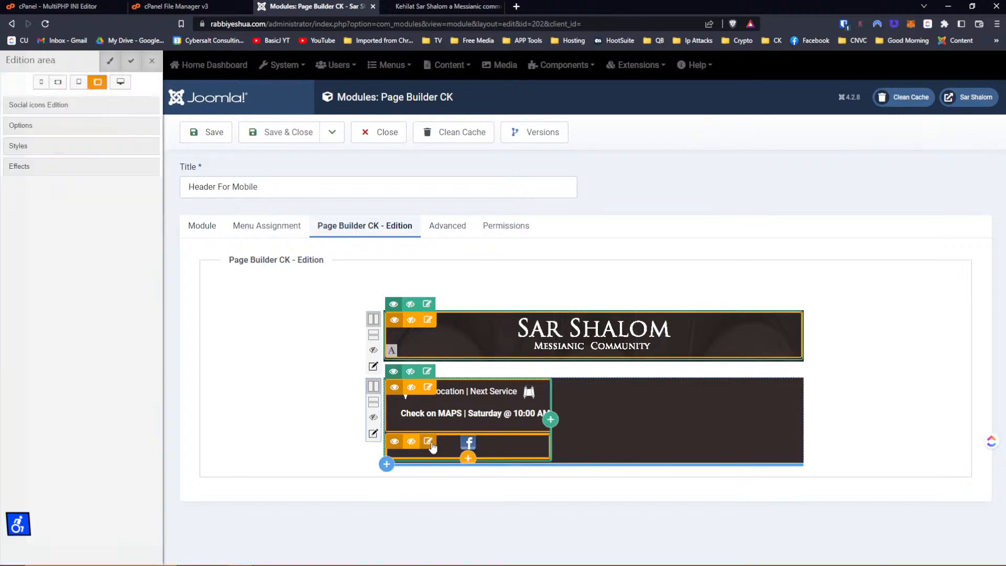
pyautogui.click(22, 146)
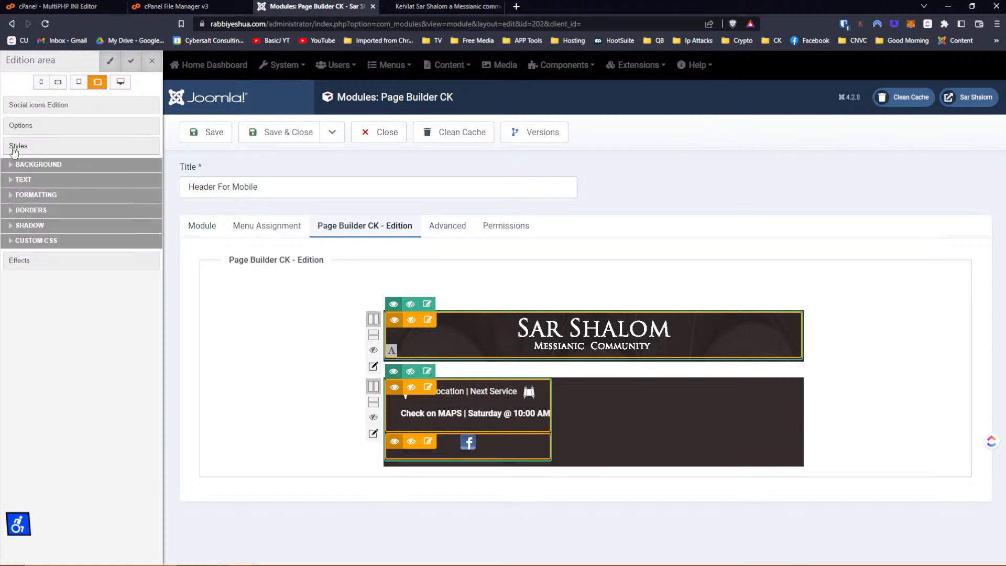
pyautogui.click(39, 242)
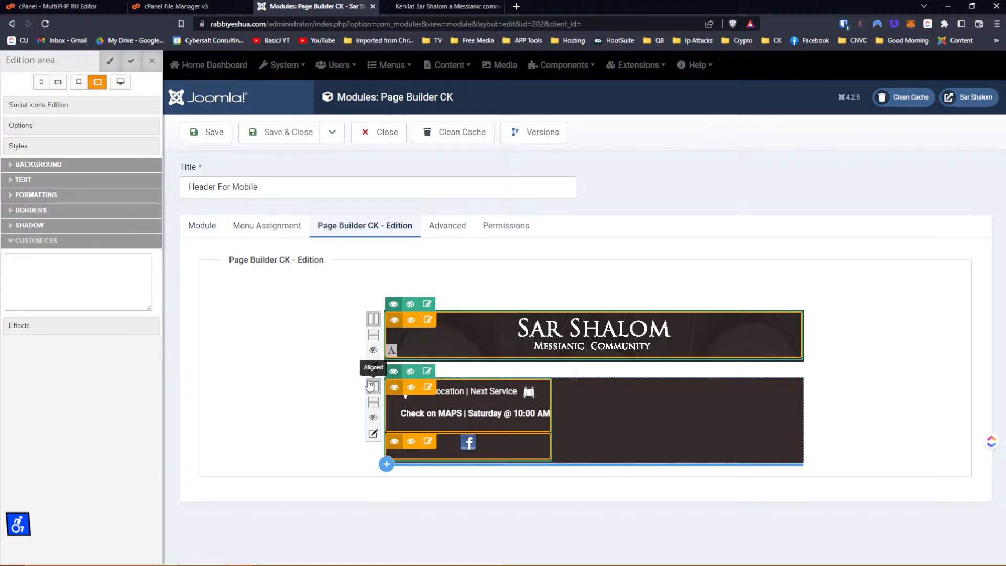
# Exit responsive mode, then add a column beside the location text and delete it again.
pyautogui.click(150, 62)
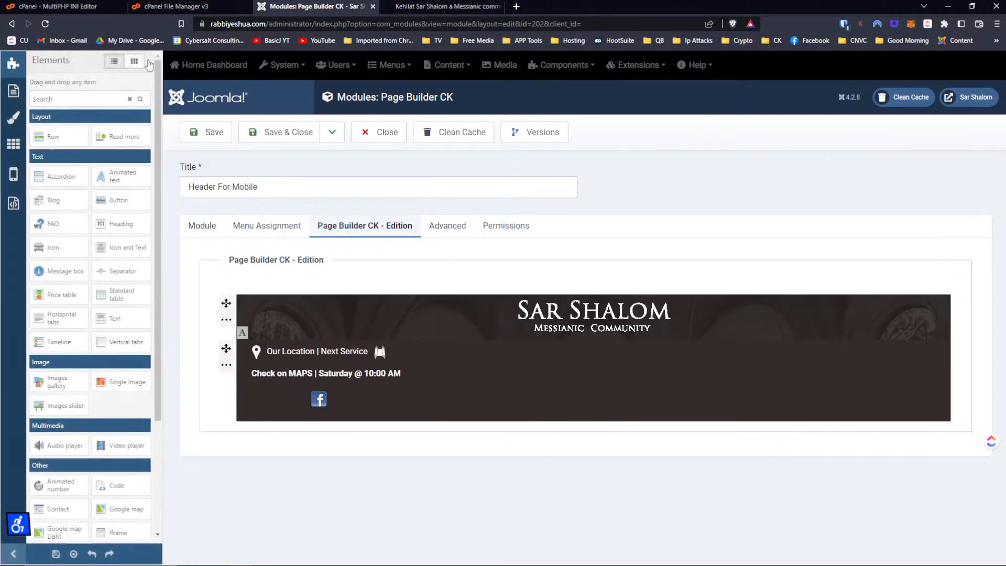
pyautogui.moveTo(366, 368)
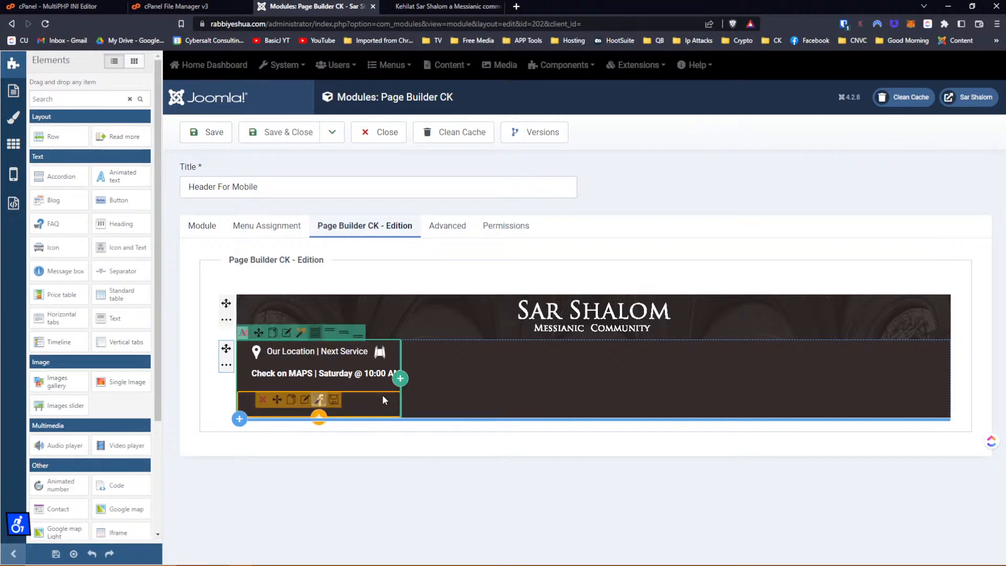
pyautogui.click(399, 378)
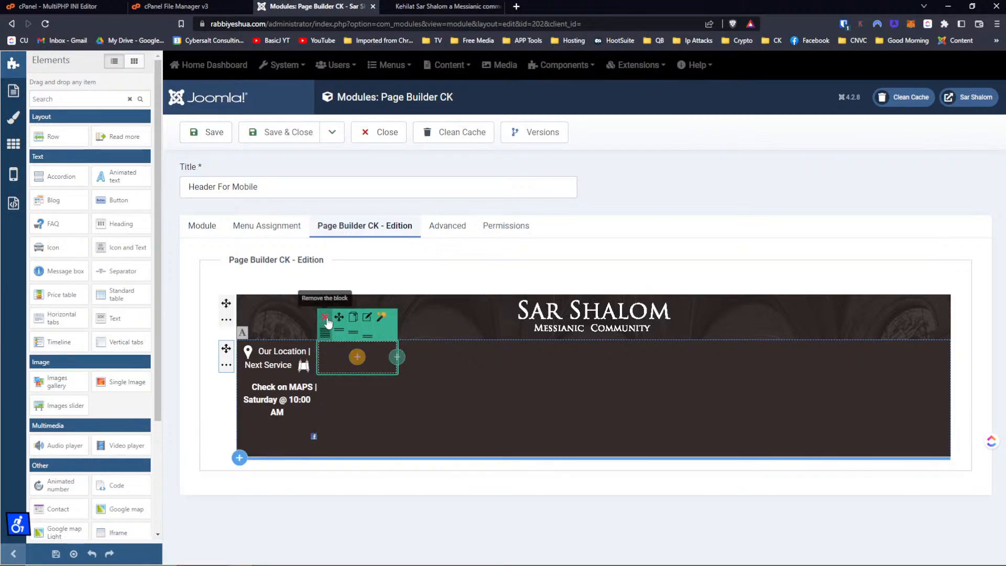
pyautogui.click(324, 317)
pyautogui.click(554, 82)
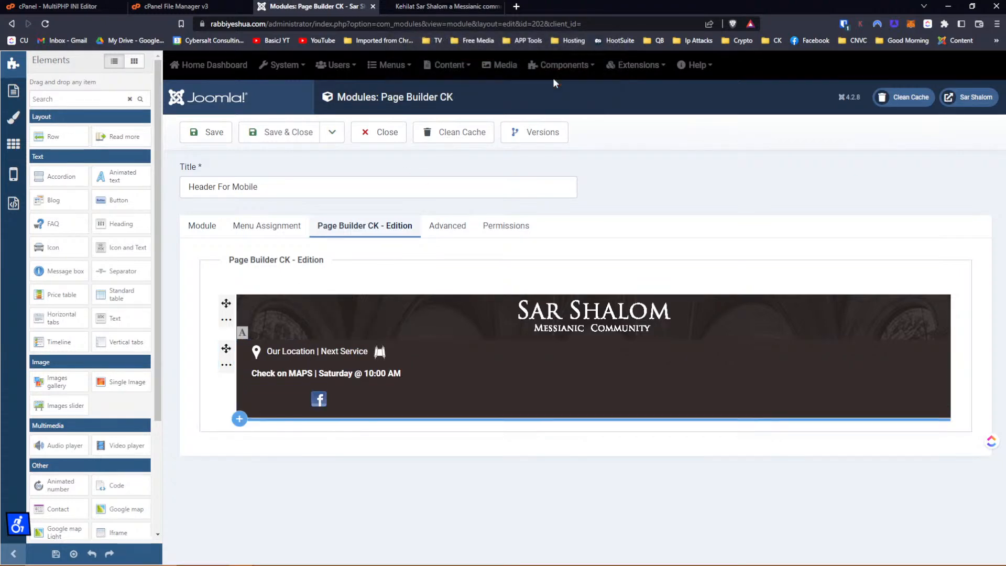
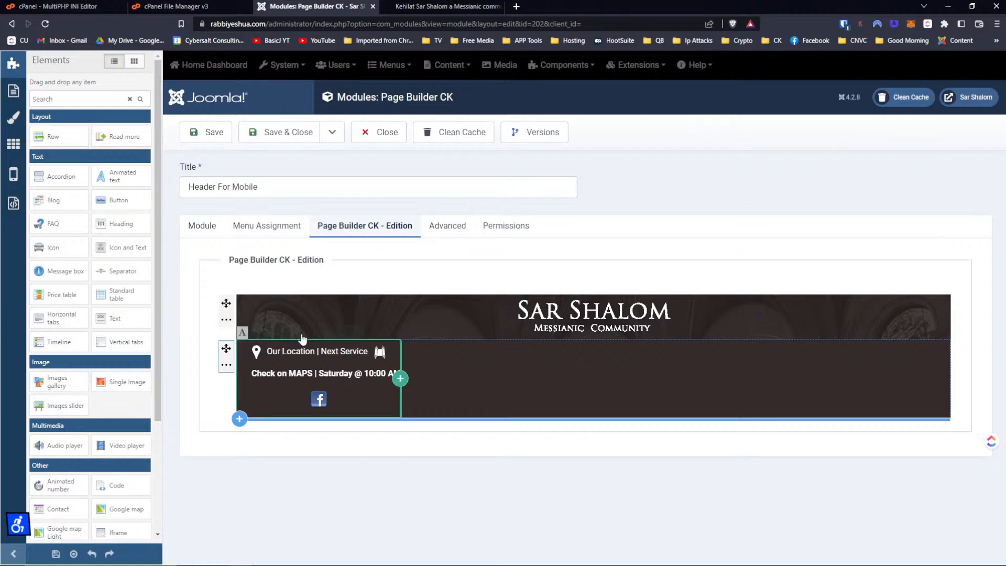
# Duplicate the Sar Shalom header row and move the location block and Facebook icon between rows.
pyautogui.click(228, 324)
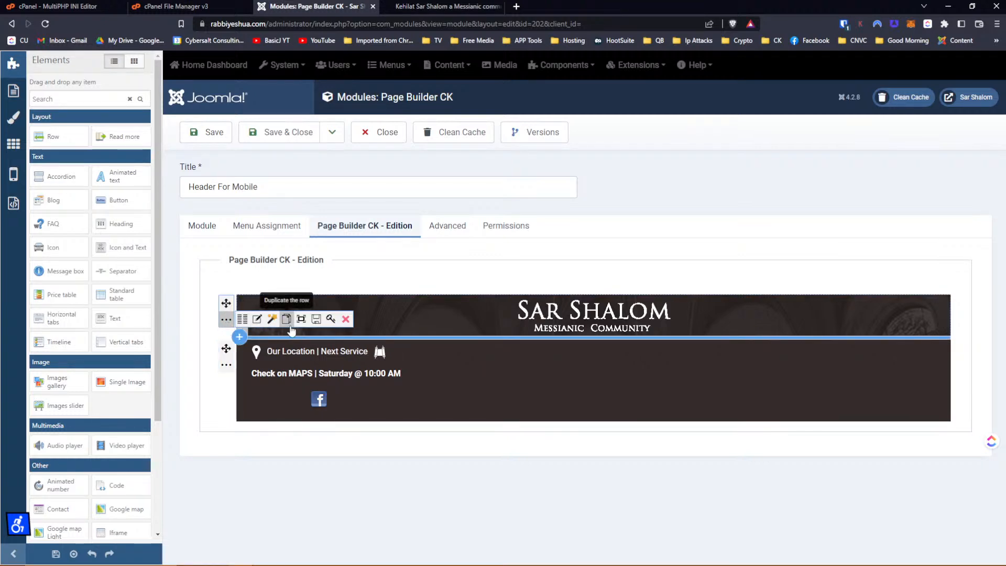
pyautogui.click(286, 318)
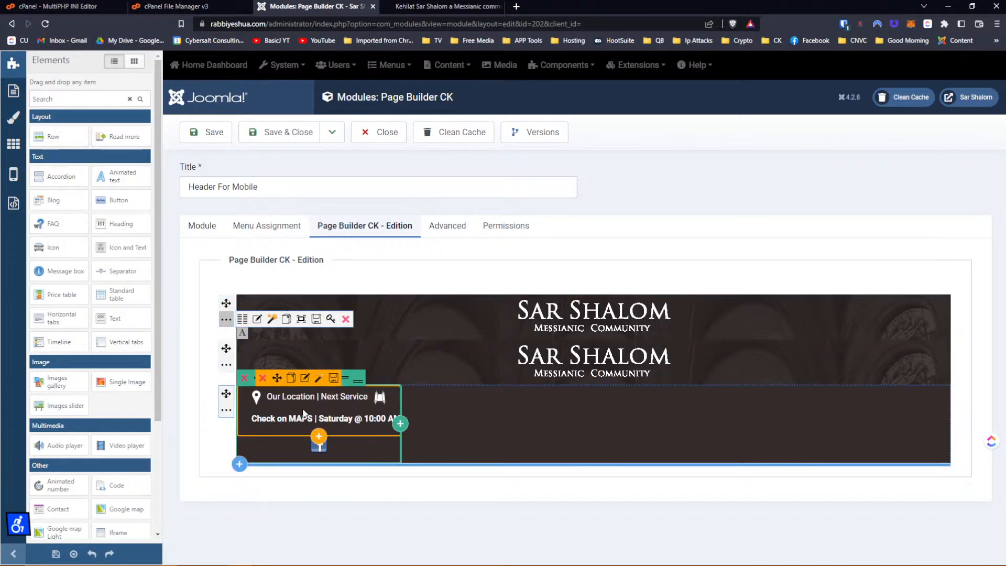
pyautogui.moveTo(277, 378); pyautogui.dragTo(296, 367)
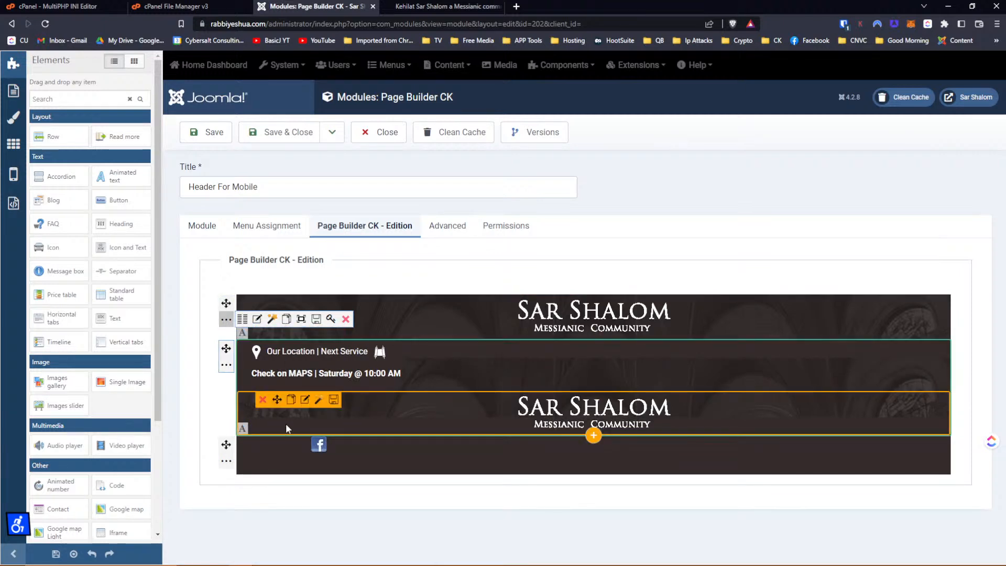
pyautogui.moveTo(279, 446); pyautogui.dragTo(373, 396)
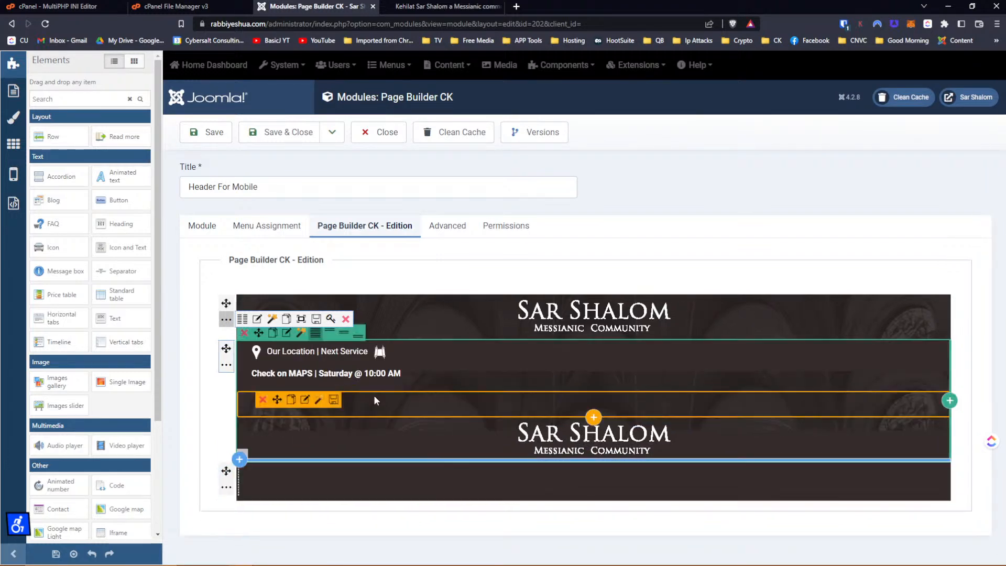
# Delete the empty lower row and the duplicate Sar Shalom logo item, confirming both deletions.
pyautogui.click(227, 490)
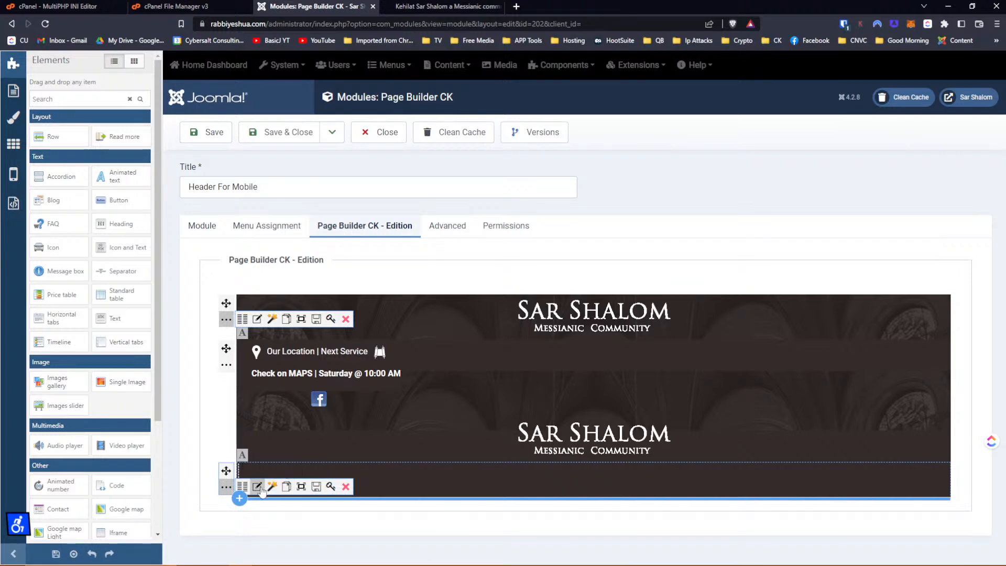
pyautogui.click(346, 486)
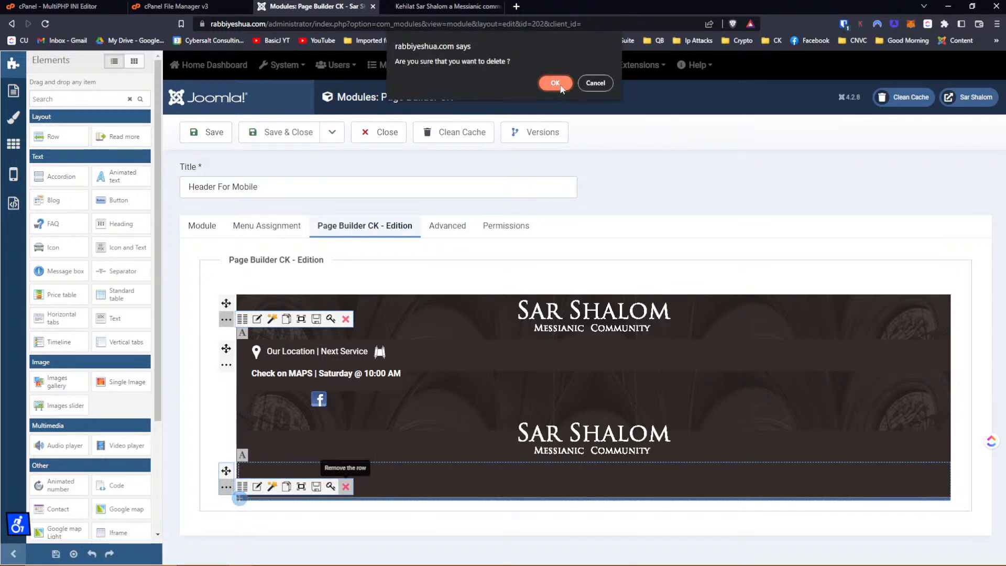
pyautogui.click(556, 82)
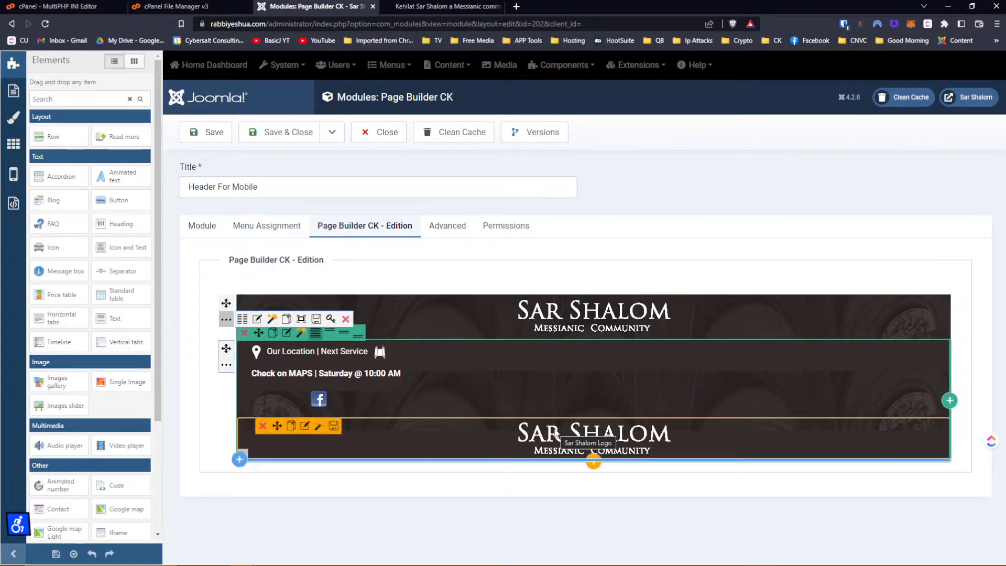
pyautogui.click(264, 429)
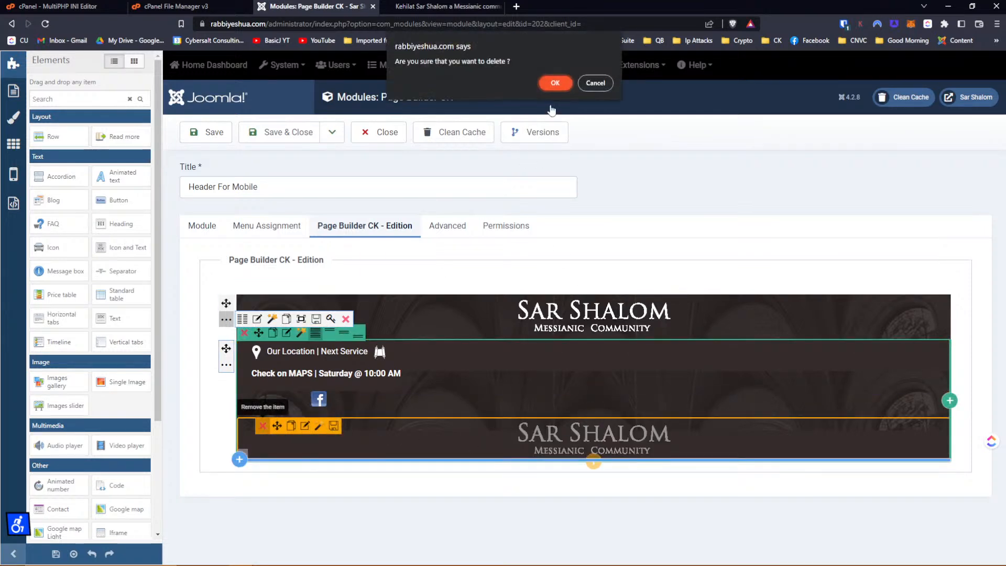
pyautogui.click(555, 80)
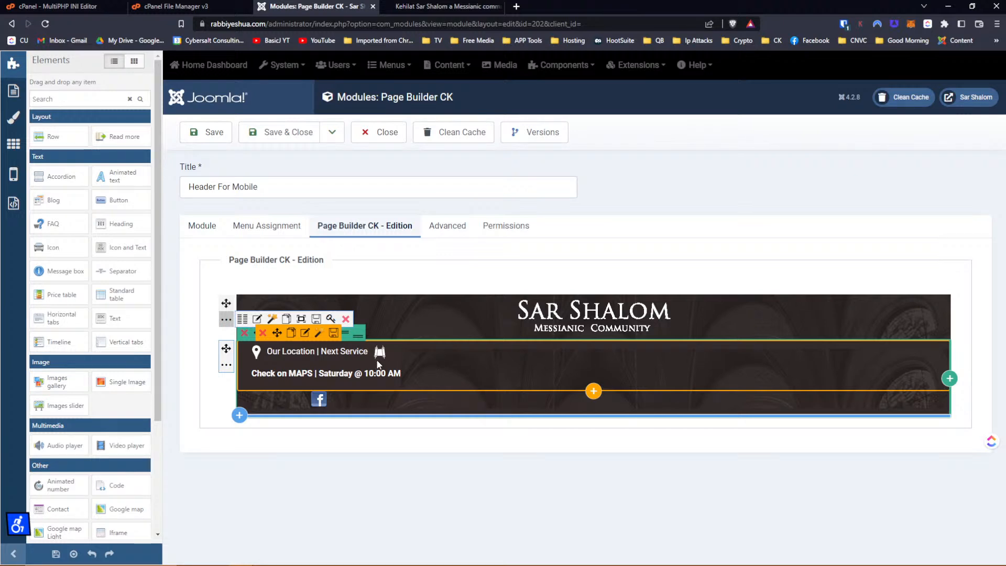
# Copy the 'display: inline-block!important;' rule from the location text item's Custom CSS.
pyautogui.click(305, 333)
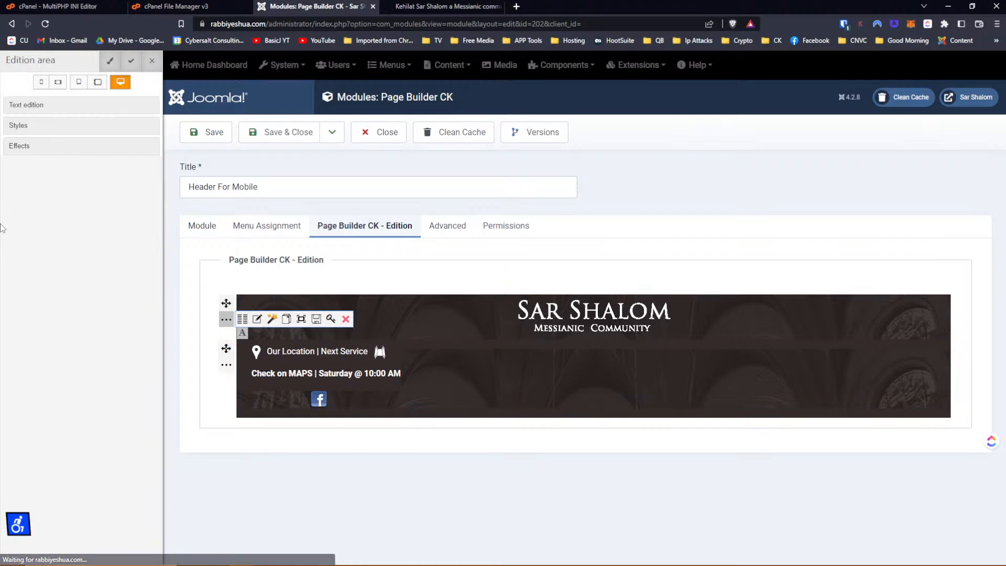
pyautogui.click(22, 131)
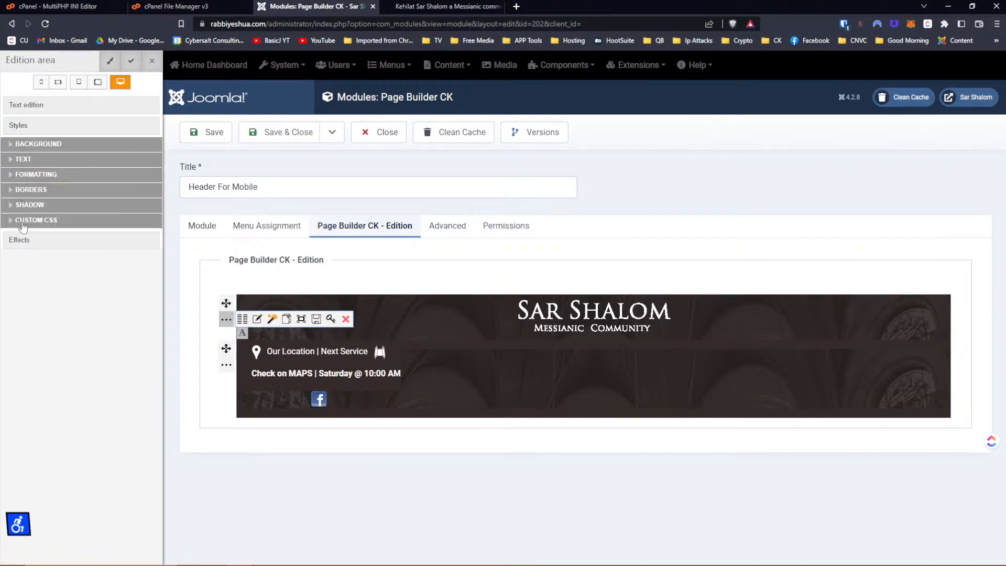
pyautogui.click(22, 225)
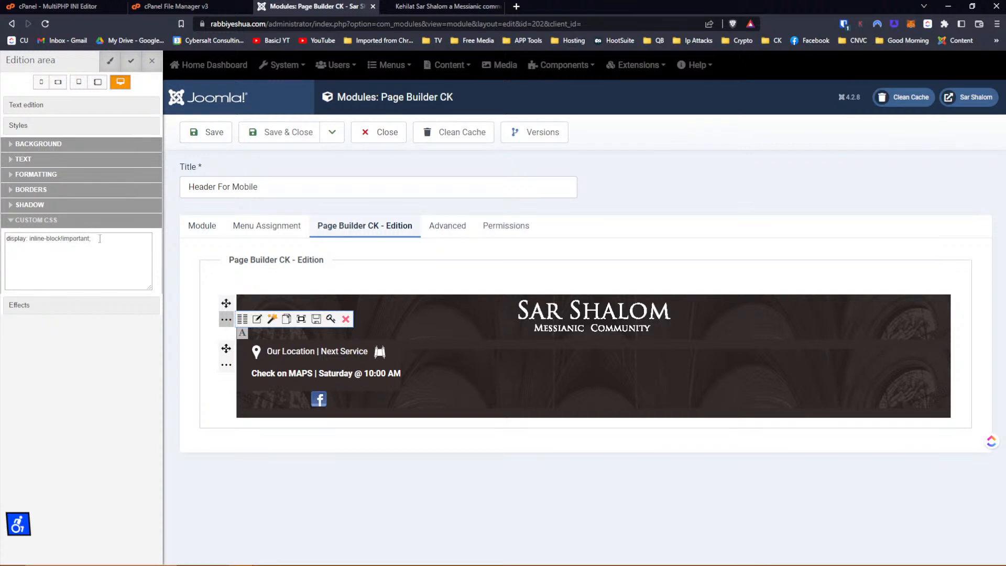
pyautogui.moveTo(100, 238); pyautogui.dragTo(2, 241)
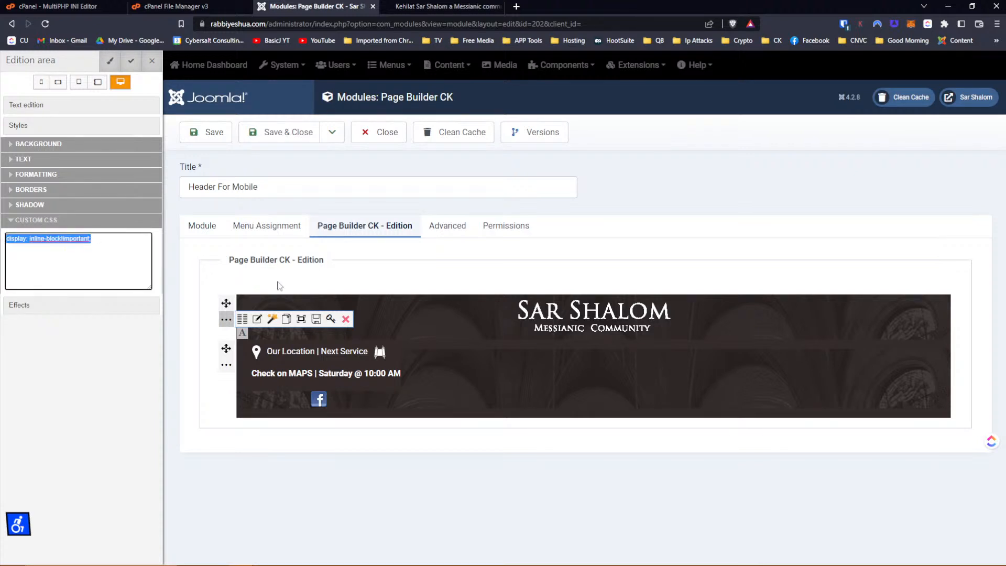
# Paste that rule into the Facebook icon item's Custom CSS and apply it.
pyautogui.moveTo(272, 397)
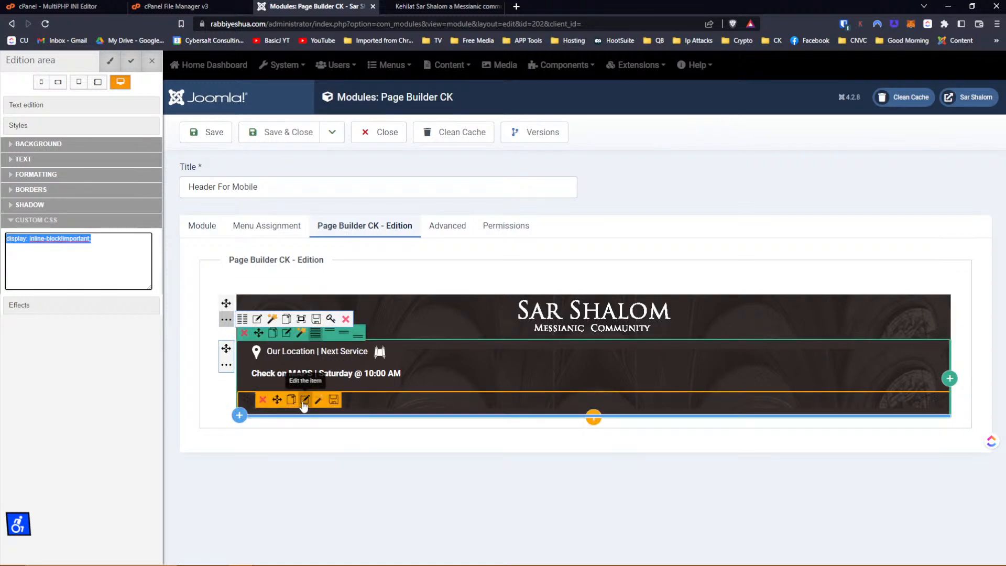
pyautogui.click(304, 400)
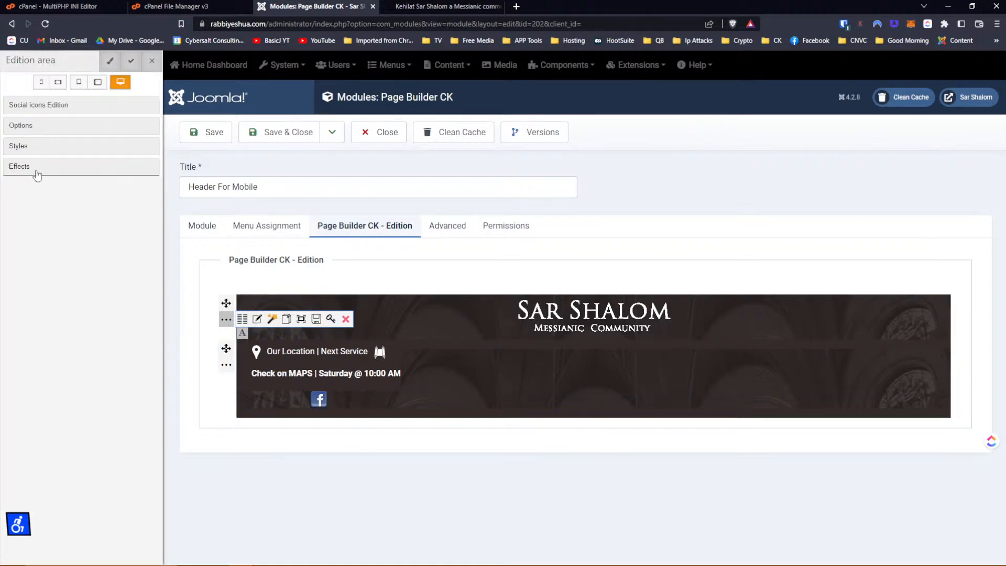
pyautogui.click(23, 146)
pyautogui.click(27, 241)
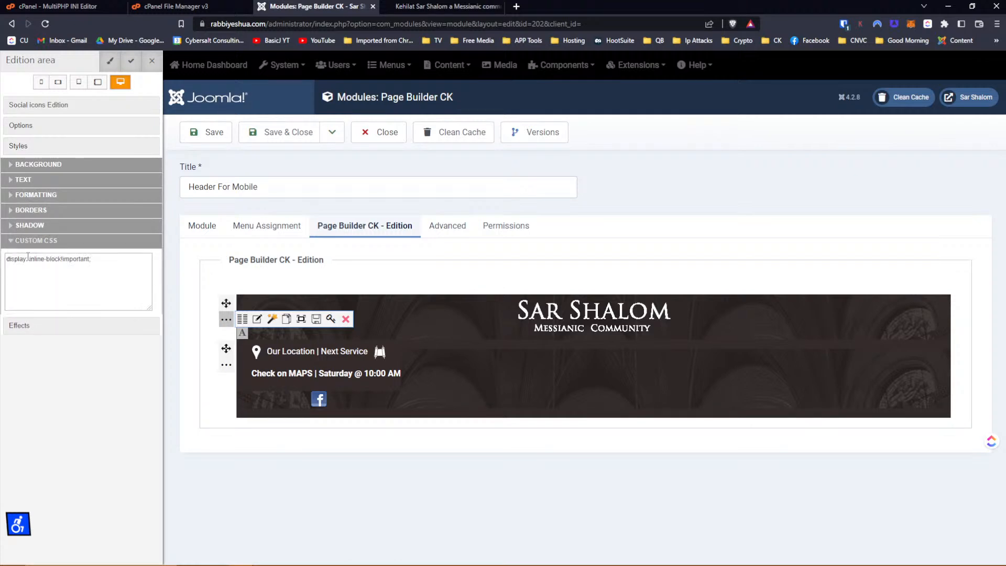
pyautogui.click(130, 64)
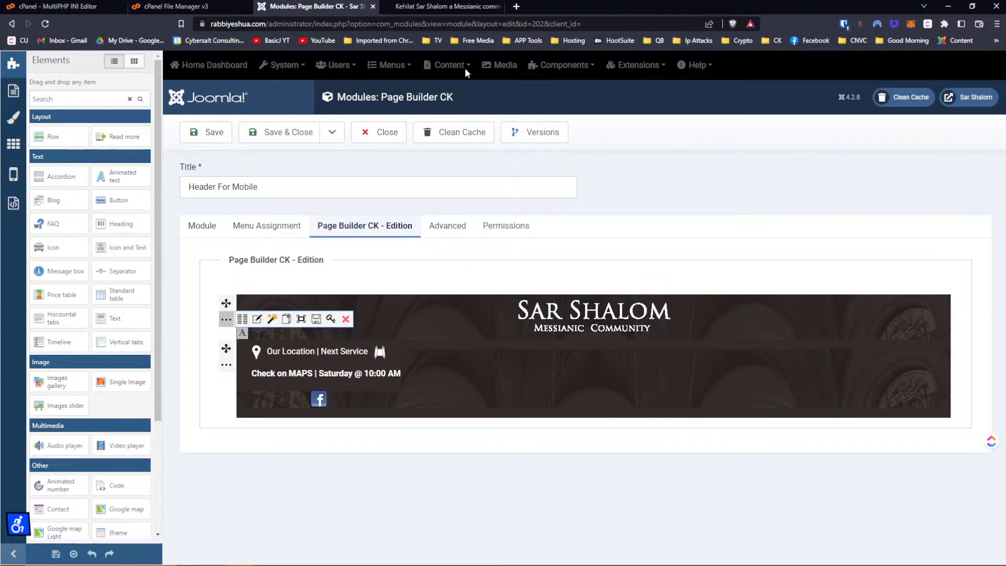
# Save and close the module, reload the site's mobile preview, then reopen Header For Mobile.
pyautogui.click(286, 136)
pyautogui.click(422, 7)
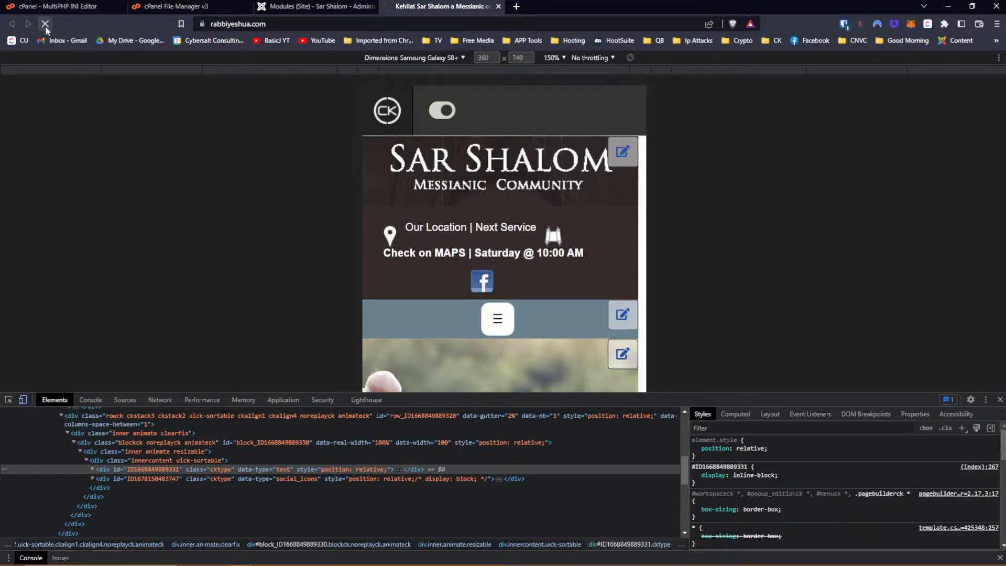
pyautogui.click(45, 26)
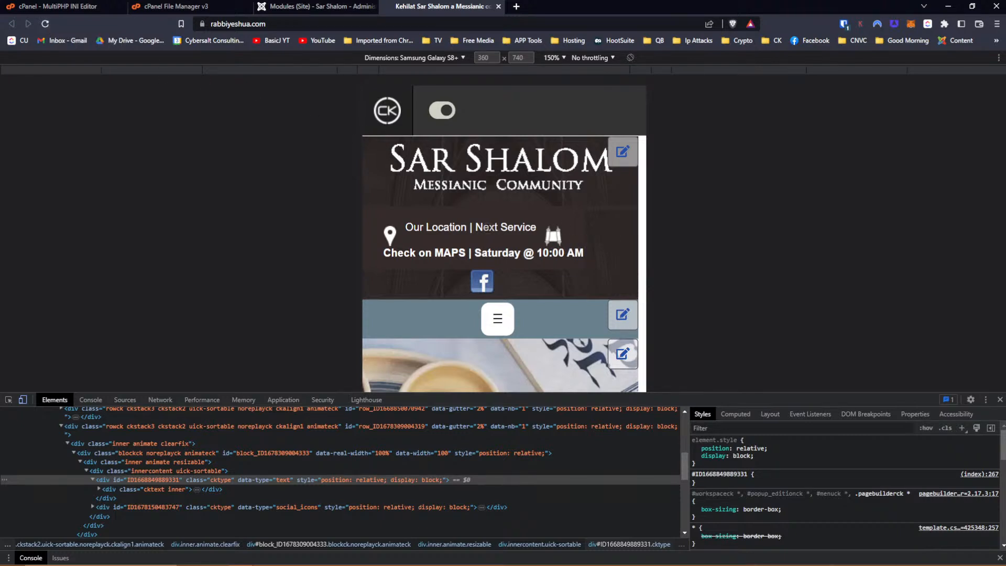
pyautogui.click(291, 7)
pyautogui.click(314, 330)
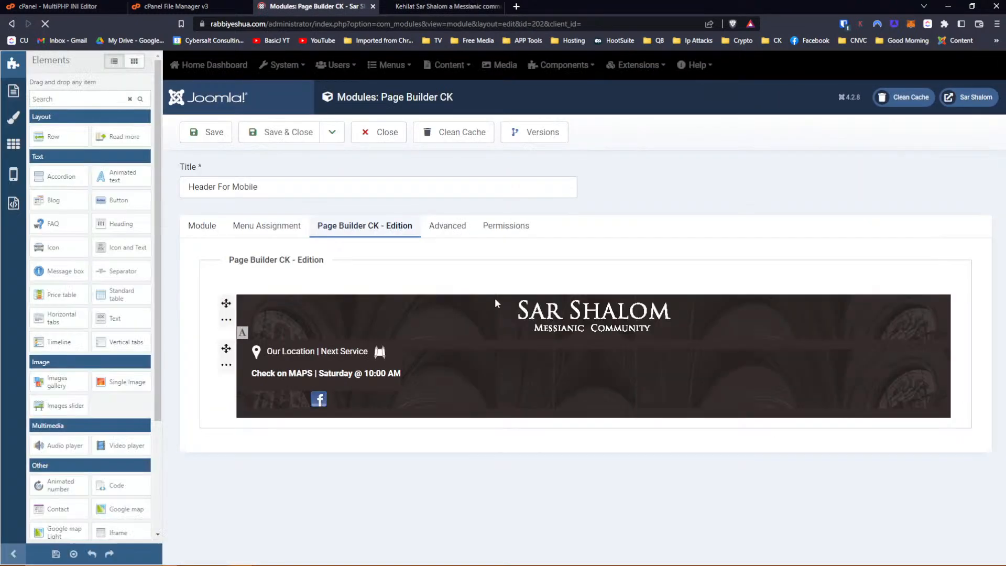
# Copy the location text item's #352b2b background colour, then remove it and apply.
pyautogui.moveTo(499, 297)
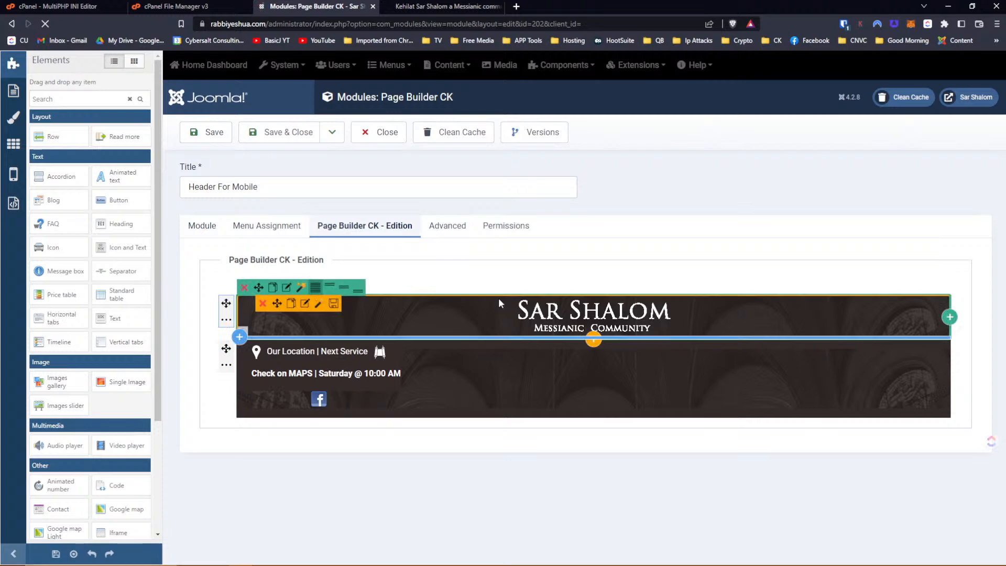
pyautogui.moveTo(472, 373)
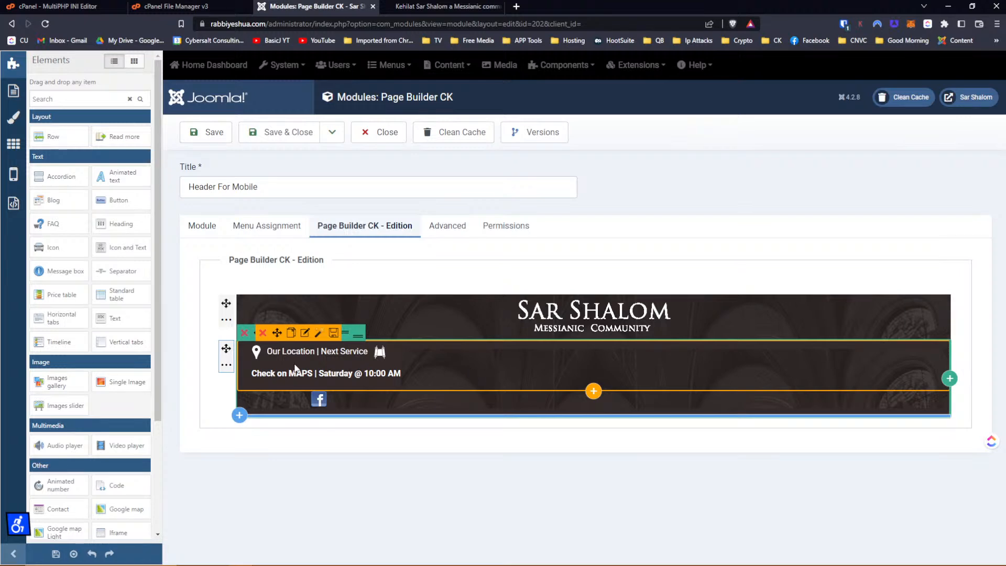
pyautogui.click(305, 332)
pyautogui.click(18, 107)
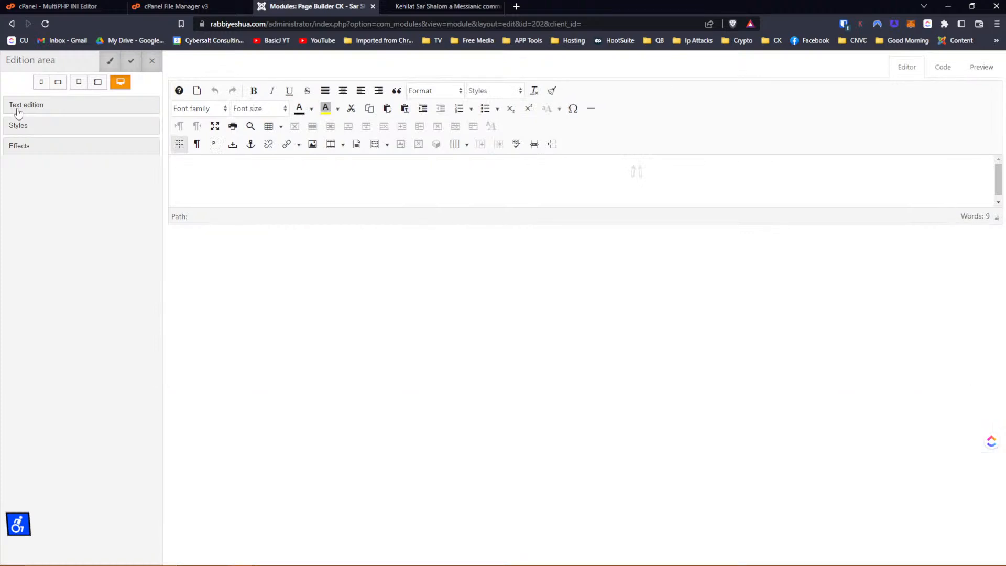
pyautogui.click(18, 136)
pyautogui.click(19, 143)
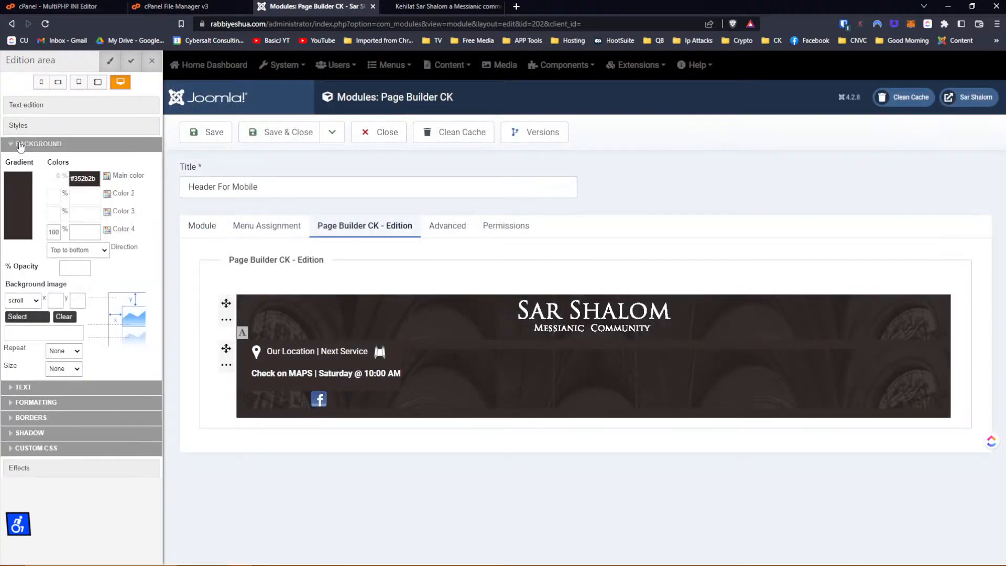
pyautogui.click(83, 178)
pyautogui.rightClick(83, 179)
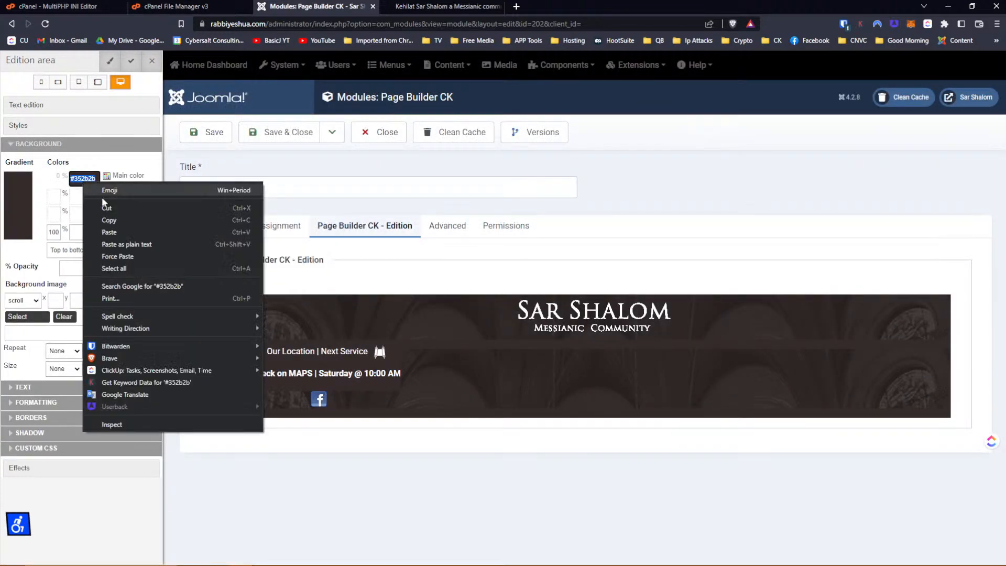
pyautogui.click(117, 221)
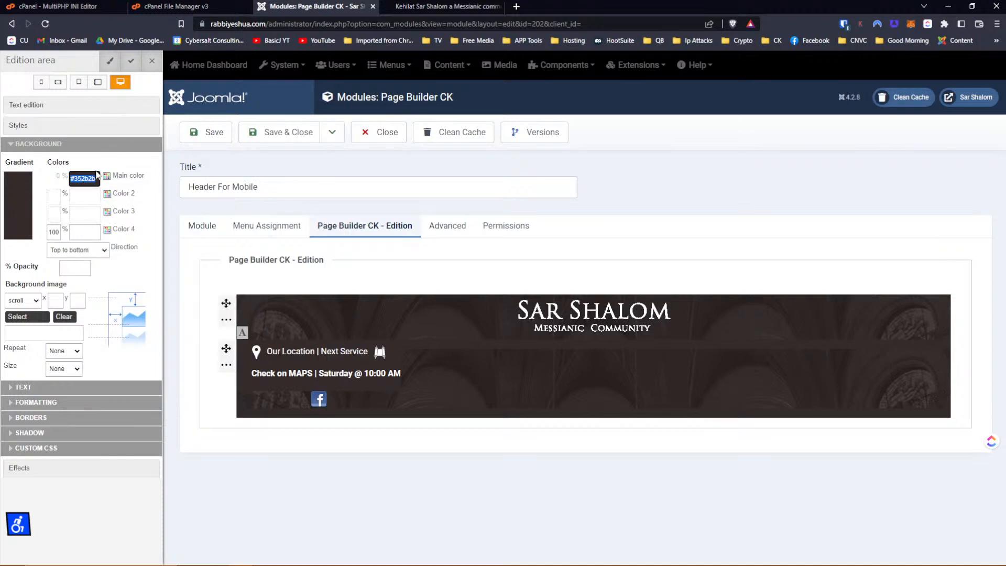
pyautogui.press('BackSpace')
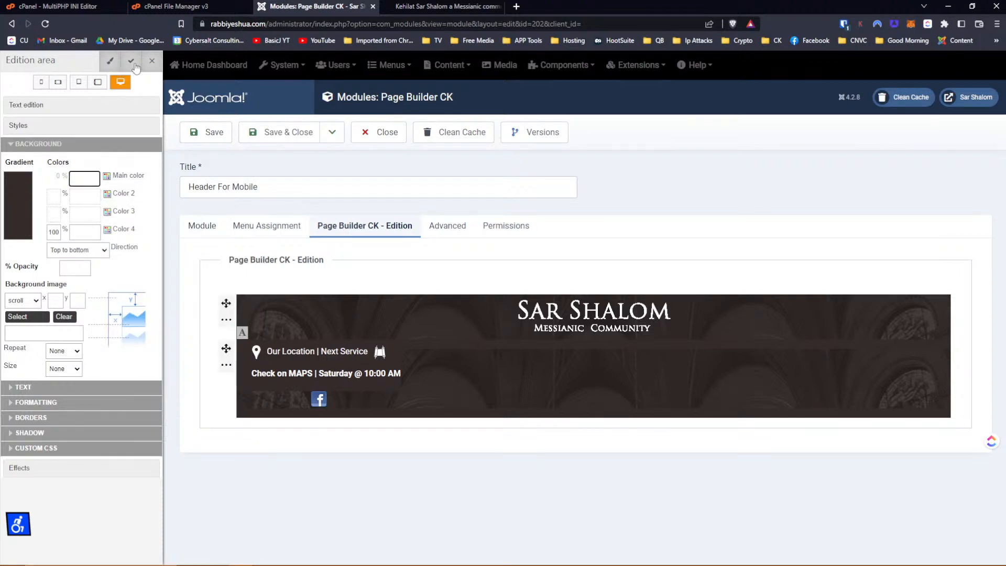
pyautogui.click(132, 62)
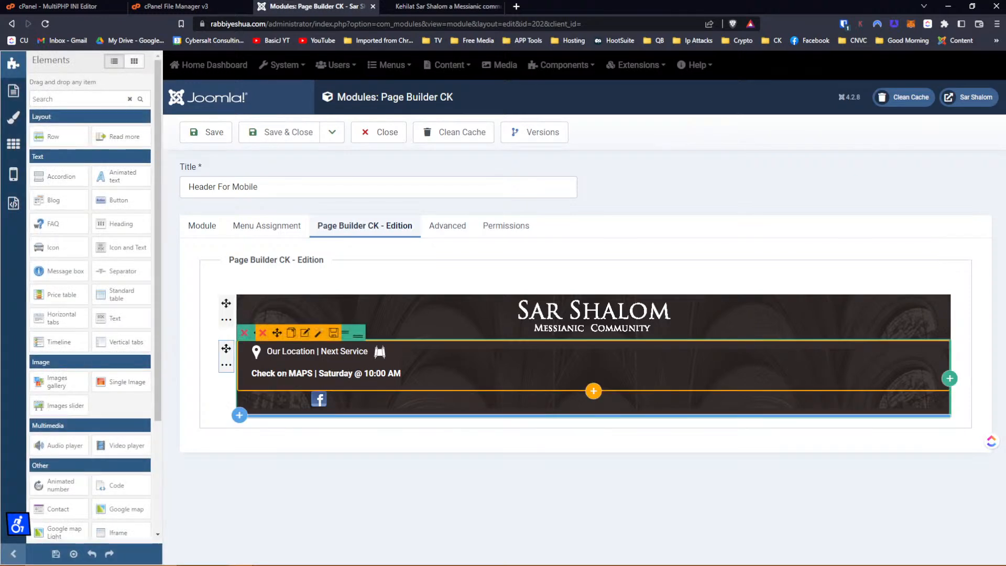
# Review the location row's background style settings, then save and close them.
pyautogui.click(226, 365)
pyautogui.click(270, 365)
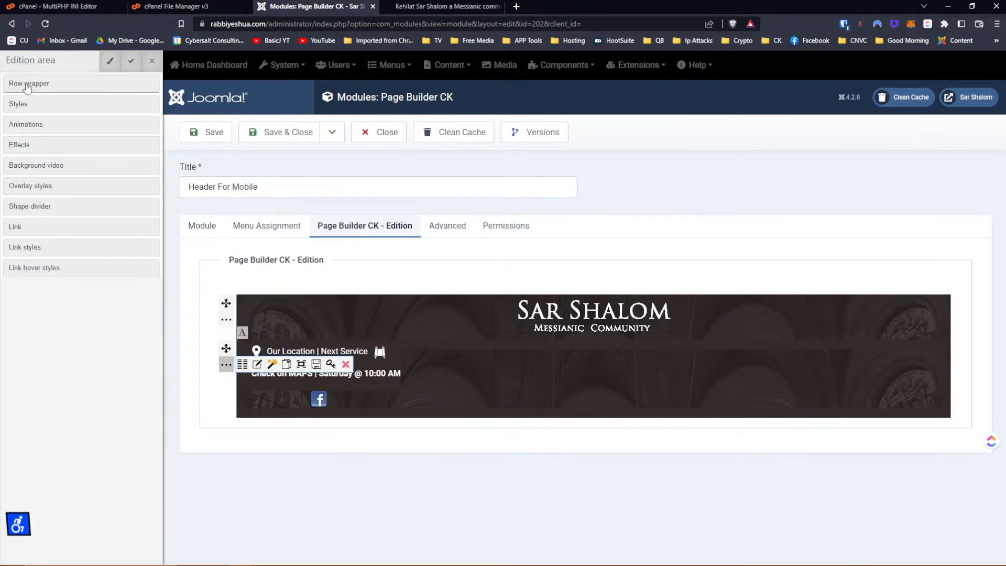
pyautogui.click(28, 88)
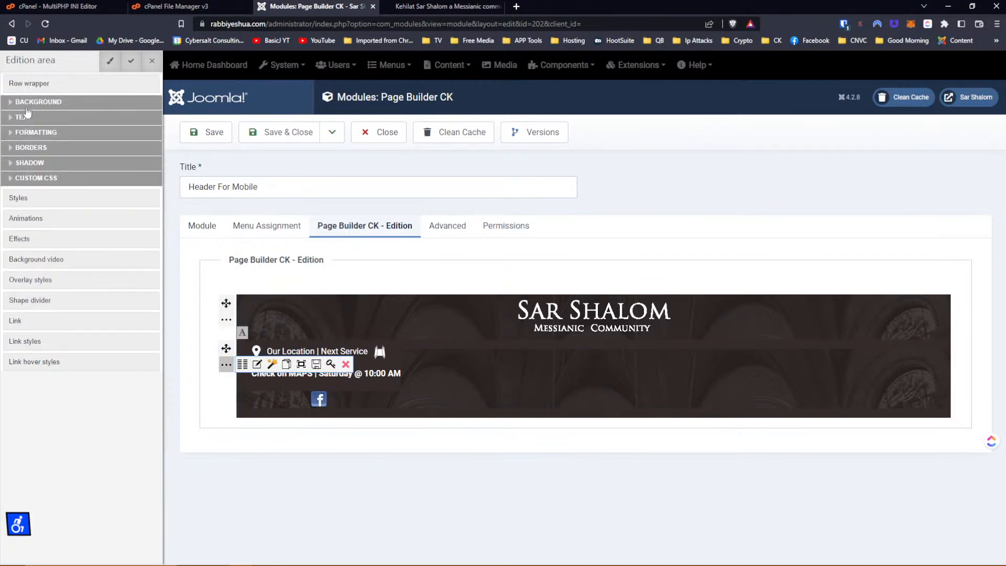
pyautogui.click(27, 104)
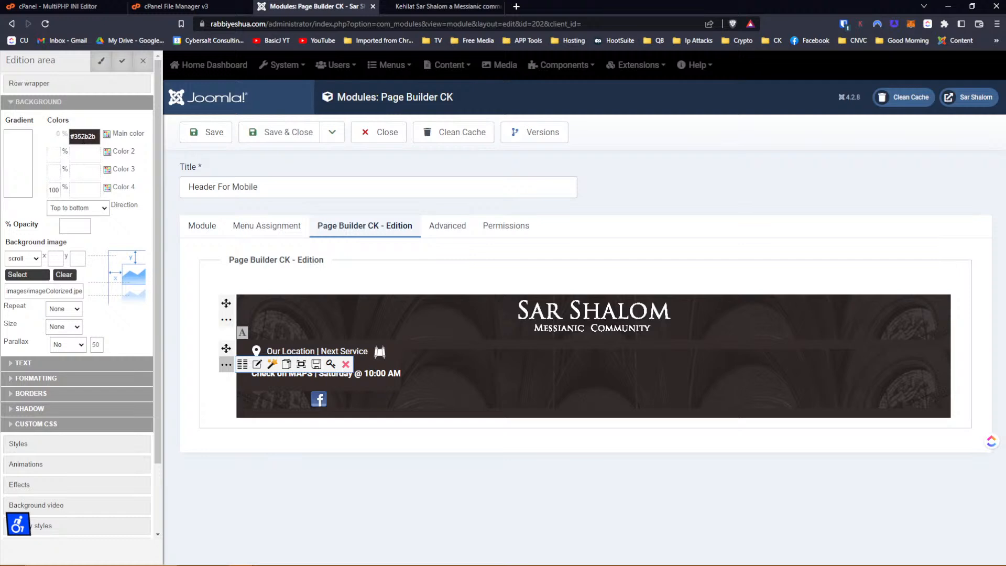
pyautogui.click(133, 65)
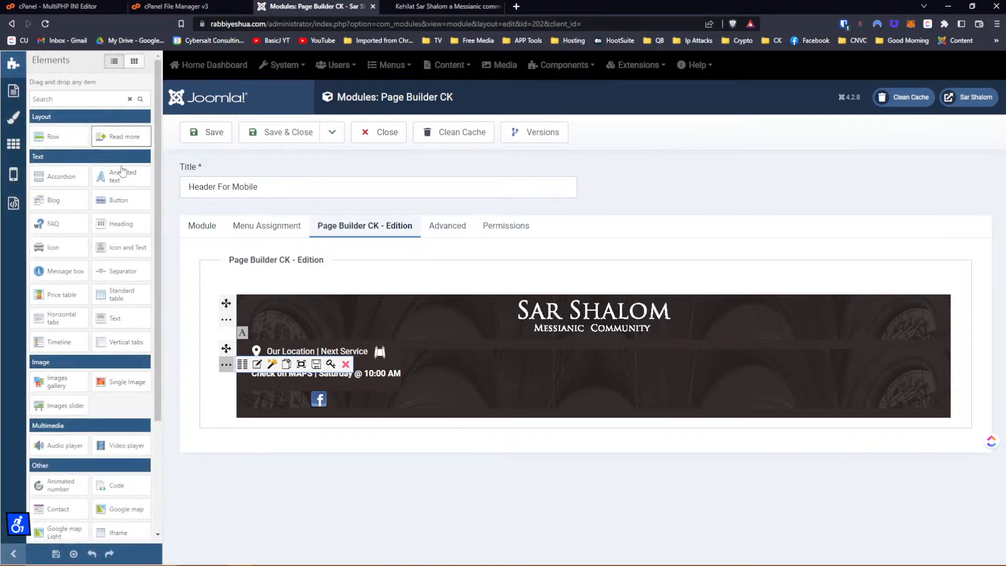
pyautogui.click(242, 364)
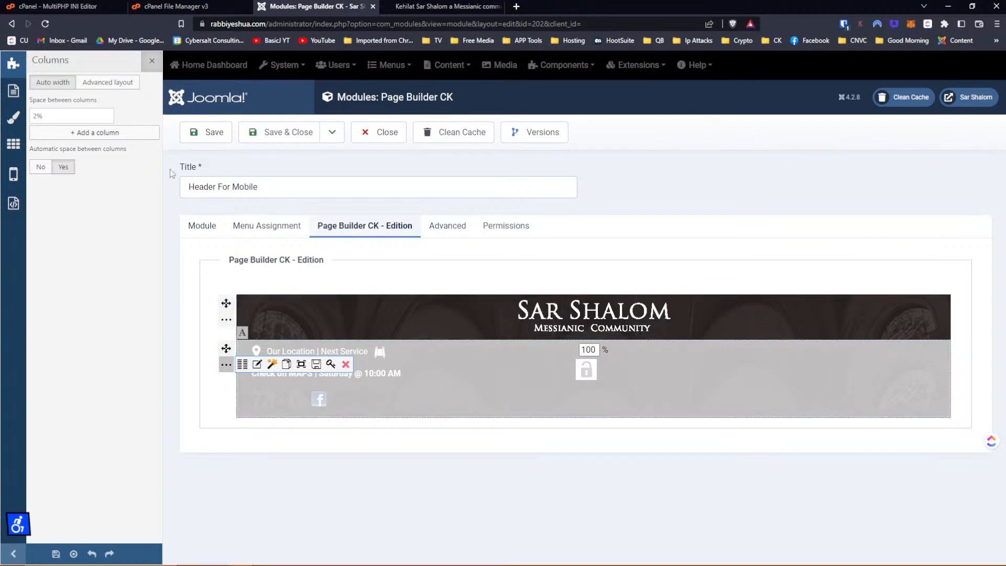
pyautogui.click(152, 62)
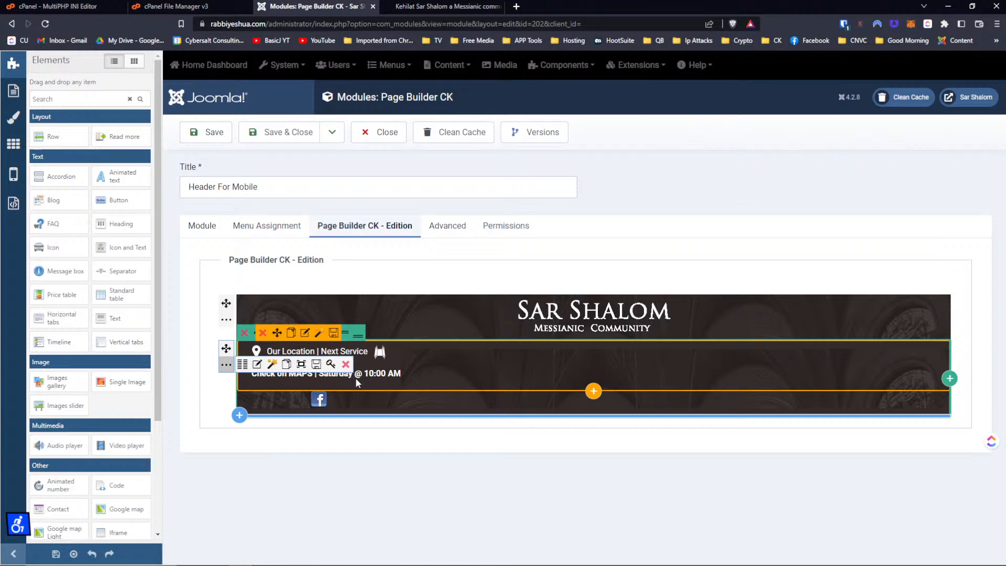
pyautogui.click(536, 140)
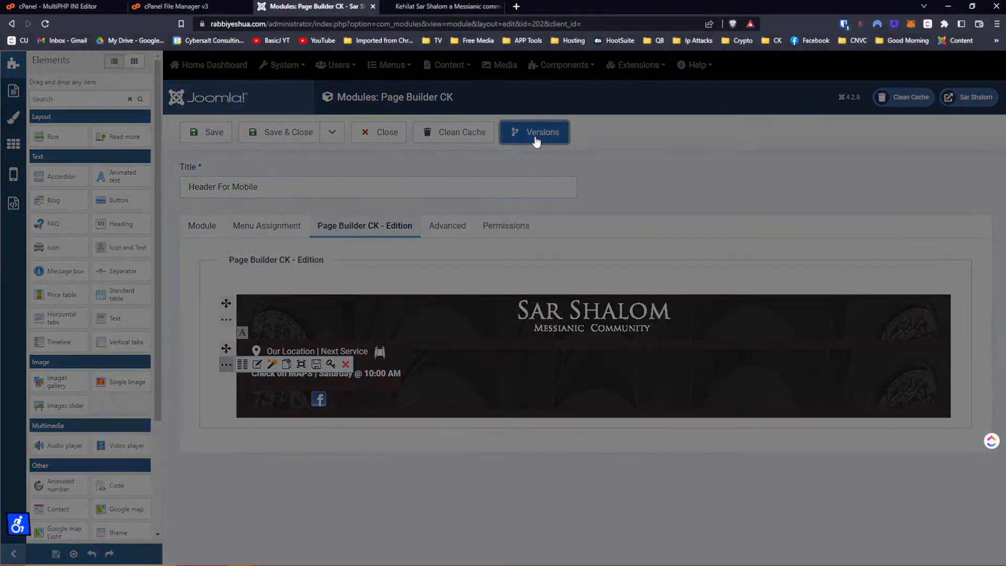
pyautogui.click(227, 172)
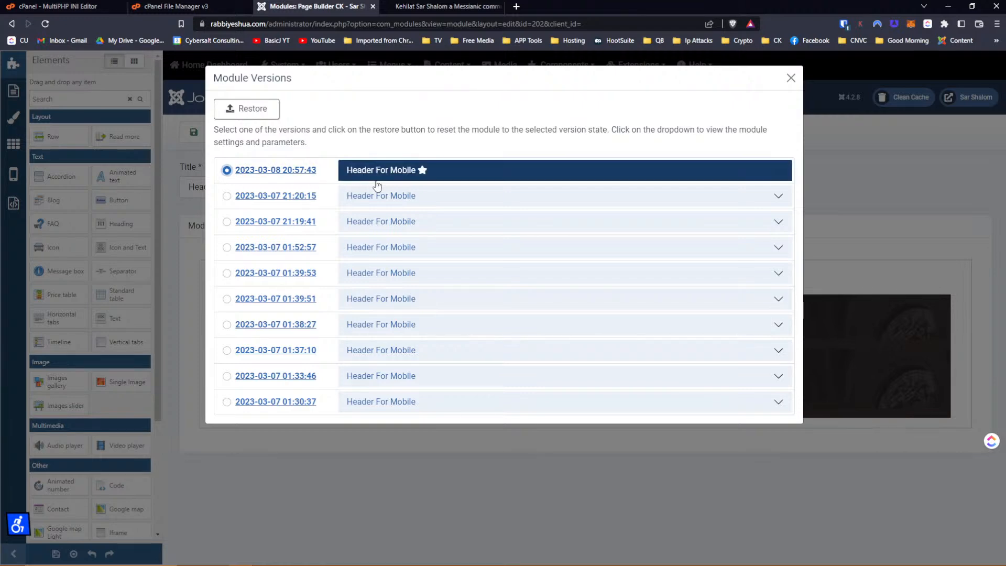
pyautogui.click(792, 79)
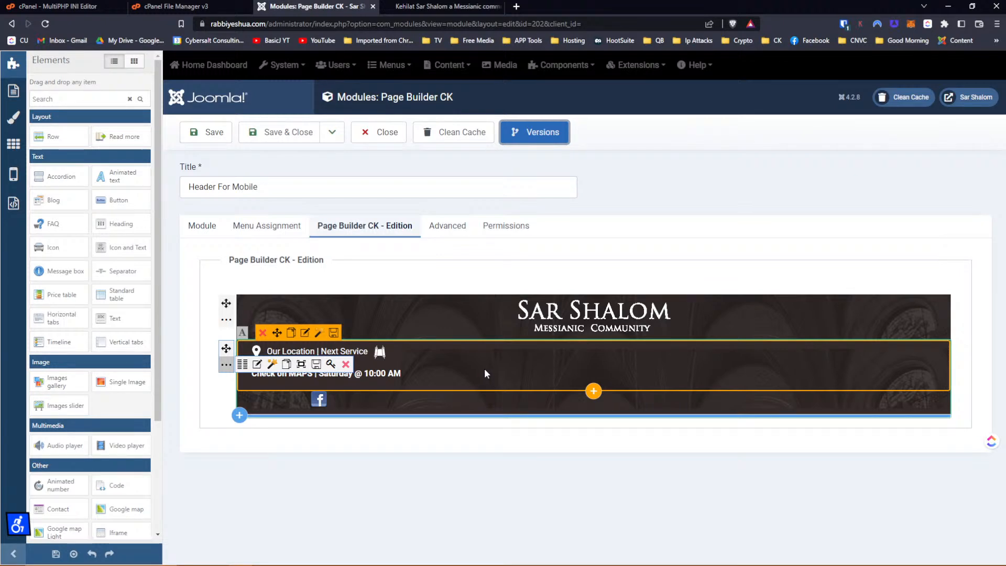
# In the mobile preview, set the location text block to display: inline-block.
pyautogui.click(435, 7)
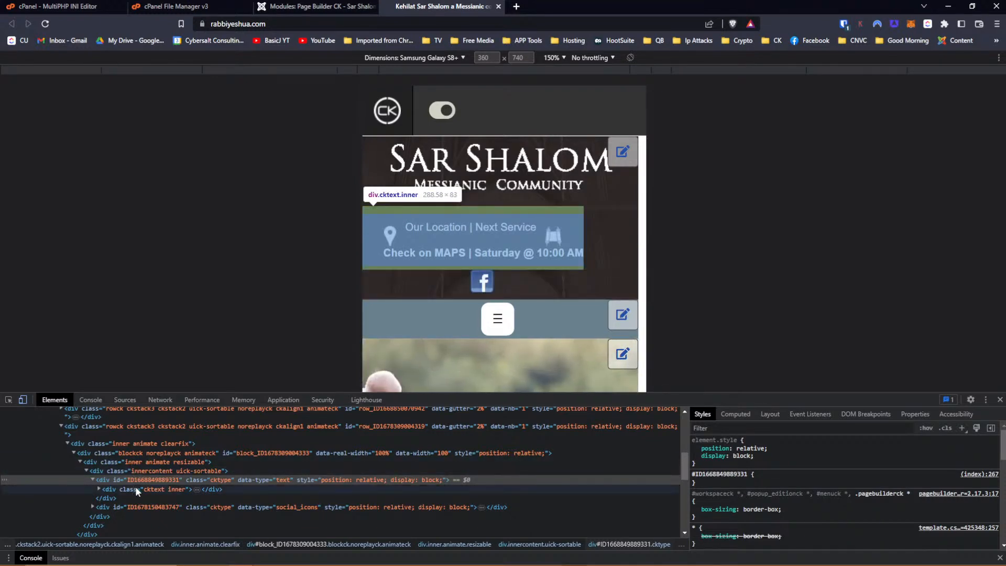
pyautogui.click(45, 24)
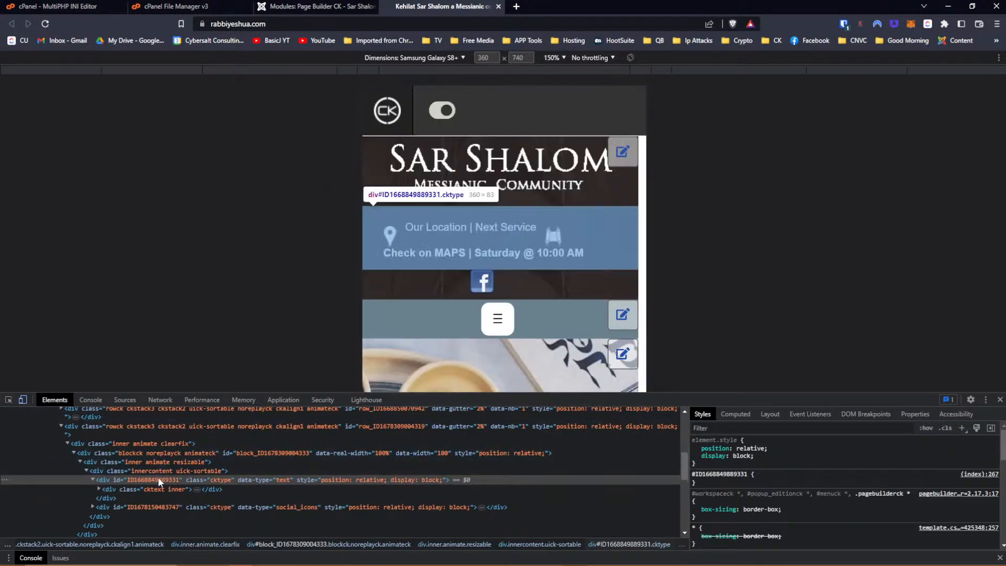
pyautogui.click(734, 455)
pyautogui.click(732, 456)
pyautogui.doubleClick(734, 456)
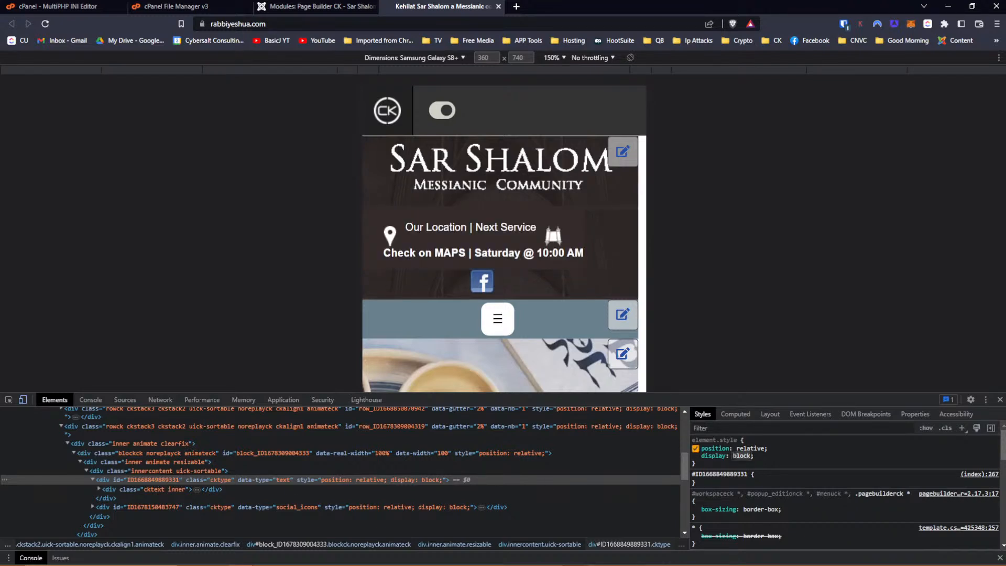
pyautogui.write('blo')
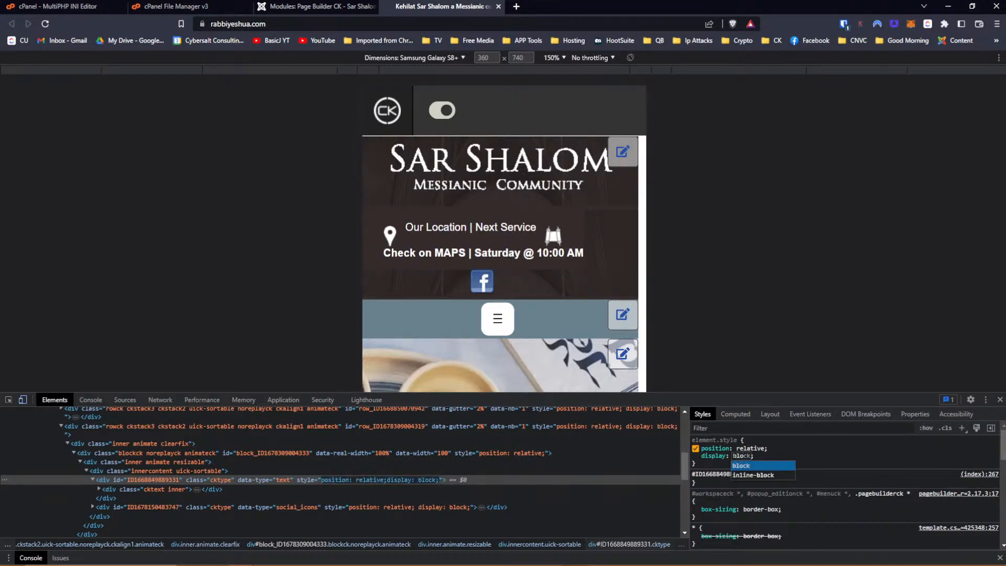
pyautogui.press('Return')
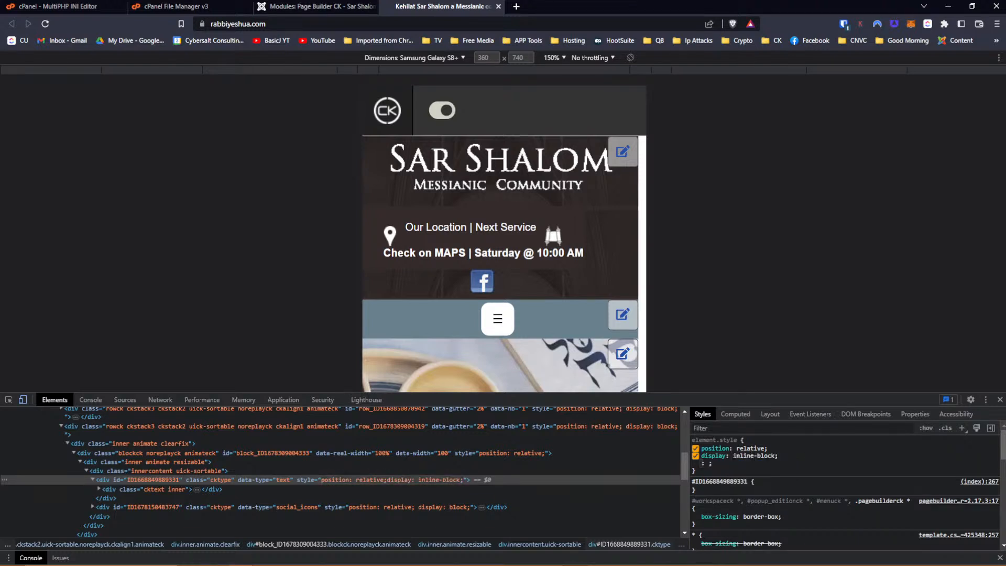
# Make the Facebook icons block display inline-block too and inspect its parent containers.
pyautogui.click(115, 508)
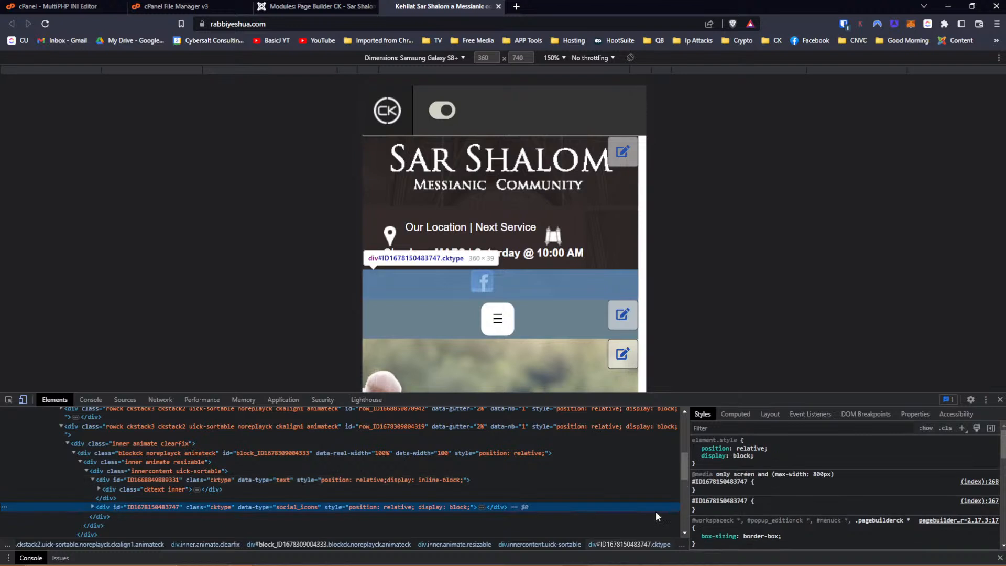
pyautogui.click(742, 456)
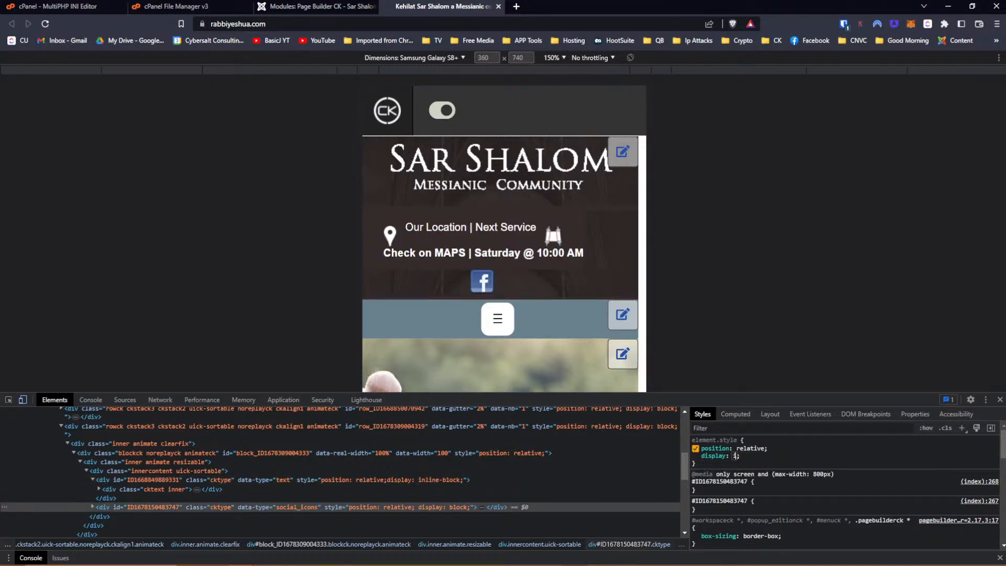
pyautogui.write('in')
pyautogui.press('Down')
pyautogui.press('Down')
pyautogui.press('Down')
pyautogui.press('Return')
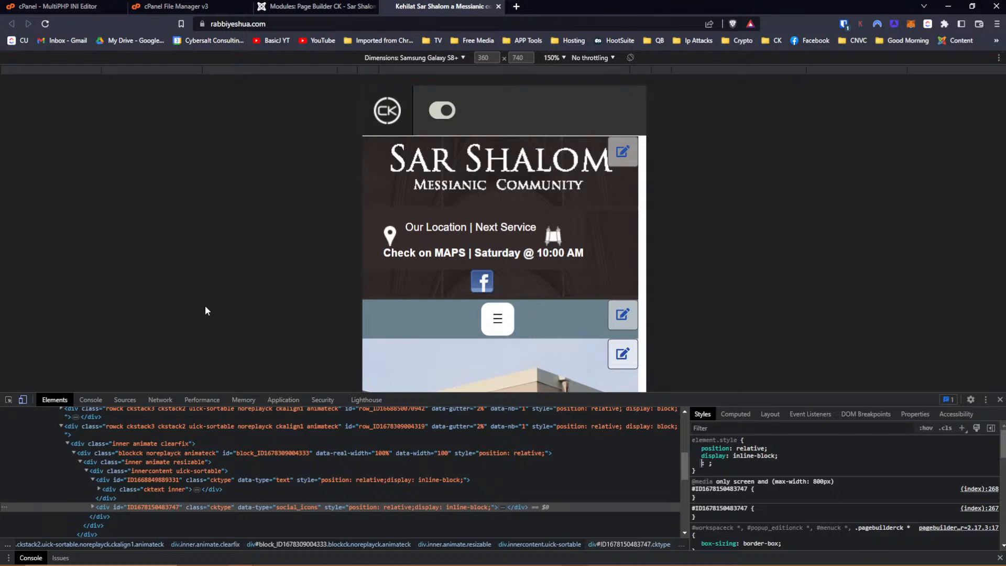
pyautogui.click(122, 469)
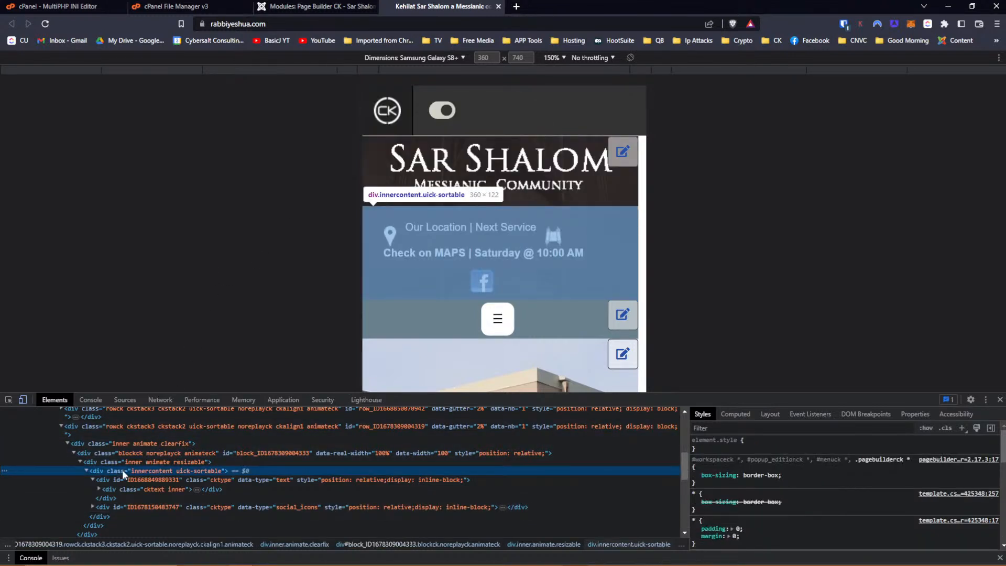
pyautogui.click(109, 486)
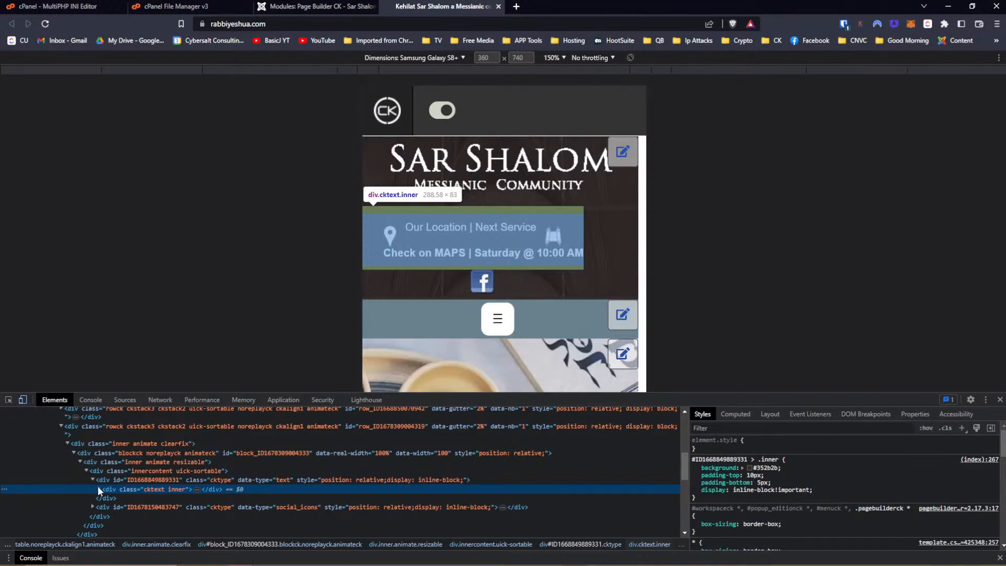
pyautogui.click(297, 8)
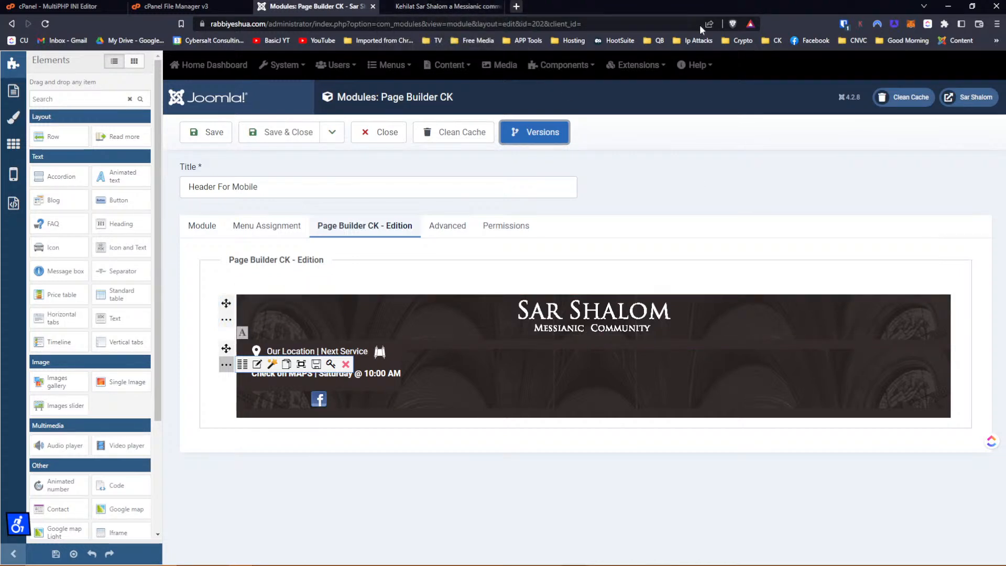
# Open the Sar Shalom front-end site in a new tab from Joomla's top bar.
pyautogui.click(964, 99)
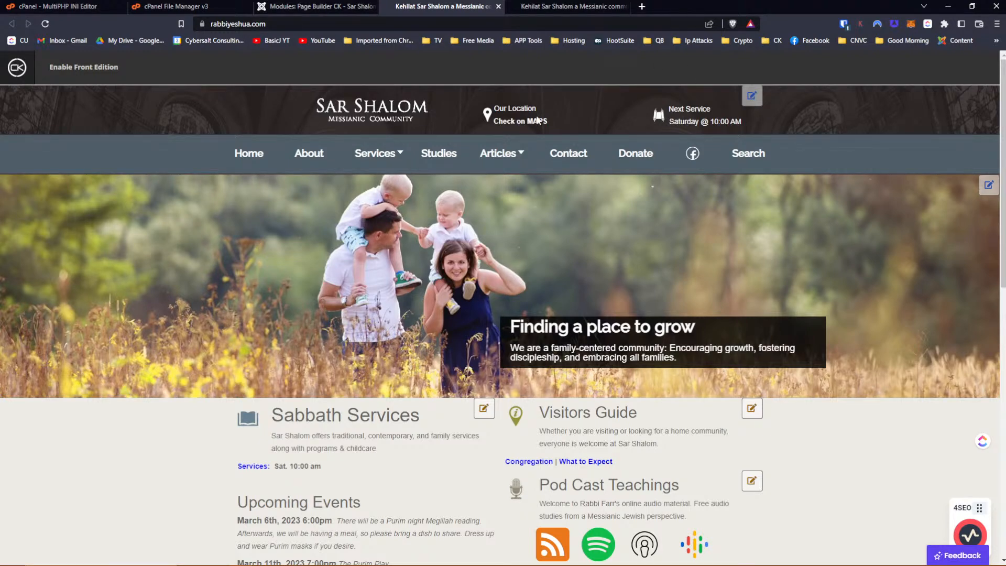
# Compare the live header in phone-sized and desktop views, then return to the module editor.
pyautogui.hotkey('ctrl', 'shift', 'i')
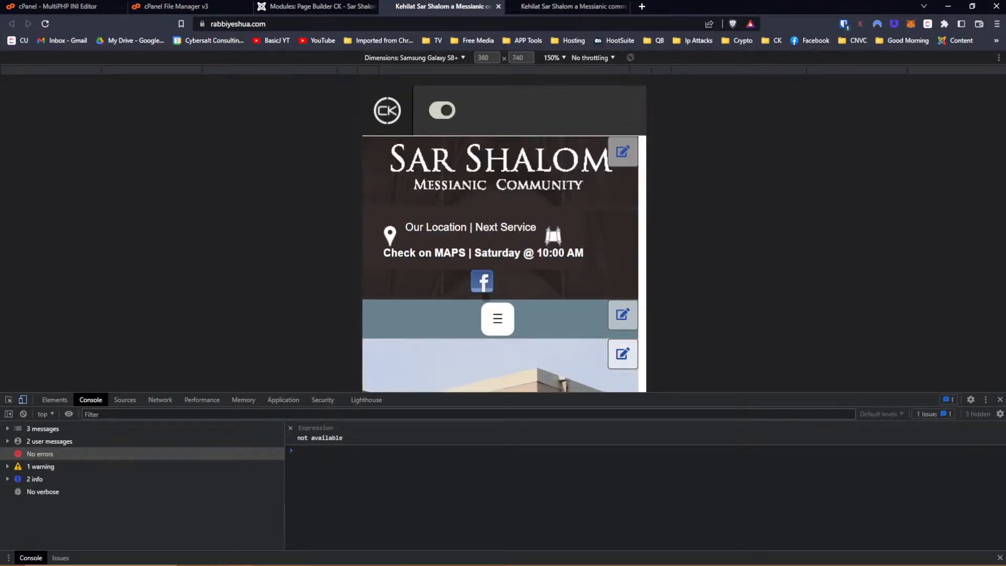
pyautogui.click(23, 399)
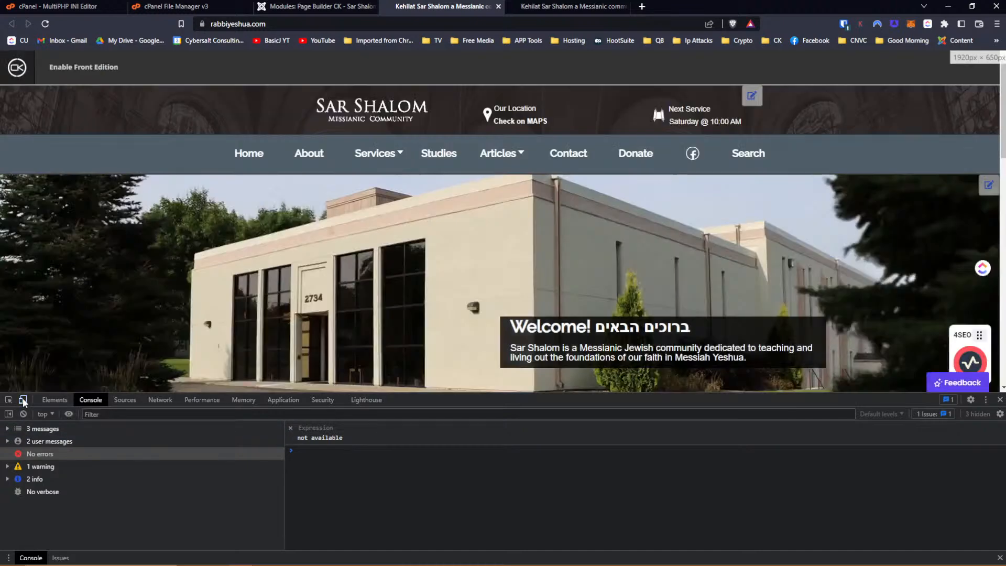
pyautogui.click(23, 399)
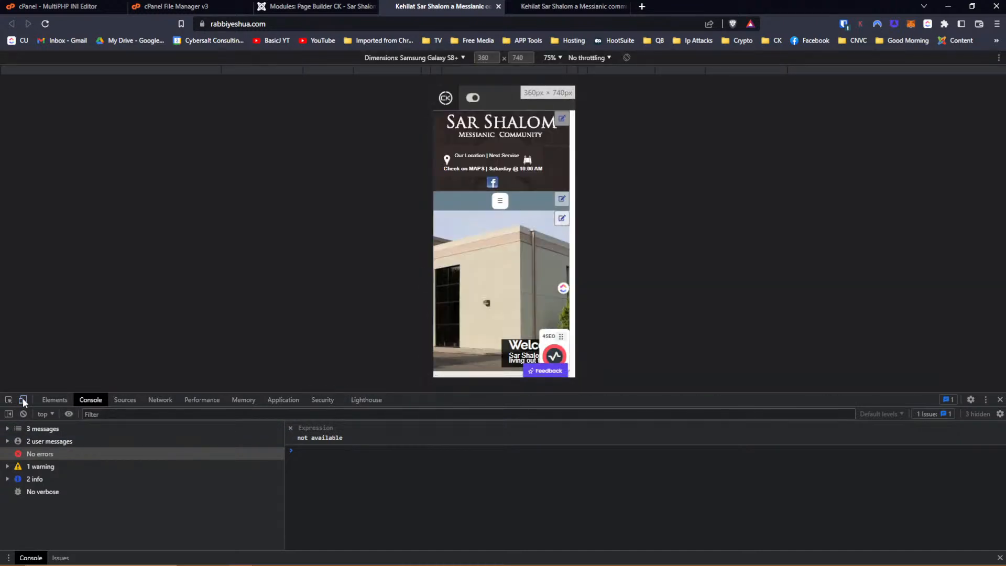
pyautogui.click(23, 399)
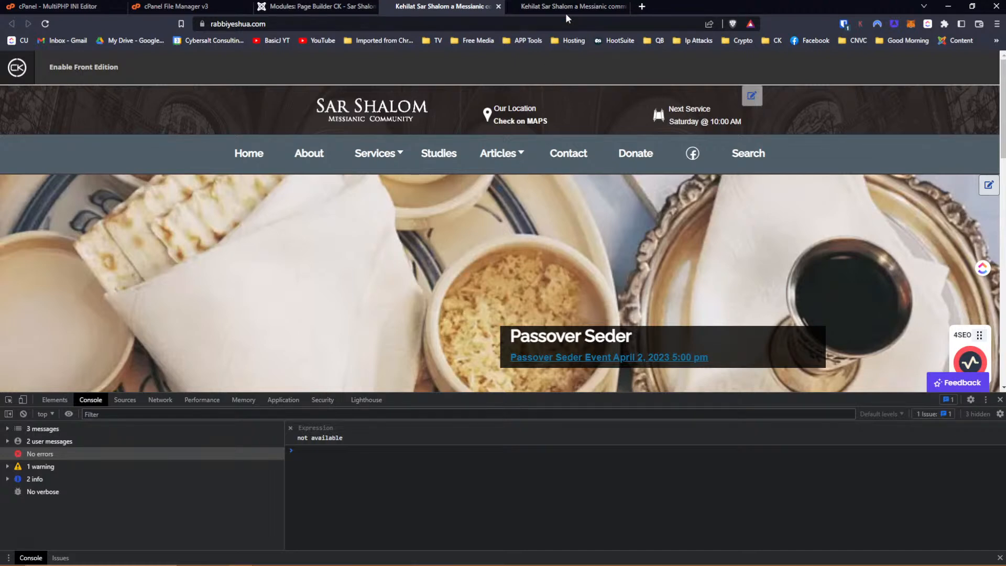
pyautogui.click(337, 9)
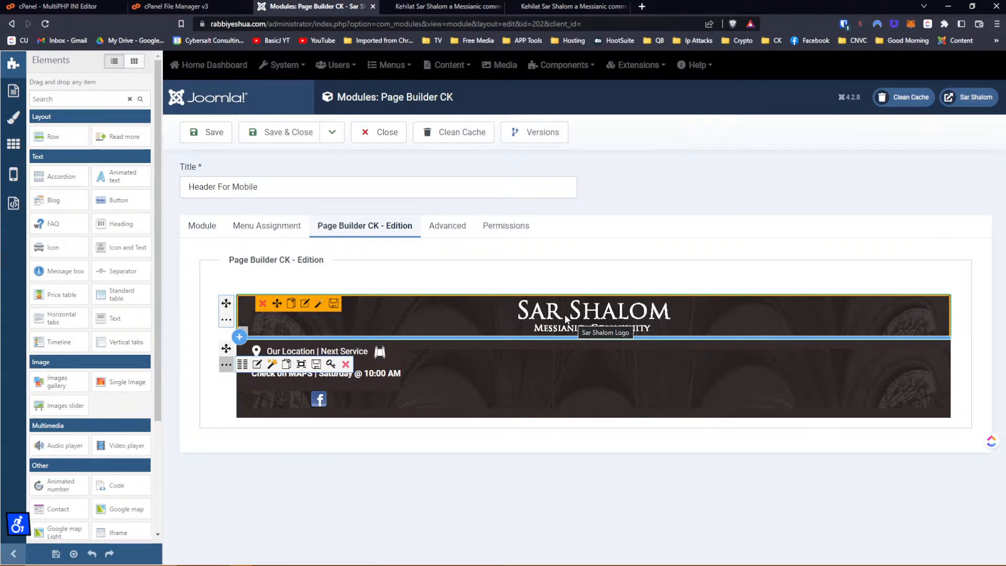
pyautogui.click(563, 6)
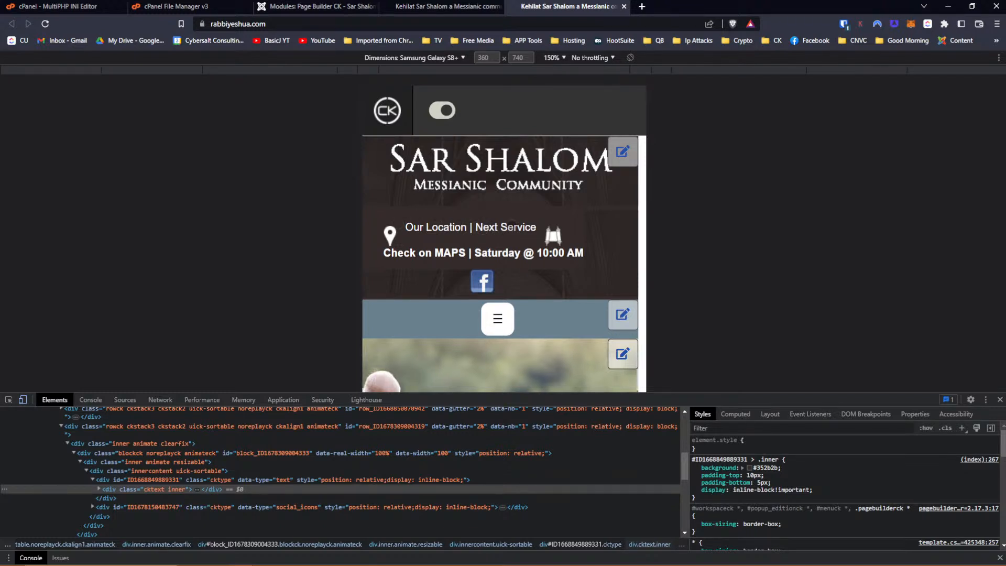
pyautogui.click(453, 8)
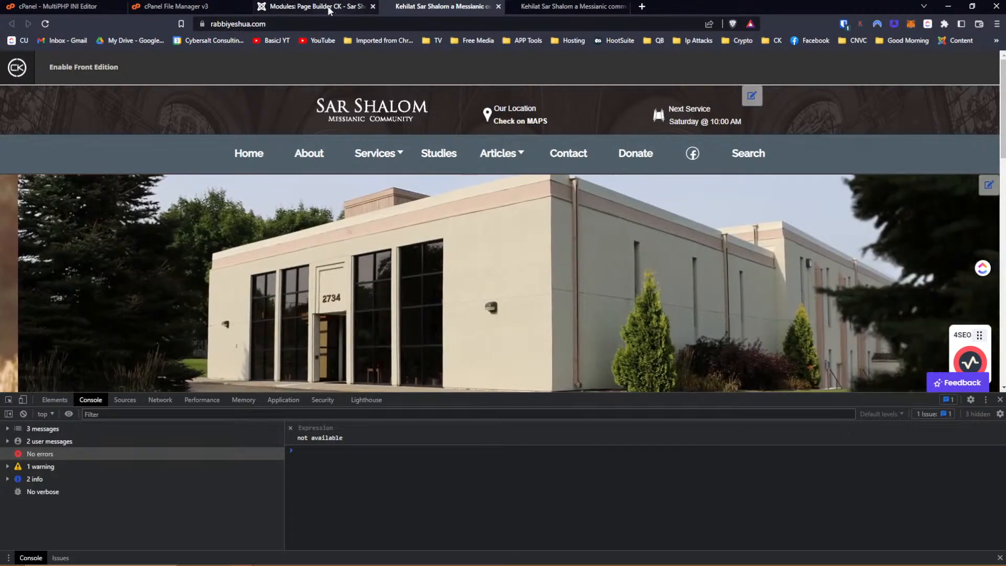
pyautogui.click(314, 7)
pyautogui.moveTo(421, 343)
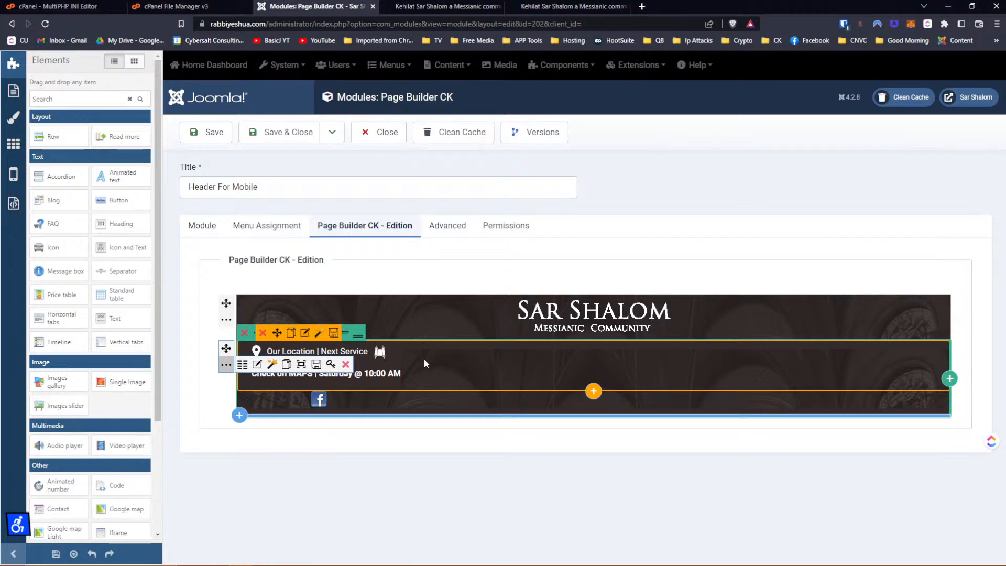
# Add an empty right column, move the Facebook icon into it, and centre it vertically.
pyautogui.click(949, 378)
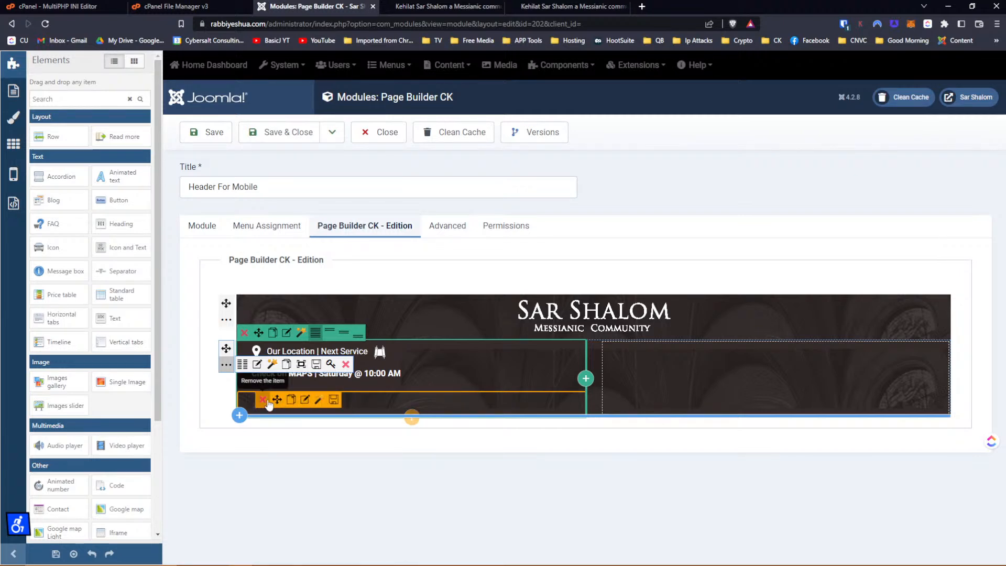
pyautogui.moveTo(277, 400); pyautogui.dragTo(621, 370)
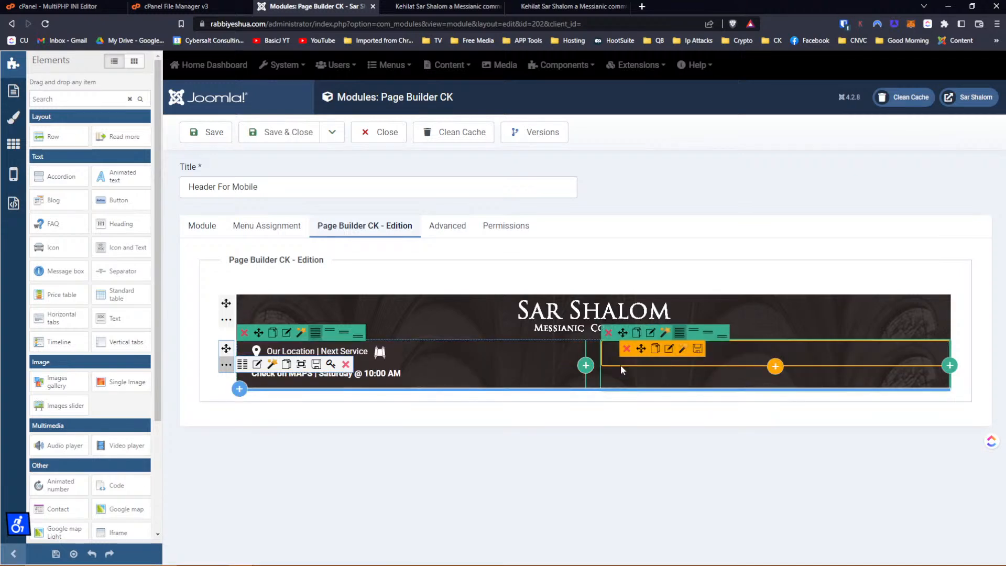
pyautogui.click(709, 335)
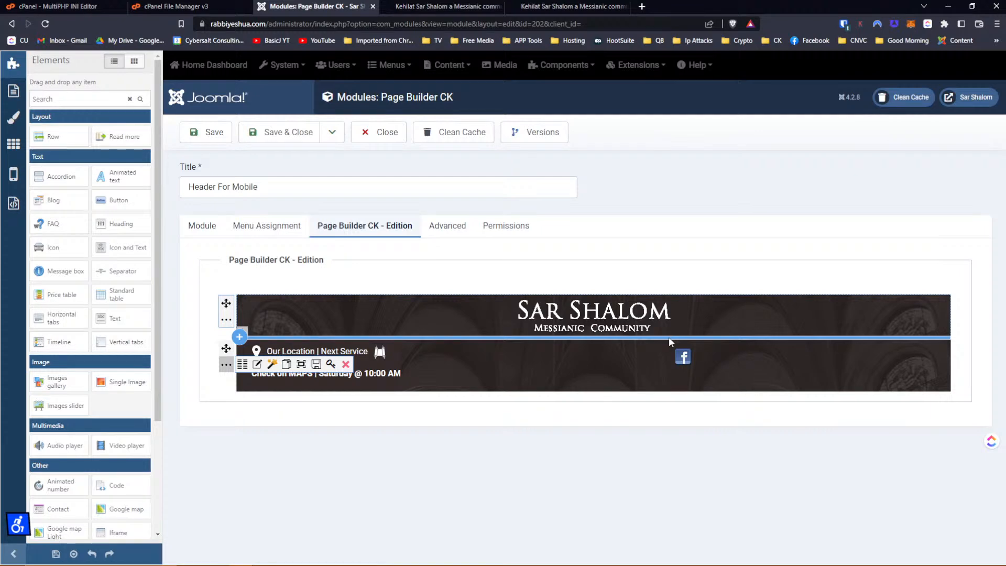
# Add display: flex to the location text block's rule in the mobile preview.
pyautogui.click(527, 6)
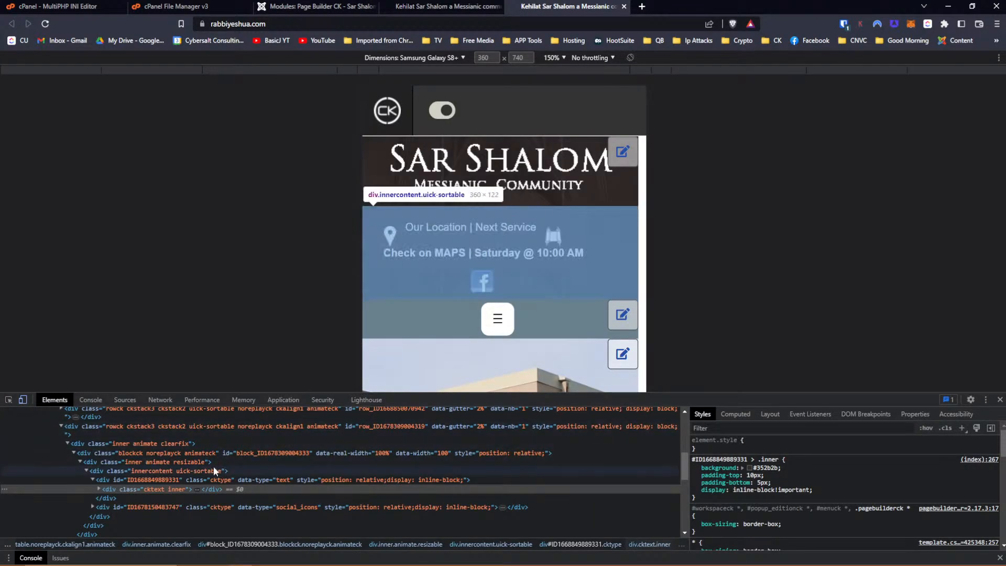
pyautogui.click(180, 480)
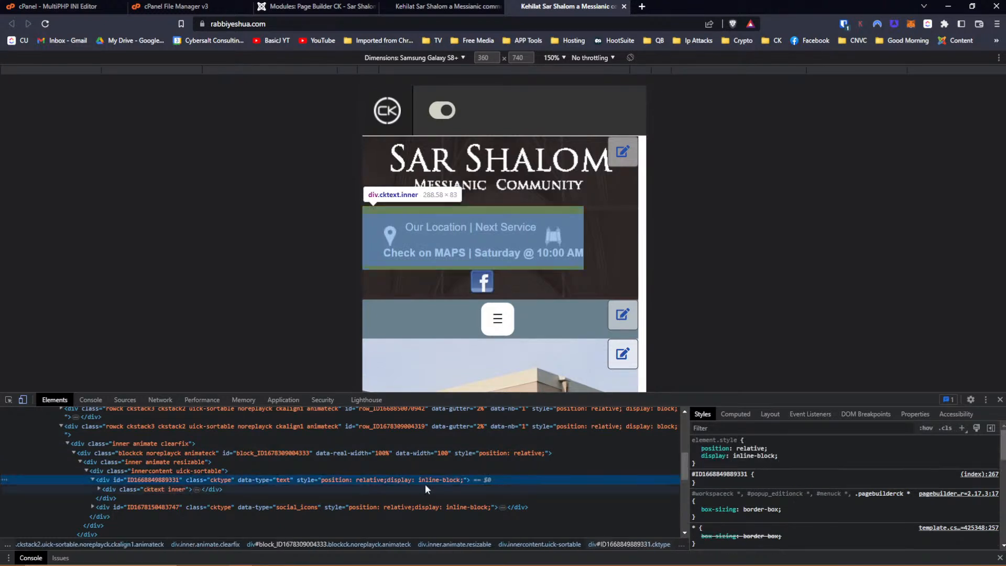
pyautogui.click(755, 455)
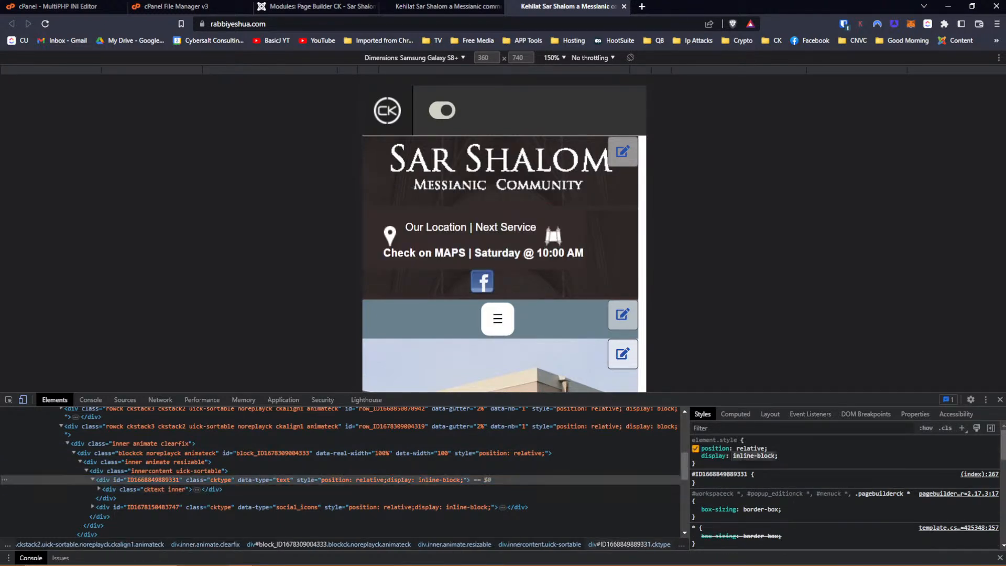
pyautogui.click(710, 480)
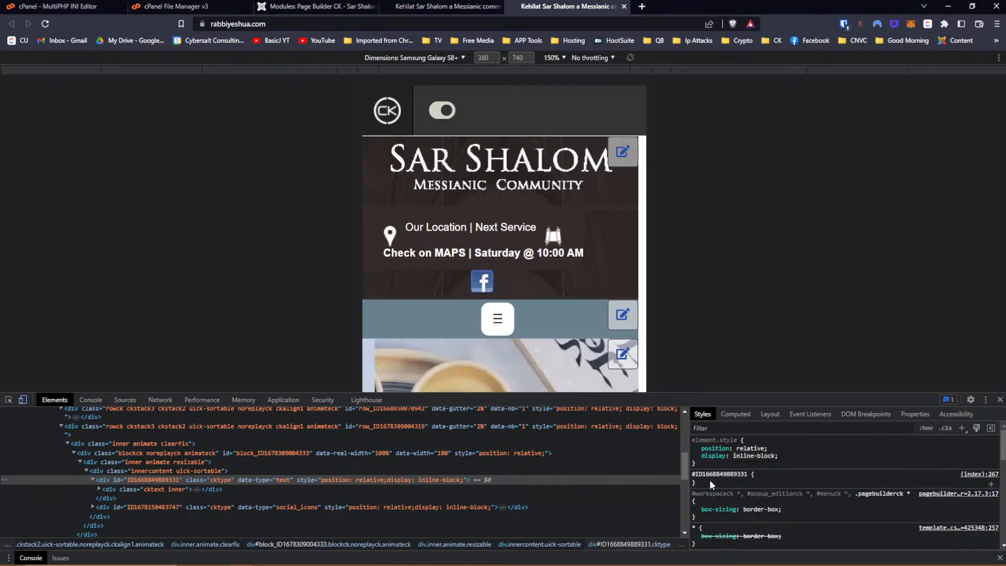
pyautogui.click(709, 479)
pyautogui.write('dips')
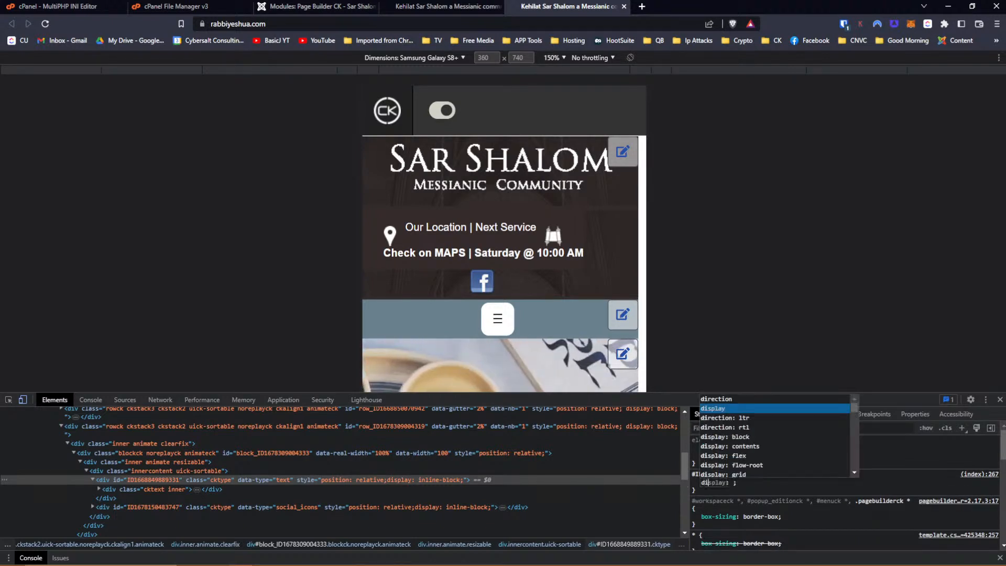
pyautogui.press('BackSpace')
pyautogui.press('BackSpace')
pyautogui.write('s')
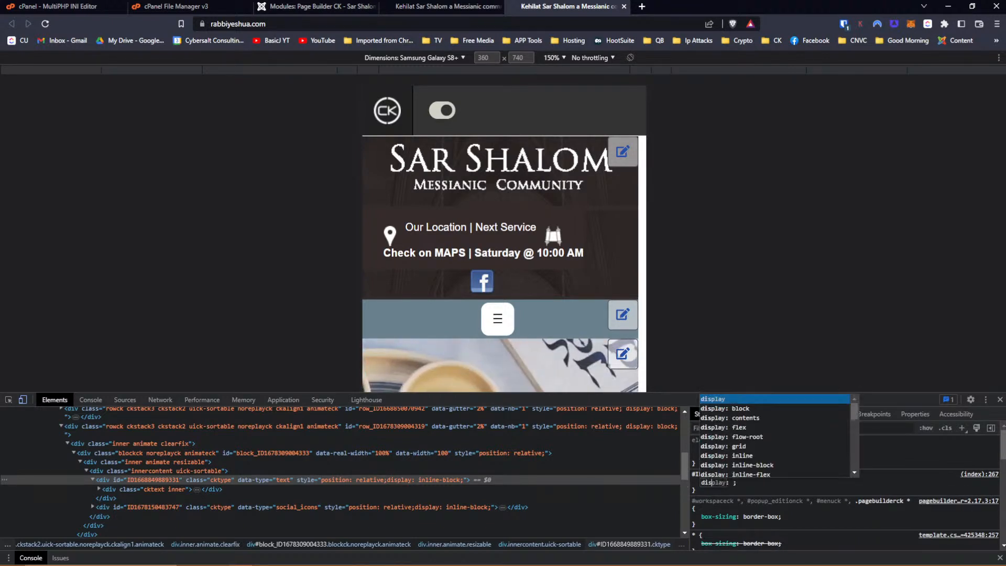
pyautogui.press('Down')
pyautogui.press('Down')
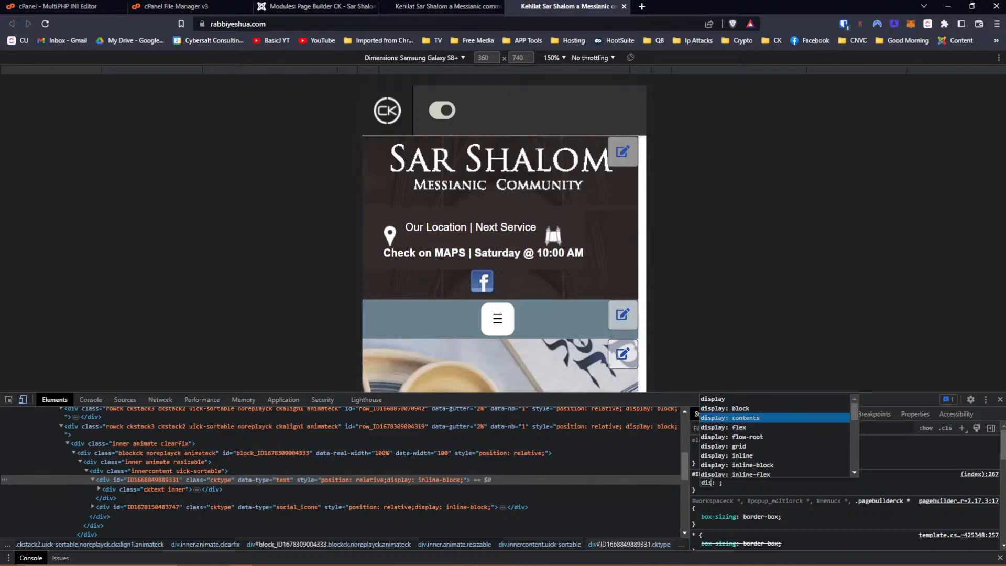
pyautogui.press('Down')
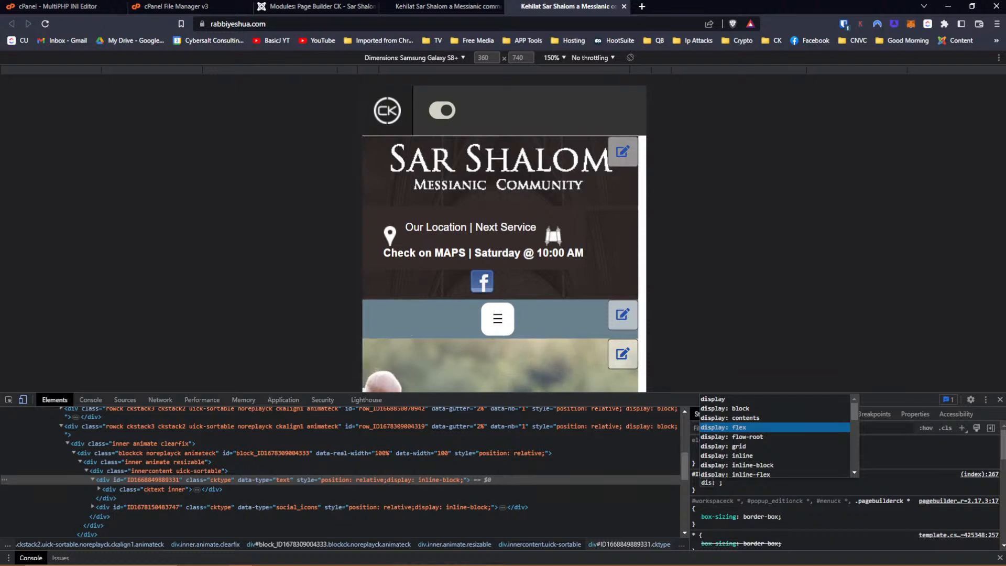
pyautogui.press('Return')
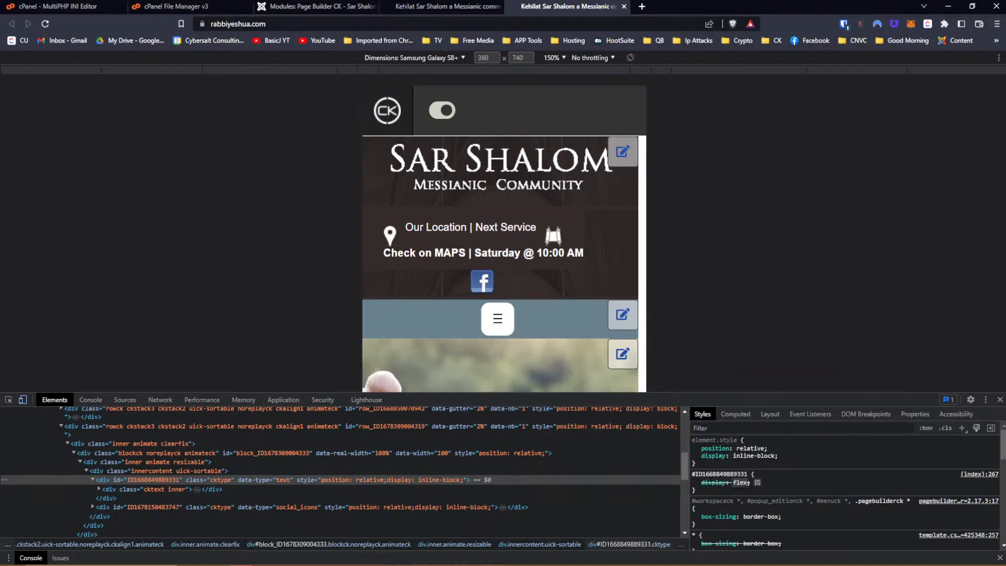
# Start a flex-wrap property and turn off the block's inline-block display.
pyautogui.press('Return')
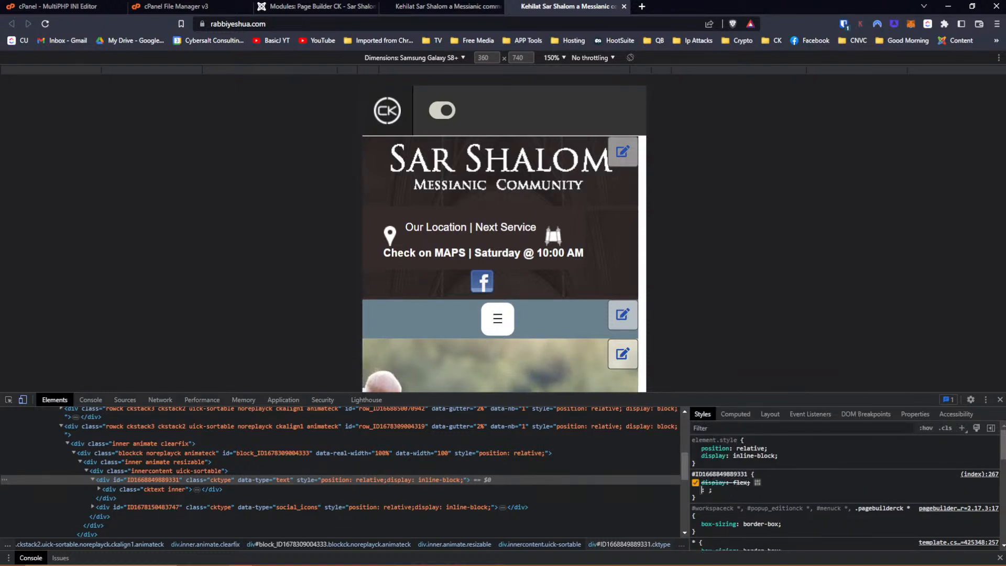
pyautogui.write('flex')
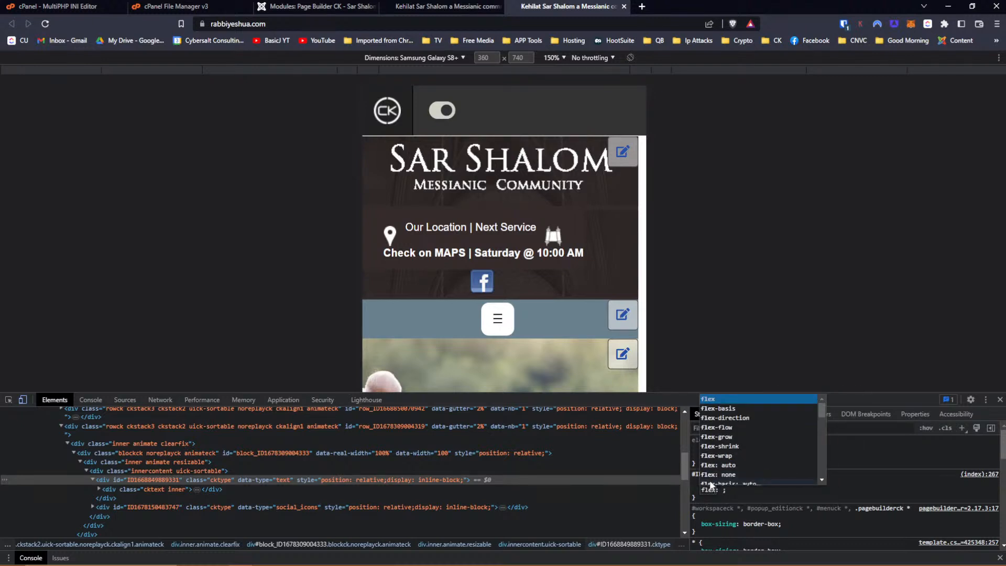
pyautogui.press('Down')
pyautogui.press('Down')
pyautogui.press('Down')
pyautogui.press('Down')
pyautogui.press('Down')
pyautogui.press('Down')
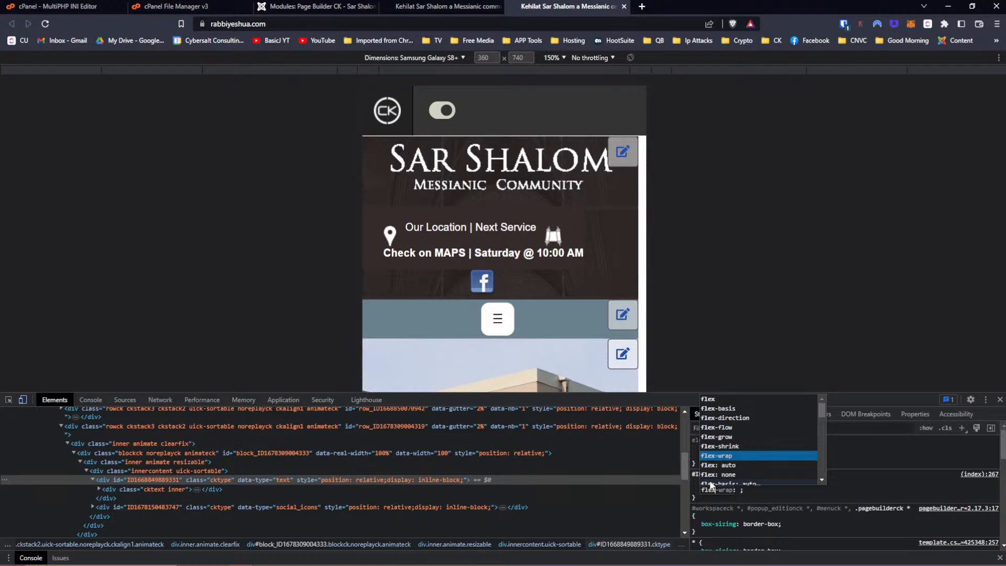
pyautogui.press('Return')
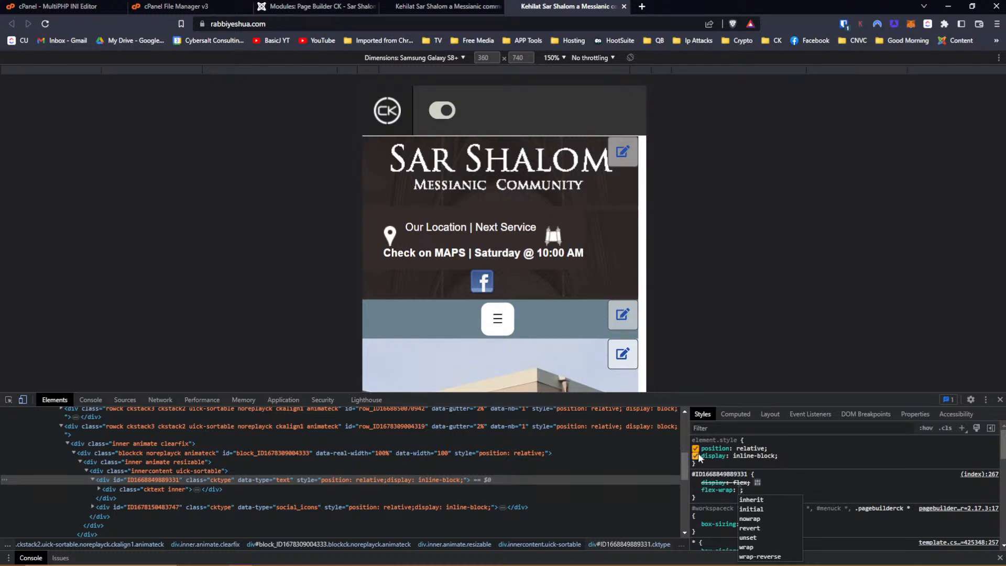
pyautogui.click(696, 455)
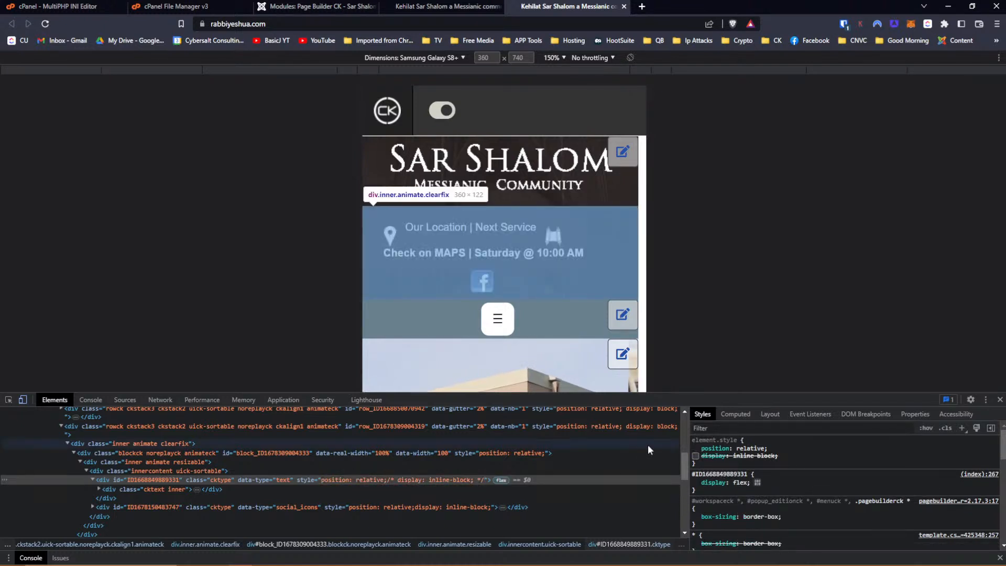
pyautogui.click(740, 483)
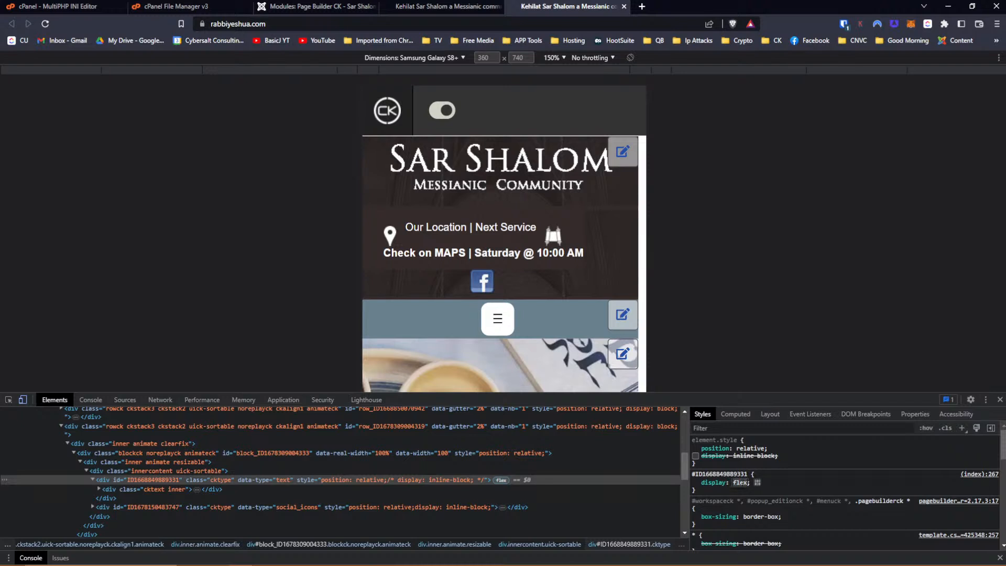
pyautogui.click(713, 486)
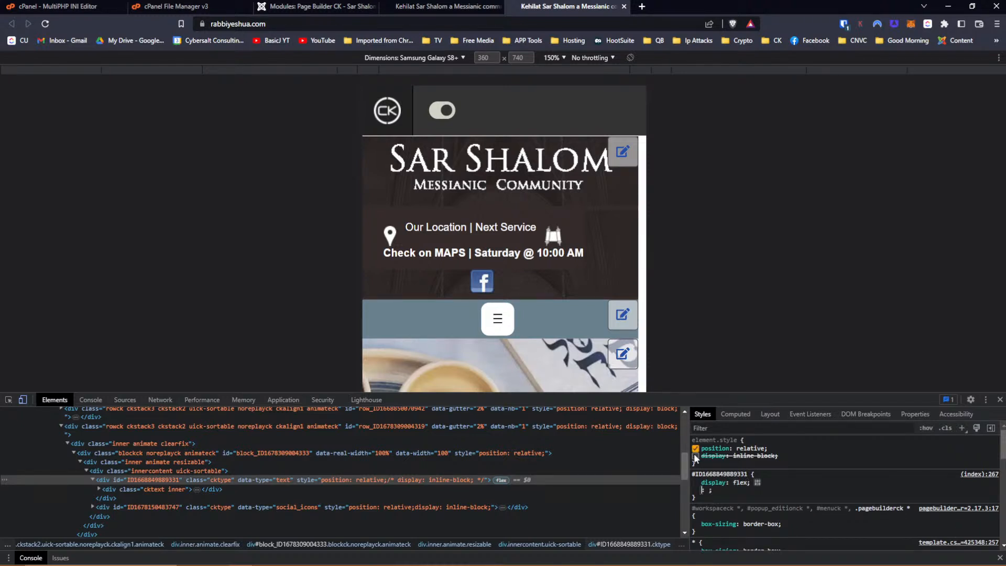
pyautogui.write('f')
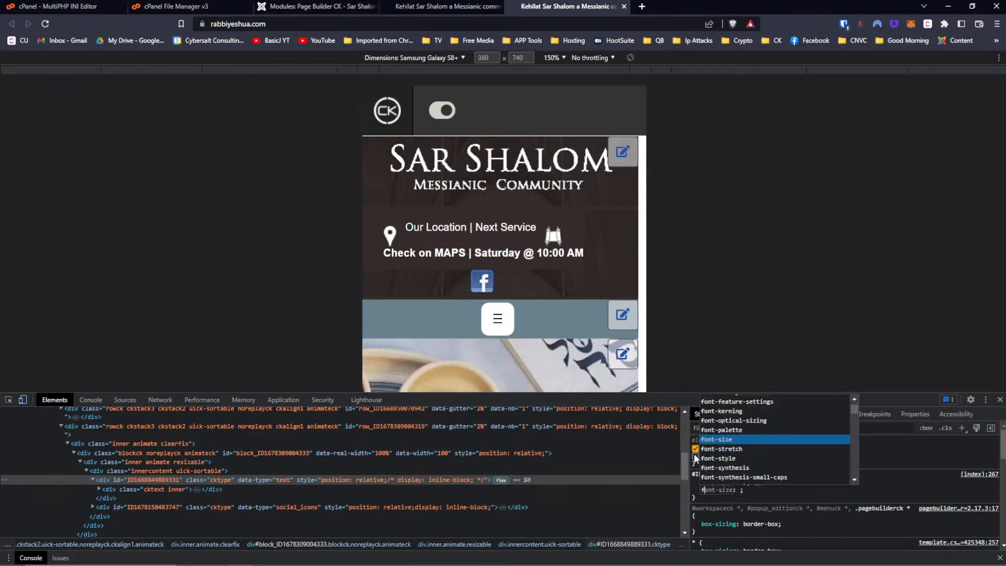
pyautogui.write('lex-wrap')
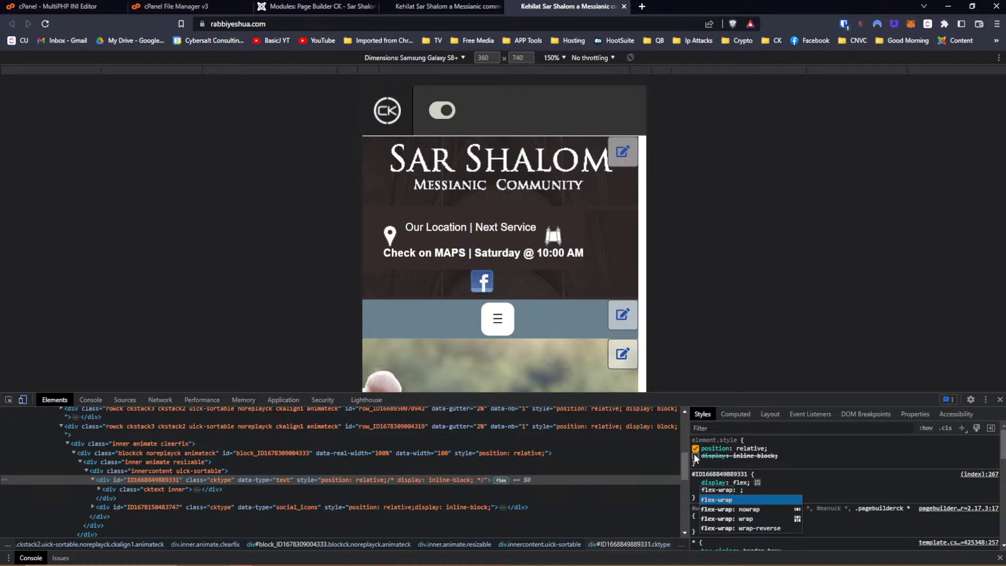
pyautogui.press('Tab')
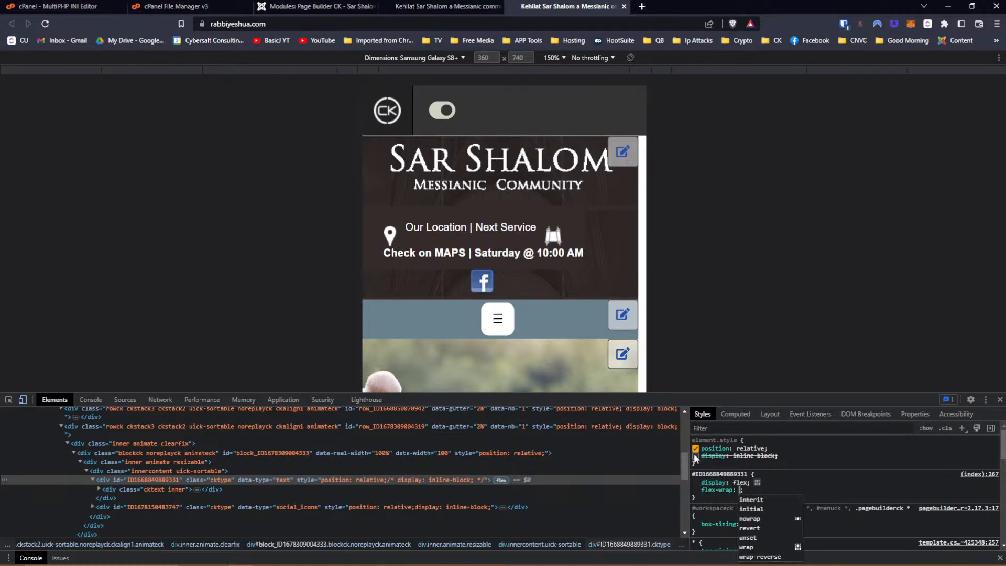
pyautogui.press('Down')
pyautogui.press('Down')
pyautogui.press('Down')
pyautogui.press('Down')
pyautogui.press('Down')
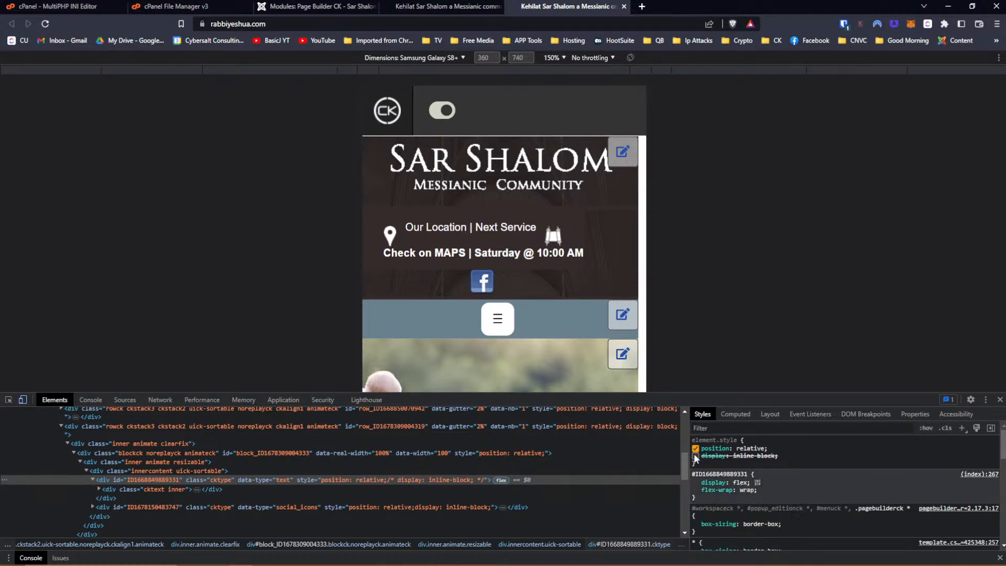
pyautogui.press('Return')
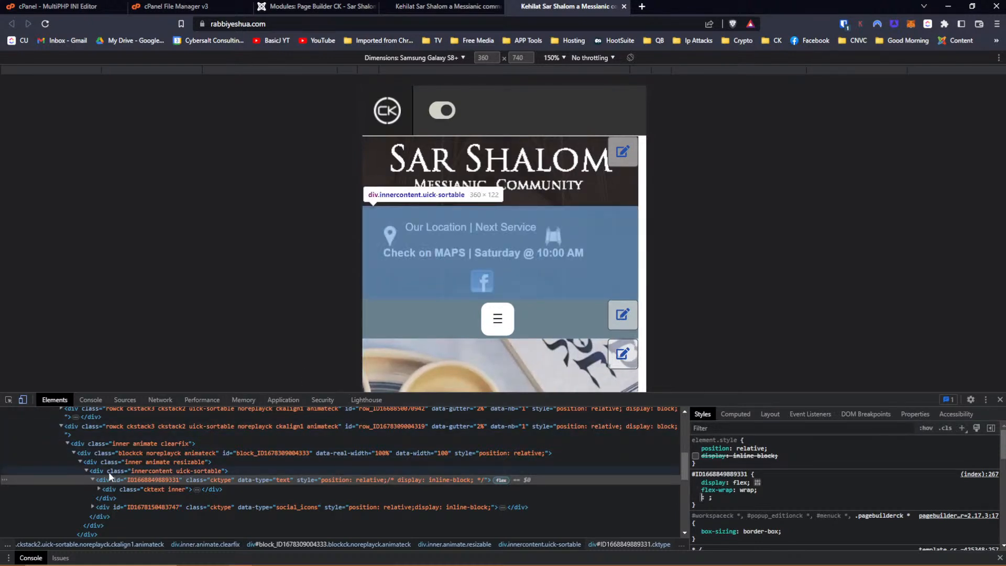
# Inspect the innercontent and inner animate parent containers, then switch to the desktop site tab.
pyautogui.click(109, 472)
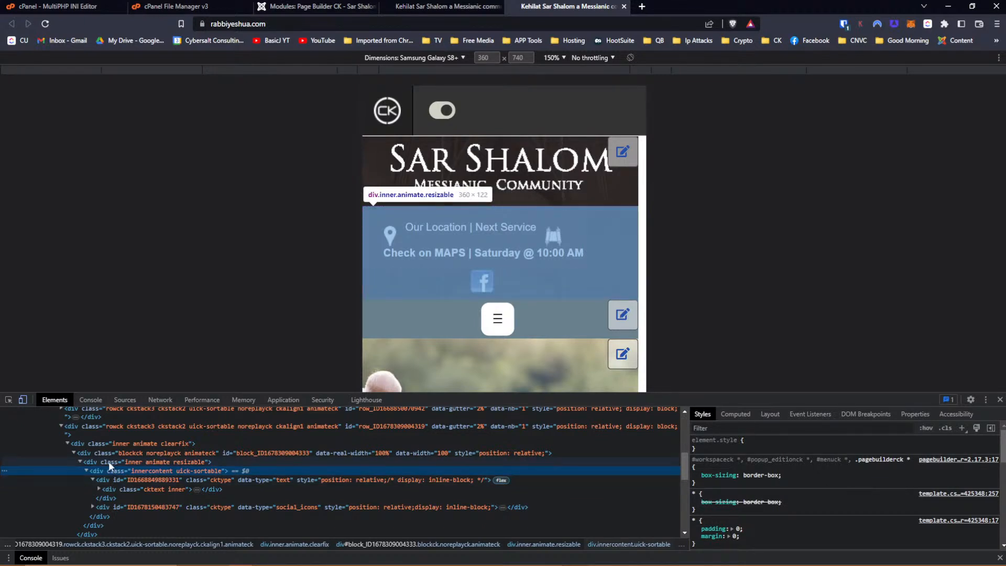
pyautogui.click(108, 461)
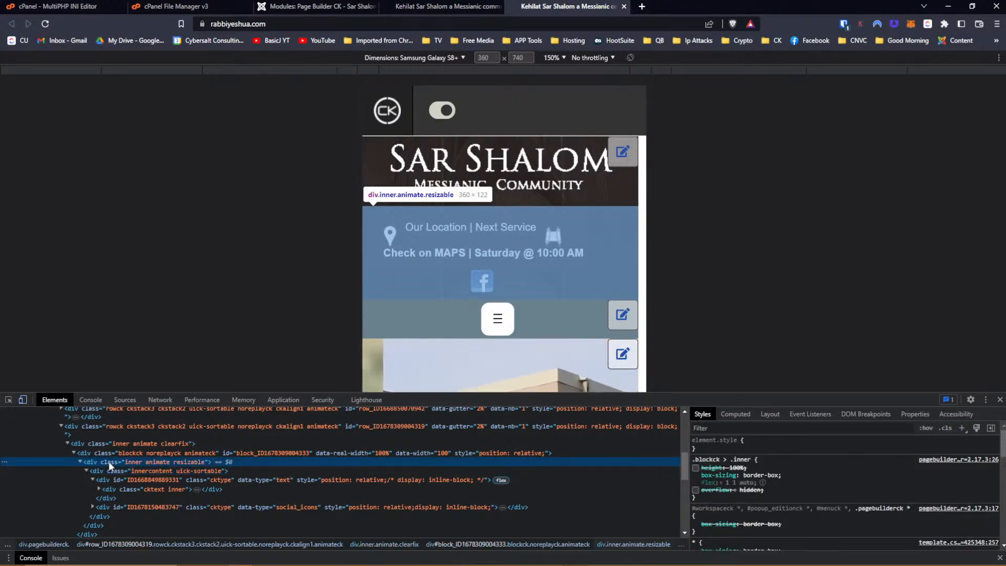
pyautogui.click(431, 9)
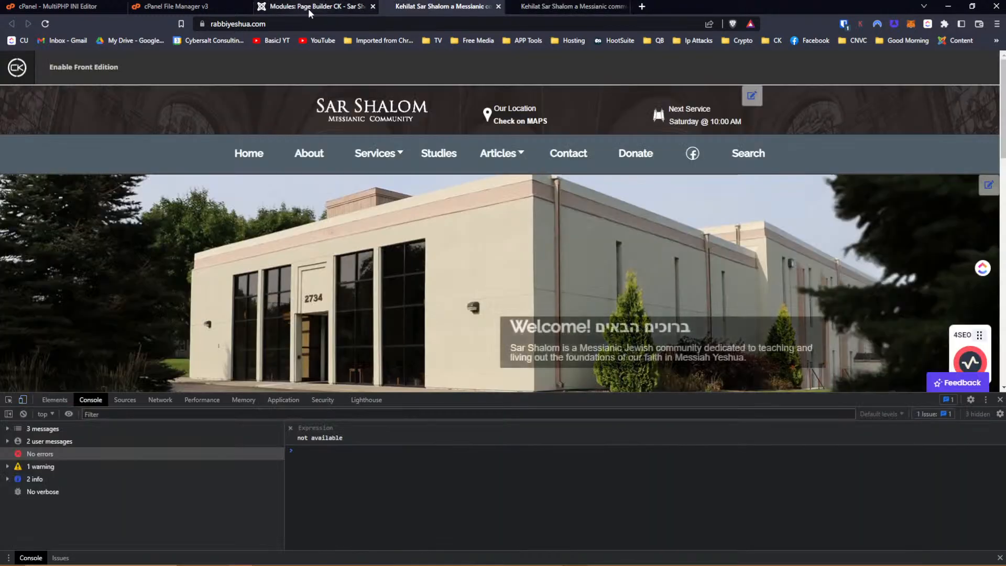
# Give the location-and-Facebook row a #352b2b main background colour.
pyautogui.click(309, 8)
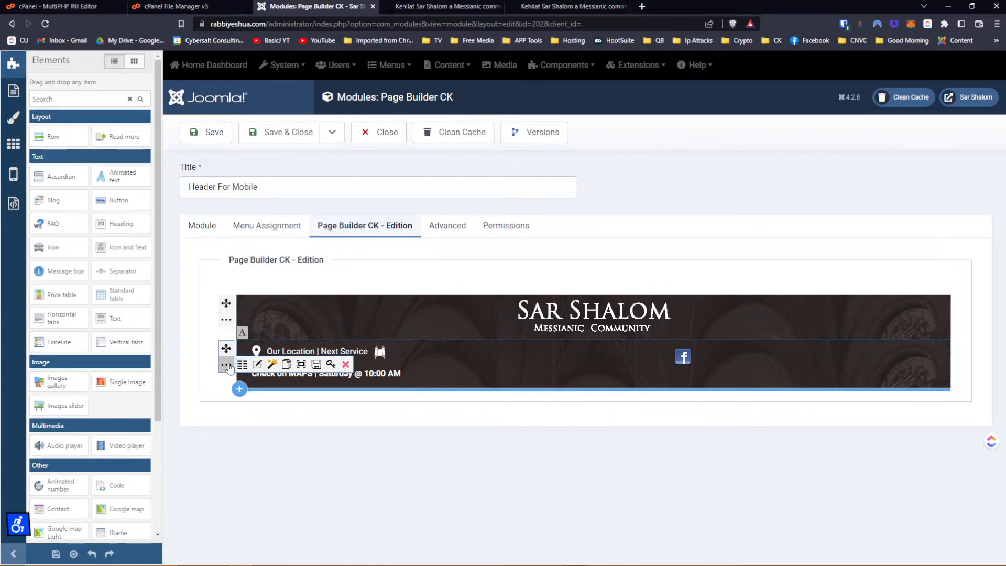
pyautogui.click(258, 365)
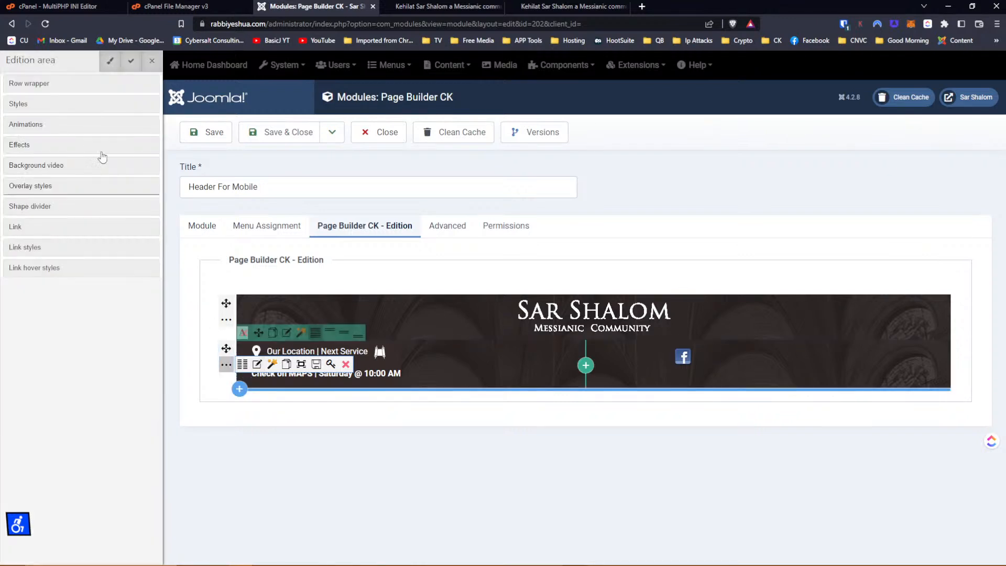
pyautogui.click(31, 85)
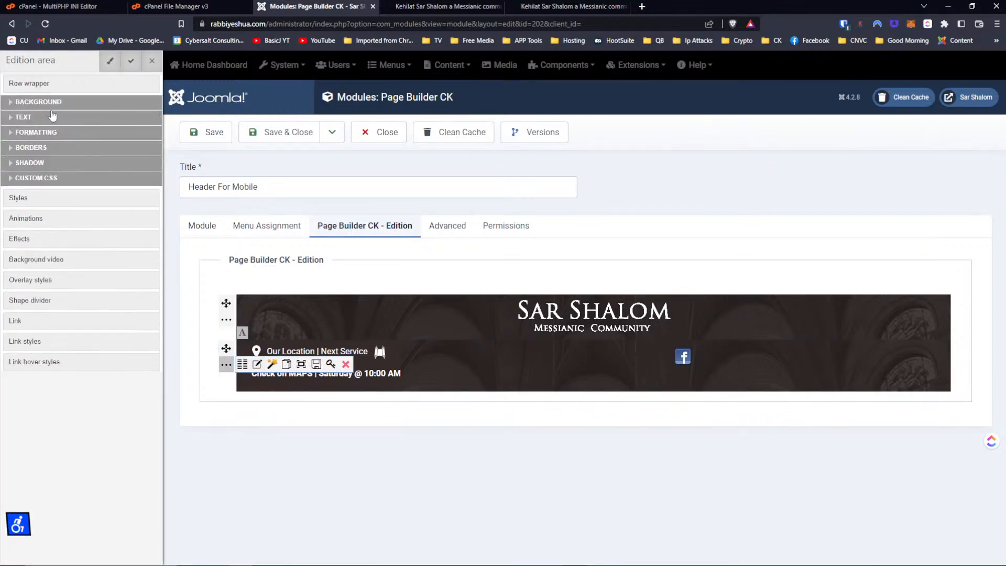
pyautogui.click(31, 85)
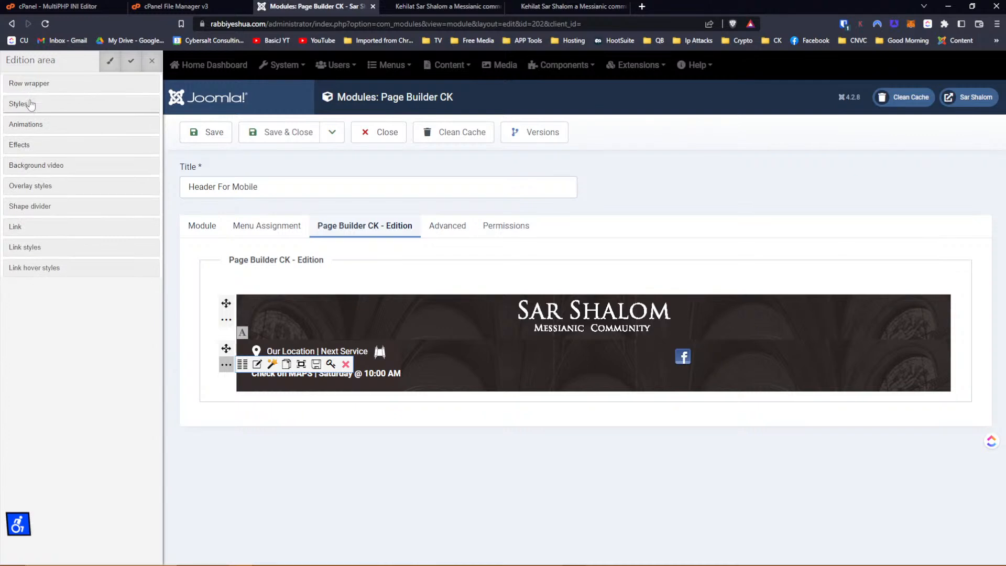
pyautogui.click(30, 103)
pyautogui.click(31, 123)
pyautogui.click(72, 156)
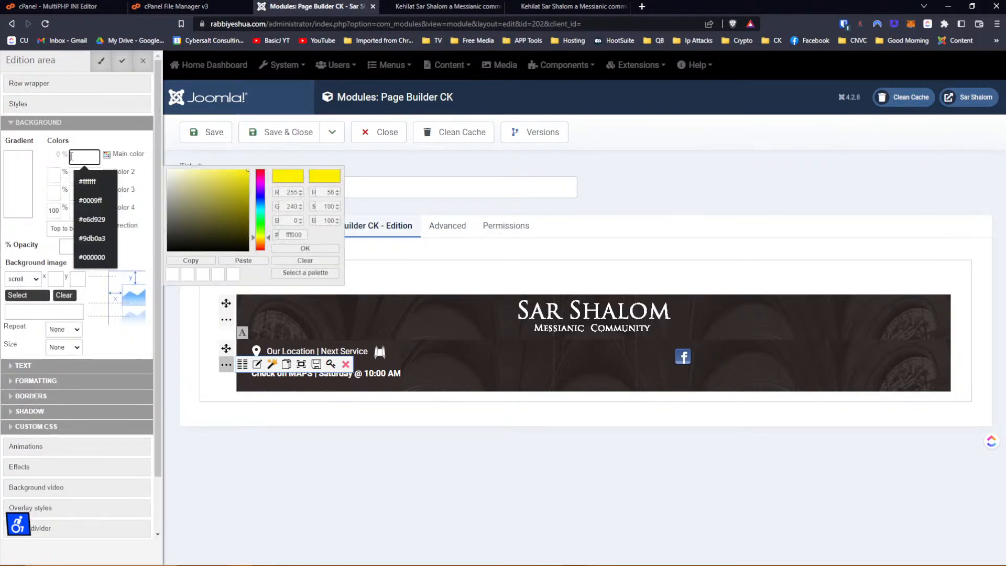
pyautogui.press('super+v')
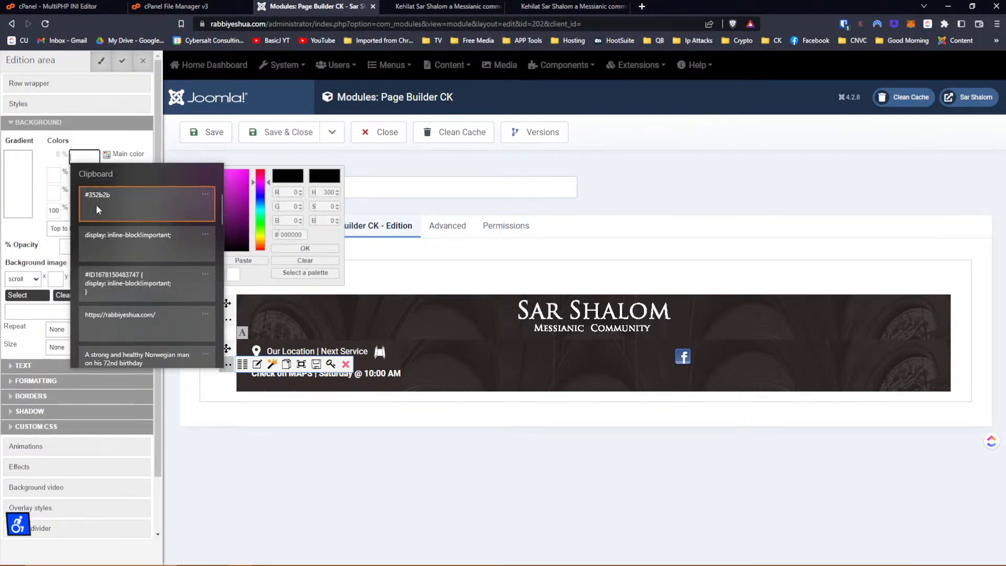
pyautogui.click(118, 207)
pyautogui.press('Tab')
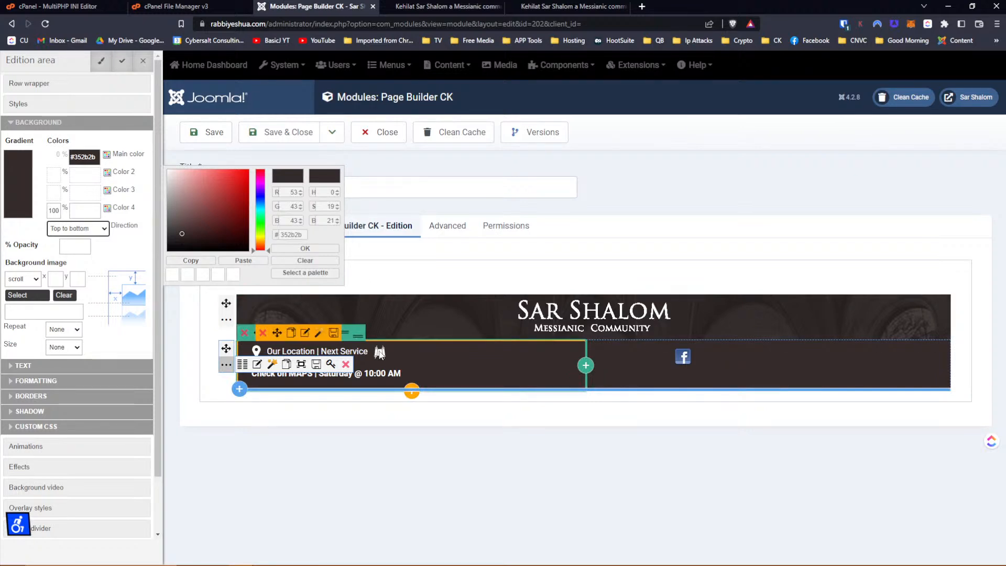
# Review the location text in the rich-text editor without changes, then save the module.
pyautogui.click(305, 332)
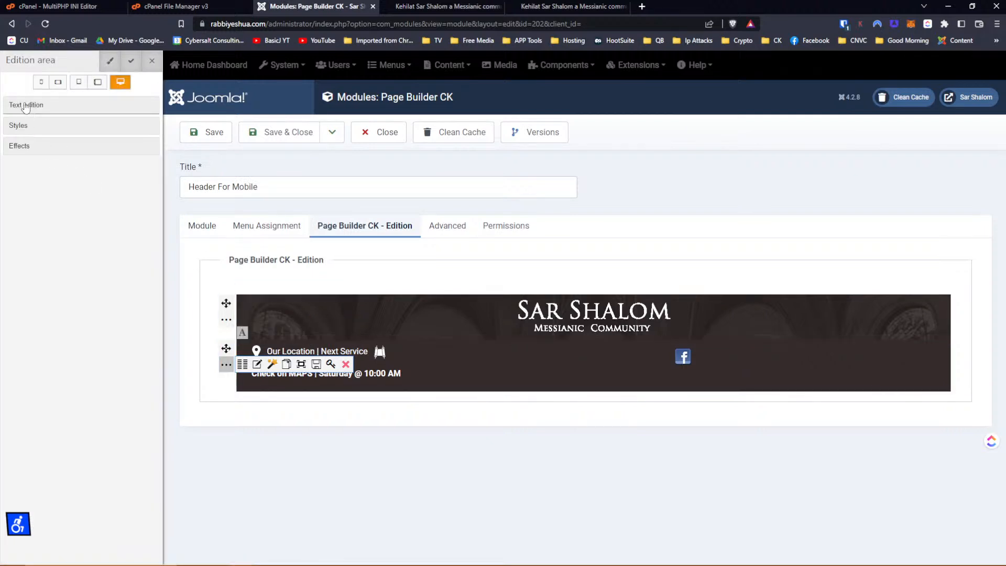
pyautogui.click(25, 107)
pyautogui.moveTo(276, 183); pyautogui.dragTo(735, 220)
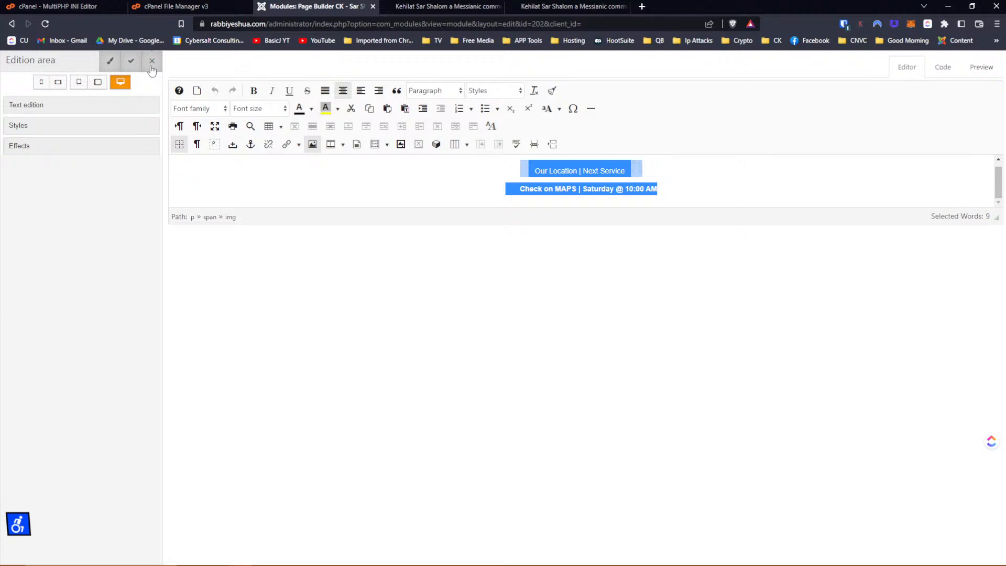
pyautogui.click(151, 67)
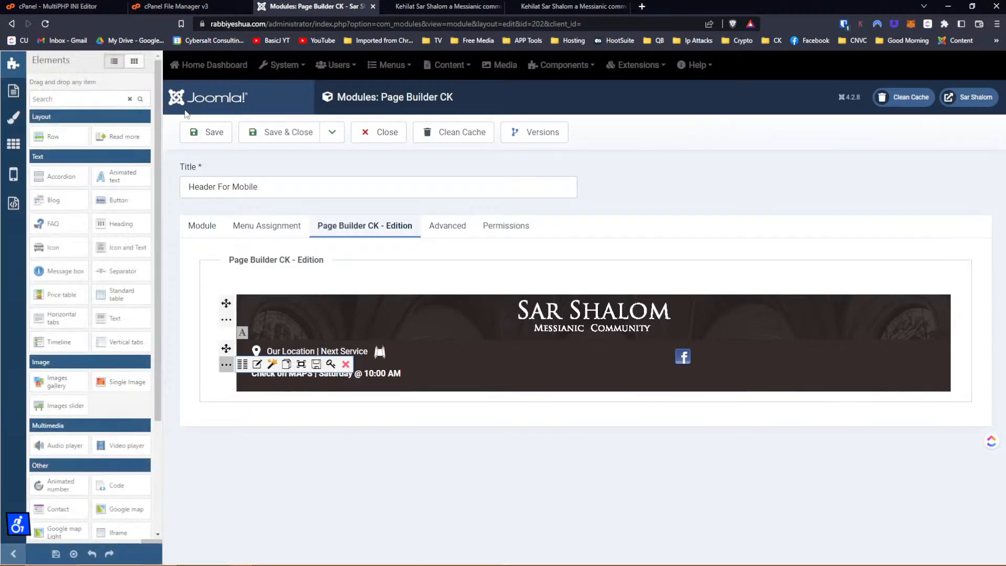
pyautogui.click(206, 132)
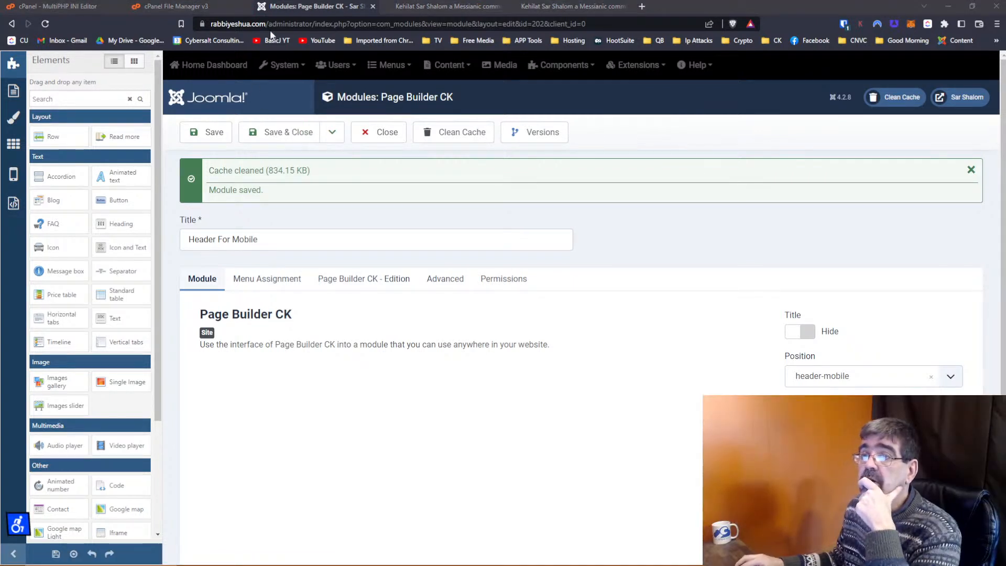
pyautogui.click(207, 132)
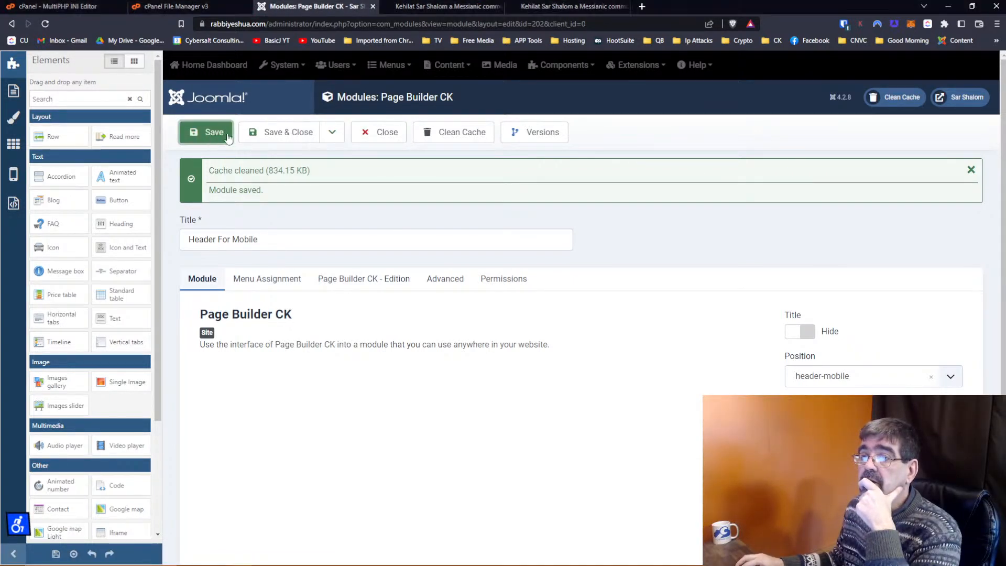
# Reload the site's mobile preview and inspect the block holding the location text.
pyautogui.click(408, 10)
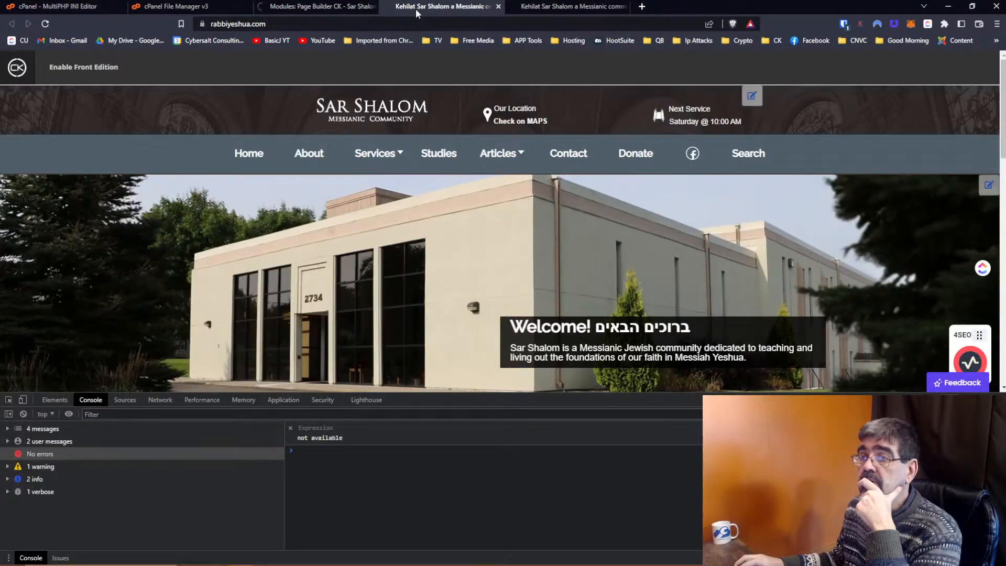
pyautogui.click(523, 6)
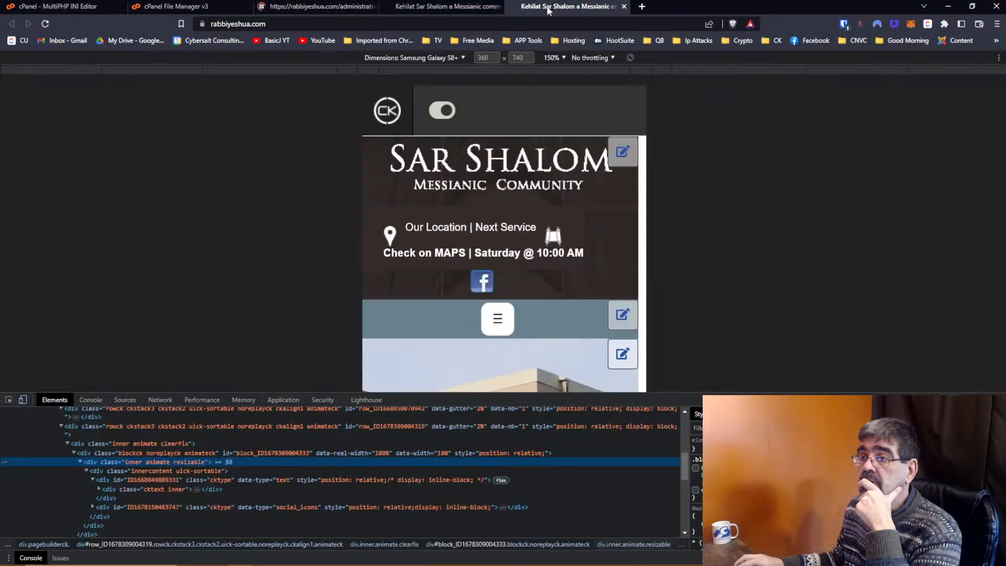
pyautogui.click(45, 23)
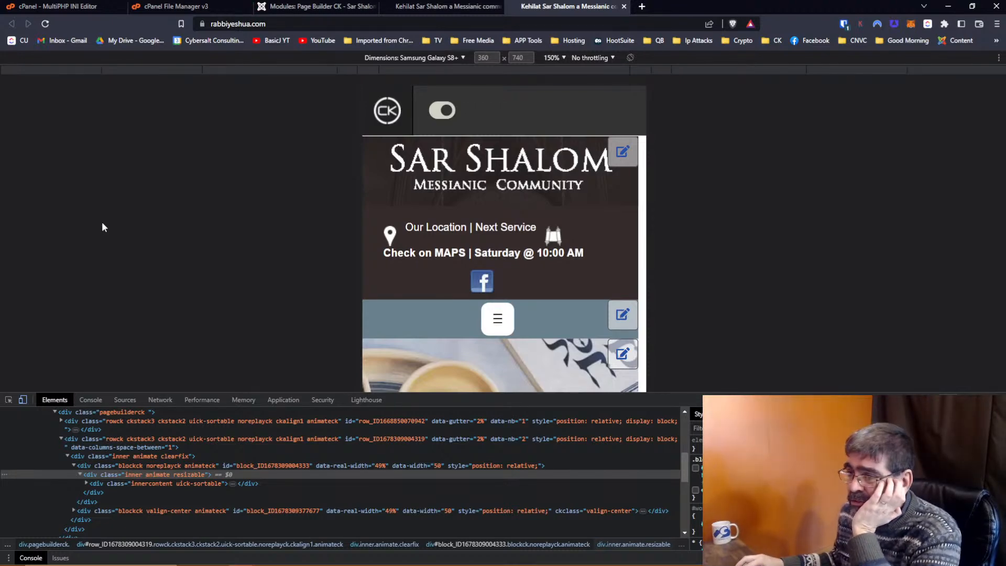
pyautogui.click(9, 400)
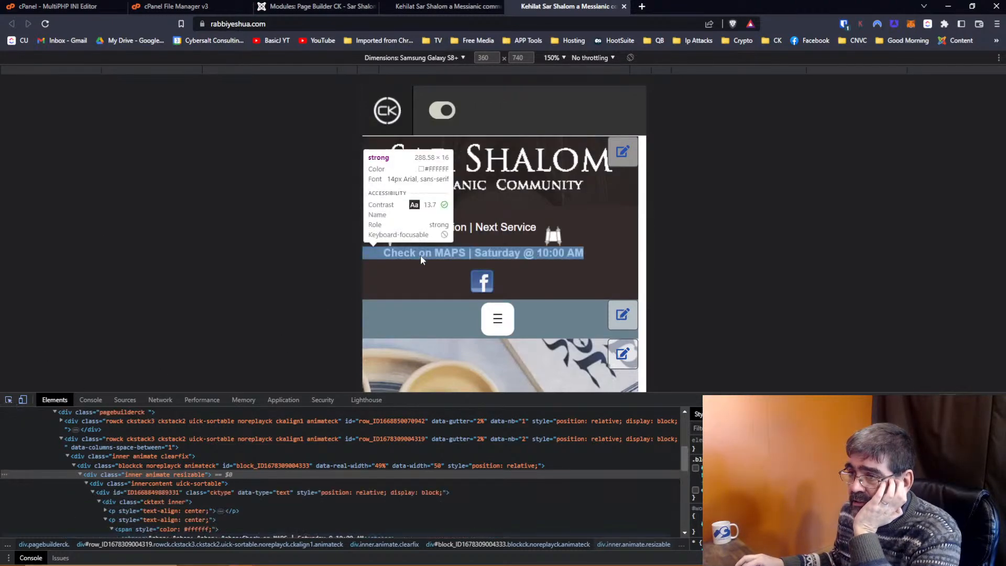
pyautogui.click(589, 214)
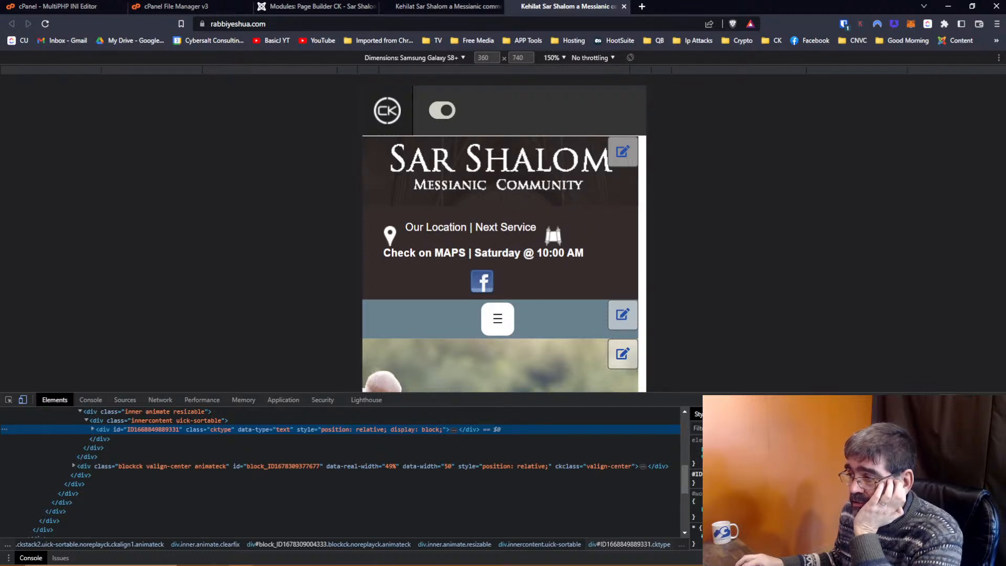
# Test a width:60px rule on the location text block, then reload to discard it.
pyautogui.click(969, 428)
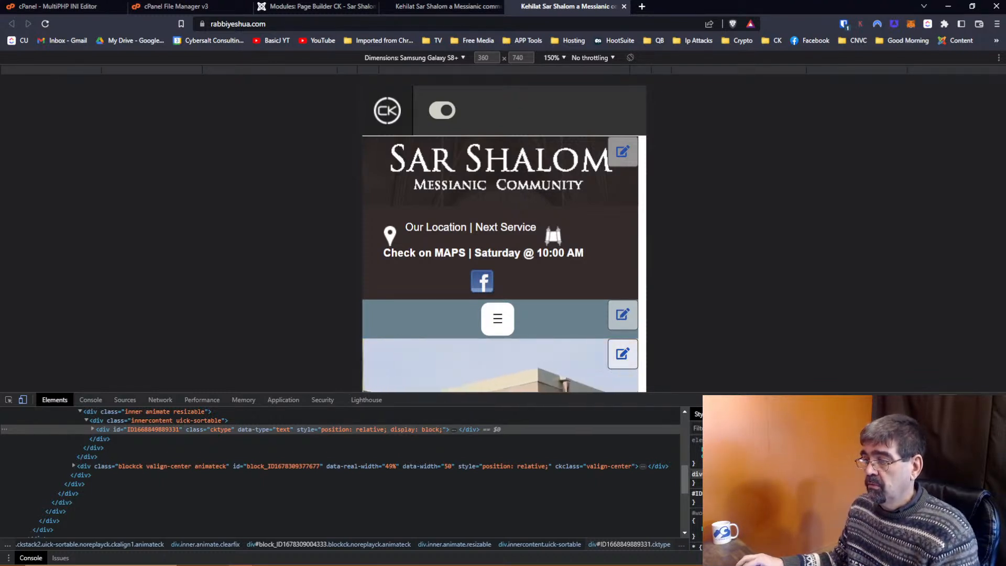
pyautogui.click(776, 478)
pyautogui.write('width:')
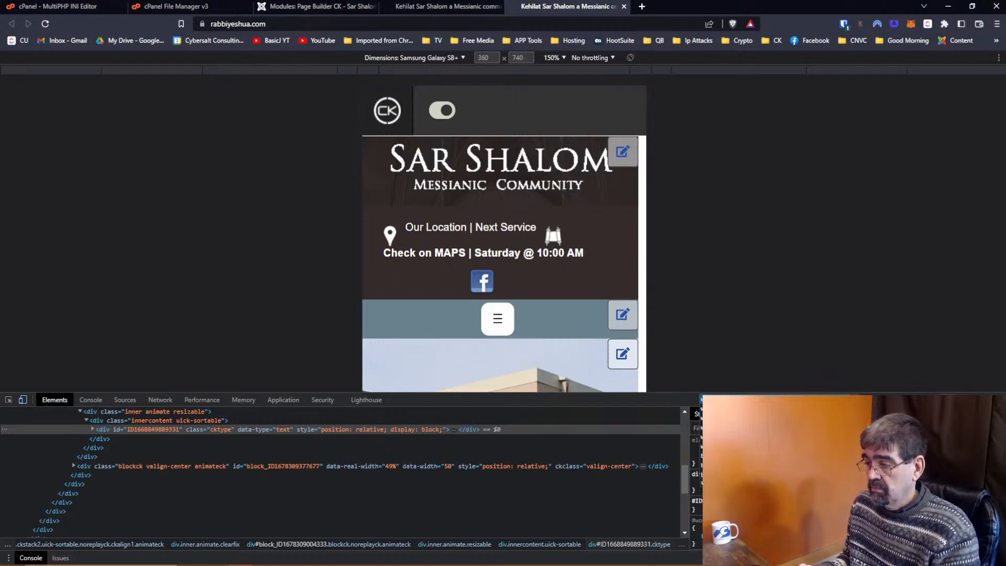
pyautogui.write('60px')
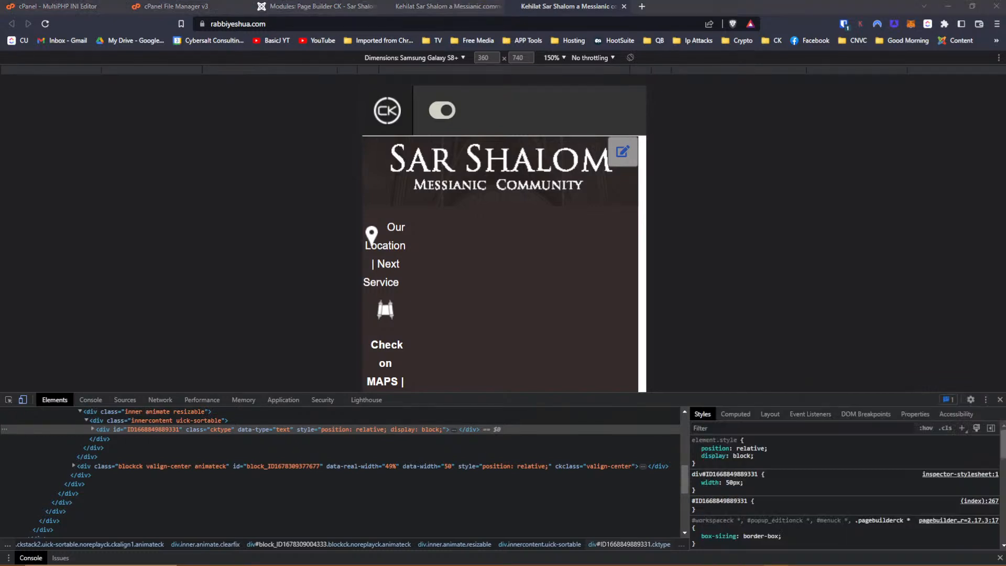
pyautogui.scroll(-6, 568, 272)
pyautogui.scroll(3, 568, 272)
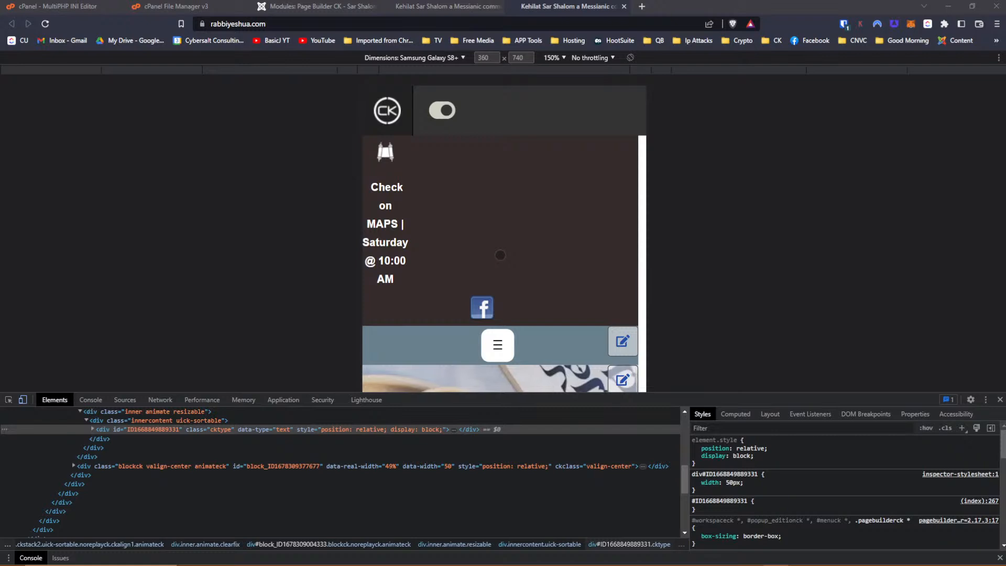
pyautogui.scroll(3, 500, 255)
pyautogui.click(310, 23)
pyautogui.click(310, 23)
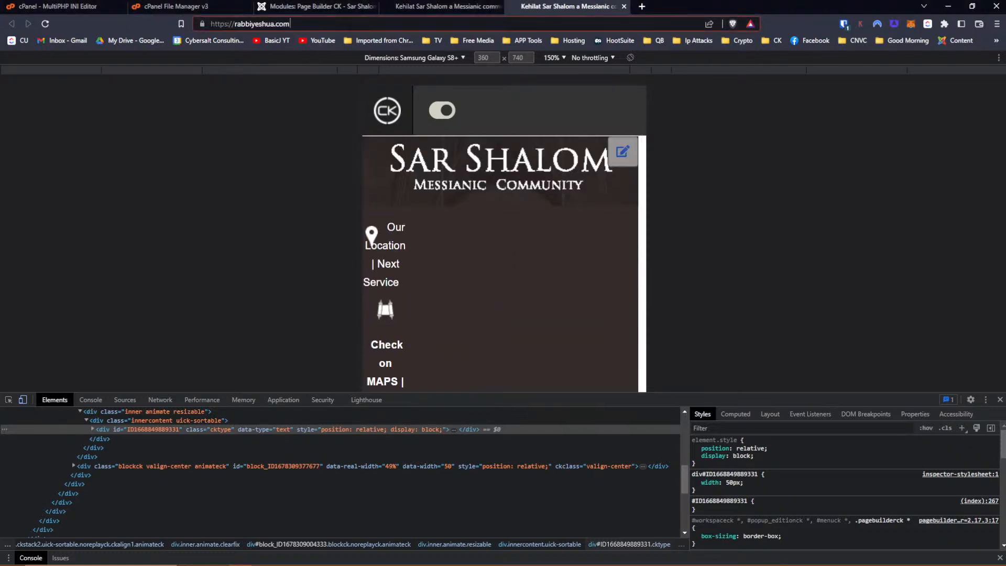
pyautogui.press('Return')
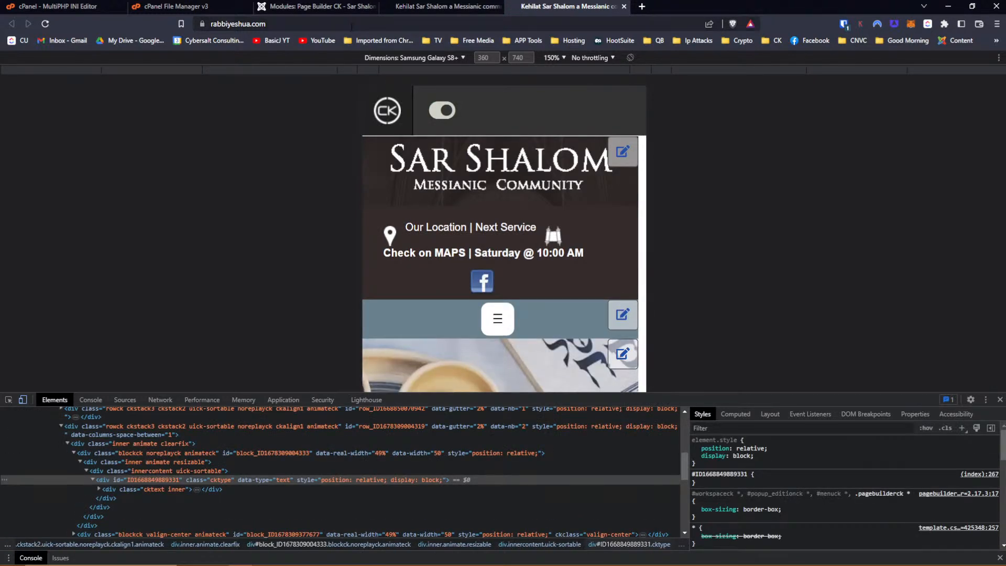
pyautogui.click(404, 11)
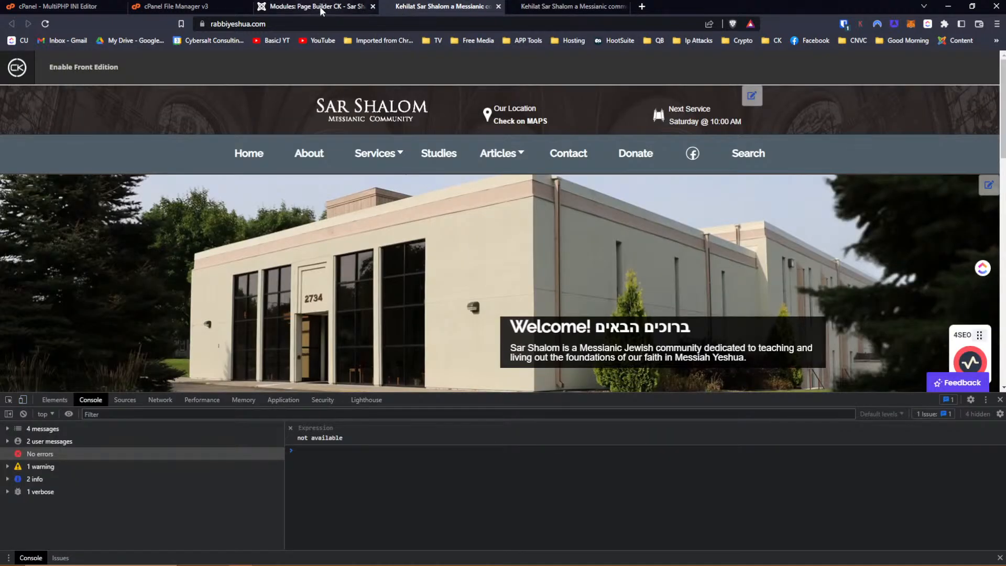
pyautogui.click(524, 6)
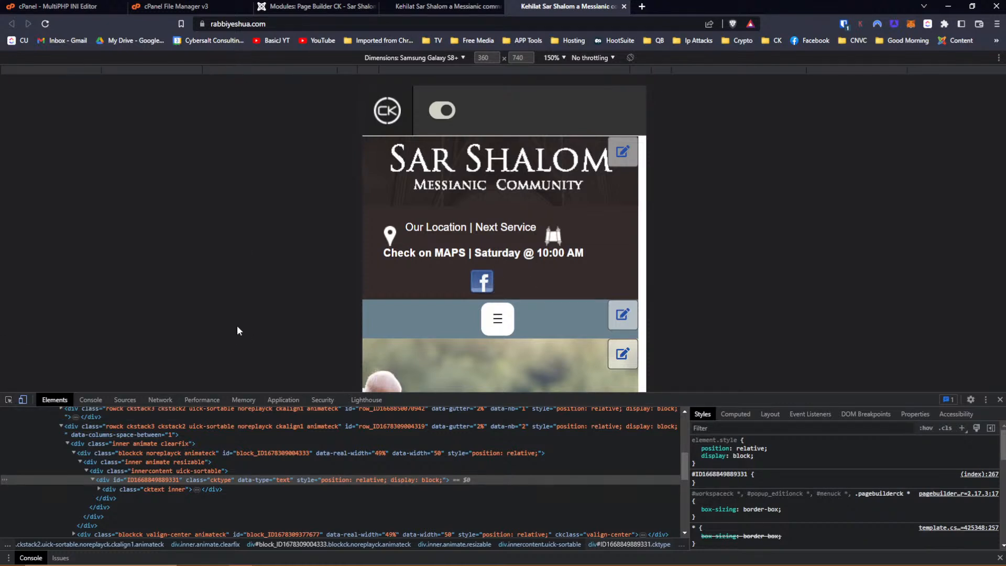
pyautogui.click(9, 399)
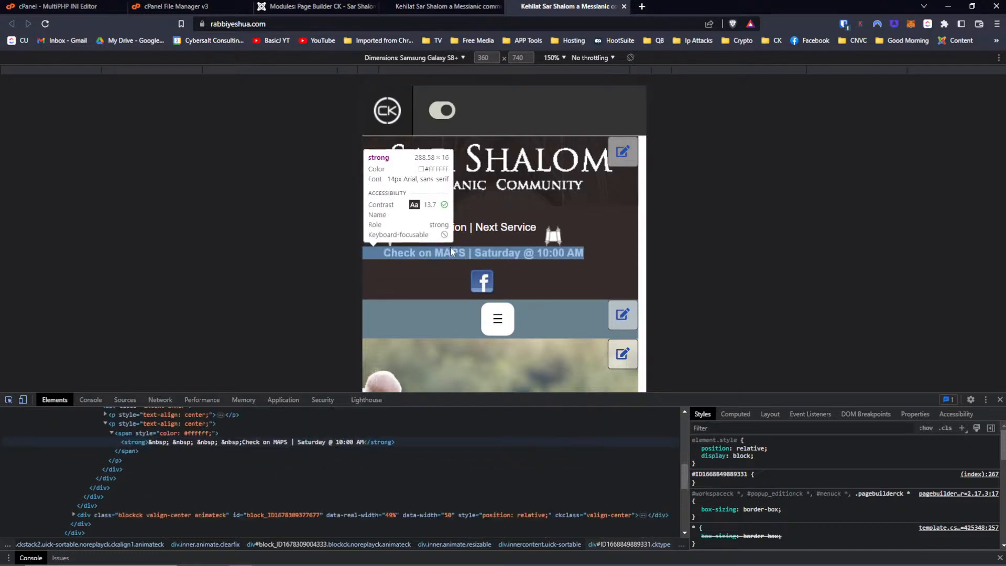
pyautogui.click(574, 211)
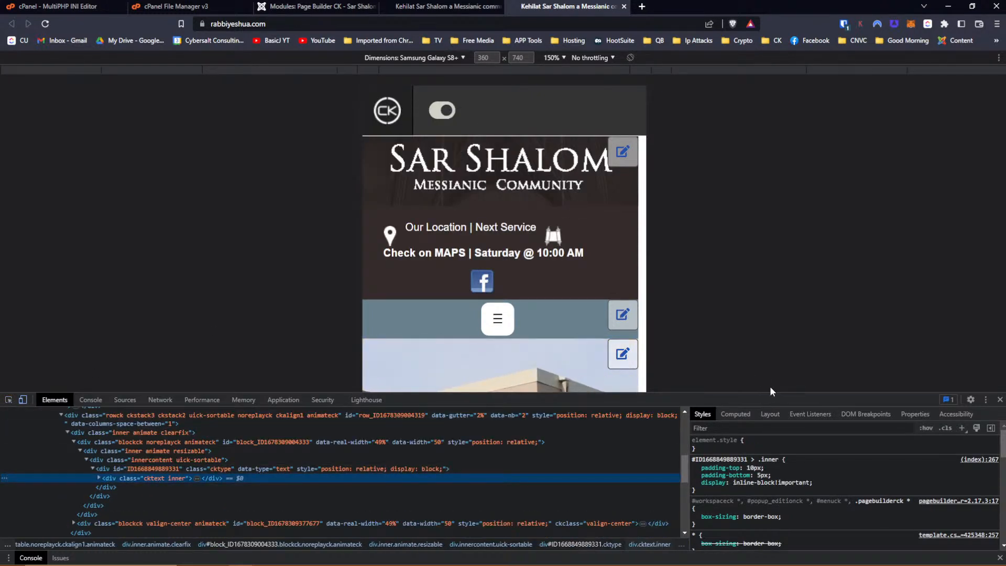
pyautogui.click(695, 482)
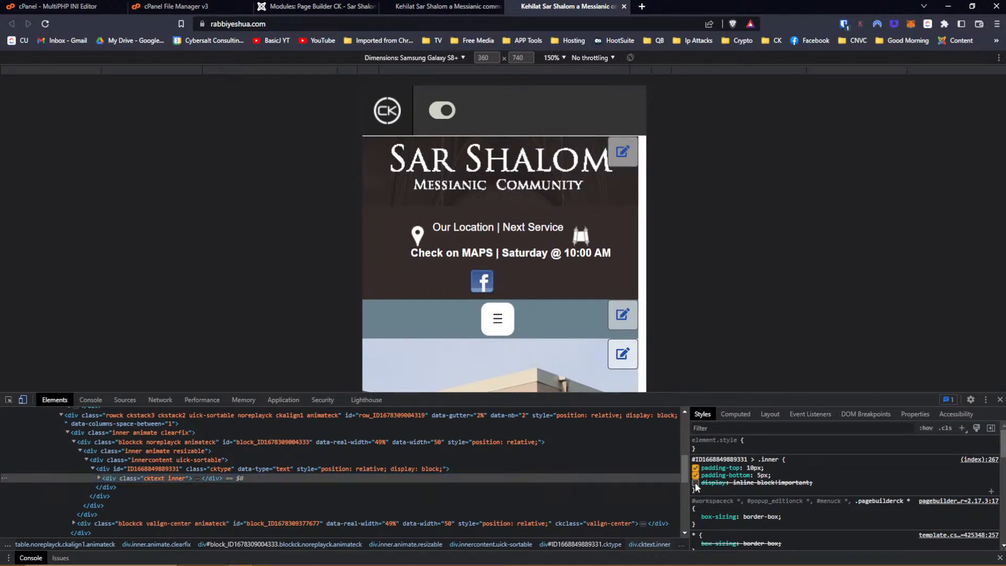
pyautogui.click(694, 482)
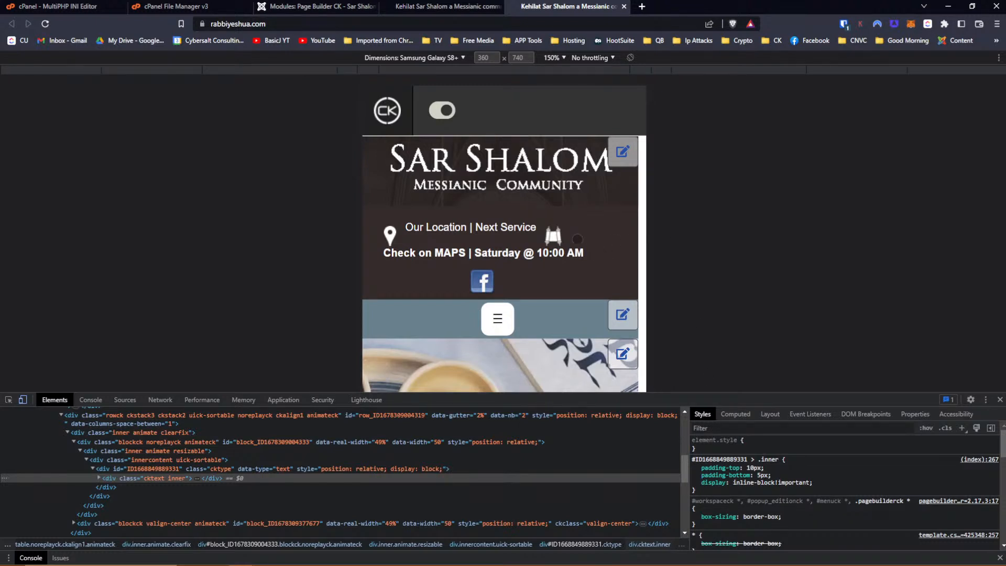
pyautogui.click(695, 483)
pyautogui.click(695, 483)
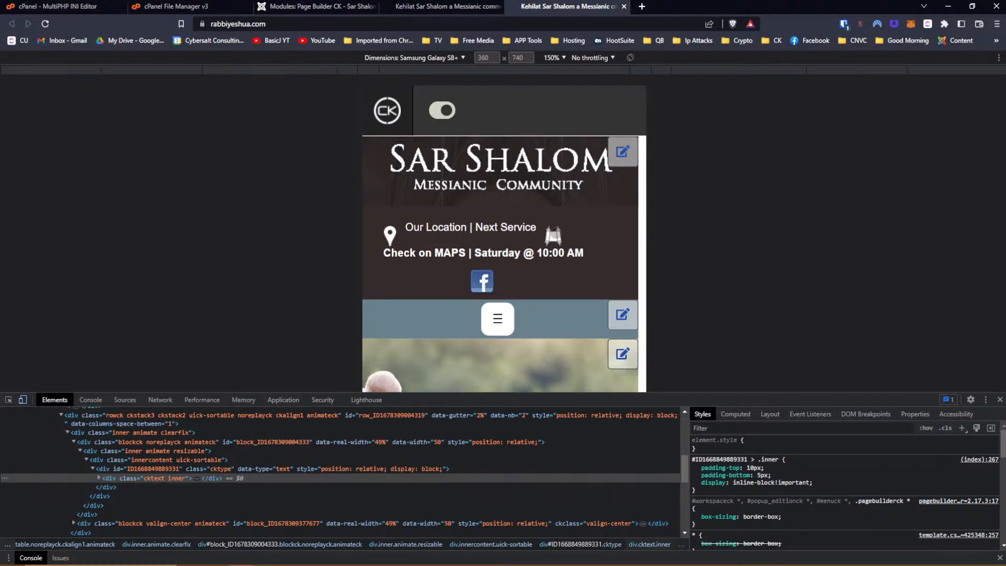
# Duplicate the Facebook icon, move the copy under the location text, and save the module.
pyautogui.click(297, 6)
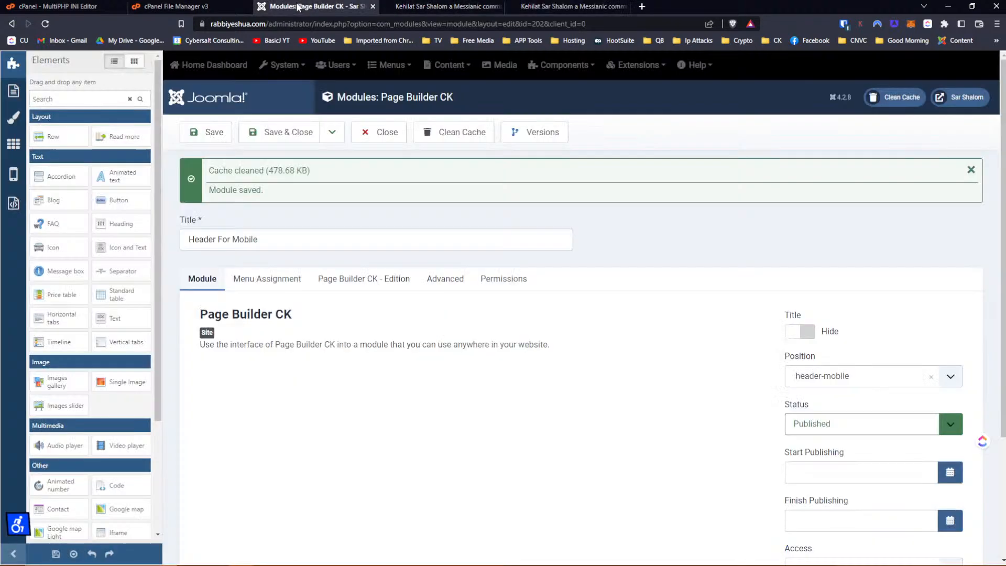
pyautogui.click(364, 280)
pyautogui.moveTo(655, 403)
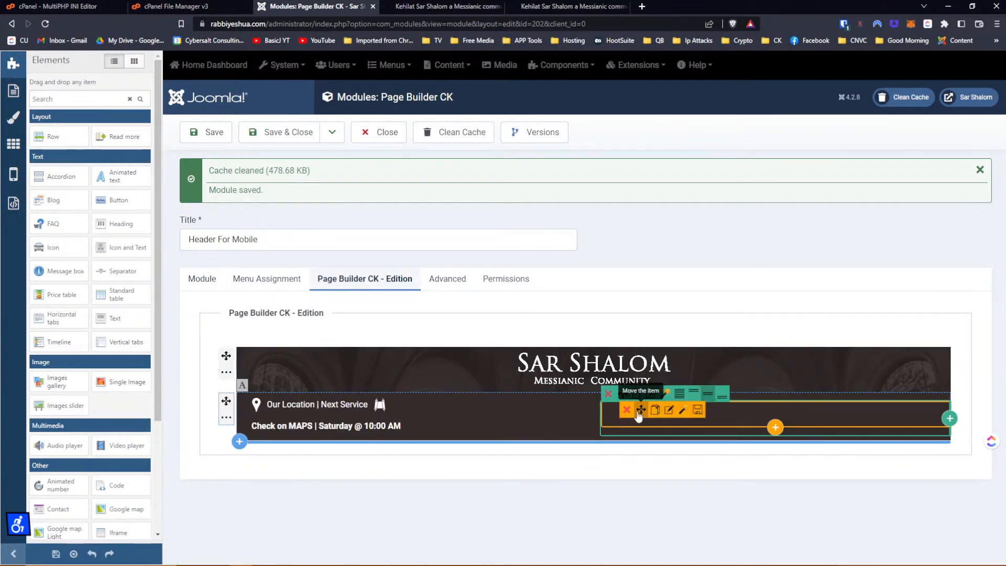
pyautogui.click(654, 413)
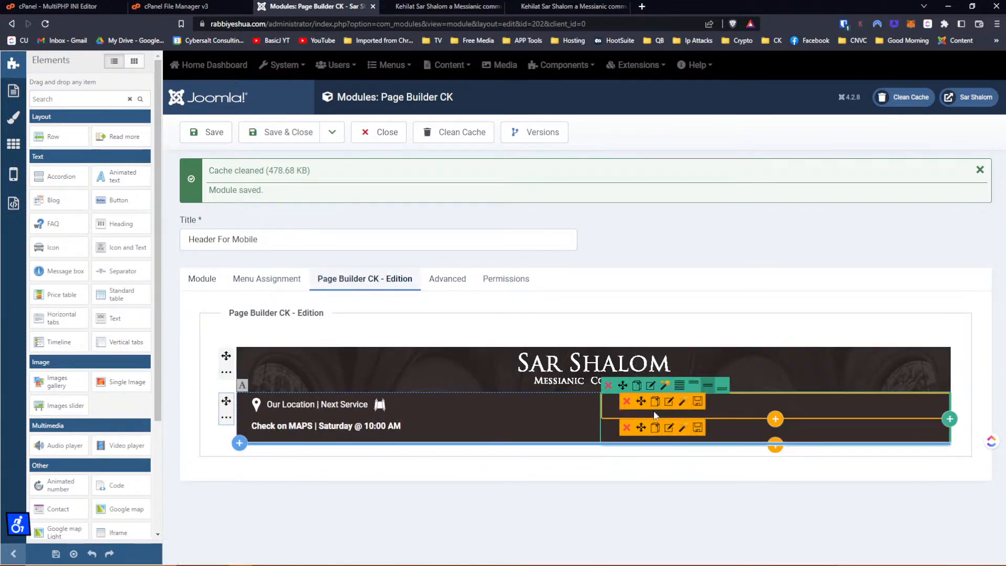
pyautogui.moveTo(641, 427); pyautogui.dragTo(563, 455)
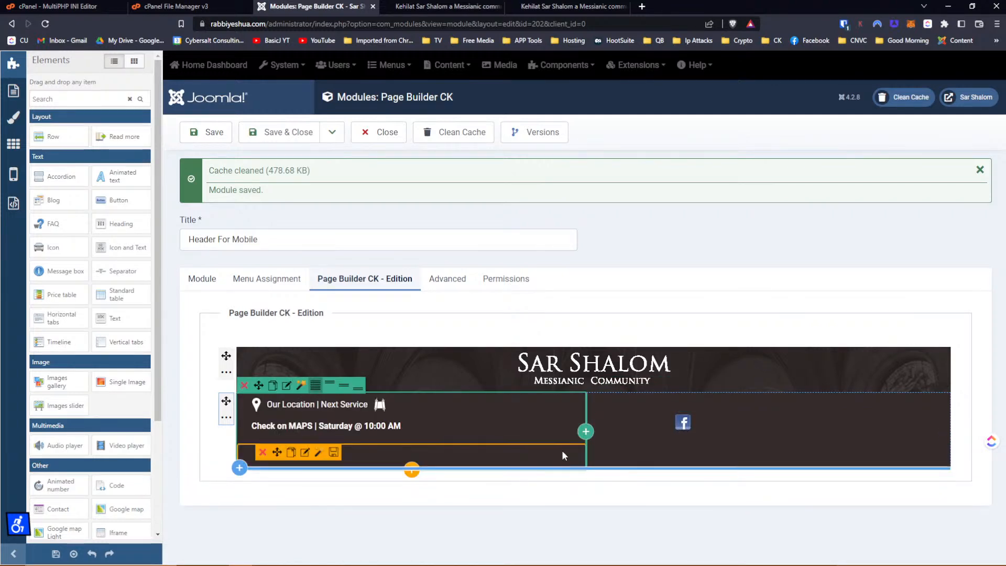
pyautogui.click(213, 132)
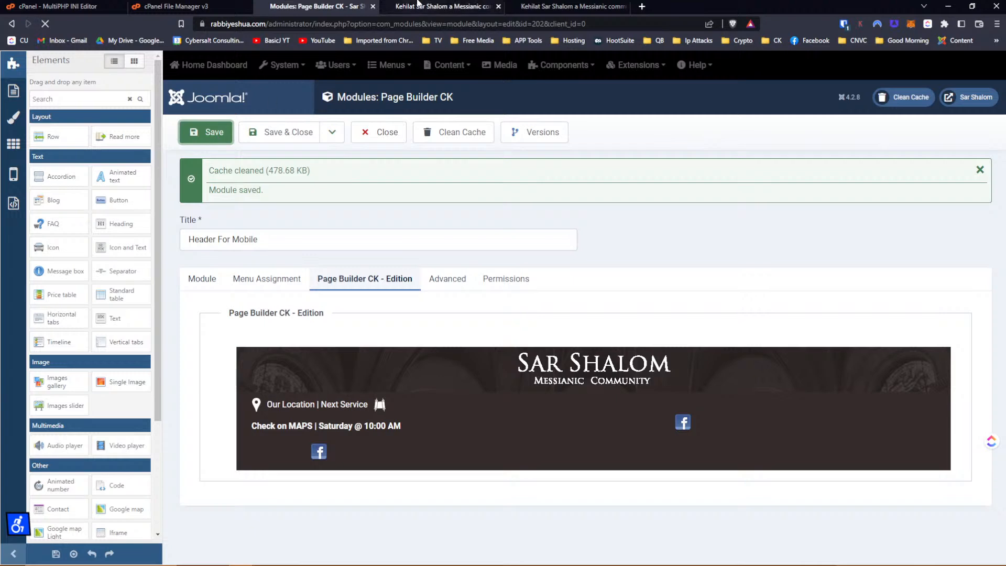
# Reload the mobile preview and compare it with the desktop view of the site.
pyautogui.click(419, 6)
pyautogui.click(557, 6)
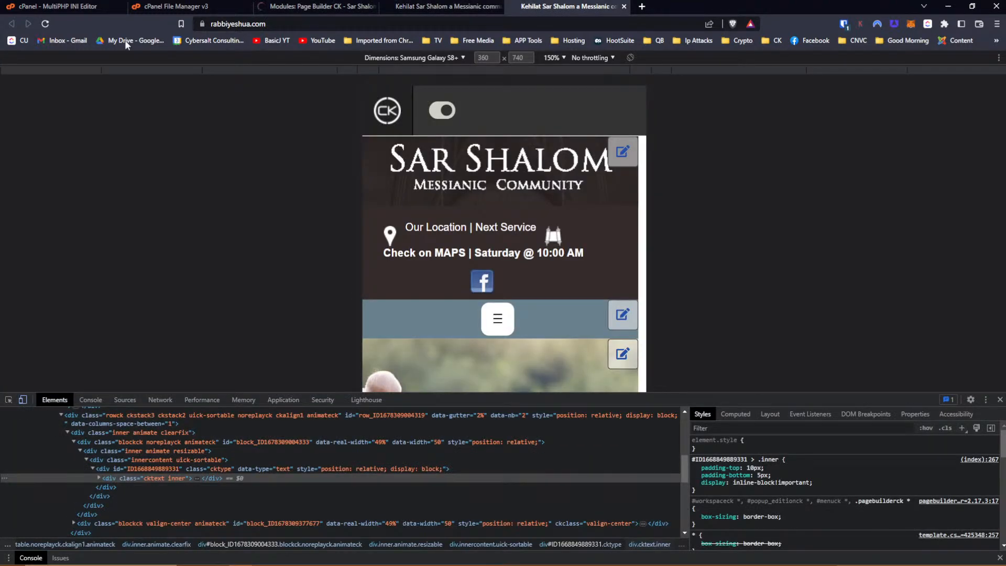
pyautogui.click(45, 23)
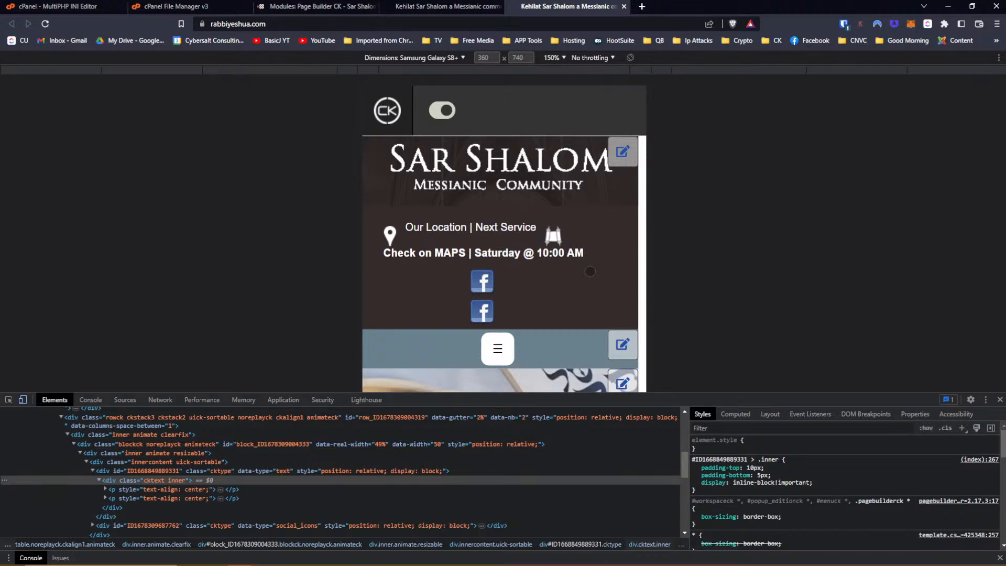
pyautogui.click(321, 6)
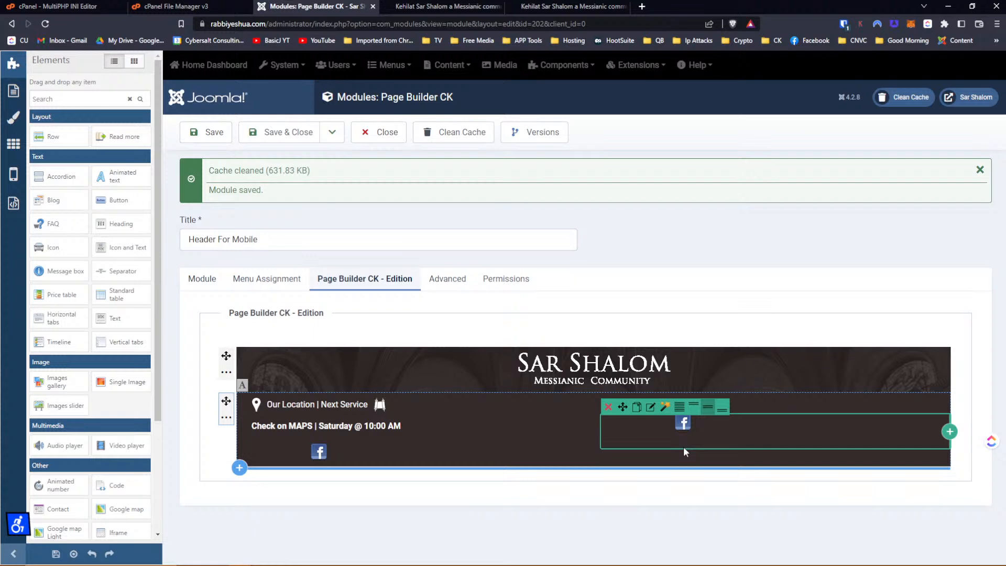
pyautogui.click(465, 4)
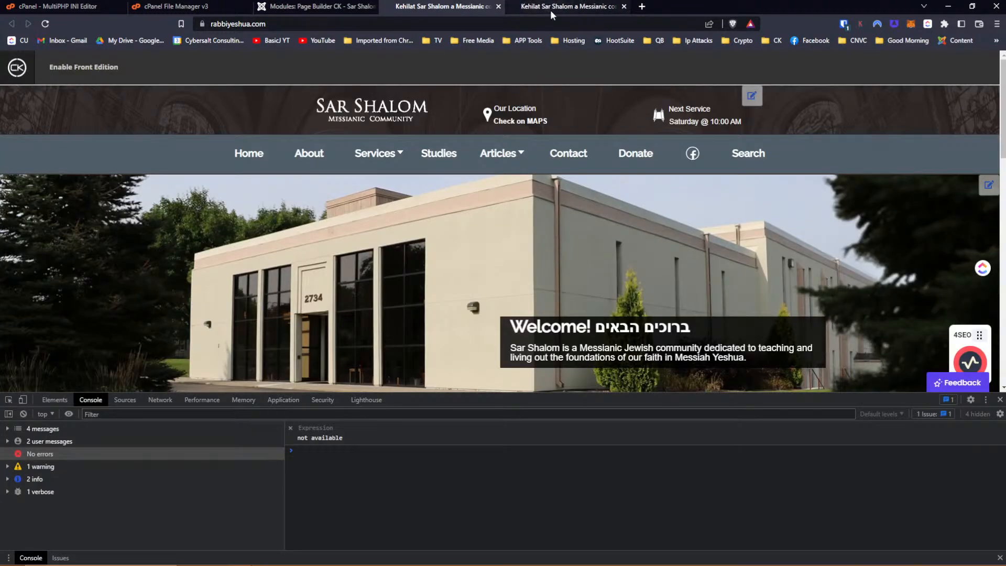
pyautogui.click(551, 8)
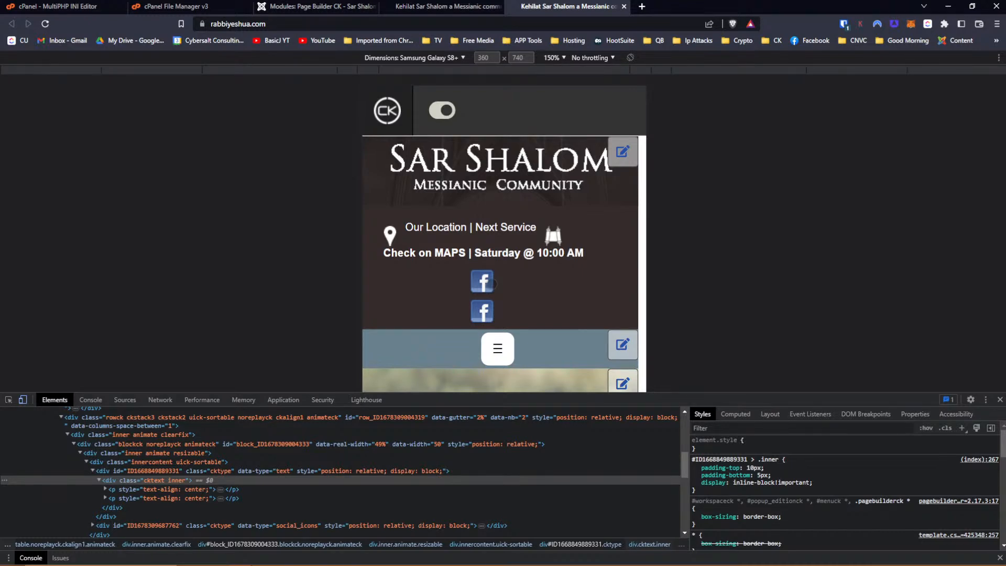
pyautogui.click(463, 7)
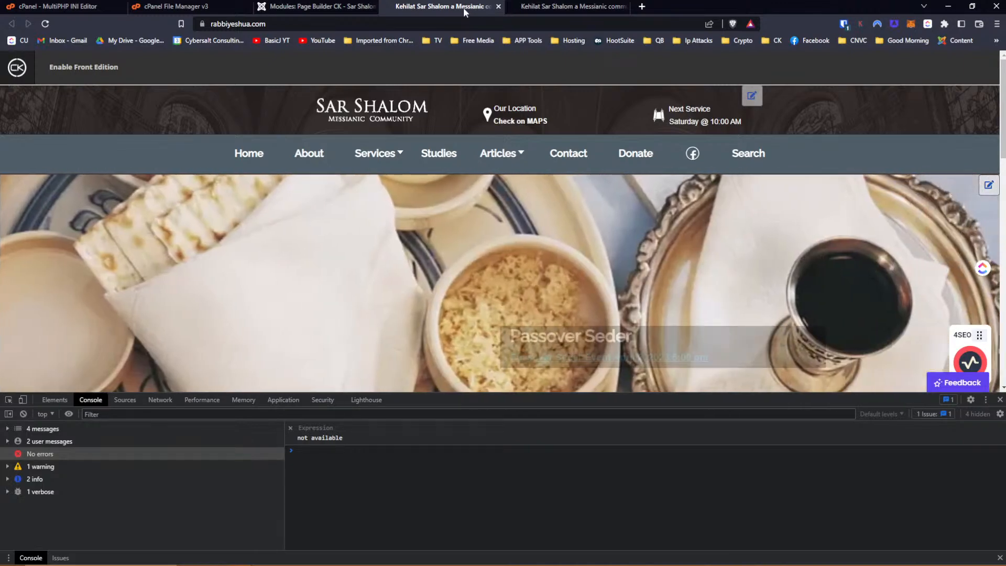
pyautogui.click(526, 7)
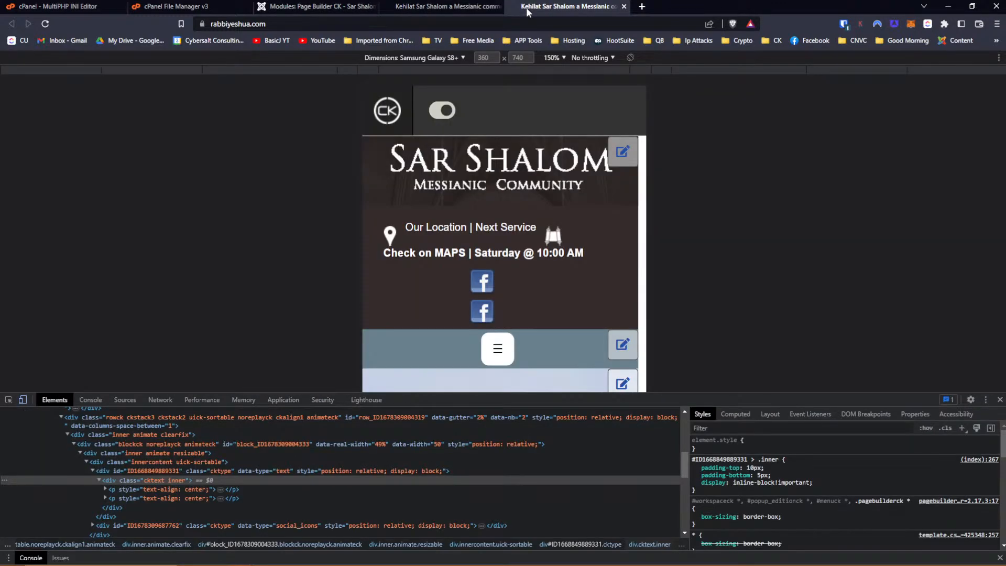
pyautogui.click(314, 7)
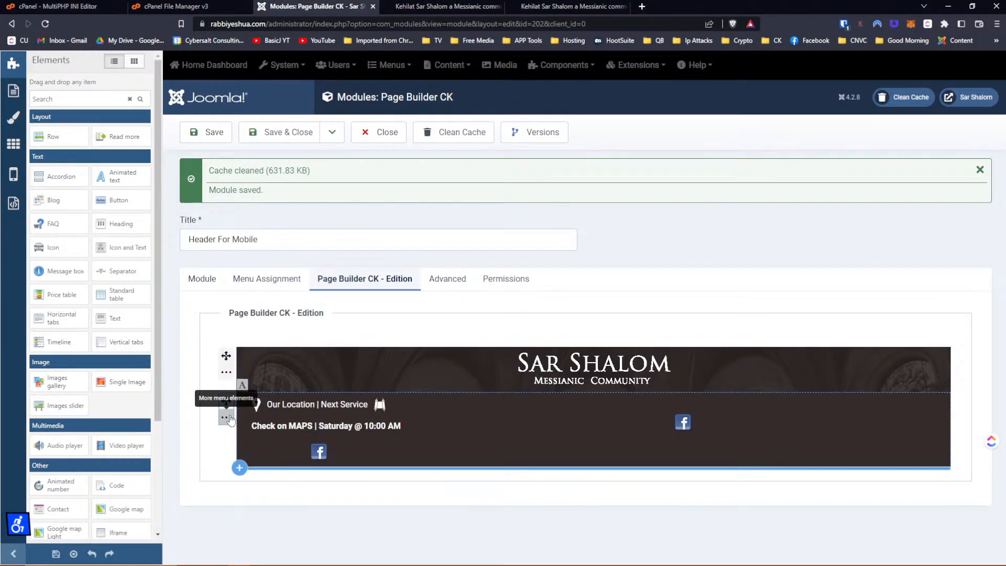
# Set the header row's left column width to 60% and save the module.
pyautogui.click(226, 417)
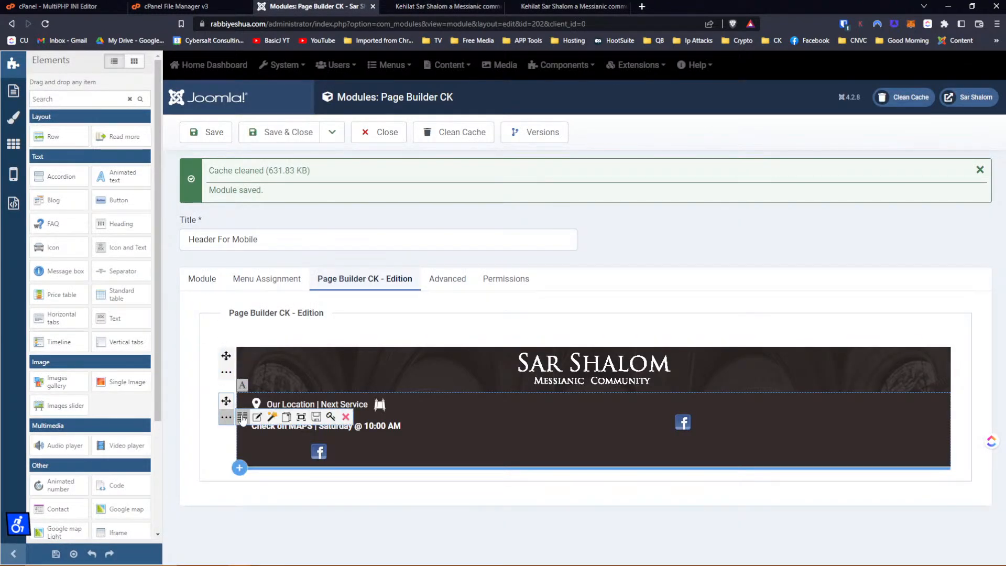
pyautogui.click(242, 417)
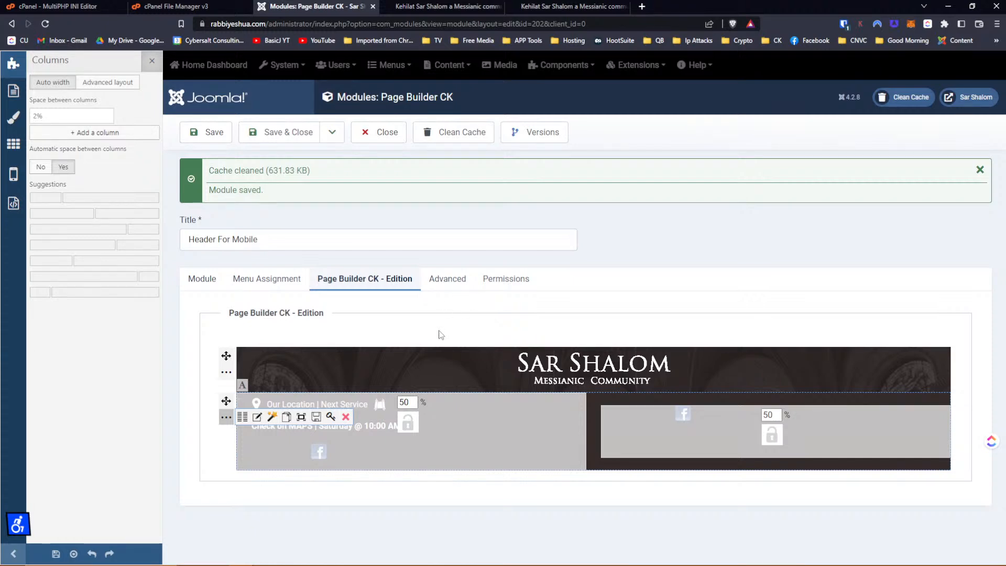
pyautogui.moveTo(648, 408)
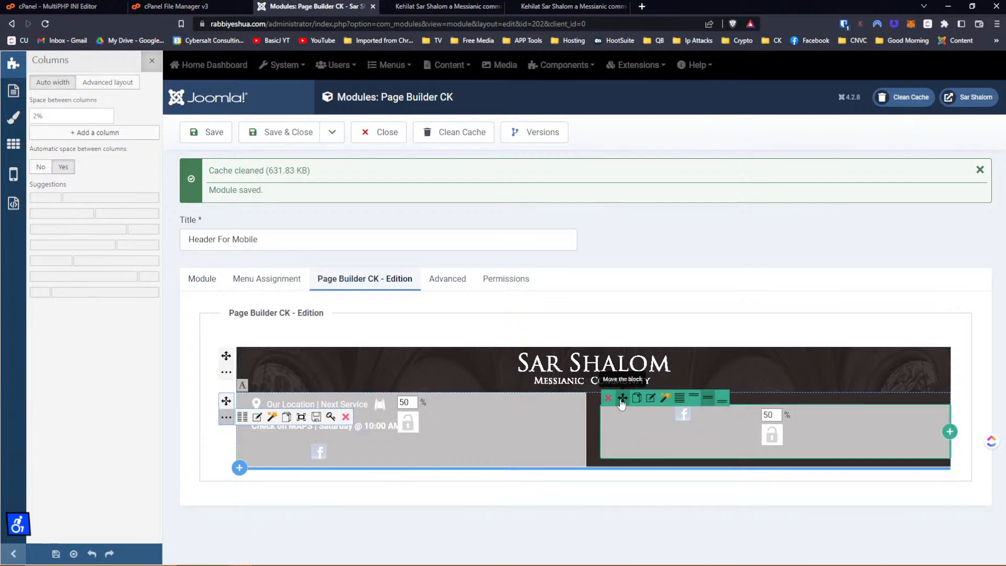
pyautogui.doubleClick(404, 402)
pyautogui.write('60')
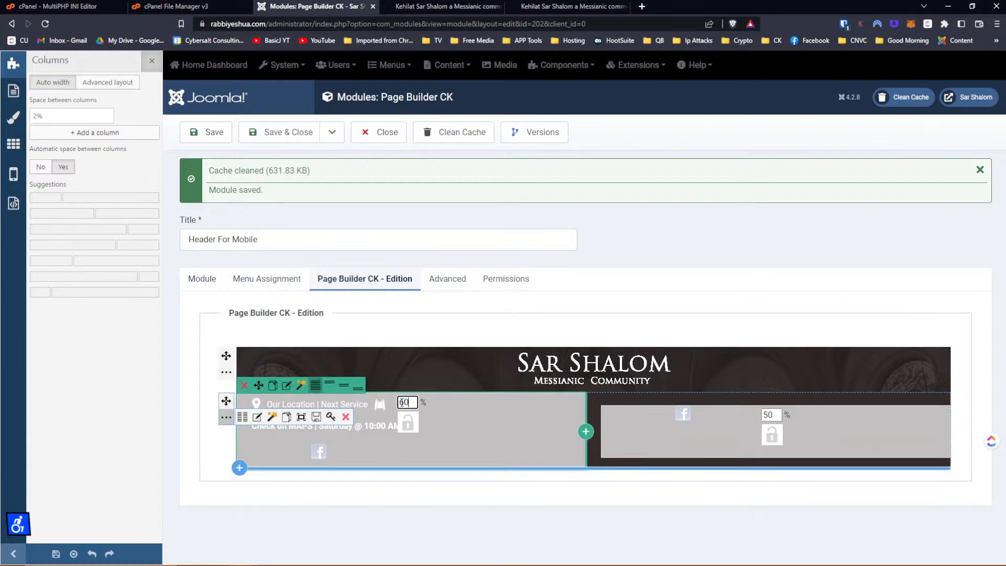
pyautogui.press('Return')
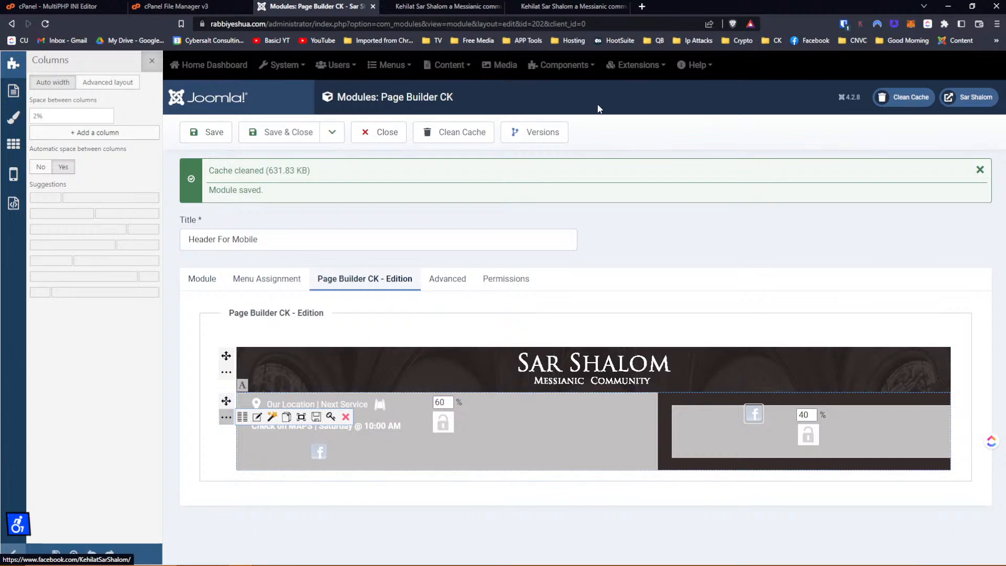
pyautogui.click(212, 135)
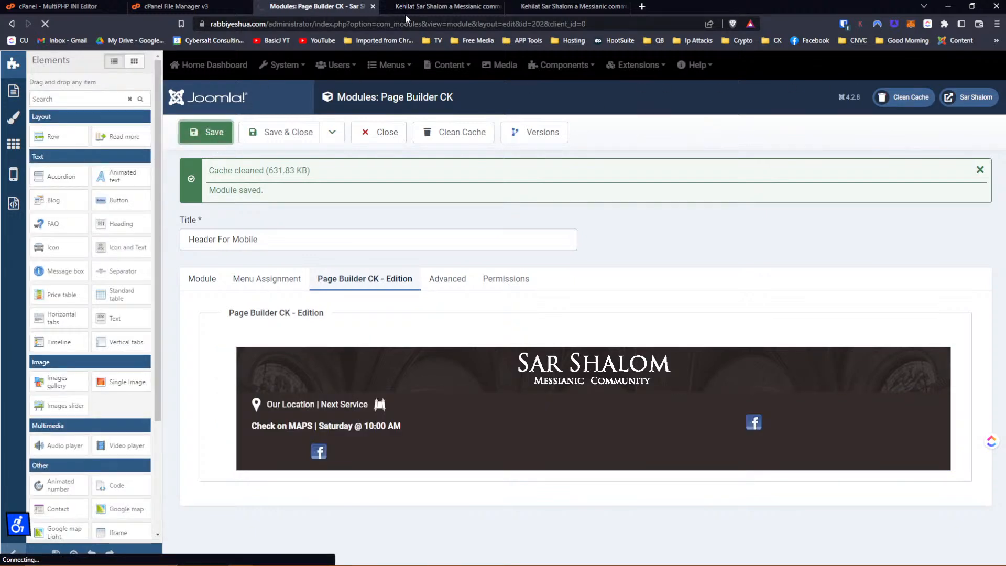
# Reload the mobile preview to check the 60/40 header layout.
pyautogui.click(440, 7)
pyautogui.click(571, 6)
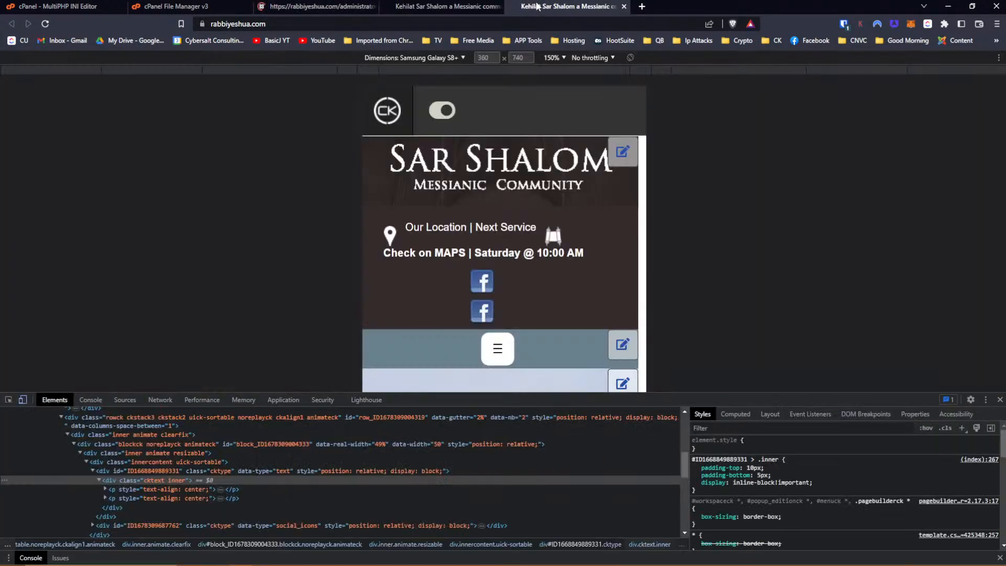
pyautogui.click(45, 23)
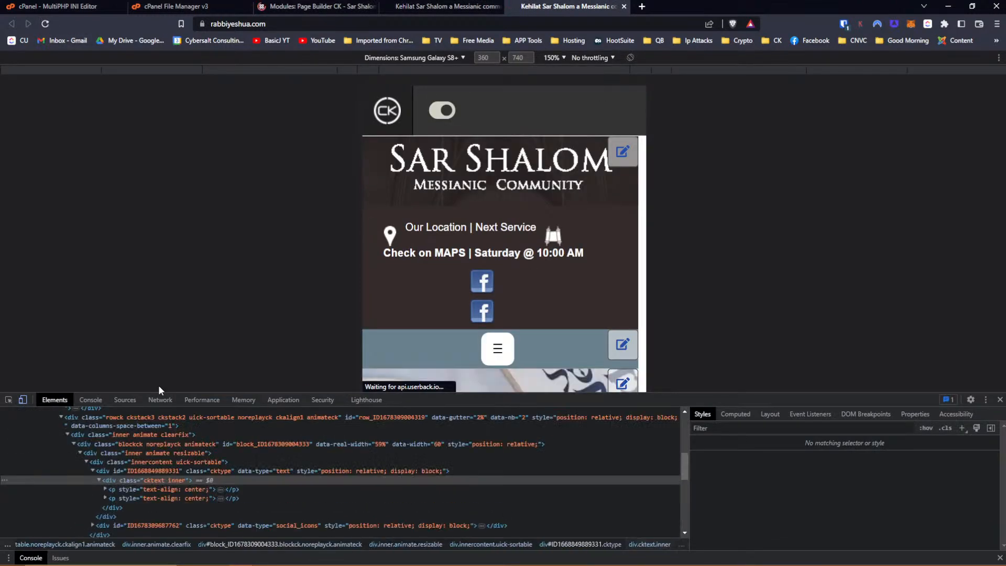
pyautogui.click(316, 6)
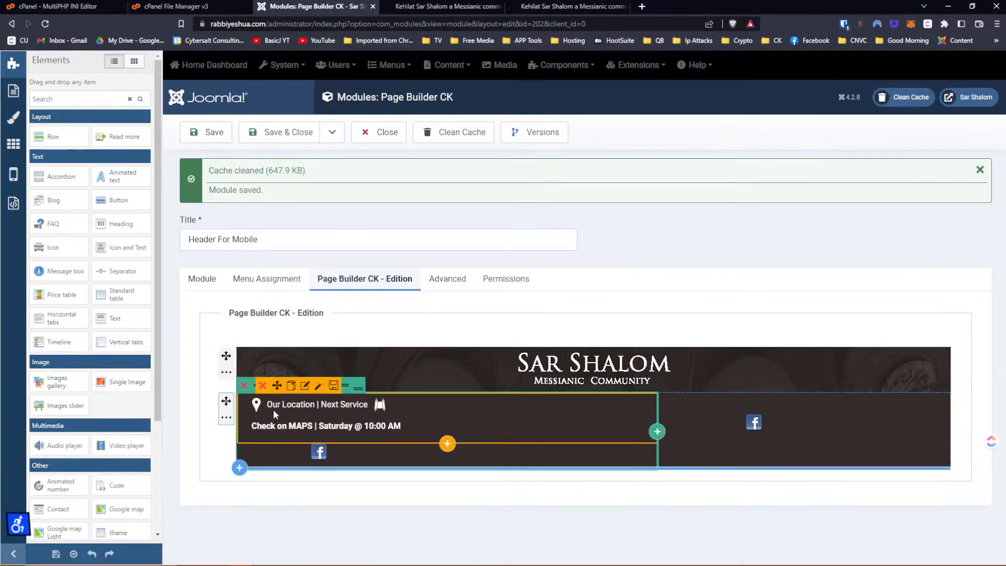
pyautogui.click(227, 425)
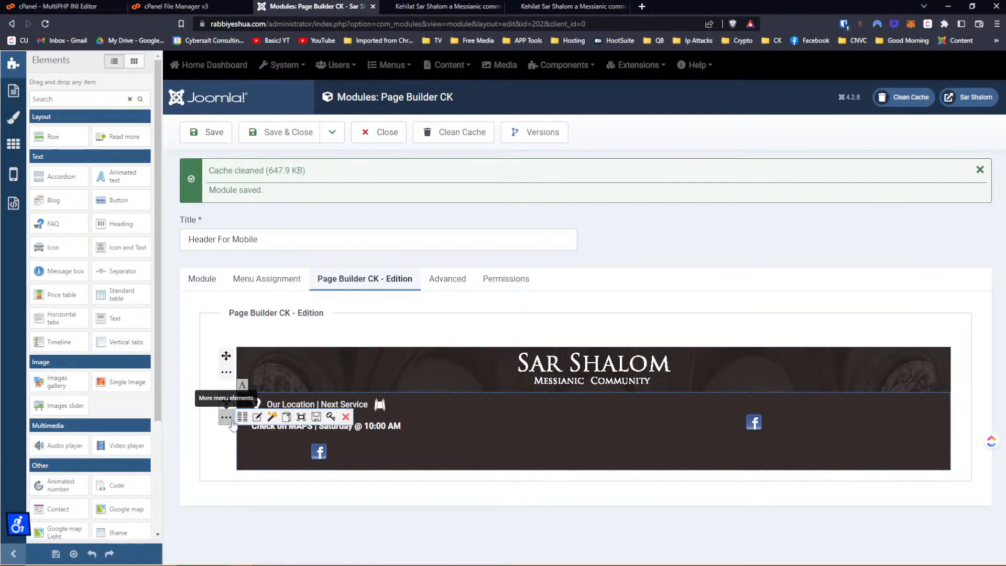
# Expand the header row's Styles and Custom CSS sections, then collapse Custom CSS again.
pyautogui.click(256, 417)
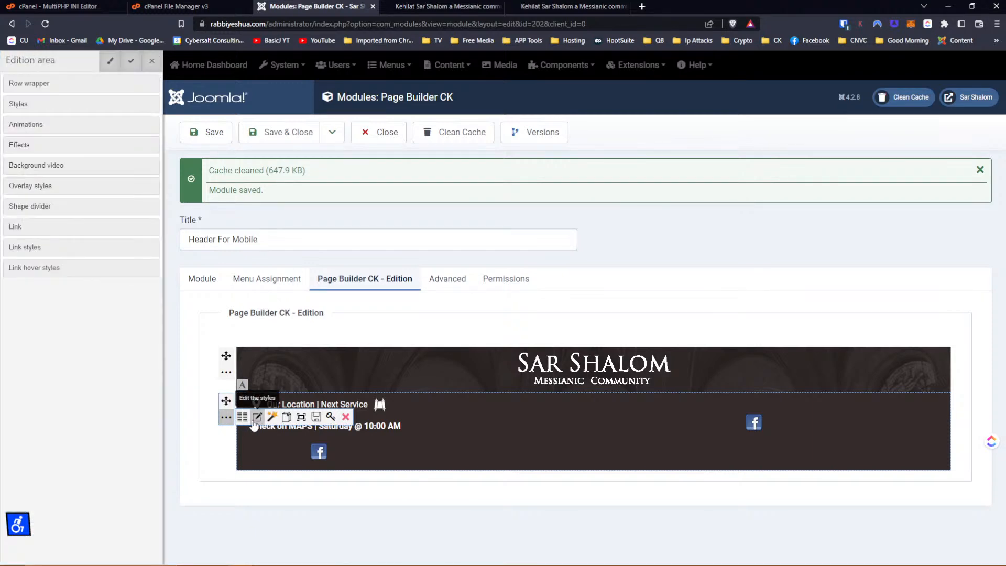
pyautogui.click(35, 104)
pyautogui.click(36, 199)
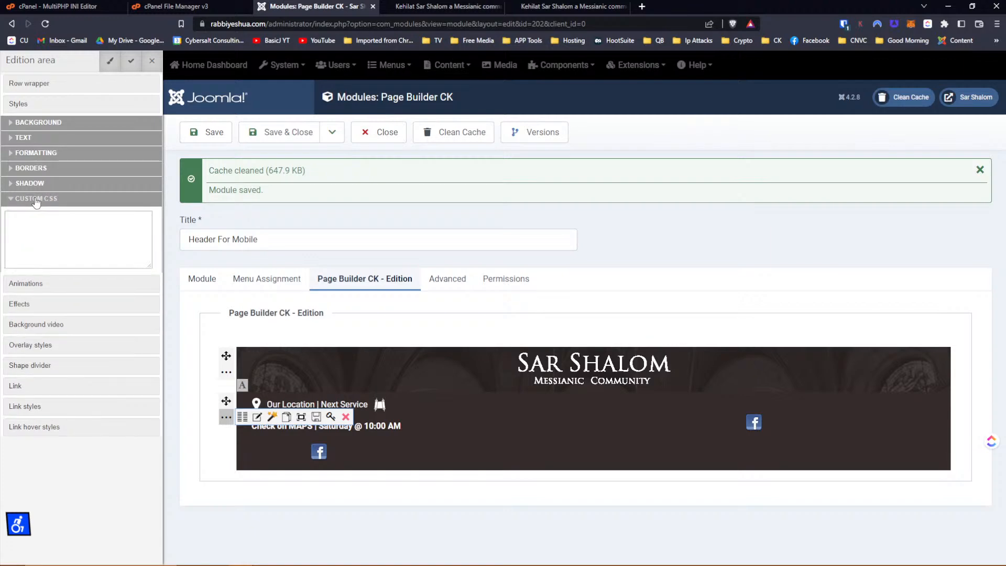
pyautogui.click(16, 406)
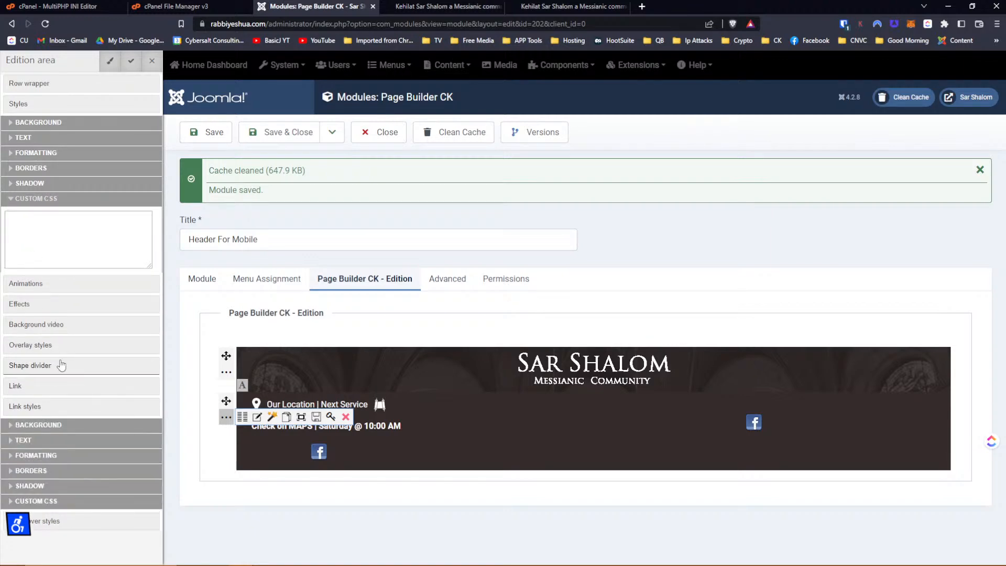
pyautogui.click(33, 200)
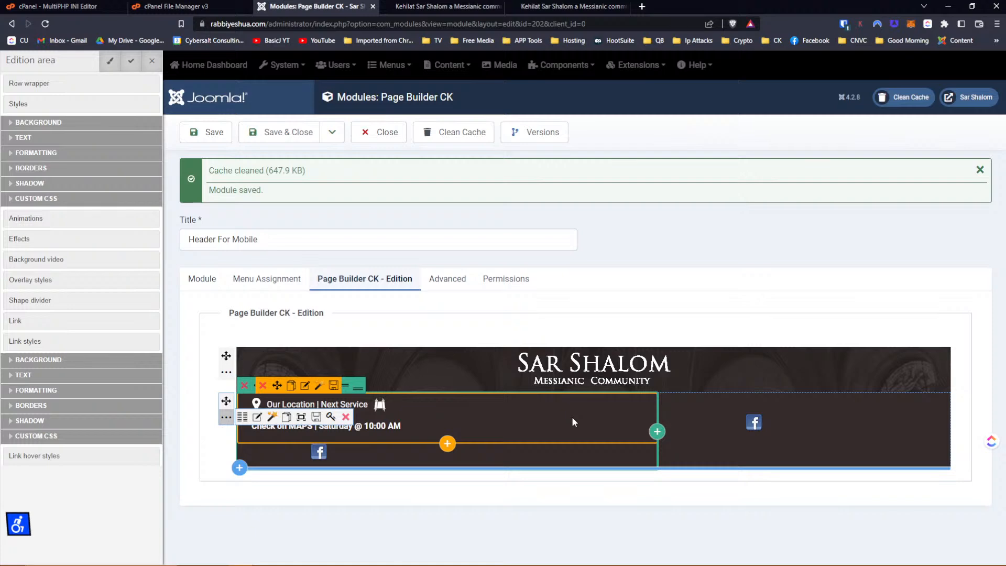
pyautogui.click(242, 417)
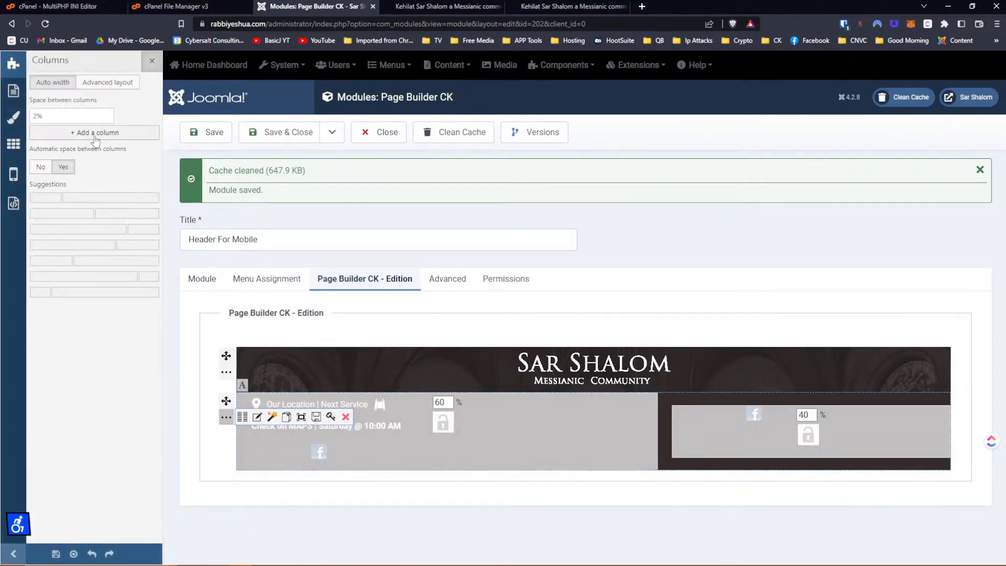
# Remove the spacing between the header row's two columns.
pyautogui.click(63, 114)
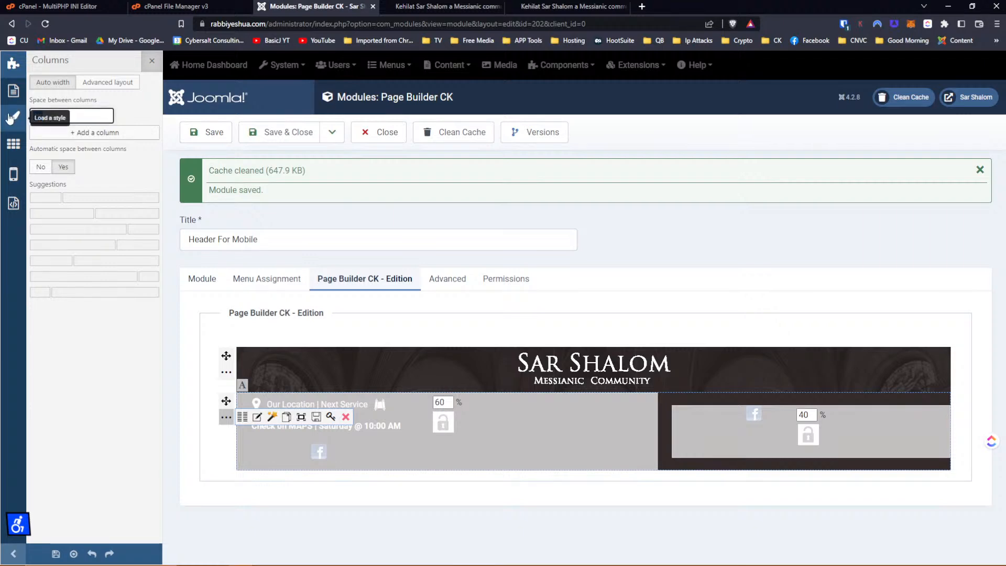
pyautogui.press('Tab')
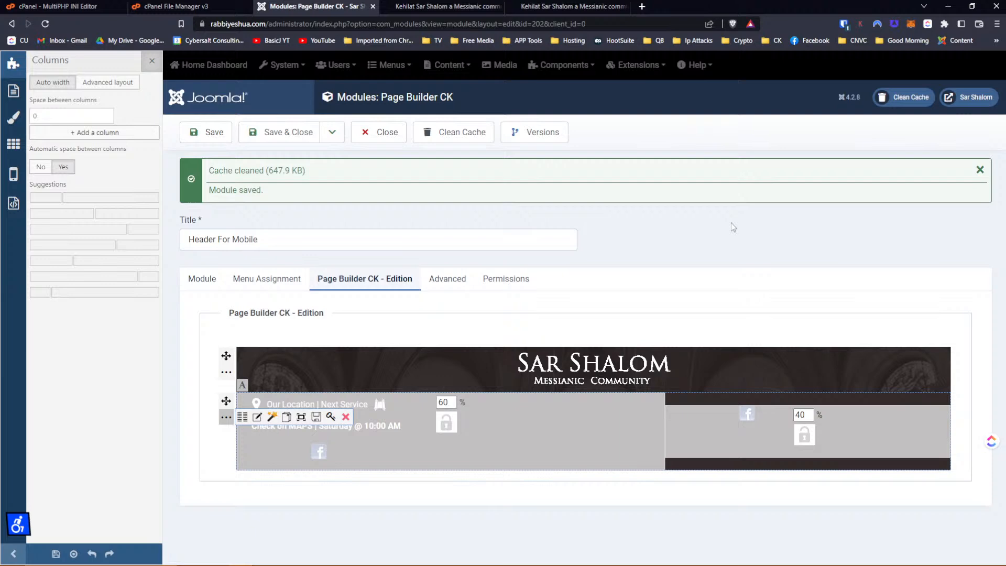
pyautogui.click(152, 62)
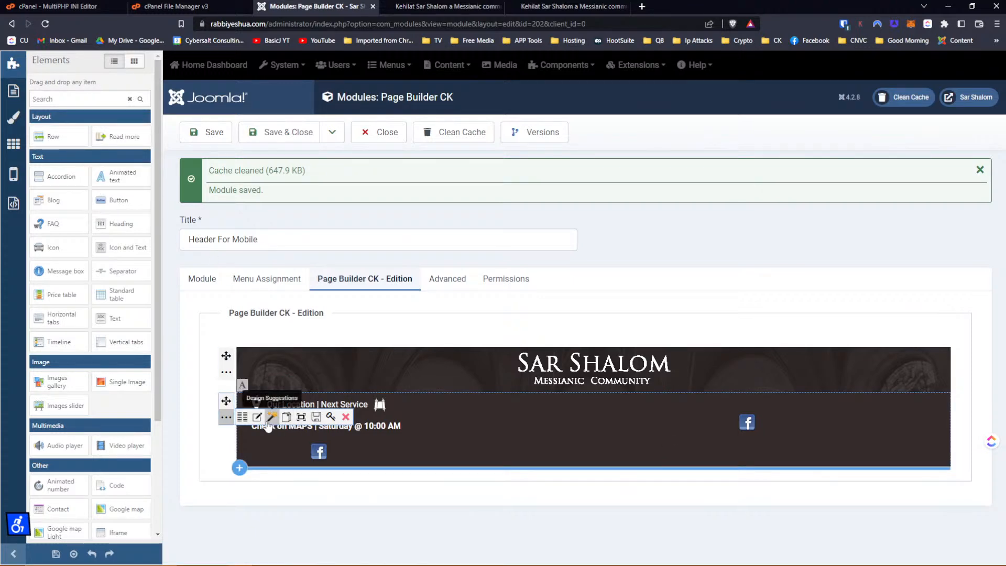
# Set the first column to 80%, leaving 20% for the Facebook icon, and save.
pyautogui.click(242, 418)
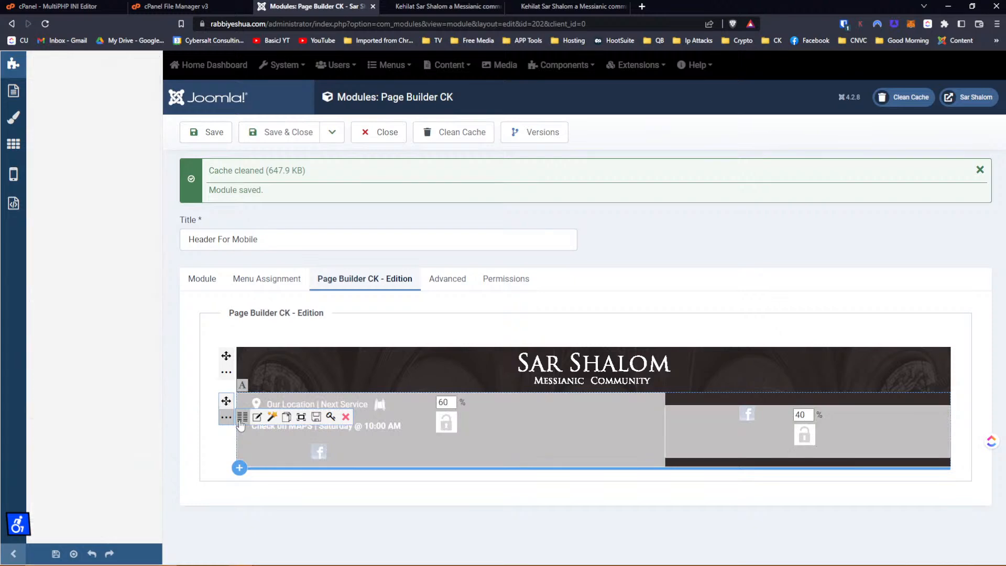
pyautogui.click(439, 401)
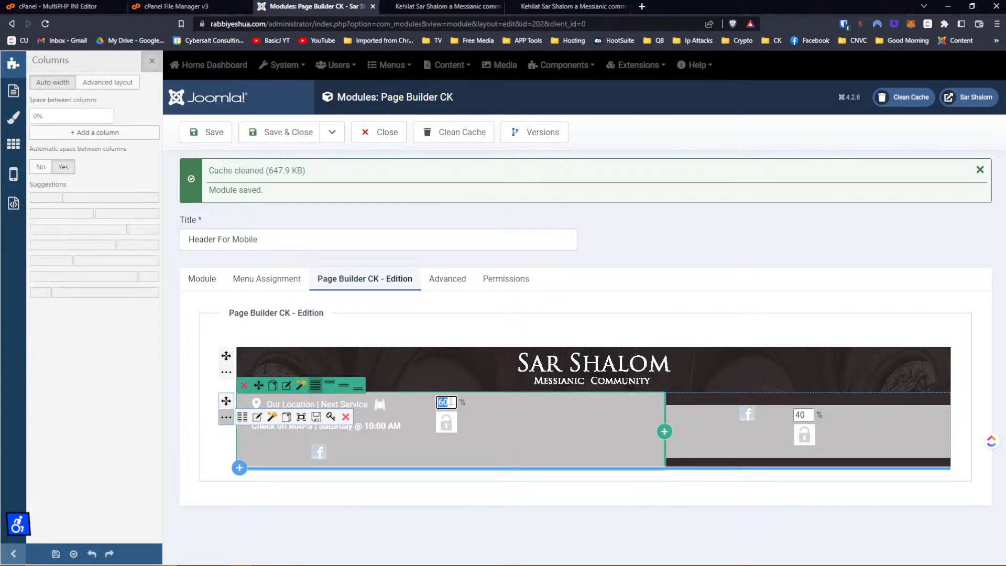
pyautogui.write('80')
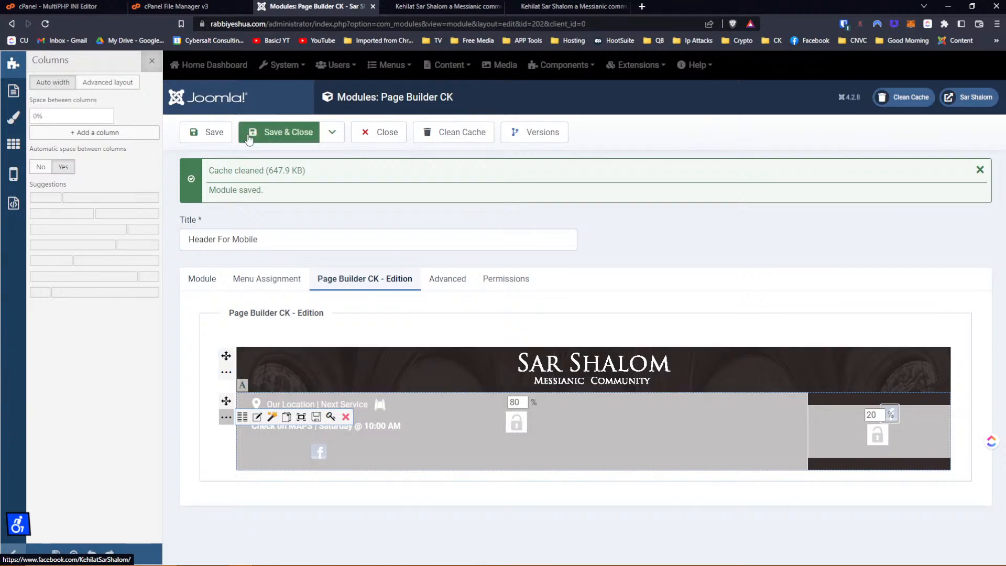
pyautogui.click(207, 132)
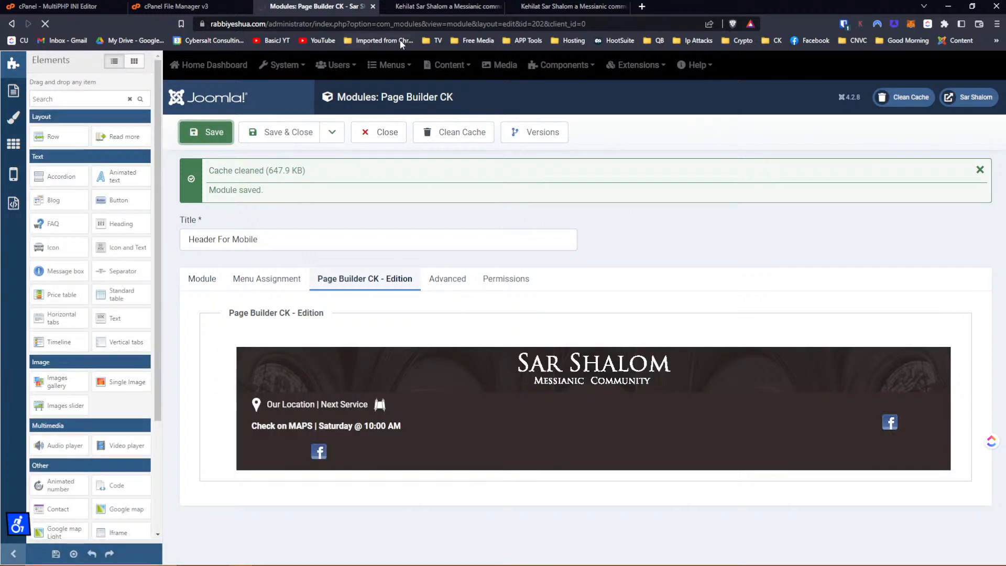
# Reload the mobile preview to check the 80/20 header, then go back to the editor.
pyautogui.click(408, 10)
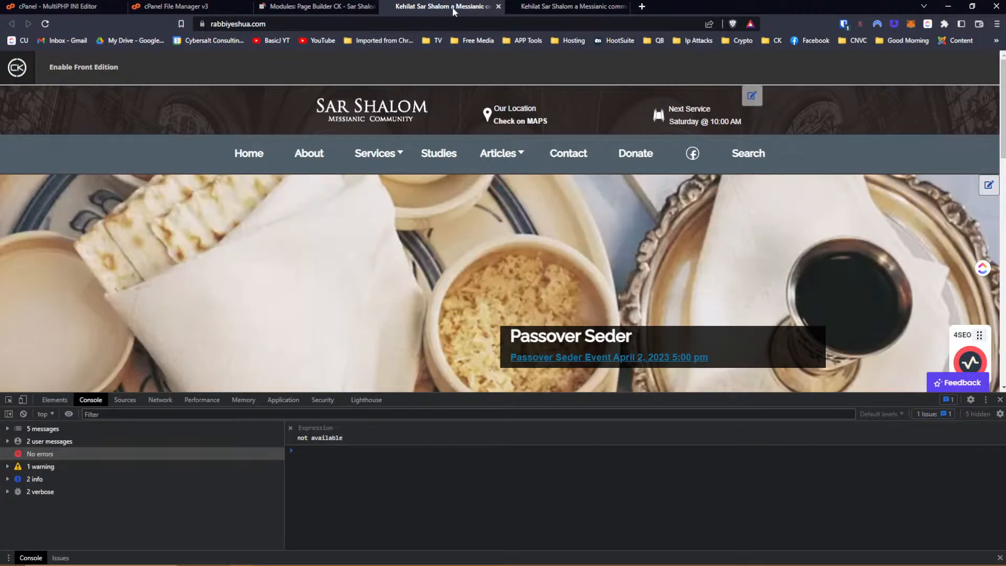
pyautogui.click(554, 7)
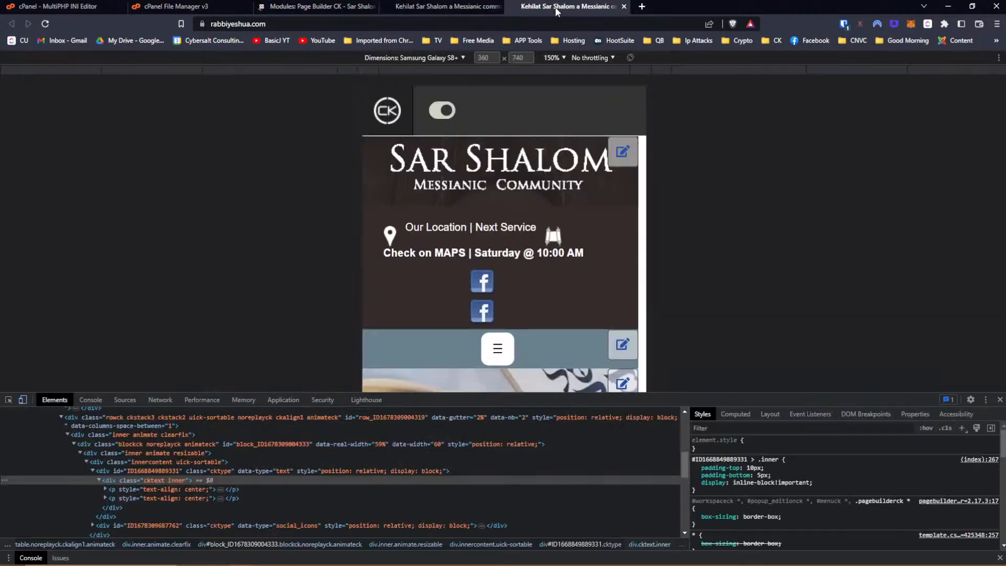
pyautogui.click(45, 24)
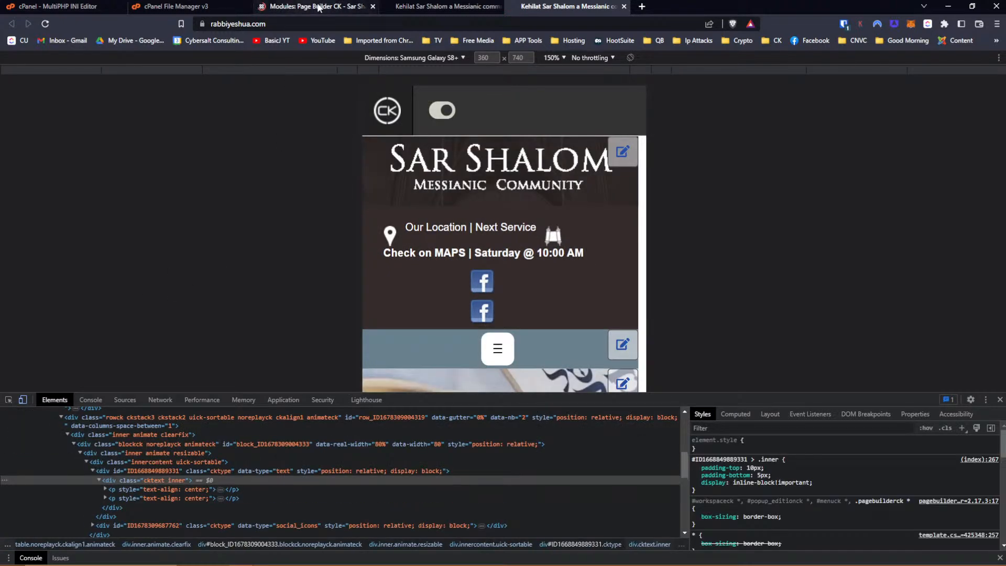
pyautogui.click(340, 5)
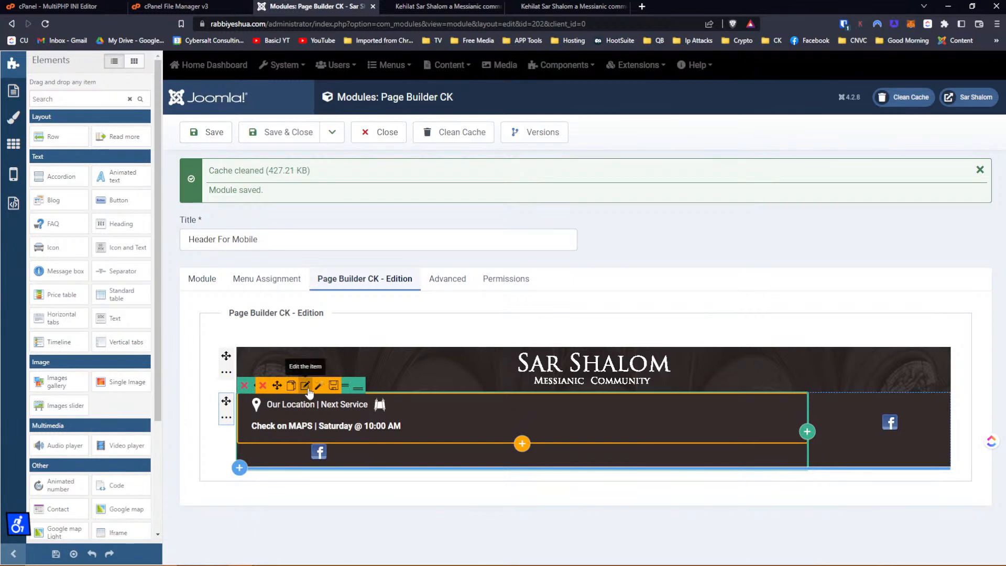
# Delete the inline-block custom CSS from the location text and confirm it is empty.
pyautogui.click(304, 386)
pyautogui.click(25, 135)
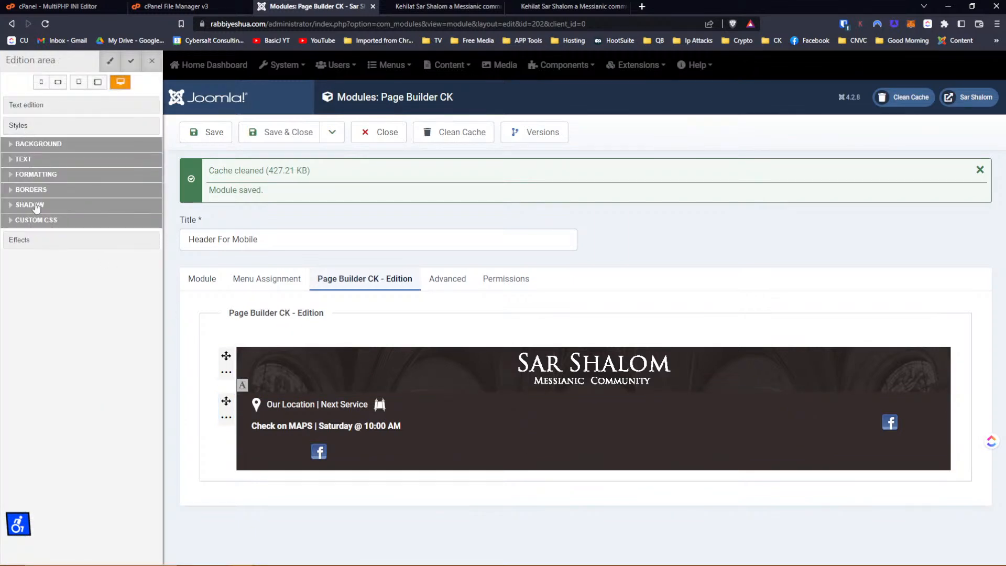
pyautogui.click(36, 220)
pyautogui.moveTo(114, 250); pyautogui.dragTo(2, 234)
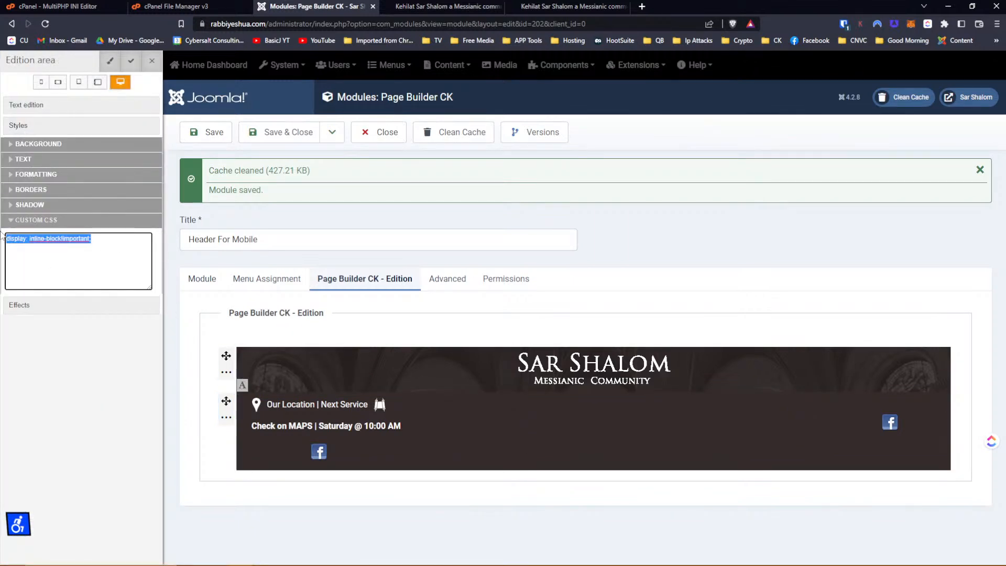
pyautogui.press('Delete')
pyautogui.click(132, 62)
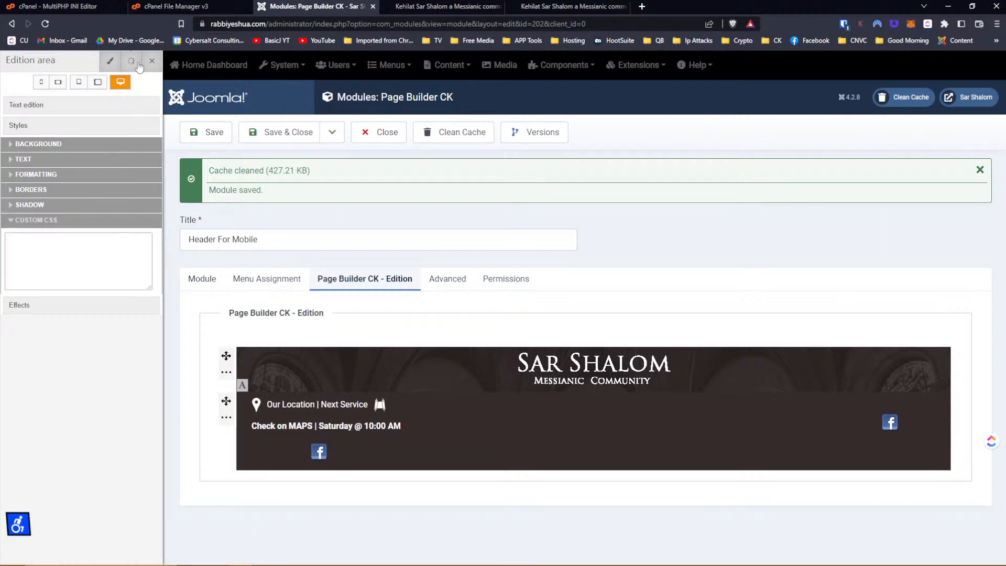
pyautogui.click(150, 61)
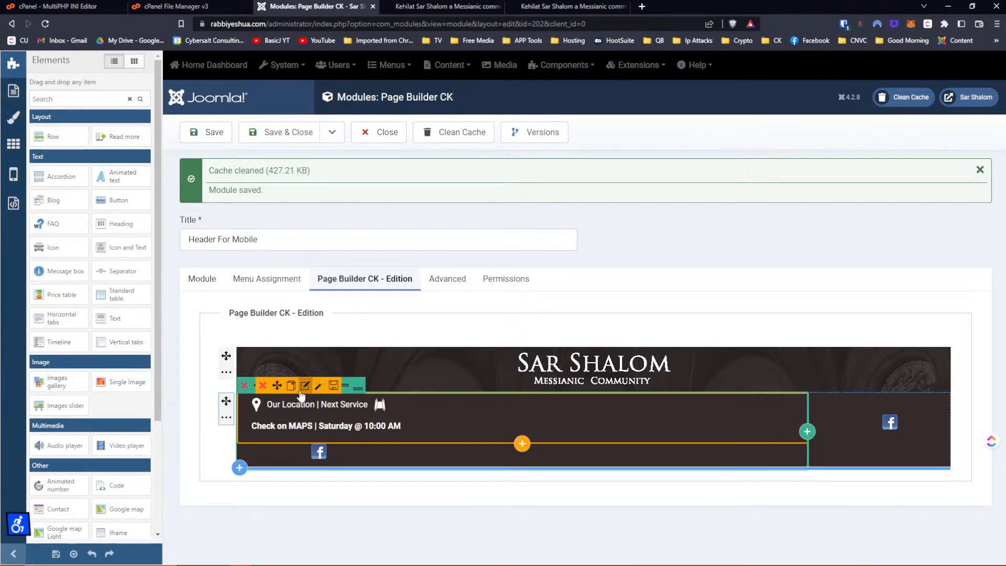
pyautogui.click(306, 386)
pyautogui.click(26, 127)
pyautogui.click(25, 222)
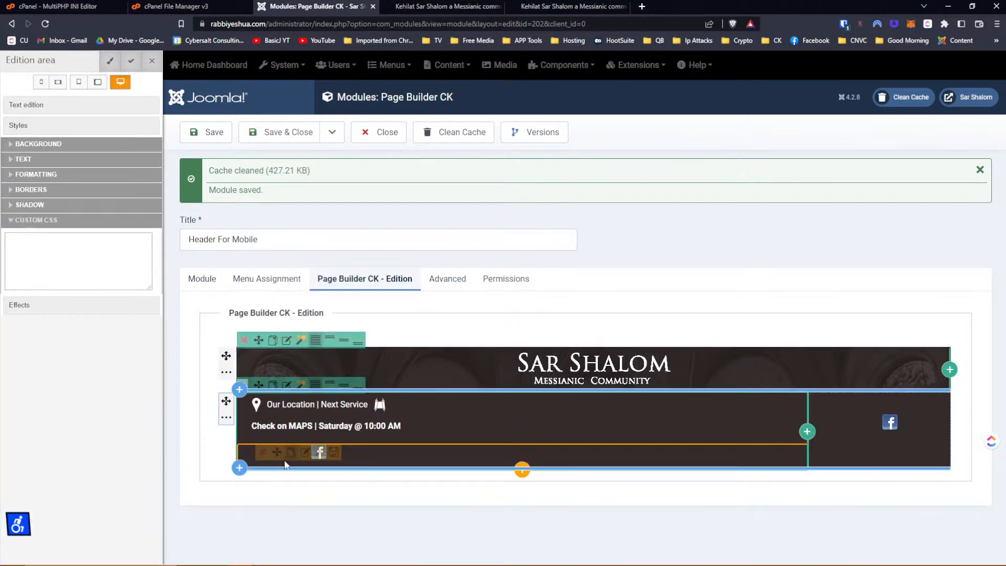
# Clear the inline-block custom CSS from the Facebook icon and save the module.
pyautogui.click(305, 453)
pyautogui.click(53, 146)
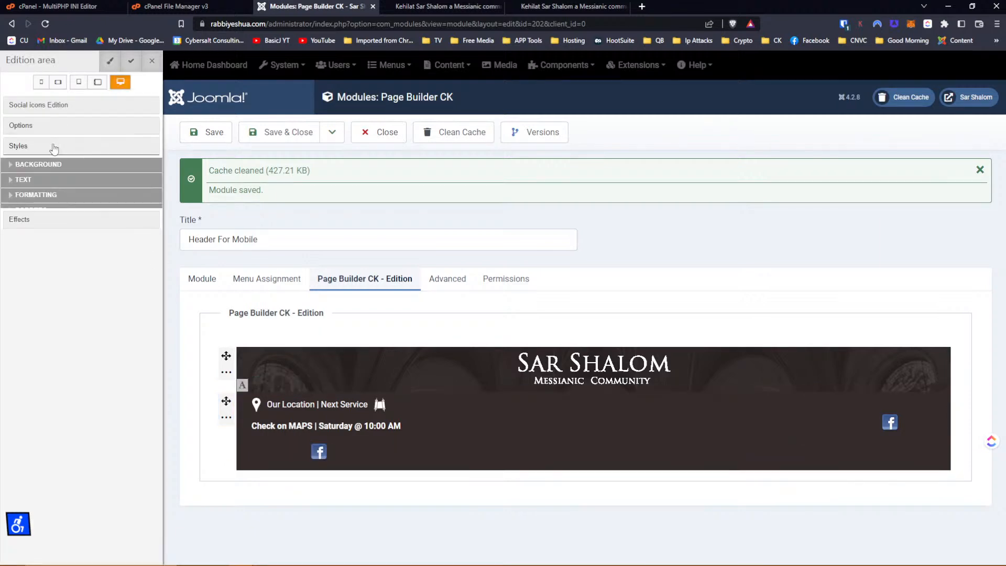
pyautogui.click(50, 241)
pyautogui.moveTo(93, 259); pyautogui.dragTo(1, 251)
pyautogui.press('BackSpace')
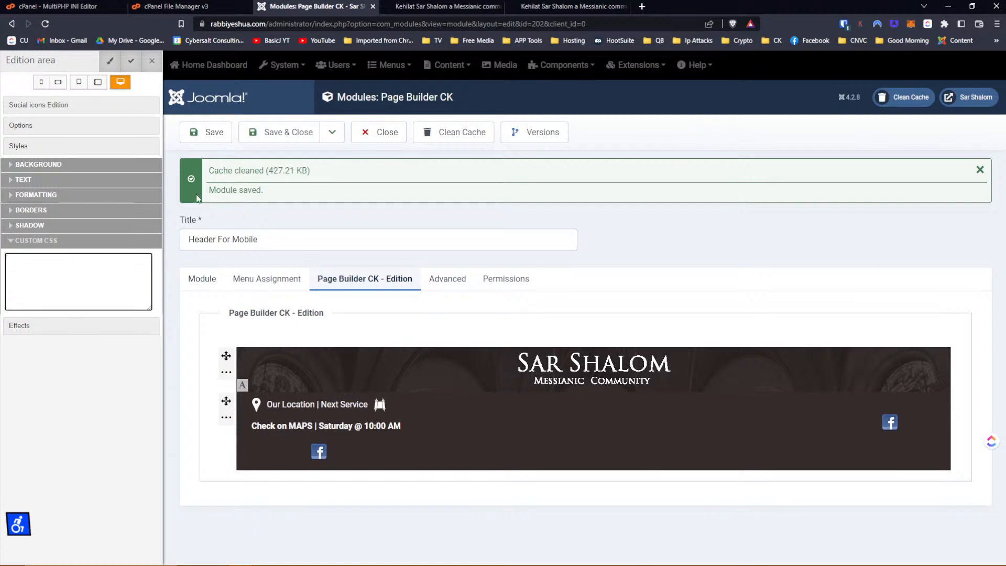
pyautogui.click(131, 61)
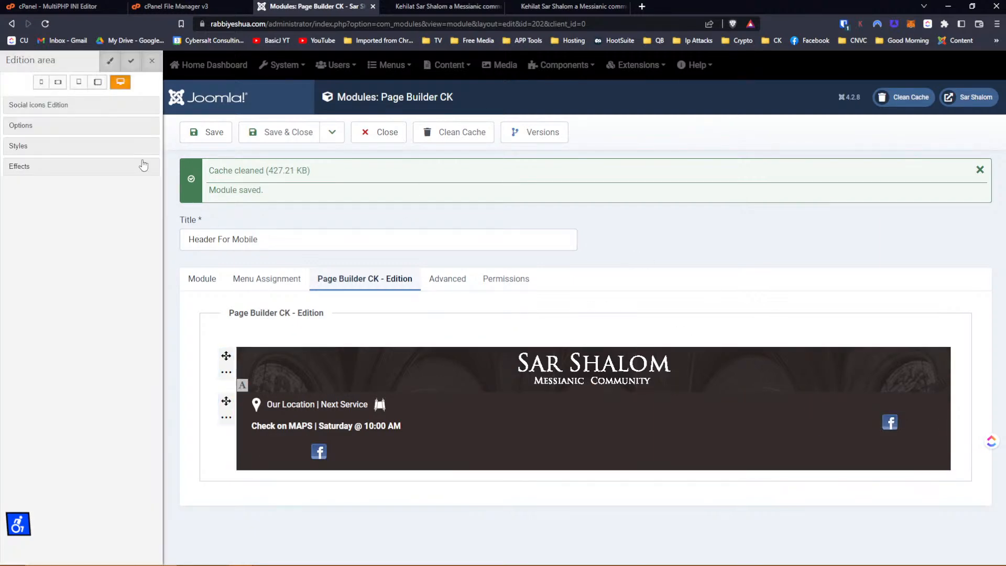
pyautogui.click(63, 147)
pyautogui.click(79, 241)
pyautogui.click(78, 257)
pyautogui.hotkey('ctrl', 'a')
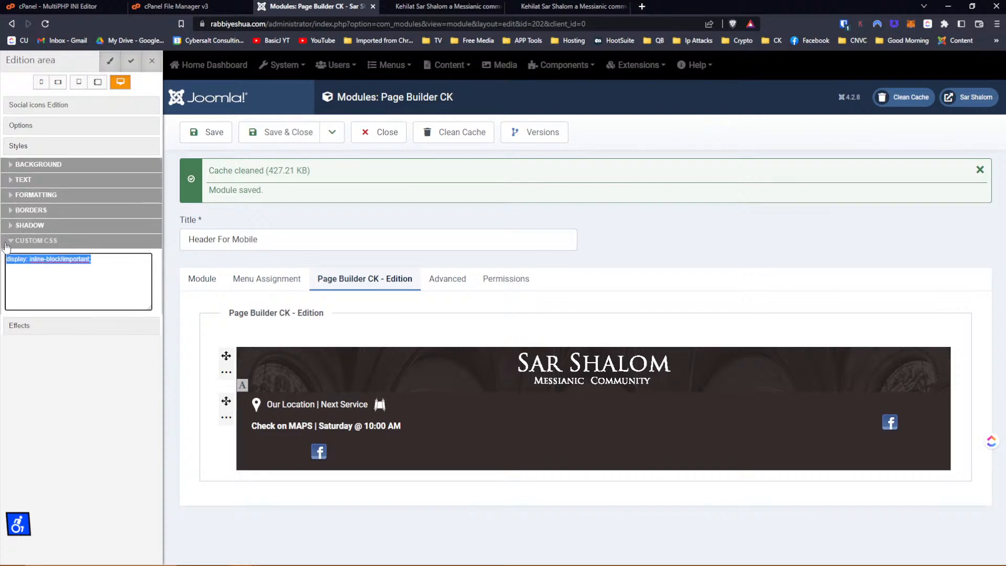
pyautogui.press('BackSpace')
pyautogui.click(131, 61)
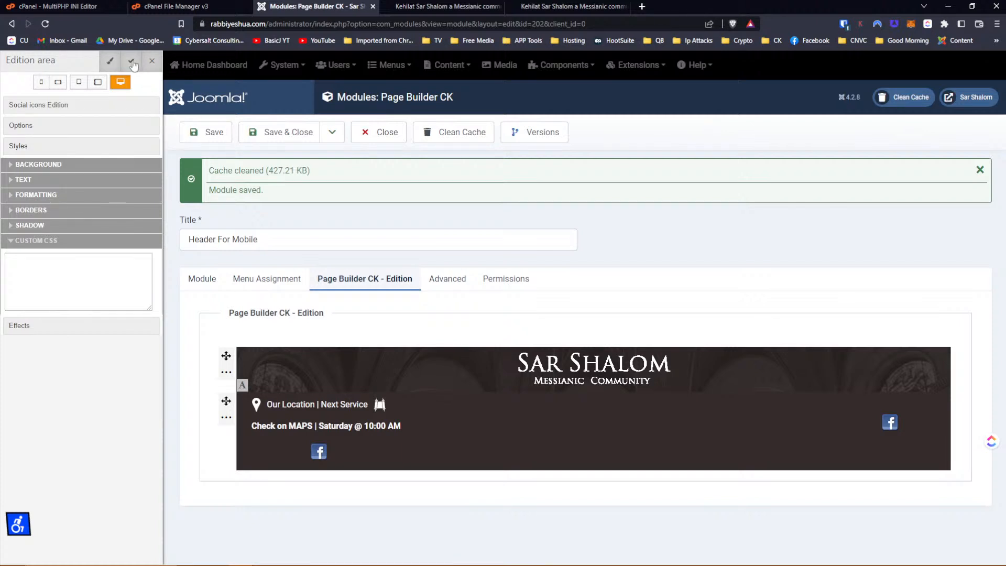
pyautogui.click(208, 130)
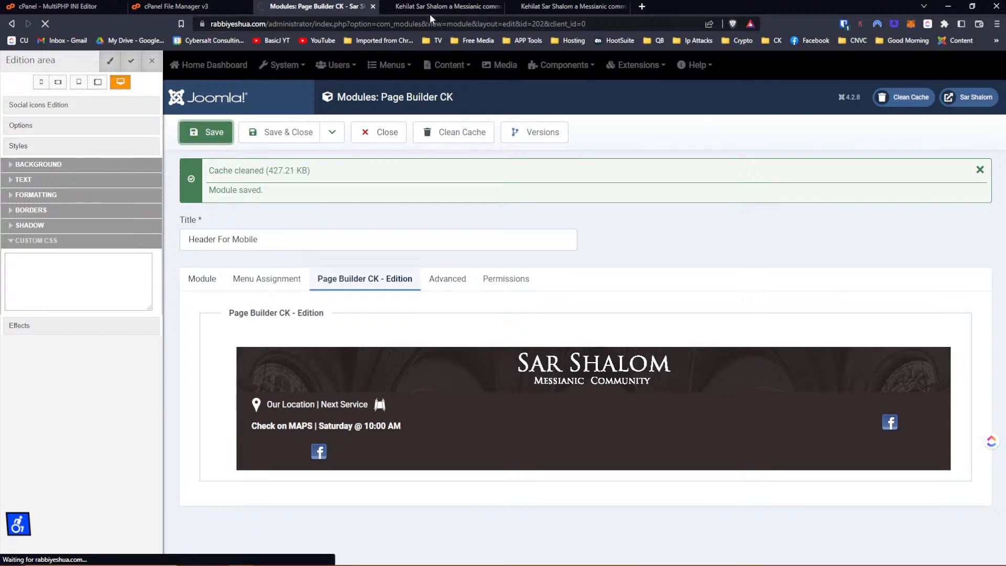
pyautogui.click(438, 11)
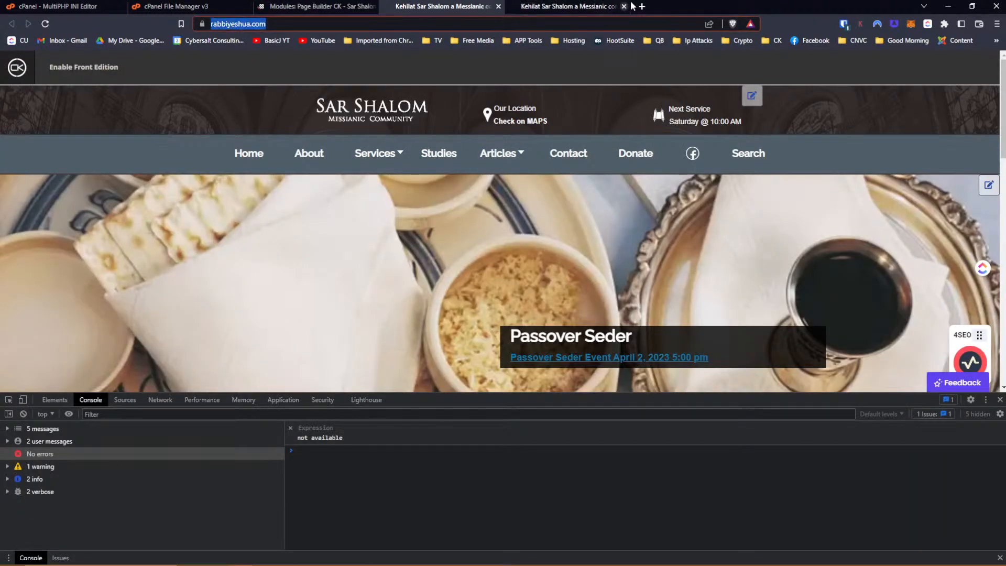
# Reload the phone preview to show the header without the inline-block CSS.
pyautogui.click(602, 9)
pyautogui.click(588, 21)
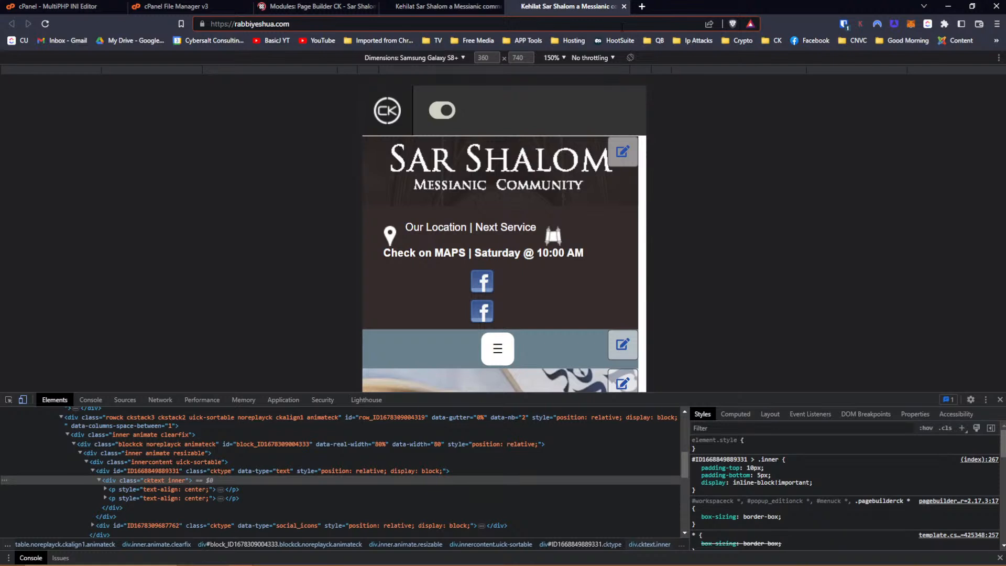
pyautogui.press('Return')
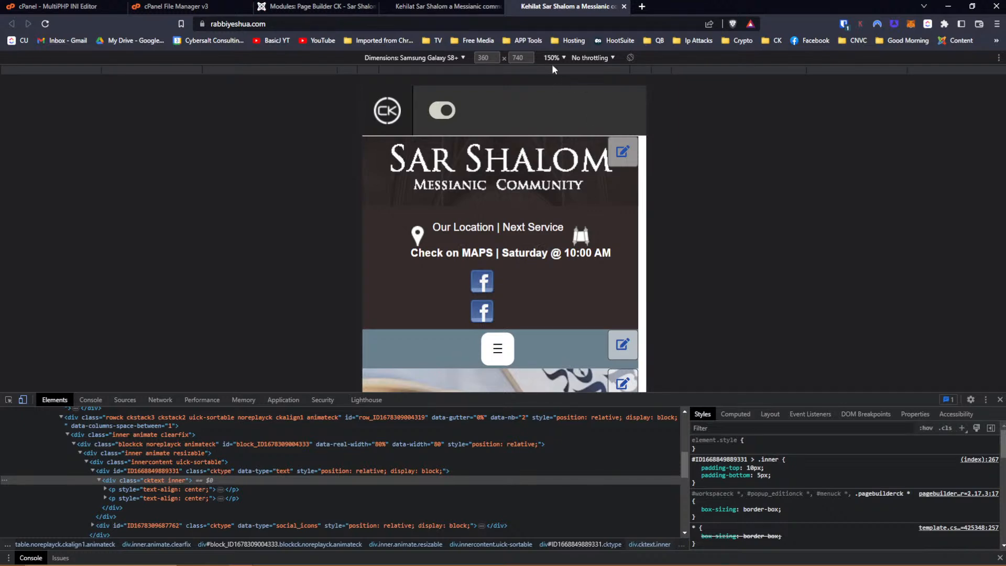
# Change the location column width from 80 to 40, giving Facebook 60%, and save.
pyautogui.click(314, 7)
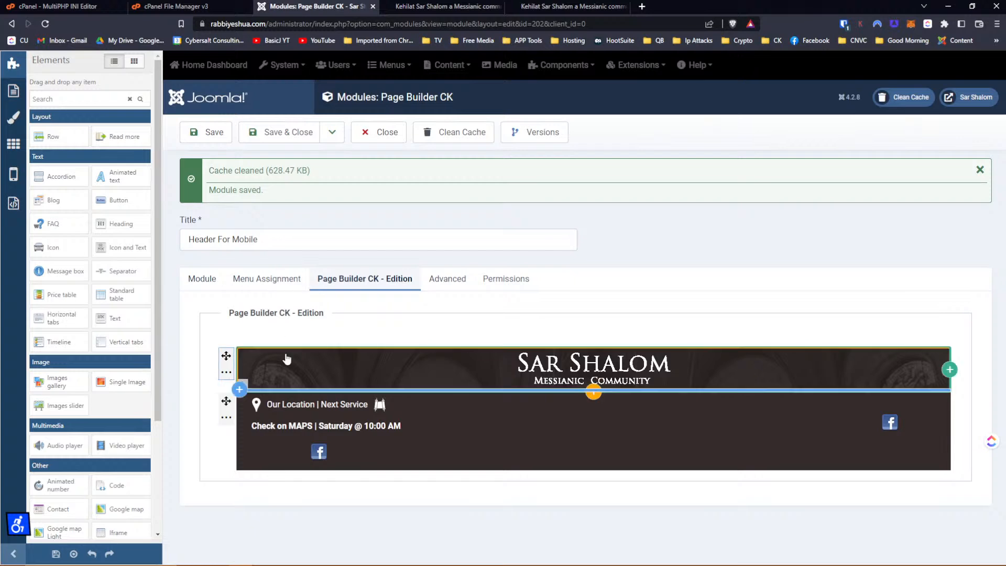
pyautogui.click(227, 419)
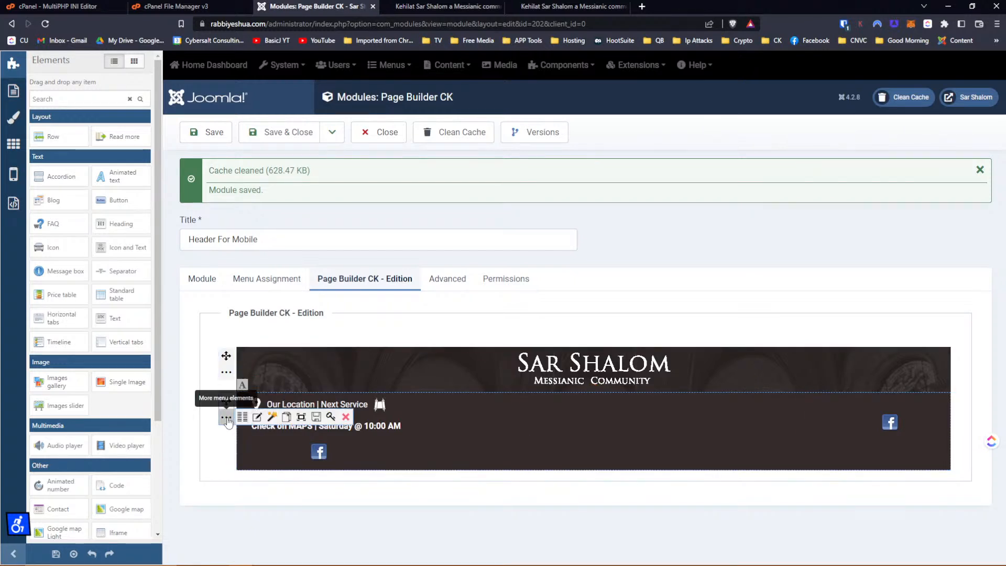
pyautogui.click(242, 417)
pyautogui.doubleClick(514, 403)
pyautogui.write('40')
pyautogui.press('Tab')
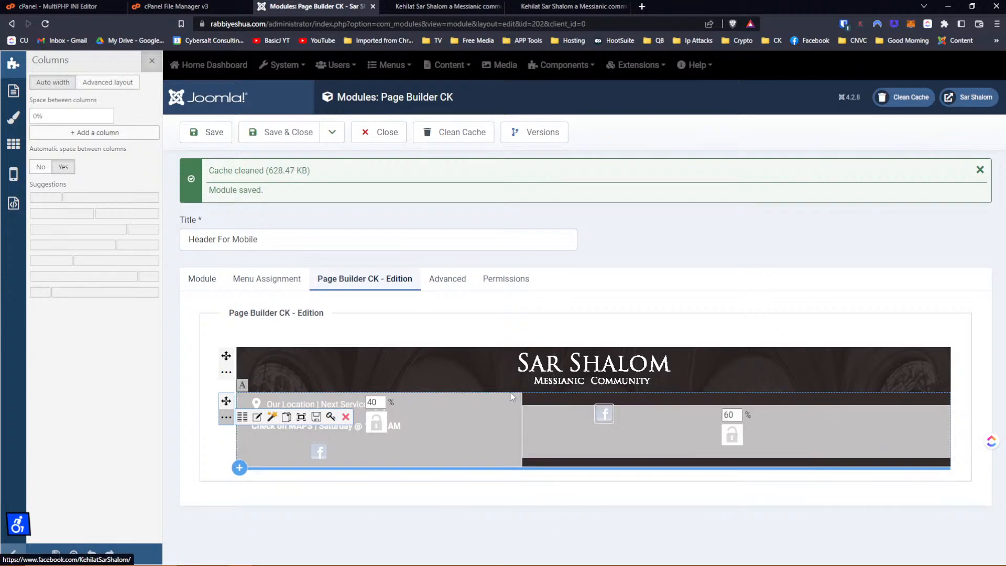
pyautogui.click(215, 134)
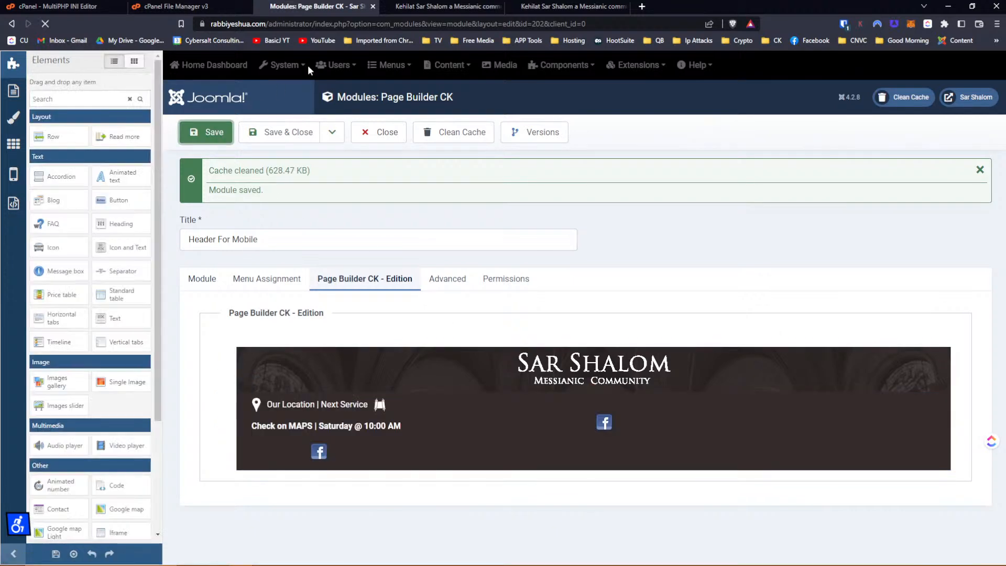
# Reload the site's mobile preview and inspect the Facebook icon block.
pyautogui.click(426, 8)
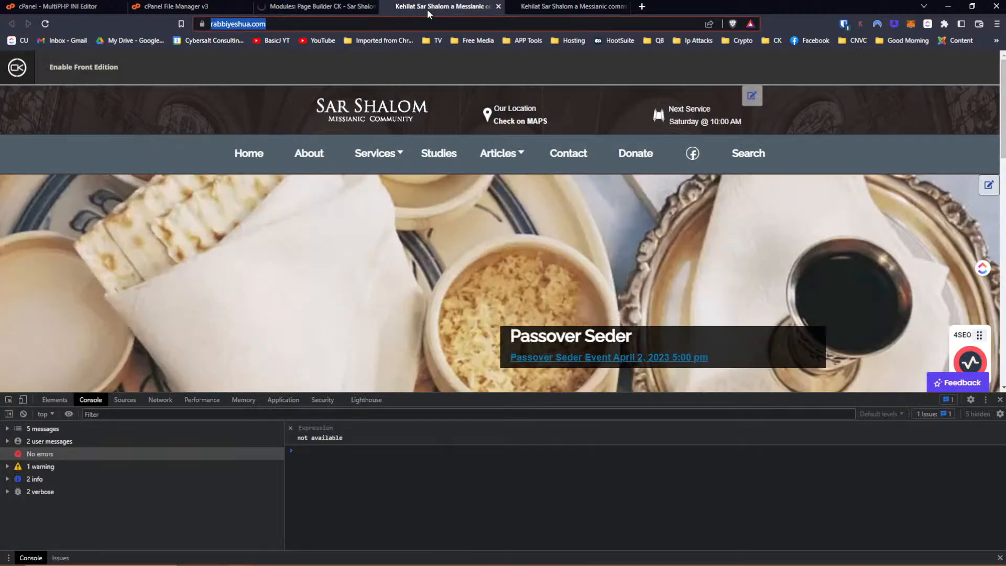
pyautogui.click(559, 9)
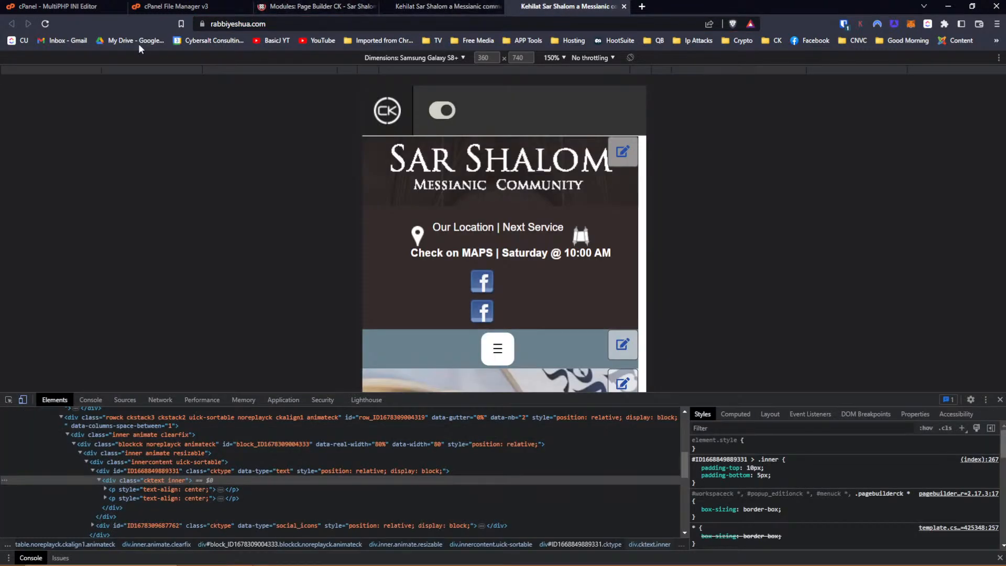
pyautogui.click(45, 24)
pyautogui.click(444, 290)
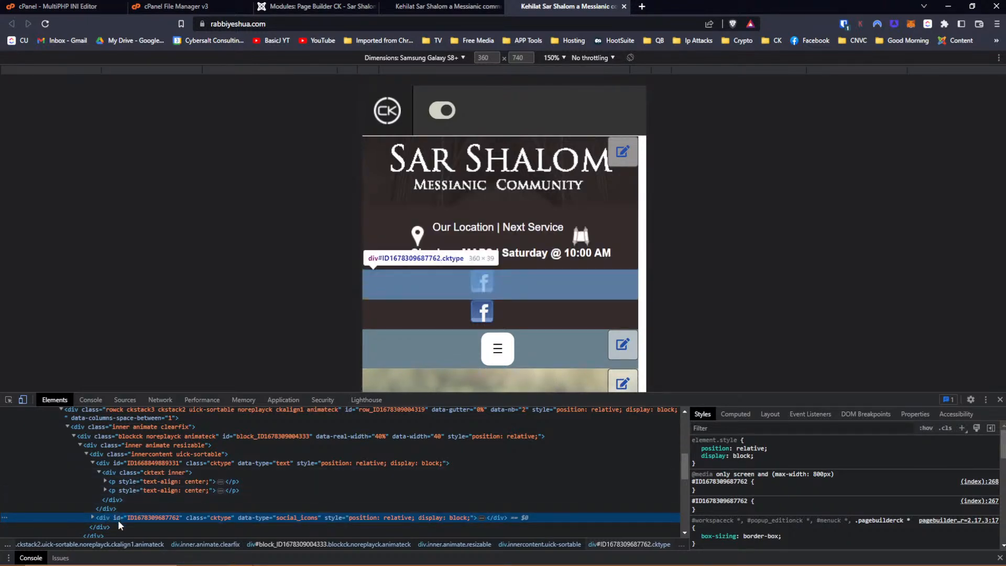
# Toggle the inner social icons container's margin-left: 140px off and back on, then return to the module editor.
pyautogui.click(90, 517)
pyautogui.scroll(-2, 228, 470)
pyautogui.click(184, 473)
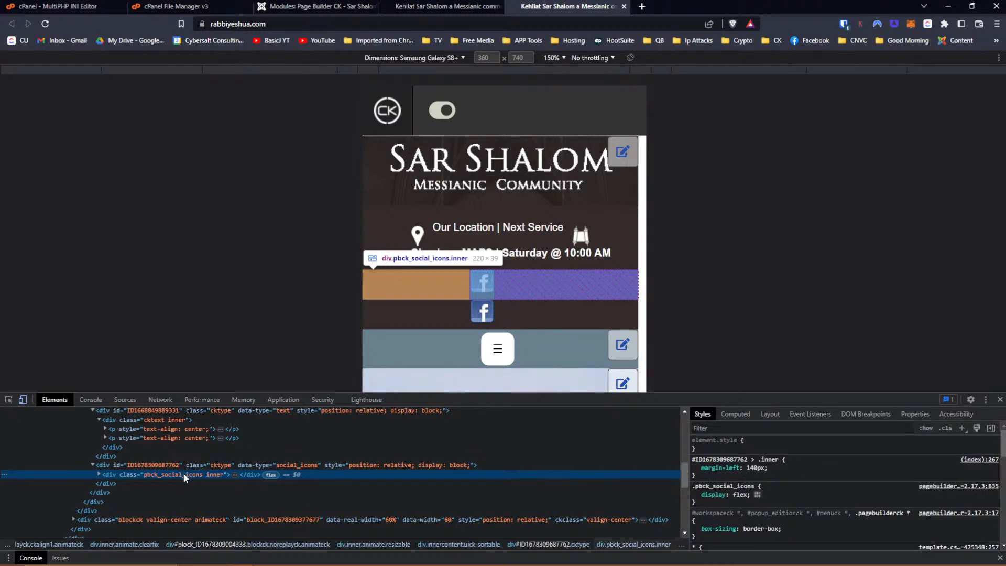
pyautogui.click(696, 468)
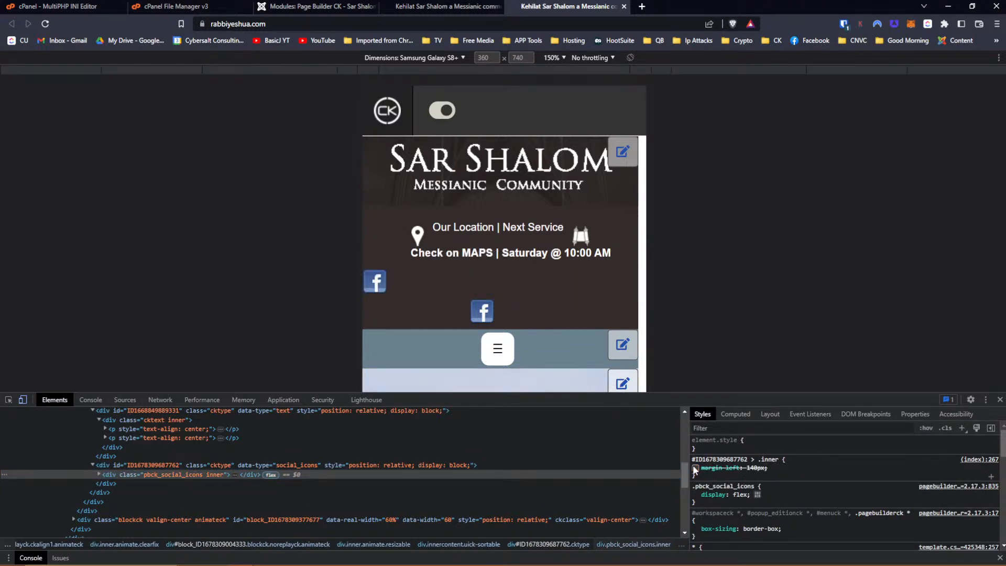
pyautogui.click(694, 468)
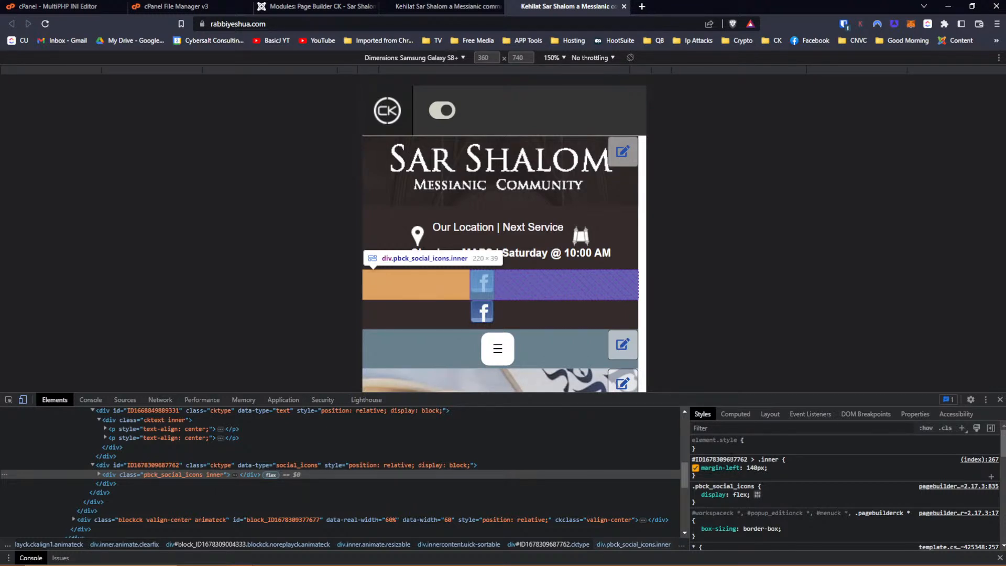
pyautogui.click(349, 6)
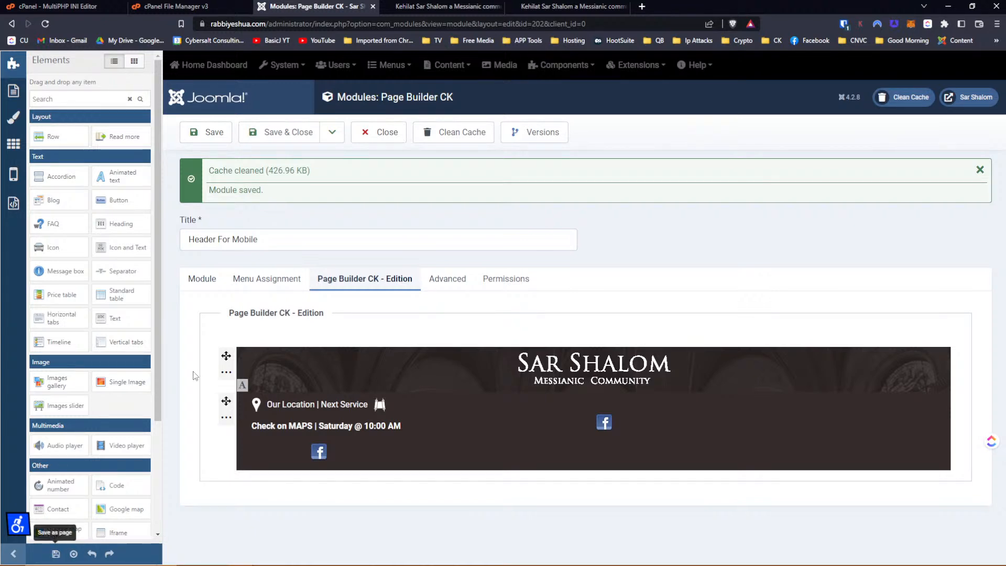
# Save the Header For Mobile module and switch back to the Sar Shalom mobile preview.
pyautogui.click(220, 134)
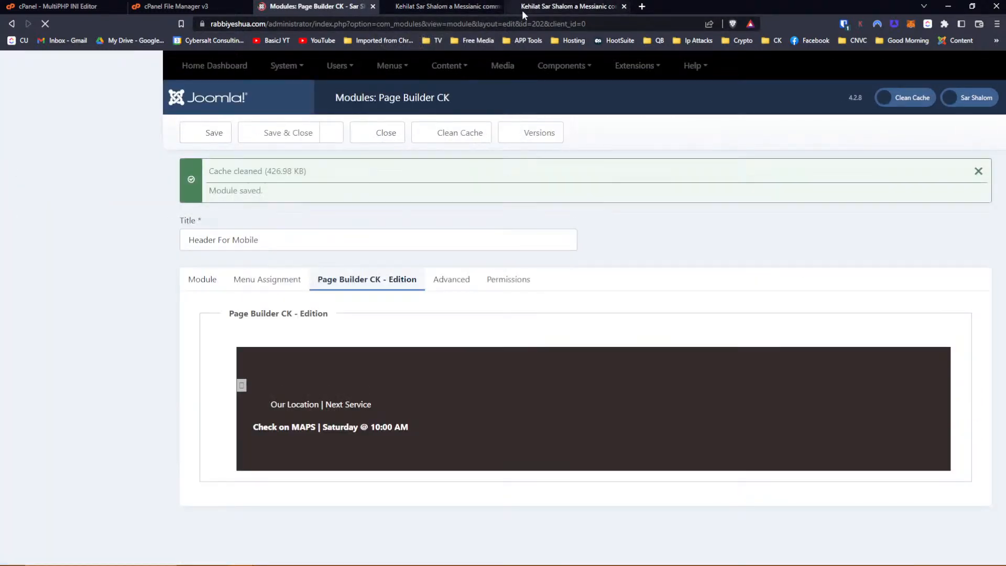
pyautogui.click(543, 11)
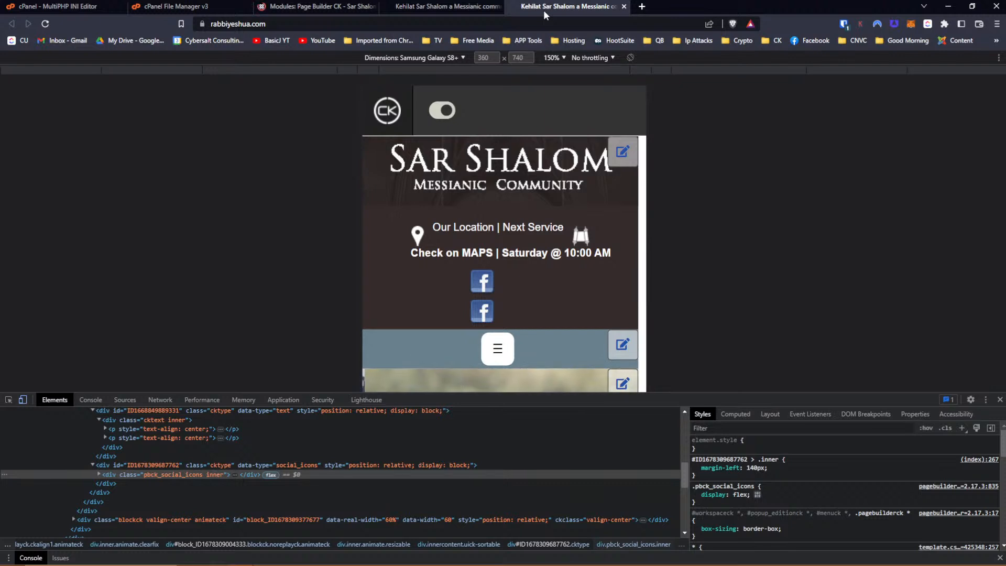
# Remove the 140px left margin from the Facebook icon's inner social icons container.
pyautogui.click(10, 402)
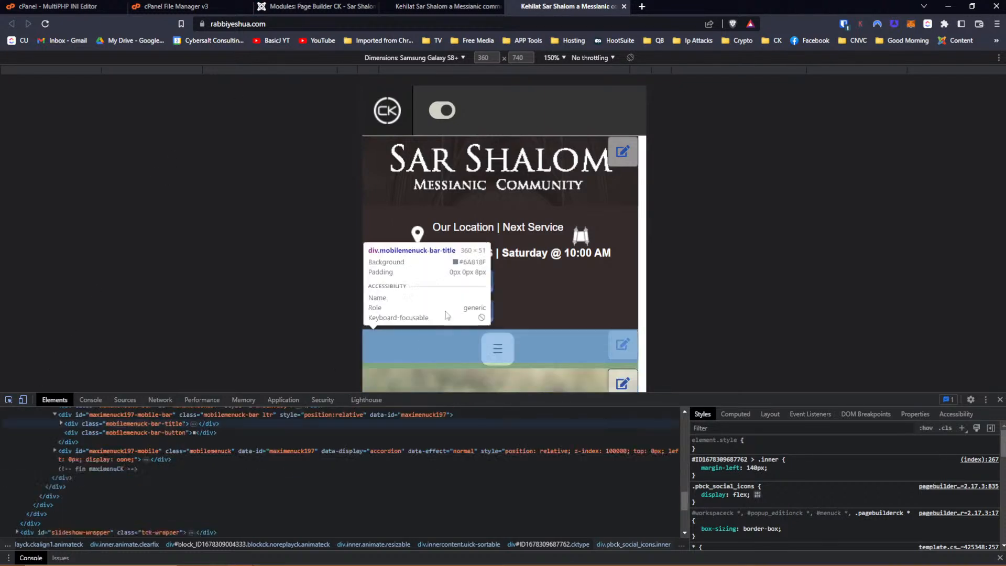
pyautogui.click(9, 402)
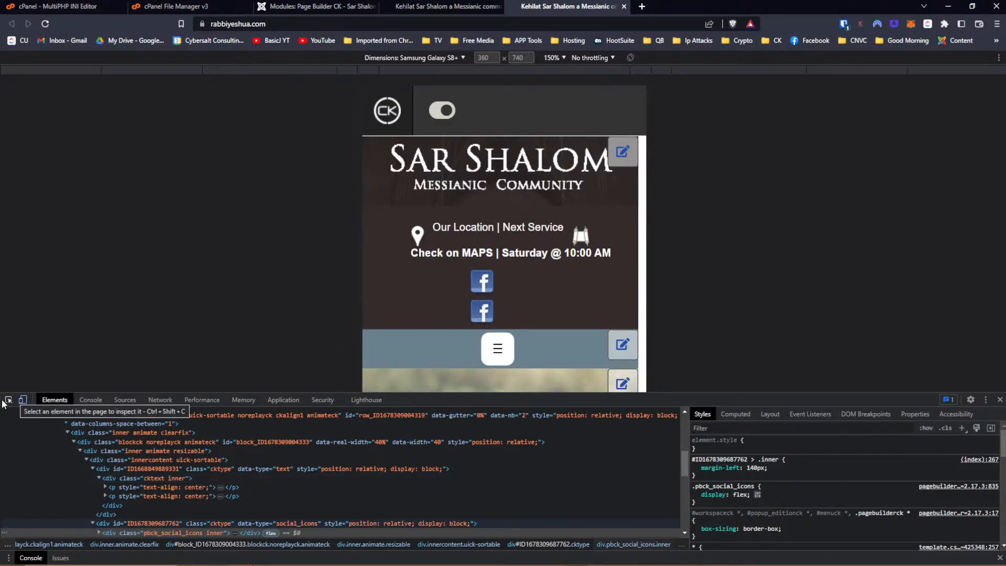
pyautogui.click(489, 288)
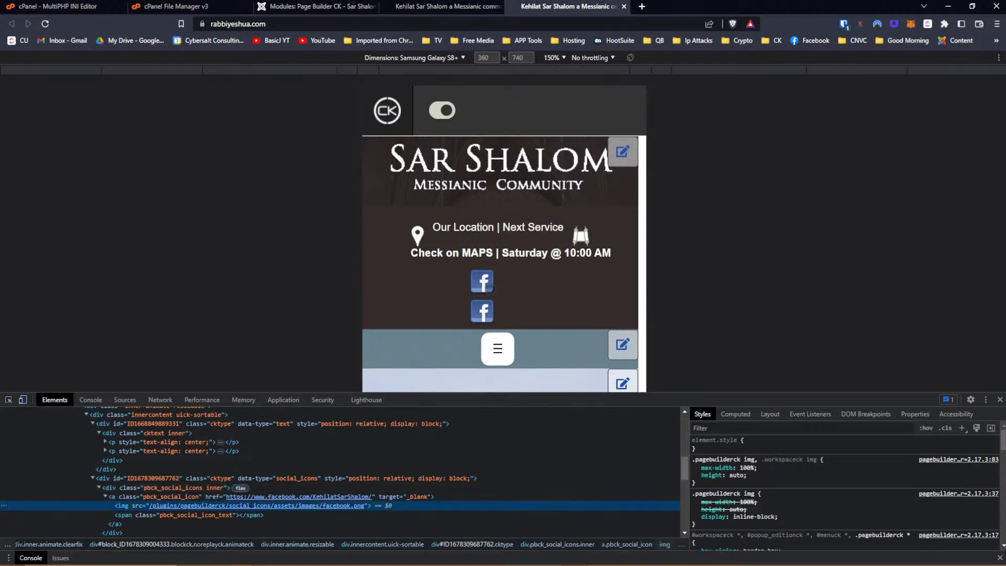
pyautogui.click(153, 496)
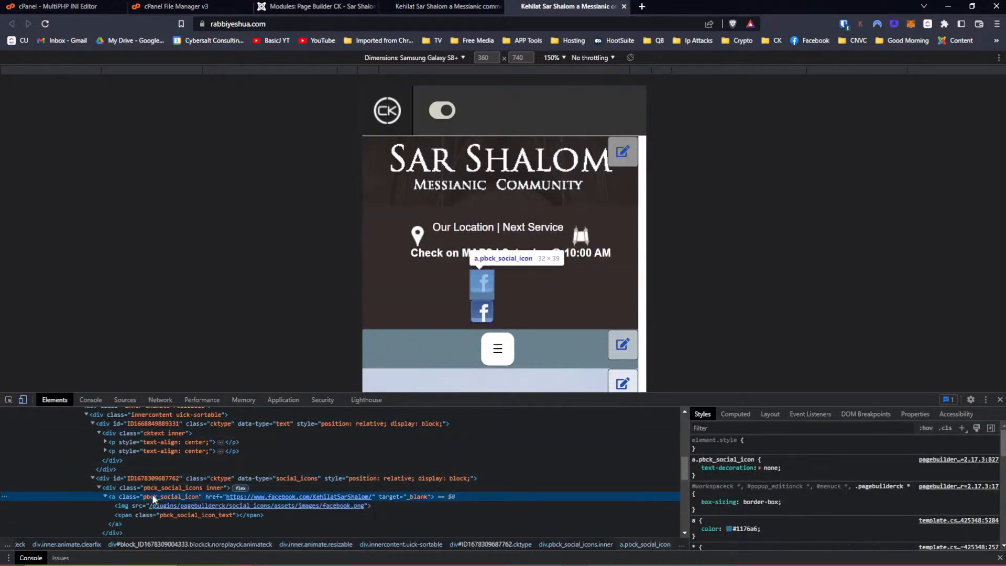
pyautogui.click(154, 489)
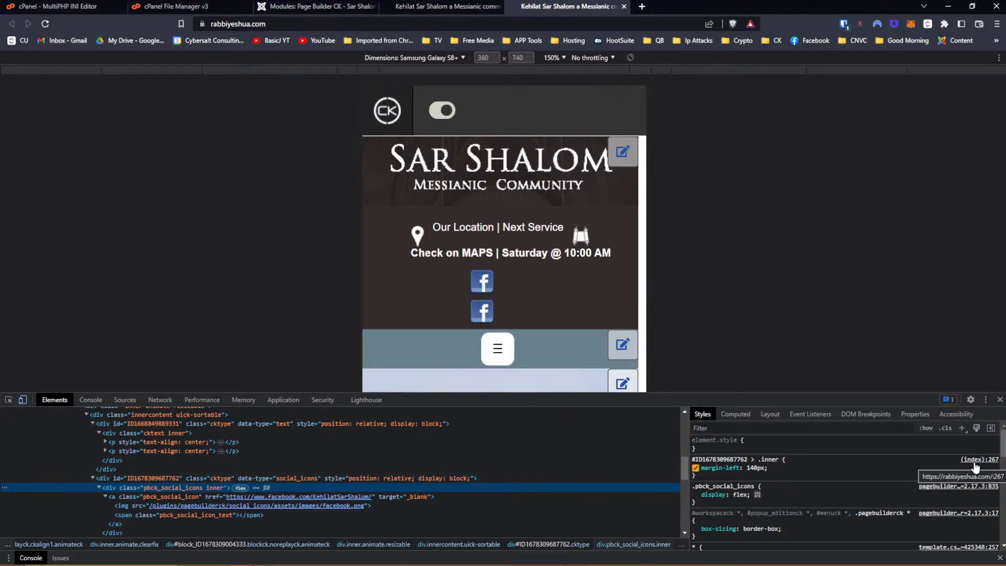
pyautogui.click(695, 469)
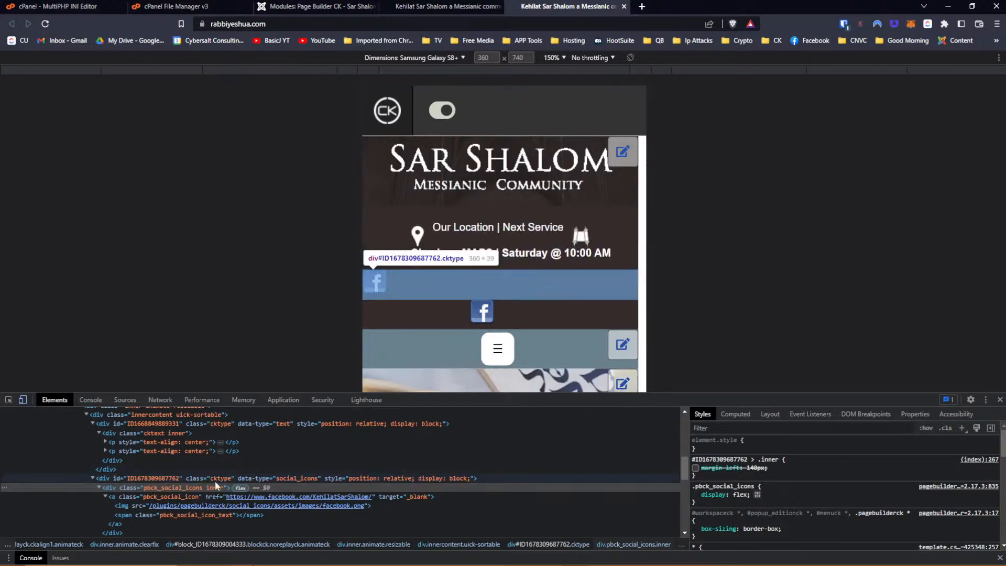
# Give the location text block (div.cktext inner) display: inline-block.
pyautogui.click(102, 431)
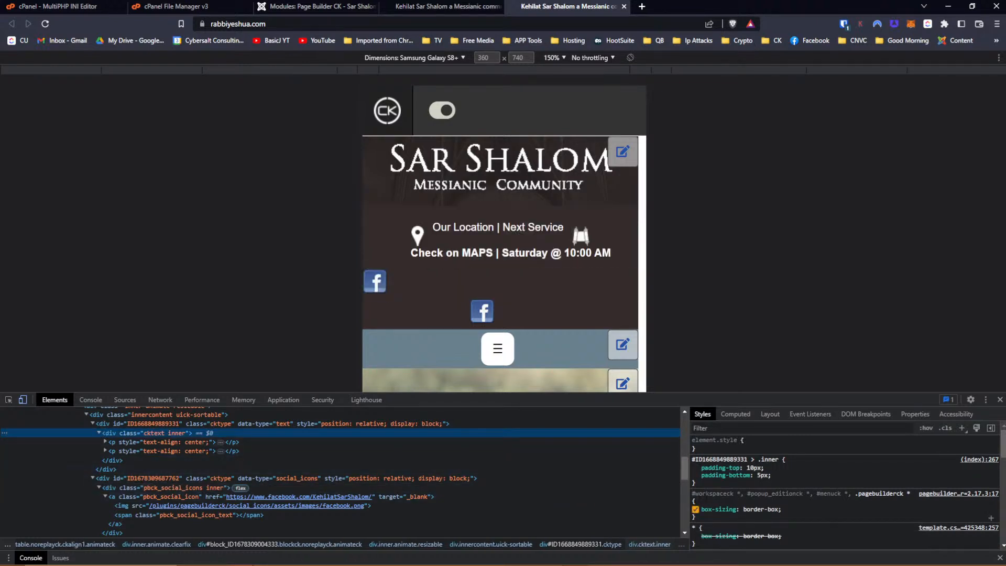
pyautogui.click(718, 486)
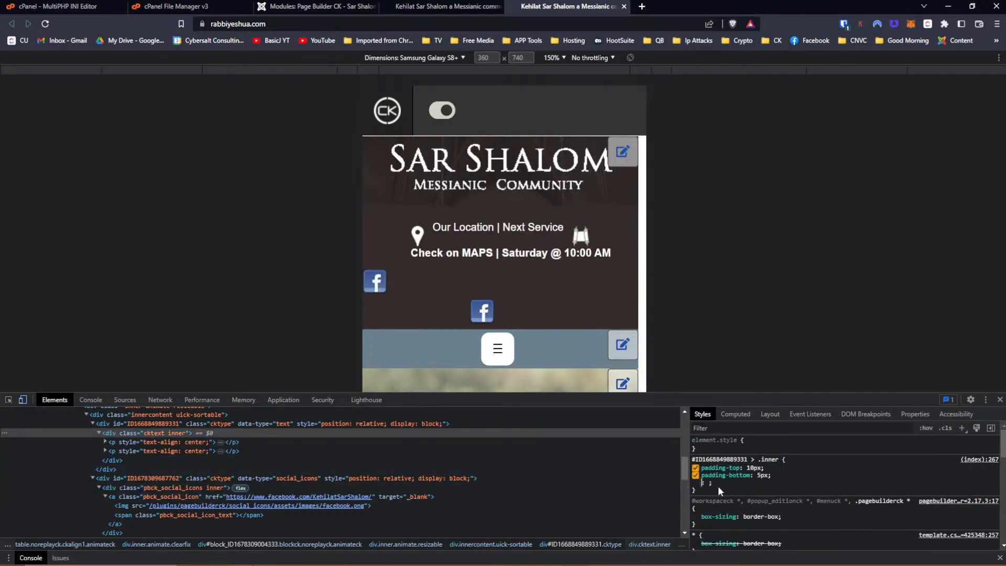
pyautogui.write('di')
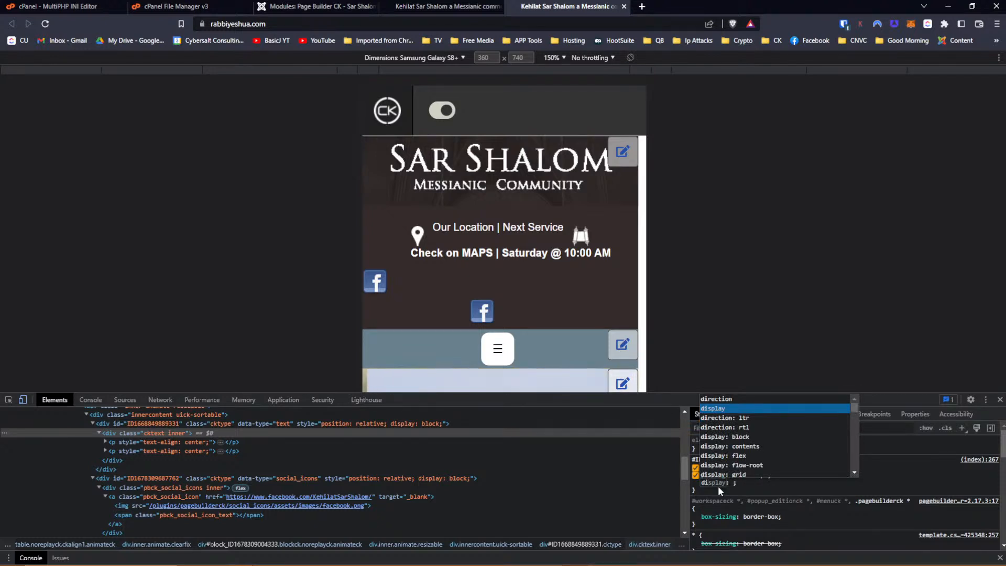
pyautogui.write('spl')
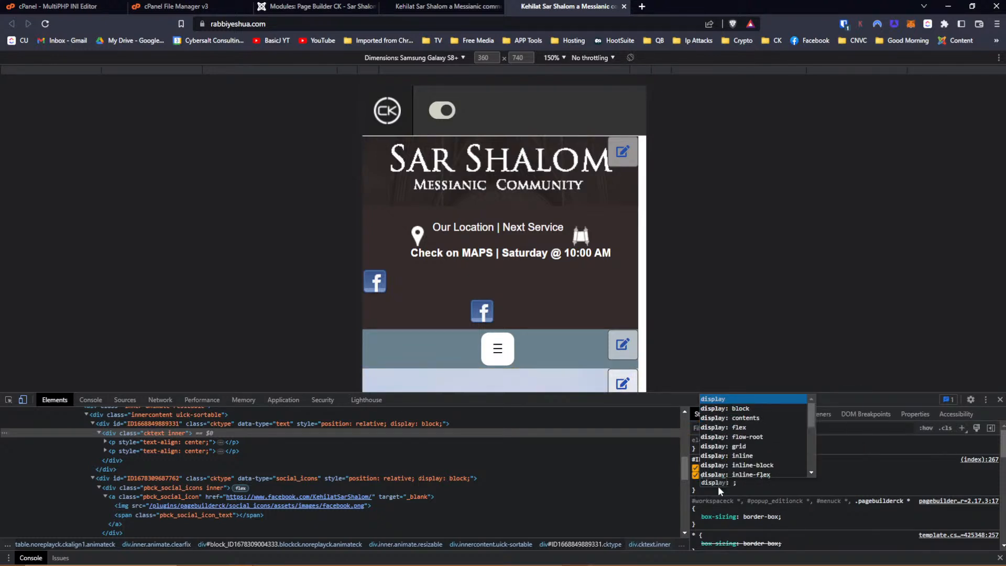
pyautogui.press('Down')
pyautogui.press('Down')
pyautogui.press('Down')
pyautogui.press('Down')
pyautogui.press('Down')
pyautogui.press('Down')
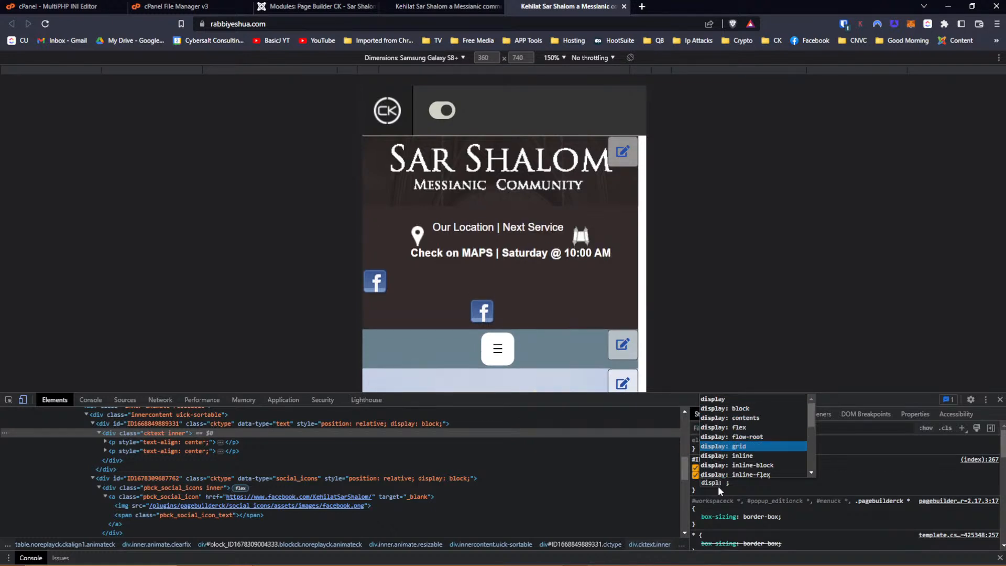
pyautogui.press('Down')
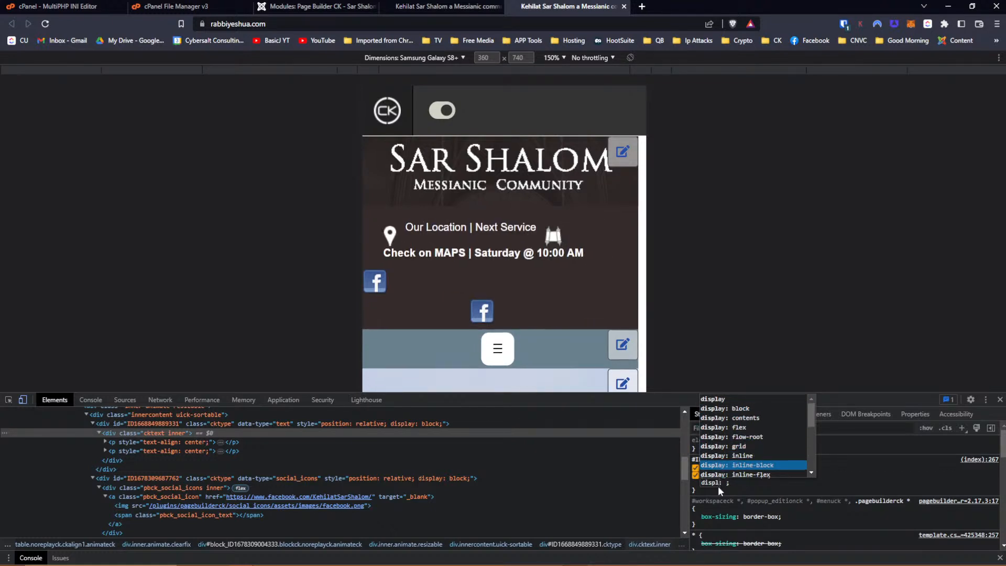
pyautogui.press('Return')
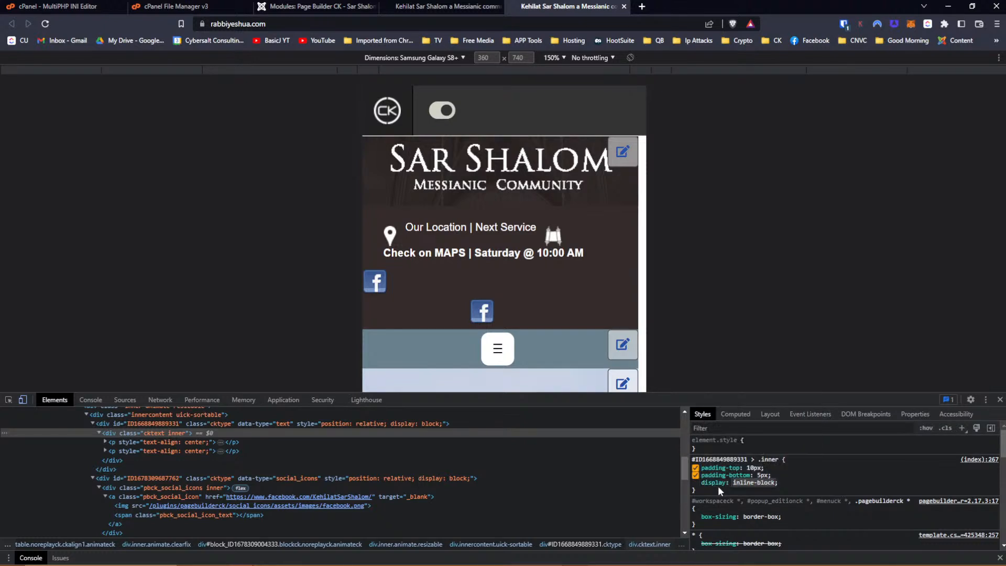
# Change the social_icons block's display value to inline-block.
pyautogui.click(118, 479)
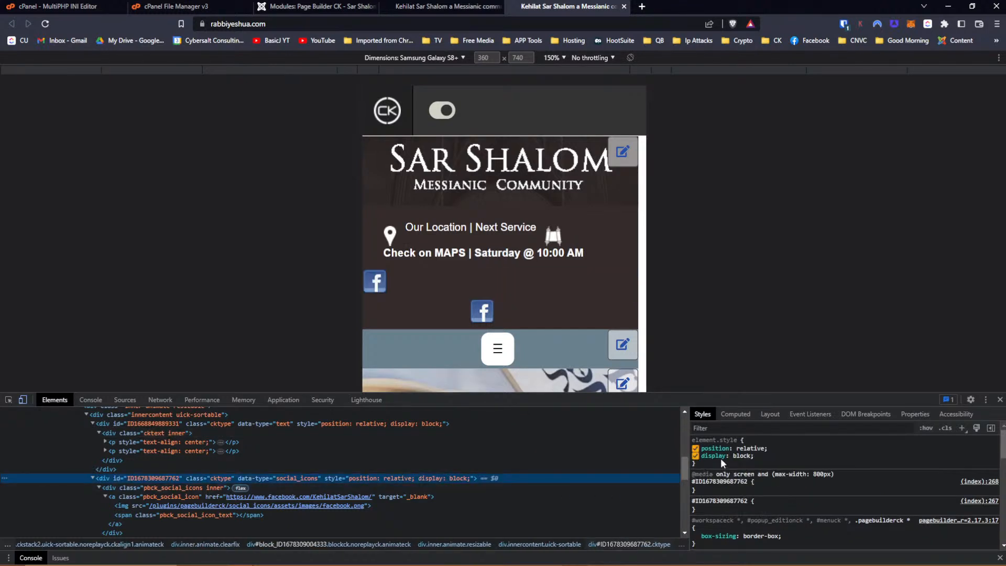
pyautogui.click(742, 456)
pyautogui.write('in')
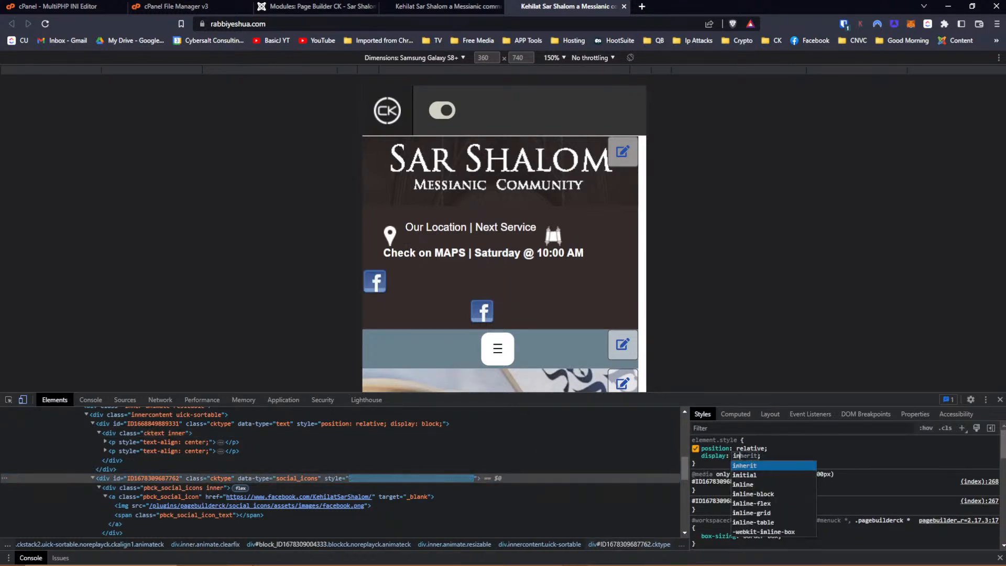
pyautogui.press('Down')
pyautogui.press('Down')
pyautogui.press('Down')
pyautogui.press('Down')
pyautogui.press('Down')
pyautogui.press('Up')
pyautogui.press('Up')
pyautogui.press('Return')
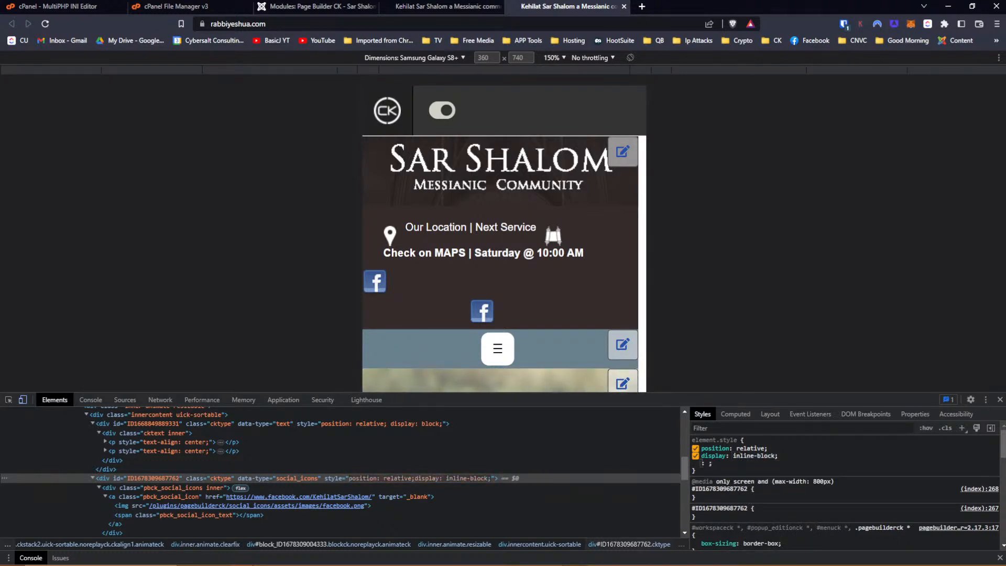
pyautogui.click(720, 494)
# Add display: inline-block to the social icons block's 800px media-query rule.
pyautogui.click(715, 495)
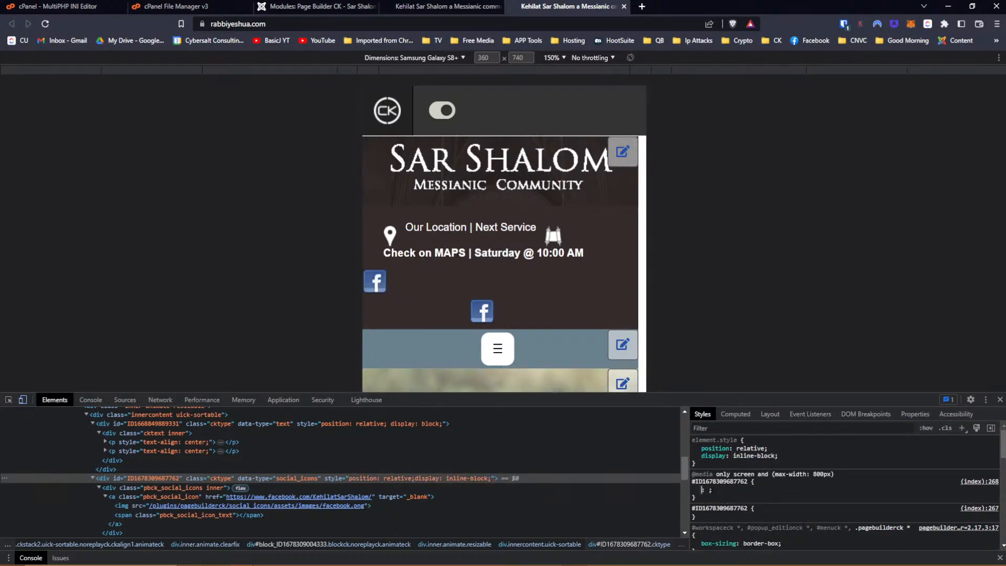
pyautogui.write('dipslay')
pyautogui.press('BackSpace')
pyautogui.press('BackSpace')
pyautogui.press('BackSpace')
pyautogui.press('BackSpace')
pyautogui.press('BackSpace')
pyautogui.write('sp')
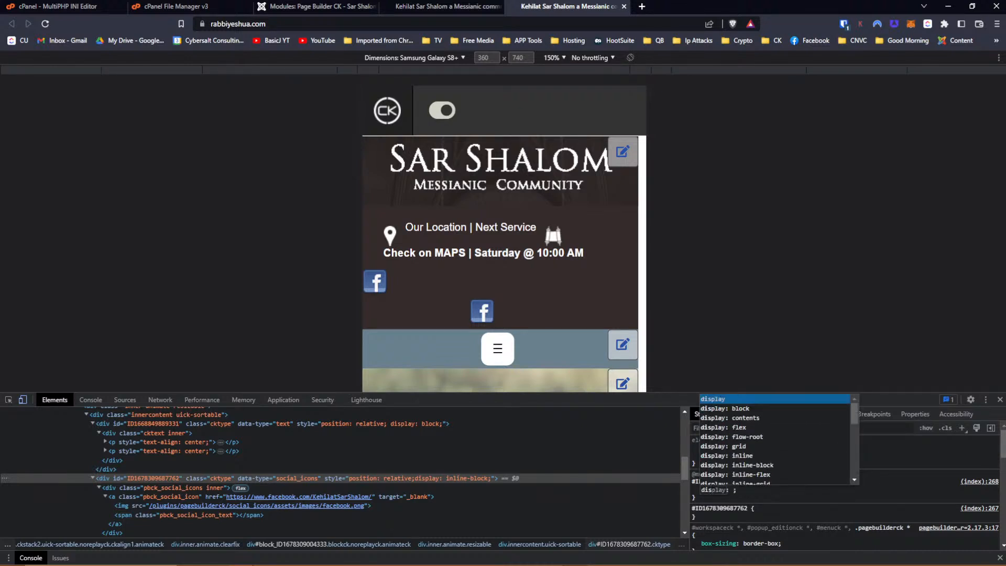
pyautogui.write('lay')
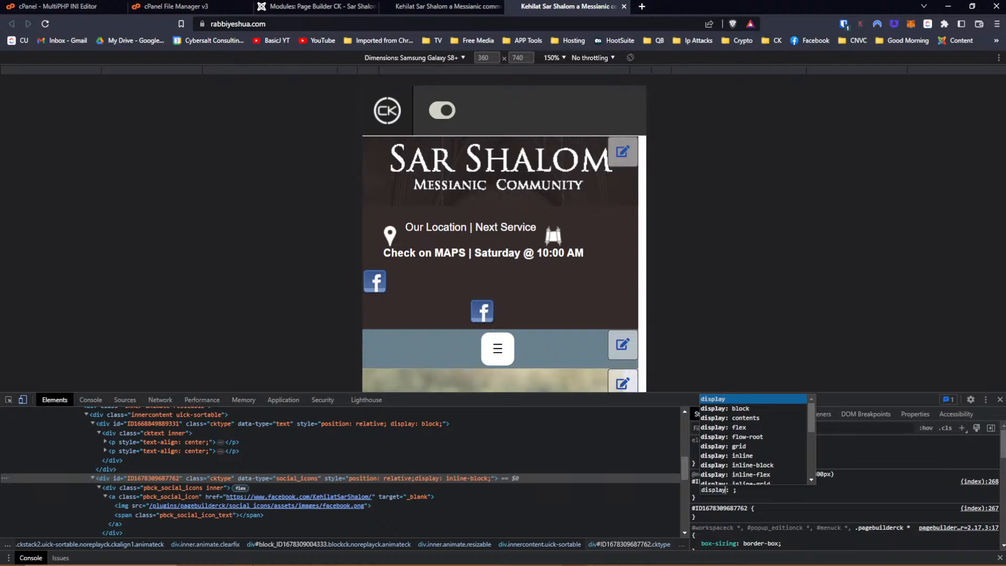
pyautogui.write('-in')
pyautogui.press('BackSpace')
pyautogui.press('BackSpace')
pyautogui.press('BackSpace')
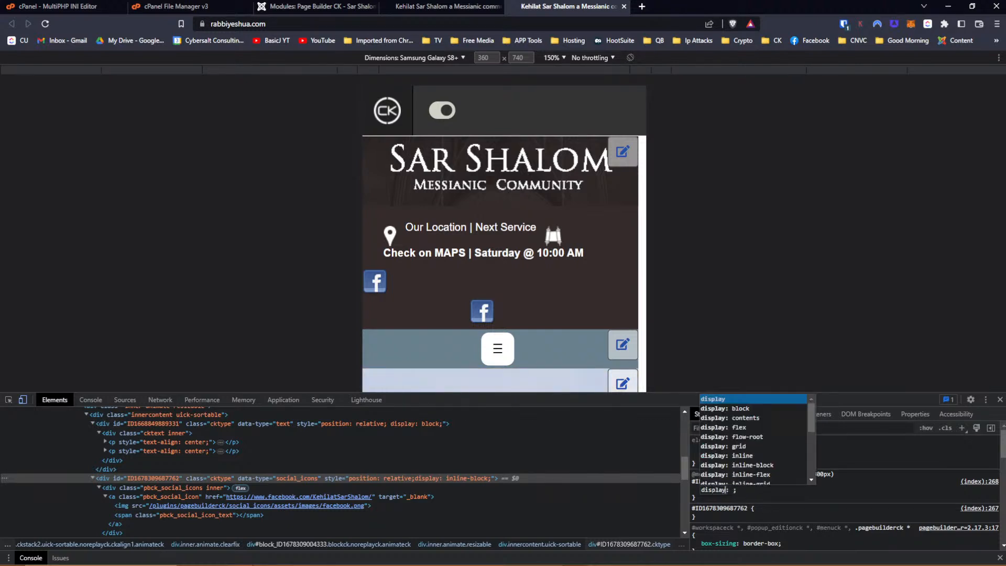
pyautogui.press('Down')
pyautogui.press('Down')
pyautogui.press('Down')
pyautogui.press('Down')
pyautogui.press('Down')
pyautogui.press('Down')
pyautogui.press('Down')
pyautogui.press('Return')
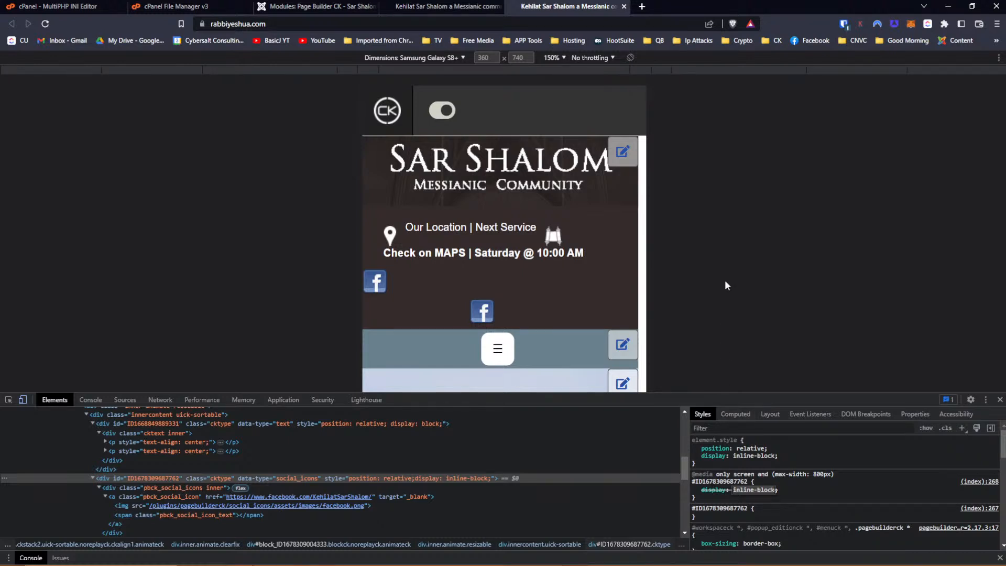
pyautogui.click(314, 7)
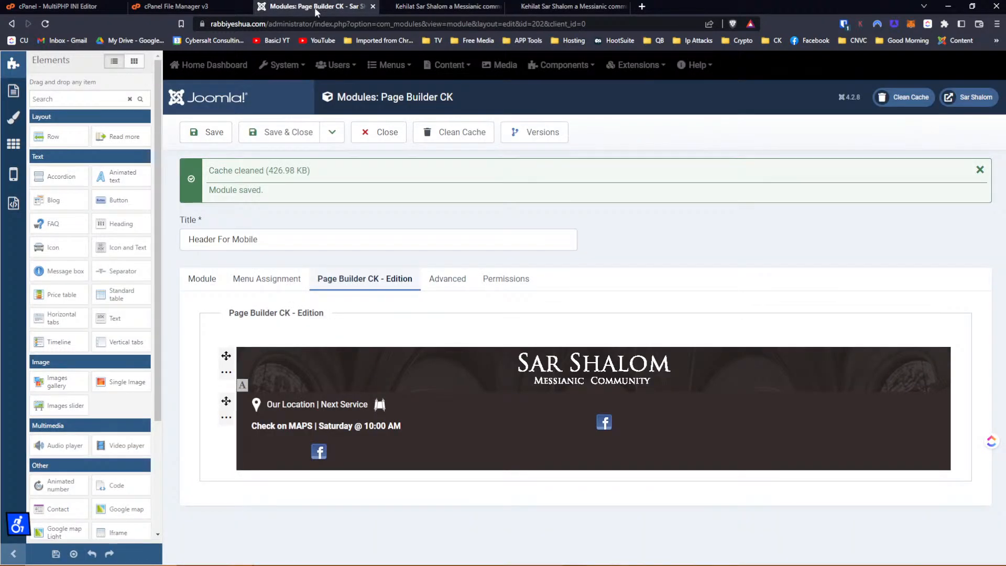
pyautogui.moveTo(354, 468)
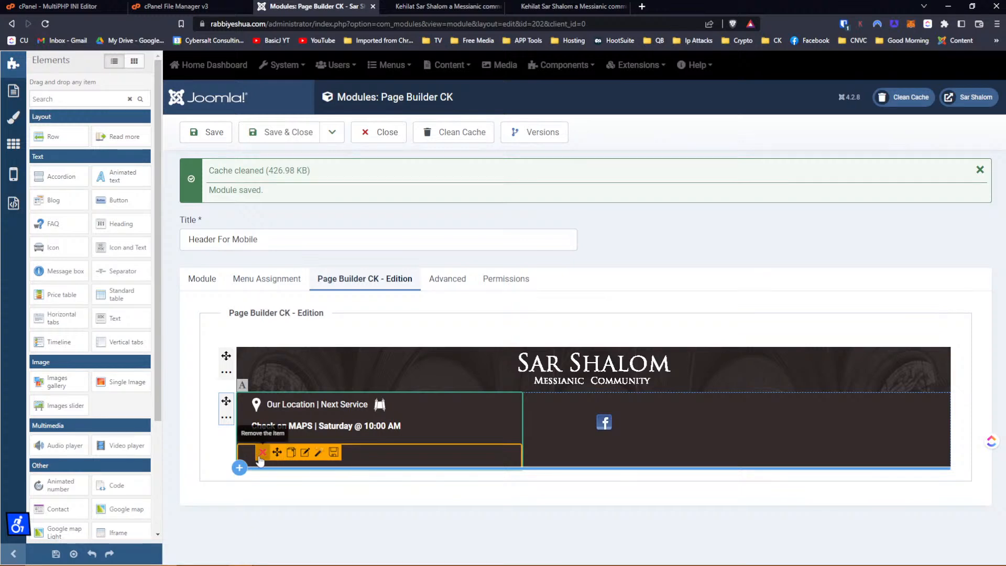
pyautogui.moveTo(262, 455)
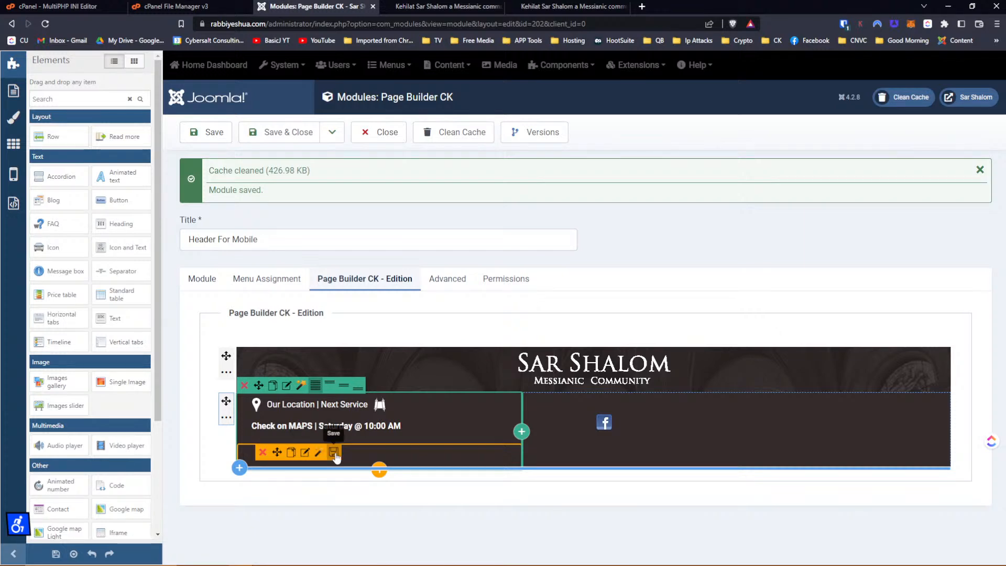
pyautogui.click(334, 453)
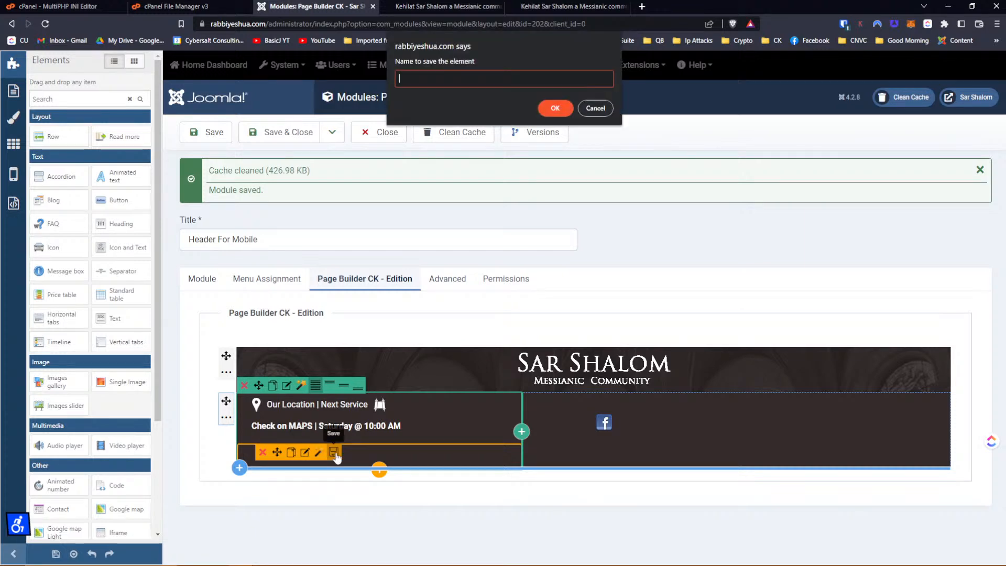
pyautogui.click(592, 108)
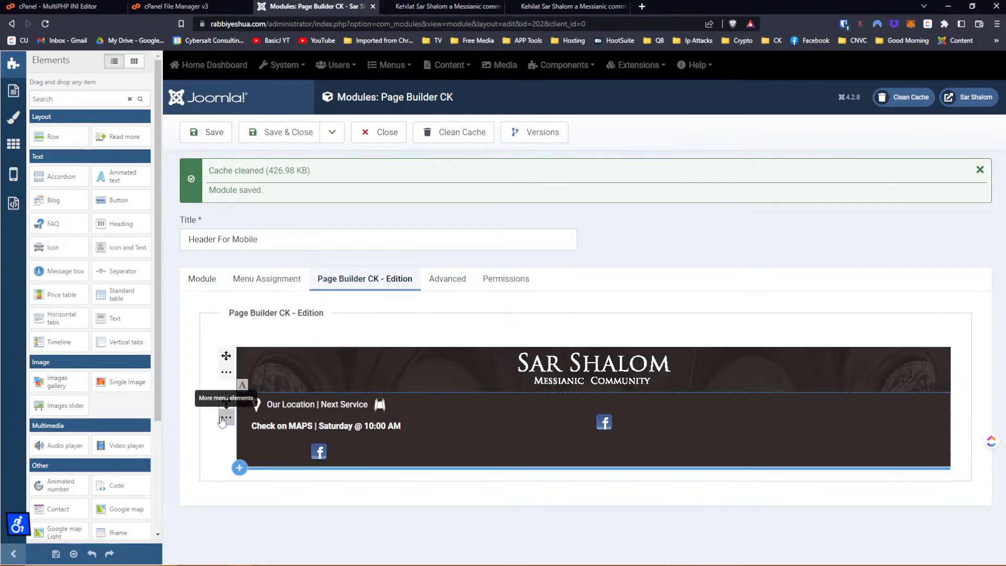
pyautogui.moveTo(226, 418)
pyautogui.click(261, 418)
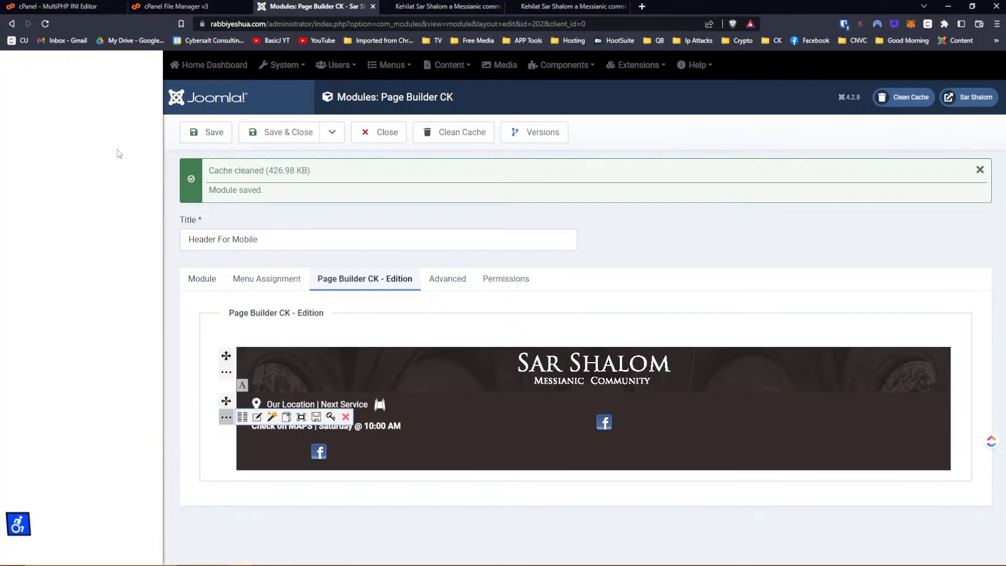
pyautogui.click(19, 92)
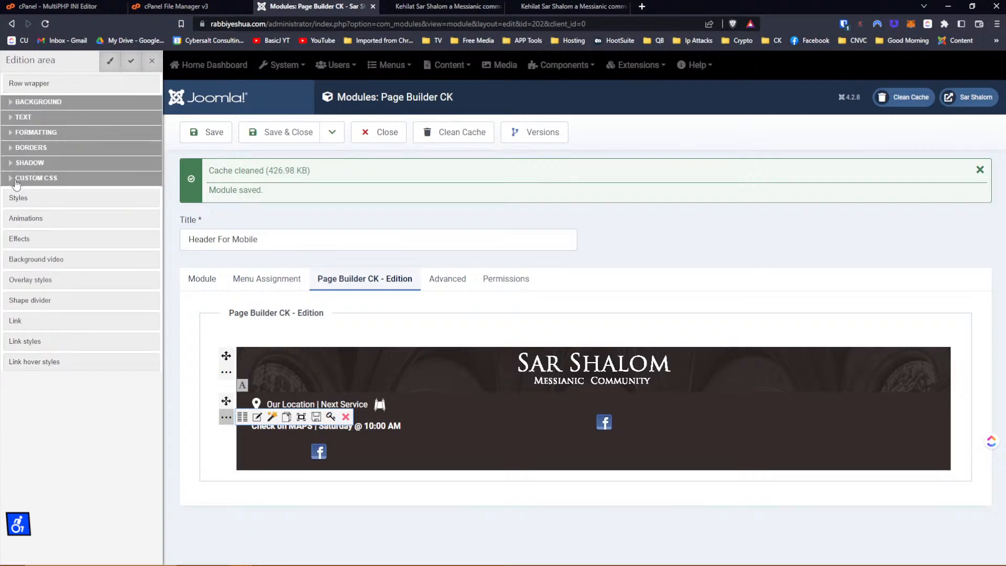
pyautogui.click(16, 177)
pyautogui.click(17, 263)
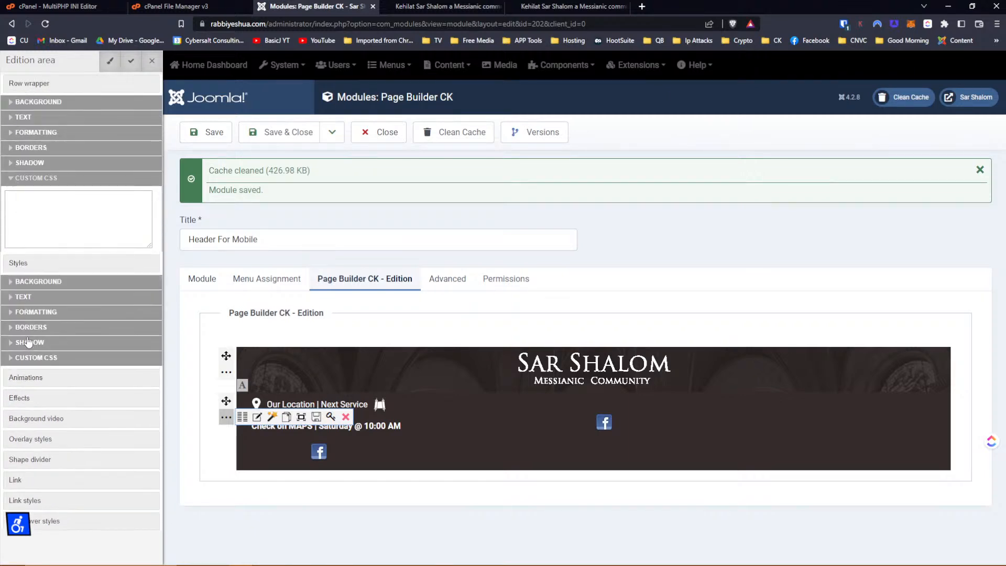
pyautogui.click(27, 358)
pyautogui.scroll(-1, 64, 289)
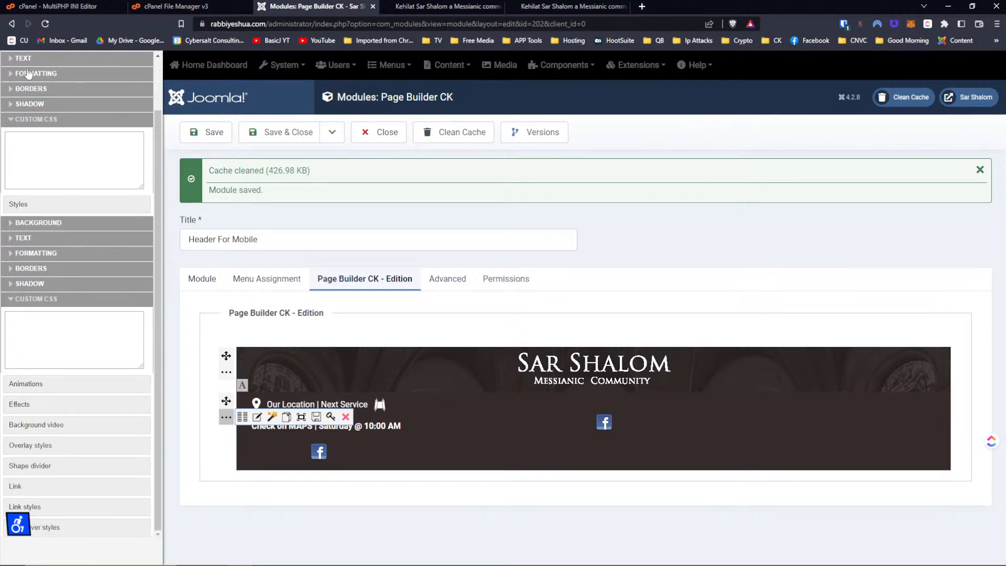
pyautogui.scroll(3, 157, 105)
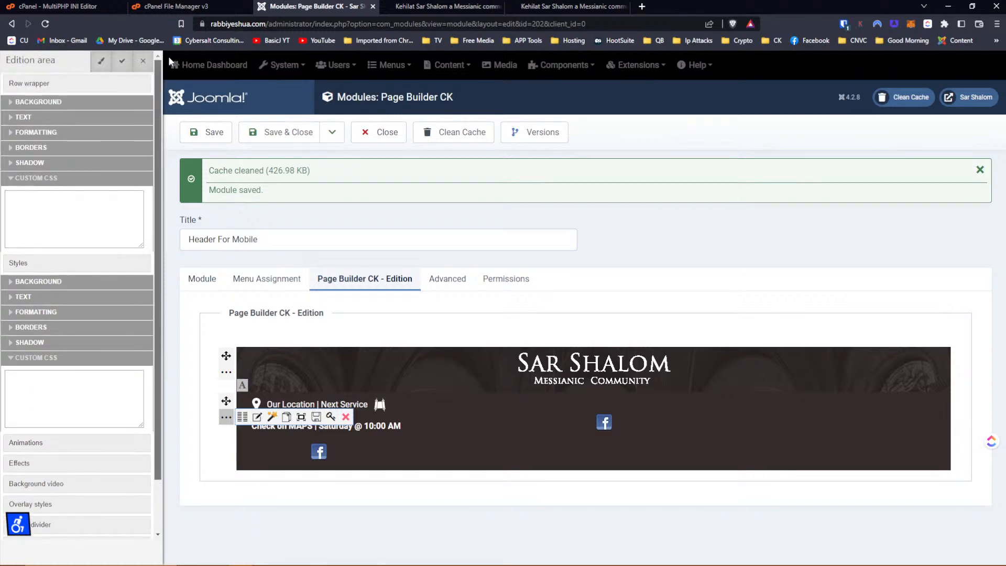
pyautogui.click(142, 64)
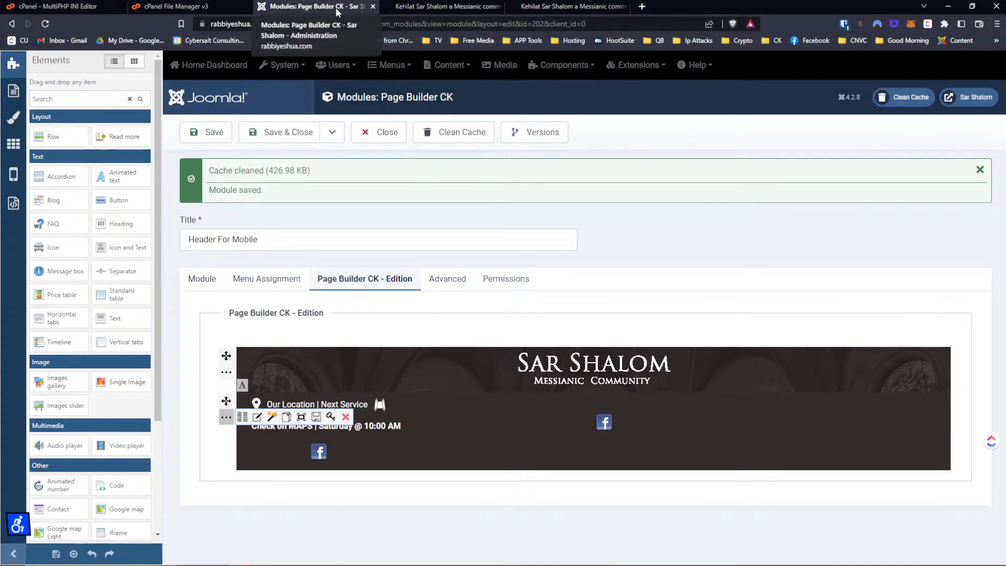
pyautogui.click(437, 7)
# Inspect the second Facebook icon and its social icons wrapper containers in the mobile preview.
pyautogui.click(542, 8)
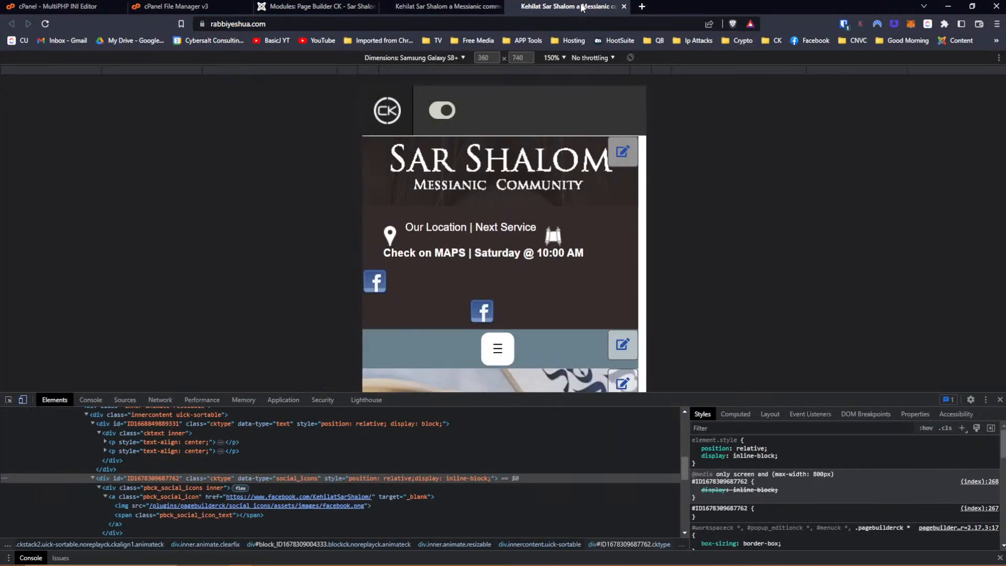
pyautogui.click(9, 399)
pyautogui.click(480, 314)
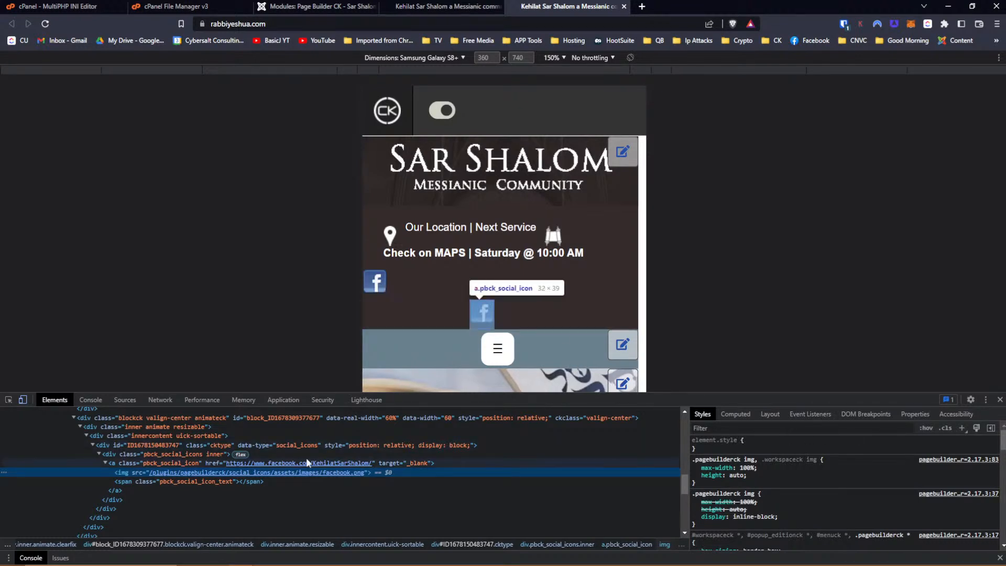
pyautogui.click(124, 453)
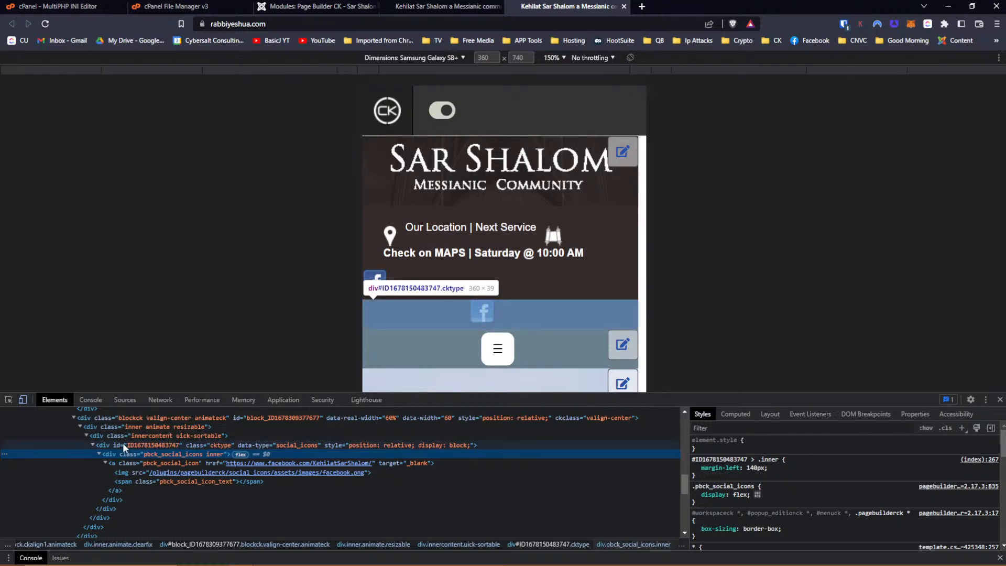
pyautogui.click(124, 445)
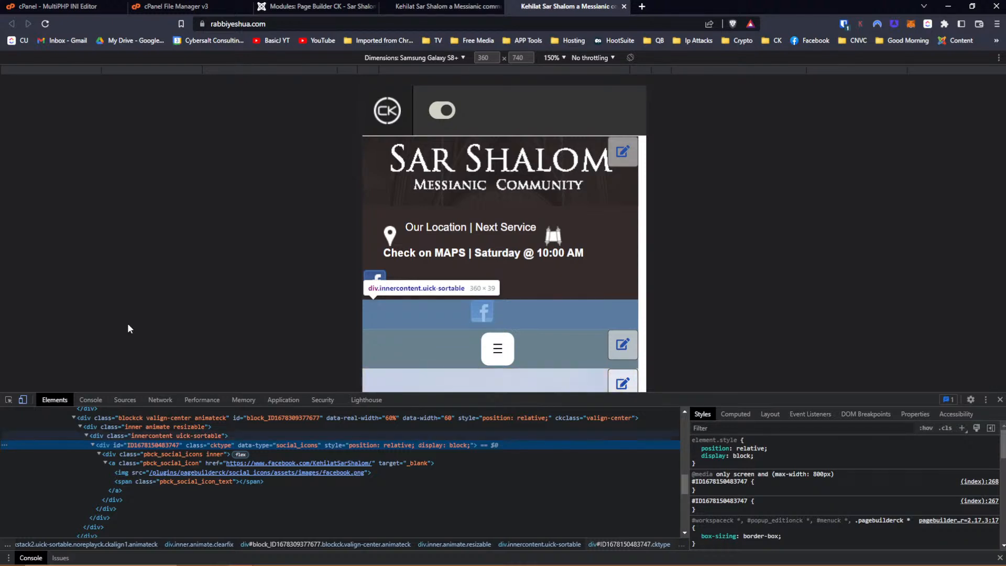
# Reload the mobile preview to see both icons centred, then go back to the Joomla module editor.
pyautogui.click(46, 23)
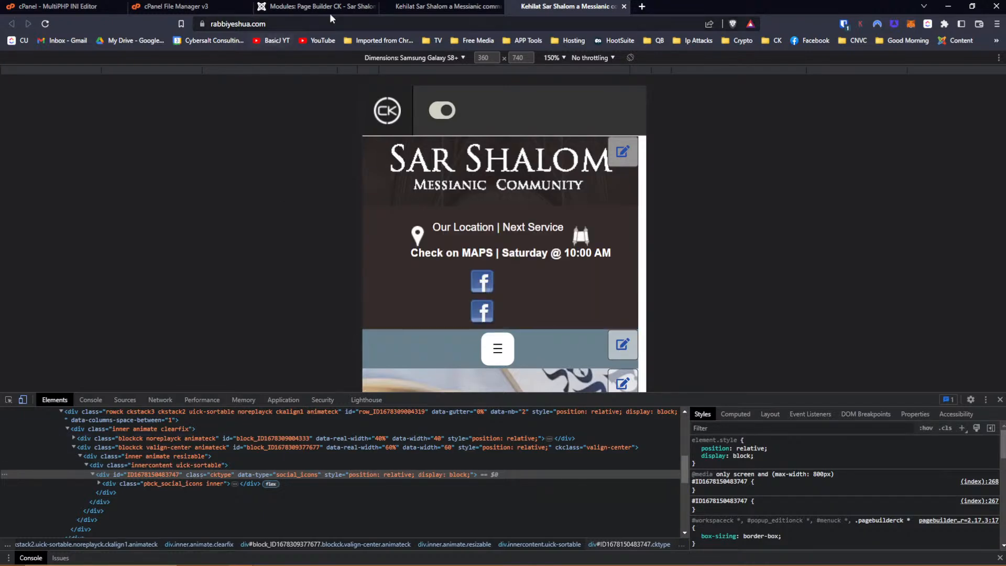
pyautogui.click(435, 7)
pyautogui.click(342, 8)
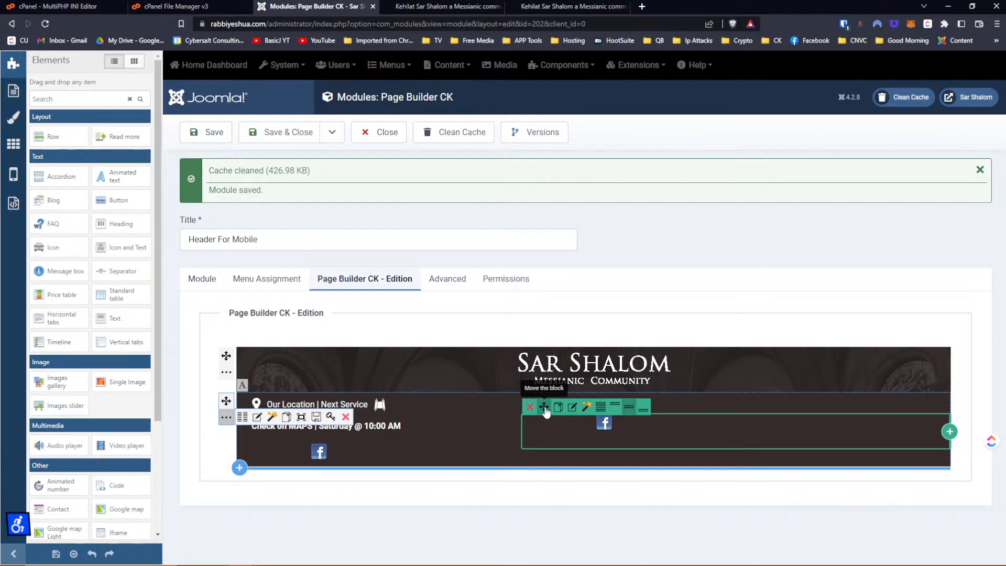
# Delete the right block holding the extra Facebook icon and set the remaining social icon's Align to center.
pyautogui.click(530, 406)
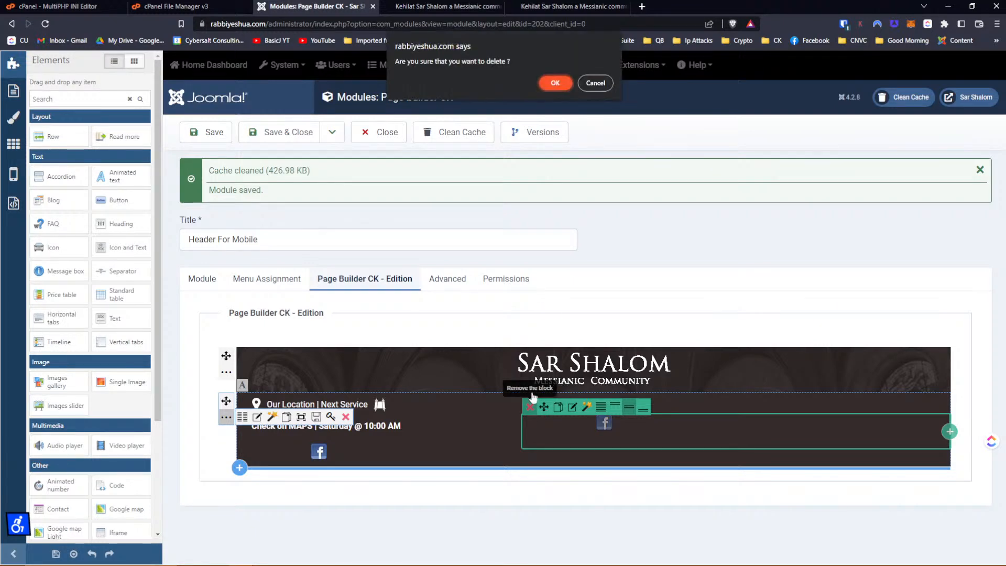
pyautogui.click(566, 85)
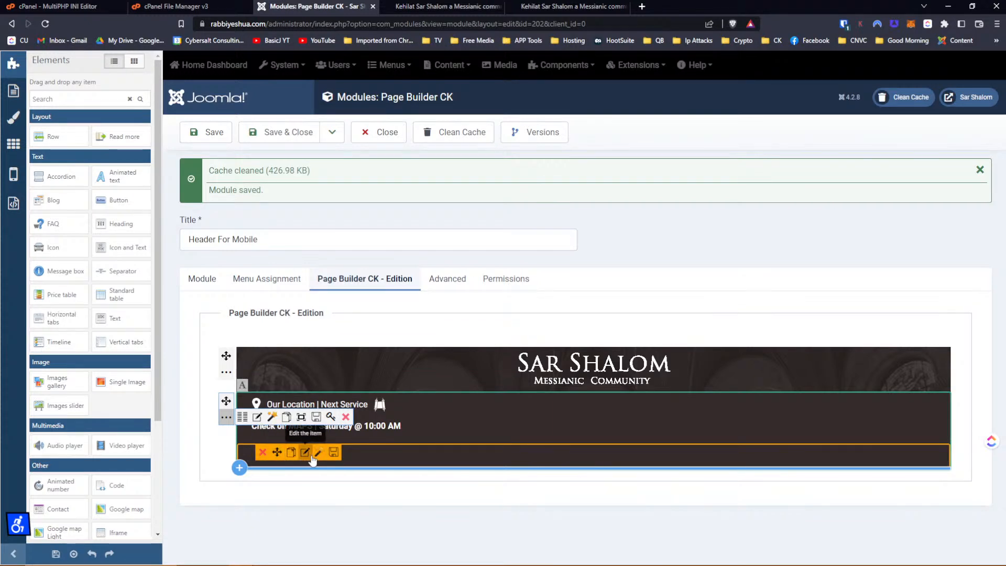
pyautogui.click(311, 458)
pyautogui.click(36, 107)
pyautogui.click(34, 126)
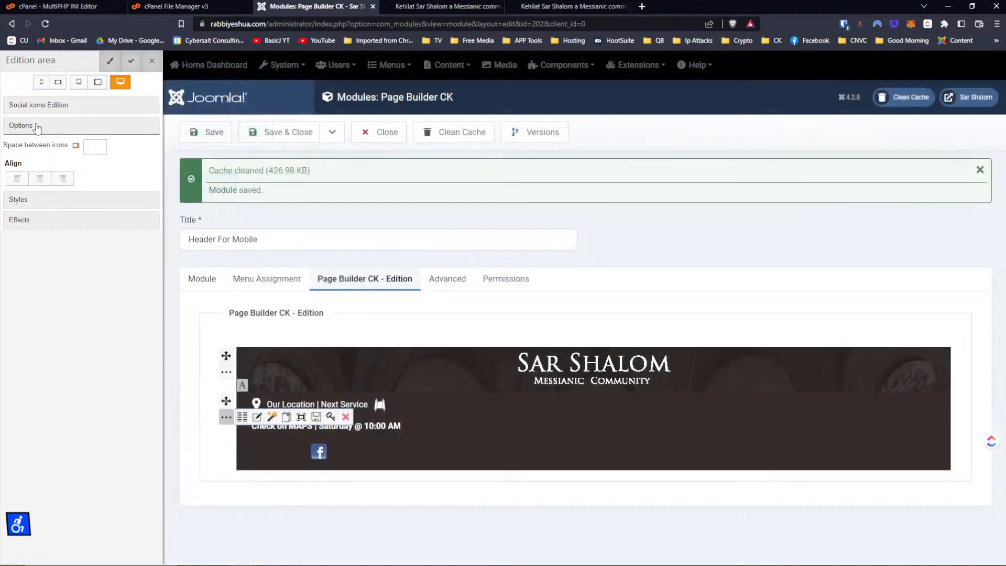
pyautogui.click(44, 179)
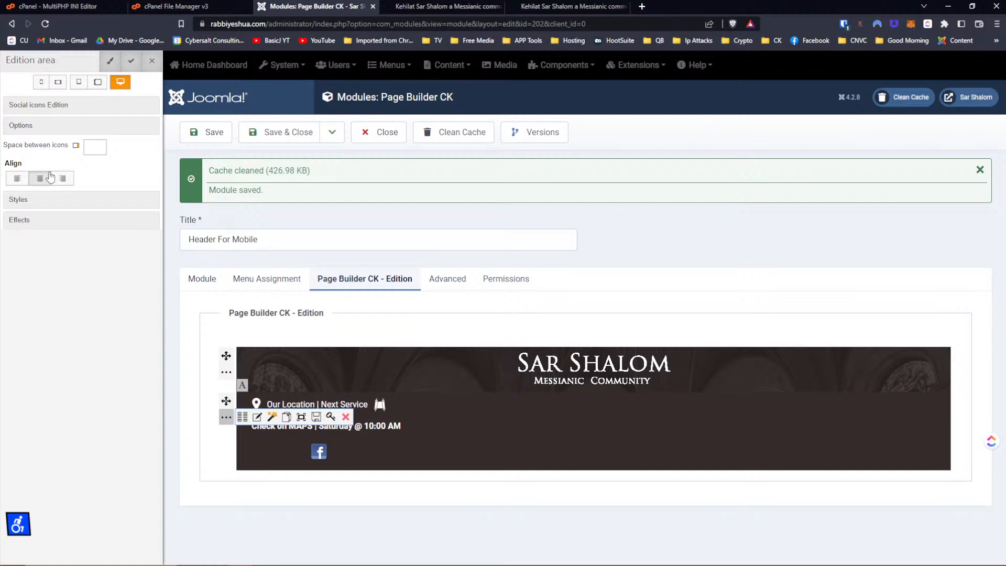
pyautogui.click(18, 203)
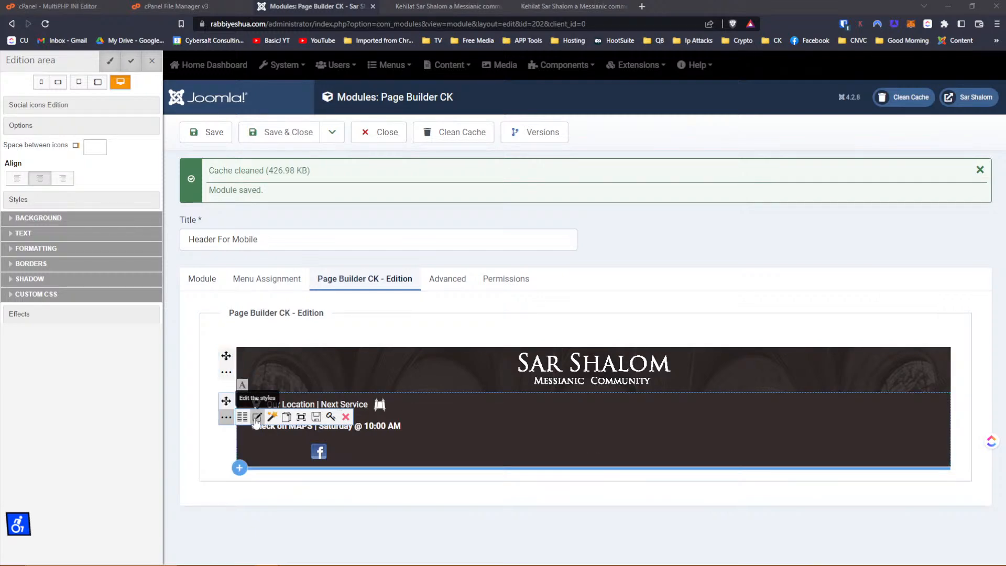
# Replace the row wrapper's custom CSS with display: flex; flex-direction: column; justify-content: center.
pyautogui.click(256, 418)
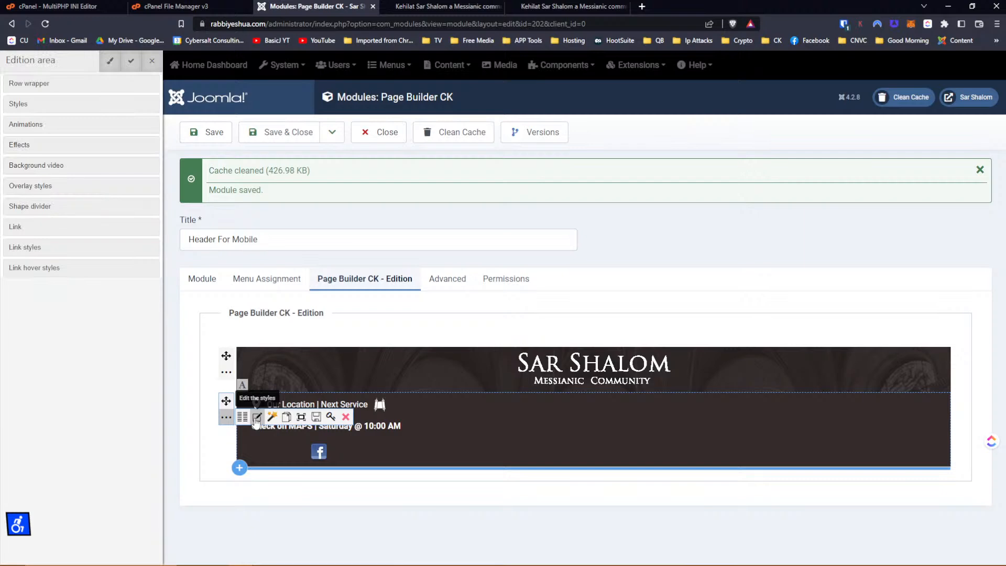
pyautogui.click(39, 85)
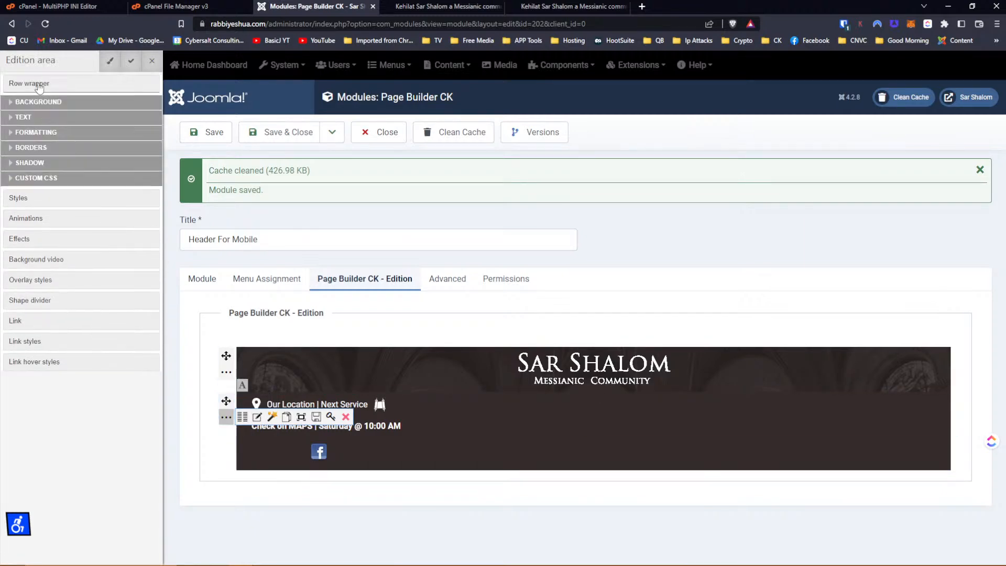
pyautogui.click(36, 179)
pyautogui.click(38, 204)
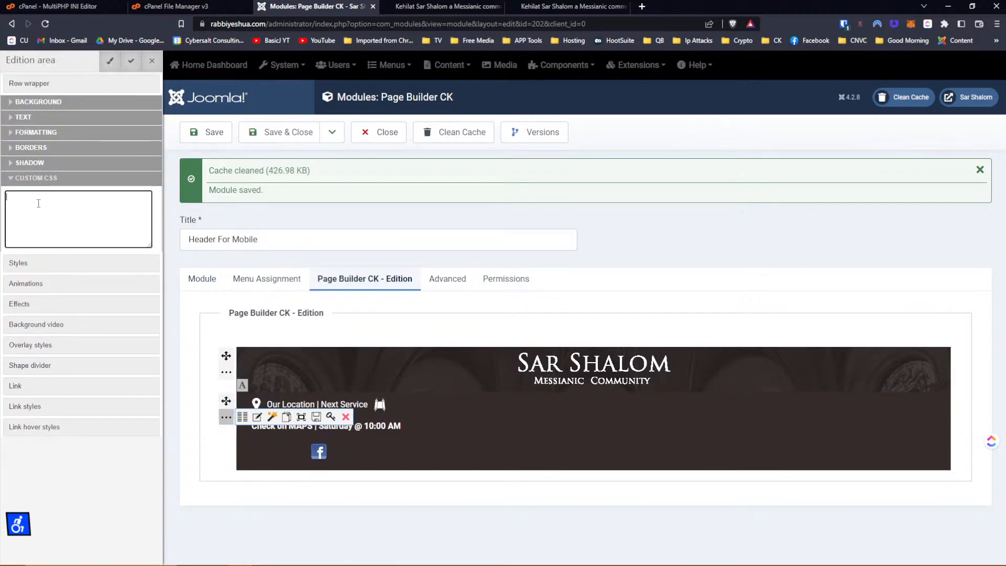
pyautogui.write('display: inline-block!important;')
pyautogui.tripleClick(38, 203)
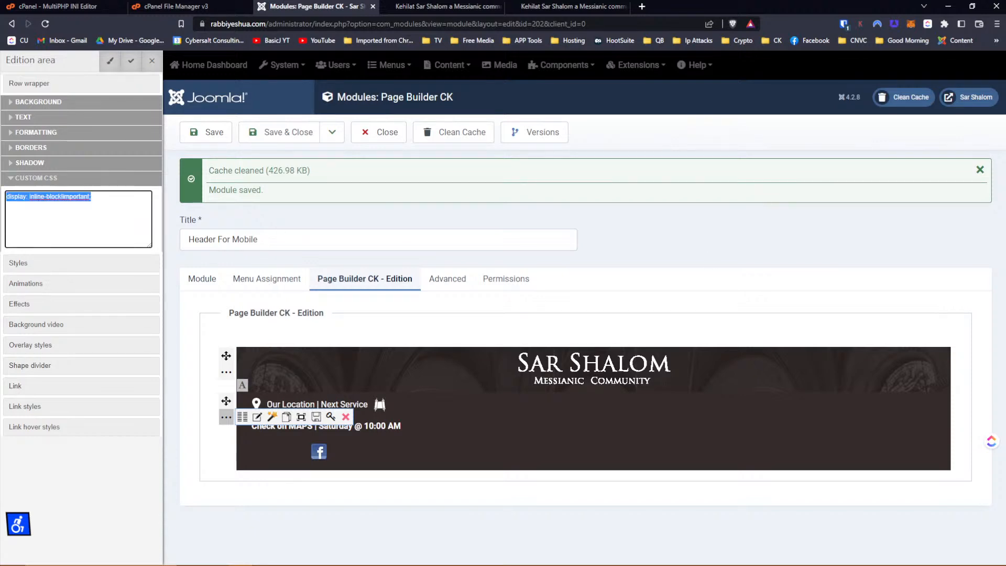
pyautogui.hotkey('alt', 'Tab')
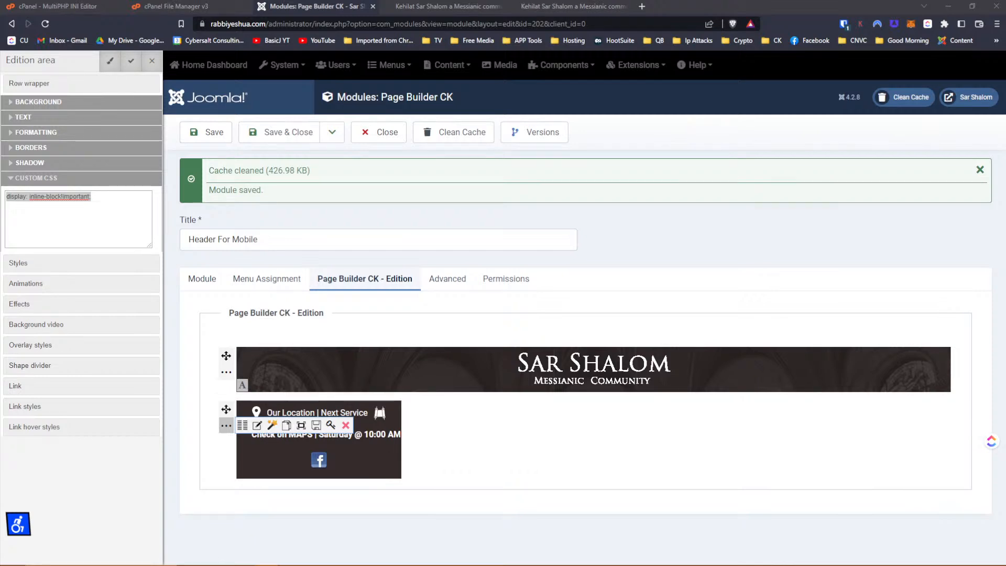
pyautogui.click(110, 197)
pyautogui.hotkey('ctrl', 'a')
pyautogui.hotkey('ctrl', 'v')
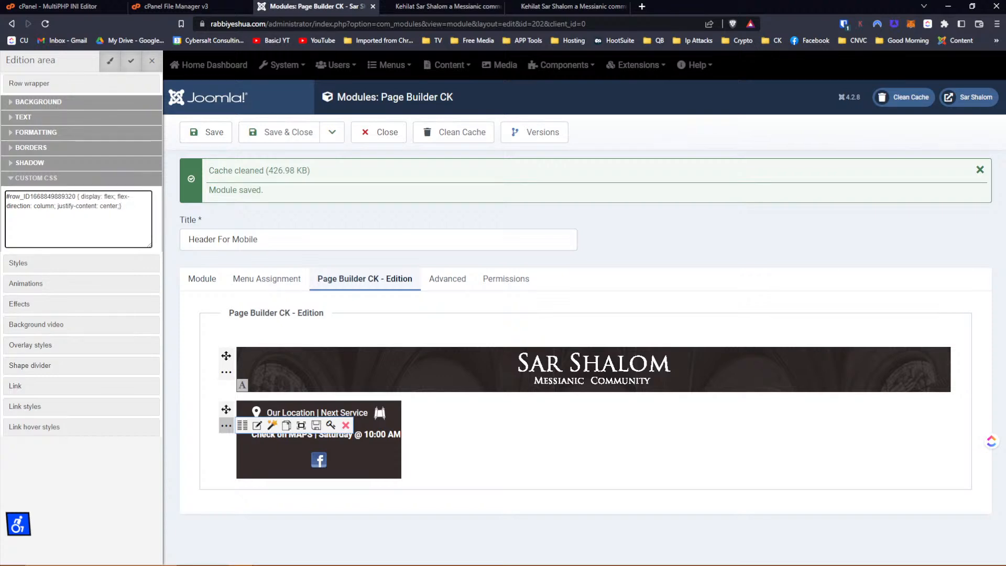
# Apply the row's flex-column centering CSS and save the Header For Mobile module.
pyautogui.click(126, 62)
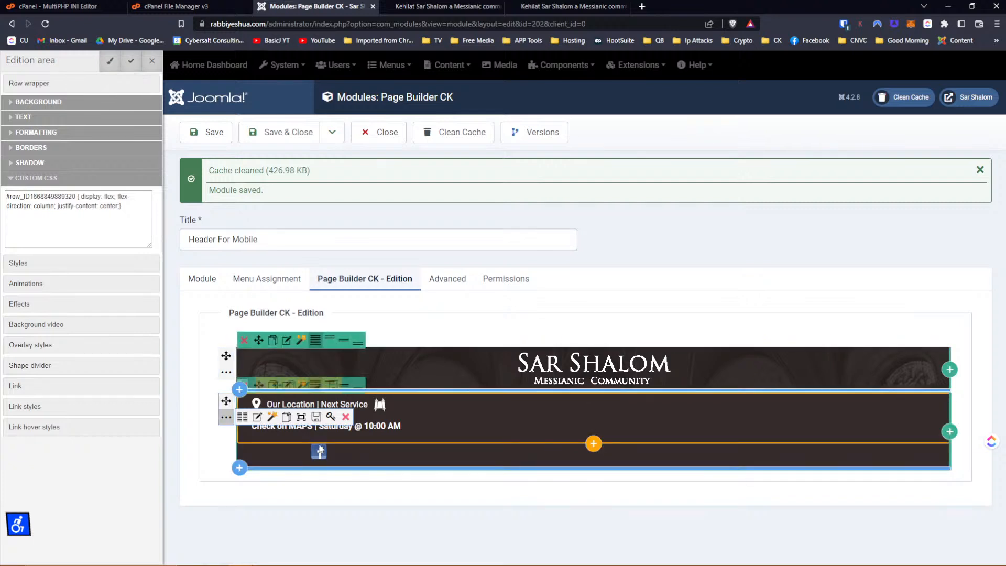
pyautogui.moveTo(321, 452)
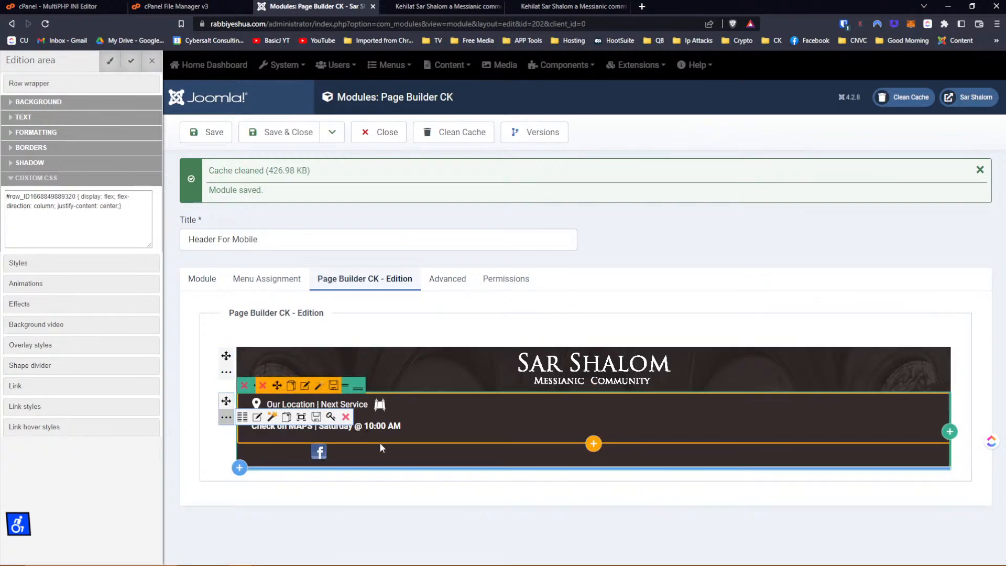
pyautogui.moveTo(384, 460)
pyautogui.click(215, 134)
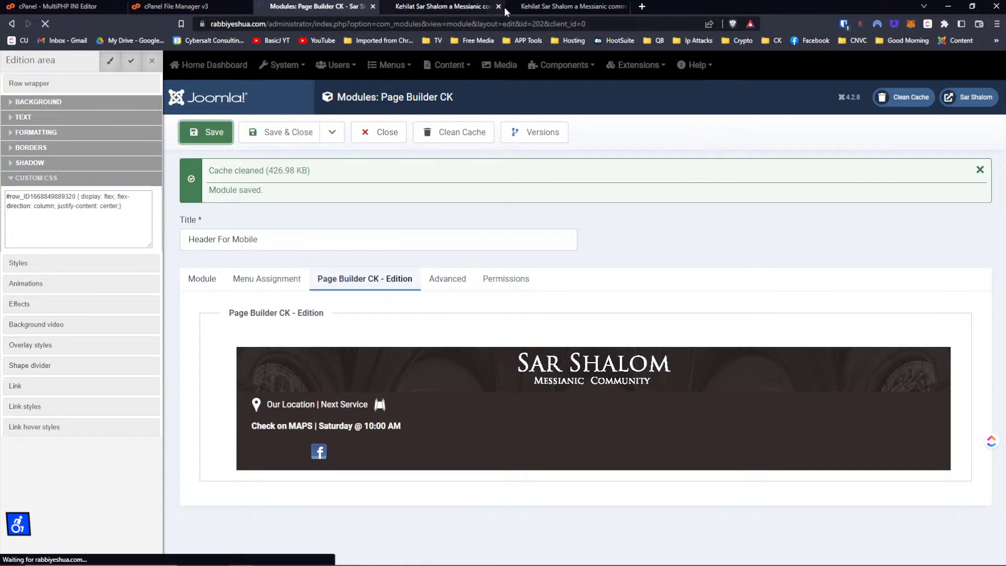
pyautogui.click(564, 7)
# Reload the mobile preview and inspect the div containing the Our Location paragraph.
pyautogui.click(46, 24)
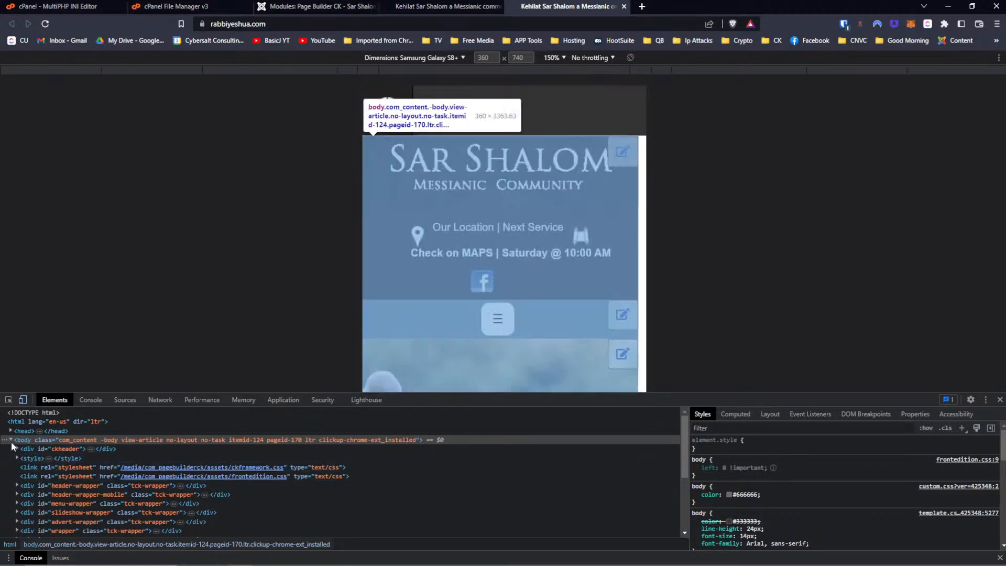
pyautogui.click(8, 400)
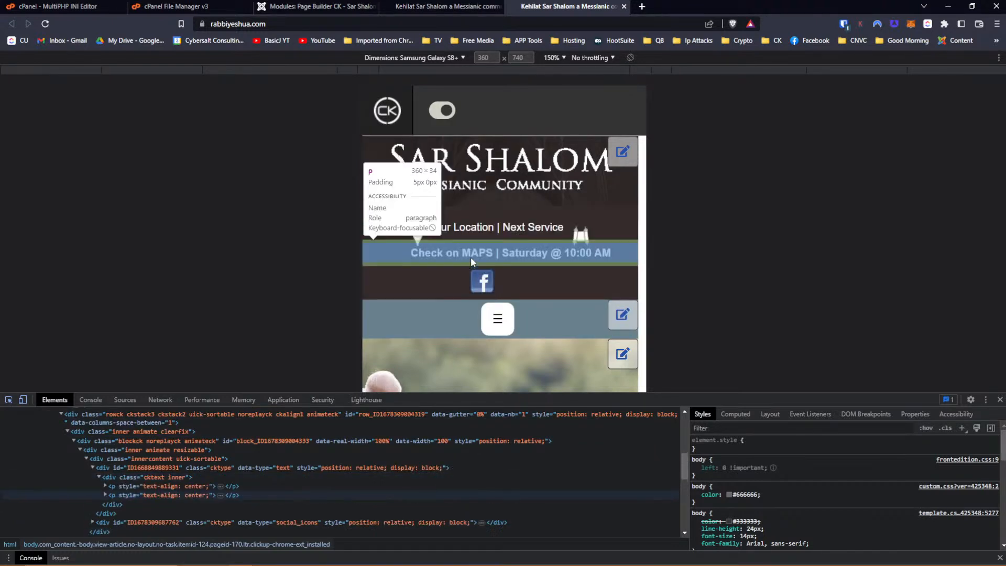
pyautogui.click(385, 228)
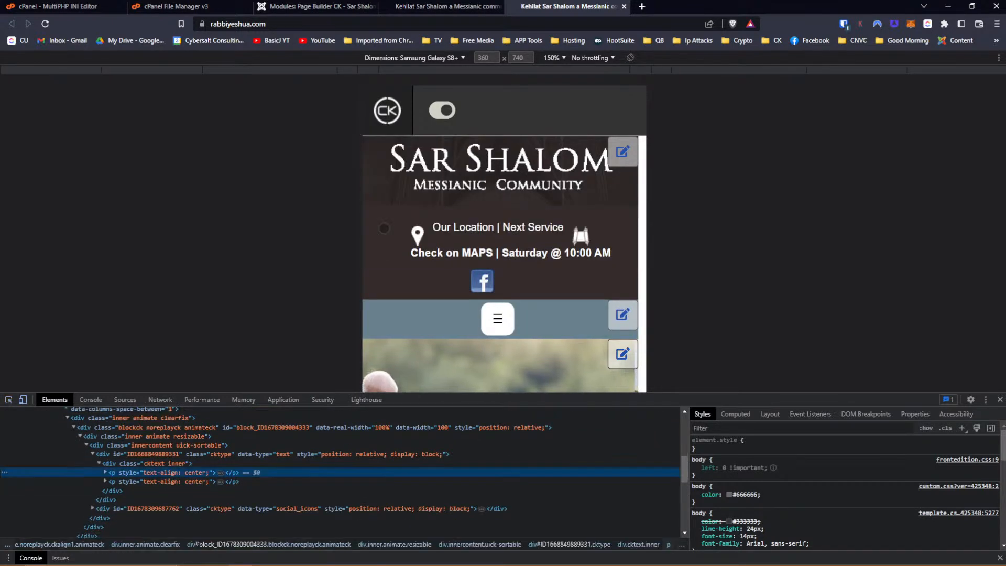
pyautogui.click(108, 456)
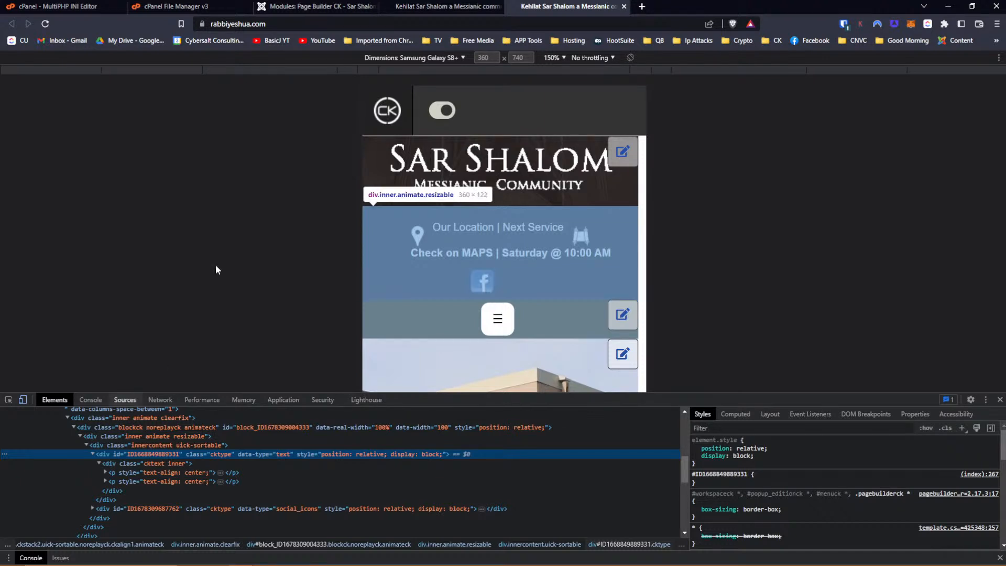
pyautogui.click(262, 24)
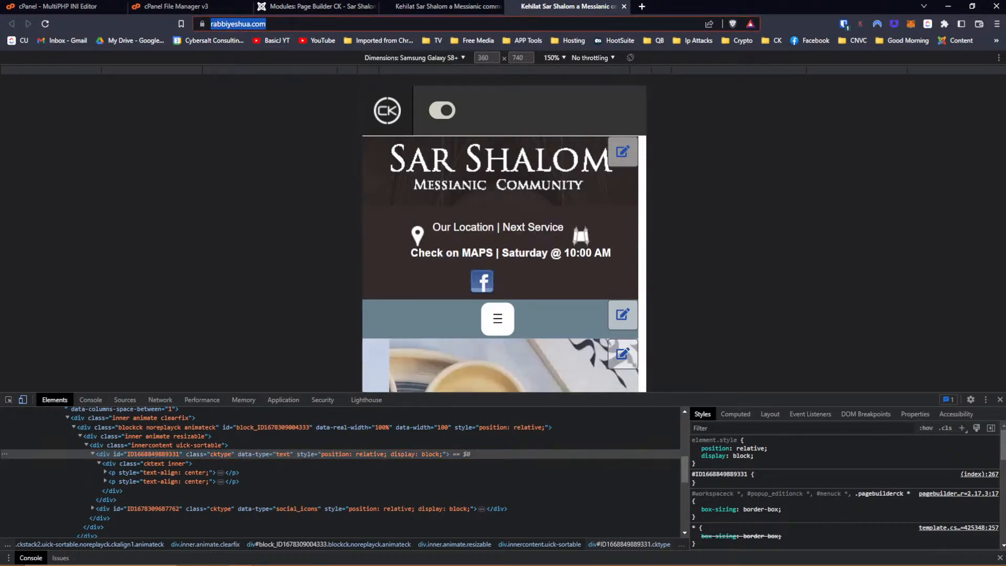
pyautogui.press('Return')
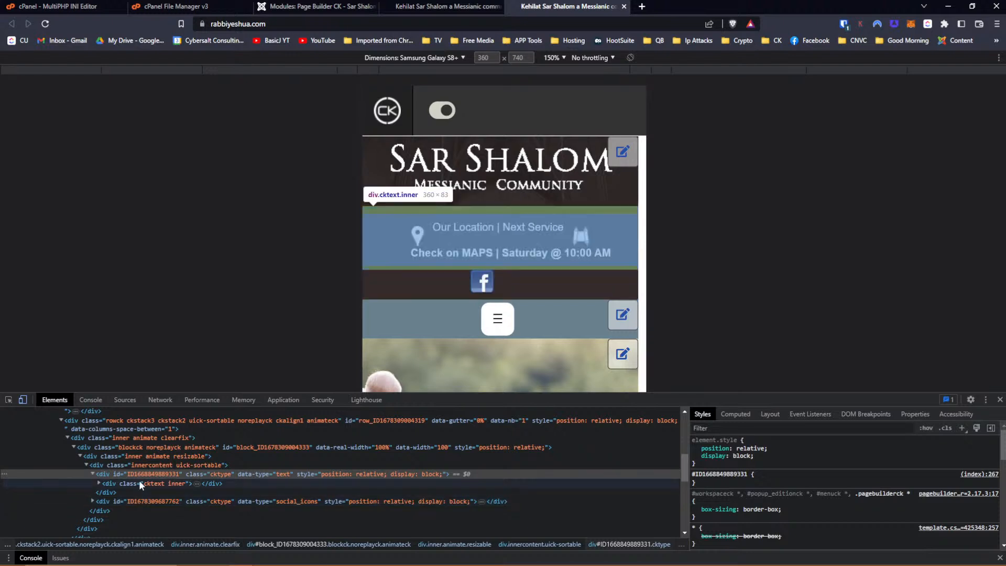
pyautogui.click(140, 476)
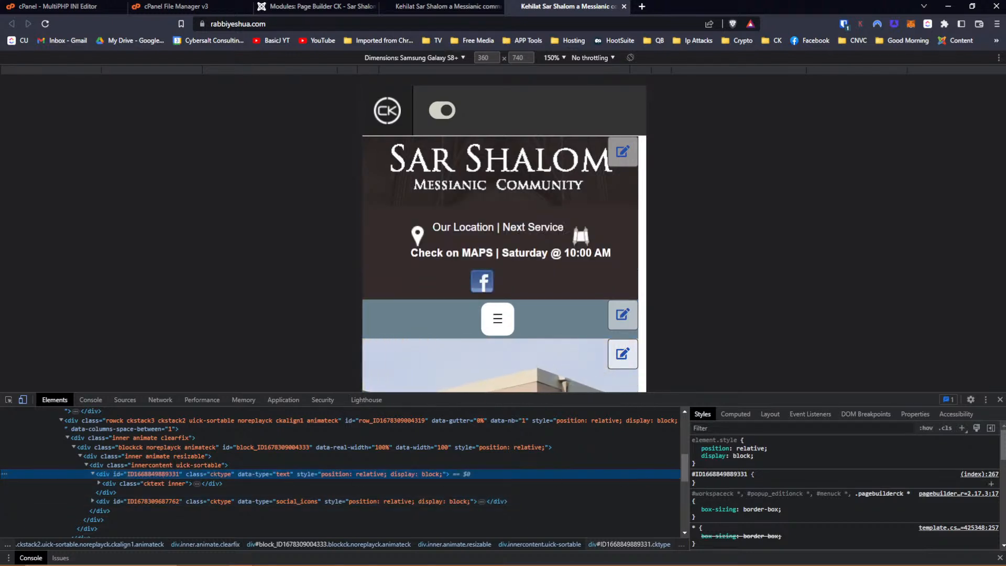
pyautogui.moveTo(748, 474); pyautogui.dragTo(696, 474)
pyautogui.rightClick(704, 474)
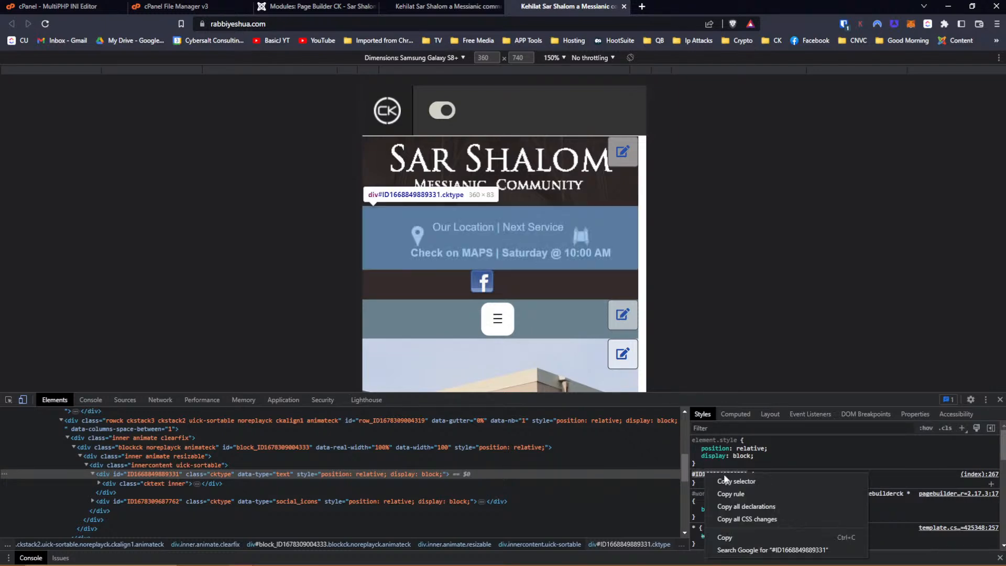
pyautogui.click(725, 537)
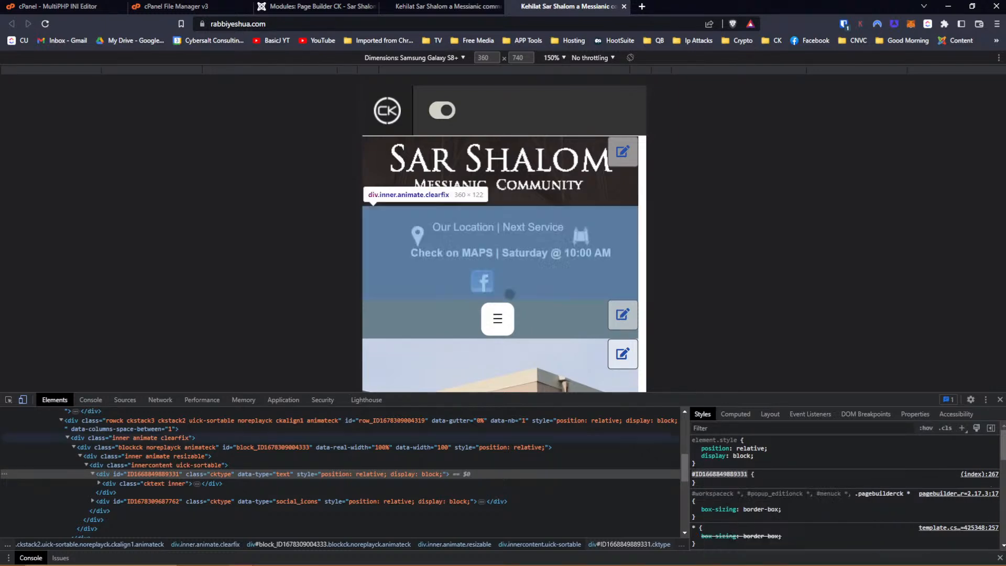
pyautogui.click(338, 5)
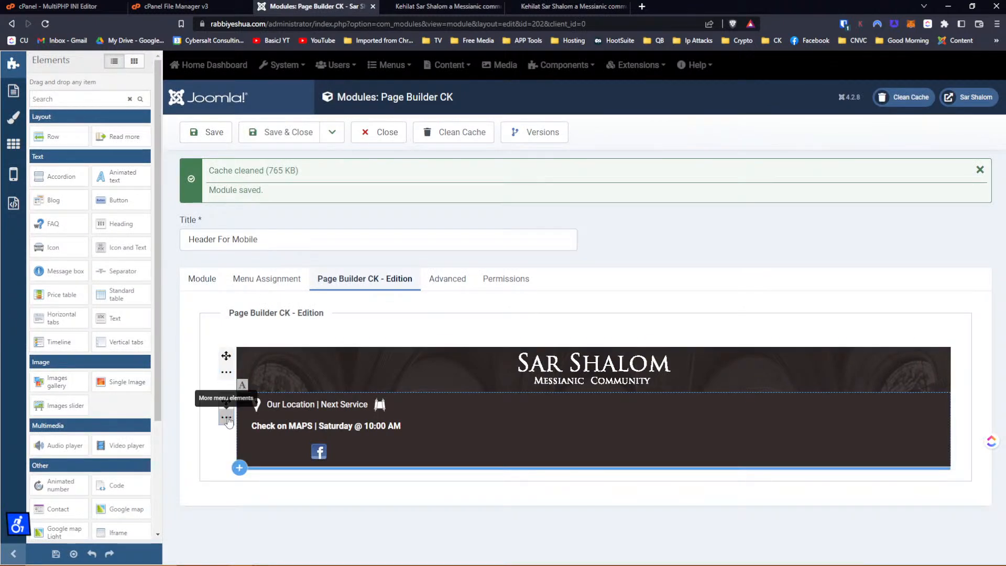
# Open the row wrapper's Custom CSS box in the row's Edition panel.
pyautogui.click(227, 420)
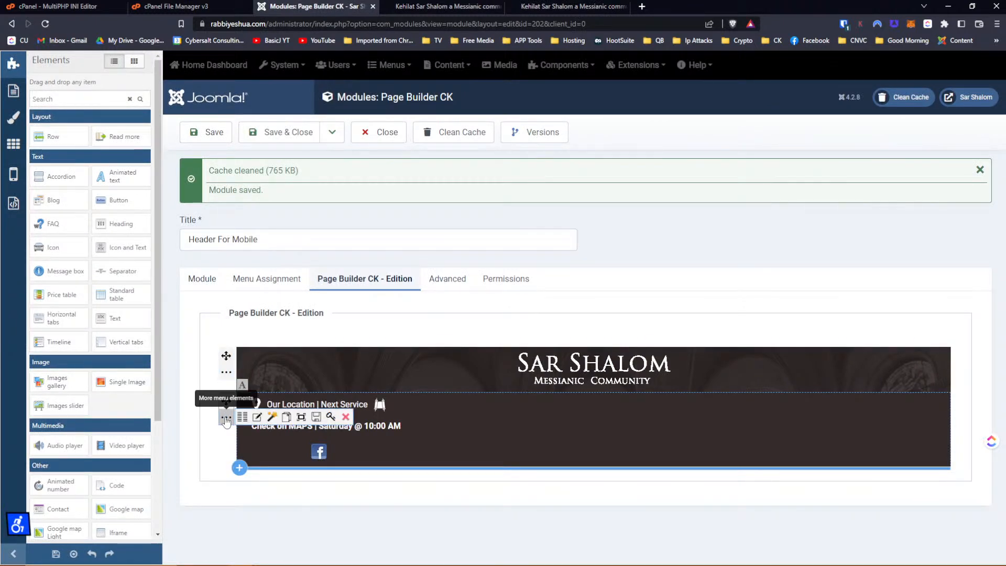
pyautogui.click(257, 416)
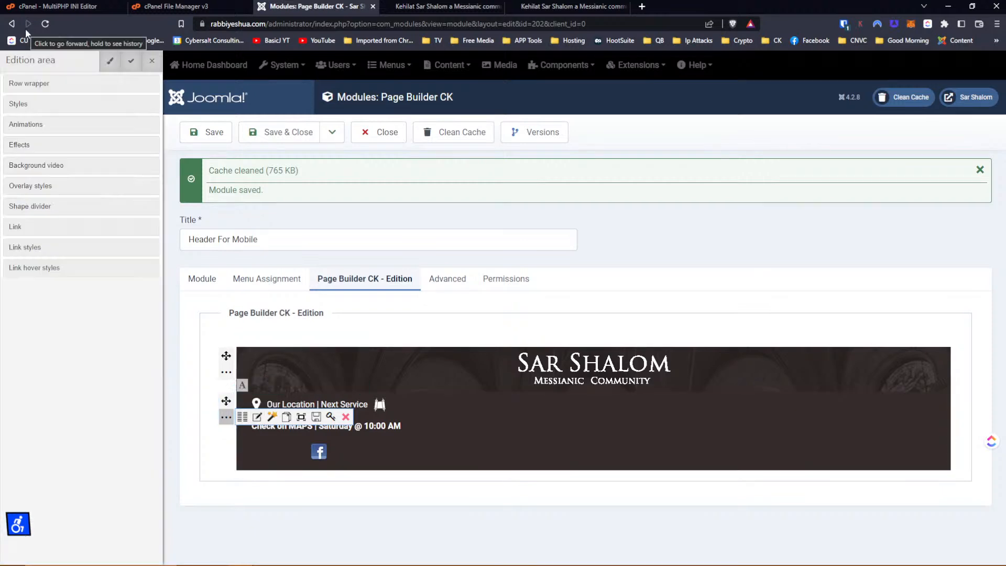
pyautogui.click(22, 91)
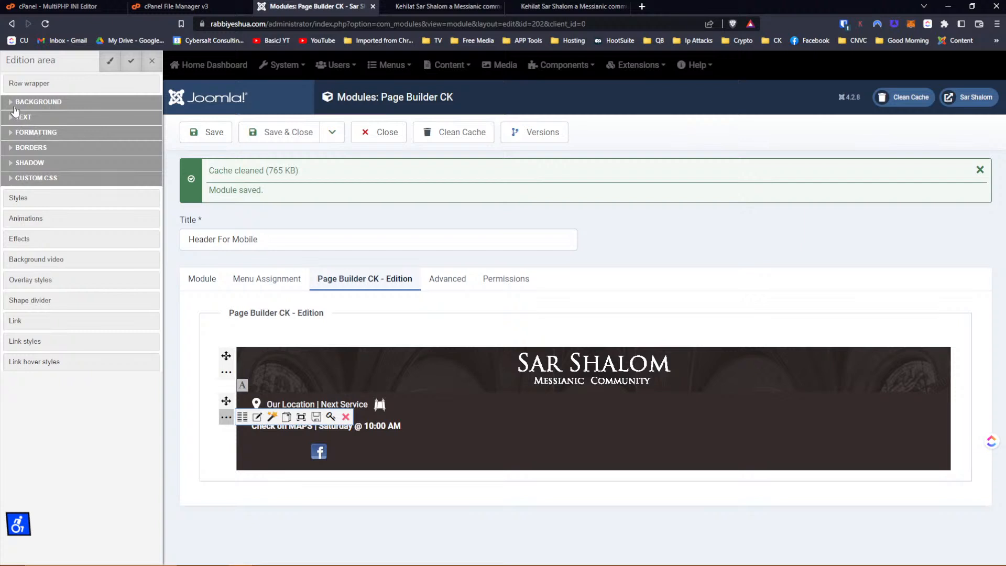
pyautogui.click(13, 105)
pyautogui.click(12, 103)
pyautogui.click(20, 198)
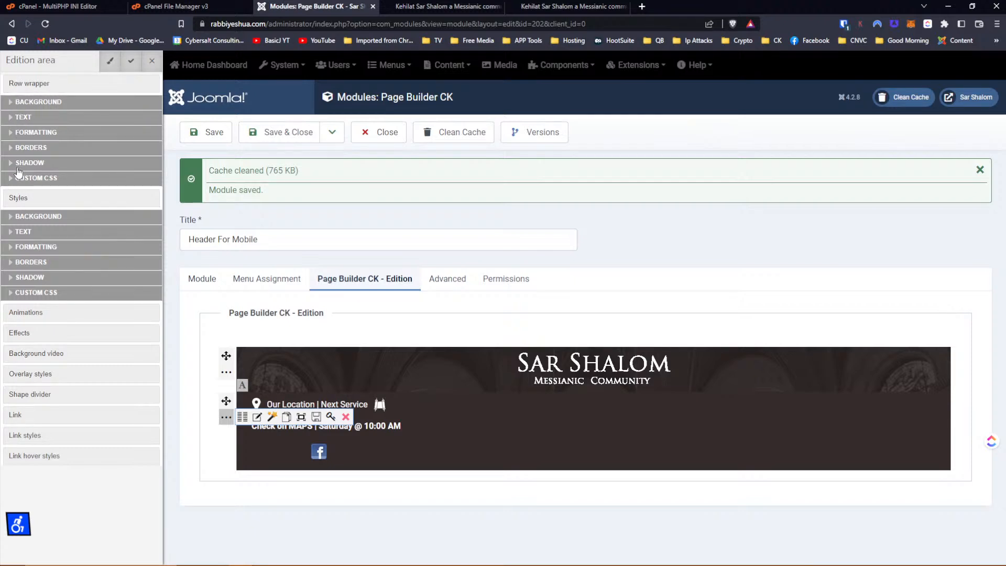
pyautogui.click(14, 179)
pyautogui.click(77, 194)
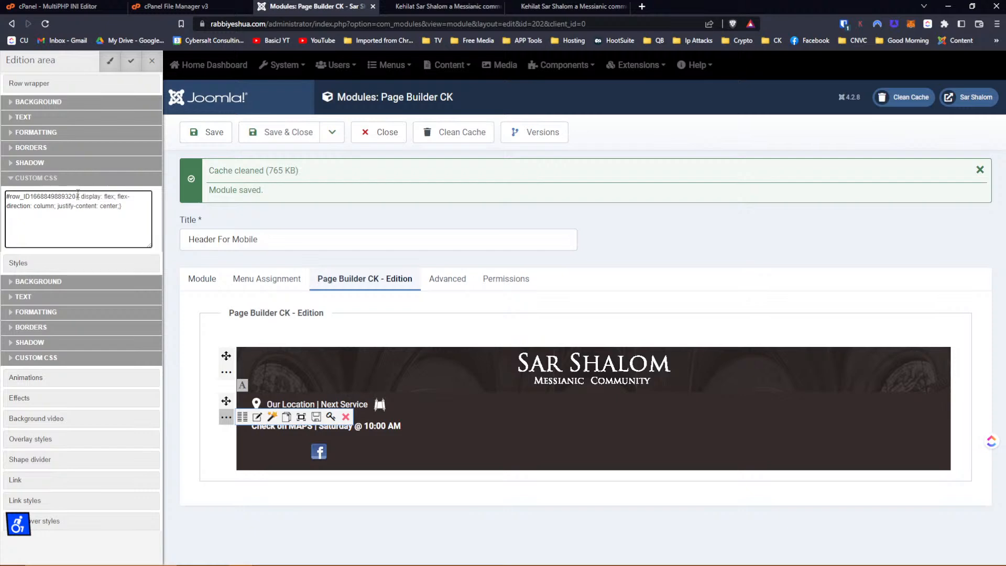
pyautogui.moveTo(76, 196); pyautogui.dragTo(2, 198)
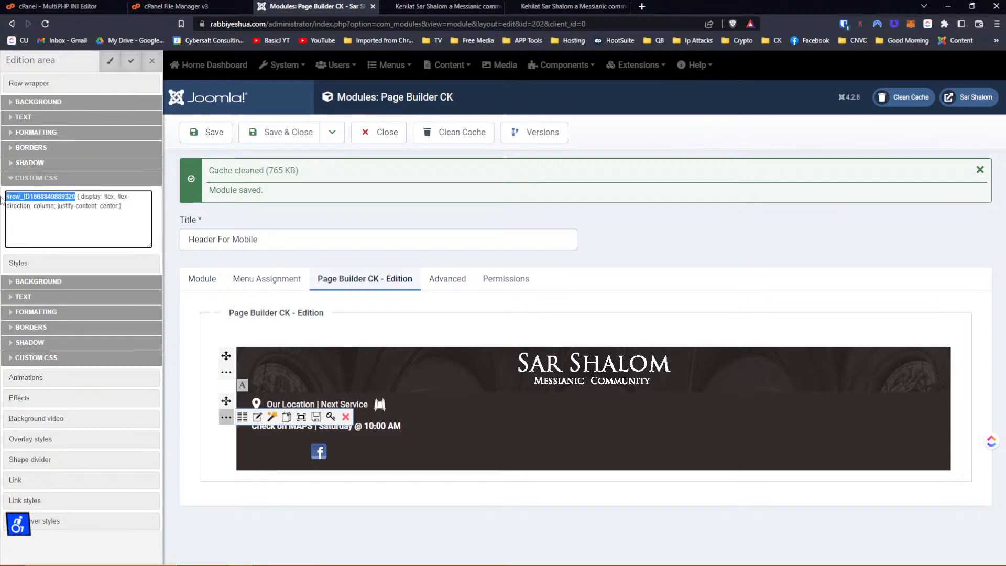
pyautogui.hotkey('ctrl', 'v')
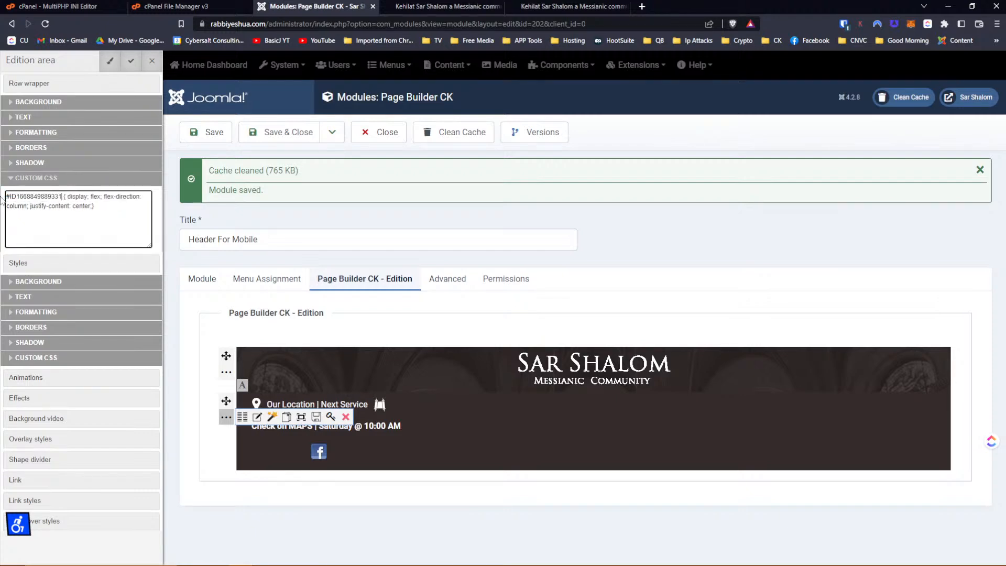
pyautogui.click(136, 64)
pyautogui.click(218, 133)
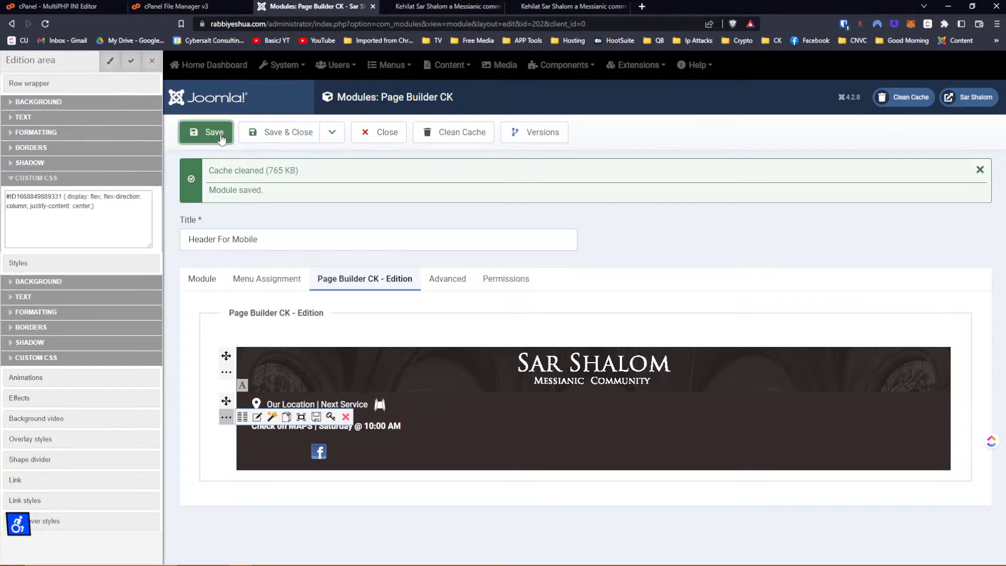
pyautogui.click(569, 6)
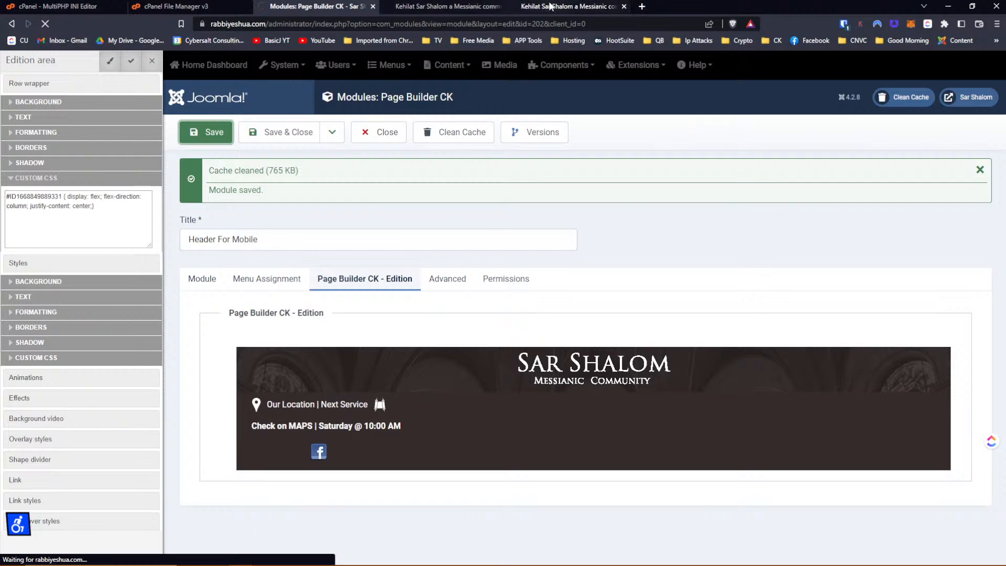
pyautogui.click(45, 23)
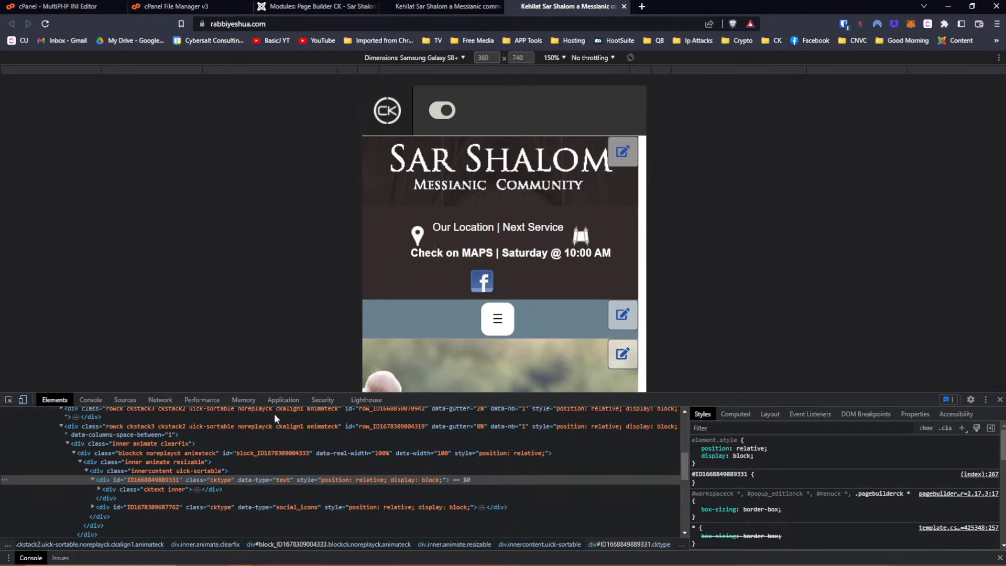
pyautogui.click(119, 478)
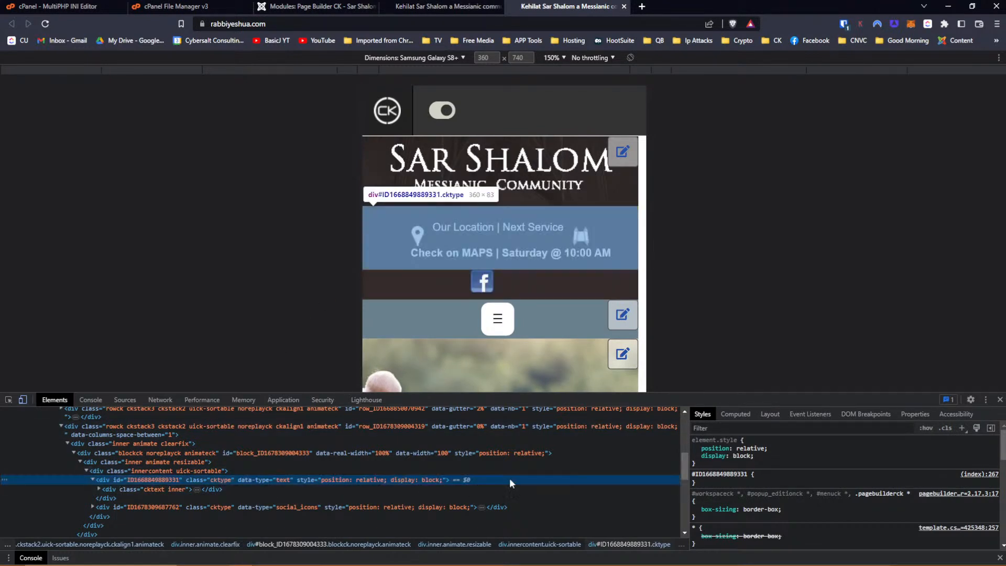
pyautogui.click(121, 489)
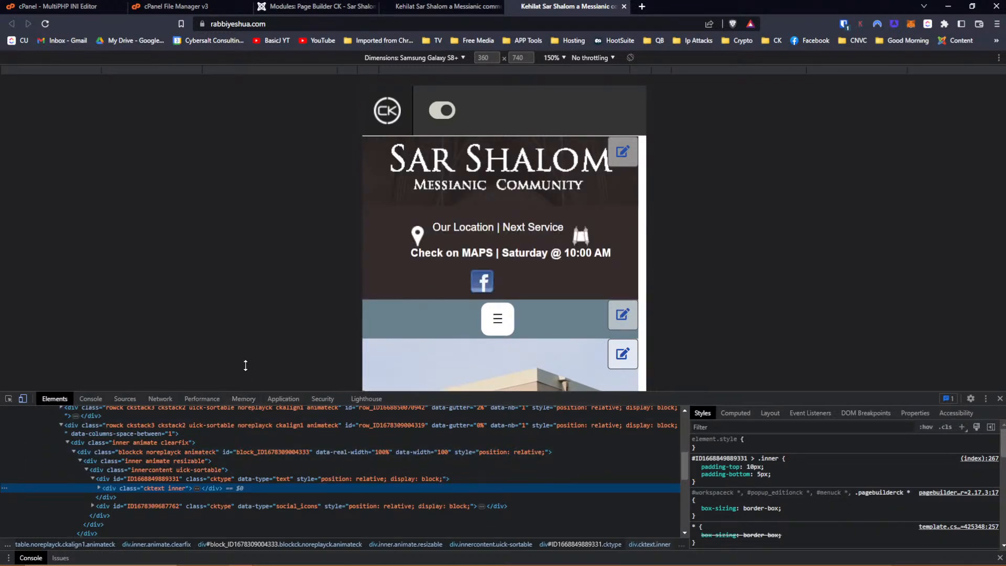
pyautogui.moveTo(243, 392); pyautogui.dragTo(243, 315)
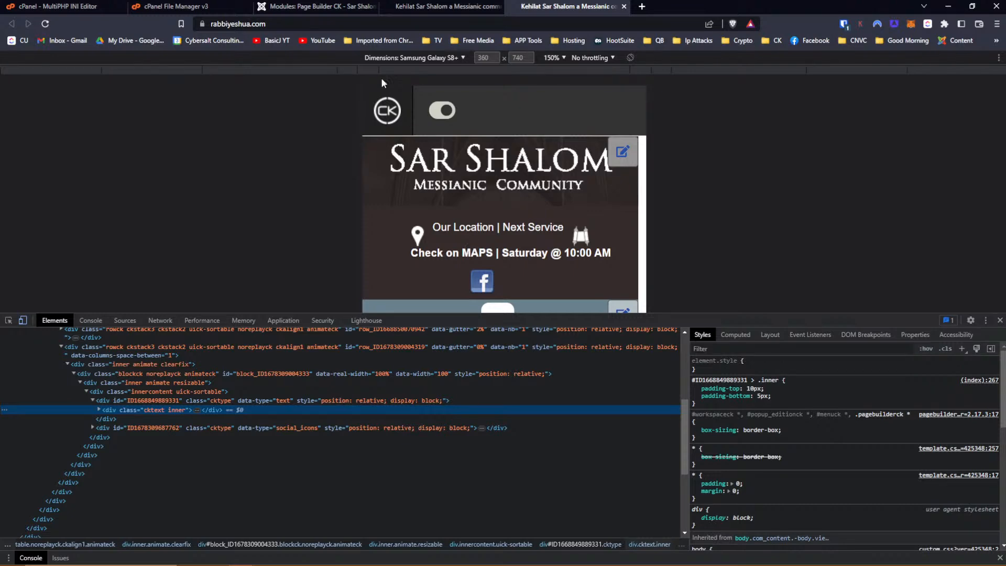
pyautogui.click(314, 7)
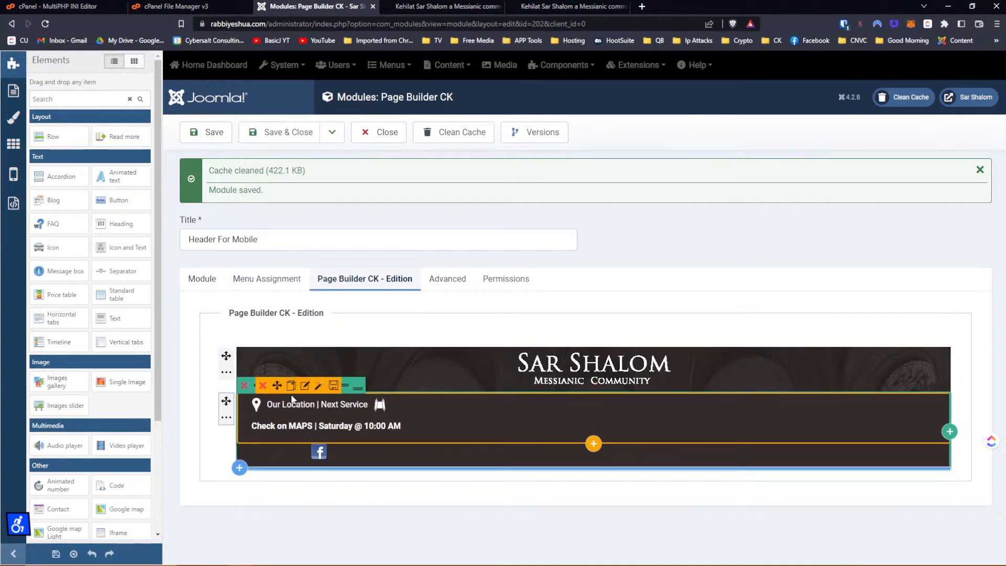
# Delete style="text-align: center;" from both paragraphs in the text block's HTML code and apply.
pyautogui.click(304, 385)
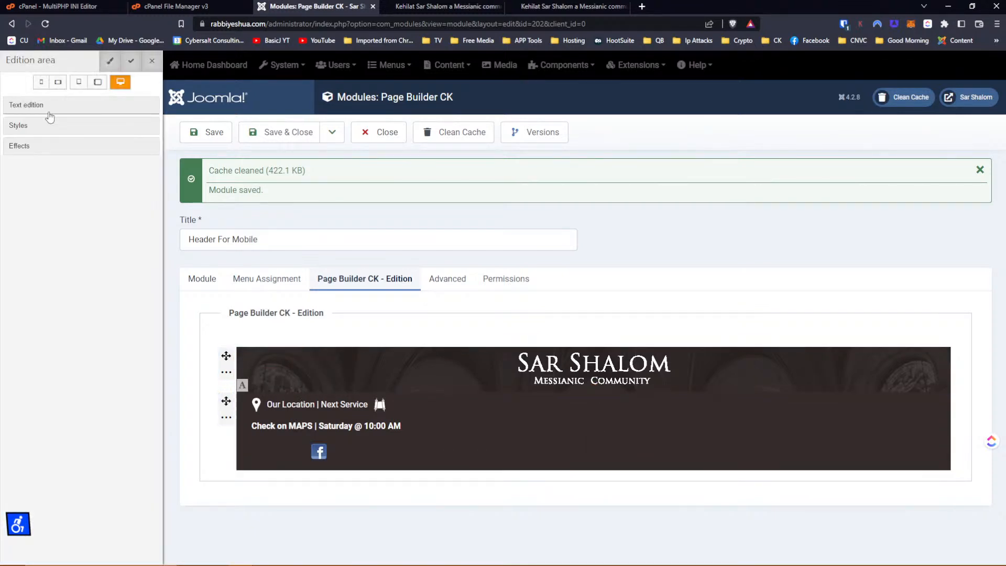
pyautogui.click(944, 68)
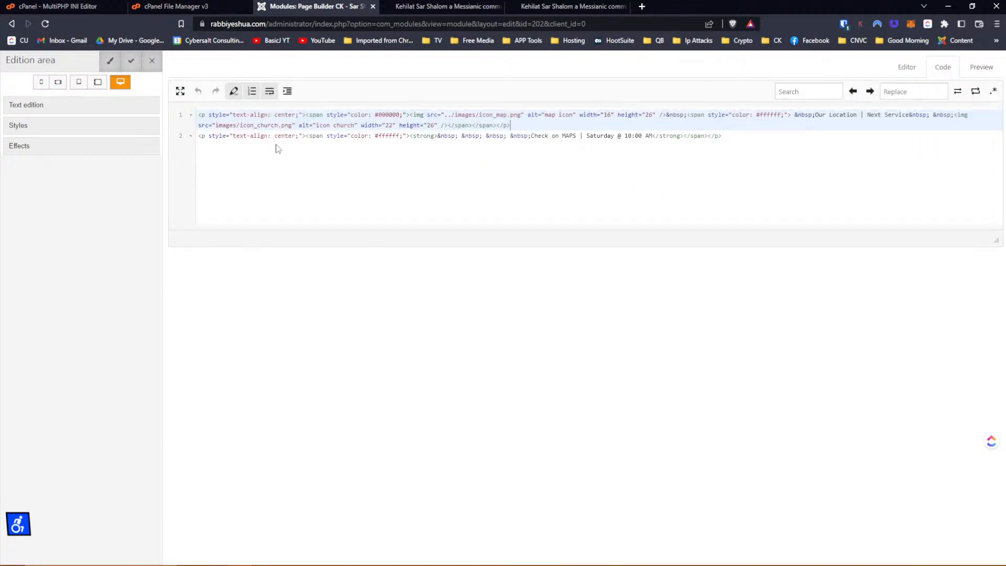
pyautogui.click(278, 149)
pyautogui.moveTo(302, 136); pyautogui.dragTo(206, 138)
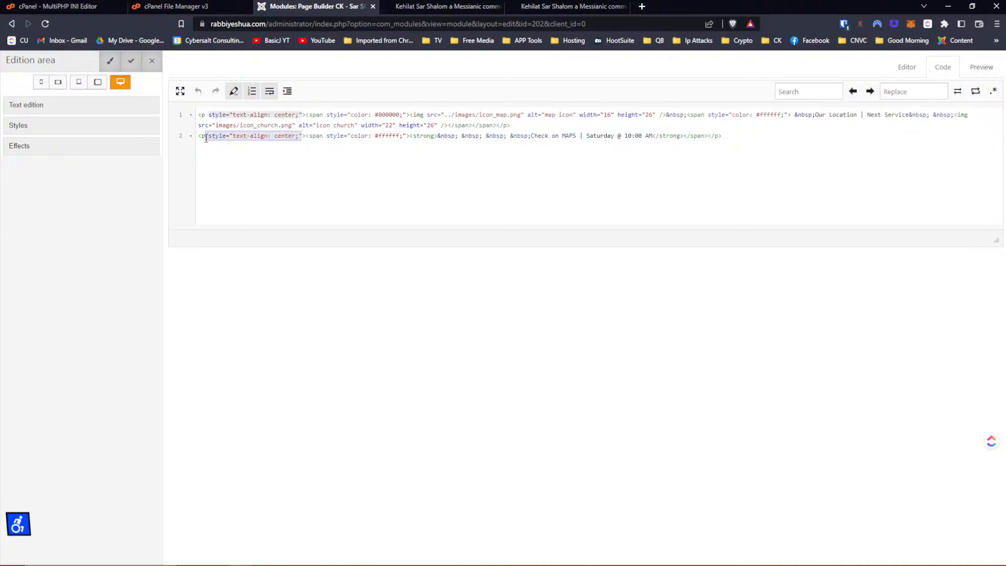
pyautogui.press('Delete')
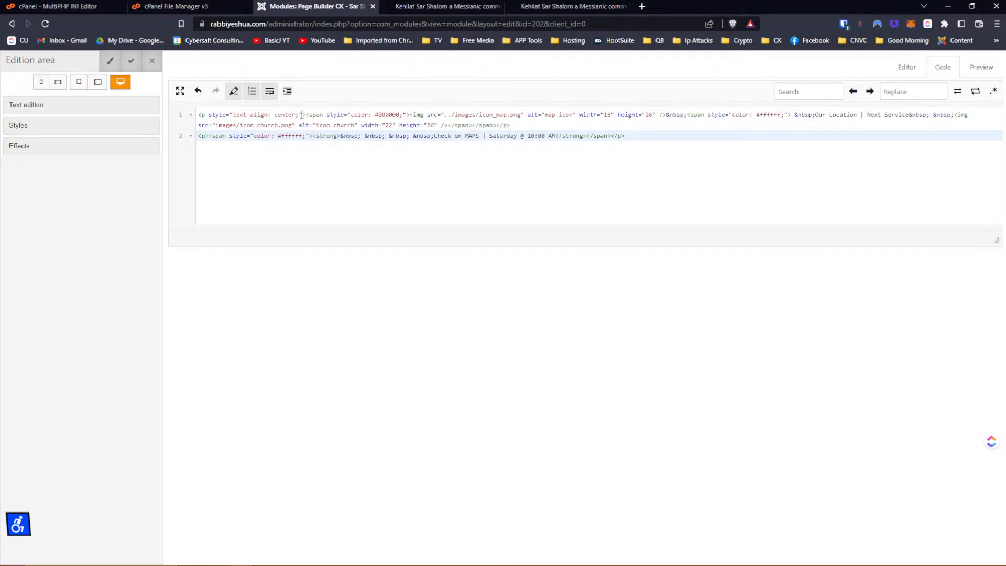
pyautogui.moveTo(301, 114); pyautogui.dragTo(210, 114)
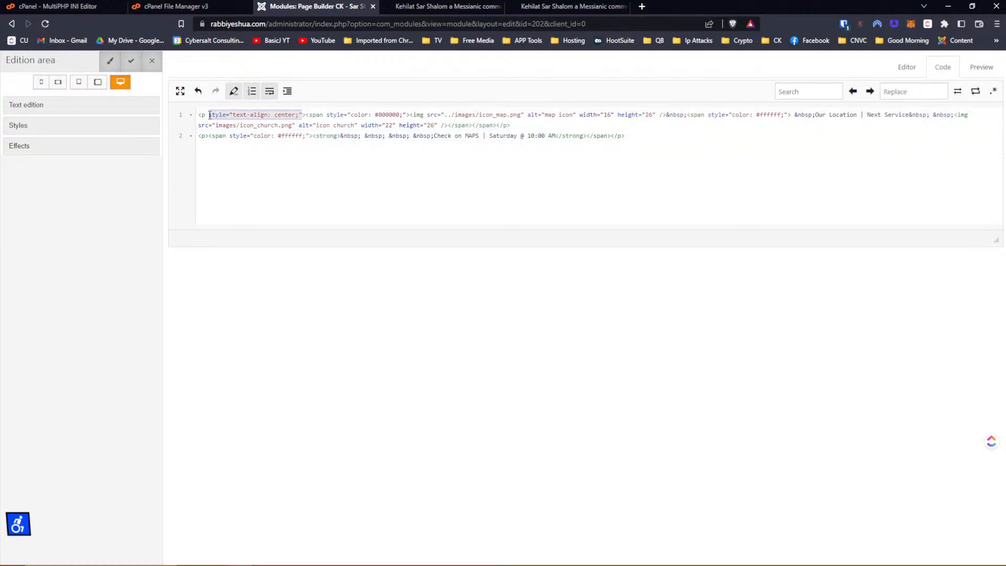
pyautogui.press('Delete')
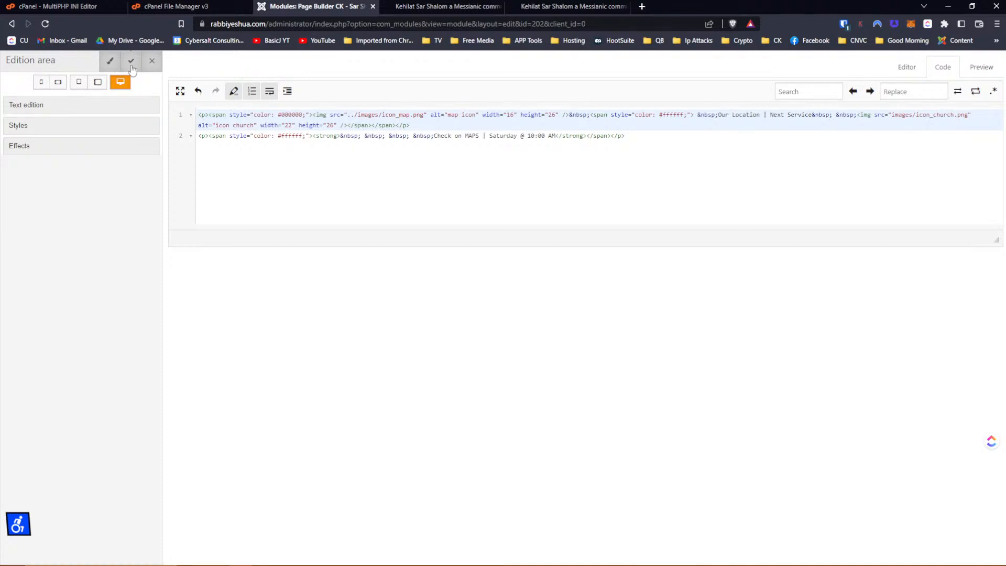
pyautogui.click(132, 68)
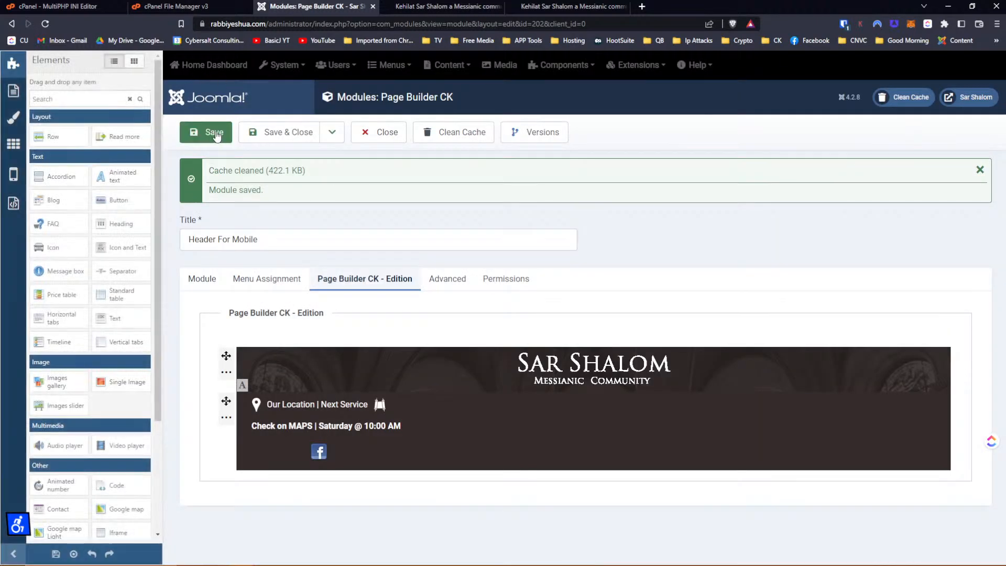
# Save the module and reload the live site's mobile preview to check the header text.
pyautogui.click(212, 132)
pyautogui.click(545, 10)
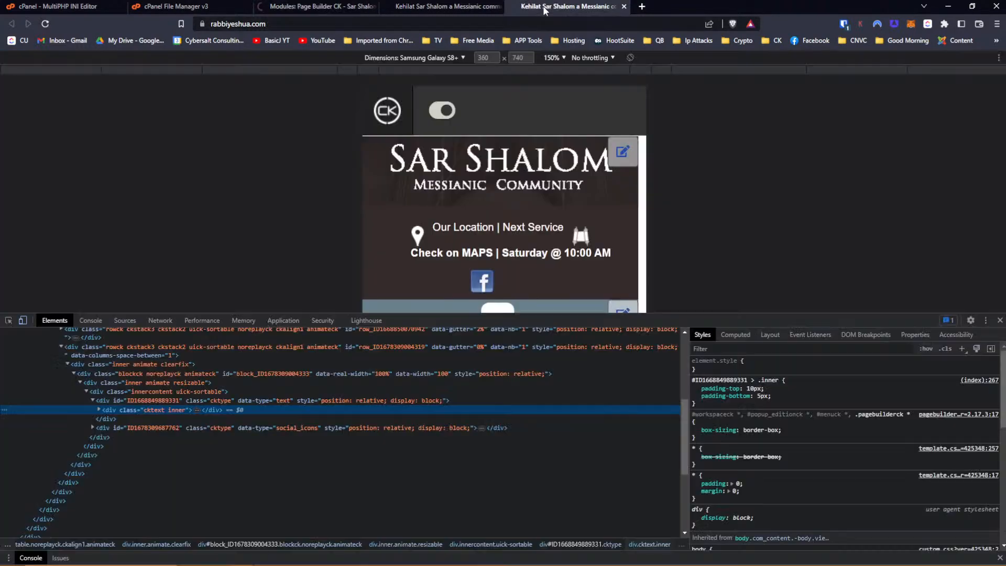
pyautogui.click(48, 26)
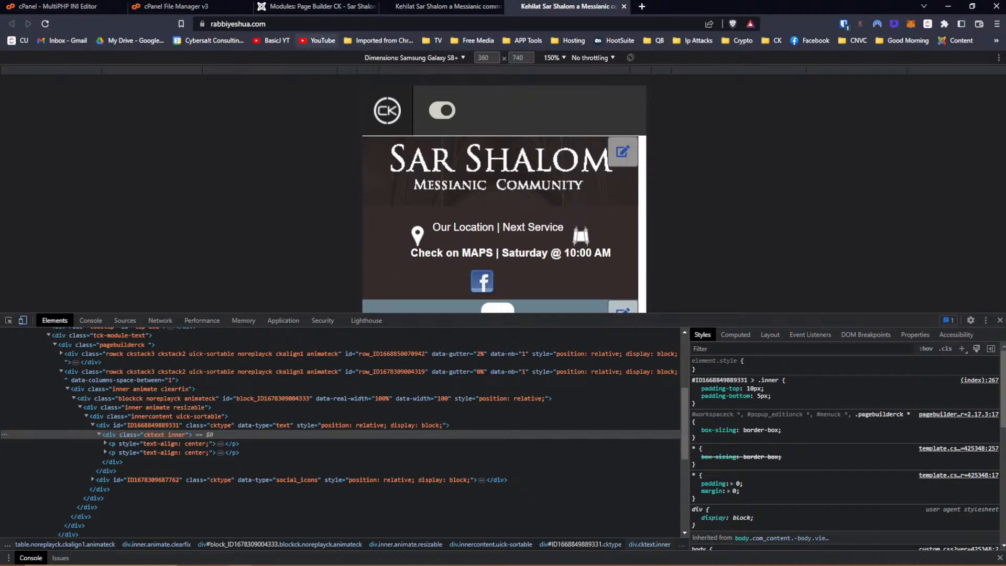
pyautogui.click(304, 6)
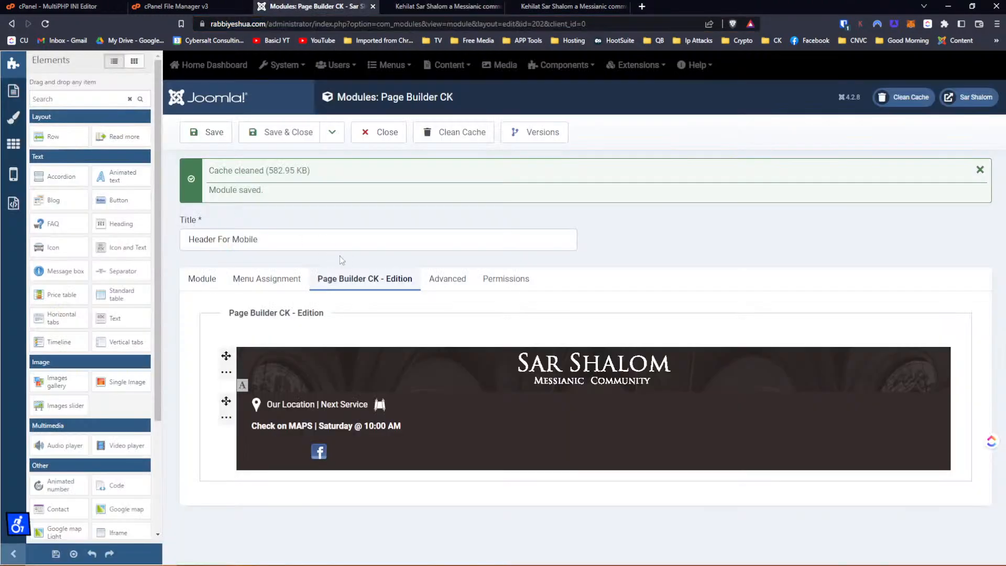
# Open and close the header row's style settings.
pyautogui.moveTo(309, 377)
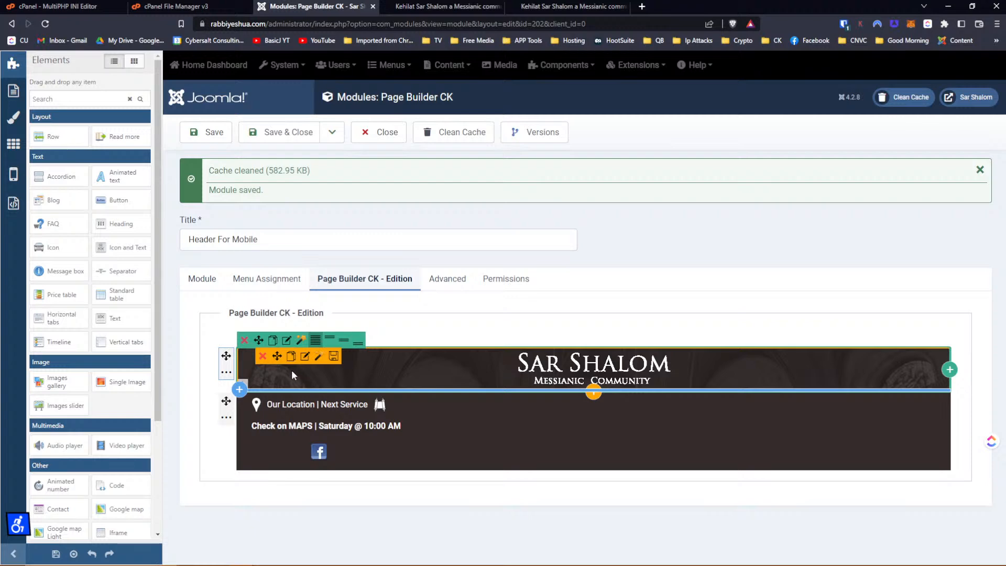
pyautogui.click(226, 372)
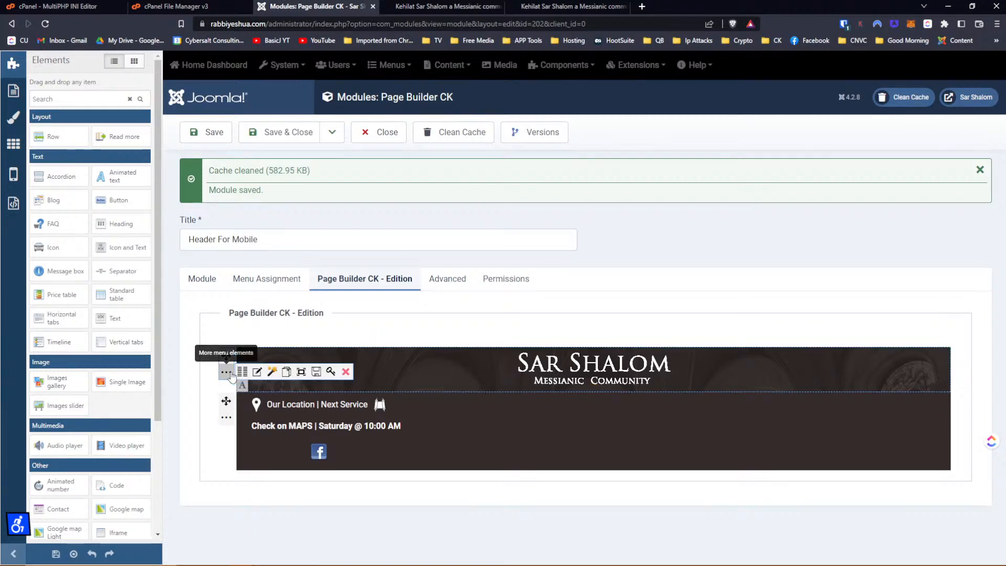
pyautogui.click(259, 373)
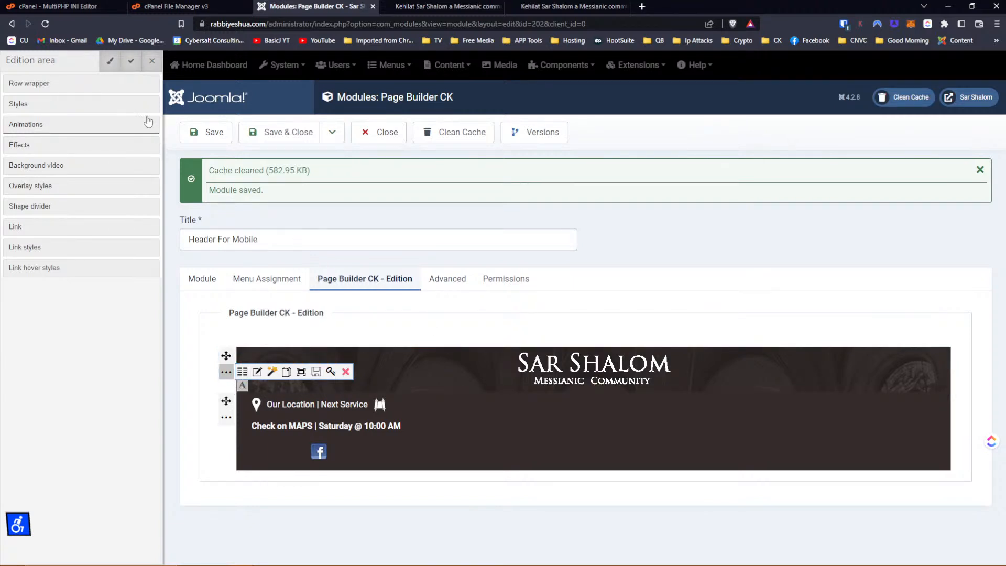
pyautogui.click(150, 60)
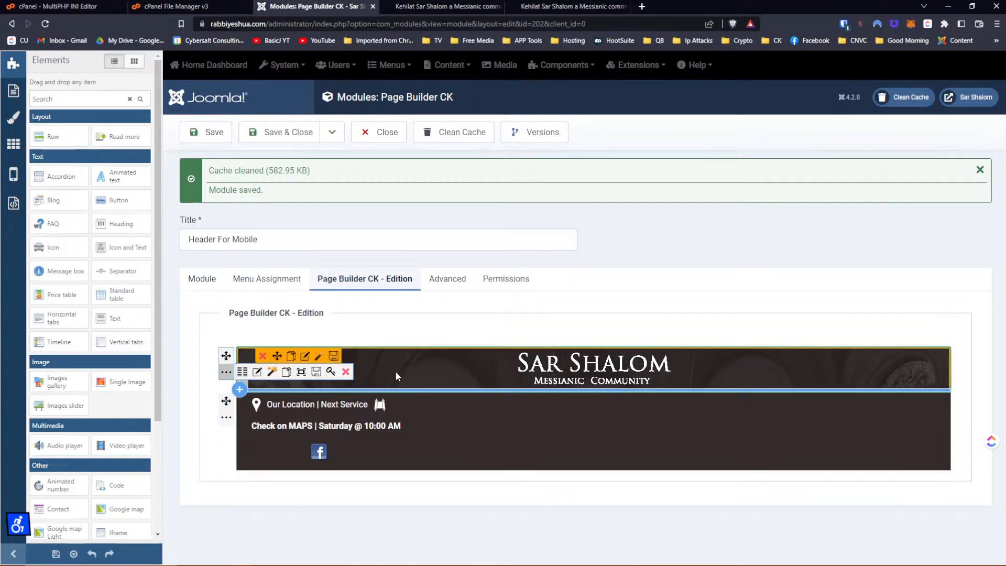
# Look through the text block's editor, Styles and Effects options, then close it.
pyautogui.click(304, 356)
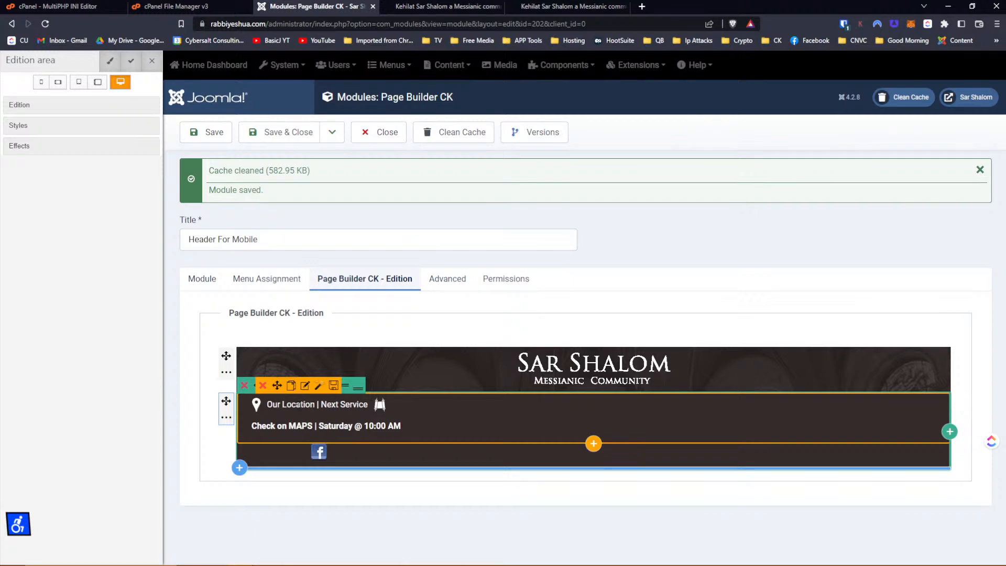
pyautogui.click(306, 386)
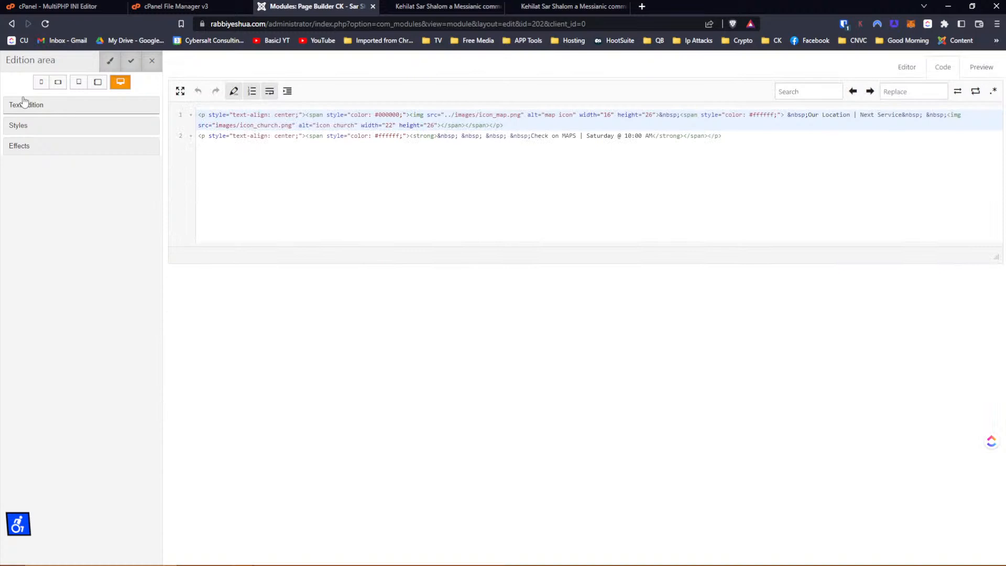
pyautogui.click(20, 125)
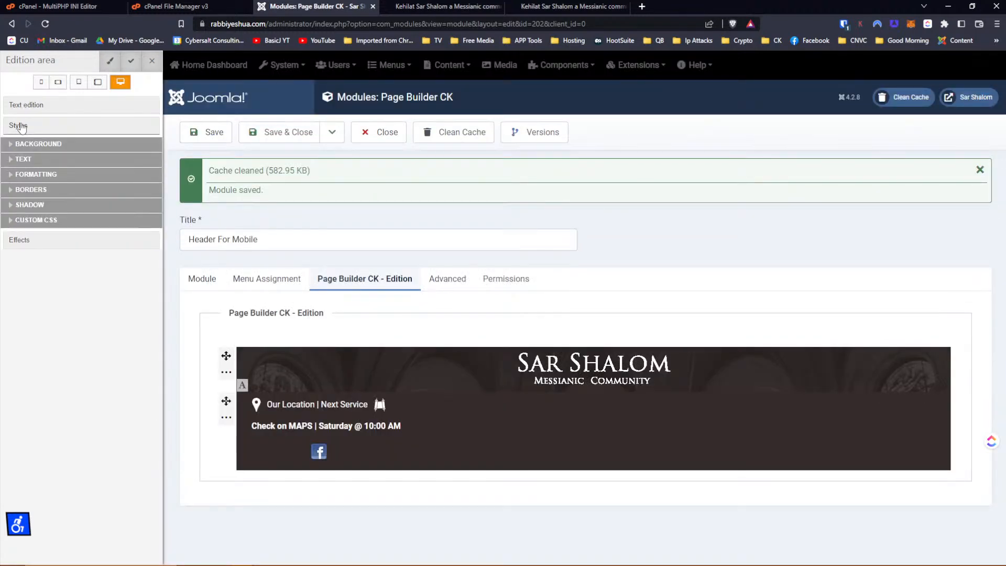
pyautogui.click(20, 125)
pyautogui.click(21, 146)
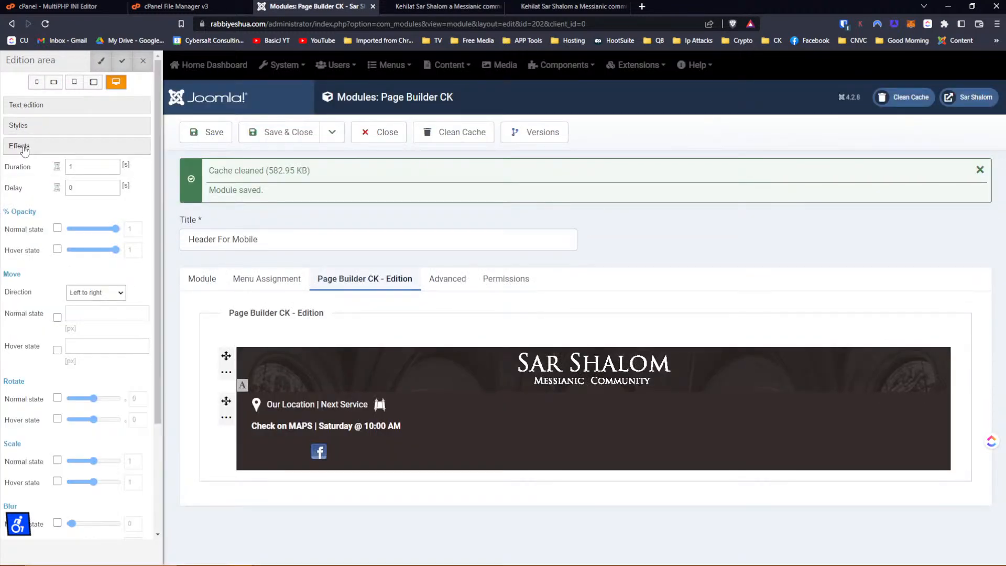
pyautogui.click(24, 148)
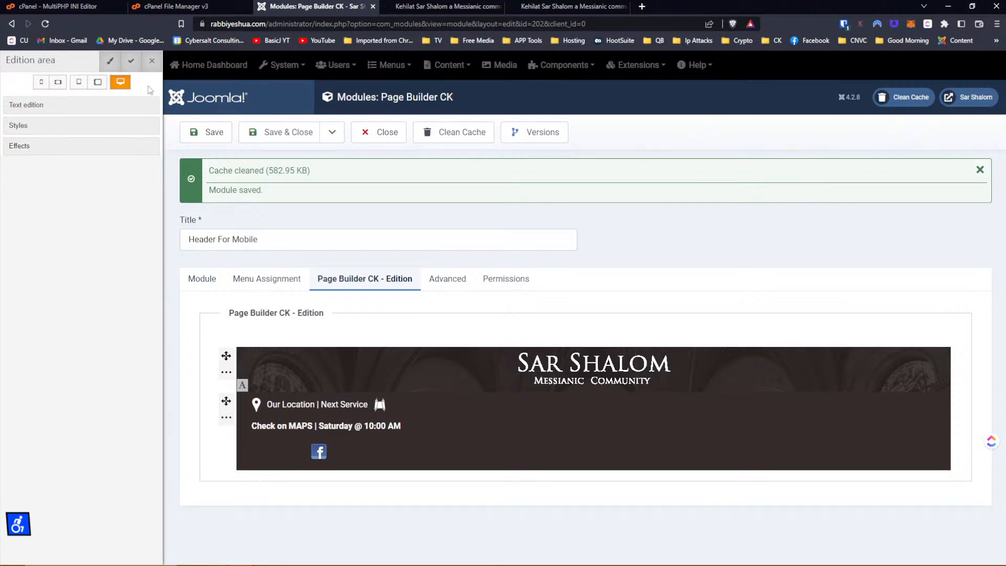
pyautogui.click(131, 60)
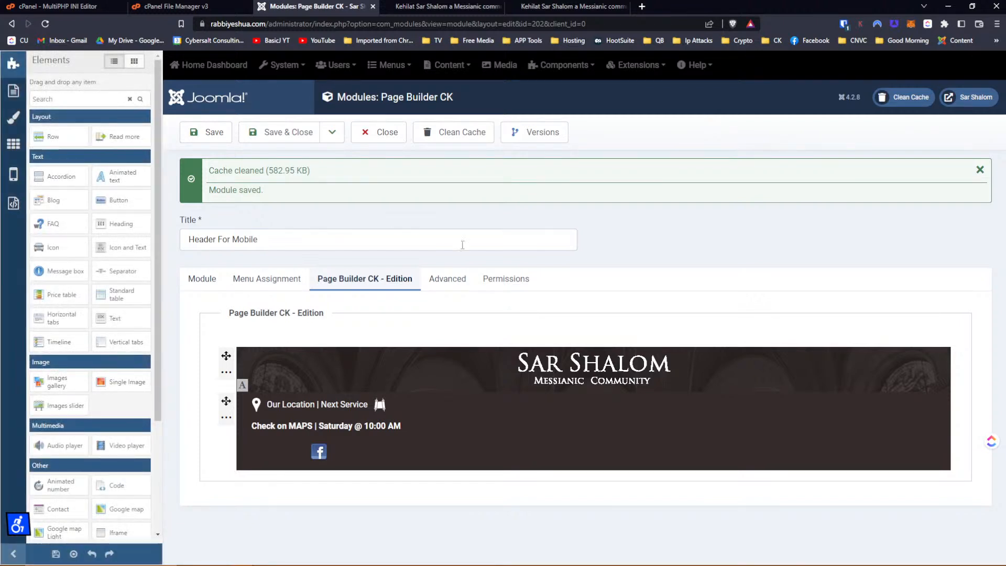
# Show all blocks' IDs and classes, revealing the duplicate-ID warning.
pyautogui.moveTo(298, 367)
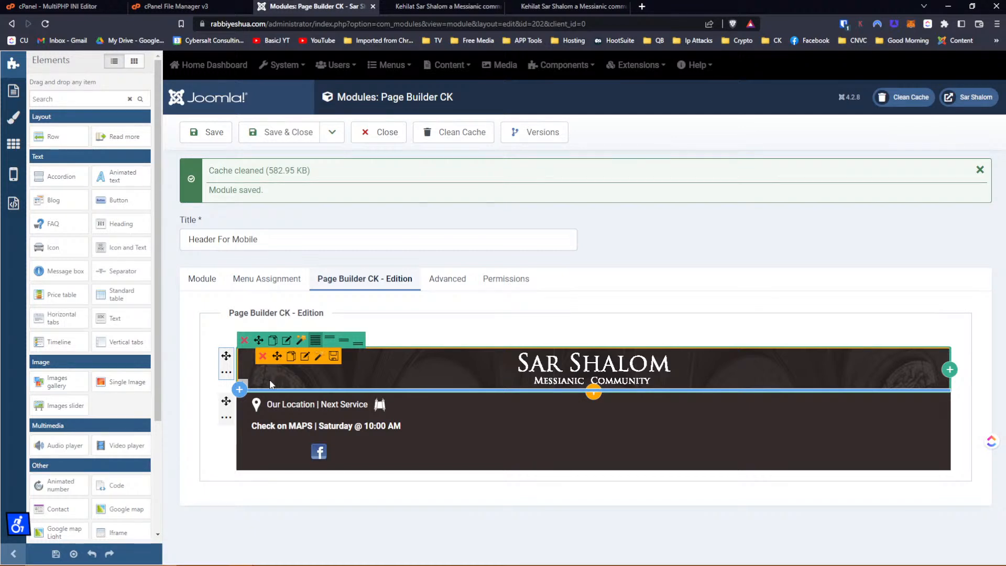
pyautogui.moveTo(257, 406)
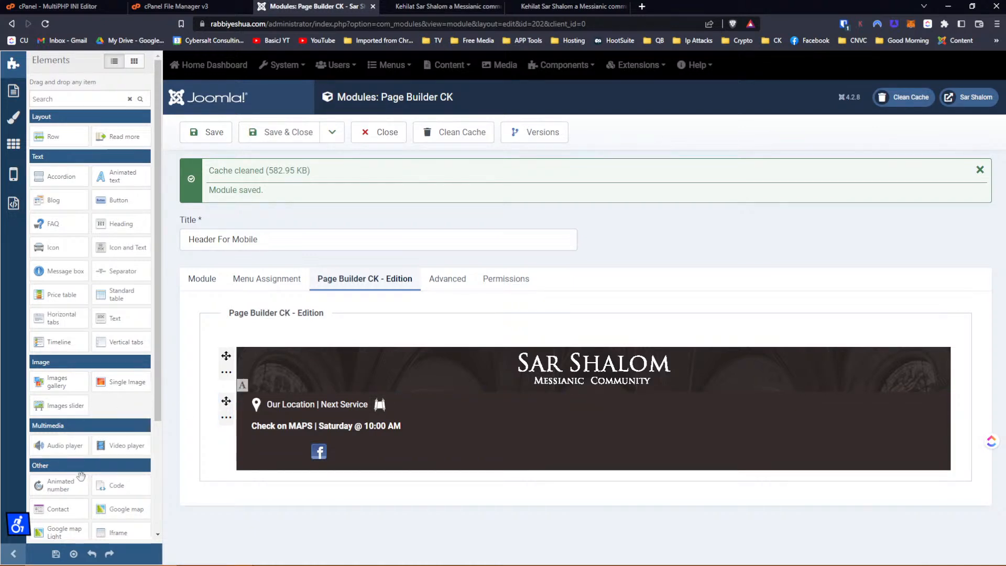
pyautogui.click(74, 555)
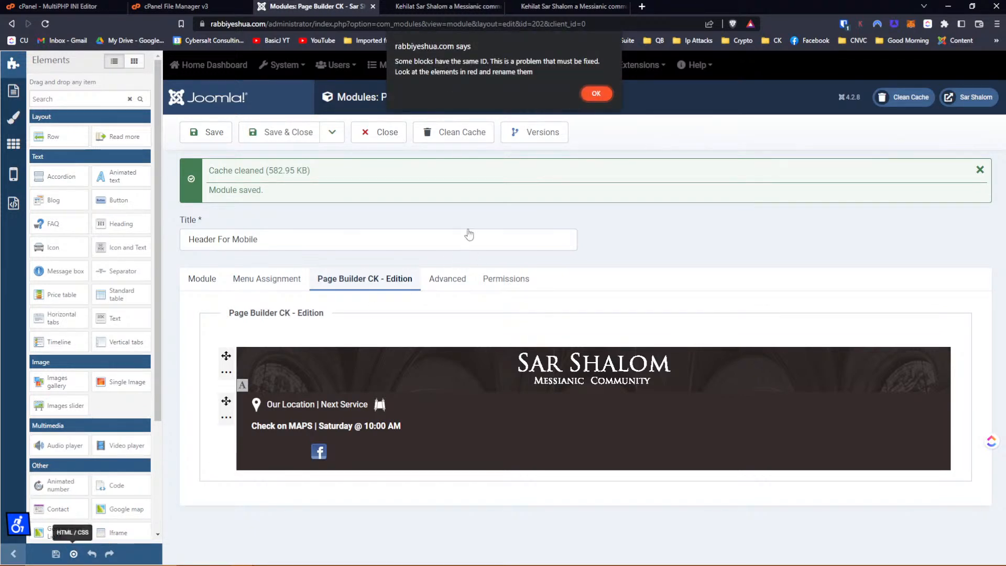
# Dismiss the warning and rename the header row and logo block to id-mobile-top and id-mobile-logo.
pyautogui.click(594, 95)
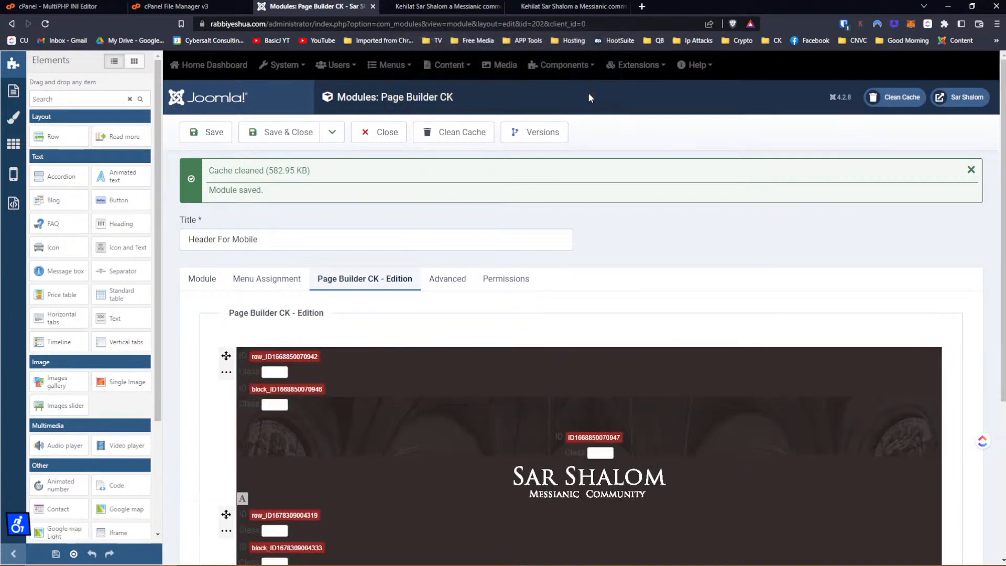
pyautogui.scroll(-2, 580, 319)
pyautogui.scroll(-1, 579, 329)
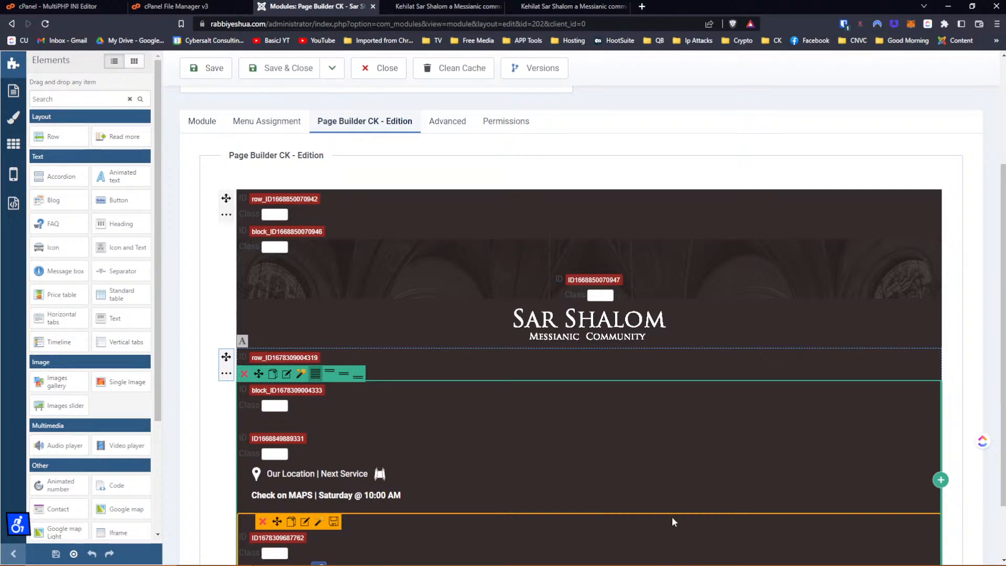
pyautogui.scroll(2, 400, 382)
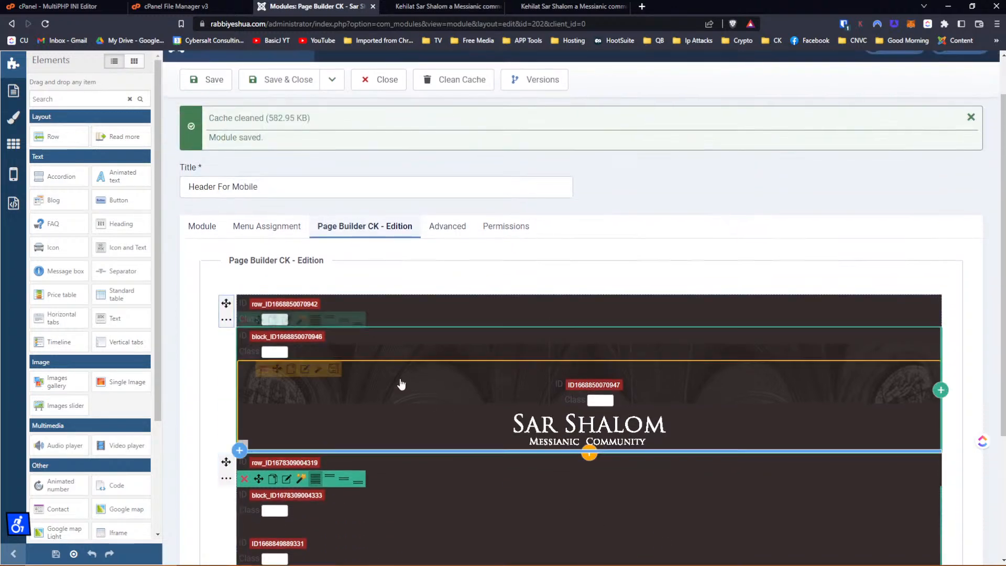
pyautogui.click(311, 307)
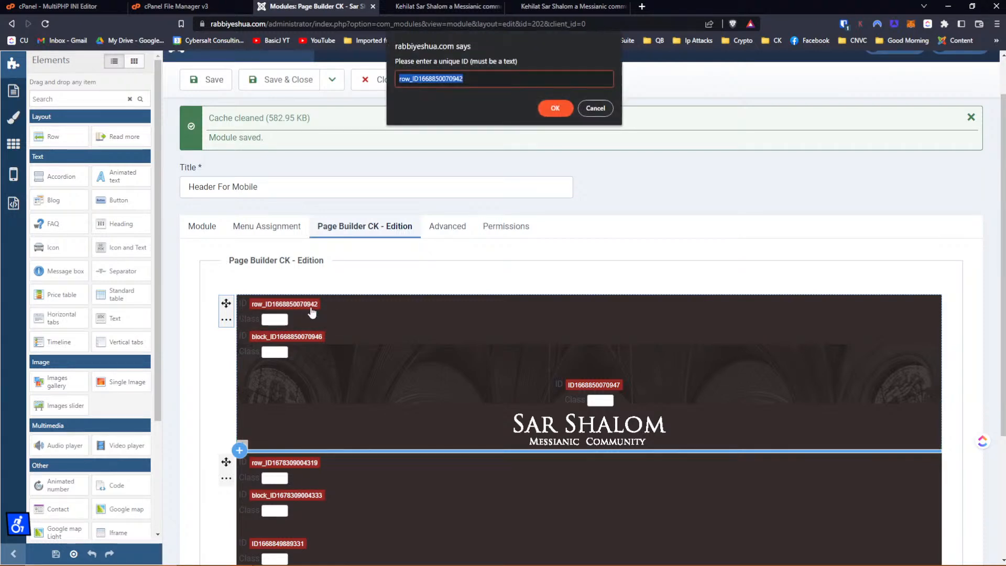
pyautogui.write('moibl')
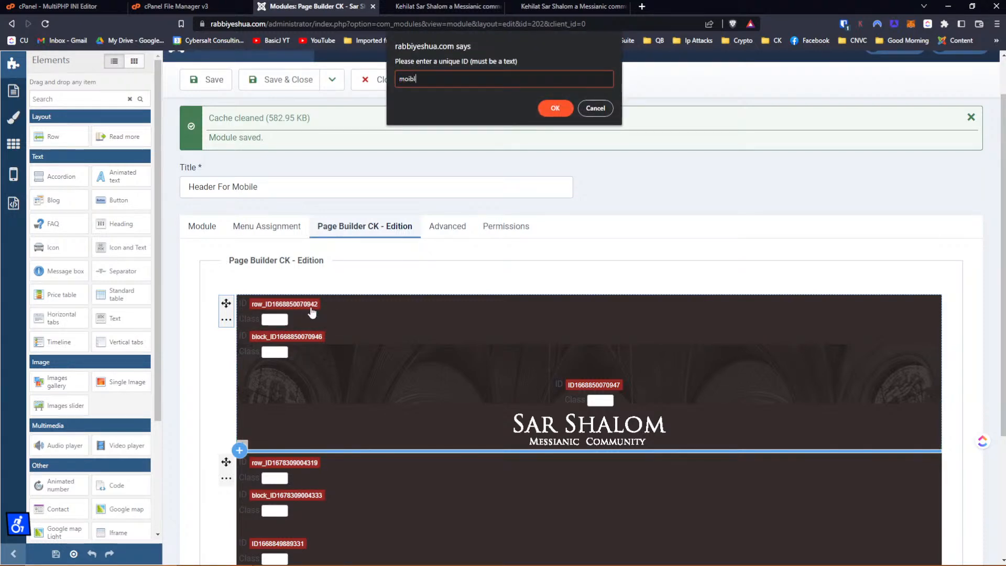
pyautogui.write('ebile-to')
pyautogui.write('p')
pyautogui.write('id-')
pyautogui.press('Return')
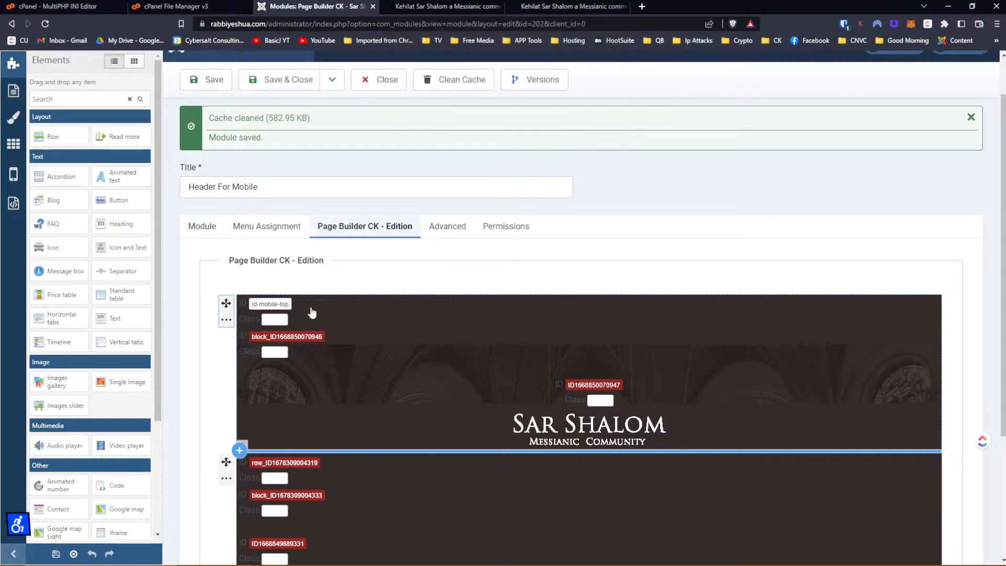
pyautogui.click(311, 340)
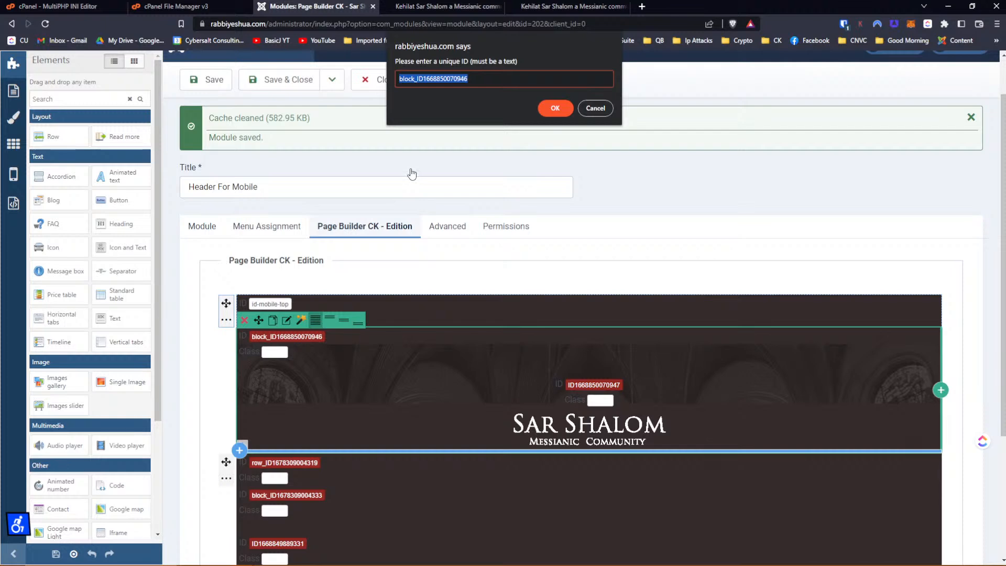
pyautogui.write('id-')
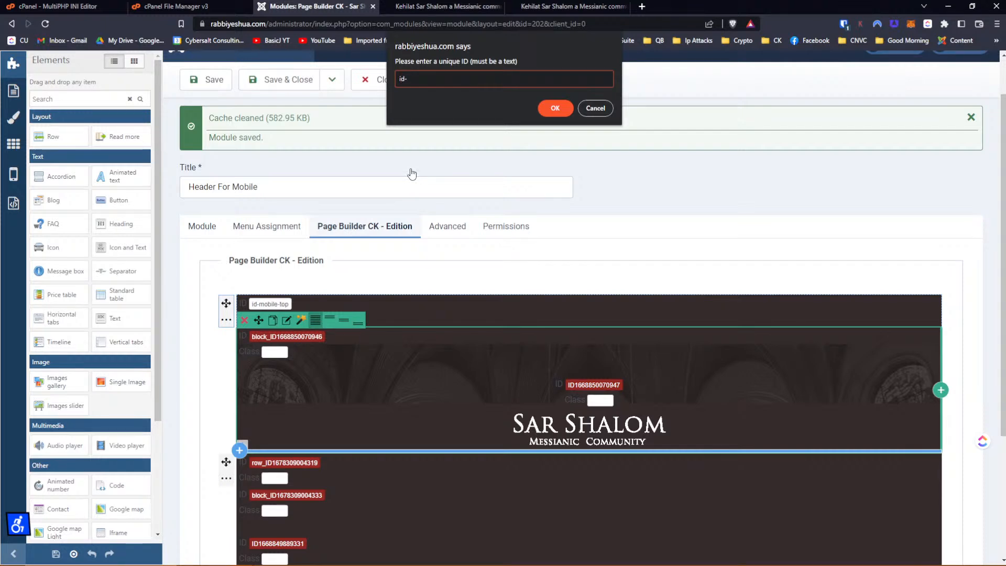
pyautogui.write('mobile-logo')
pyautogui.press('Return')
pyautogui.scroll(-3, 412, 174)
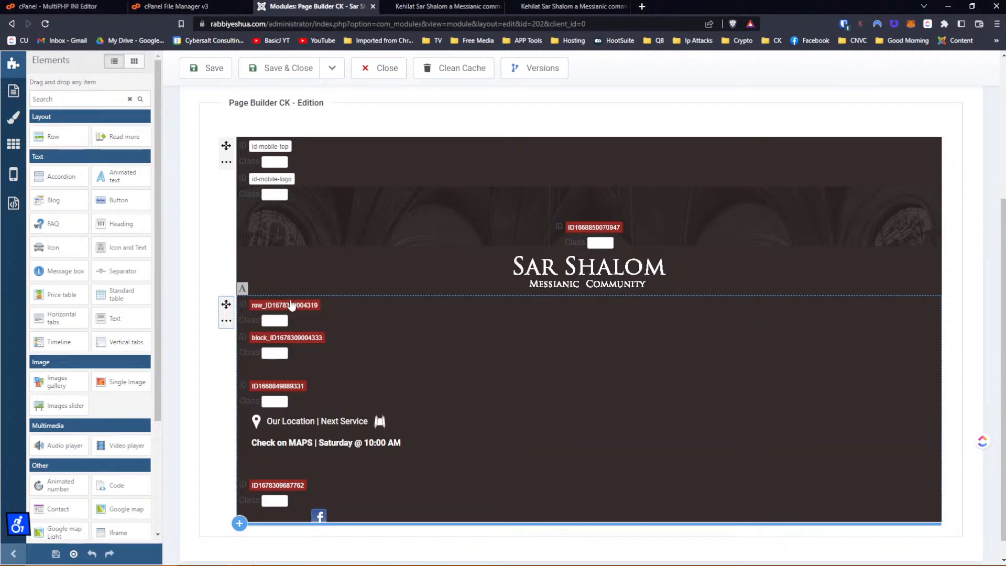
# Set IDs id-mobile-2nd-row, id-mobile-our-location and id-mobile-fb-button on the lower blocks, then save.
pyautogui.click(291, 305)
pyautogui.write('i')
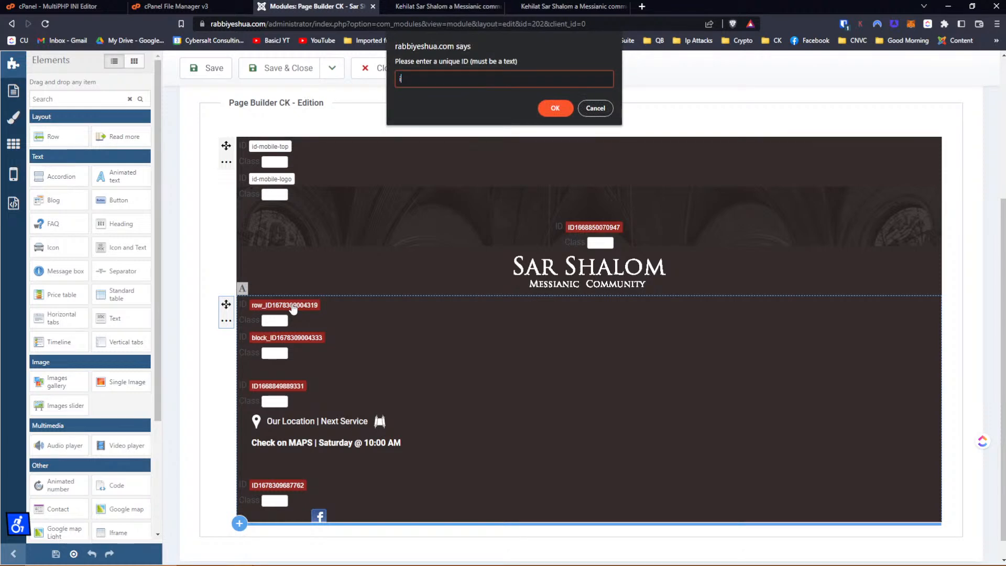
pyautogui.write('d-mobile-2nd-row')
pyautogui.press('Return')
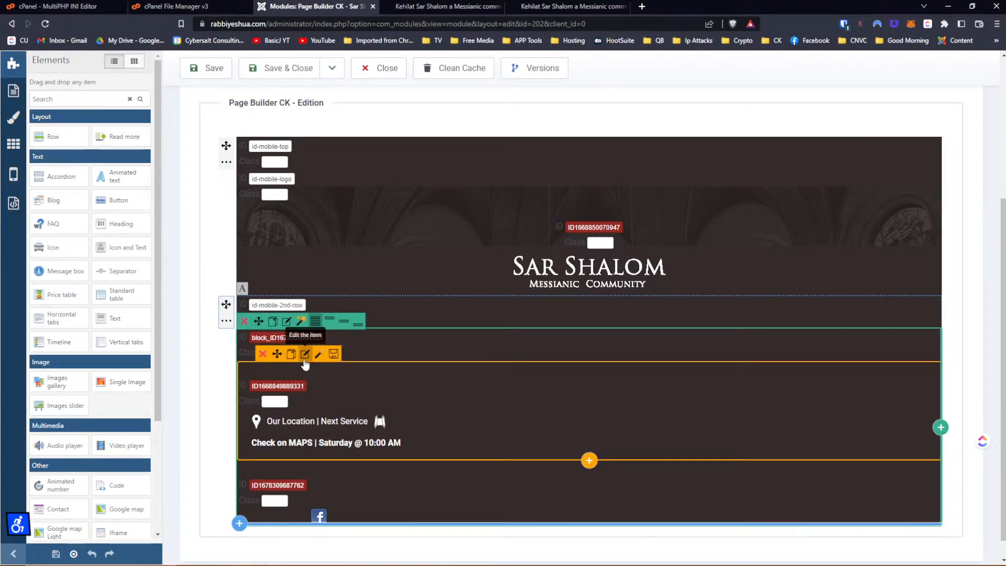
pyautogui.click(295, 387)
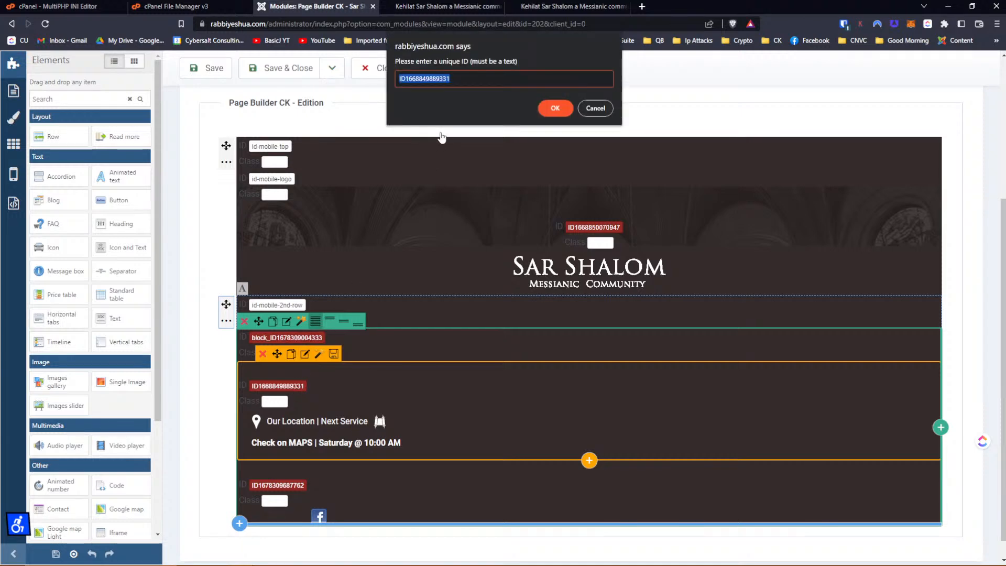
pyautogui.write('id')
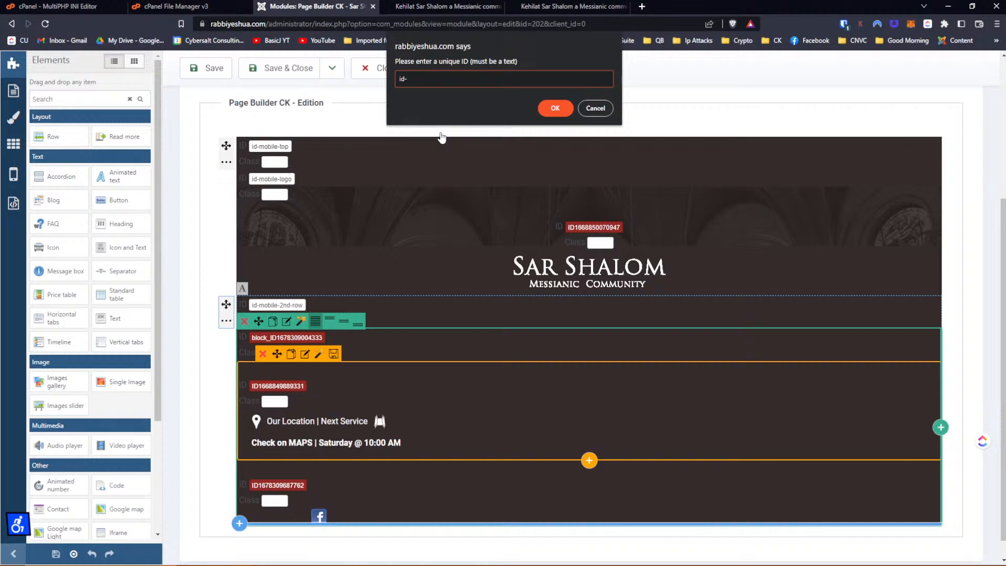
pyautogui.write('-mobile-our-location')
pyautogui.press('Return')
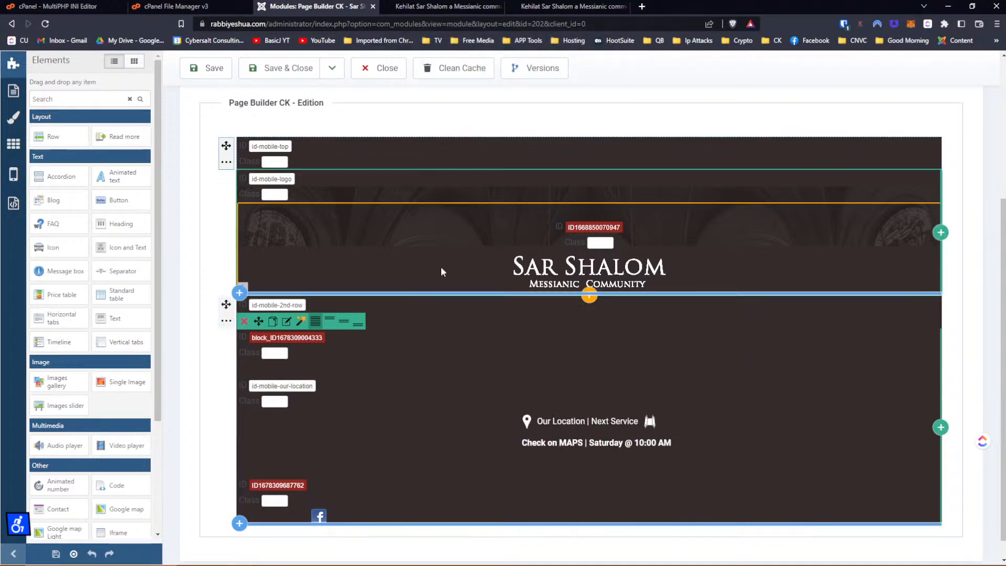
pyautogui.click(301, 487)
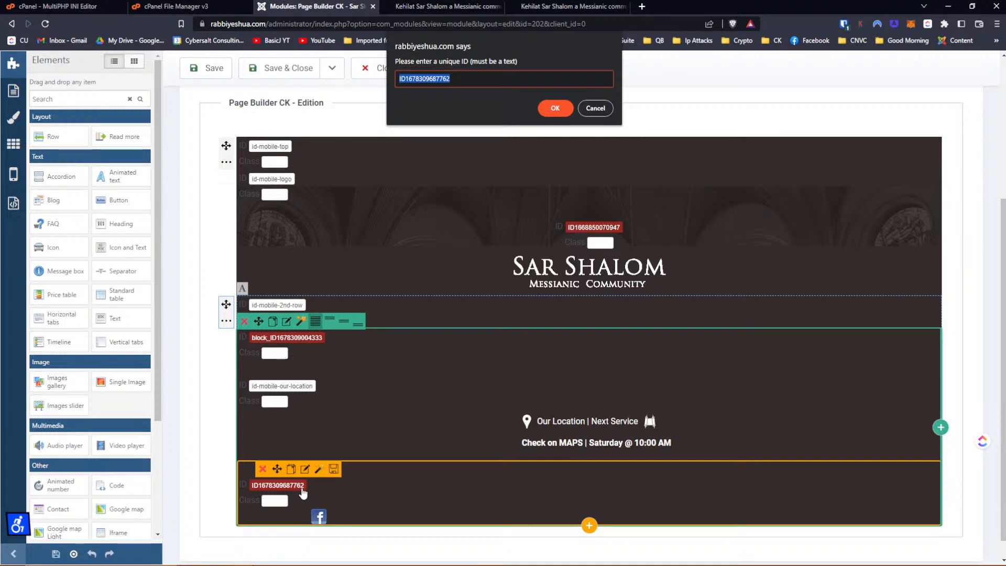
pyautogui.write('id-mobile-b')
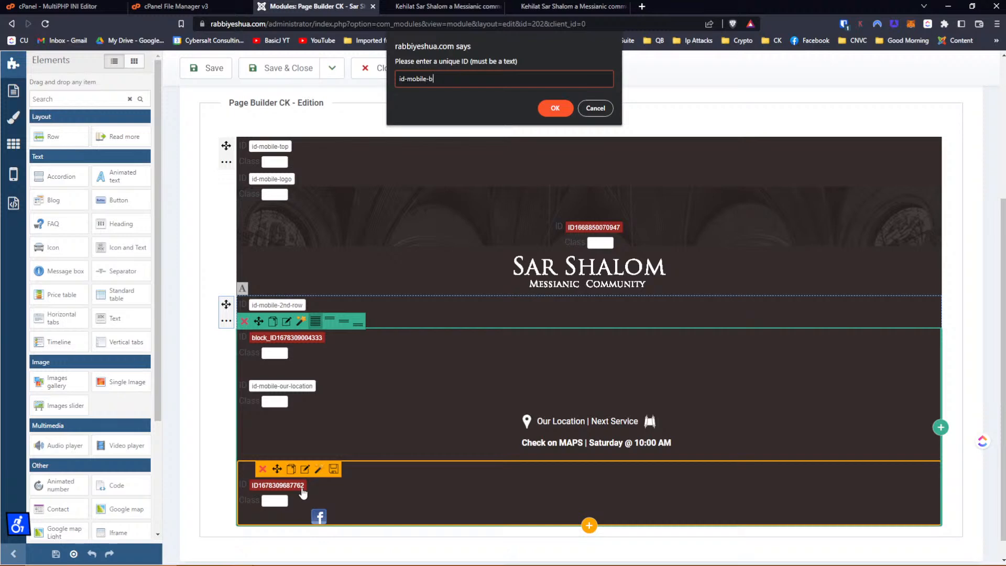
pyautogui.write('b-button')
pyautogui.press('Return')
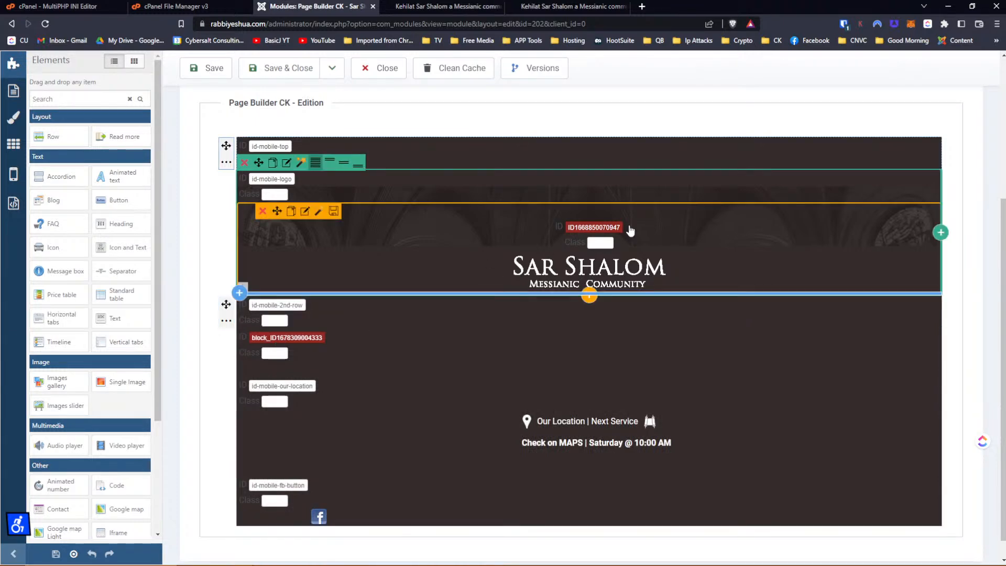
pyautogui.click(206, 67)
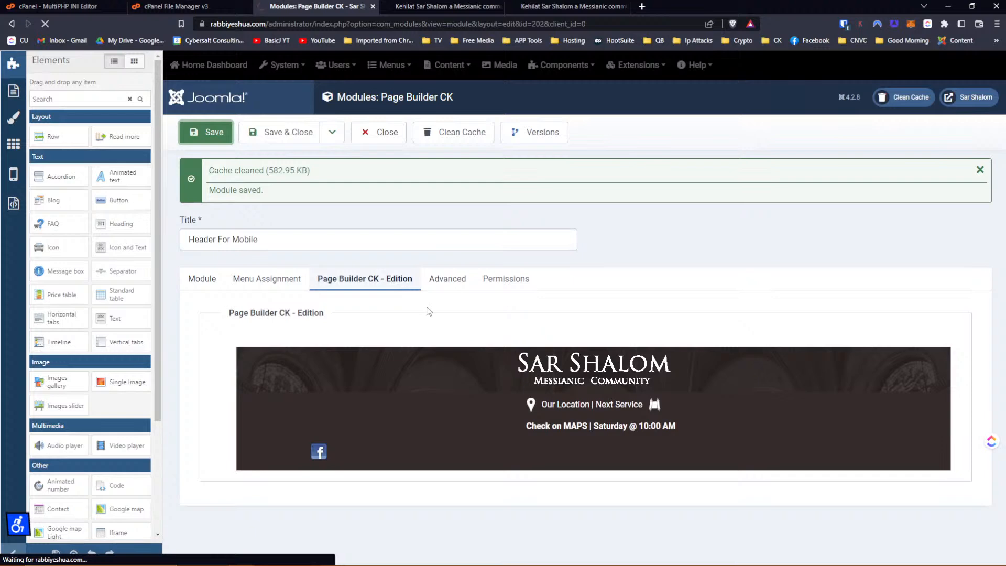
# Save the module again and dismiss the duplicate-ID warning.
pyautogui.click(207, 133)
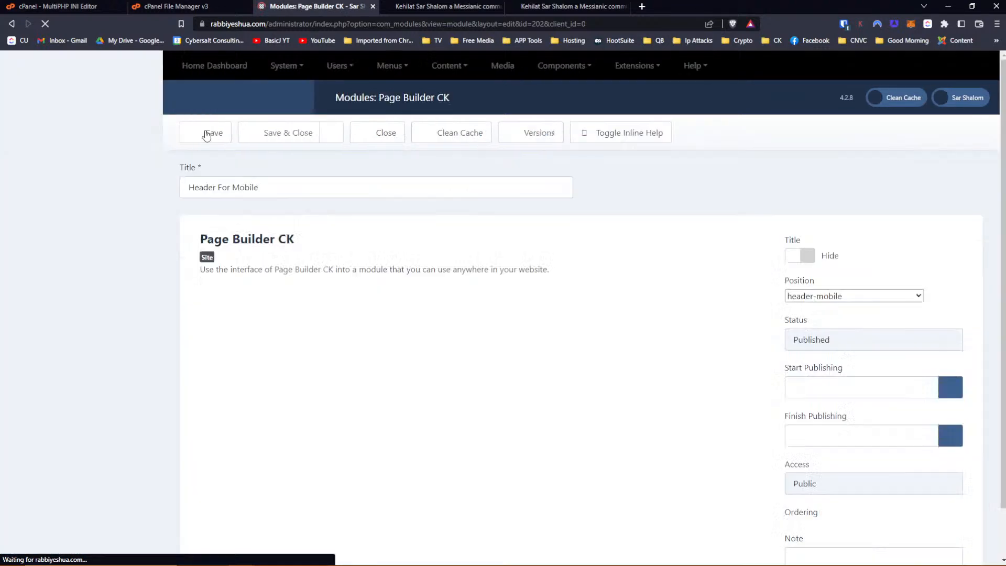
pyautogui.scroll(-5, 89, 417)
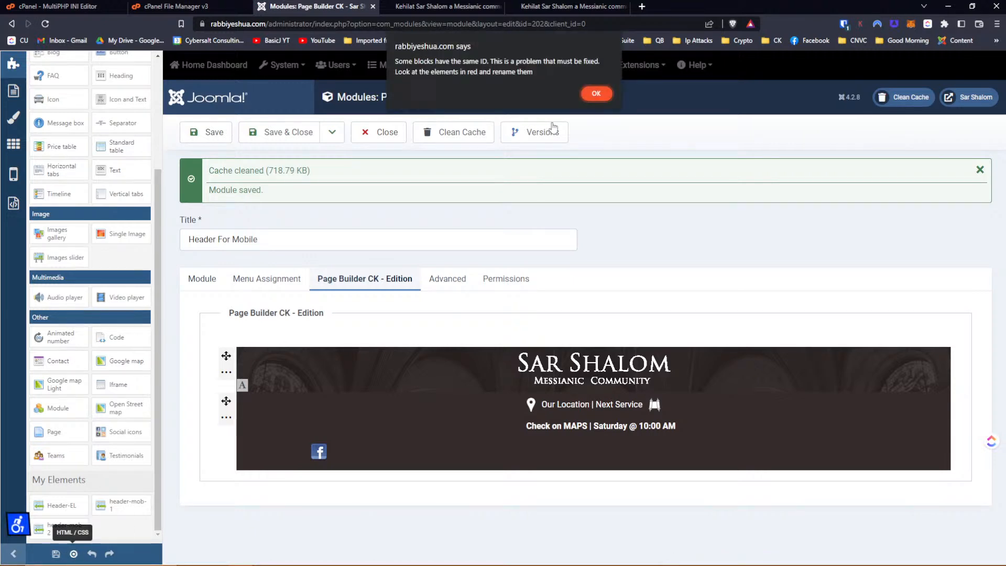
pyautogui.click(595, 95)
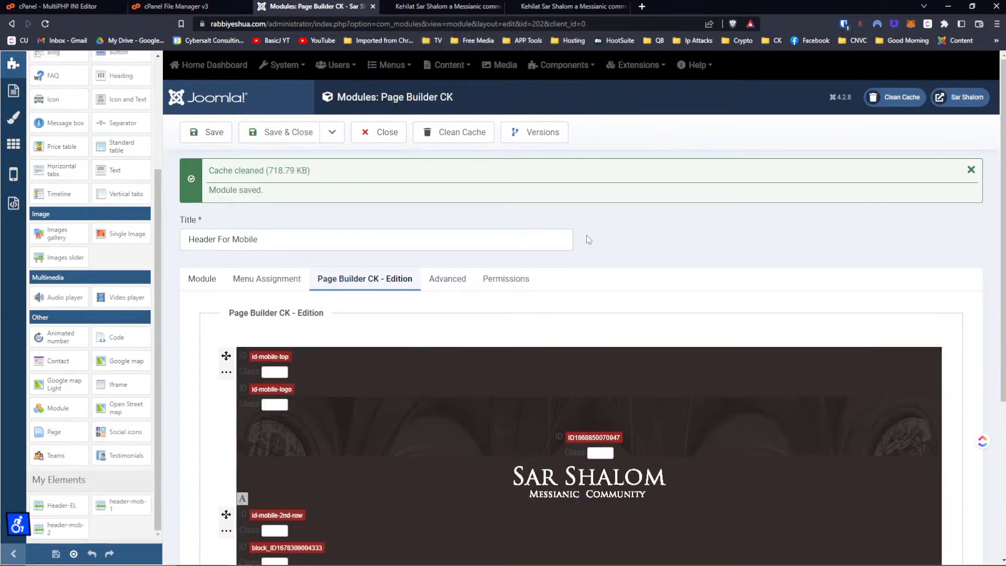
pyautogui.scroll(-2, 584, 247)
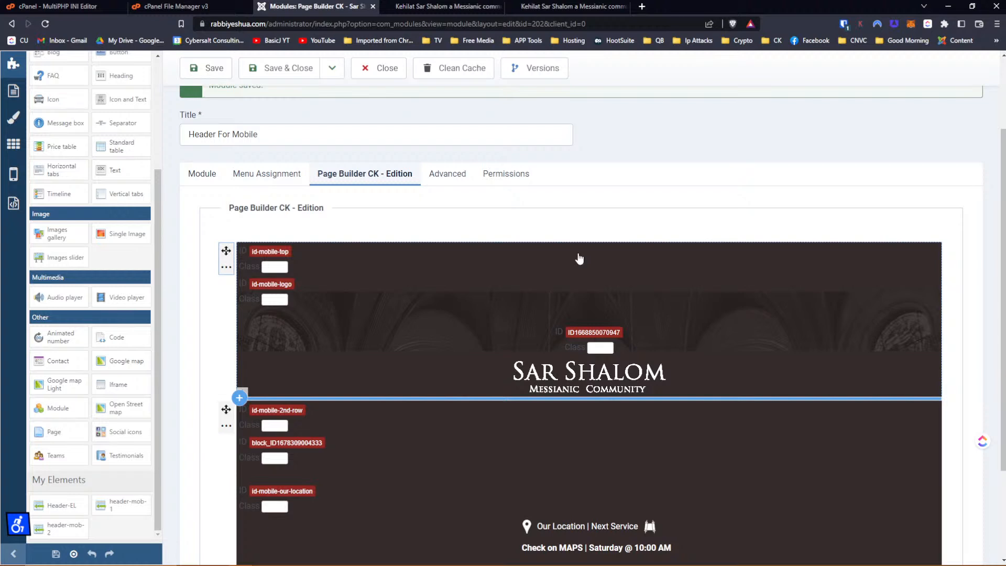
pyautogui.scroll(-2, 579, 258)
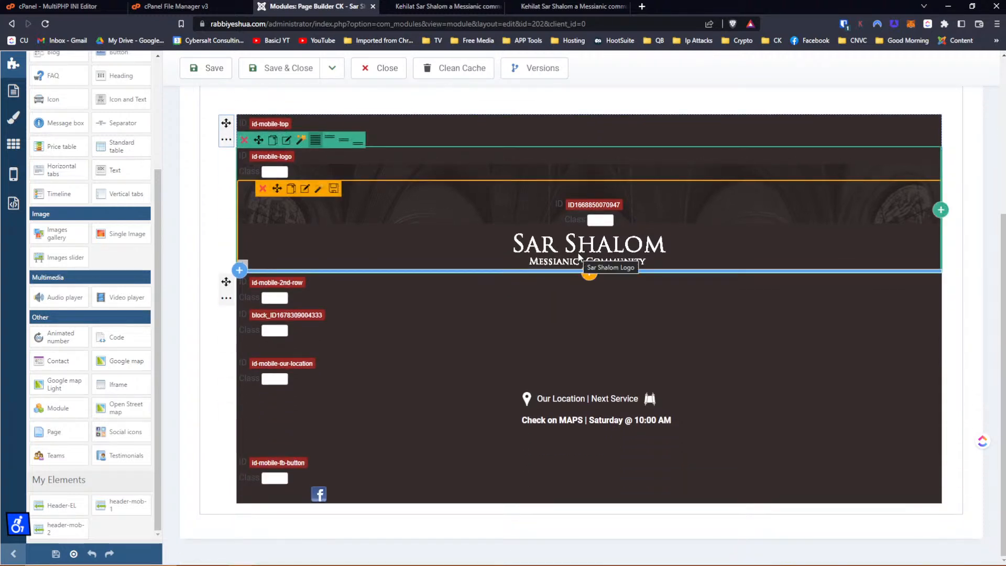
pyautogui.scroll(2, 578, 252)
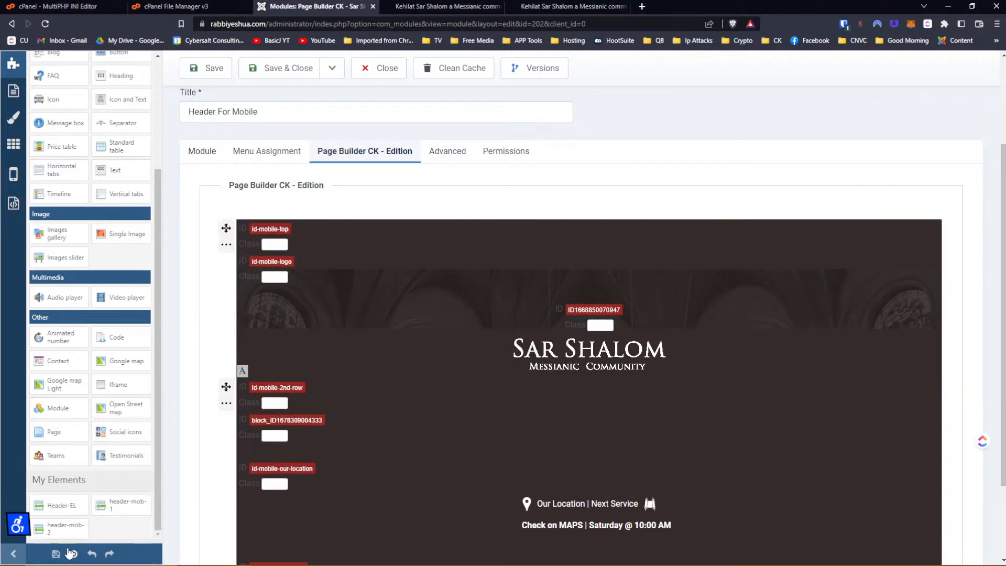
# Toggle the builder's ID and class labels and dismiss the repeated duplicate-ID alert.
pyautogui.click(72, 553)
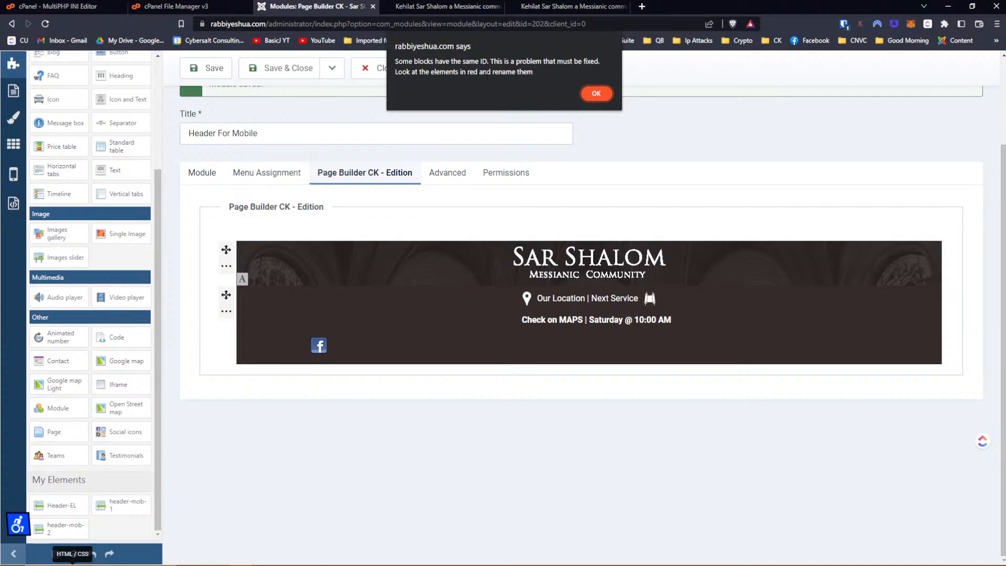
pyautogui.click(596, 102)
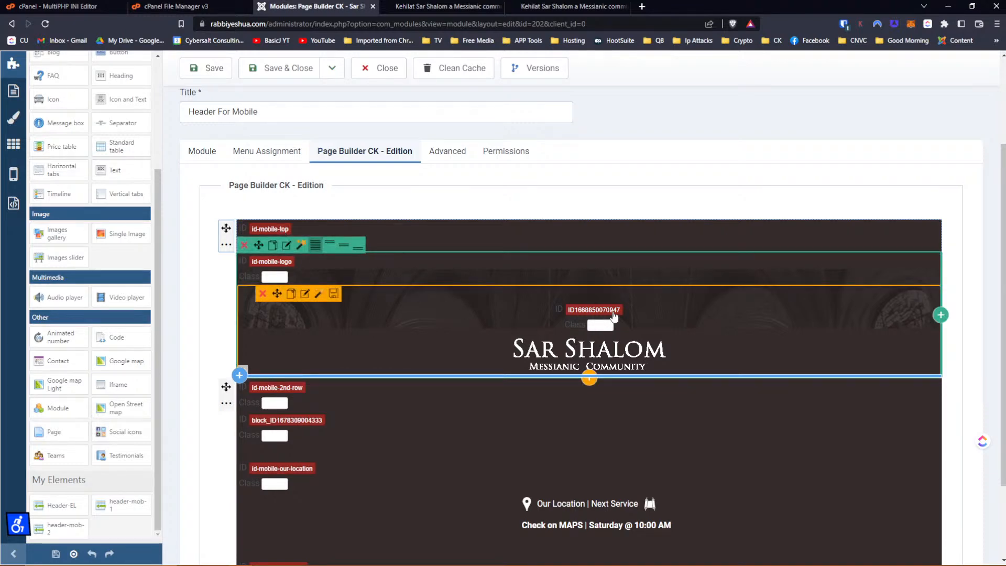
pyautogui.scroll(-2, 614, 316)
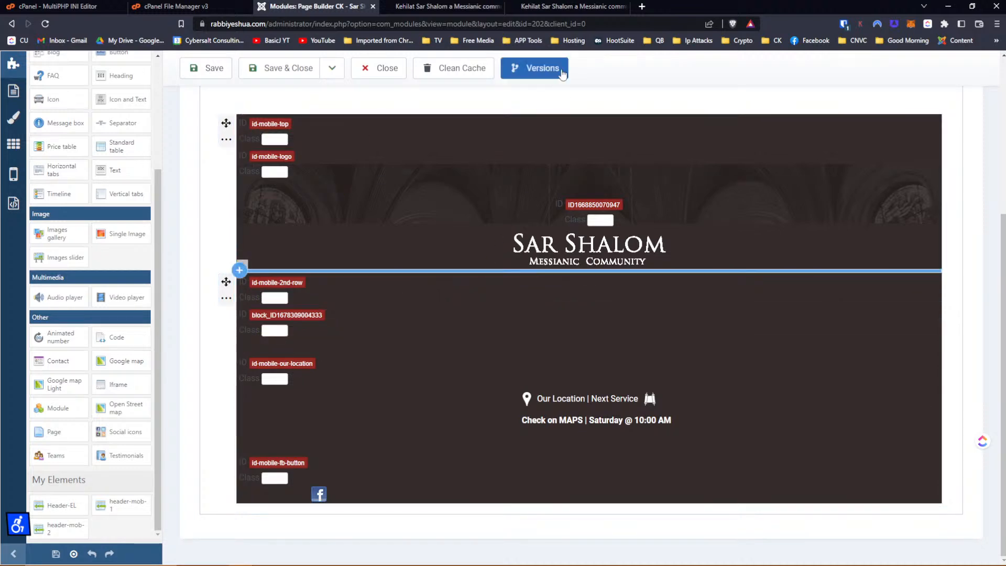
# Reload the site's mobile preview to check the new block IDs in its markup, then go back to Page Builder CK.
pyautogui.click(569, 6)
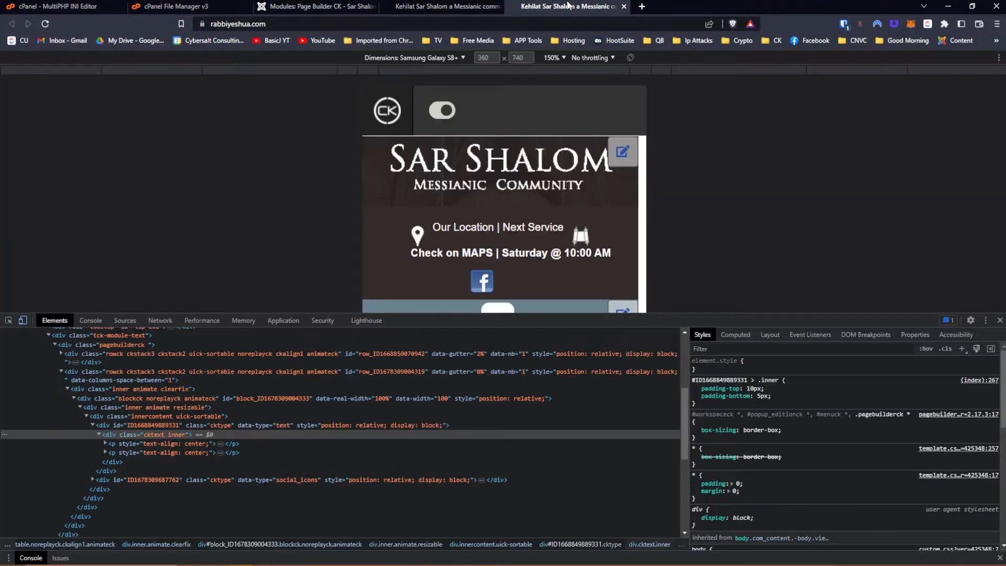
pyautogui.click(45, 24)
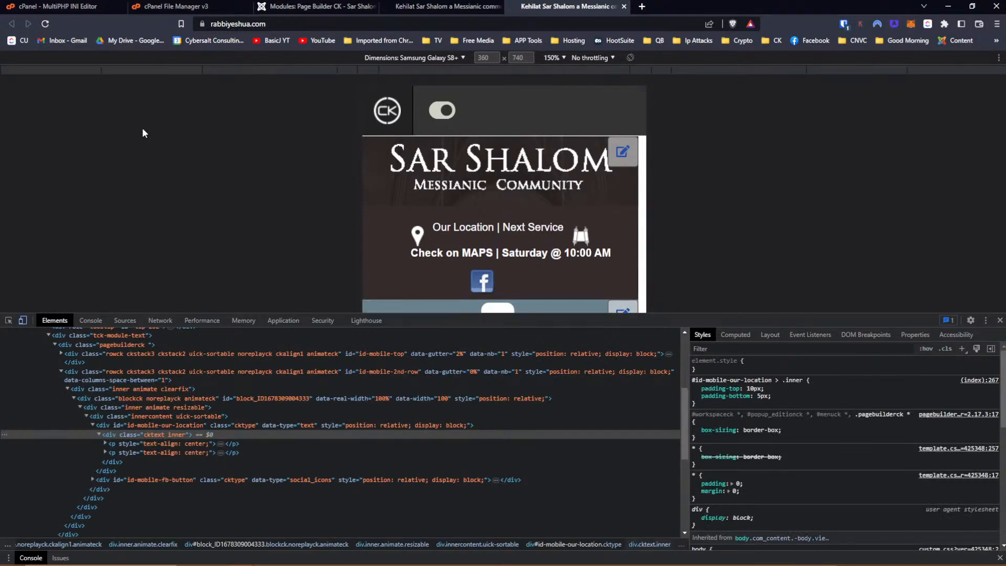
pyautogui.click(442, 8)
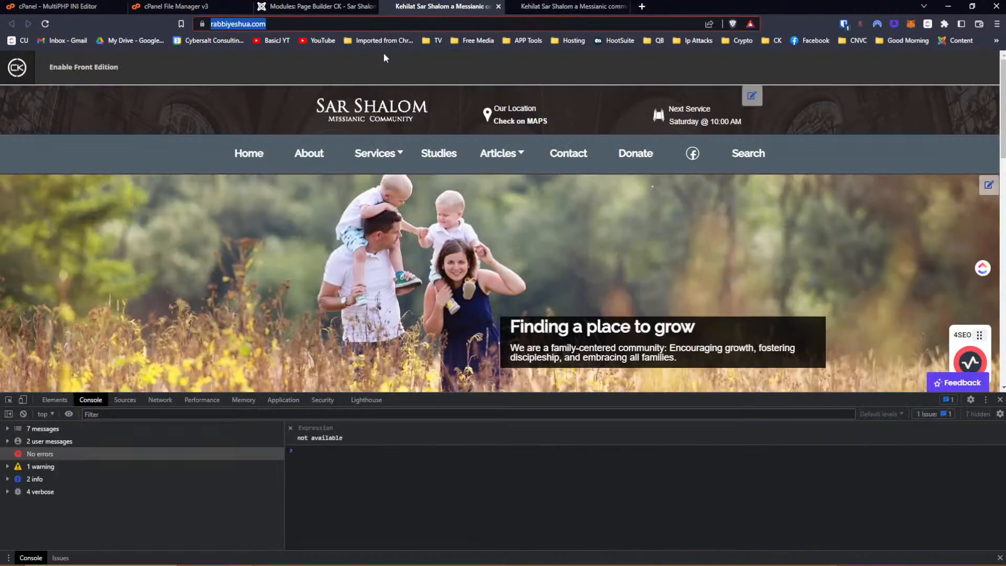
pyautogui.click(339, 7)
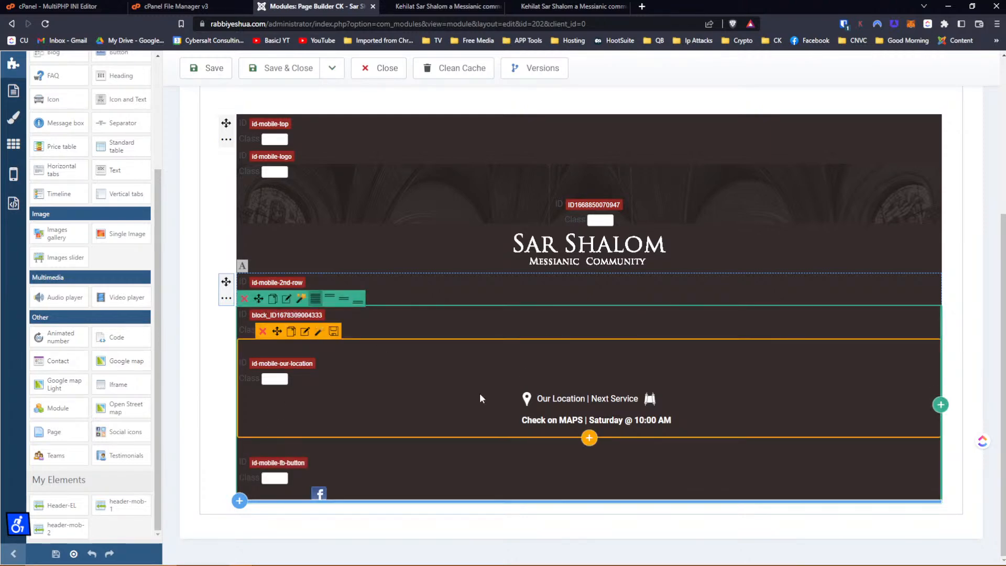
pyautogui.scroll(4, 516, 310)
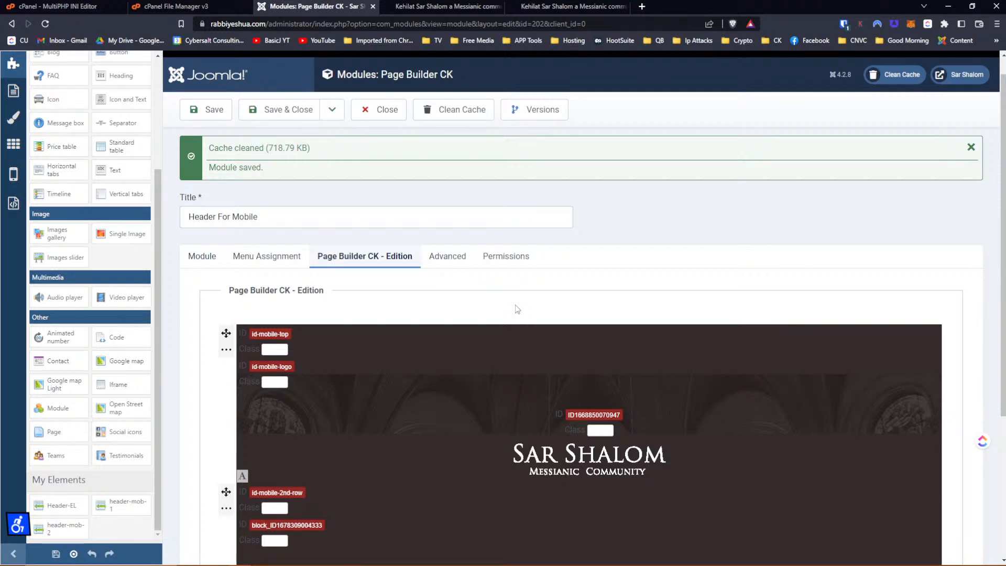
pyautogui.scroll(-4, 517, 309)
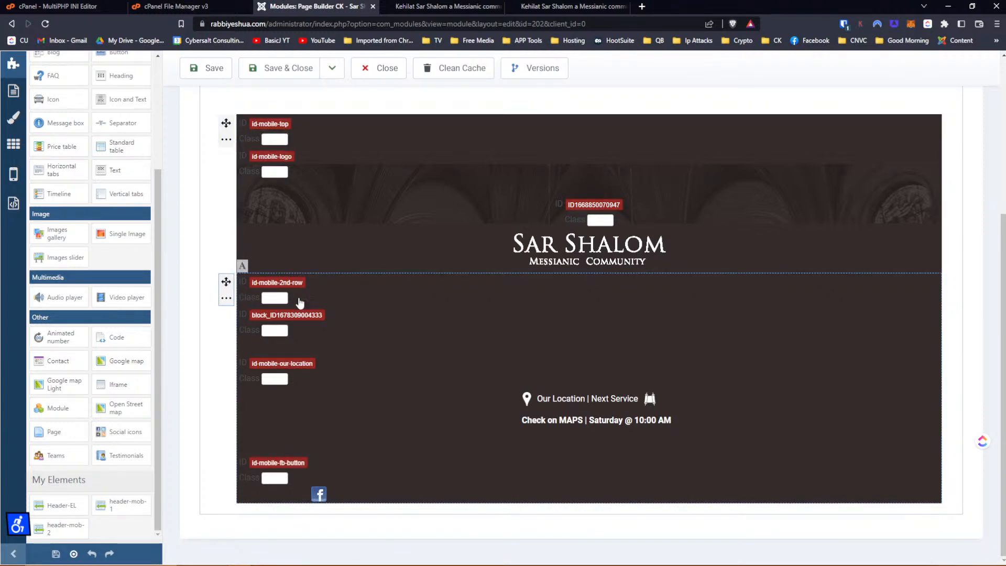
pyautogui.click(279, 299)
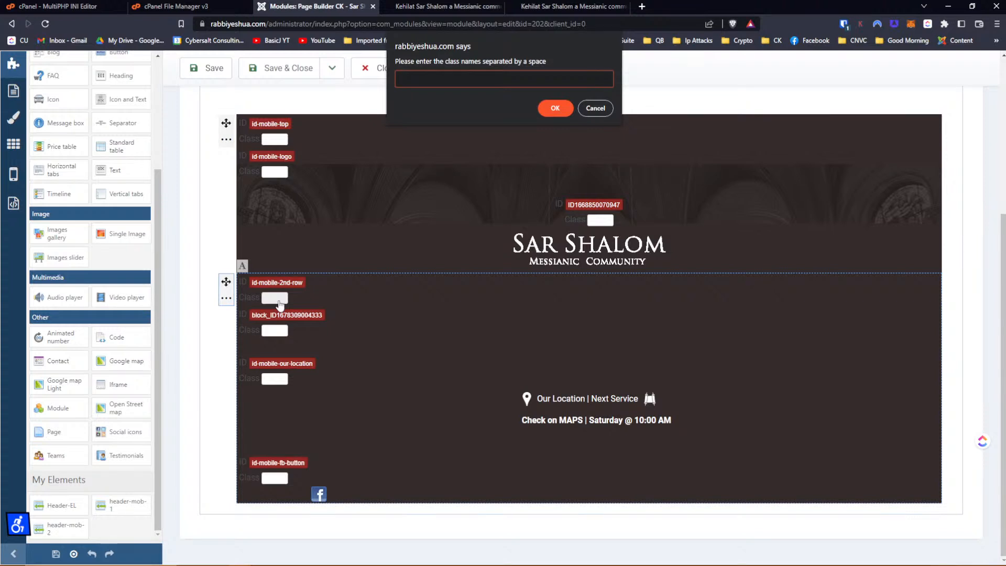
pyautogui.click(595, 108)
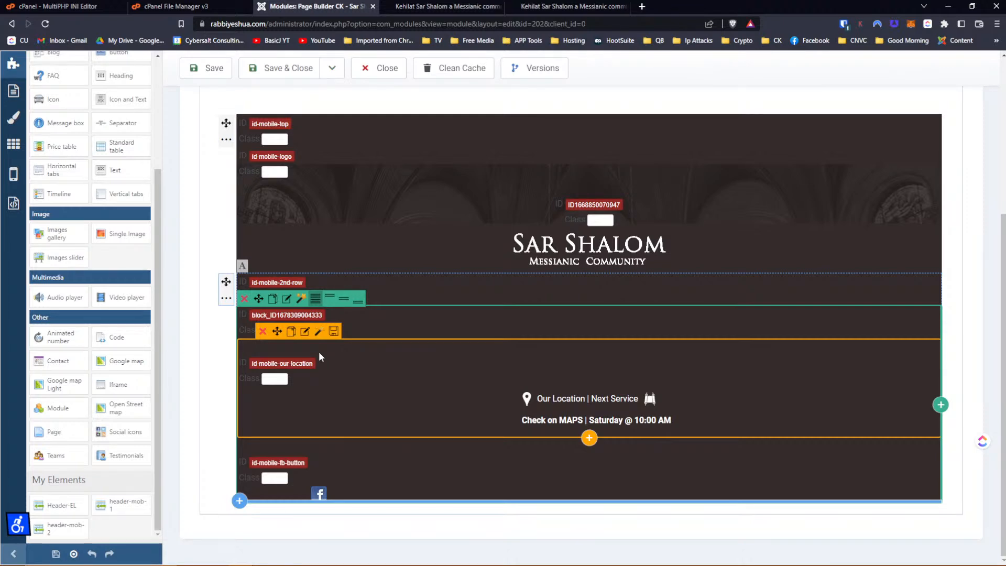
pyautogui.scroll(5, 321, 357)
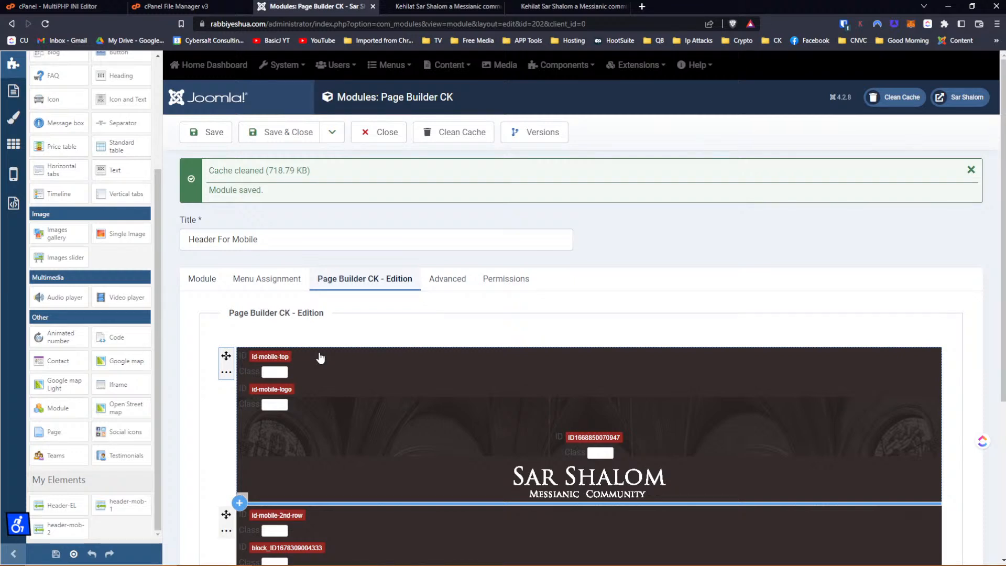
pyautogui.scroll(-4, 423, 362)
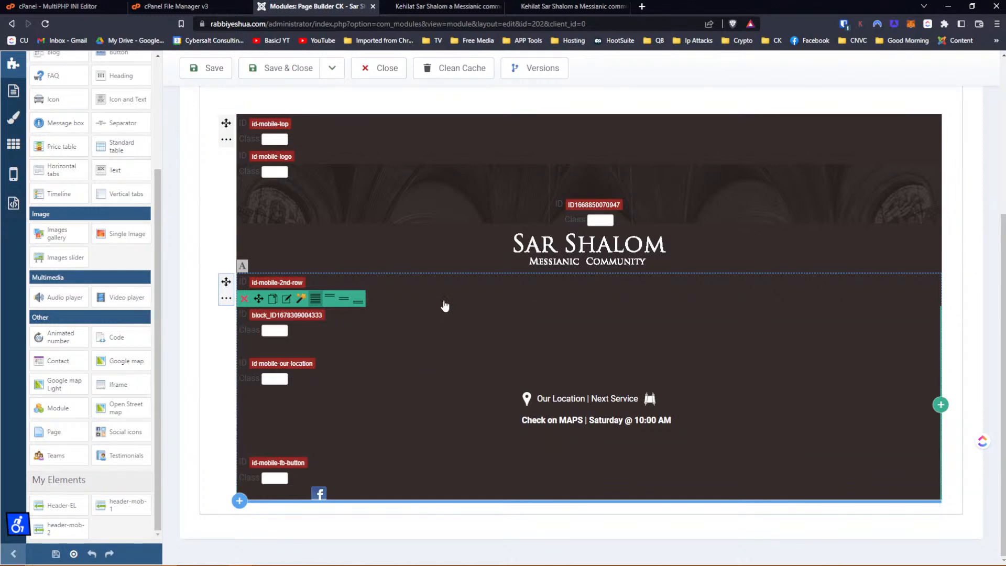
pyautogui.scroll(4, 442, 315)
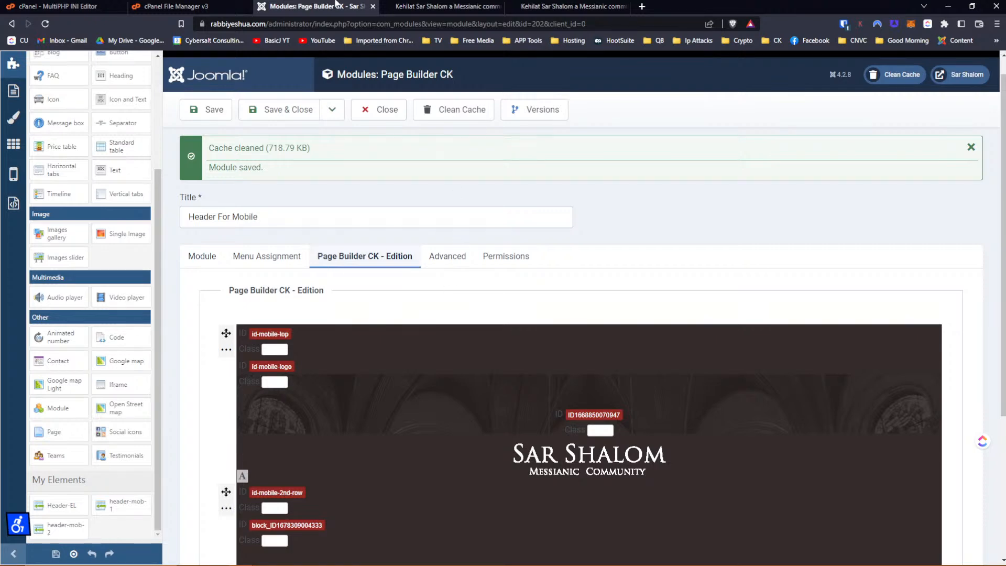
# Cycle through the open windows and bring up the InstantArt My Images page in Chrome.
pyautogui.hotkey('alt', 'Tab')
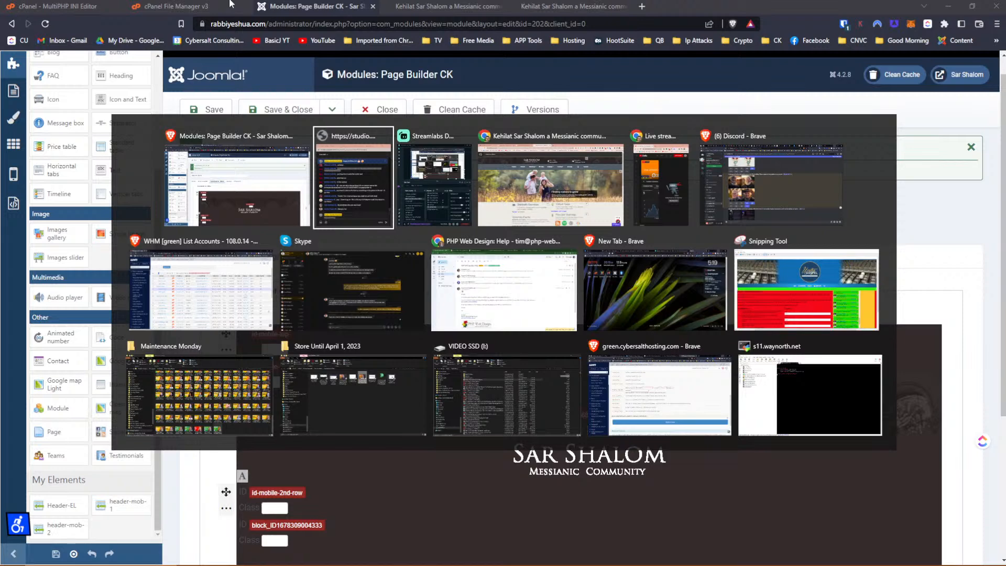
pyautogui.hotkey('alt', 'Tab')
pyautogui.hotkey('alt', 'Tab')
pyautogui.hotkey('alt', 'Tab')
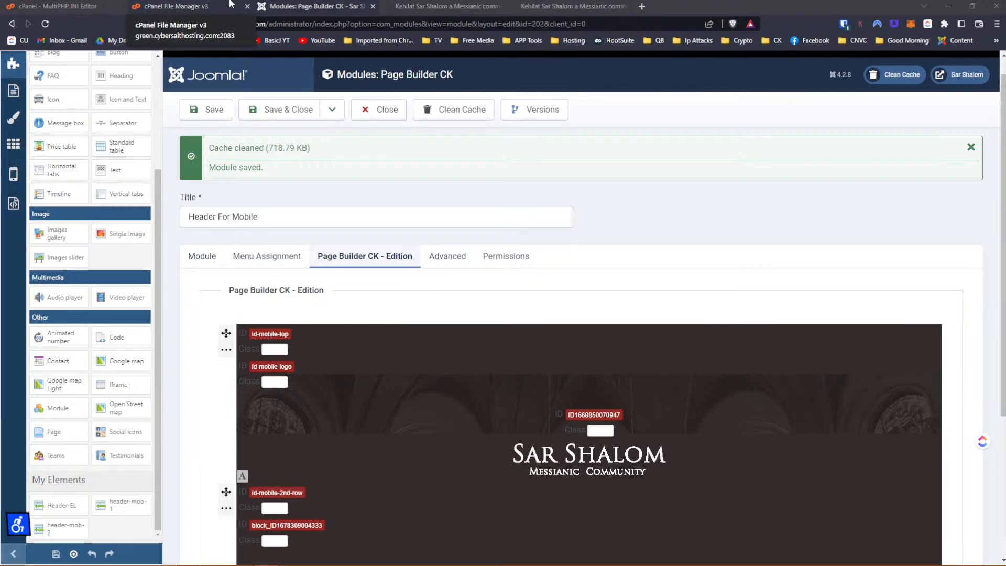
pyautogui.hotkey('alt', 'Tab')
pyautogui.hotkey('alt', 'Tab')
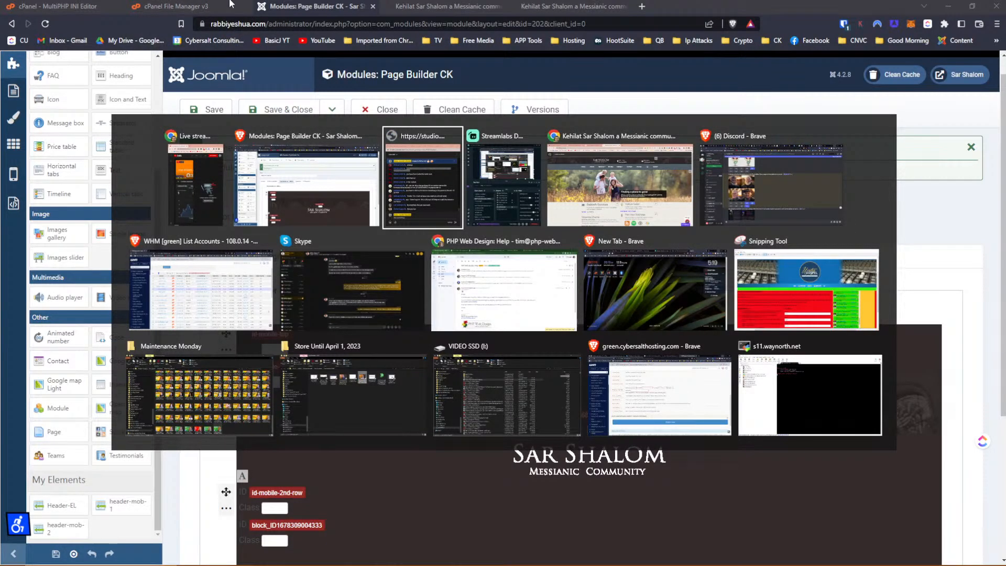
pyautogui.hotkey('alt', 'Tab')
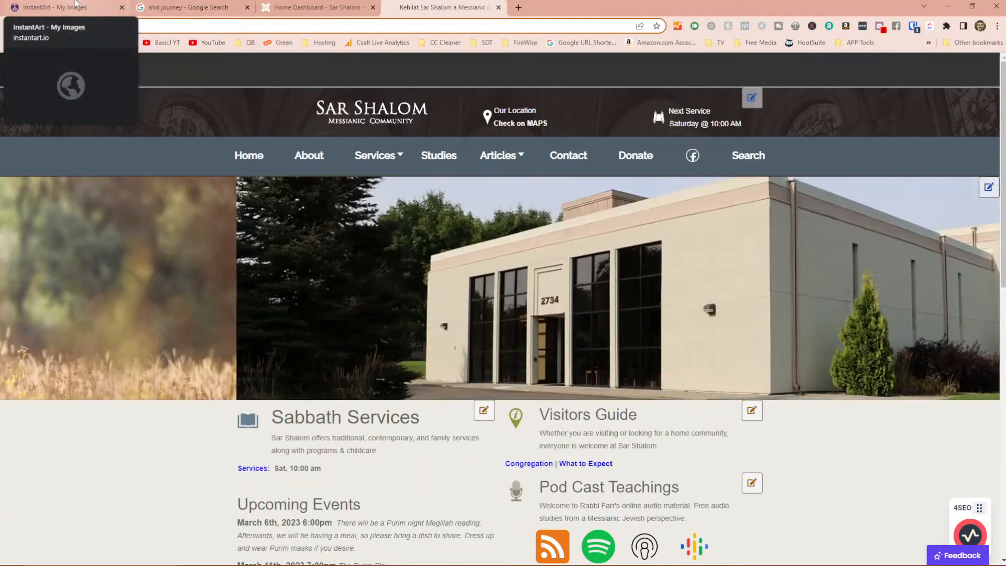
pyautogui.click(56, 7)
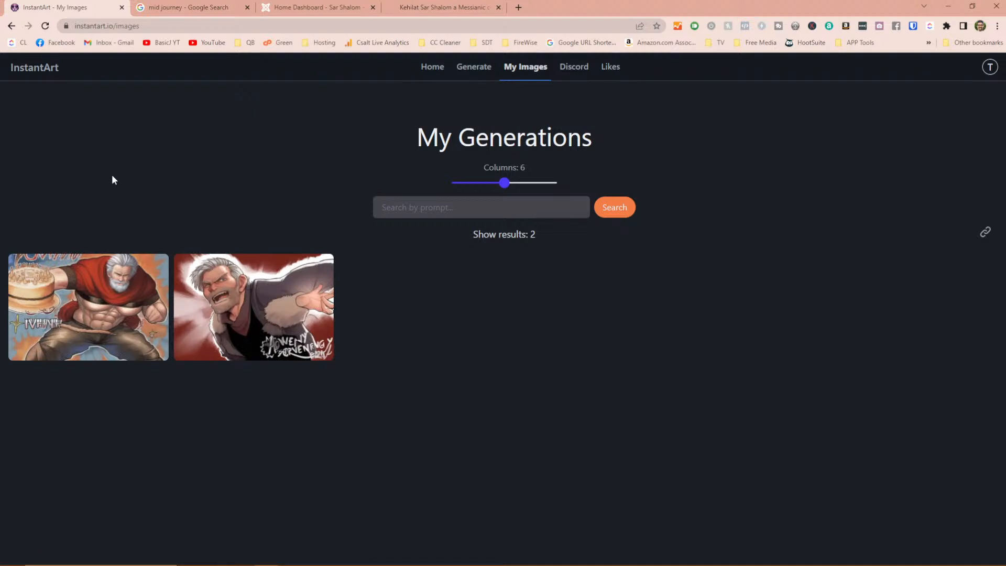
# View and close the details of each of the two generated images on InstantArt.
pyautogui.click(126, 303)
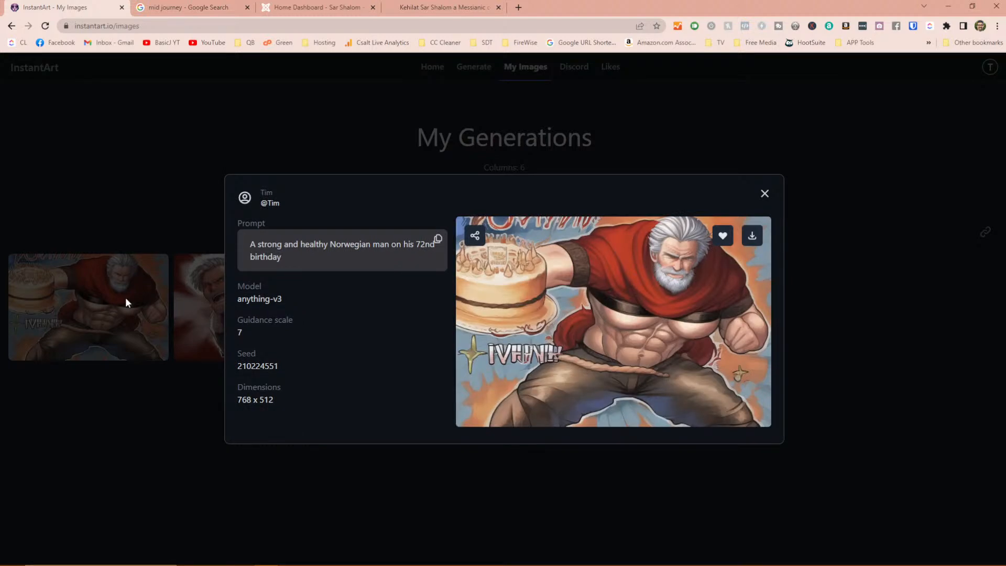
pyautogui.click(766, 194)
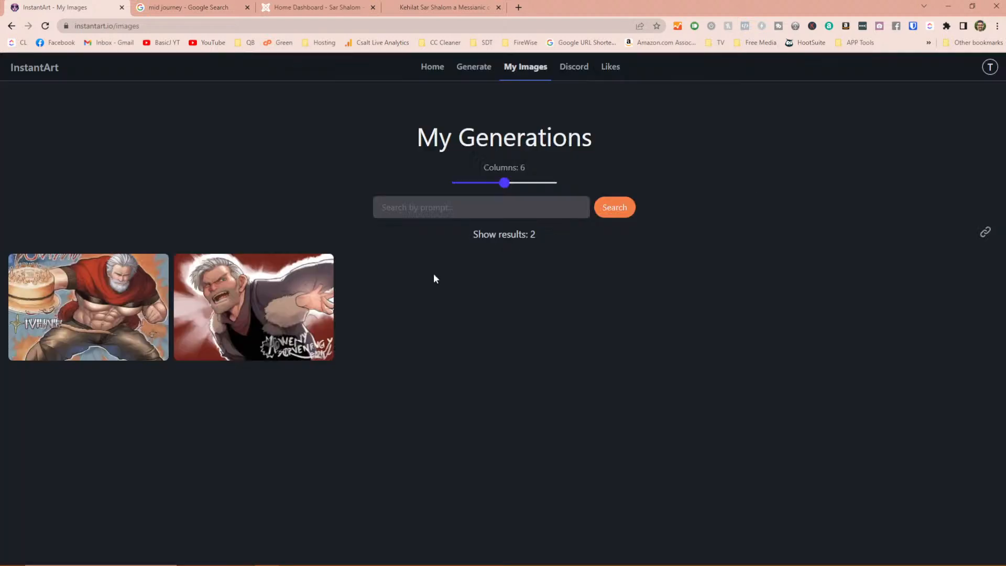
pyautogui.click(258, 313)
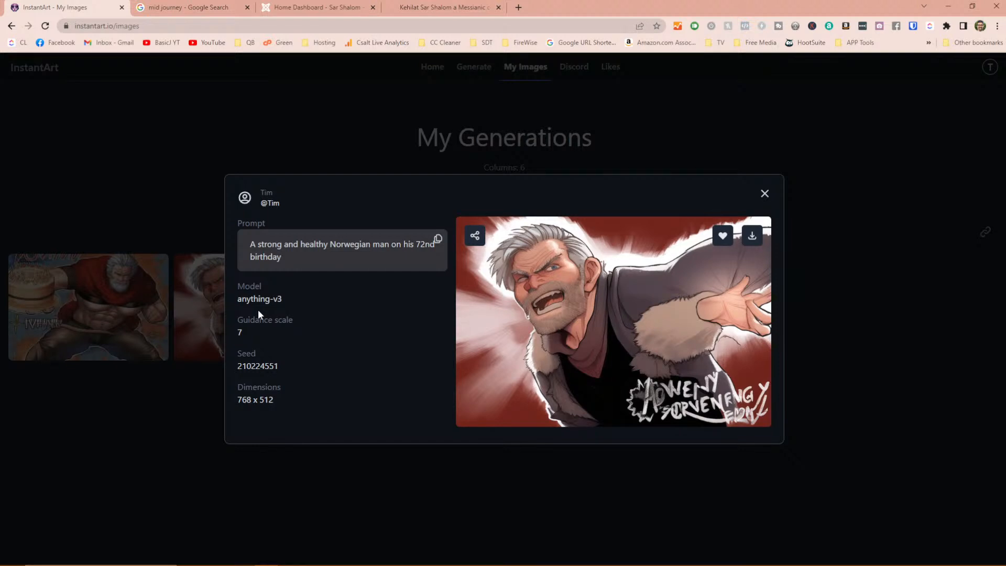
pyautogui.click(362, 107)
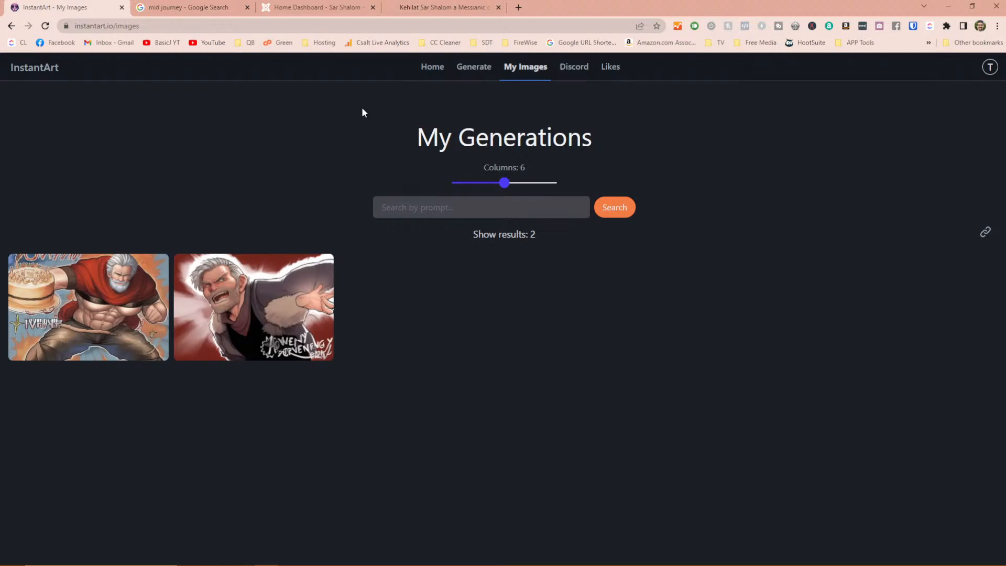
pyautogui.click(294, 289)
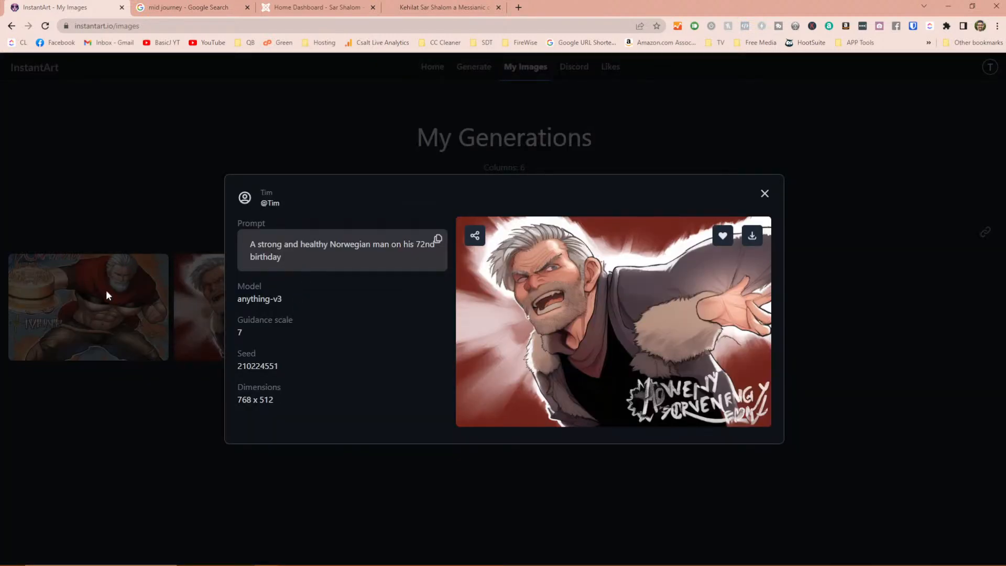
pyautogui.click(765, 195)
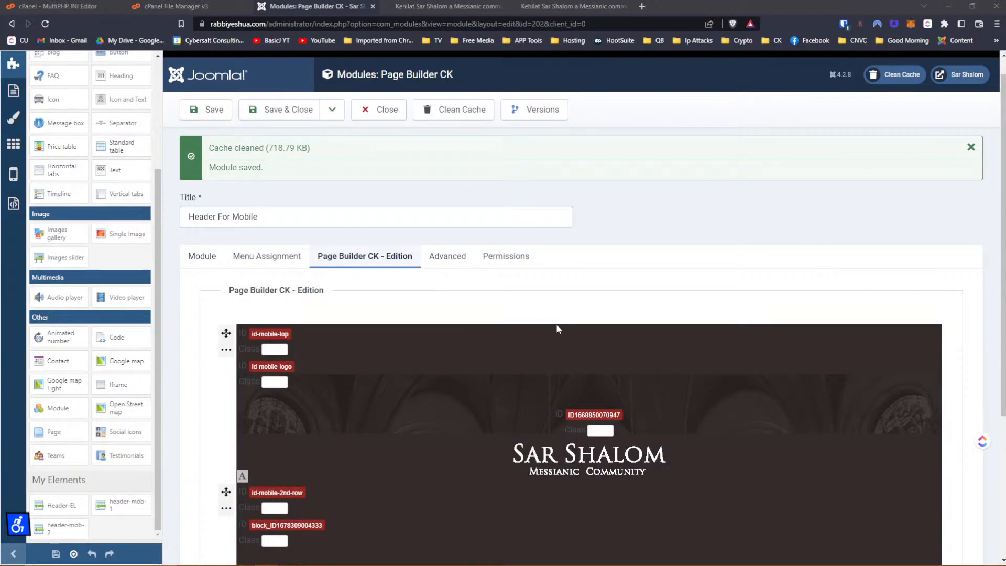
# Inspect the Facebook icon's link element in the site's mobile preview.
pyautogui.scroll(-4, 560, 316)
pyautogui.scroll(3, 553, 338)
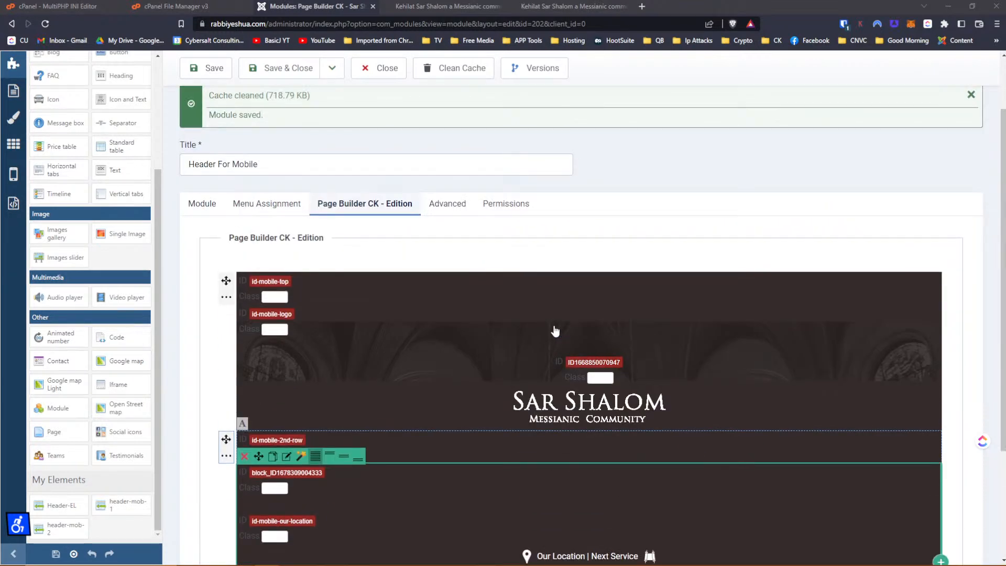
pyautogui.scroll(-3, 556, 332)
pyautogui.scroll(4, 556, 331)
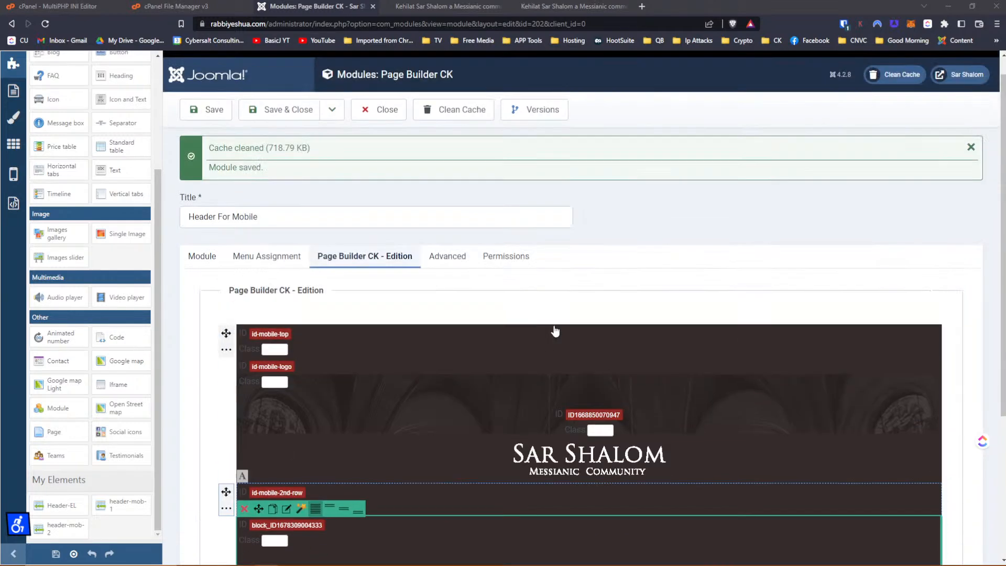
pyautogui.click(546, 7)
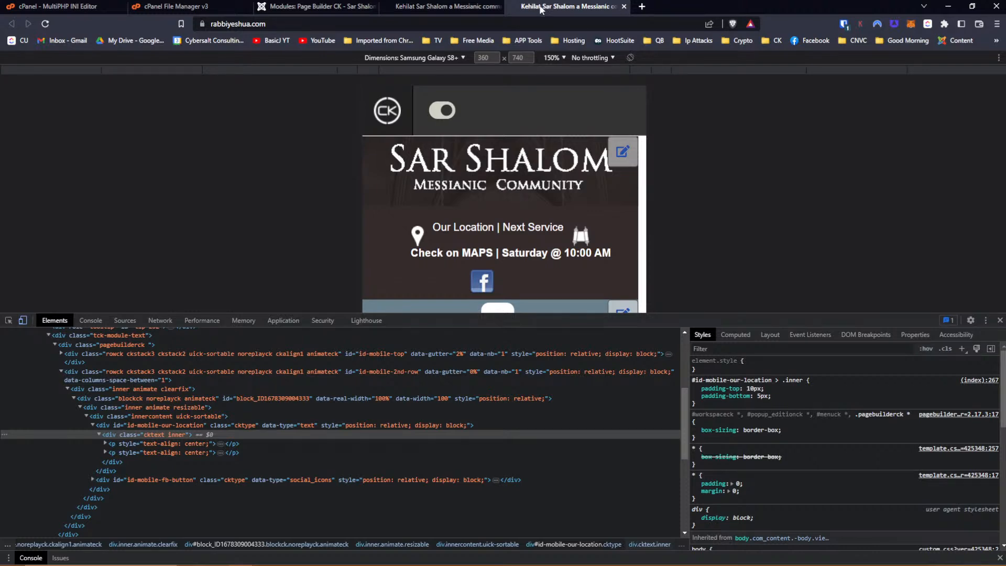
pyautogui.click(6, 320)
pyautogui.click(477, 285)
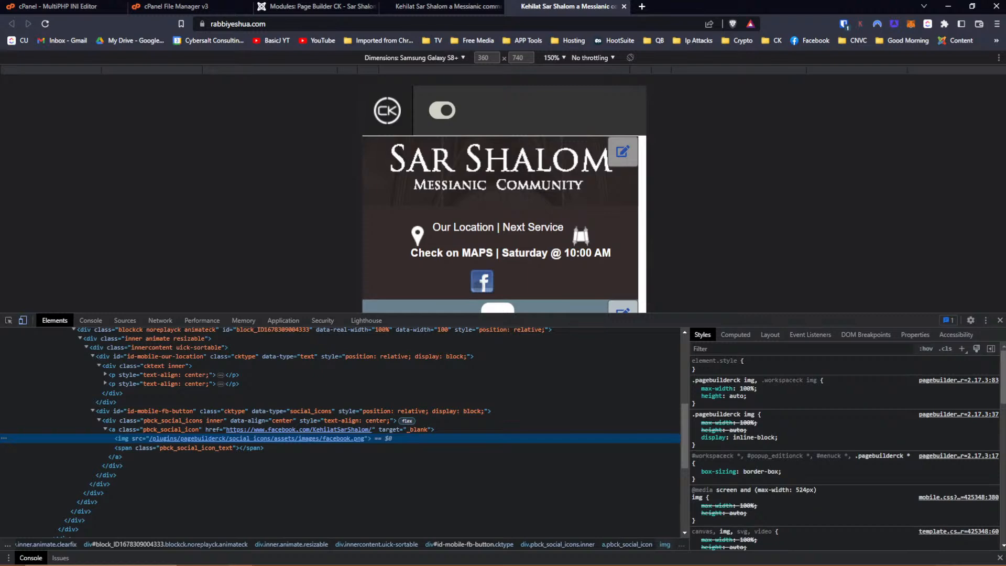
pyautogui.click(136, 430)
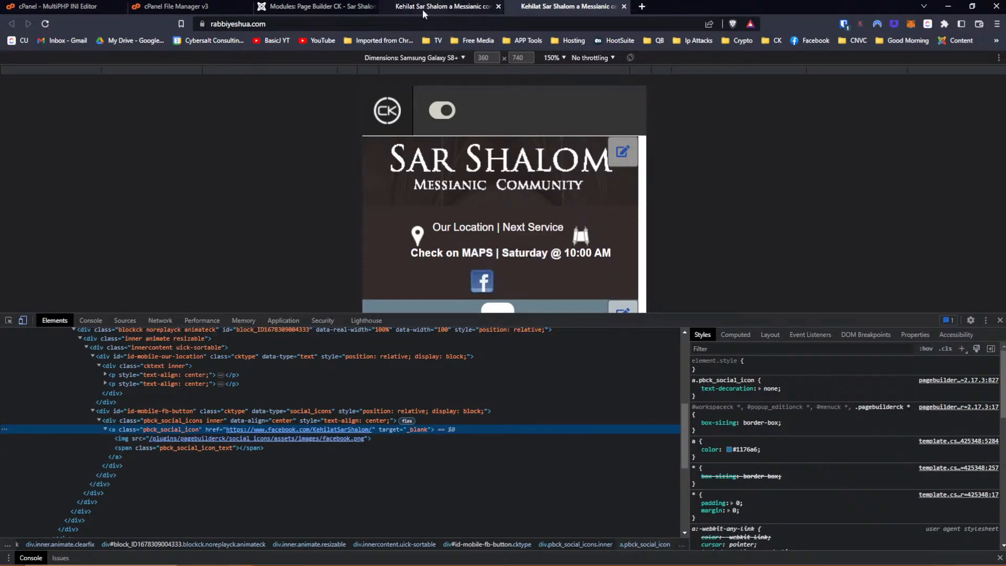
# Set the Facebook button block's class to fb-button-mobile and save the Header For Mobile module.
pyautogui.click(332, 7)
pyautogui.scroll(-4, 602, 325)
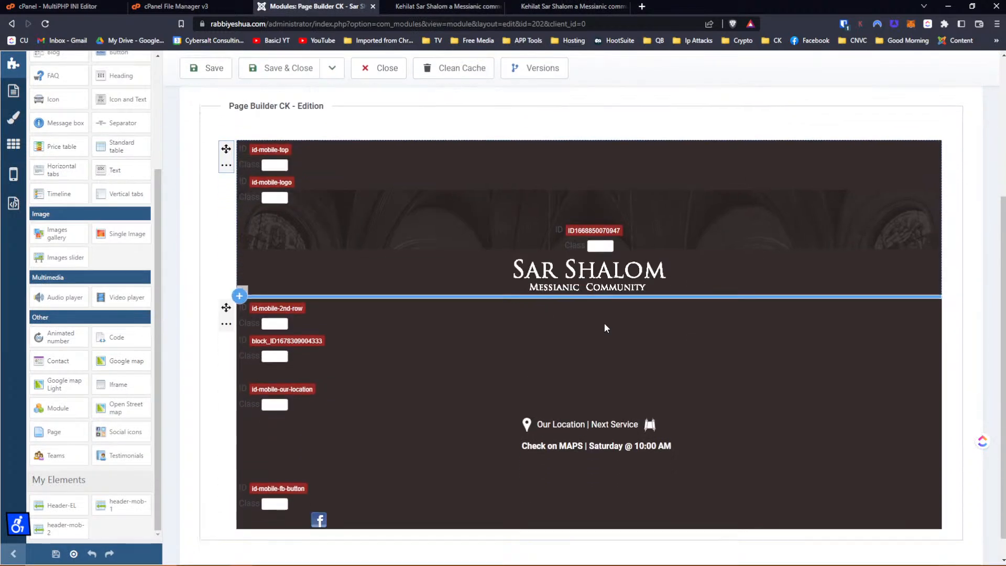
pyautogui.click(268, 477)
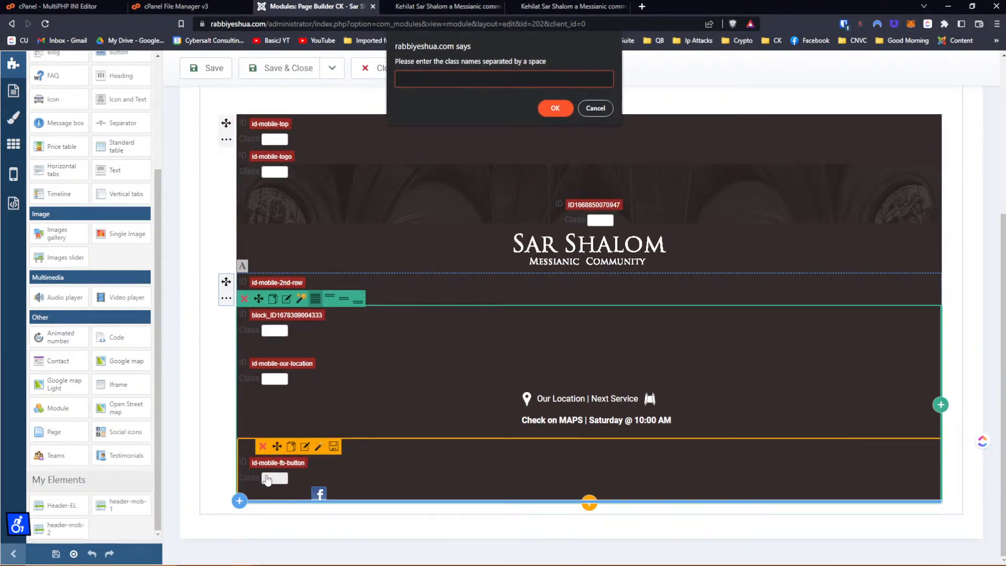
pyautogui.write('fb-button-mobile')
pyautogui.press('Return')
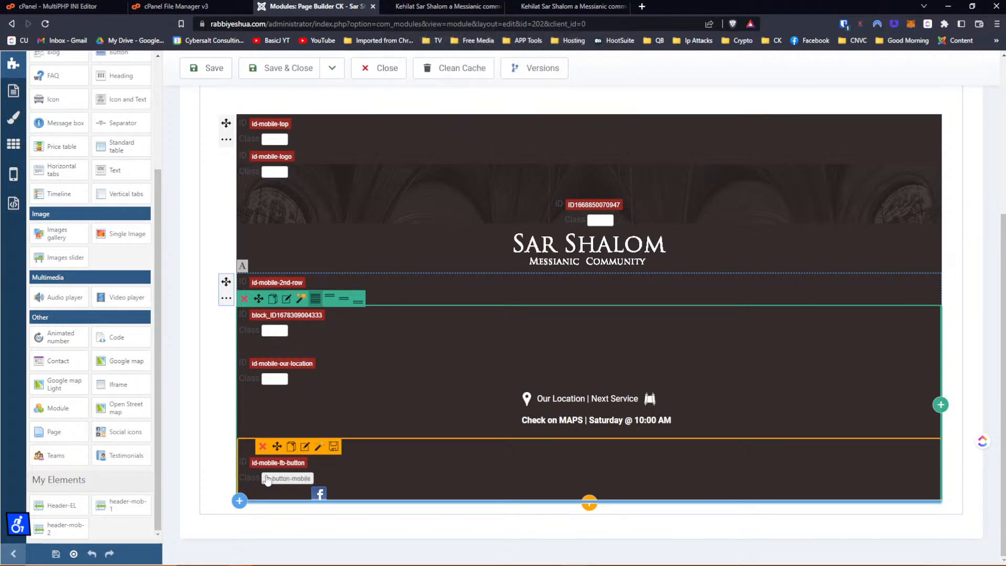
pyautogui.click(212, 68)
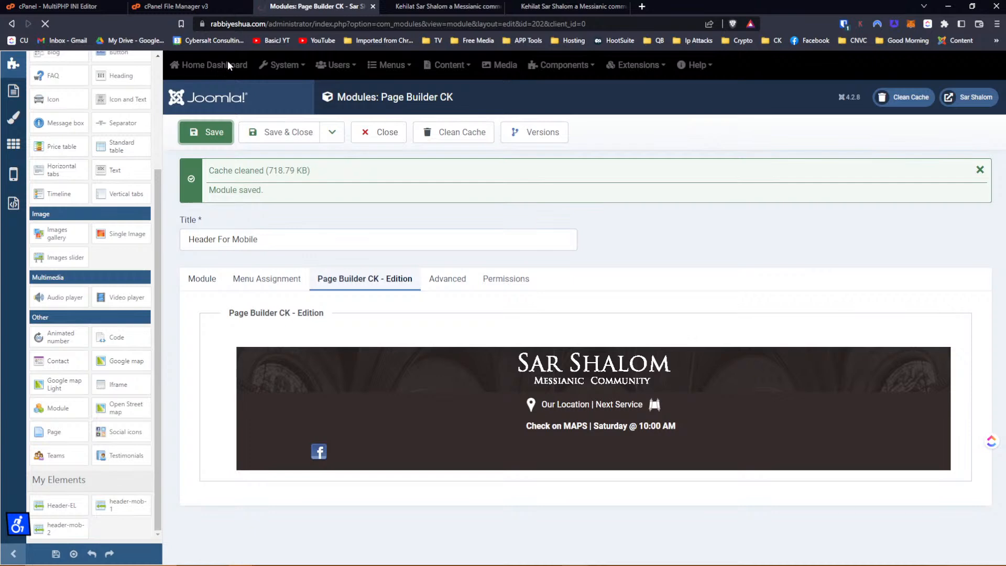
pyautogui.click(419, 7)
# Reload the mobile site, inspect the div#id-mobile-fb-button container and add a new style rule for it.
pyautogui.click(540, 6)
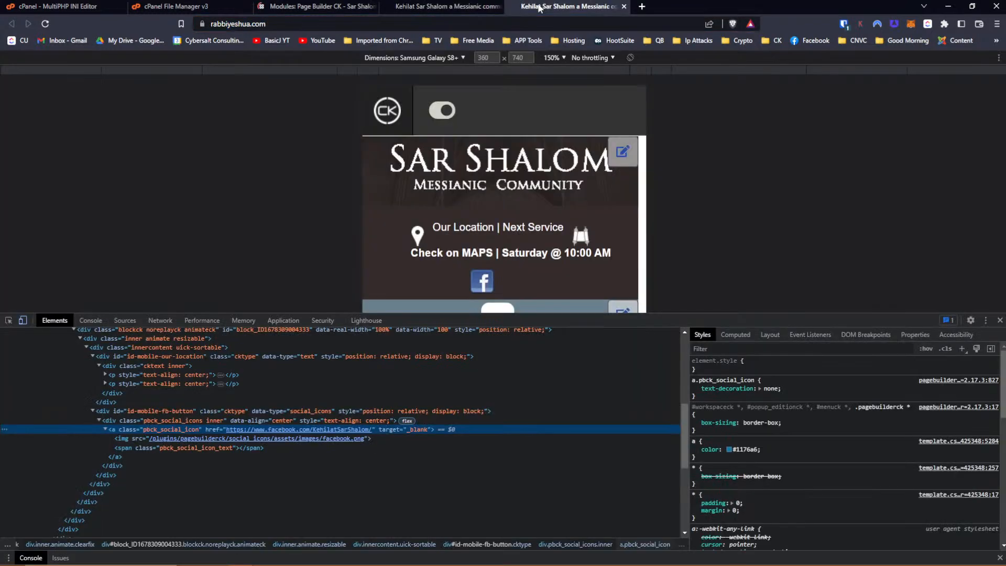
pyautogui.click(44, 26)
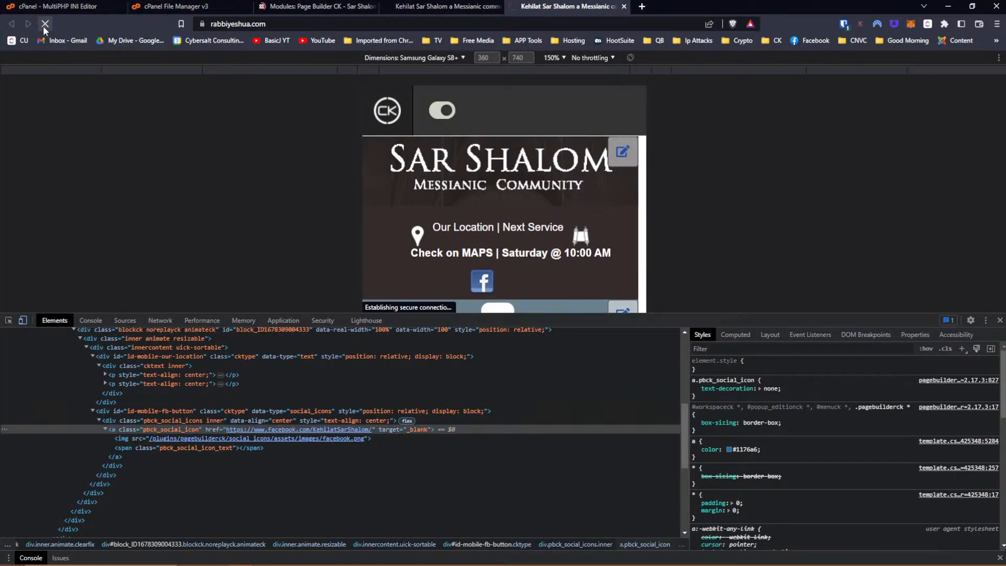
pyautogui.click(8, 320)
pyautogui.click(482, 281)
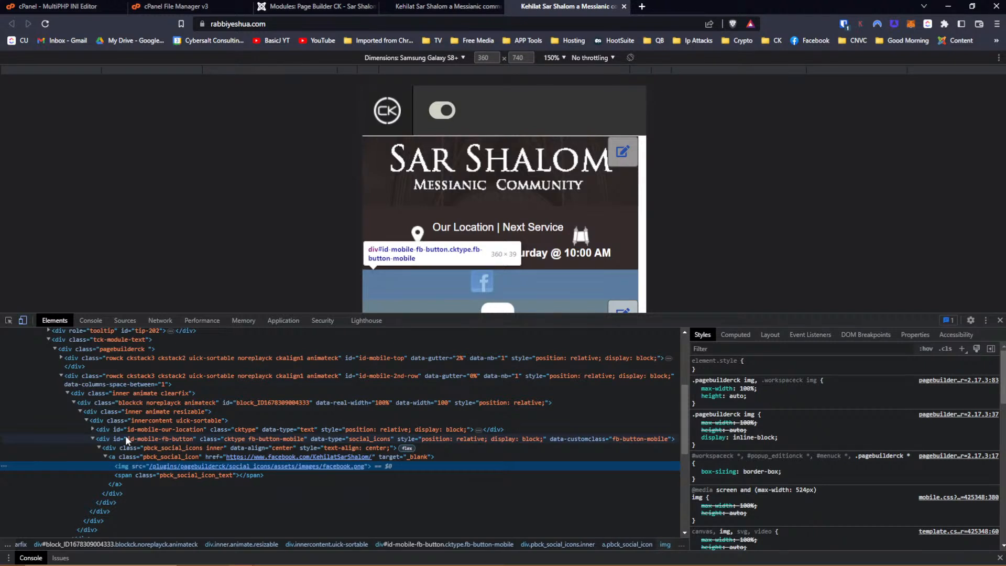
pyautogui.click(260, 438)
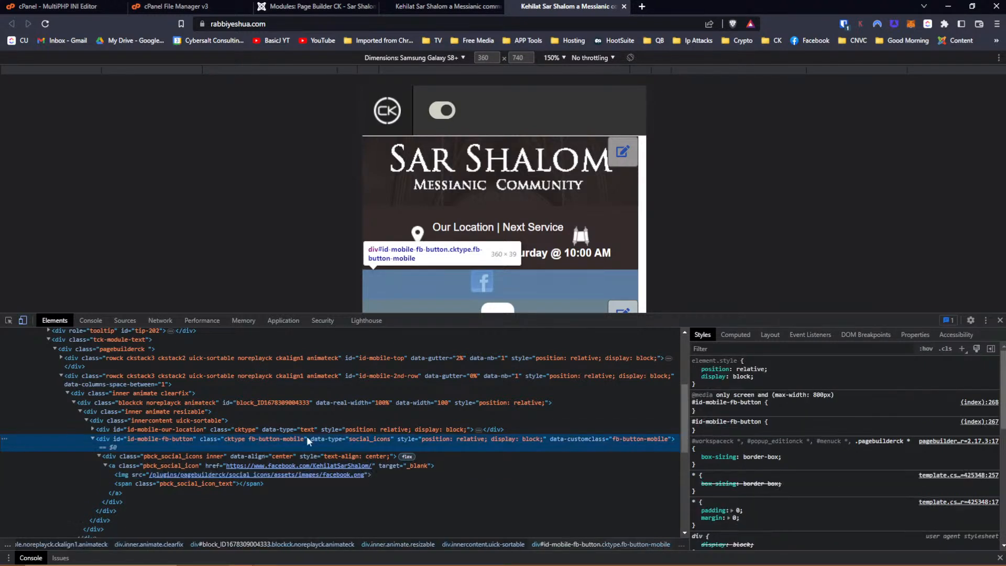
pyautogui.click(963, 347)
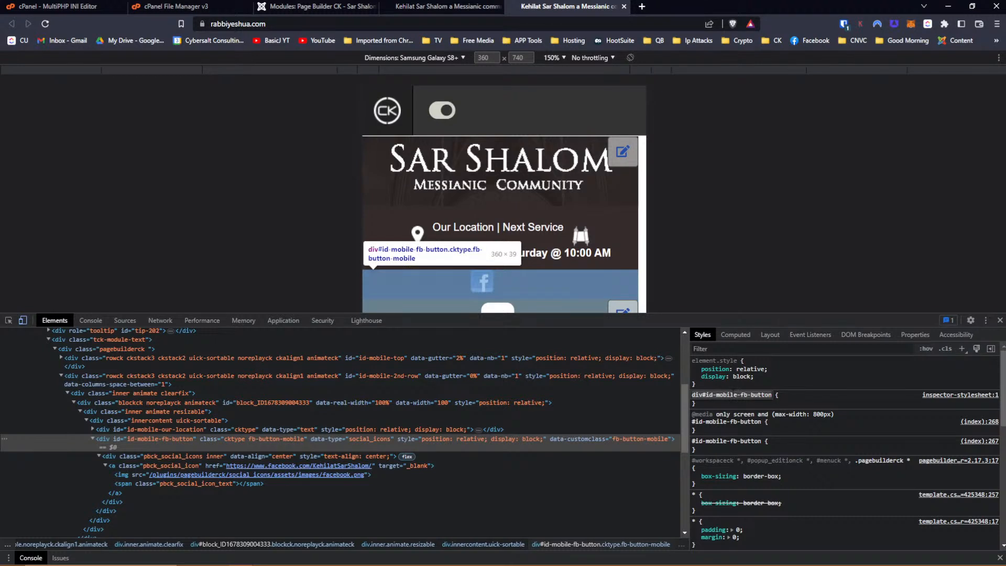
pyautogui.click(734, 395)
# Change the new rule's selector to target the .fb-button-mobile class.
pyautogui.press('BackSpace')
pyautogui.press('BackSpace')
pyautogui.press('BackSpace')
pyautogui.press('BackSpace')
pyautogui.press('BackSpace')
pyautogui.press('BackSpace')
pyautogui.press('BackSpace')
pyautogui.press('BackSpace')
pyautogui.press('BackSpace')
pyautogui.press('BackSpace')
pyautogui.press('BackSpace')
pyautogui.press('BackSpace')
pyautogui.press('BackSpace')
pyautogui.press('BackSpace')
pyautogui.press('End')
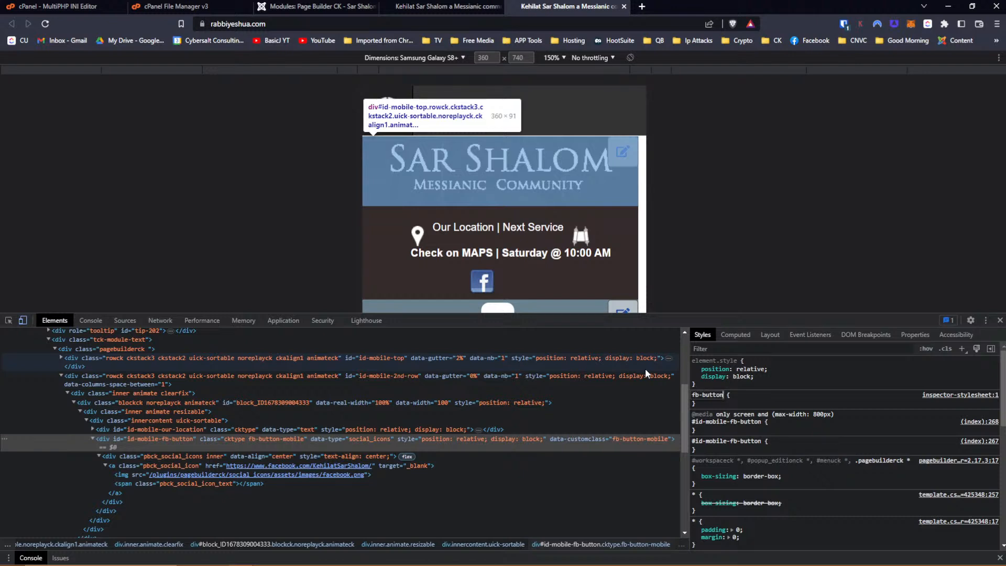
pyautogui.write('-mobile')
pyautogui.write('.')
pyautogui.press('Return')
# Add margin-left: auto and margin-right: auto to the Facebook button's style.
pyautogui.click(708, 388)
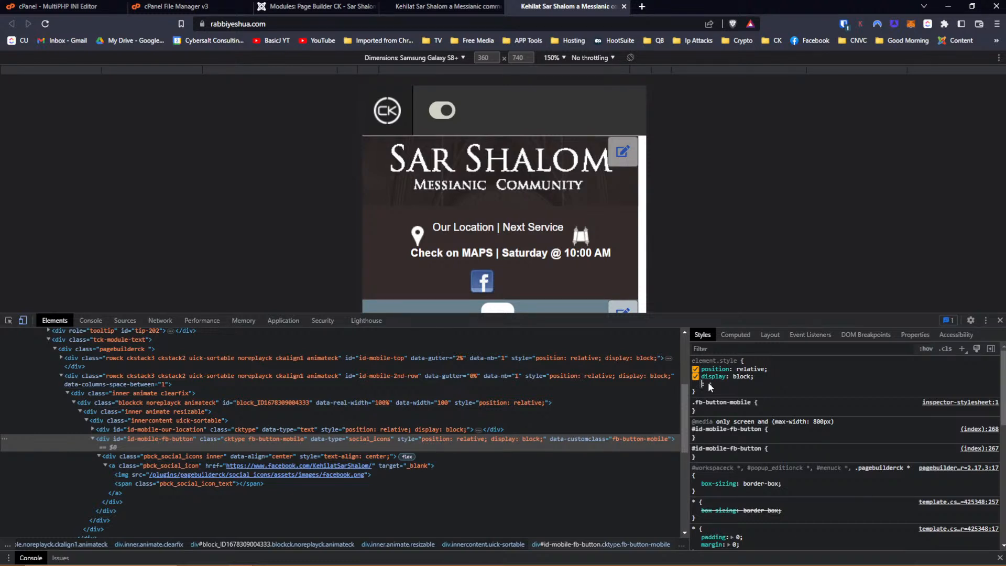
pyautogui.write('margin: ;')
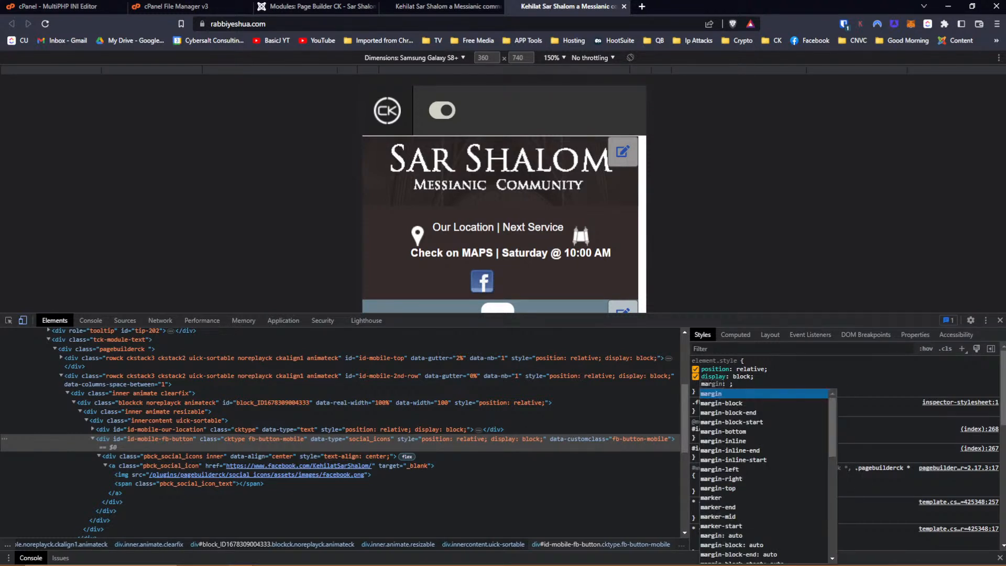
pyautogui.press('Down')
pyautogui.press('Down')
pyautogui.press('Down')
pyautogui.press('Down')
pyautogui.press('Down')
pyautogui.press('Down')
pyautogui.press('Down')
pyautogui.press('Down')
pyautogui.press('Return')
pyautogui.press('Down')
pyautogui.press('Return')
pyautogui.write('margin')
pyautogui.press('Down')
pyautogui.press('Down')
pyautogui.press('Down')
pyautogui.press('Down')
pyautogui.press('Down')
pyautogui.press('Down')
pyautogui.press('Down')
pyautogui.press('Down')
pyautogui.press('Down')
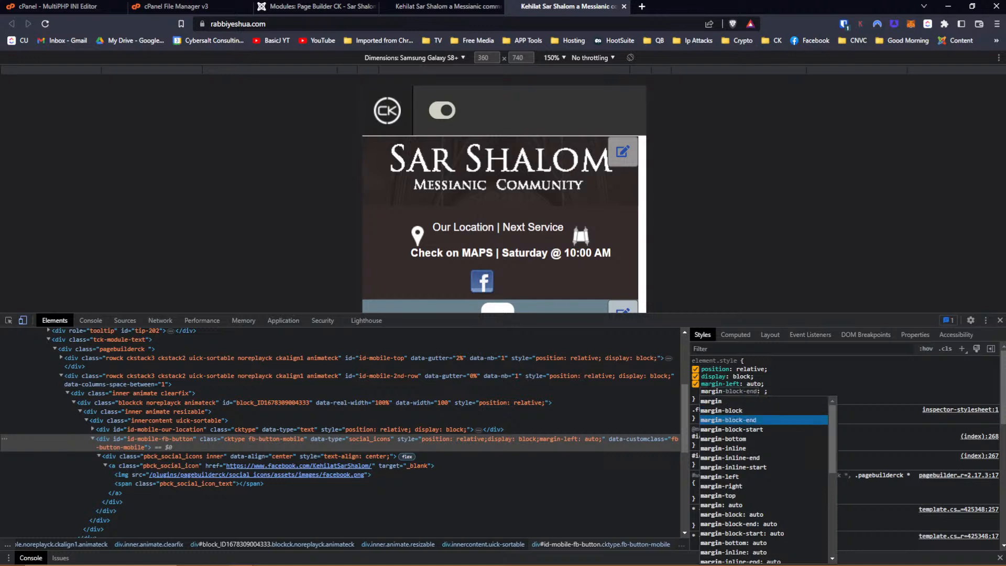
pyautogui.press('Return')
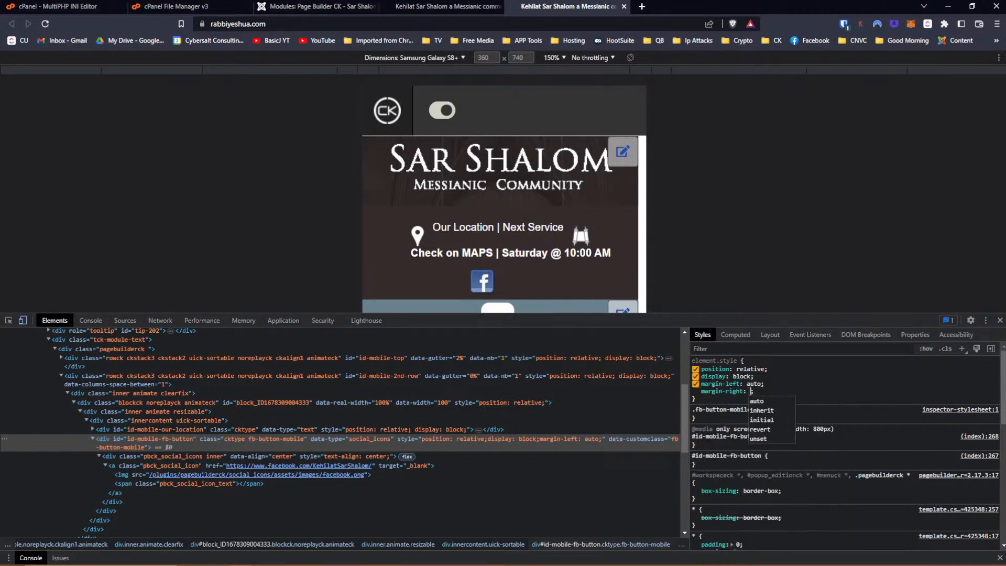
pyautogui.press('Down')
pyautogui.press('Return')
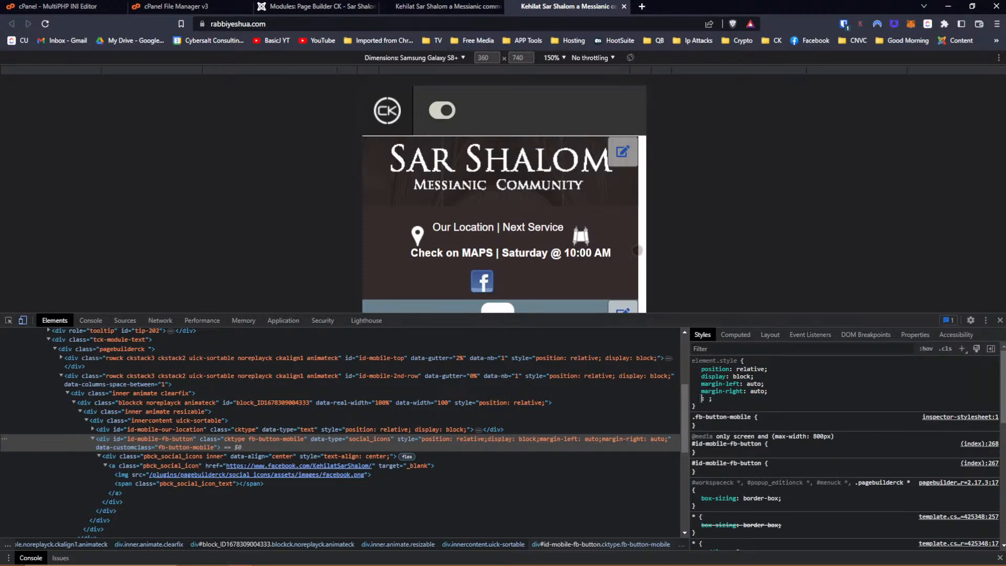
pyautogui.click(341, 8)
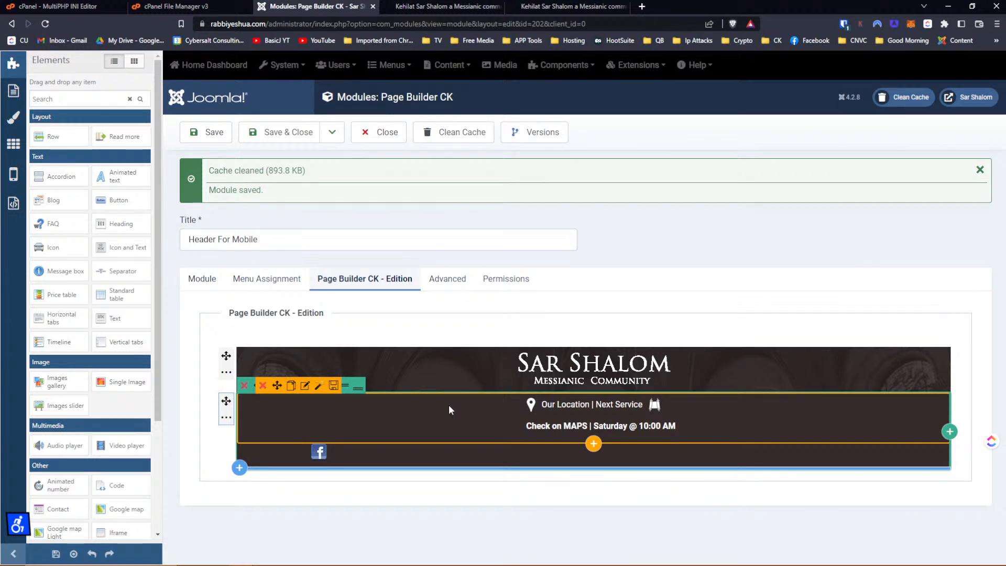
pyautogui.click(305, 386)
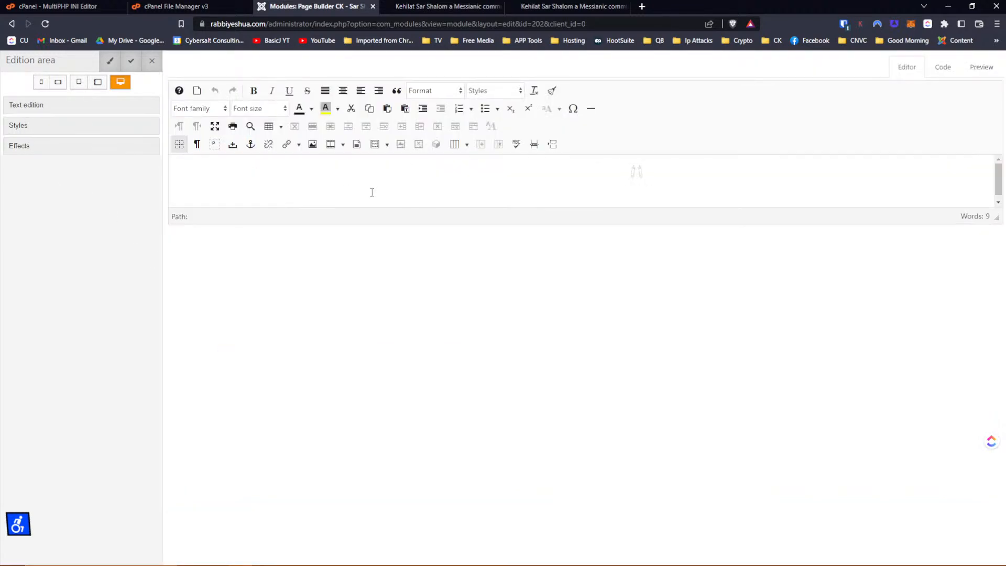
pyautogui.moveTo(208, 168); pyautogui.dragTo(707, 205)
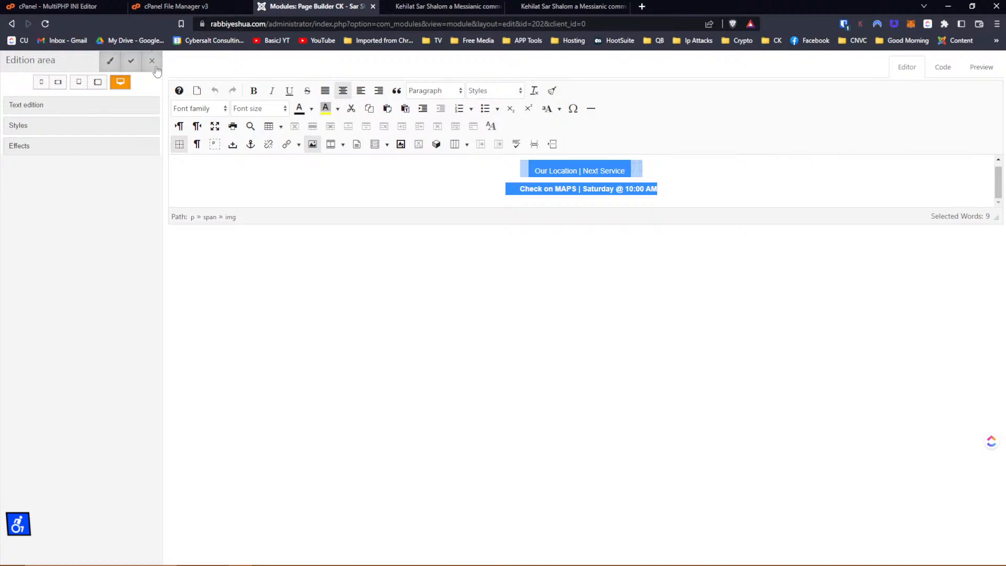
pyautogui.click(131, 60)
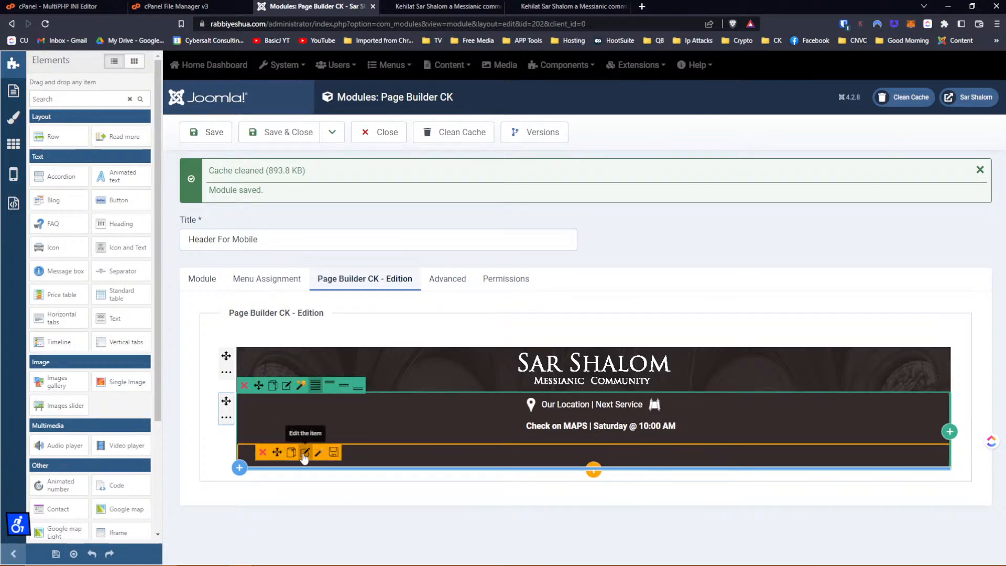
# Open the Facebook social icons element's settings and expand its options and effects.
pyautogui.click(306, 452)
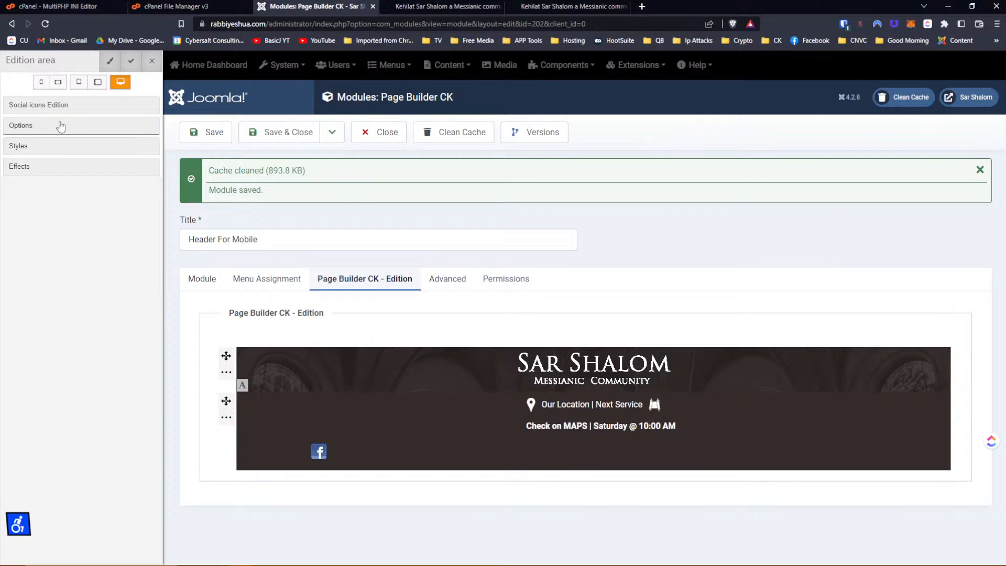
pyautogui.click(52, 128)
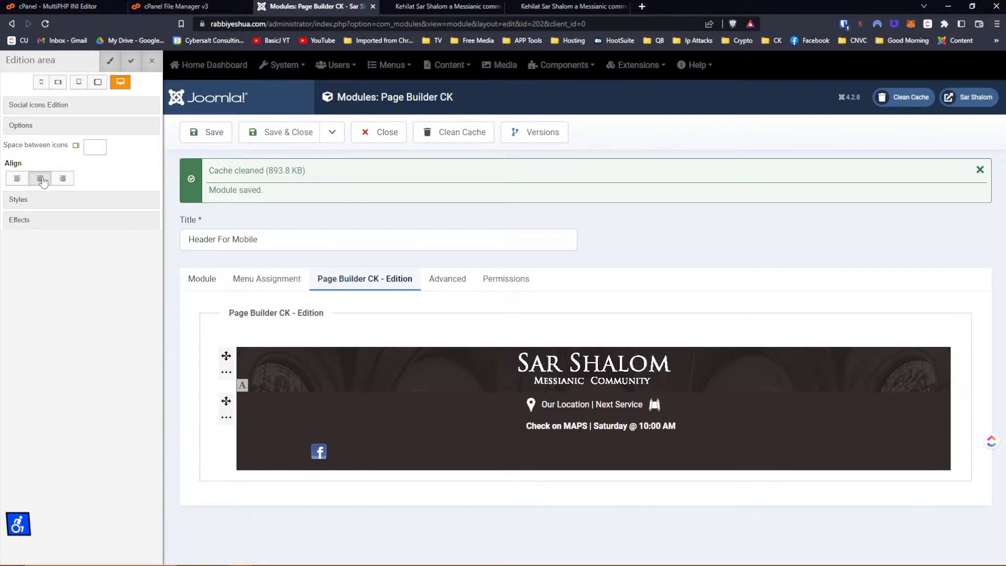
pyautogui.moveTo(328, 455)
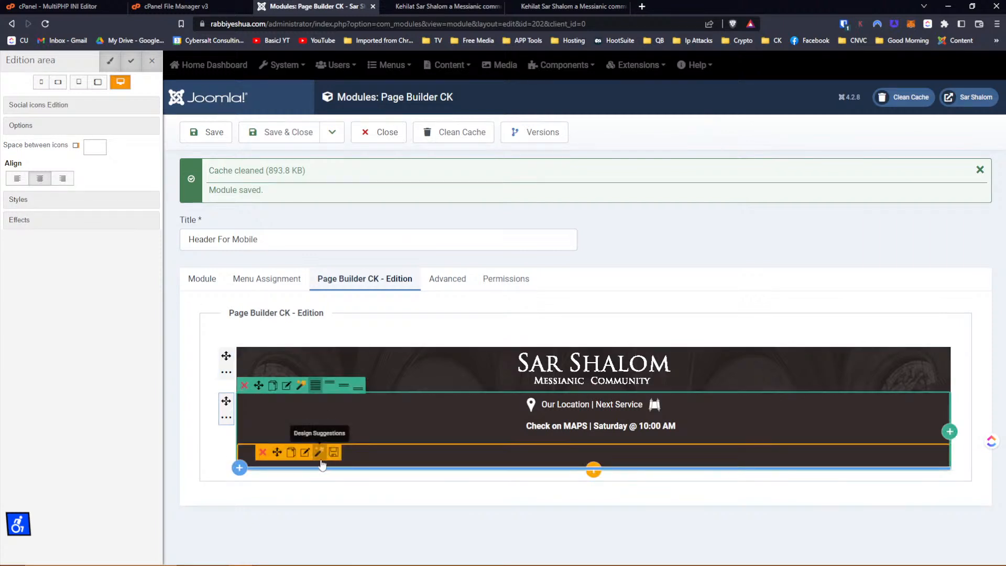
pyautogui.click(304, 454)
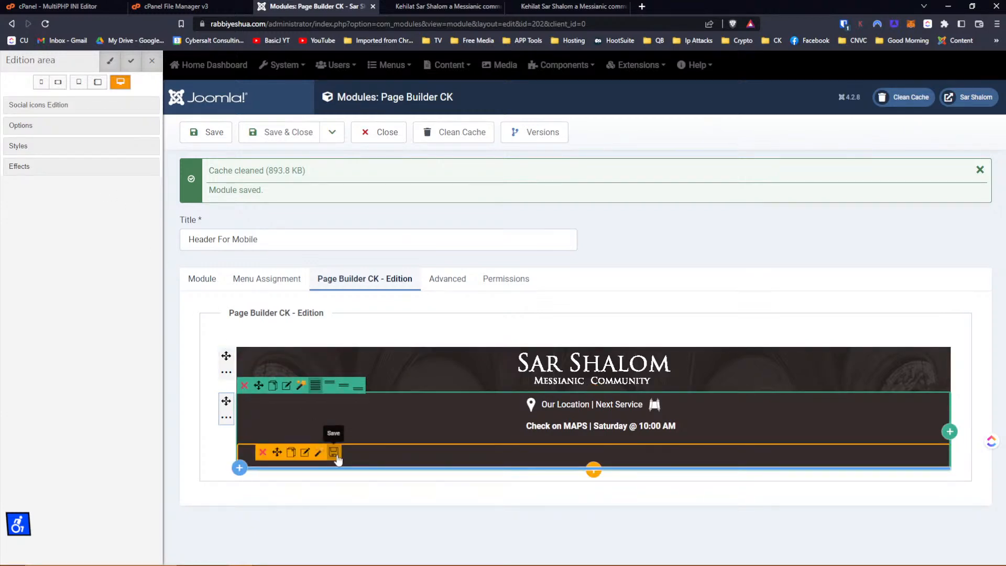
pyautogui.click(334, 454)
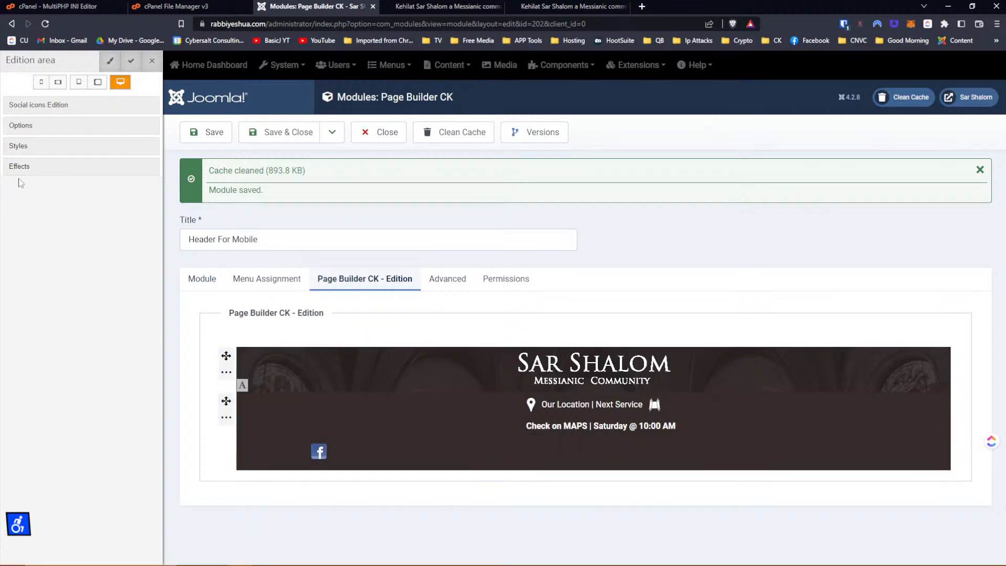
pyautogui.click(19, 167)
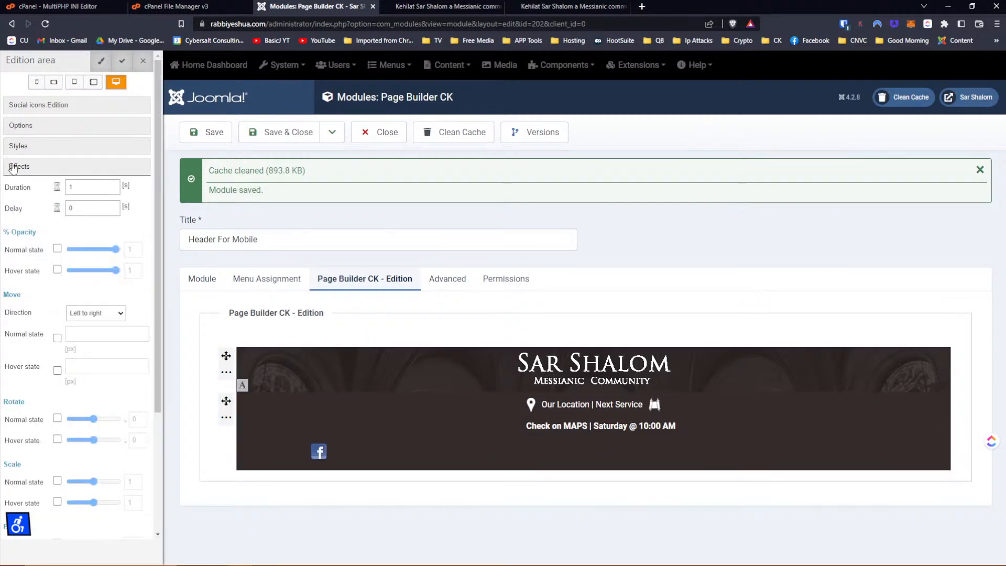
# Centre-align the element's text and show the Facebook item's facebook.png image and link.
pyautogui.click(17, 148)
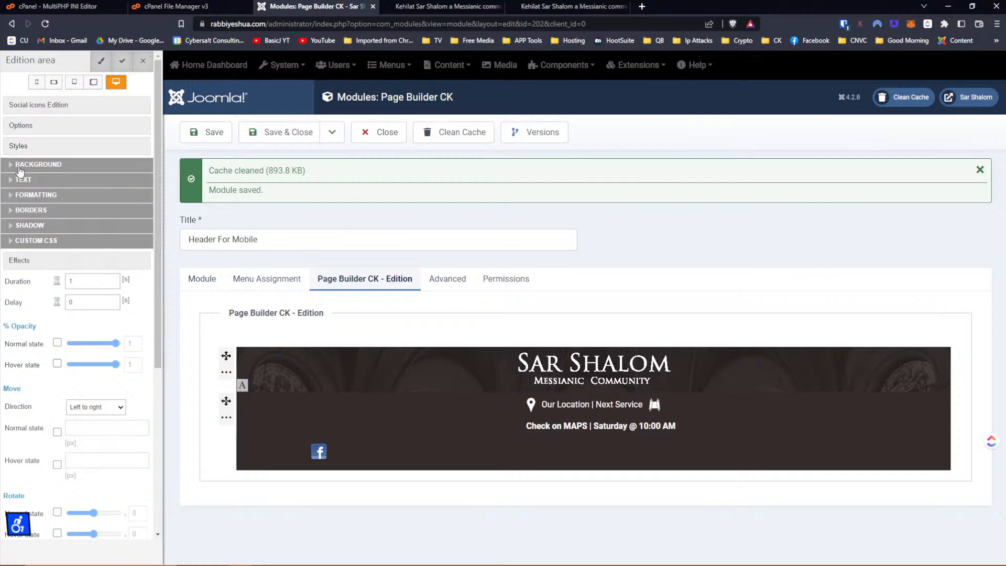
pyautogui.click(22, 181)
pyautogui.click(42, 268)
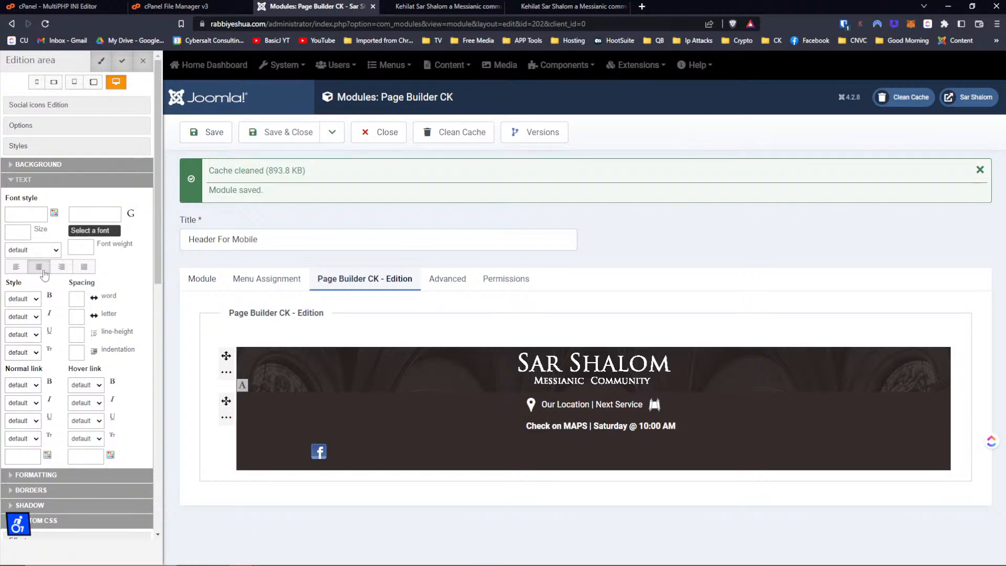
pyautogui.click(30, 147)
pyautogui.click(31, 126)
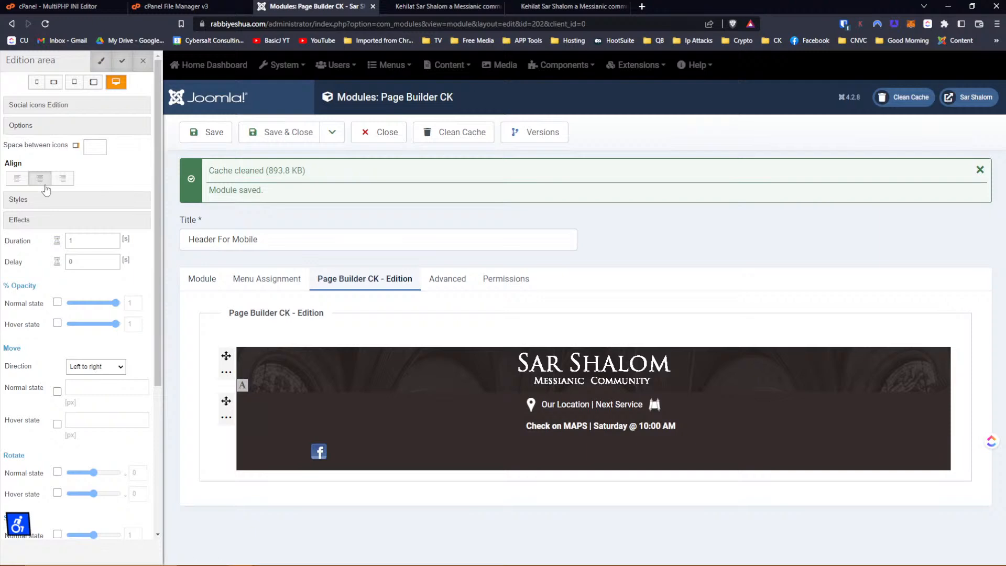
pyautogui.click(47, 115)
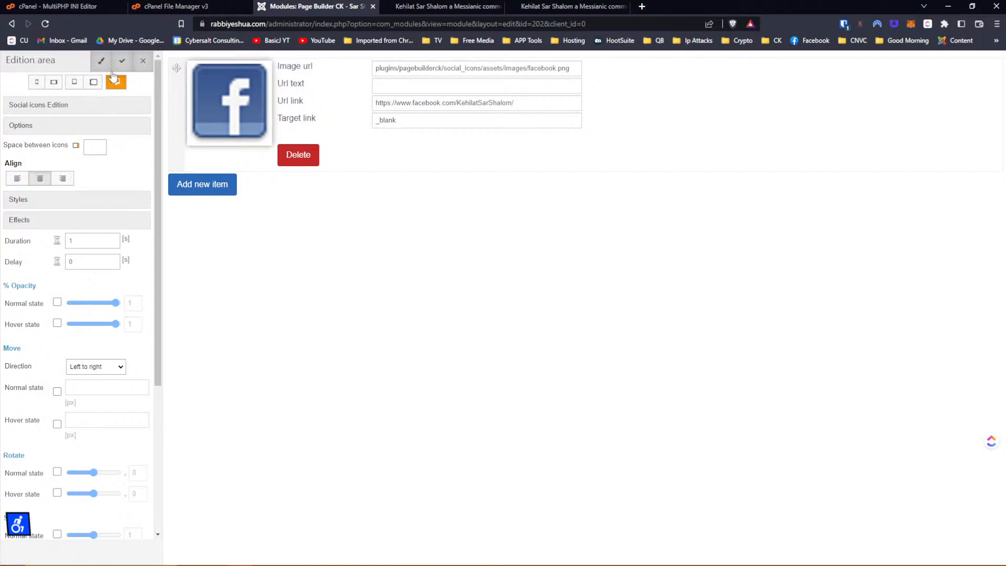
pyautogui.click(524, 6)
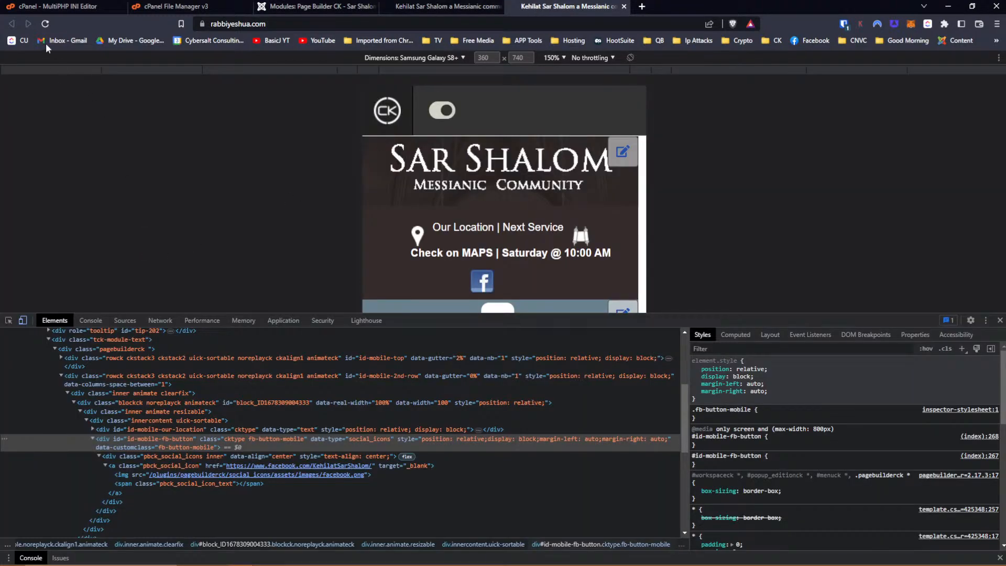
# Reload the site, inspect the Facebook icon's container and test toggling its 140px left margin.
pyautogui.click(45, 24)
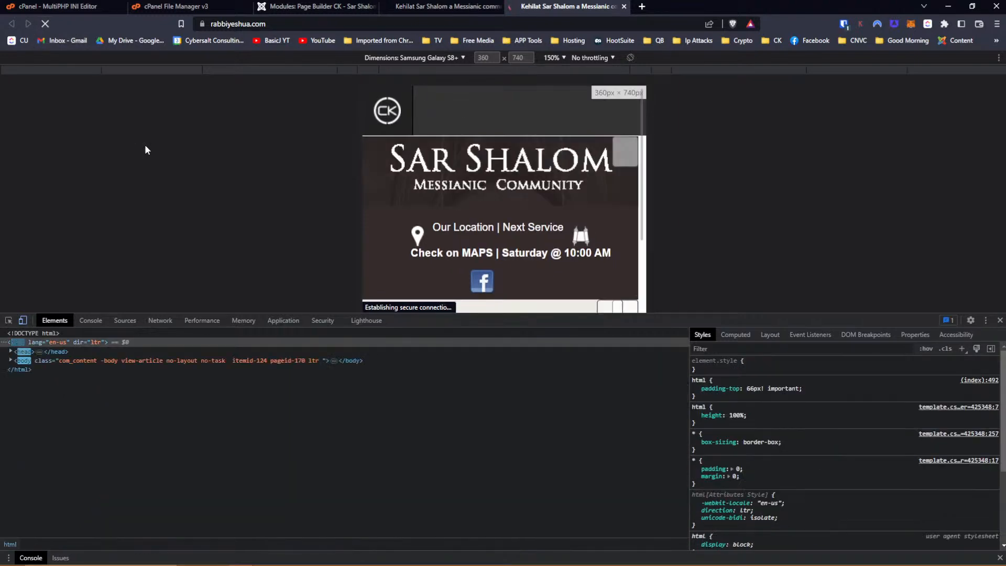
pyautogui.click(8, 321)
pyautogui.click(476, 284)
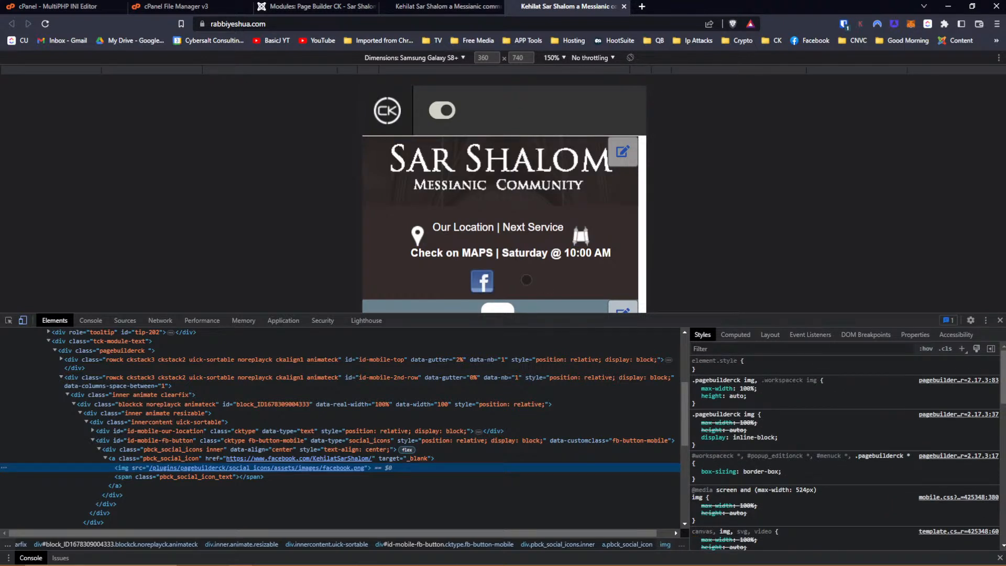
pyautogui.scroll(-5, 527, 280)
pyautogui.scroll(5, 527, 279)
pyautogui.click(8, 321)
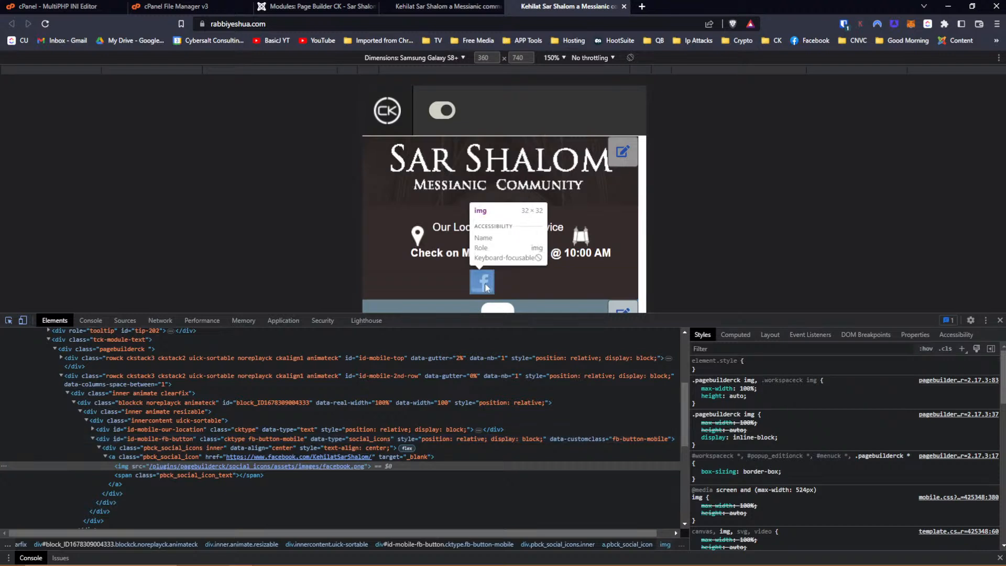
pyautogui.click(470, 282)
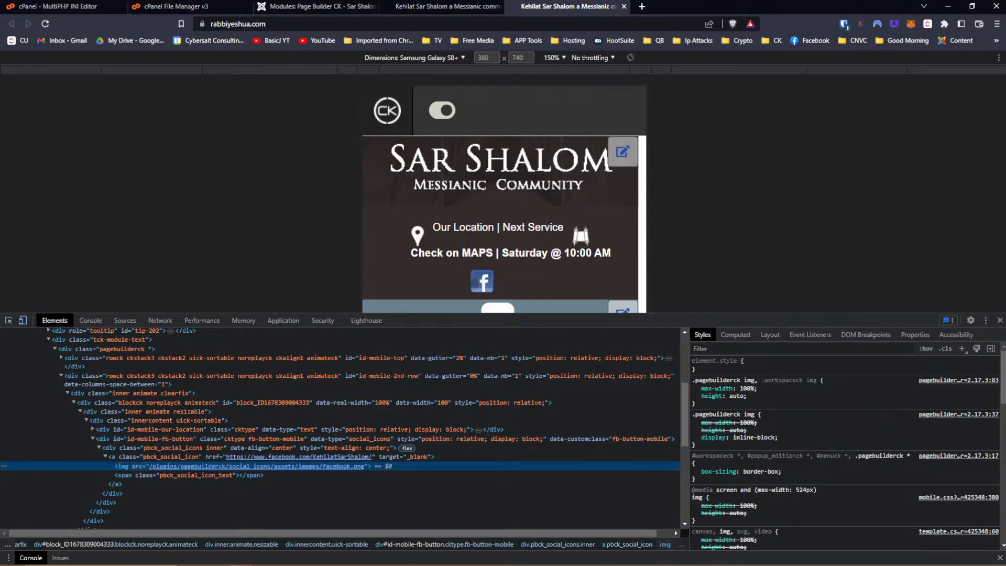
pyautogui.click(147, 448)
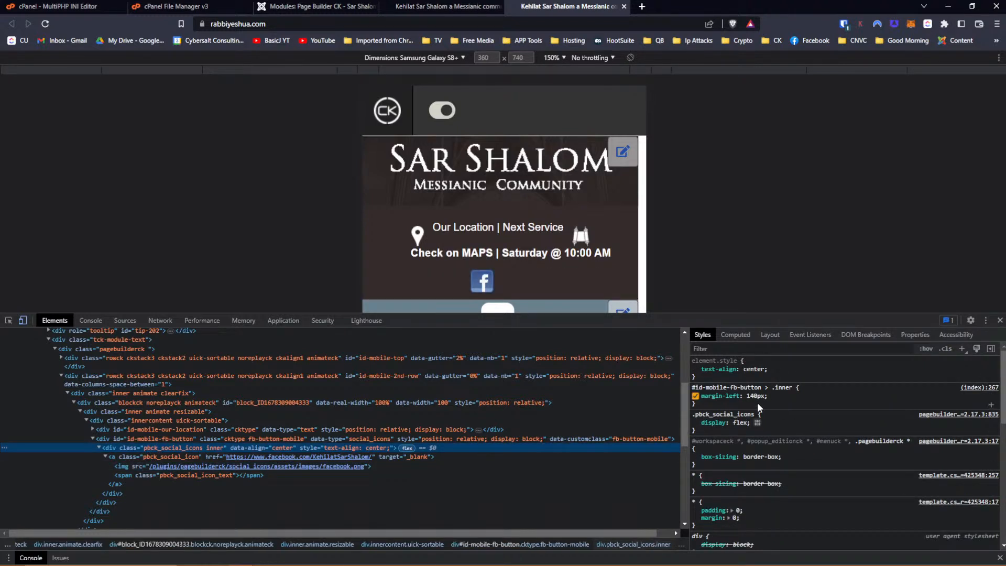
pyautogui.click(695, 396)
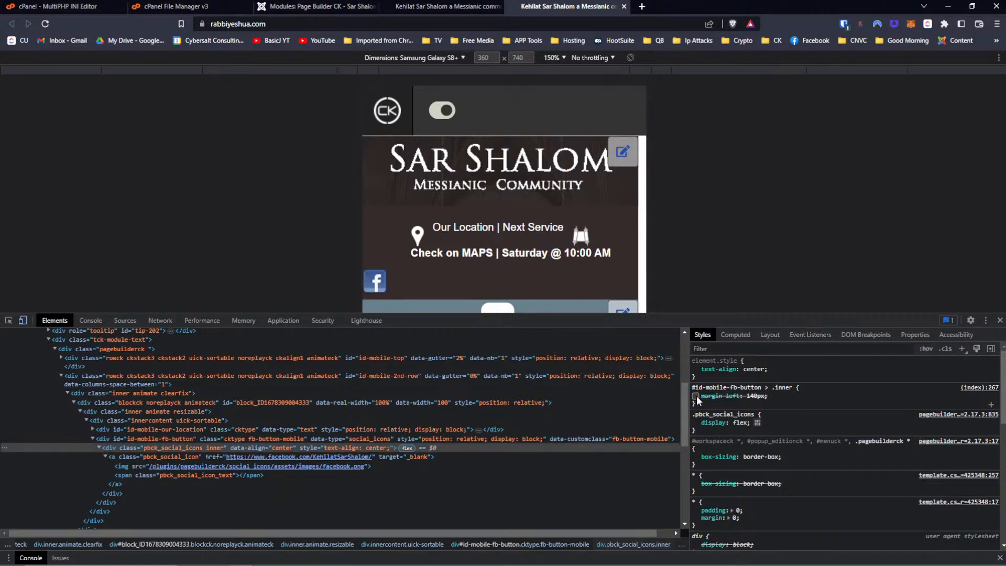
pyautogui.click(696, 395)
# Add margin-right: auto and margin-left: auto to the .inner rule and disable margin-left: 140px.
pyautogui.click(711, 403)
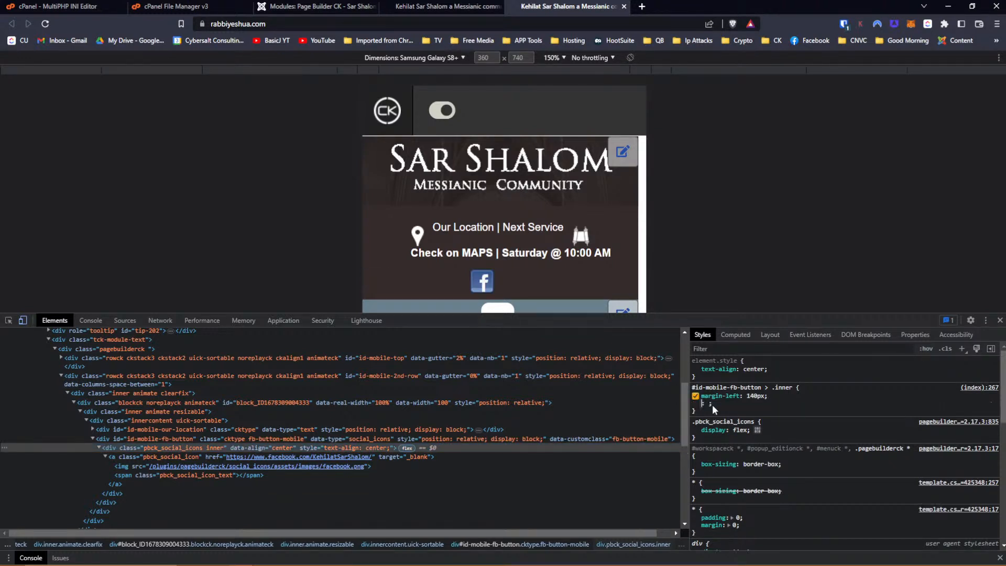
pyautogui.write('margin')
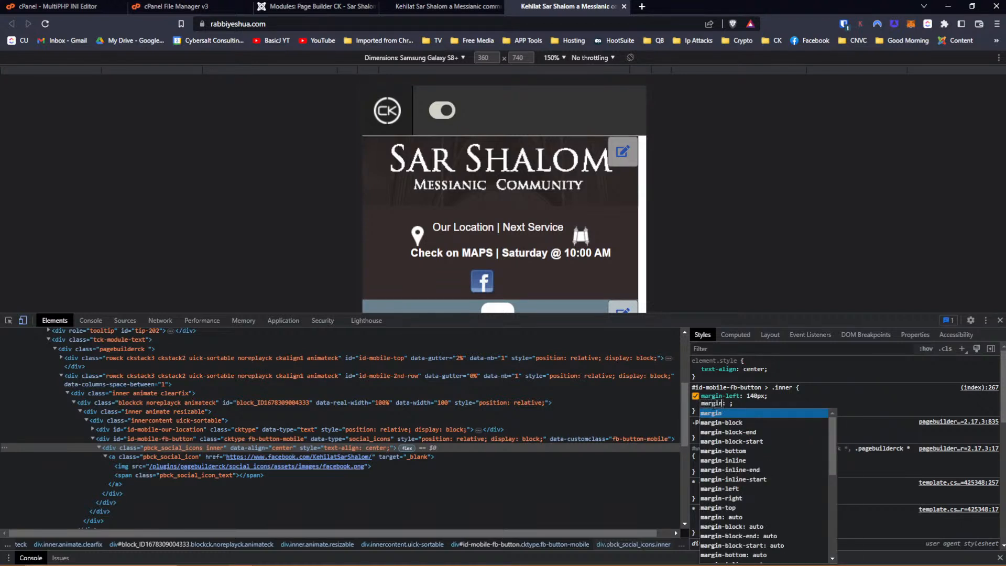
pyautogui.press('Down')
pyautogui.press('Down')
pyautogui.press('Down')
pyautogui.press('Down')
pyautogui.press('Down')
pyautogui.press('Down')
pyautogui.press('Down')
pyautogui.press('Down')
pyautogui.press('Down')
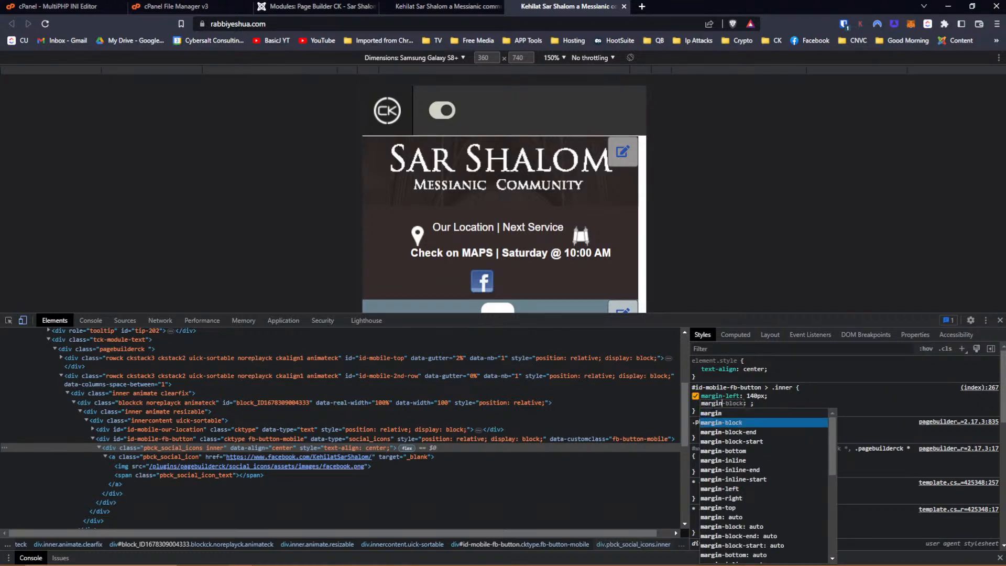
pyautogui.press('Up')
pyautogui.press('Return')
pyautogui.press('Down')
pyautogui.press('Return')
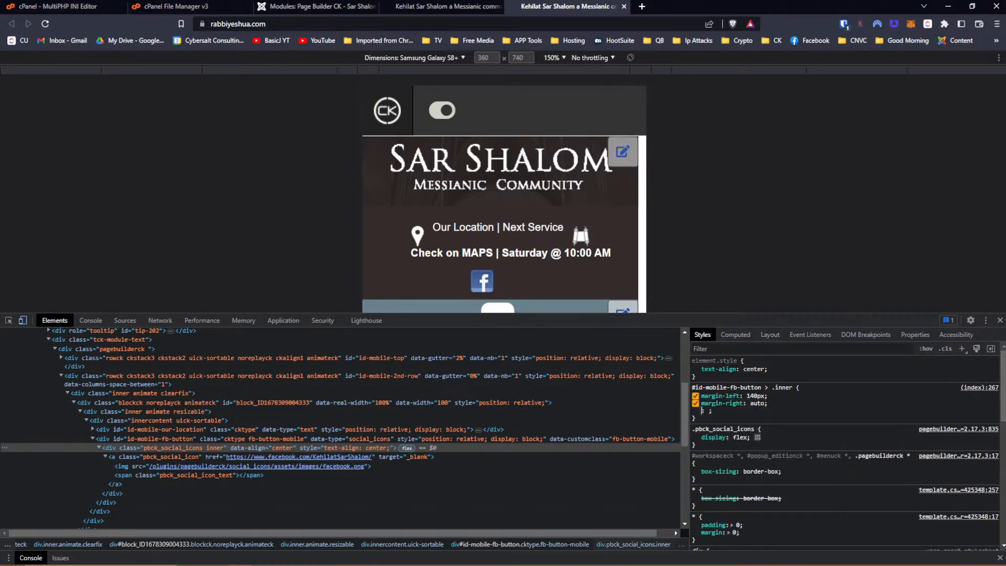
pyautogui.write('margin')
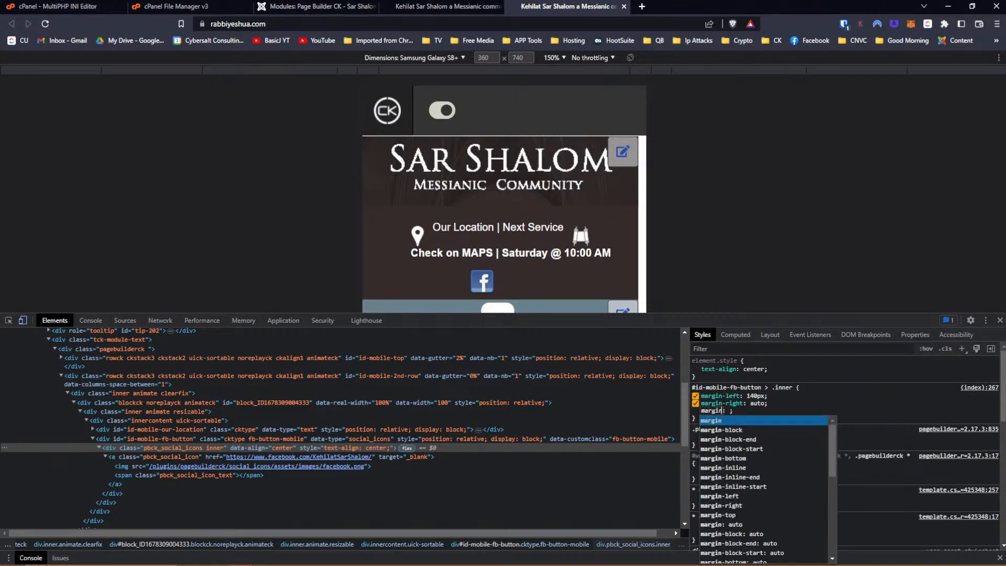
pyautogui.press('Down')
pyautogui.press('Down')
pyautogui.press('Down')
pyautogui.press('Down')
pyautogui.press('Down')
pyautogui.press('Down')
pyautogui.press('Down')
pyautogui.press('Down')
pyautogui.press('Return')
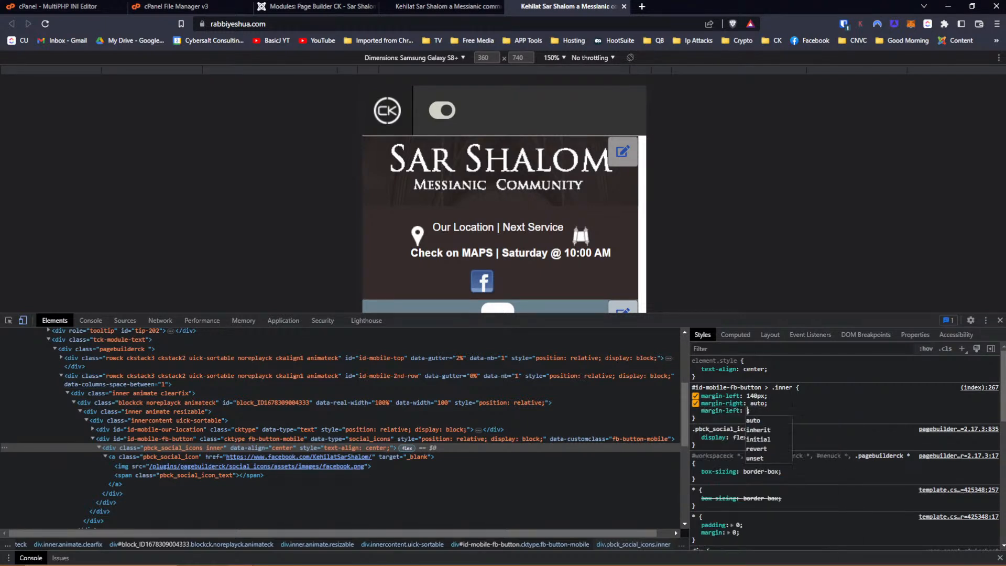
pyautogui.press('Return')
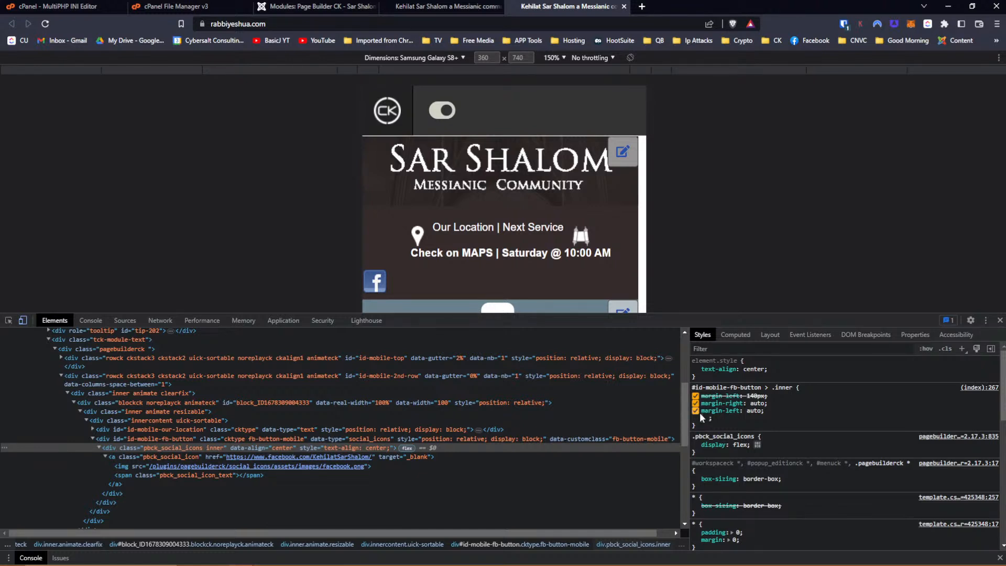
pyautogui.click(695, 396)
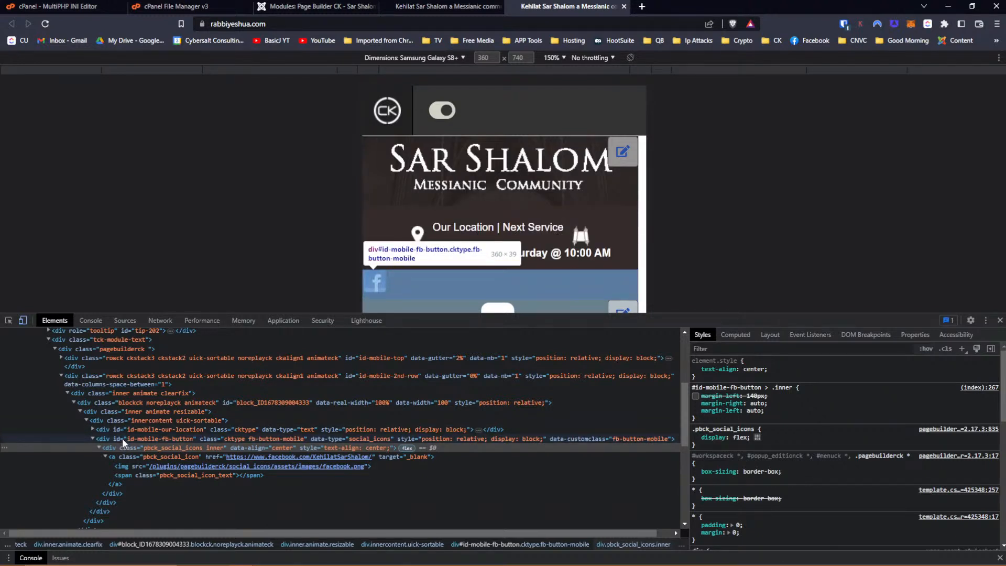
# Add margin-left: auto and margin-right: auto to the max-width 800px #id-mobile-fb-button rule.
pyautogui.click(122, 438)
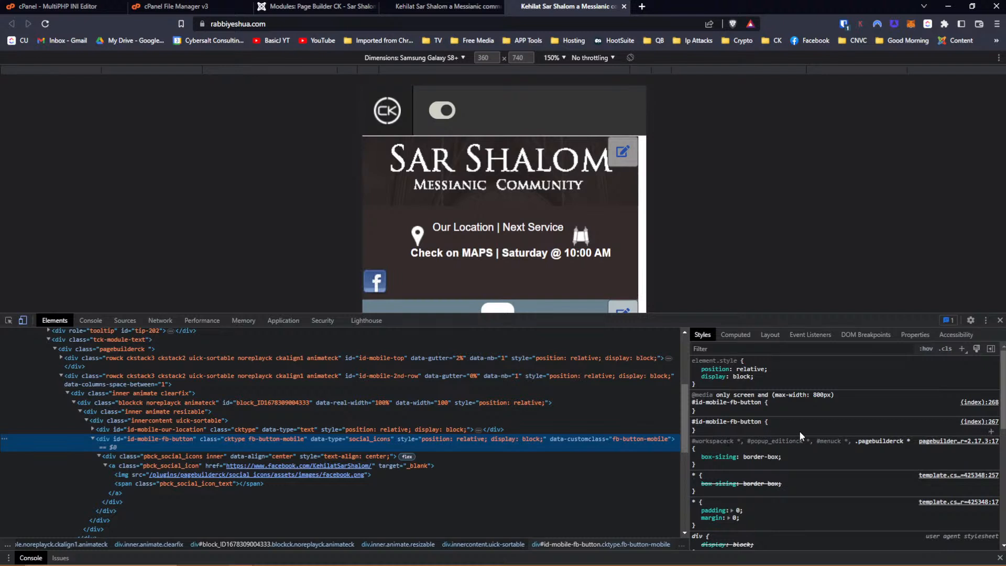
pyautogui.click(709, 407)
pyautogui.write('margin')
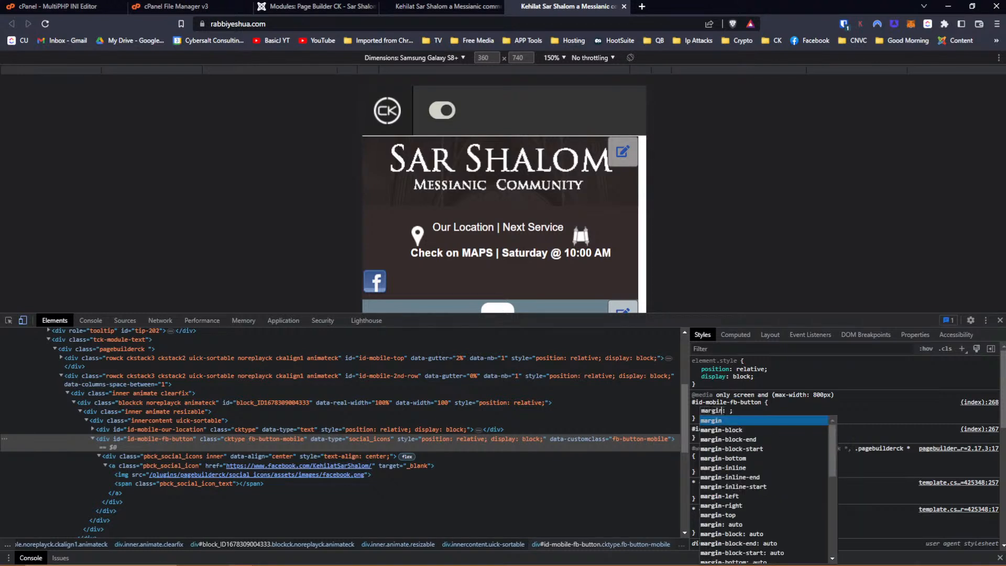
pyautogui.press('Down')
pyautogui.press('Down')
pyautogui.press('Down')
pyautogui.press('Down')
pyautogui.press('Down')
pyautogui.press('Down')
pyautogui.press('Down')
pyautogui.press('Down')
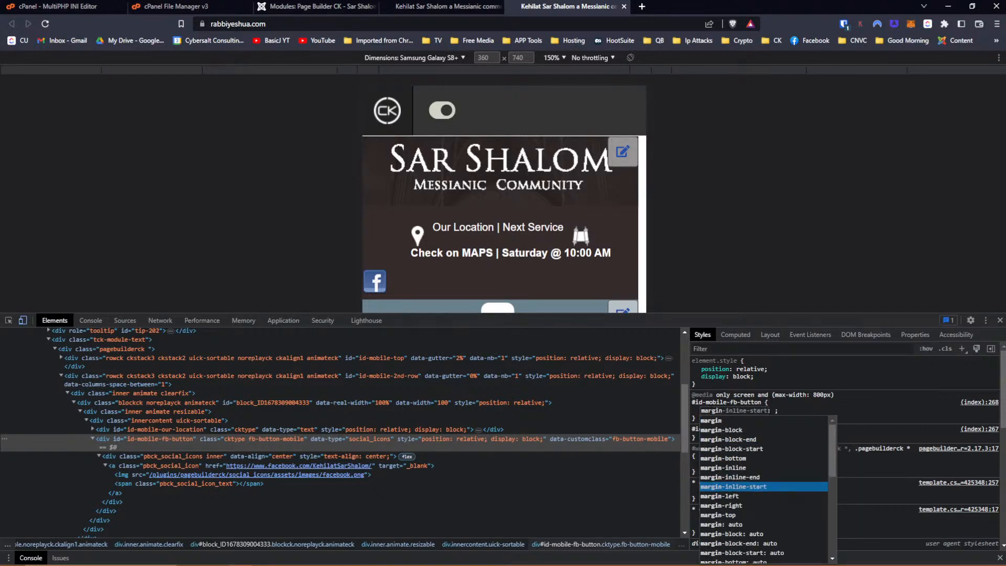
pyautogui.press('Return')
pyautogui.press('Down')
pyautogui.press('Return')
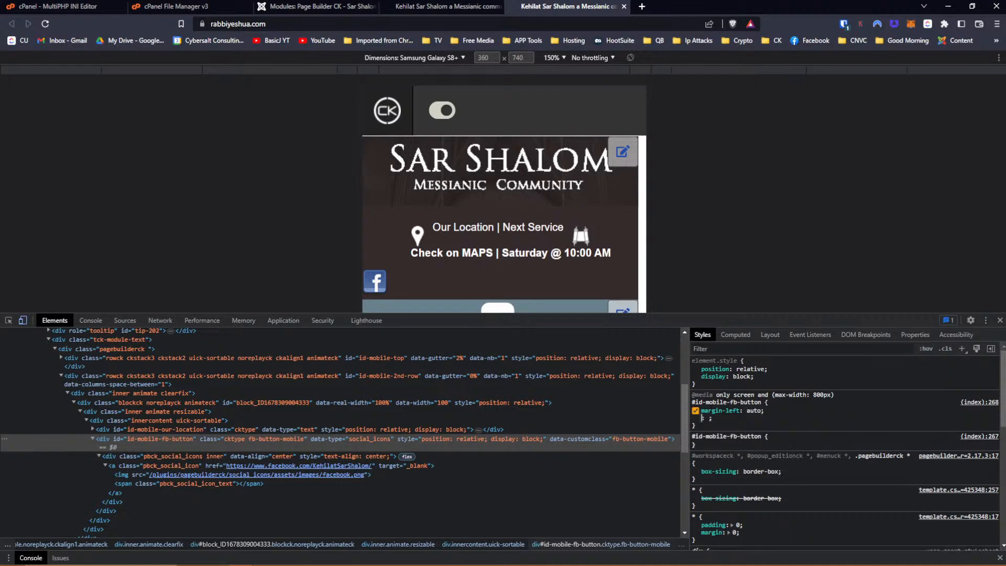
pyautogui.write('margin')
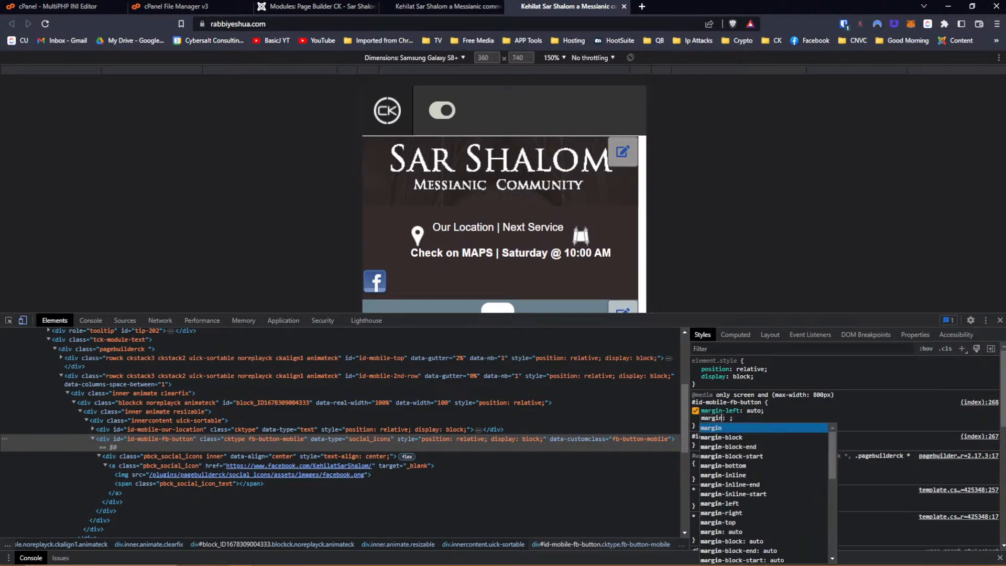
pyautogui.press('Down')
pyautogui.press('Down')
pyautogui.press('Down')
pyautogui.press('Down')
pyautogui.press('Down')
pyautogui.press('Down')
pyautogui.press('Down')
pyautogui.press('Down')
pyautogui.press('Down')
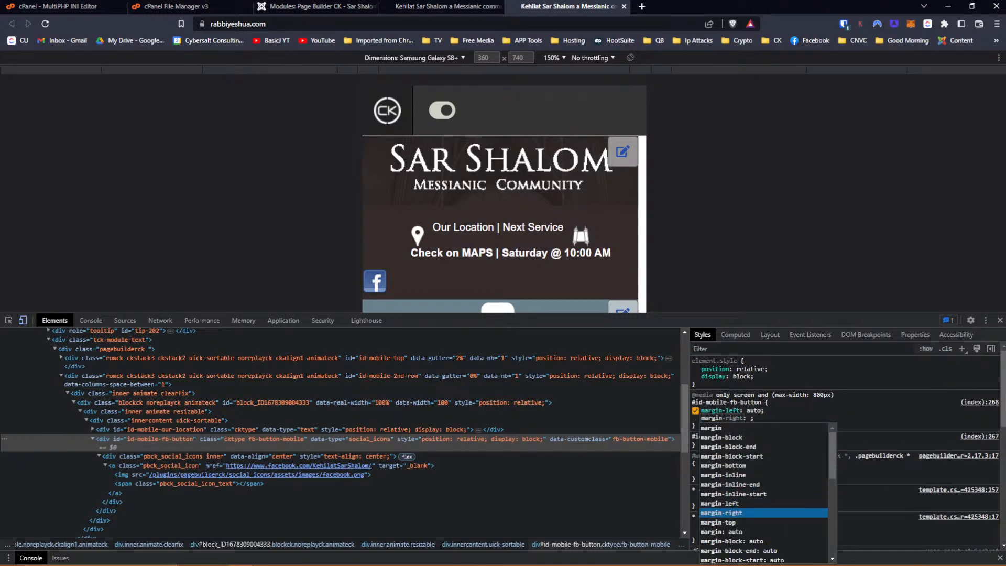
pyautogui.press('Return')
pyautogui.press('Down')
pyautogui.press('Return')
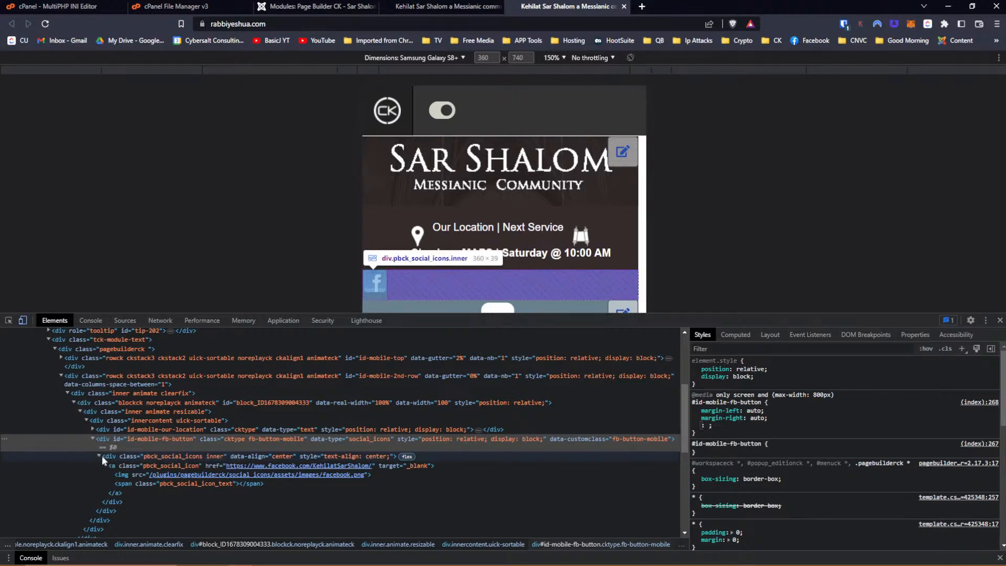
pyautogui.click(102, 455)
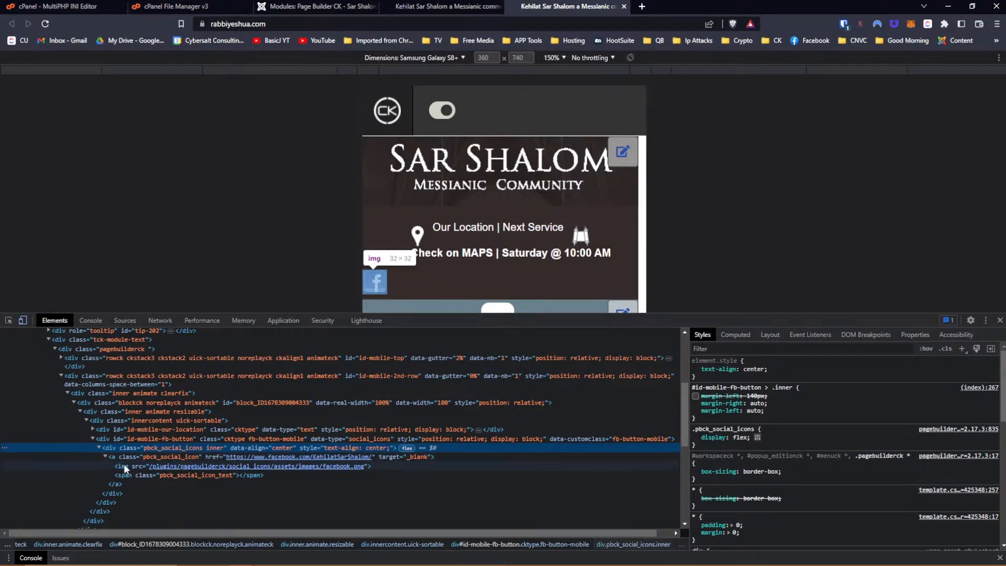
# Disable display: inline-block on the Facebook icon image.
pyautogui.click(124, 465)
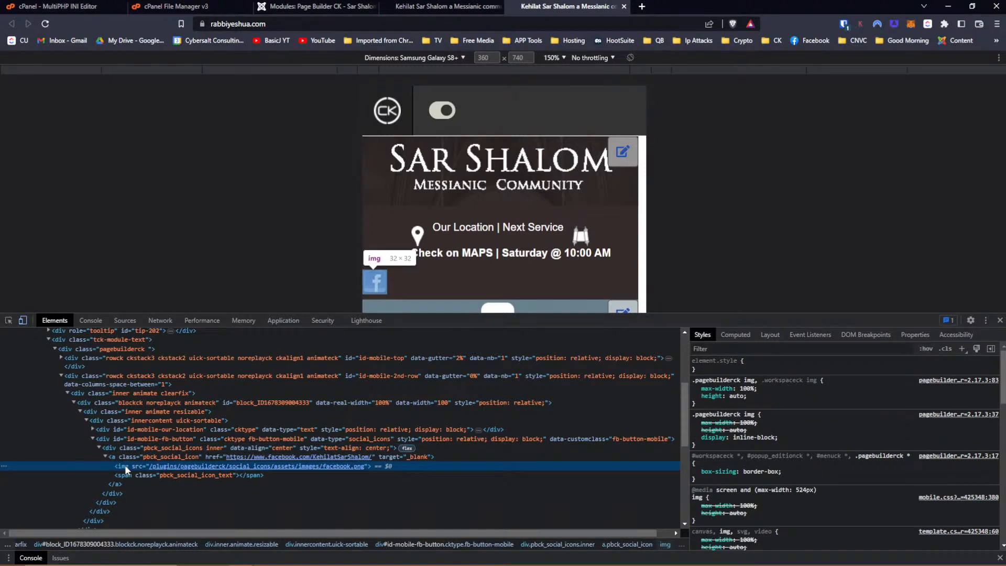
pyautogui.click(697, 439)
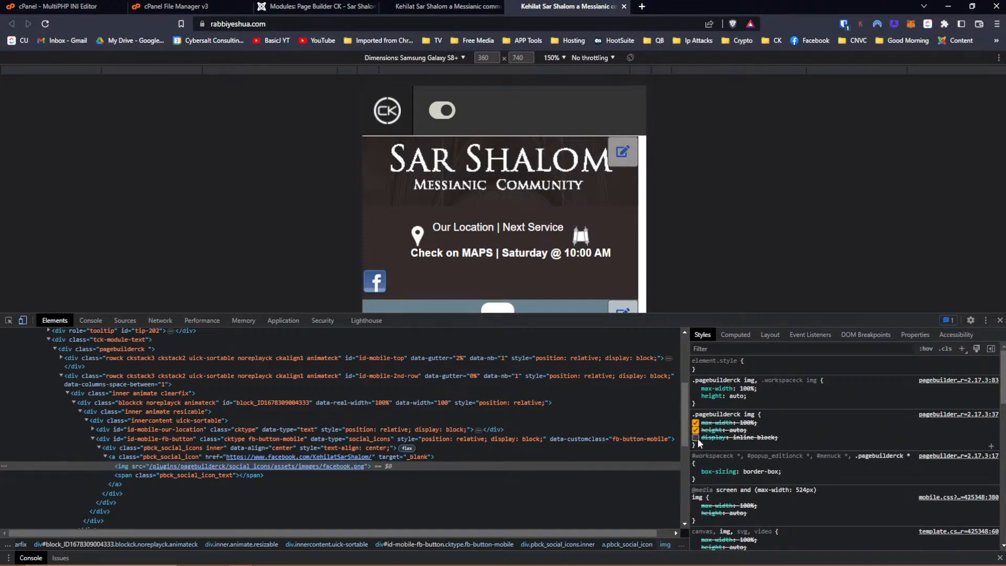
pyautogui.click(697, 438)
pyautogui.click(696, 437)
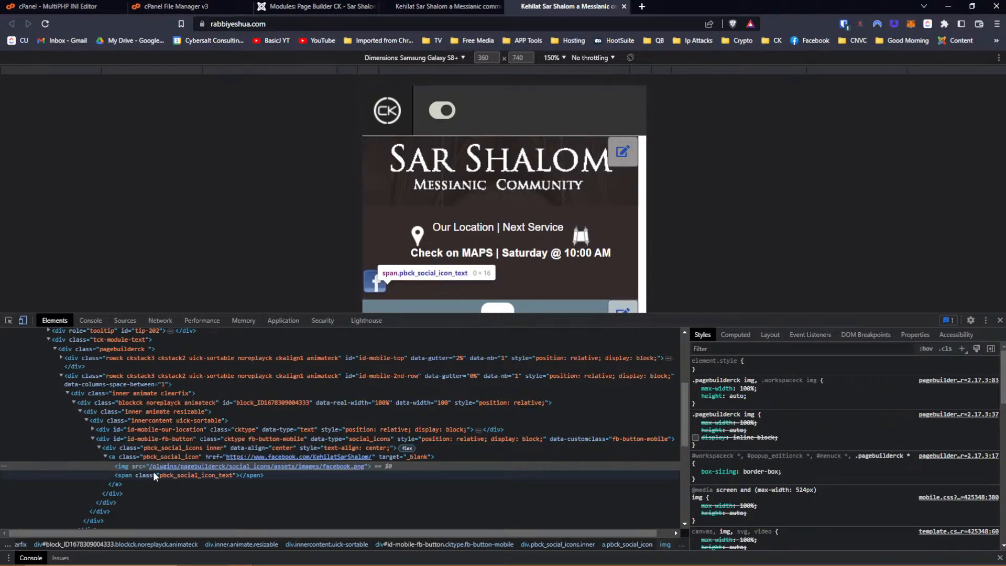
pyautogui.moveTo(154, 465)
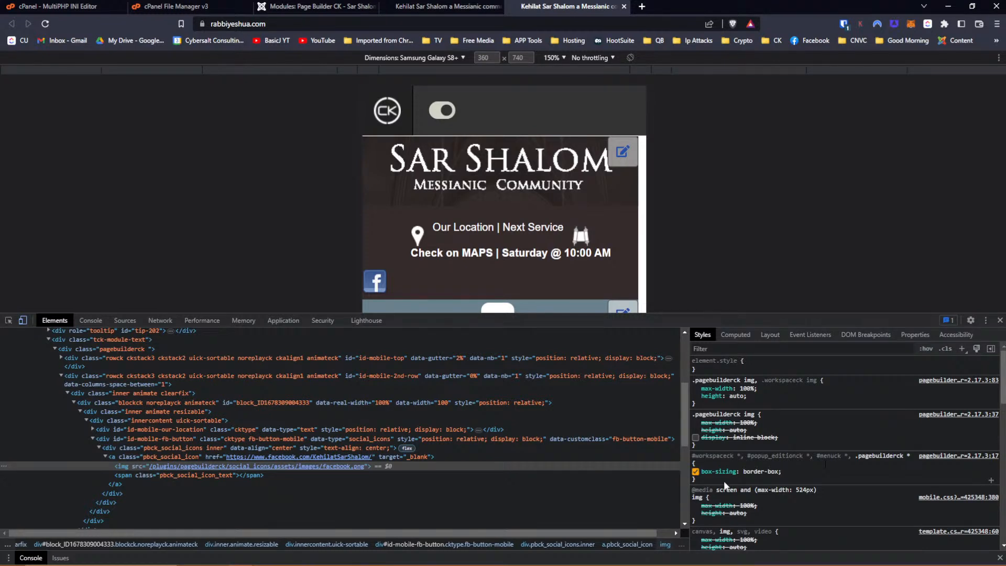
# Add margin-left: auto and margin-right: auto to the .pagebuilderck img rule.
pyautogui.click(722, 444)
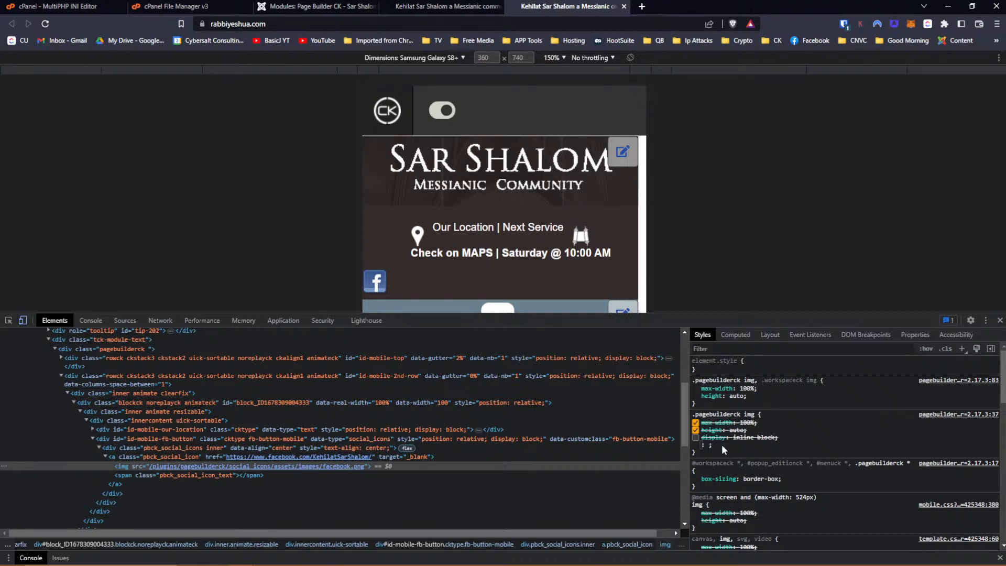
pyautogui.write('margin')
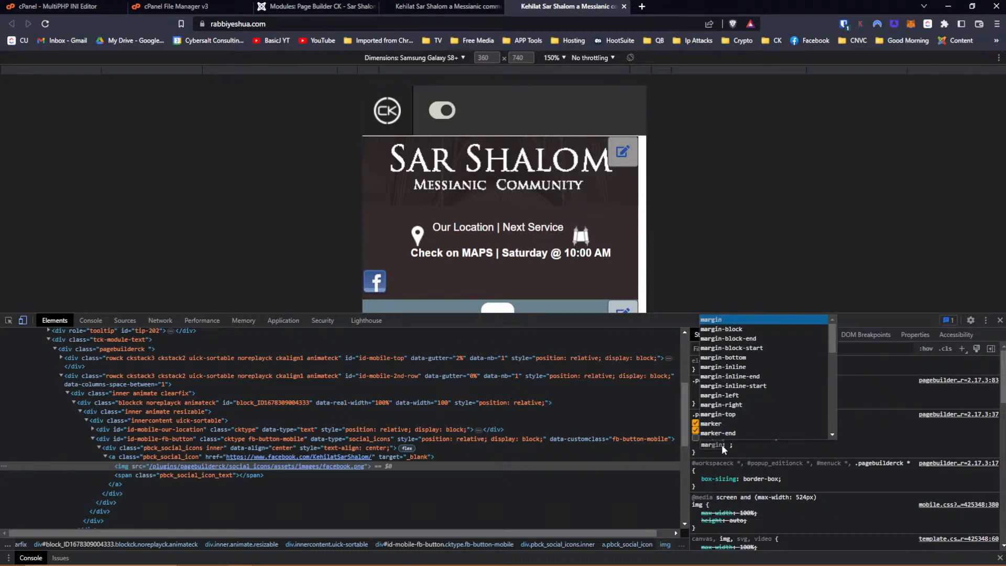
pyautogui.press('Down')
pyautogui.press('Down')
pyautogui.press('Down')
pyautogui.press('Down')
pyautogui.press('Down')
pyautogui.press('Down')
pyautogui.press('Down')
pyautogui.press('Return')
pyautogui.write('auto')
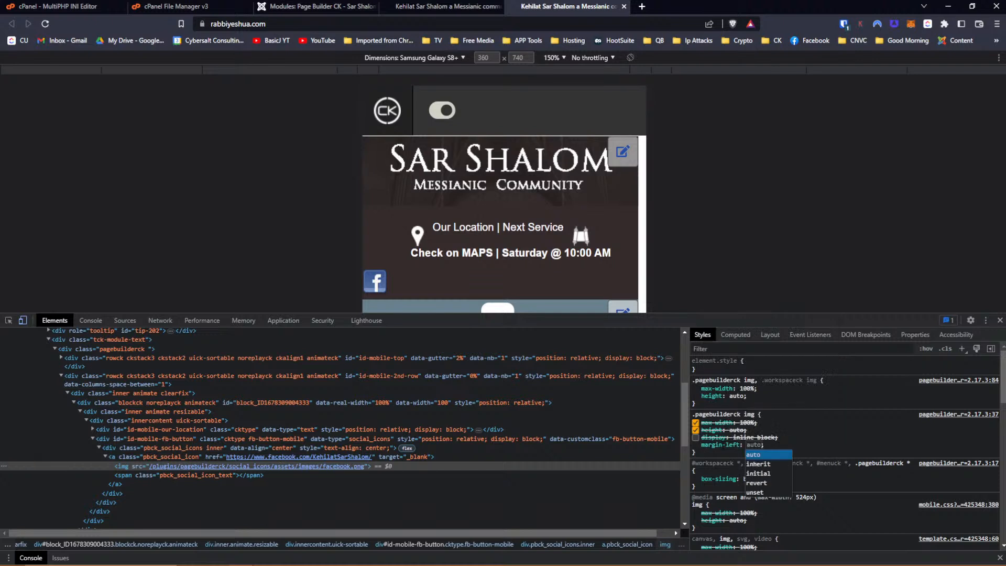
pyautogui.press('Return')
pyautogui.write('margin')
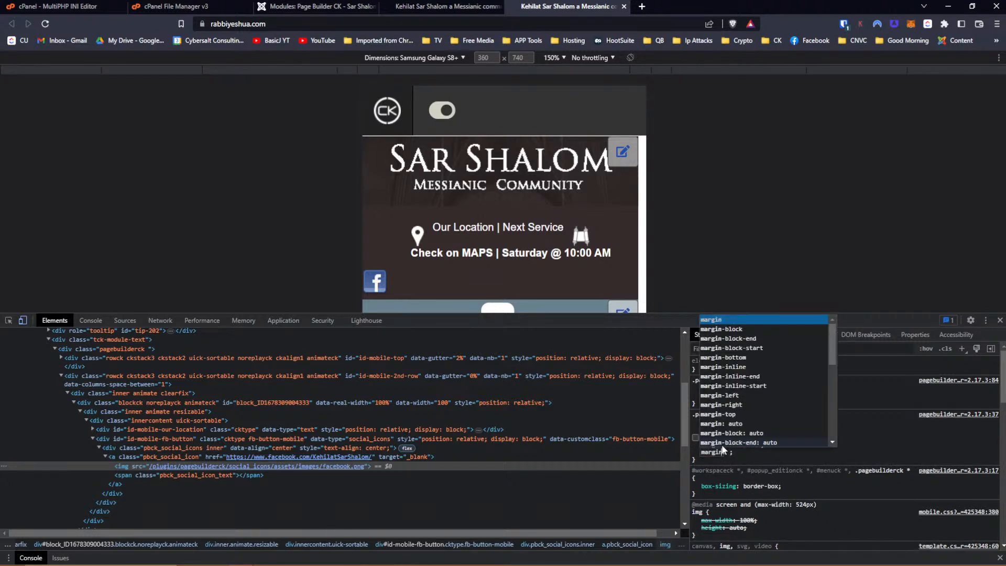
pyautogui.press('Down')
pyautogui.press('Down')
pyautogui.press('Down')
pyautogui.press('Down')
pyautogui.press('Down')
pyautogui.press('Down')
pyautogui.press('Down')
pyautogui.press('Down')
pyautogui.press('Return')
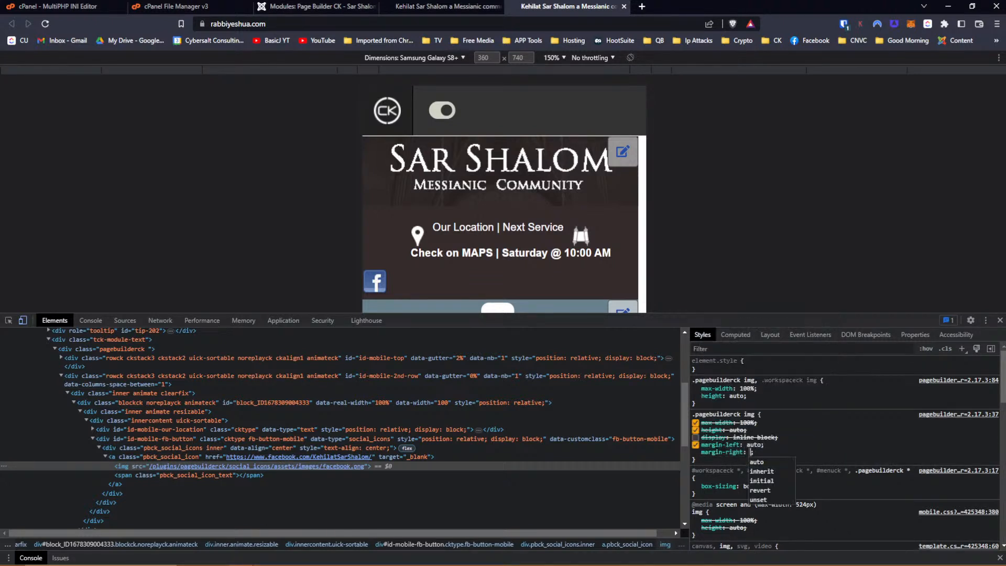
pyautogui.write('auto')
pyautogui.press('Return')
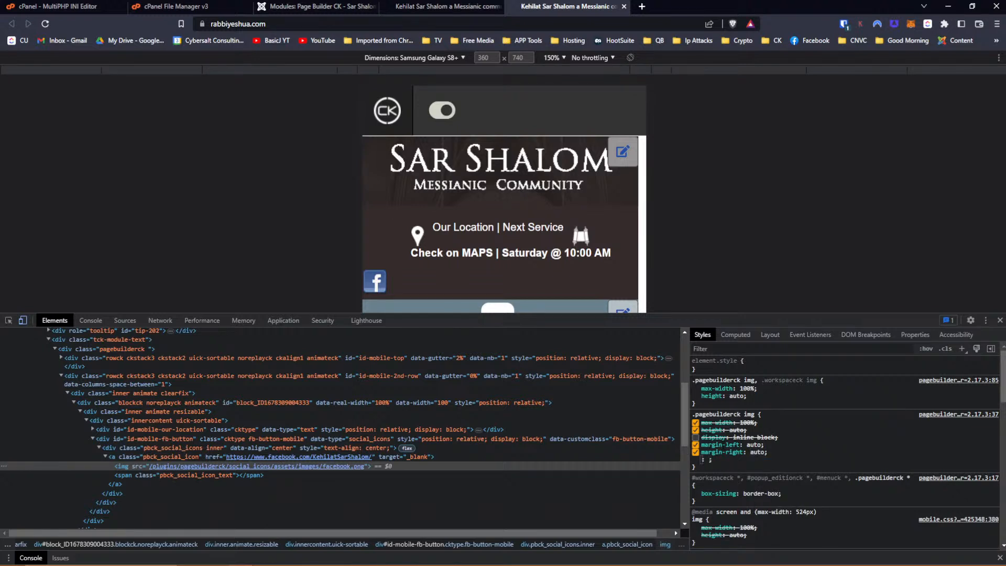
pyautogui.press('Escape')
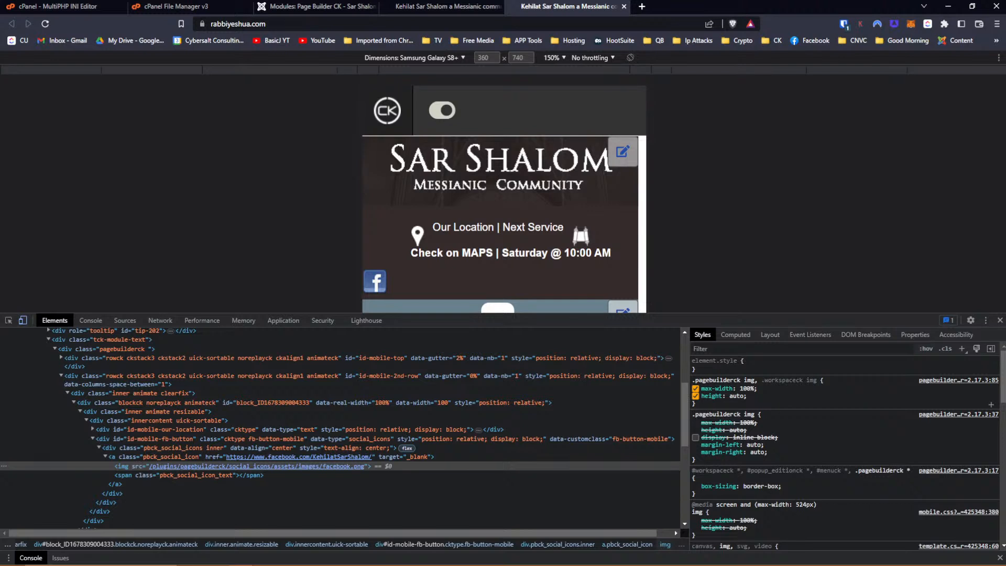
# Give the shared image rule margin-left: auto and margin-right: auto as well.
pyautogui.click(704, 400)
pyautogui.write('margin')
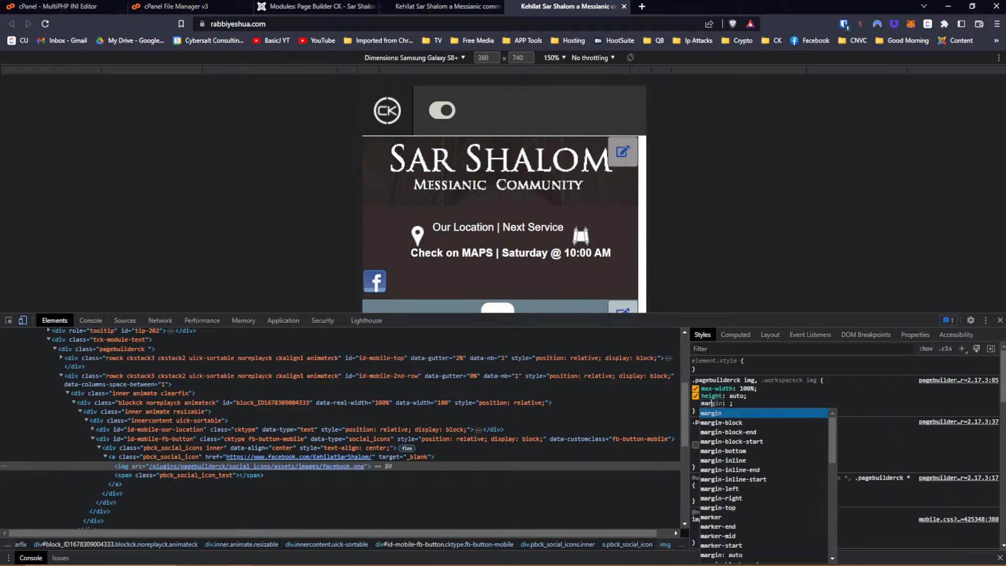
pyautogui.press('Down')
pyautogui.press('Down')
pyautogui.press('Down')
pyautogui.press('Down')
pyautogui.press('Down')
pyautogui.press('Down')
pyautogui.press('Down')
pyautogui.press('Down')
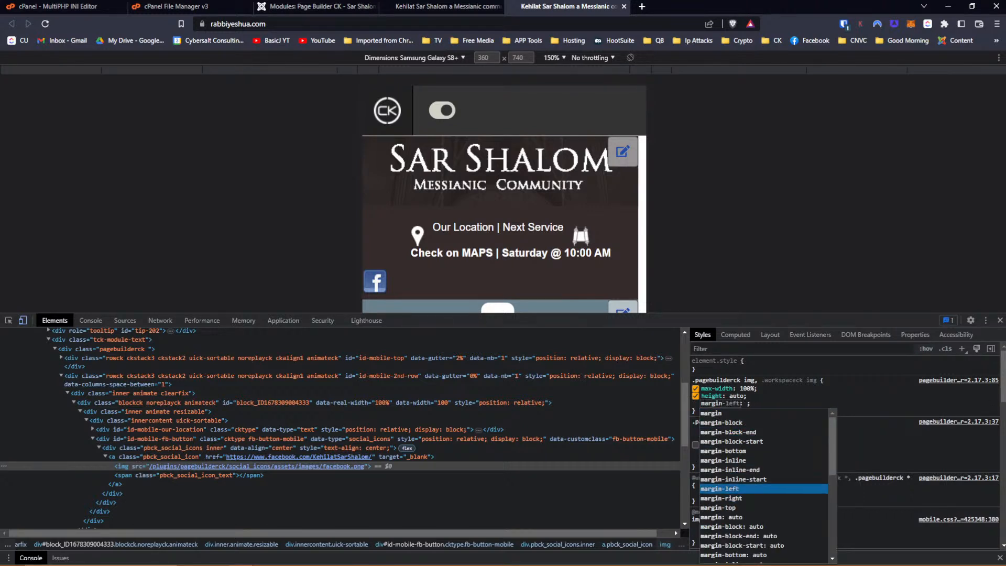
pyautogui.press('Return')
pyautogui.press('Down')
pyautogui.press('Return')
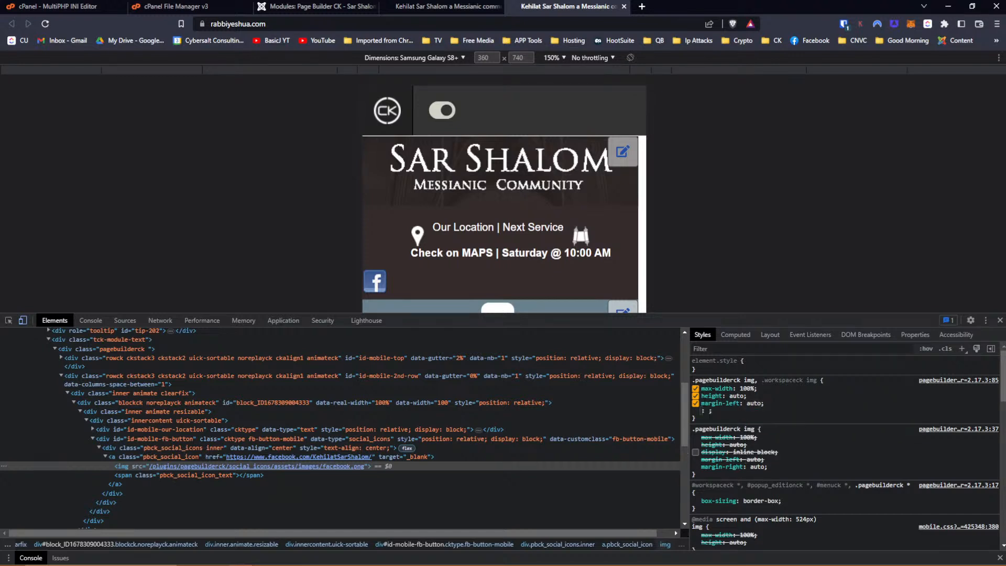
pyautogui.write('margin')
pyautogui.press('Down')
pyautogui.press('Down')
pyautogui.press('Down')
pyautogui.press('Down')
pyautogui.press('Down')
pyautogui.press('Down')
pyautogui.press('Down')
pyautogui.press('Down')
pyautogui.press('Down')
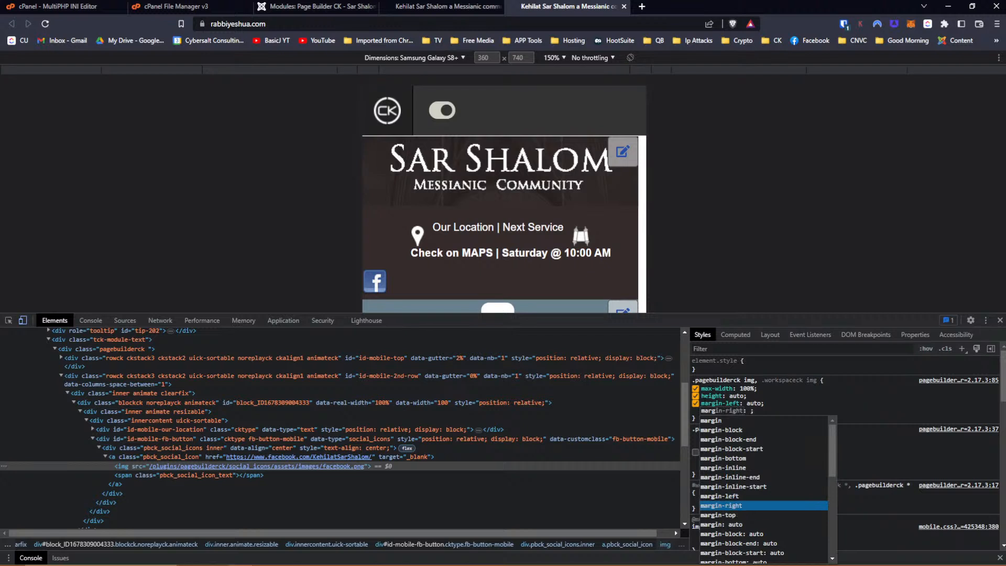
pyautogui.press('Return')
pyautogui.press('Down')
pyautogui.press('Return')
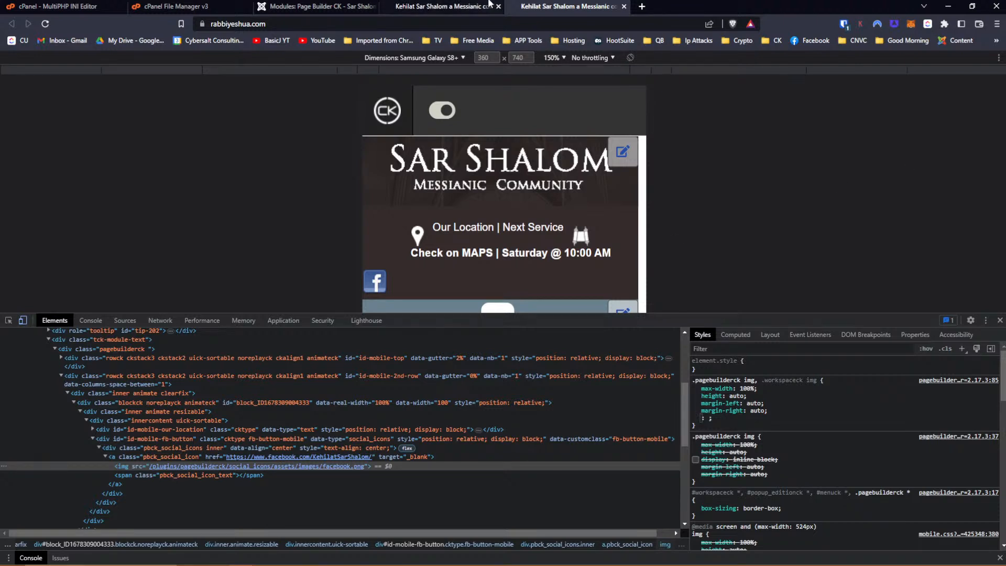
pyautogui.click(324, 7)
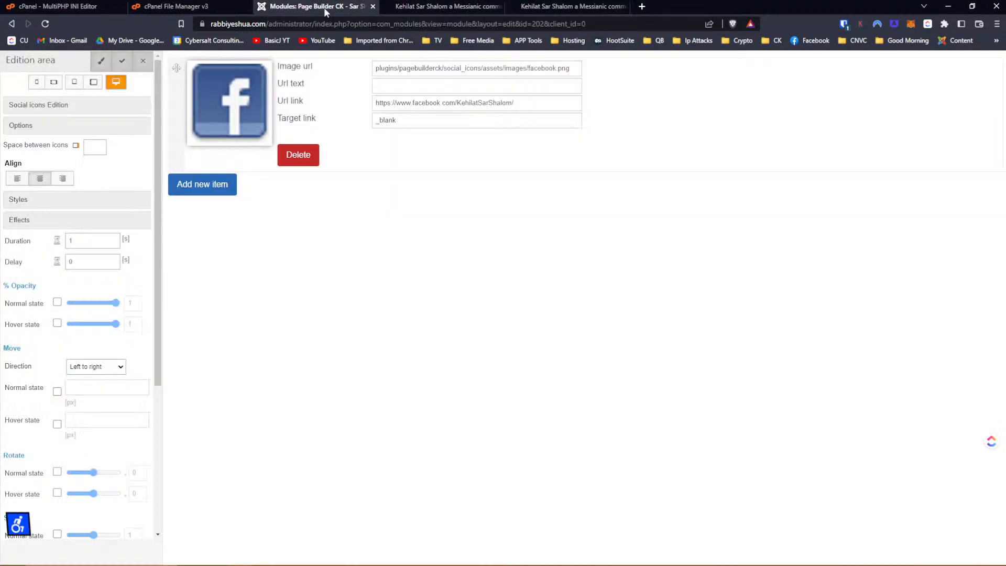
# Close the social icons panel, save Header For Mobile, and go back to the DevTools site preview.
pyautogui.click(143, 61)
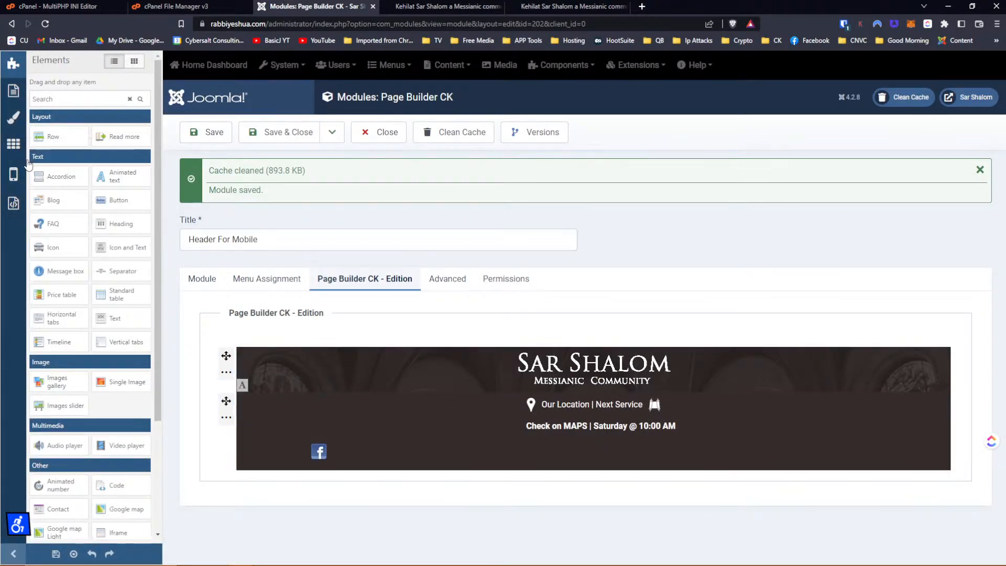
pyautogui.click(13, 181)
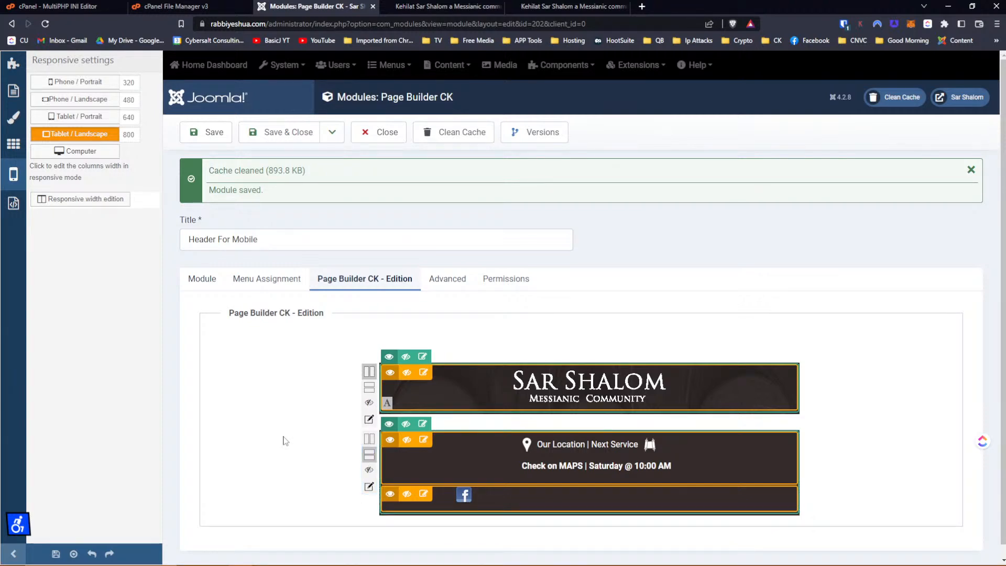
pyautogui.click(212, 137)
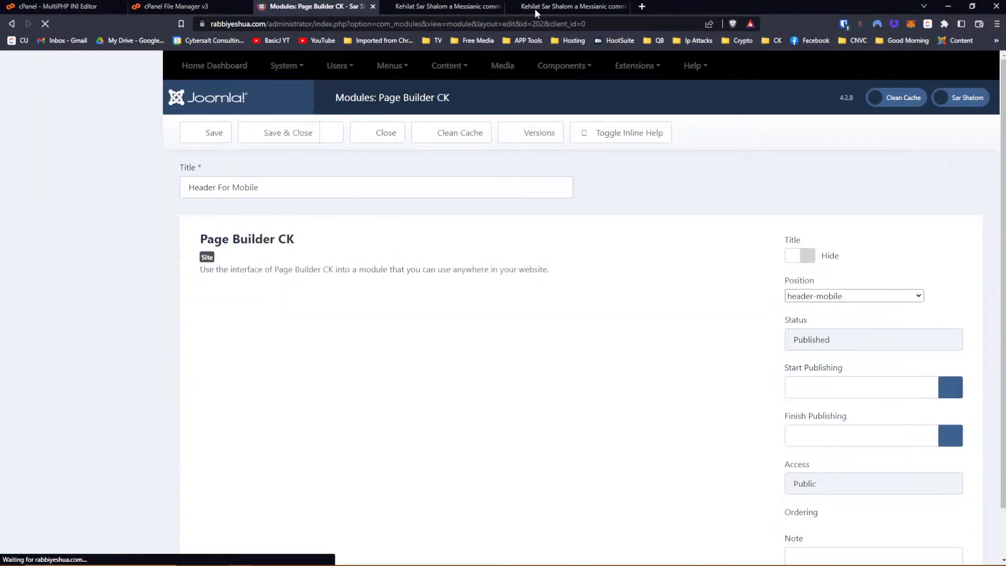
pyautogui.click(552, 7)
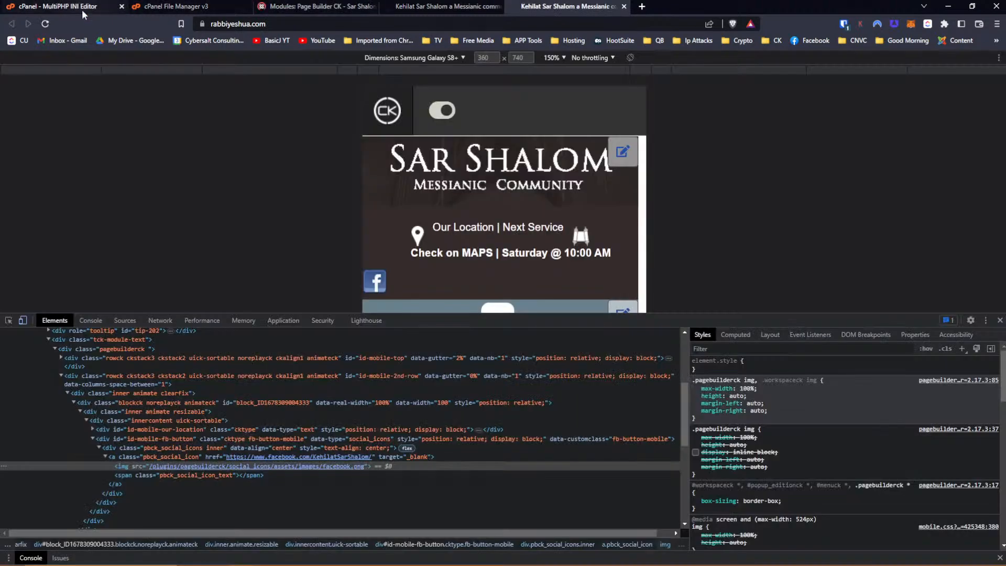
# Reload the mobile preview and turn off the 140px left margin on div.pbck_social_icons.inner.
pyautogui.click(45, 24)
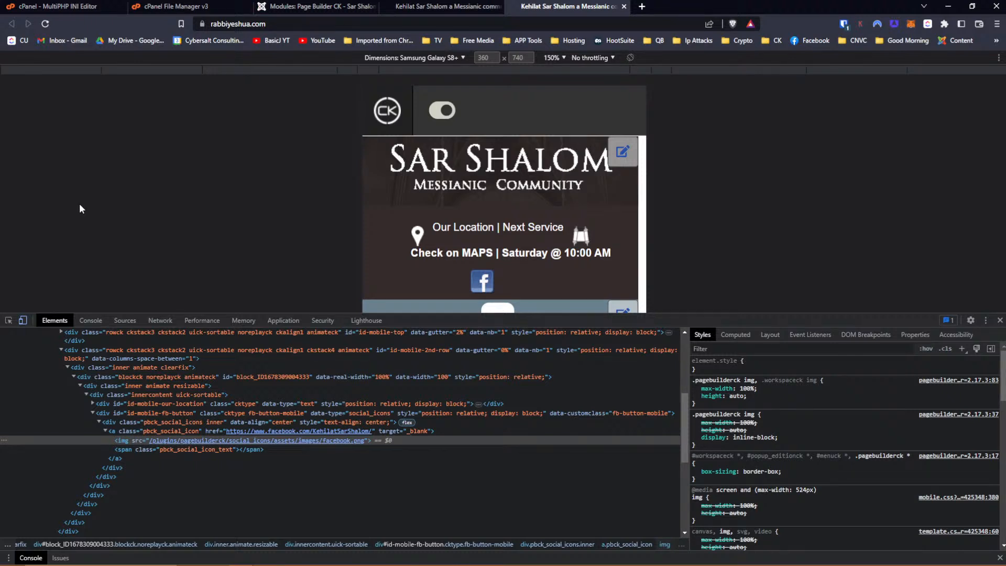
pyautogui.click(8, 320)
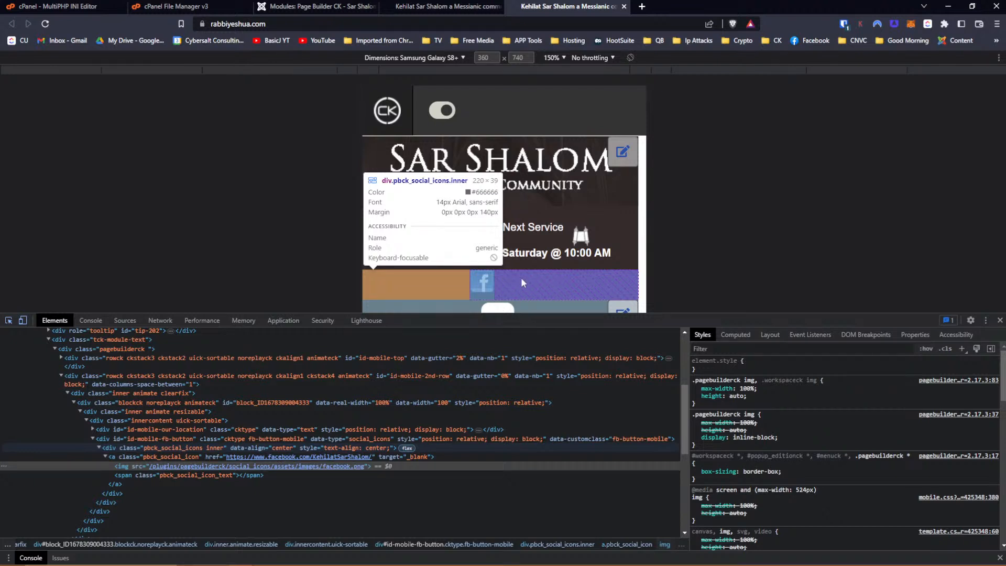
pyautogui.click(521, 278)
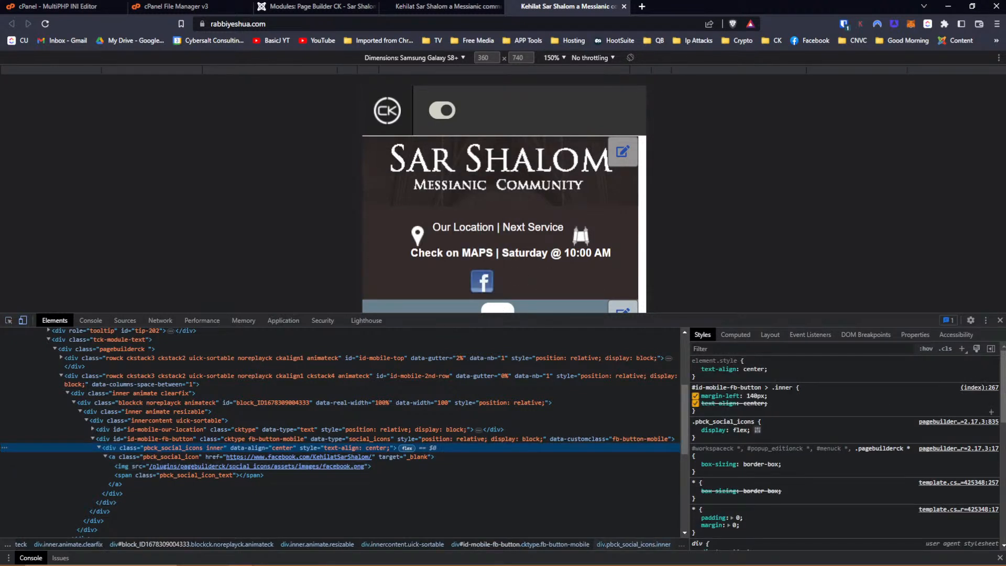
pyautogui.click(695, 396)
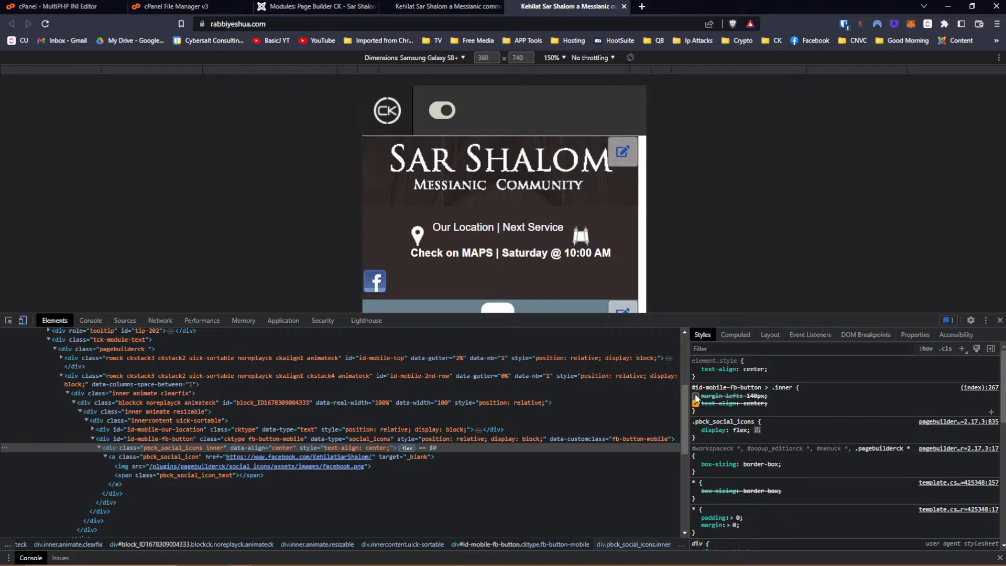
# Toggle the 140px left margin back on and off to compare, then return to the Joomla editor.
pyautogui.click(8, 321)
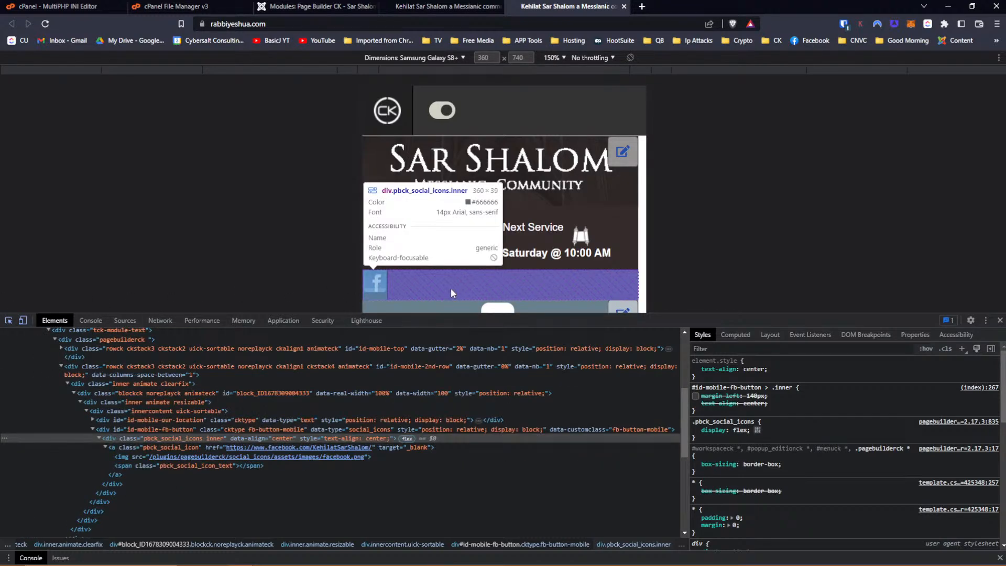
pyautogui.click(451, 288)
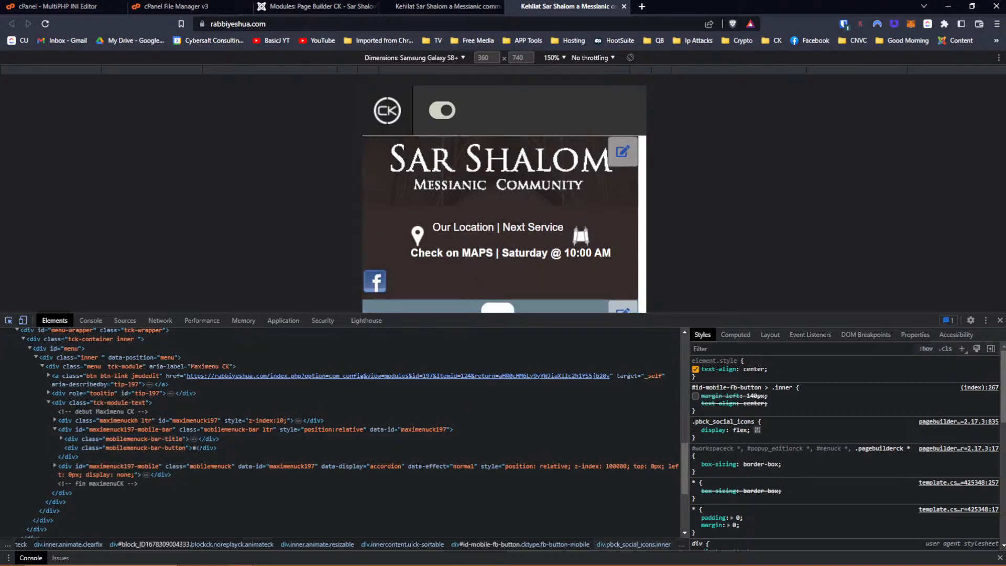
pyautogui.click(695, 396)
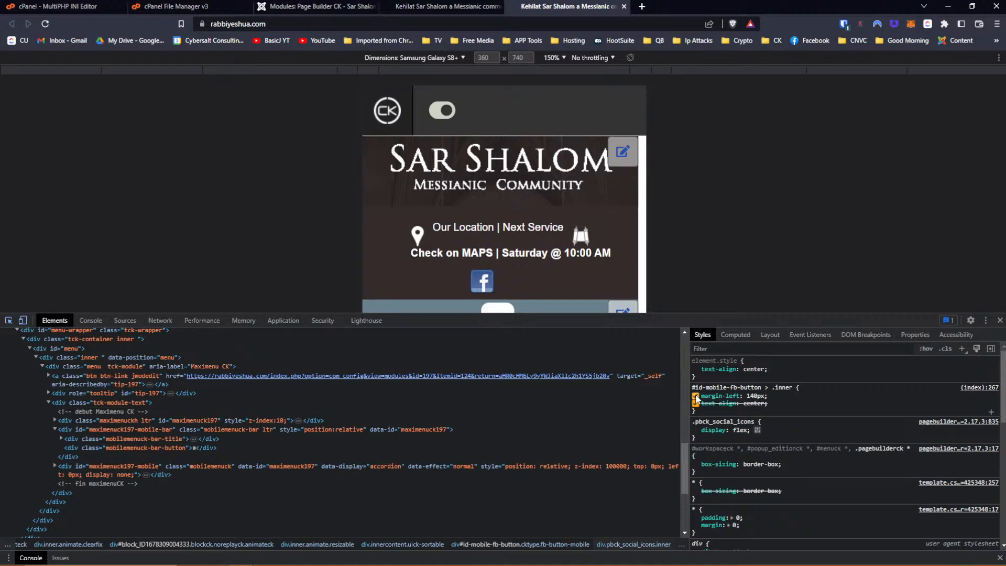
pyautogui.click(695, 396)
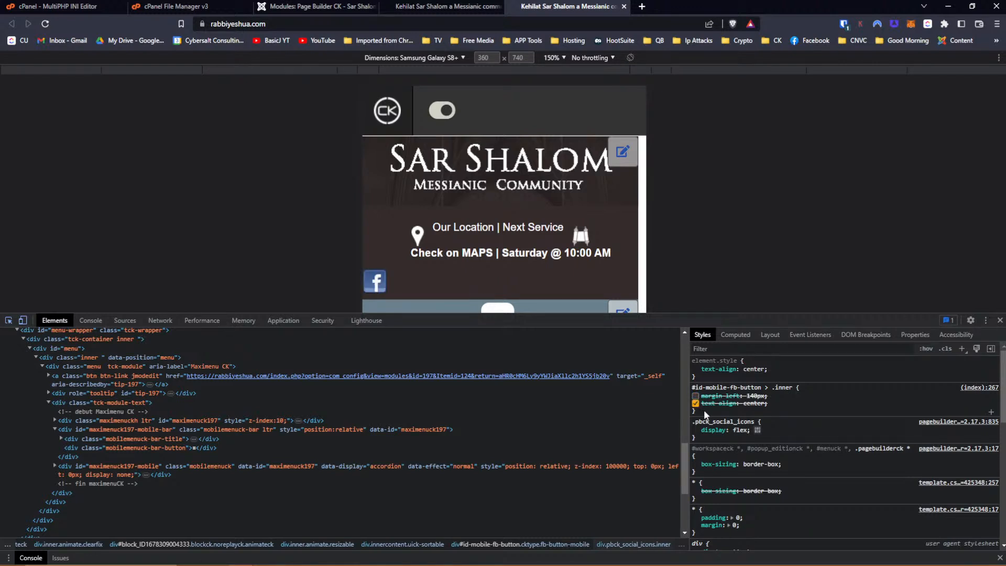
pyautogui.click(704, 410)
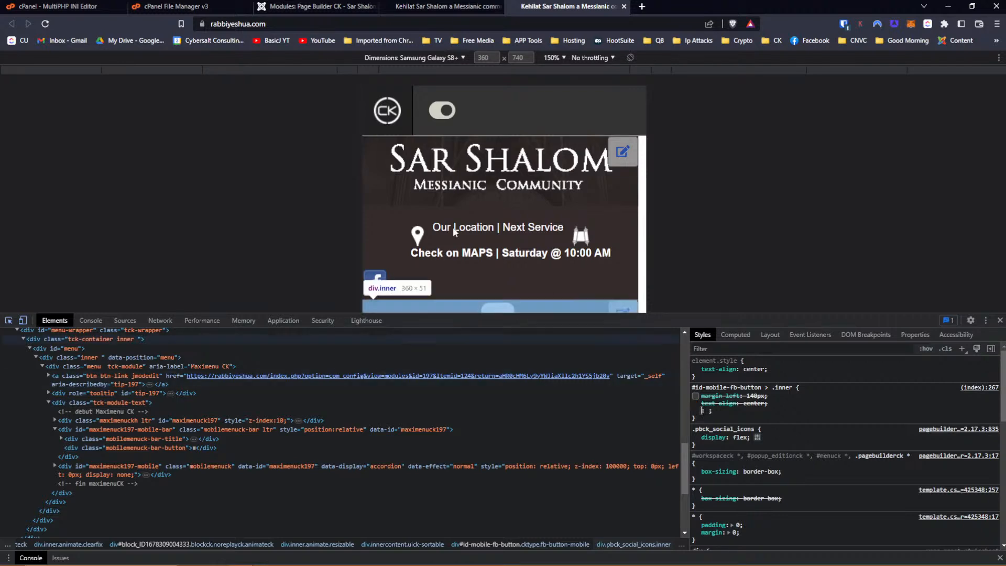
pyautogui.click(297, 6)
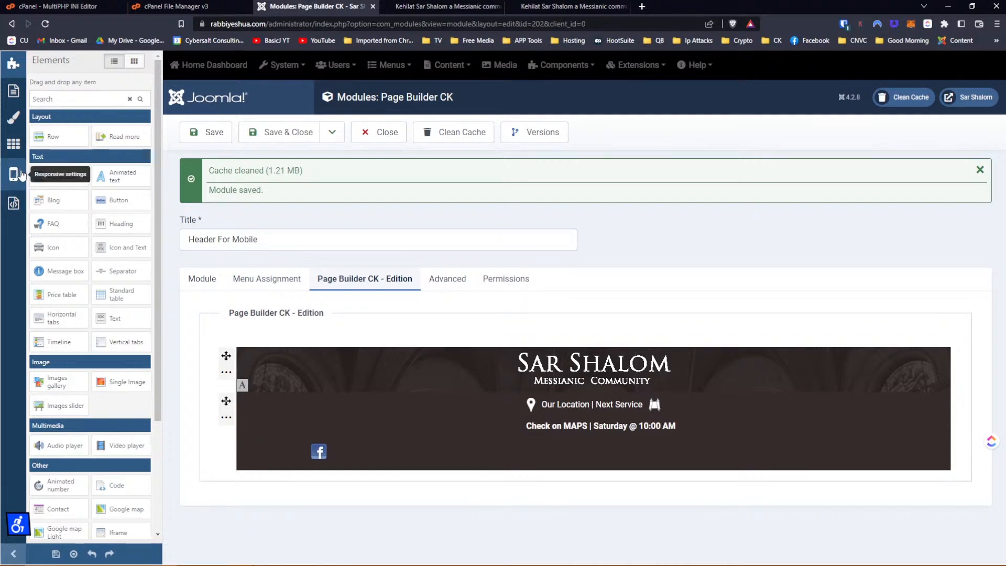
# Switch the responsive layout to Phone / Portrait, set both rows to stacked, and save Header For Mobile.
pyautogui.click(14, 175)
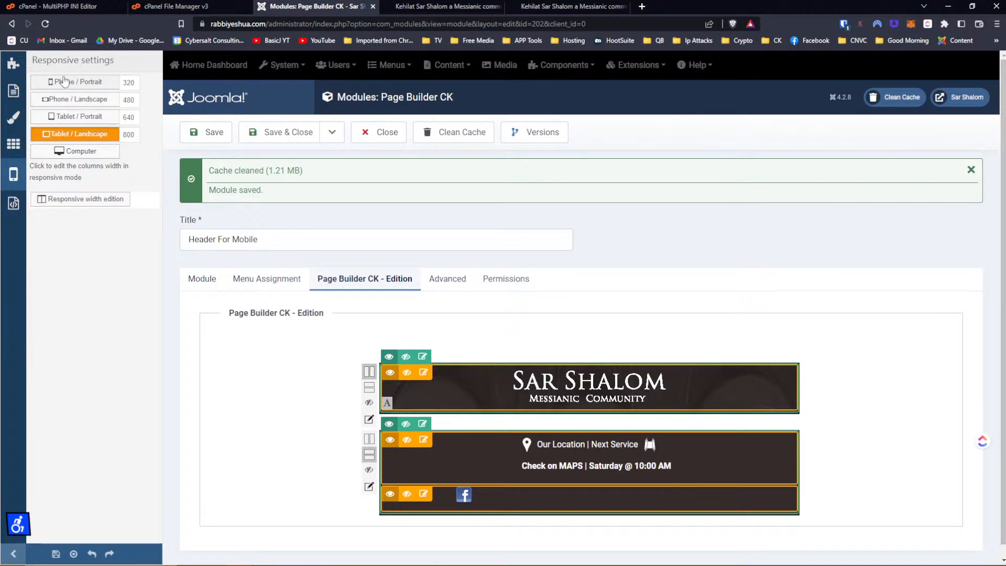
pyautogui.click(64, 81)
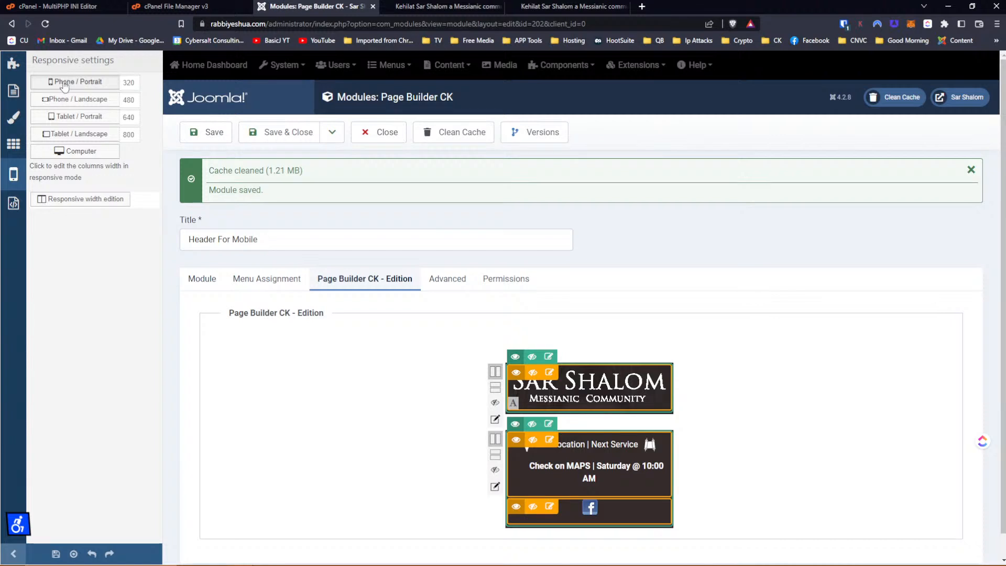
pyautogui.click(64, 83)
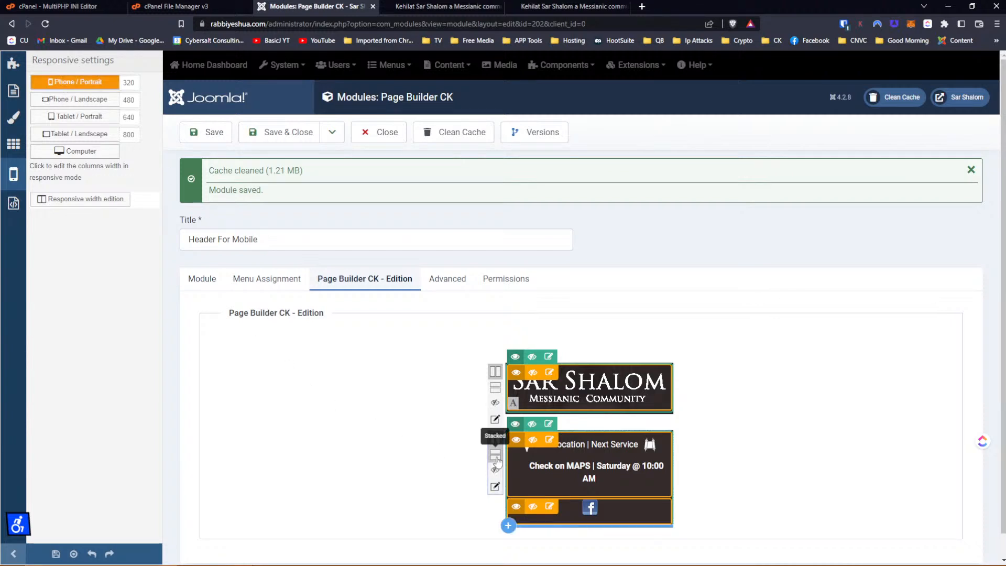
pyautogui.click(495, 456)
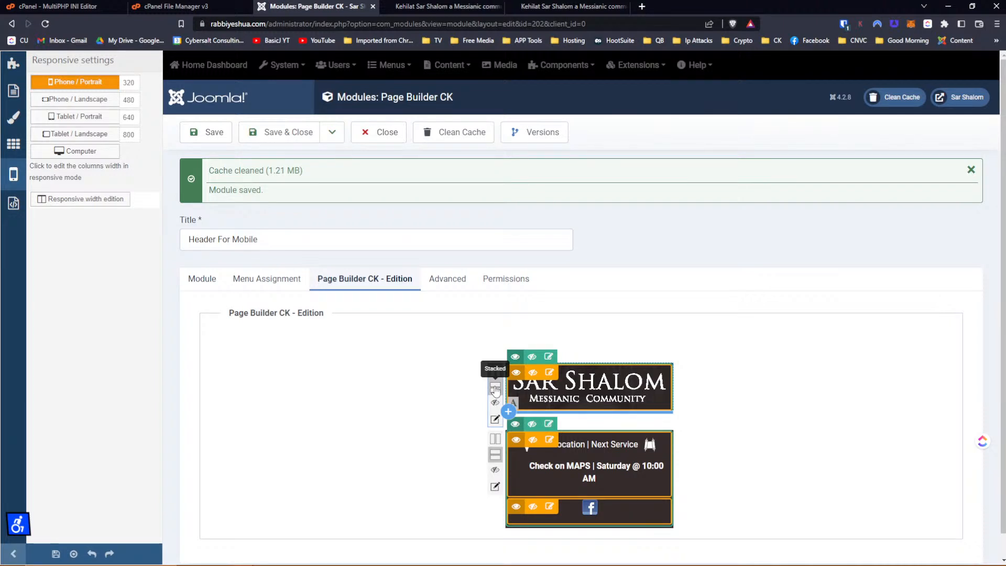
pyautogui.click(495, 388)
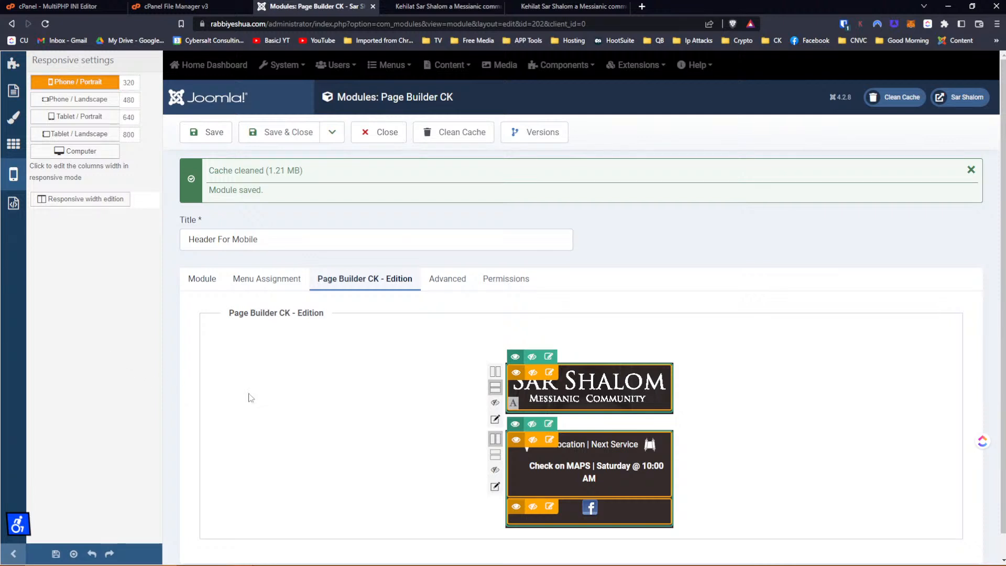
pyautogui.scroll(-1, 276, 397)
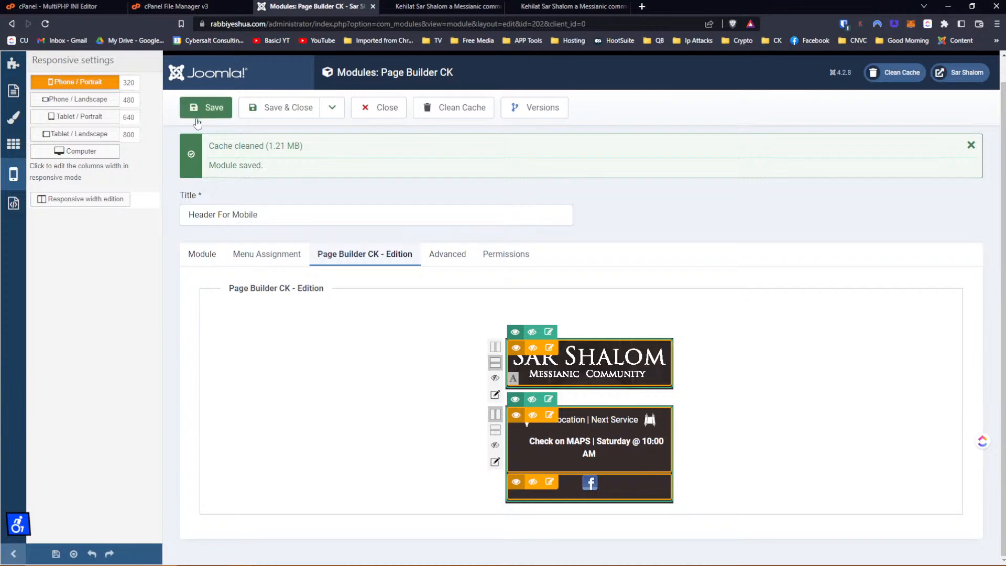
pyautogui.click(217, 109)
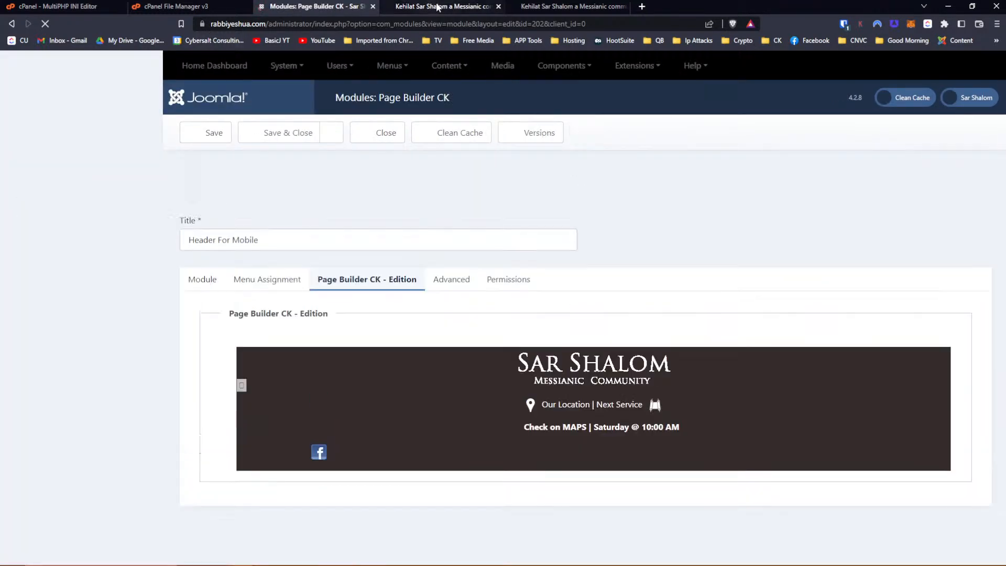
# Reload the mobile preview, pick the Facebook icon image, and toggle its inline-block display off and on.
pyautogui.click(566, 7)
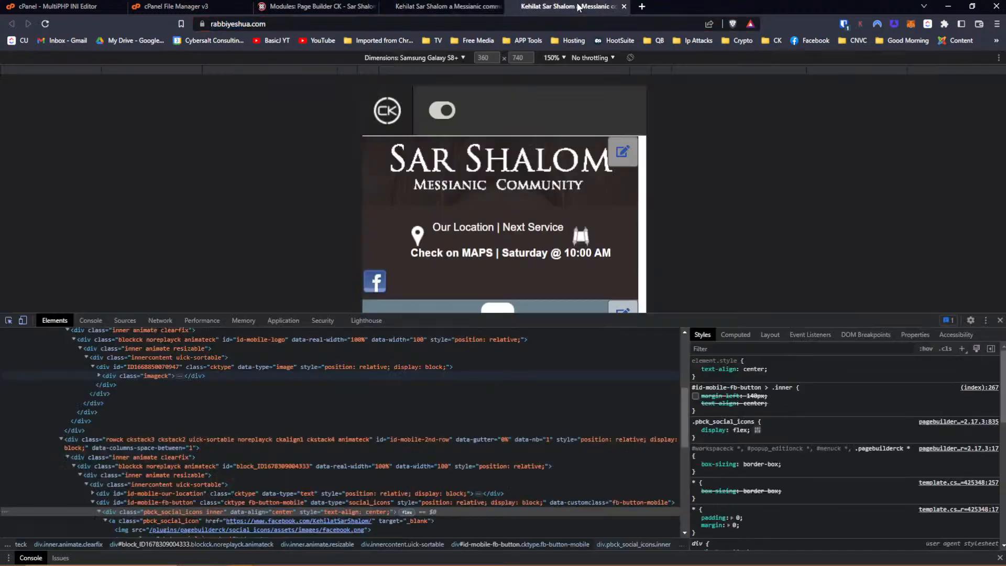
pyautogui.click(46, 25)
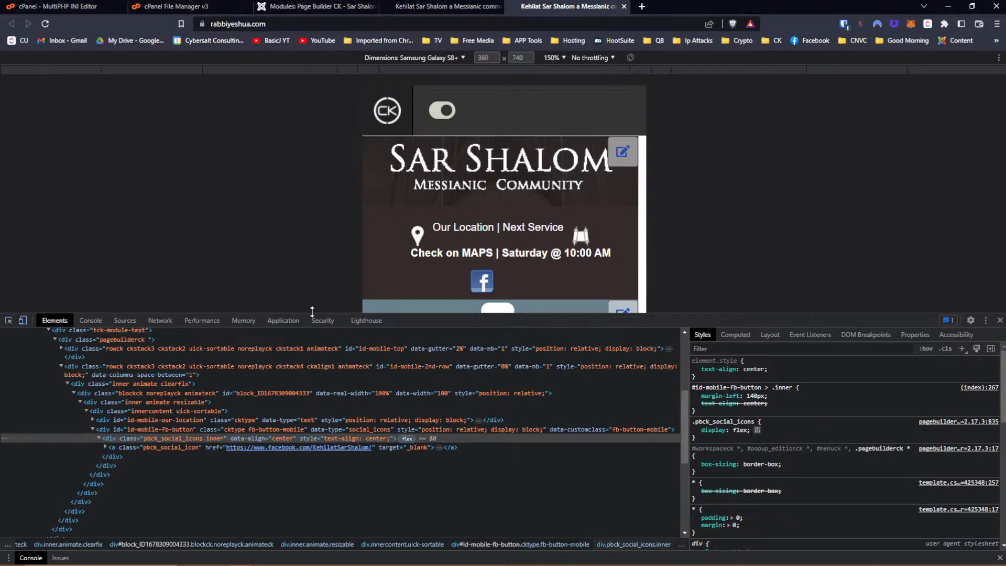
pyautogui.click(8, 320)
pyautogui.click(482, 283)
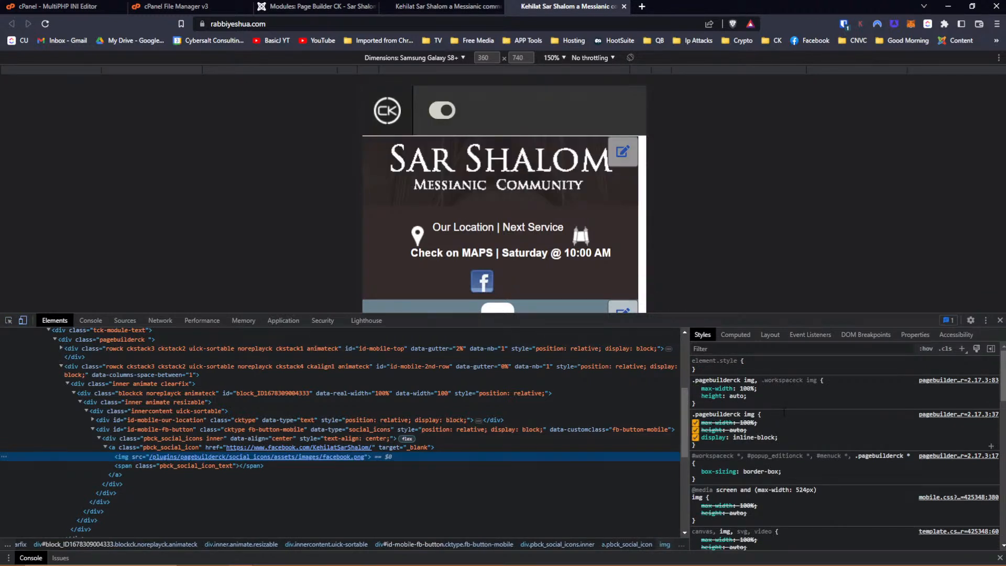
pyautogui.click(695, 437)
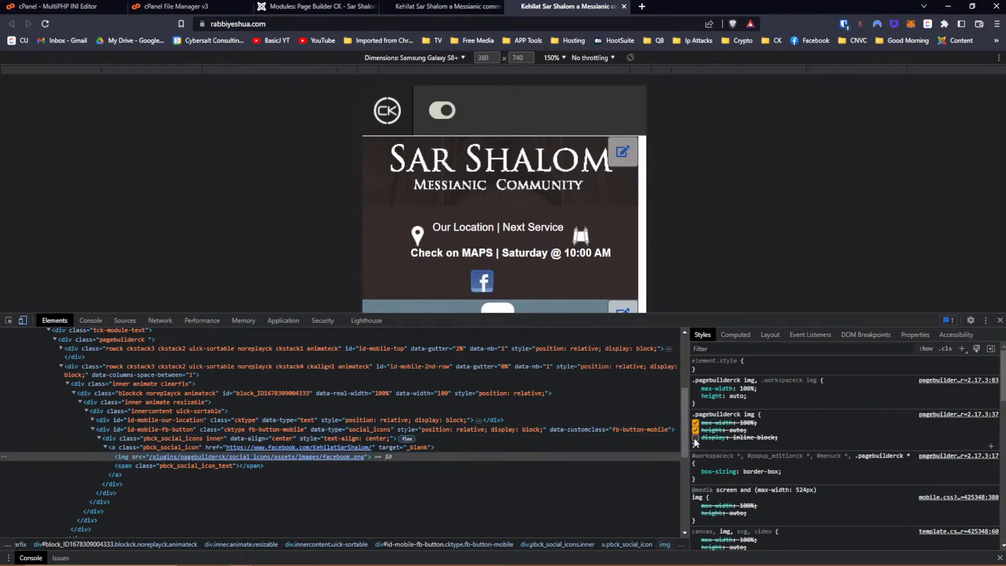
pyautogui.click(695, 438)
pyautogui.click(753, 438)
pyautogui.scroll(-1, 753, 438)
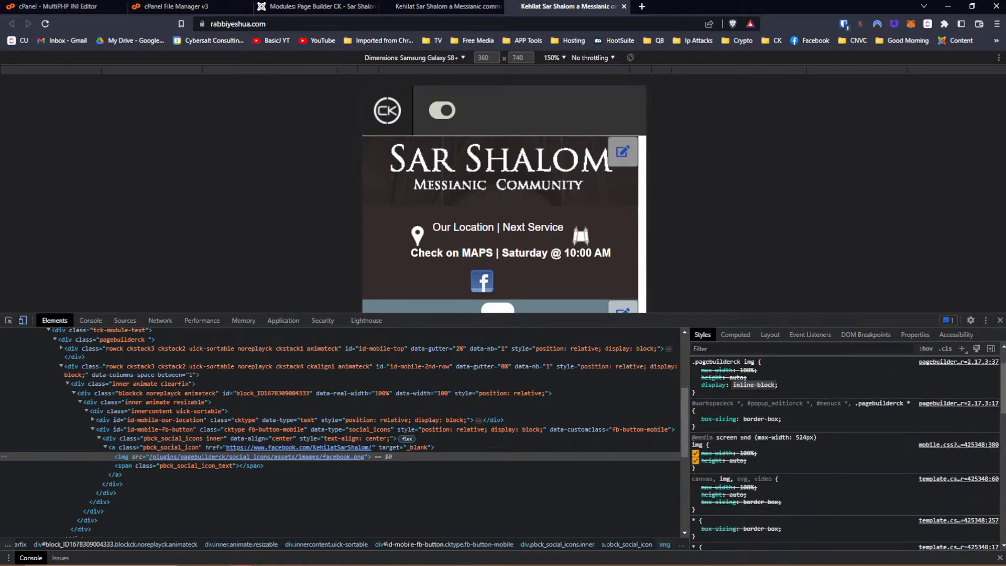
pyautogui.scroll(1, 753, 437)
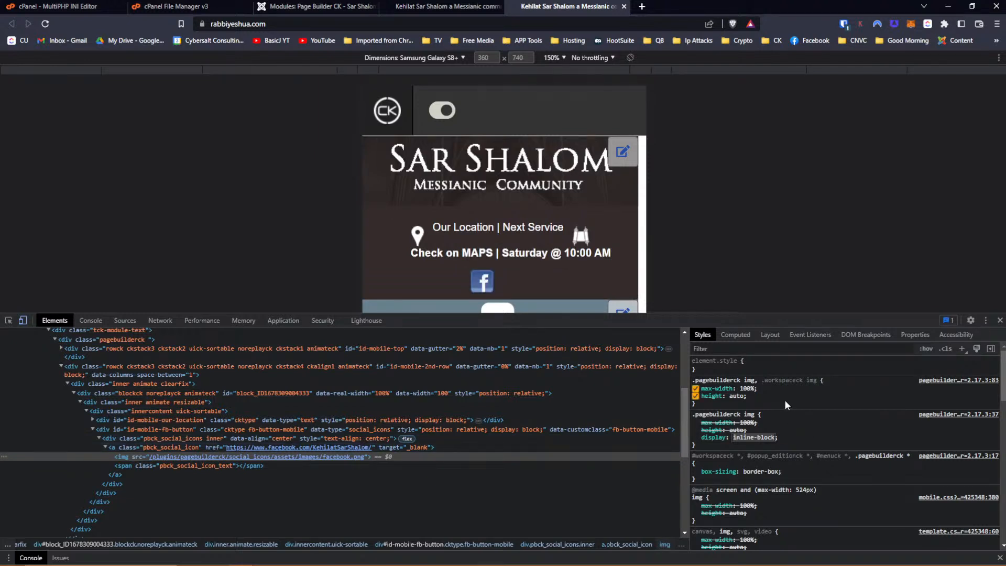
# Select the social icons wrapper and toggle its 140px left margin off and back on.
pyautogui.click(131, 464)
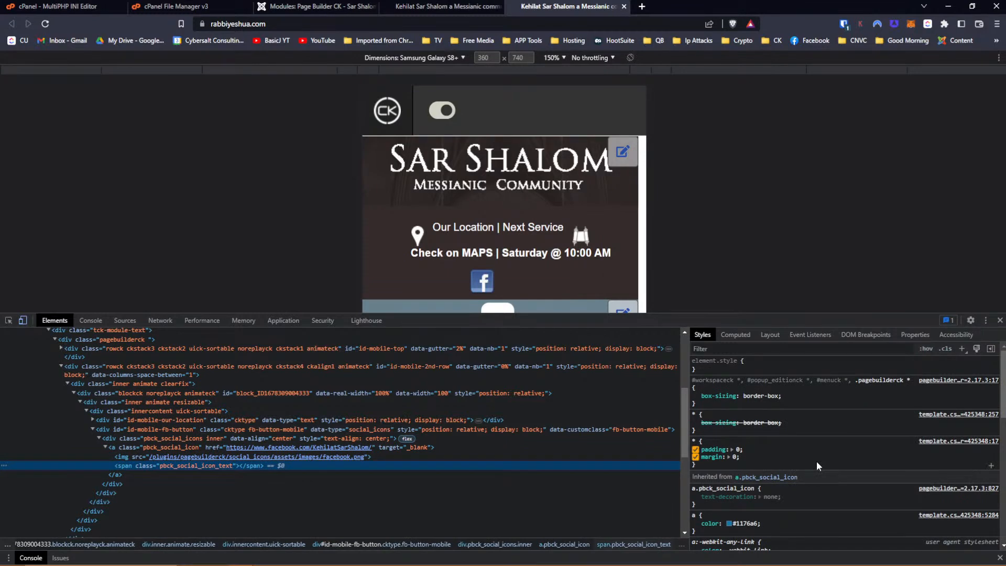
pyautogui.scroll(-2, 822, 460)
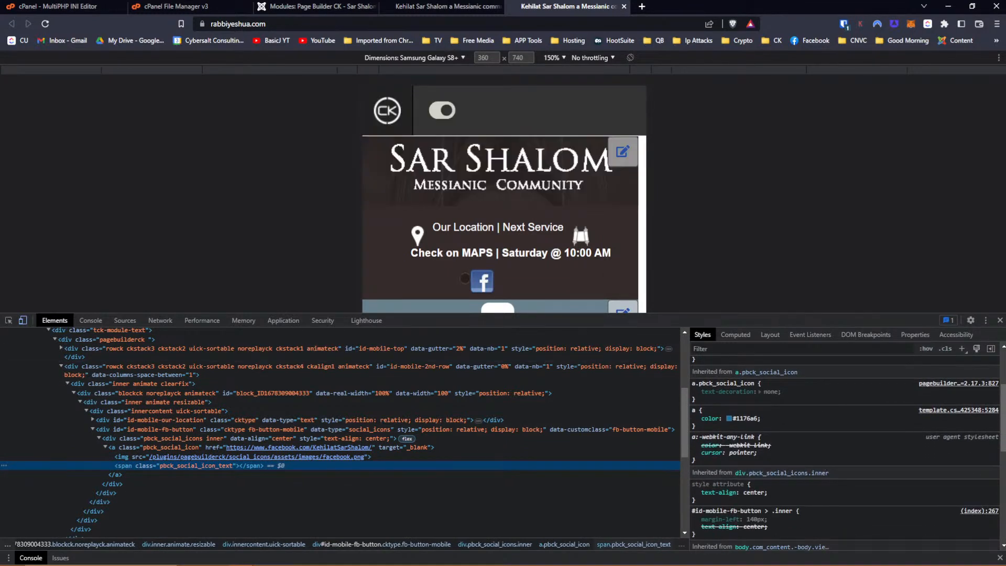
pyautogui.click(121, 449)
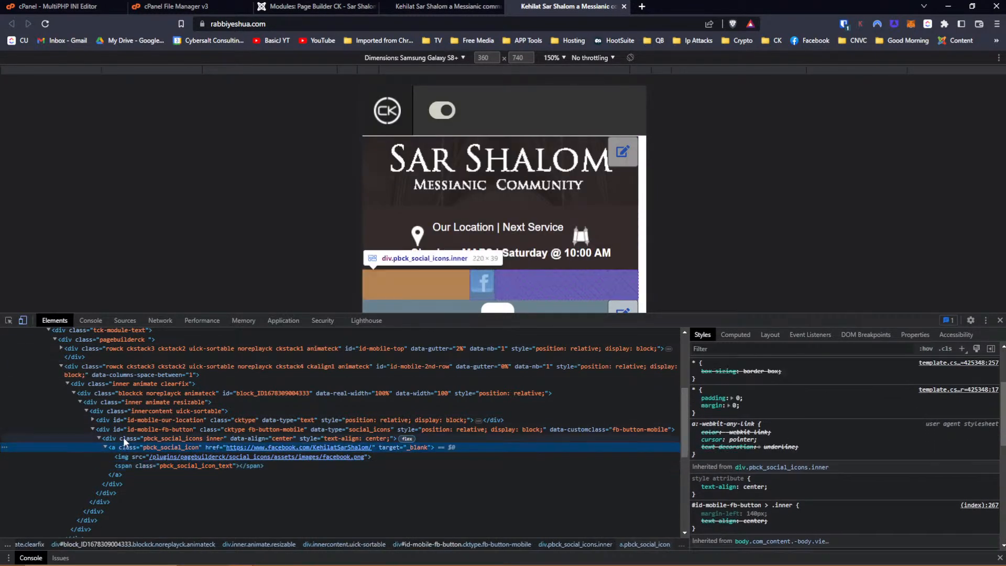
pyautogui.click(124, 437)
pyautogui.scroll(2, 826, 393)
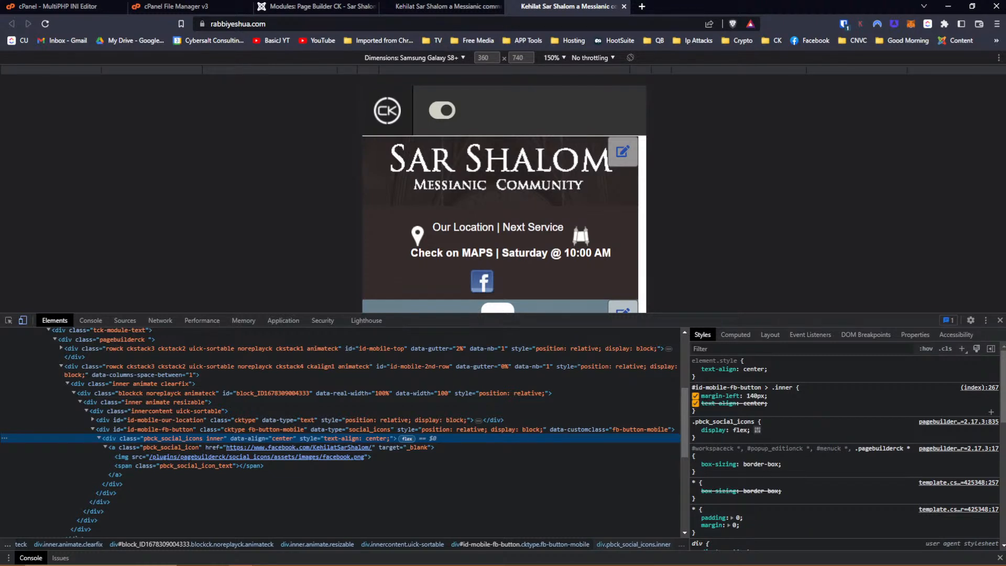
pyautogui.click(695, 396)
pyautogui.click(695, 396)
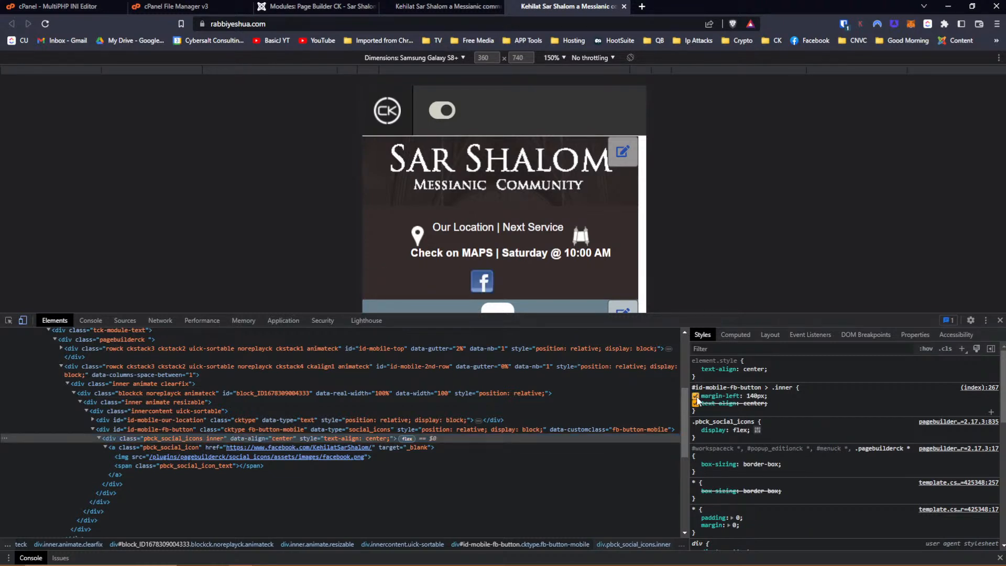
pyautogui.click(706, 409)
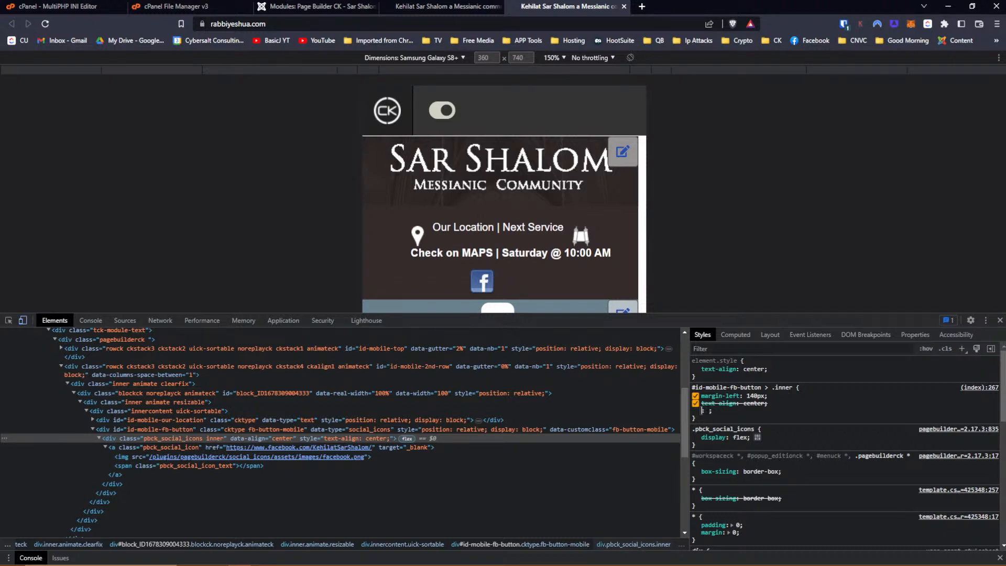
# Add margin-left: auto and margin-right: auto to the #id-mobile-fb-button > .inner rule.
pyautogui.write('mar')
pyautogui.press('Down')
pyautogui.press('Down')
pyautogui.press('Down')
pyautogui.press('Down')
pyautogui.press('Down')
pyautogui.press('Down')
pyautogui.press('Down')
pyautogui.press('Tab')
pyautogui.write('auto')
pyautogui.press('Return')
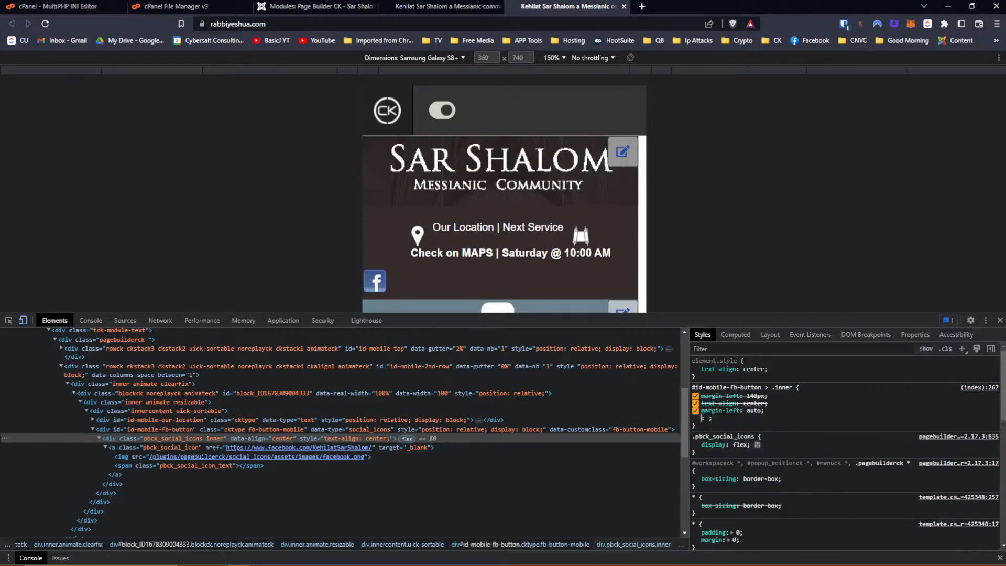
pyautogui.write('margin')
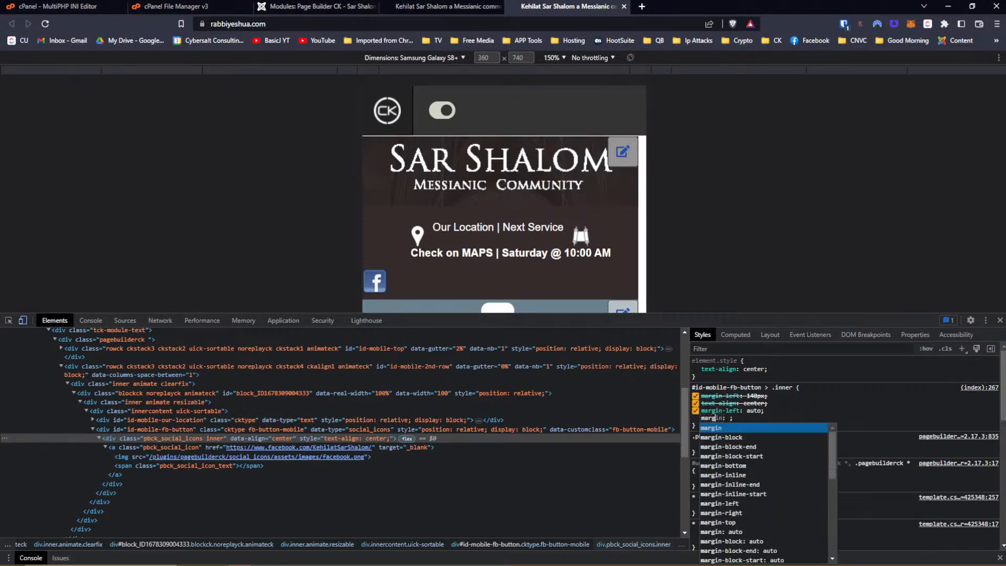
pyautogui.press('Down')
pyautogui.press('Down')
pyautogui.press('Down')
pyautogui.press('Down')
pyautogui.press('Down')
pyautogui.press('Down')
pyautogui.press('Down')
pyautogui.press('Down')
pyautogui.press('Down')
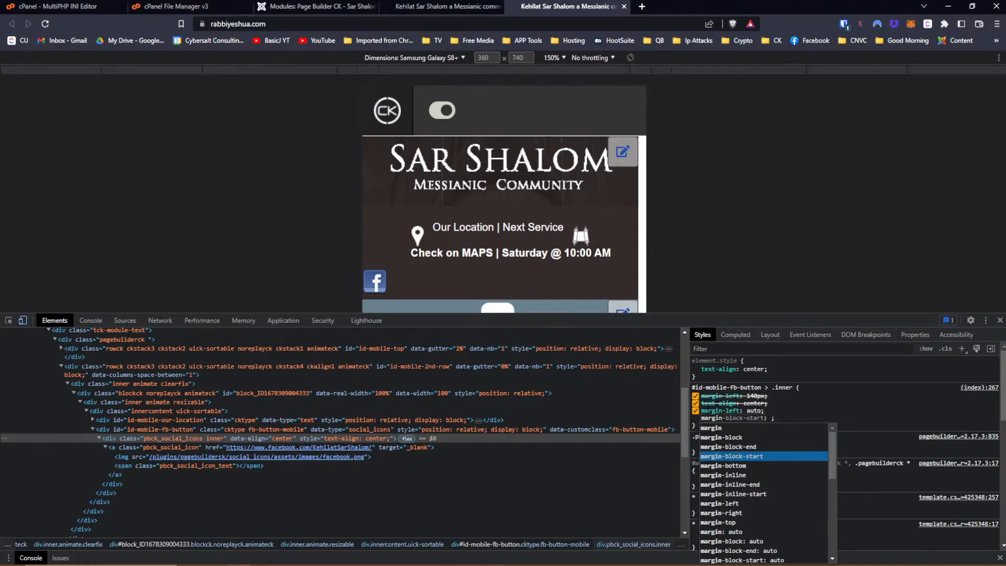
pyautogui.press('Tab')
pyautogui.write('auto')
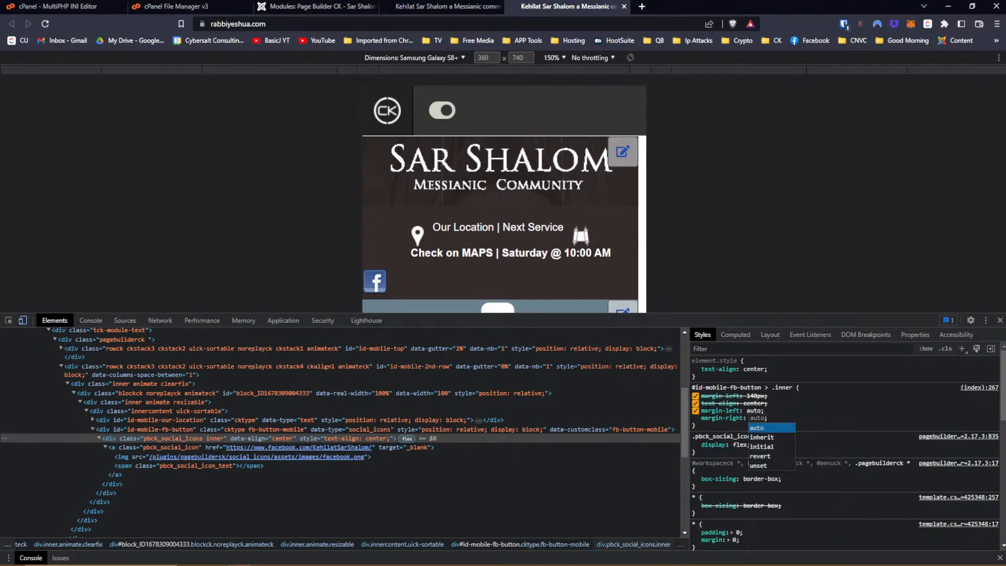
pyautogui.press('Return')
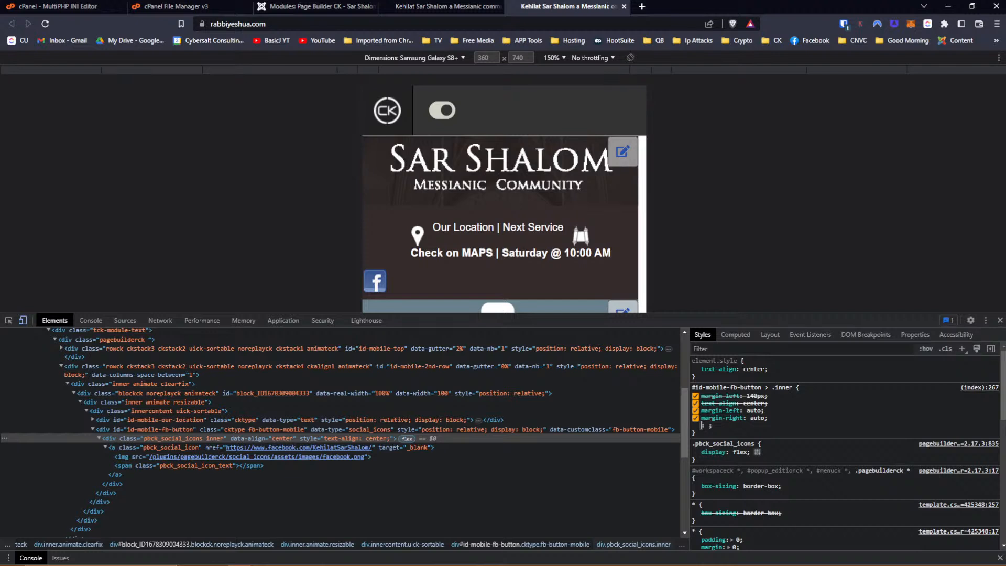
# Disable the auto left margin and the 140px left margin to compare, then return to Page Builder CK.
pyautogui.click(695, 411)
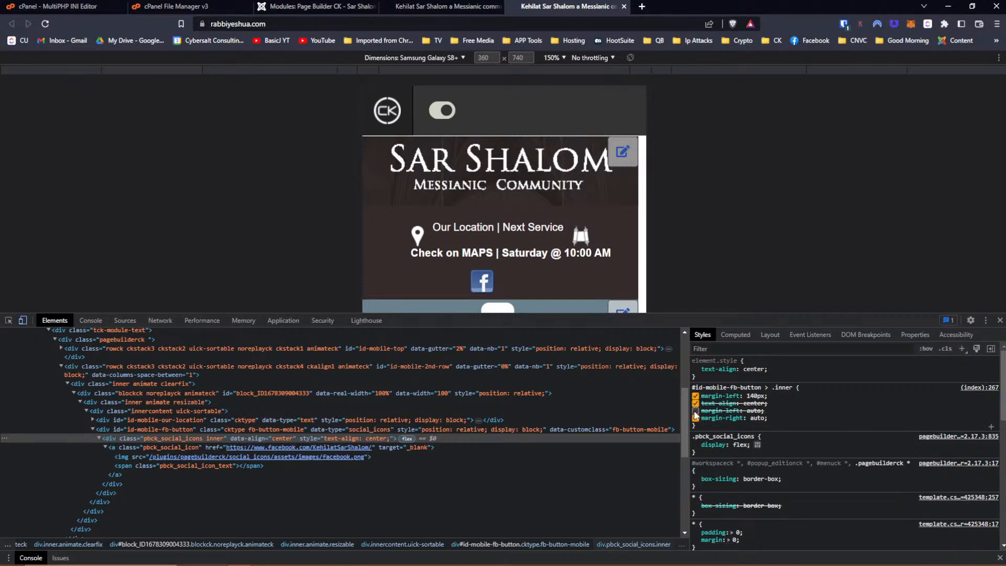
pyautogui.click(695, 397)
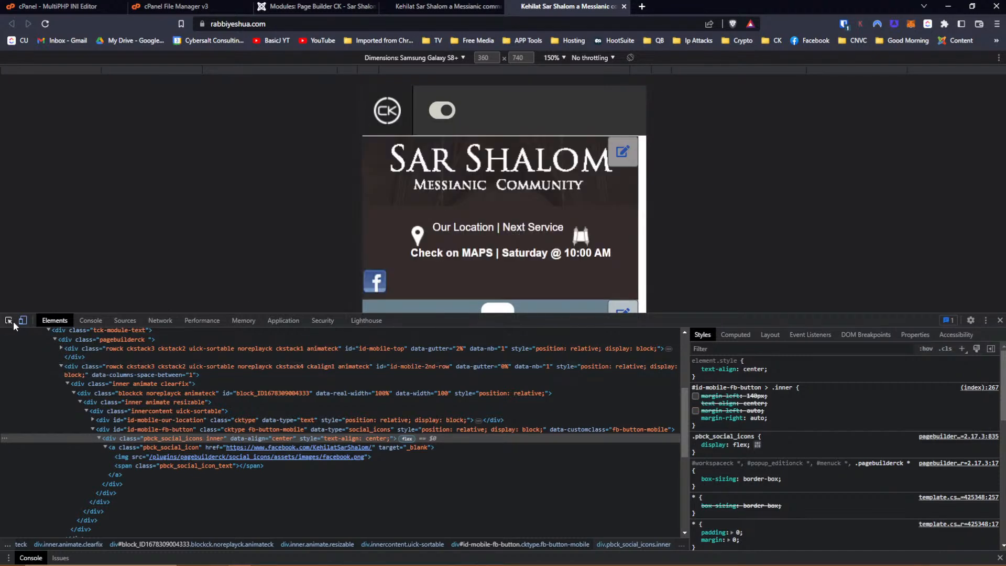
pyautogui.click(310, 6)
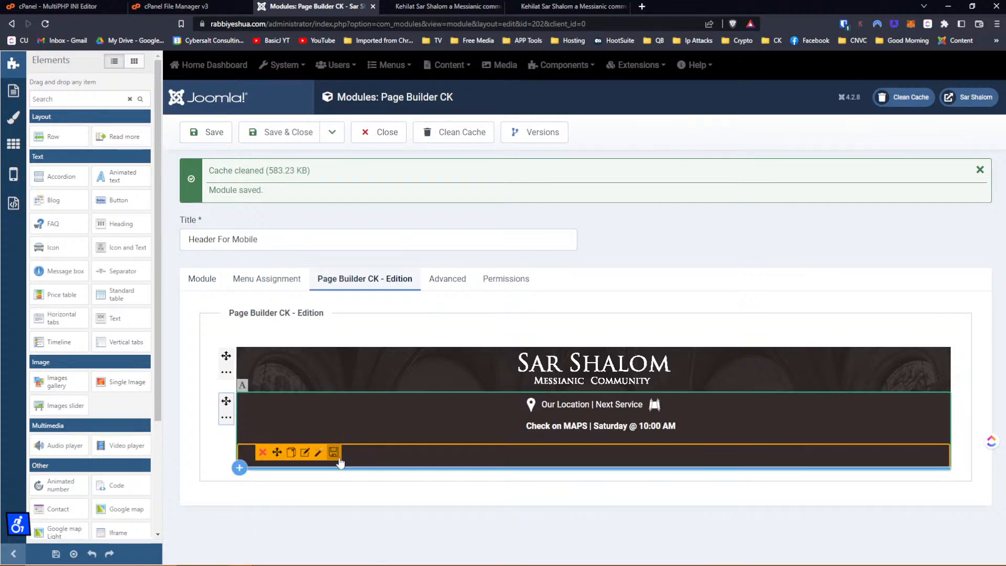
# Open the Facebook icon block's settings and browse its style sections to the margin settings.
pyautogui.click(304, 456)
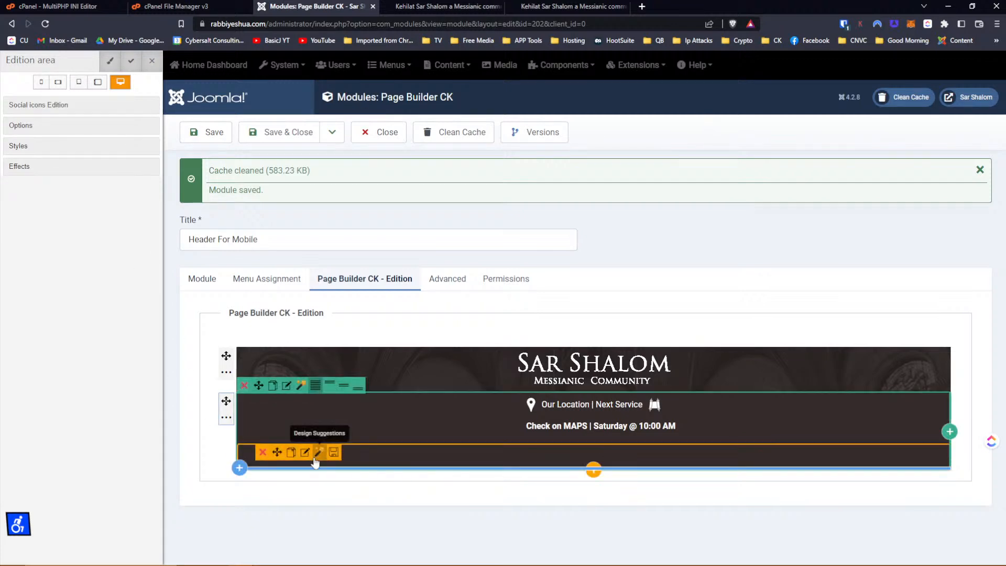
pyautogui.click(38, 105)
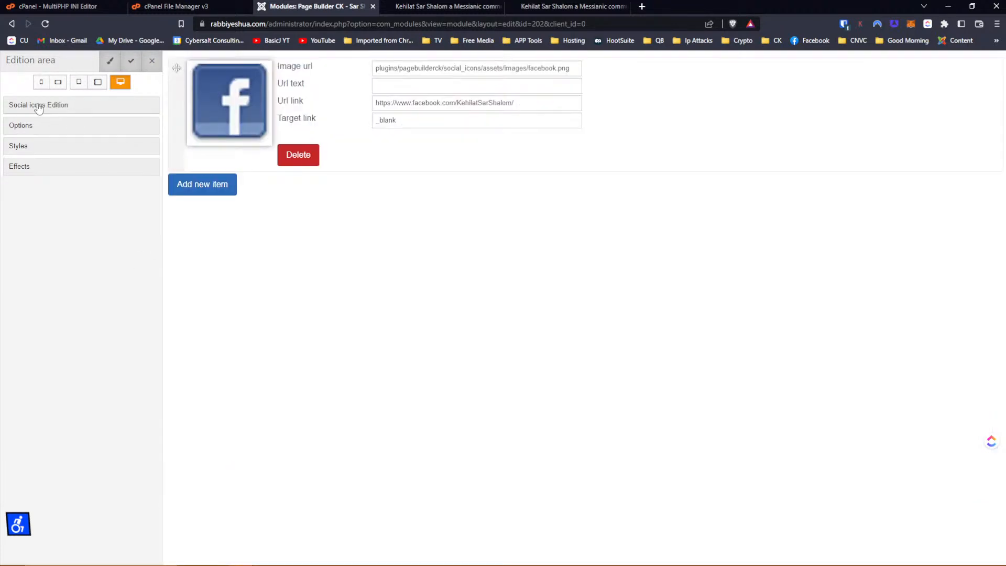
pyautogui.click(38, 105)
pyautogui.click(38, 125)
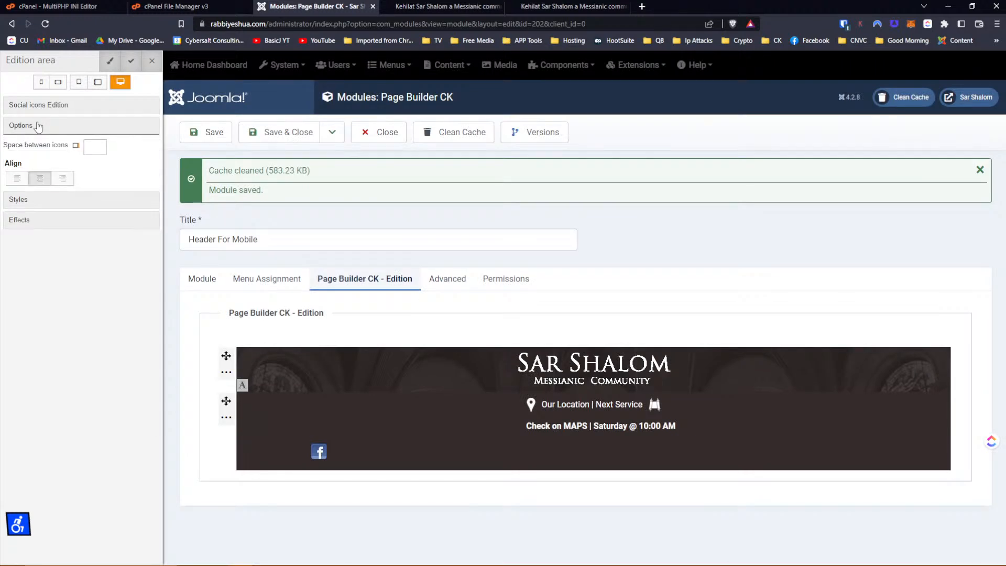
pyautogui.click(38, 126)
pyautogui.click(35, 148)
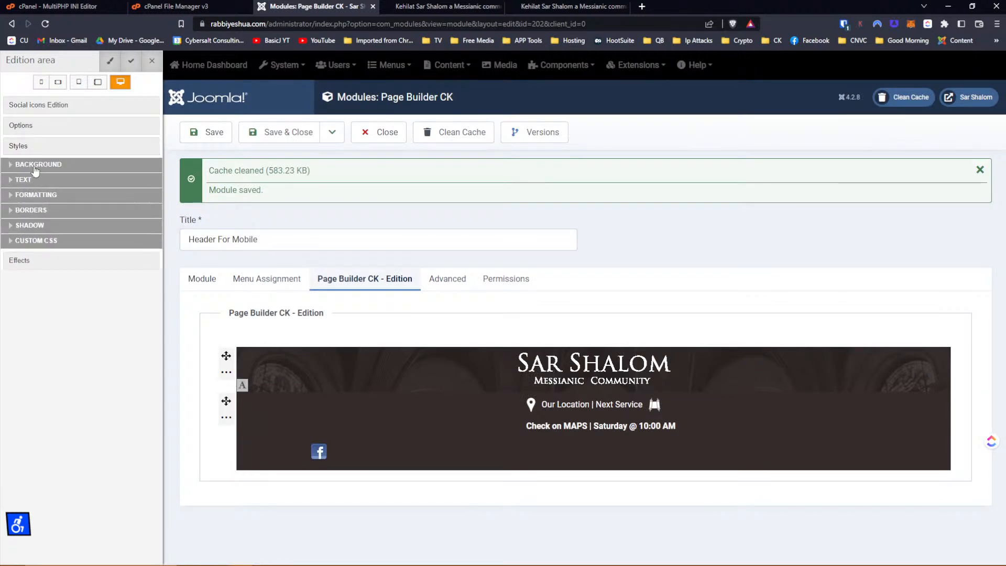
pyautogui.click(34, 165)
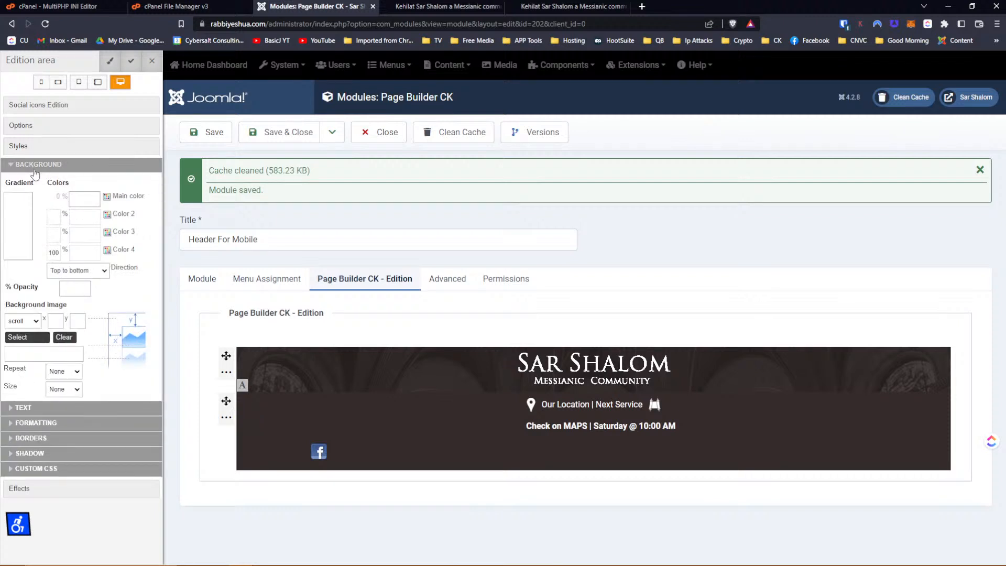
pyautogui.click(34, 168)
pyautogui.click(35, 180)
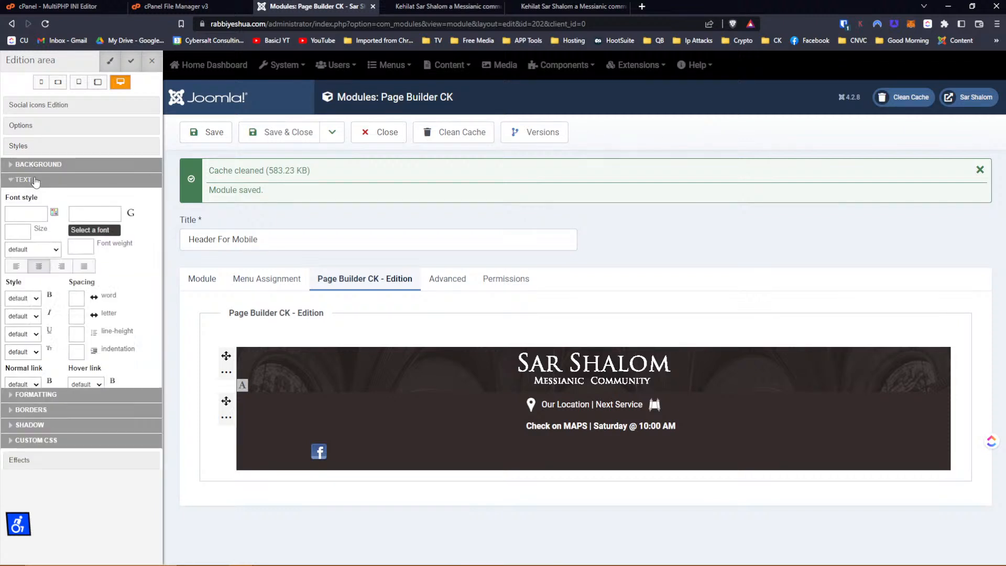
pyautogui.click(36, 180)
pyautogui.click(35, 195)
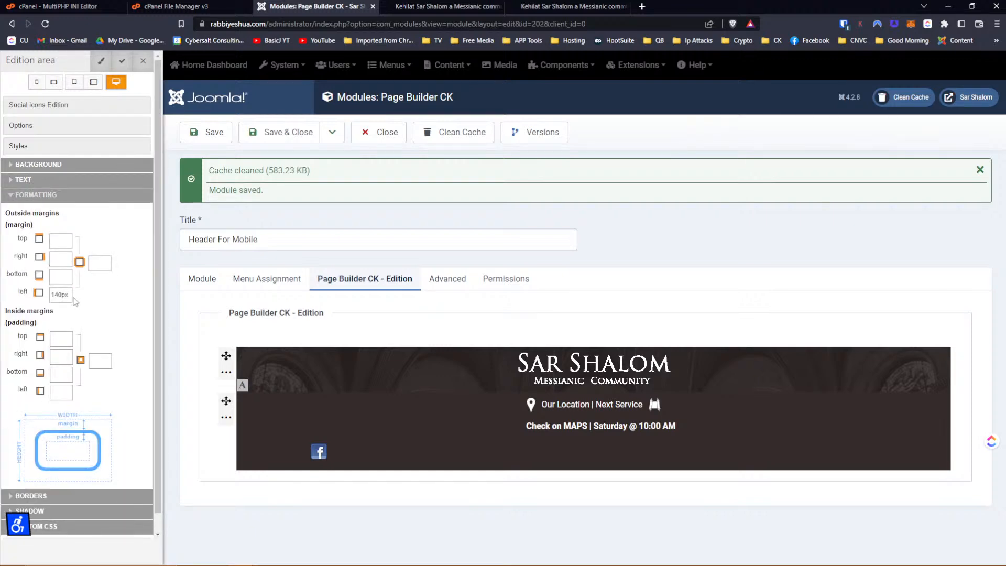
# Clear the 140px left margin, enter auto for the right and left margins, apply and save.
pyautogui.moveTo(72, 297); pyautogui.dragTo(21, 299)
pyautogui.press('BackSpace')
pyautogui.press('Tab')
pyautogui.scroll(-1, 62, 291)
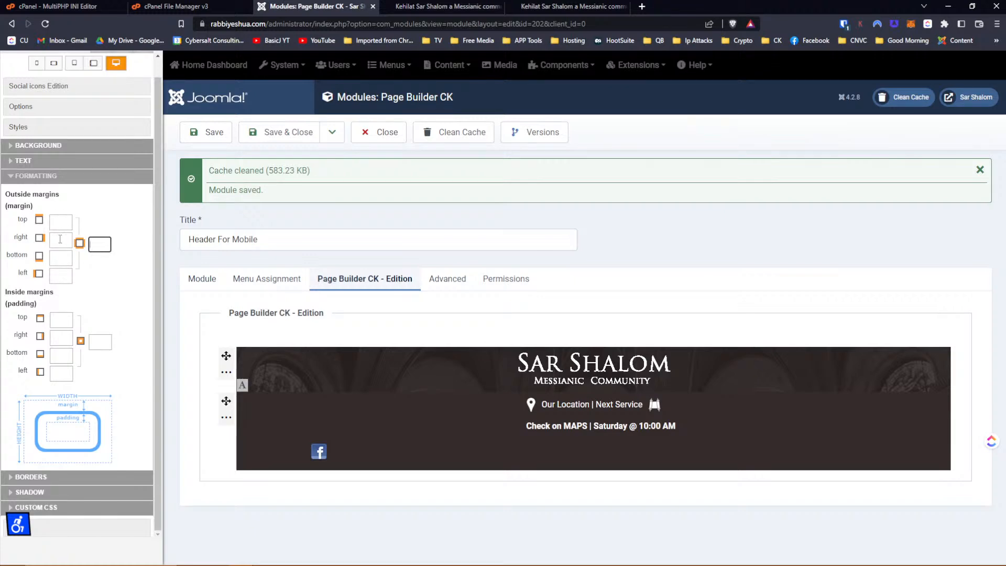
pyautogui.click(61, 240)
pyautogui.write('auto')
pyautogui.press('Tab')
pyautogui.press('Tab')
pyautogui.write('auto')
pyautogui.press('Tab')
pyautogui.scroll(1, 78, 110)
pyautogui.click(122, 63)
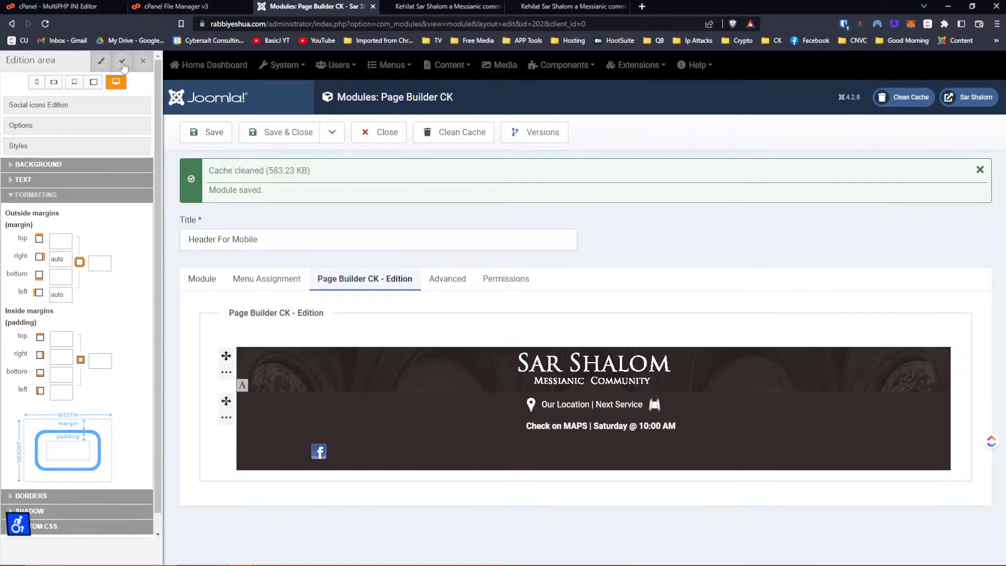
pyautogui.click(209, 133)
# Switch to the inspected site tab and reload the page from its address bar.
pyautogui.click(533, 6)
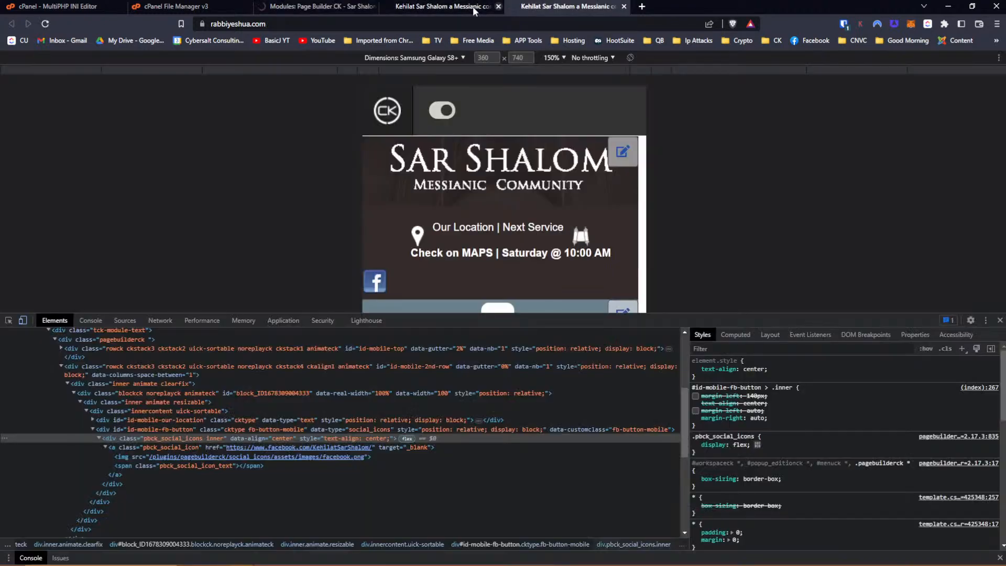
pyautogui.click(332, 24)
pyautogui.click(333, 24)
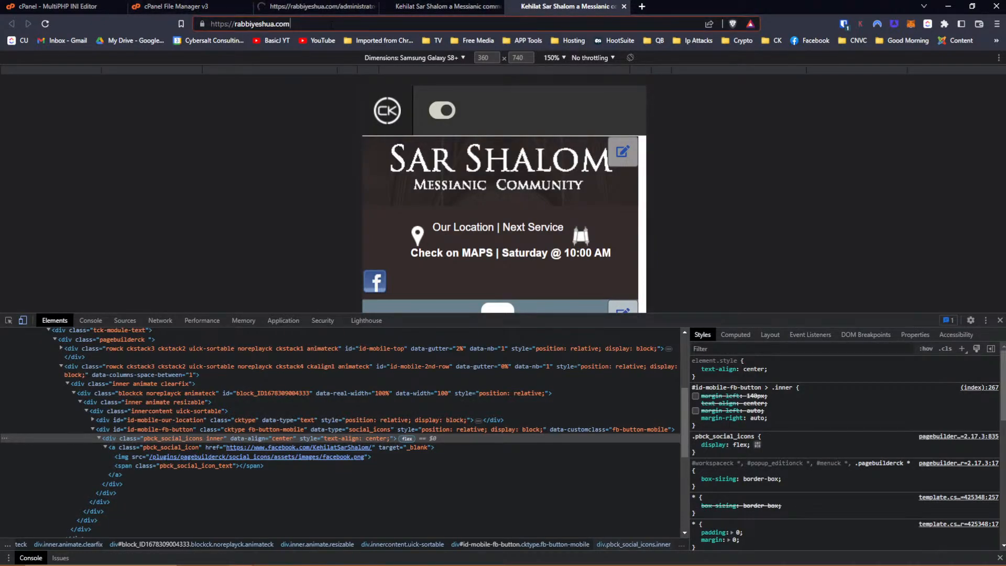
pyautogui.press('Return')
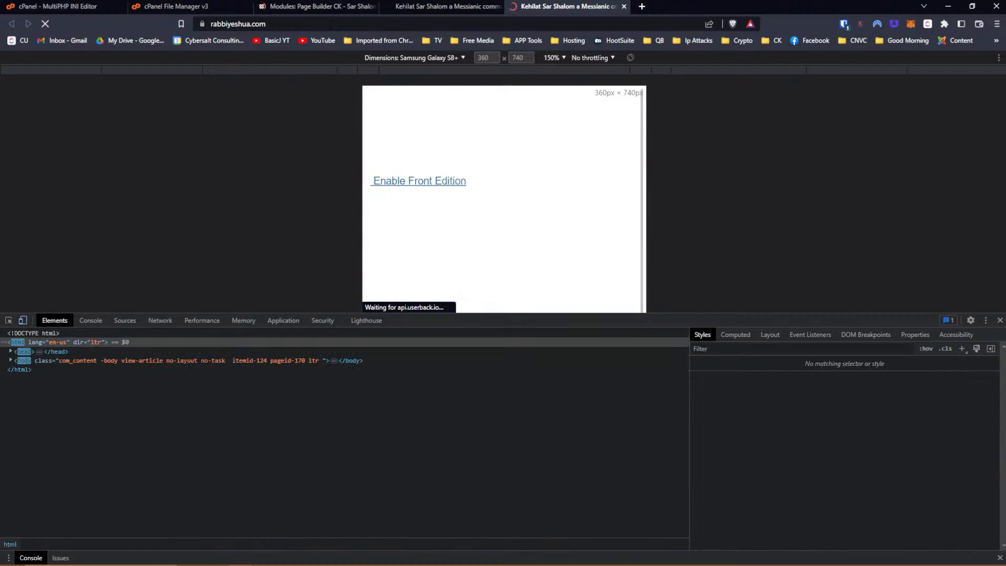
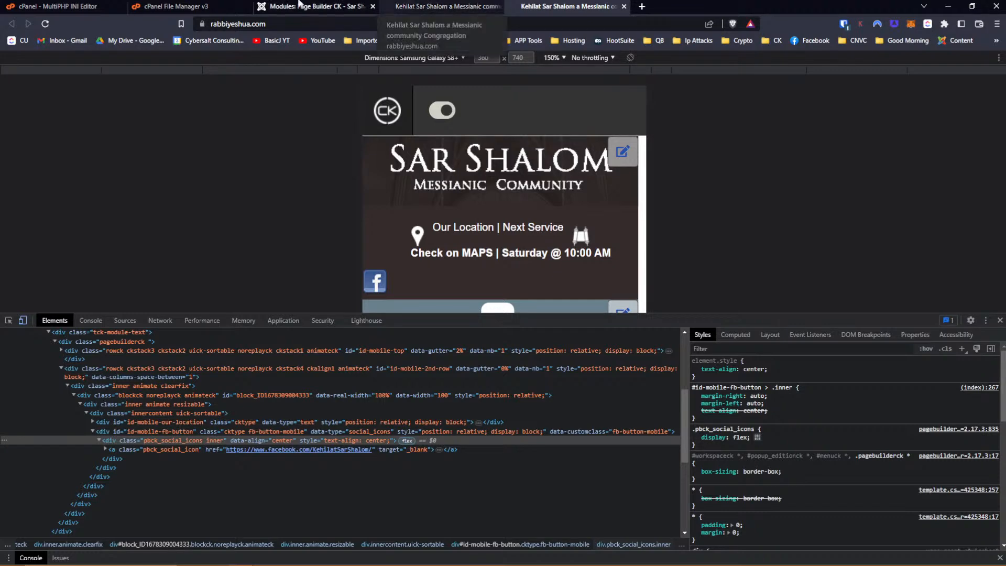
# Return to the Page Builder CK editor for the Header For Mobile module.
pyautogui.click(281, 8)
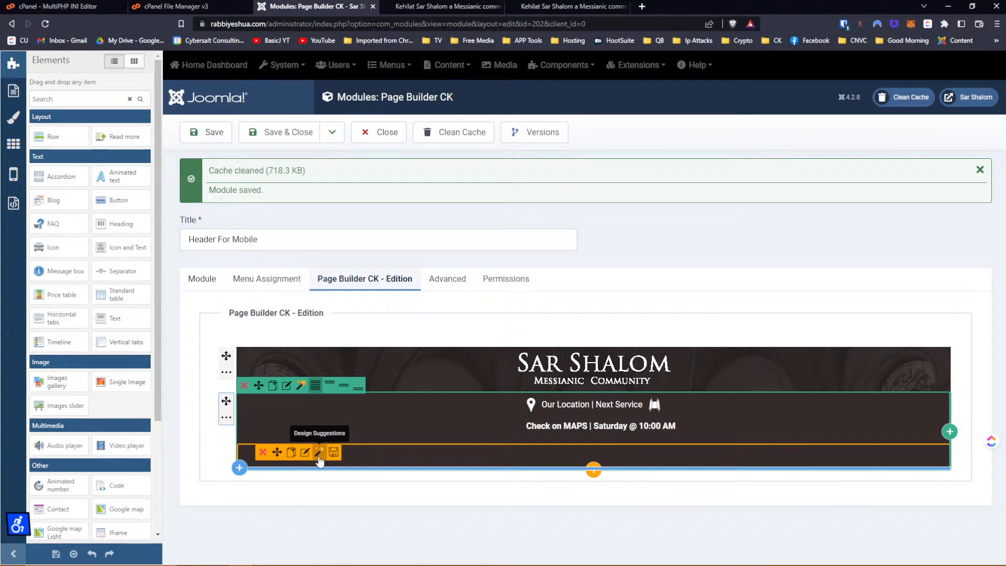
# Add a second column to the row, move the Facebook icon into it, bottom-align it, and save.
pyautogui.click(947, 440)
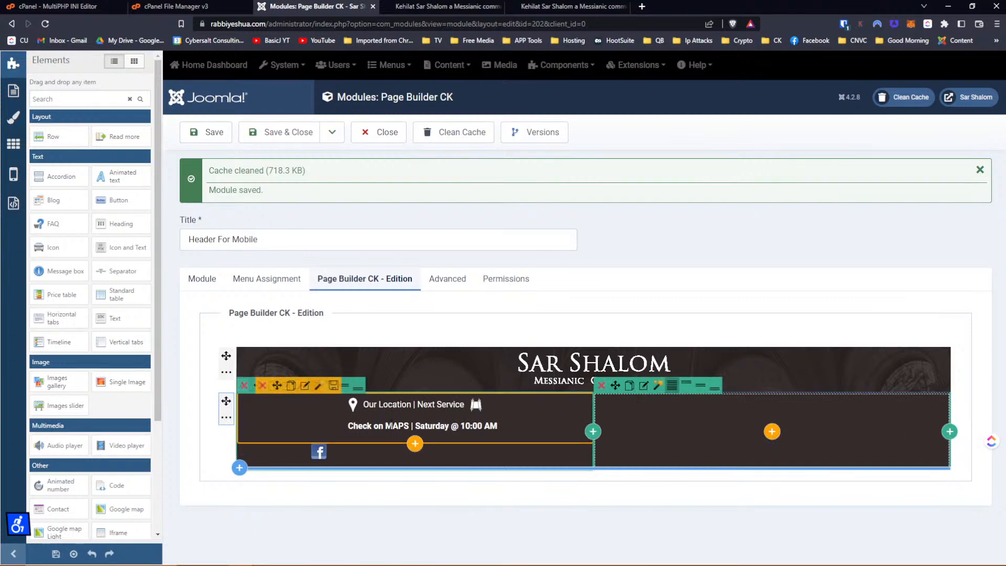
pyautogui.moveTo(276, 452); pyautogui.dragTo(672, 428)
pyautogui.moveTo(674, 423)
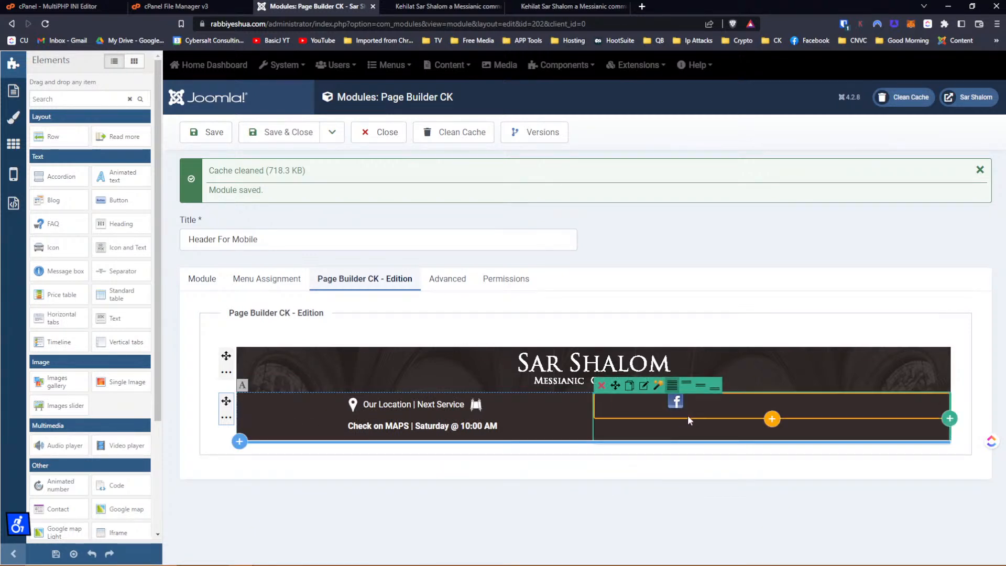
pyautogui.click(698, 394)
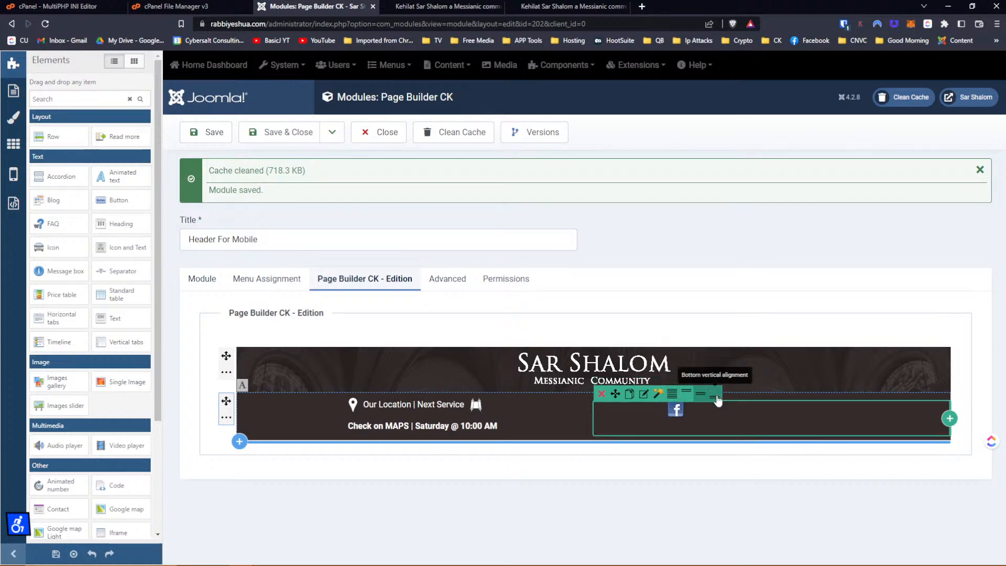
pyautogui.click(716, 397)
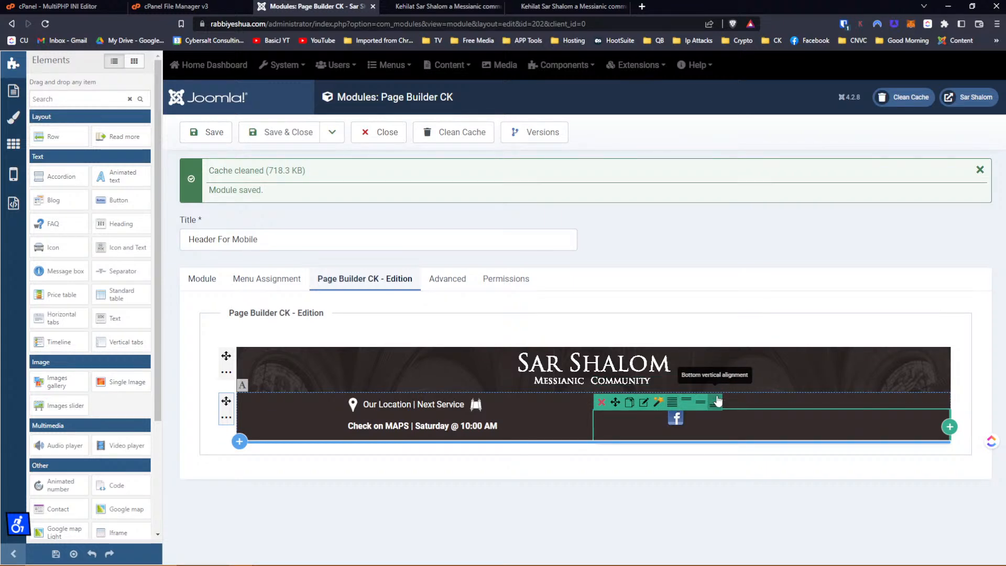
pyautogui.click(209, 135)
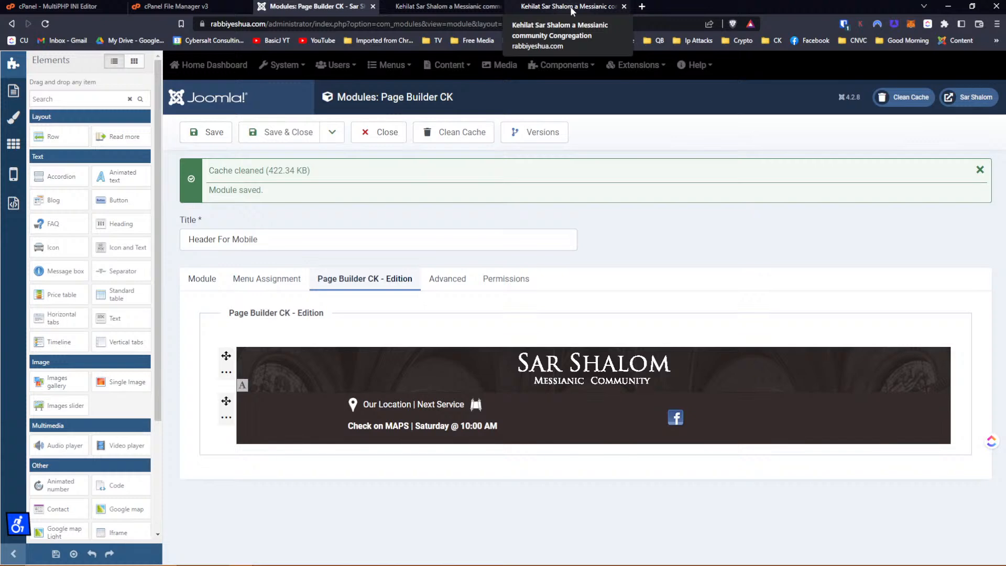
# Reload the live site's phone preview from its address bar.
pyautogui.click(572, 8)
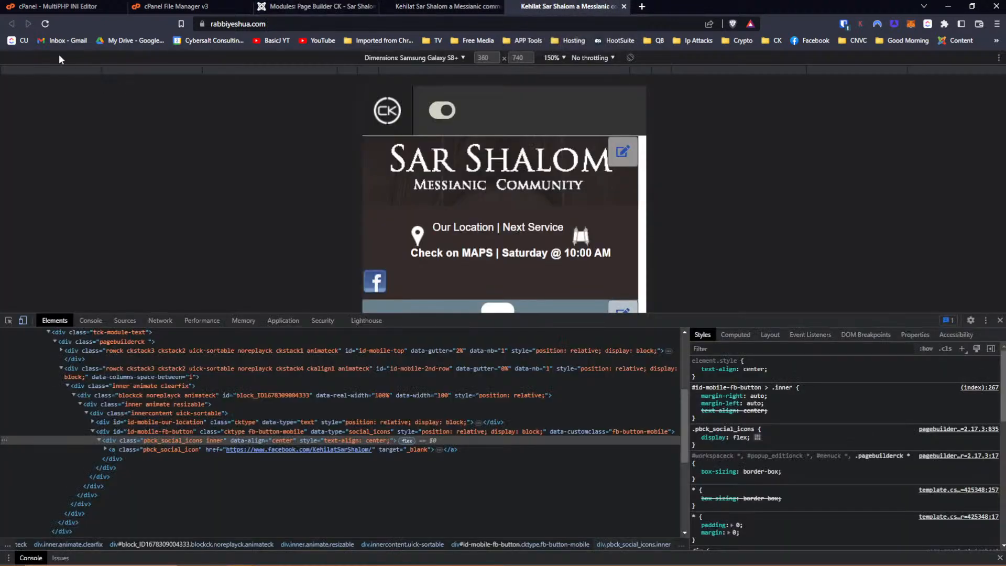
pyautogui.click(45, 24)
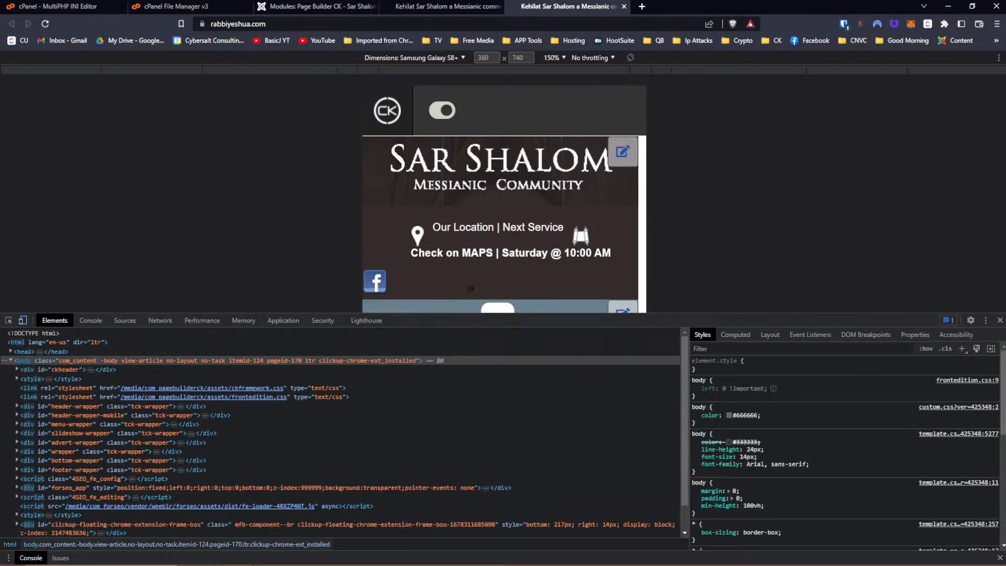
pyautogui.click(417, 27)
pyautogui.click(417, 26)
pyautogui.press('Return')
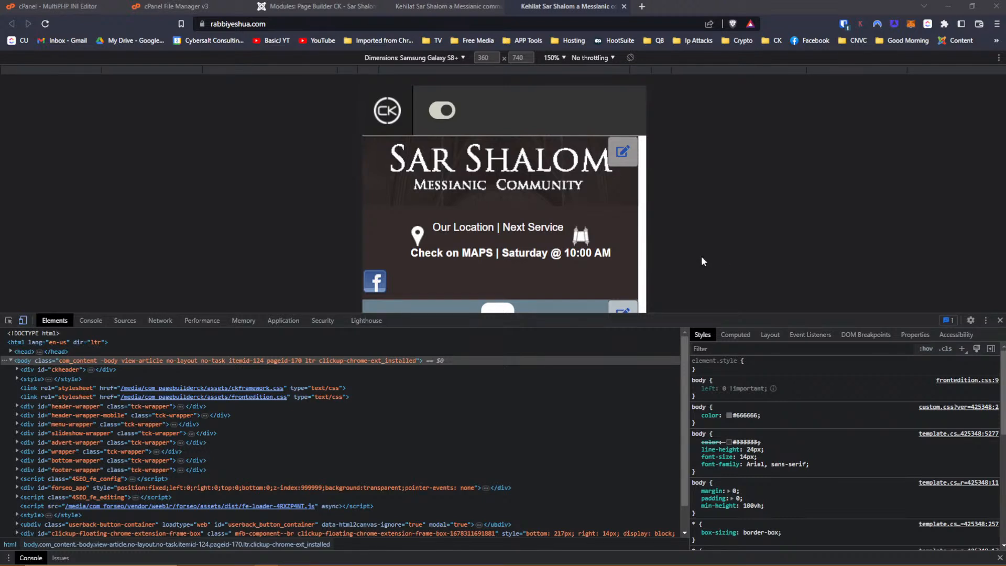
# Try adding an inline style to the body, abandon it, and return to the module editor.
pyautogui.doubleClick(706, 365)
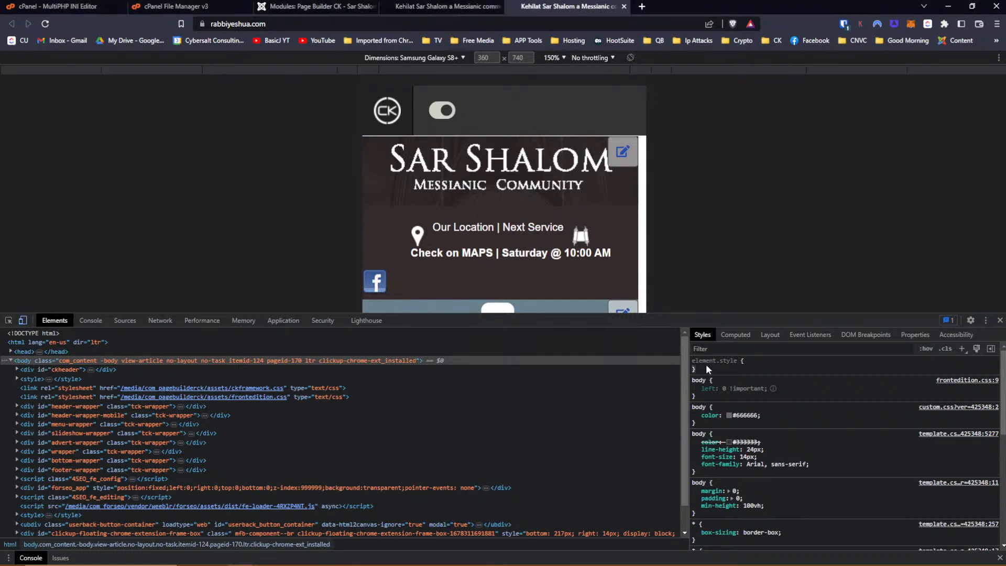
pyautogui.click(706, 365)
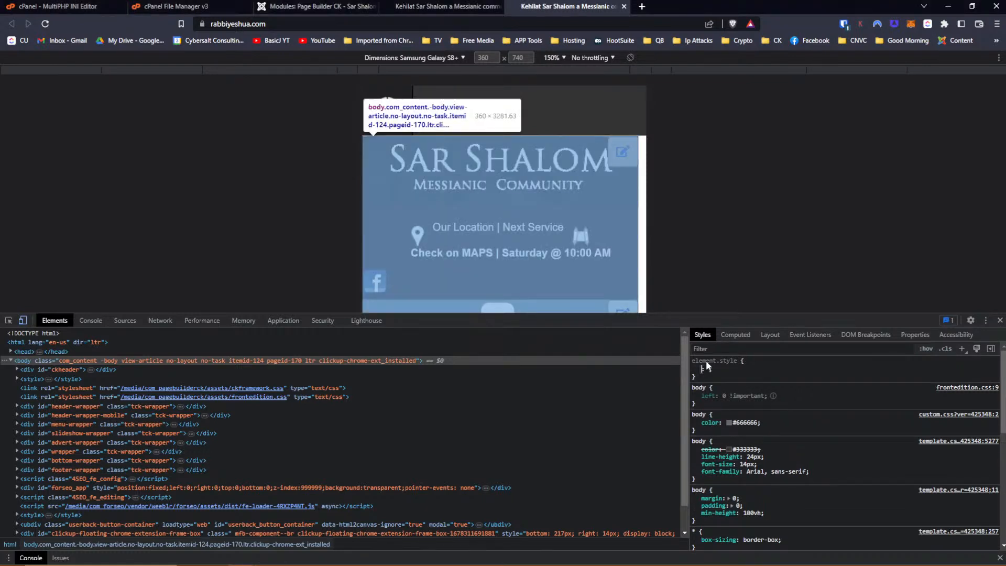
pyautogui.doubleClick(709, 358)
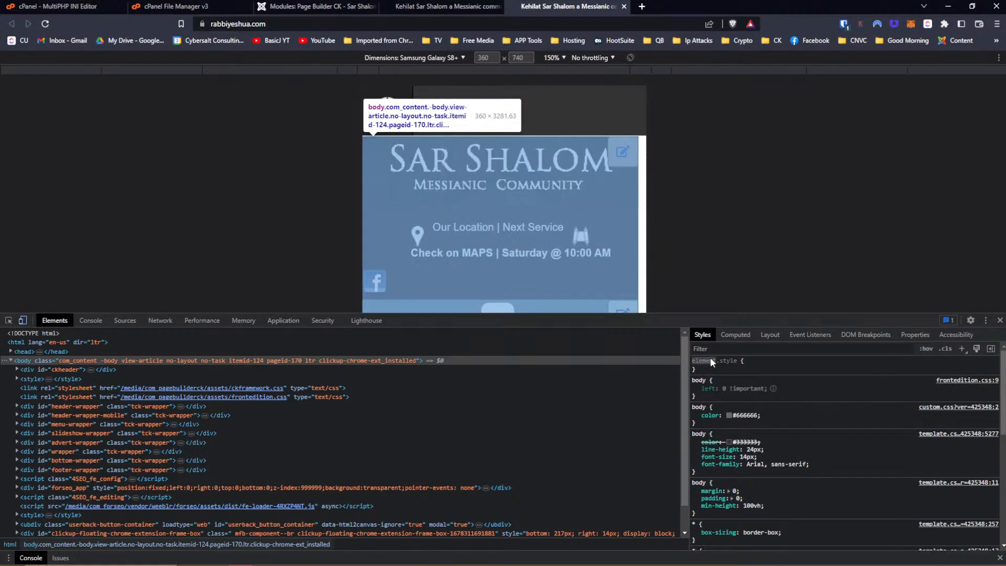
pyautogui.click(314, 6)
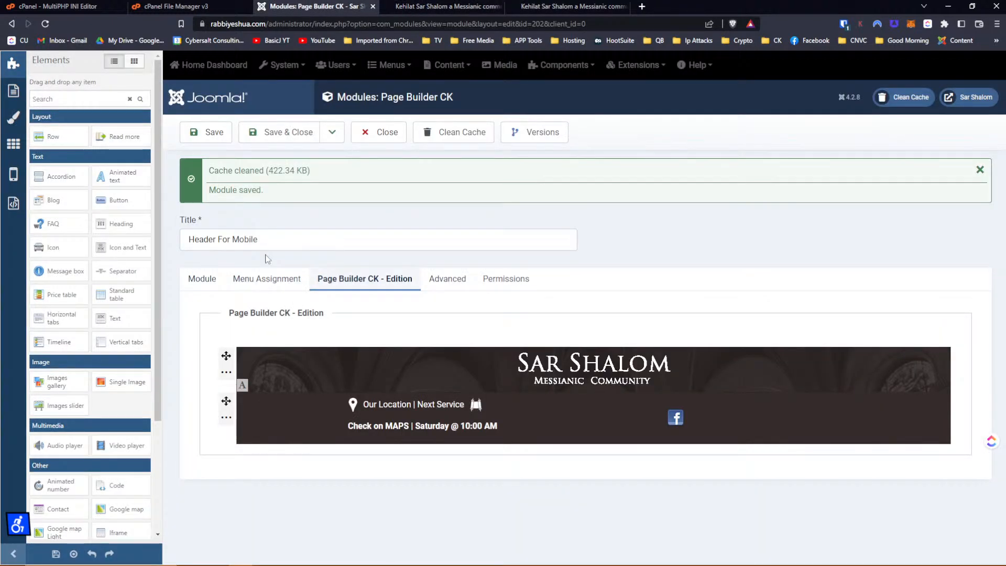
# Paste 'a.pbck_social_icon { text-decoration: none; margin: 0 auto;}' into the Facebook icon's custom CSS and save.
pyautogui.moveTo(676, 427)
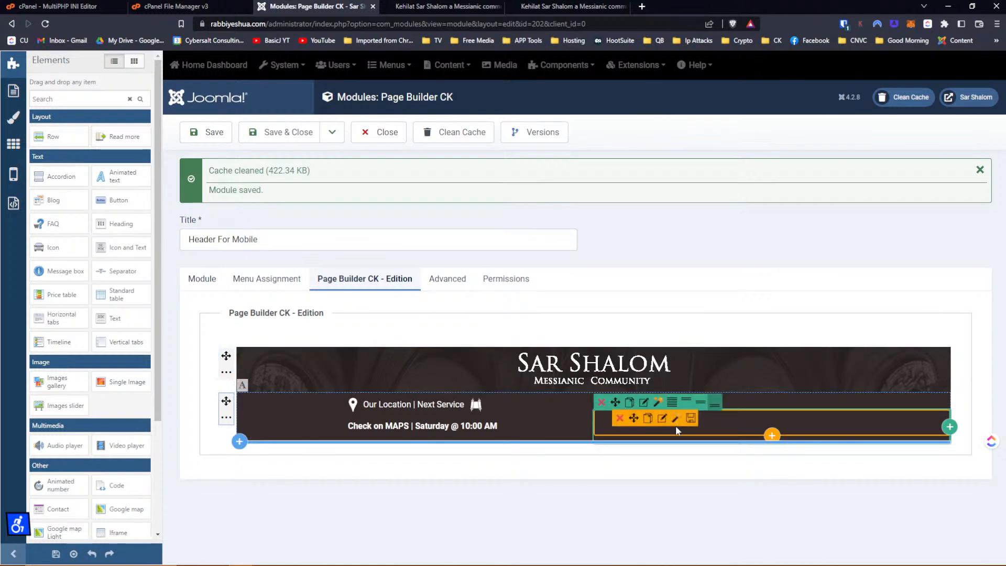
pyautogui.click(662, 418)
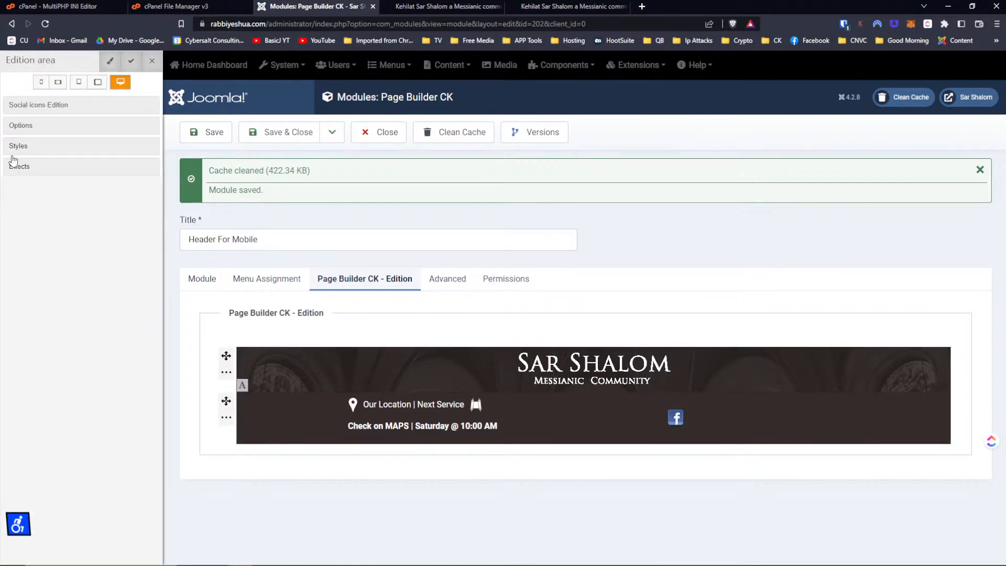
pyautogui.click(23, 149)
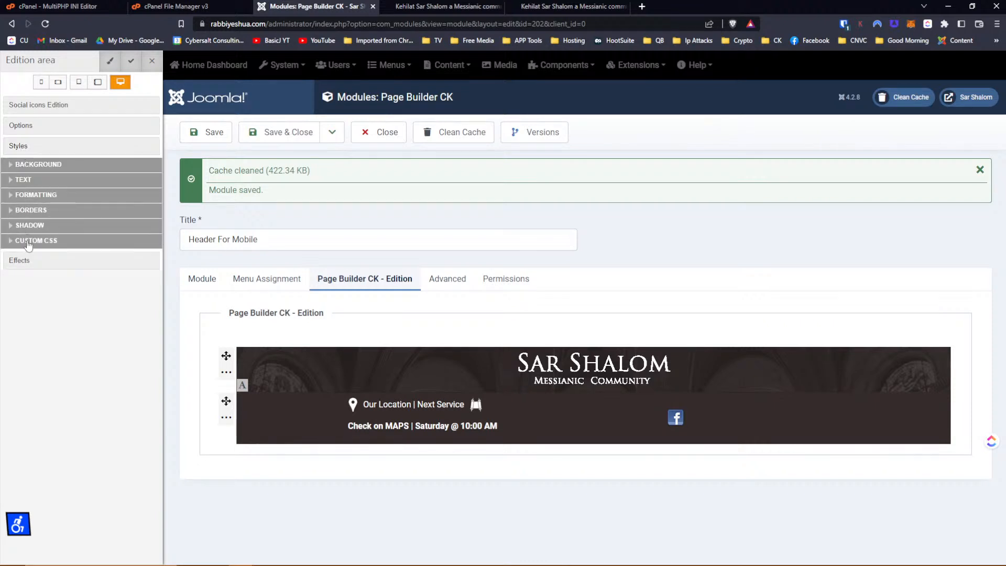
pyautogui.click(28, 242)
pyautogui.click(36, 273)
pyautogui.write('a.pbck_social_icon { text-decoration: none; margin: 0 auto;}')
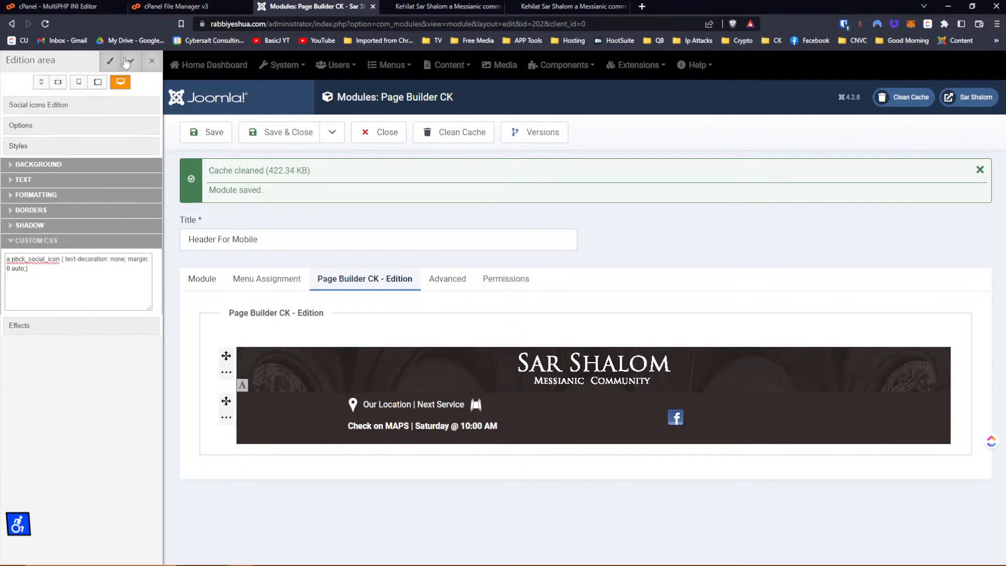
pyautogui.click(229, 135)
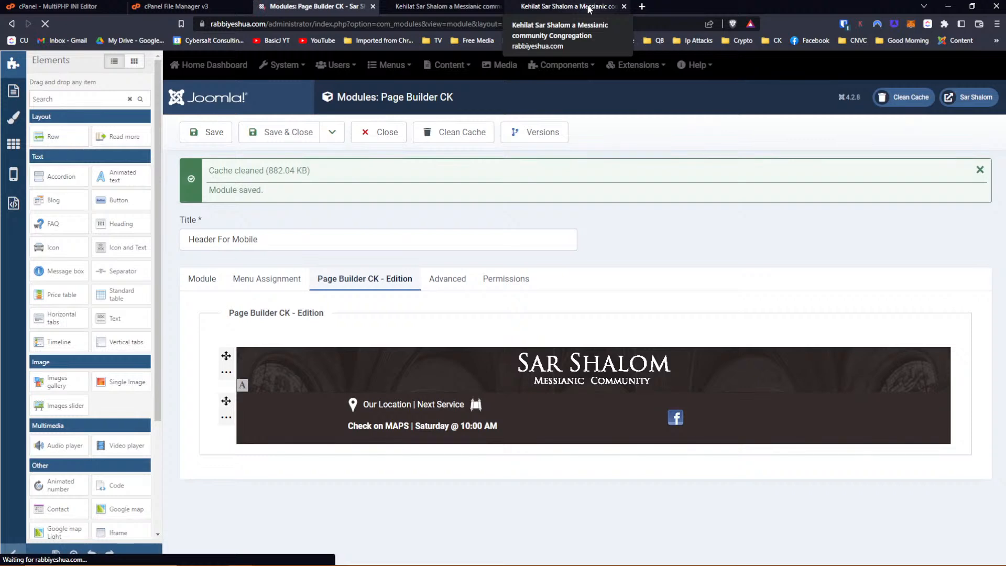
# Reload the live phone preview and inspect the link wrapping the Facebook icon.
pyautogui.click(588, 7)
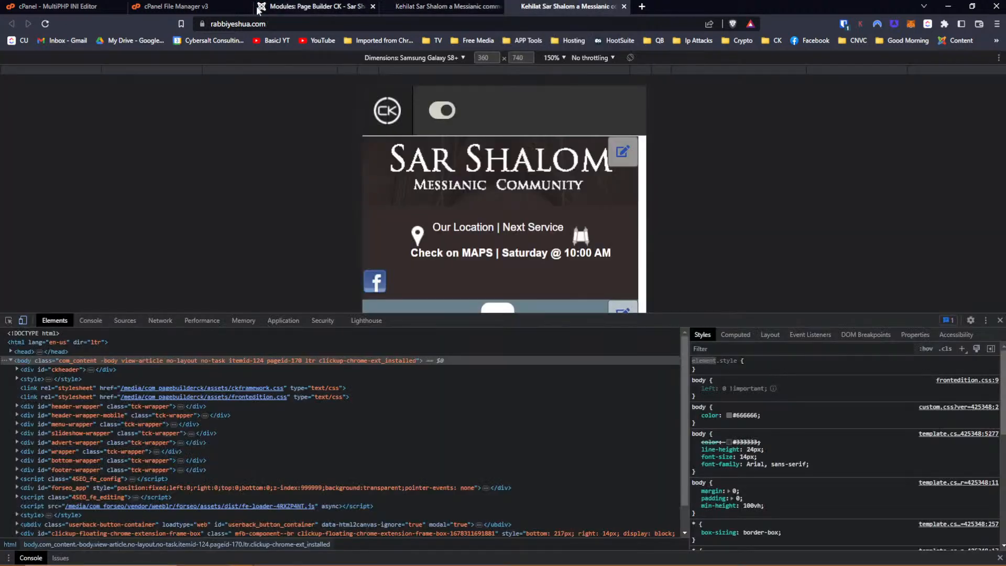
pyautogui.click(46, 26)
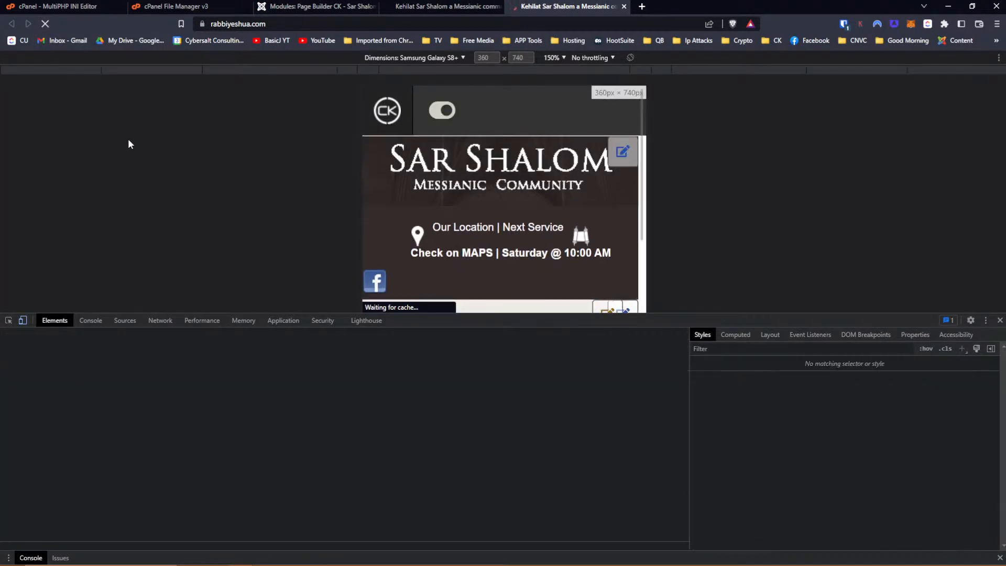
pyautogui.click(7, 323)
pyautogui.click(374, 282)
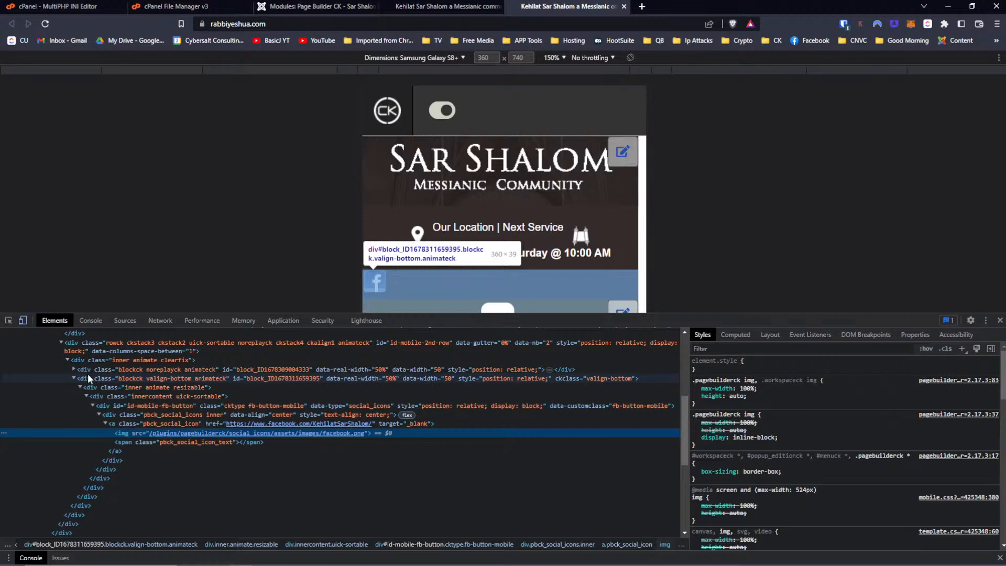
pyautogui.click(135, 422)
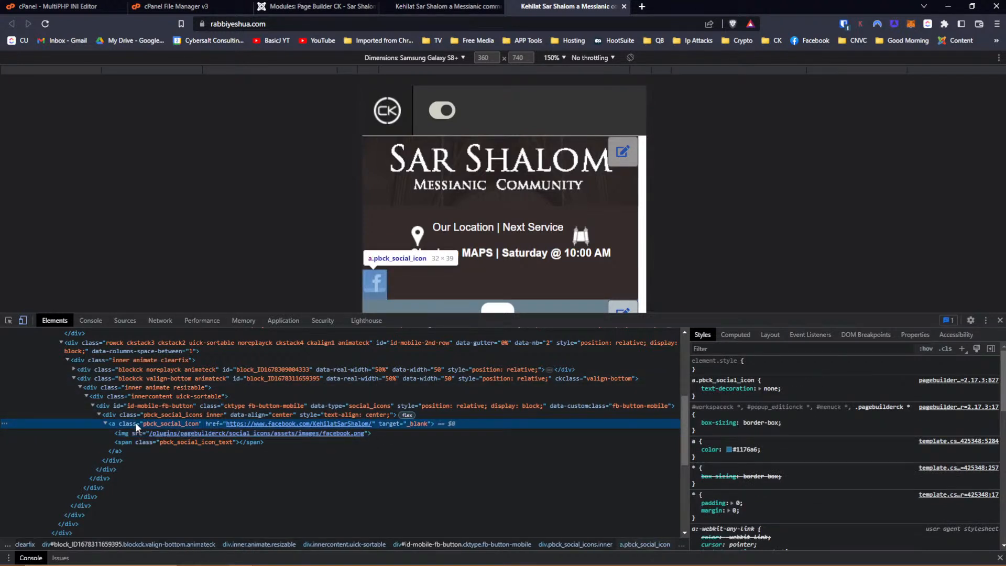
# Add margin-right: auto and margin-left: auto to the a.pbck_social_icon rule.
pyautogui.click(725, 398)
pyautogui.write('mar')
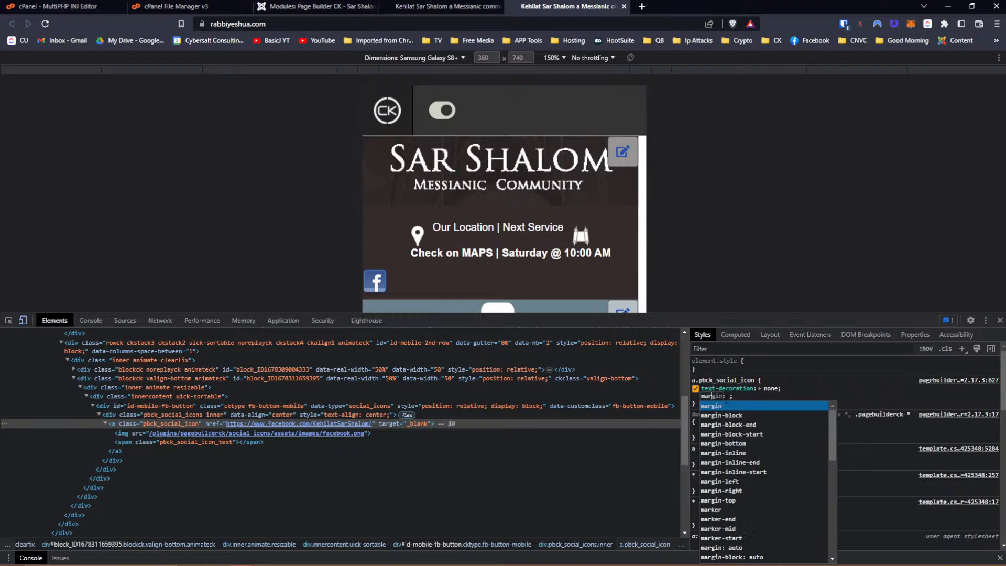
pyautogui.press('Down')
pyautogui.press('Down')
pyautogui.press('Down')
pyautogui.press('Down')
pyautogui.press('Down')
pyautogui.press('Down')
pyautogui.press('Down')
pyautogui.press('Down')
pyautogui.press('Down')
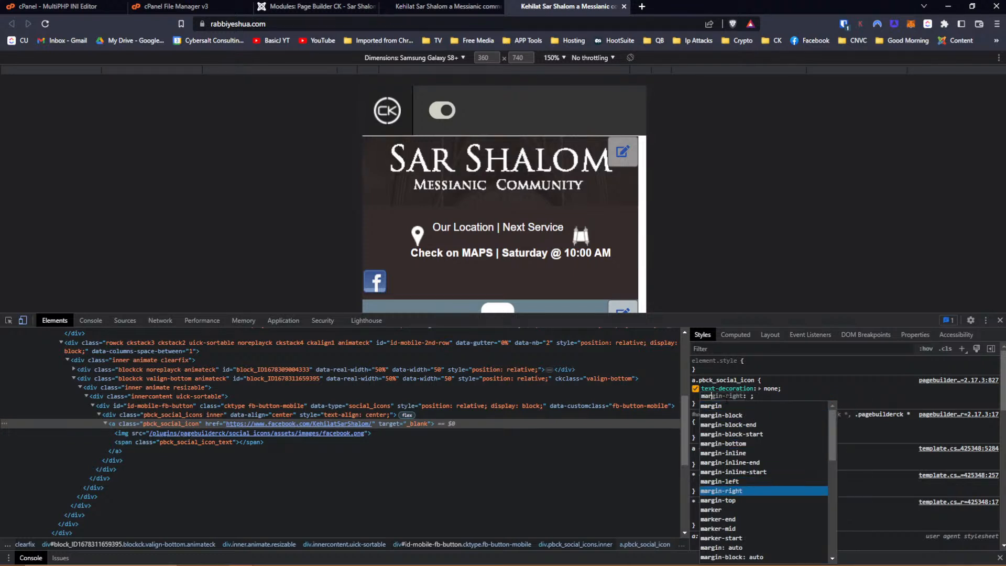
pyautogui.press('Return')
pyautogui.press('Down')
pyautogui.press('Return')
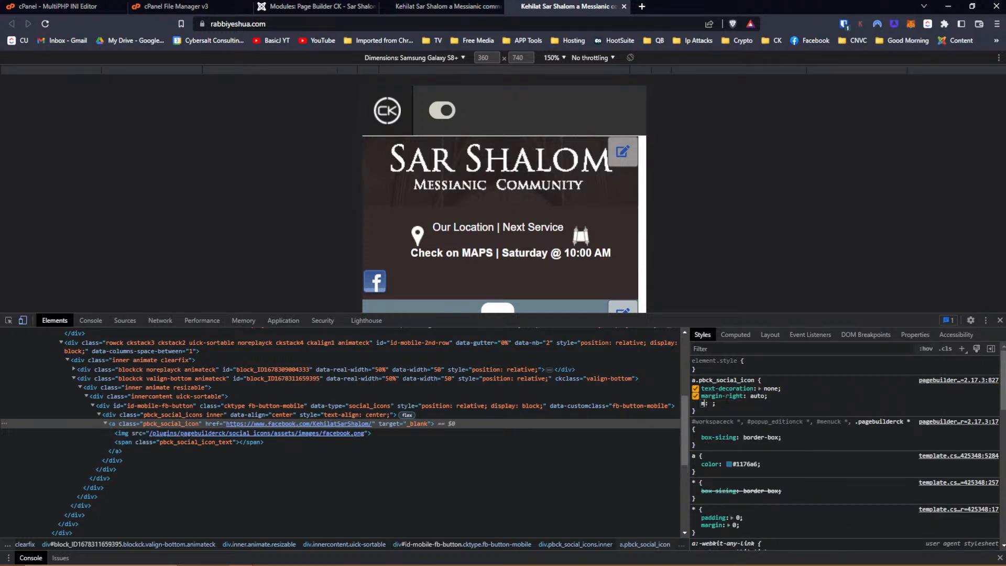
pyautogui.write('marg')
pyautogui.press('Down')
pyautogui.press('Down')
pyautogui.press('Down')
pyautogui.press('Down')
pyautogui.press('Down')
pyautogui.press('Down')
pyautogui.press('Down')
pyautogui.press('Down')
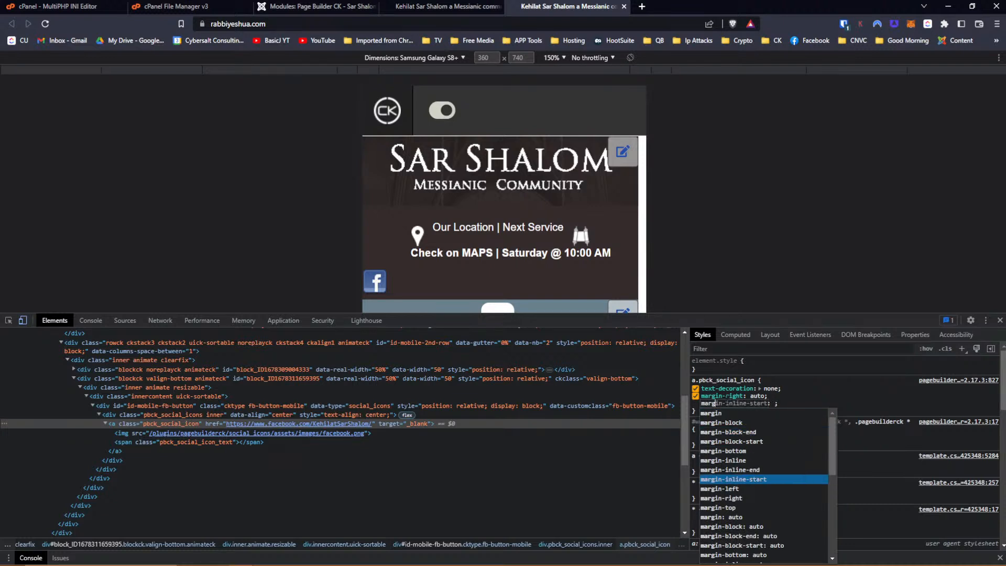
pyautogui.press('Return')
pyautogui.press('Down')
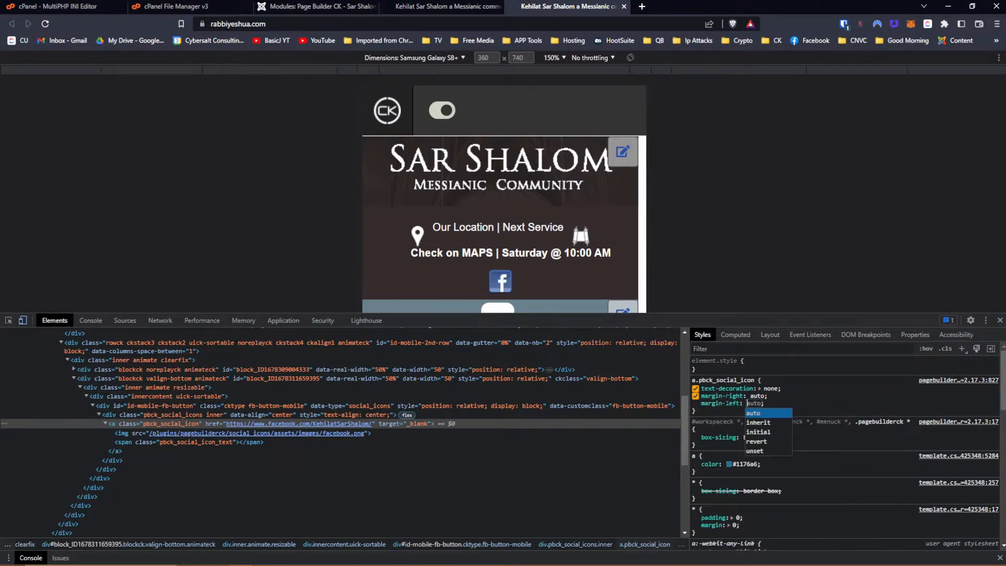
pyautogui.press('Return')
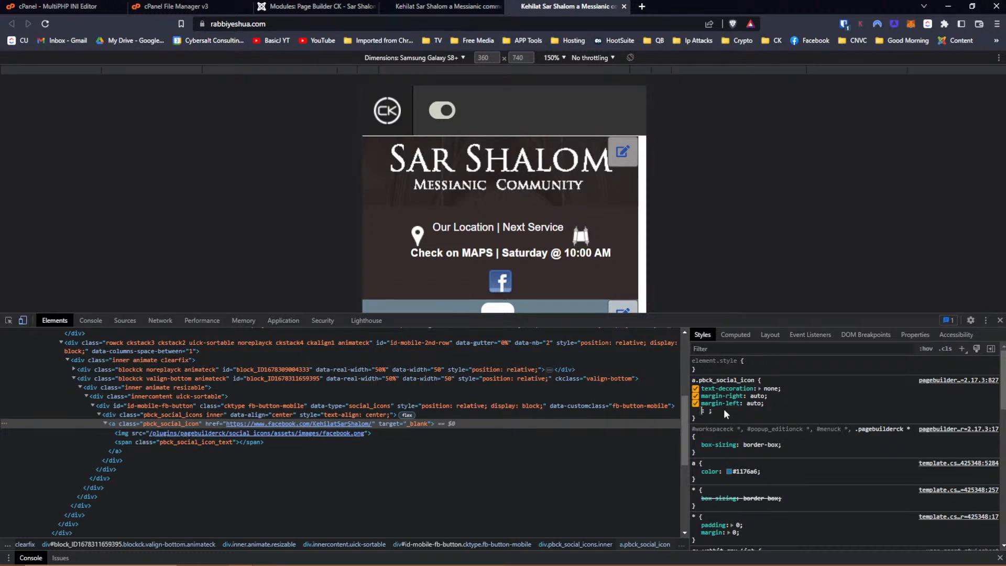
pyautogui.press('Escape')
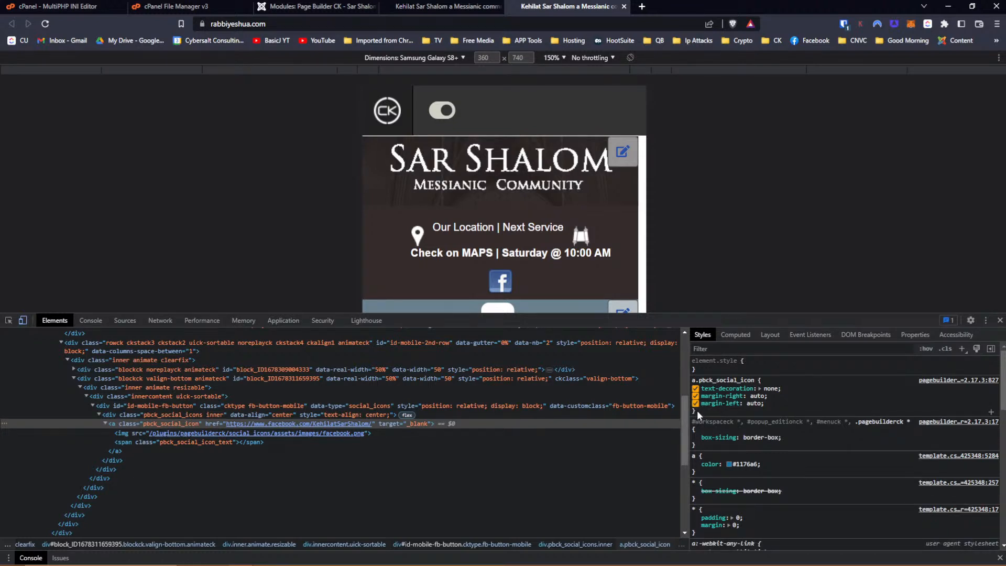
# Copy the edited a.pbck_social_icon rule and go back to the module editor.
pyautogui.moveTo(696, 412); pyautogui.dragTo(692, 380)
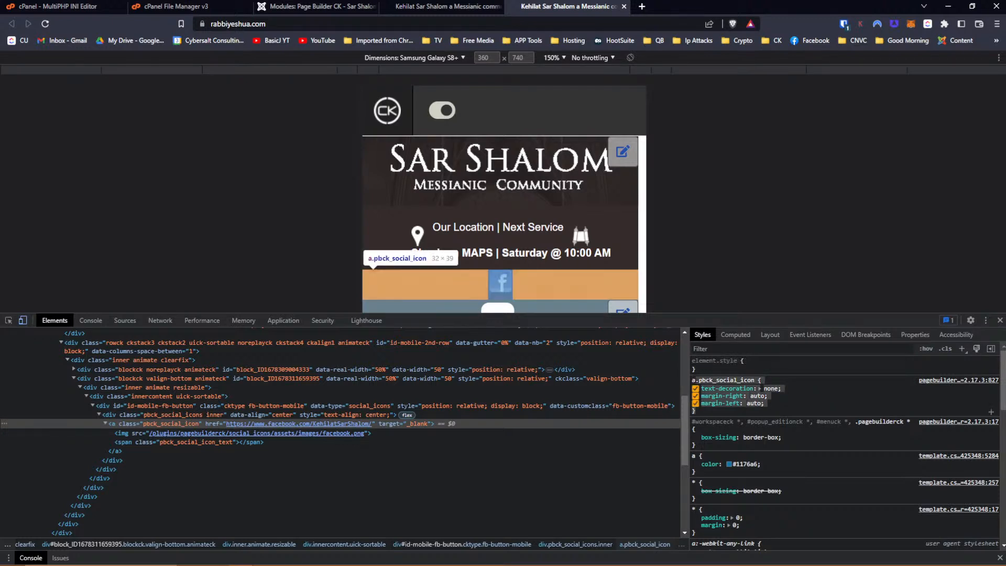
pyautogui.rightClick(760, 388)
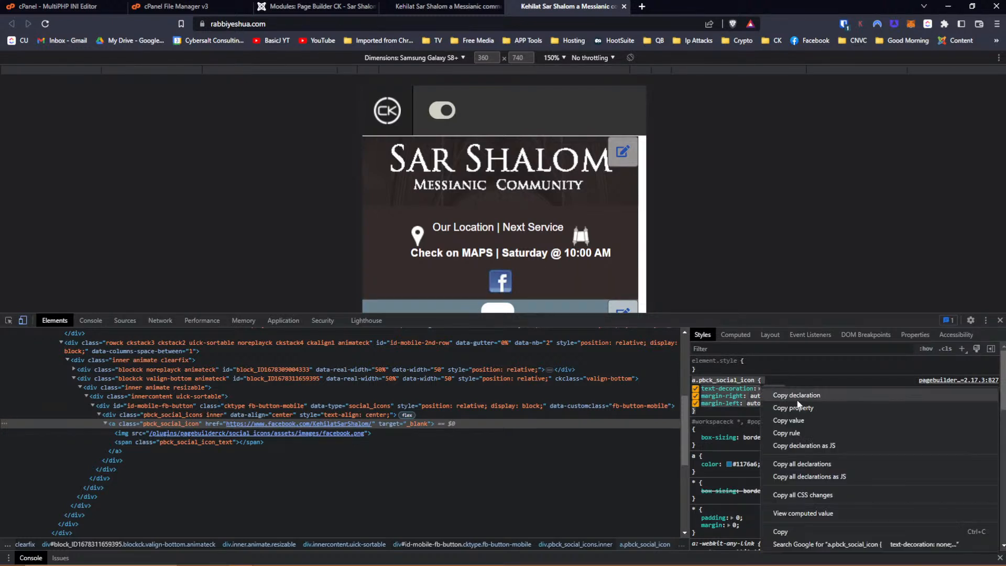
pyautogui.click(813, 531)
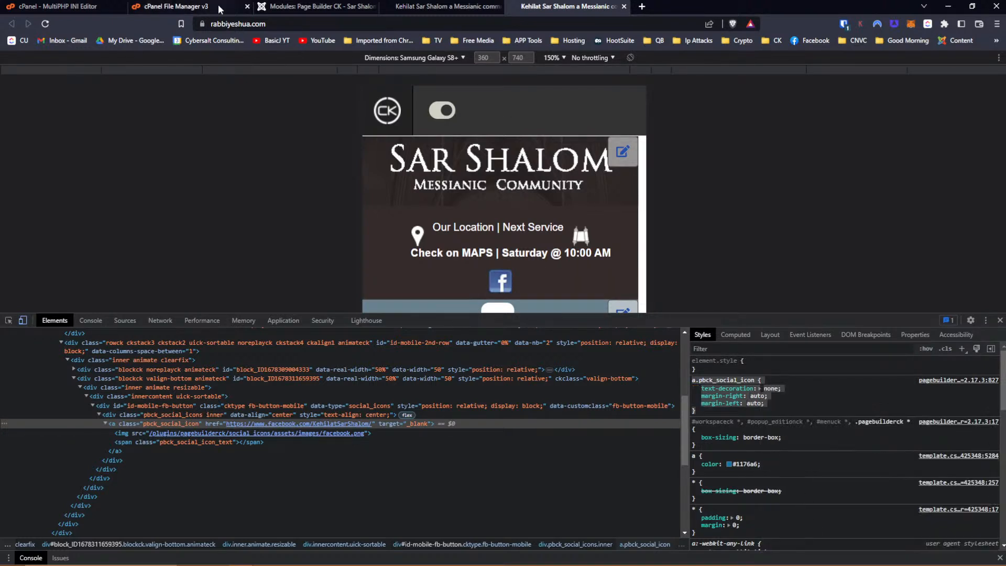
pyautogui.click(275, 7)
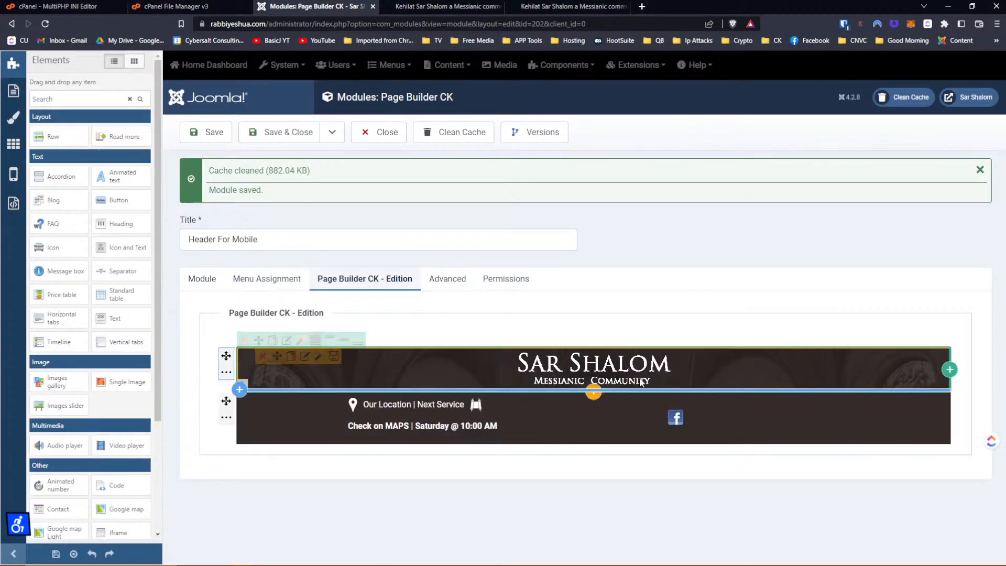
# Replace the Facebook icon's custom CSS with the copied auto-margin rule, apply, and save the module.
pyautogui.moveTo(684, 416)
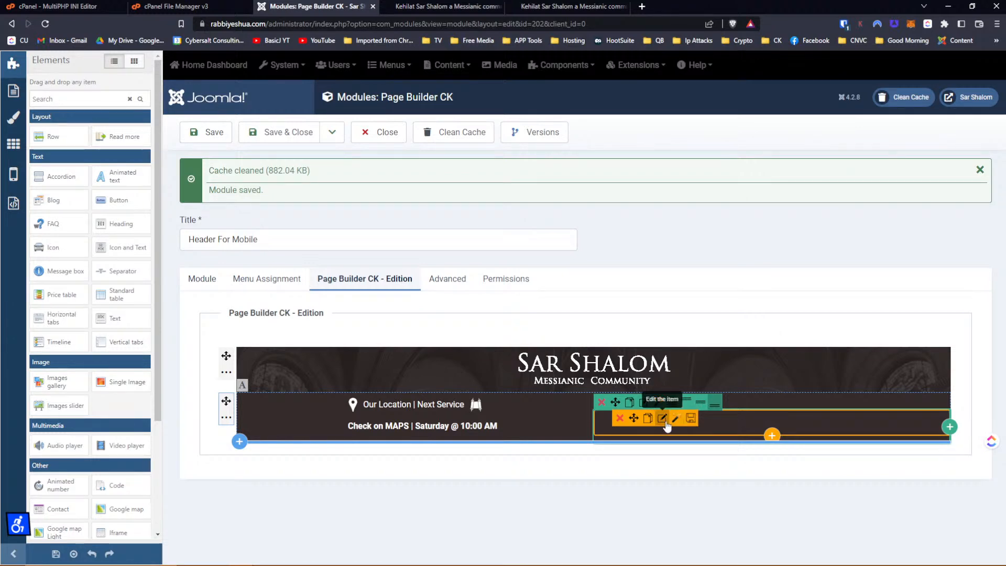
pyautogui.click(662, 418)
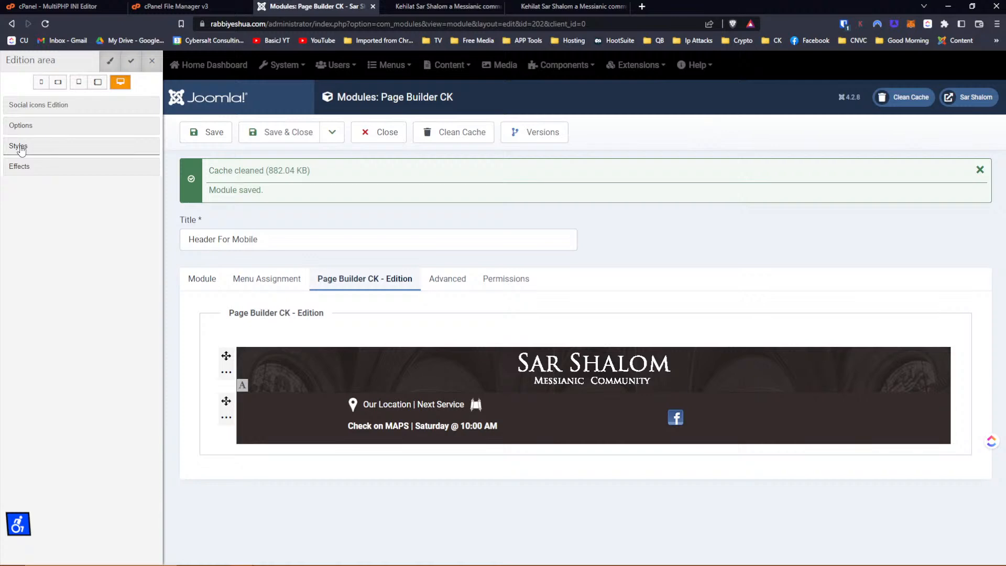
pyautogui.click(21, 148)
pyautogui.click(40, 240)
pyautogui.click(50, 274)
pyautogui.hotkey('ctrl', 'a')
pyautogui.hotkey('ctrl', 'v')
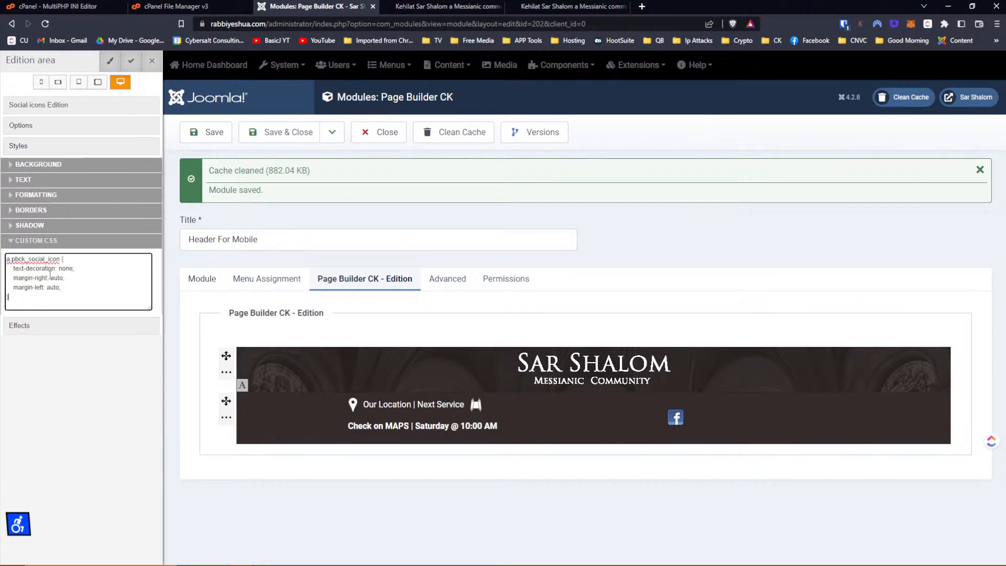
pyautogui.click(132, 62)
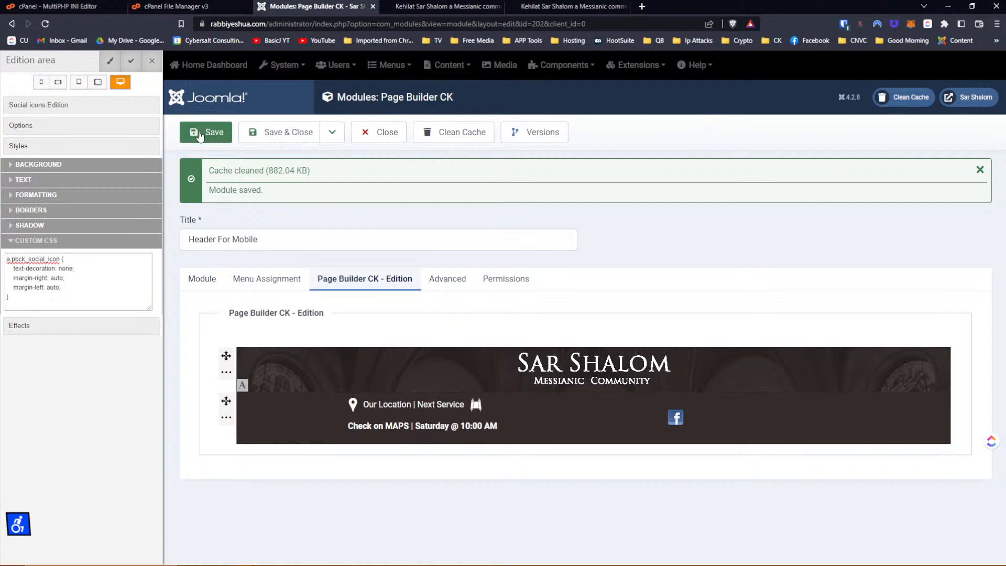
pyautogui.click(199, 136)
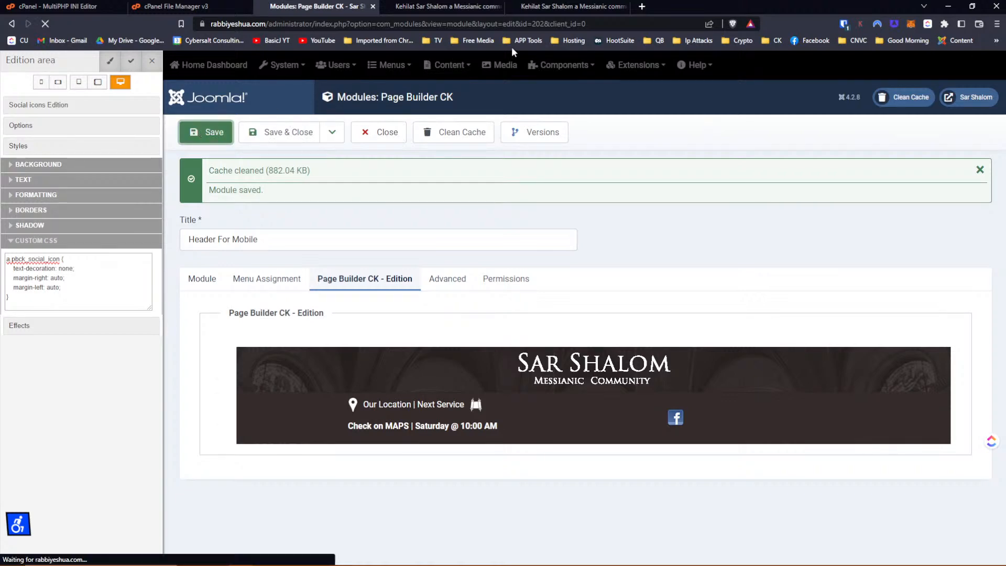
pyautogui.click(558, 8)
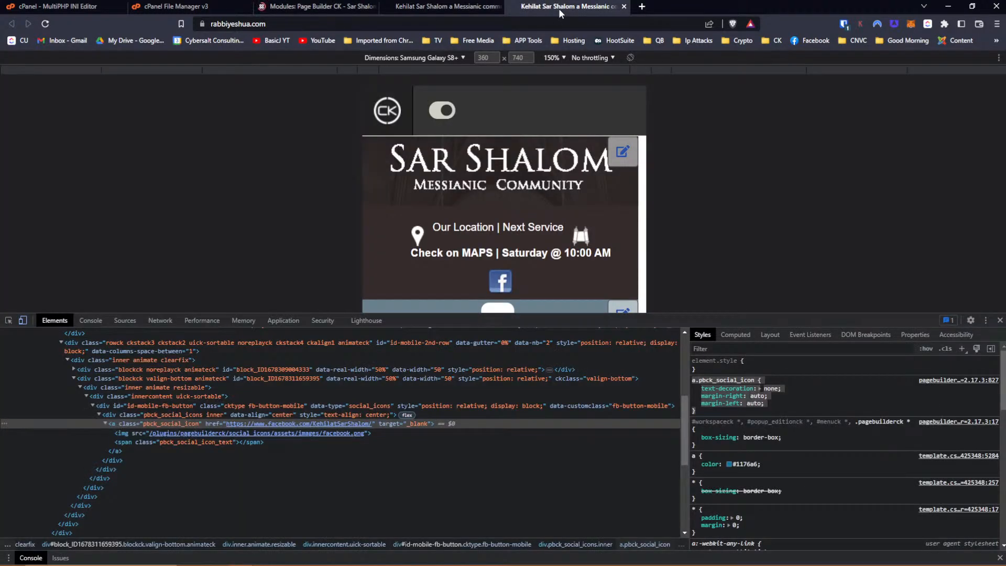
# Reload the live page and inspect the Facebook link's styles, finding the icon still left.
pyautogui.press('F5')
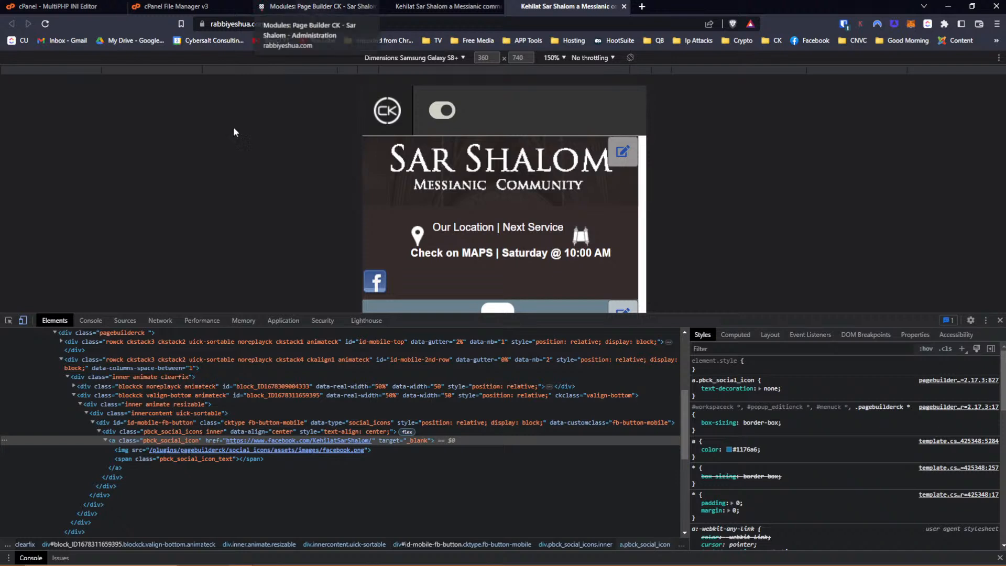
pyautogui.click(118, 440)
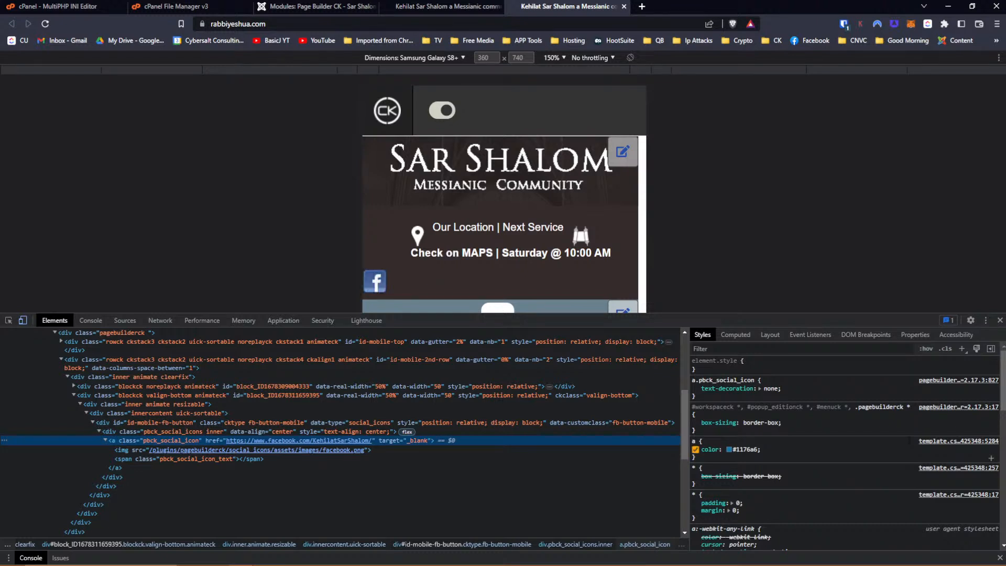
pyautogui.scroll(-3, 910, 445)
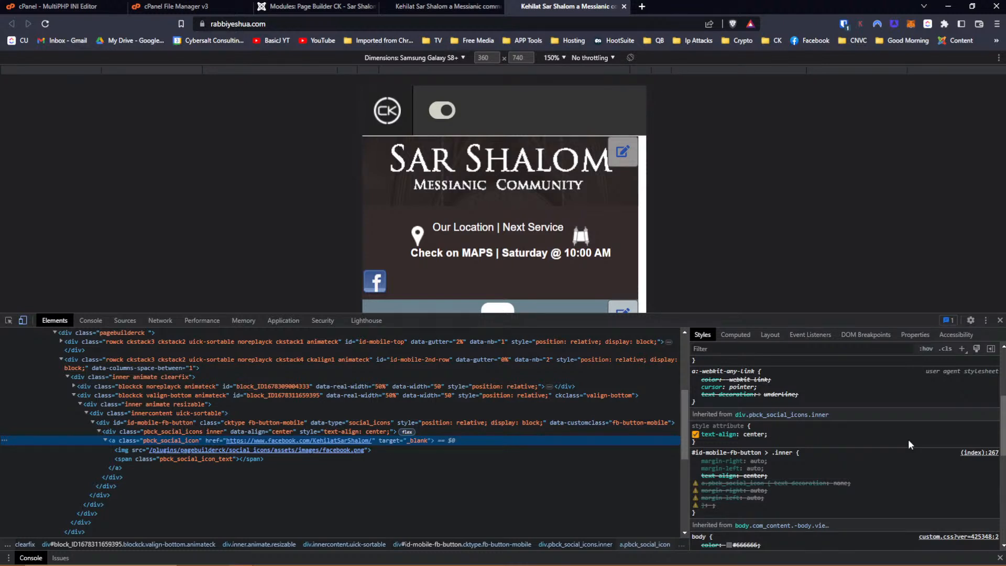
pyautogui.scroll(-2, 916, 423)
pyautogui.scroll(2, 916, 423)
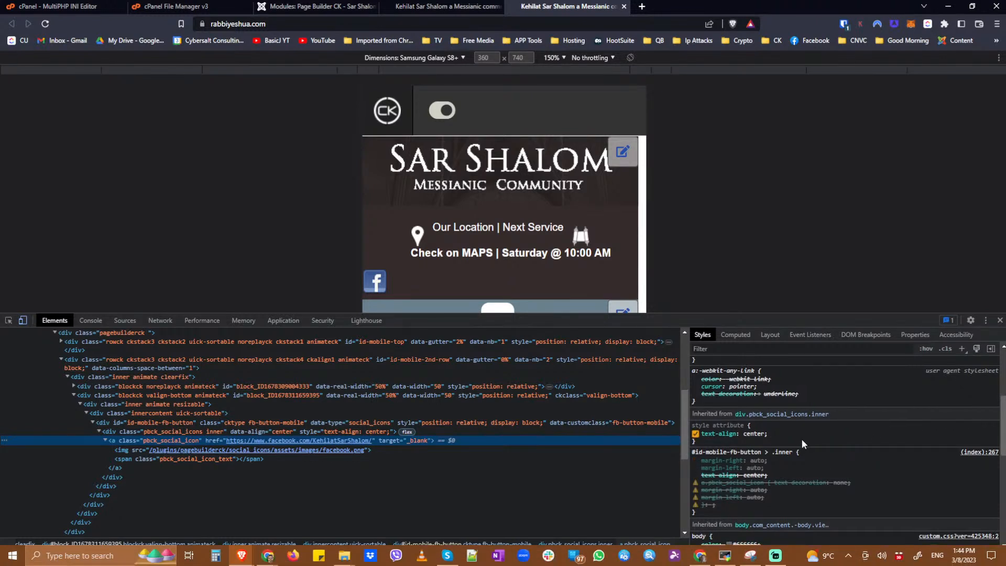
pyautogui.scroll(-1, 802, 439)
pyautogui.press('Escape')
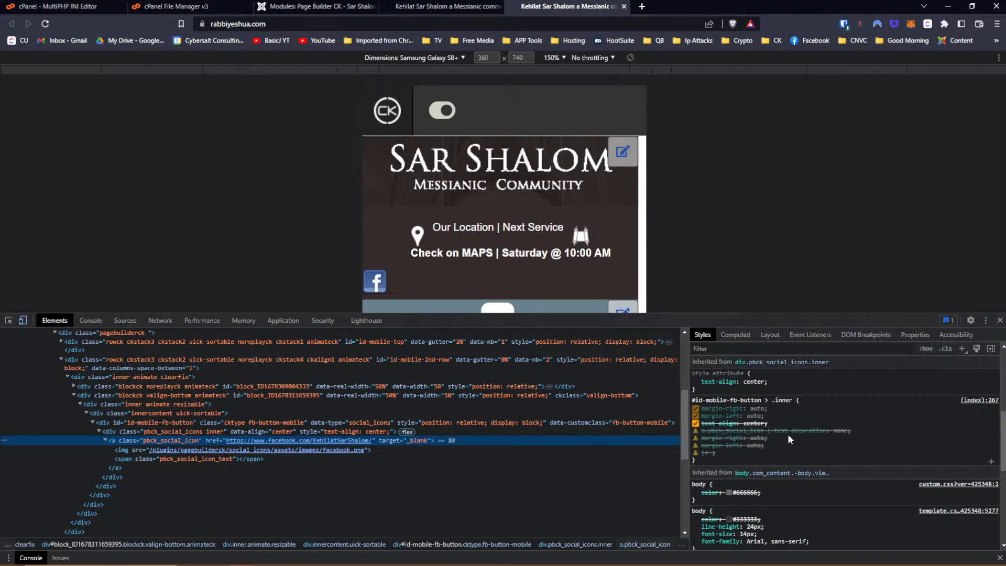
pyautogui.scroll(1, 787, 434)
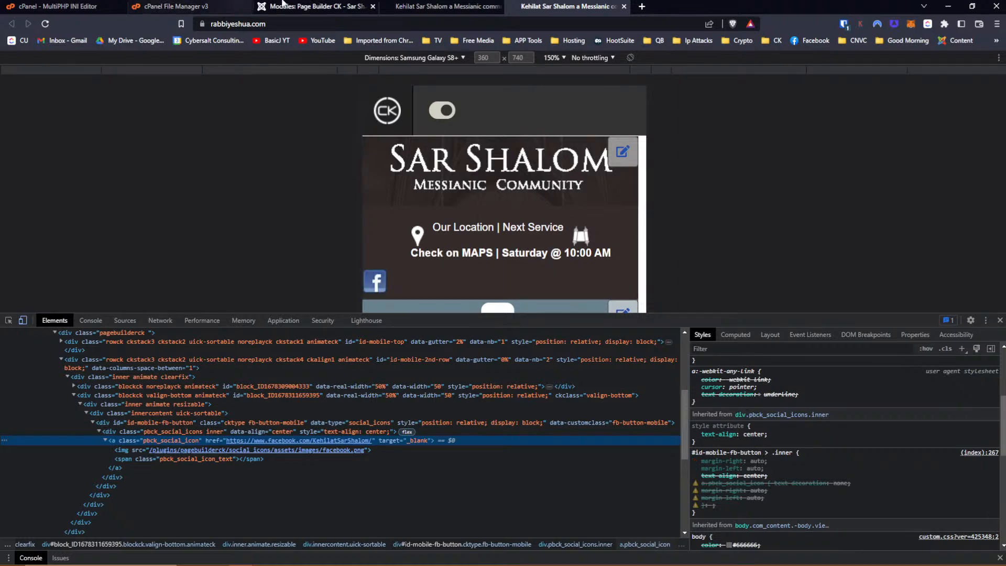
pyautogui.click(334, 8)
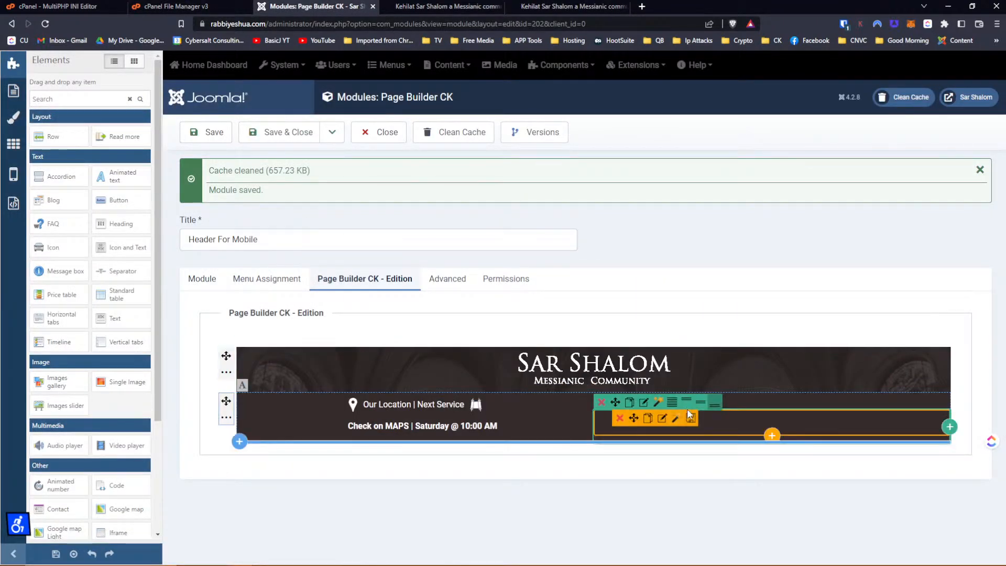
# Cut the a.pbck_social_icon rule out of the Facebook element's custom CSS.
pyautogui.click(660, 422)
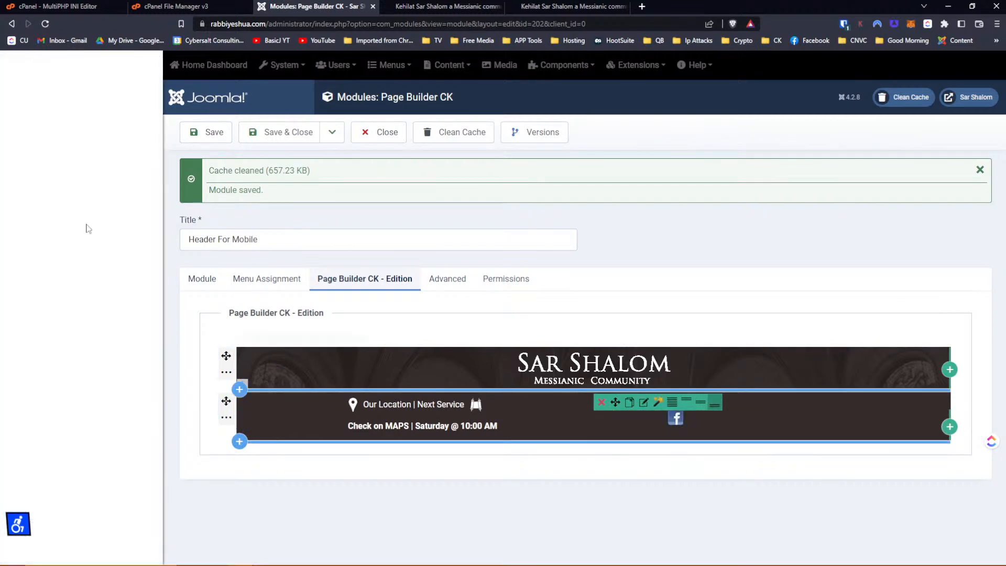
pyautogui.click(27, 150)
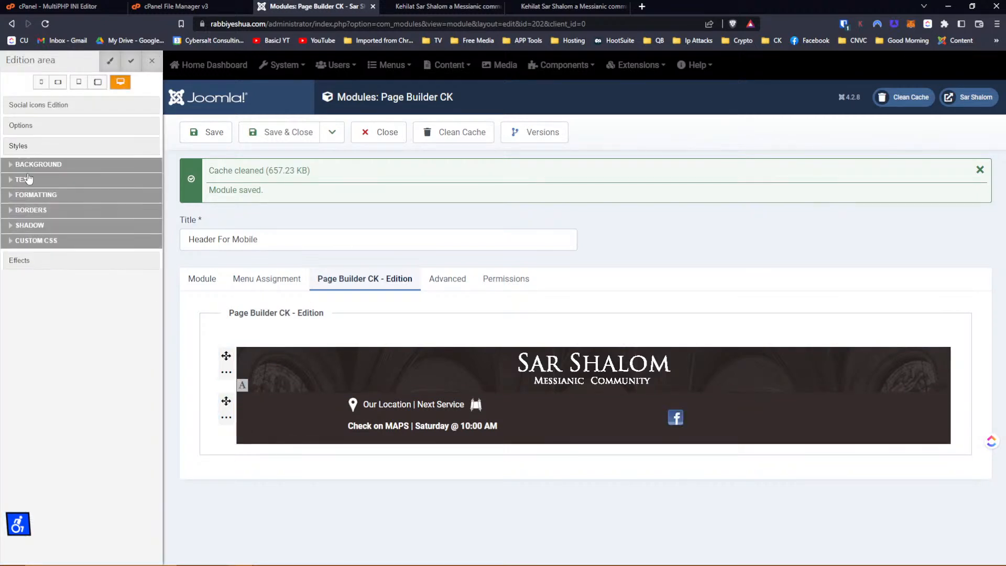
pyautogui.click(45, 241)
pyautogui.moveTo(79, 259); pyautogui.dragTo(2, 260)
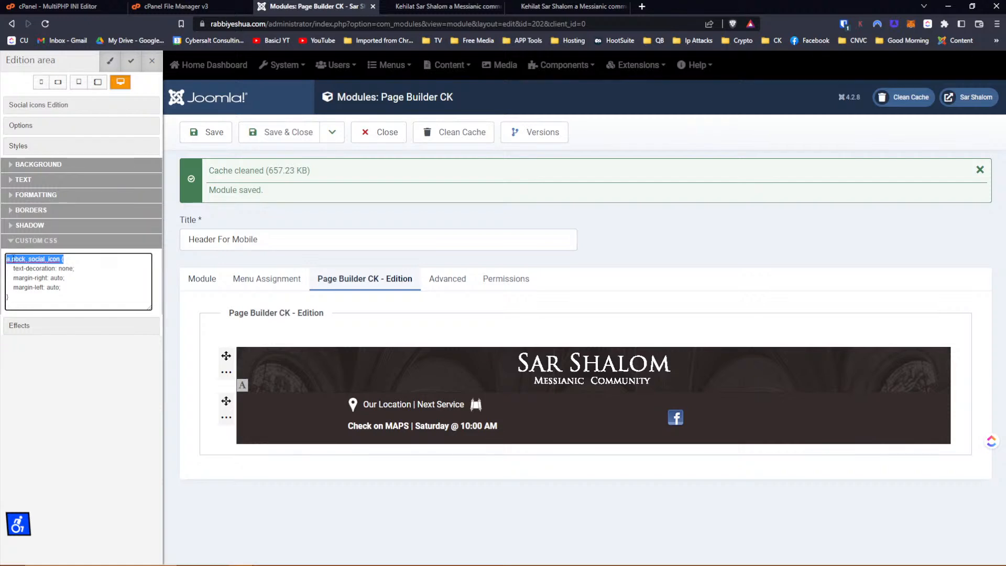
pyautogui.click(571, 6)
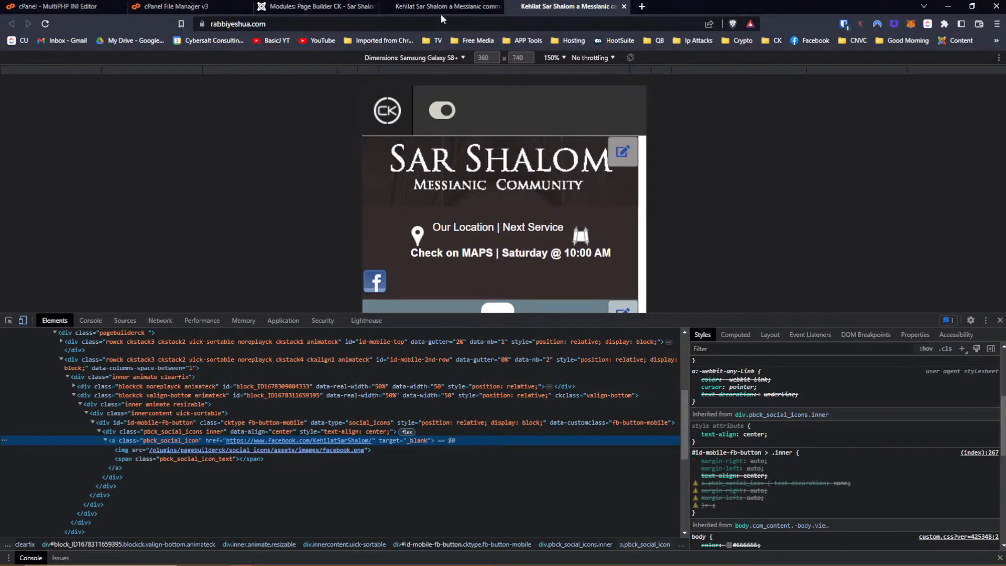
pyautogui.click(459, 7)
pyautogui.click(319, 7)
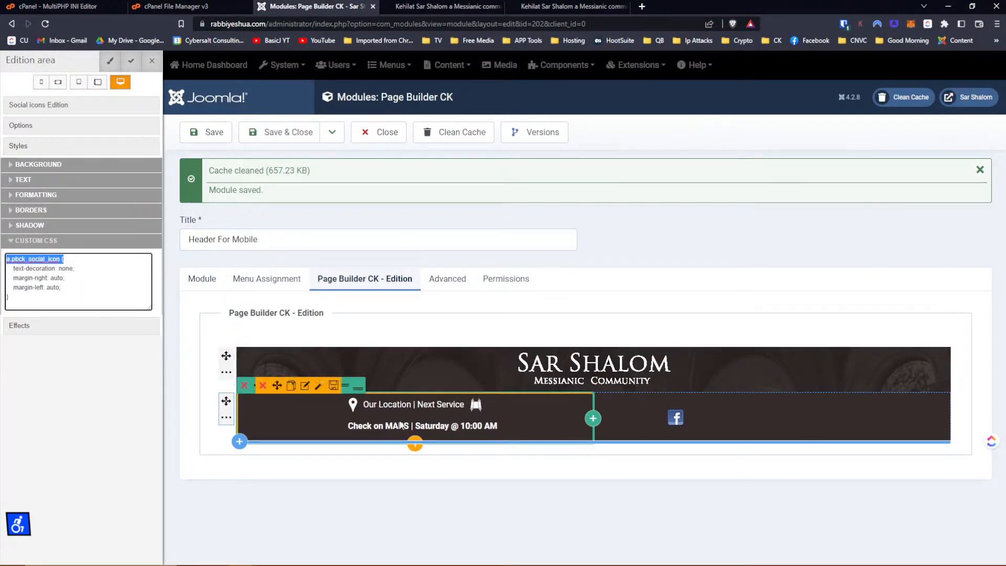
pyautogui.moveTo(651, 434)
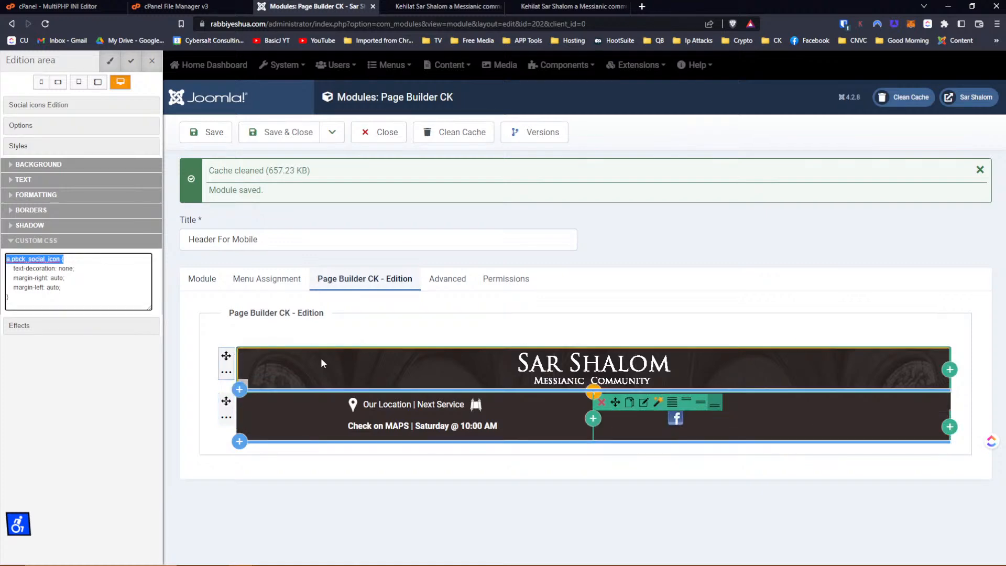
pyautogui.moveTo(22, 298); pyautogui.dragTo(3, 257)
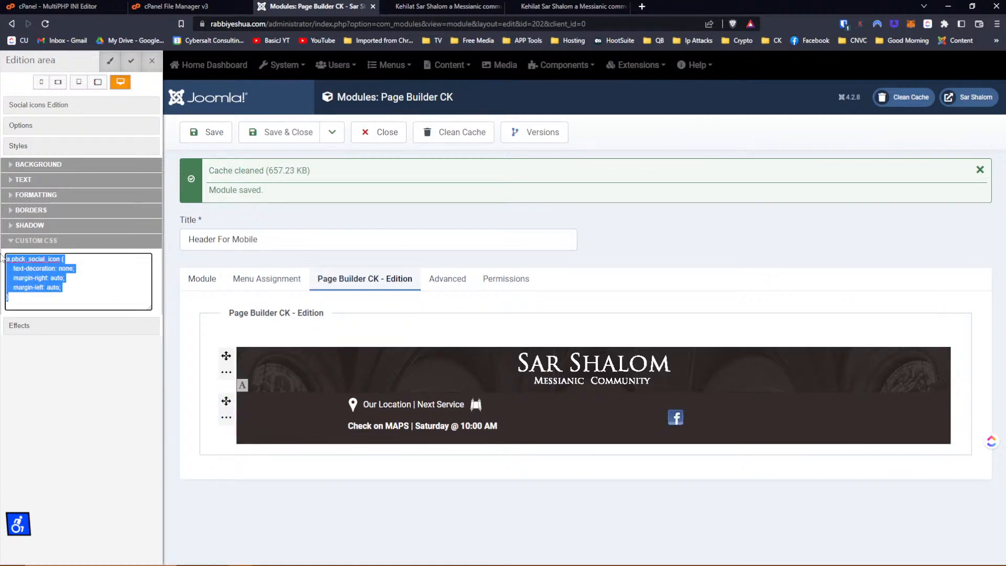
pyautogui.hotkey('ctrl', 'x')
# Paste the rule into the Facebook icon column's custom CSS, apply, and save the module.
pyautogui.moveTo(620, 436)
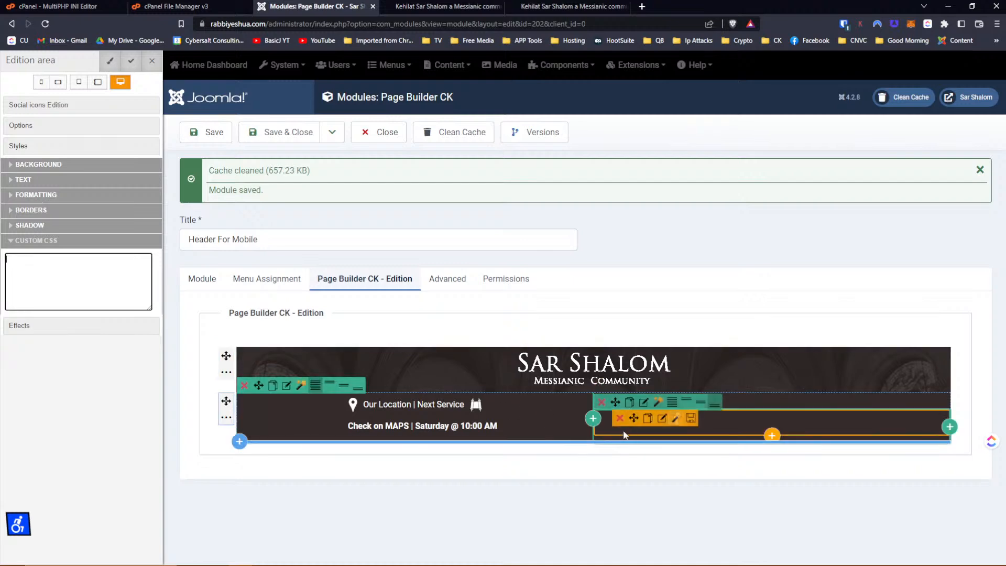
pyautogui.click(645, 405)
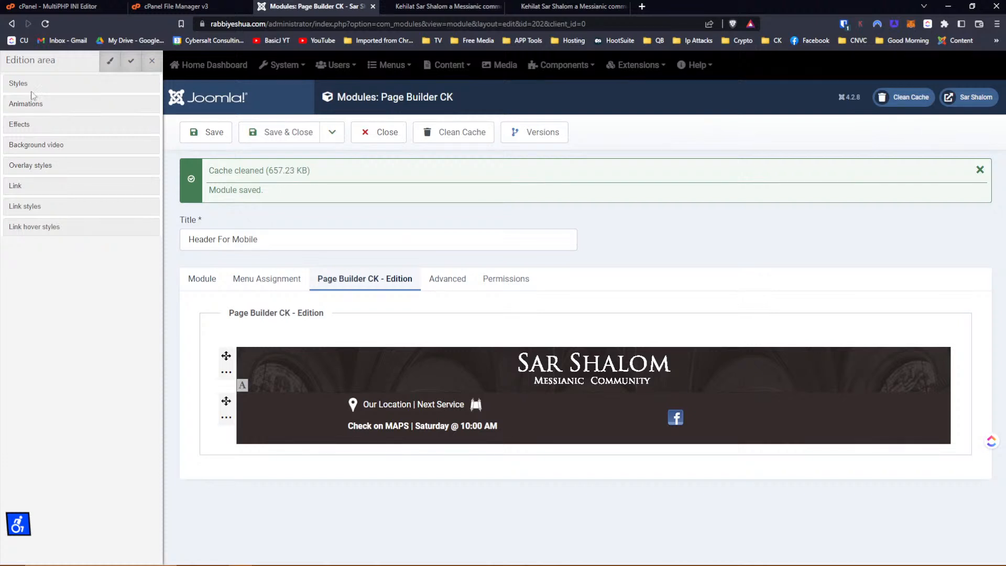
pyautogui.click(31, 84)
pyautogui.click(36, 178)
pyautogui.click(37, 209)
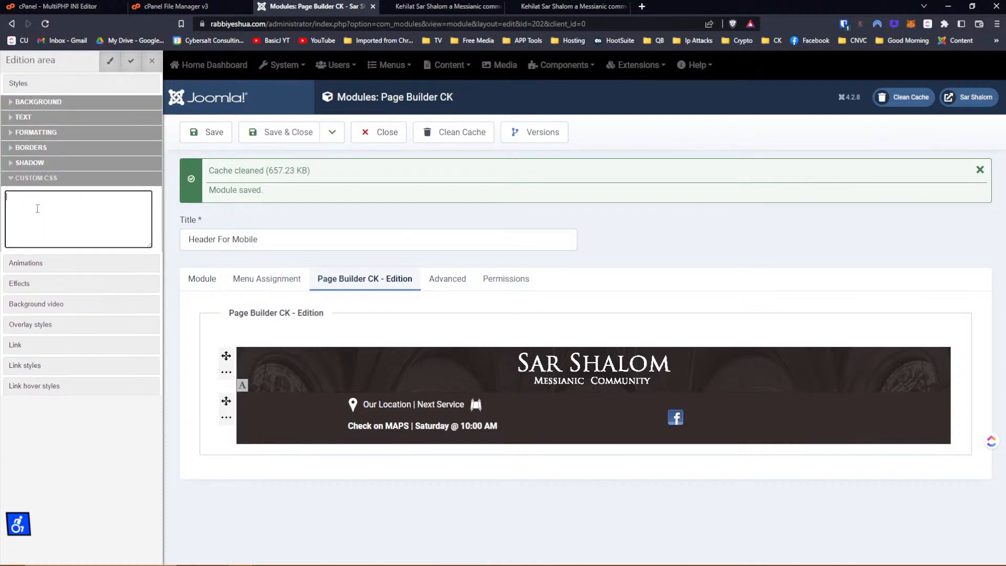
pyautogui.hotkey('ctrl', 'v')
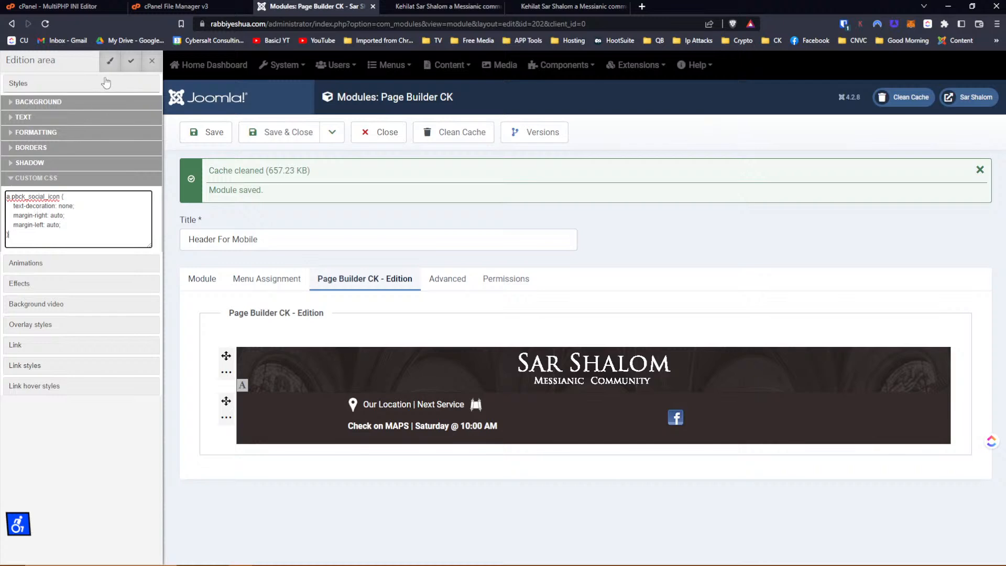
pyautogui.click(131, 61)
pyautogui.click(222, 135)
pyautogui.click(577, 7)
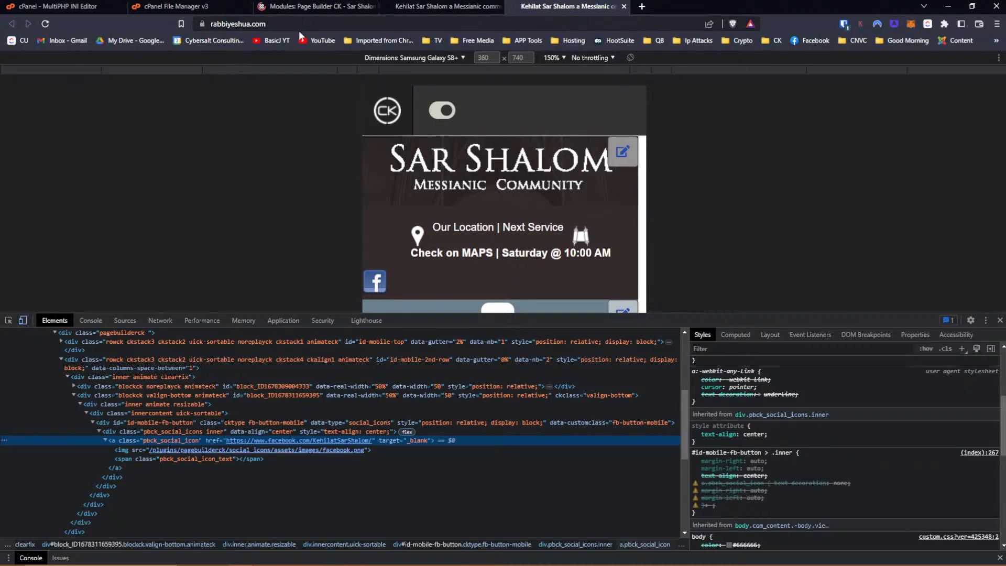
# Copy the live site's URL from the address bar.
pyautogui.click(314, 27)
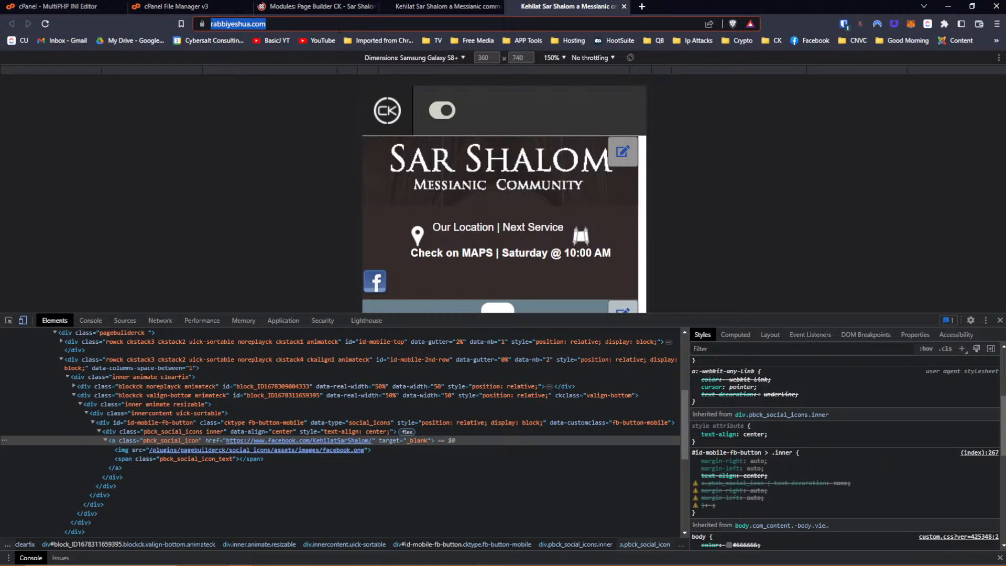
pyautogui.rightClick(338, 28)
pyautogui.tripleClick(338, 28)
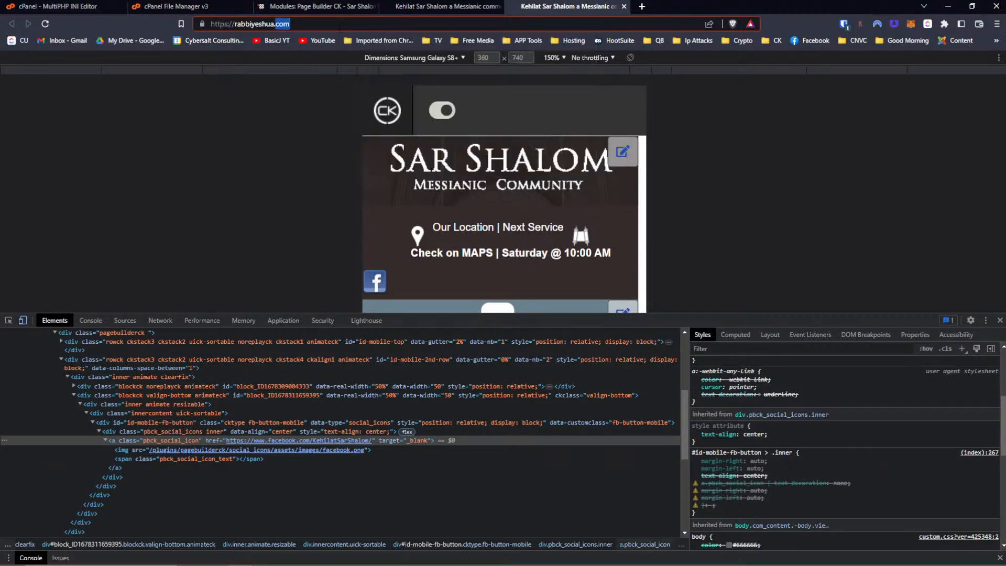
pyautogui.rightClick(337, 27)
pyautogui.click(371, 83)
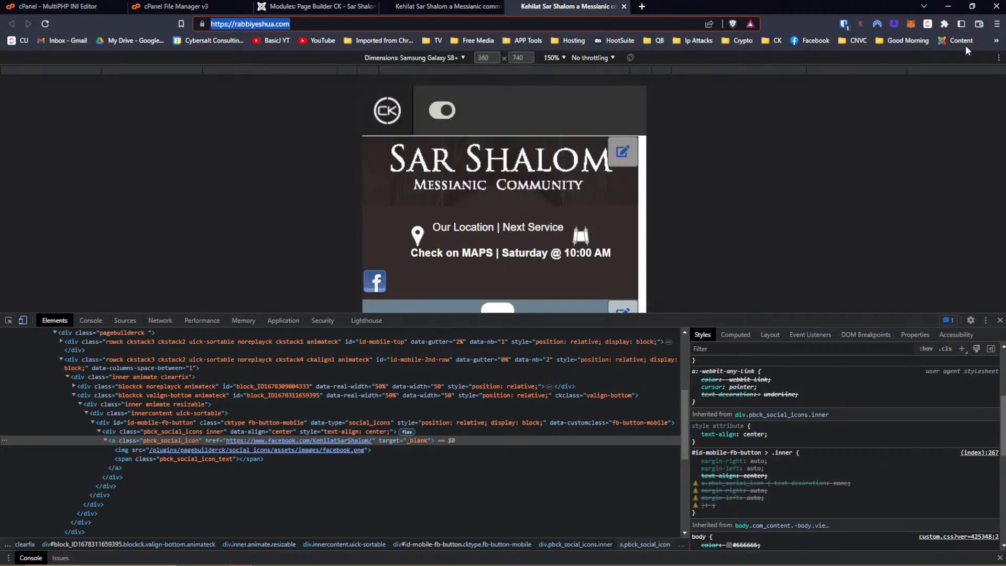
# Load the site in a new Tor private window, then reload it in the DevTools window.
pyautogui.click(996, 24)
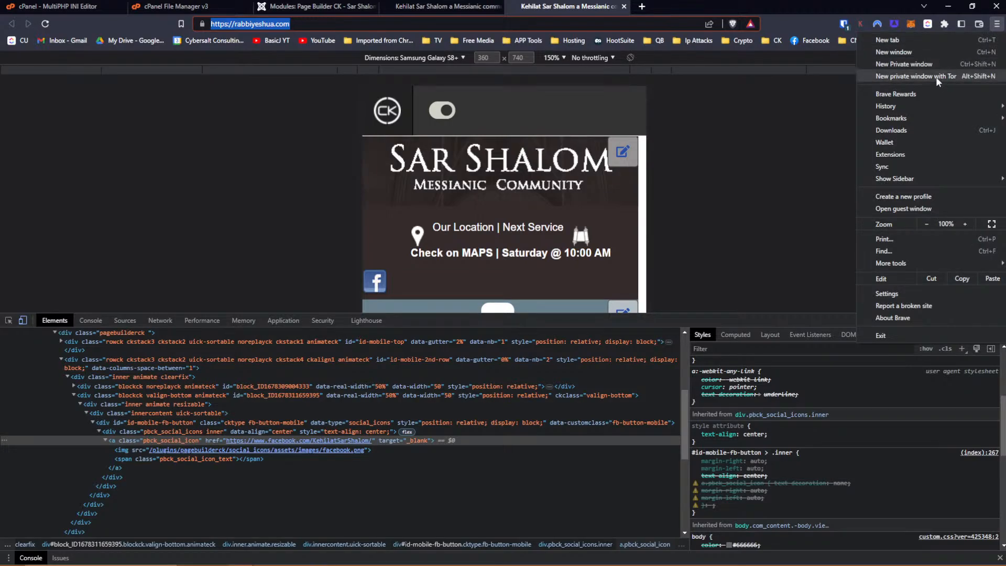
pyautogui.click(936, 77)
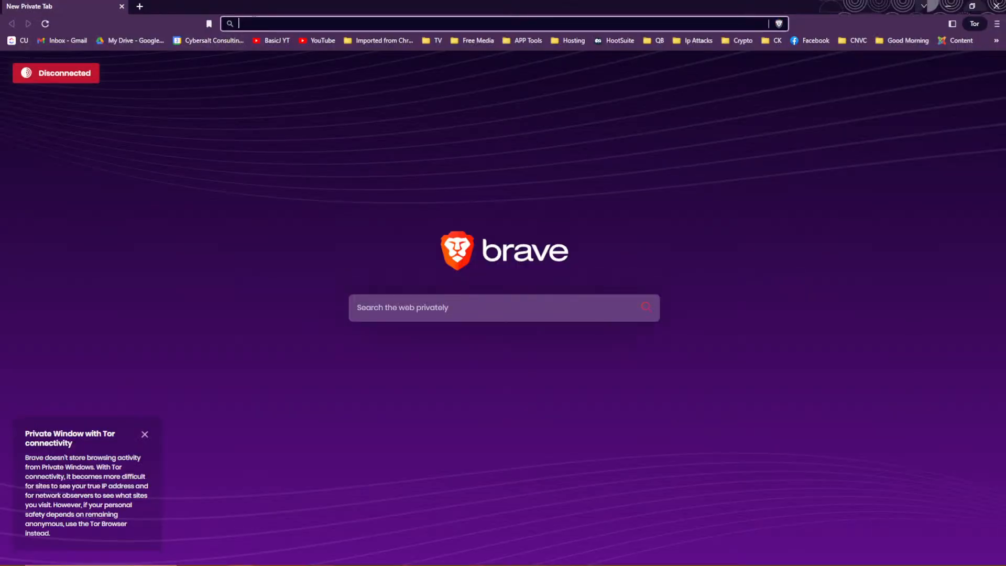
pyautogui.hotkey('ctrl', 'v')
pyautogui.press('Return')
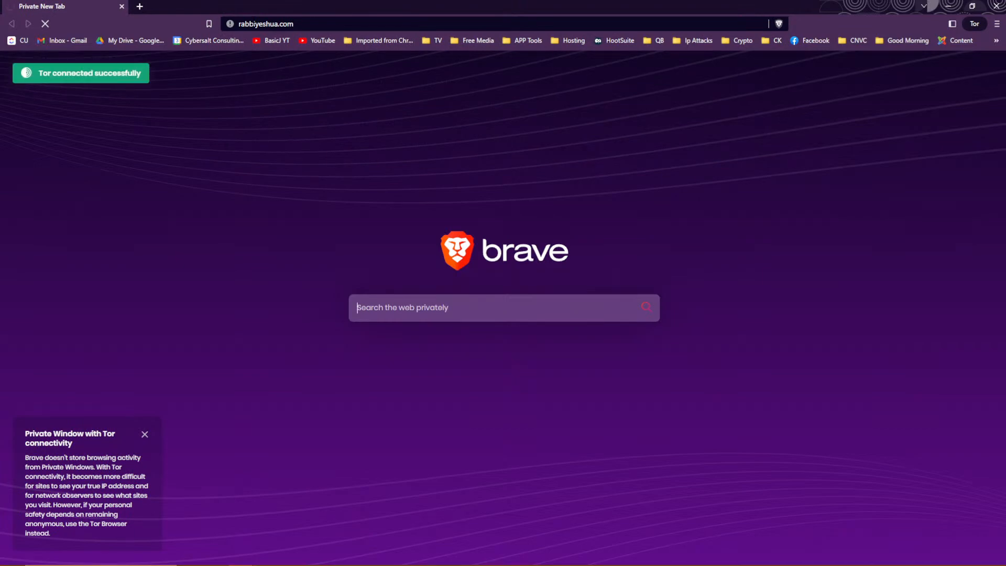
pyautogui.hotkey('alt', 'Tab')
pyautogui.press('Return')
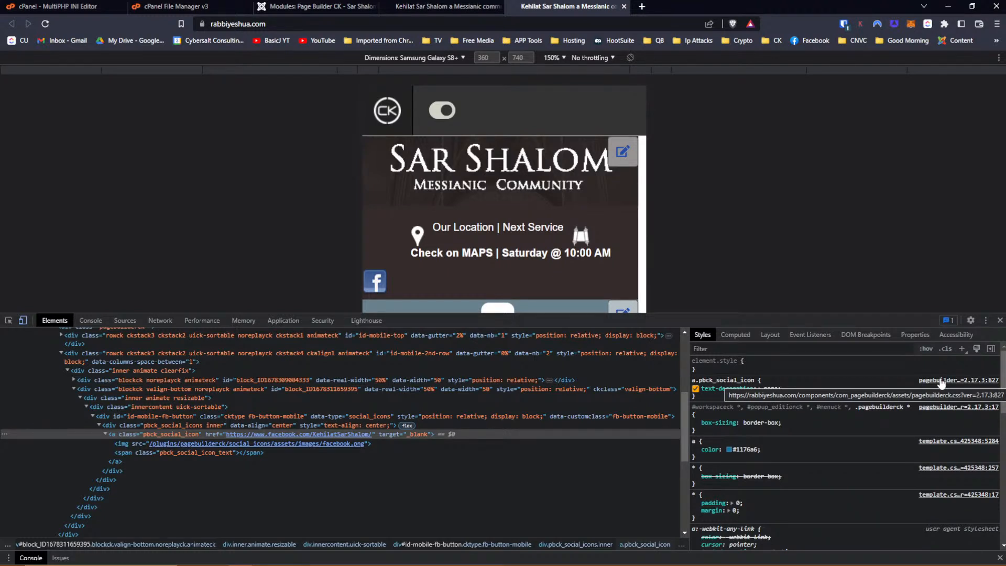
# Add margin-right: auto and margin-left: auto to the a.pbck_social_icon rule in DevTools.
pyautogui.click(713, 398)
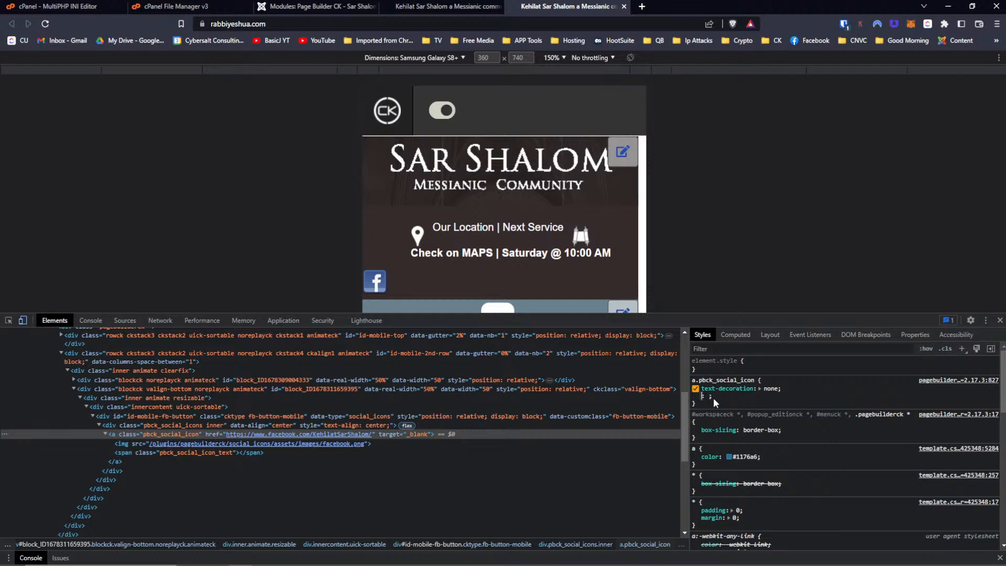
pyautogui.write('marg')
pyautogui.press('Down')
pyautogui.press('Down')
pyautogui.press('Down')
pyautogui.press('Down')
pyautogui.press('Down')
pyautogui.press('Down')
pyautogui.press('Down')
pyautogui.press('Down')
pyautogui.press('Down')
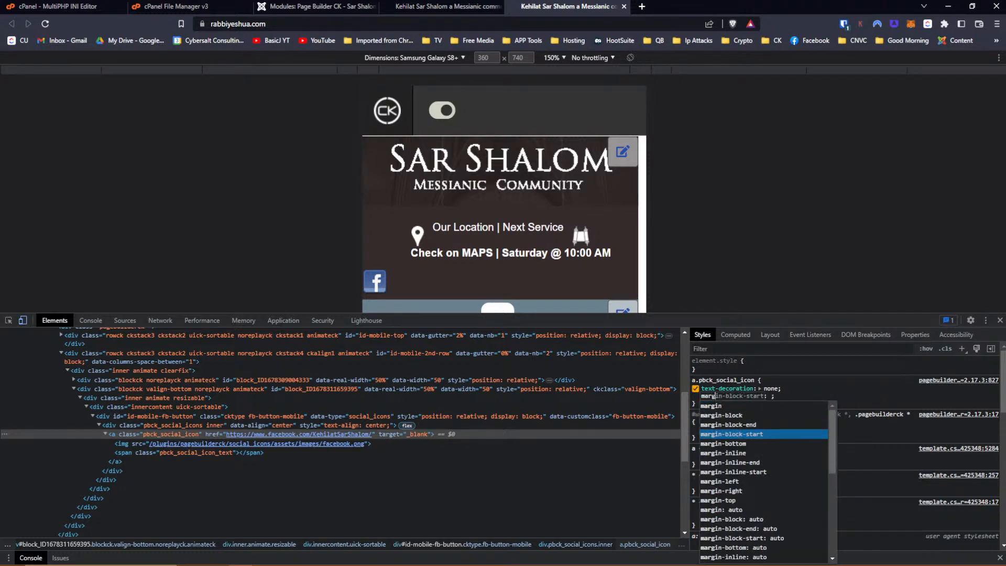
pyautogui.press('Return')
pyautogui.write('auto;')
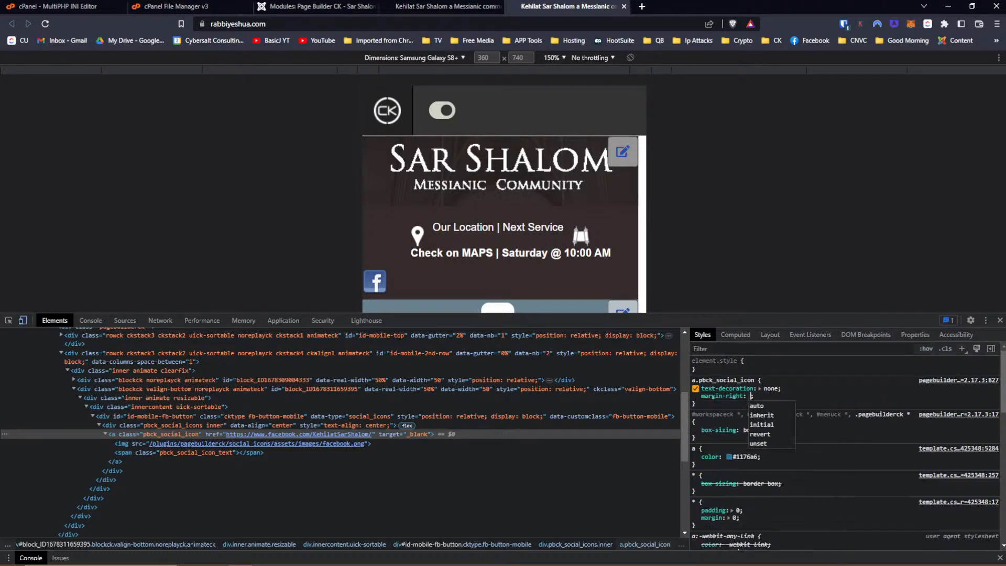
pyautogui.press('Return')
pyautogui.write('margin')
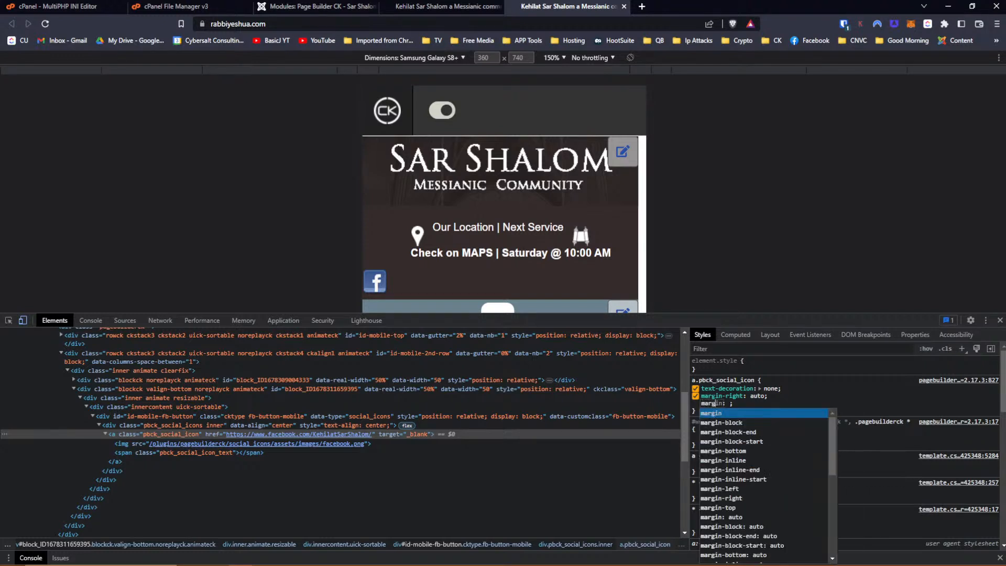
pyautogui.press('Down')
pyautogui.press('Down')
pyautogui.press('Down')
pyautogui.press('Down')
pyautogui.press('Down')
pyautogui.press('Down')
pyautogui.press('Down')
pyautogui.press('Down')
pyautogui.press('Return')
pyautogui.write('auto')
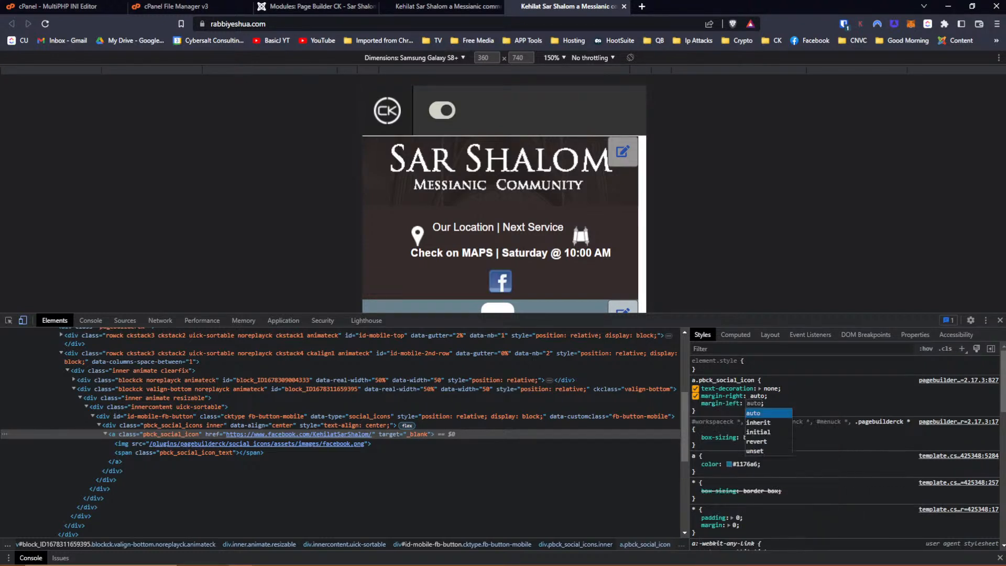
pyautogui.press('Return')
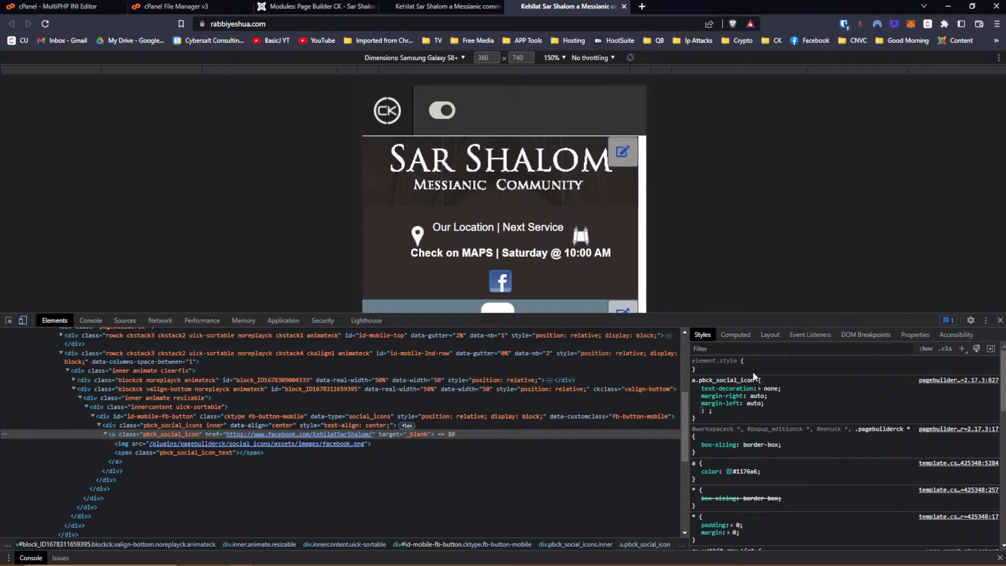
pyautogui.hotkey('alt', 'Tab')
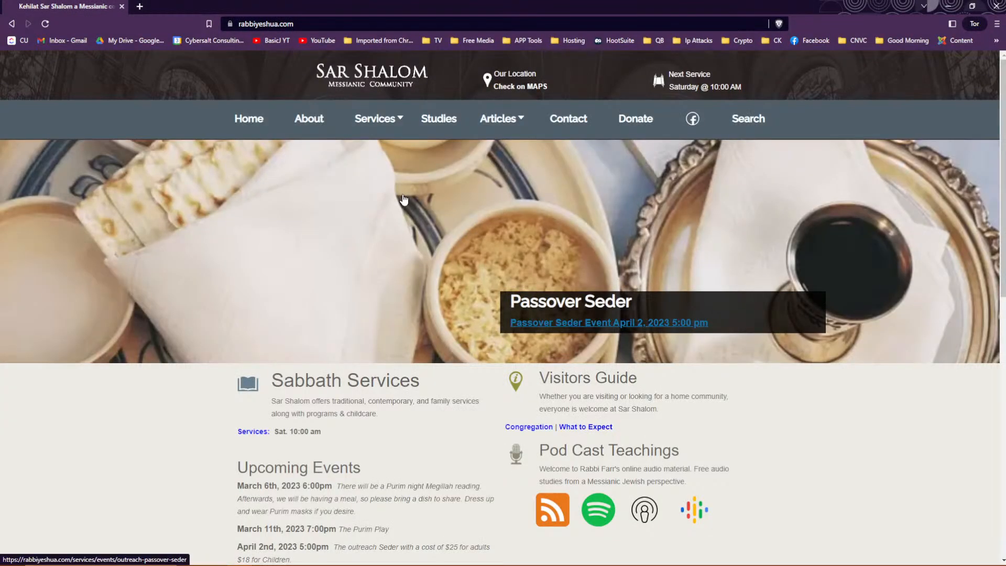
# Open DevTools on the live site in phone device emulation, zoomed to 125%.
pyautogui.press('F12')
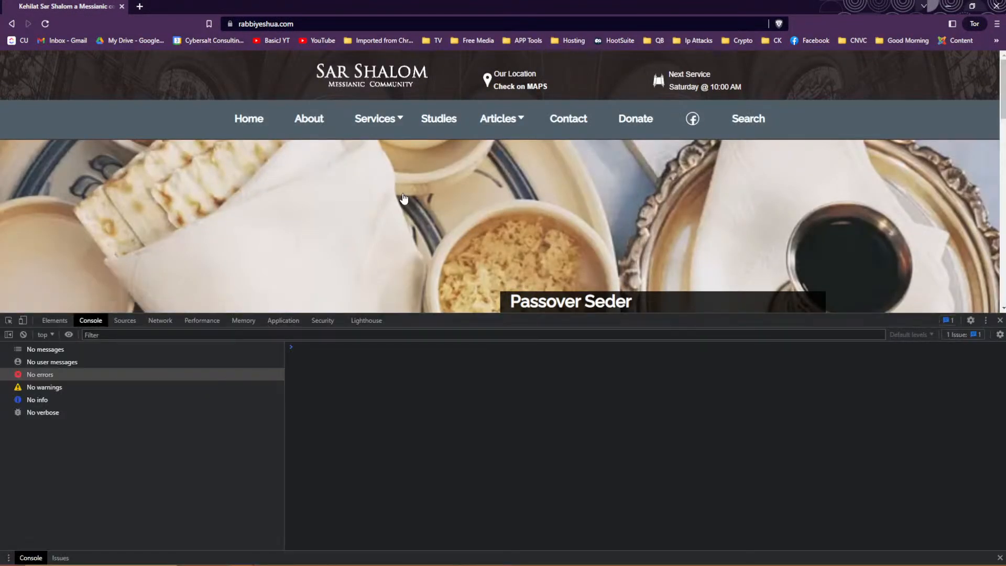
pyautogui.click(22, 320)
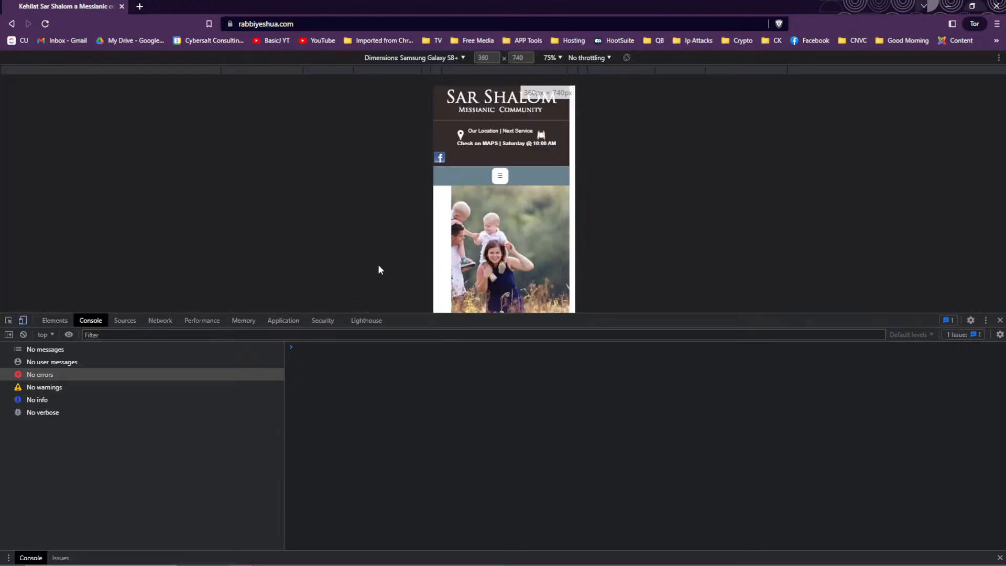
pyautogui.click(558, 58)
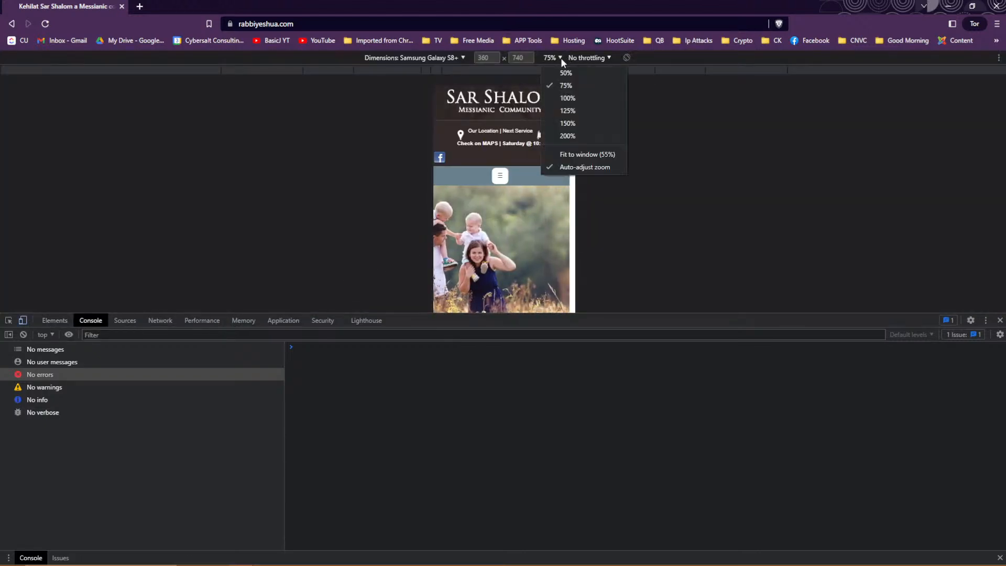
pyautogui.click(566, 111)
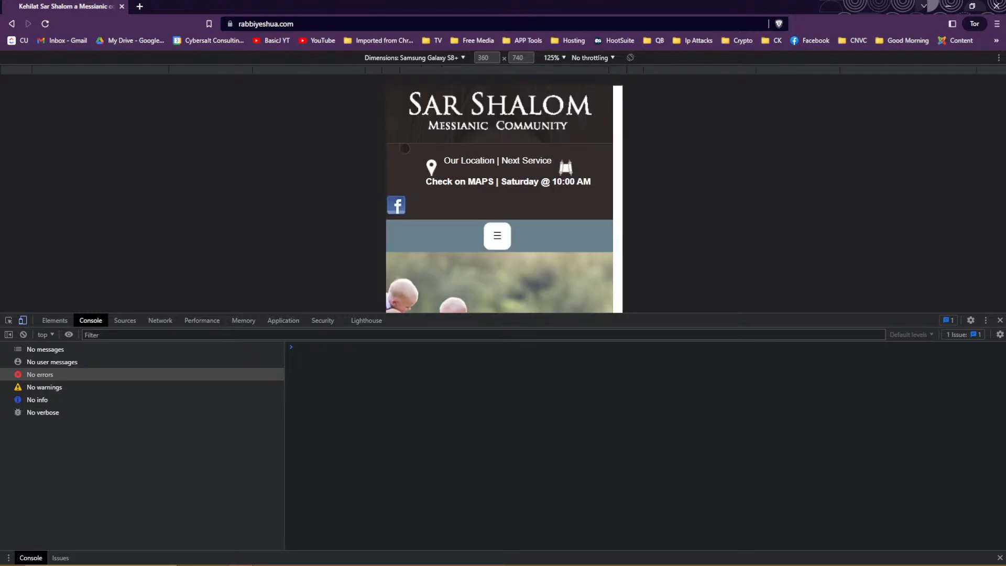
# Copy the icon's edited CSS rule and return to the Header For Mobile module editor.
pyautogui.hotkey('alt', 'Tab')
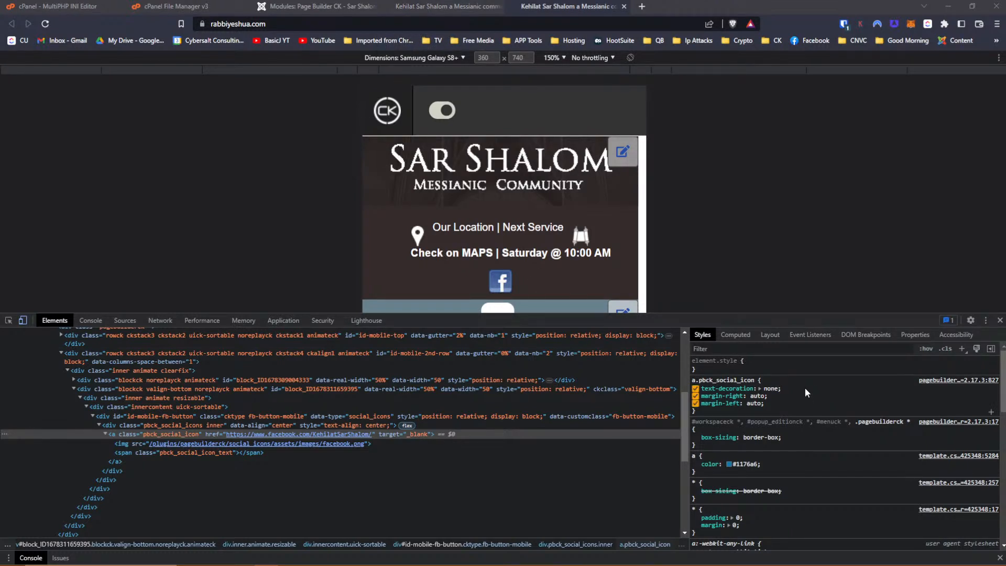
pyautogui.scroll(-10, 726, 404)
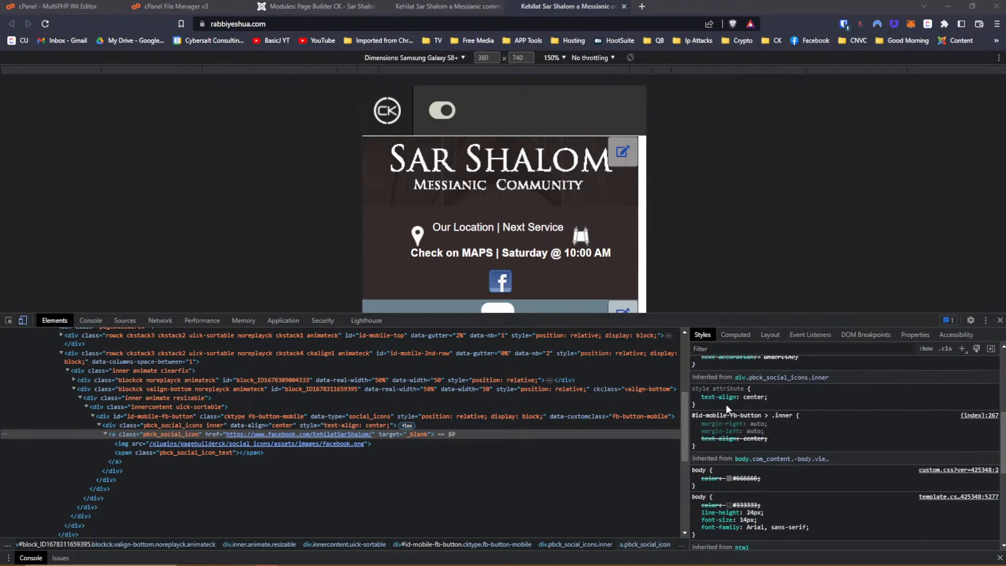
pyautogui.scroll(10, 746, 408)
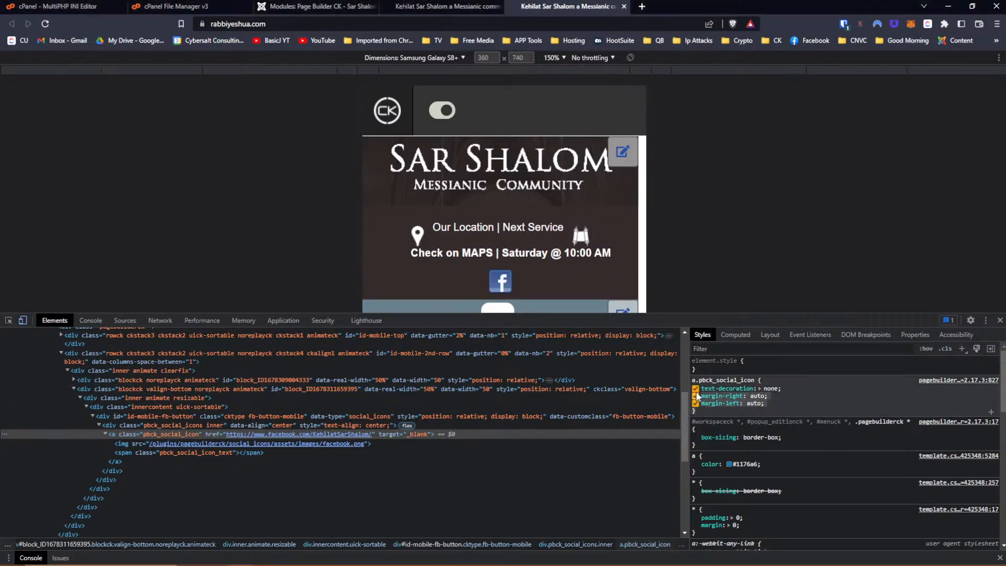
pyautogui.rightClick(706, 380)
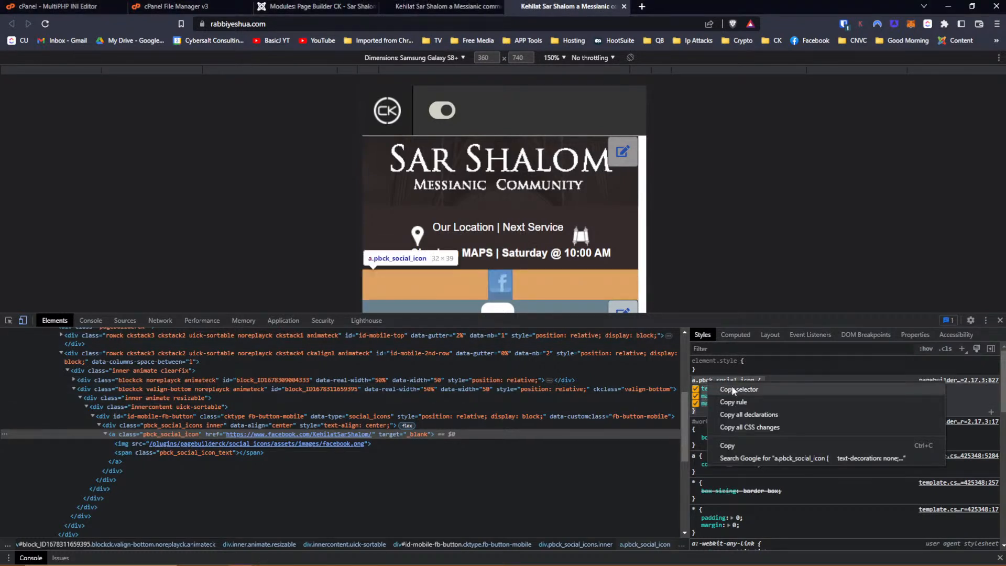
pyautogui.click(741, 444)
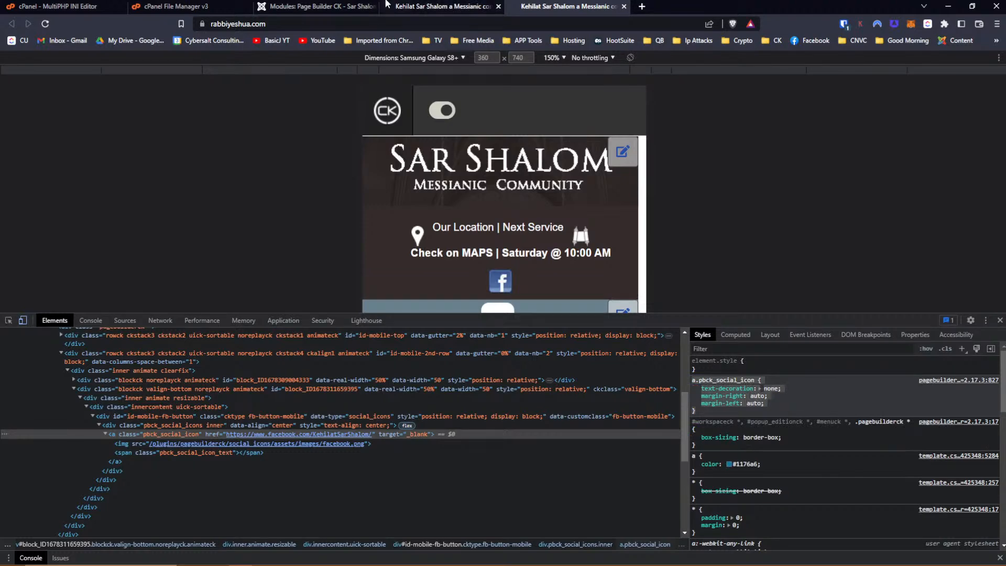
pyautogui.click(446, 7)
pyautogui.click(326, 7)
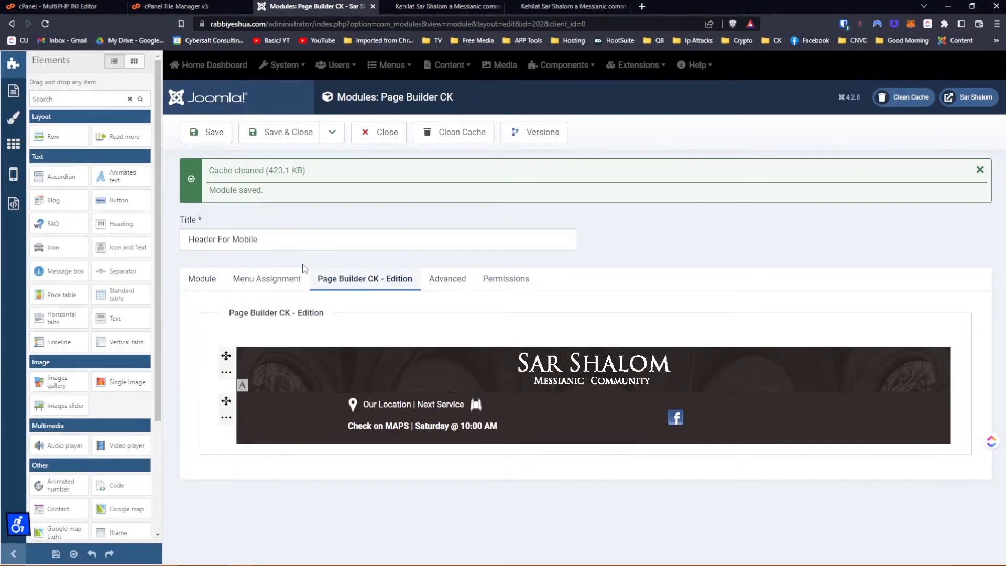
# Clear the existing custom CSS in the Facebook icon column's styles.
pyautogui.moveTo(308, 429)
pyautogui.moveTo(634, 423)
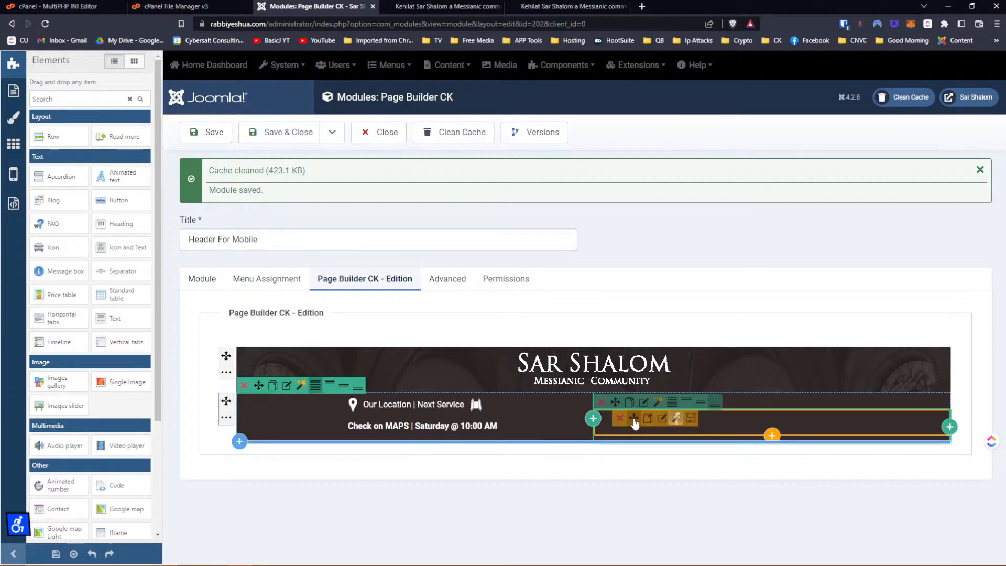
pyautogui.click(646, 407)
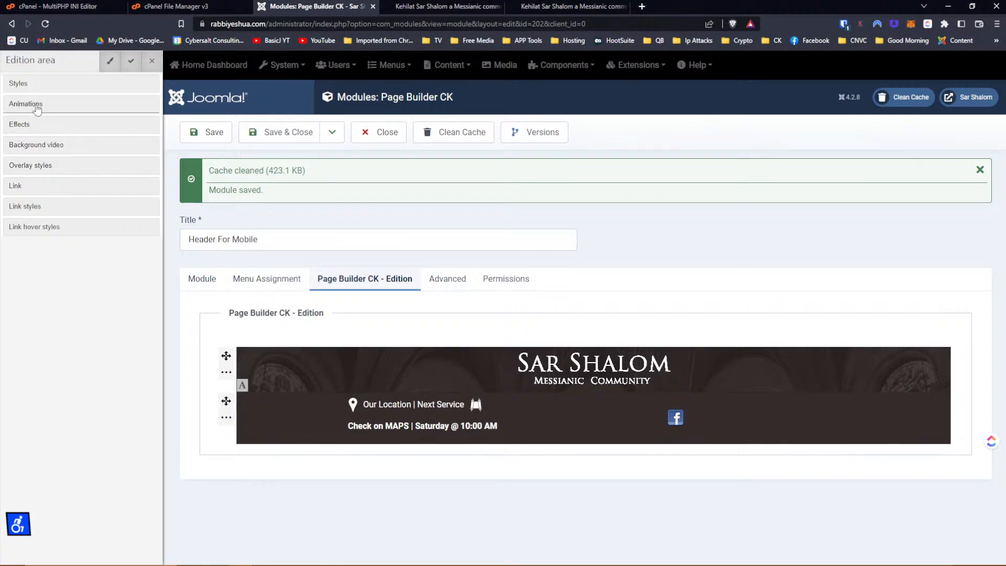
pyautogui.click(26, 104)
pyautogui.click(29, 102)
pyautogui.click(26, 85)
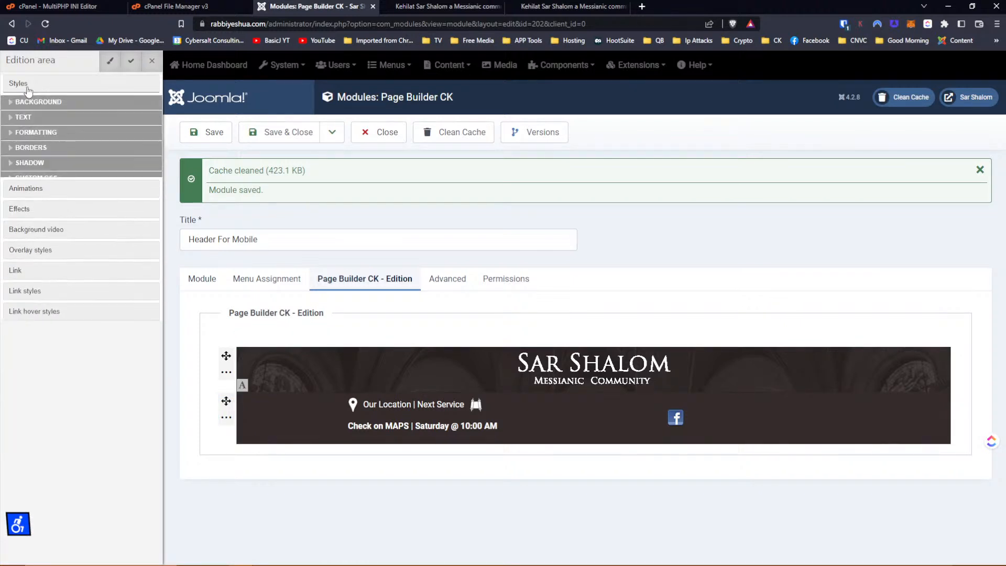
pyautogui.click(44, 178)
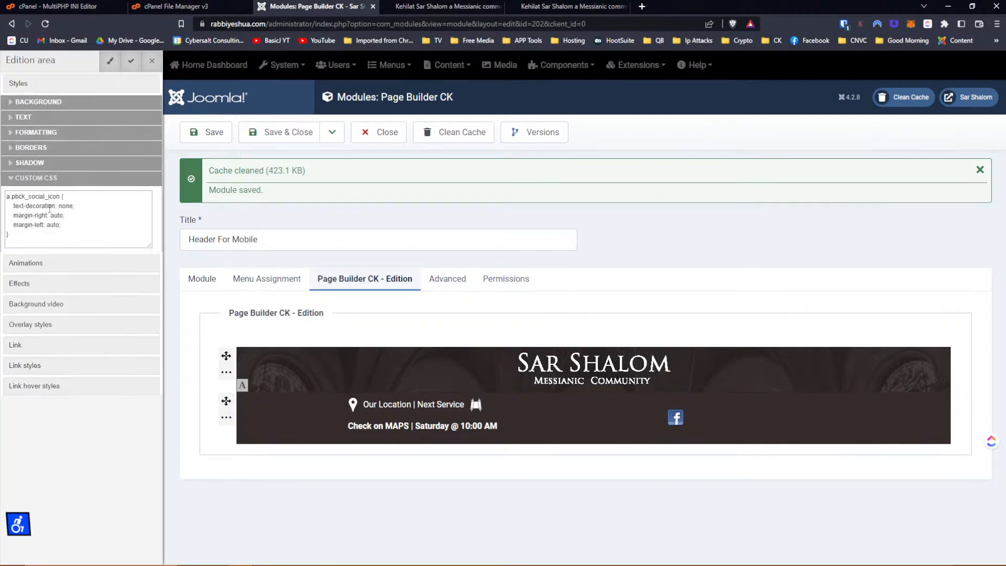
pyautogui.moveTo(27, 239); pyautogui.dragTo(4, 197)
pyautogui.hotkey('ctrl', 'c')
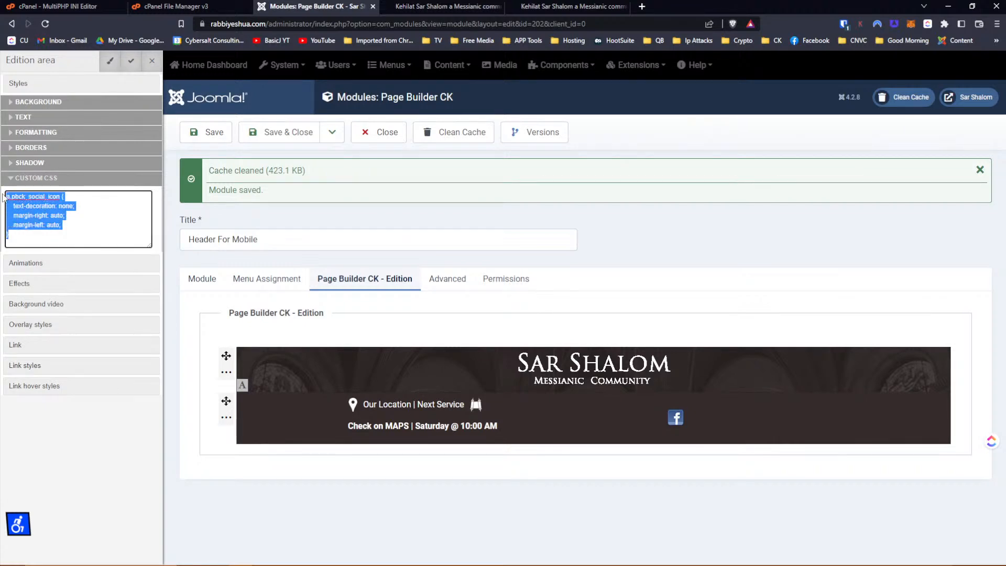
pyautogui.press('BackSpace')
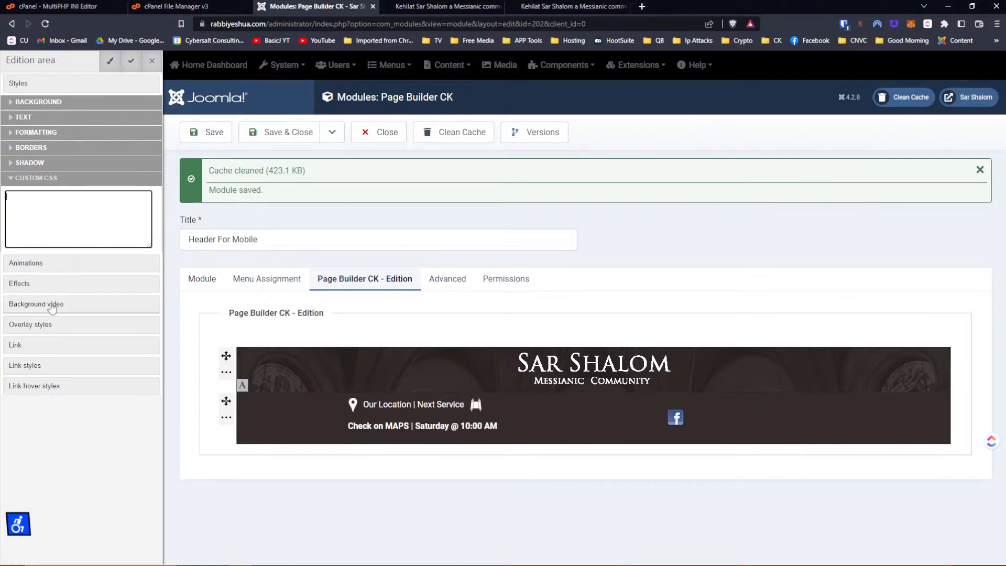
# Paste the copied icon rule into the column's lower custom CSS box.
pyautogui.click(36, 285)
pyautogui.scroll(-4, 37, 300)
pyautogui.scroll(-5, 37, 299)
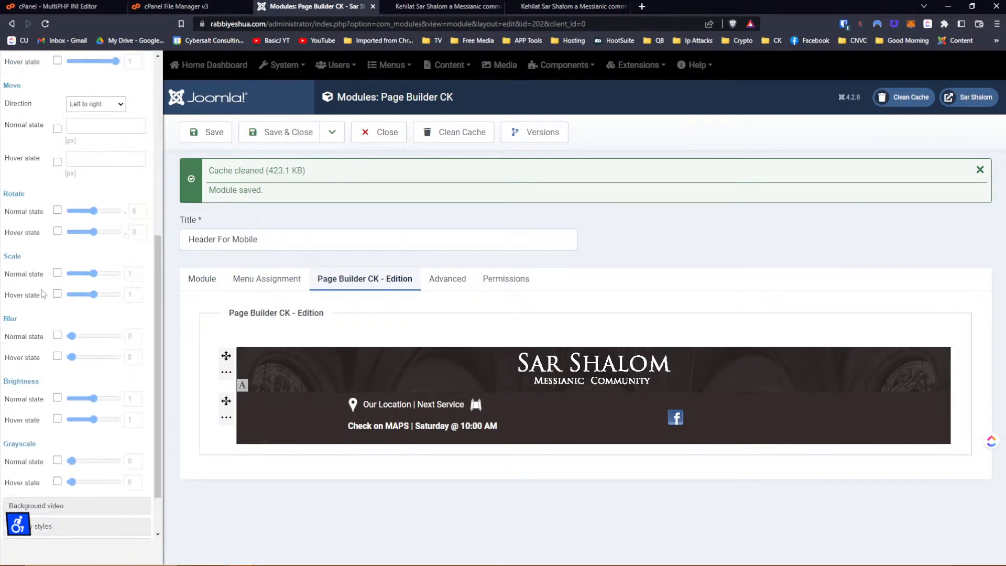
pyautogui.click(37, 462)
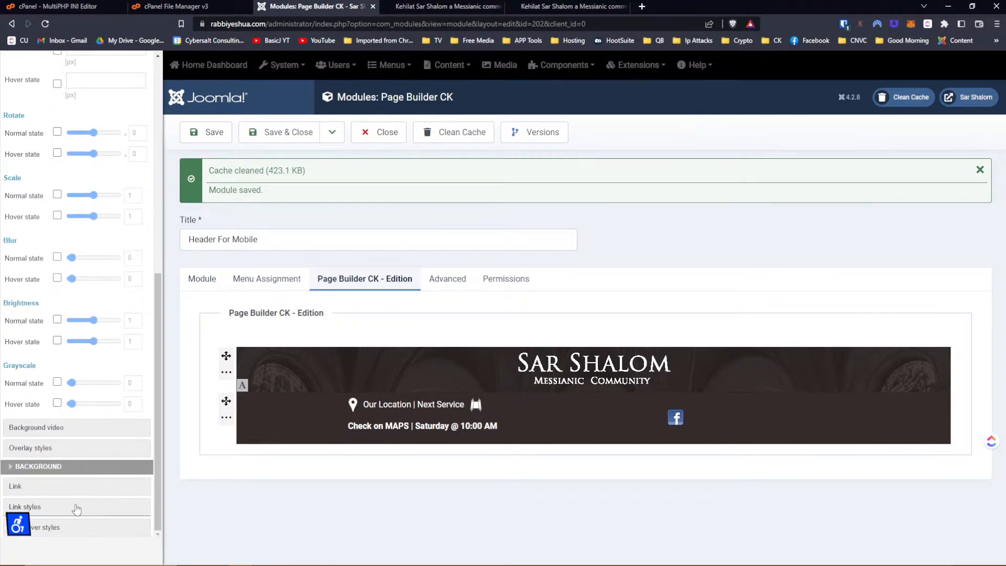
pyautogui.scroll(-2, 105, 394)
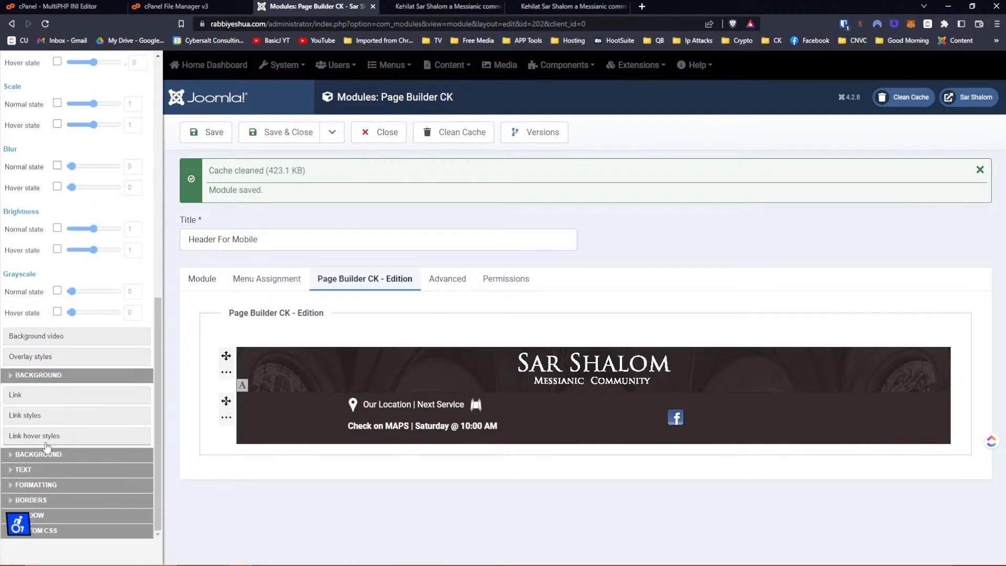
pyautogui.click(51, 534)
pyautogui.scroll(-1, 111, 378)
pyautogui.click(101, 486)
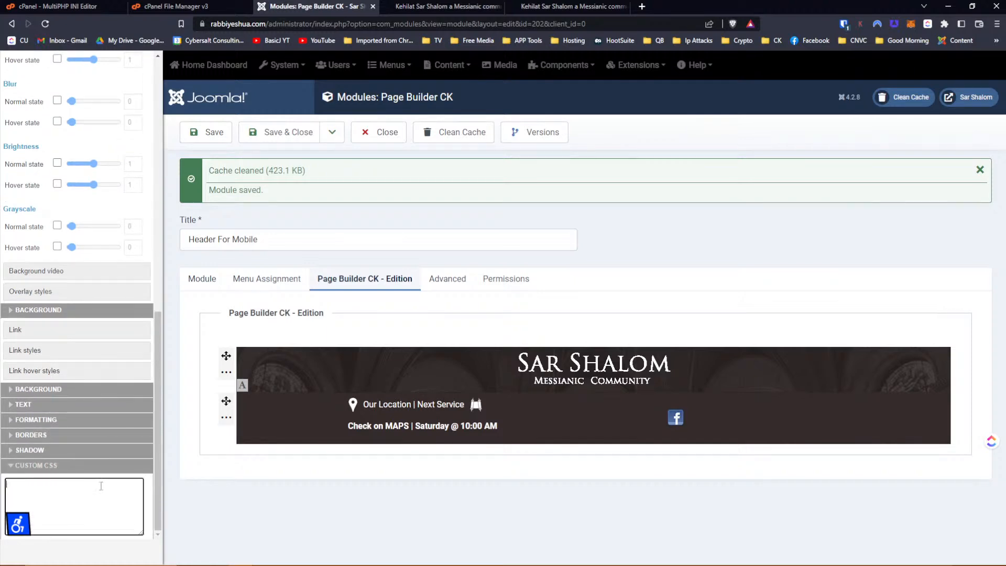
pyautogui.hotkey('ctrl', 'v')
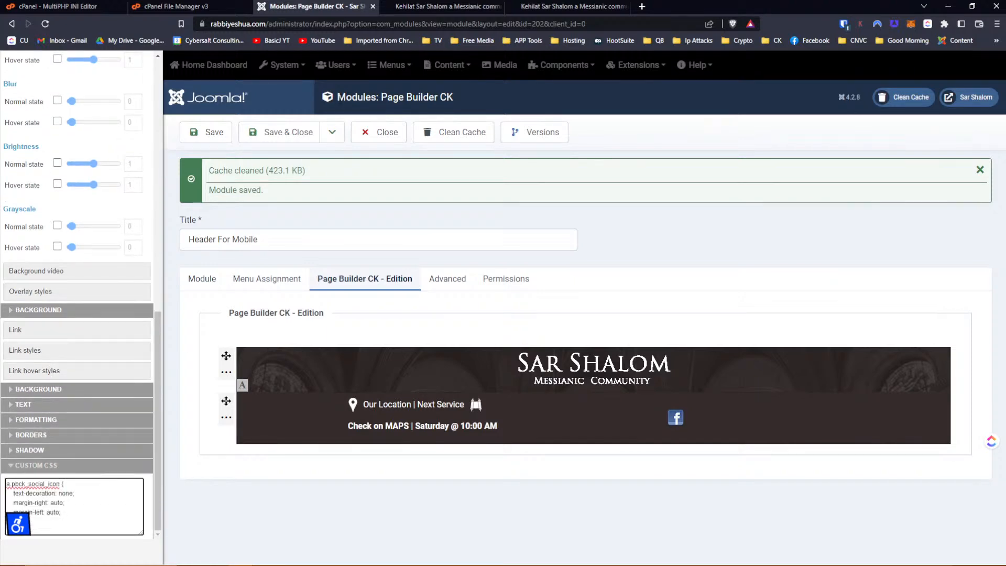
# Save the module, clear the site cache, then save it again from responsive settings.
pyautogui.click(206, 132)
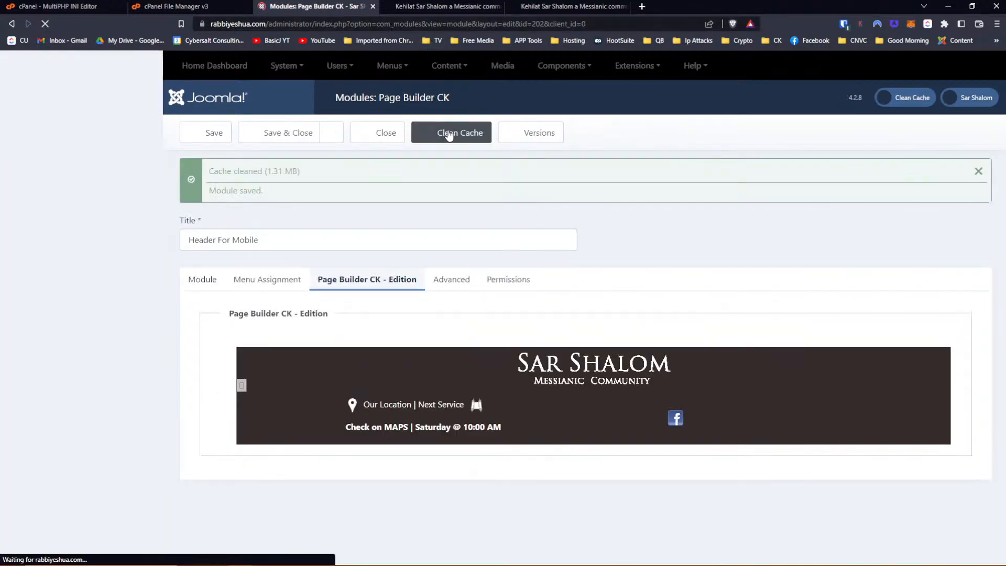
pyautogui.click(453, 132)
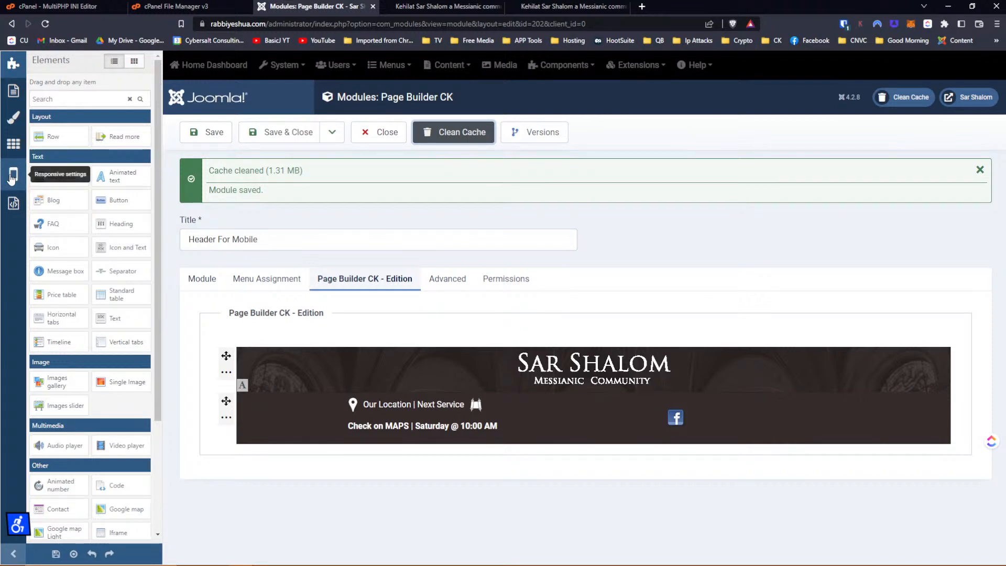
pyautogui.click(11, 178)
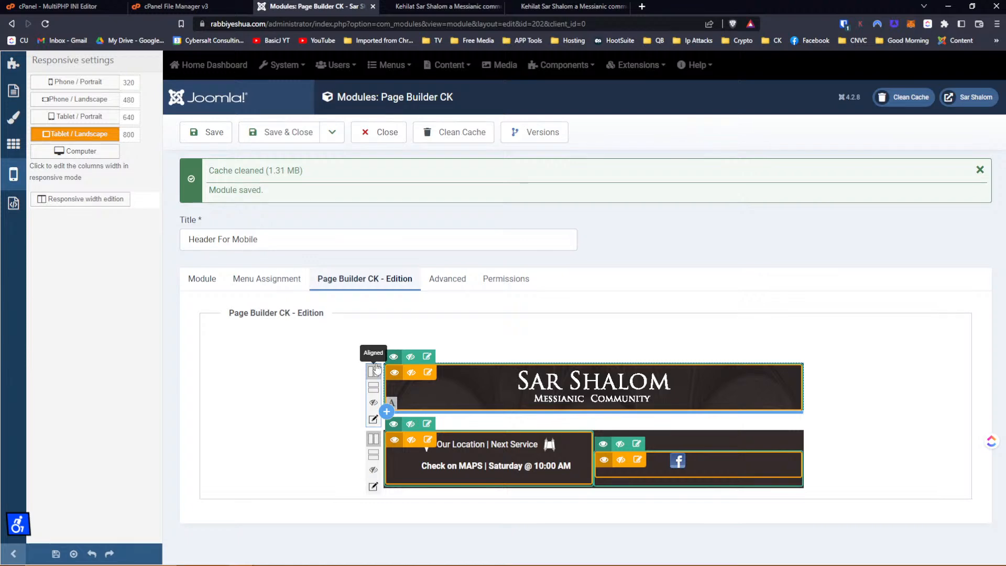
pyautogui.click(207, 132)
# Move to the live site's phone-emulation inspection tab.
pyautogui.click(423, 6)
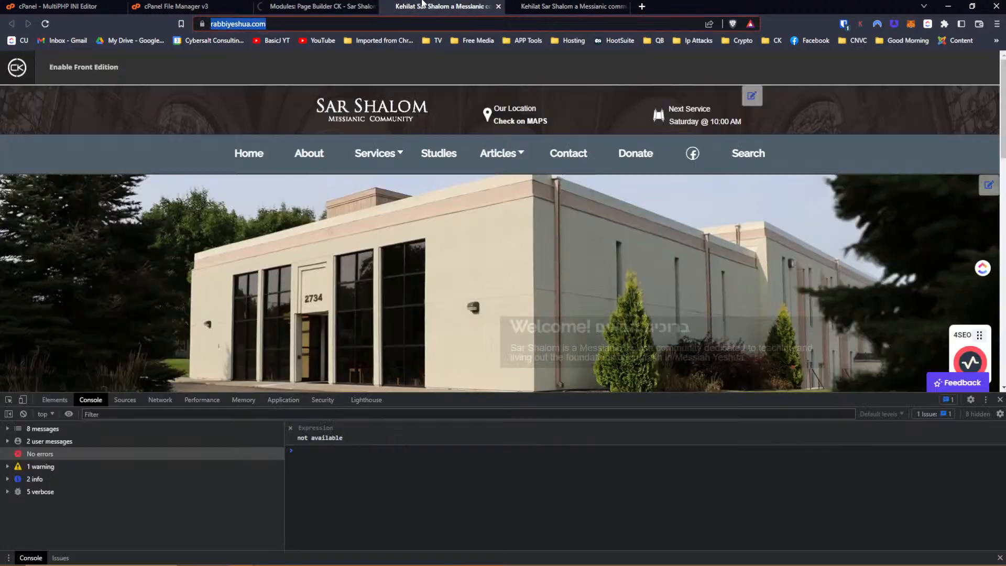
pyautogui.click(314, 6)
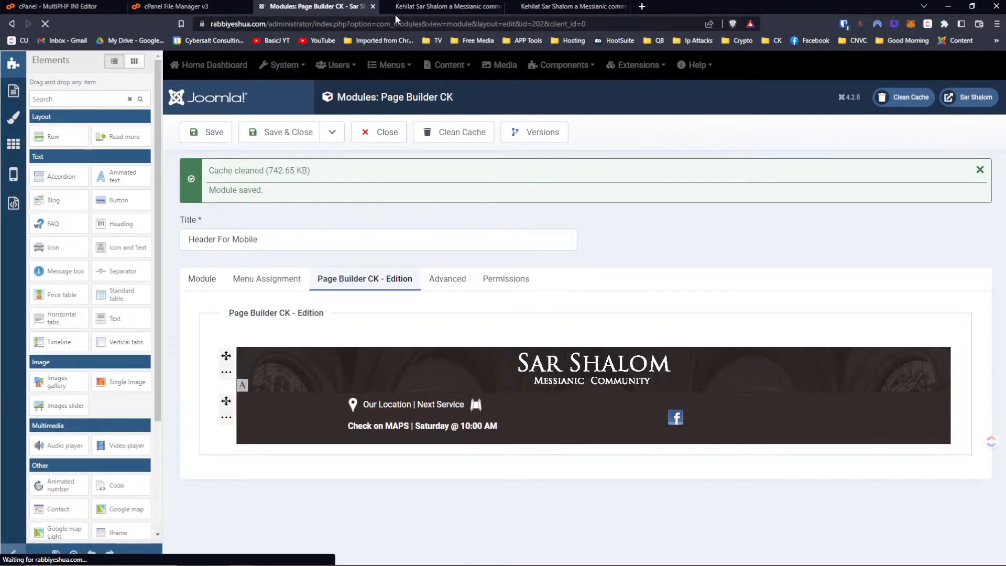
pyautogui.click(419, 6)
pyautogui.click(523, 6)
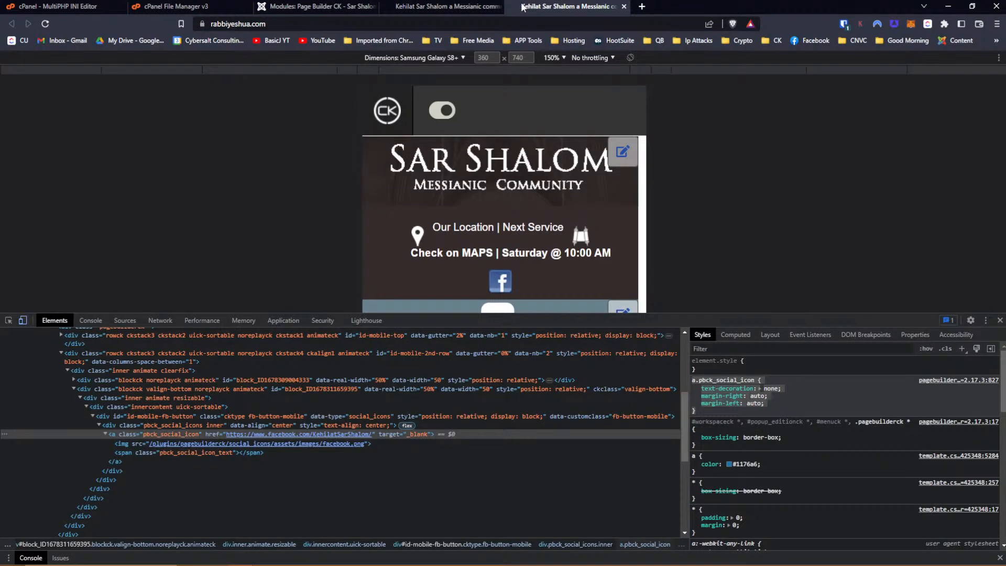
# Reload the phone preview and give the Facebook icon image margin-left and margin-right auto.
pyautogui.press('F5')
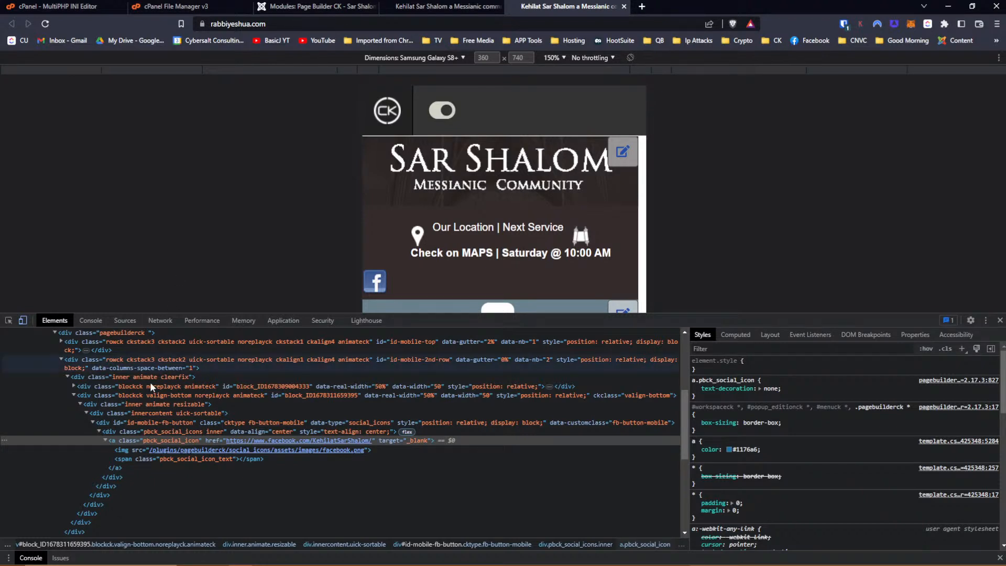
pyautogui.click(123, 451)
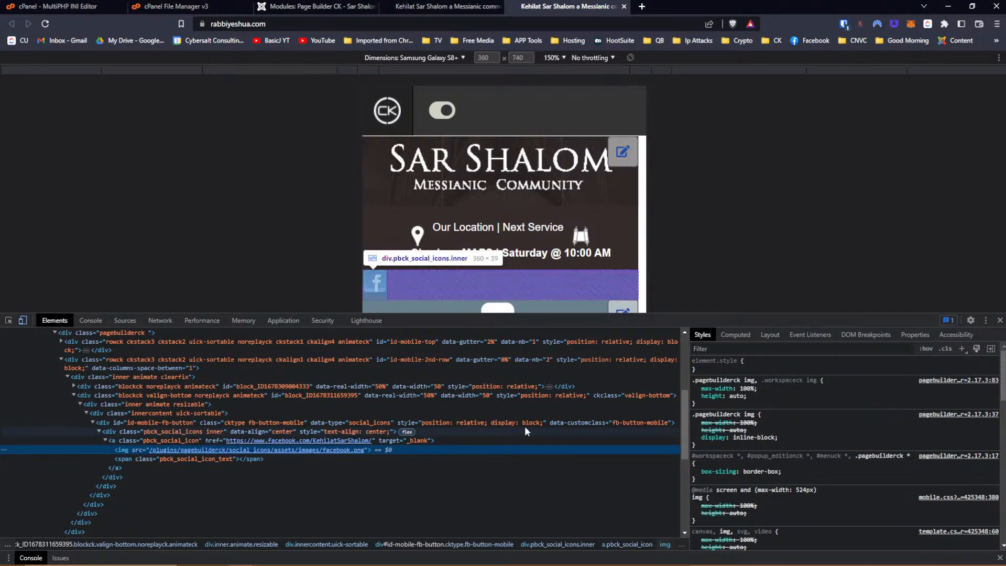
pyautogui.click(736, 407)
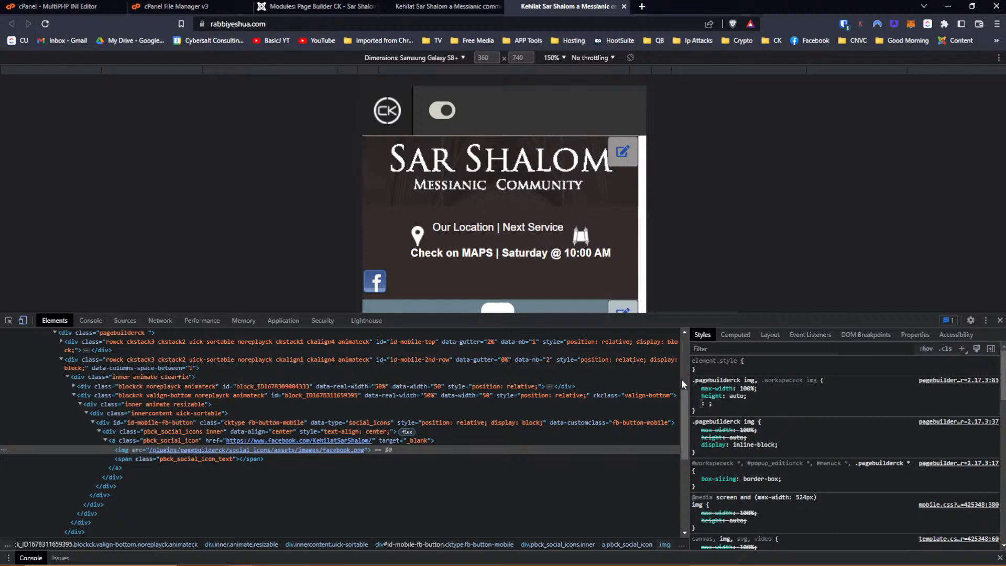
pyautogui.write('margin')
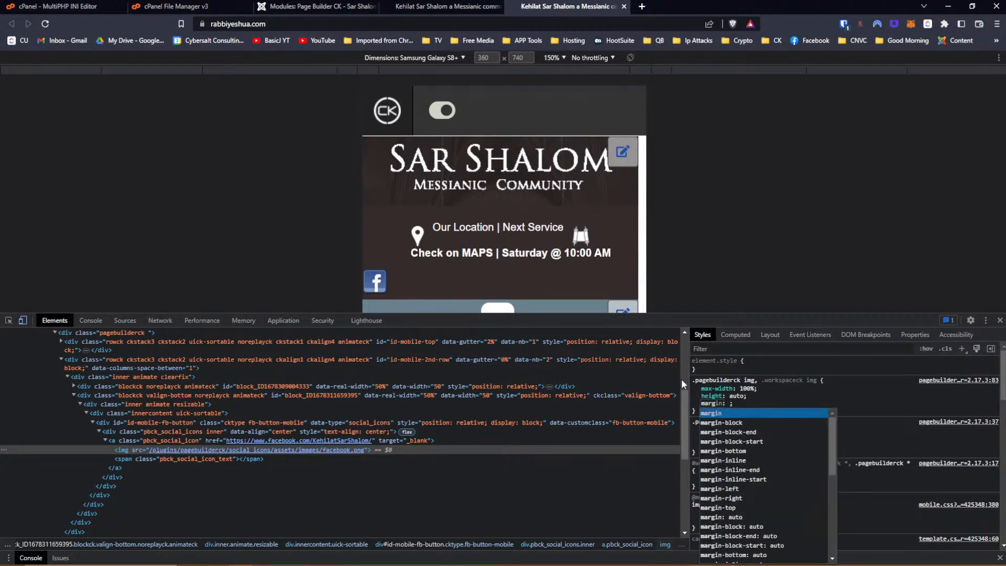
pyautogui.press('Down')
pyautogui.press('Down')
pyautogui.press('Down')
pyautogui.press('Down')
pyautogui.press('Down')
pyautogui.press('Down')
pyautogui.press('Down')
pyautogui.press('Down')
pyautogui.press('Return')
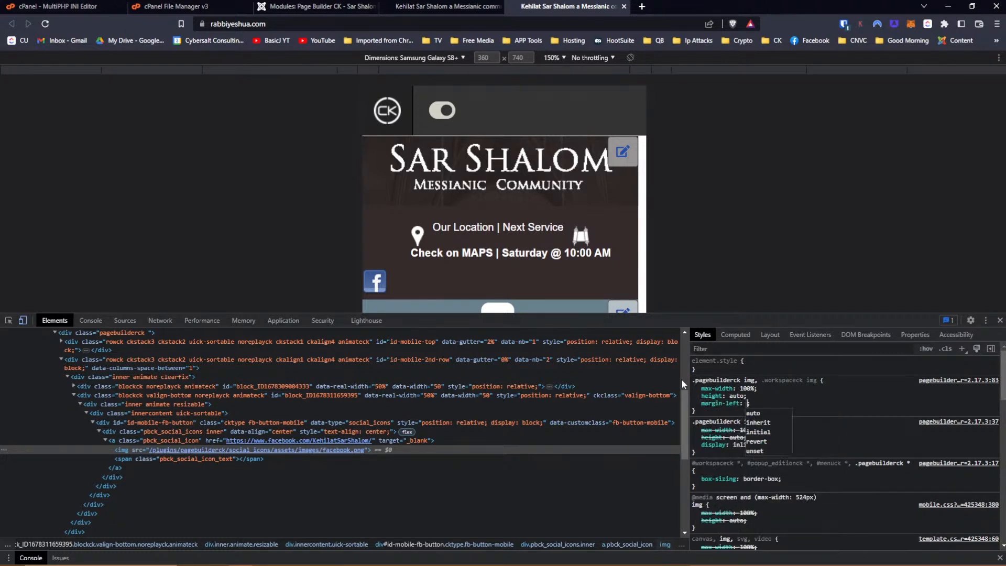
pyautogui.press('Return')
pyautogui.write('margin: ;')
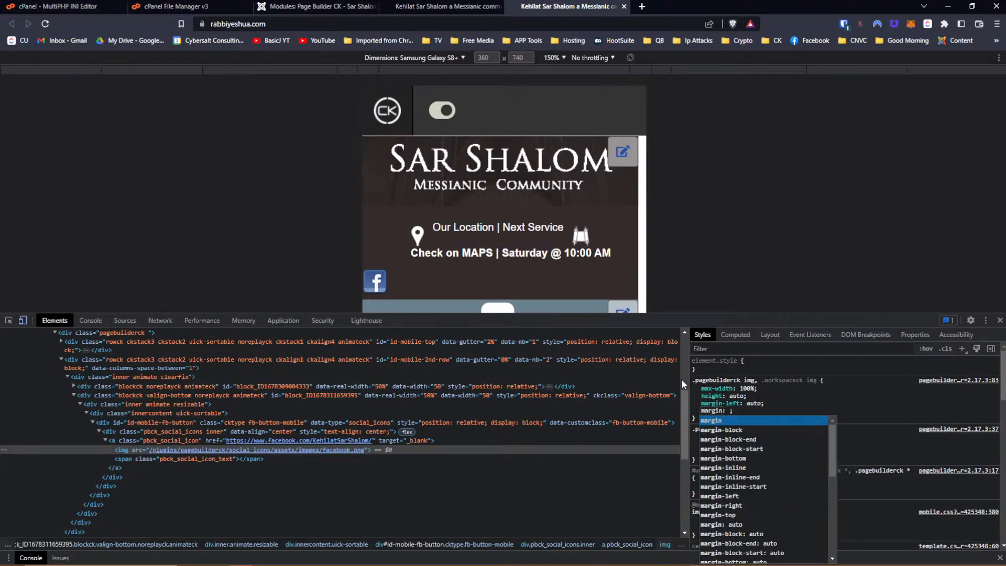
pyautogui.press('Down')
pyautogui.press('Down')
pyautogui.press('Down')
pyautogui.press('Down')
pyautogui.press('Down')
pyautogui.press('Down')
pyautogui.press('Down')
pyautogui.press('Down')
pyautogui.press('Down')
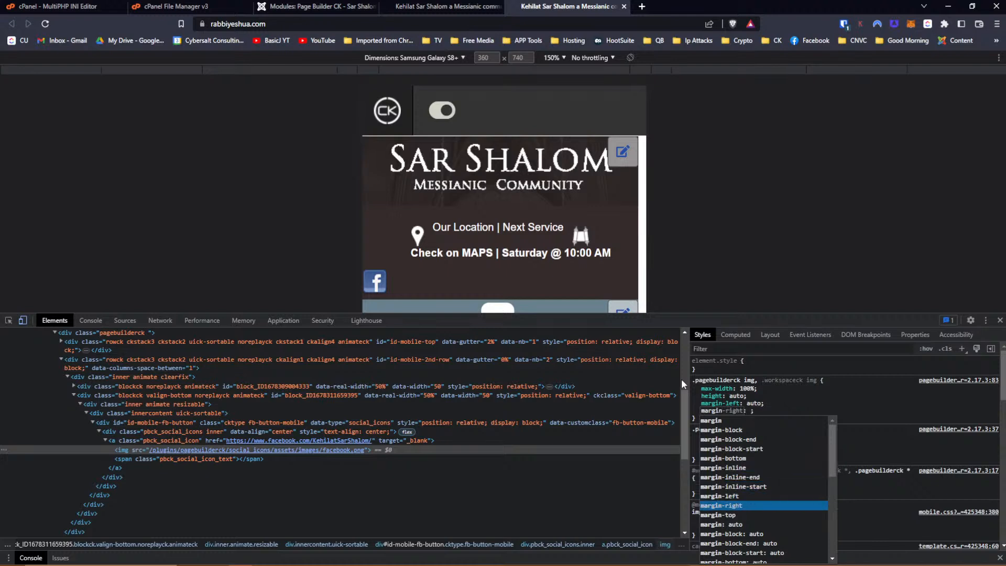
pyautogui.press('Return')
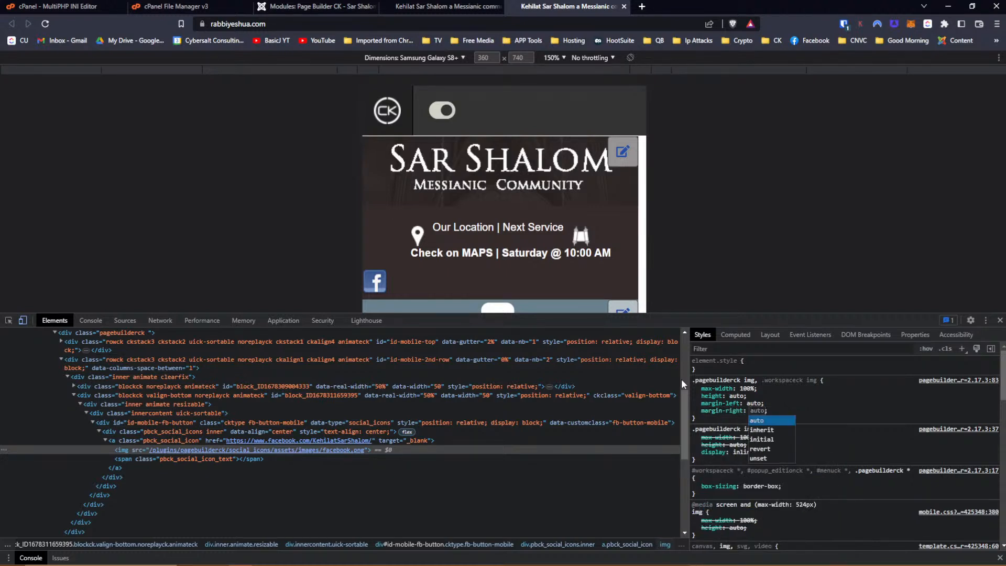
pyautogui.press('Return')
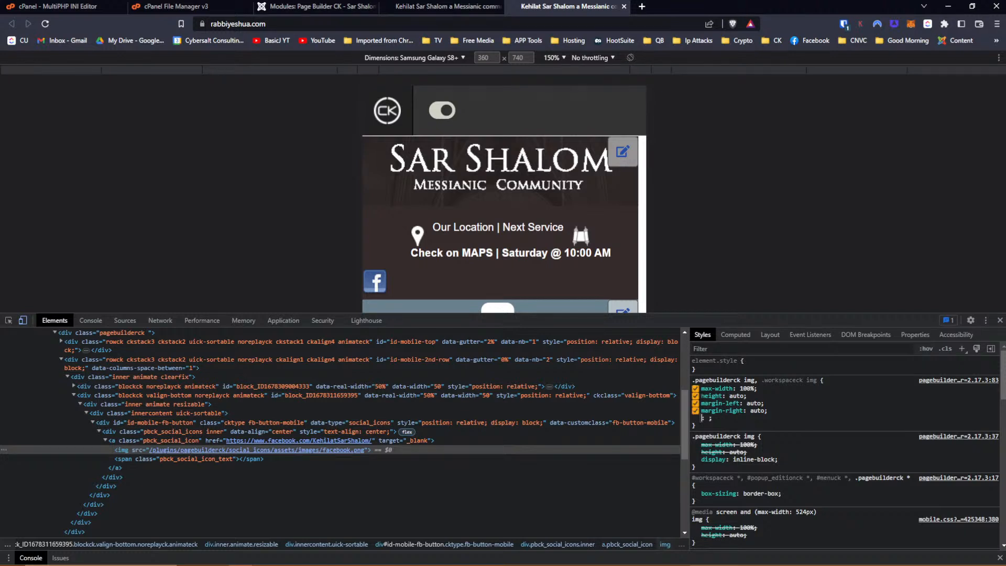
# Turn off the image's inline-block display and select the icon's text span.
pyautogui.click(697, 460)
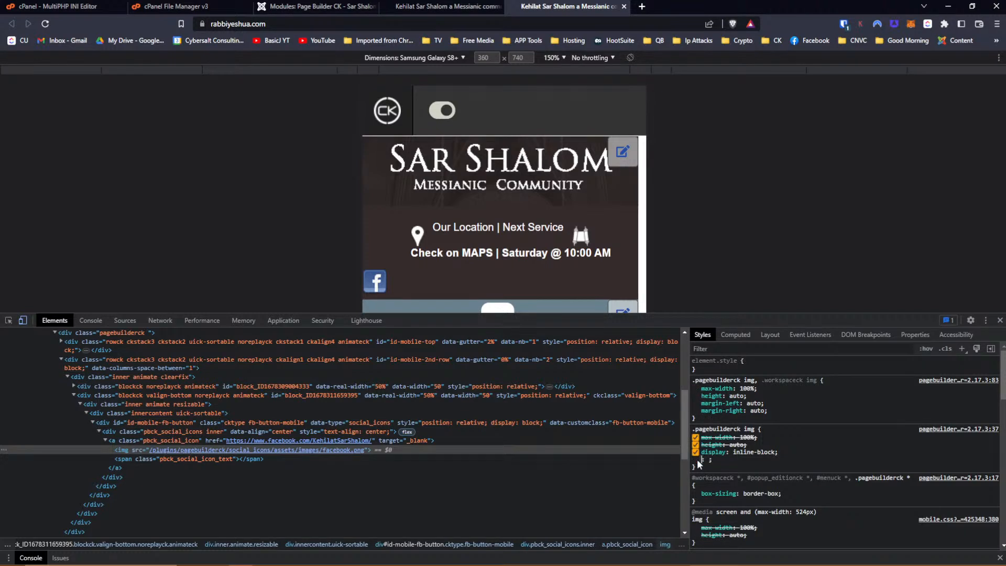
pyautogui.click(695, 452)
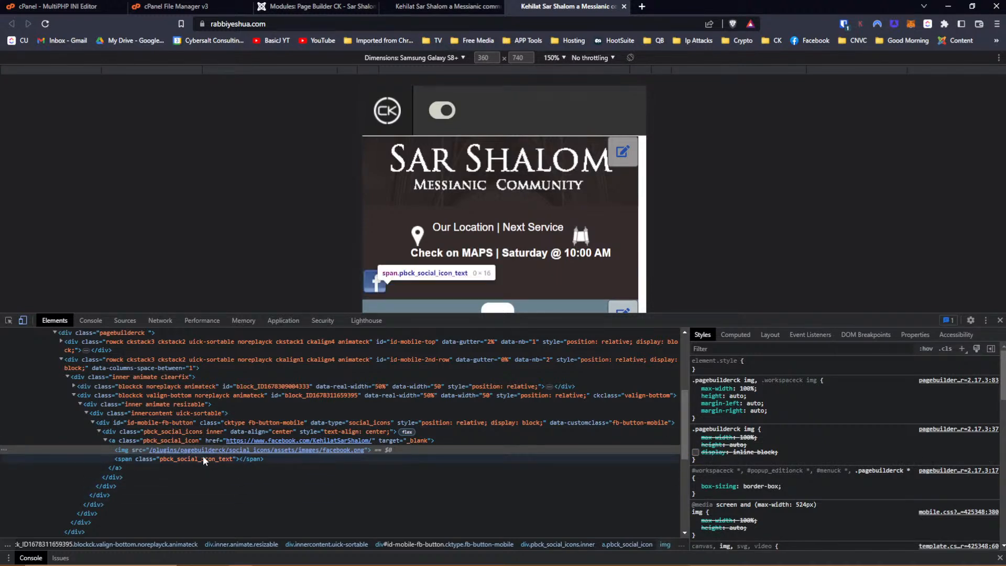
pyautogui.click(147, 459)
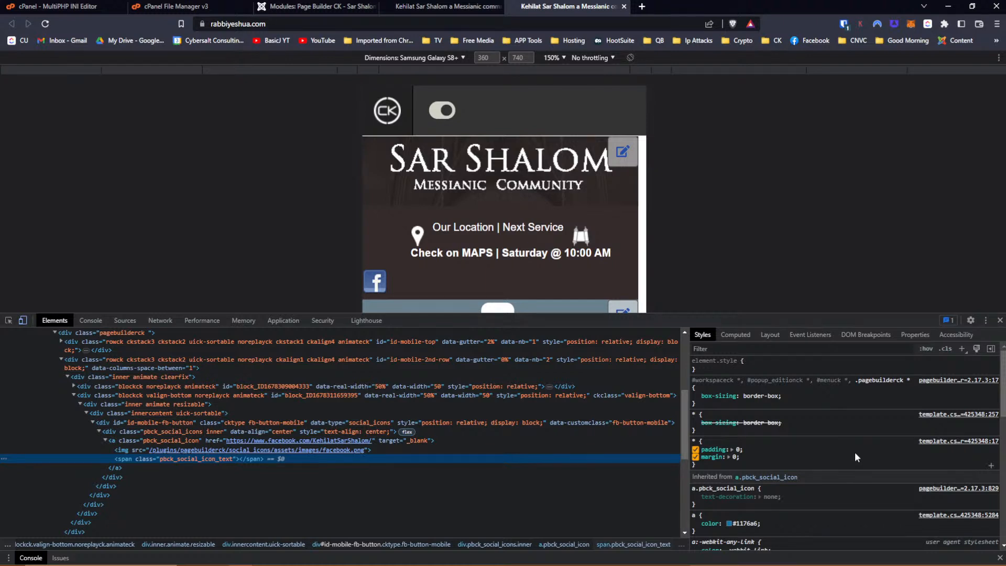
# Create a new style rule for span.pbck_social_icon_text with margin-left: auto.
pyautogui.click(963, 347)
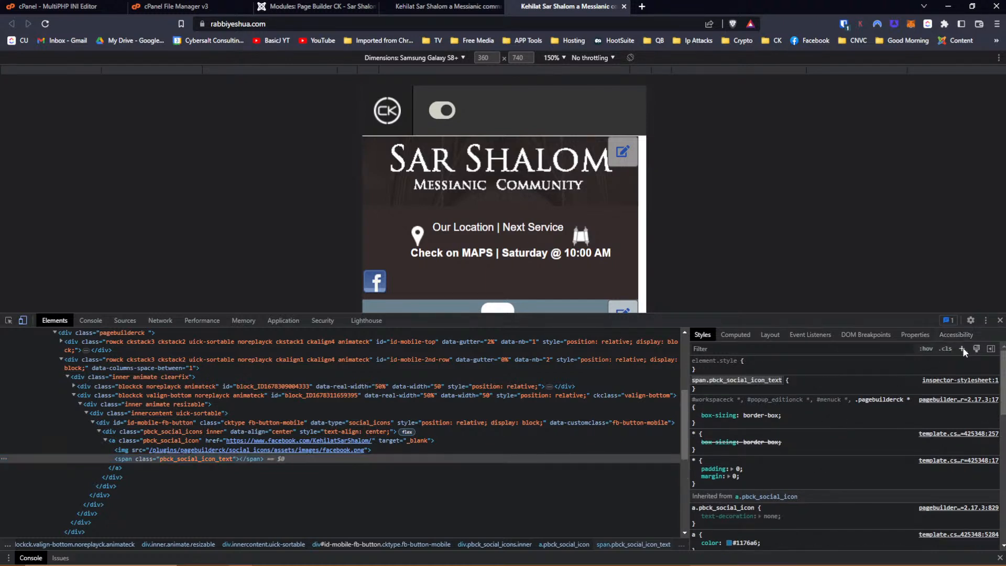
pyautogui.click(701, 388)
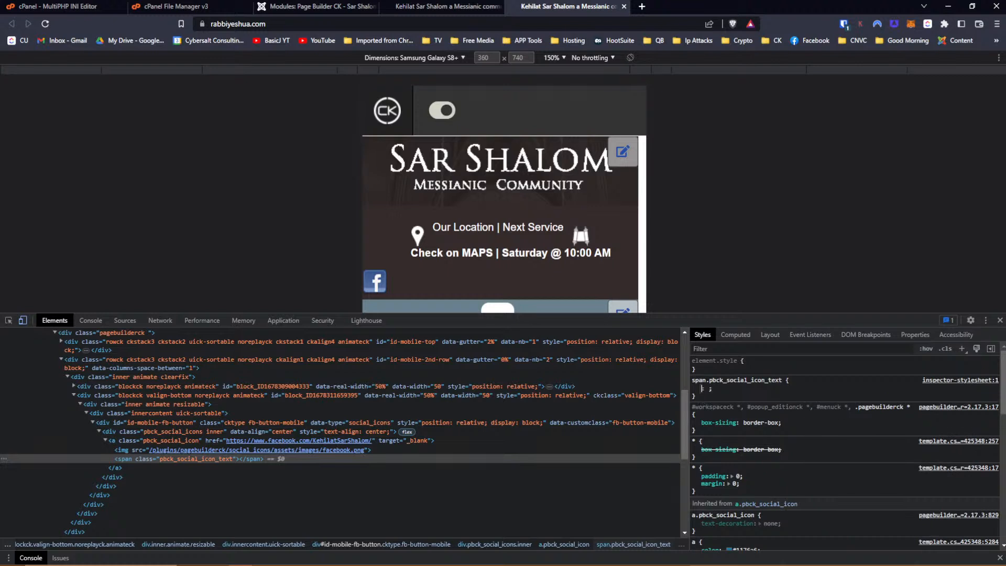
pyautogui.write('margin')
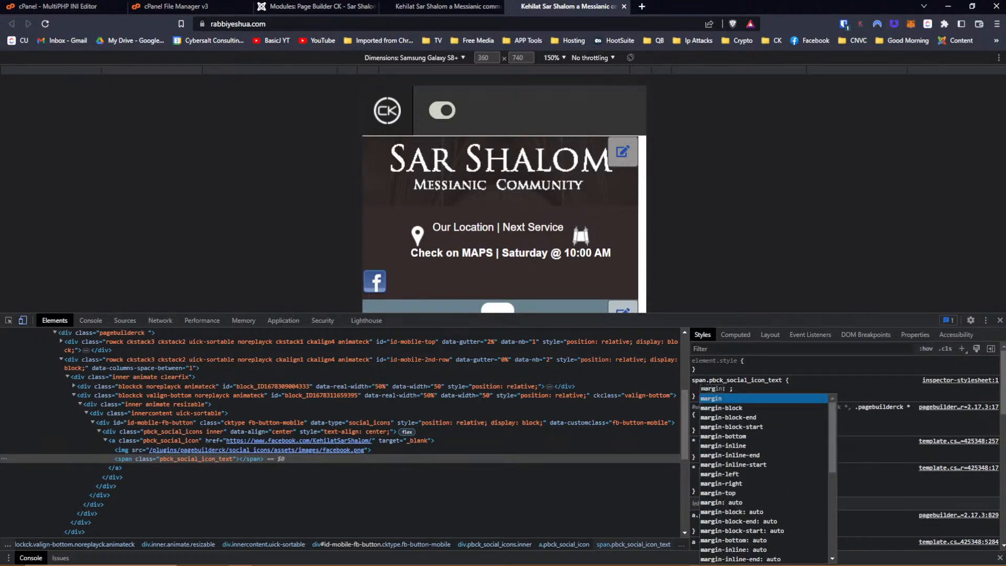
pyautogui.press('Down')
pyautogui.press('Down')
pyautogui.press('Down')
pyautogui.press('Down')
pyautogui.press('Down')
pyautogui.press('Down')
pyautogui.press('Down')
pyautogui.press('Return')
pyautogui.write('auto')
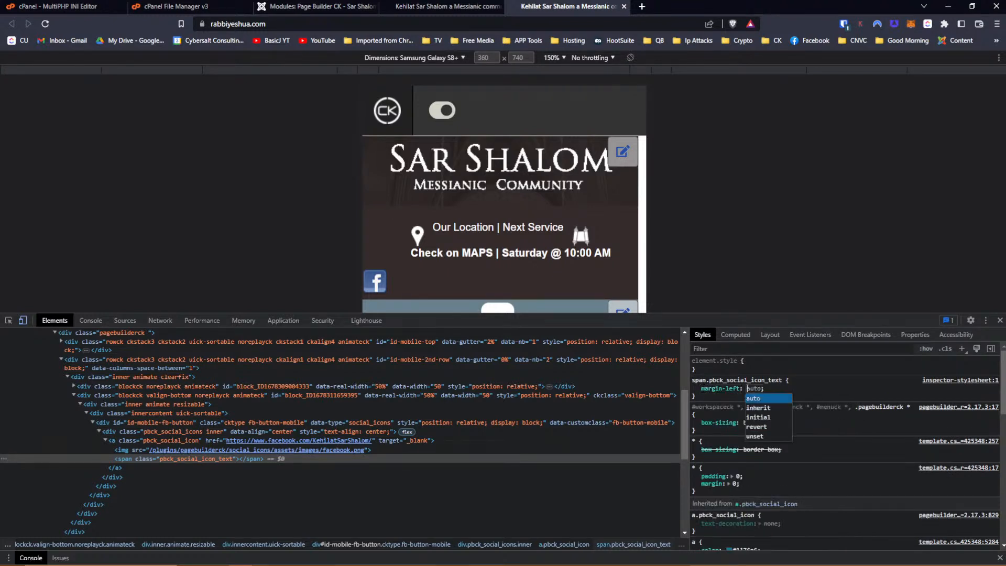
pyautogui.press('Return')
# Add margin-right: auto to the span rule, then go to the desktop site tab.
pyautogui.write('margin')
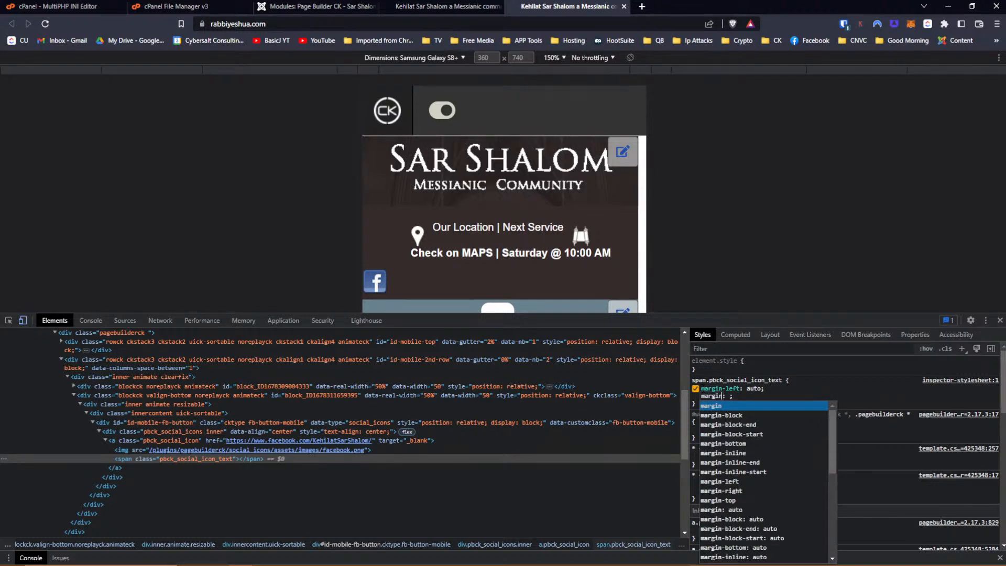
pyautogui.press('Down')
pyautogui.press('Down')
pyautogui.press('Down')
pyautogui.press('Down')
pyautogui.press('Down')
pyautogui.press('Up')
pyautogui.press('Up')
pyautogui.press('Down')
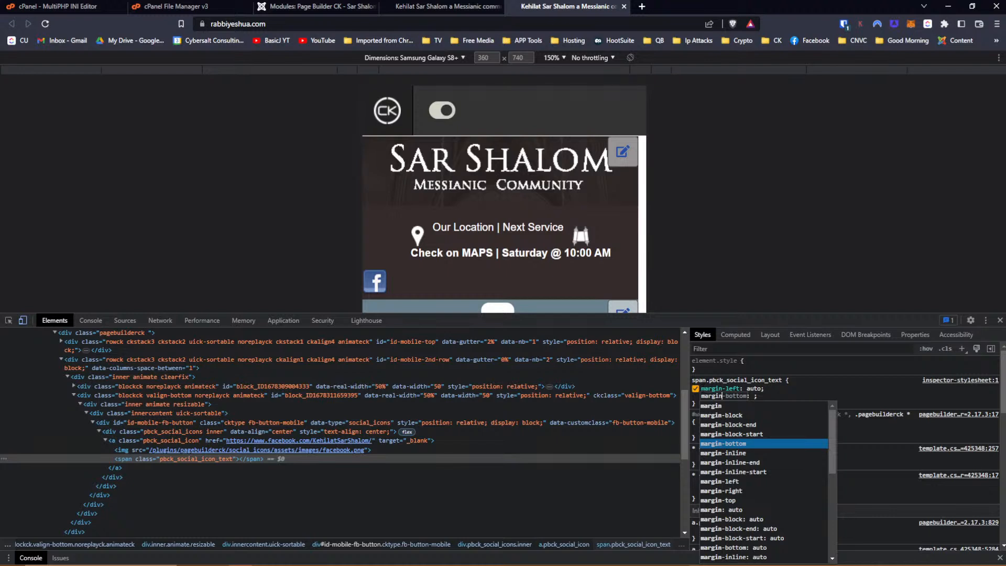
pyautogui.press('Down')
pyautogui.press('Down')
pyautogui.press('Down')
pyautogui.press('Down')
pyautogui.press('Down')
pyautogui.press('Down')
pyautogui.press('Down')
pyautogui.press('Down')
pyautogui.press('Down')
pyautogui.press('Down')
pyautogui.press('Down')
pyautogui.press('Down')
pyautogui.press('Down')
pyautogui.press('Down')
pyautogui.press('Down')
pyautogui.press('Down')
pyautogui.press('Down')
pyautogui.press('Down')
pyautogui.press('Down')
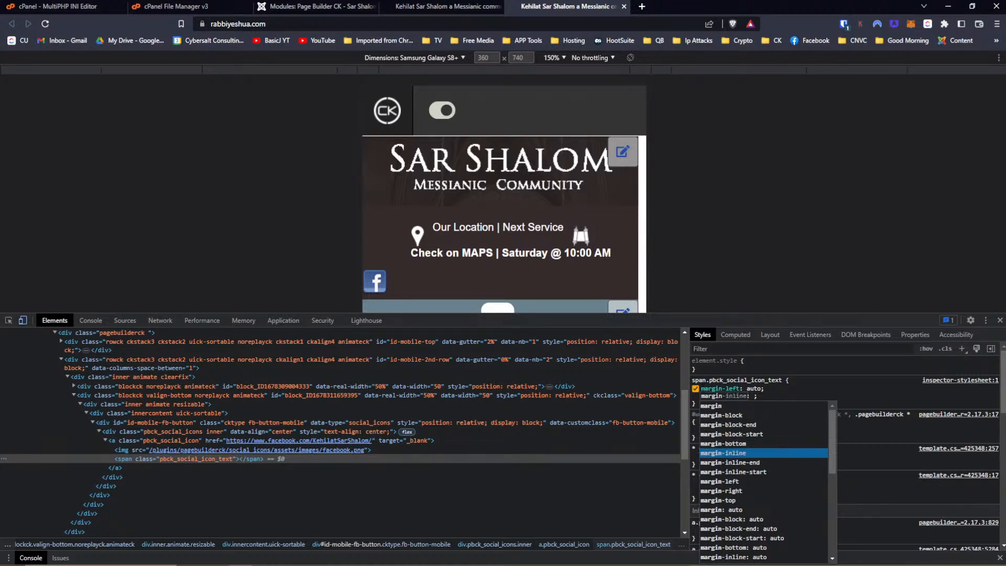
pyautogui.press('Up')
pyautogui.press('Up')
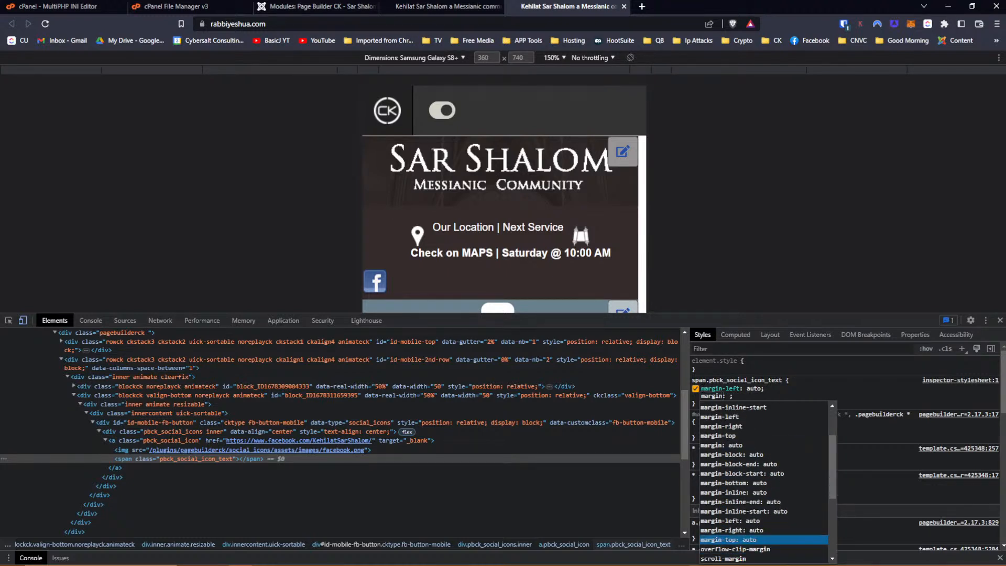
pyautogui.press('Up')
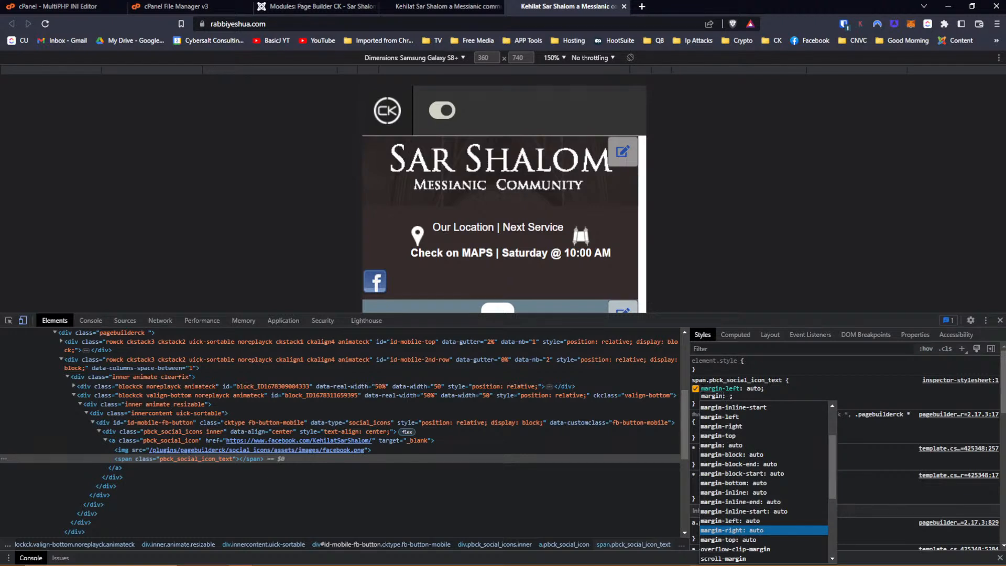
pyautogui.press('Return')
pyautogui.press('Return')
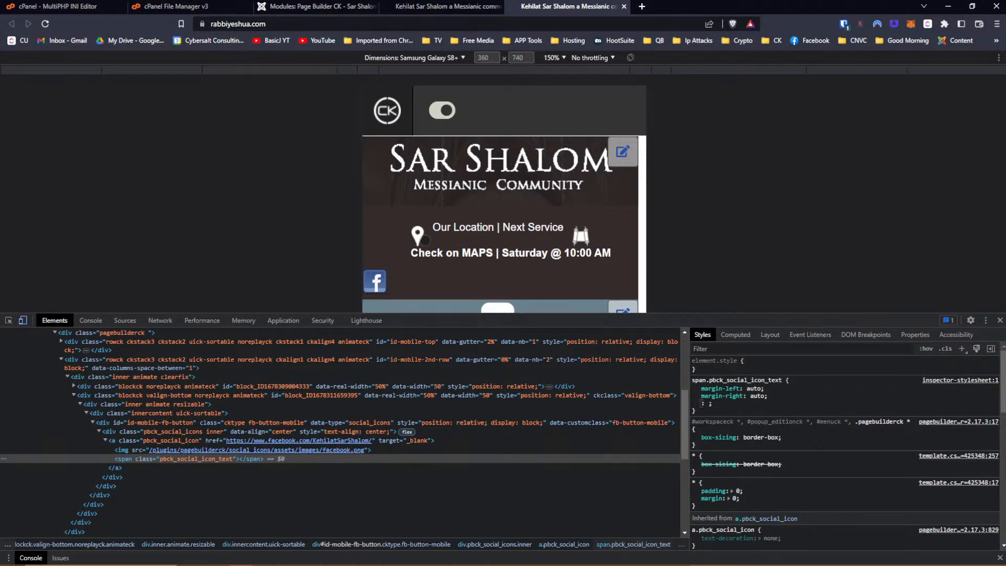
pyautogui.click(445, 6)
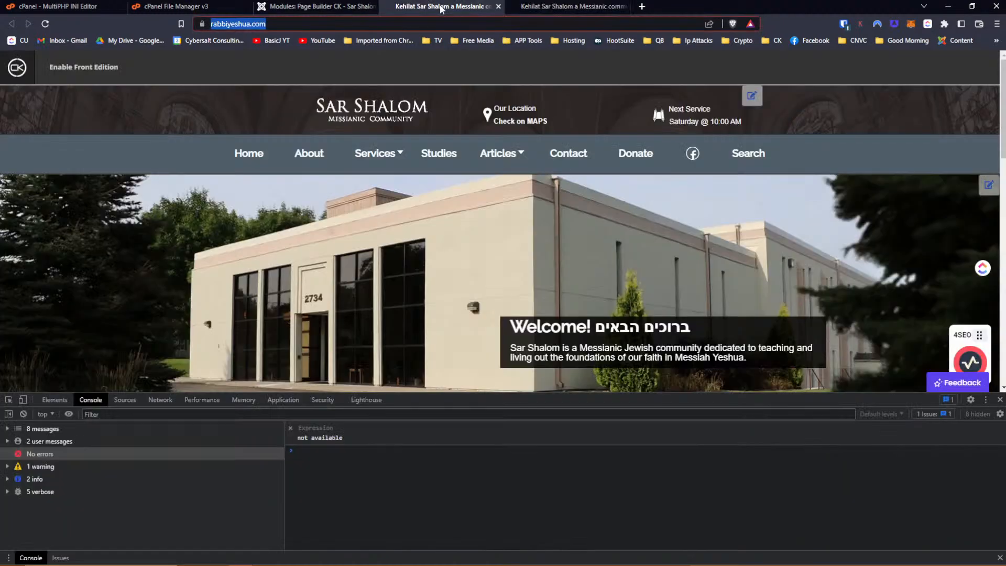
# In the Phone / Portrait layout, center-align the Facebook icon block's social icons.
pyautogui.click(341, 8)
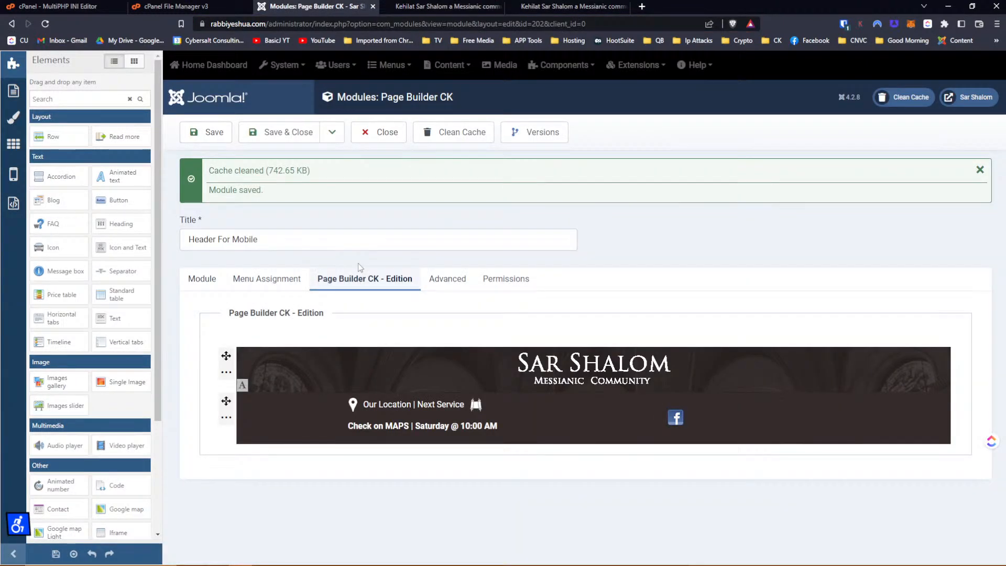
pyautogui.click(7, 177)
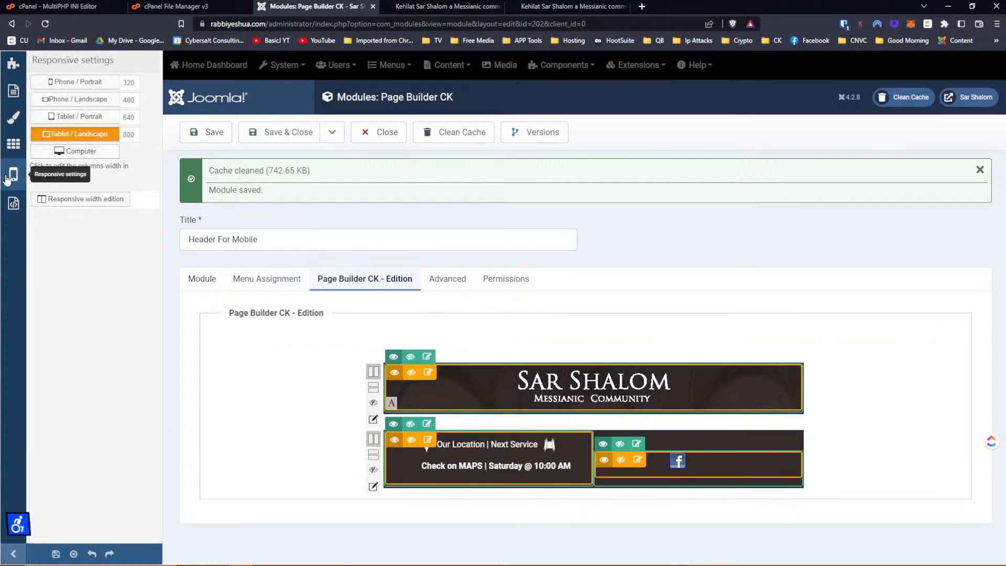
pyautogui.click(66, 83)
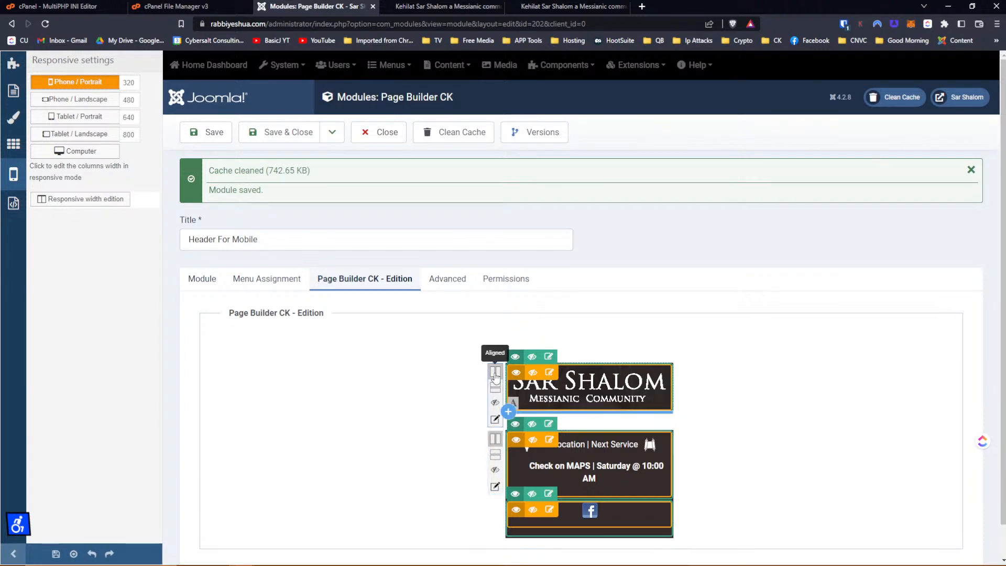
pyautogui.click(548, 510)
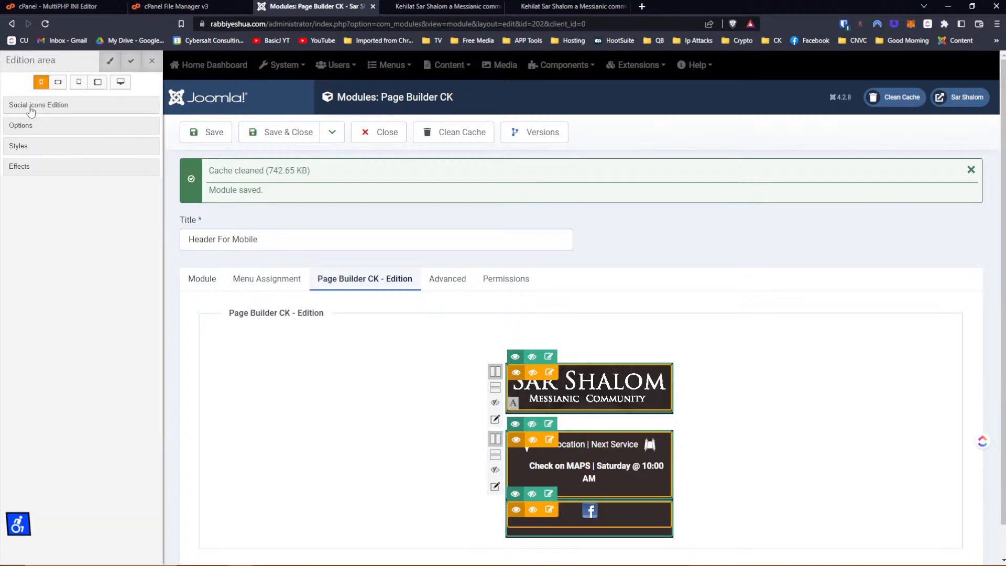
pyautogui.click(26, 126)
pyautogui.click(40, 179)
# Paste the a.pbck_social_icon auto-margin rule into the block's Custom CSS and save the module.
pyautogui.click(33, 207)
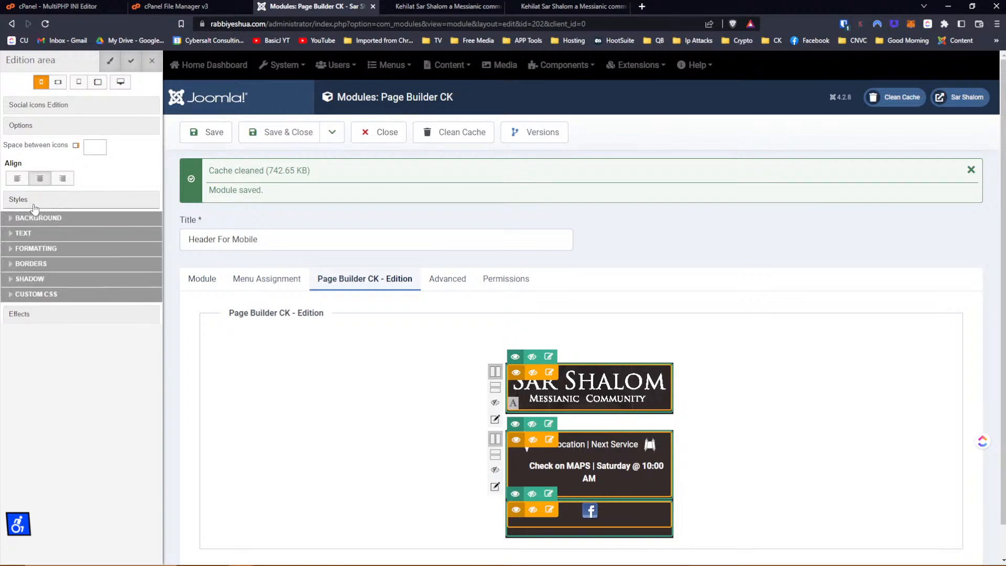
pyautogui.click(23, 296)
pyautogui.click(25, 325)
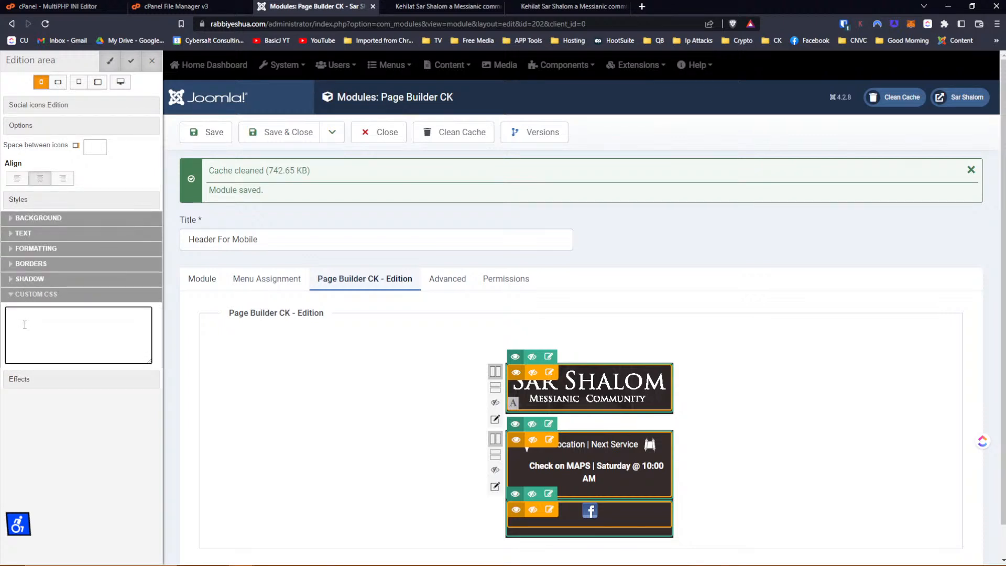
pyautogui.write('a.pbck_social_icon {     text-decoration: none;     margin-right: auto;     margin-left: auto; }')
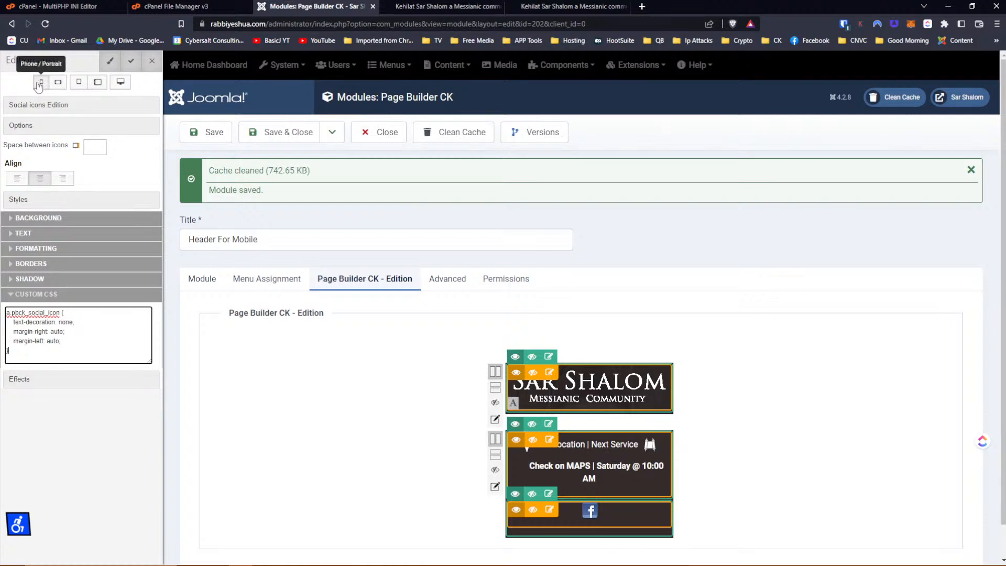
pyautogui.click(58, 82)
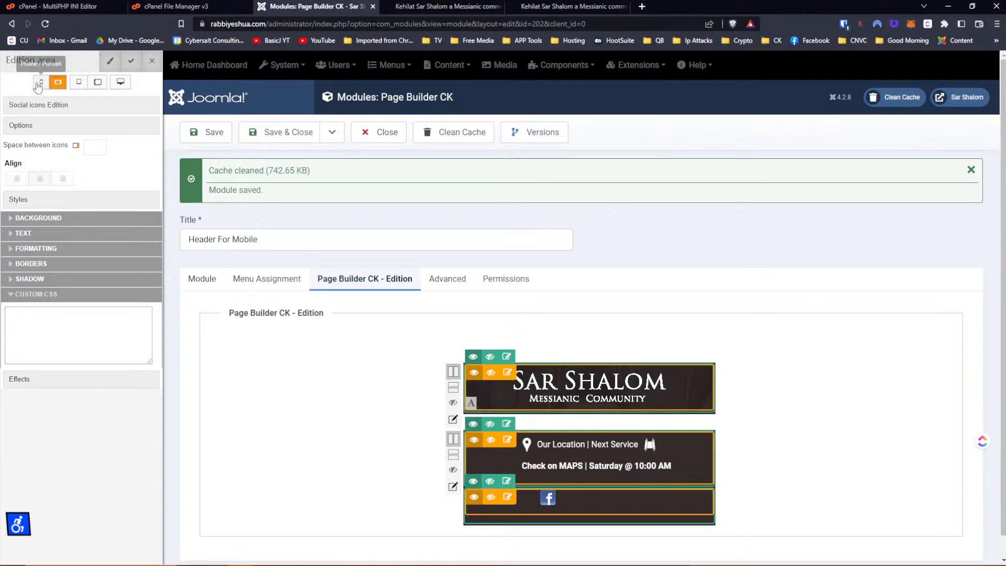
pyautogui.click(40, 82)
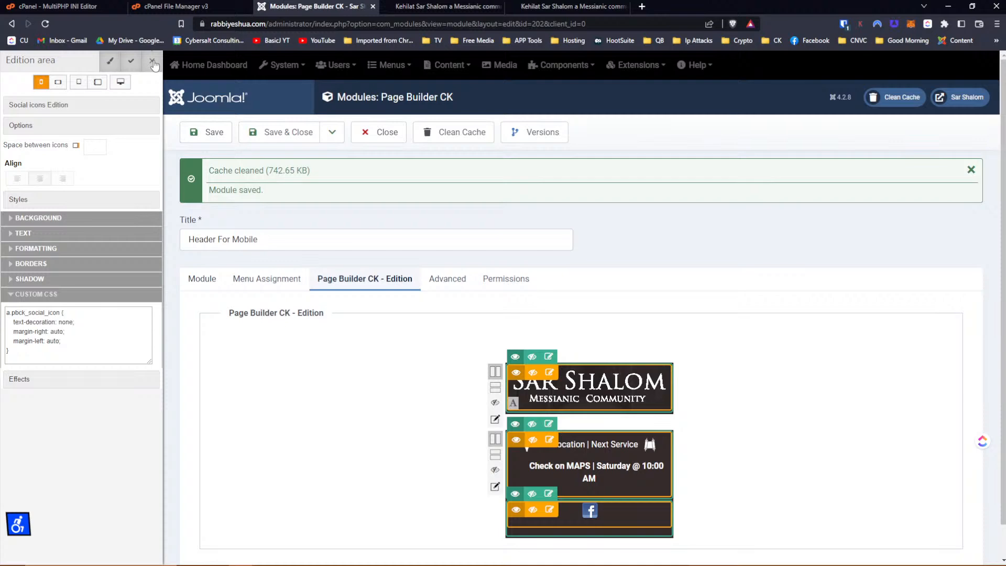
pyautogui.click(206, 132)
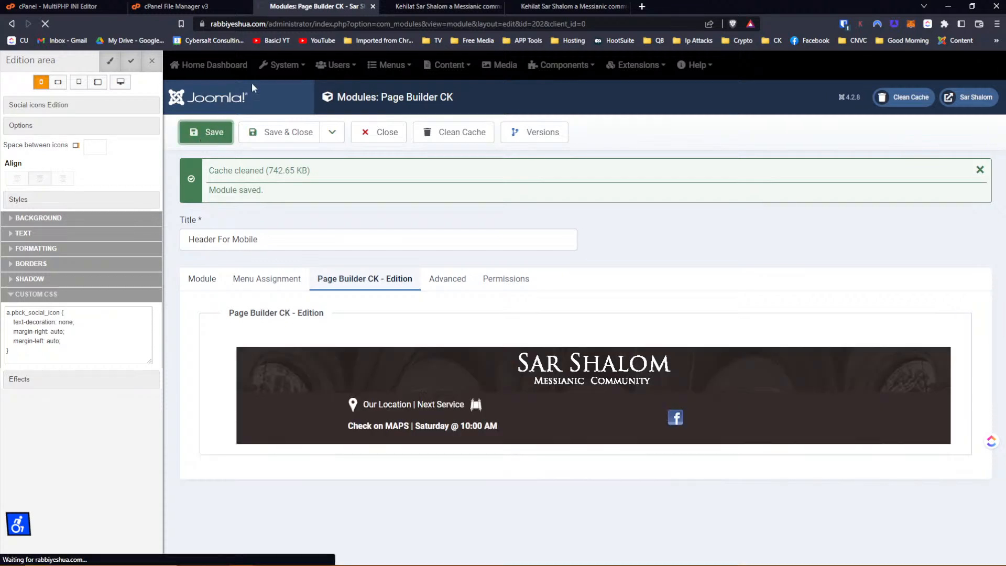
# Reload the mobile-emulated live site, inspect the Facebook icon, then return to Page Builder CK.
pyautogui.click(593, 11)
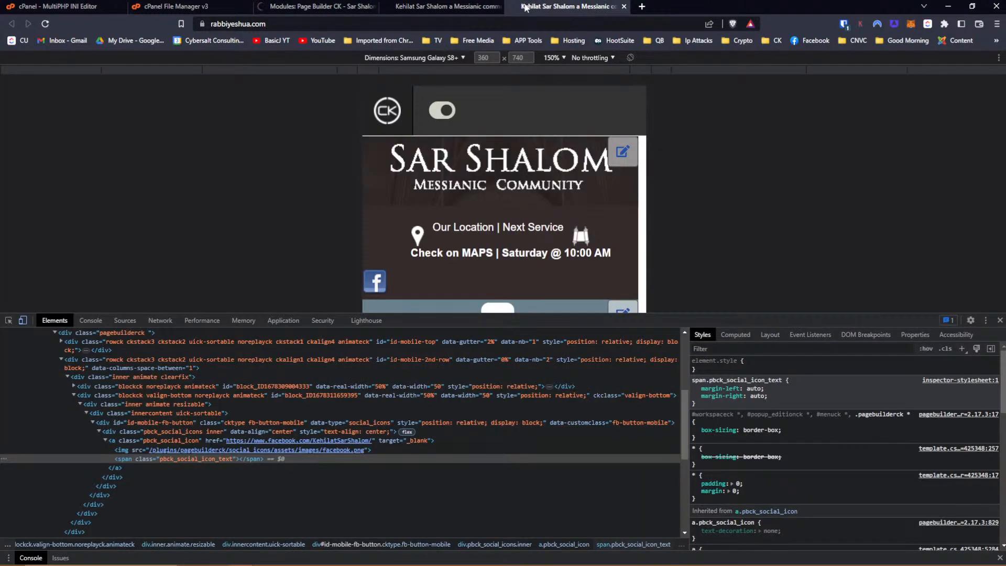
pyautogui.click(45, 24)
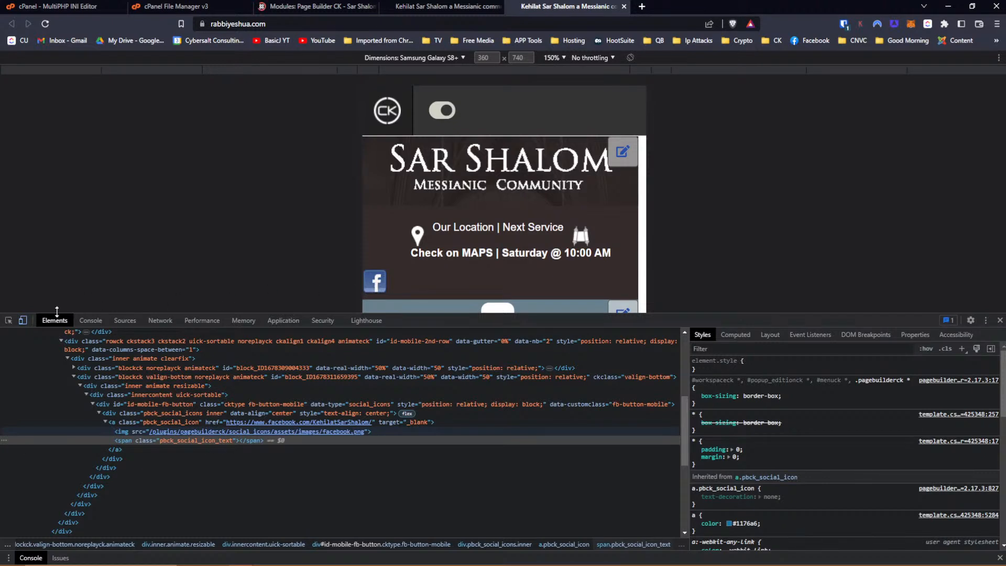
pyautogui.click(8, 321)
pyautogui.click(379, 286)
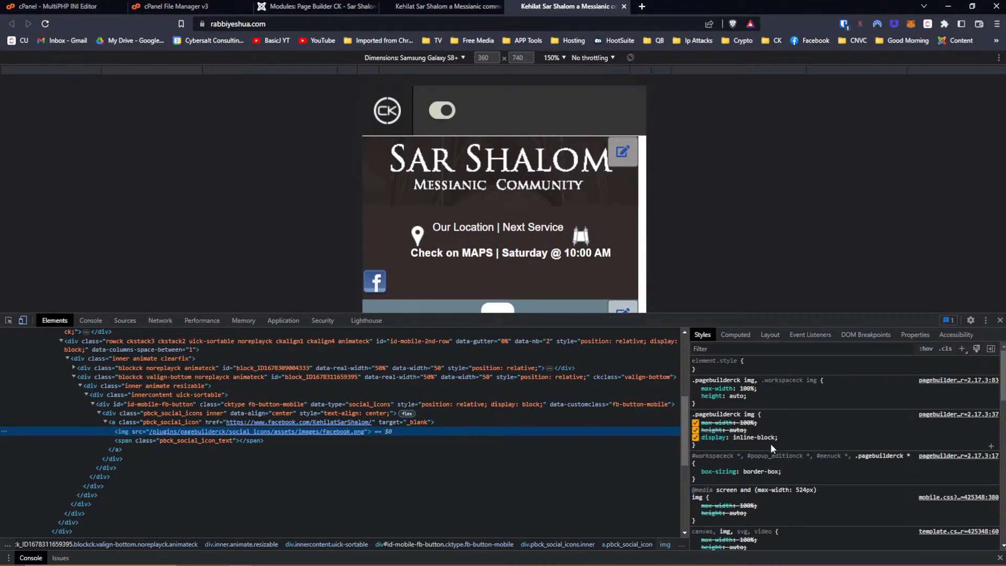
pyautogui.click(322, 6)
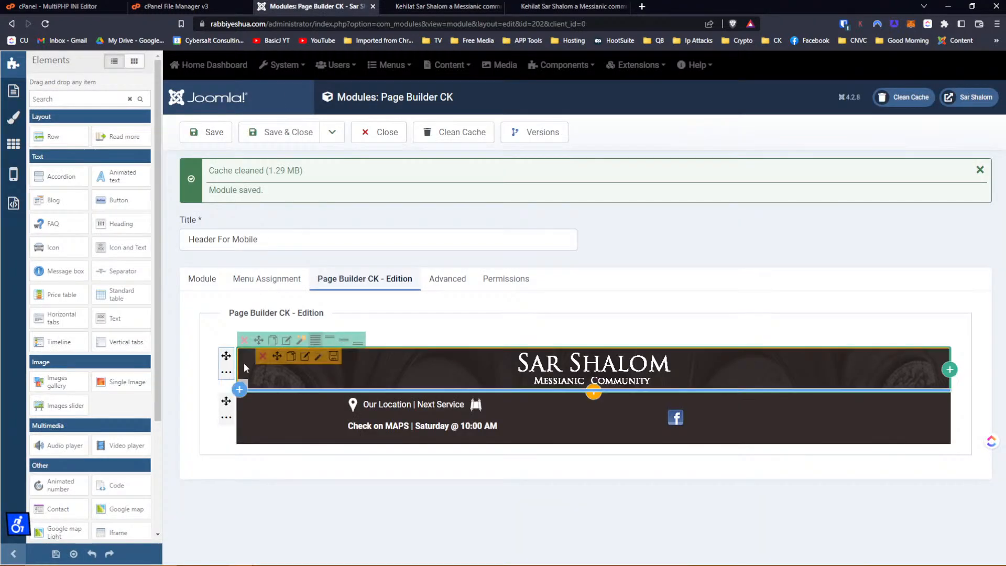
# Set the first header row to Stacked in the Phone / Portrait responsive layout.
pyautogui.click(14, 176)
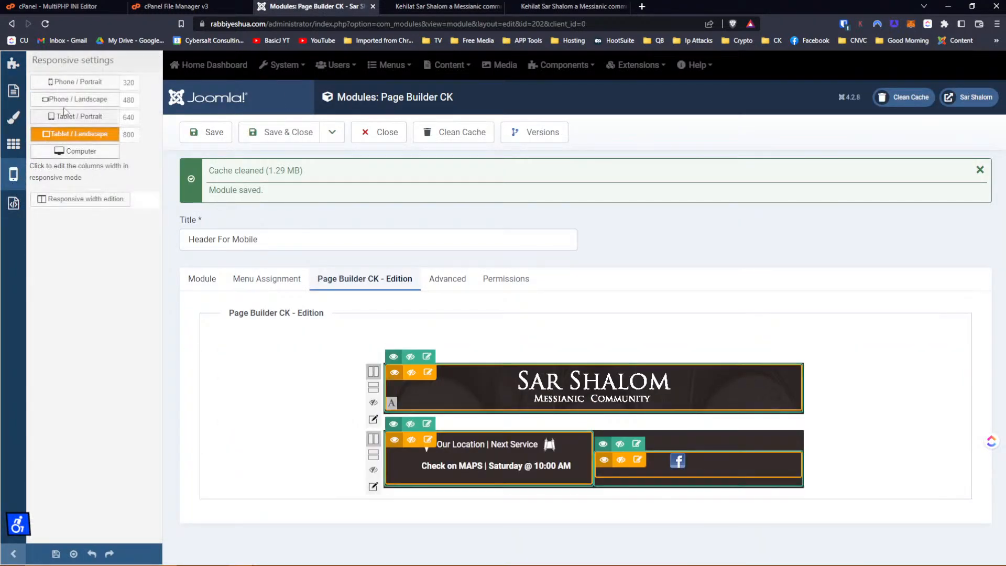
pyautogui.click(75, 84)
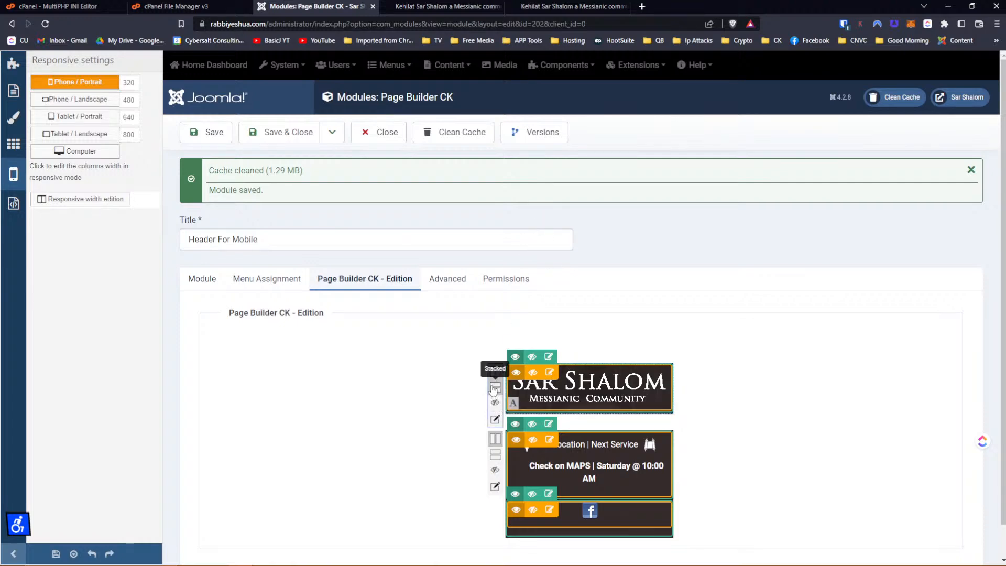
pyautogui.click(493, 388)
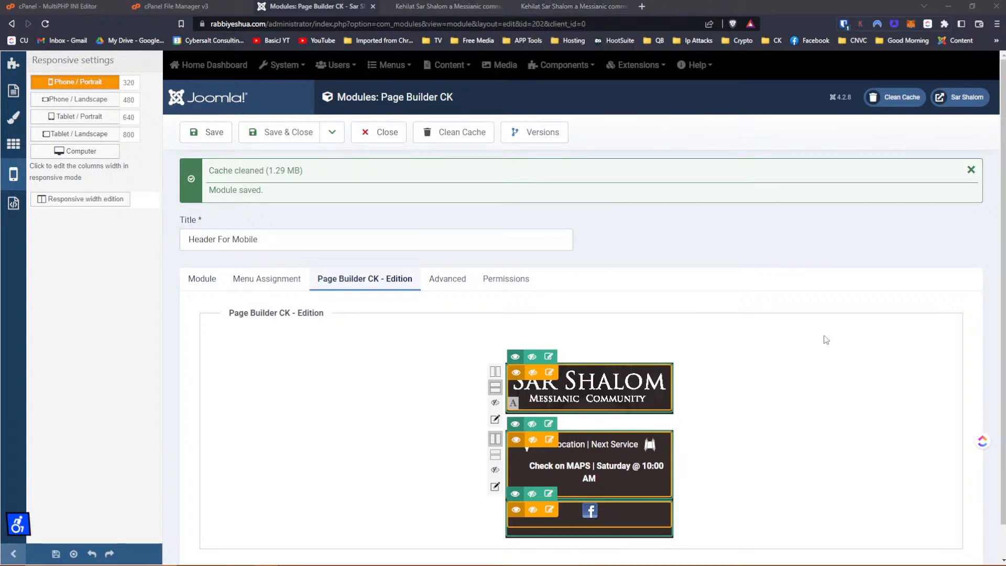
pyautogui.scroll(-1, 828, 340)
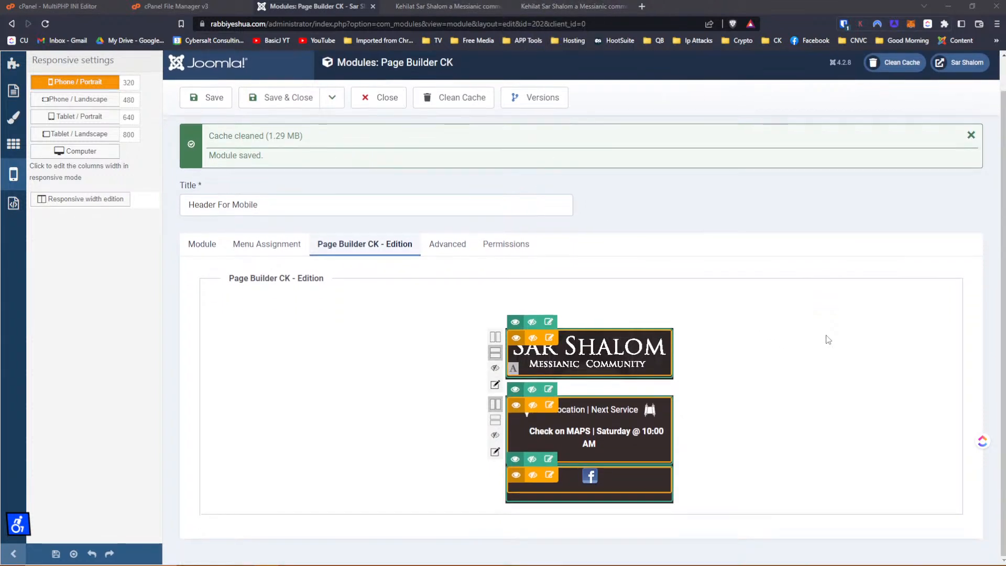
pyautogui.click(67, 83)
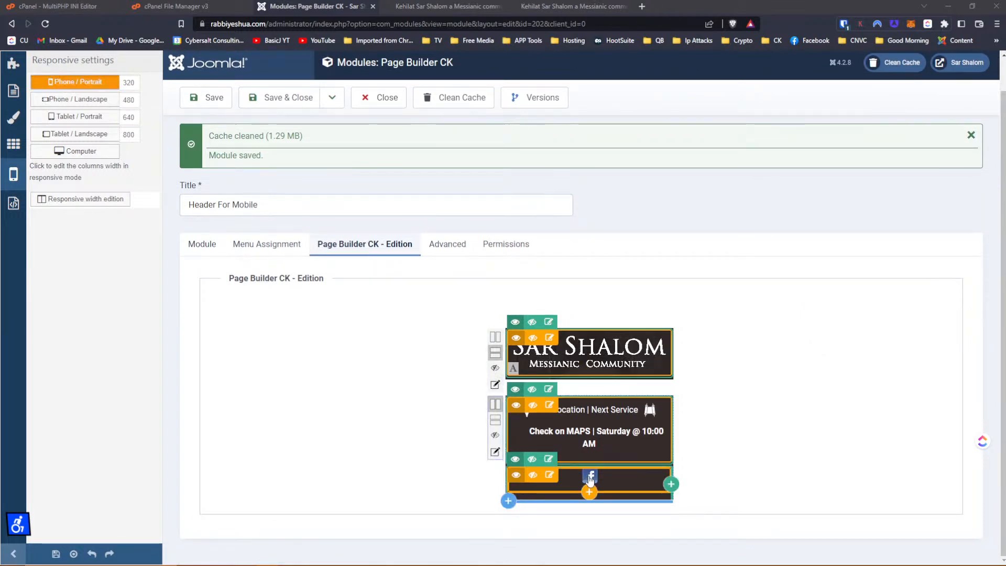
# Replace the social icons' custom CSS with .pbck_social_icons { margin: 0 auto;}, apply it, and save.
pyautogui.click(555, 476)
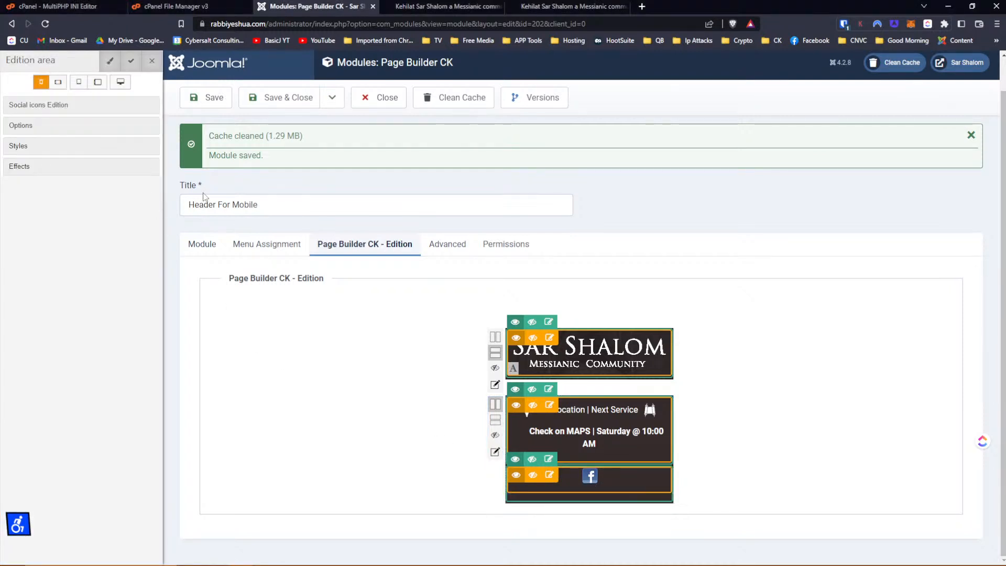
pyautogui.click(549, 458)
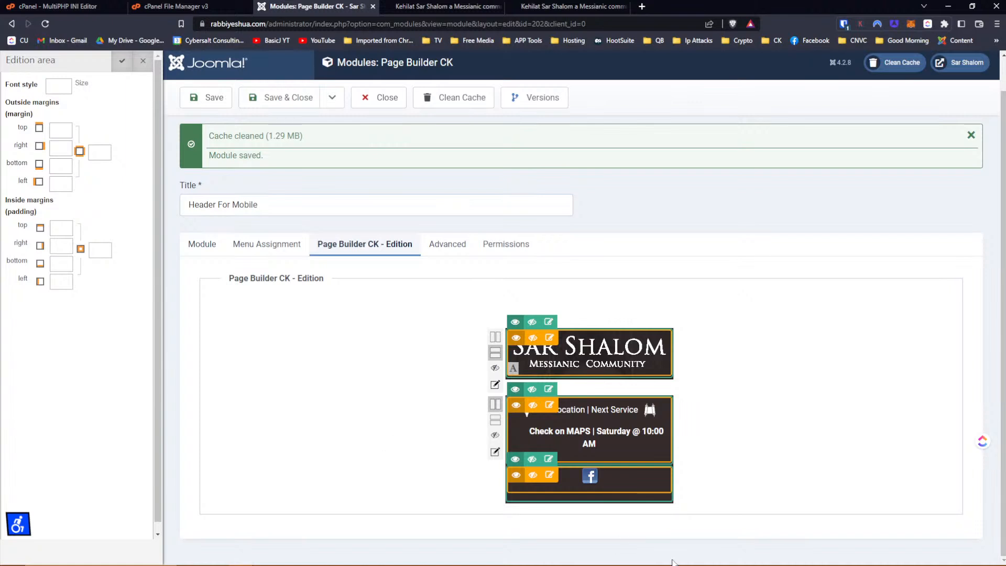
pyautogui.click(550, 476)
pyautogui.click(18, 147)
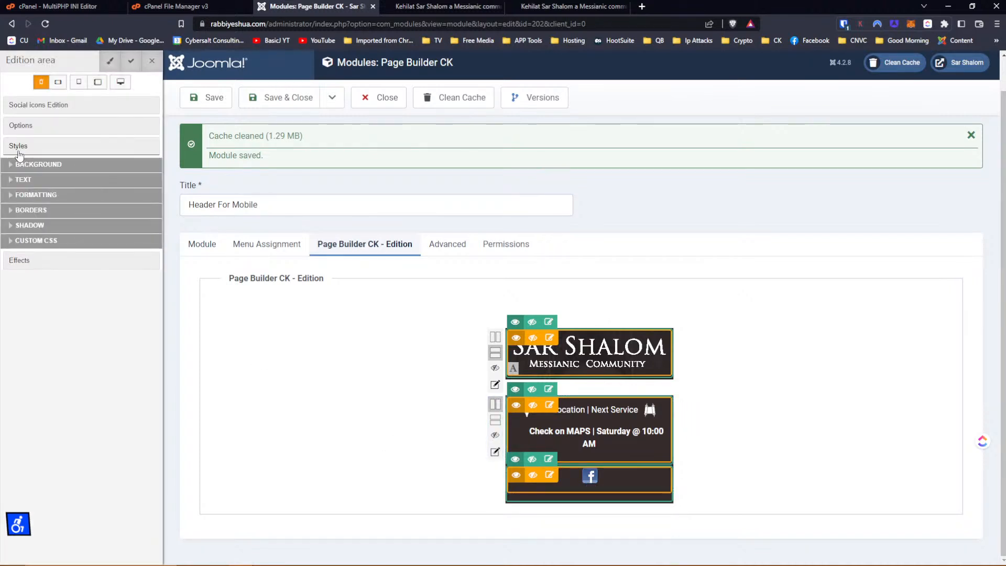
pyautogui.click(16, 241)
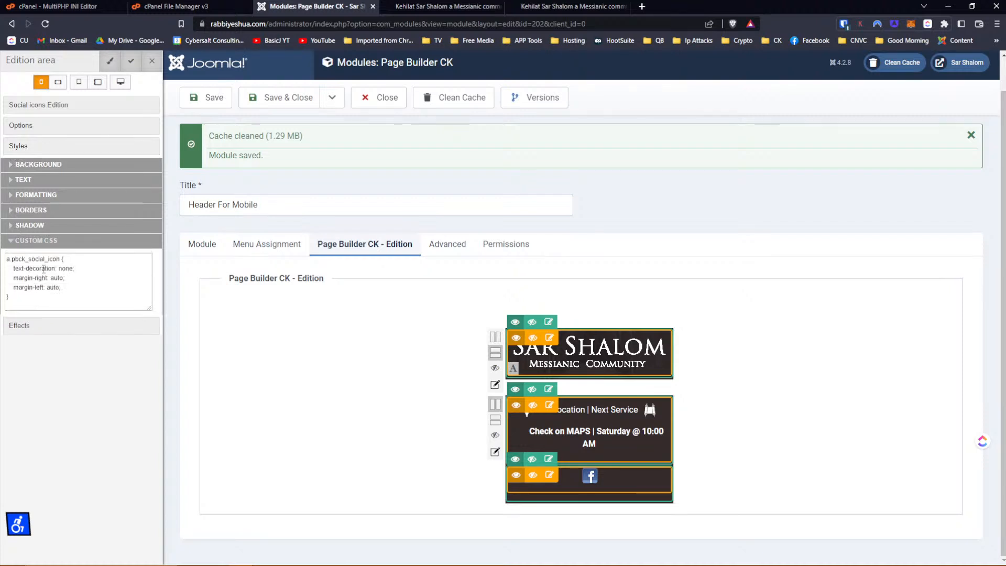
pyautogui.moveTo(25, 307); pyautogui.dragTo(2, 242)
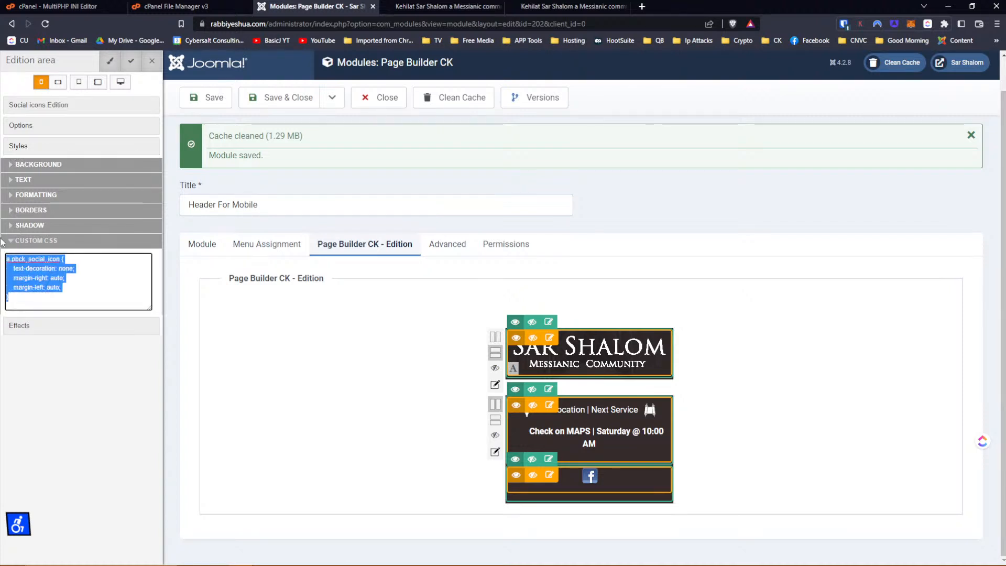
pyautogui.write('.pbck_social_icons { margin: 0 auto;}')
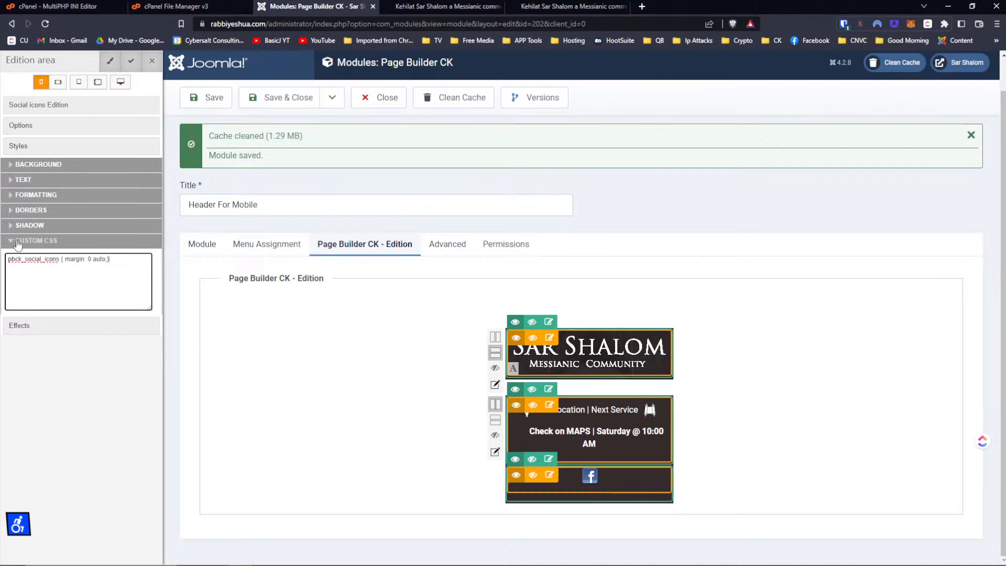
pyautogui.click(132, 61)
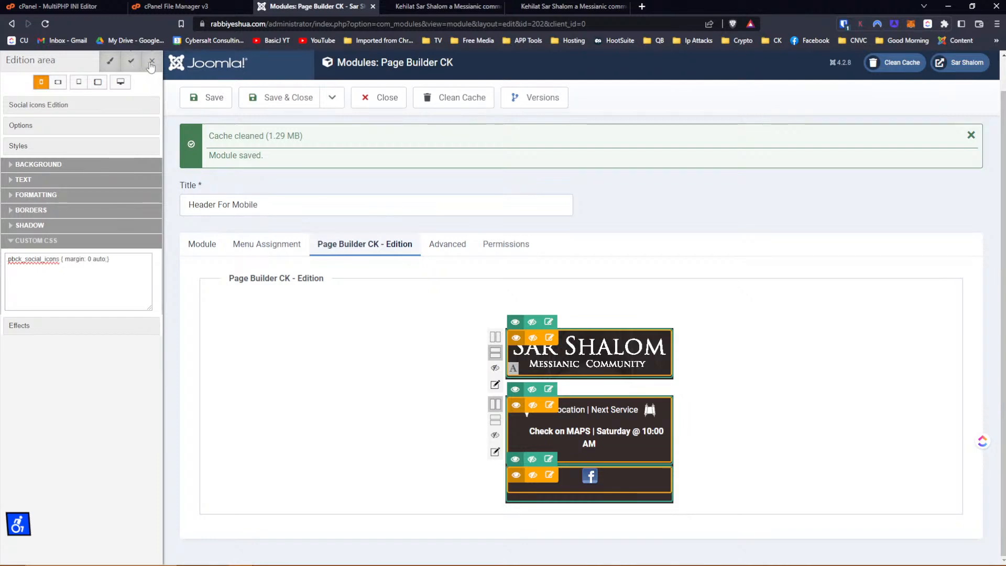
pyautogui.click(194, 97)
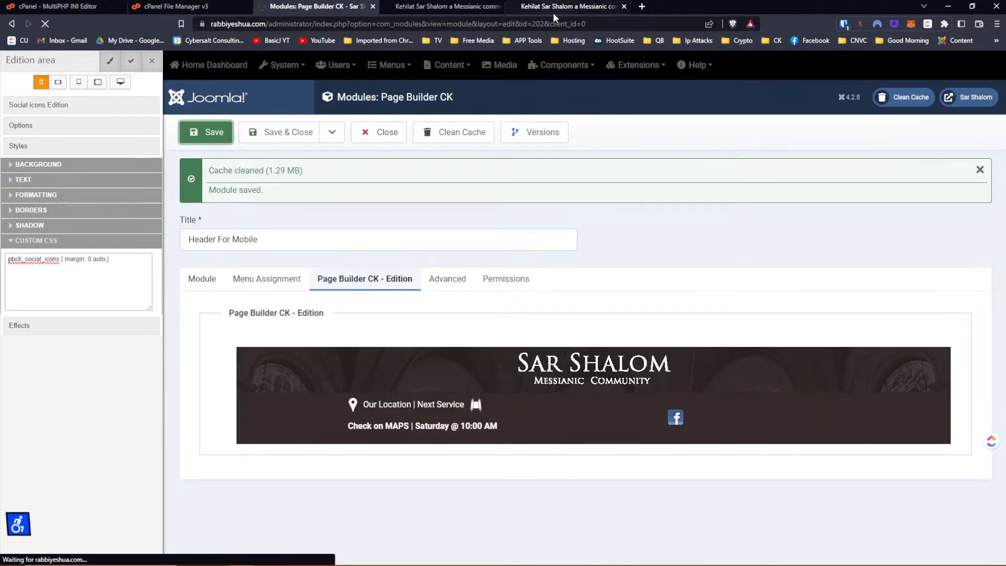
# Reload the live site twice in phone emulation to check the icon, then return to the editor.
pyautogui.click(568, 7)
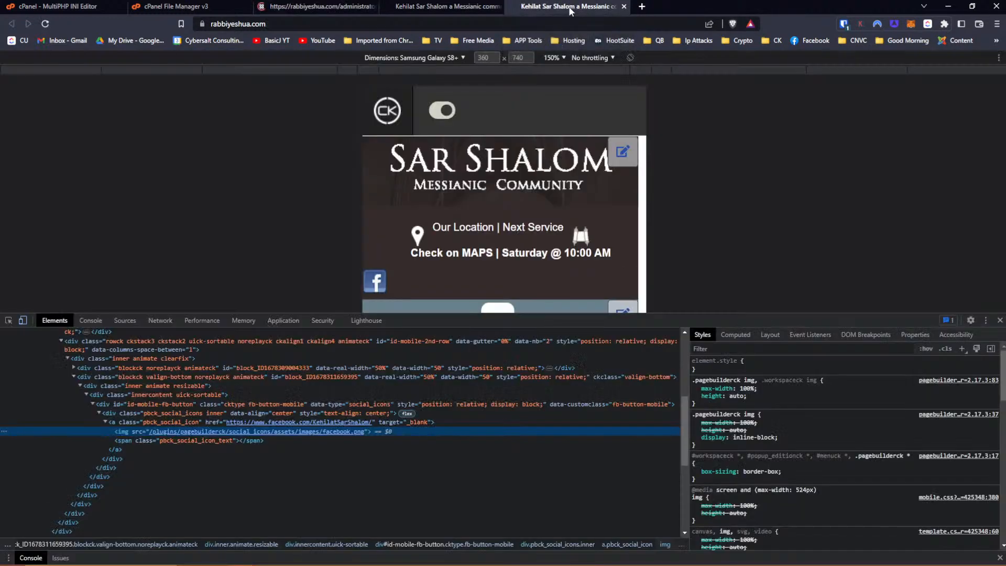
pyautogui.click(45, 24)
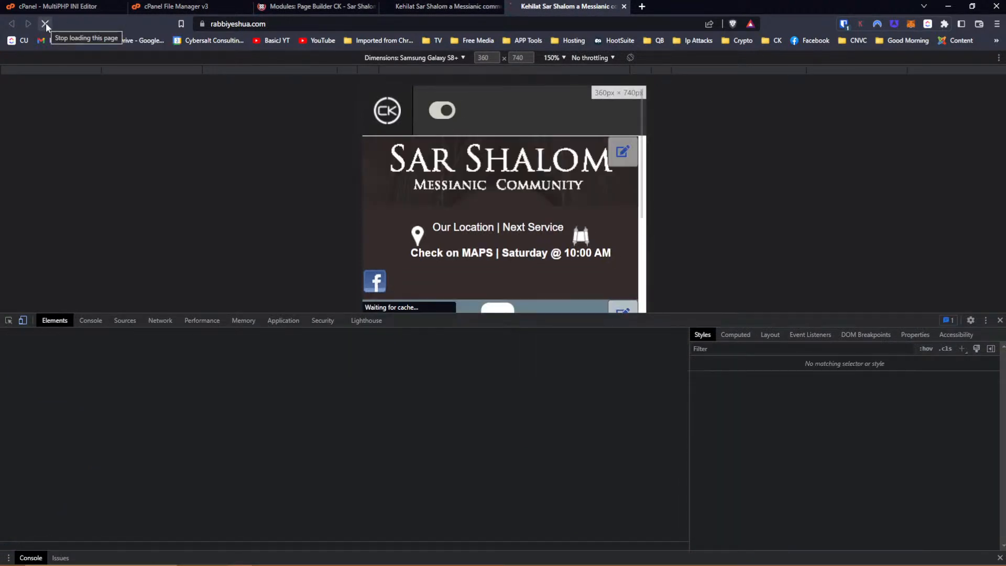
pyautogui.click(572, 25)
pyautogui.click(571, 25)
pyautogui.press('Return')
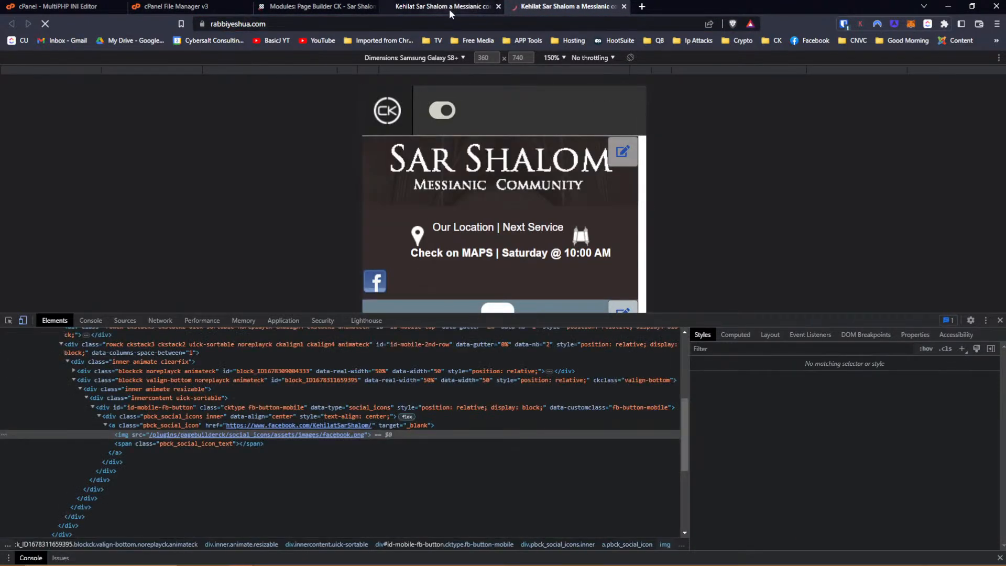
pyautogui.click(449, 8)
pyautogui.click(327, 5)
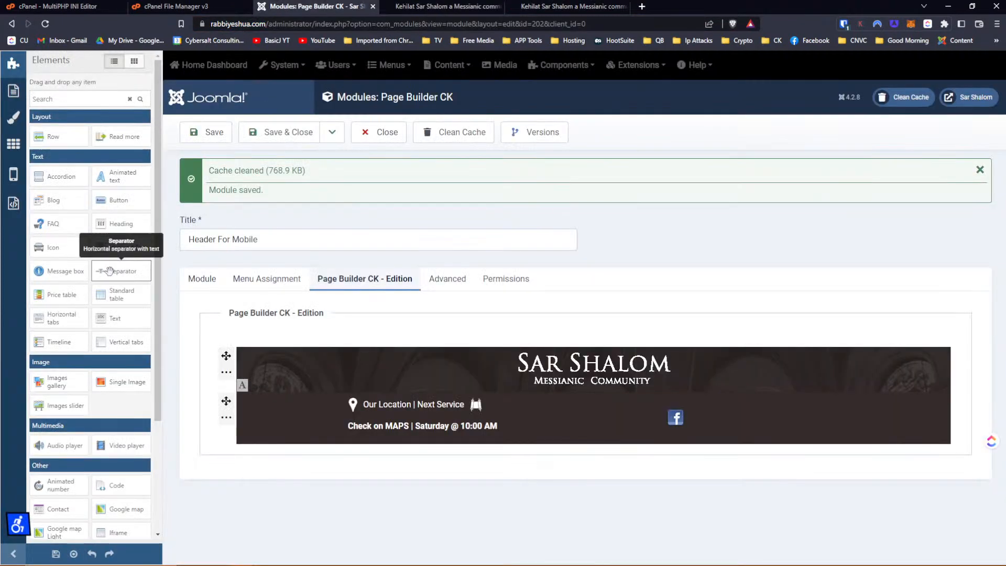
# Under Phone / Portrait, open the social icons block's Styles > Custom CSS showing margin: 0 auto.
pyautogui.click(13, 174)
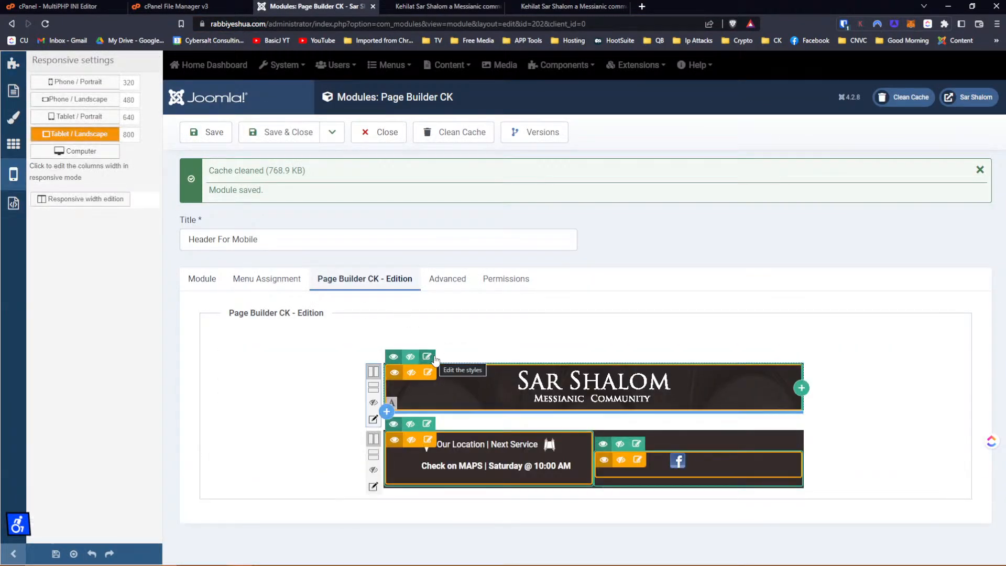
pyautogui.click(84, 83)
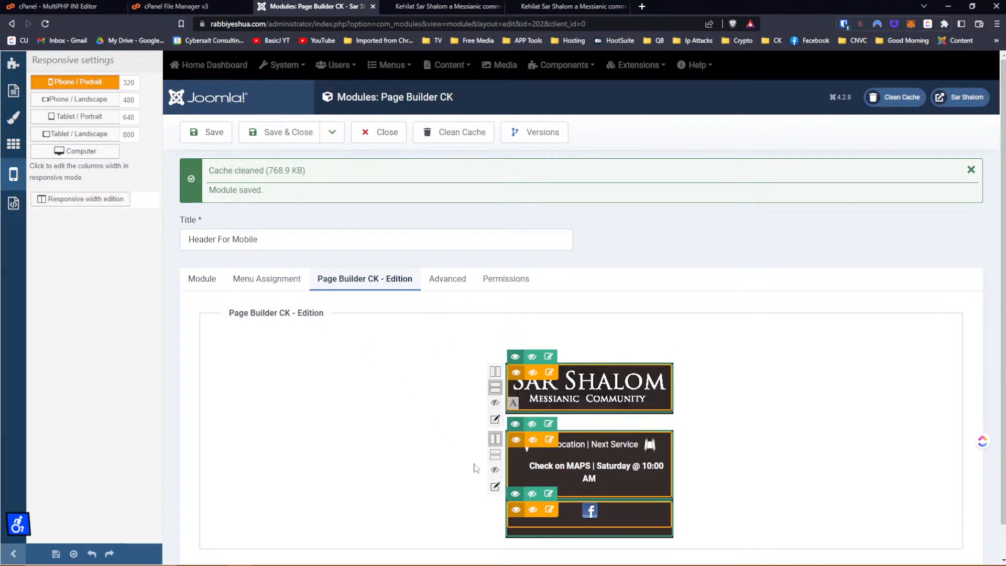
pyautogui.click(549, 509)
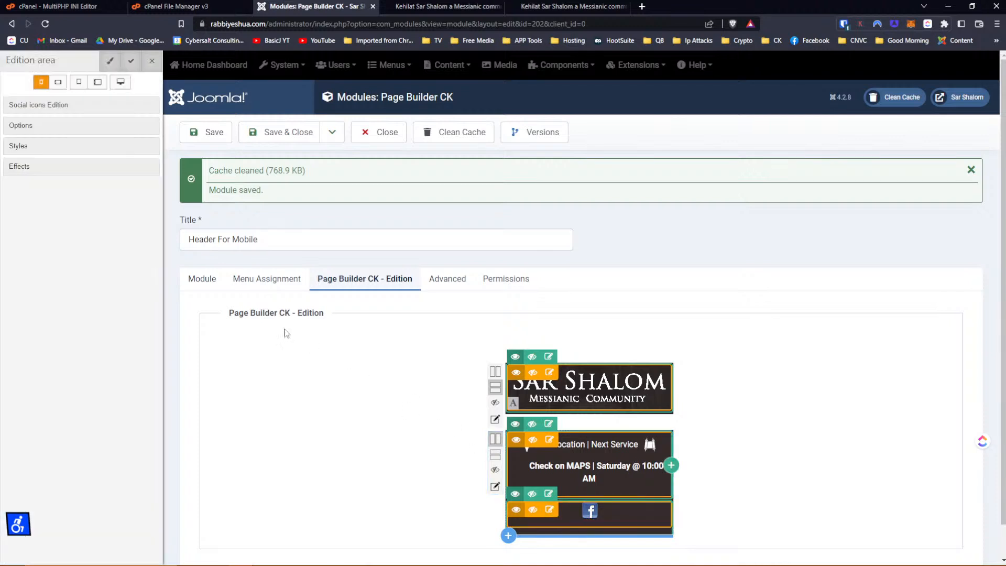
pyautogui.click(29, 147)
pyautogui.click(29, 241)
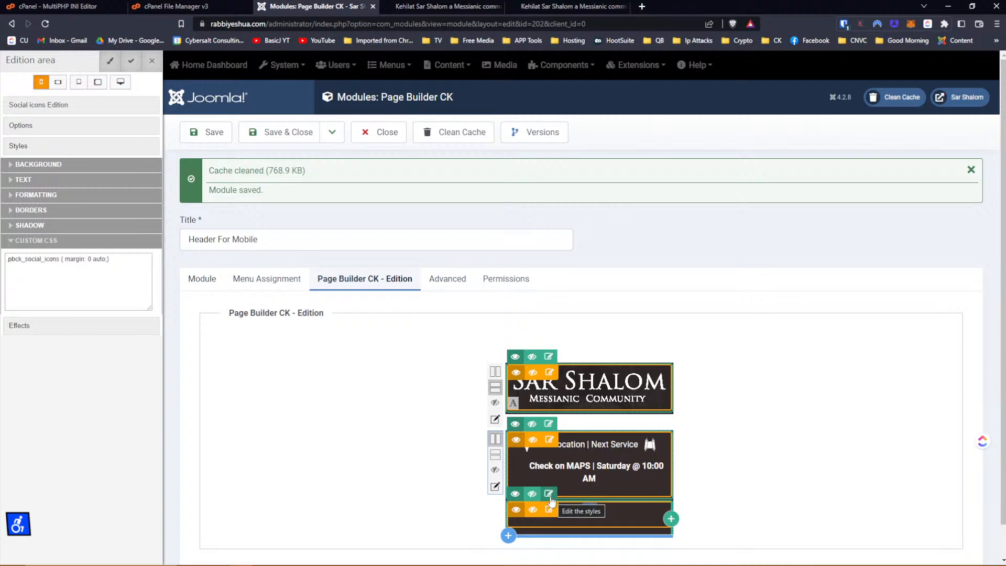
# Give the social icons block auto right and left outside margins in its formatting settings.
pyautogui.click(550, 511)
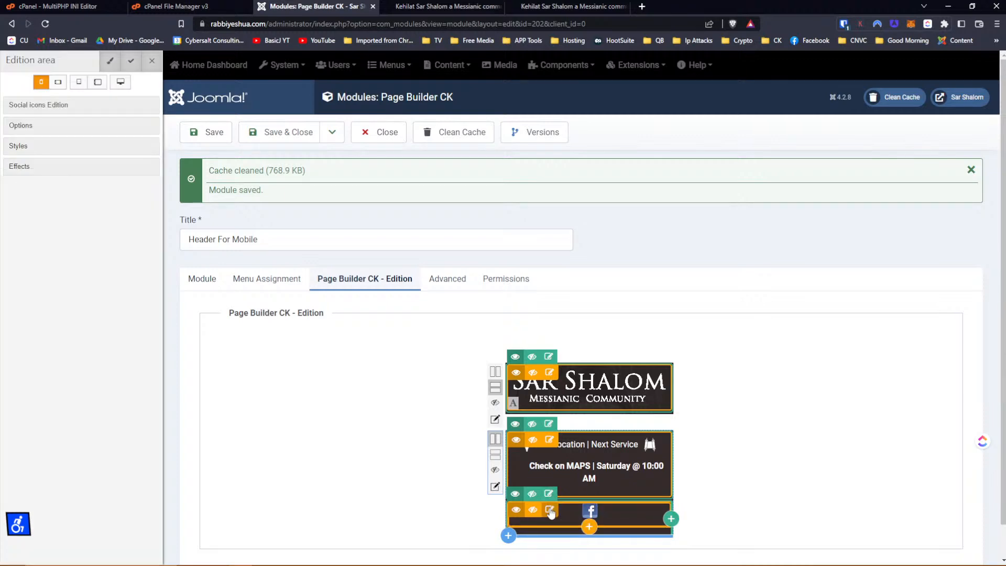
pyautogui.click(15, 128)
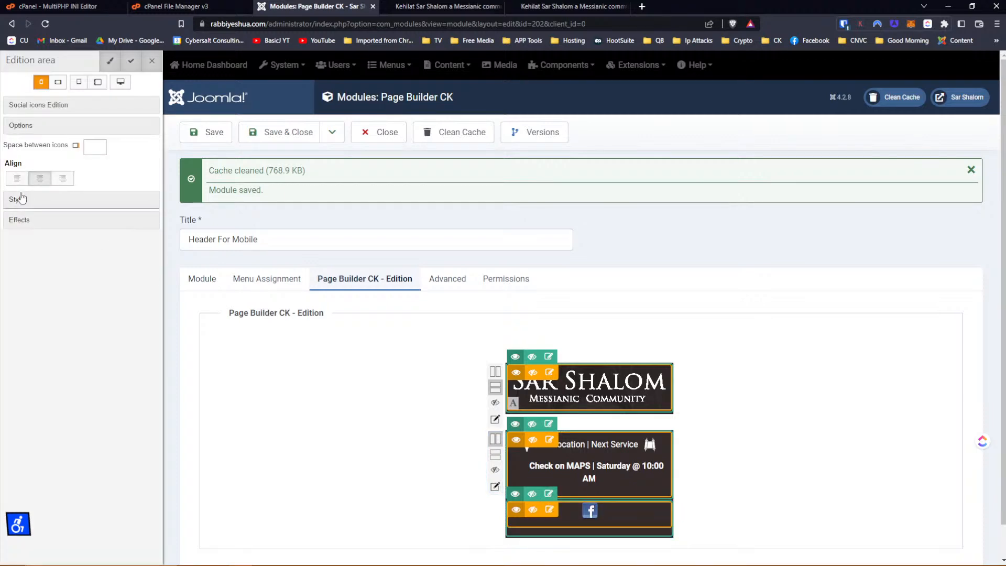
pyautogui.click(22, 200)
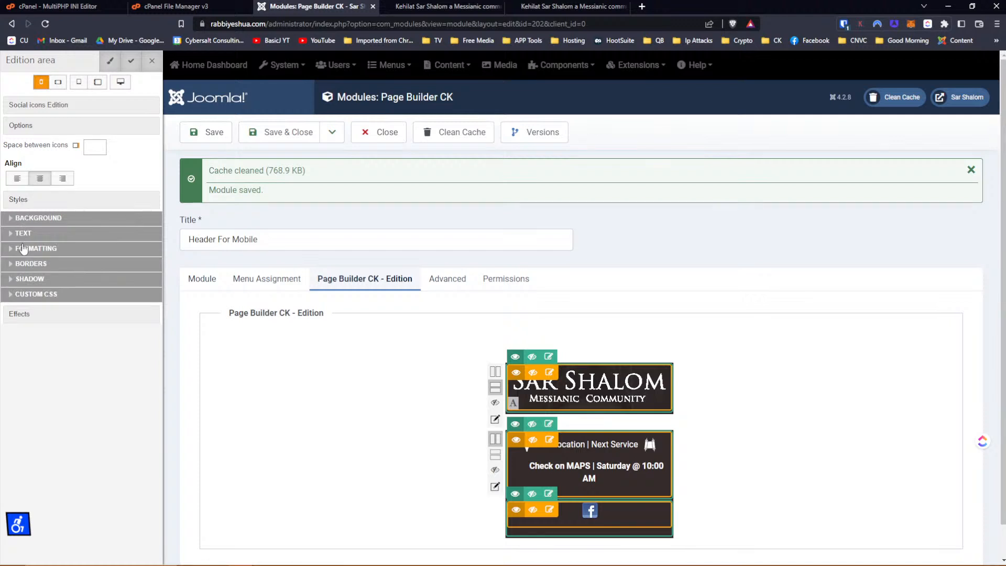
pyautogui.click(15, 220)
pyautogui.click(15, 219)
pyautogui.click(14, 265)
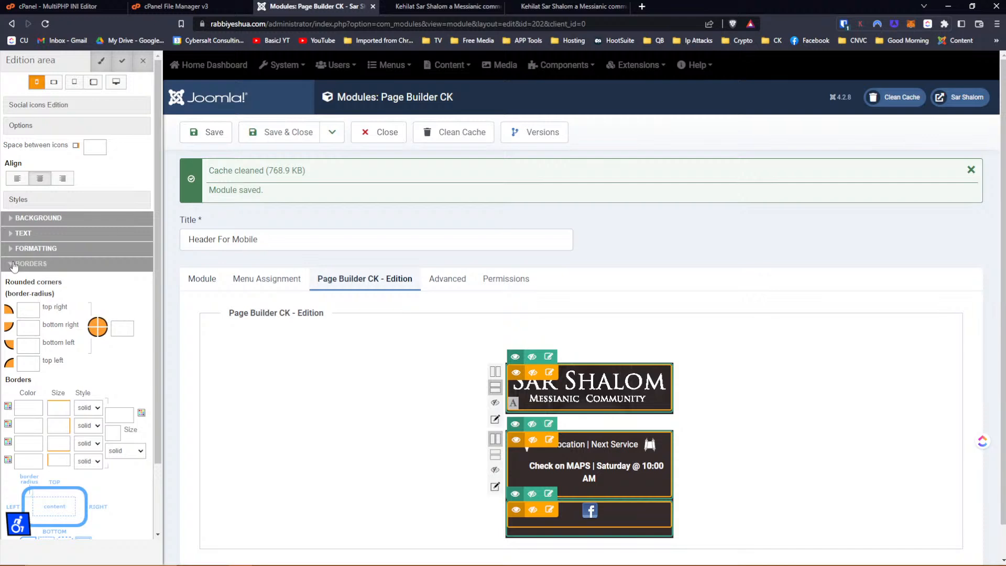
pyautogui.click(14, 265)
pyautogui.click(14, 250)
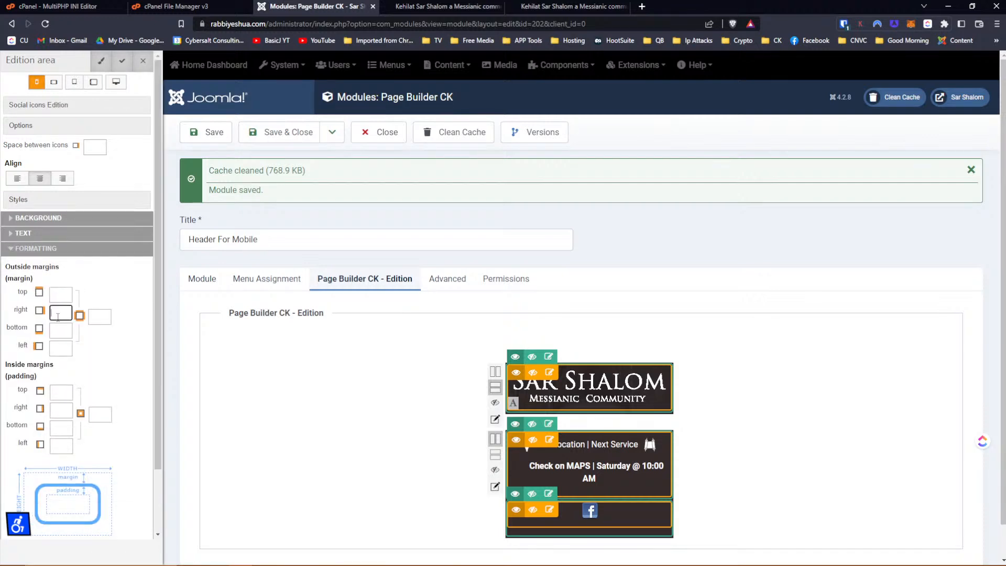
pyautogui.click(58, 314)
pyautogui.write('auto')
pyautogui.press('Tab')
pyautogui.press('Tab')
pyautogui.write('auto')
pyautogui.press('Tab')
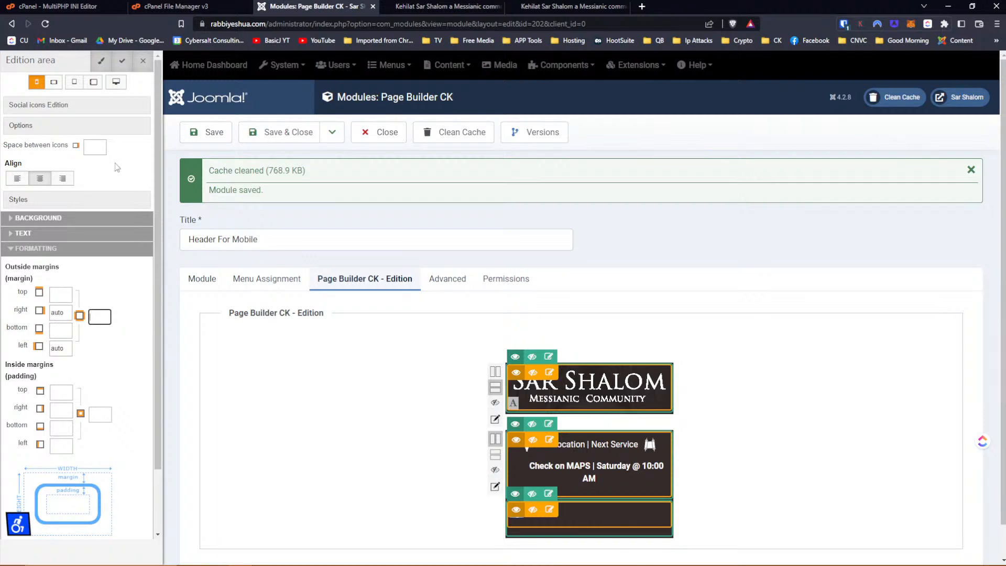
# Clear and re-enter auto for both outside margins, then apply the change.
pyautogui.doubleClick(54, 313)
pyautogui.press('BackSpace')
pyautogui.press('Tab')
pyautogui.press('Tab')
pyautogui.press('BackSpace')
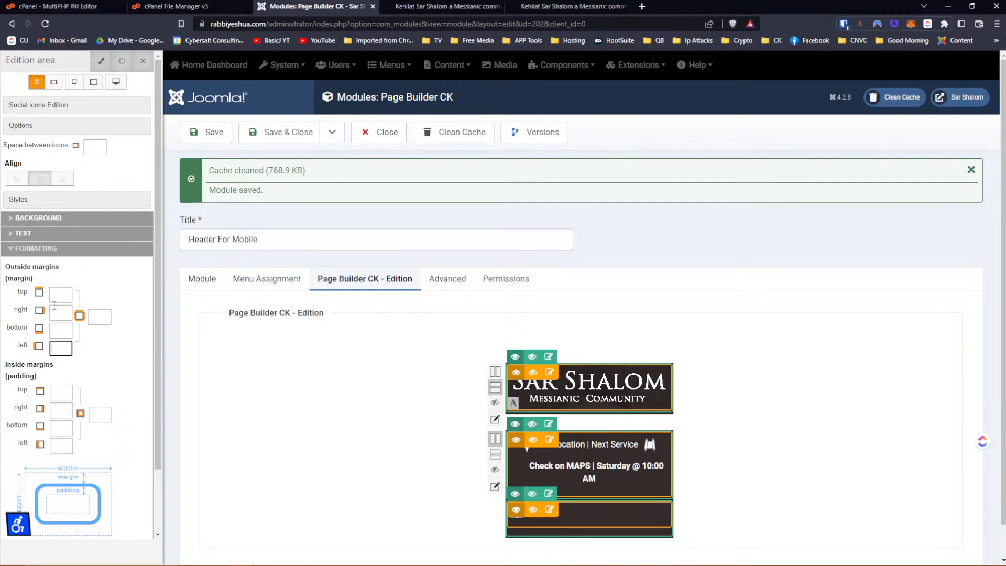
pyautogui.click(54, 305)
pyautogui.write('auto')
pyautogui.press('Tab')
pyautogui.press('Tab')
pyautogui.write('auto')
pyautogui.press('Tab')
pyautogui.click(124, 68)
# Set the Facebook icon row's right and left outside margins to auto and save the module.
pyautogui.click(548, 495)
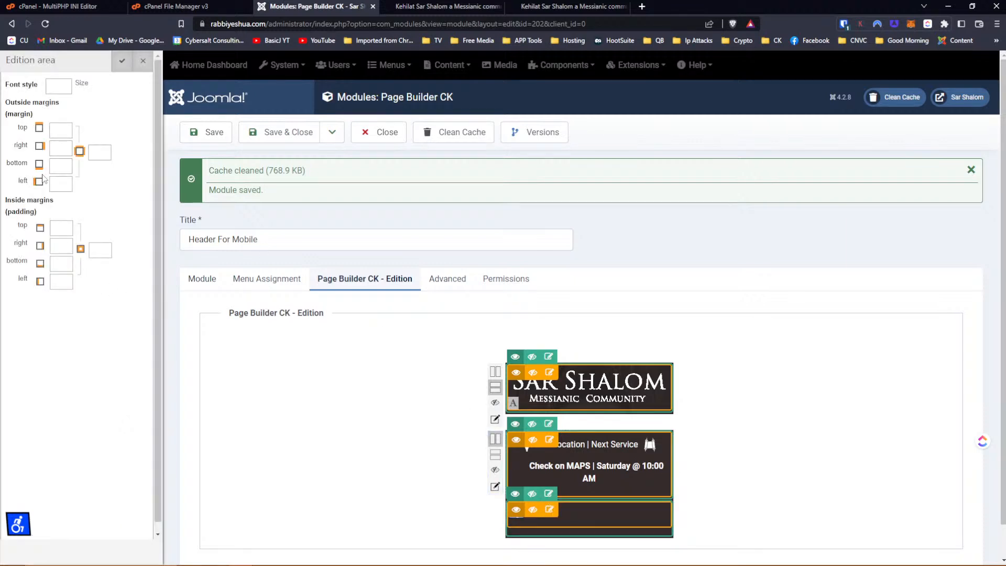
pyautogui.click(54, 149)
pyautogui.write('auto')
pyautogui.press('Tab')
pyautogui.press('Tab')
pyautogui.write('auto')
pyautogui.click(122, 61)
pyautogui.click(204, 133)
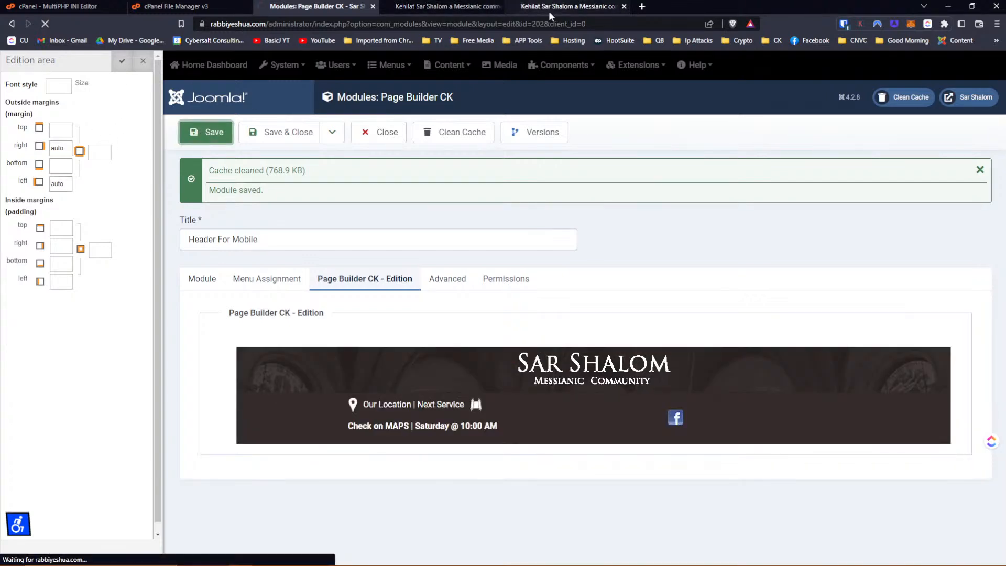
# Reload the live site in the phone-emulation tab to check the saved mobile header.
pyautogui.click(558, 7)
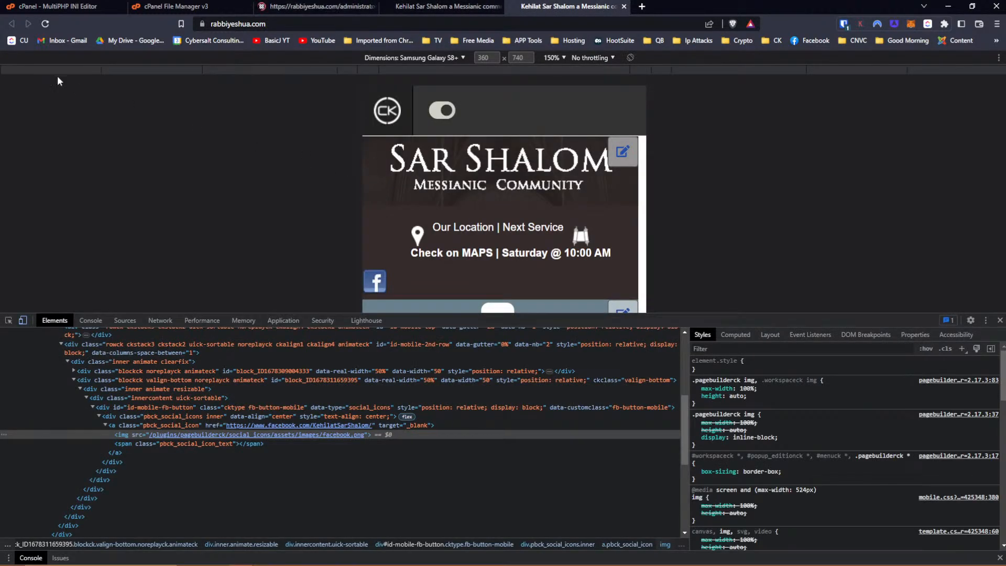
pyautogui.click(225, 23)
pyautogui.click(350, 26)
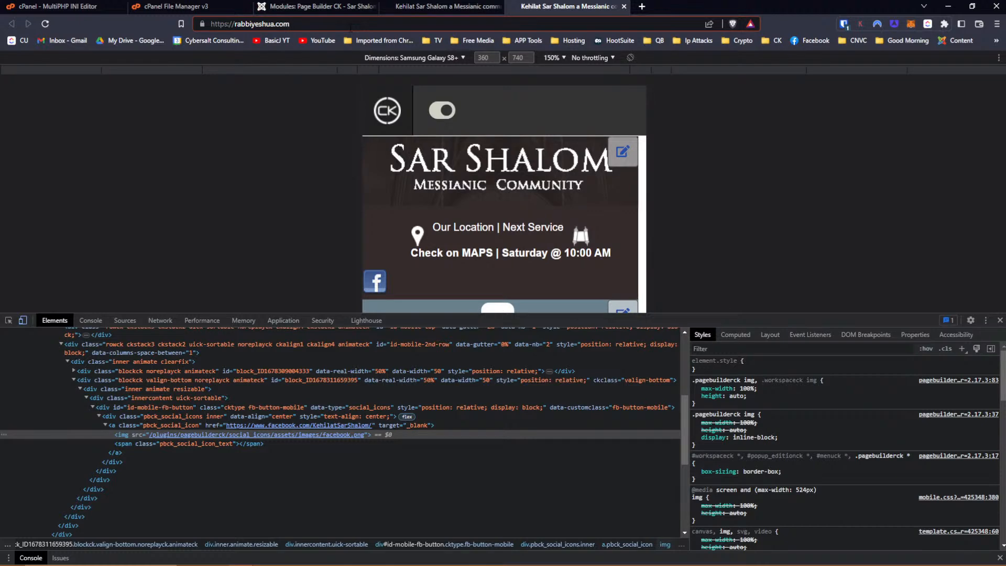
pyautogui.press('Return')
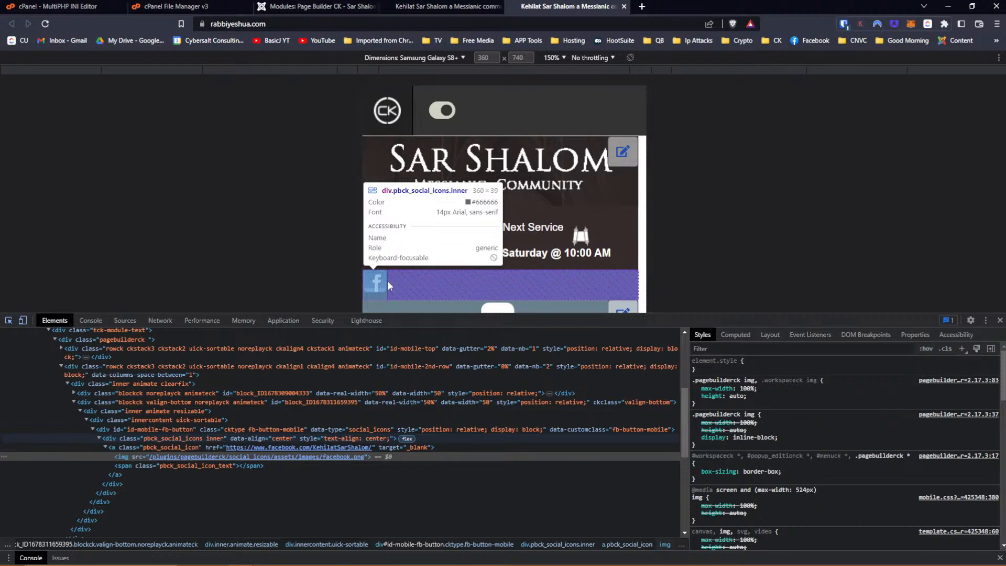
# Change the Facebook wrapper's right margin from auto to 50px in Styles.
pyautogui.click(388, 281)
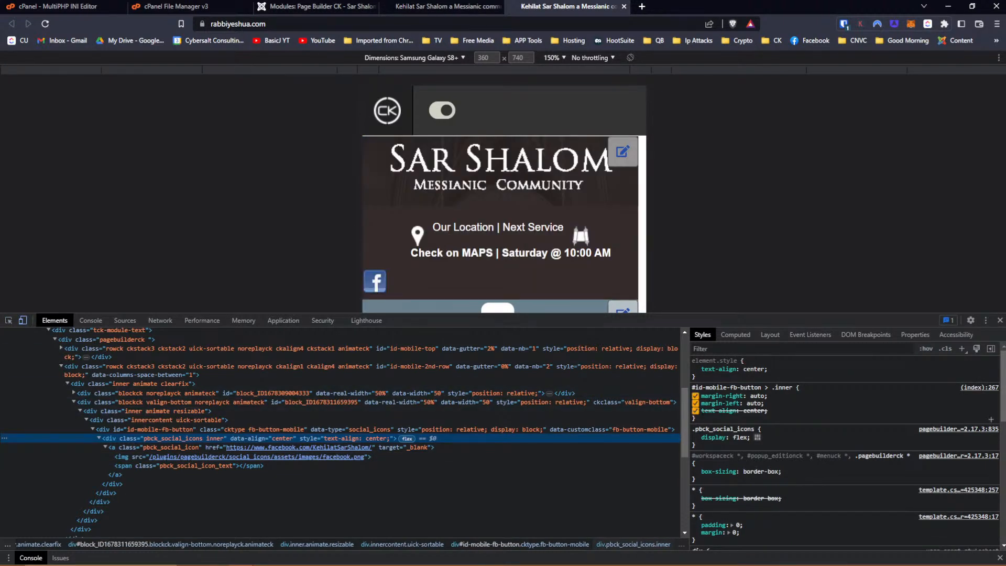
pyautogui.click(696, 396)
pyautogui.click(695, 397)
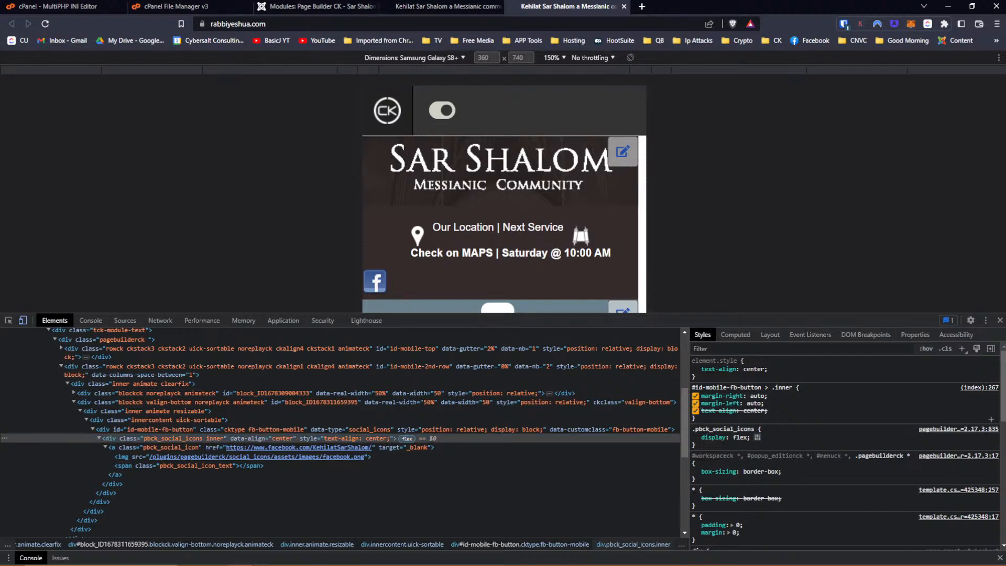
pyautogui.click(696, 396)
pyautogui.click(696, 396)
pyautogui.write('50px')
pyautogui.press('Tab')
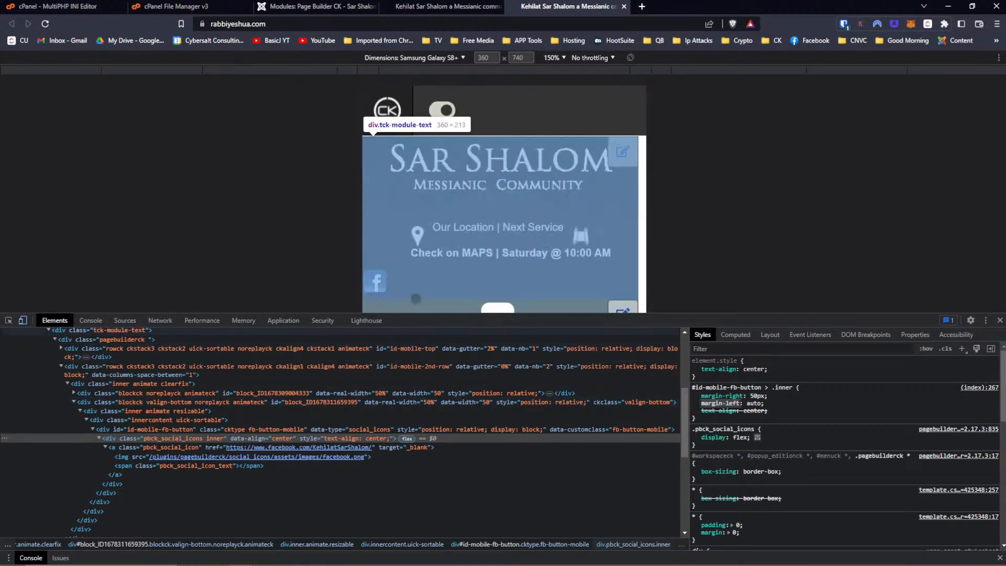
# Inspect the icon's span, image and container, ending on the a.pbck_social_icon link element.
pyautogui.click(131, 447)
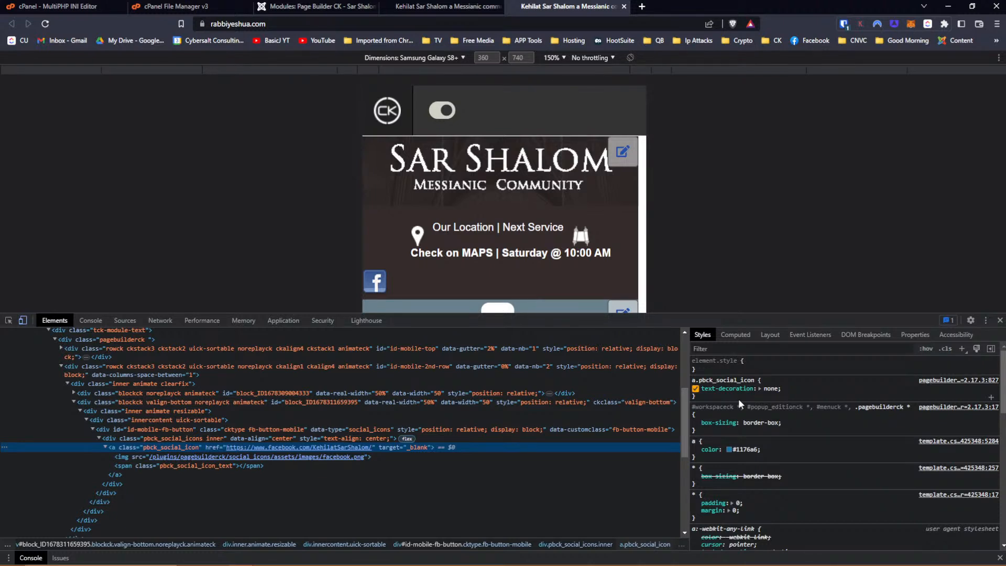
pyautogui.scroll(-1, 737, 394)
pyautogui.scroll(1, 736, 394)
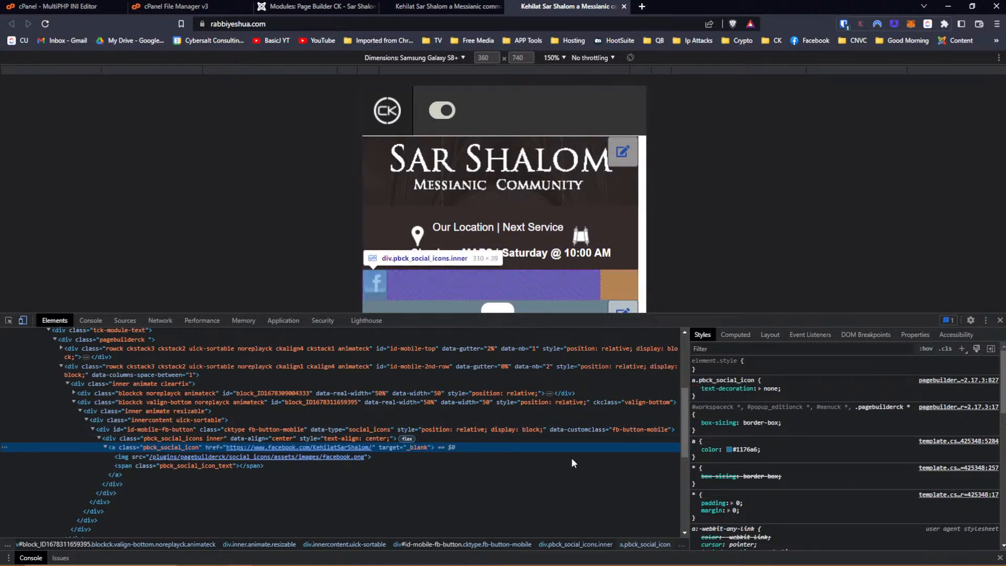
pyautogui.click(143, 465)
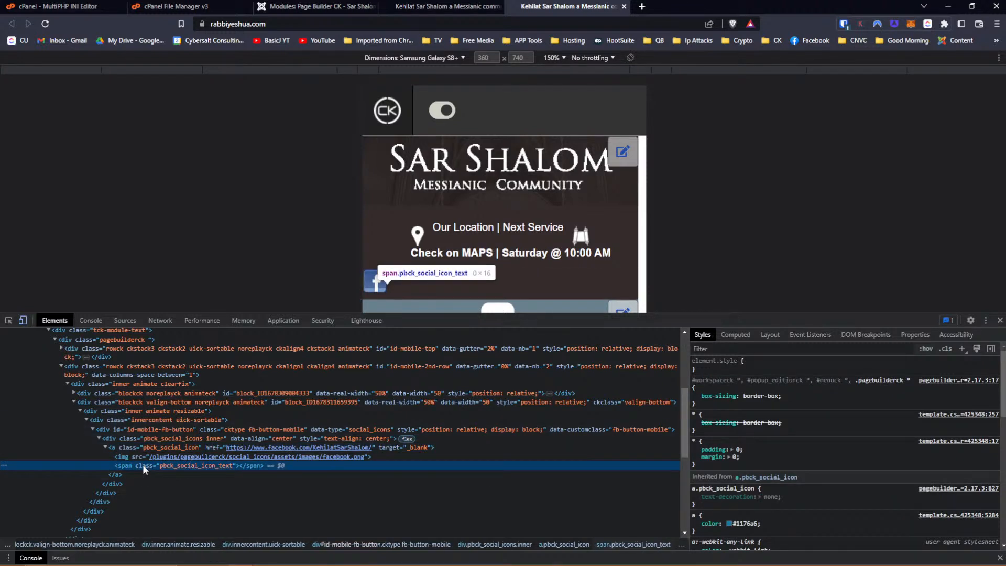
pyautogui.click(139, 456)
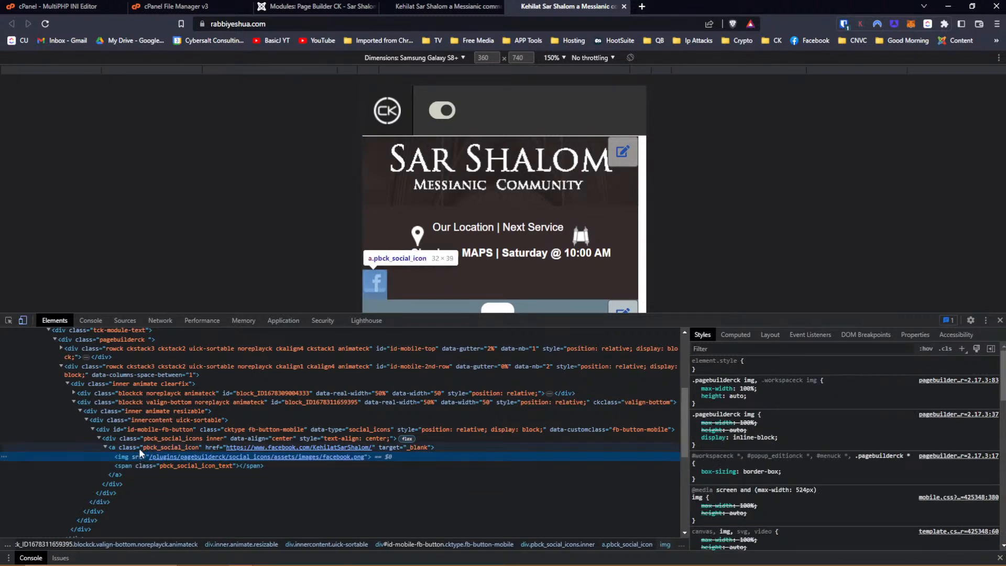
pyautogui.click(150, 428)
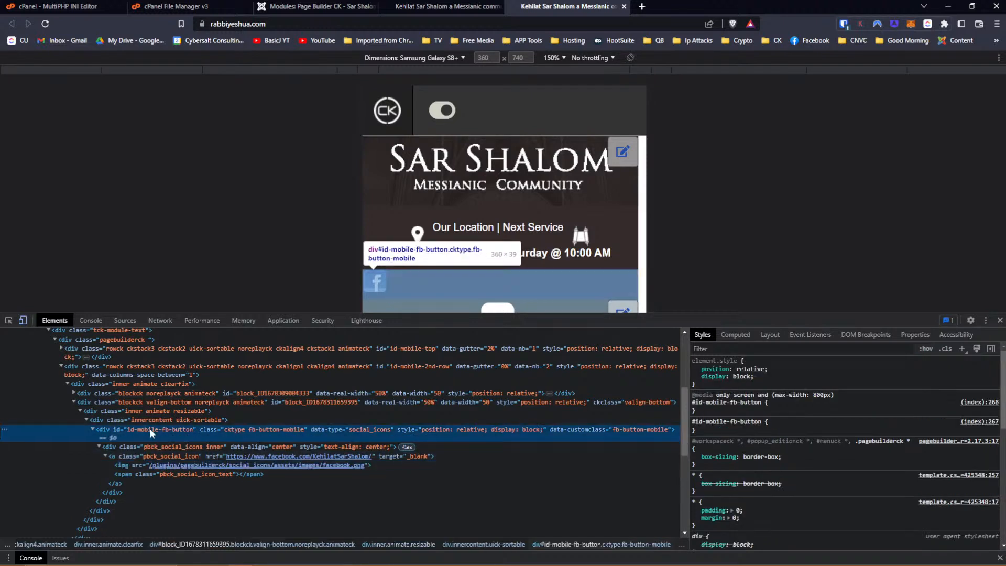
pyautogui.click(143, 450)
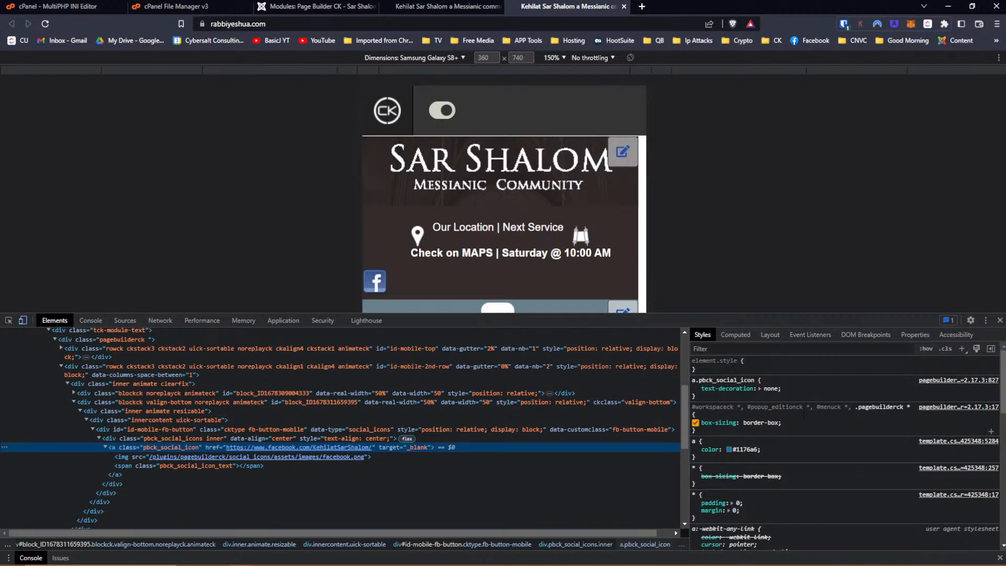
# Add margin-right: auto to the a.pbck_social_icon rule in Styles.
pyautogui.click(722, 397)
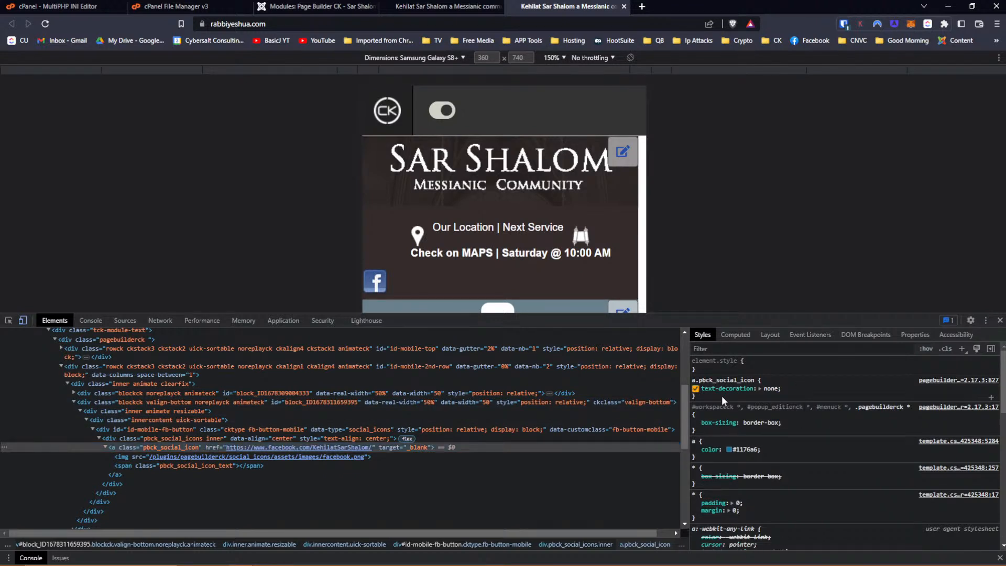
pyautogui.click(708, 395)
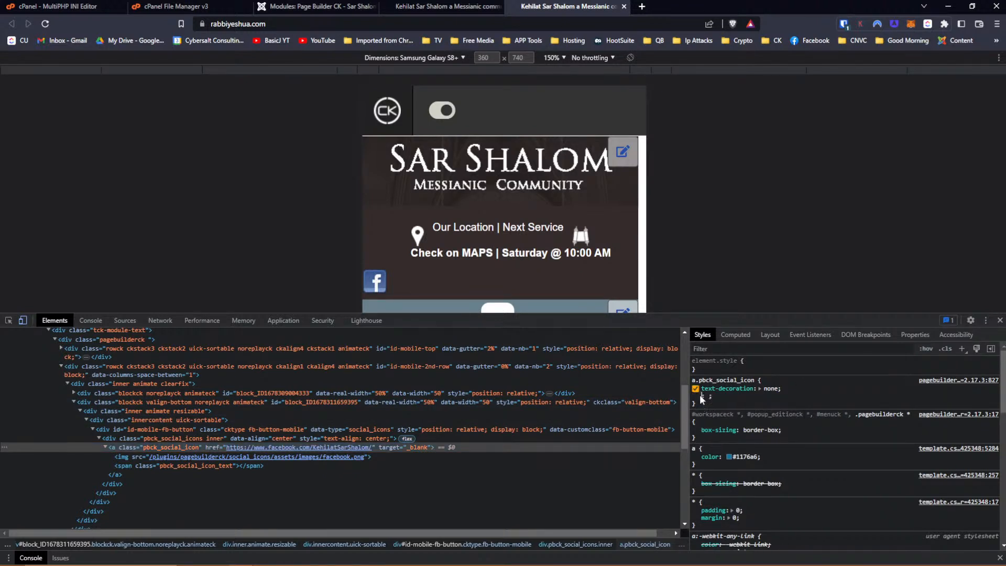
pyautogui.write('margin')
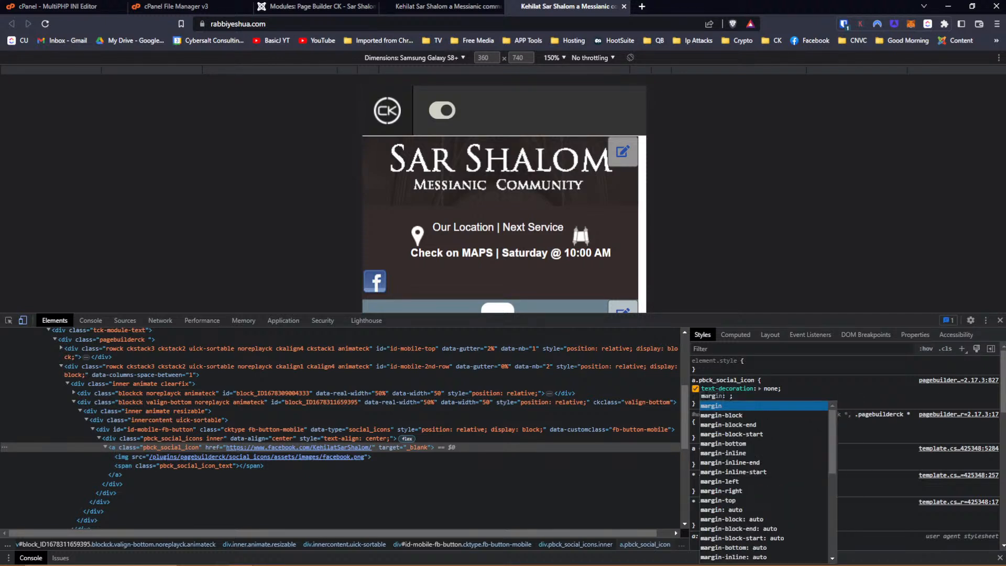
pyautogui.press('Down')
pyautogui.press('Down')
pyautogui.press('Down')
pyautogui.press('Down')
pyautogui.press('Down')
pyautogui.press('Down')
pyautogui.press('Down')
pyautogui.press('Down')
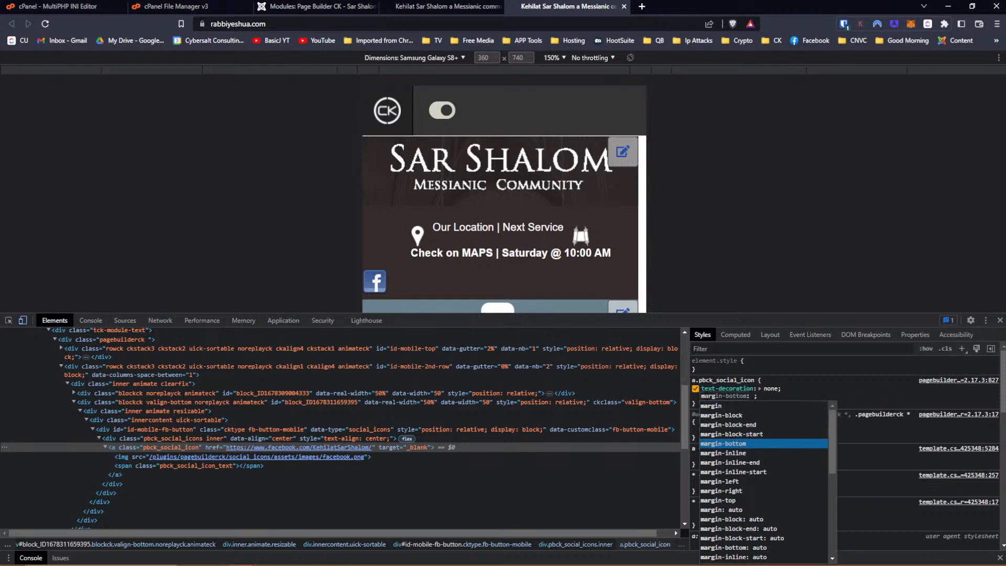
pyautogui.press('Down')
pyautogui.press('Return')
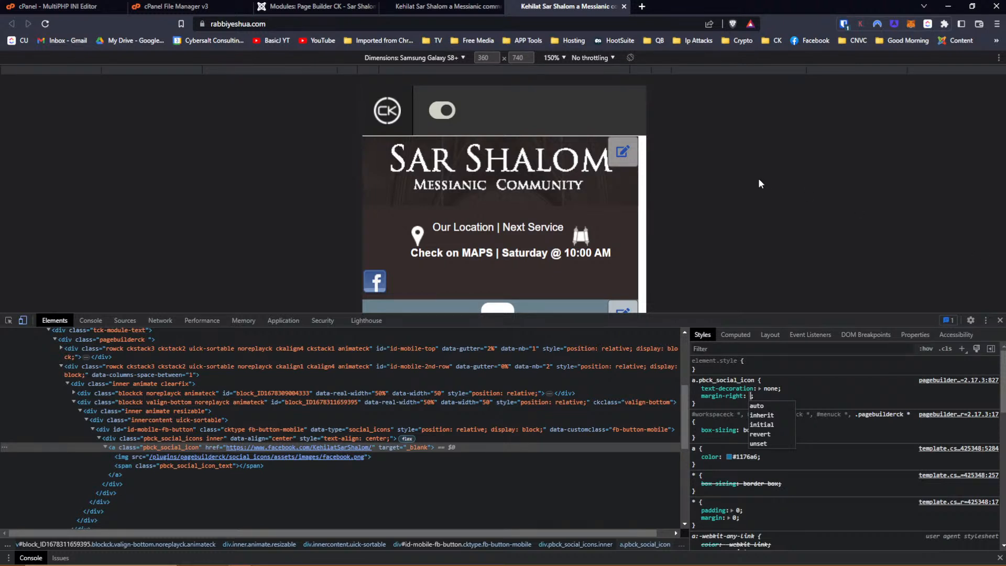
pyautogui.click(764, 405)
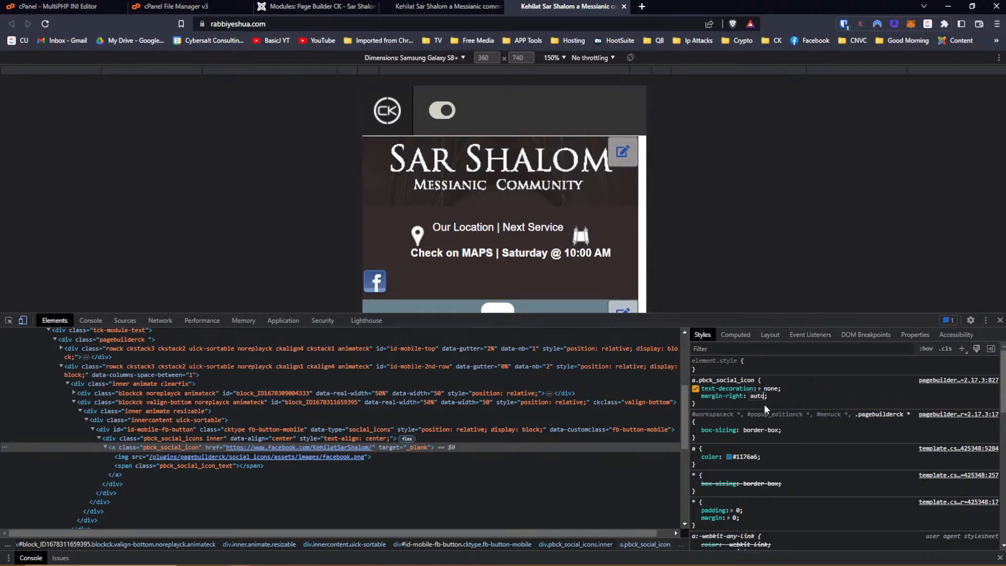
pyautogui.press('Return')
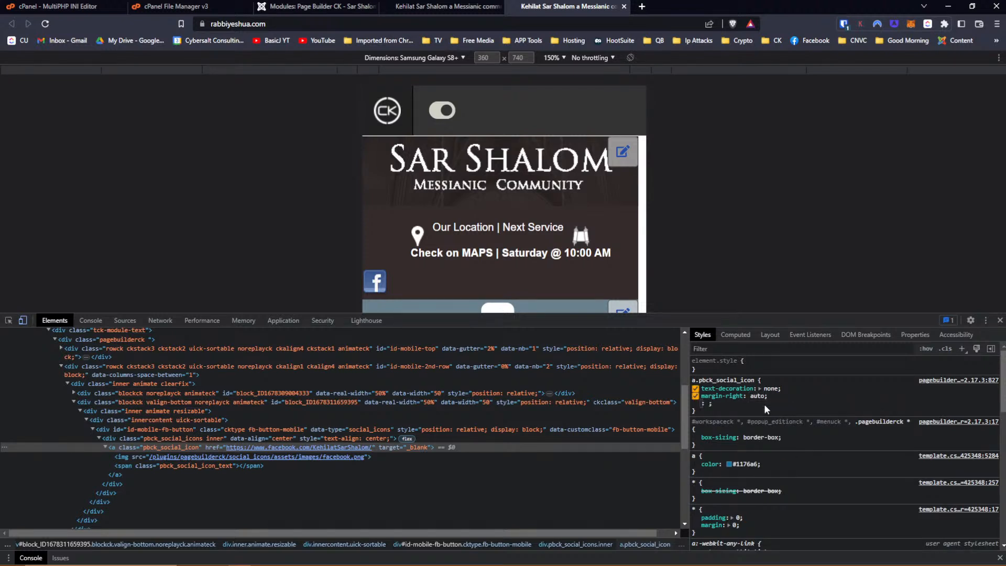
# Add margin-left: auto to the same rule and toggle it to compare the icon position.
pyautogui.write('mar')
pyautogui.press('Down')
pyautogui.press('Down')
pyautogui.press('Down')
pyautogui.press('Down')
pyautogui.press('Down')
pyautogui.press('Down')
pyautogui.press('Down')
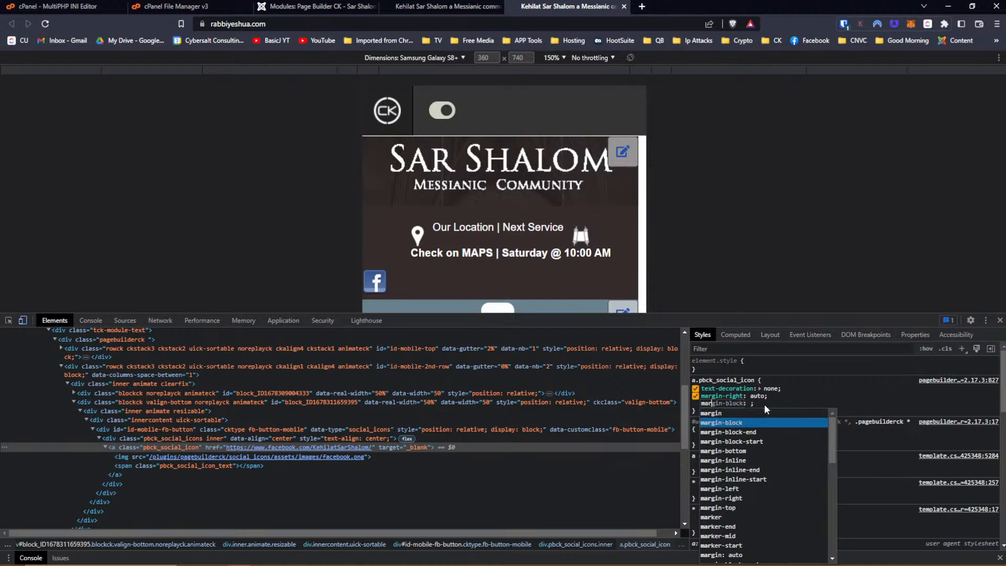
pyautogui.press('Return')
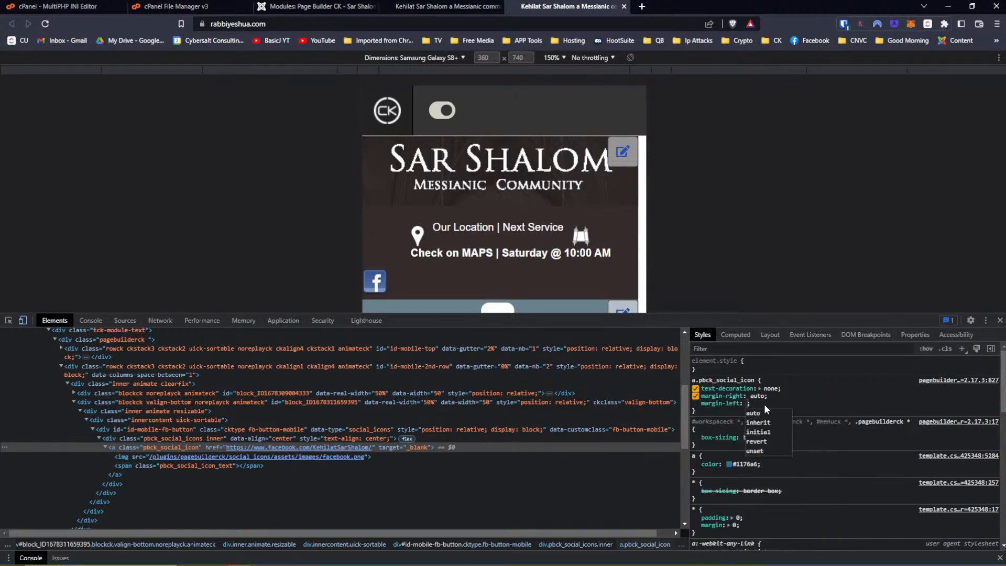
pyautogui.press('Down')
pyautogui.press('Return')
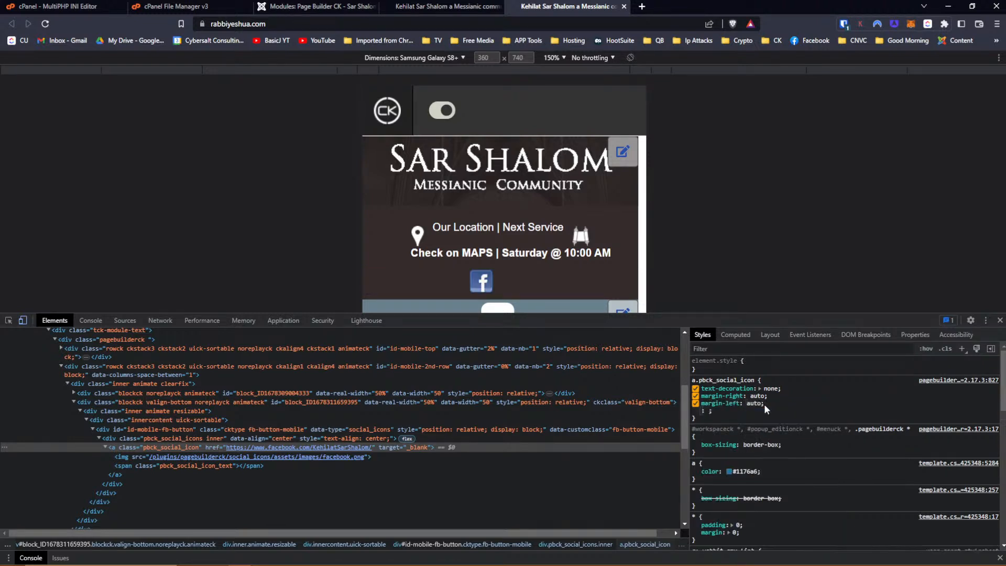
pyautogui.click(703, 420)
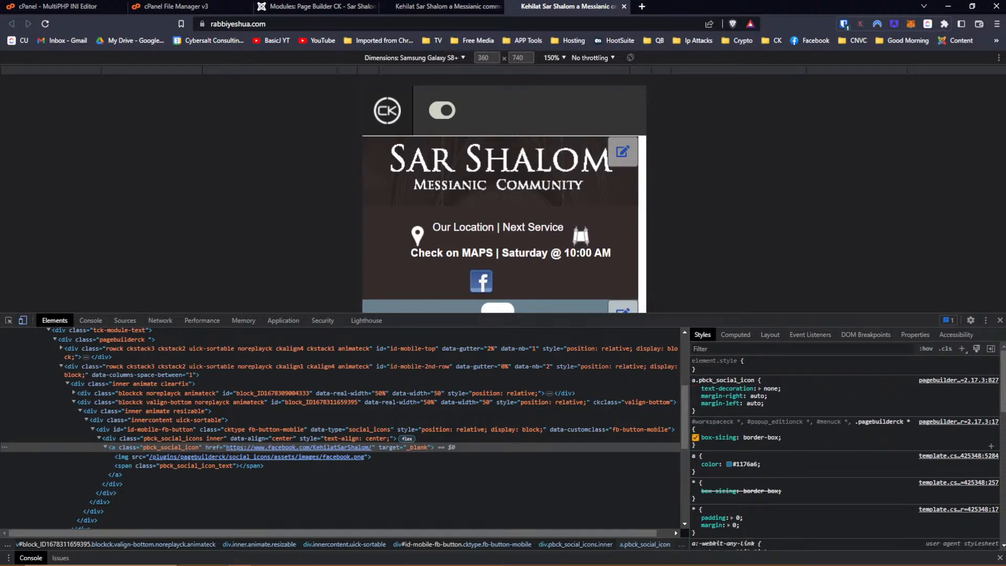
pyautogui.click(695, 403)
pyautogui.click(695, 403)
# Turn off the wrapper's 50px right margin and copy the a.pbck_social_icon rule.
pyautogui.click(9, 320)
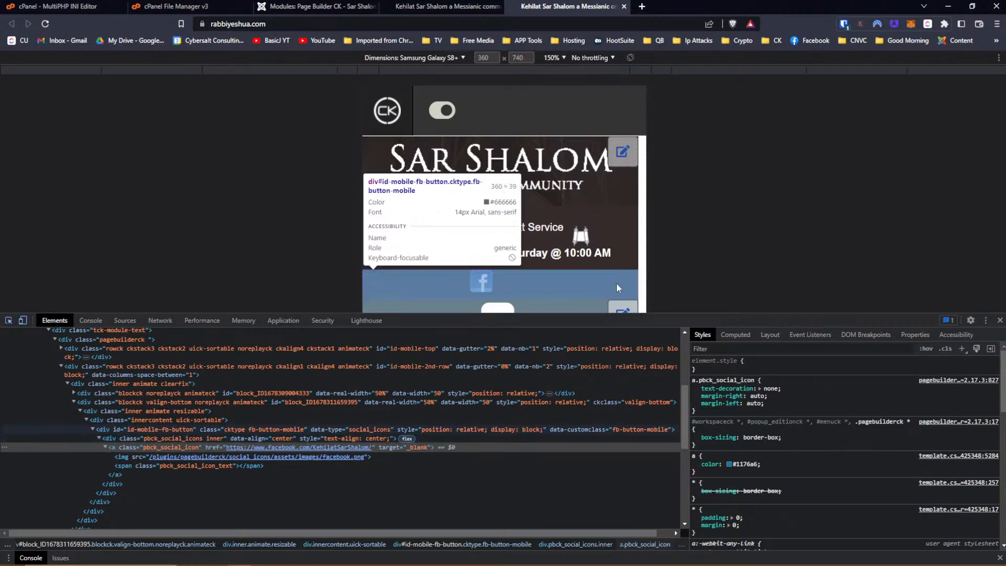
pyautogui.click(589, 284)
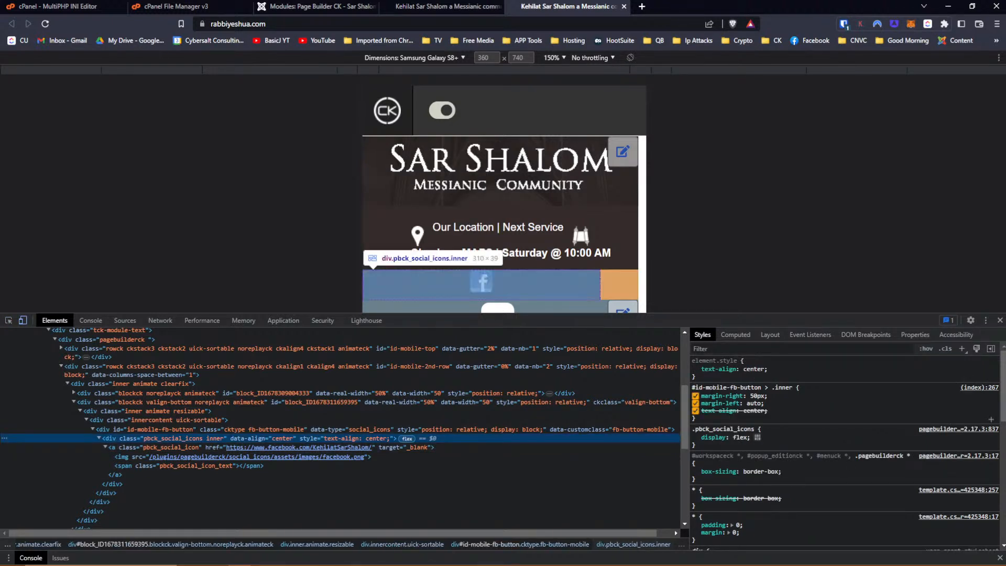
pyautogui.click(696, 396)
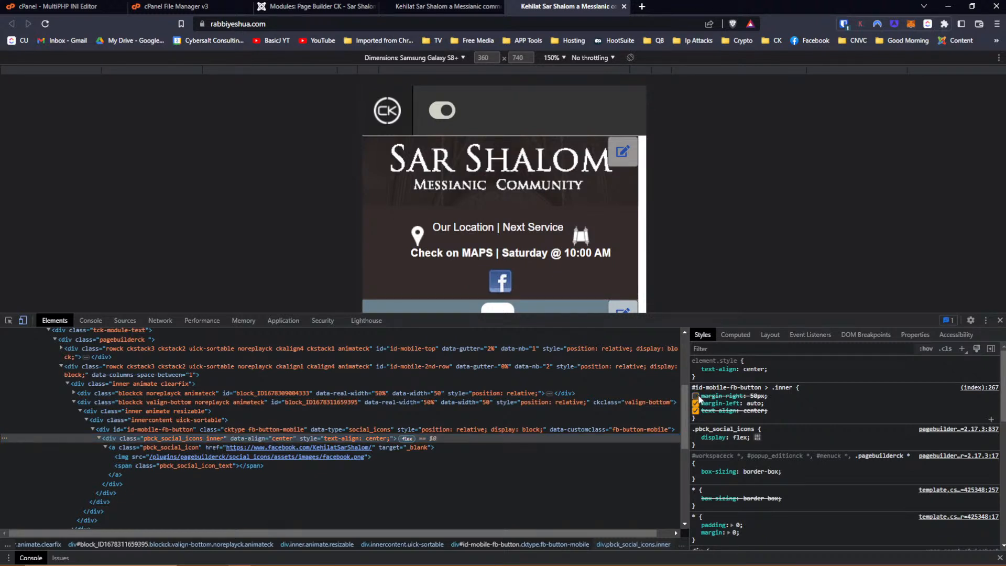
pyautogui.click(125, 447)
pyautogui.moveTo(698, 410); pyautogui.dragTo(697, 380)
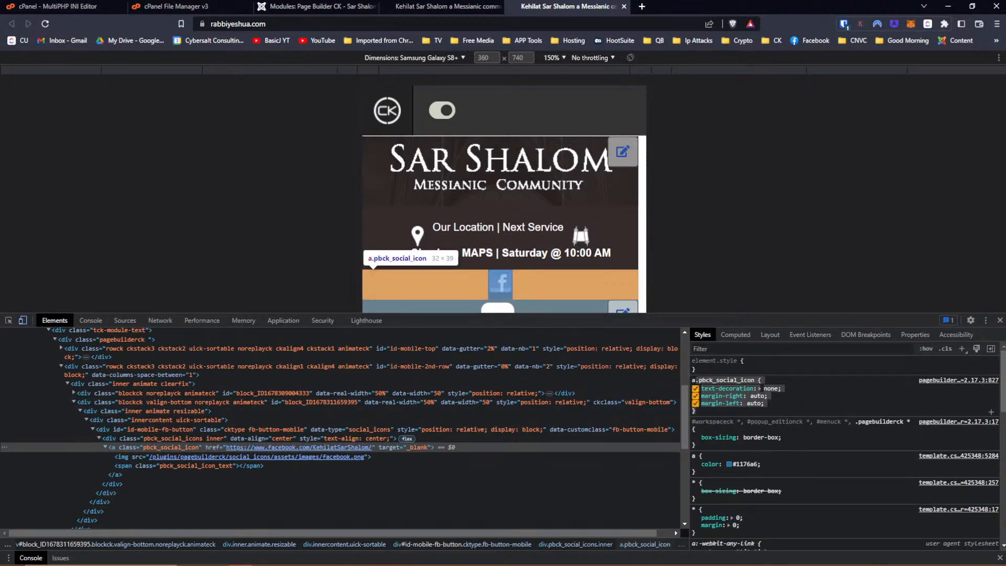
pyautogui.rightClick(711, 383)
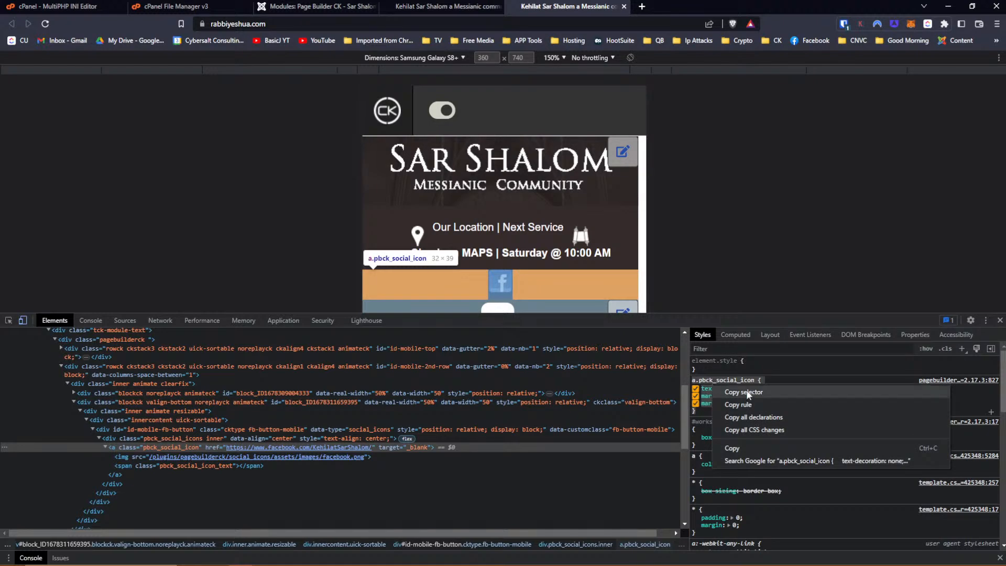
pyautogui.click(756, 444)
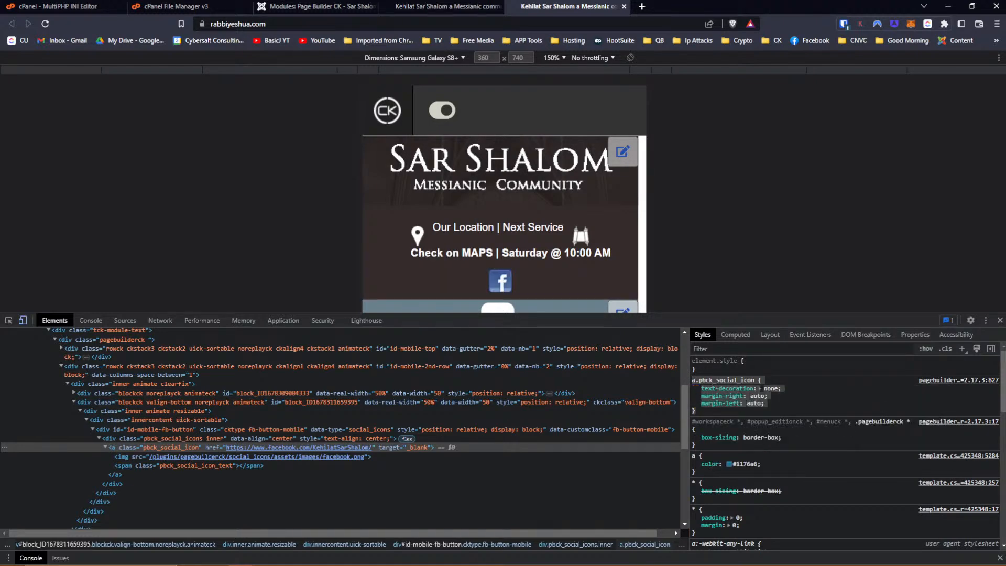
pyautogui.click(446, 7)
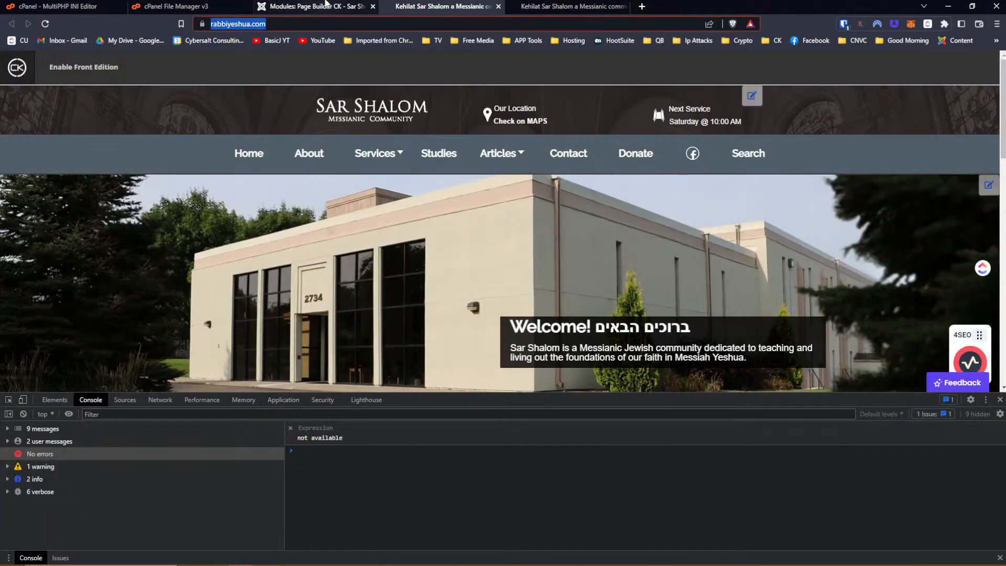
# Compare the live phone and desktop views, then return to the module editor.
pyautogui.click(326, 6)
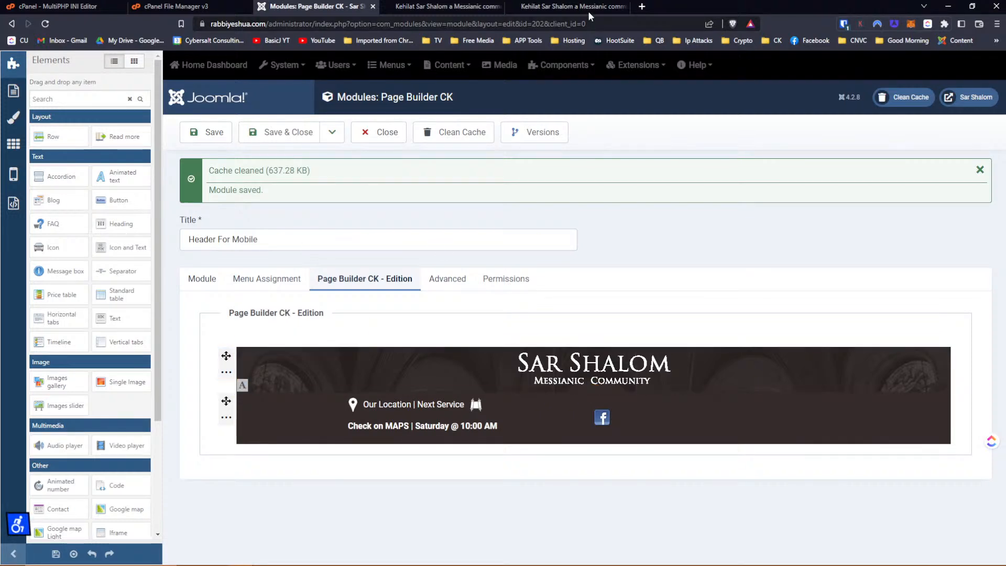
pyautogui.click(566, 6)
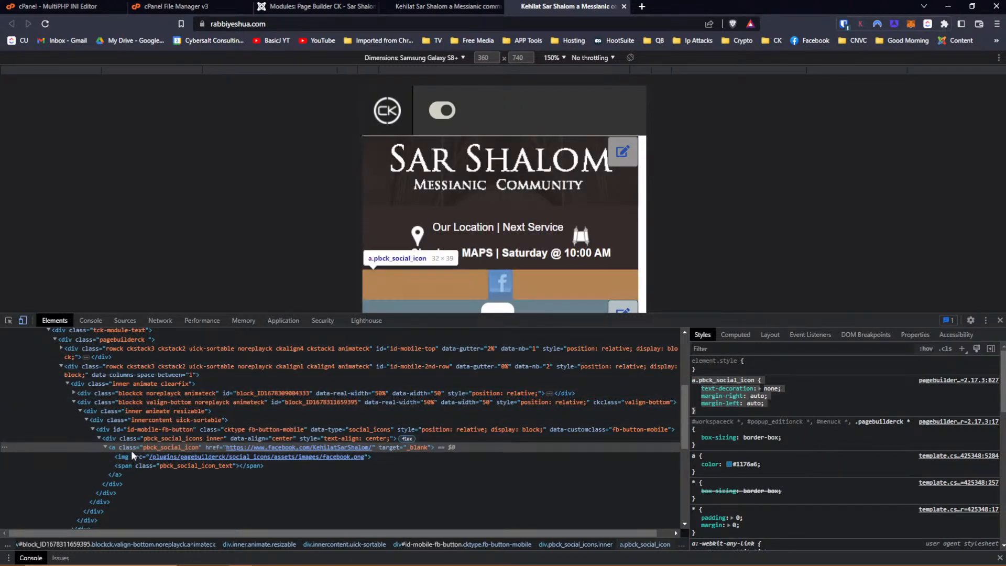
pyautogui.click(443, 6)
pyautogui.click(330, 11)
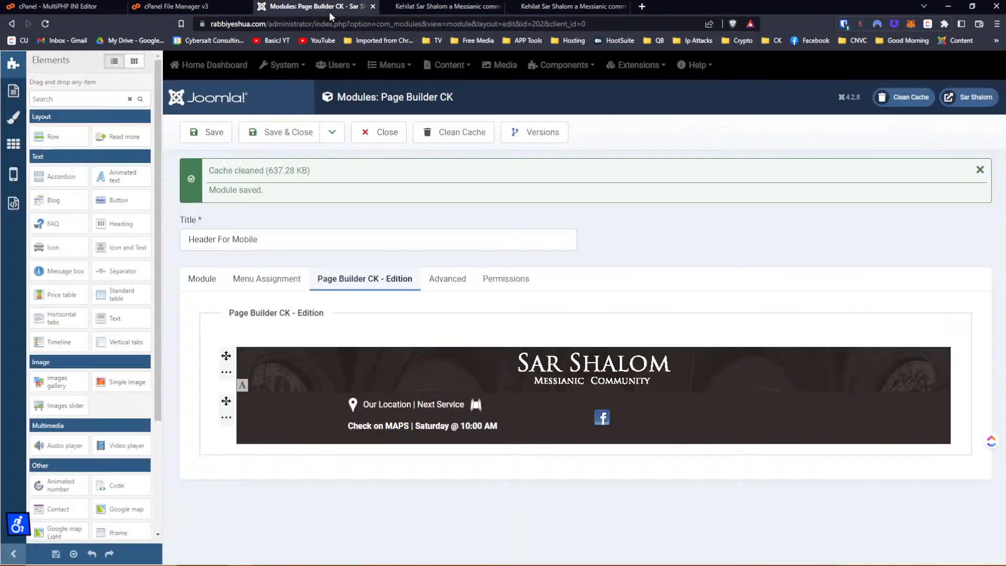
# Paste the a.pbck_social_icon rule into the social icons' Phone/Portrait custom CSS.
pyautogui.click(14, 175)
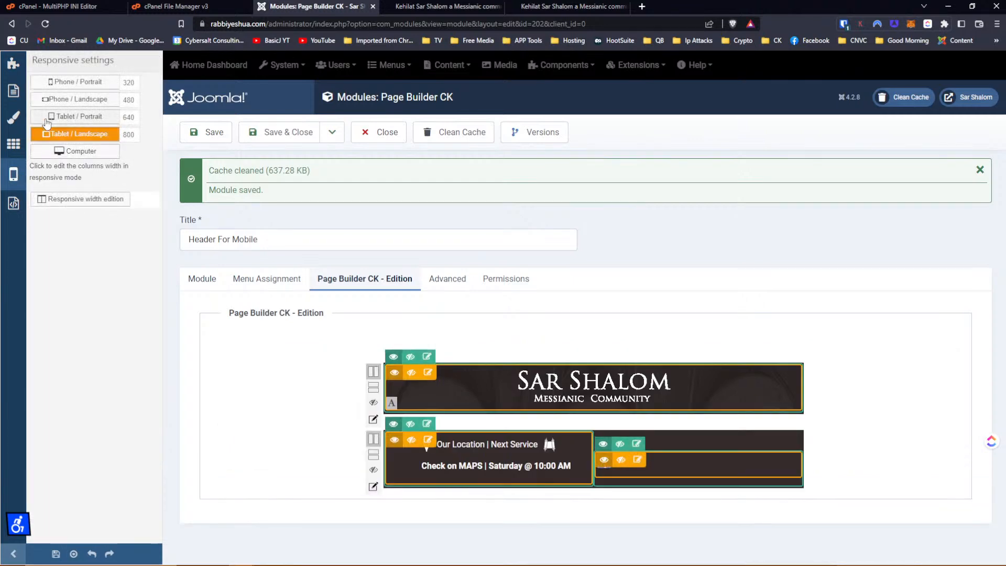
pyautogui.click(74, 82)
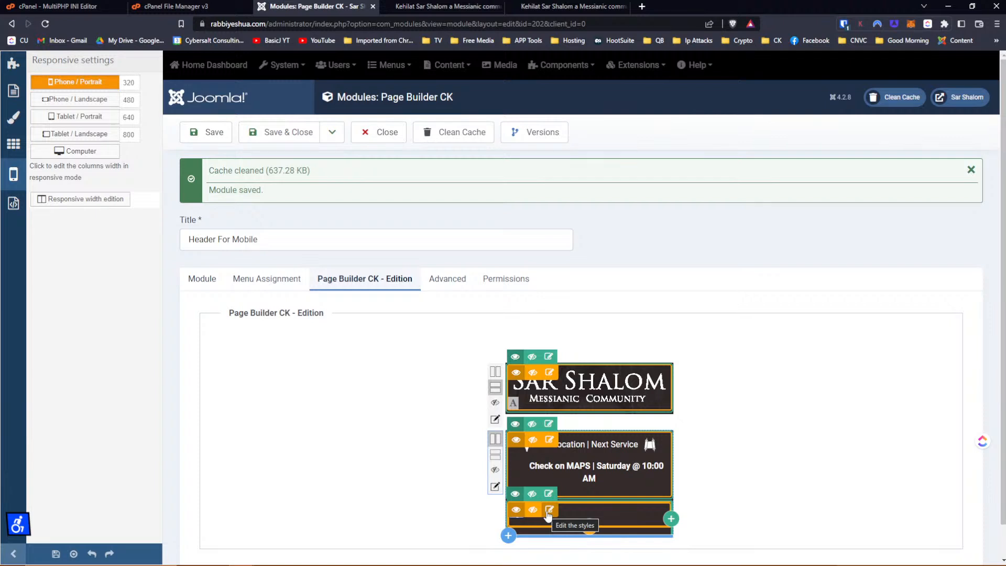
pyautogui.click(549, 511)
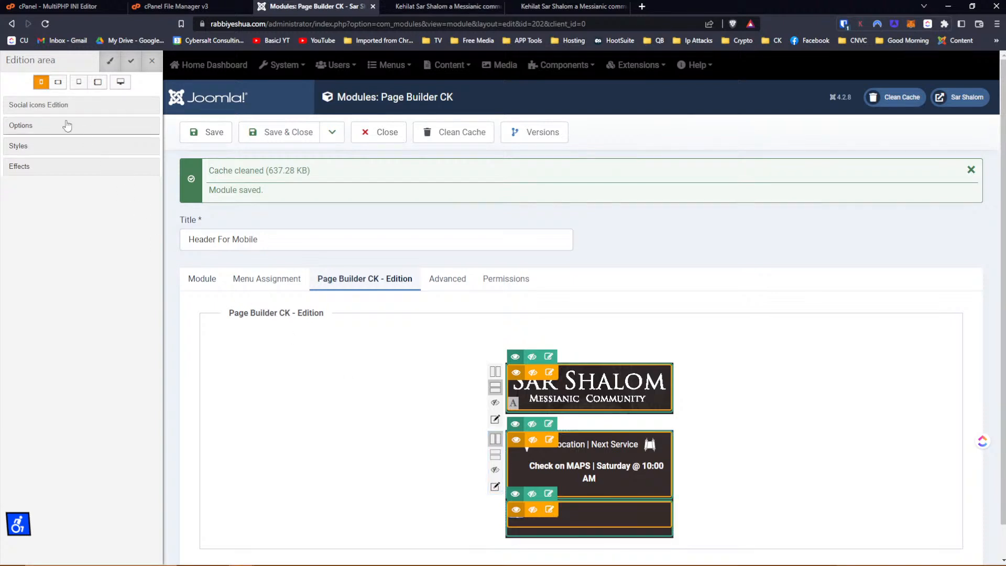
pyautogui.click(58, 112)
pyautogui.click(52, 126)
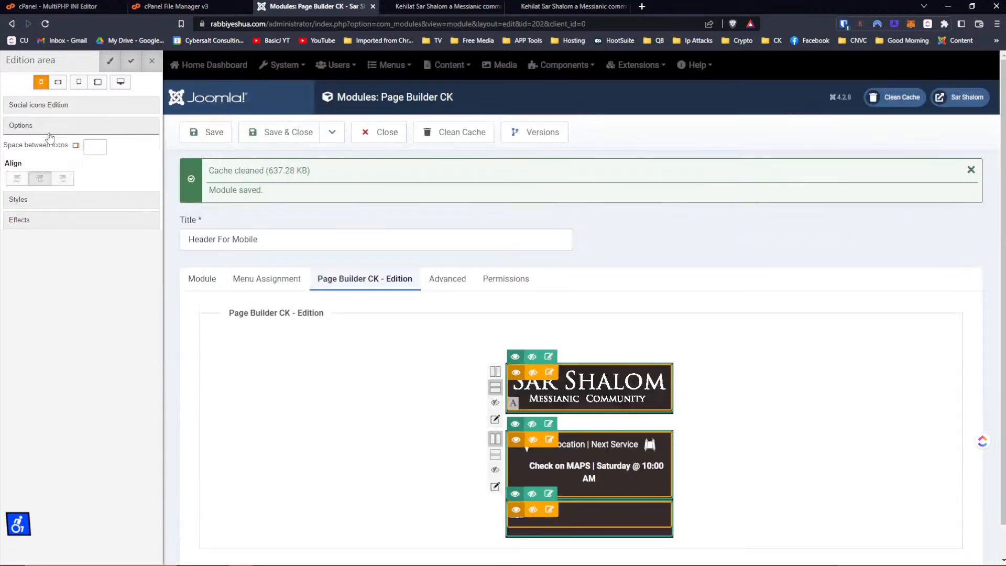
pyautogui.click(49, 129)
pyautogui.click(50, 146)
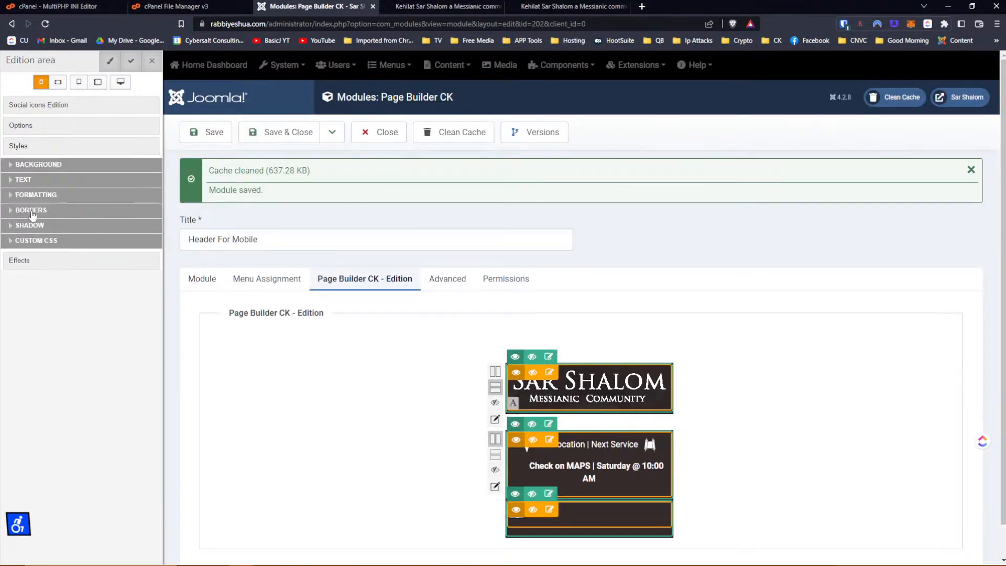
pyautogui.click(30, 241)
pyautogui.click(118, 263)
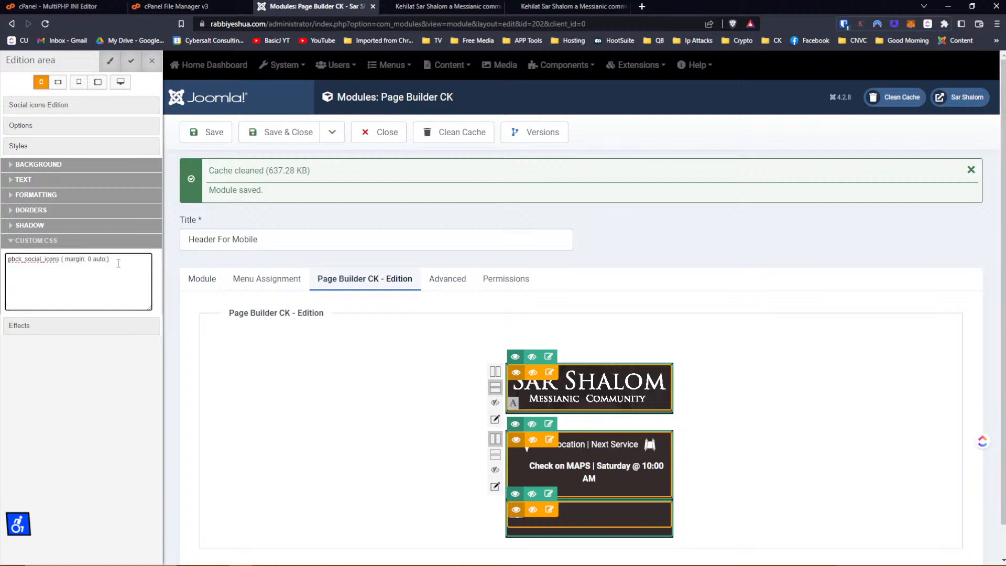
pyautogui.press('Return')
pyautogui.hotkey('ctrl', 'v')
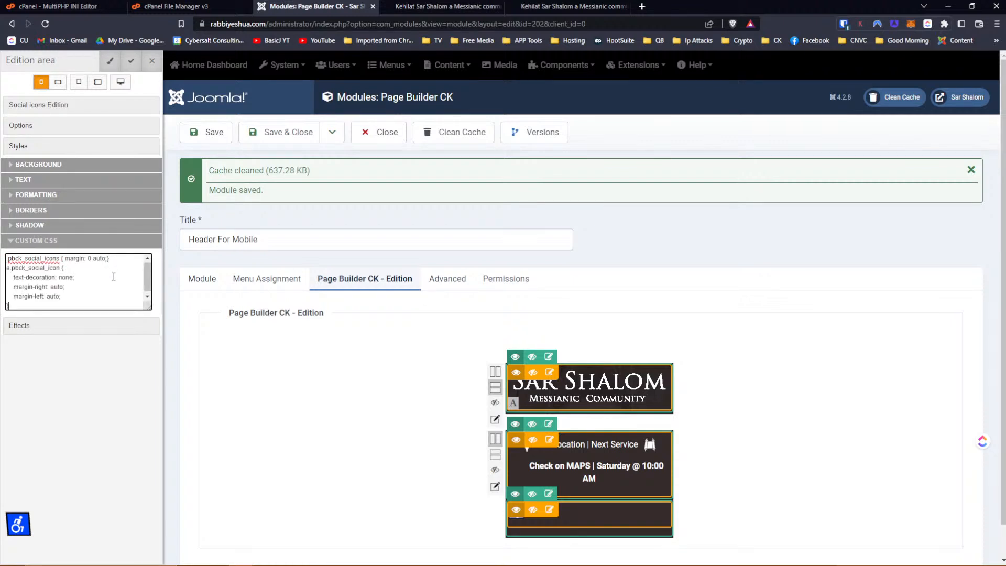
# Review the icon settings across phone, tablet and computer layouts, then save the module.
pyautogui.click(36, 107)
pyautogui.click(32, 125)
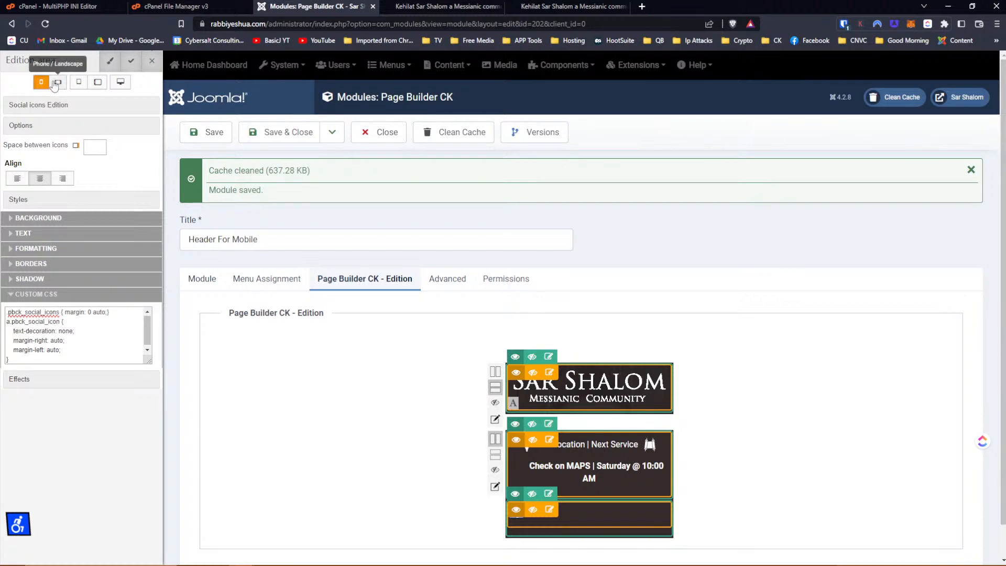
pyautogui.click(53, 82)
pyautogui.click(79, 82)
pyautogui.click(98, 83)
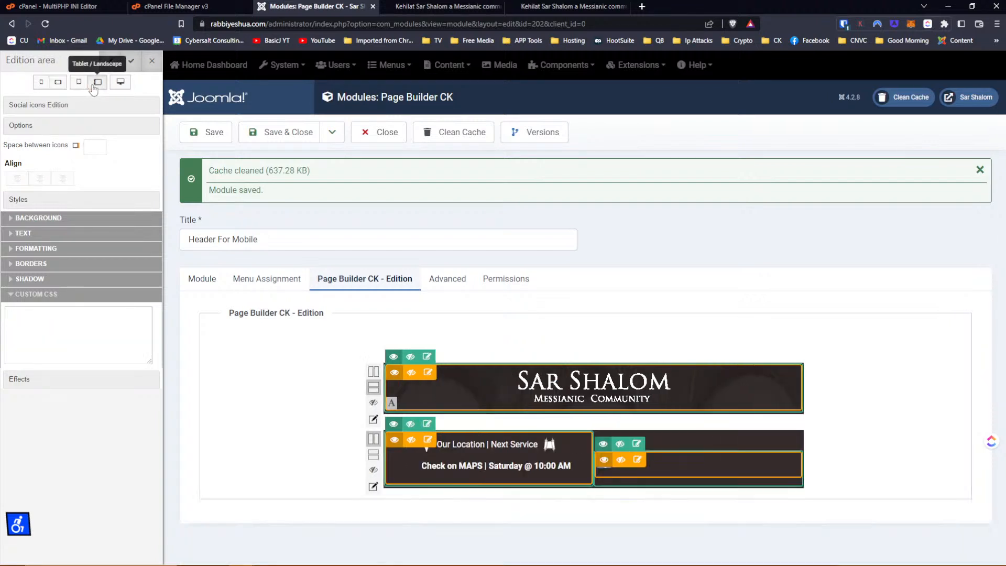
pyautogui.click(120, 83)
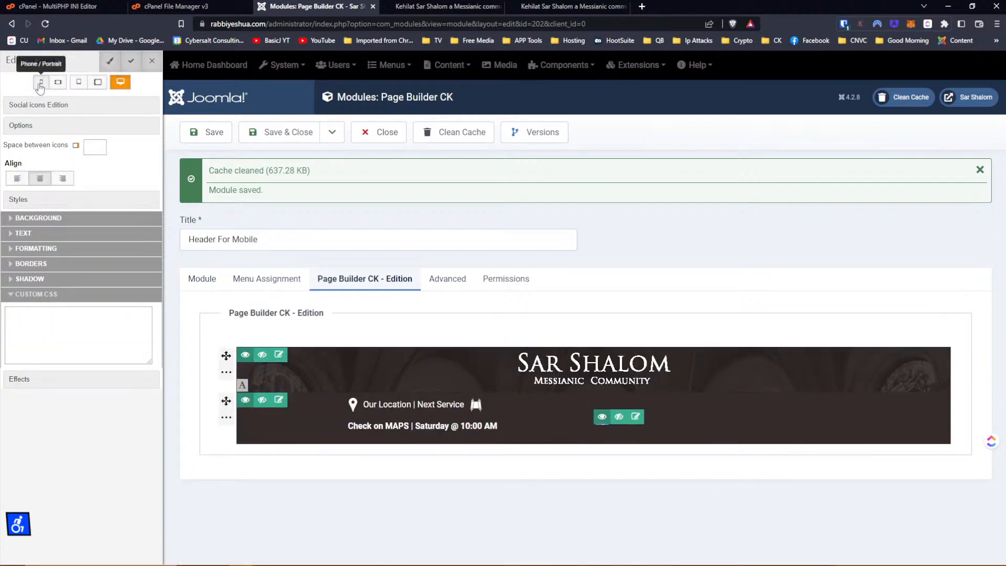
pyautogui.click(41, 84)
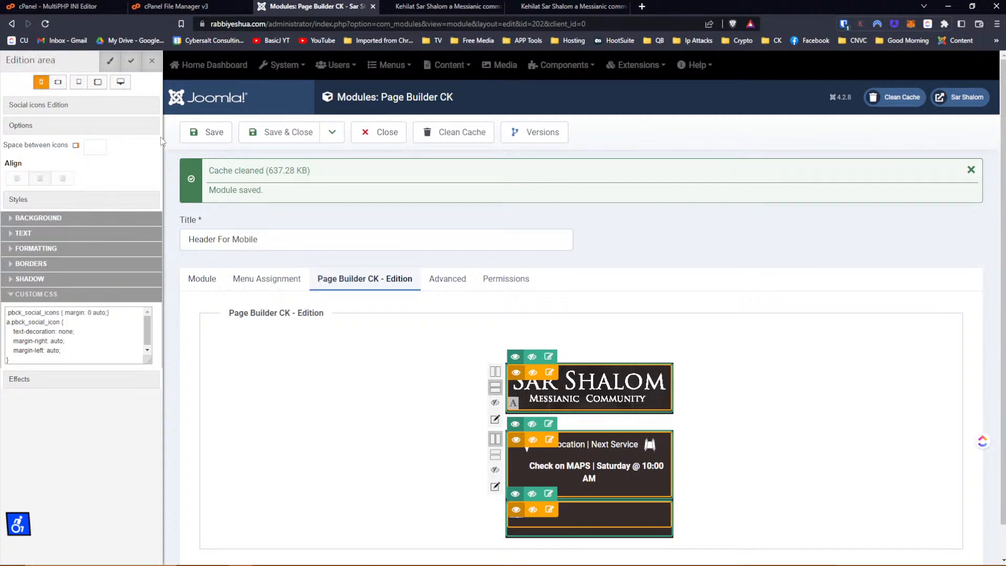
pyautogui.click(205, 135)
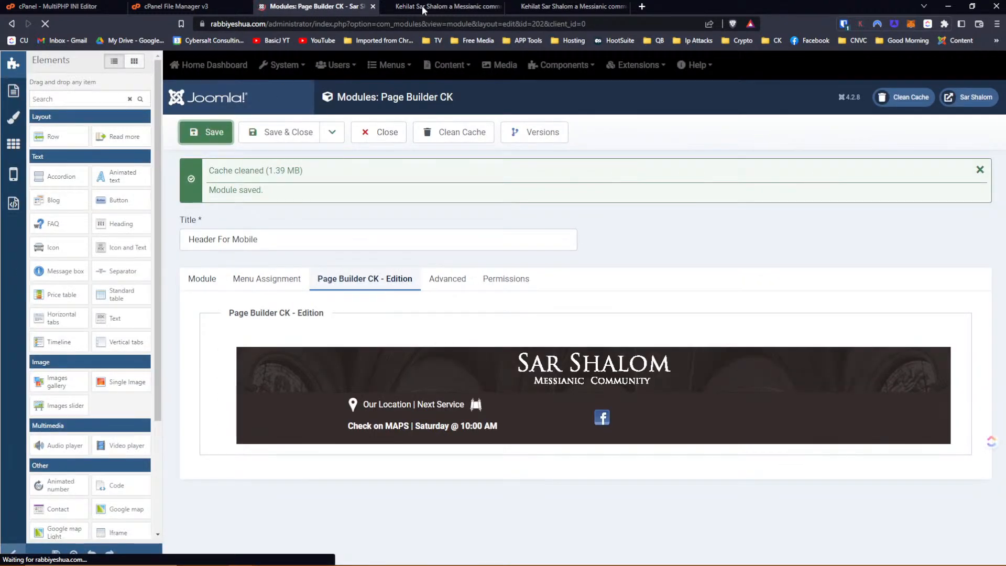
pyautogui.click(537, 8)
# Reload the live phone view and go back to the Page Builder CK module editor.
pyautogui.click(291, 24)
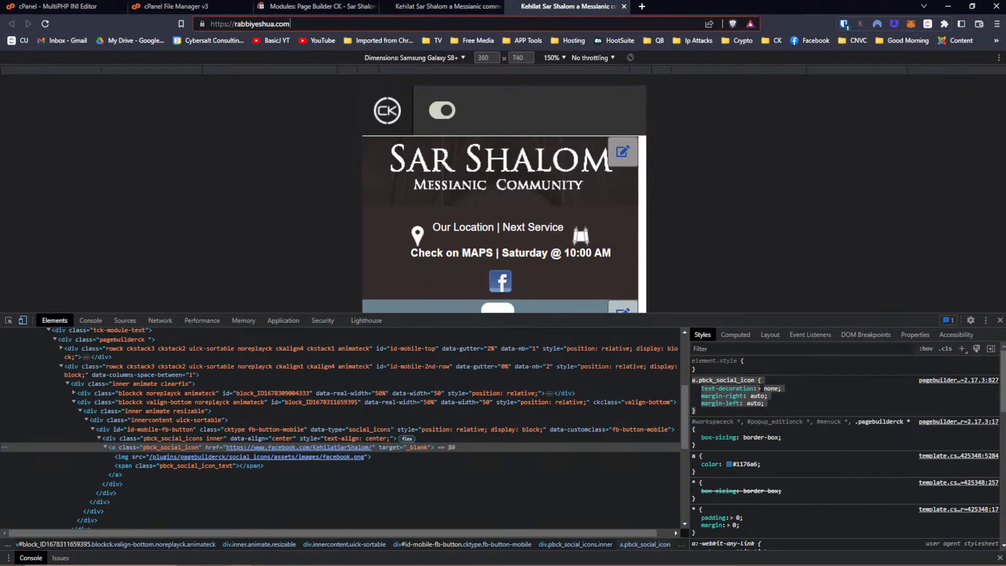
pyautogui.press('Return')
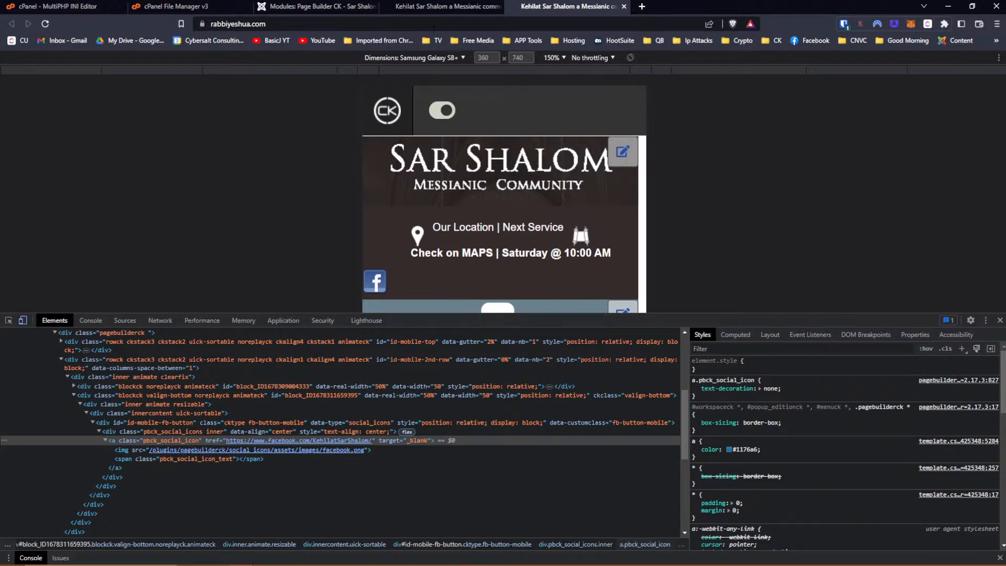
pyautogui.click(429, 6)
pyautogui.click(327, 8)
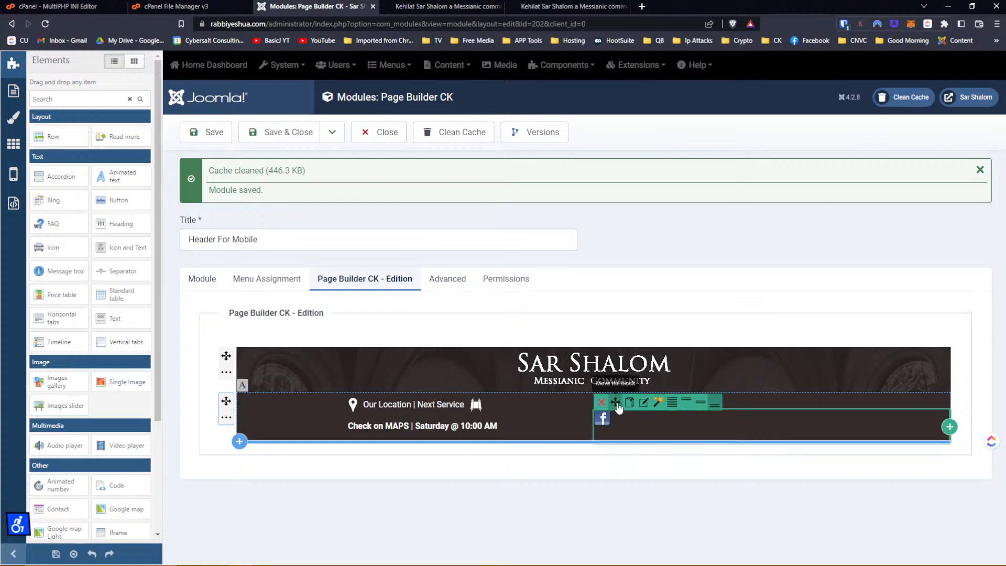
# Drag the Facebook column, location text and Facebook icon so the icon sits under the location text.
pyautogui.moveTo(618, 408); pyautogui.dragTo(521, 414)
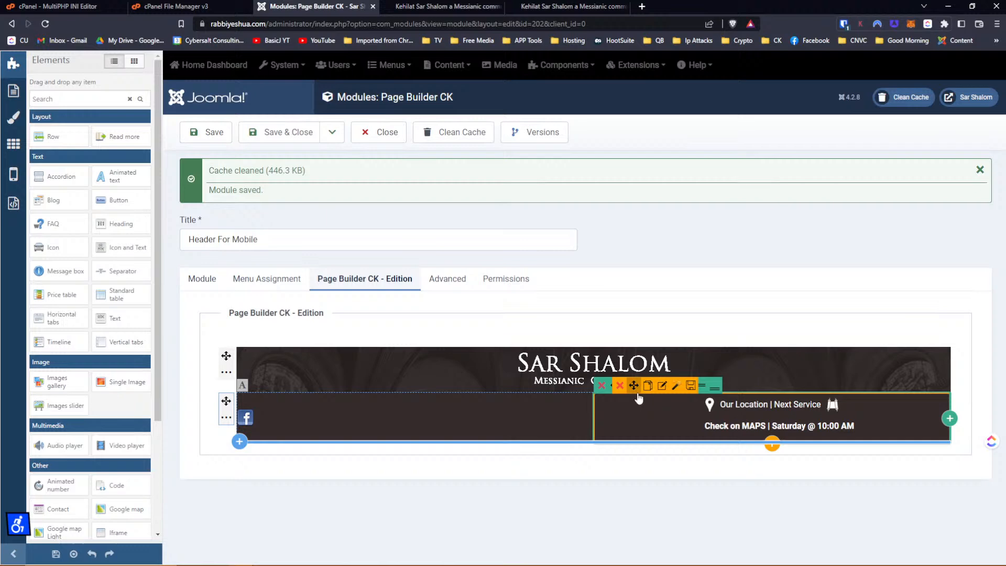
pyautogui.moveTo(634, 391); pyautogui.dragTo(537, 405)
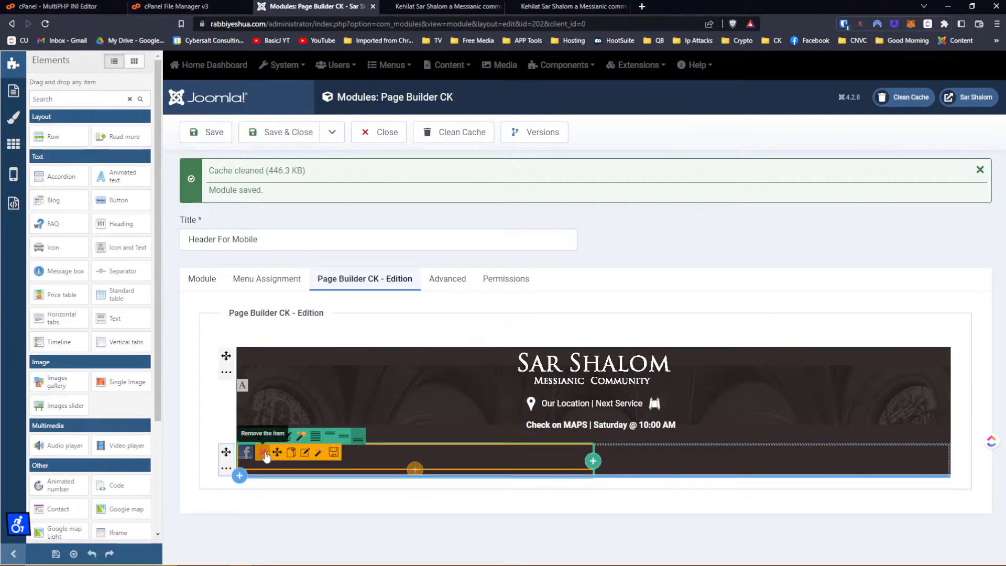
pyautogui.moveTo(277, 452); pyautogui.dragTo(476, 454)
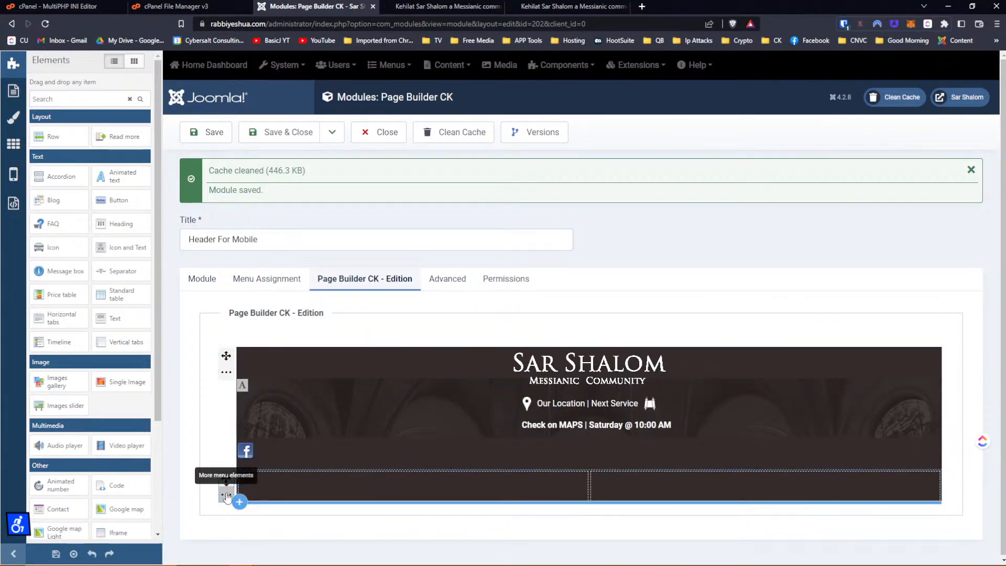
# Remove the empty bottom row and confirm the deletion.
pyautogui.click(226, 497)
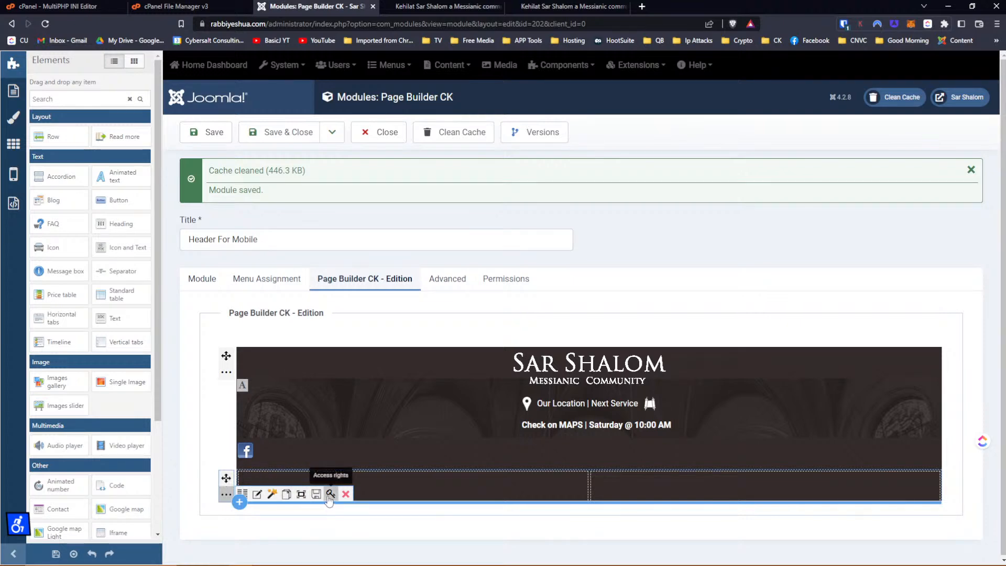
pyautogui.click(346, 495)
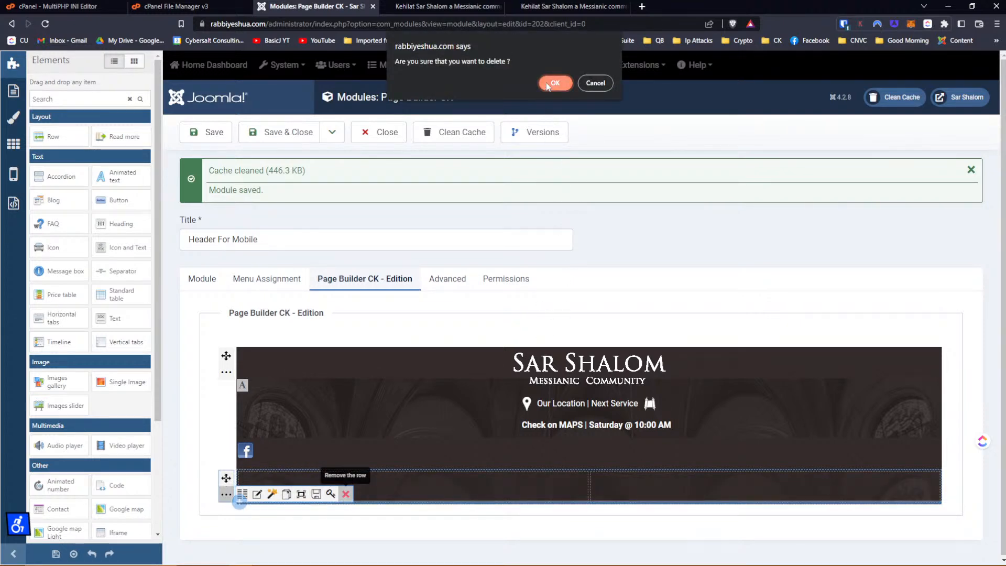
pyautogui.click(548, 83)
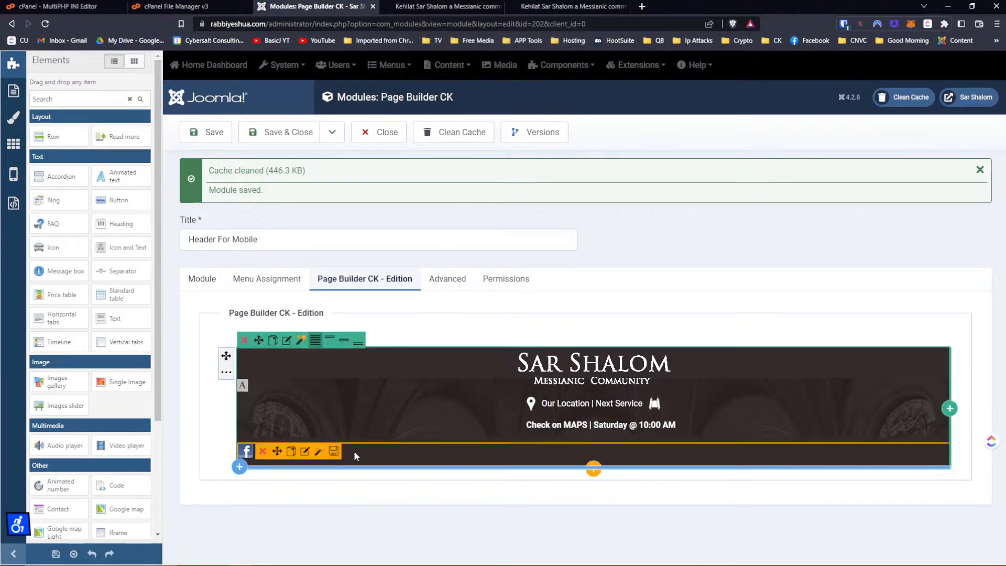
pyautogui.click(306, 453)
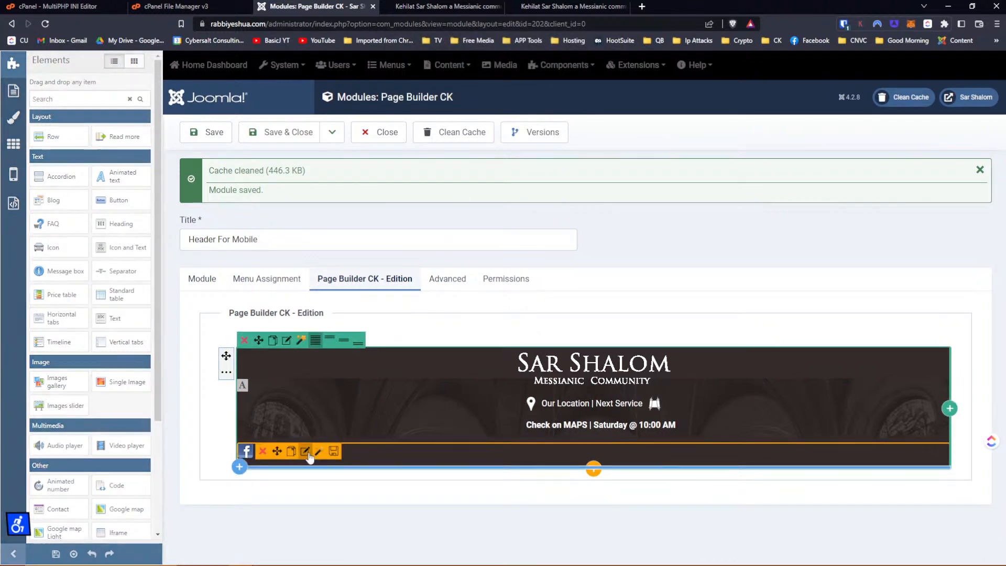
# Clear the Facebook icon's right outside margin, set the left one to 250, apply and save.
pyautogui.click(23, 127)
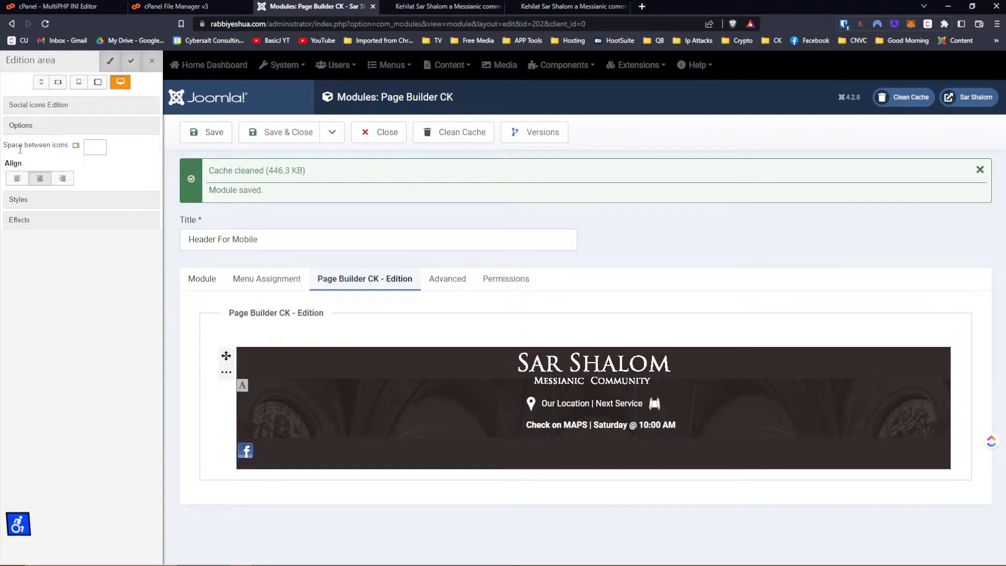
pyautogui.click(26, 202)
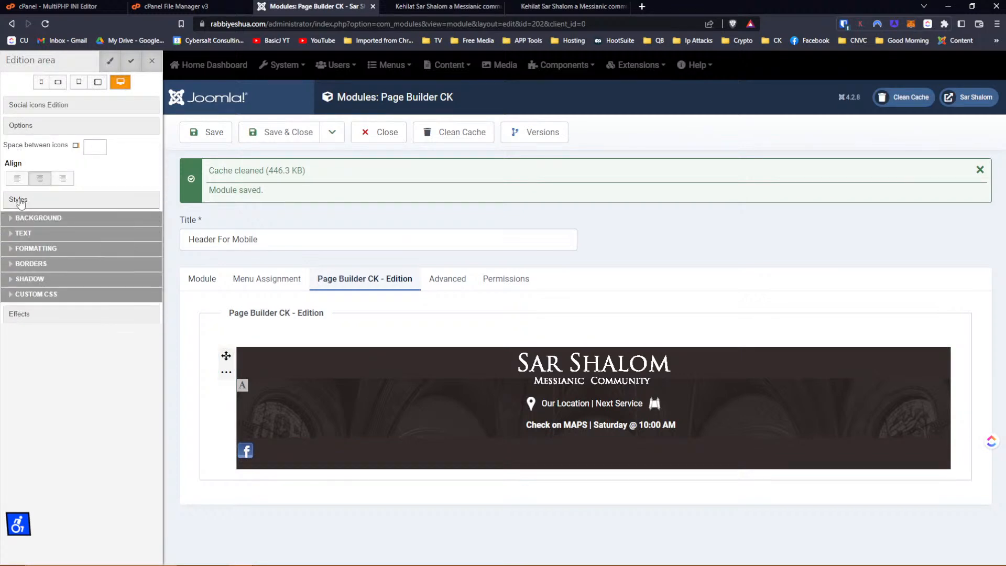
pyautogui.click(17, 250)
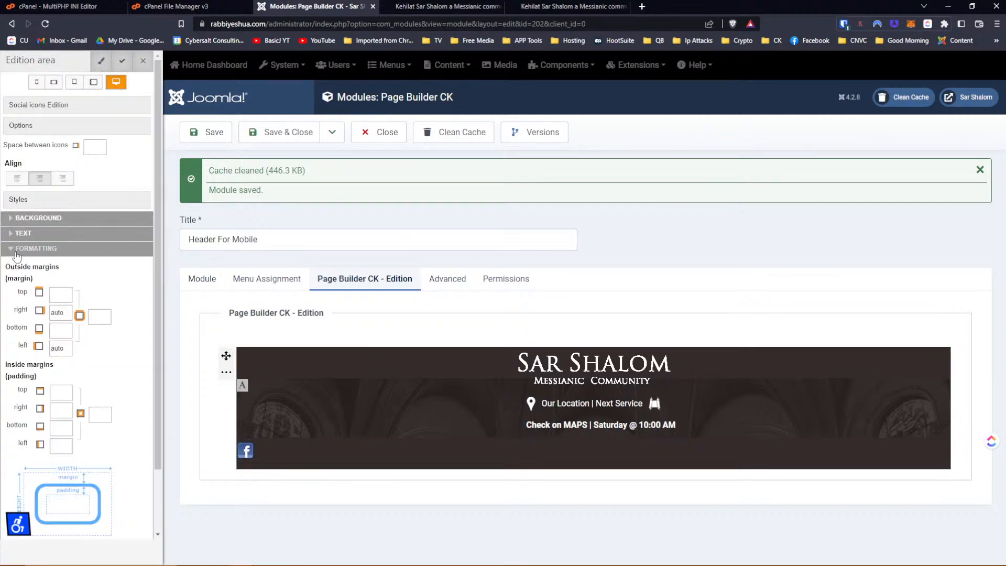
pyautogui.doubleClick(58, 312)
pyautogui.press('Delete')
pyautogui.press('Tab')
pyautogui.press('Tab')
pyautogui.write('250')
pyautogui.press('Tab')
pyautogui.click(123, 62)
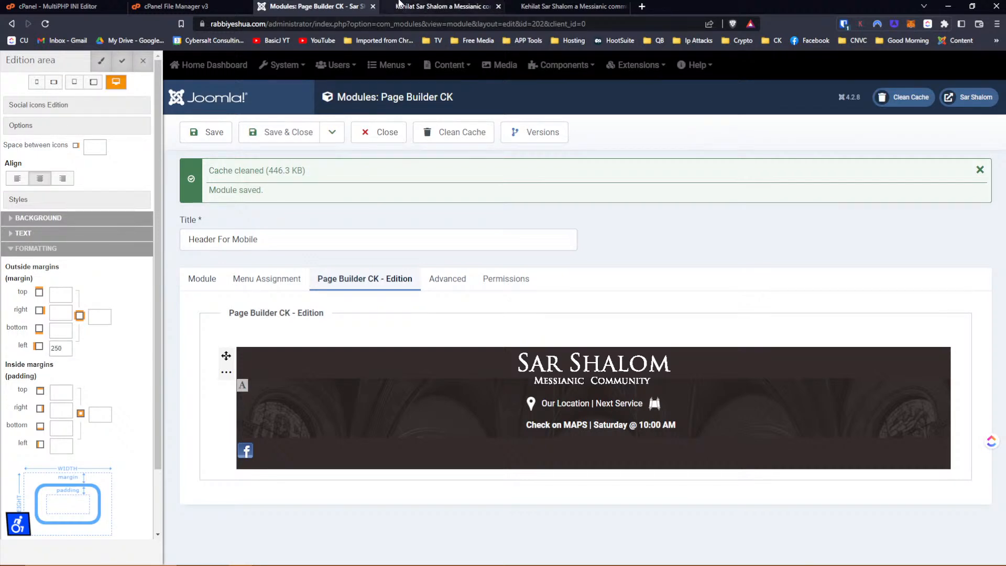
pyautogui.click(210, 131)
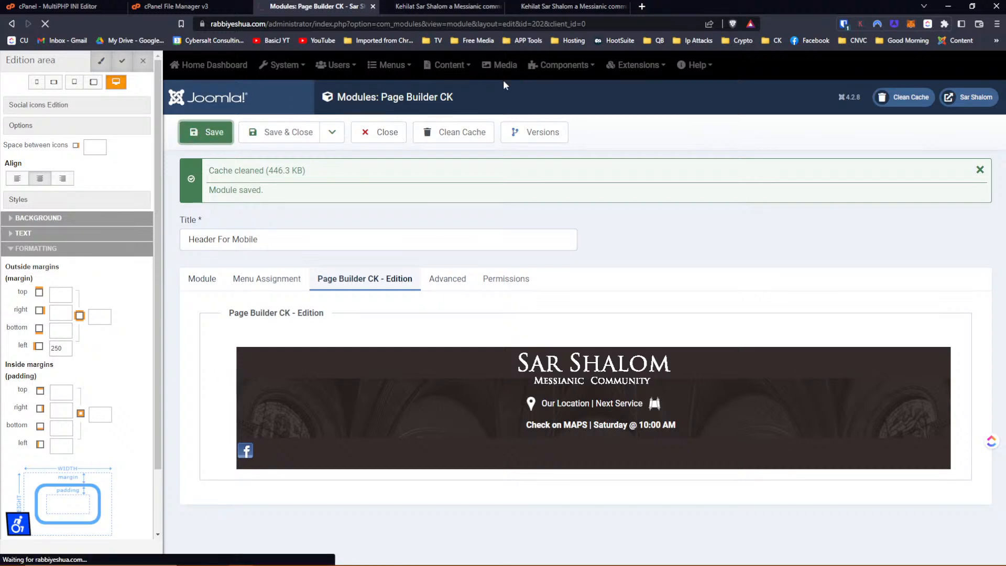
# Reload the live mobile site and inspect the Facebook icon's text span.
pyautogui.click(596, 8)
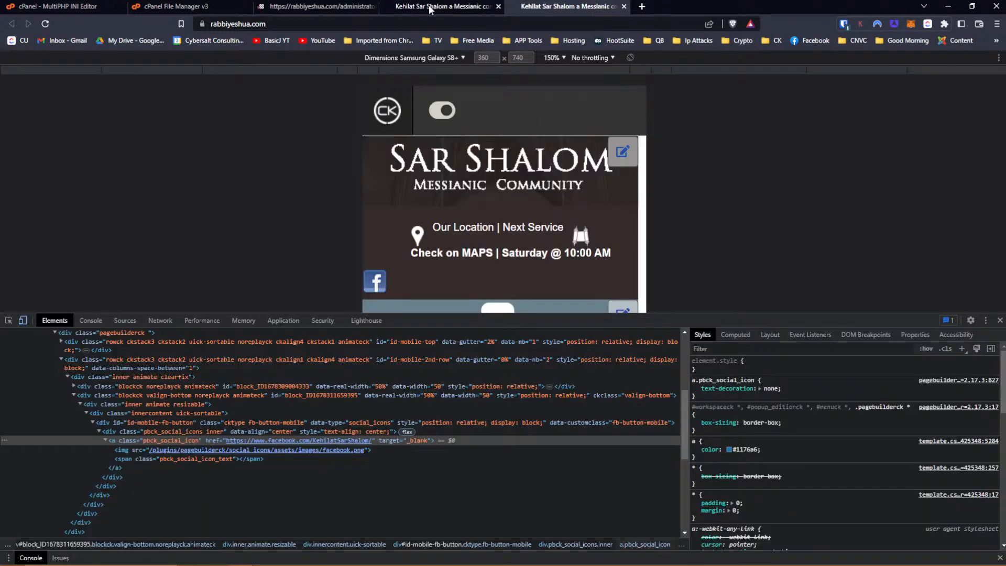
pyautogui.click(45, 24)
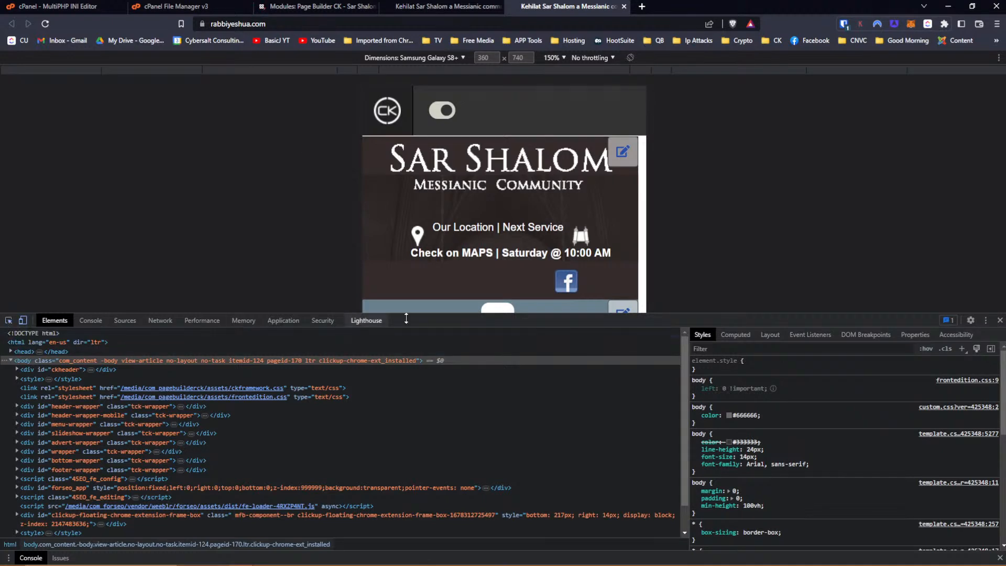
pyautogui.rightClick(567, 283)
pyautogui.click(577, 291)
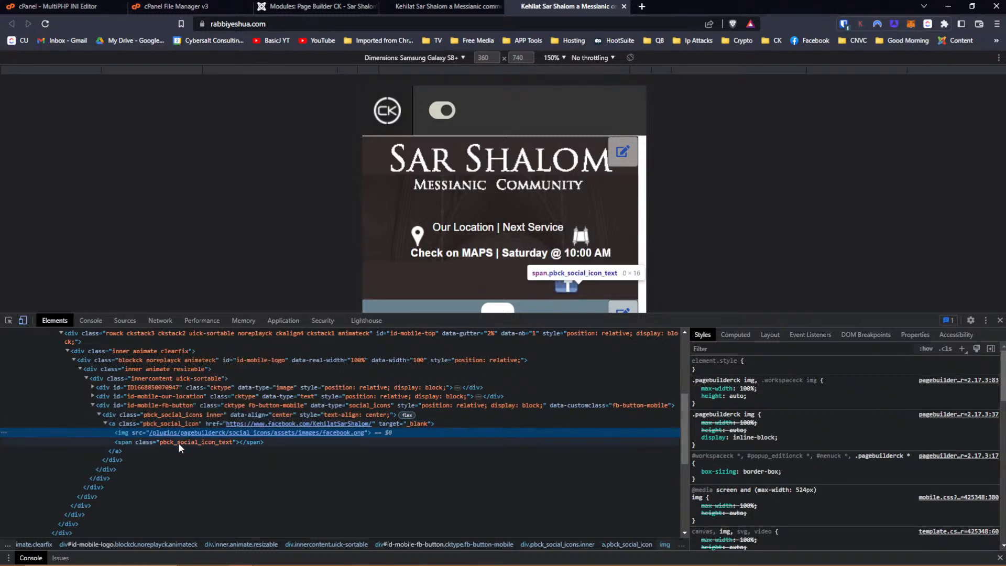
pyautogui.click(155, 442)
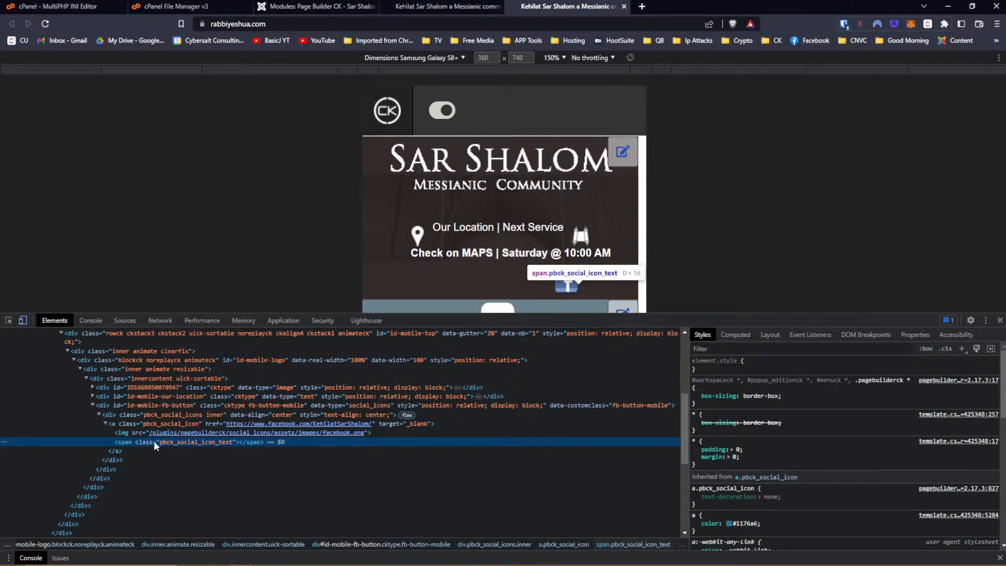
# Create a span.pbck_social_icon_text rule with margin-right and margin-left set to auto.
pyautogui.click(963, 348)
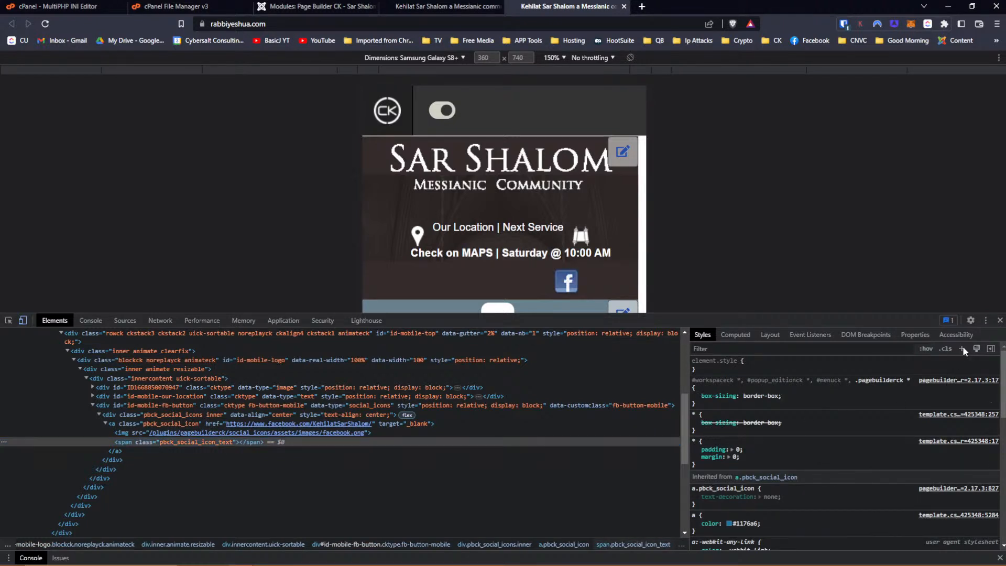
pyautogui.click(698, 389)
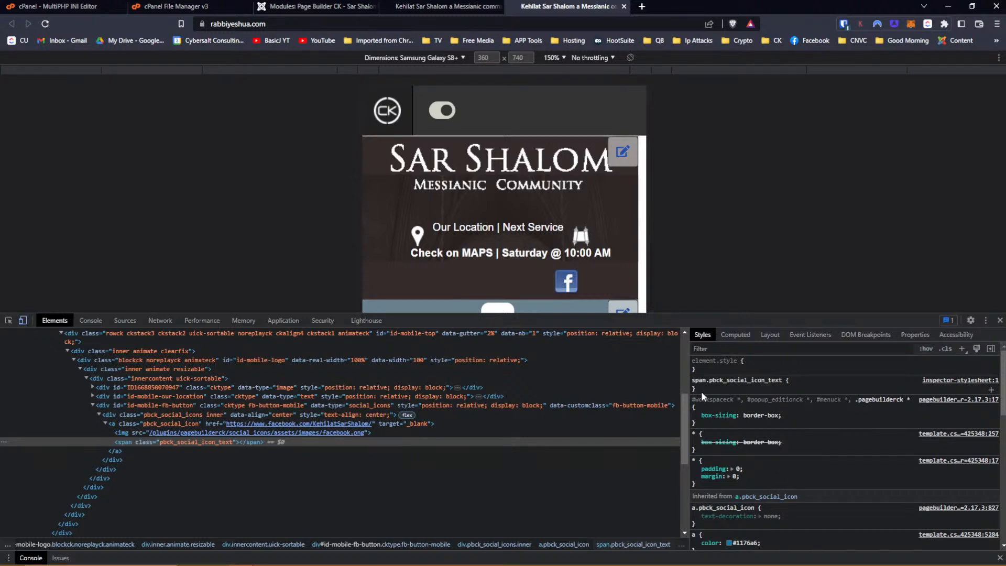
pyautogui.click(695, 389)
pyautogui.write('margin: ;')
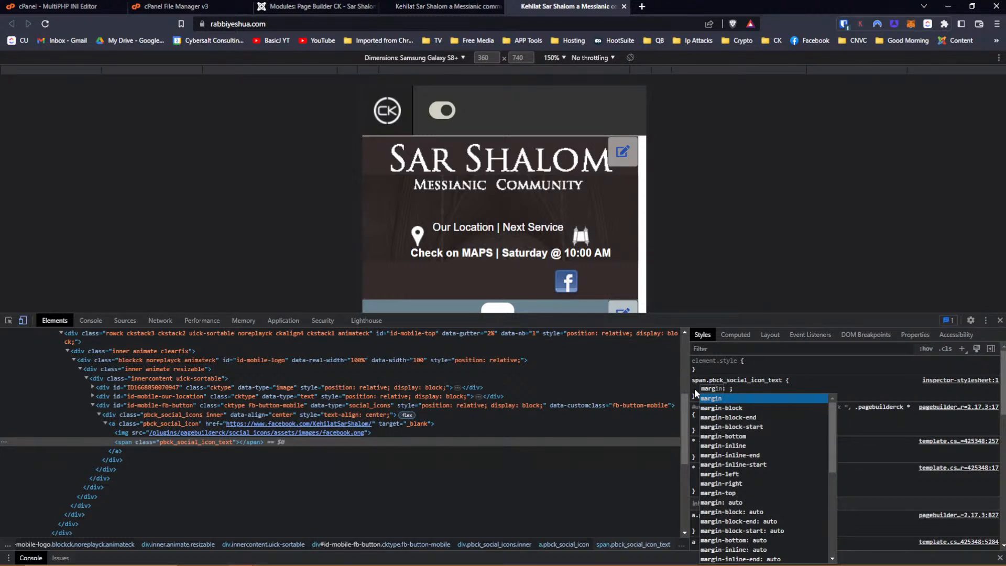
pyautogui.press('Down')
pyautogui.press('Down')
pyautogui.press('Down')
pyautogui.press('Down')
pyautogui.press('Down')
pyautogui.press('Down')
pyautogui.press('Down')
pyautogui.press('Down')
pyautogui.press('Down')
pyautogui.press('Return')
pyautogui.press('Down')
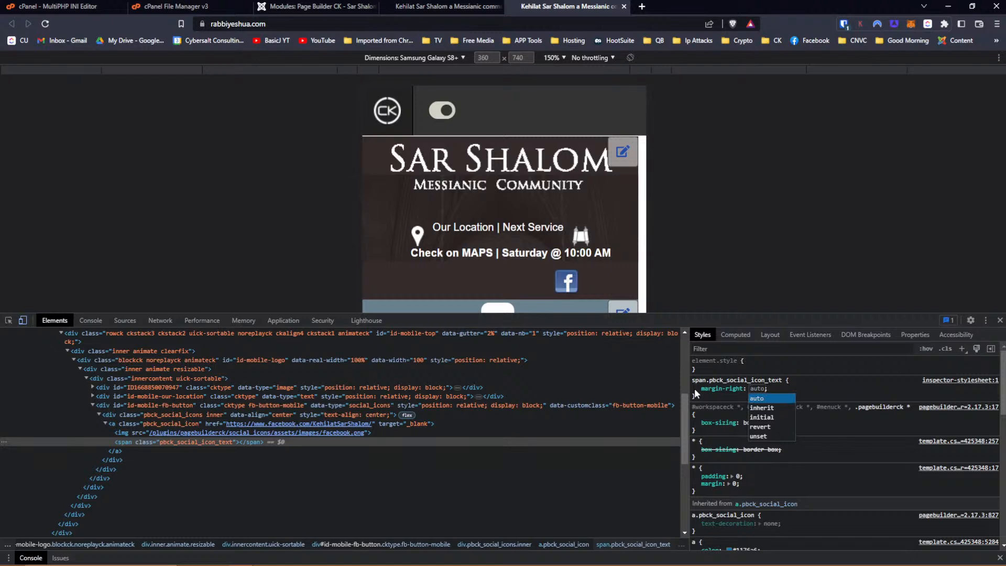
pyautogui.press('Return')
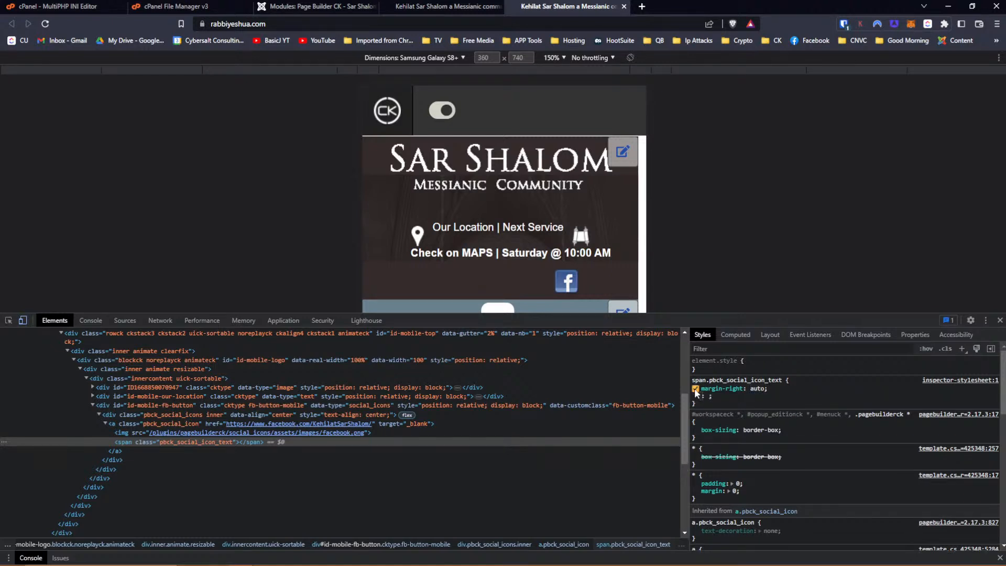
pyautogui.write('marg')
pyautogui.press('Down')
pyautogui.press('Down')
pyautogui.press('Down')
pyautogui.press('Down')
pyautogui.press('Down')
pyautogui.press('Down')
pyautogui.press('Down')
pyautogui.press('Down')
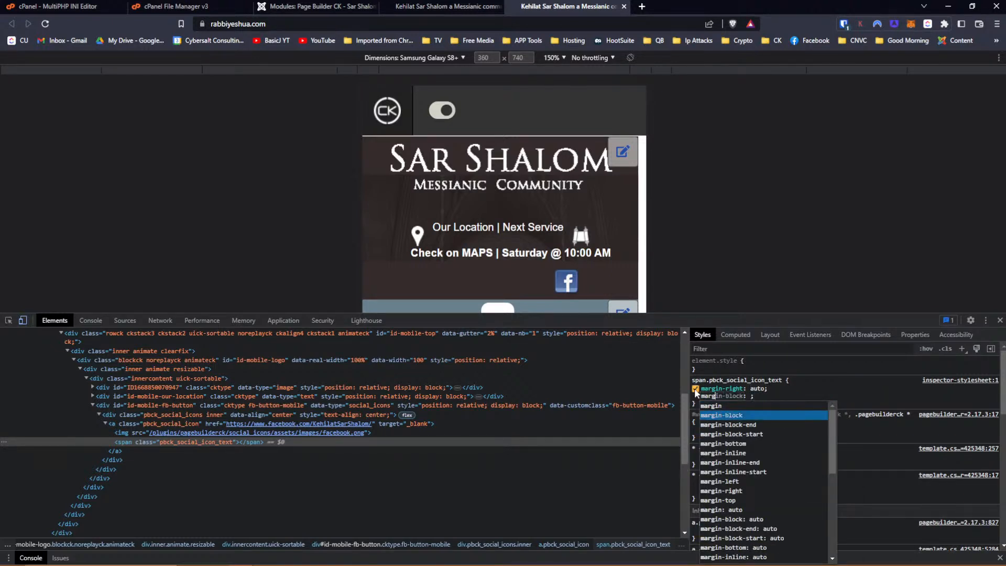
pyautogui.press('Return')
pyautogui.press('Down')
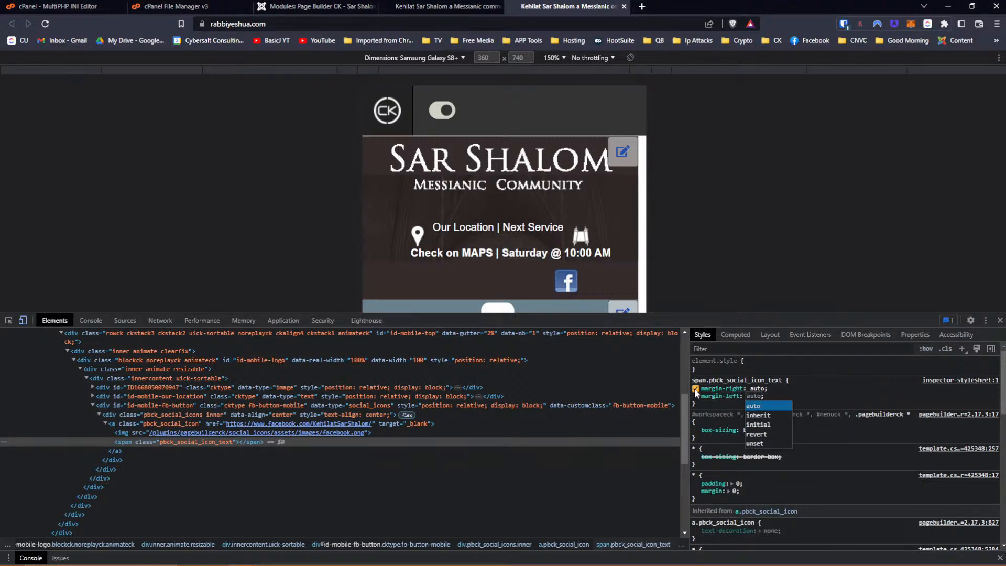
pyautogui.press('Return')
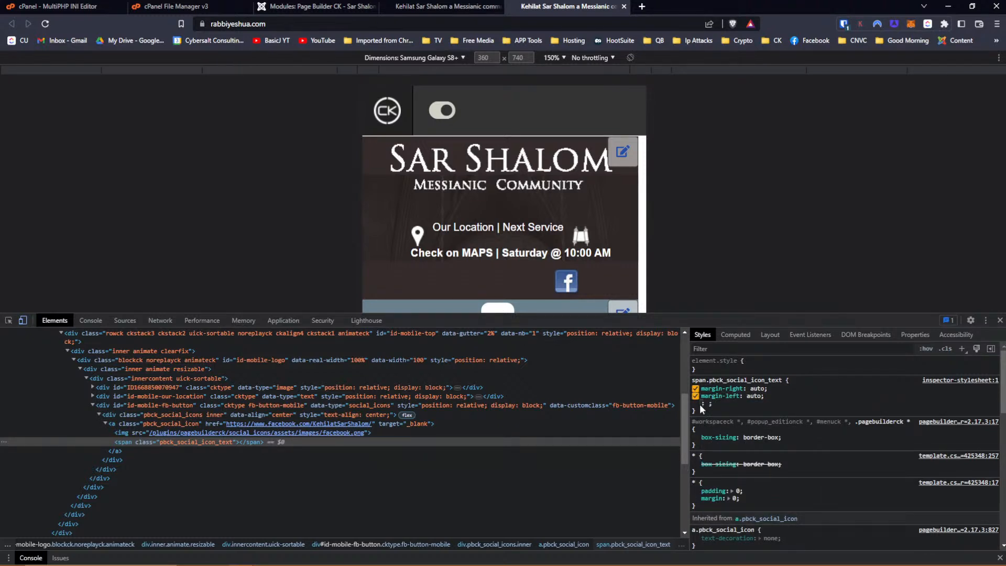
pyautogui.click(720, 408)
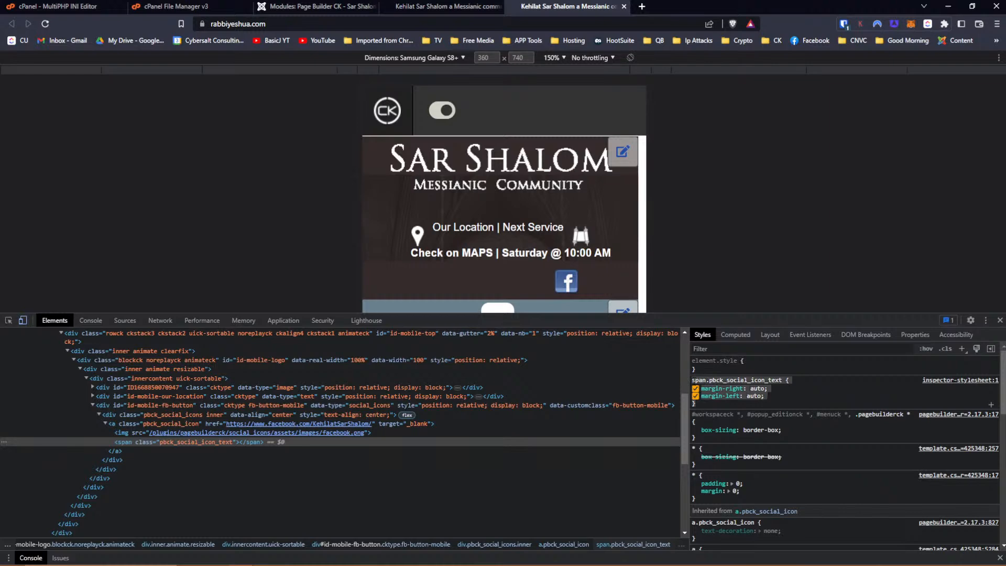
# Copy the span rule and return to the Joomla module editor.
pyautogui.rightClick(705, 382)
pyautogui.click(736, 445)
pyautogui.click(419, 4)
pyautogui.click(314, 6)
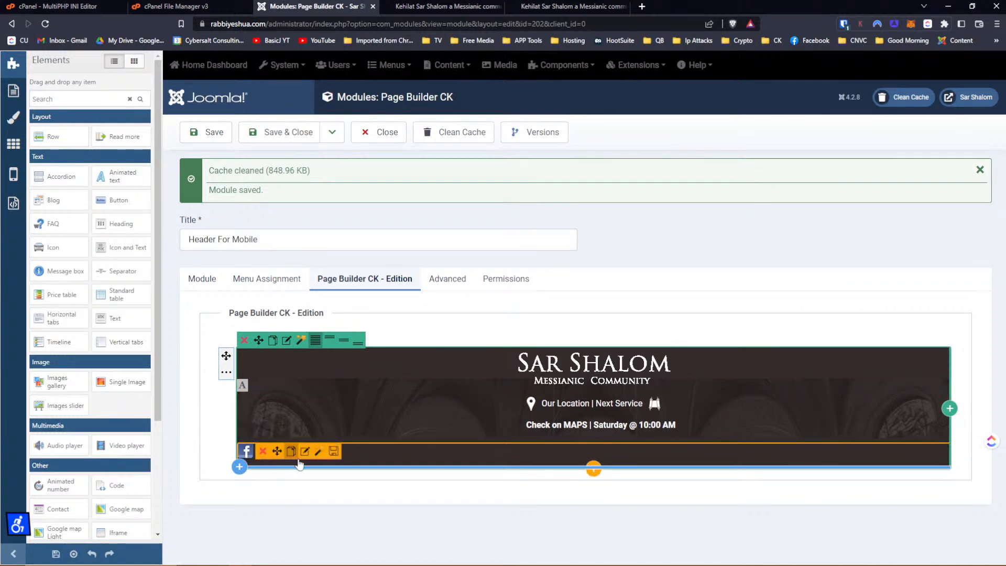
# Clear the Facebook icon item's 250 left margin.
pyautogui.click(305, 450)
pyautogui.click(16, 127)
pyautogui.click(16, 199)
pyautogui.click(31, 248)
pyautogui.moveTo(64, 350); pyautogui.dragTo(28, 355)
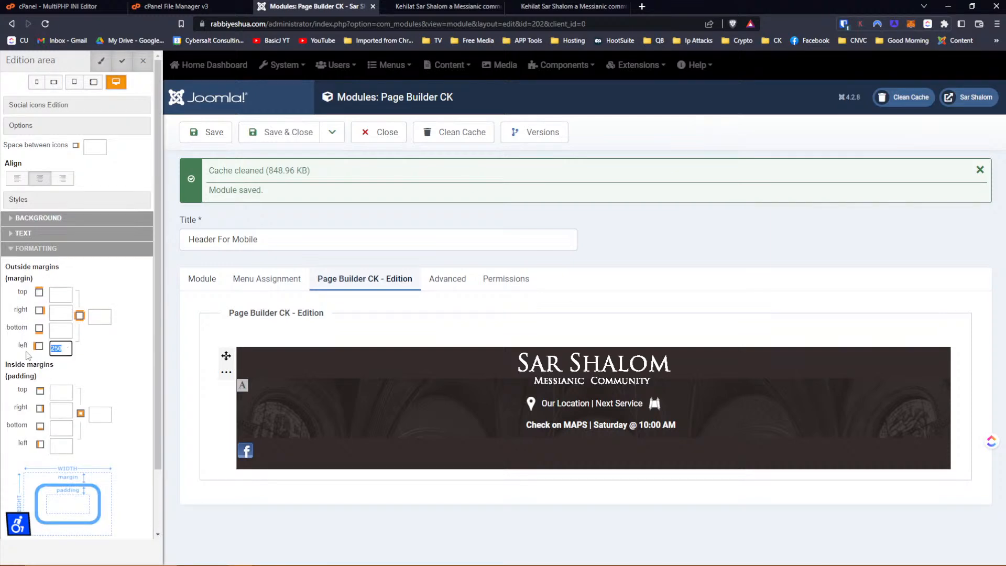
pyautogui.press('BackSpace')
pyautogui.scroll(-2, 91, 338)
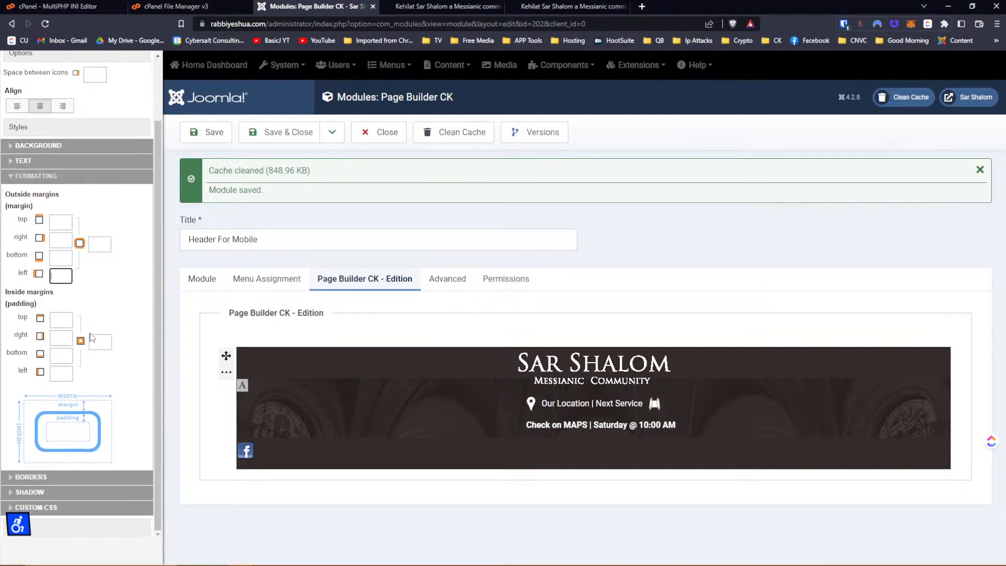
# Replace the phone layout's custom CSS with the span.pbck_social_icon_text auto-margin rule.
pyautogui.click(41, 496)
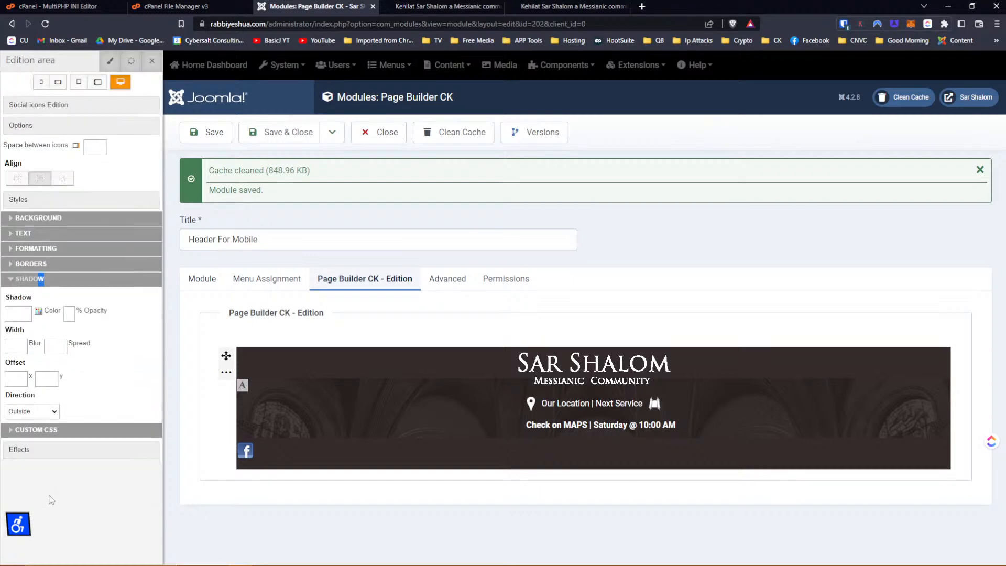
pyautogui.click(39, 280)
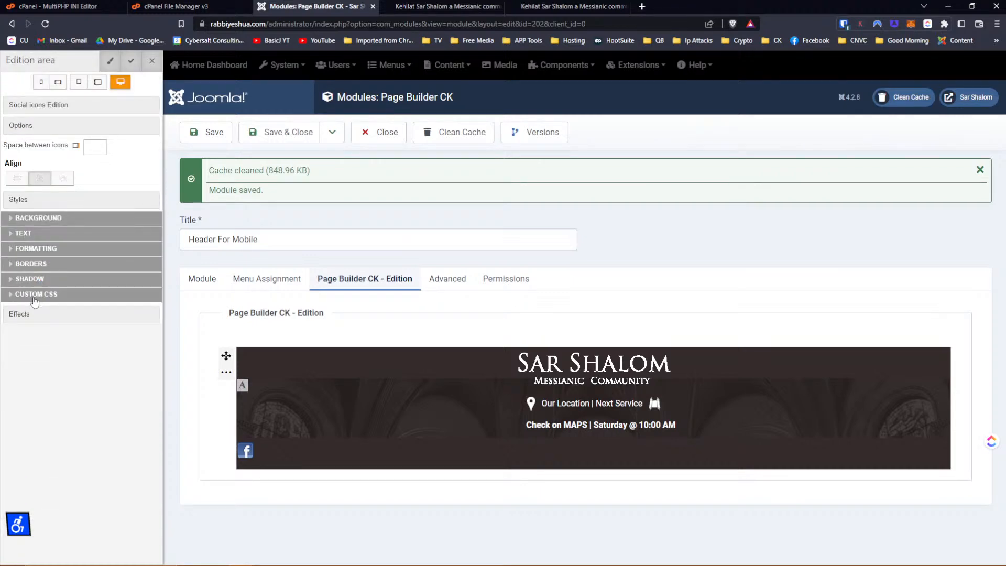
pyautogui.click(35, 301)
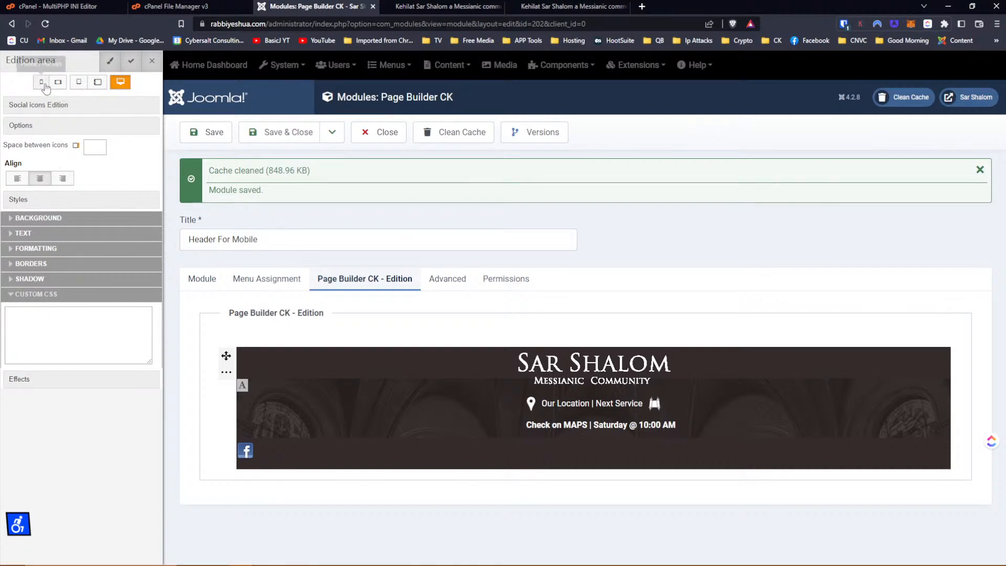
pyautogui.click(41, 82)
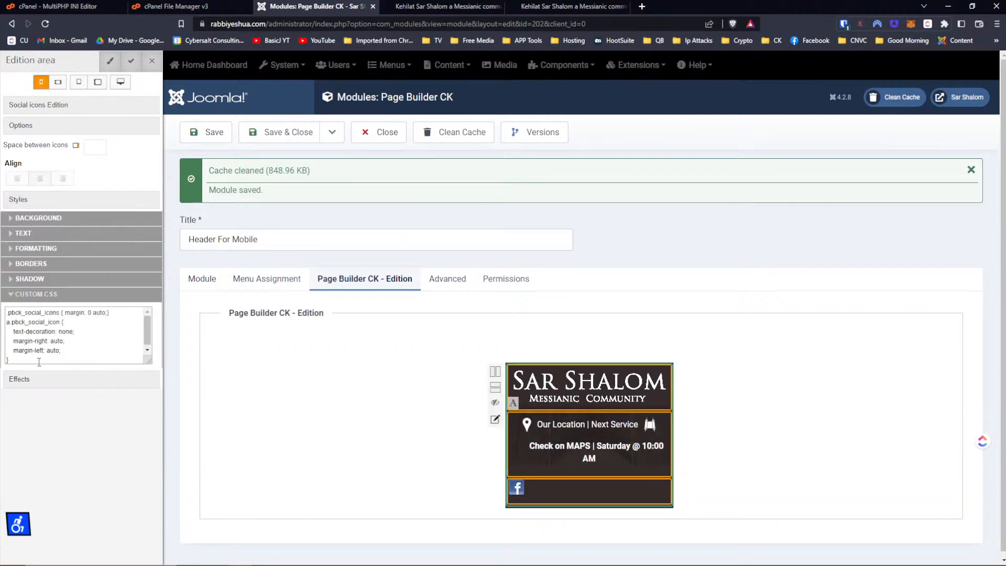
pyautogui.moveTo(39, 362); pyautogui.dragTo(3, 304)
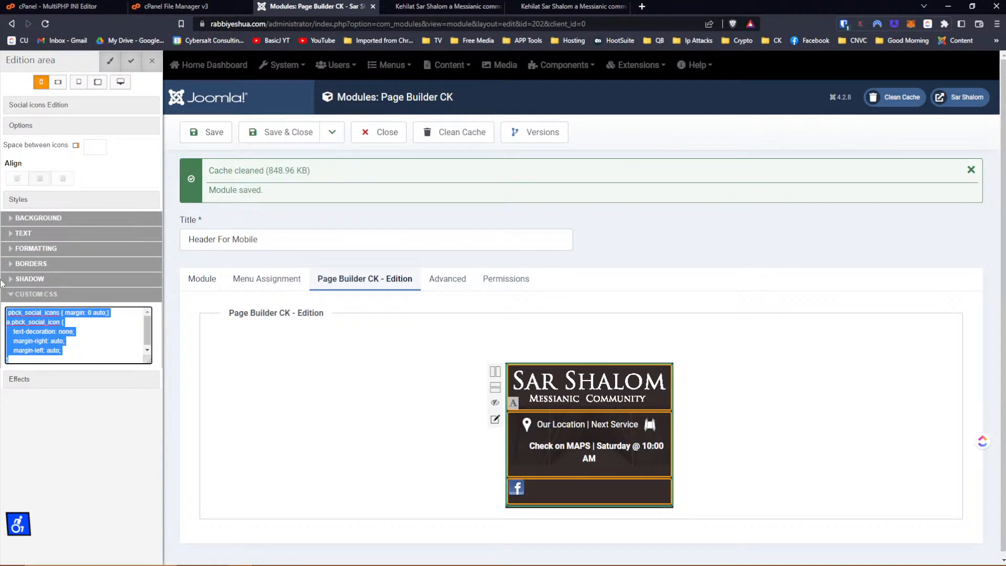
pyautogui.hotkey('ctrl', 'v')
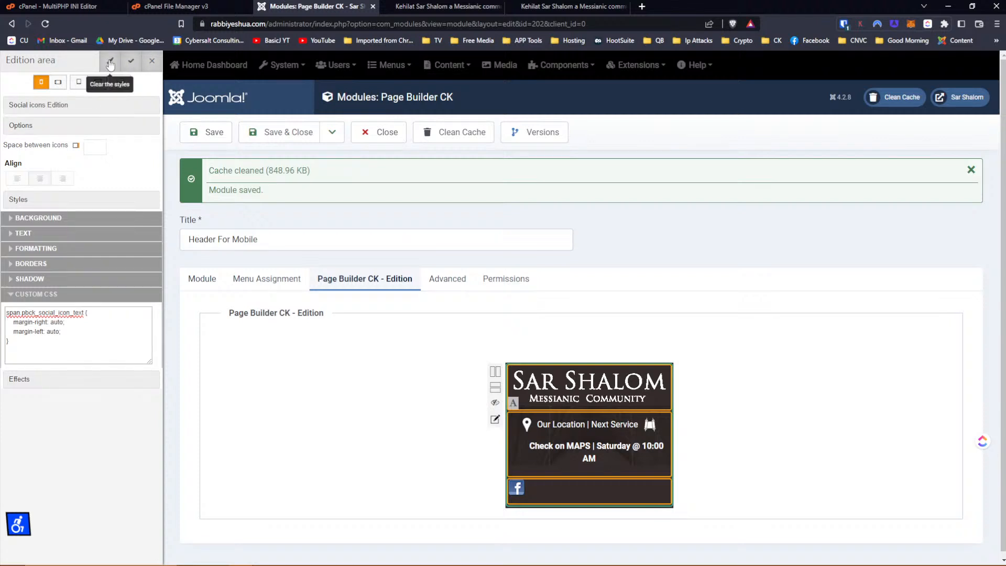
# Cancel the Clear styles prompt, save the module, and return to the live mobile view.
pyautogui.click(113, 61)
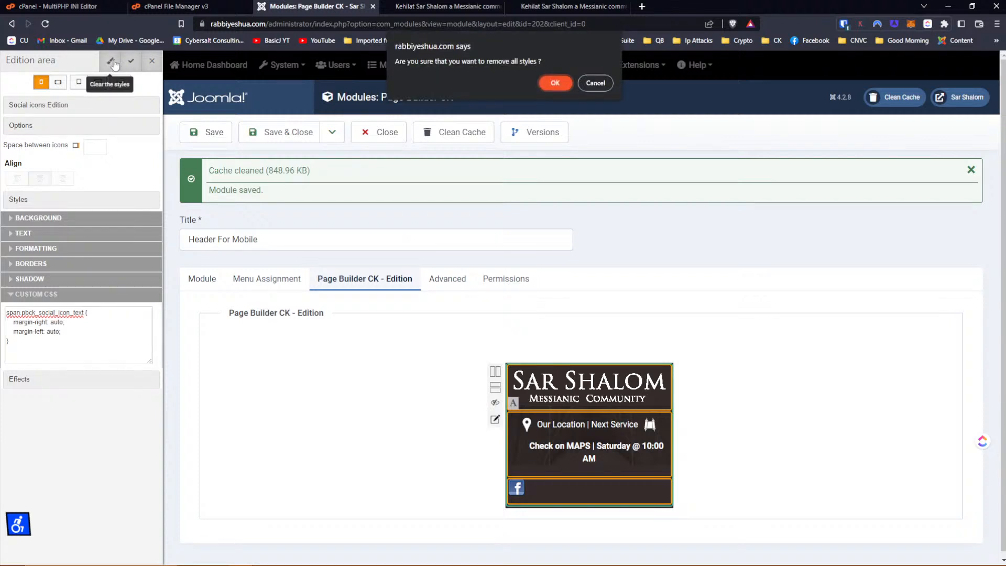
pyautogui.click(596, 83)
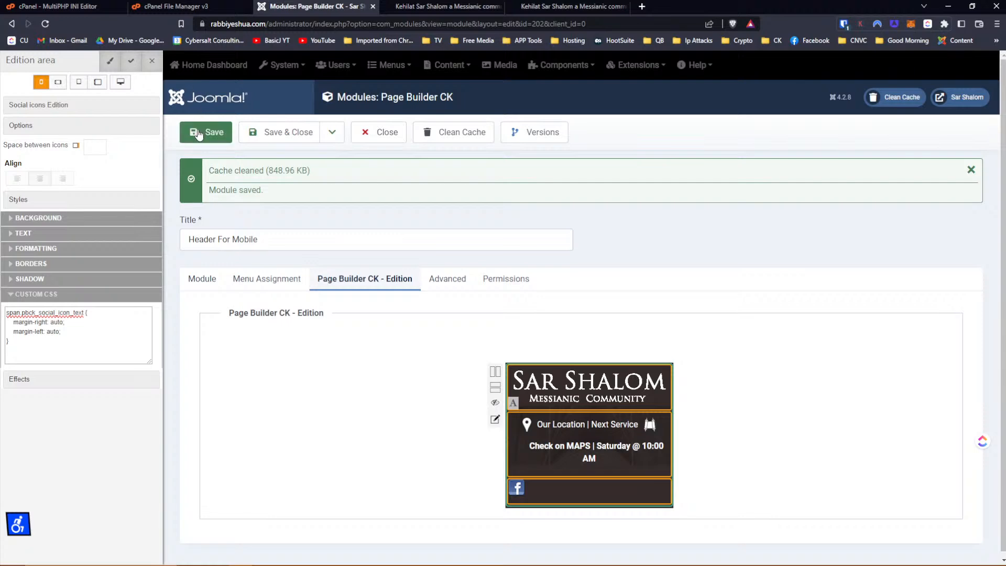
pyautogui.click(207, 132)
pyautogui.click(569, 6)
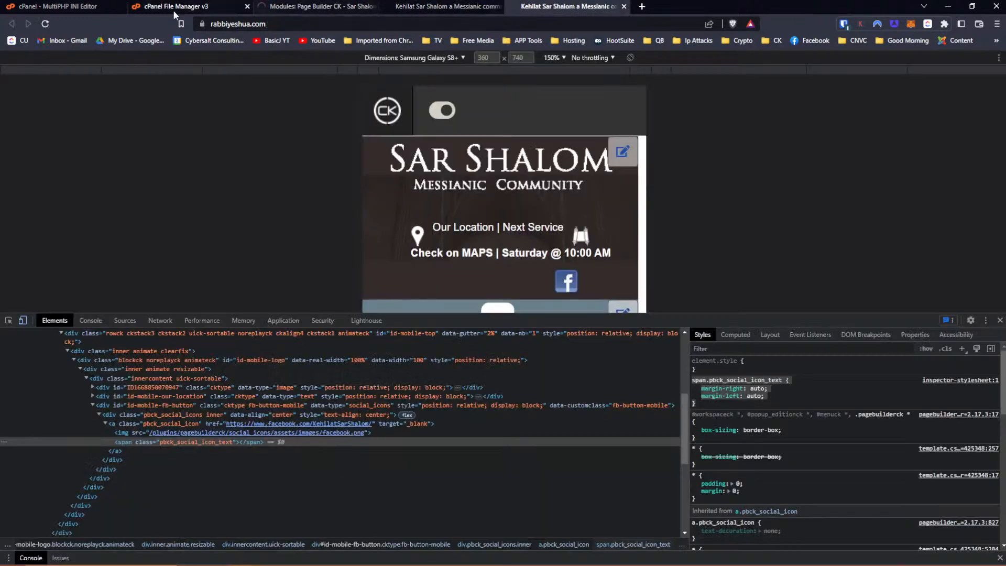
# Reload the live mobile site to see where the Facebook icon sits, then go back to Page Builder CK.
pyautogui.click(48, 25)
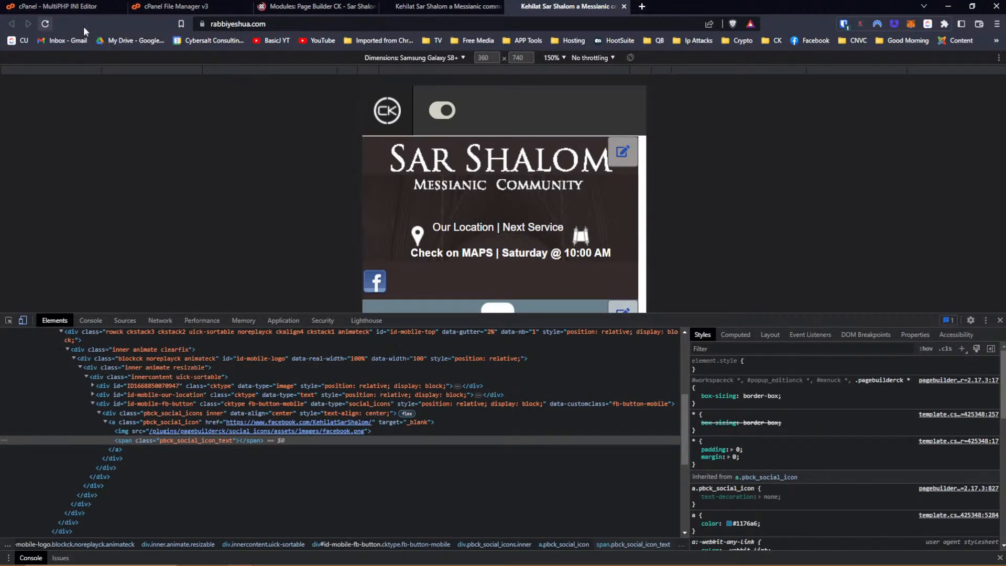
pyautogui.click(314, 7)
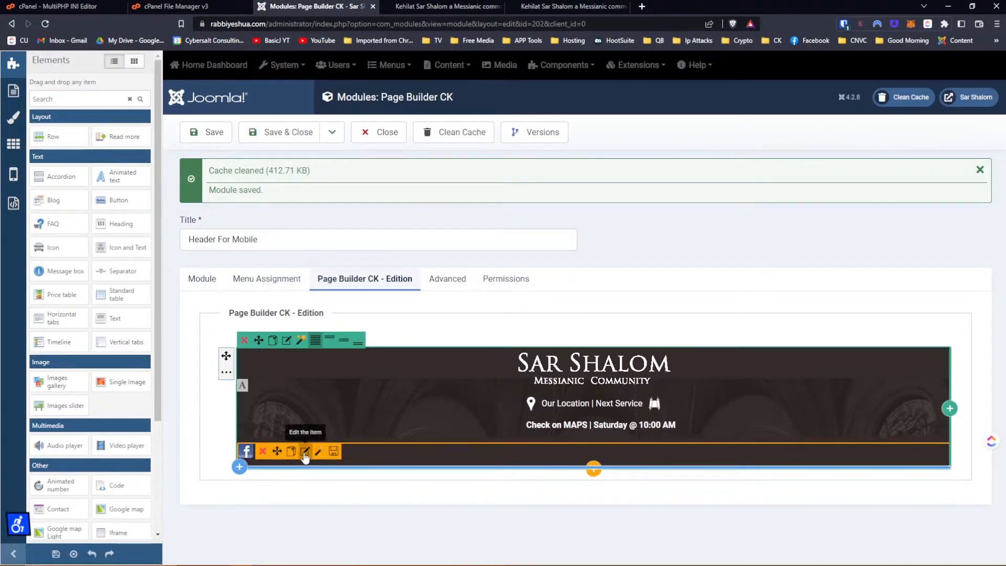
# On the phone layout, clear the right and left 'auto' margins and set the left margin to 200.
pyautogui.click(304, 451)
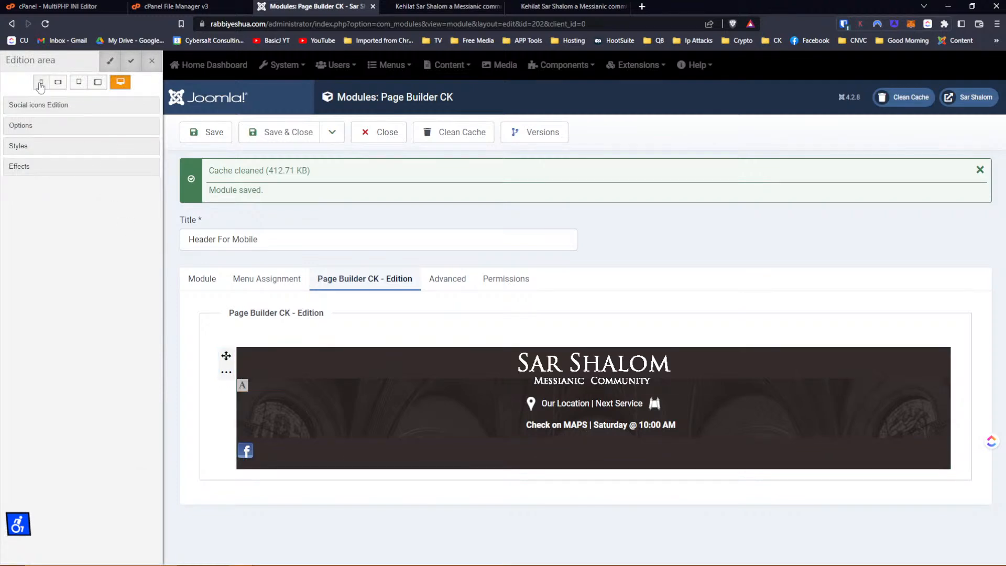
pyautogui.click(40, 81)
pyautogui.click(35, 147)
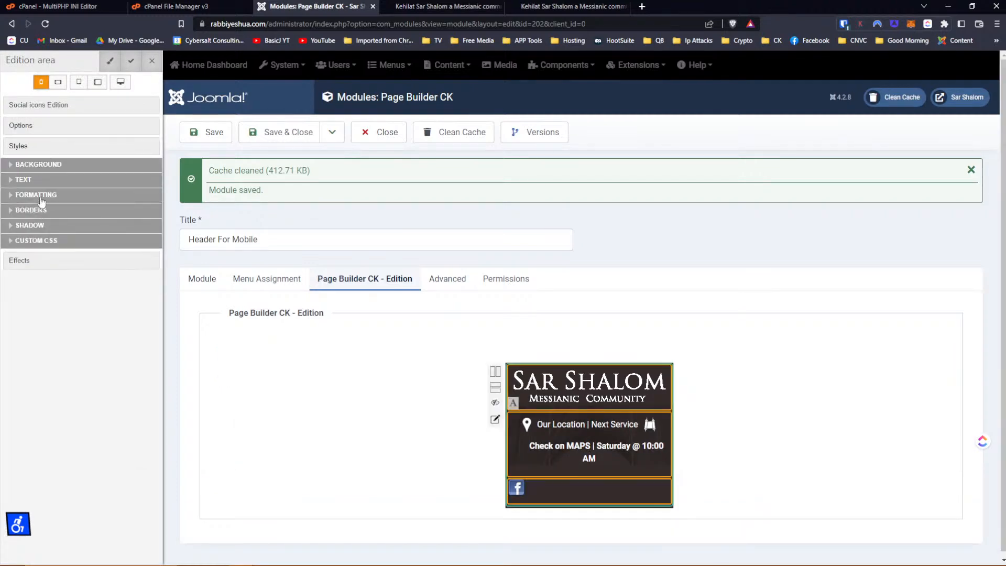
pyautogui.click(38, 195)
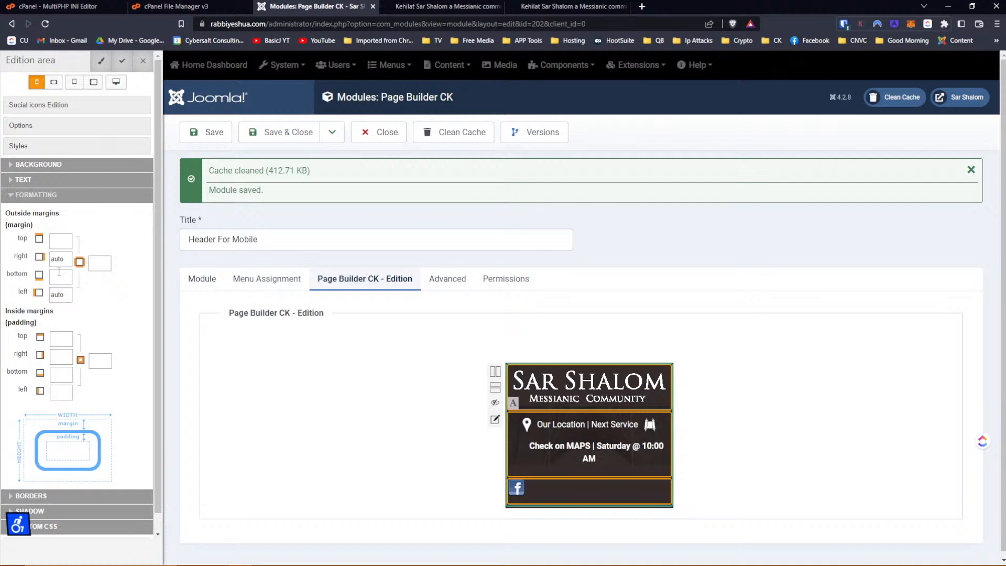
pyautogui.doubleClick(60, 258)
pyautogui.press('BackSpace')
pyautogui.doubleClick(59, 294)
pyautogui.press('BackSpace')
pyautogui.press('Tab')
pyautogui.click(65, 296)
pyautogui.write('20')
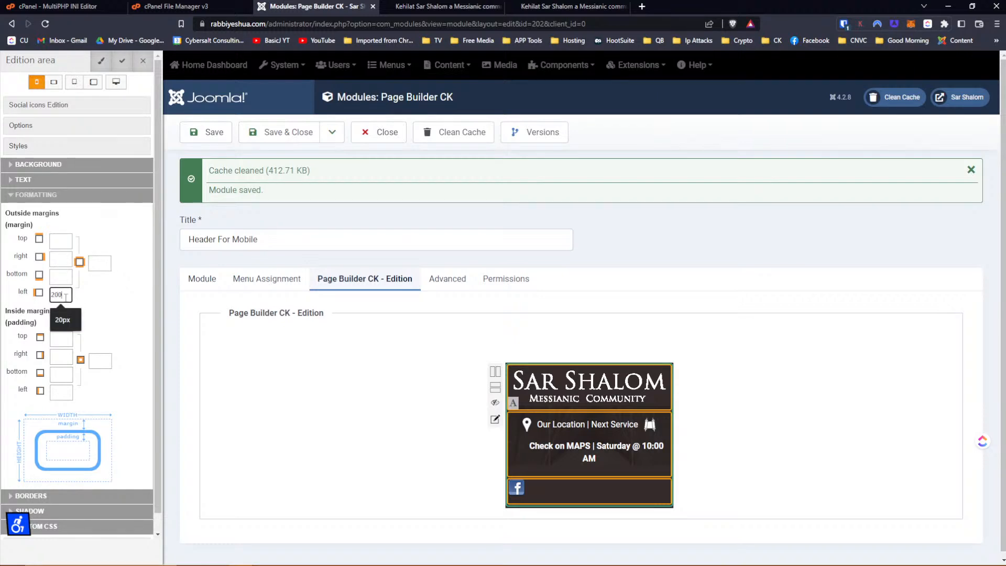
pyautogui.write('0')
pyautogui.press('Tab')
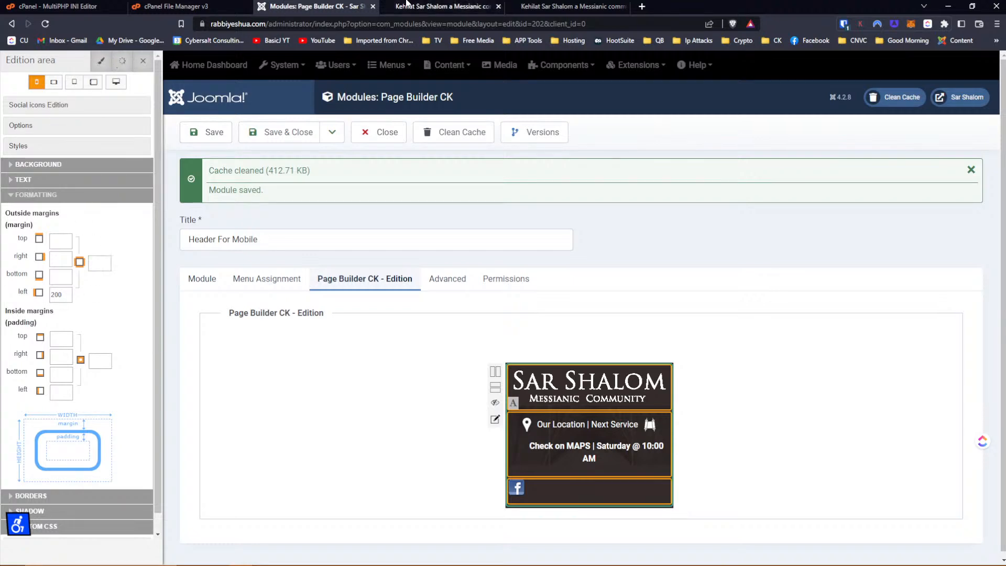
# Save the module and reload the live mobile site to check the icon's position.
pyautogui.click(426, 8)
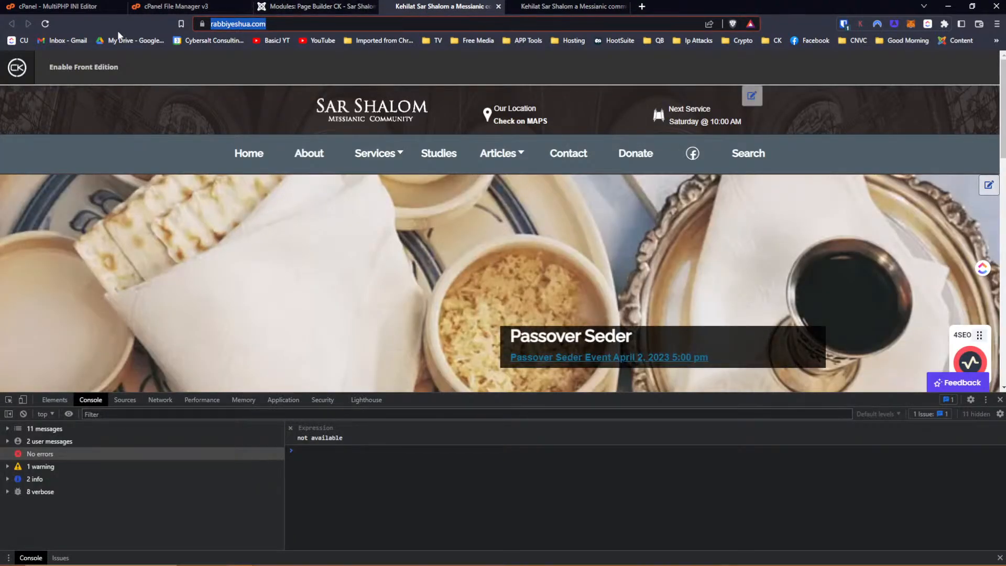
pyautogui.click(569, 9)
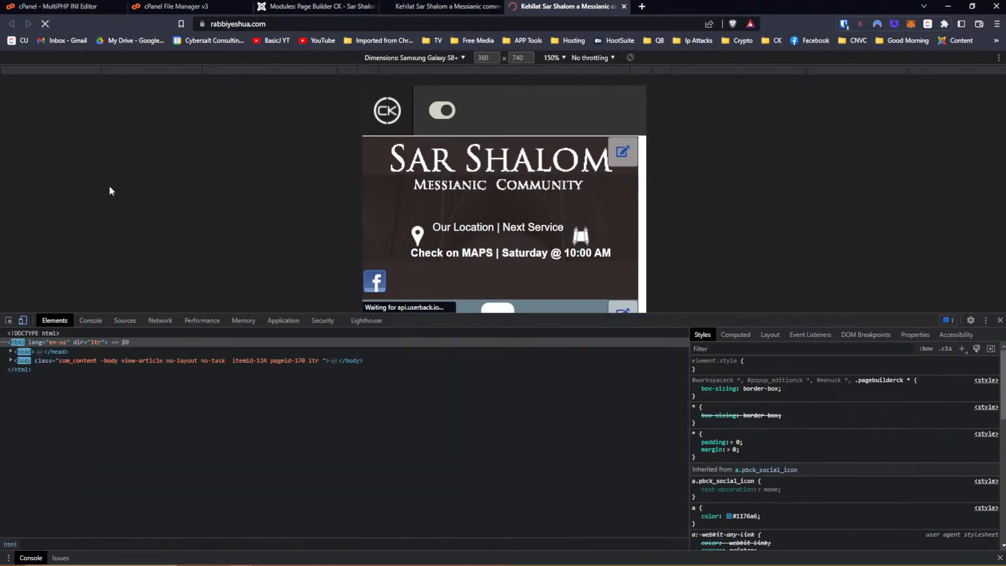
pyautogui.click(314, 6)
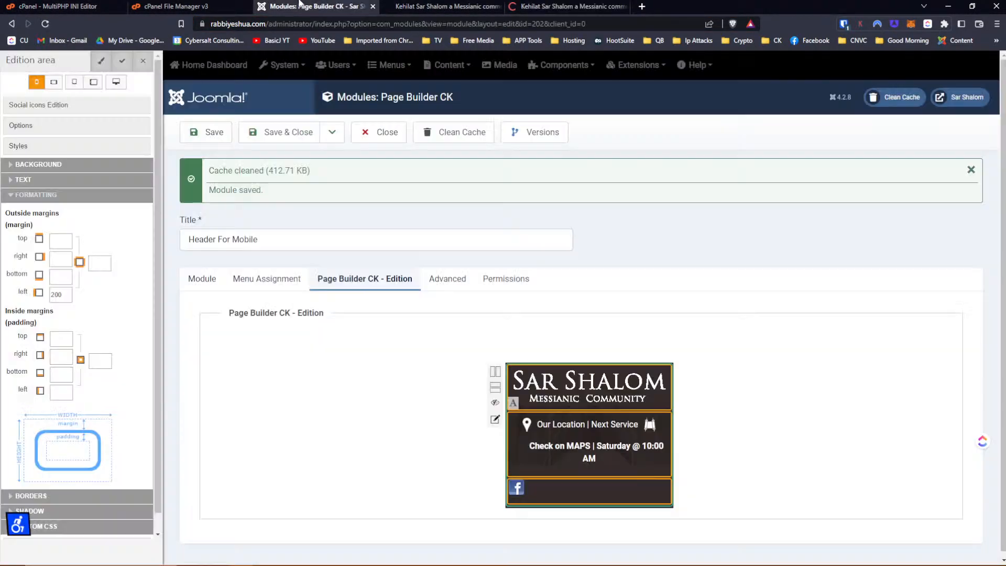
pyautogui.click(207, 132)
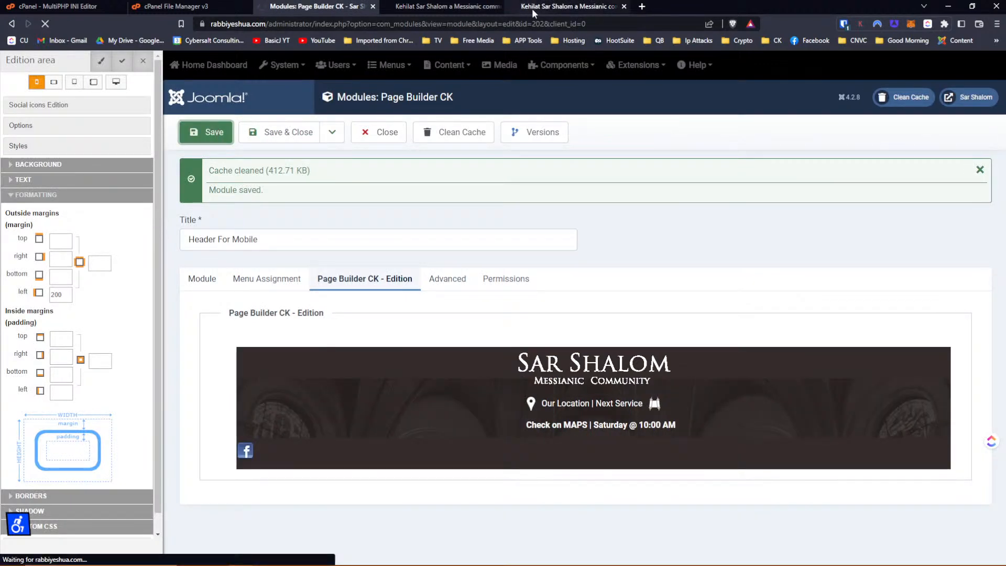
pyautogui.click(533, 8)
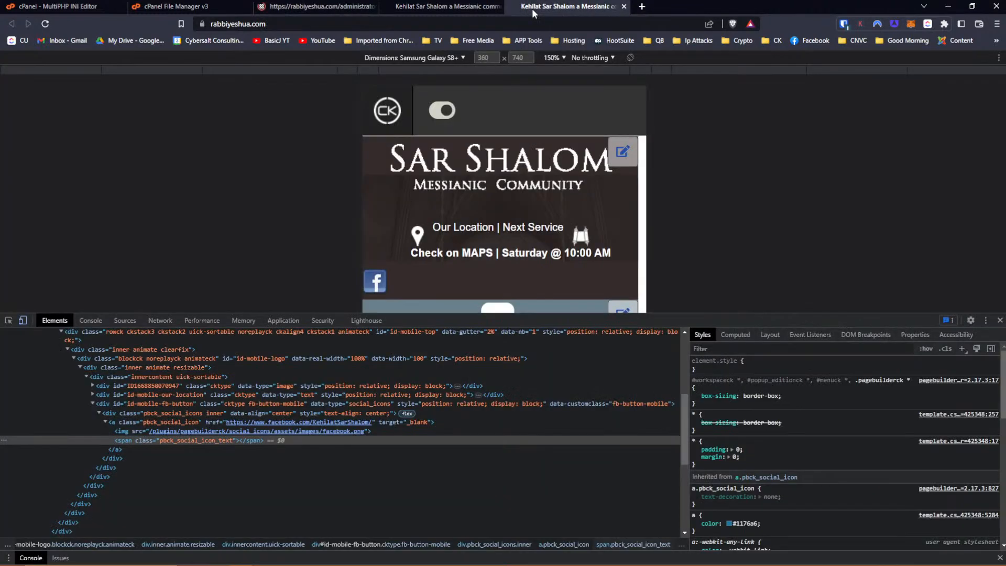
pyautogui.click(45, 24)
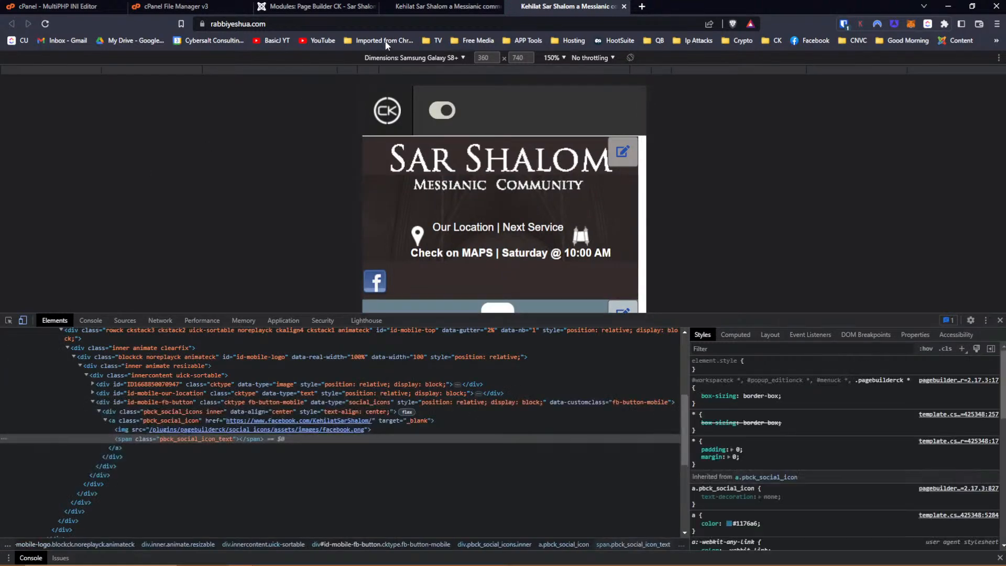
pyautogui.click(414, 8)
pyautogui.click(328, 6)
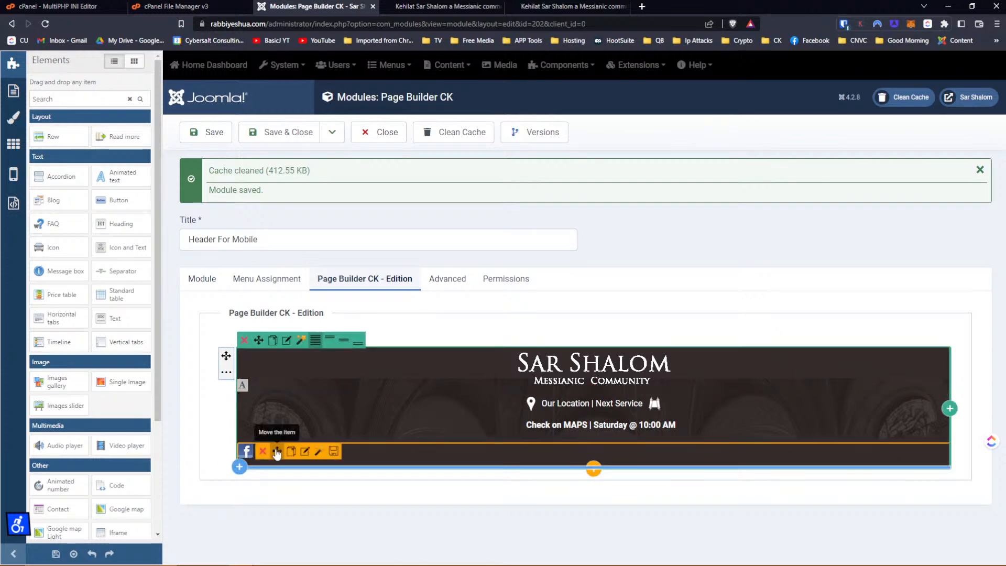
# Open the Facebook icon's style settings and review its custom CSS across phone, tablet and desktop layouts.
pyautogui.click(305, 452)
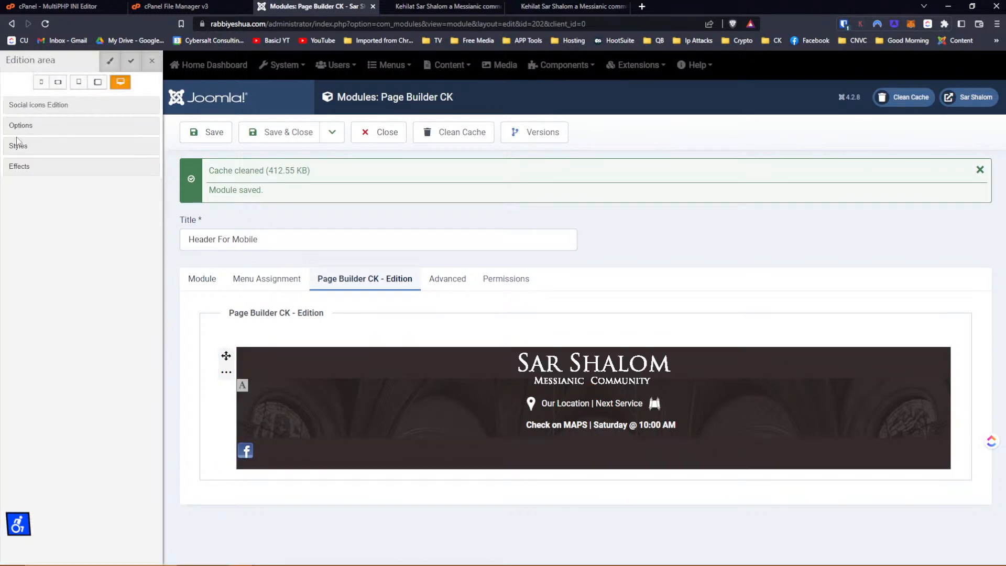
pyautogui.click(17, 147)
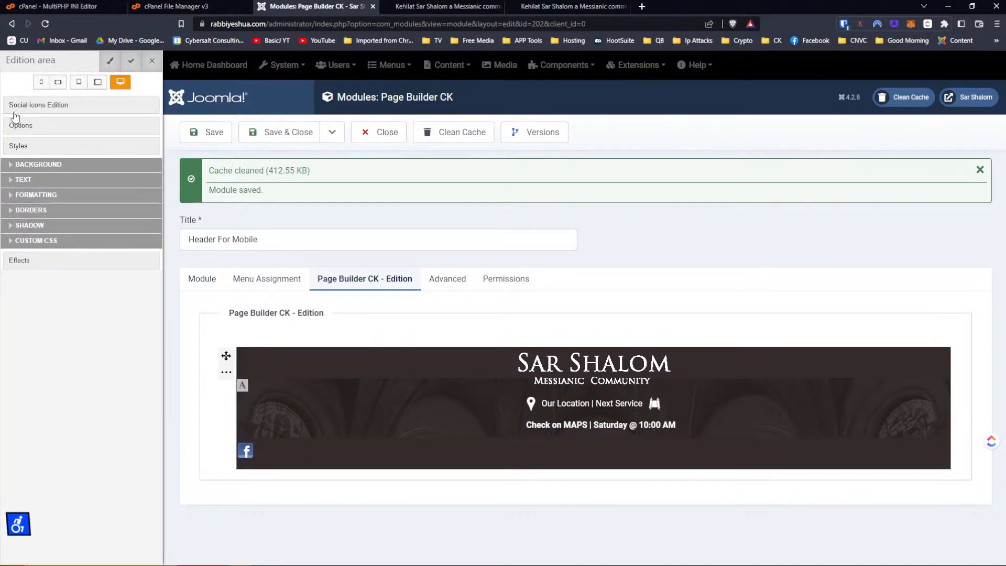
pyautogui.click(41, 82)
pyautogui.click(11, 226)
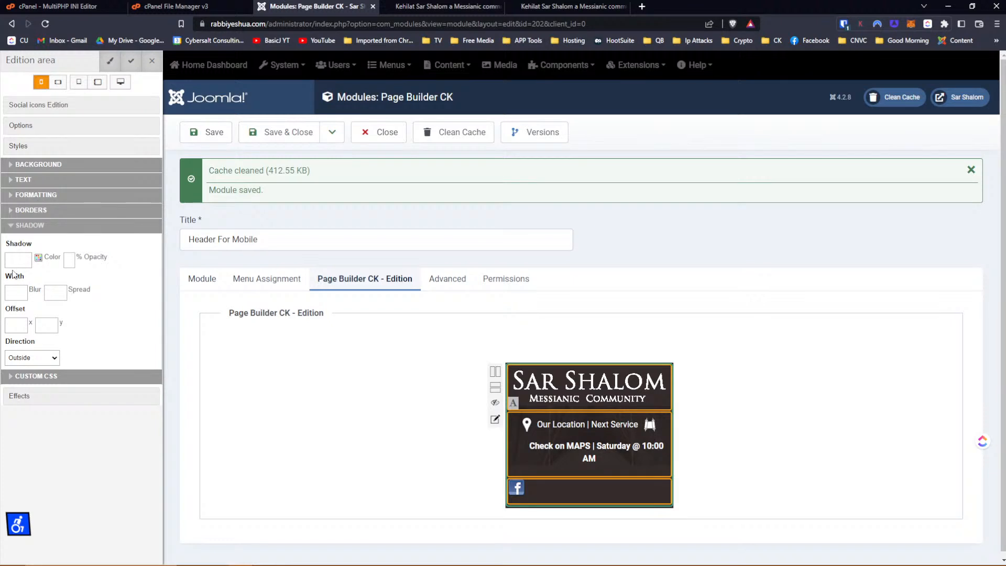
pyautogui.click(13, 194)
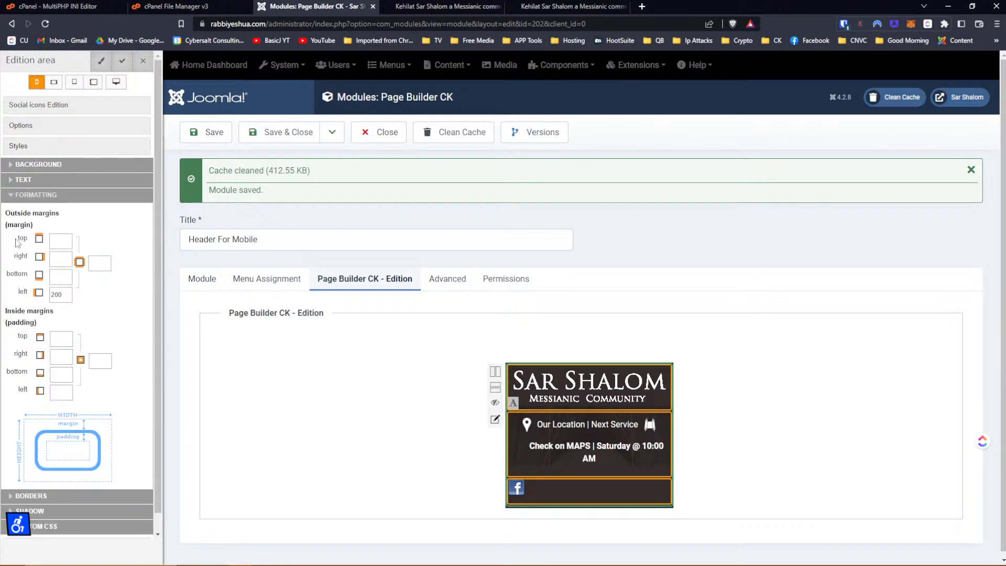
pyautogui.click(54, 81)
pyautogui.click(74, 81)
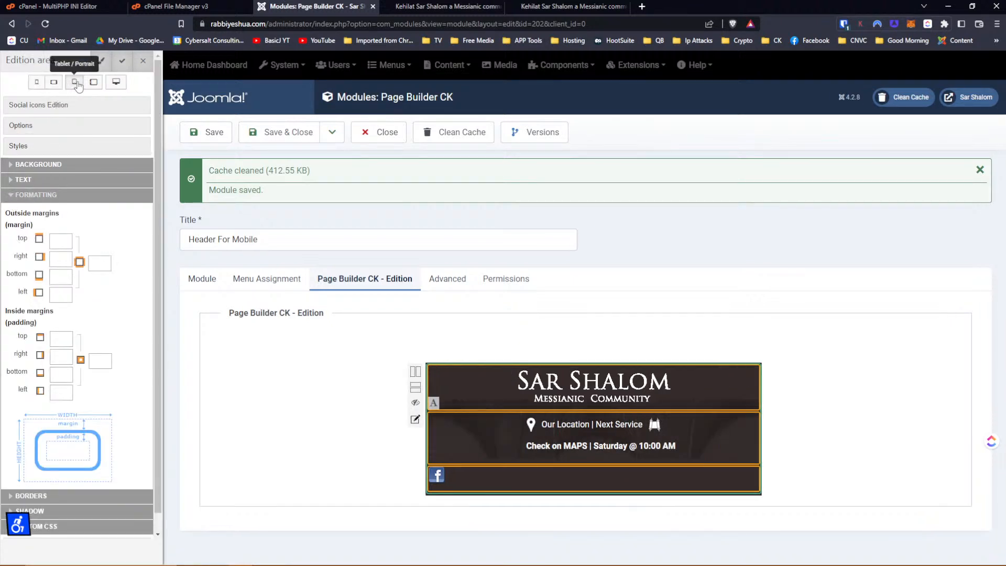
pyautogui.click(94, 82)
pyautogui.click(116, 82)
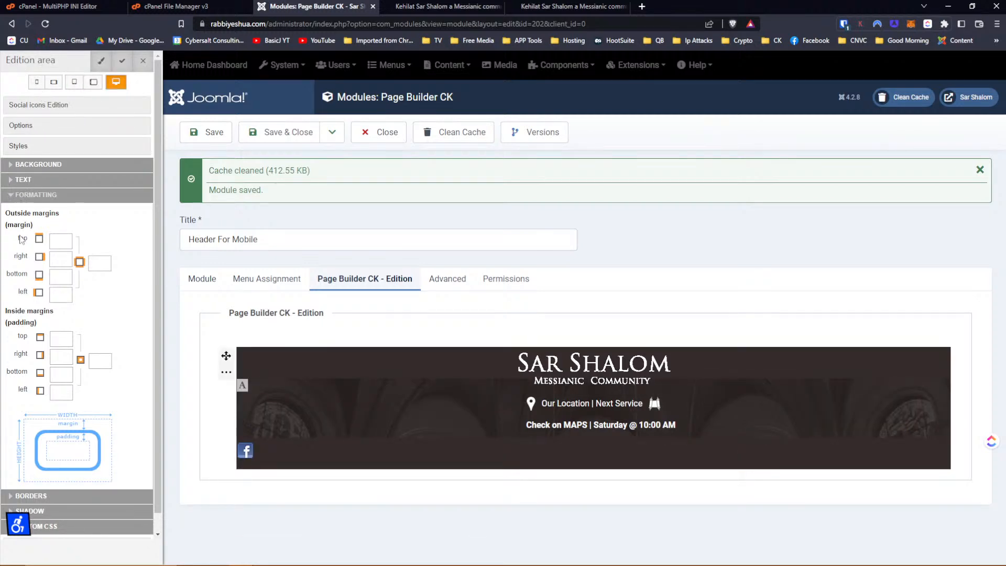
pyautogui.click(63, 528)
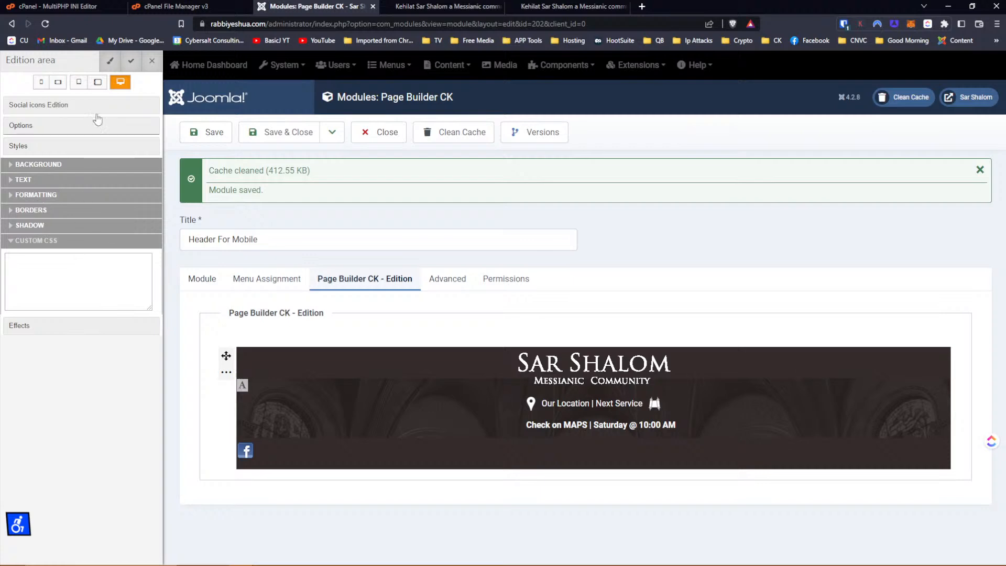
pyautogui.click(97, 82)
pyautogui.click(79, 83)
pyautogui.click(57, 83)
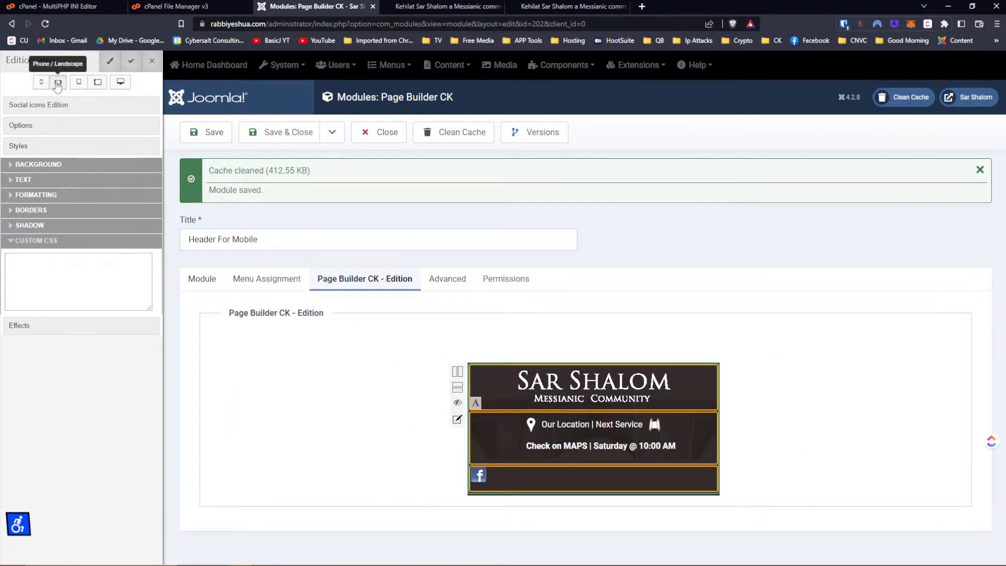
pyautogui.click(42, 82)
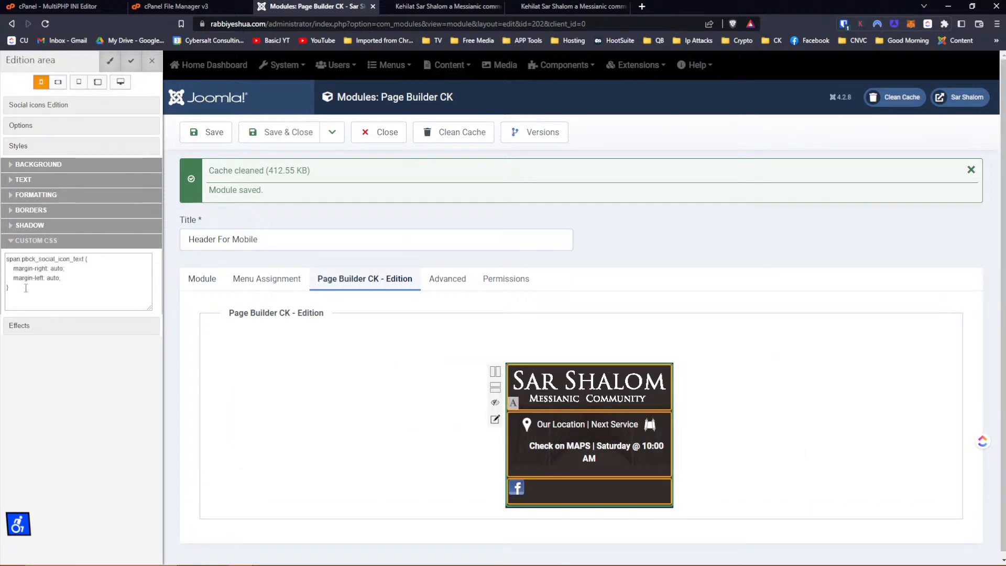
# Delete the icon-text centring rule from the phone layout's custom CSS and apply the change.
pyautogui.moveTo(28, 289); pyautogui.dragTo(2, 255)
pyautogui.press('BackSpace')
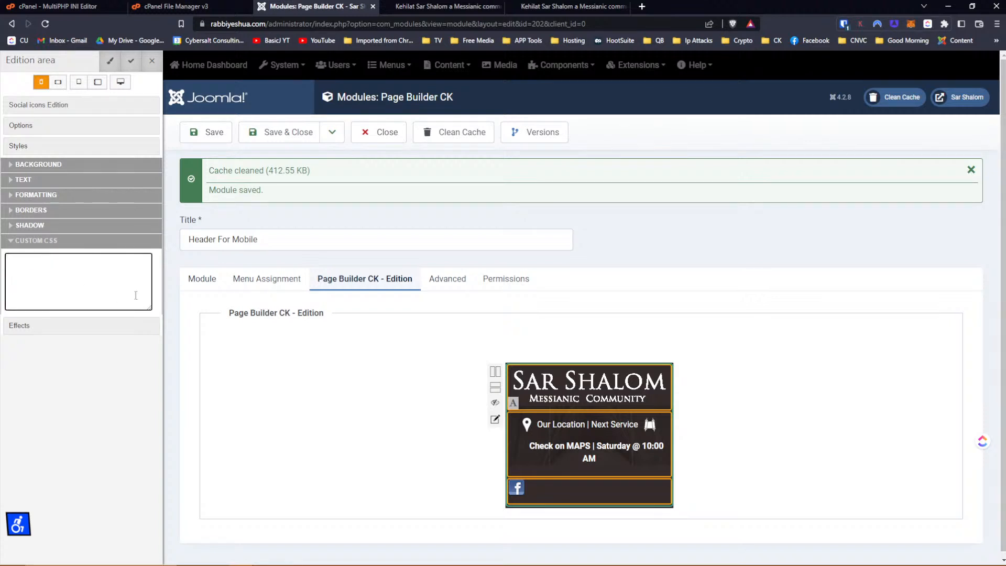
pyautogui.click(345, 438)
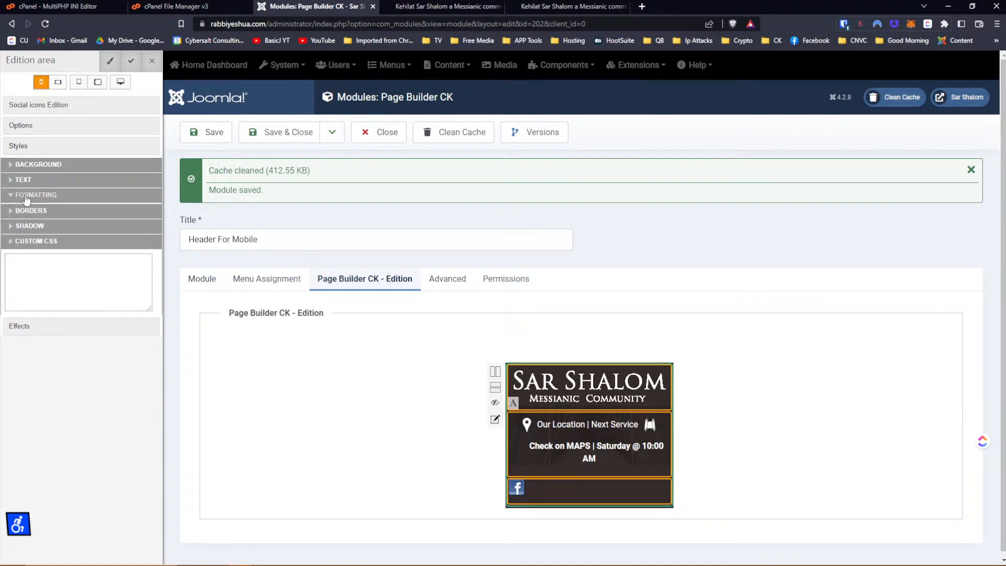
pyautogui.click(26, 196)
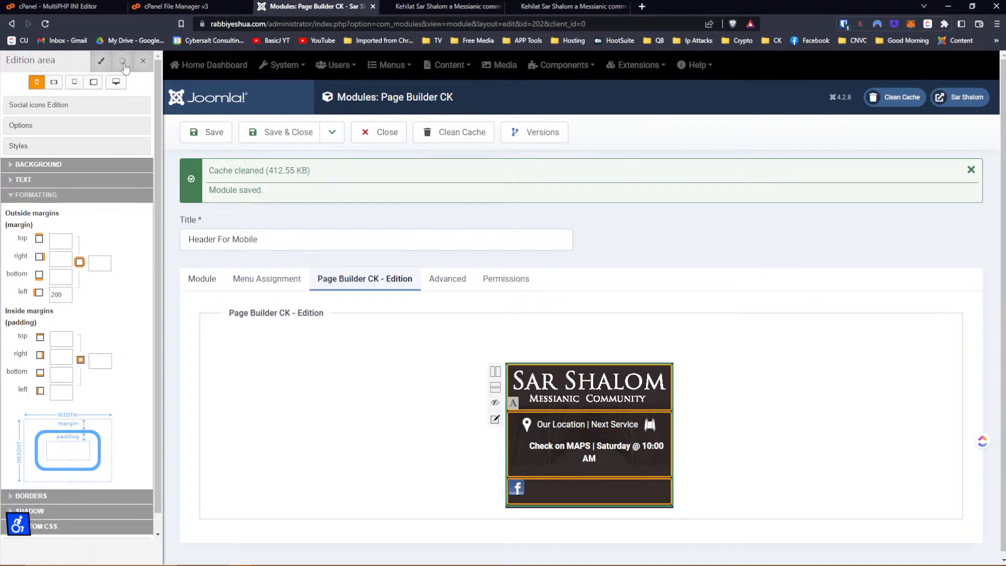
# Save the module and reload the live mobile site to check the icon.
pyautogui.click(199, 131)
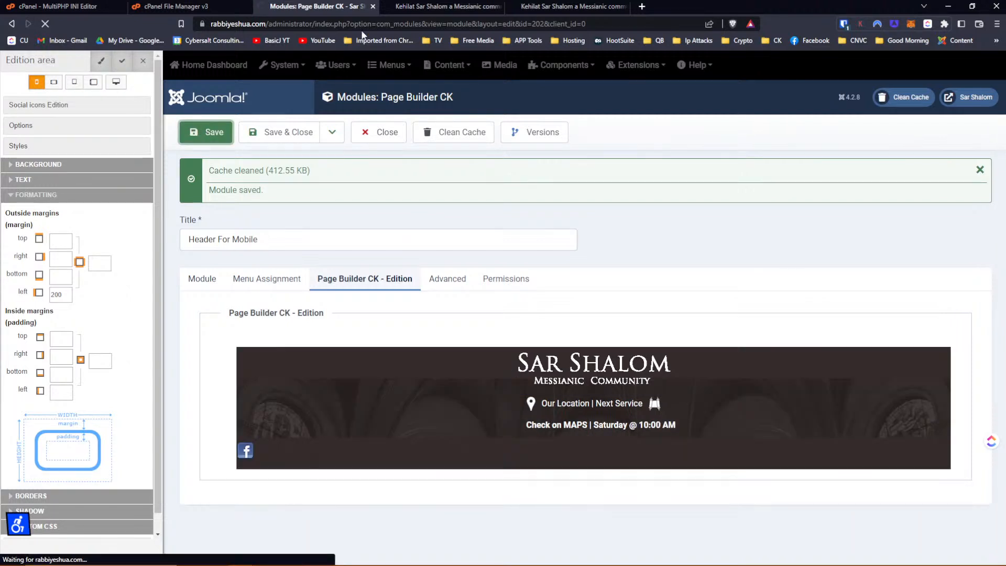
pyautogui.click(545, 9)
pyautogui.click(542, 24)
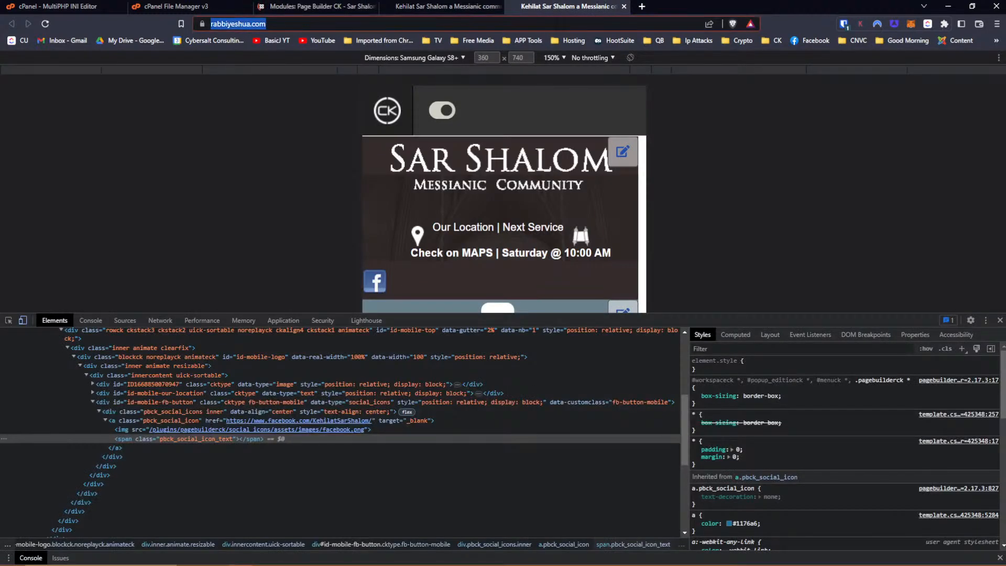
pyautogui.press('Return')
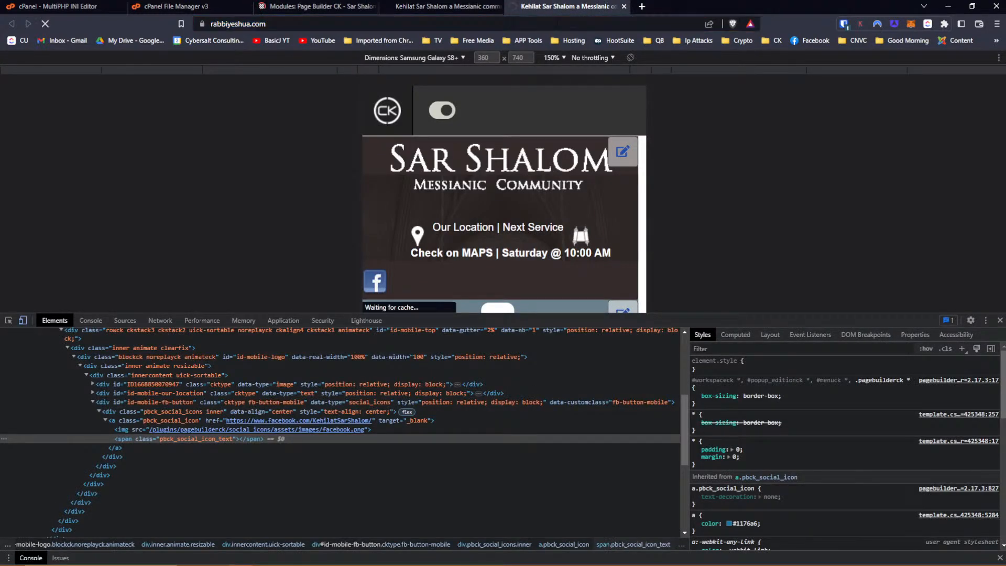
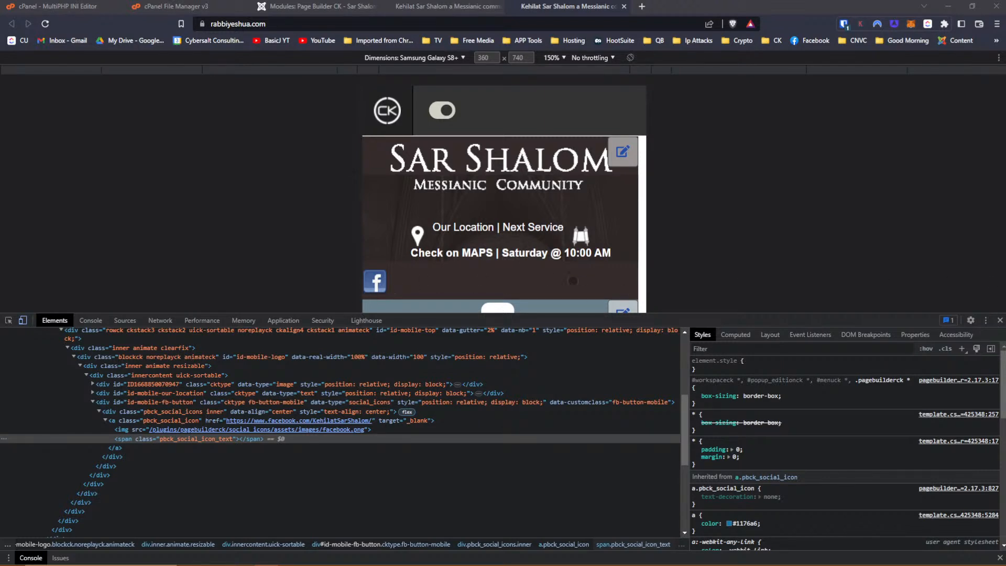
# Reload the live site in both browser windows and close the extra window.
pyautogui.click(46, 24)
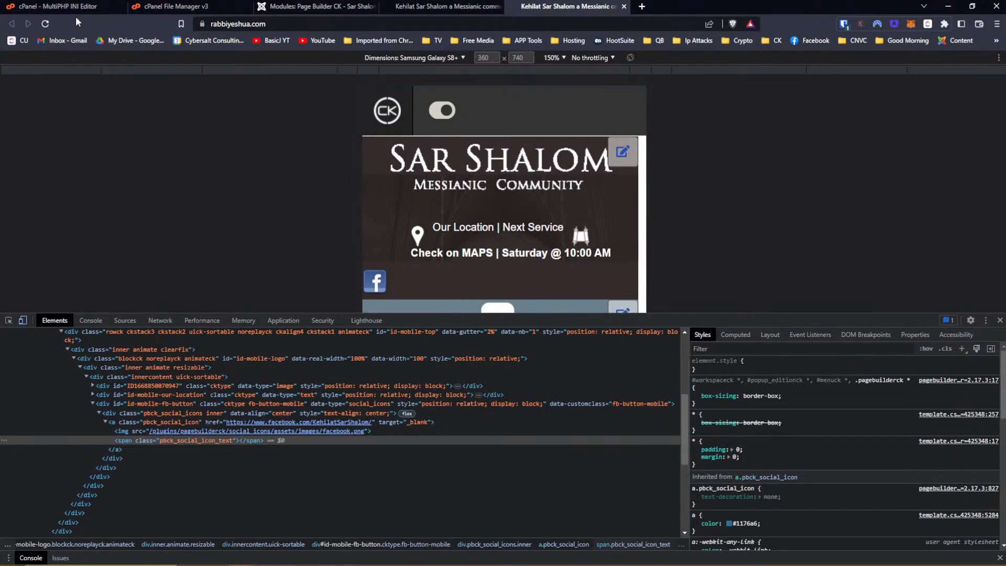
pyautogui.click(365, 24)
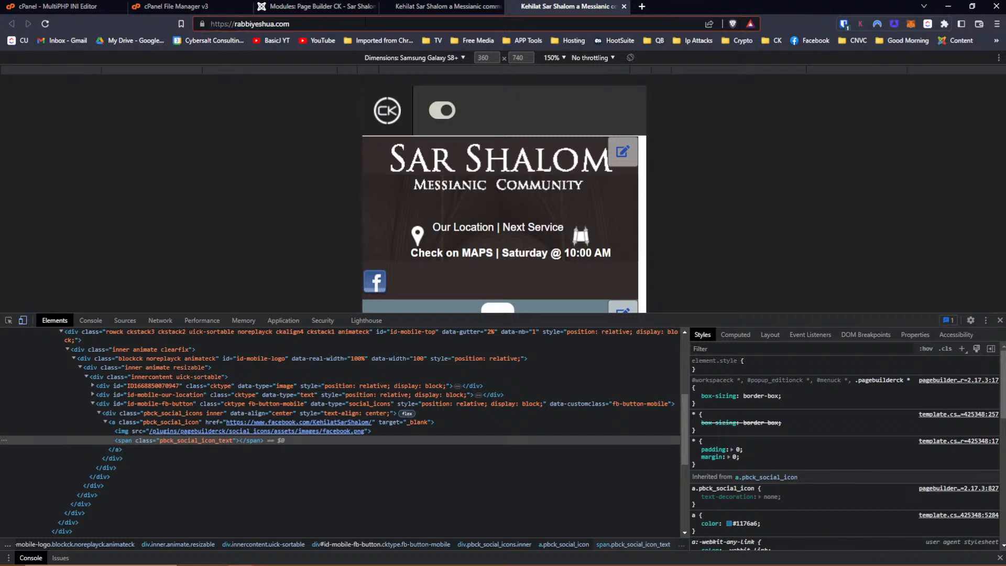
pyautogui.press('Return')
pyautogui.hotkey('alt', 'Tab')
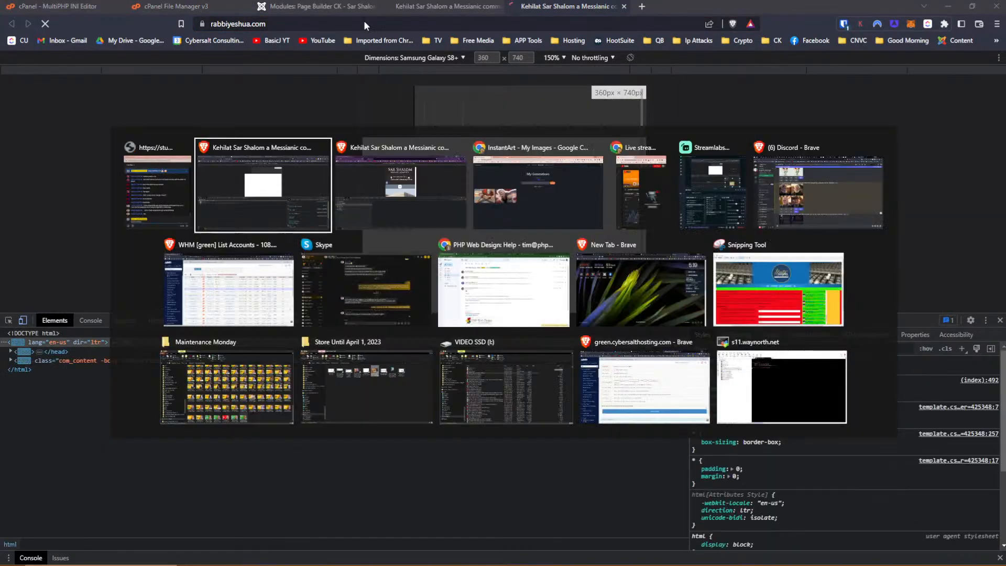
pyautogui.hotkey('alt', 'Tab')
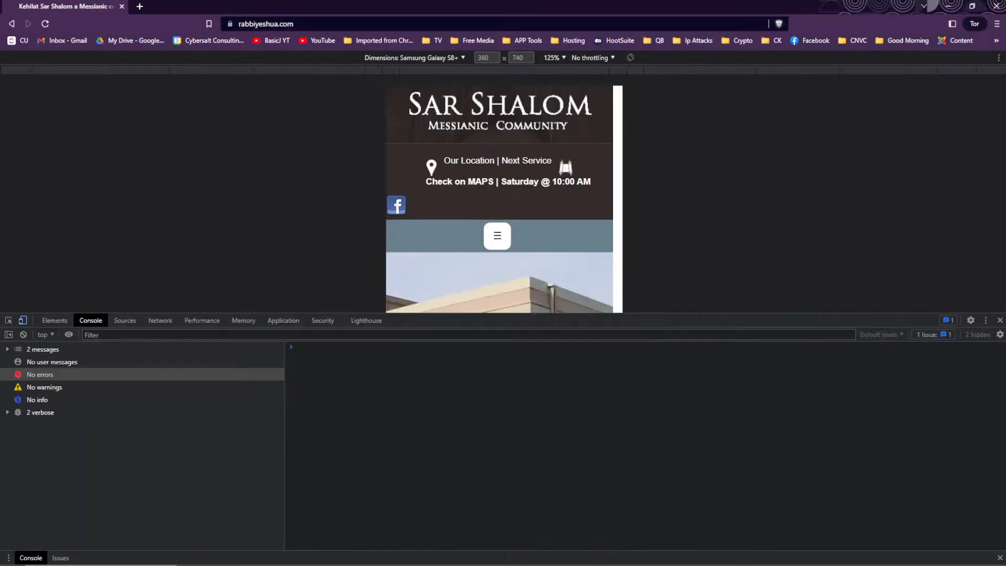
pyautogui.click(45, 25)
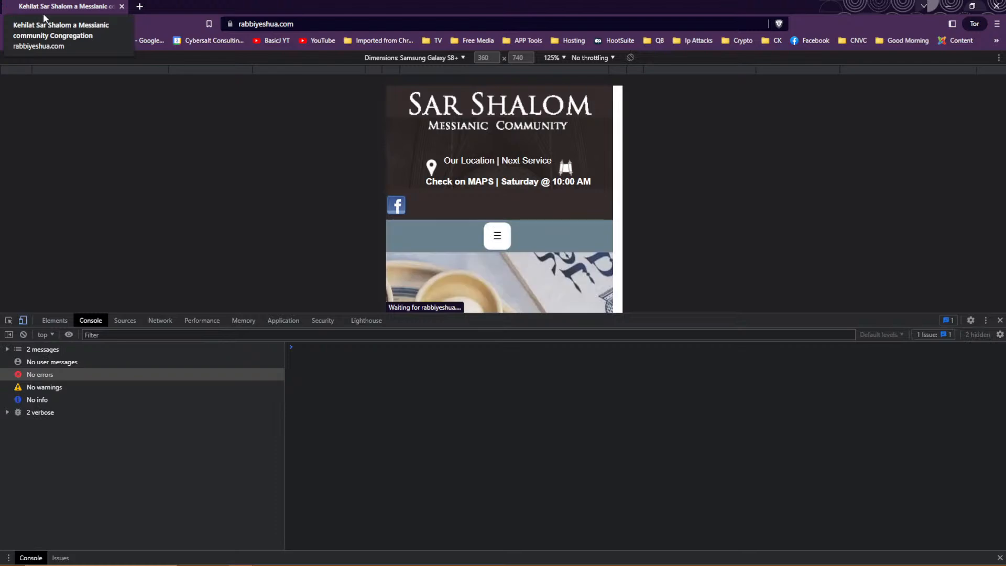
pyautogui.middleClick(43, 7)
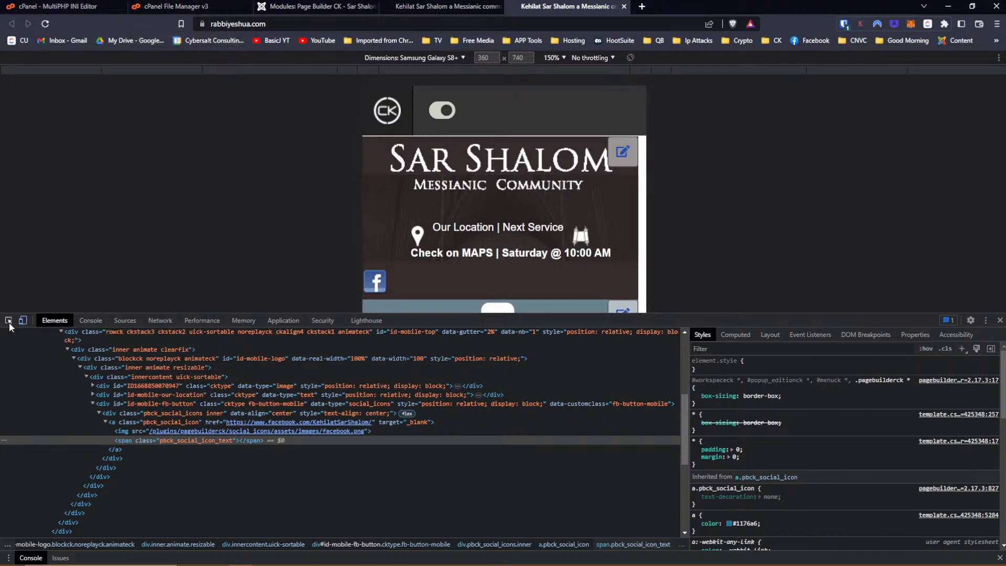
# Inspect the Facebook icon's link and create a new a.pbck_social_icon style rule.
pyautogui.click(370, 284)
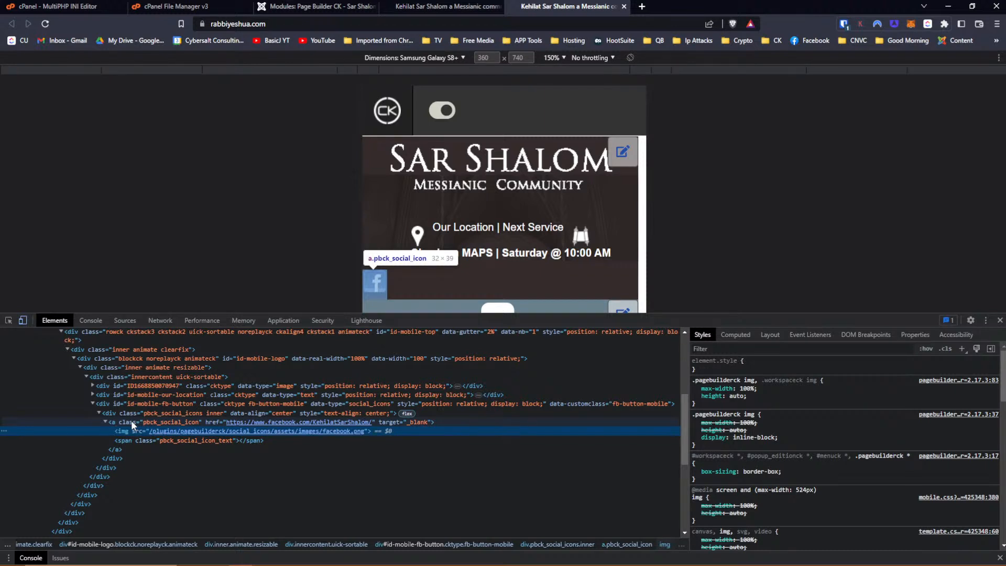
pyautogui.click(132, 422)
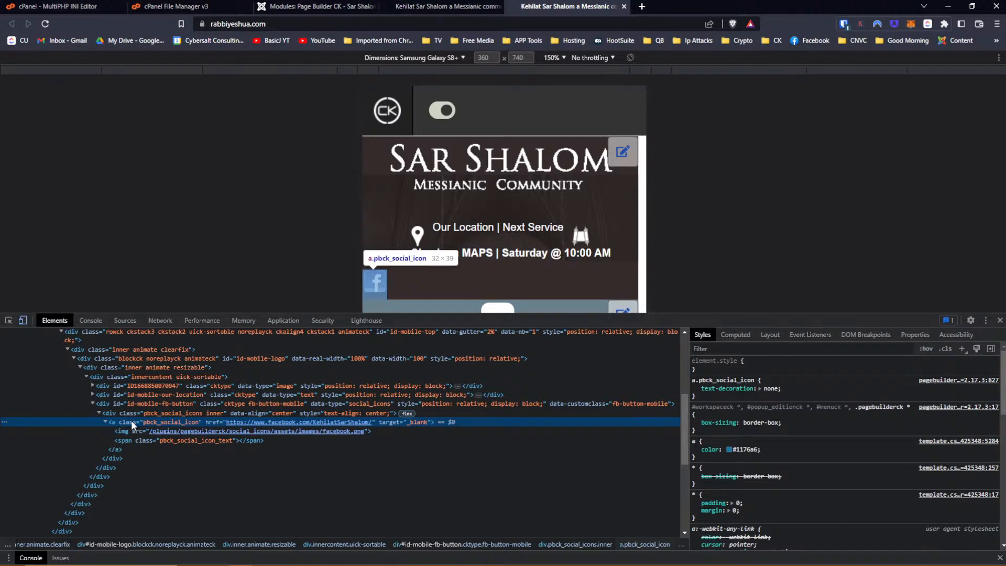
pyautogui.click(962, 349)
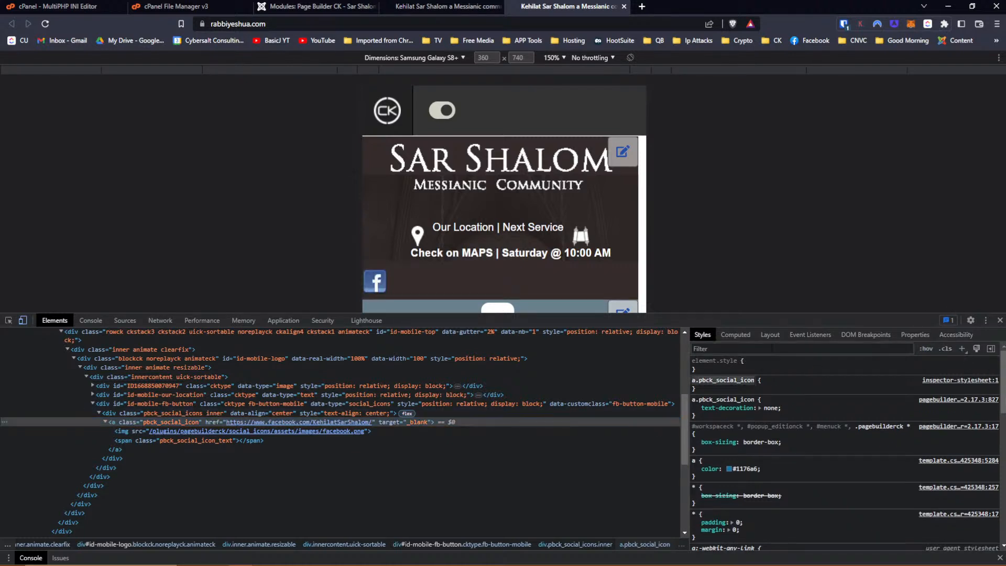
pyautogui.click(708, 389)
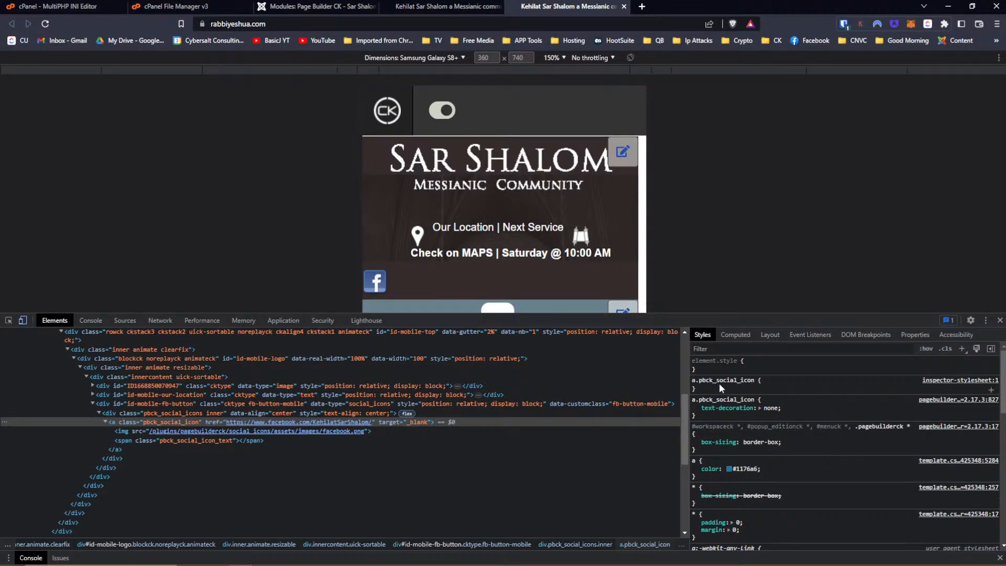
# Add margin-left: auto and margin-right: auto to the rule to centre the icon.
pyautogui.click(720, 387)
pyautogui.write('ma')
pyautogui.press('Down')
pyautogui.press('Down')
pyautogui.press('Down')
pyautogui.press('Down')
pyautogui.press('Down')
pyautogui.press('Down')
pyautogui.press('Down')
pyautogui.press('Down')
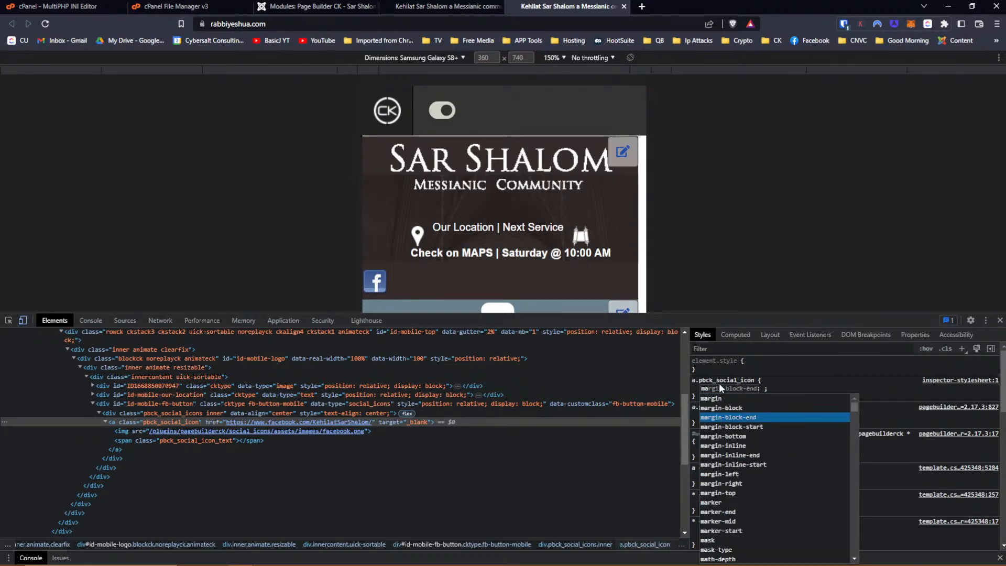
pyautogui.press('Return')
pyautogui.press('Down')
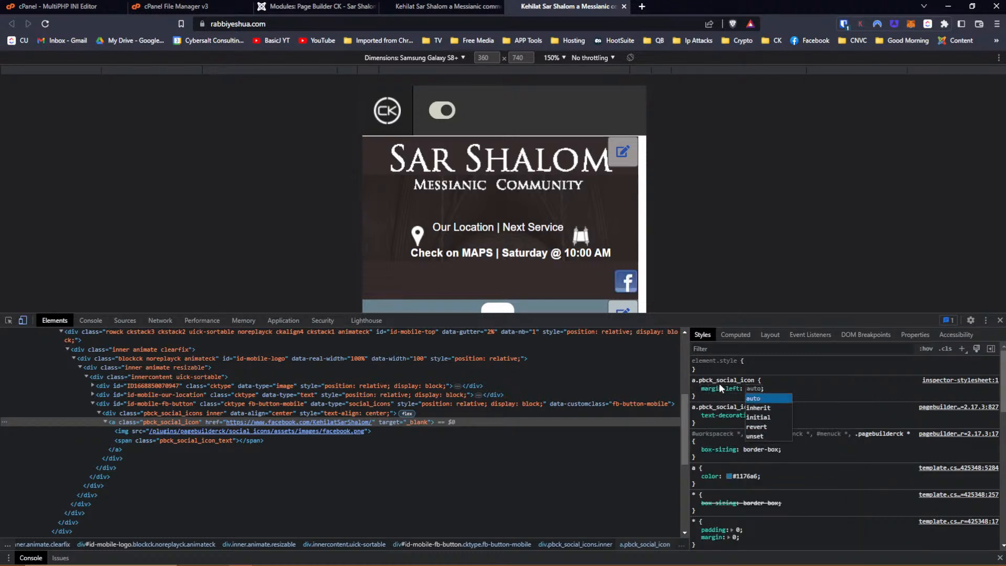
pyautogui.press('Return')
pyautogui.write('margin')
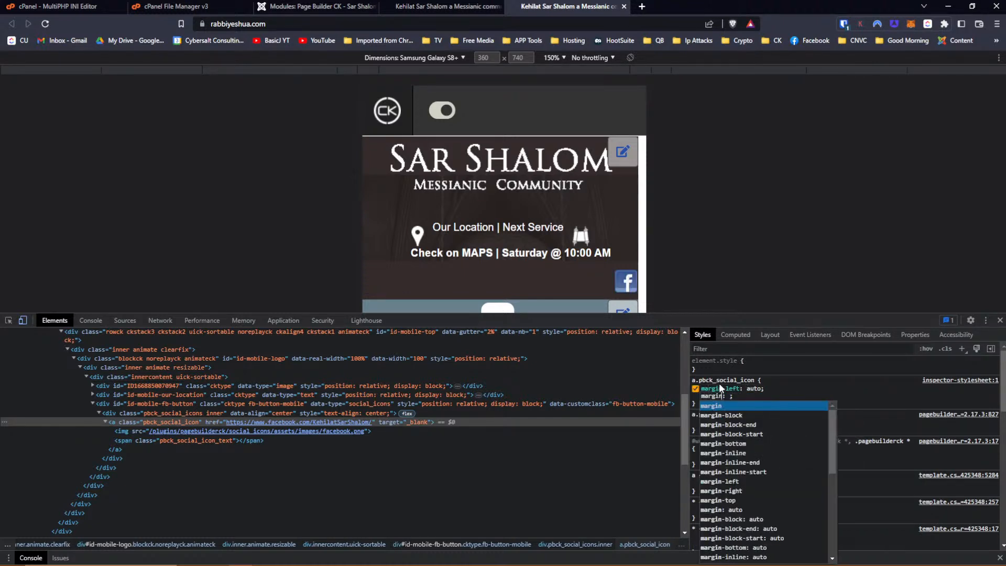
pyautogui.press('Down')
pyautogui.press('Down')
pyautogui.press('Down')
pyautogui.press('Down')
pyautogui.press('Down')
pyautogui.press('Down')
pyautogui.press('Down')
pyautogui.press('Down')
pyautogui.press('Down')
pyautogui.press('Return')
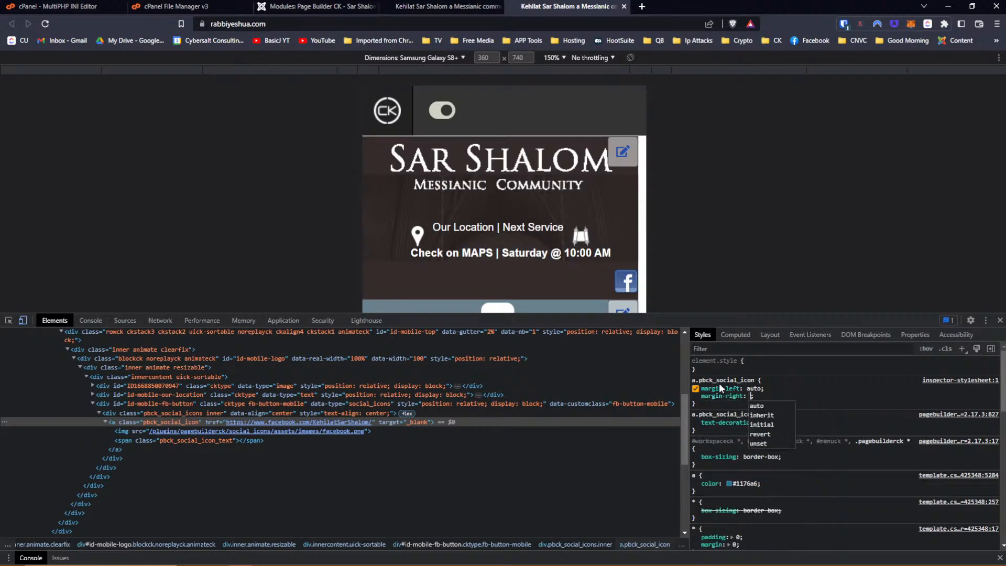
pyautogui.press('Down')
pyautogui.press('Return')
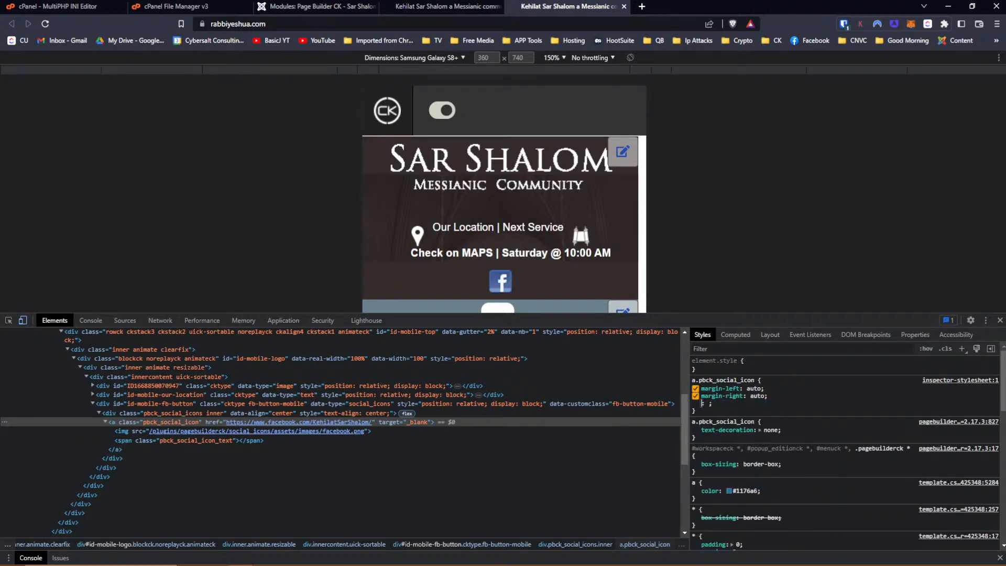
# Copy the new a.pbck_social_icon rule.
pyautogui.moveTo(708, 413); pyautogui.dragTo(692, 385)
pyautogui.rightClick(709, 383)
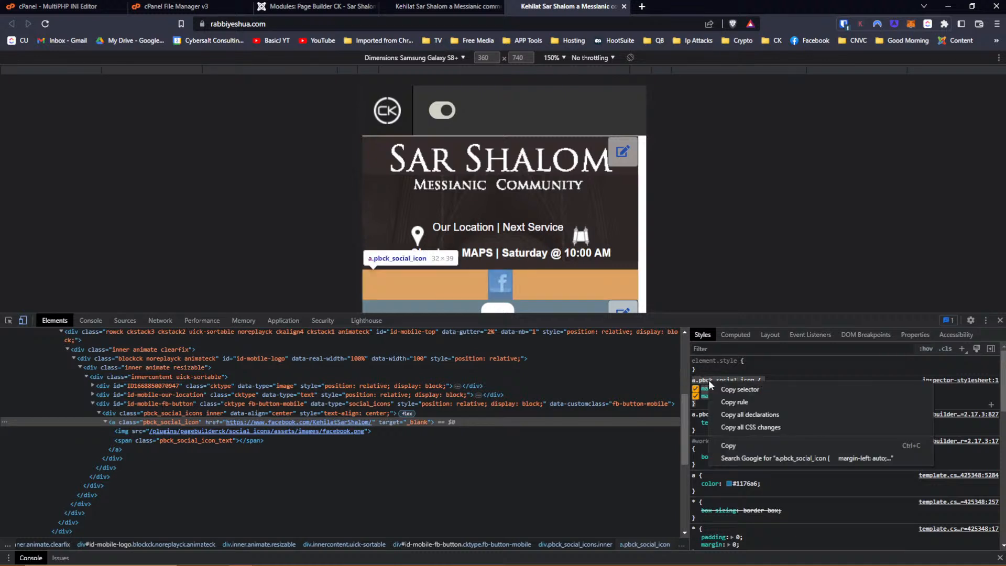
pyautogui.click(740, 448)
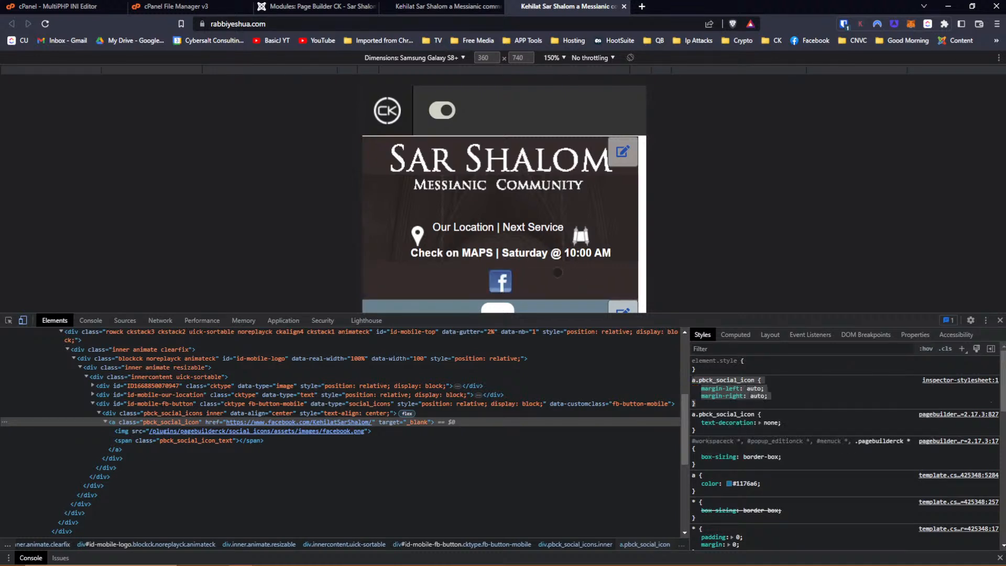
# Look at the header row's custom CSS in its style editor, then close the editor.
pyautogui.click(314, 7)
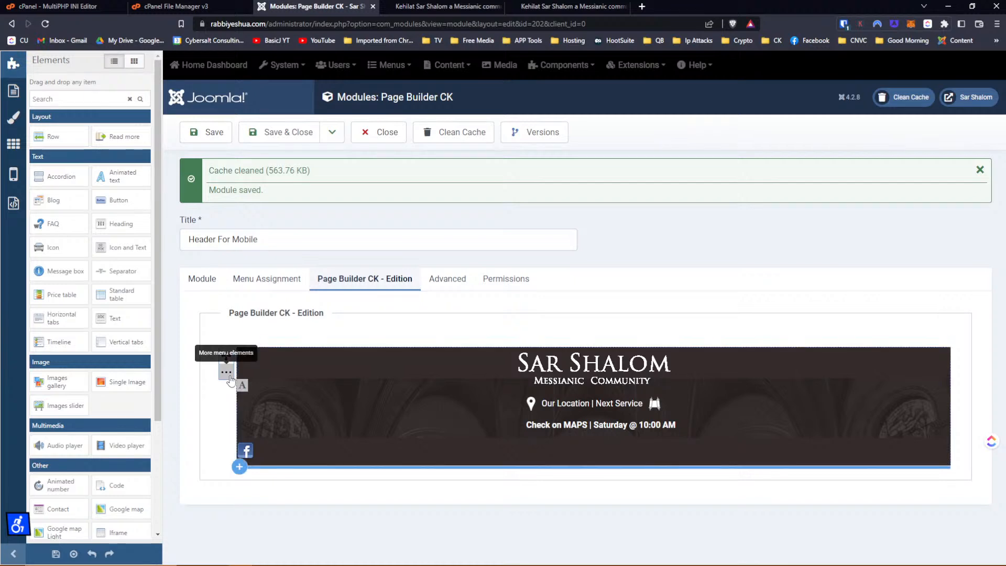
pyautogui.click(227, 373)
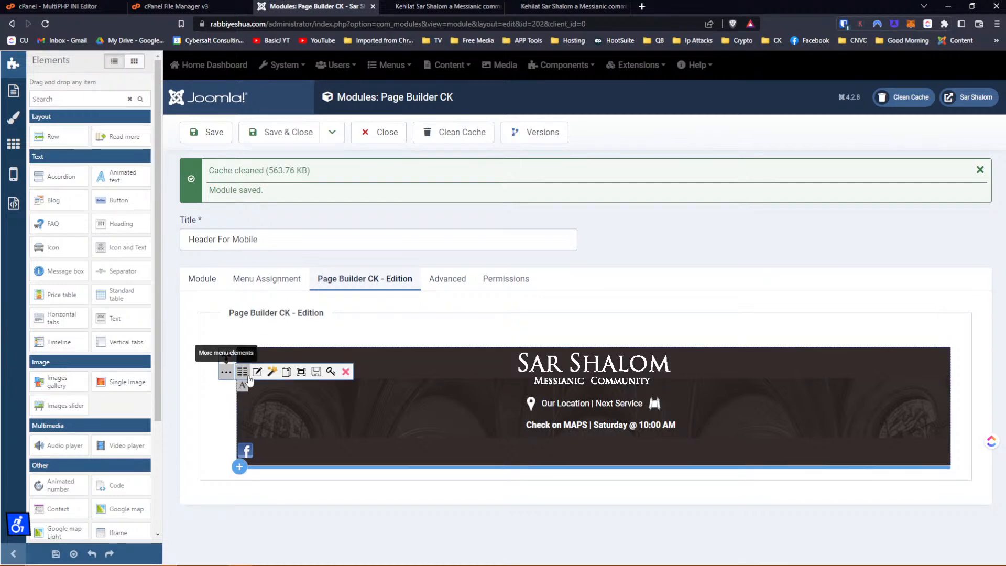
pyautogui.click(257, 372)
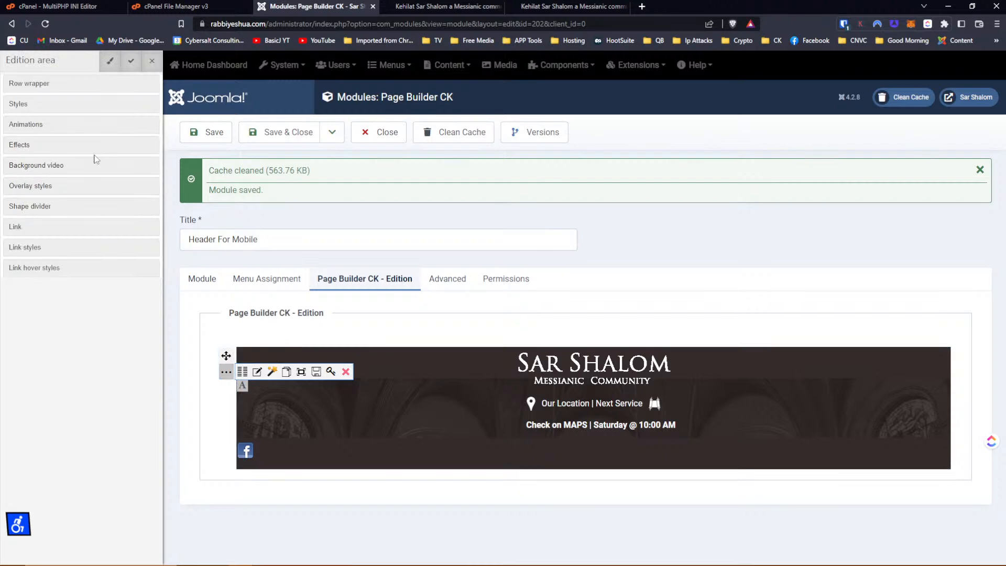
pyautogui.click(29, 85)
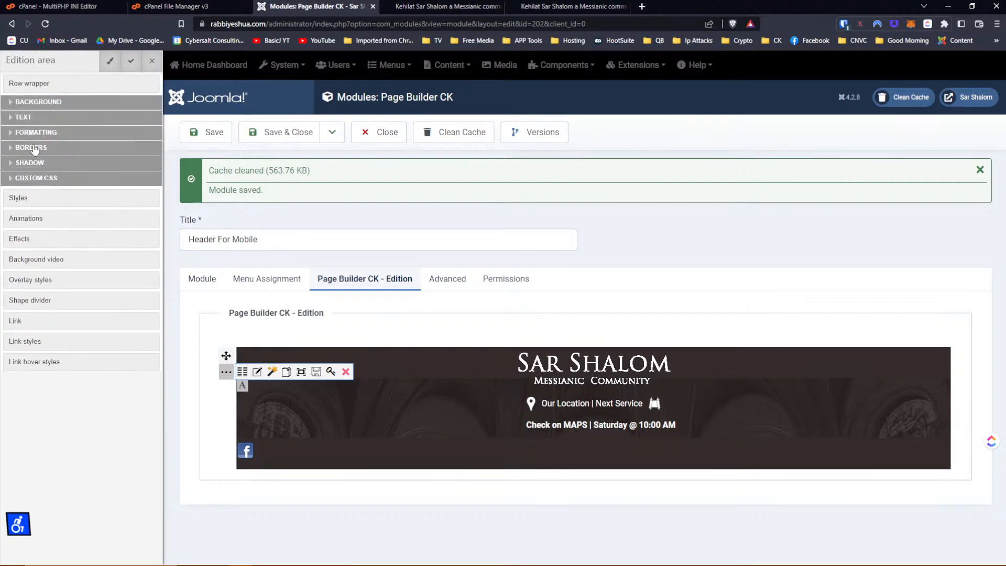
pyautogui.click(35, 179)
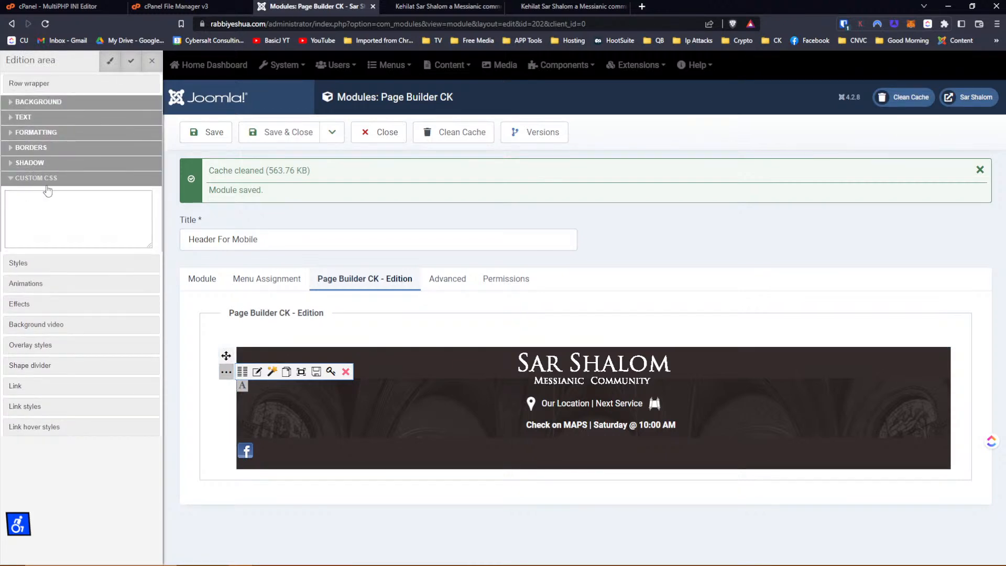
pyautogui.click(152, 61)
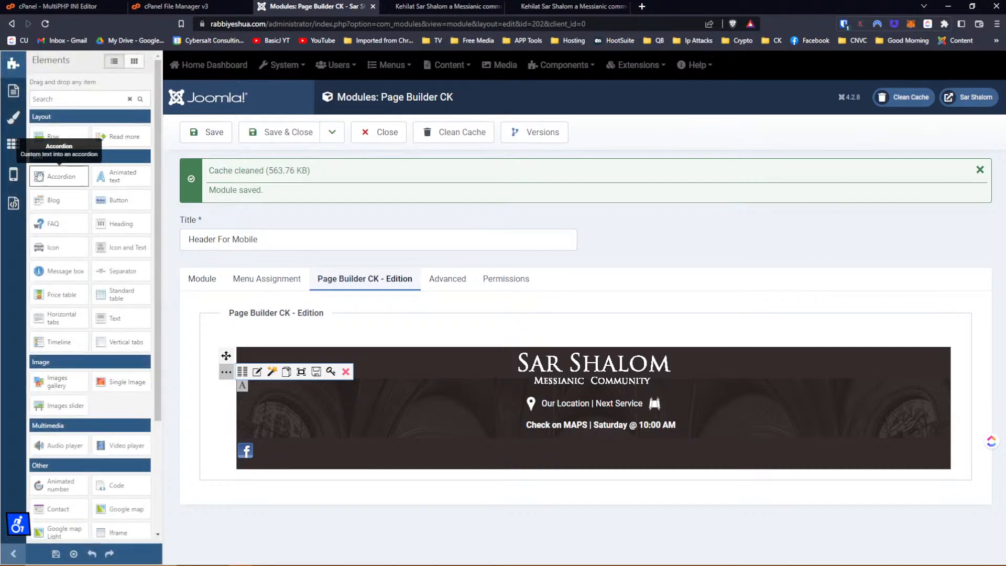
# Switch the responsive preview to Phone / Portrait.
pyautogui.click(14, 178)
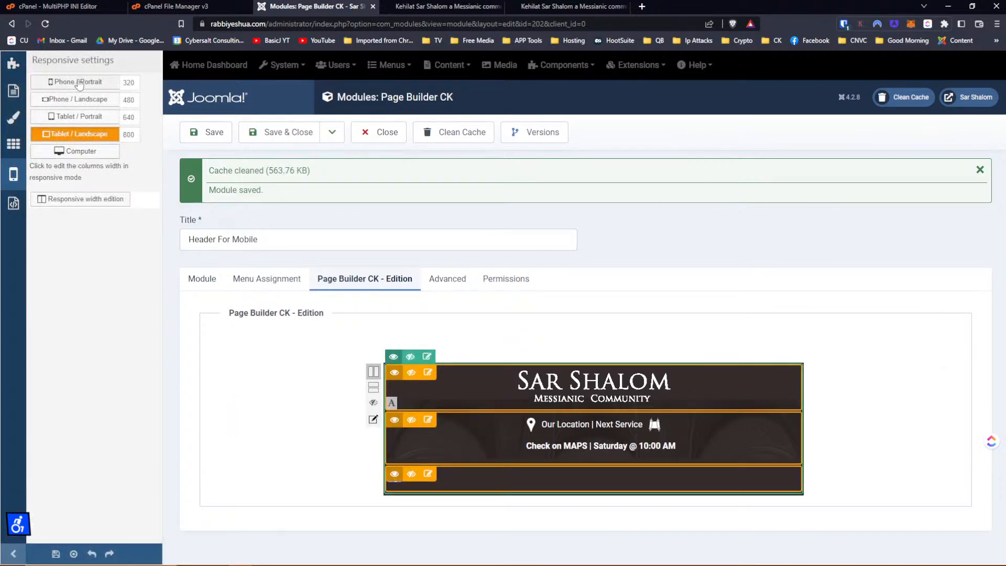
pyautogui.click(79, 83)
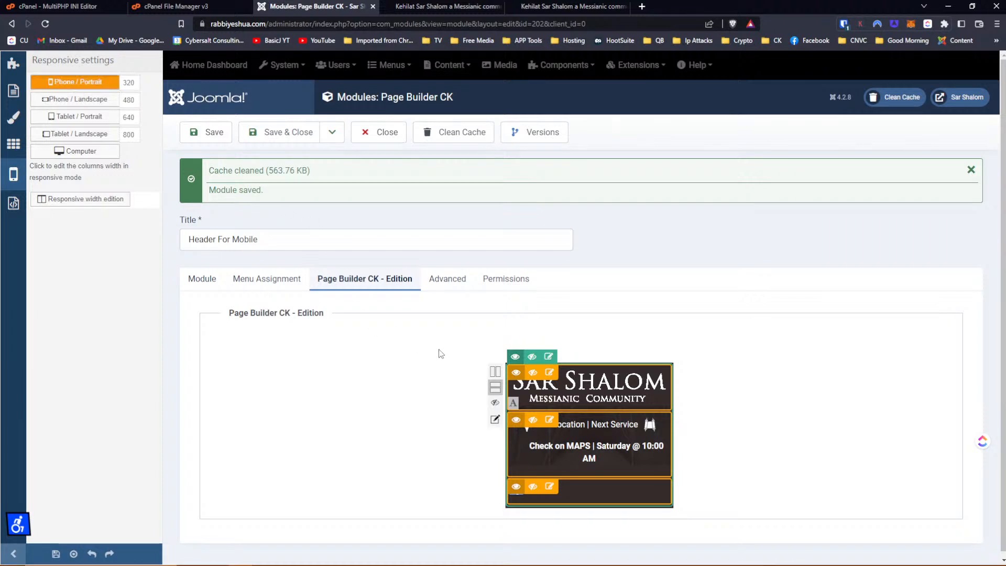
pyautogui.click(496, 372)
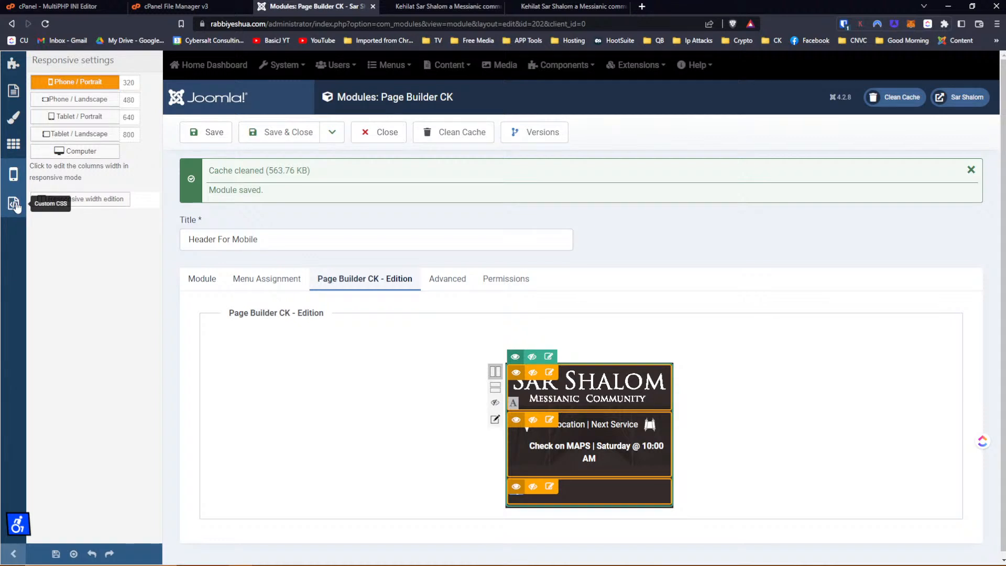
# Paste the copied a.pbck_social_icon centring rule into the module's custom CSS.
pyautogui.click(15, 205)
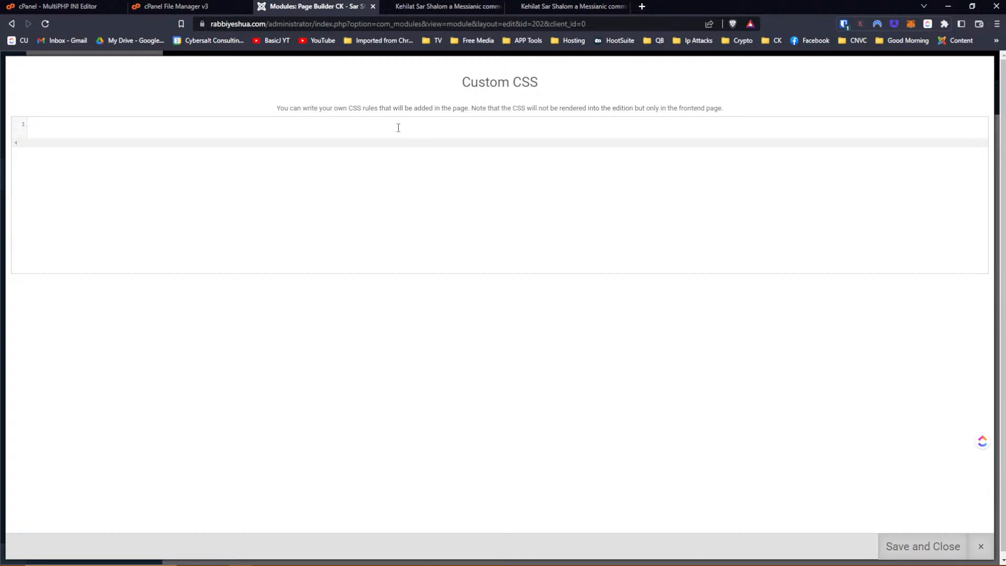
pyautogui.hotkey('ctrl', 'v')
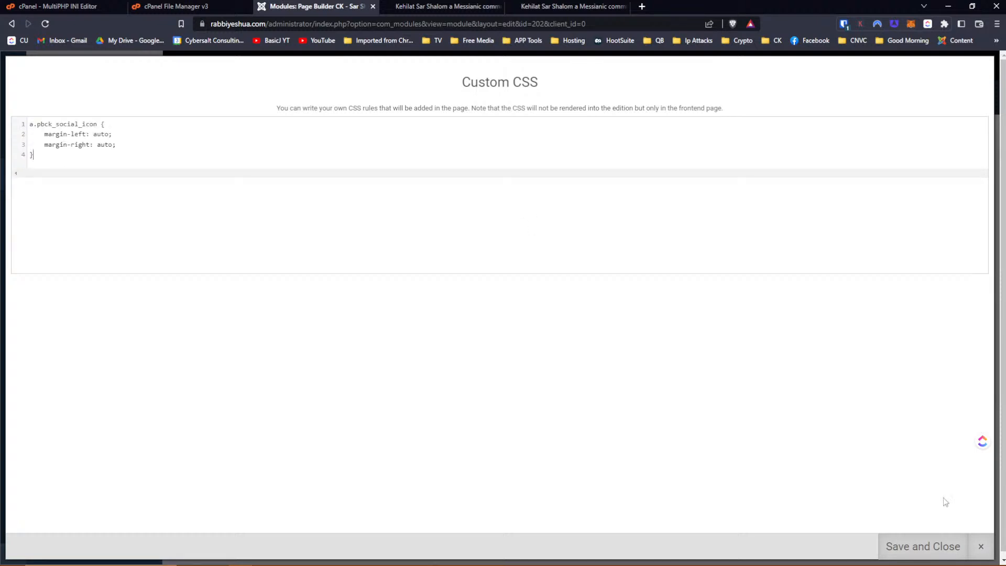
pyautogui.click(917, 545)
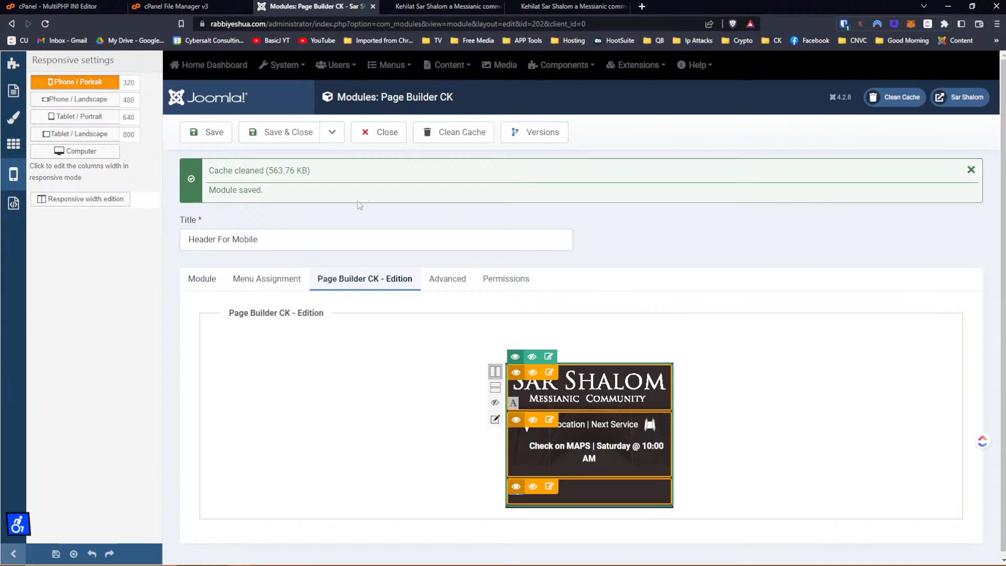
# Save the module and switch to the site's mobile preview tab.
pyautogui.click(204, 135)
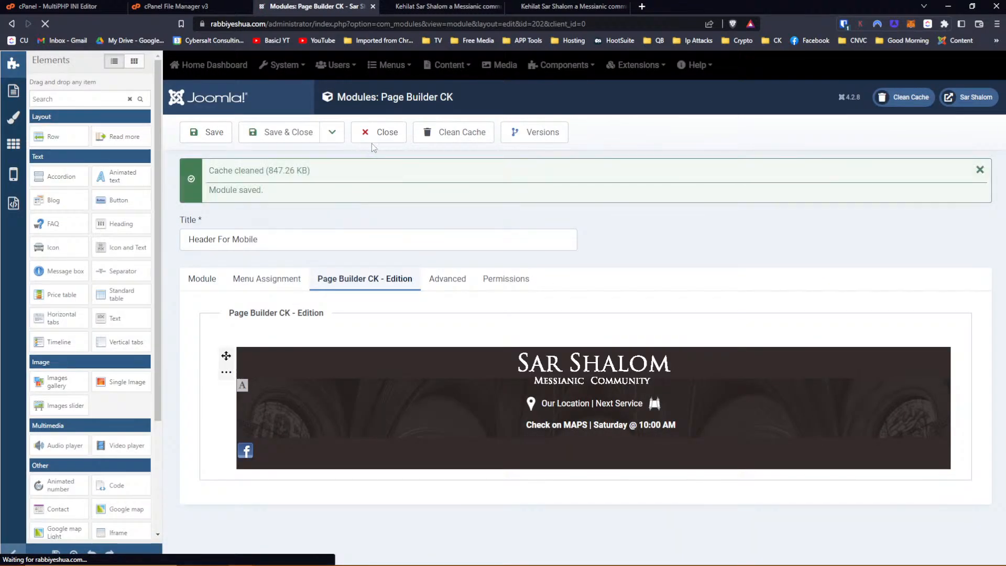
pyautogui.click(208, 133)
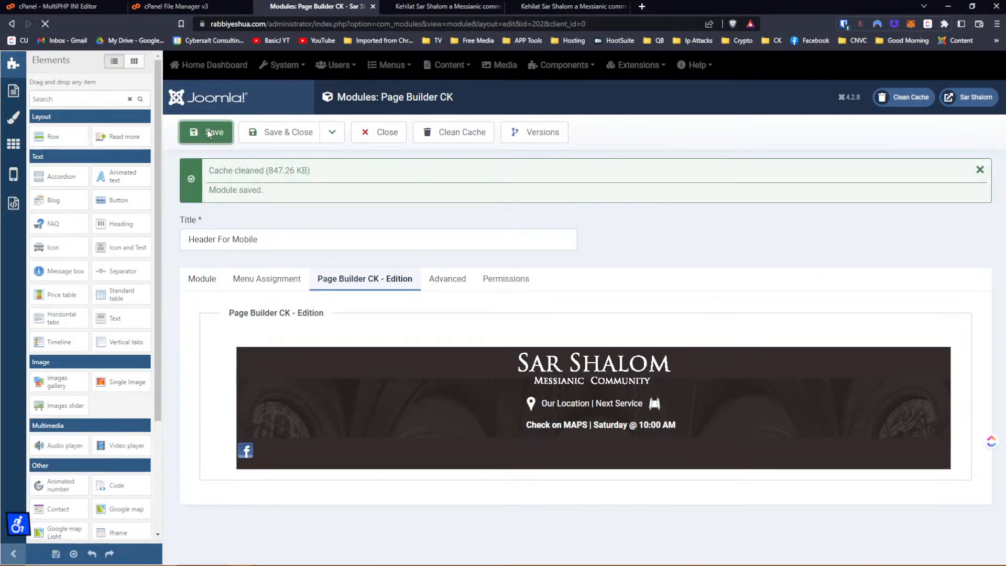
pyautogui.click(570, 7)
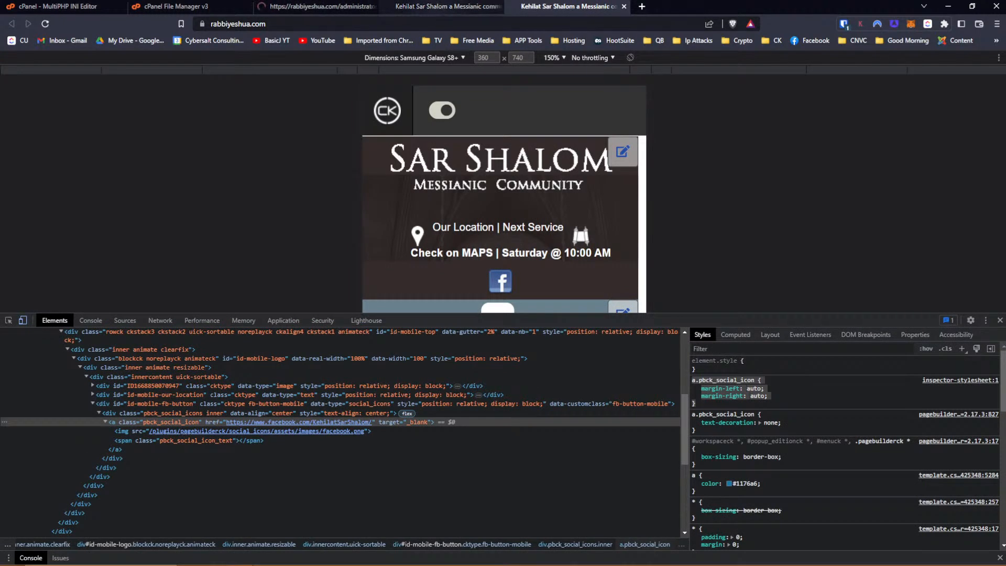
# Reload the mobile preview with F5 to load the saved header, then return to the module editor.
pyautogui.press('F5')
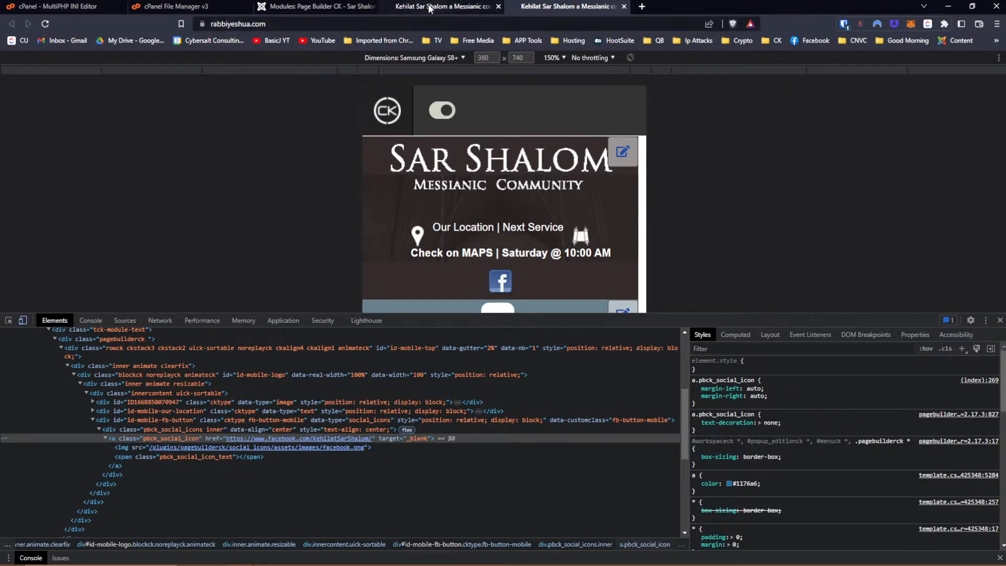
pyautogui.click(318, 5)
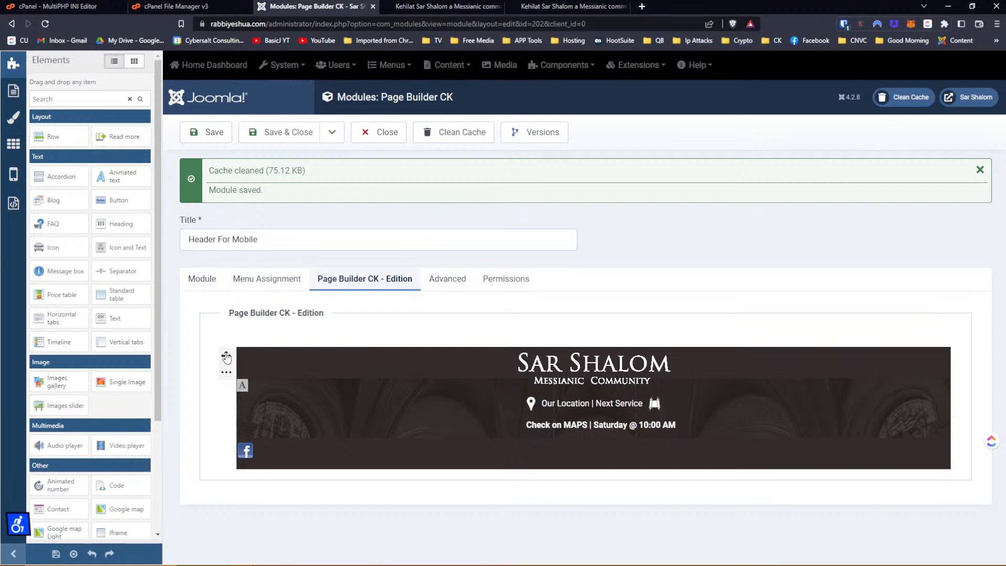
# Check the module's custom CSS centring rule against the site's mobile preview.
pyautogui.click(226, 373)
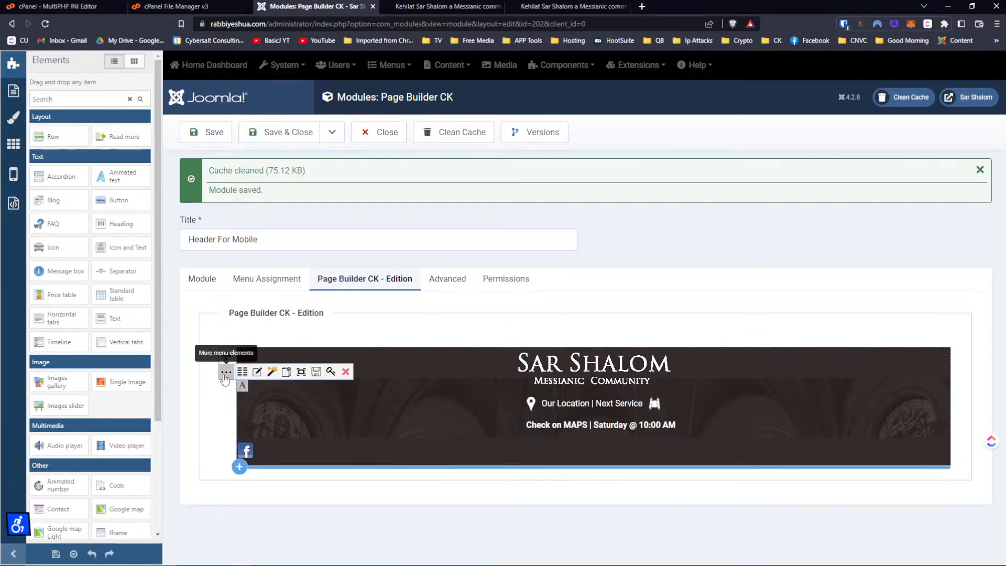
pyautogui.click(257, 373)
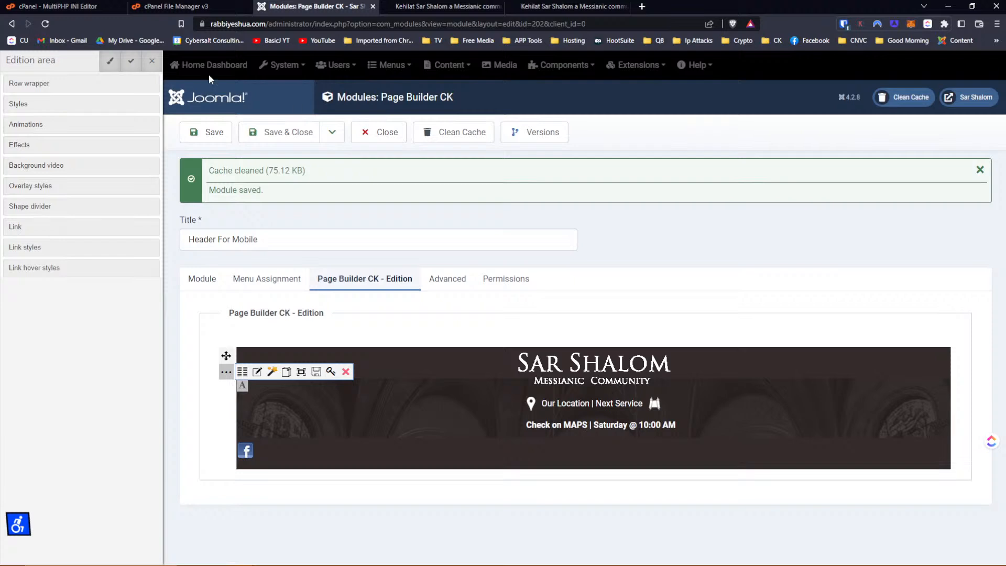
pyautogui.click(152, 61)
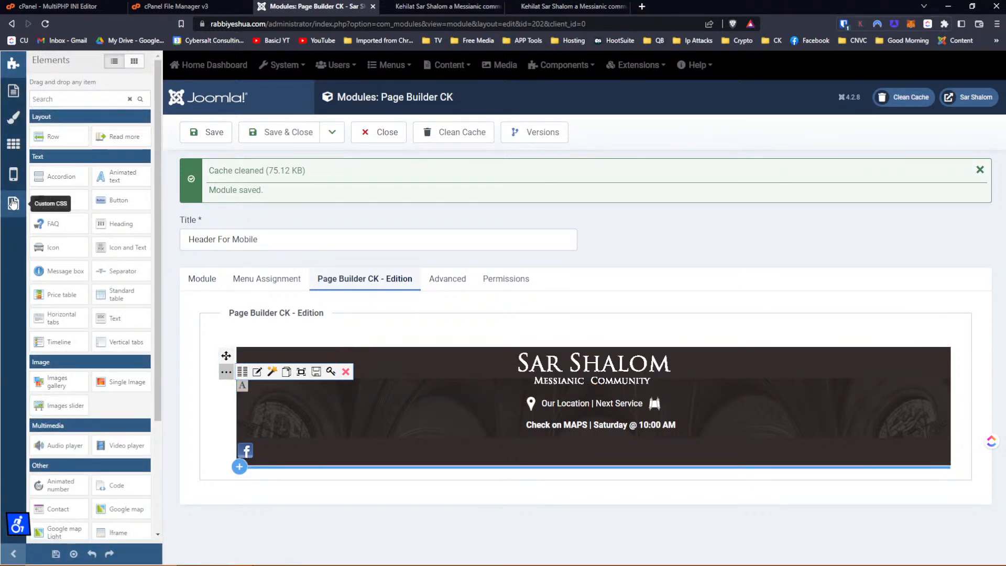
pyautogui.click(14, 202)
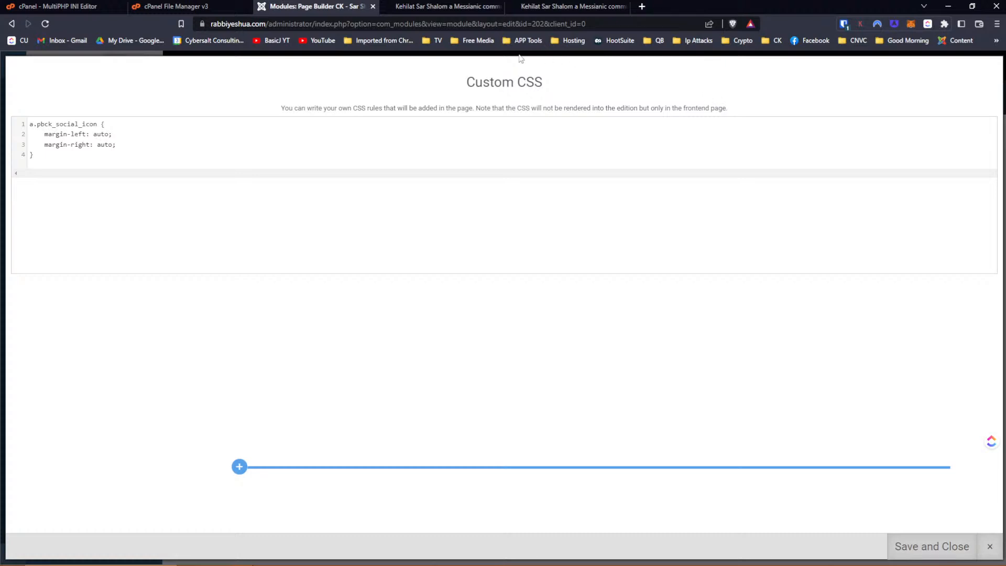
pyautogui.click(440, 5)
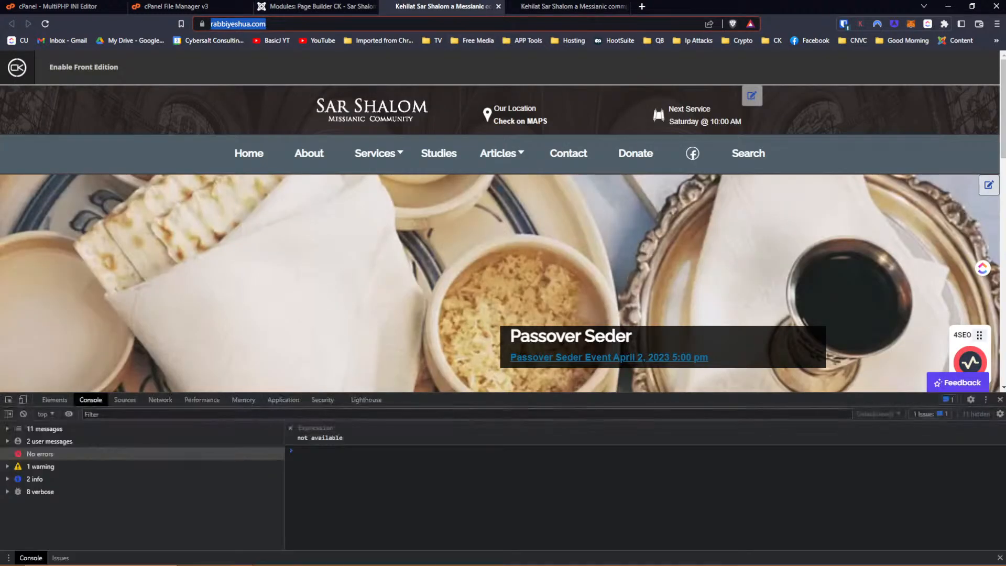
pyautogui.click(580, 13)
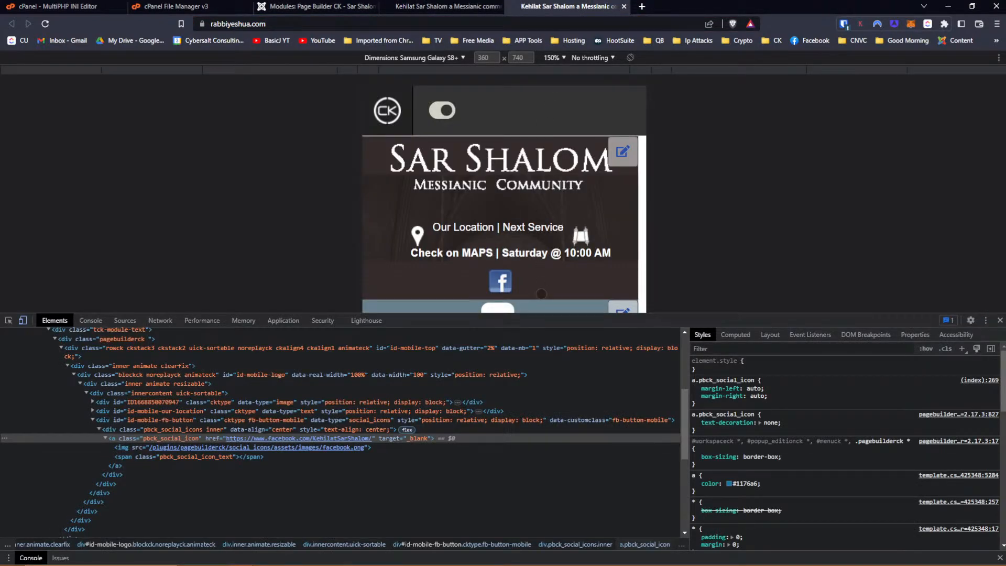
pyautogui.click(280, 9)
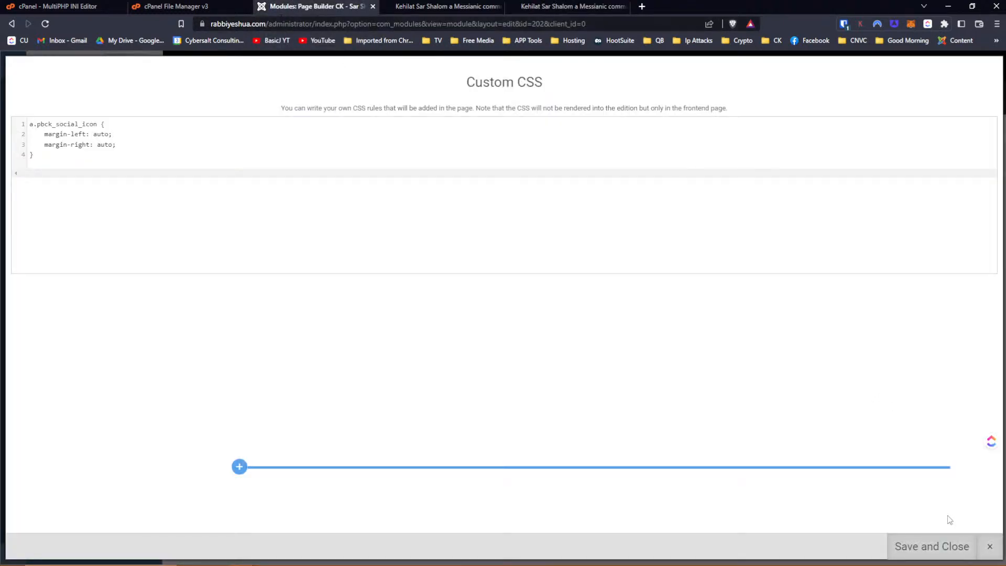
# Close the custom CSS editor and save the module again.
pyautogui.click(945, 545)
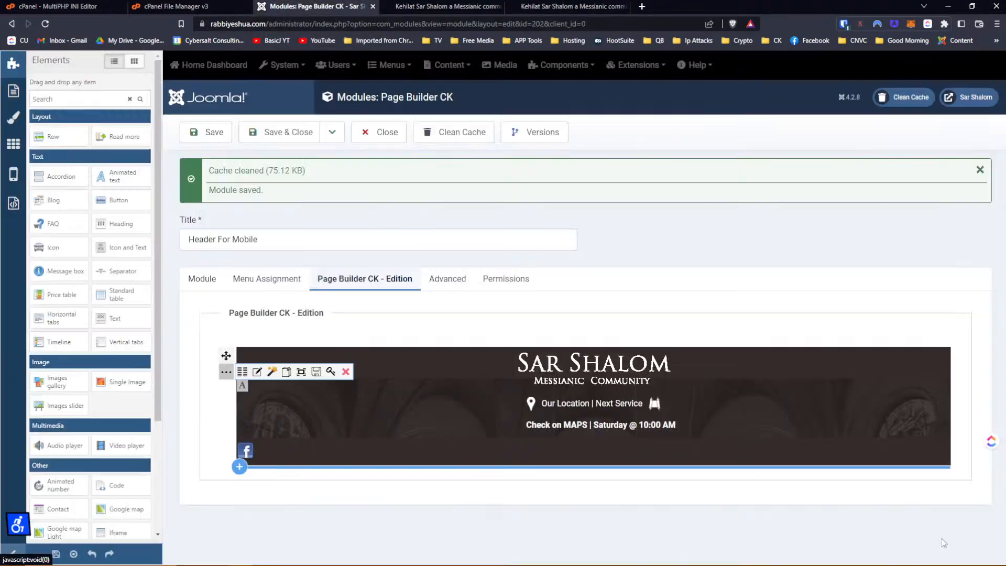
pyautogui.click(210, 132)
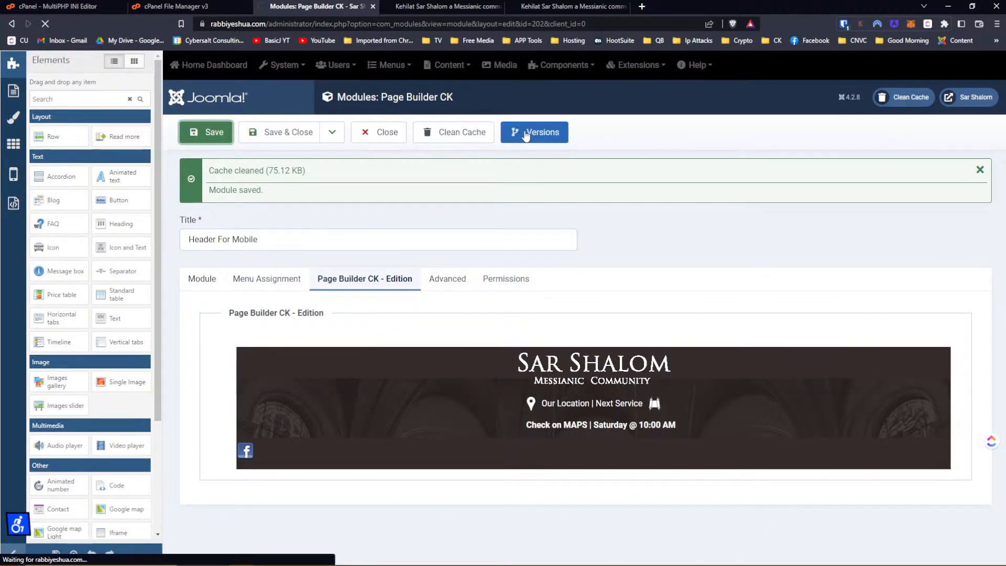
pyautogui.click(528, 132)
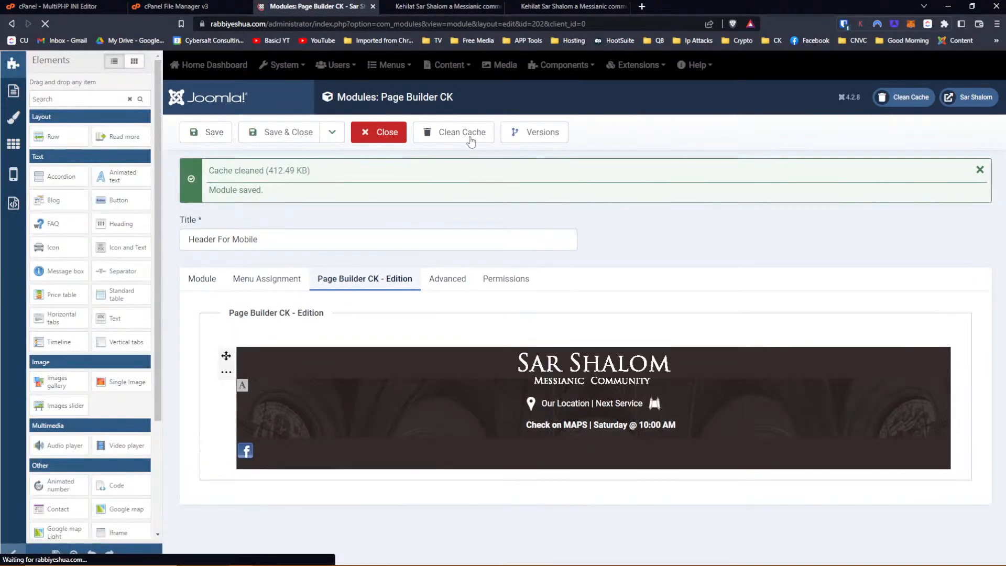
pyautogui.click(520, 137)
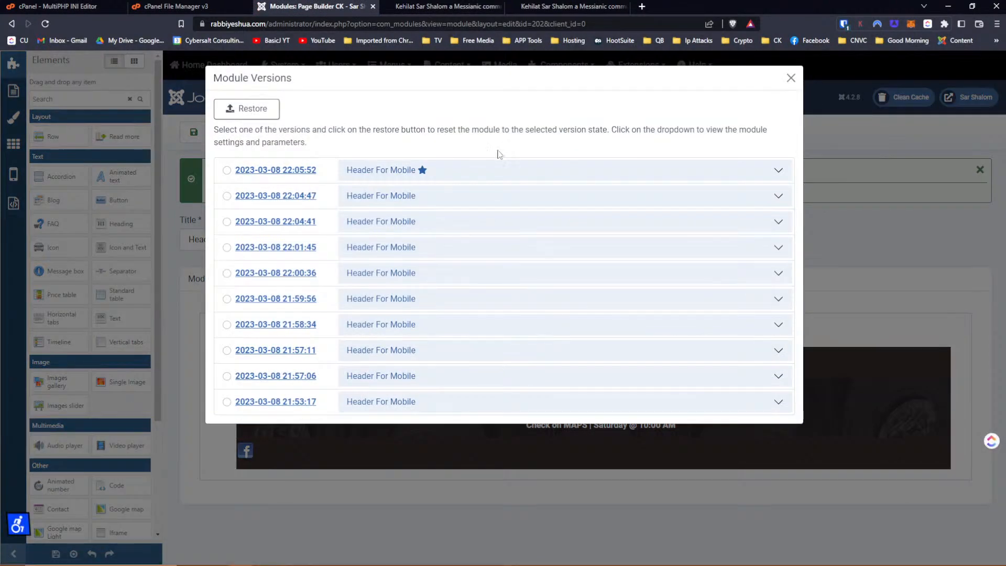
pyautogui.click(423, 196)
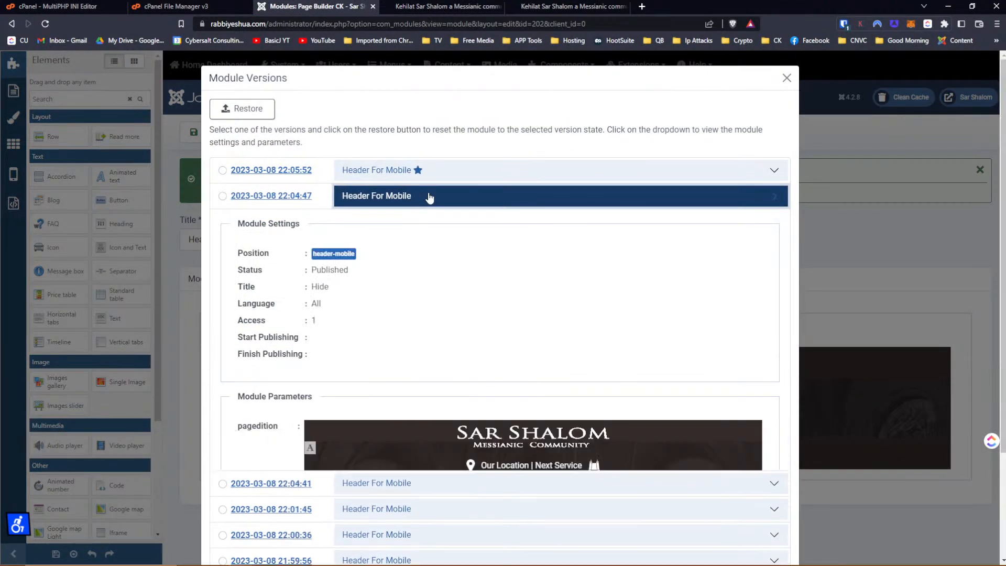
pyautogui.click(428, 196)
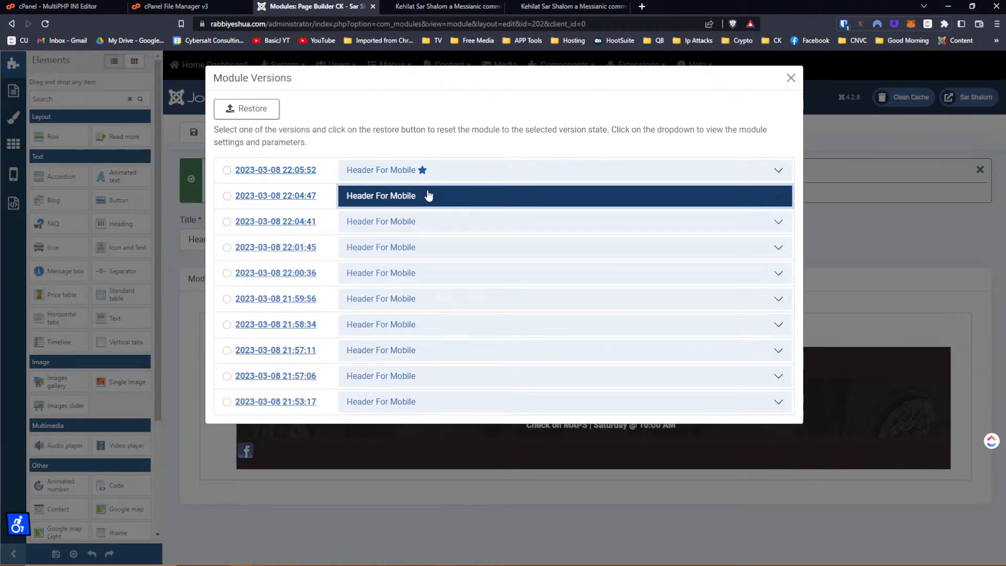
pyautogui.click(227, 196)
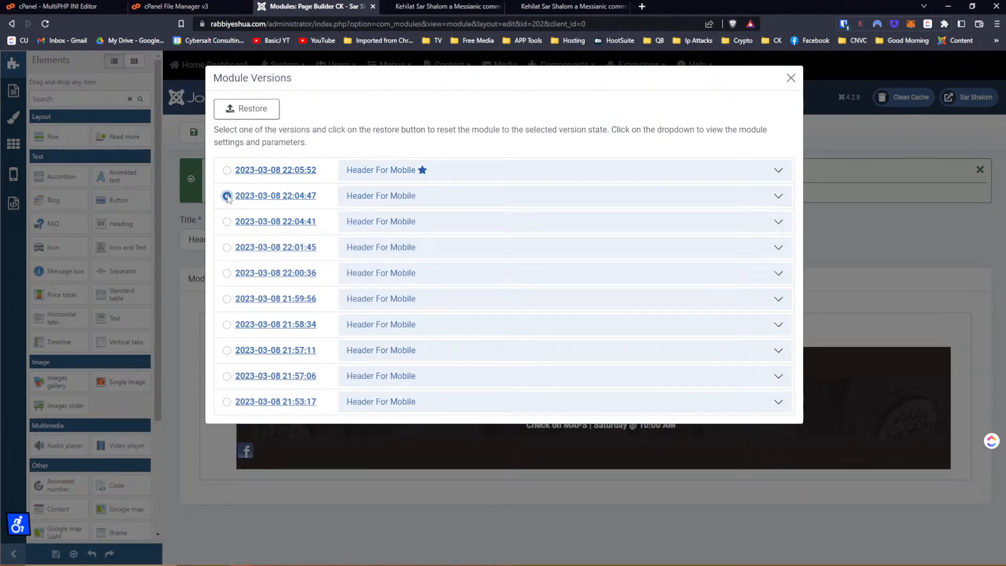
pyautogui.click(448, 204)
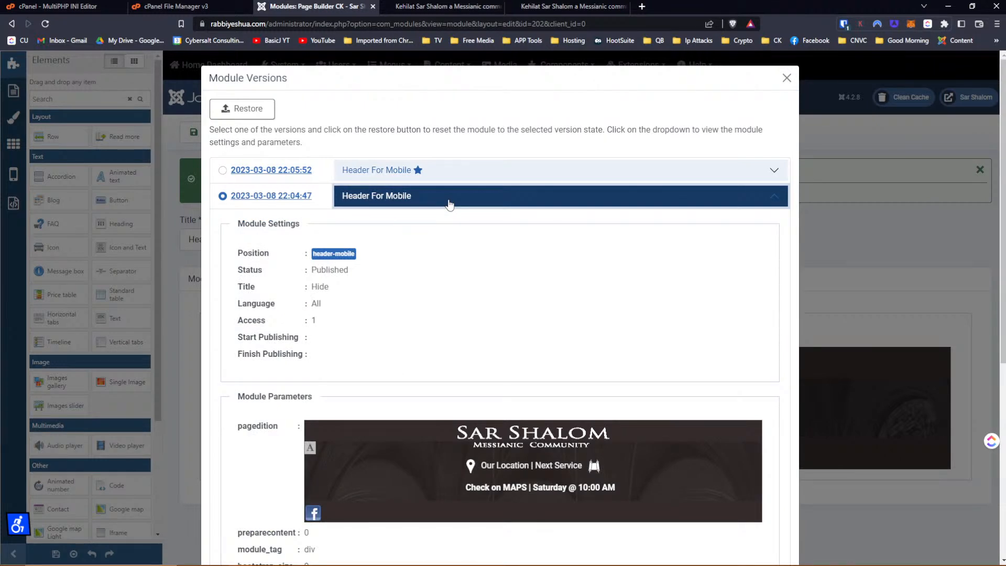
pyautogui.click(449, 203)
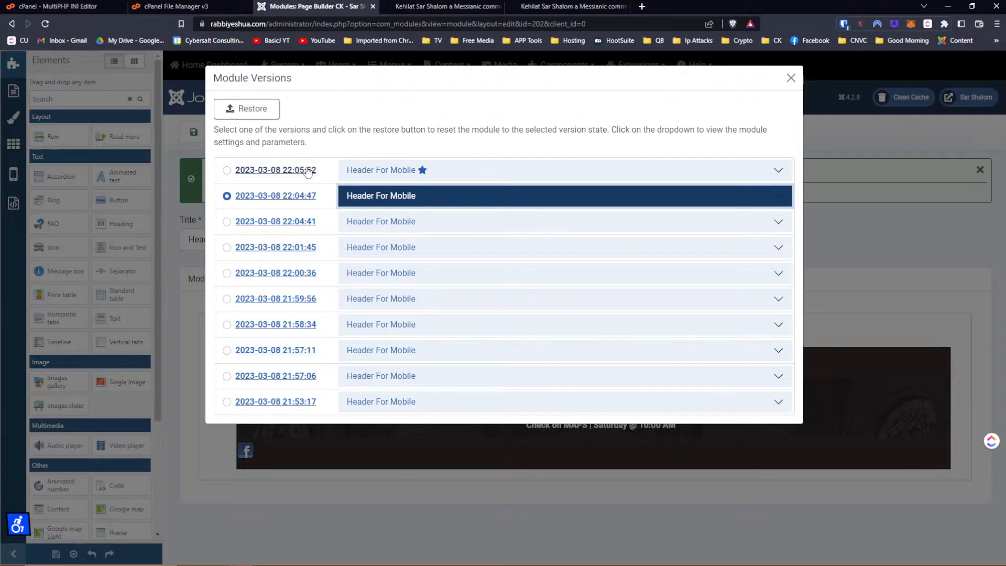
# Note '22 05 52' in a new tab, then go back to the module's version list.
pyautogui.click(642, 6)
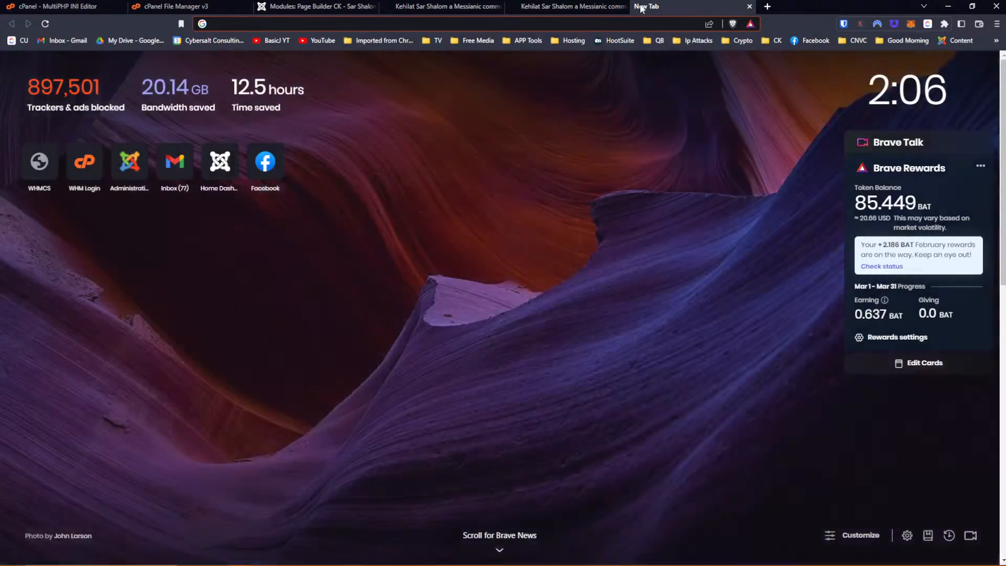
pyautogui.write('22')
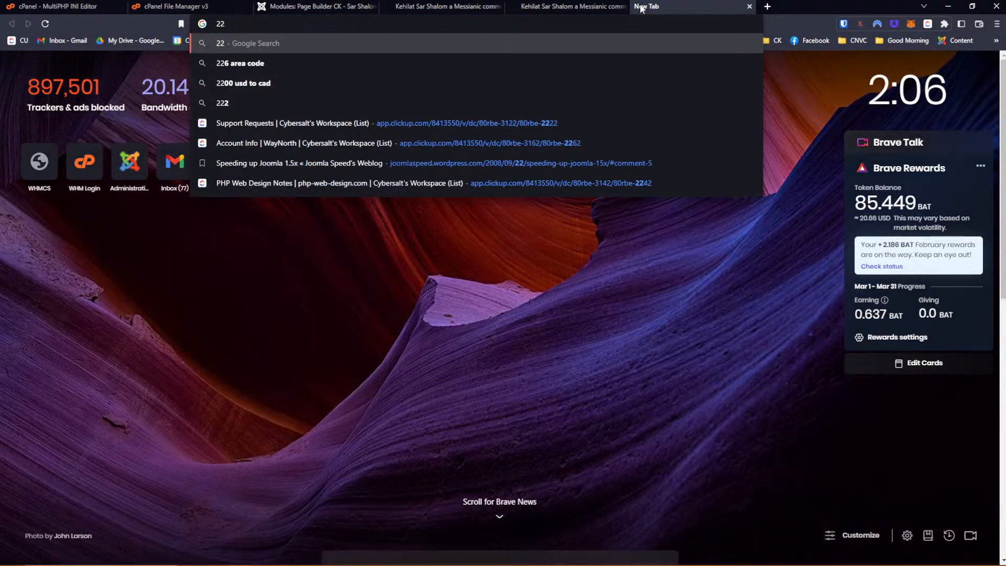
pyautogui.write(' 05 52')
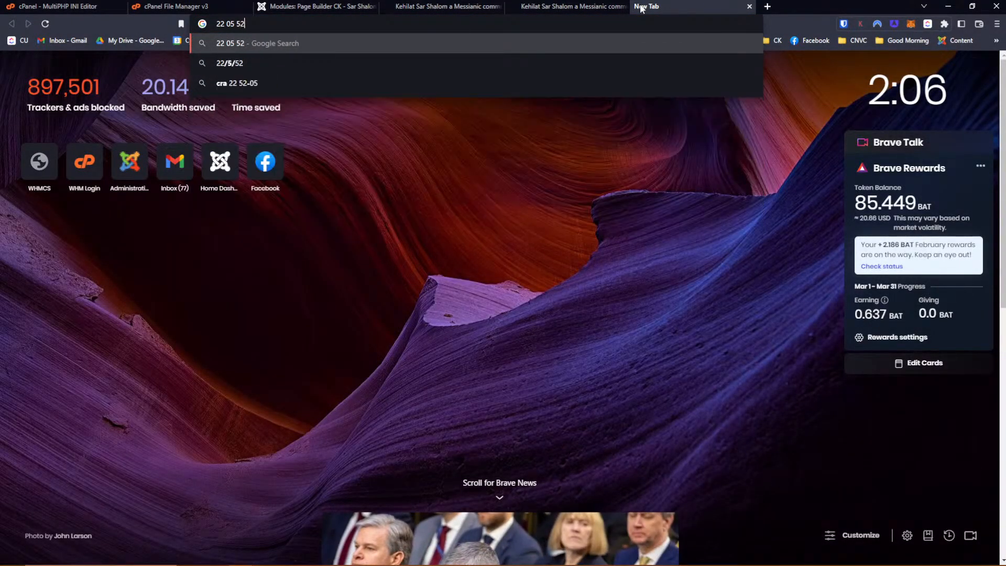
pyautogui.click(575, 9)
pyautogui.click(418, 11)
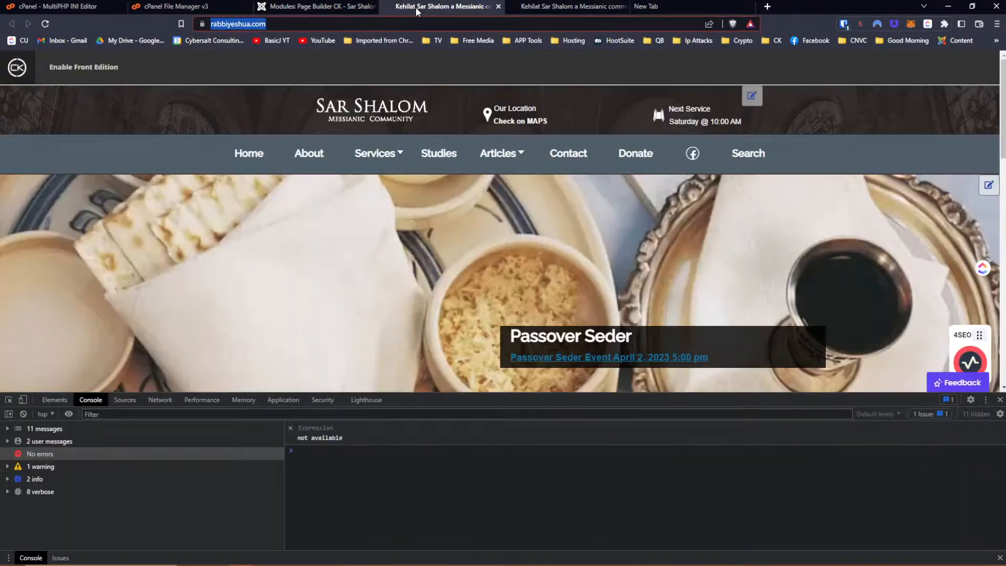
pyautogui.click(350, 10)
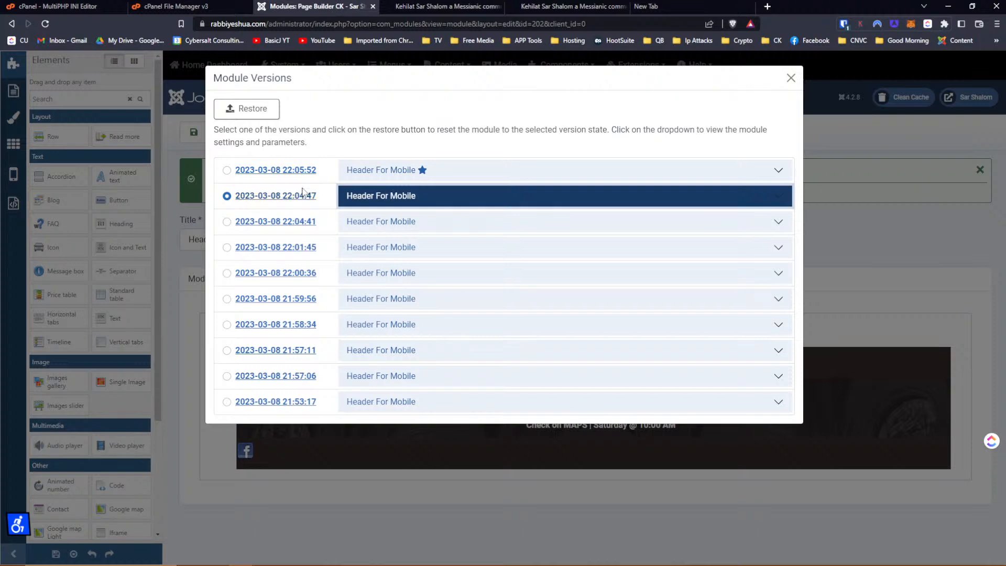
pyautogui.click(700, 11)
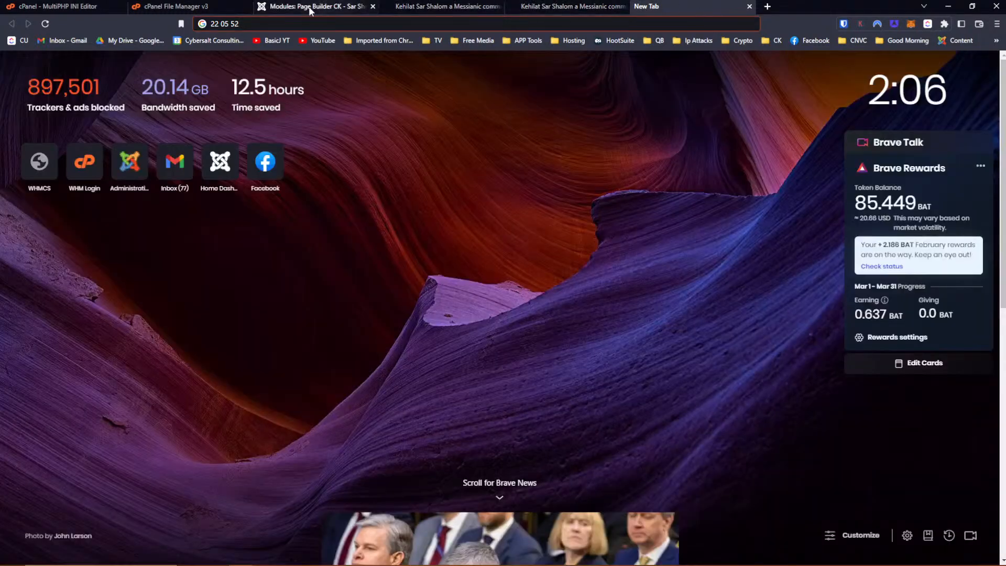
pyautogui.click(283, 7)
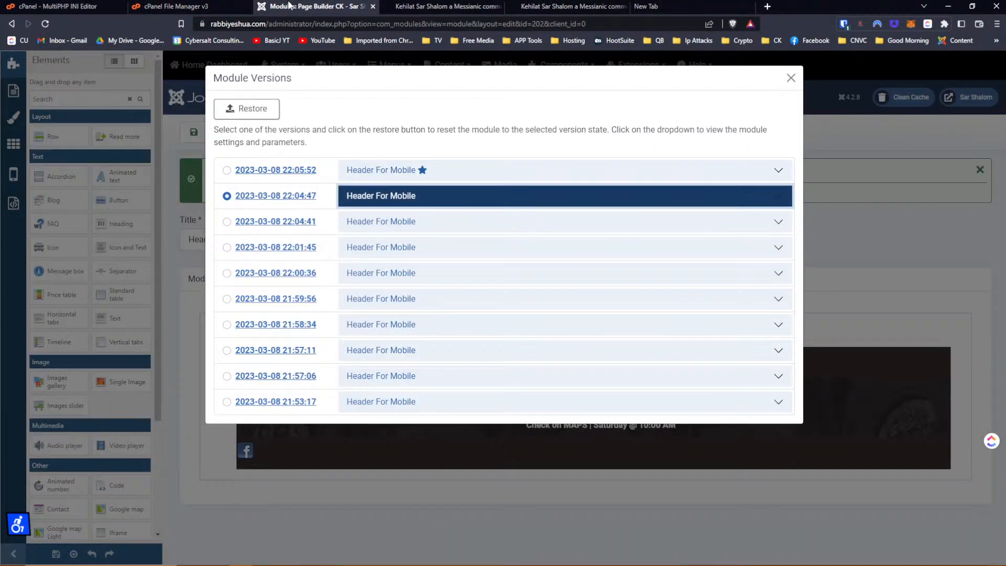
pyautogui.click(436, 7)
# Close the version history and add a new two-column row below the header.
pyautogui.click(324, 9)
pyautogui.click(791, 78)
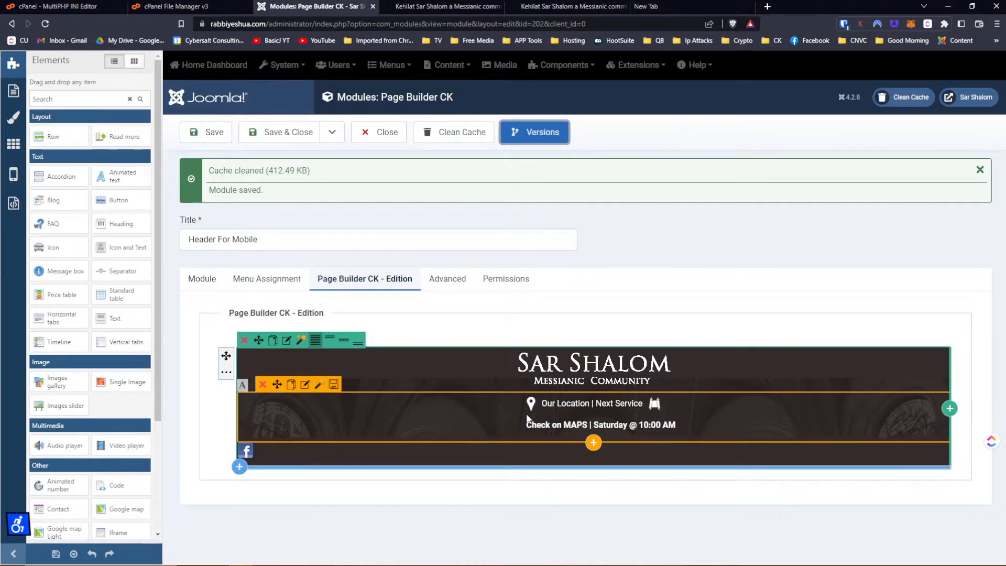
pyautogui.click(239, 467)
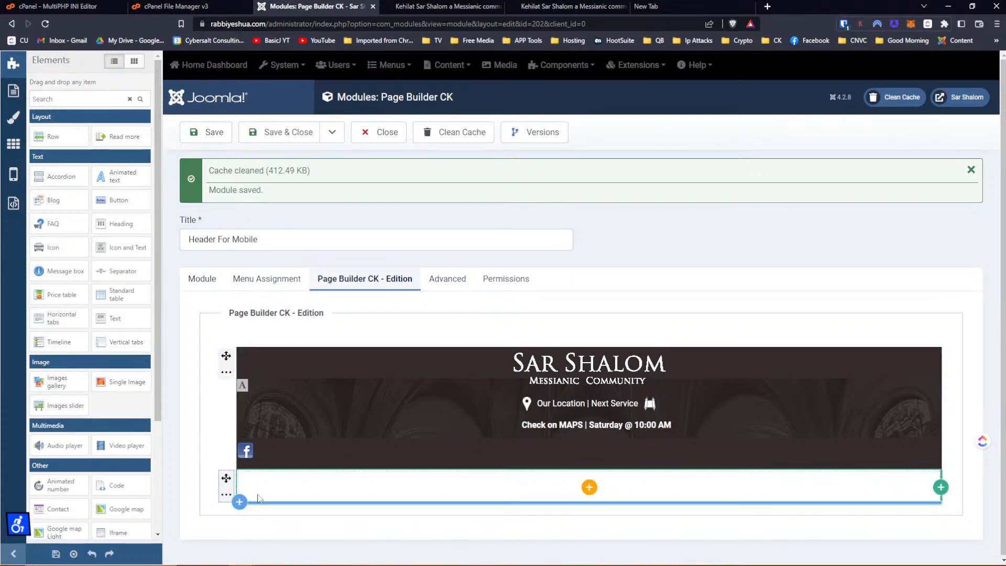
pyautogui.click(941, 488)
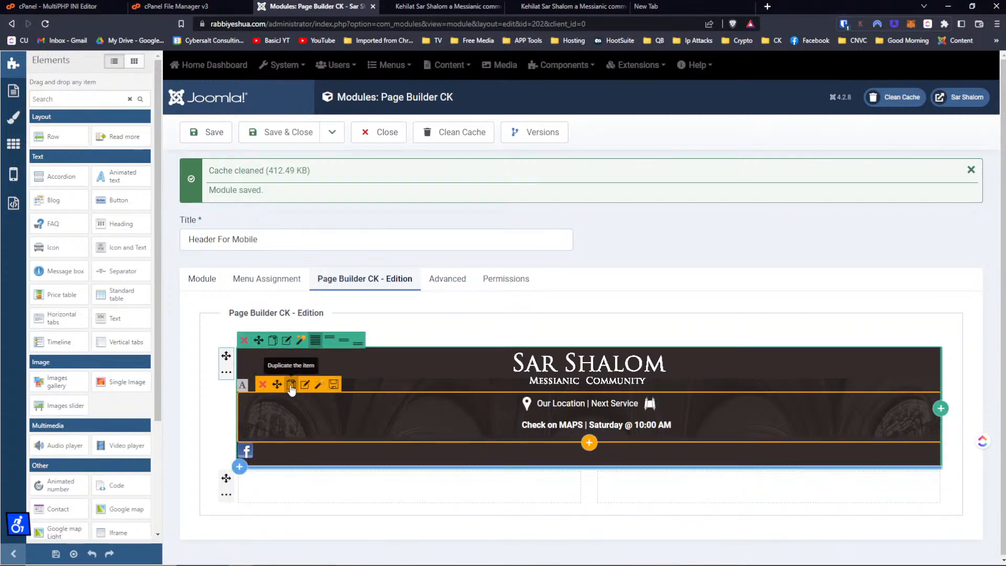
# Duplicate the location/service text and Facebook icon and move the copies into the new row.
pyautogui.click(291, 385)
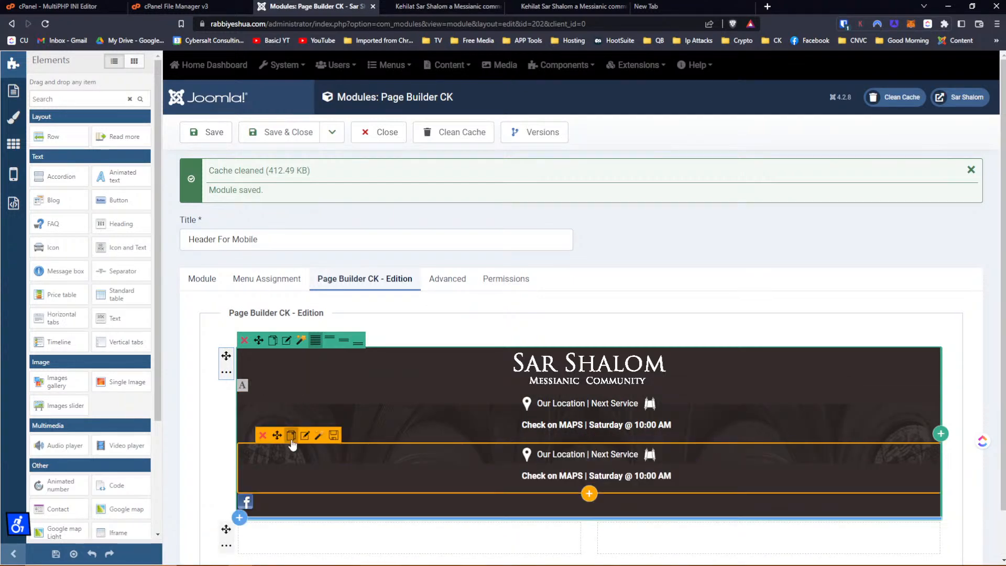
pyautogui.moveTo(277, 436); pyautogui.dragTo(272, 482)
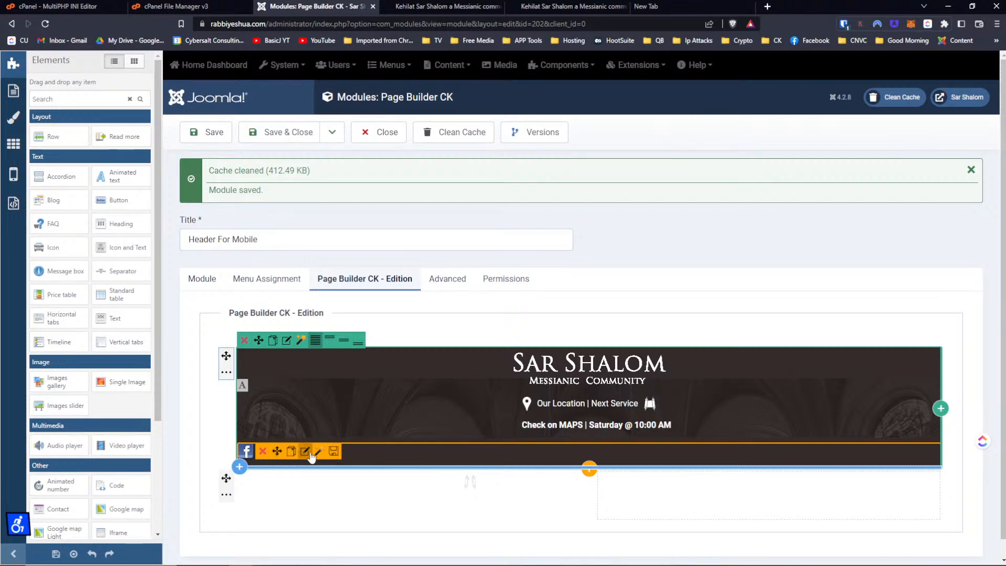
pyautogui.click(291, 451)
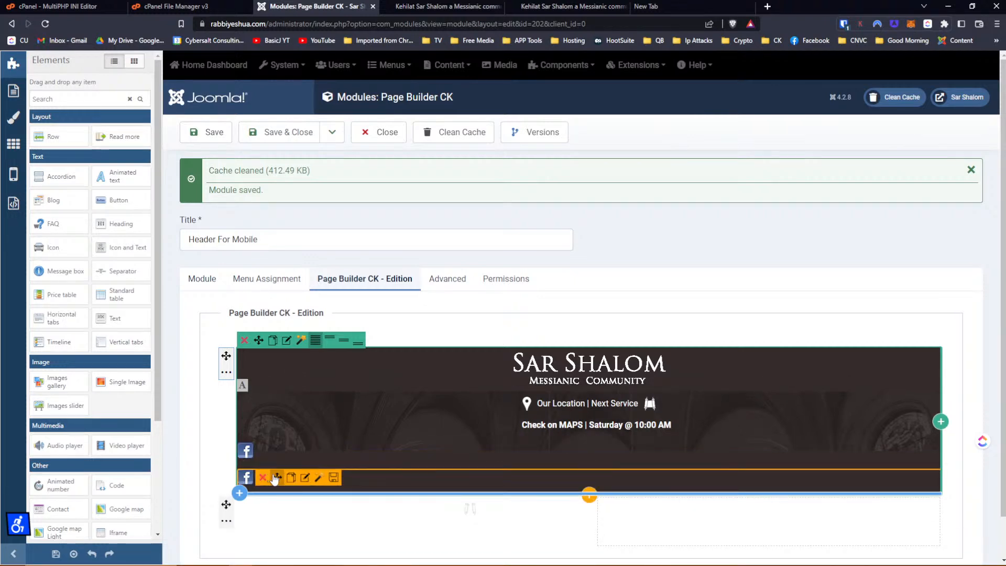
pyautogui.moveTo(277, 477); pyautogui.dragTo(648, 498)
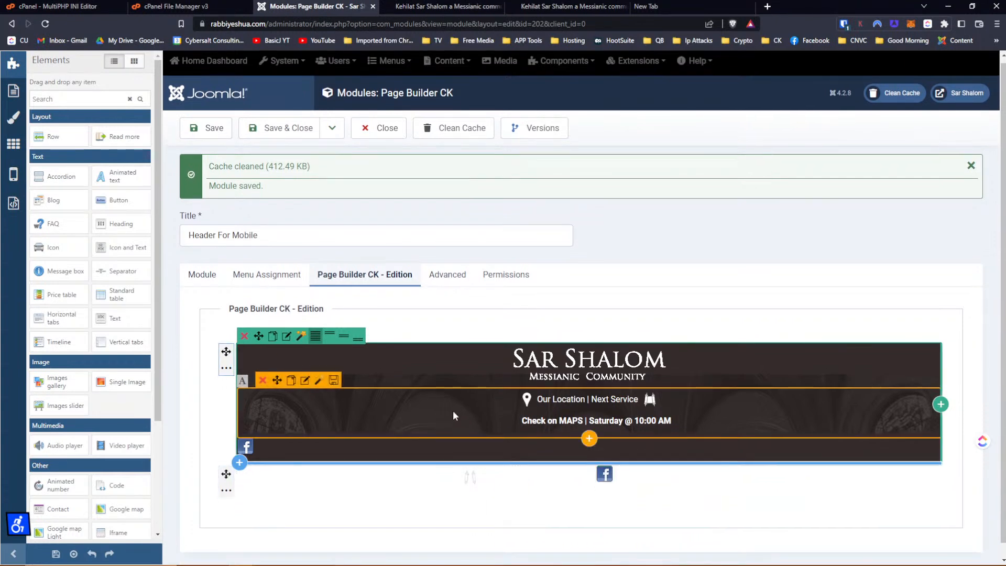
pyautogui.scroll(-1, 453, 415)
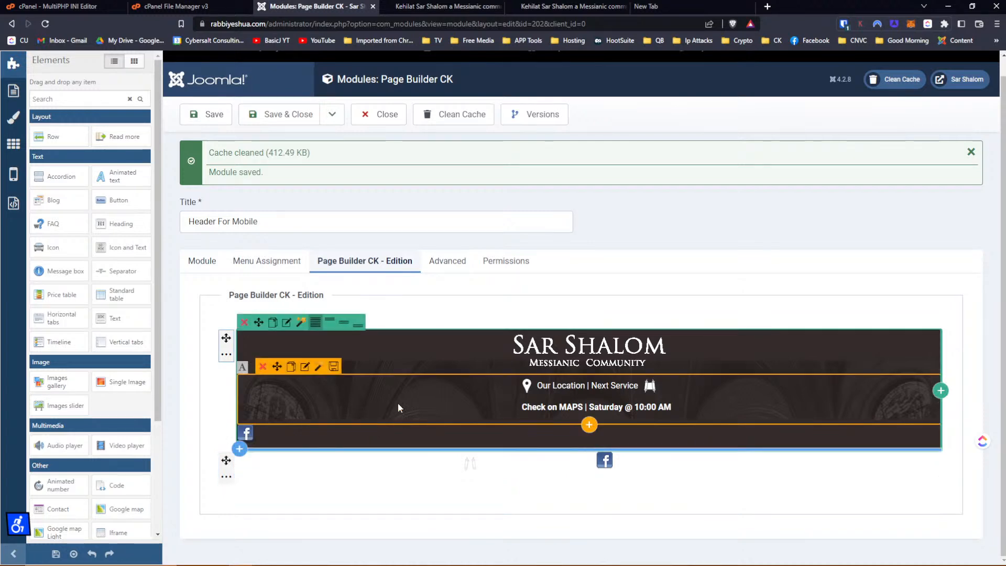
pyautogui.click(290, 366)
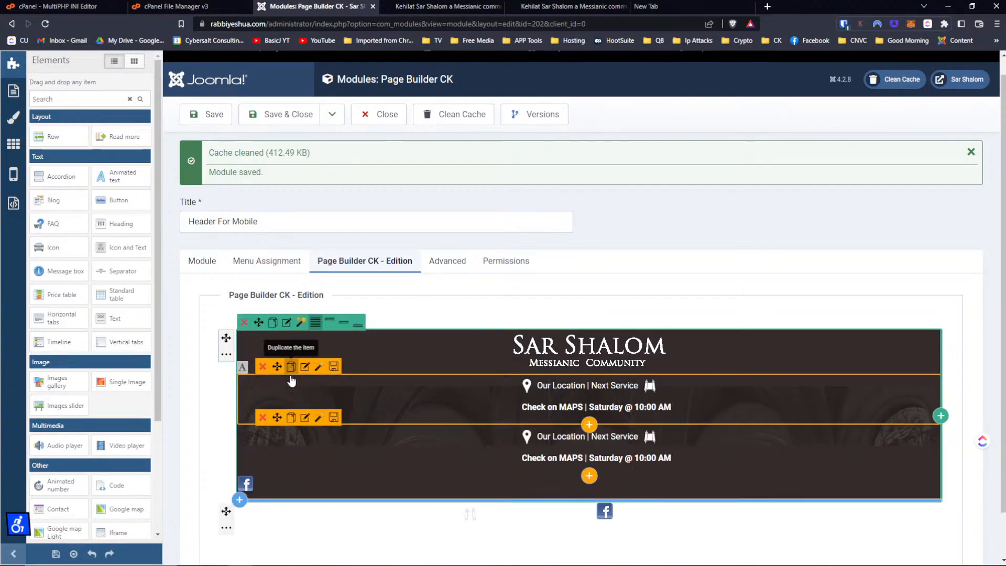
pyautogui.moveTo(277, 421); pyautogui.dragTo(273, 492)
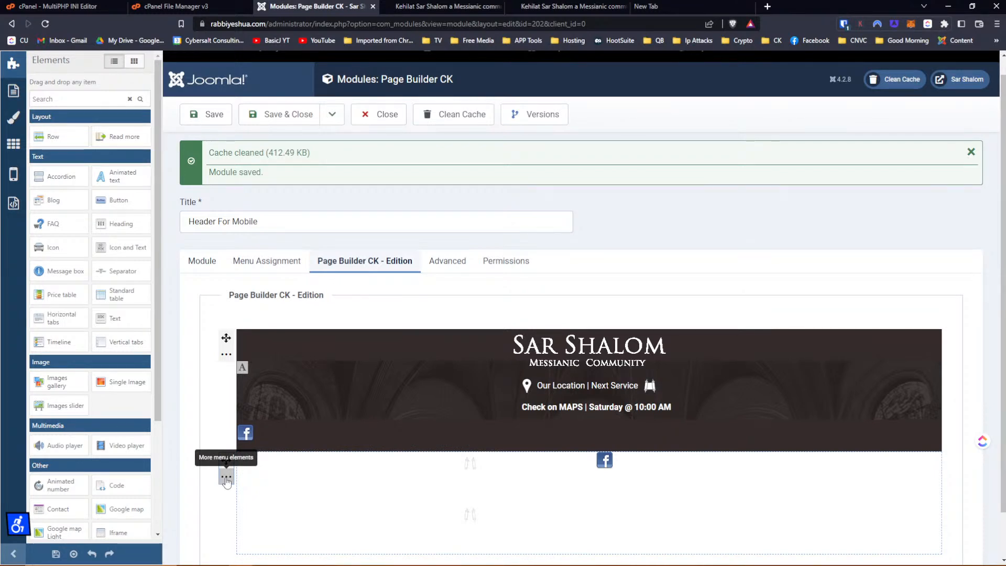
# Give the new row's wrapper a black main background colour.
pyautogui.click(226, 478)
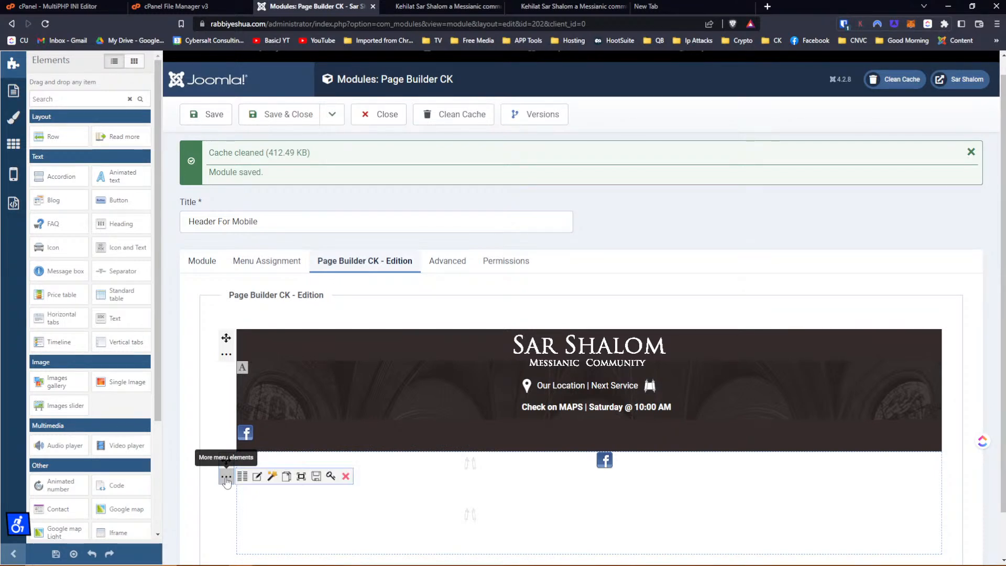
pyautogui.click(257, 476)
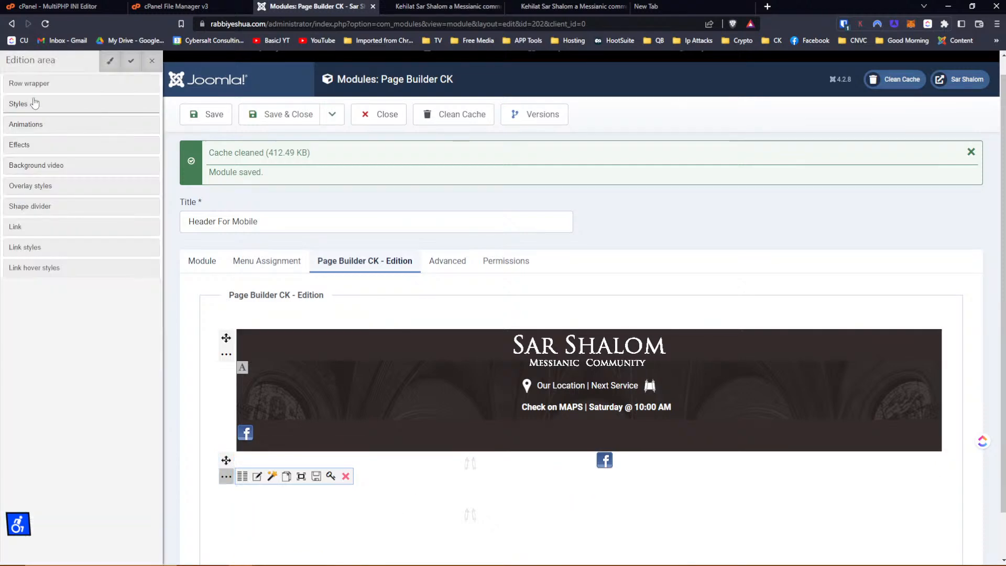
pyautogui.click(32, 86)
pyautogui.click(35, 102)
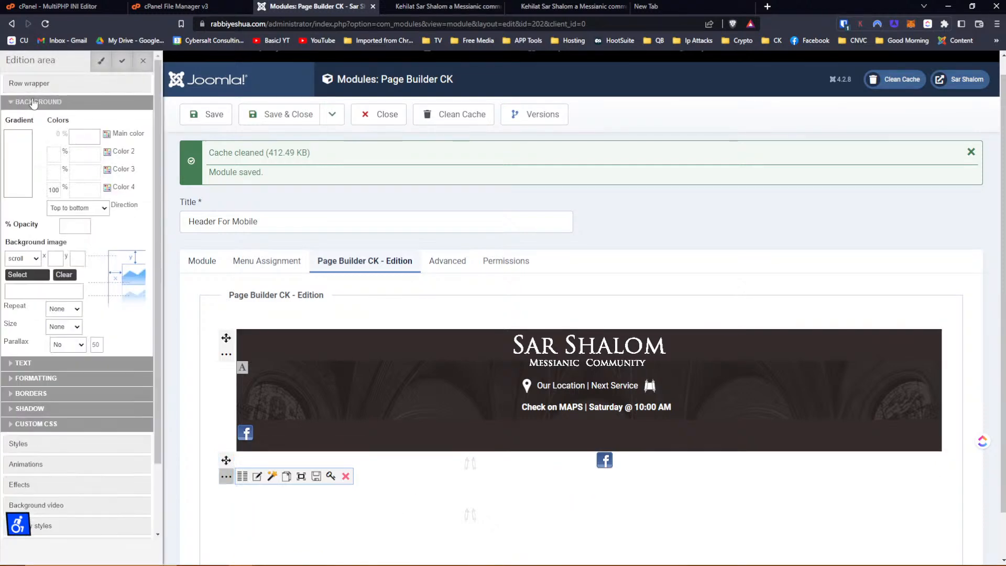
pyautogui.click(74, 134)
pyautogui.moveTo(190, 177)
pyautogui.mouseDown()
pyautogui.moveTo(218, 165)
pyautogui.moveTo(251, 242)
pyautogui.mouseUp()
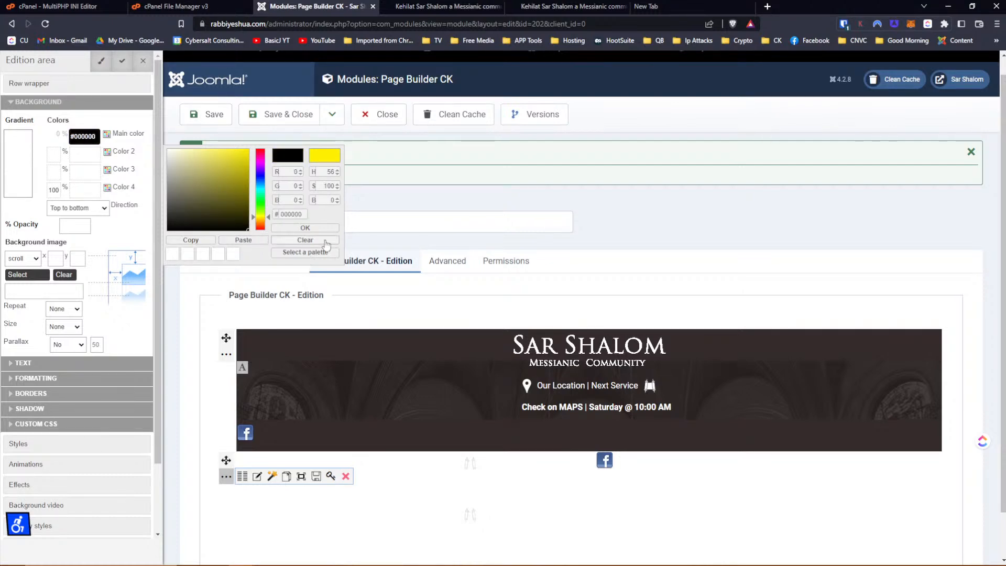
pyautogui.click(315, 229)
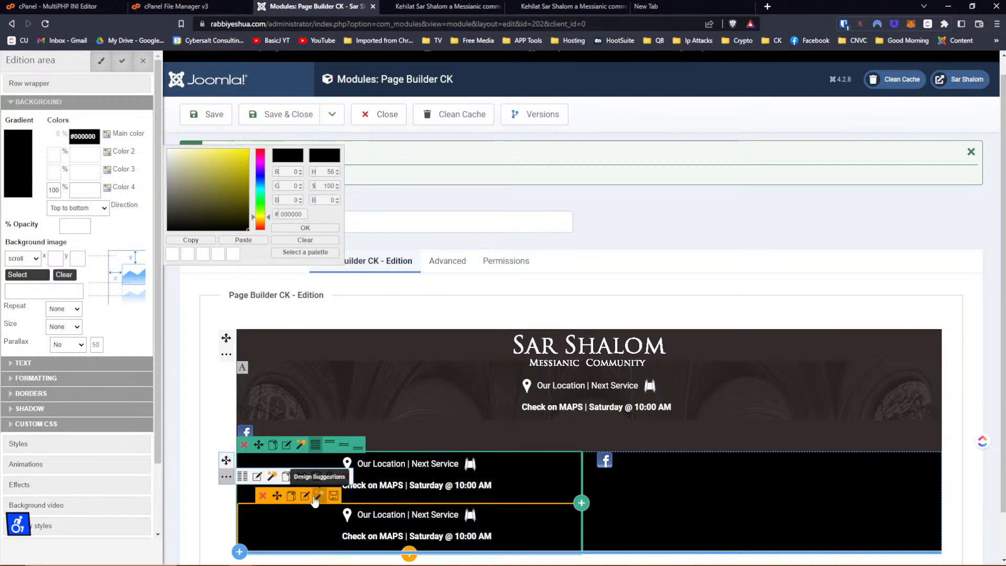
# Remove the extra text copy and empty right column, place the Facebook icon under the text, and save.
pyautogui.click(345, 476)
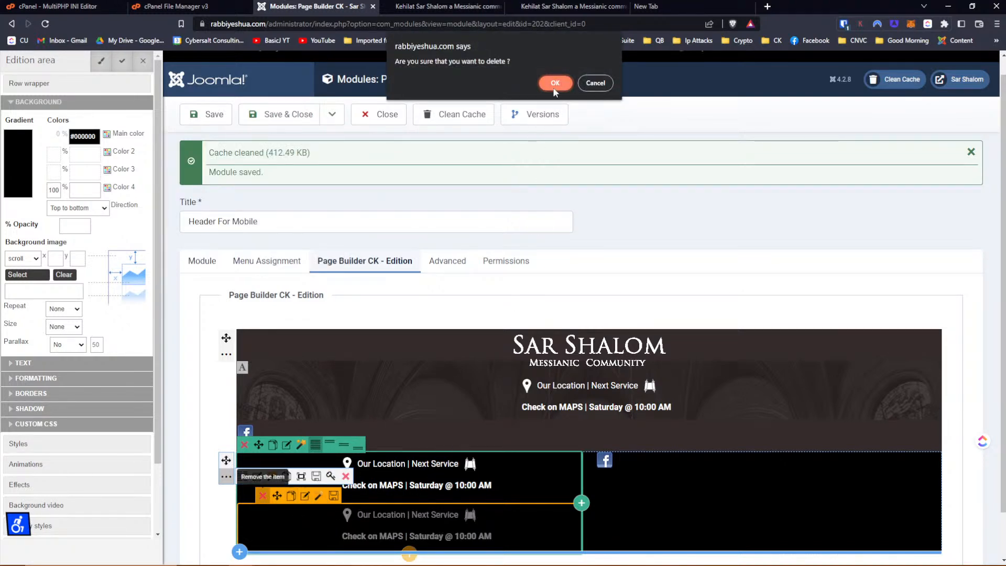
pyautogui.click(553, 86)
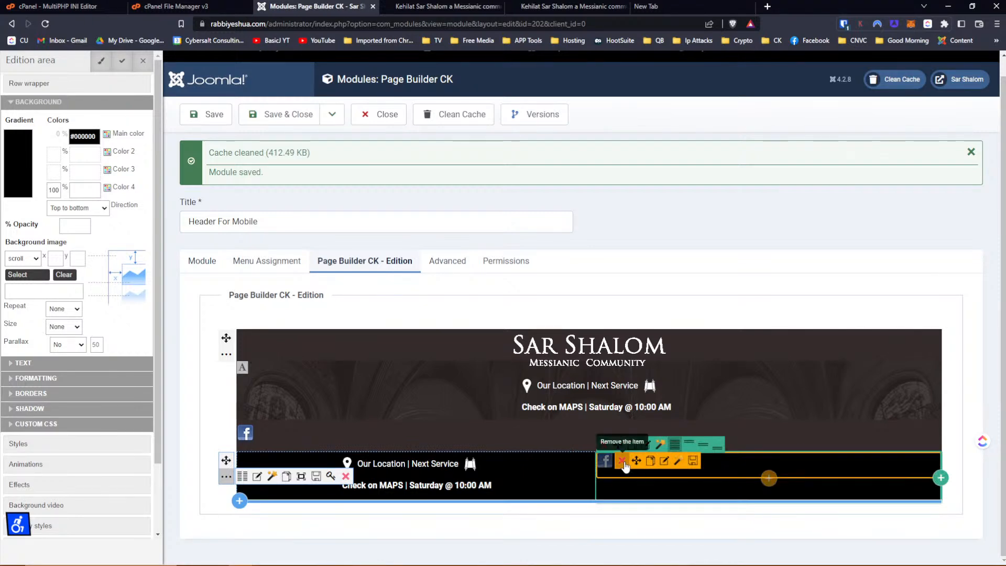
pyautogui.moveTo(635, 464); pyautogui.dragTo(583, 497)
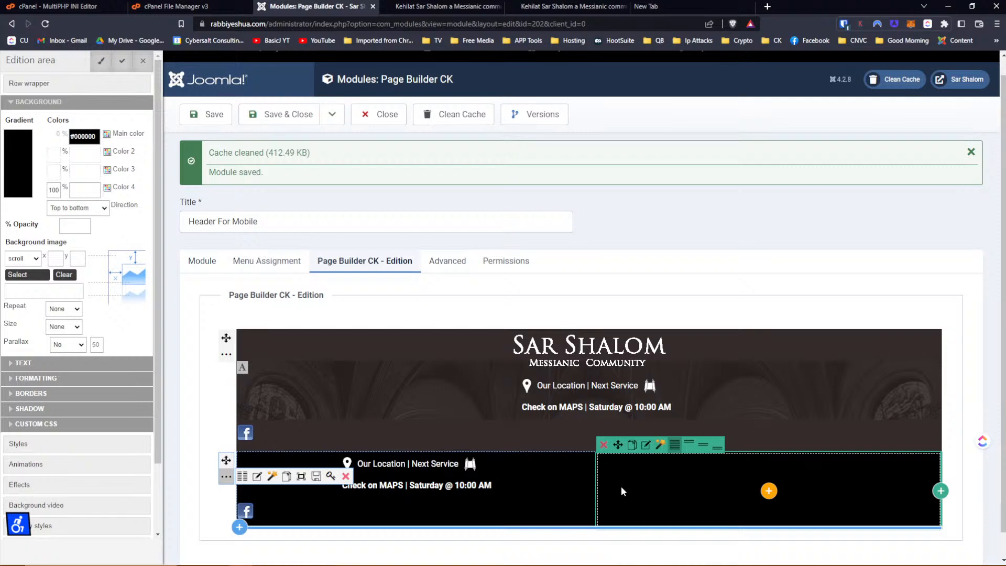
pyautogui.click(604, 445)
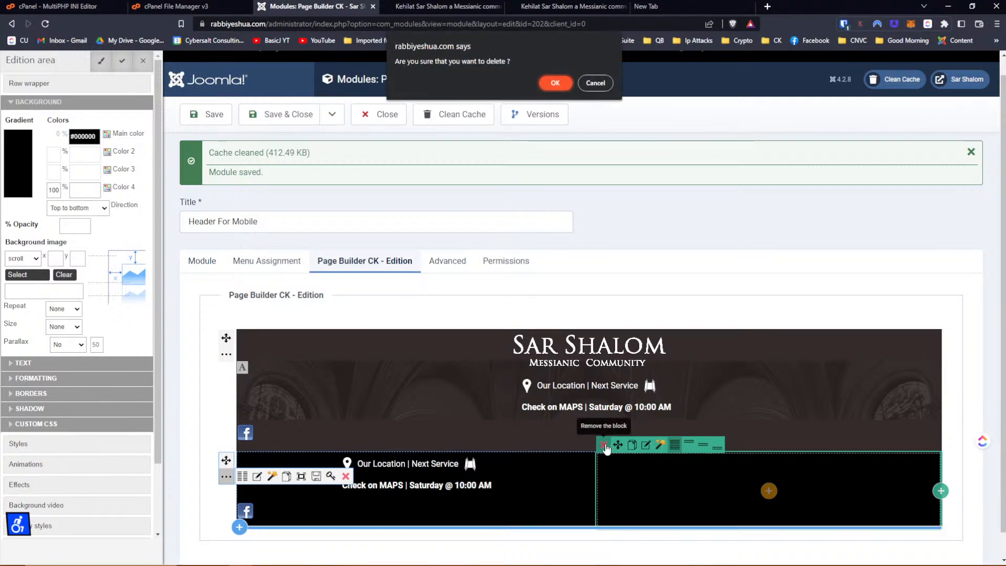
pyautogui.click(554, 83)
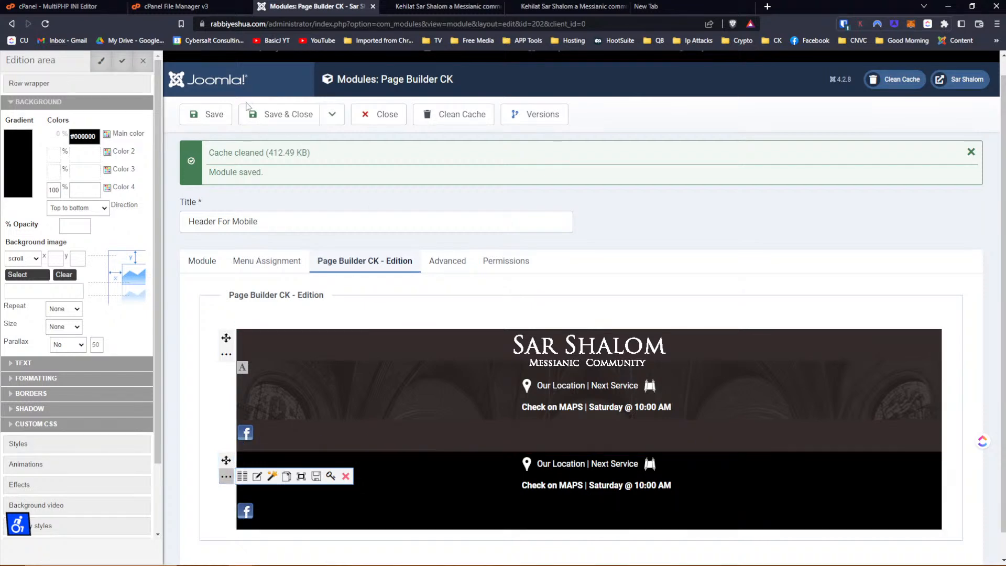
pyautogui.click(224, 118)
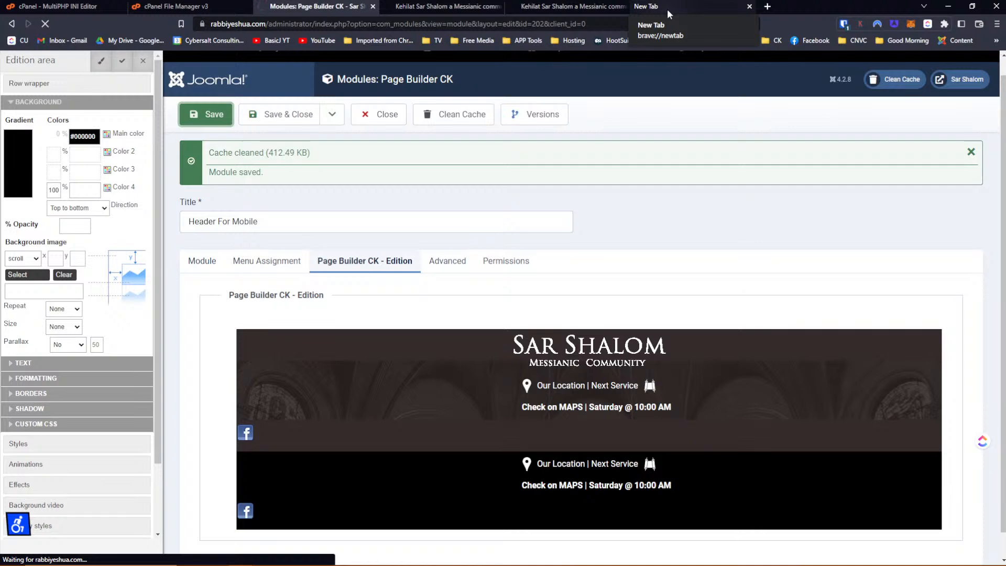
# Reload the front-end site and inspect the lower row's text container element.
pyautogui.click(571, 6)
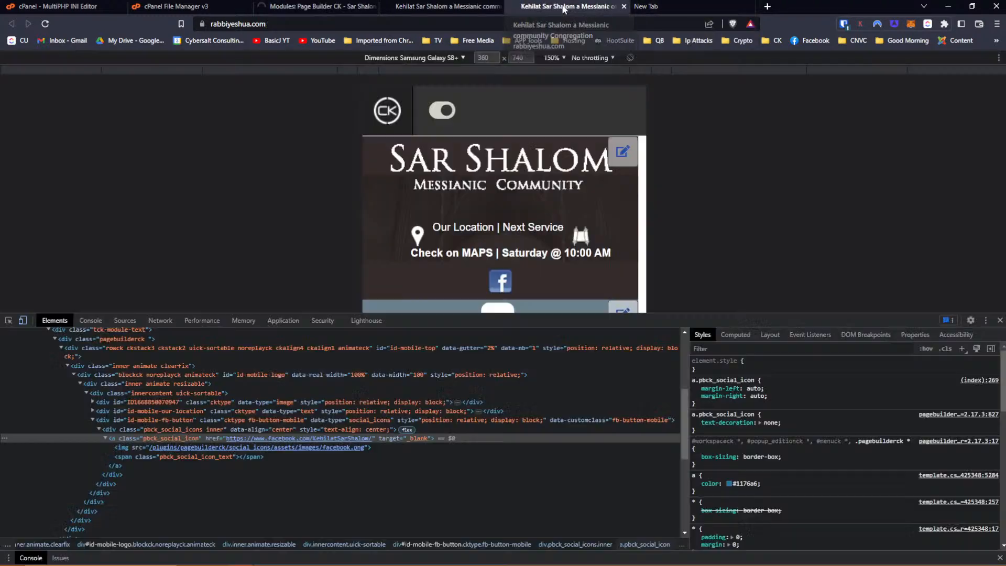
pyautogui.click(48, 22)
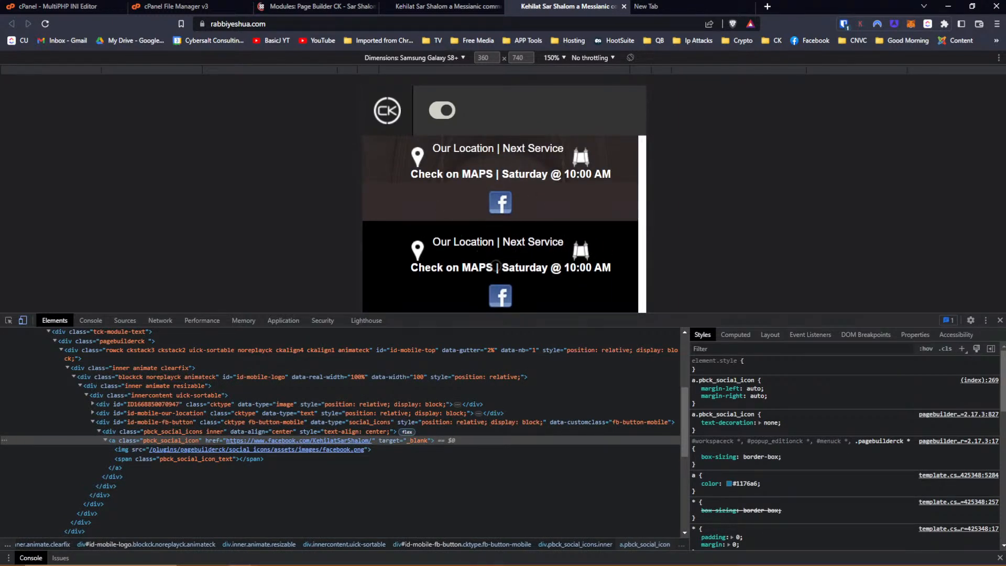
pyautogui.click(8, 320)
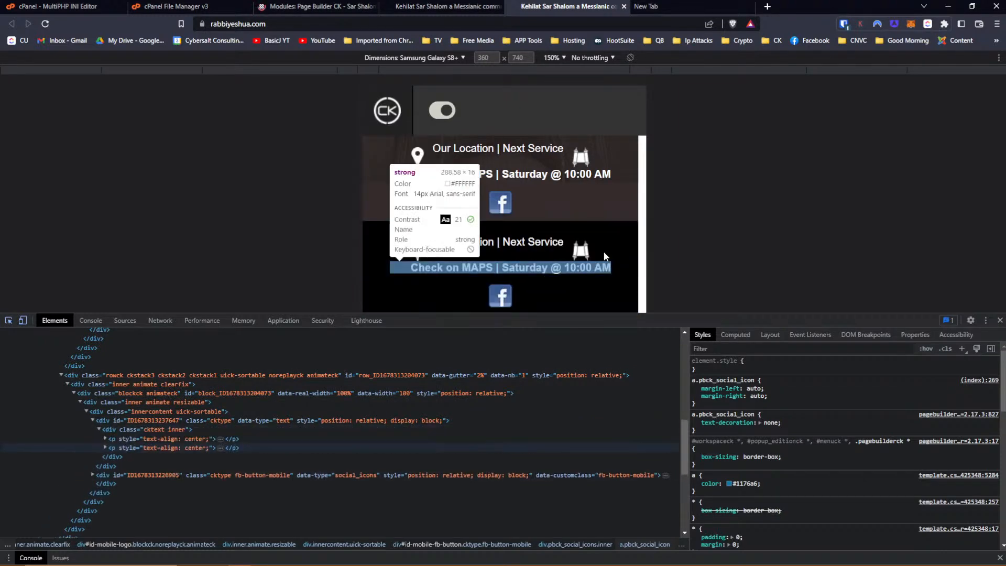
pyautogui.click(621, 228)
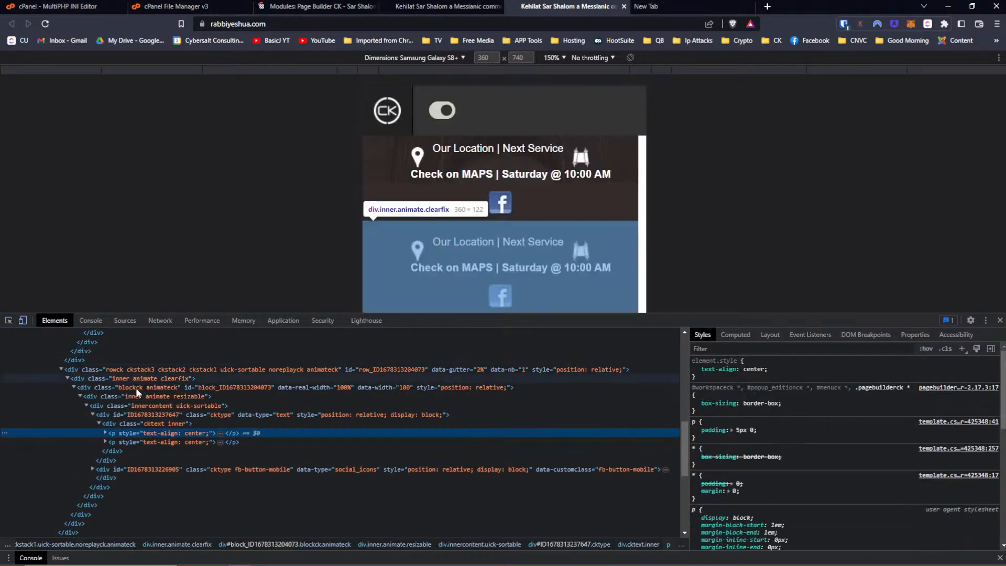
pyautogui.click(114, 415)
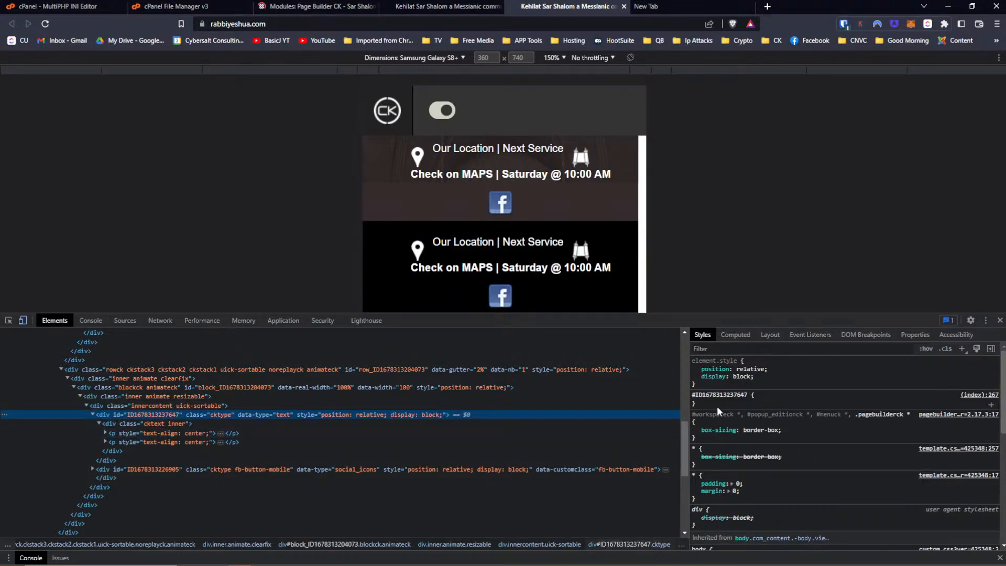
# Set display: inline-block!important on the text container's rule and copy it.
pyautogui.click(717, 407)
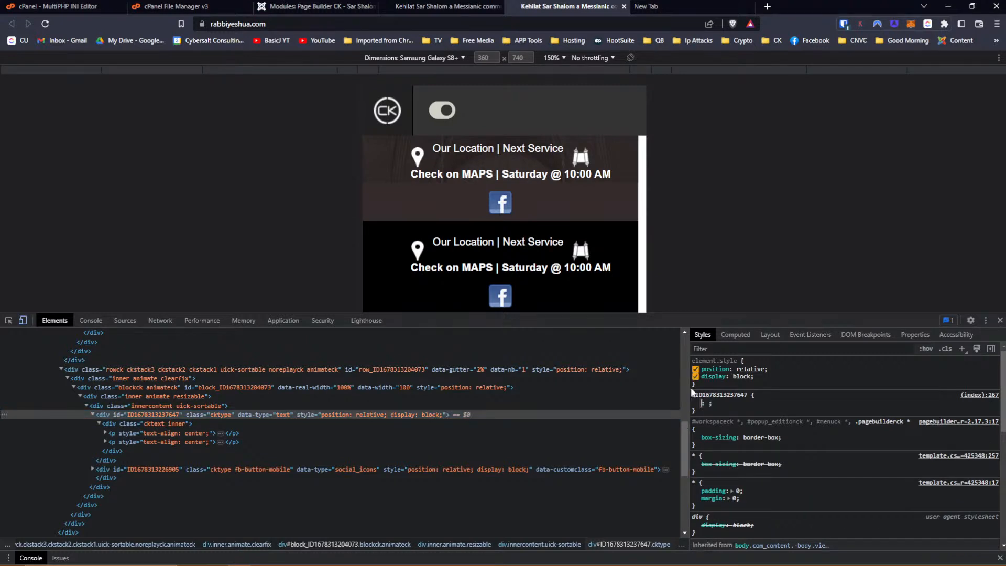
pyautogui.write('display')
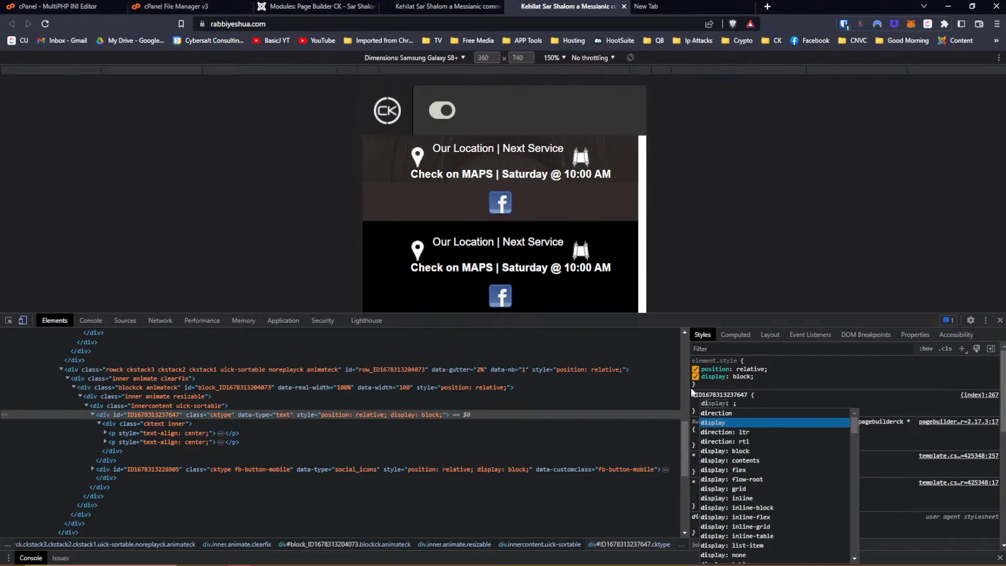
pyautogui.press('Down')
pyautogui.press('Down')
pyautogui.press('Down')
pyautogui.press('Down')
pyautogui.press('Down')
pyautogui.press('Down')
pyautogui.press('Down')
pyautogui.press('Down')
pyautogui.press('Down')
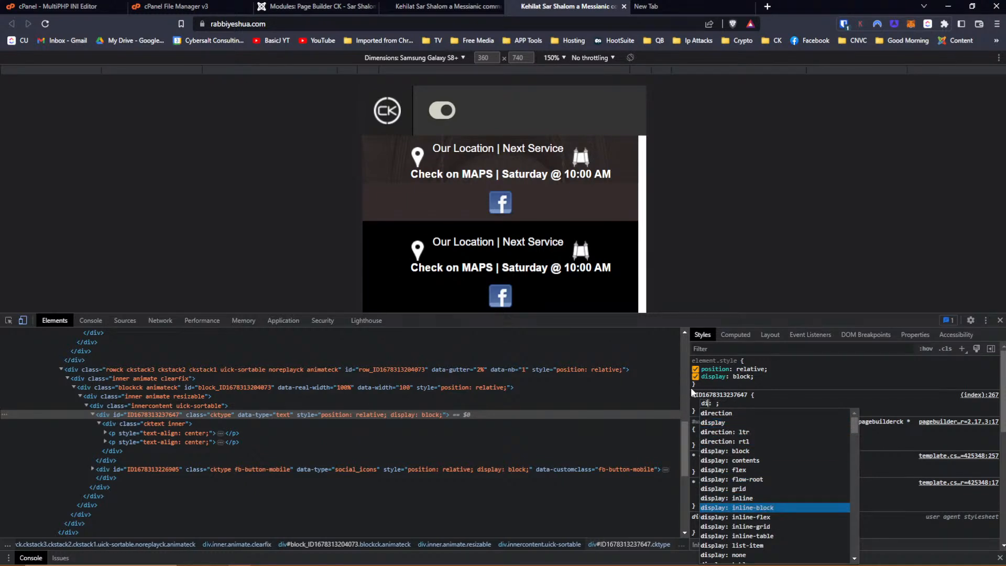
pyautogui.press('Return')
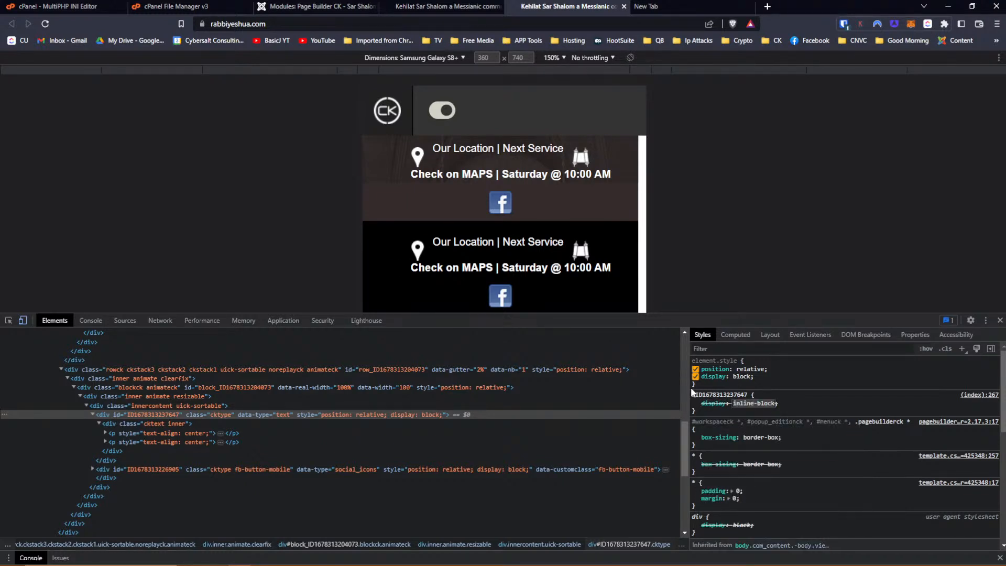
pyautogui.click(763, 403)
pyautogui.hotkey('ctrl', 'a')
pyautogui.click(772, 403)
pyautogui.write('!important')
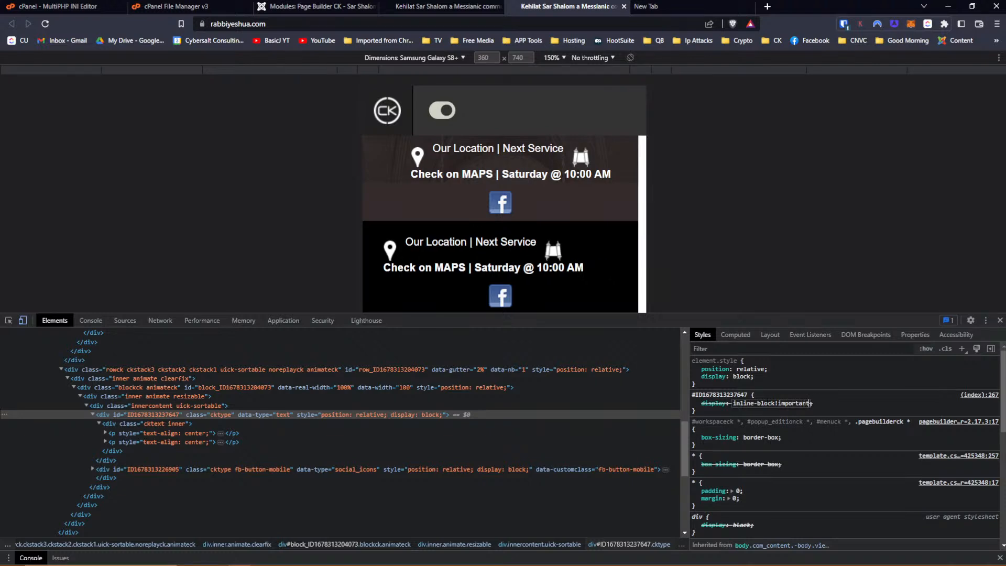
pyautogui.press('Return')
pyautogui.click(735, 422)
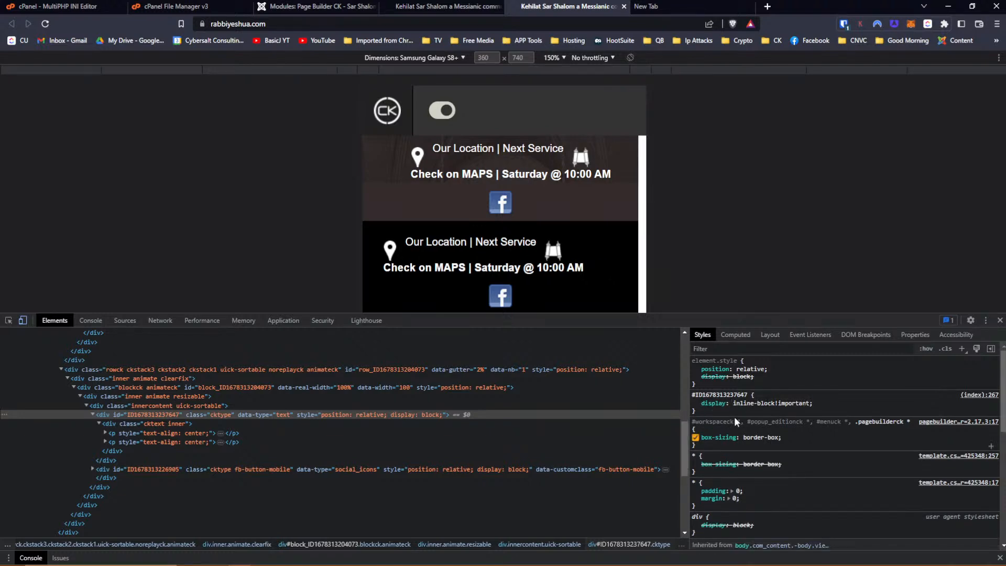
pyautogui.rightClick(702, 400)
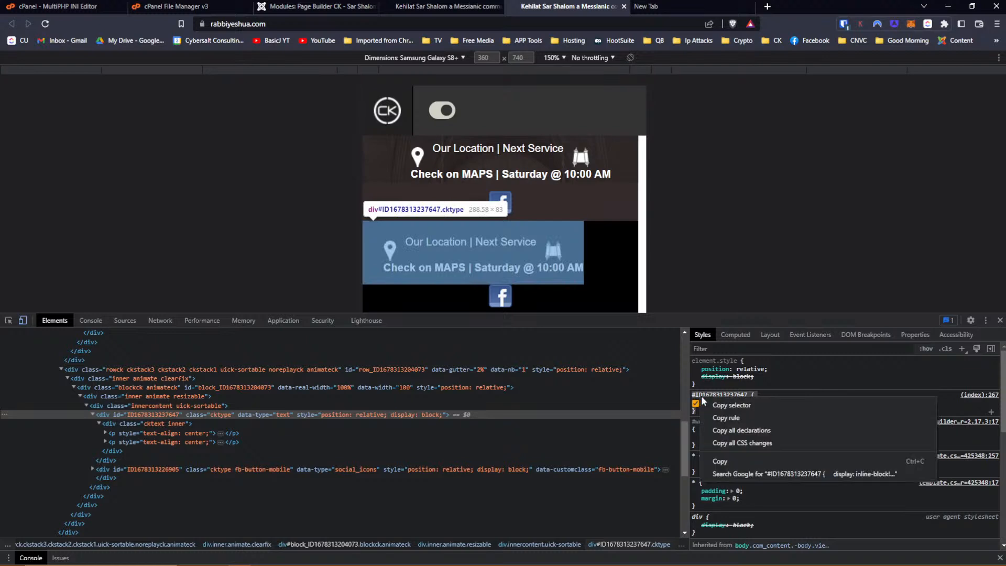
pyautogui.click(727, 460)
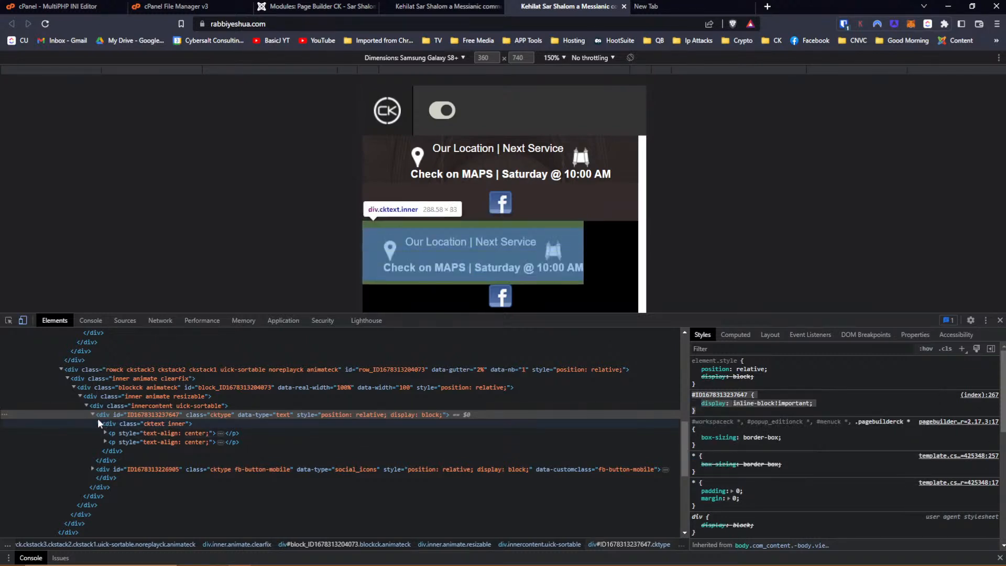
pyautogui.click(101, 470)
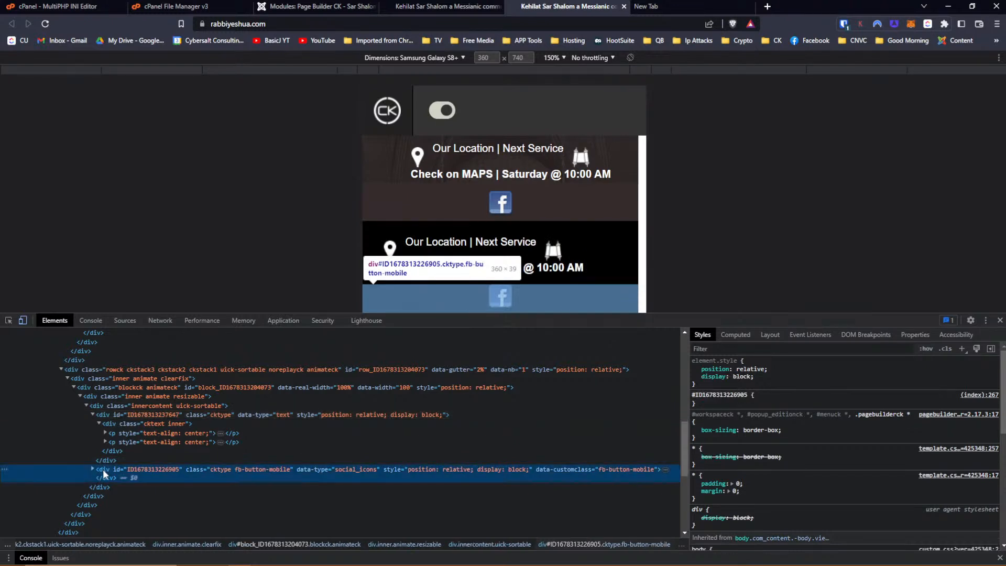
pyautogui.click(709, 401)
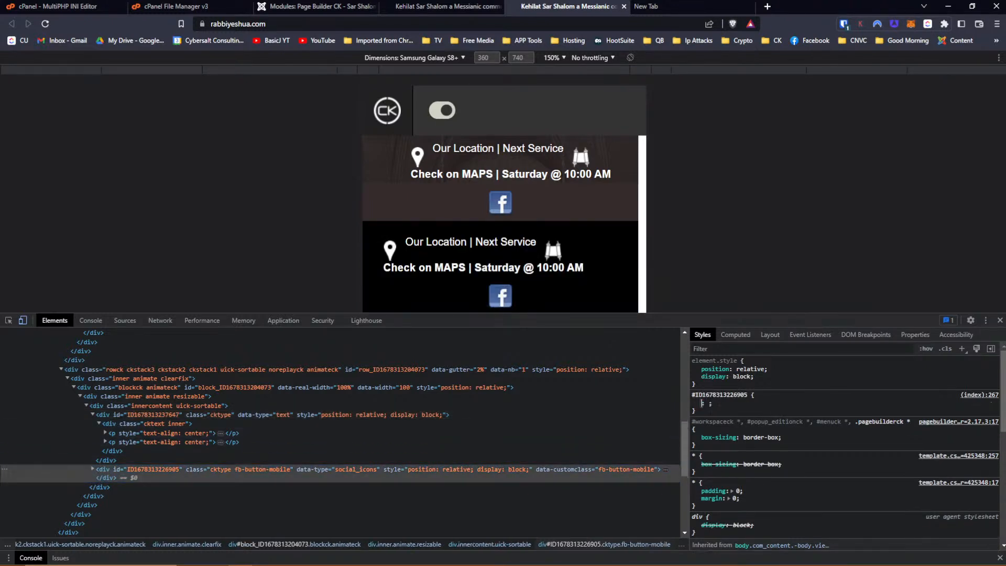
pyautogui.write('display')
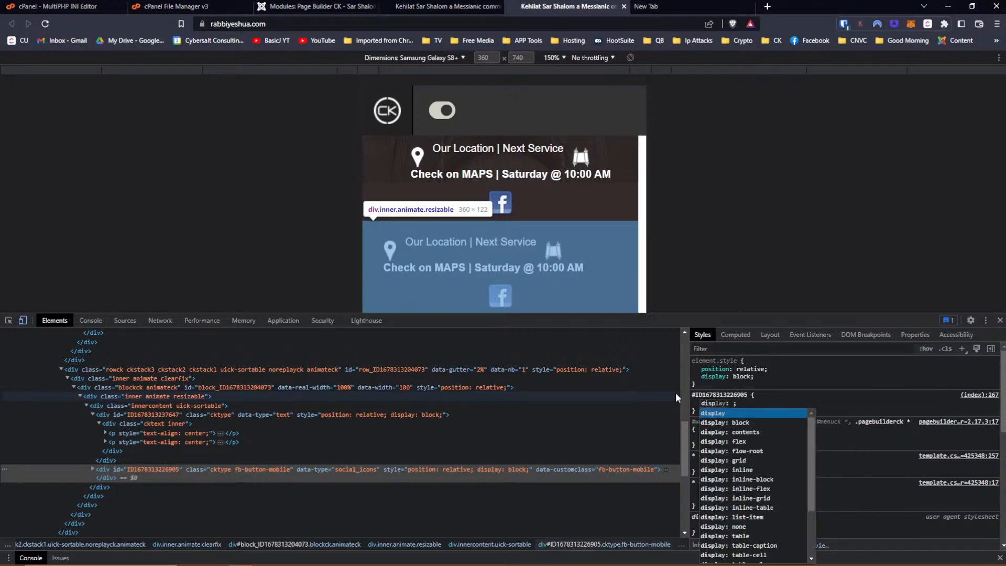
pyautogui.press('Down')
pyautogui.press('Down')
pyautogui.press('Down')
pyautogui.press('Down')
pyautogui.press('Down')
pyautogui.press('Down')
pyautogui.press('Down')
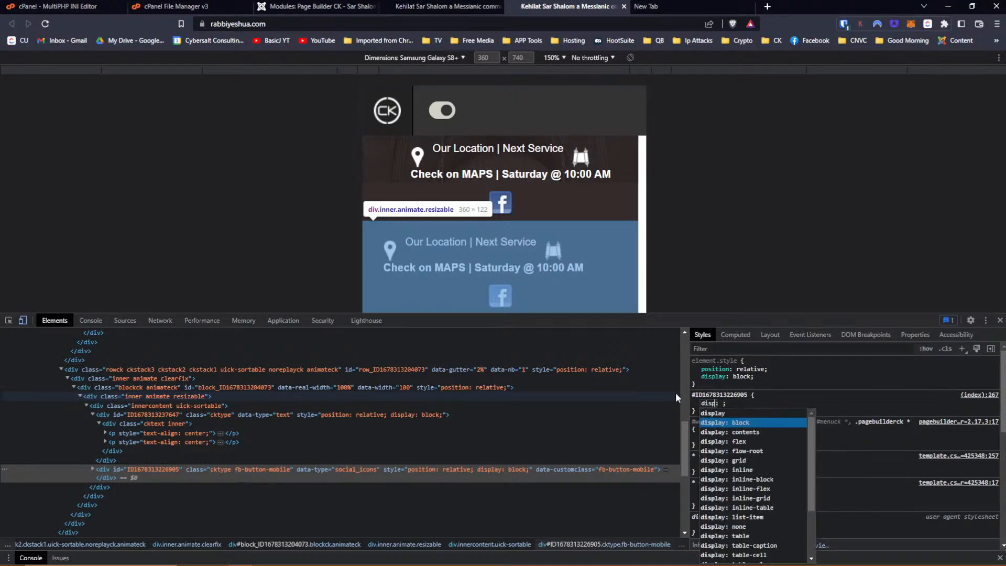
pyautogui.press('Return')
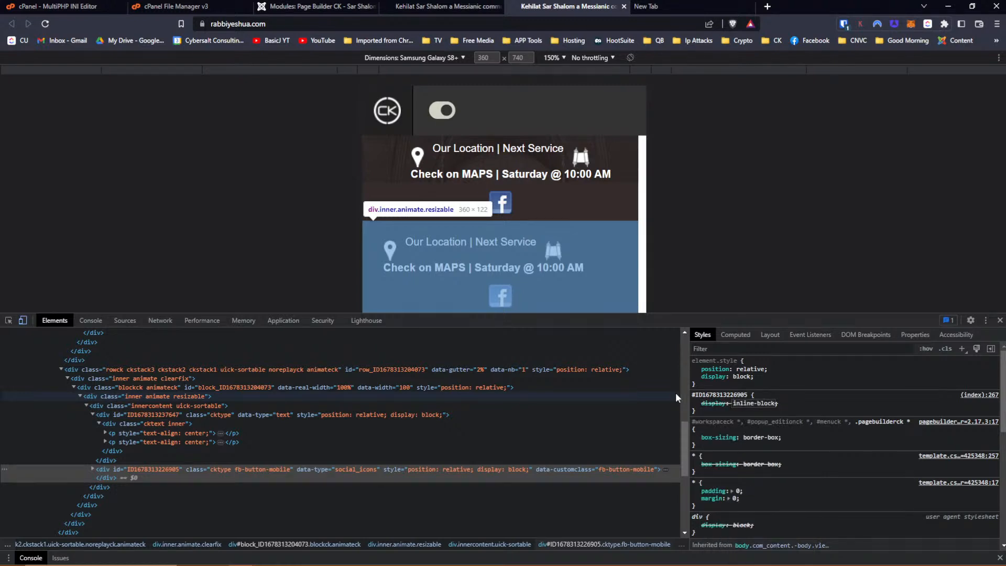
pyautogui.write('!important')
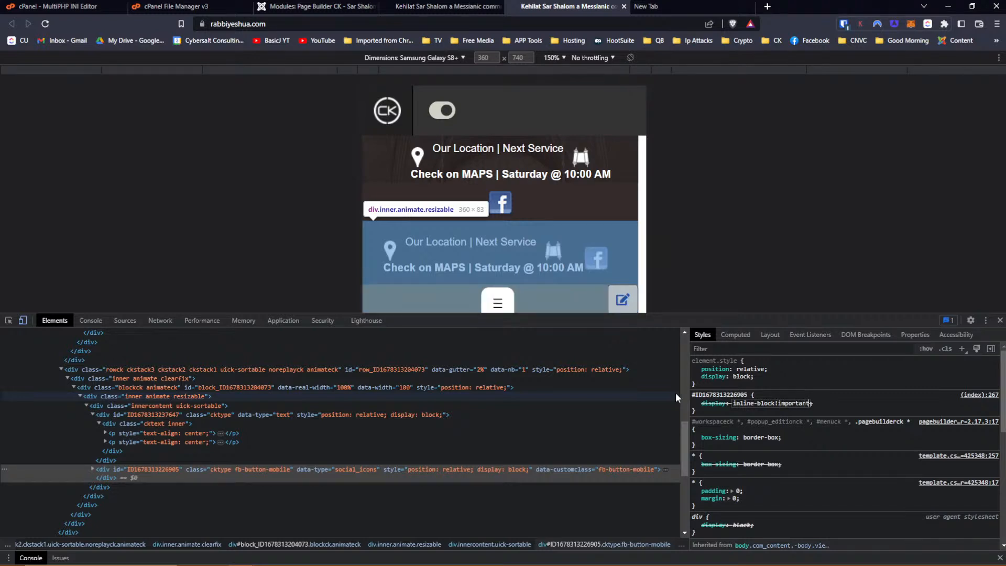
pyautogui.press('Return')
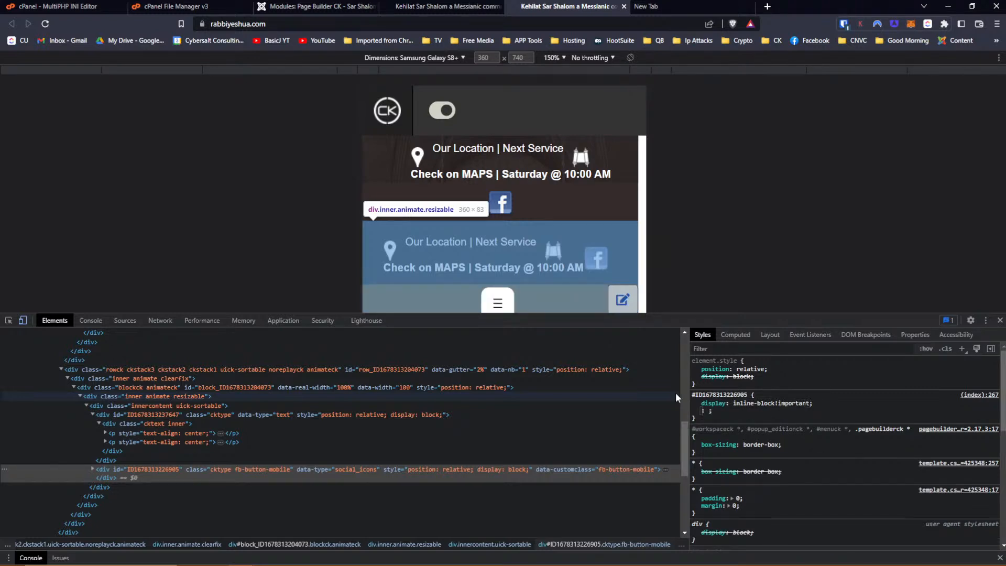
pyautogui.click(709, 416)
pyautogui.moveTo(700, 411); pyautogui.dragTo(692, 394)
pyautogui.hotkey('ctrl', 'c')
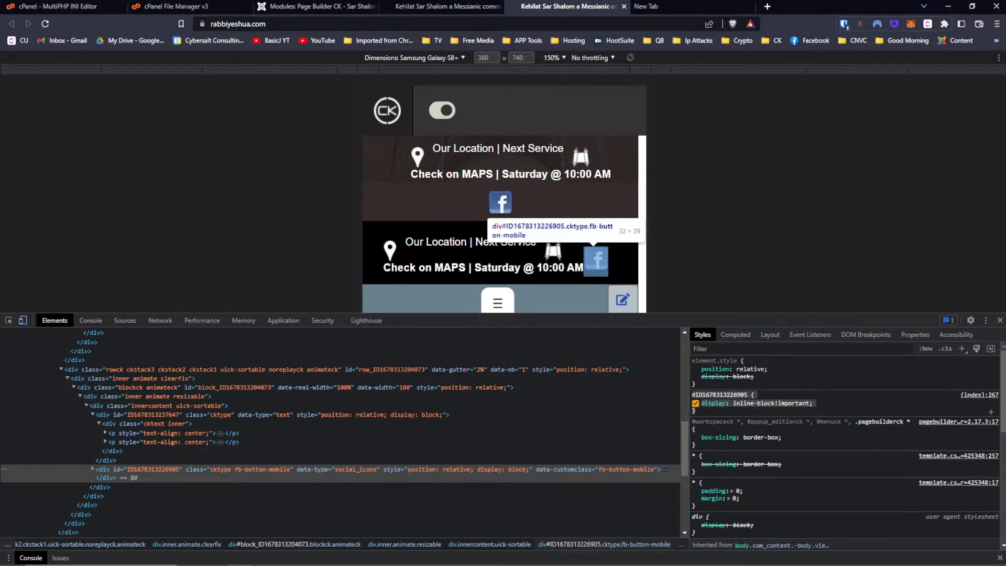
pyautogui.click(294, 6)
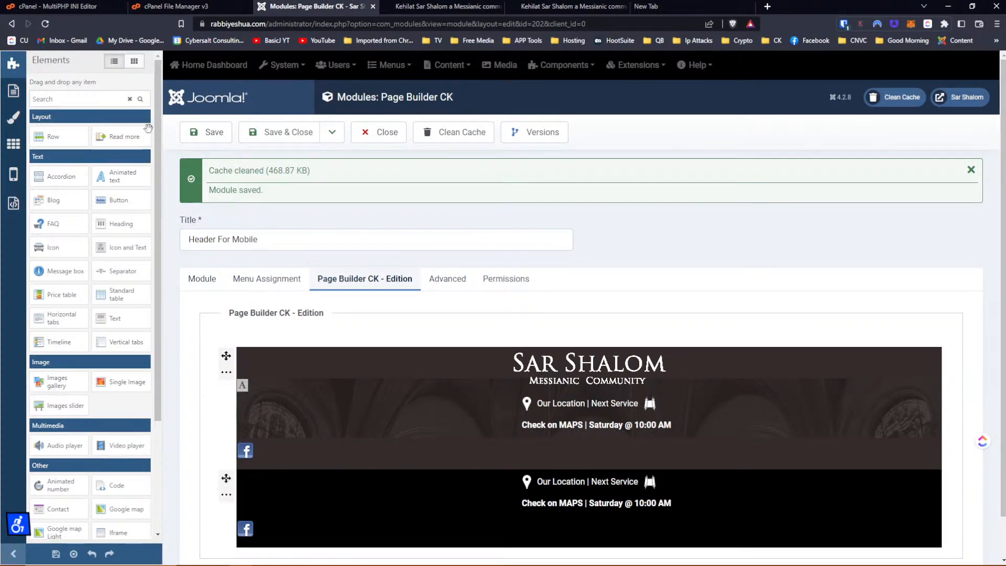
pyautogui.click(14, 204)
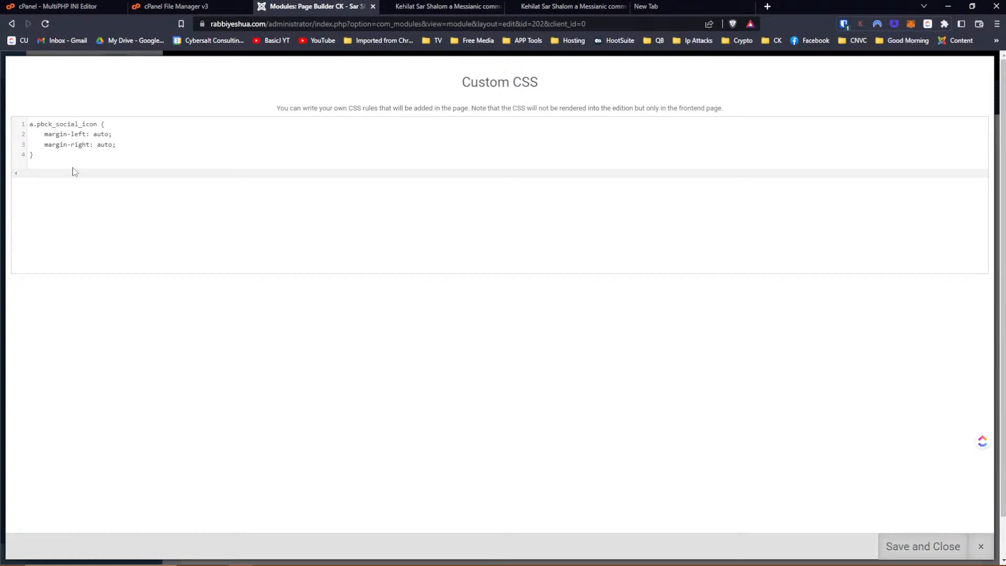
pyautogui.press('Return')
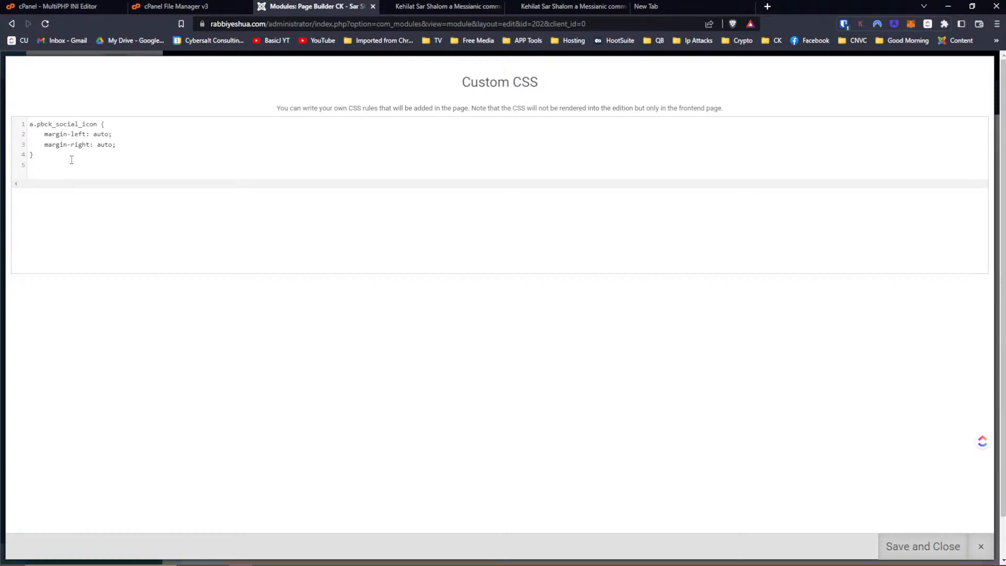
pyautogui.hotkey('ctrl', 'v')
pyautogui.press('Return')
pyautogui.press('super+v')
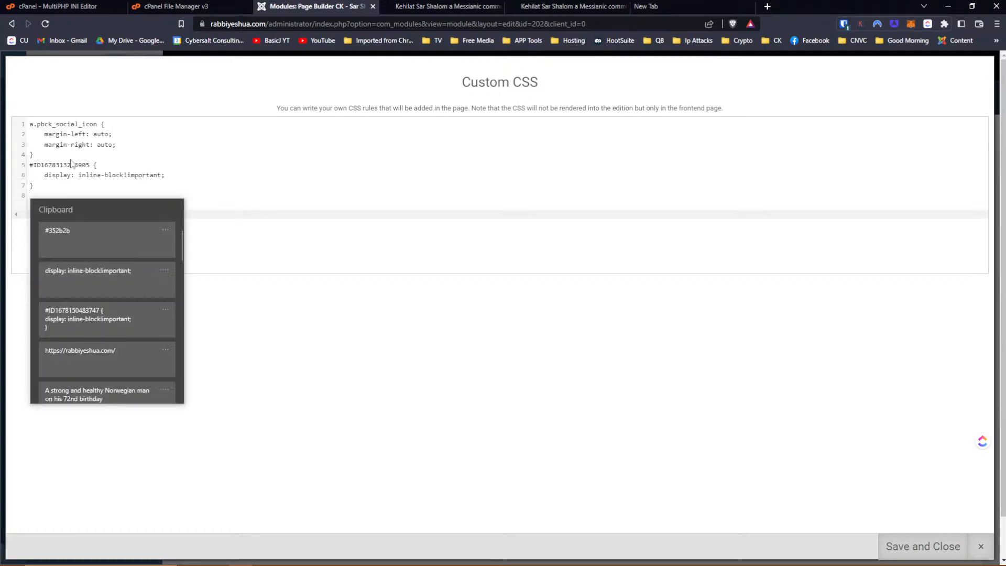
pyautogui.click(93, 278)
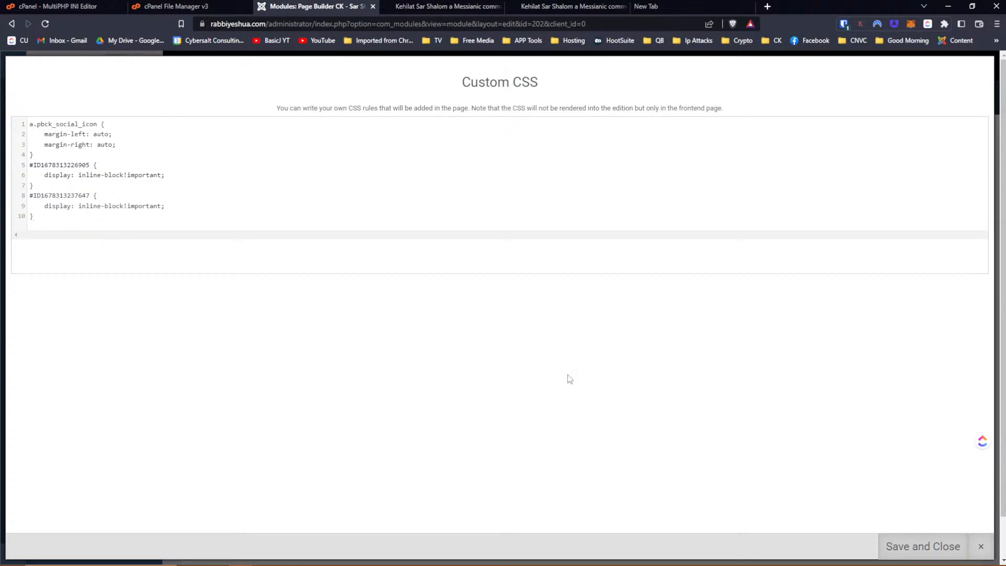
pyautogui.click(924, 543)
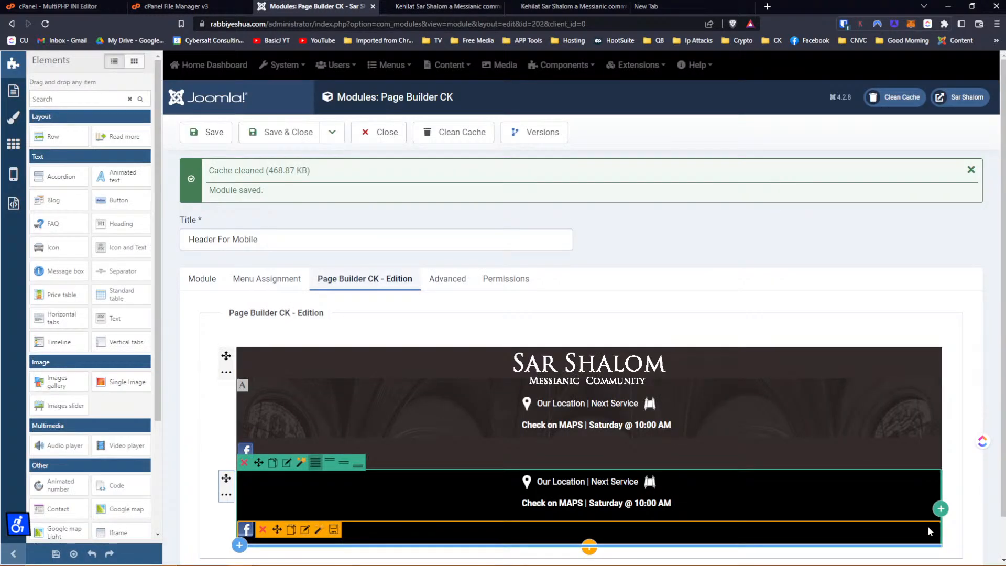
# Save the module and switch to the live site tab.
pyautogui.scroll(-1, 692, 358)
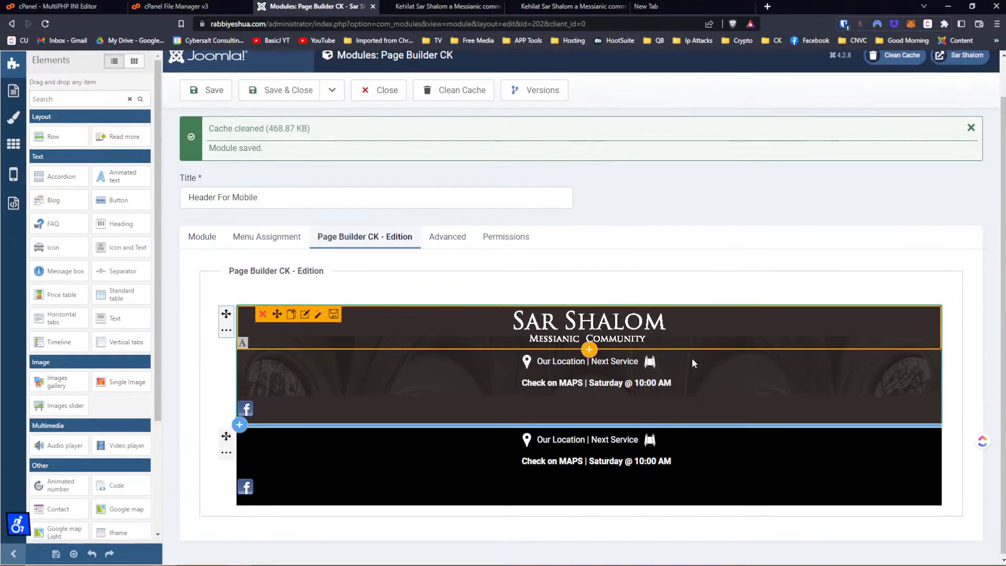
pyautogui.scroll(1, 691, 358)
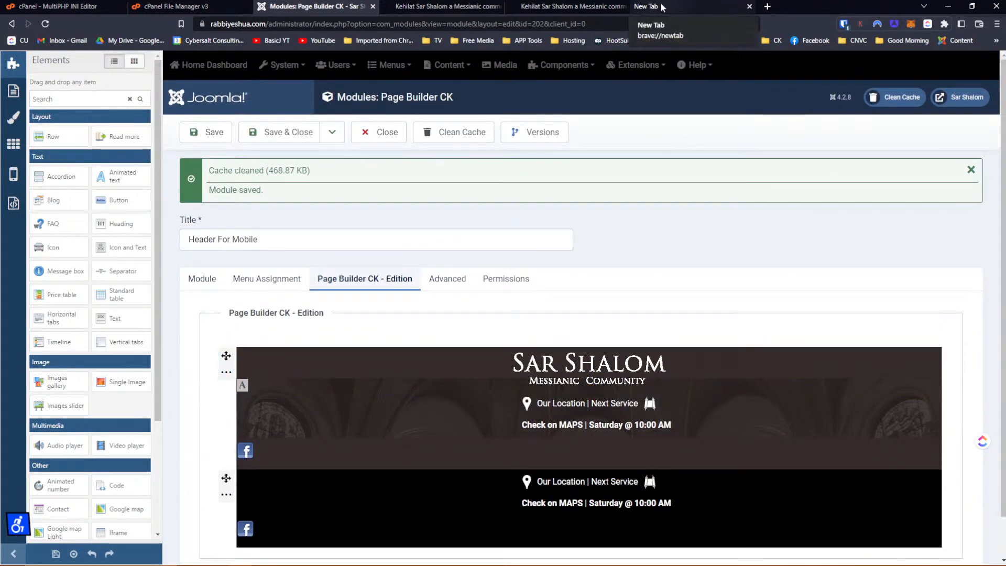
pyautogui.hotkey('ctrl', 's')
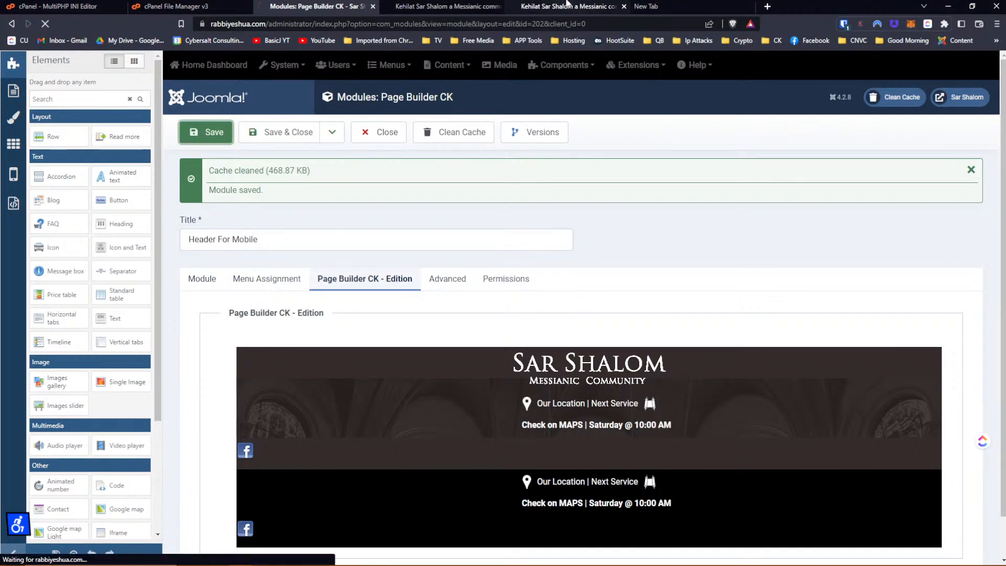
pyautogui.click(488, 8)
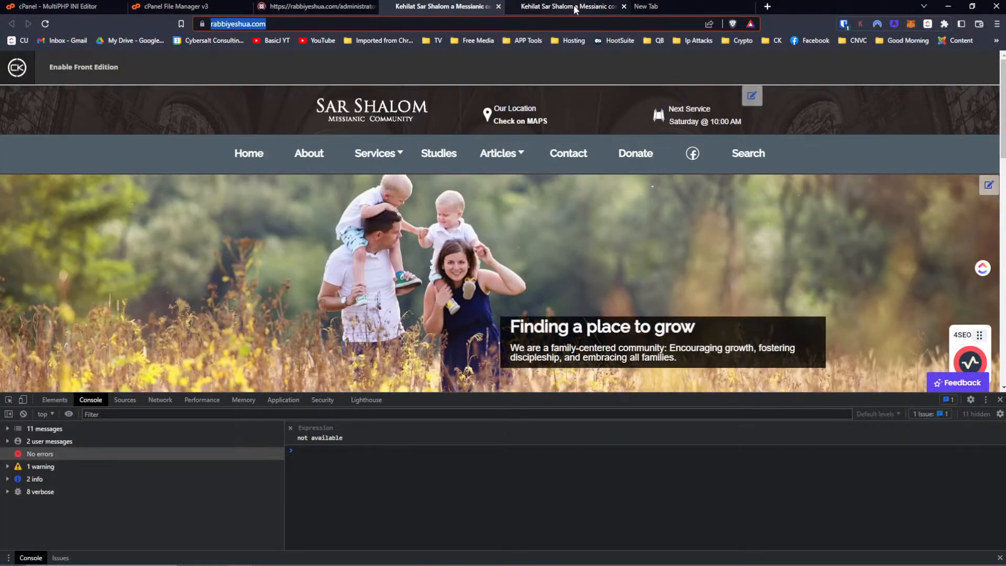
# Reload the phone preview to load the new CSS, then go back to the Header For Mobile editor.
pyautogui.click(575, 9)
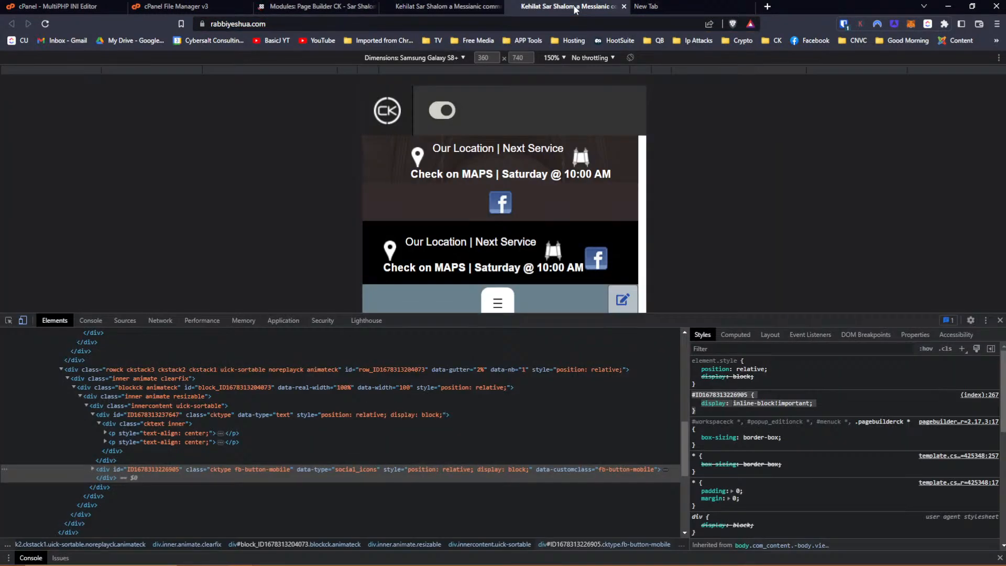
pyautogui.click(46, 24)
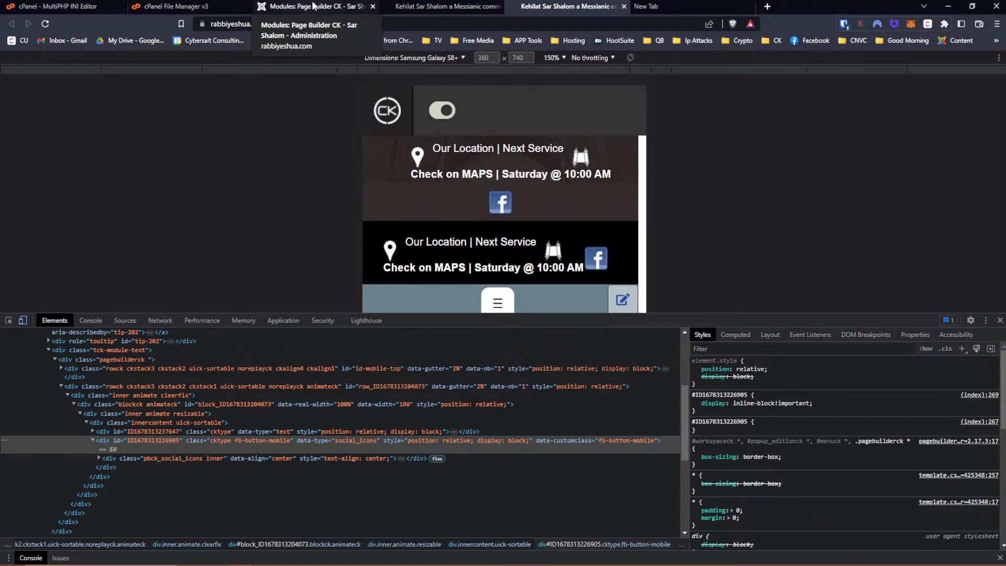
pyautogui.click(313, 6)
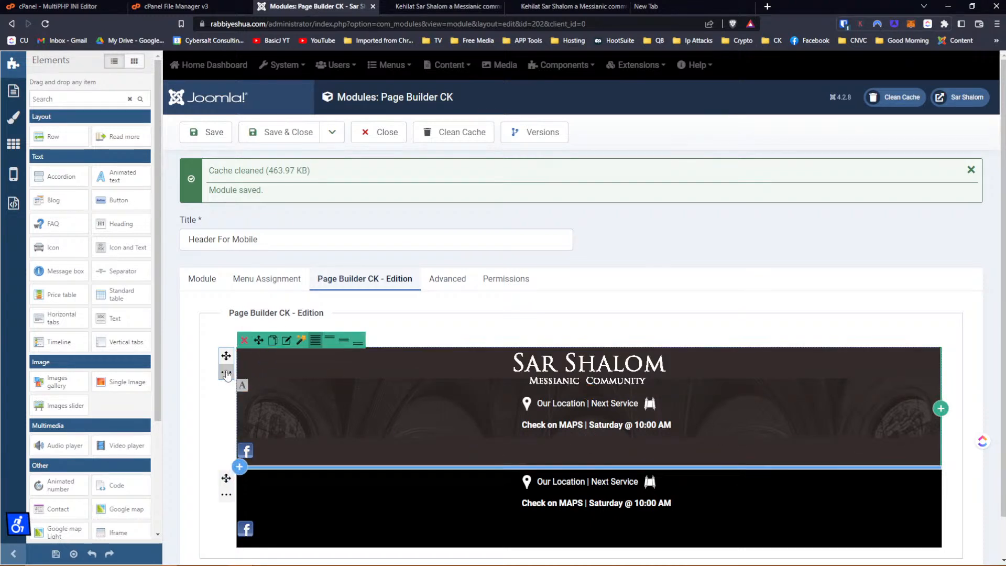
# Select the first row's main background colour value in its style settings.
pyautogui.click(226, 373)
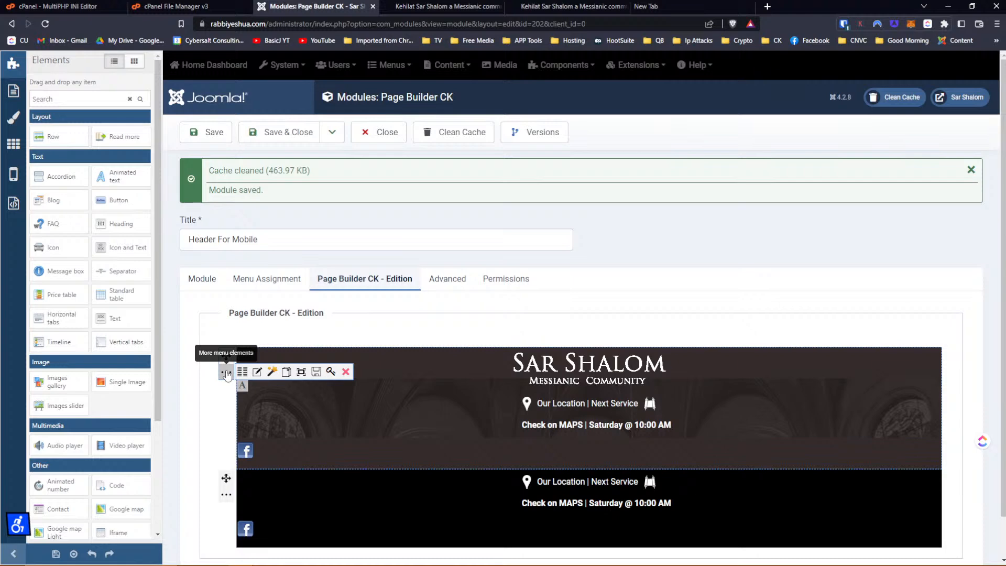
pyautogui.click(256, 372)
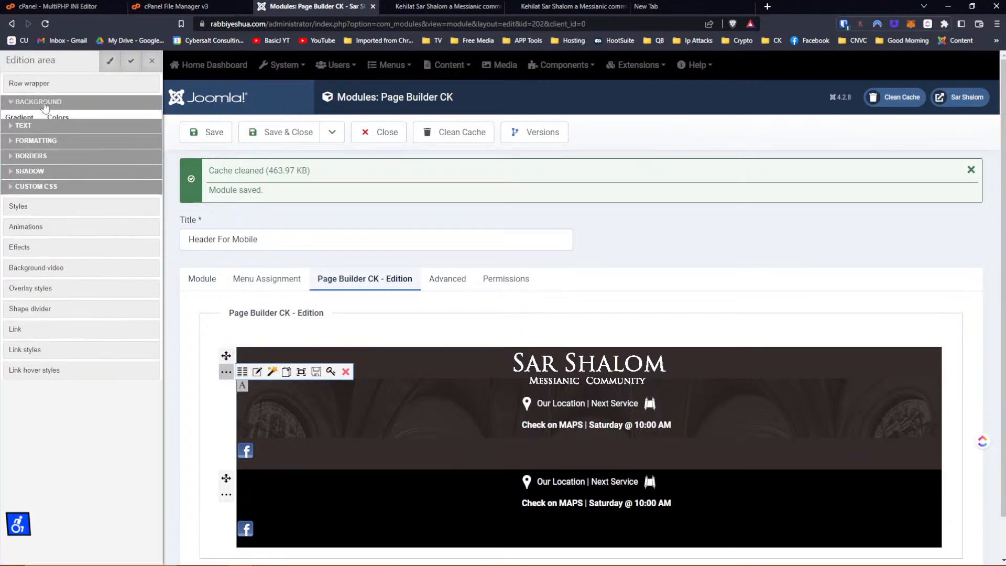
pyautogui.click(45, 103)
pyautogui.tripleClick(93, 137)
pyautogui.hotkey('ctrl', 'c')
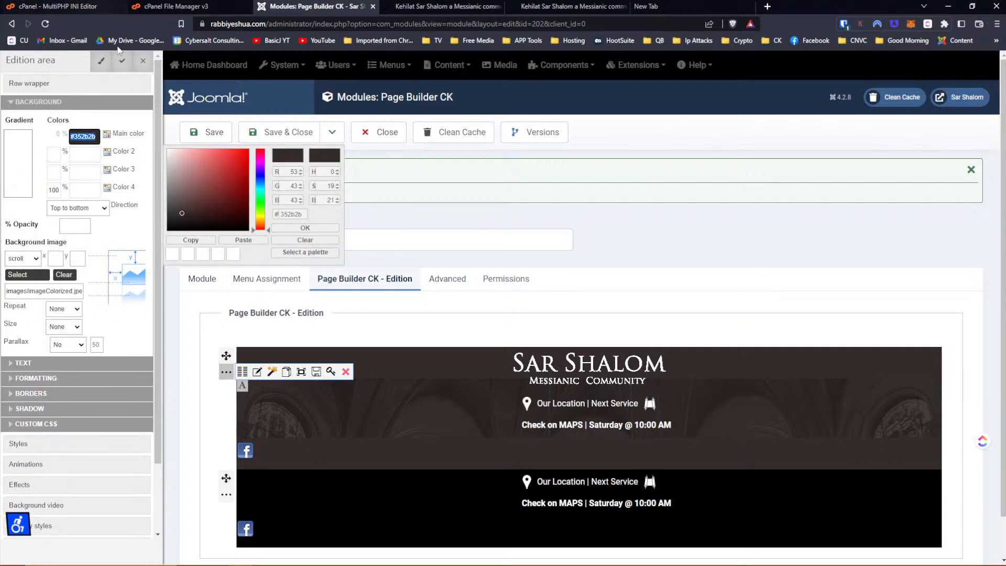
pyautogui.click(143, 60)
# Give the second row a #352b2b main background colour and save the module.
pyautogui.scroll(-1, 385, 328)
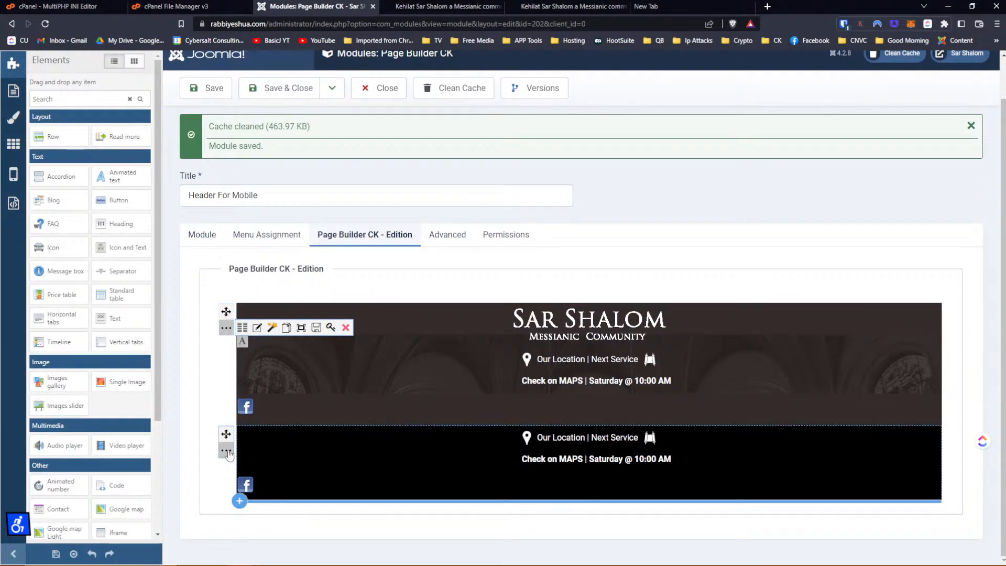
pyautogui.click(227, 451)
pyautogui.click(257, 450)
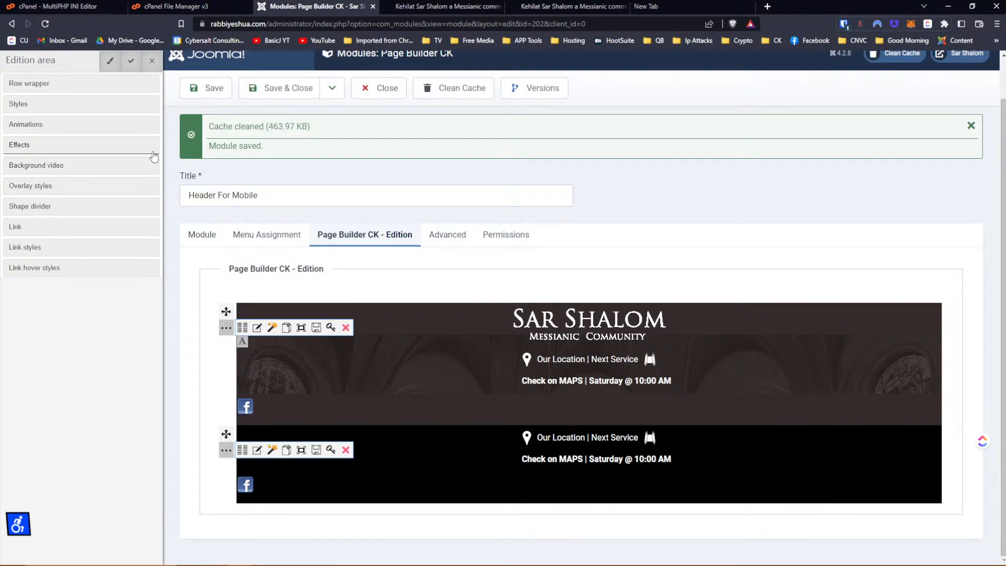
pyautogui.click(32, 83)
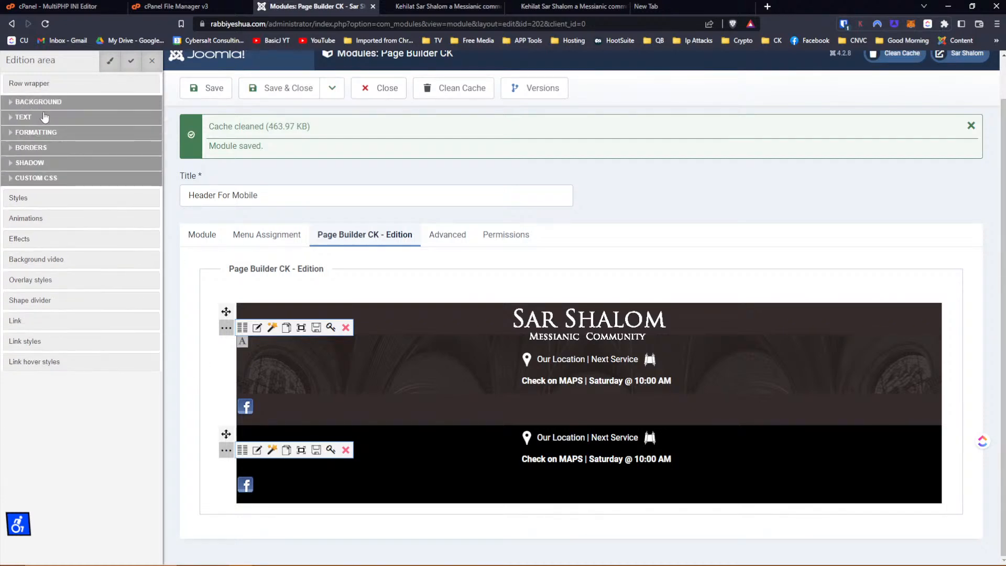
pyautogui.click(42, 102)
pyautogui.click(78, 136)
pyautogui.hotkey('ctrl', 'v')
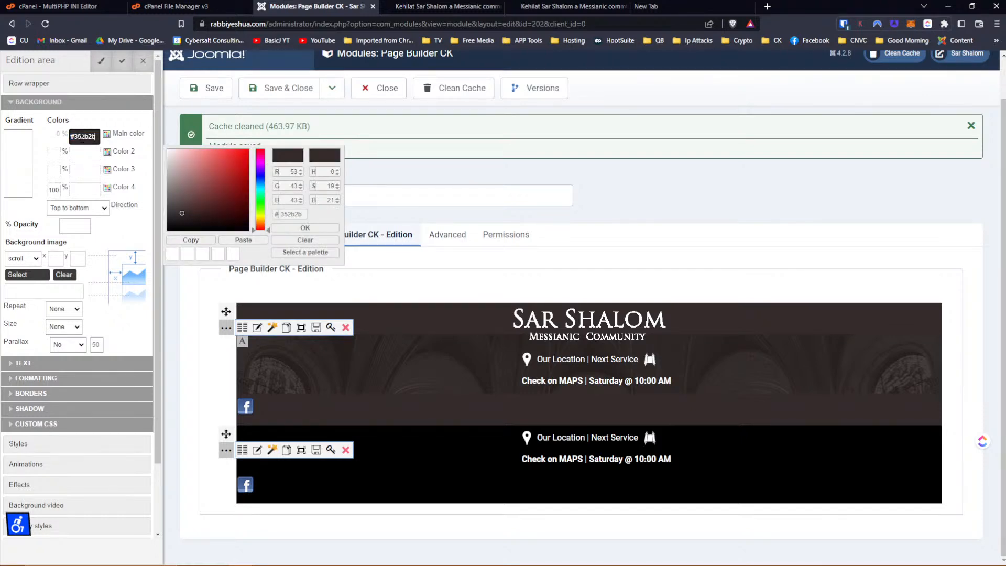
pyautogui.click(301, 229)
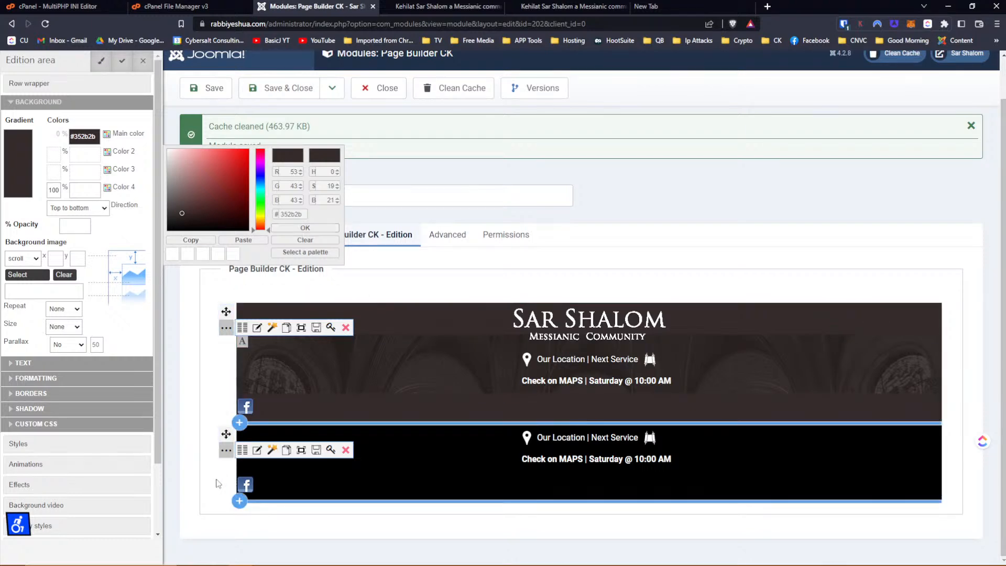
pyautogui.click(123, 63)
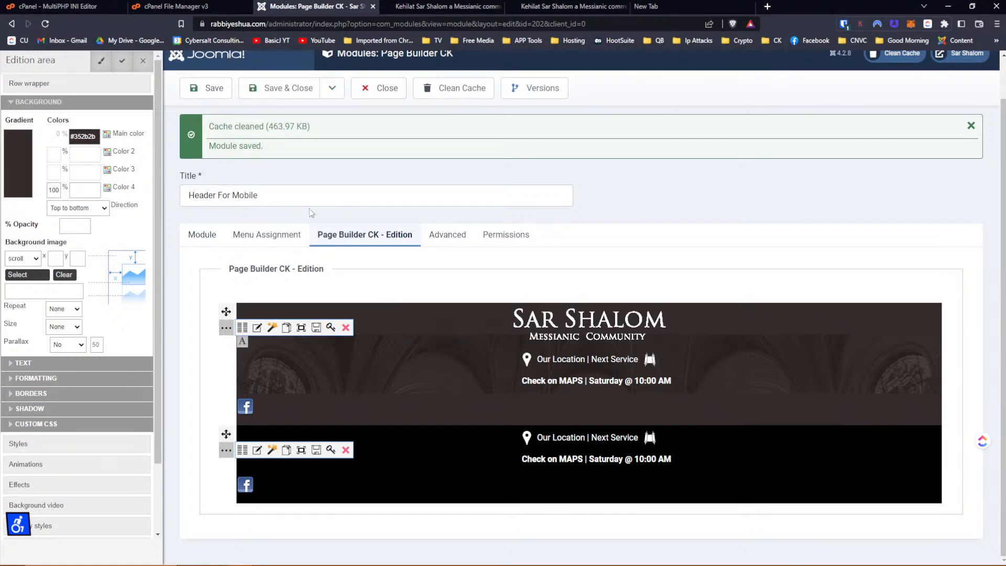
pyautogui.click(218, 88)
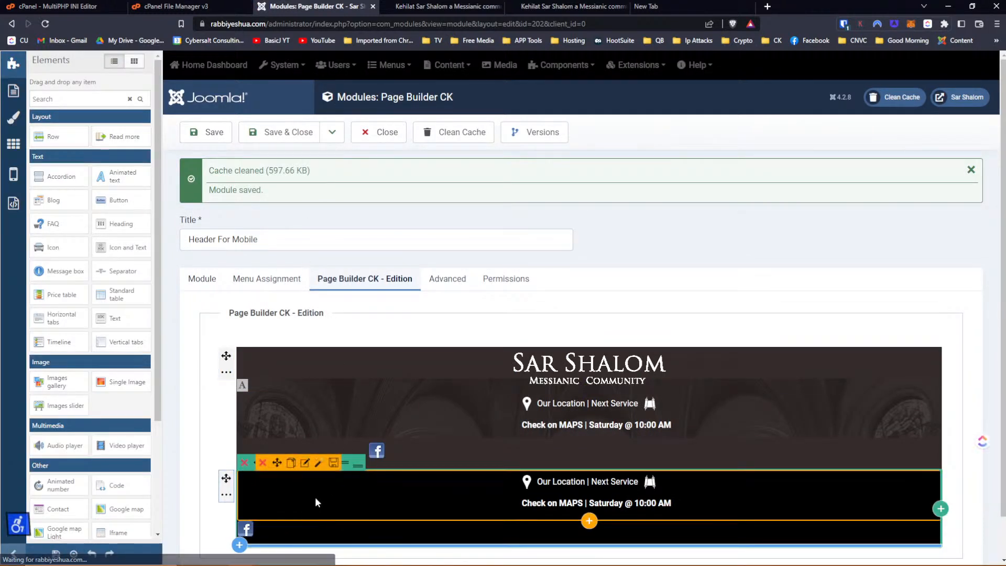
# Recheck the second row's background settings, save, and switch to the mobile preview.
pyautogui.click(228, 494)
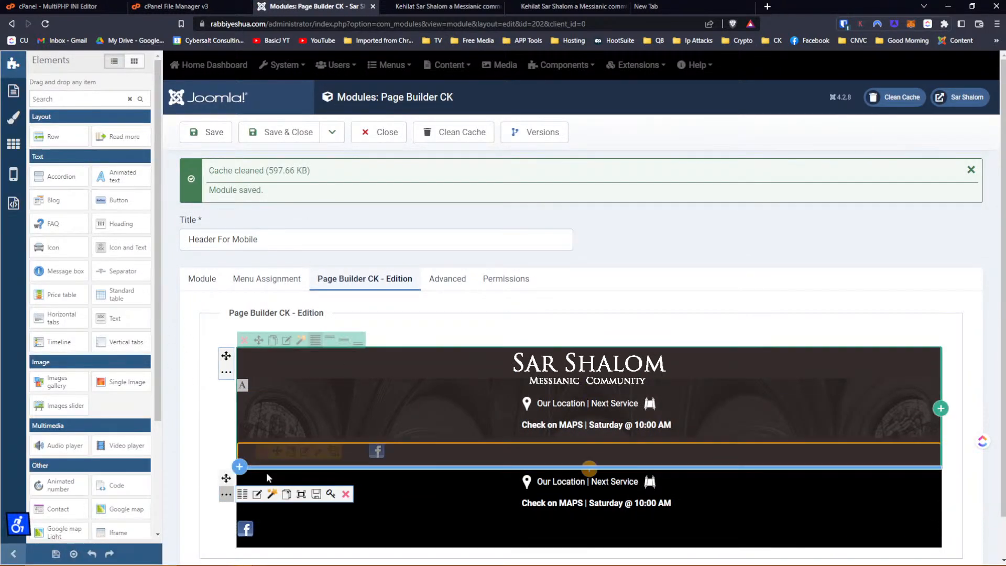
pyautogui.click(253, 497)
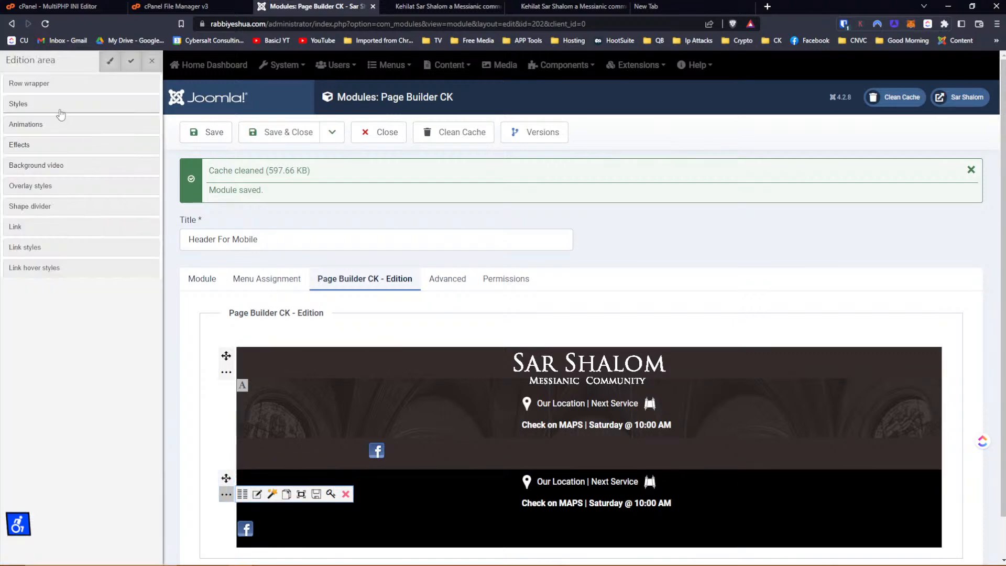
pyautogui.click(21, 88)
pyautogui.click(26, 102)
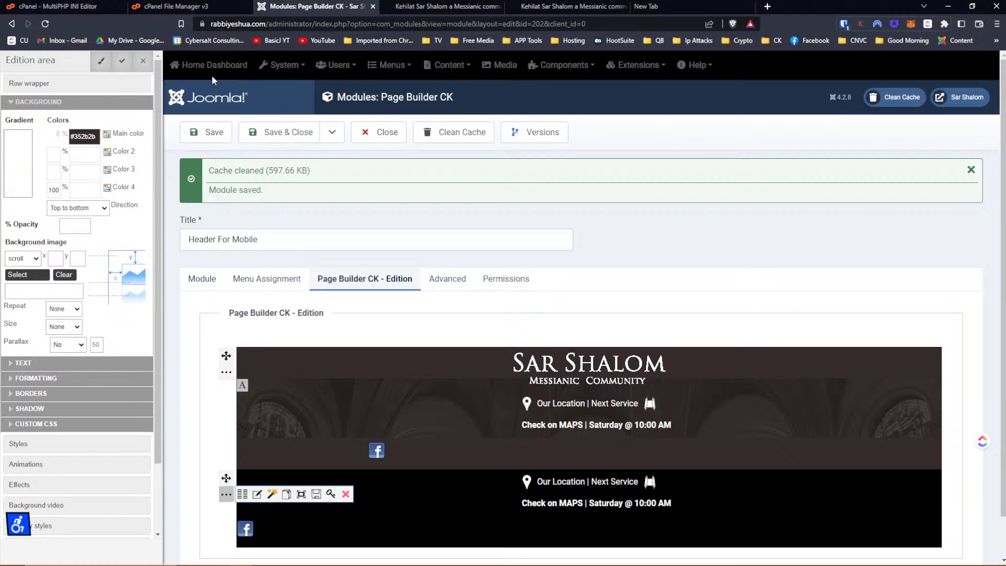
pyautogui.click(271, 135)
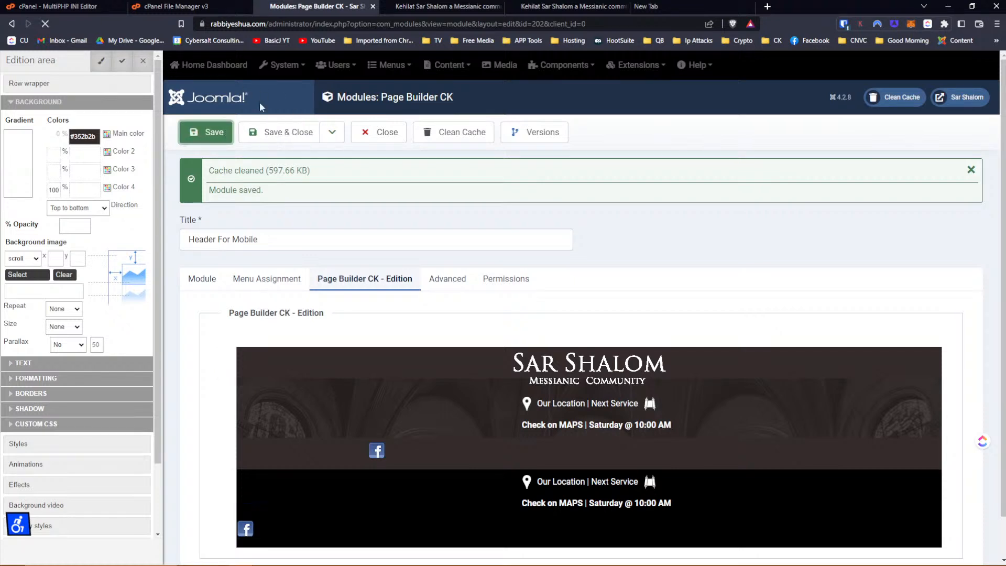
pyautogui.click(555, 7)
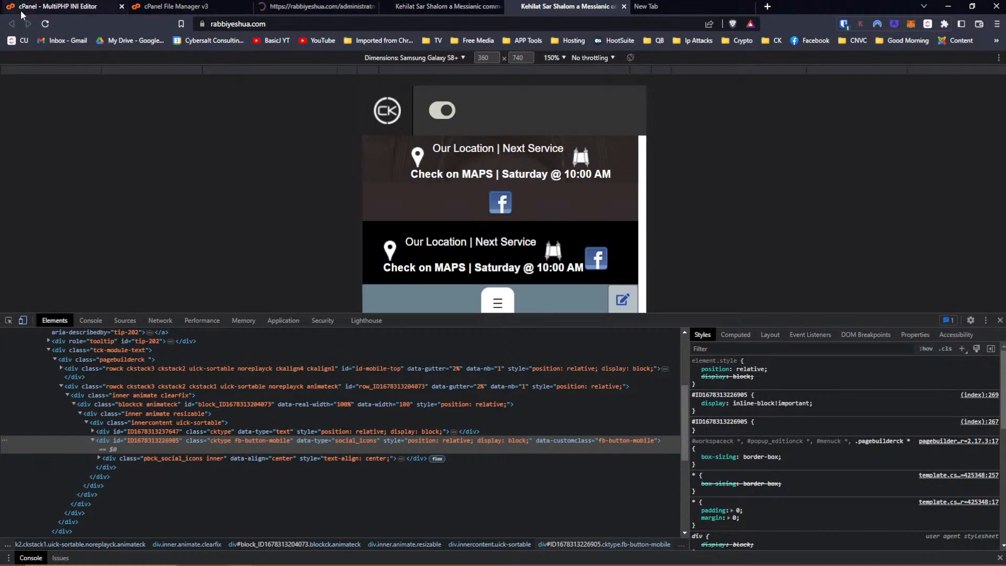
# Reload the mobile preview to check the changes, then return to the module editor.
pyautogui.click(46, 23)
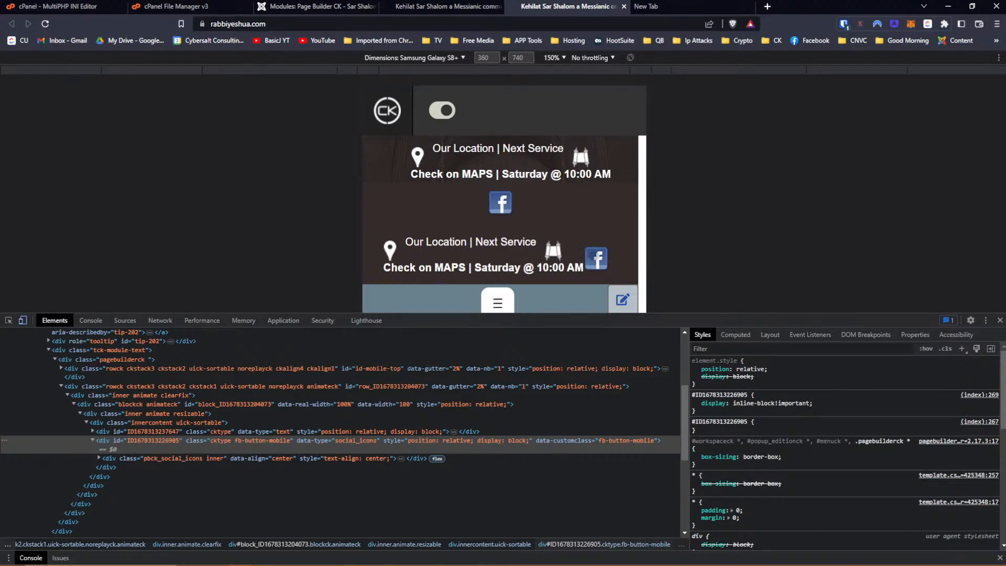
pyautogui.click(458, 7)
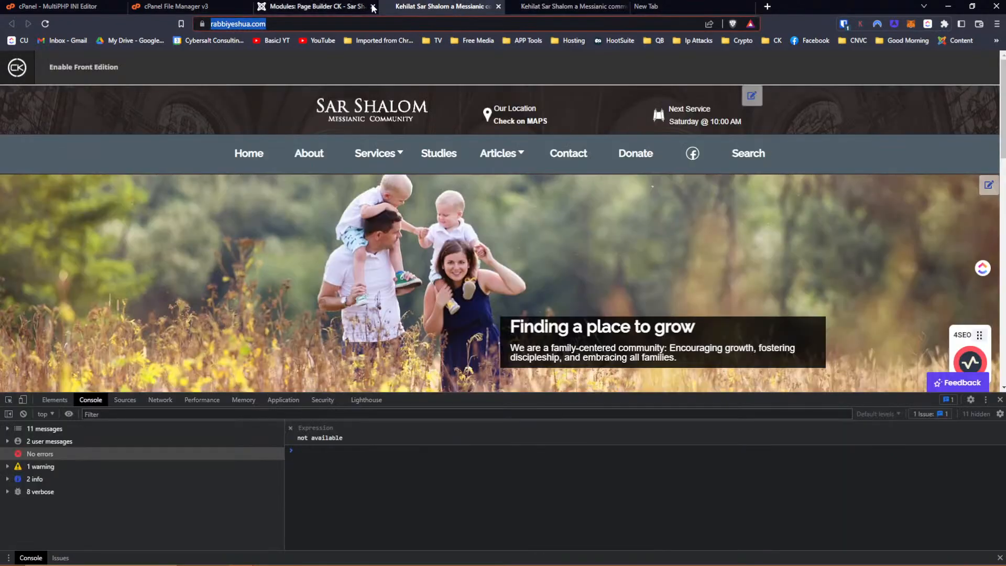
pyautogui.click(315, 6)
pyautogui.scroll(-1, 527, 394)
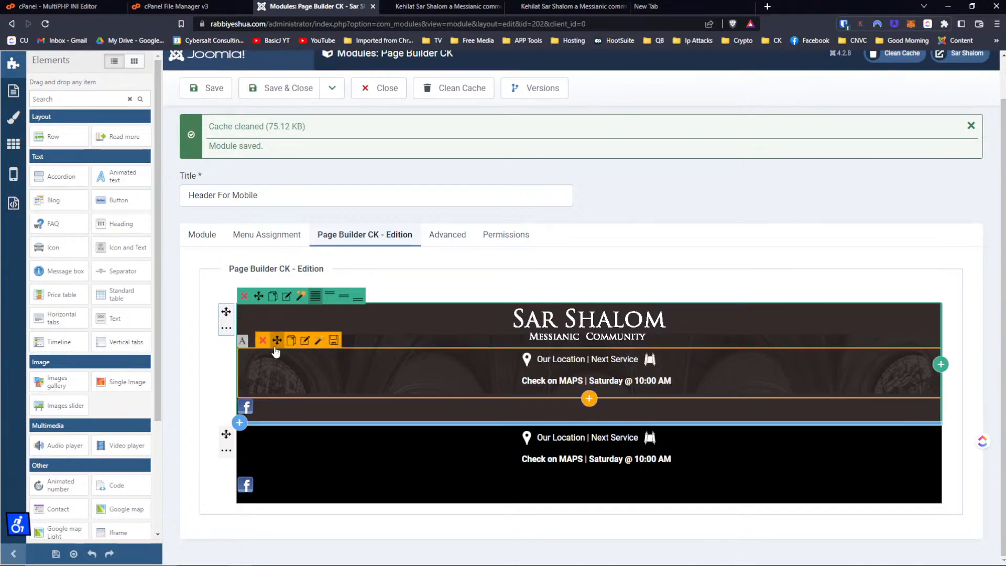
# Delete the location text and the Facebook icon from the upper row.
pyautogui.click(263, 340)
pyautogui.click(555, 83)
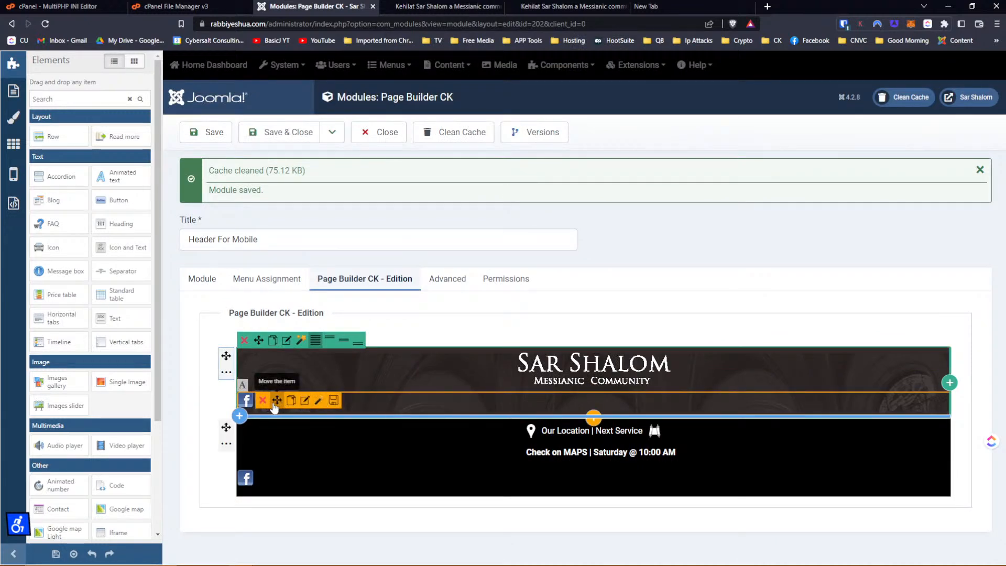
pyautogui.click(265, 404)
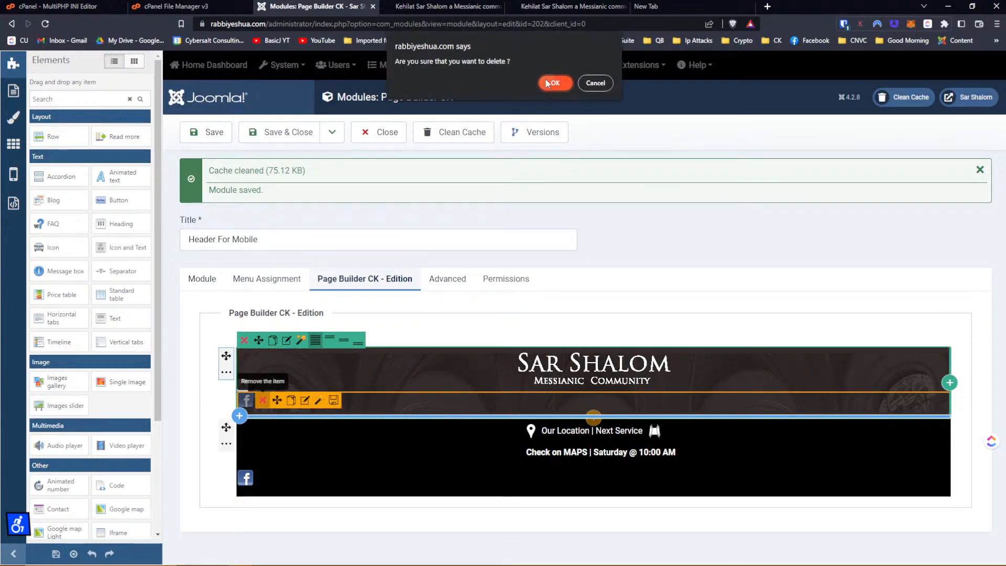
pyautogui.press('Return')
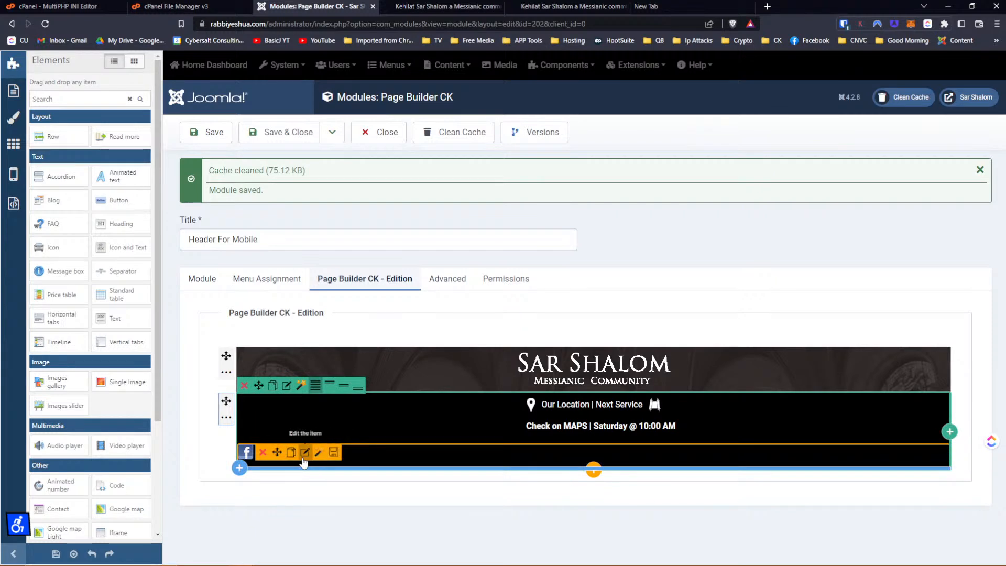
# Set the lower row's Facebook icon left outside margin to 20 px.
pyautogui.click(305, 462)
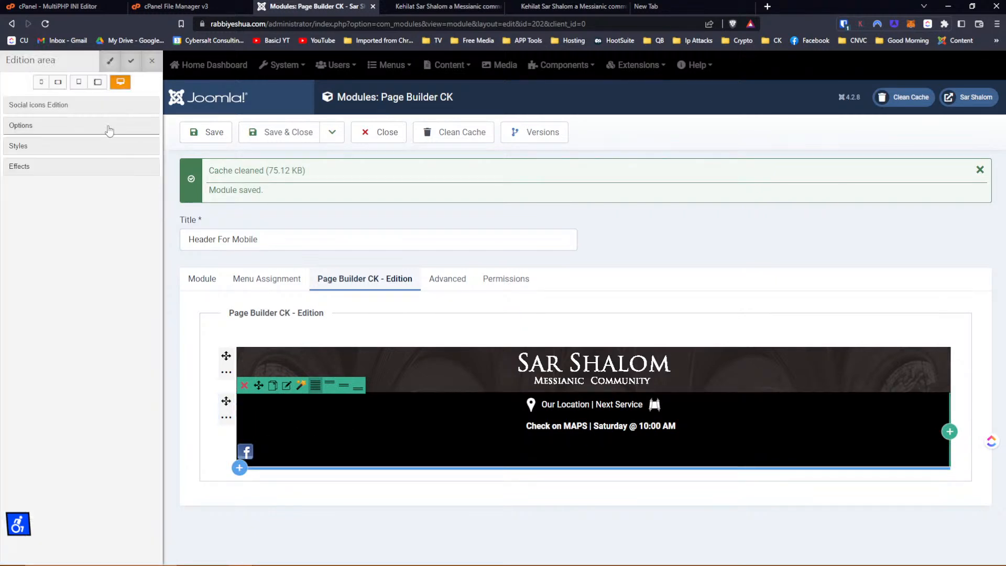
pyautogui.click(30, 131)
pyautogui.click(29, 131)
pyautogui.click(27, 150)
pyautogui.click(23, 195)
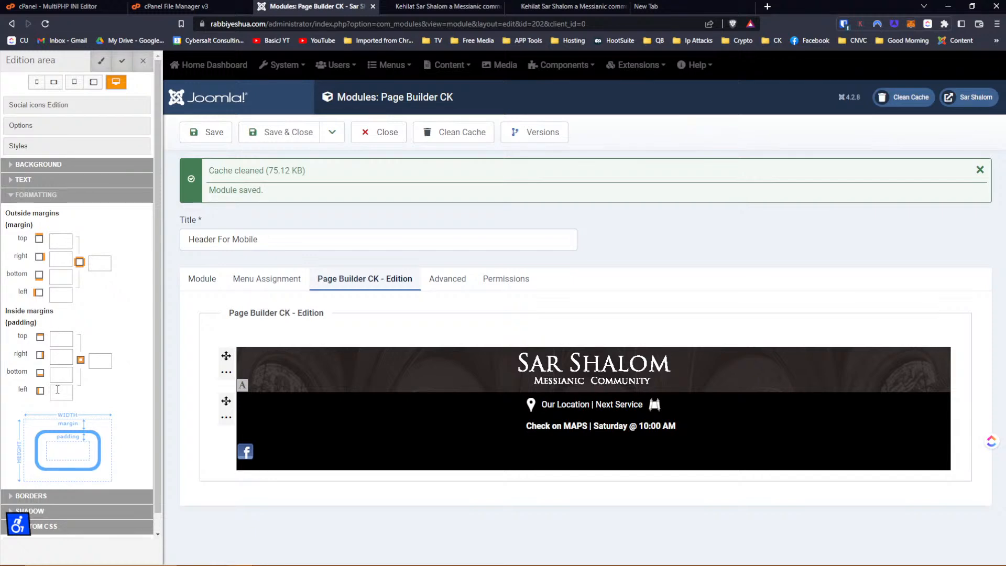
pyautogui.click(66, 295)
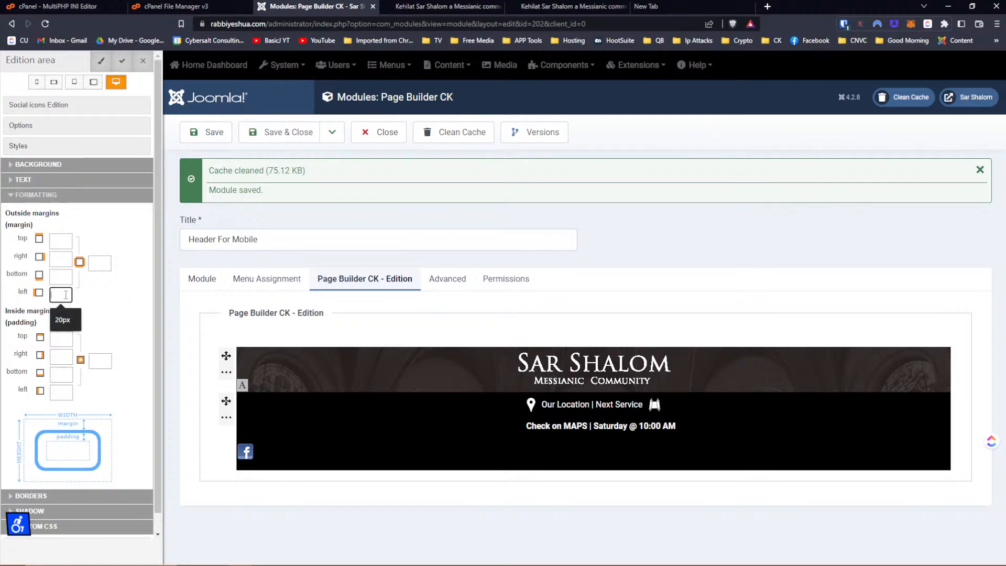
pyautogui.write('20')
pyautogui.press('Tab')
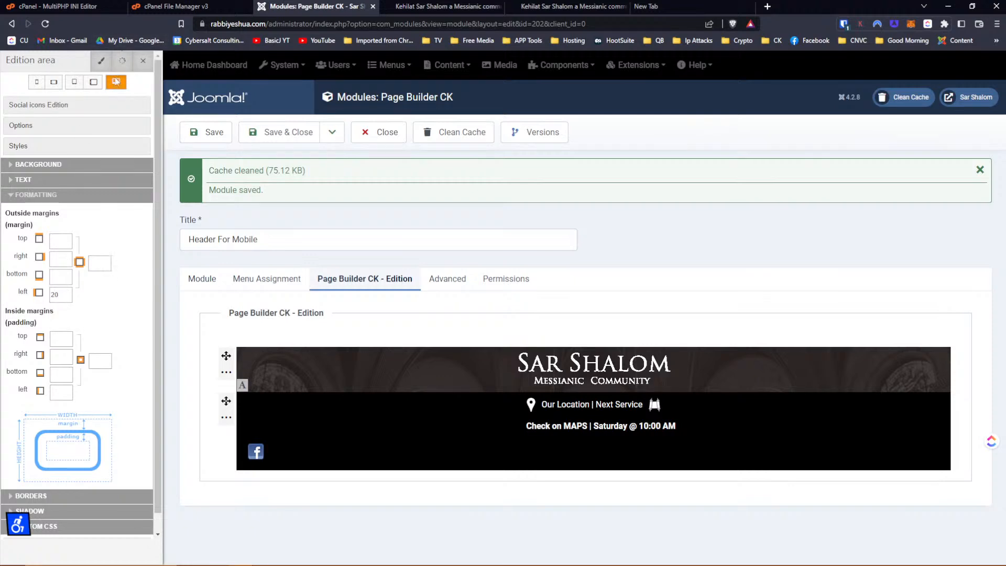
pyautogui.click(33, 169)
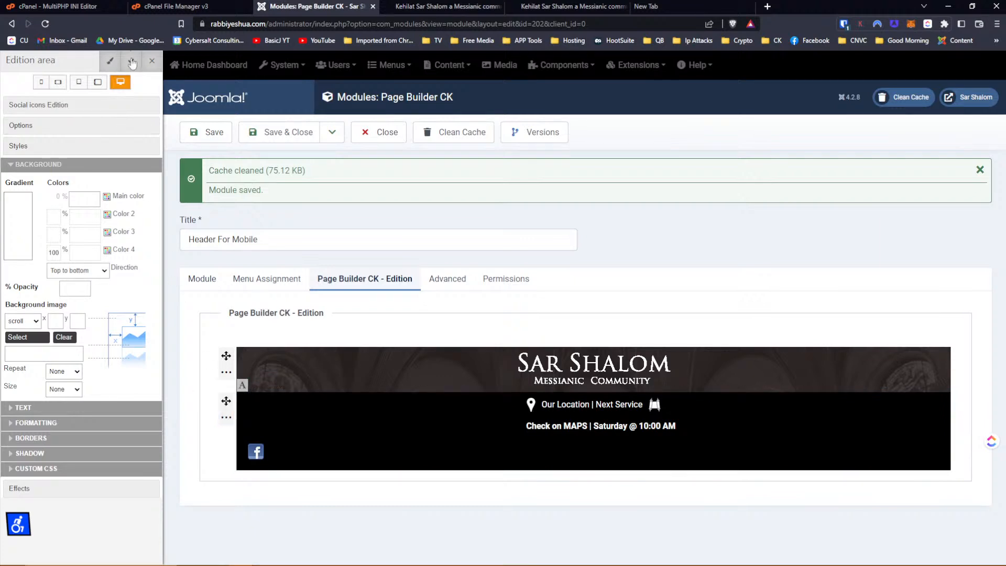
# Save Header For Mobile and reload the phone preview to check the title and location rows.
pyautogui.click(577, 7)
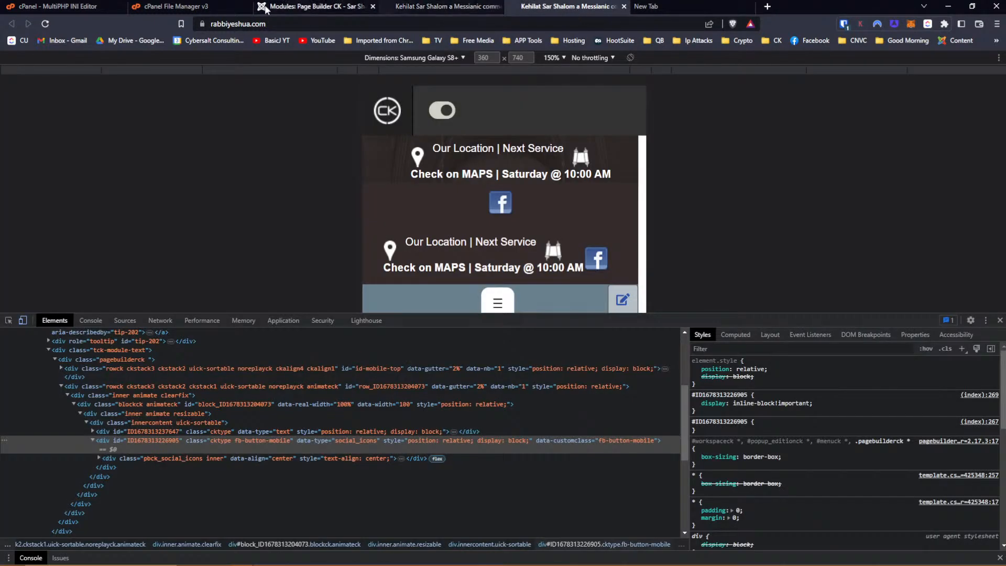
pyautogui.click(299, 13)
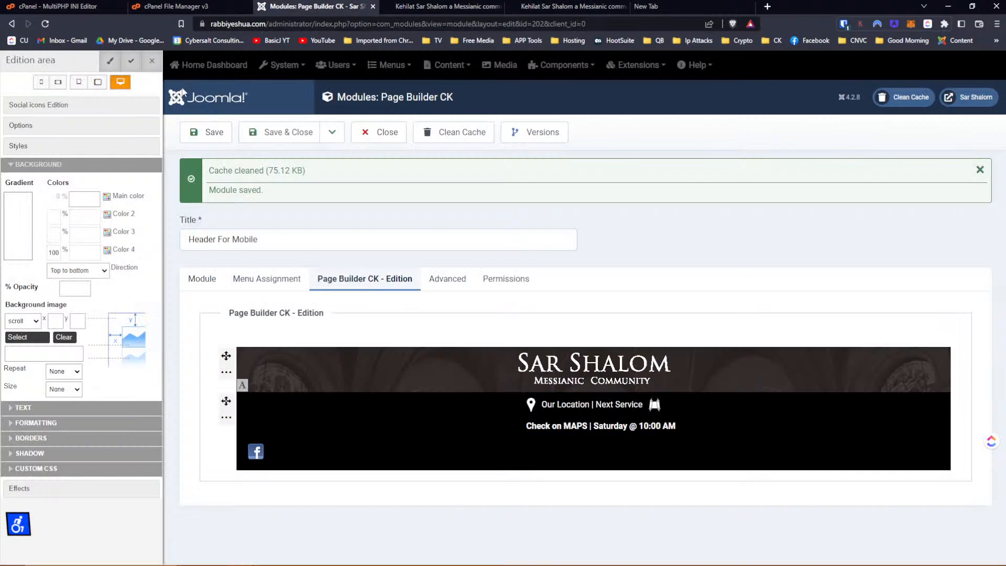
pyautogui.click(207, 132)
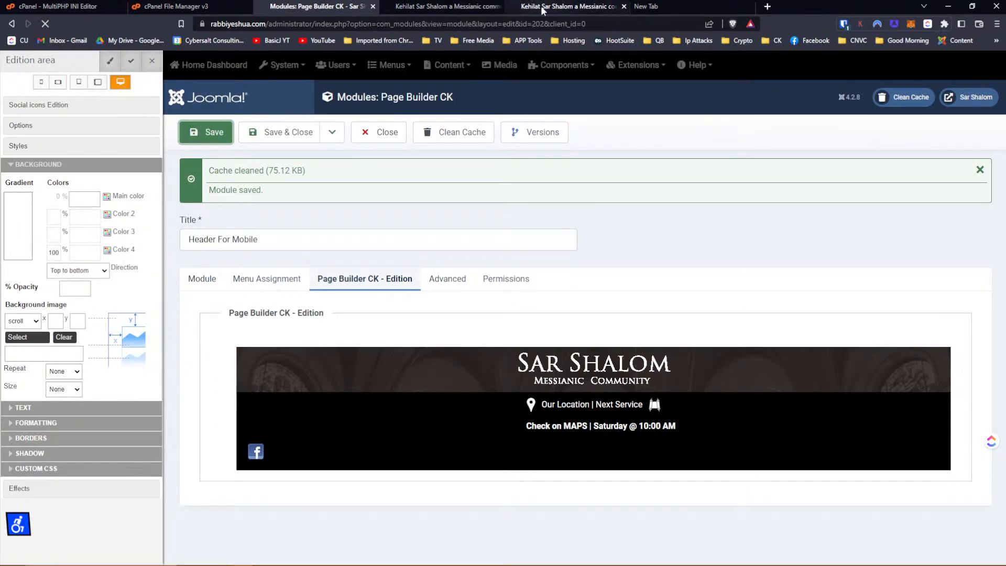
pyautogui.click(541, 7)
pyautogui.click(46, 24)
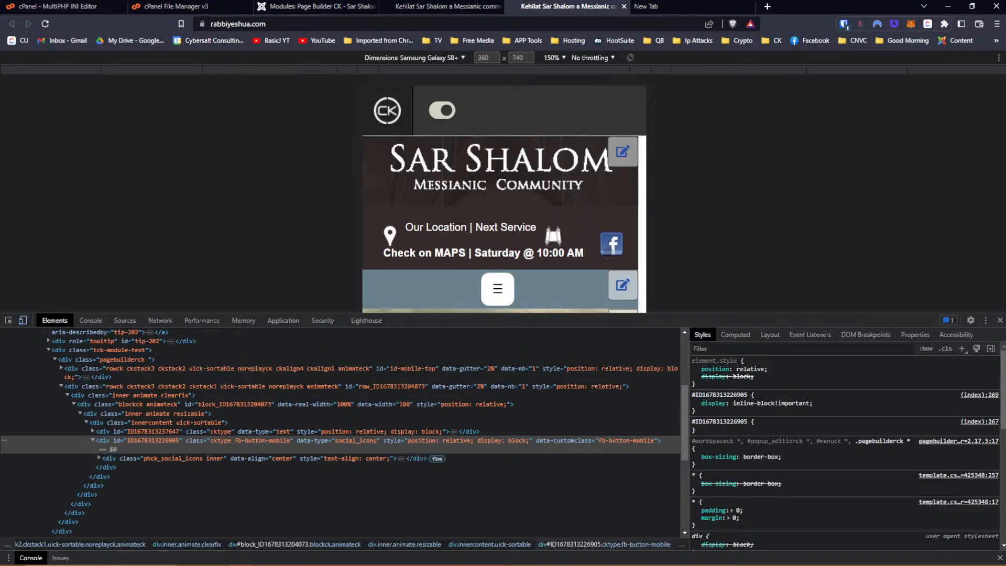
pyautogui.scroll(-3, 605, 253)
pyautogui.scroll(3, 603, 249)
# Open the lower row's style settings, review its background section, and close them.
pyautogui.click(302, 7)
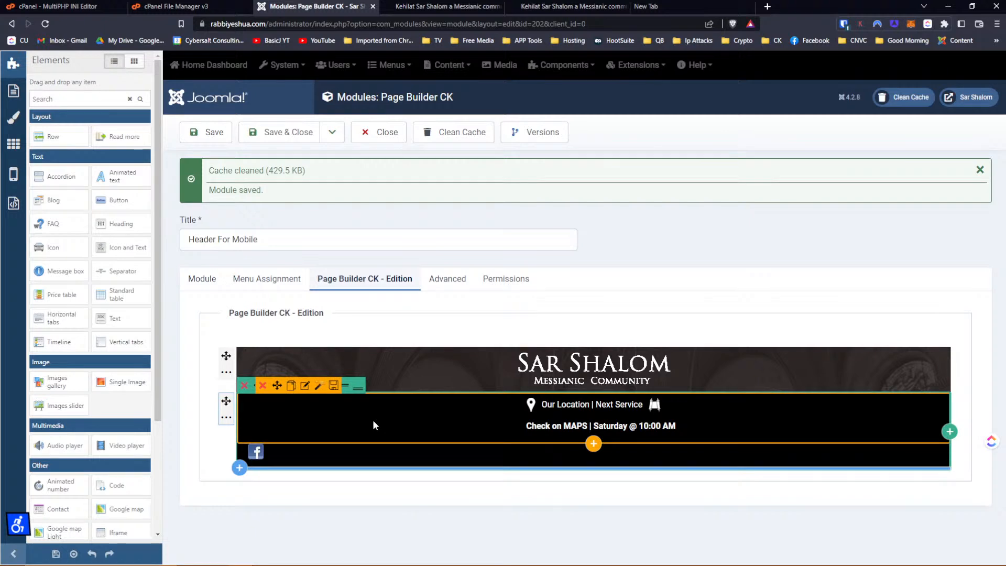
pyautogui.moveTo(362, 451)
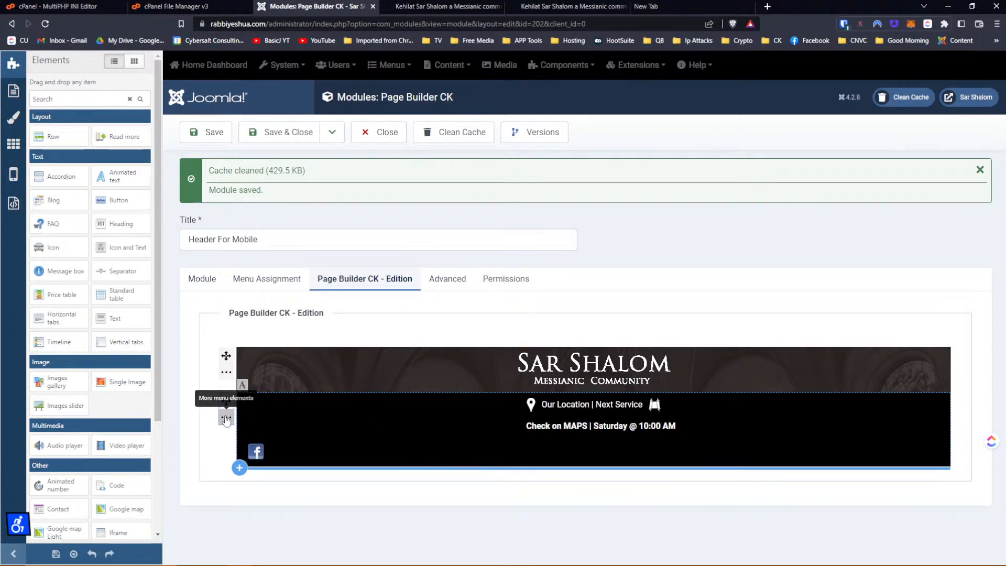
pyautogui.click(226, 421)
pyautogui.click(227, 420)
pyautogui.moveTo(312, 429)
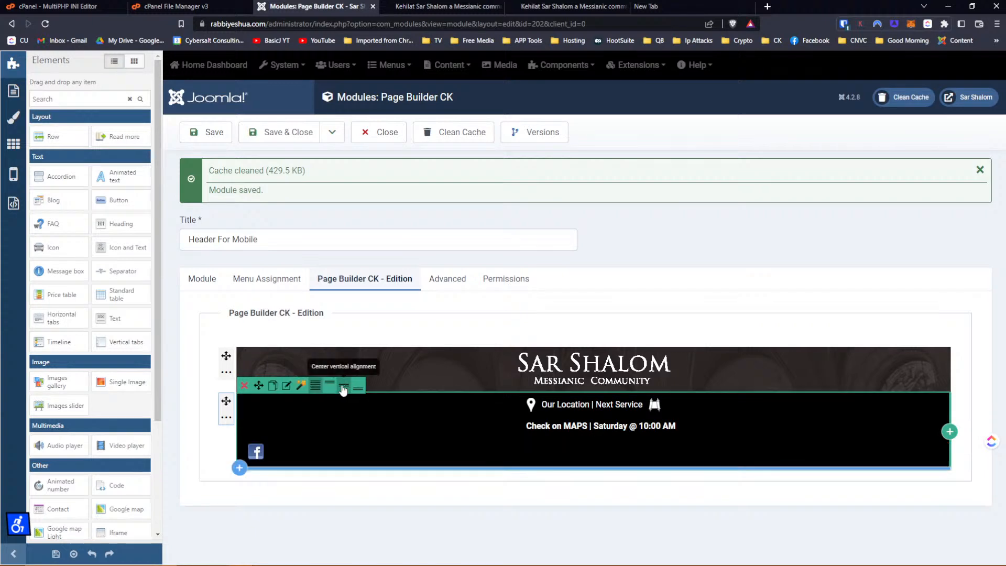
pyautogui.click(286, 386)
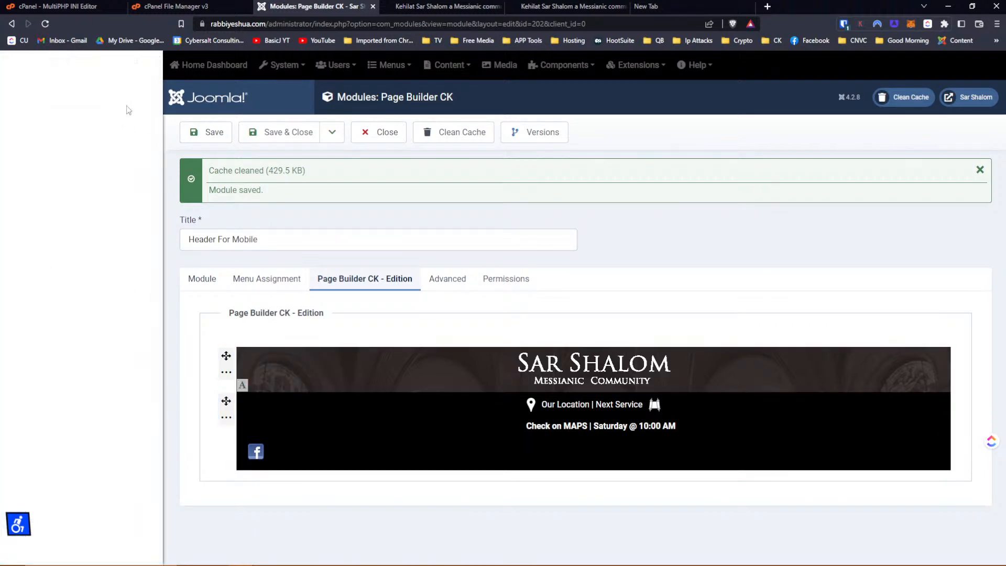
pyautogui.click(20, 85)
pyautogui.click(28, 104)
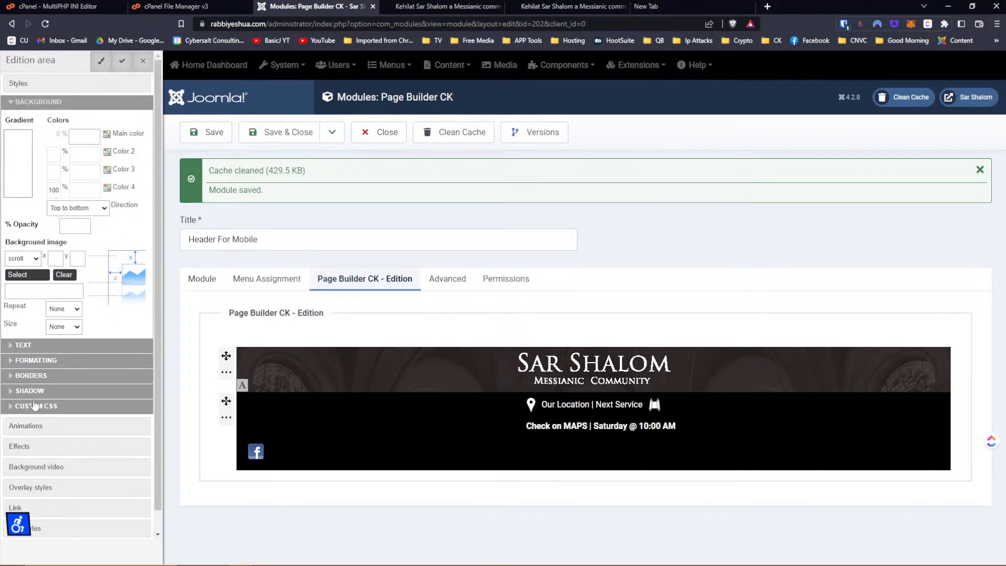
pyautogui.scroll(-1, 48, 409)
pyautogui.scroll(1, 51, 406)
pyautogui.click(140, 78)
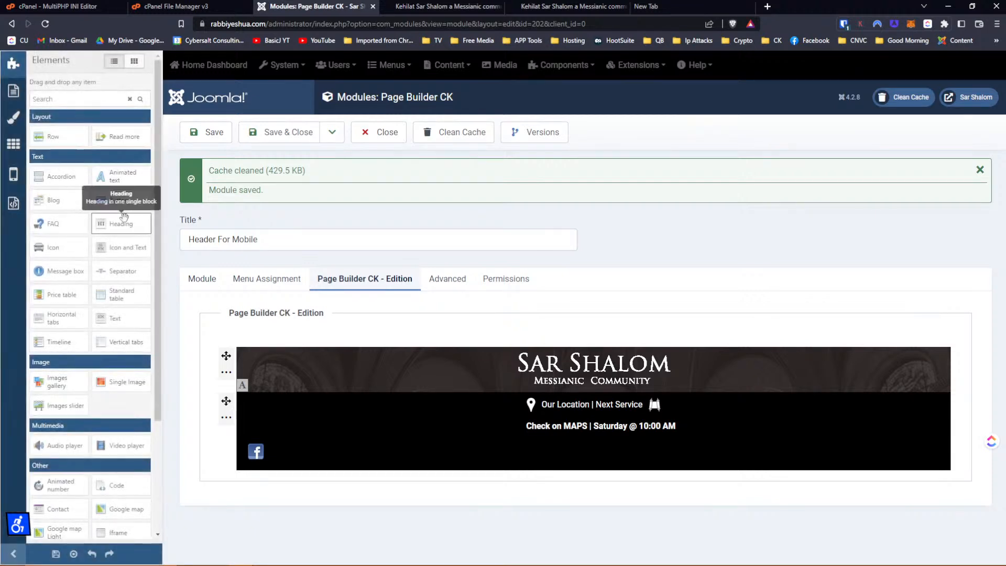
# Open the location text block's settings and check its background options.
pyautogui.moveTo(272, 413)
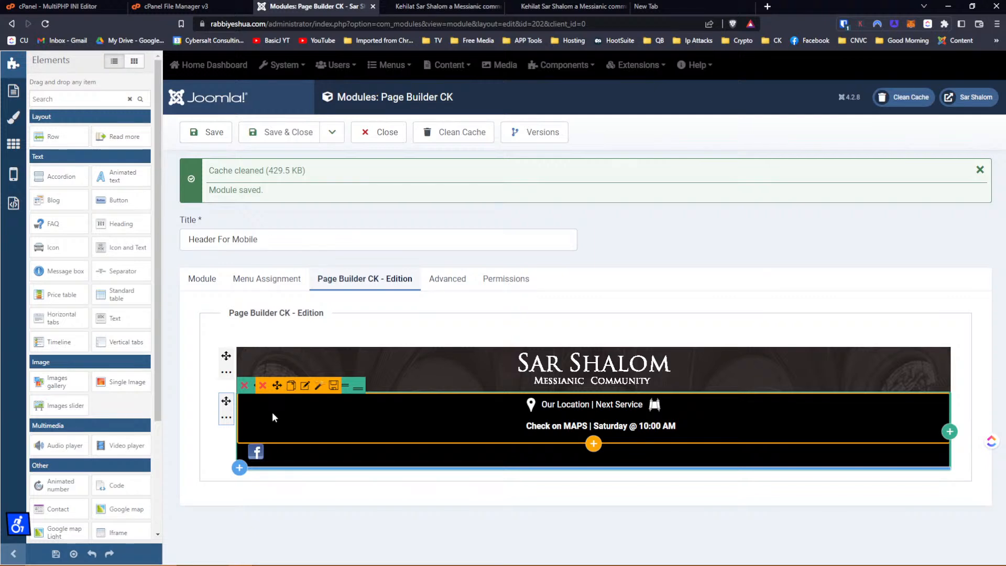
pyautogui.click(305, 386)
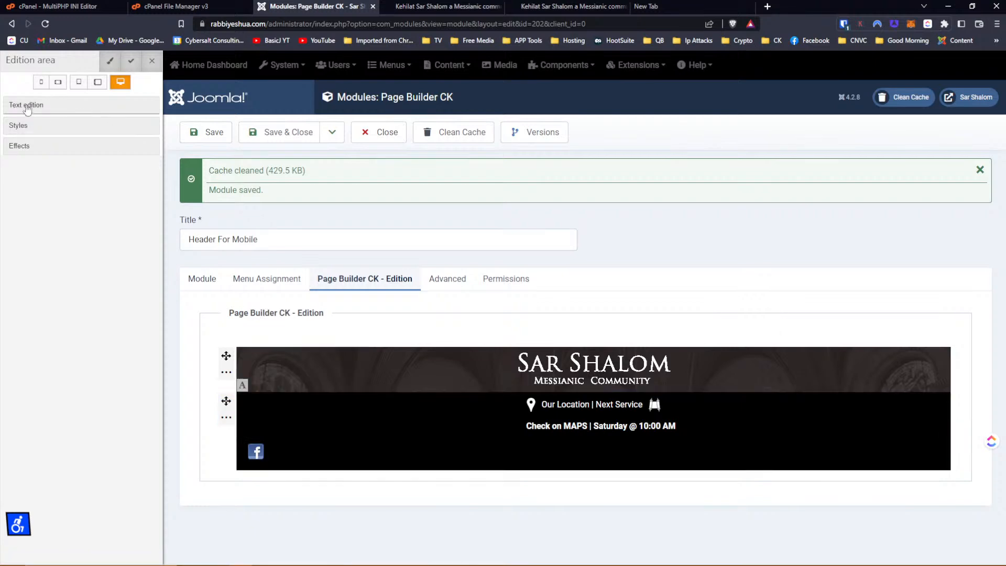
pyautogui.click(22, 105)
pyautogui.click(21, 125)
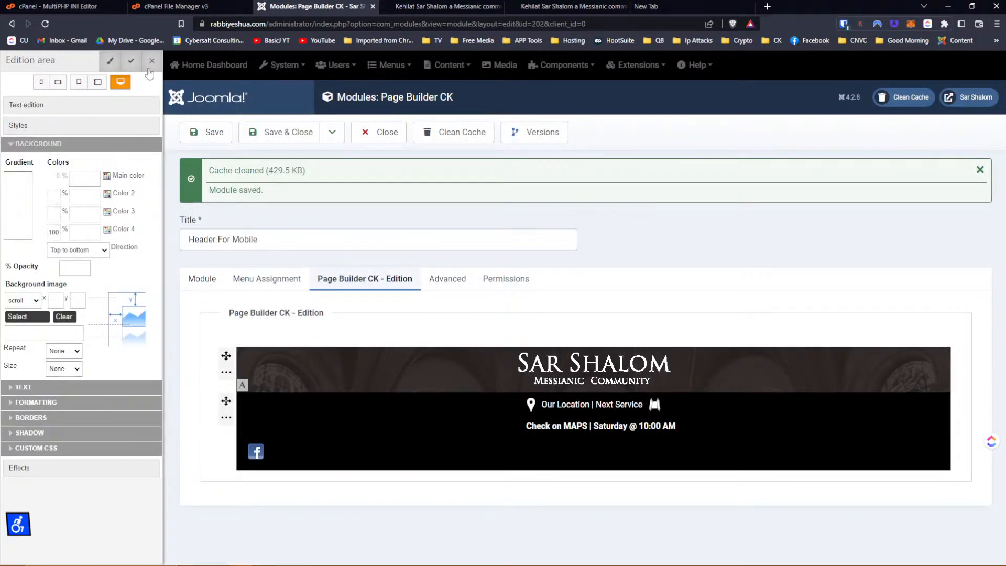
pyautogui.click(150, 67)
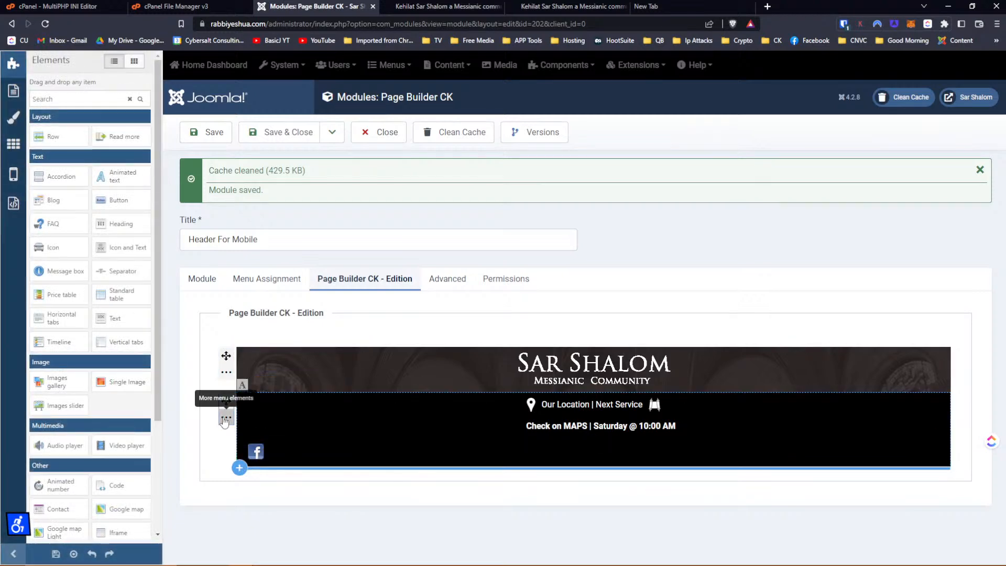
# Reopen the lower row's styles to view margins, rounded borders, and background colour and image.
pyautogui.click(224, 419)
pyautogui.click(258, 418)
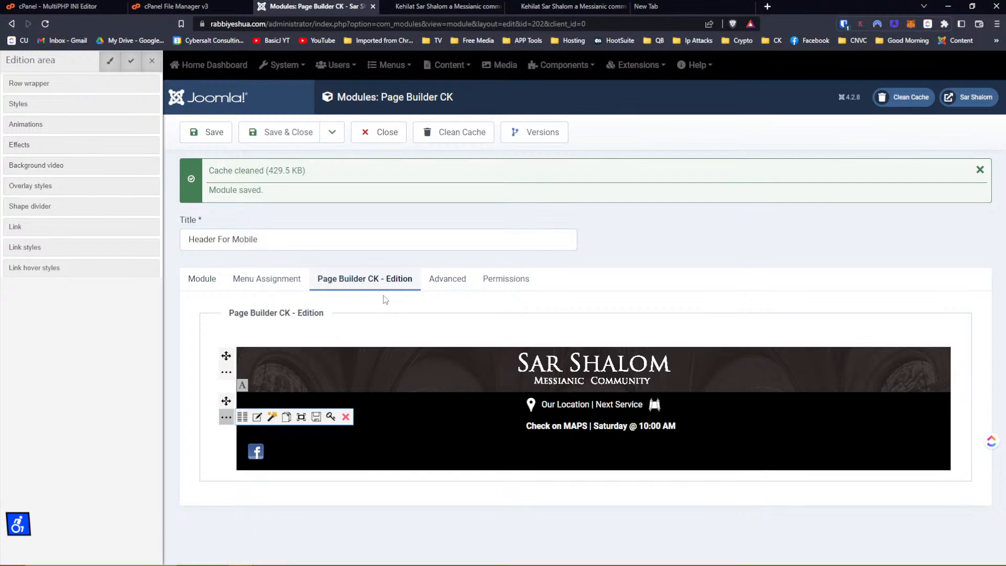
pyautogui.click(33, 104)
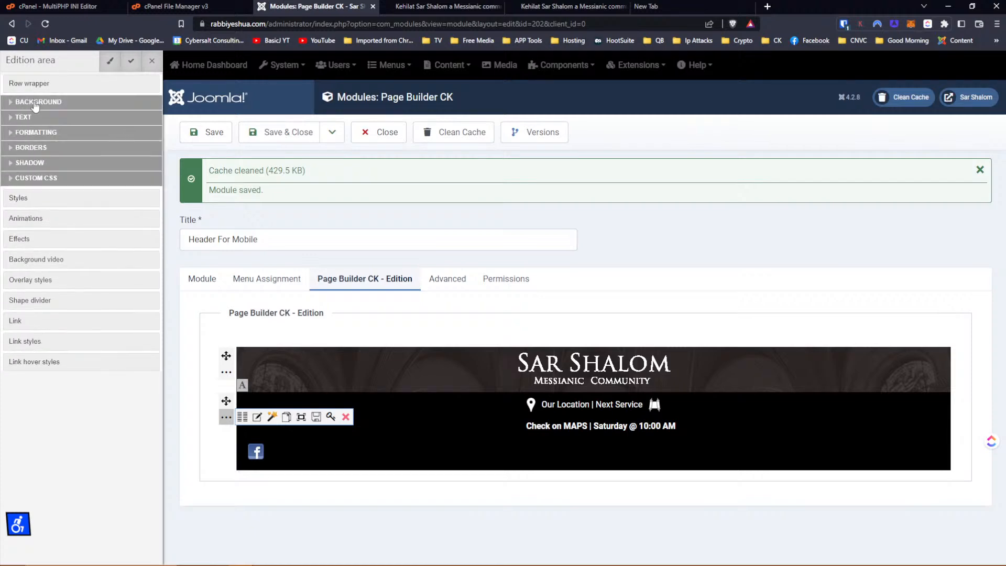
pyautogui.click(35, 105)
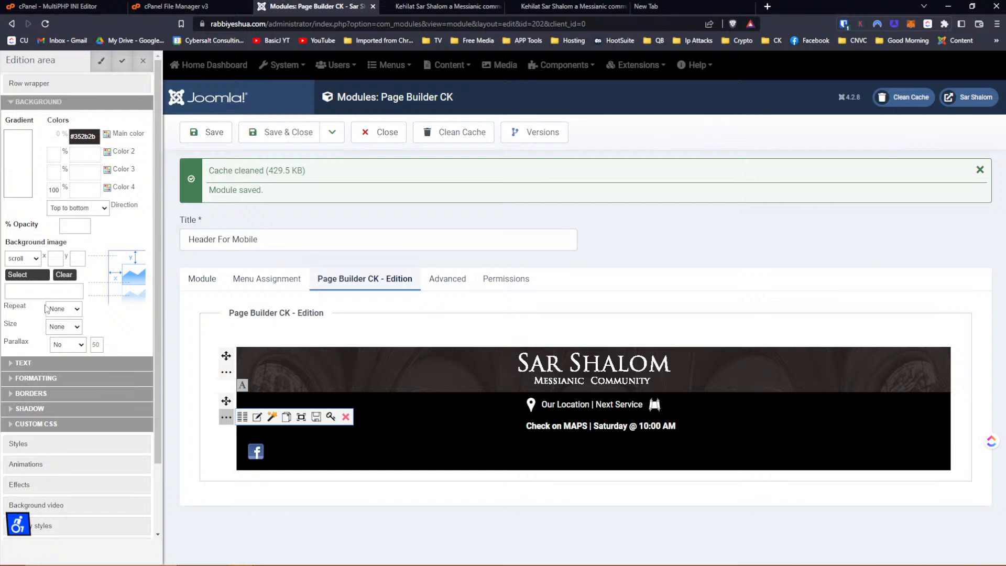
pyautogui.scroll(-2, 44, 362)
pyautogui.click(45, 298)
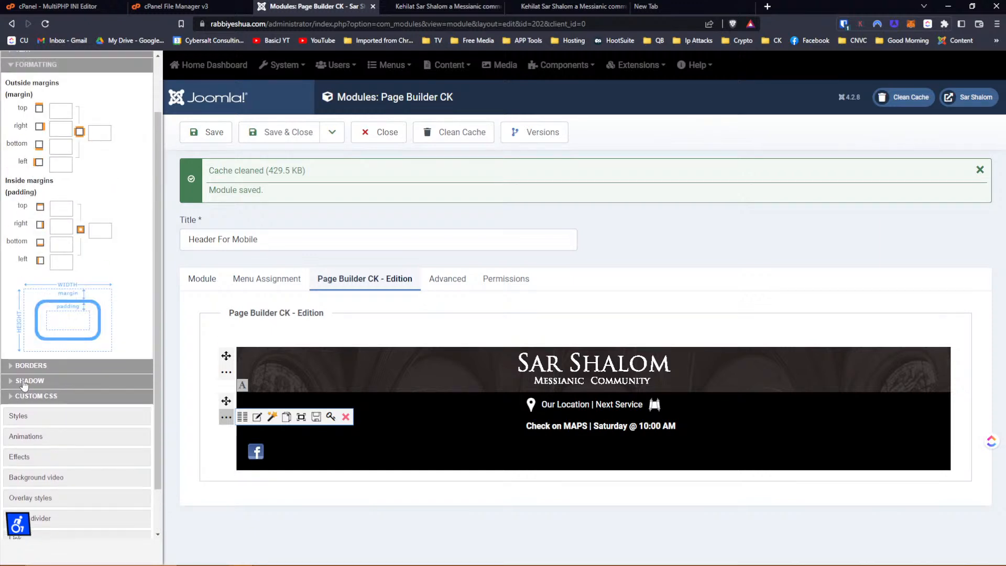
pyautogui.click(22, 416)
pyautogui.scroll(-1, 31, 434)
pyautogui.click(31, 432)
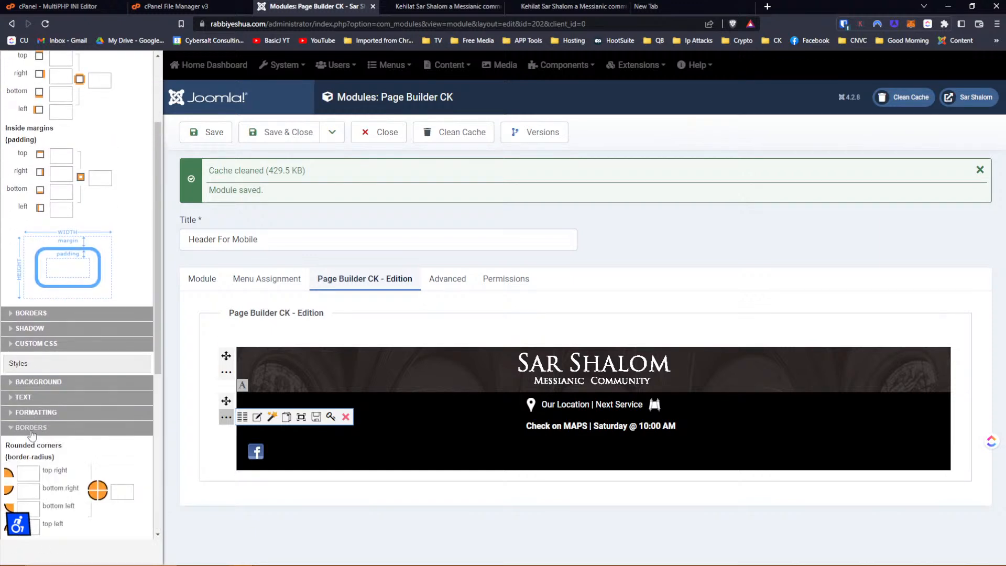
pyautogui.click(37, 381)
pyautogui.scroll(-6, 53, 366)
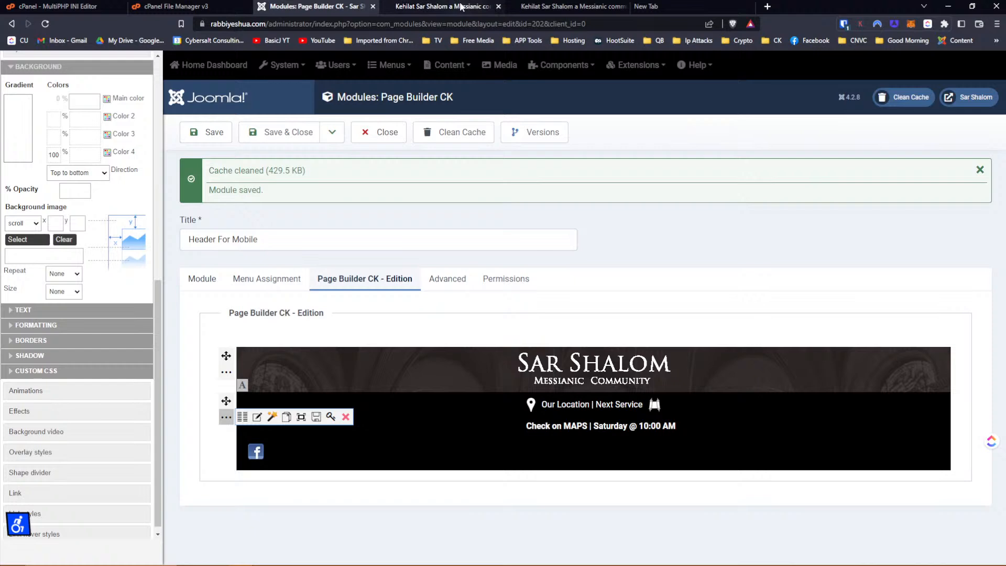
pyautogui.click(446, 6)
# Reopen DevTools in mobile view and inspect the header's location block and its two items.
pyautogui.click(550, 7)
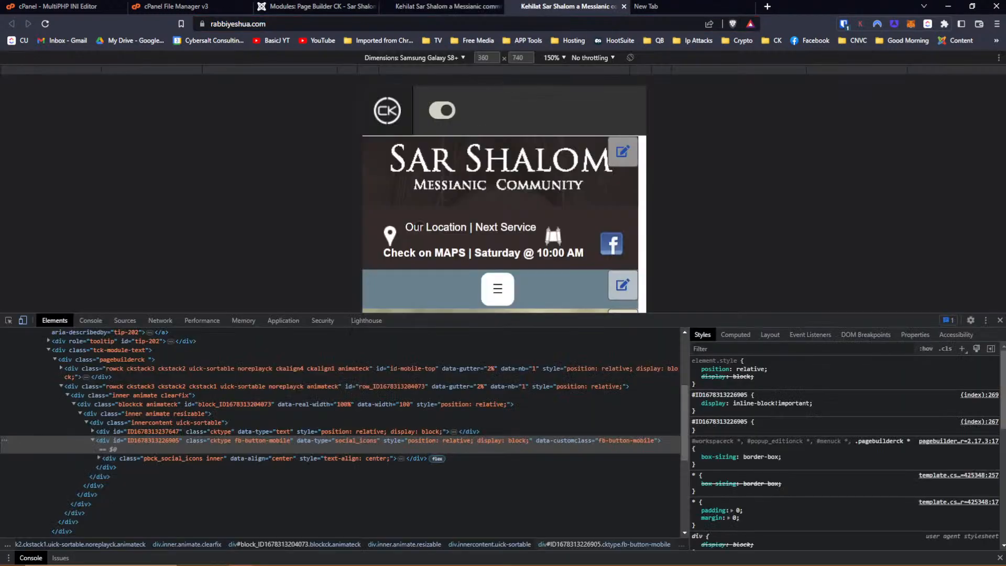
pyautogui.press('F12')
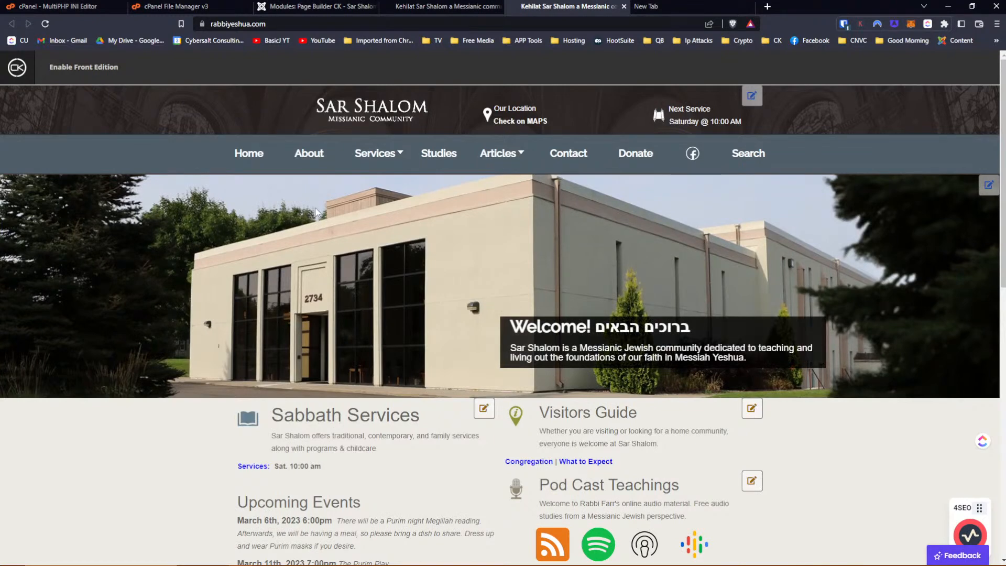
pyautogui.press('F12')
pyautogui.click(9, 321)
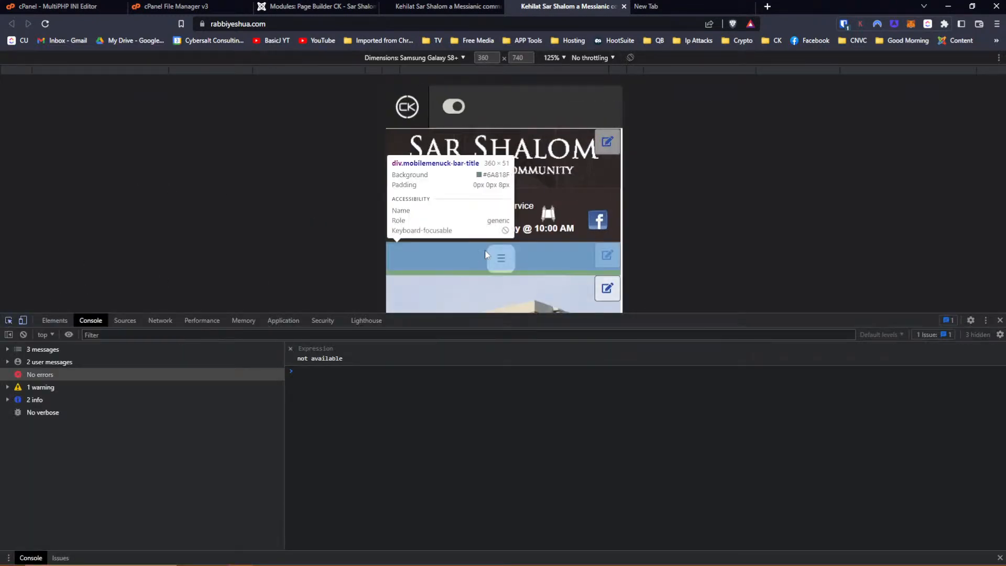
pyautogui.click(580, 193)
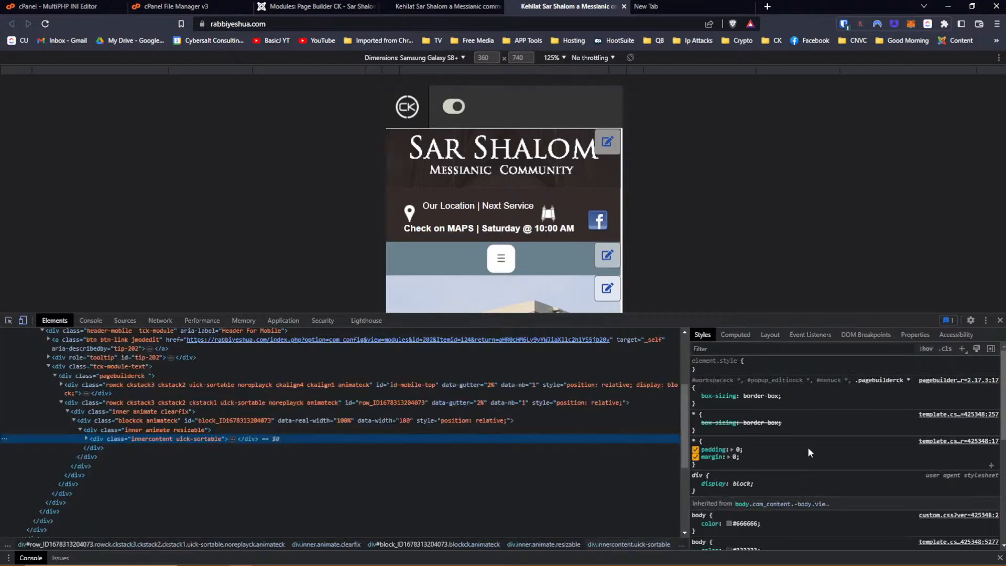
pyautogui.scroll(-2, 843, 445)
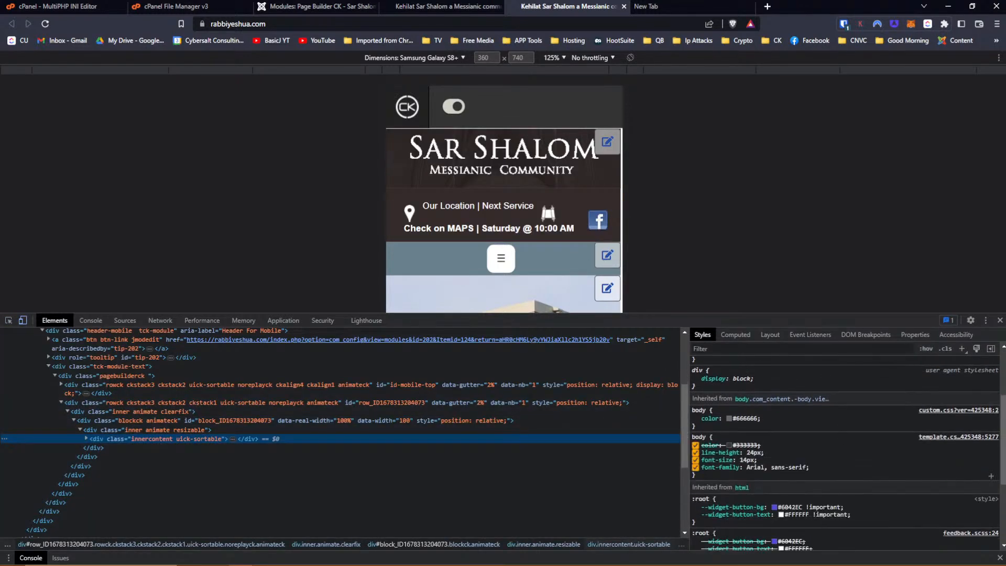
pyautogui.scroll(-3, 782, 466)
pyautogui.scroll(8, 782, 466)
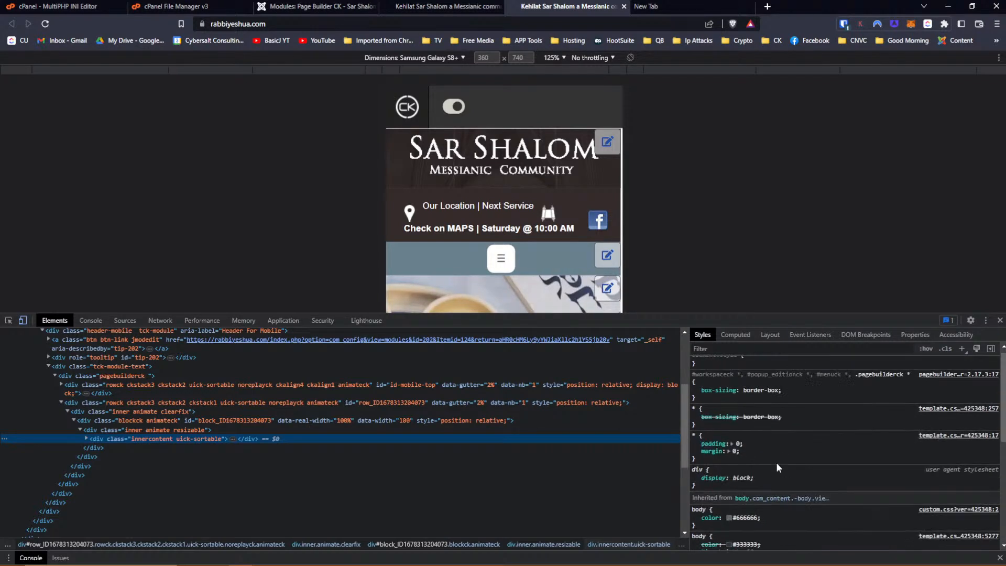
pyautogui.click(86, 438)
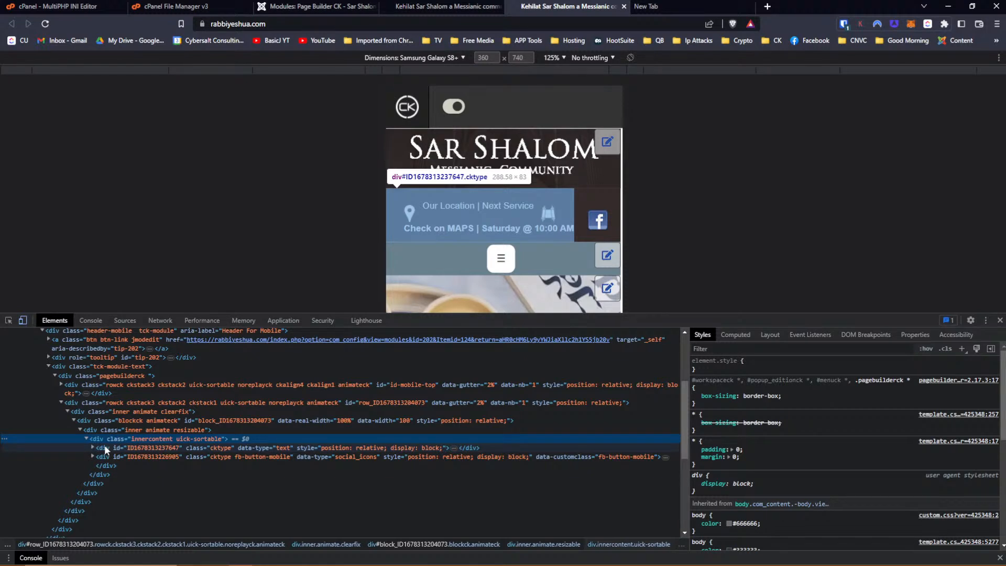
# Check style rules of the block container, animate container, location row and id-mobile-top row.
pyautogui.click(92, 419)
pyautogui.scroll(-5, 842, 433)
pyautogui.scroll(-2, 840, 438)
pyautogui.scroll(8, 840, 438)
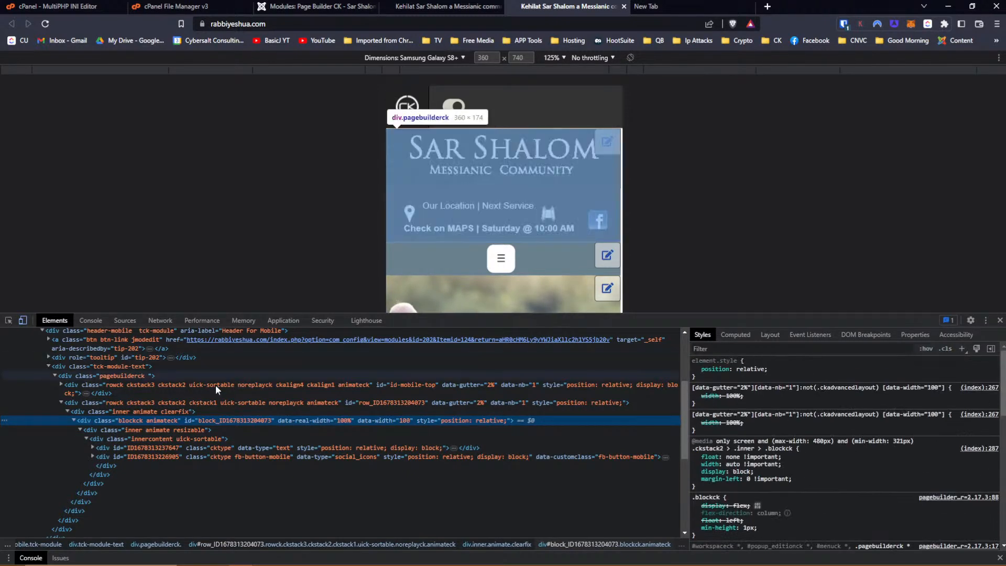
pyautogui.click(94, 411)
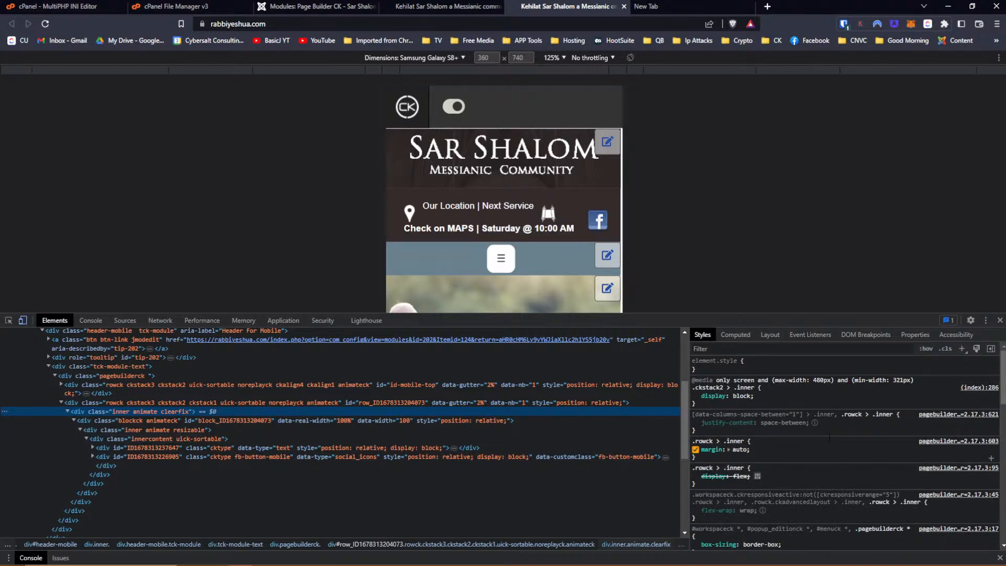
pyautogui.click(76, 402)
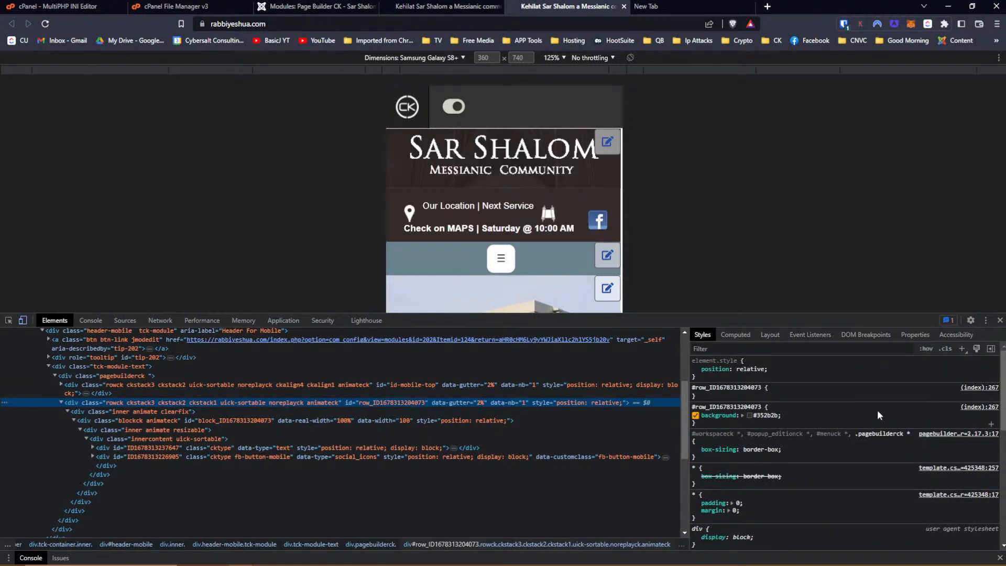
pyautogui.scroll(-3, 877, 414)
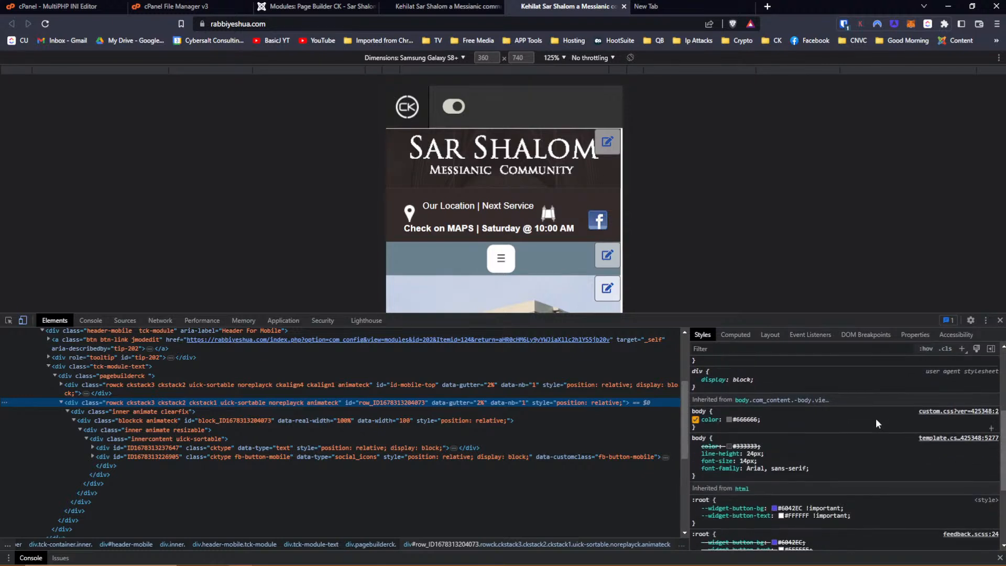
pyautogui.click(75, 386)
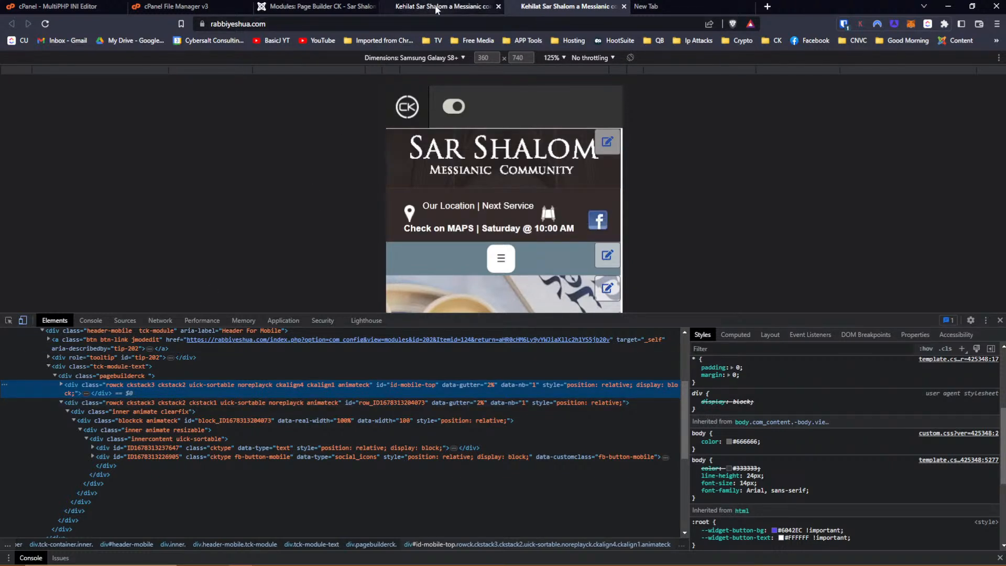
pyautogui.click(320, 4)
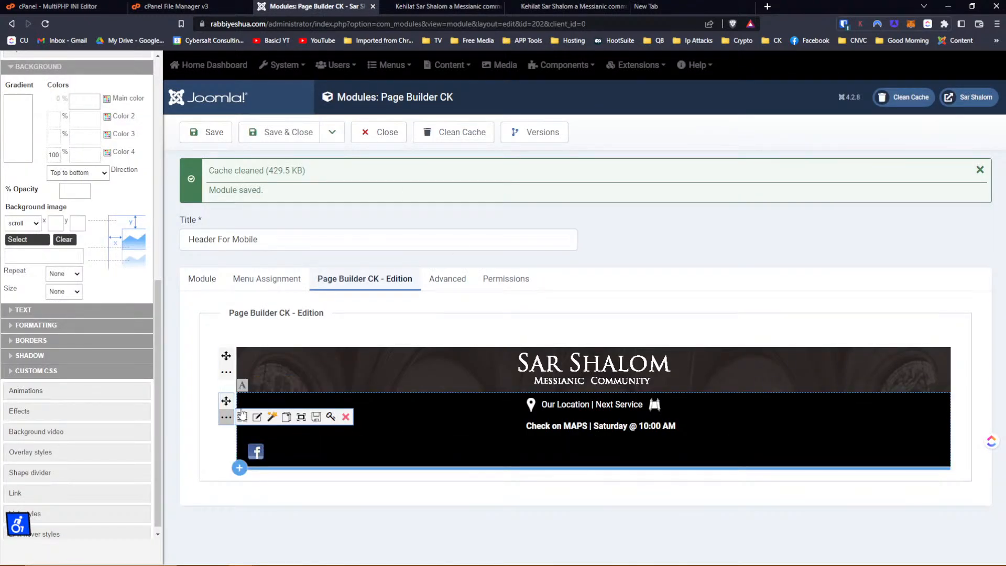
# Set the row's main background colour to #352b2b.
pyautogui.scroll(7, 126, 209)
pyautogui.scroll(2, 131, 204)
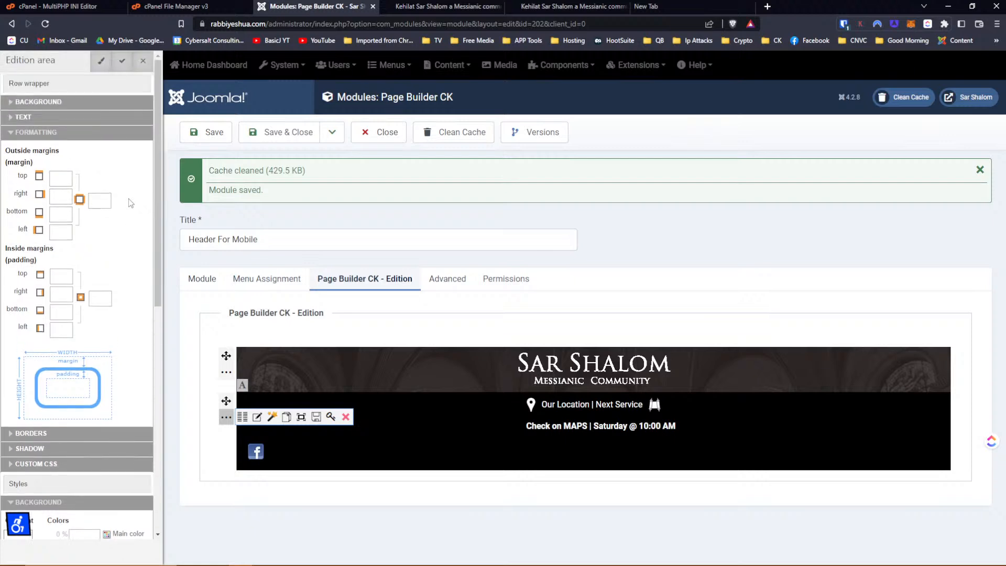
pyautogui.click(28, 103)
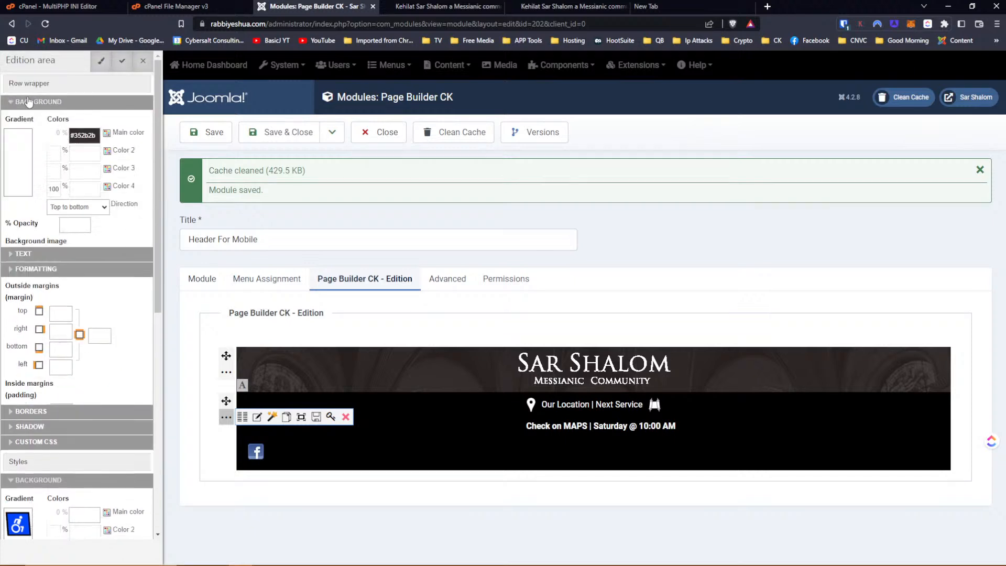
pyautogui.click(83, 136)
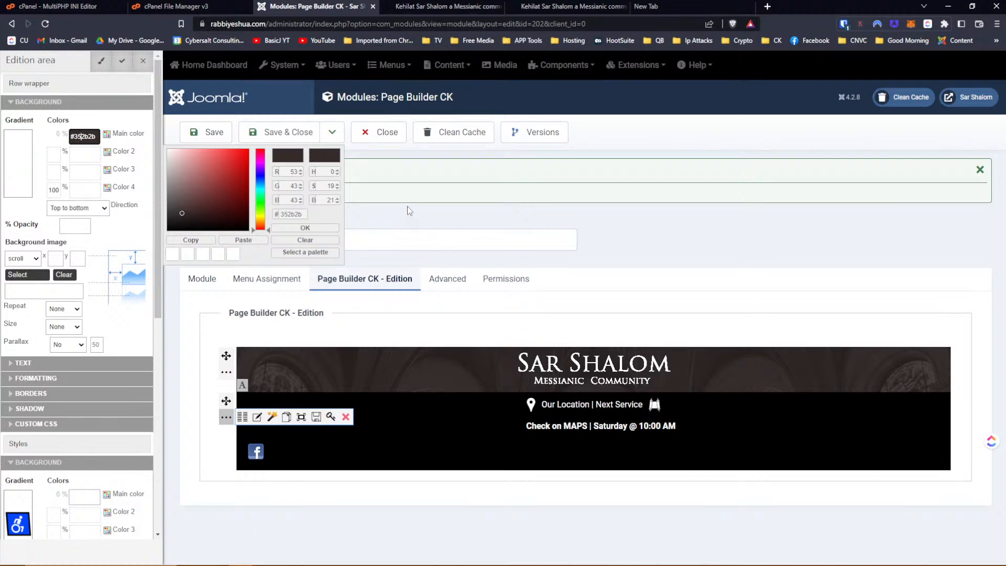
pyautogui.moveTo(280, 461)
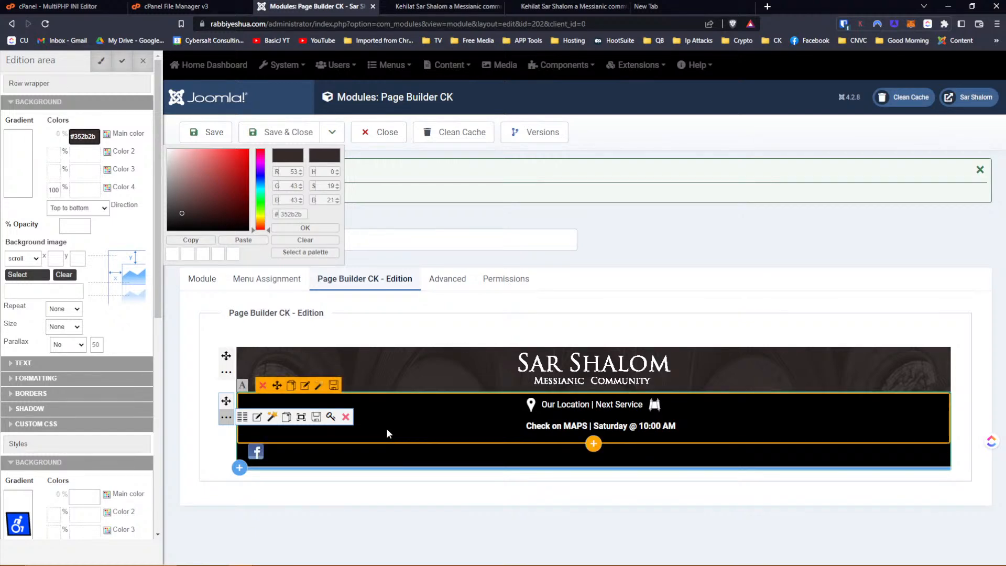
pyautogui.click(228, 418)
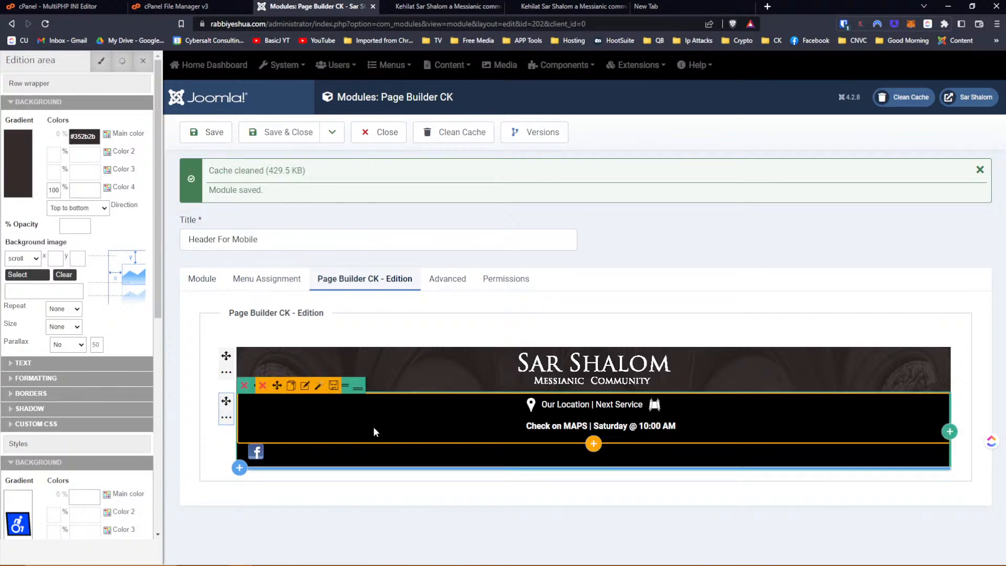
# Centre the row's content vertically and save the module.
pyautogui.click(345, 387)
pyautogui.click(360, 390)
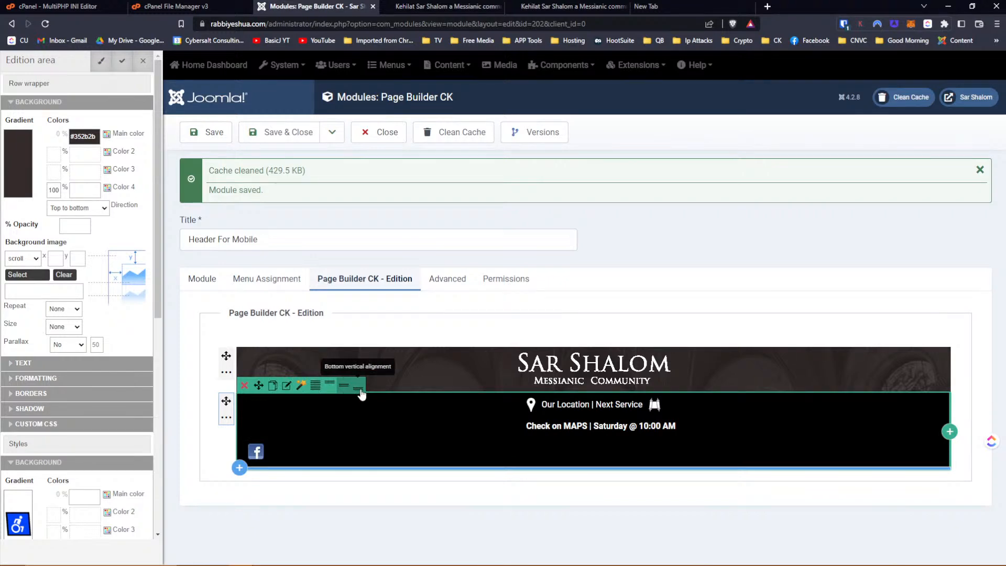
pyautogui.click(349, 393)
pyautogui.click(207, 132)
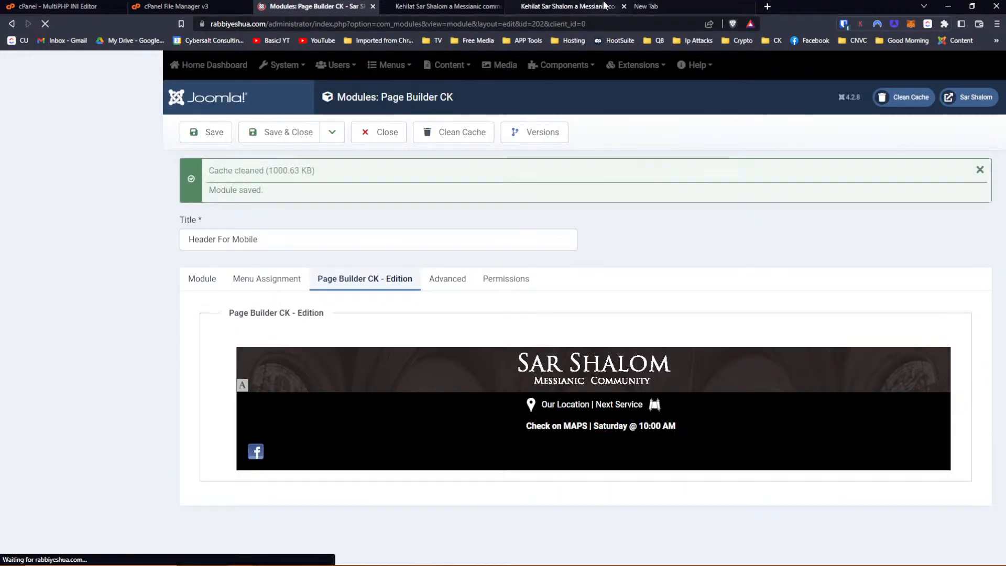
pyautogui.click(569, 6)
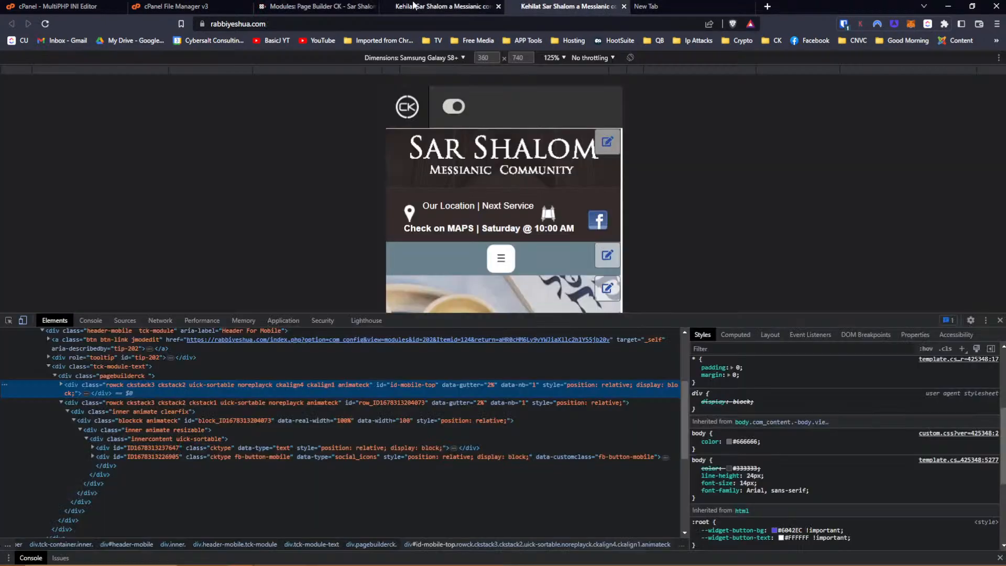
# Reload the phone view to check the saved header, then return to the Header For Mobile editor.
pyautogui.click(45, 23)
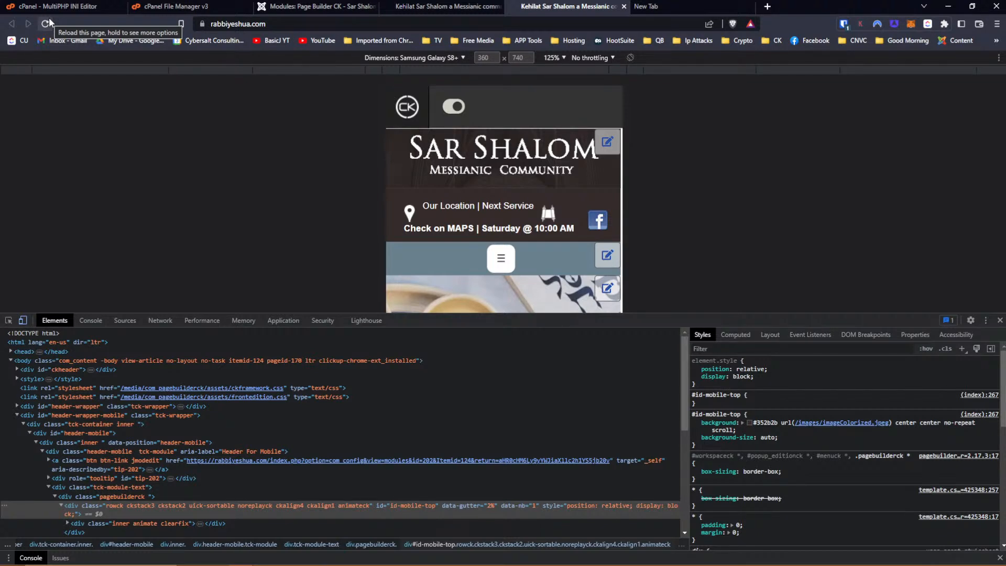
pyautogui.click(343, 7)
pyautogui.moveTo(326, 433)
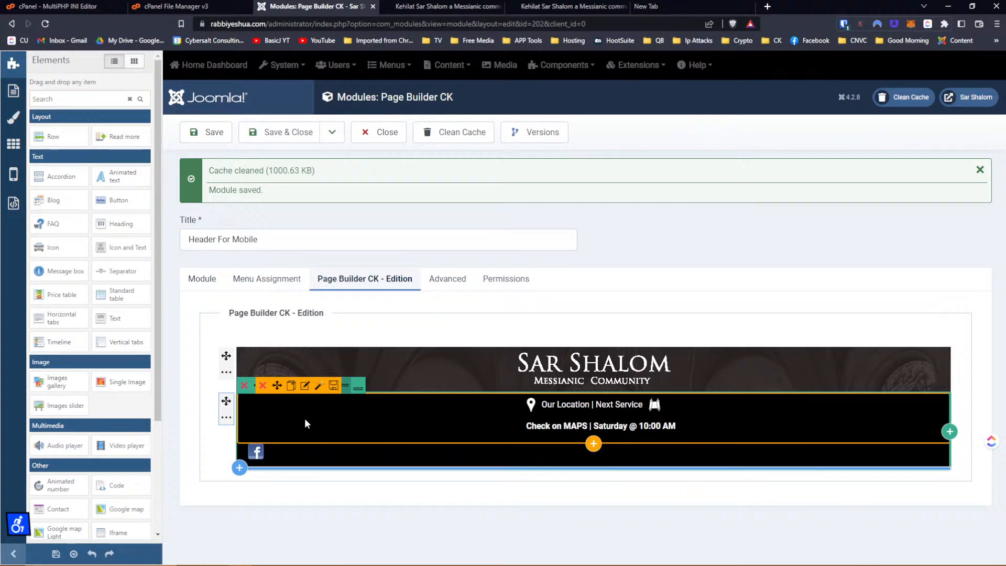
# Add 'margin-left: 500px' to the location text's Custom CSS style.
pyautogui.click(306, 388)
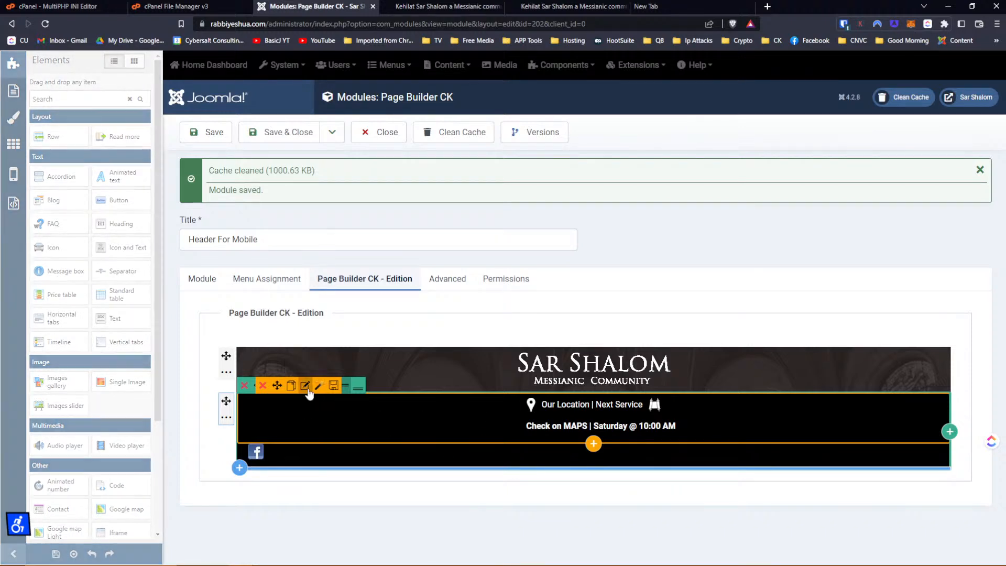
pyautogui.click(21, 126)
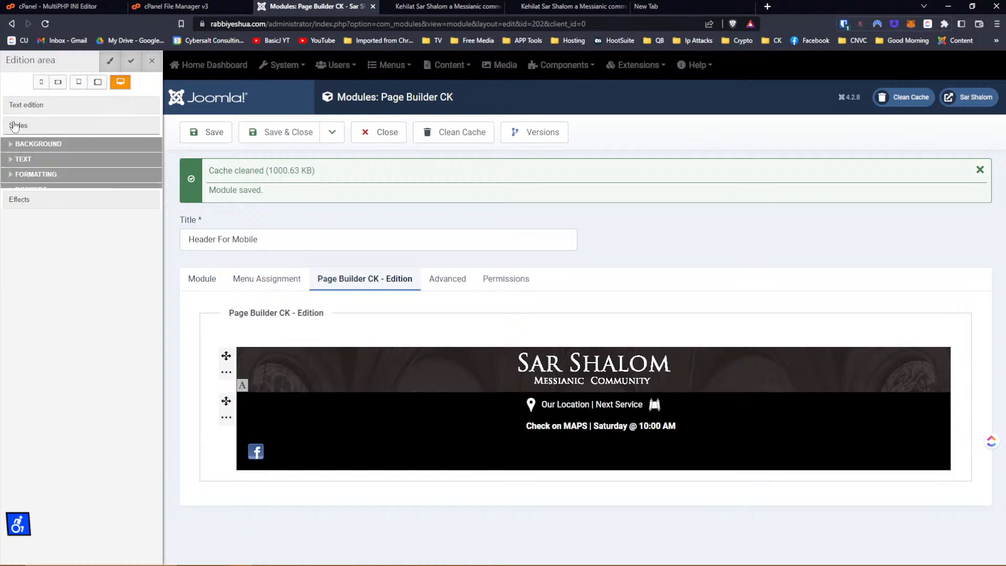
pyautogui.click(36, 220)
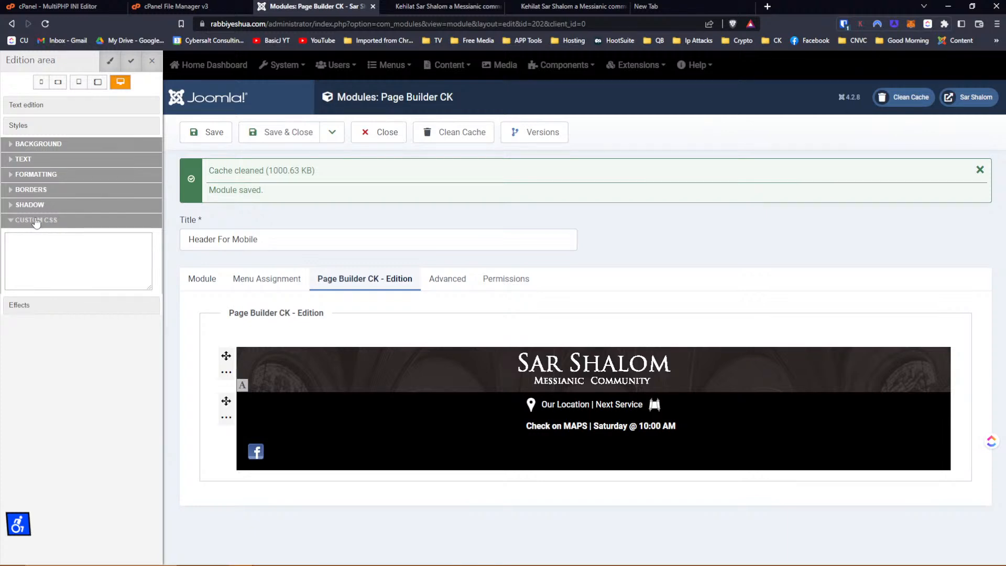
pyautogui.click(59, 252)
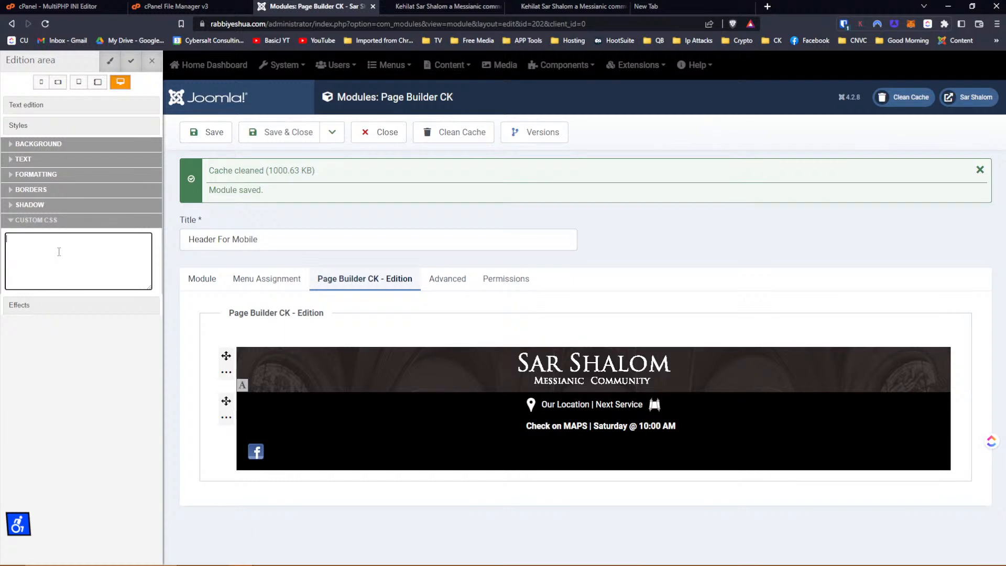
pyautogui.write('margin-left: 500px;')
pyautogui.press('Tab')
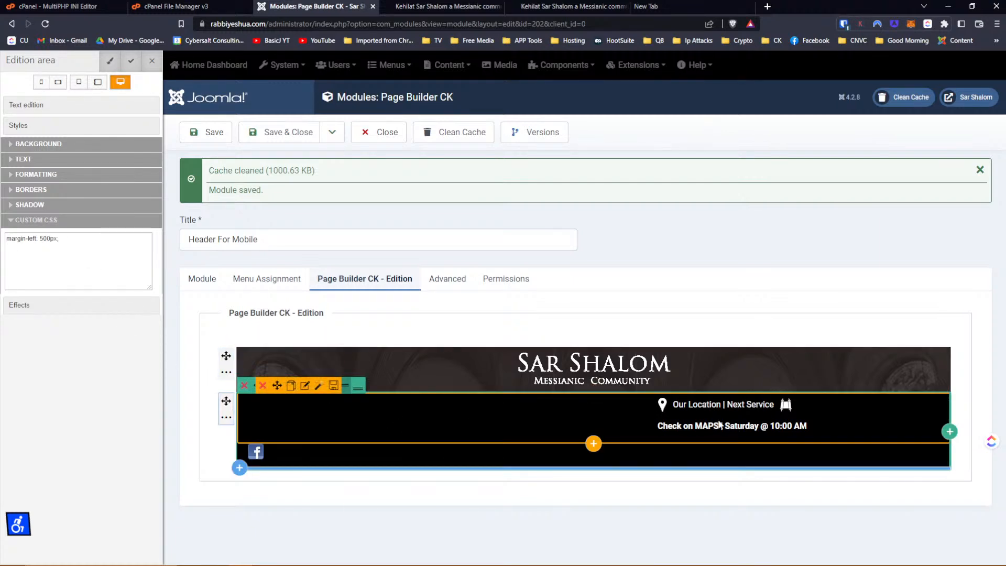
# Change the location text's Custom CSS to 'margin-left: auto' plus a new 'margin-right:auto' line.
pyautogui.click(77, 241)
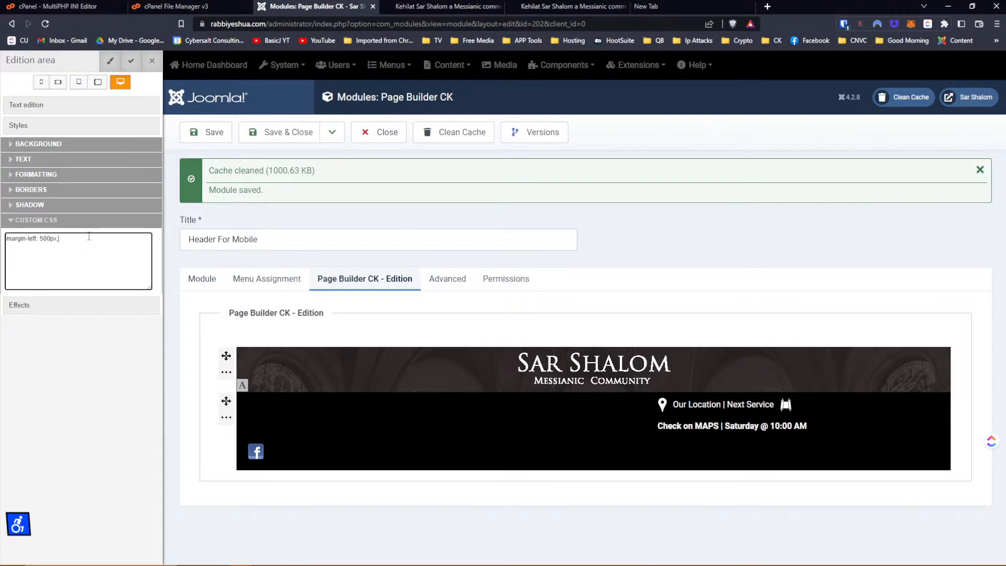
pyautogui.press('Left')
pyautogui.press('Left')
pyautogui.write('auto')
pyautogui.press('Delete')
pyautogui.press('Delete')
pyautogui.press('Delete')
pyautogui.press('Delete')
pyautogui.press('Return')
pyautogui.write('margin-right:auto')
pyautogui.press('Tab')
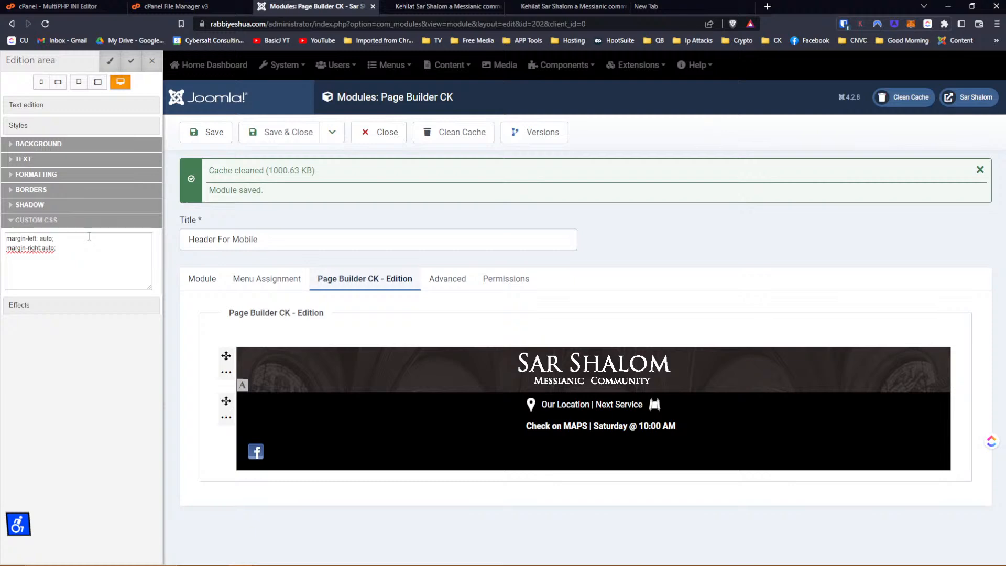
pyautogui.click(102, 250)
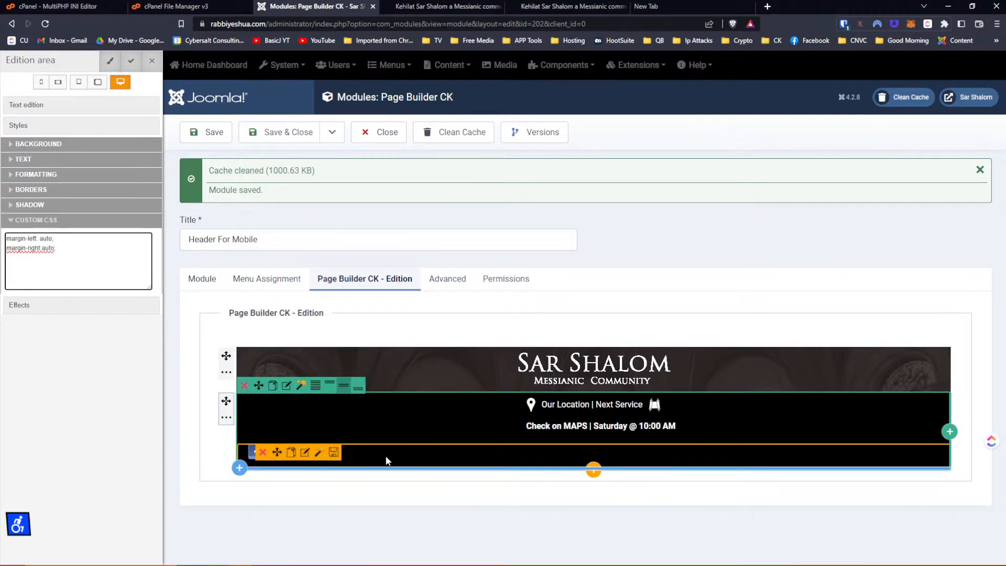
# Copy the two margin rules from the location text into the Facebook icon's Custom CSS.
pyautogui.moveTo(72, 251); pyautogui.dragTo(7, 238)
pyautogui.rightClick(13, 246)
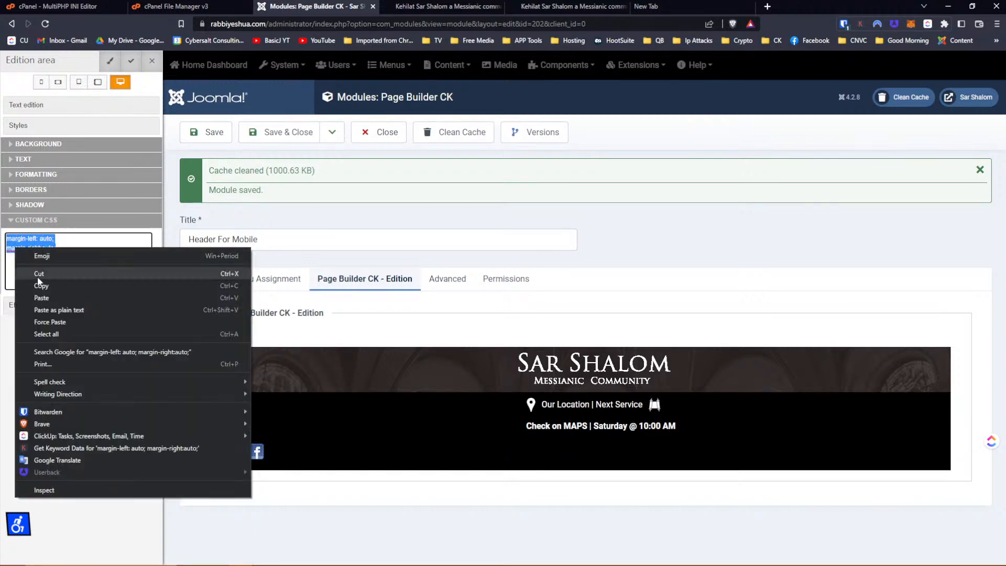
pyautogui.click(39, 285)
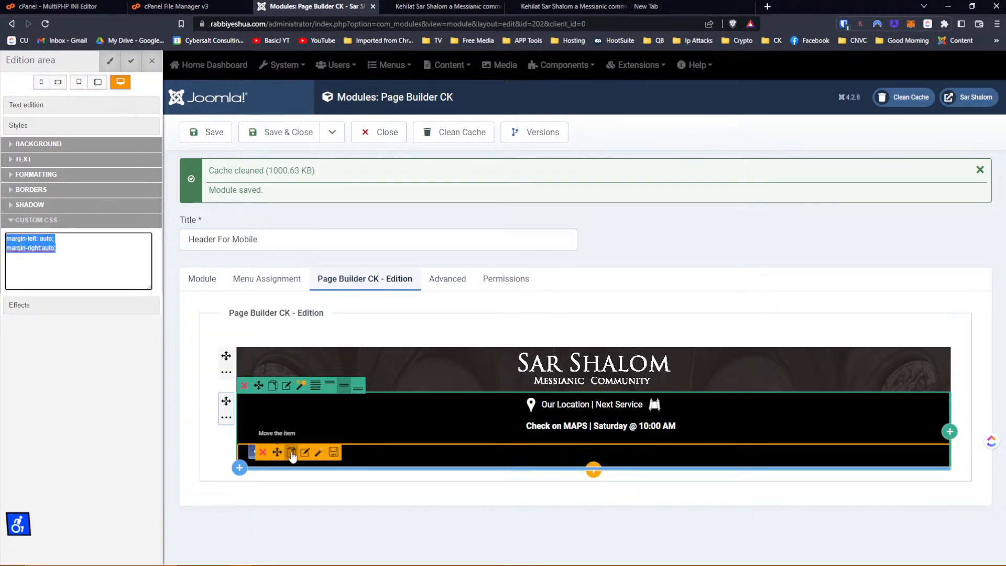
pyautogui.click(303, 453)
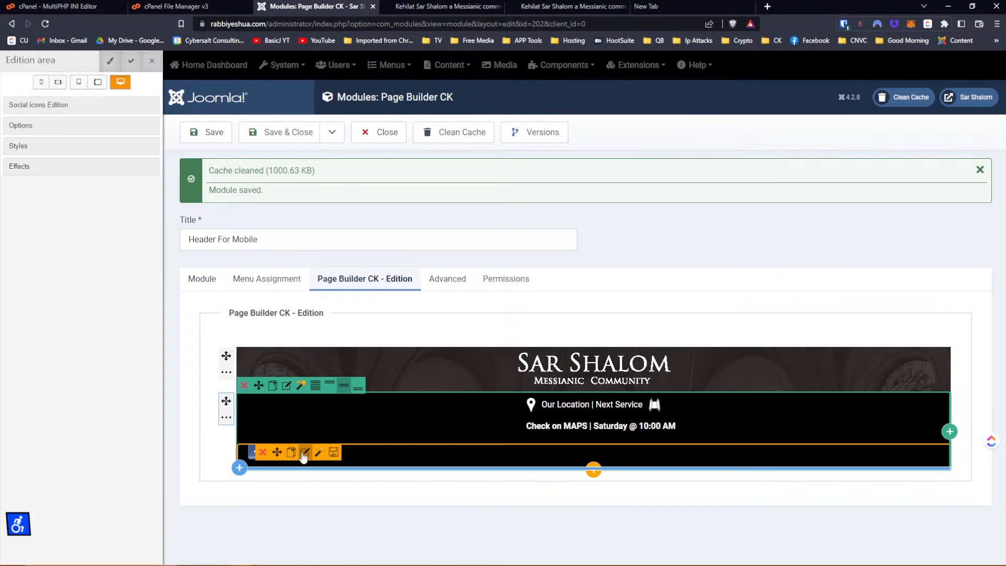
pyautogui.click(21, 126)
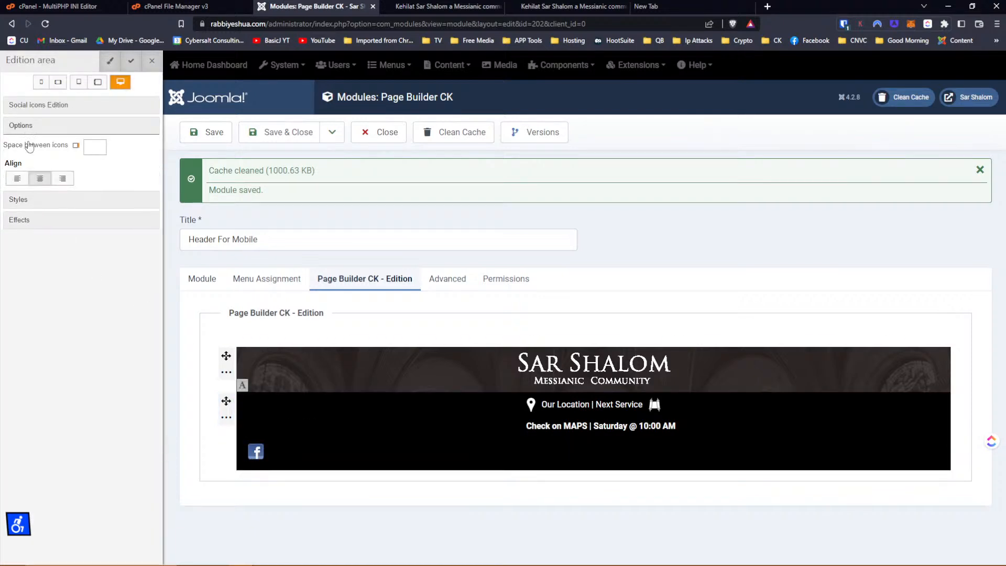
pyautogui.click(37, 198)
pyautogui.click(35, 294)
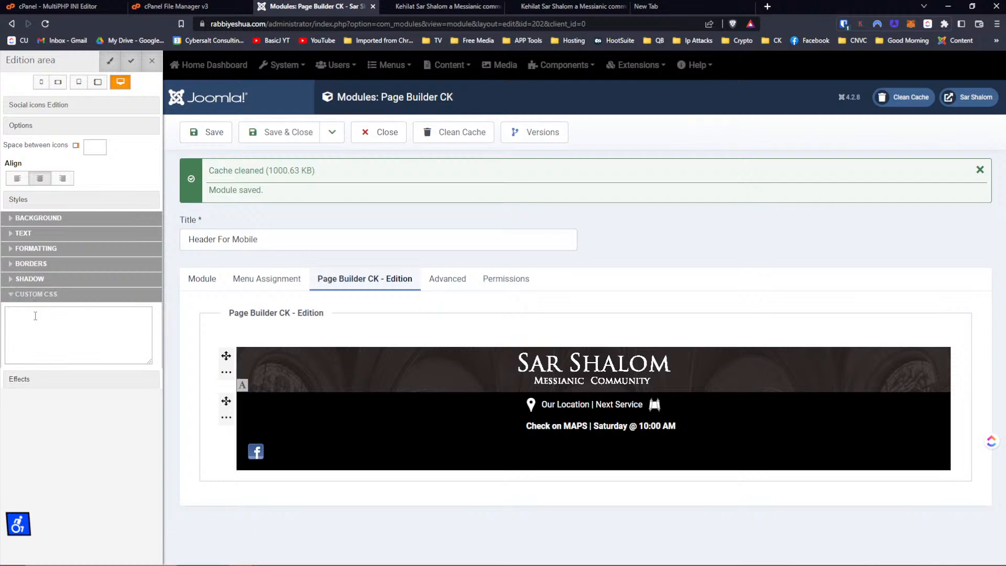
pyautogui.click(35, 317)
pyautogui.hotkey('ctrl', 'v')
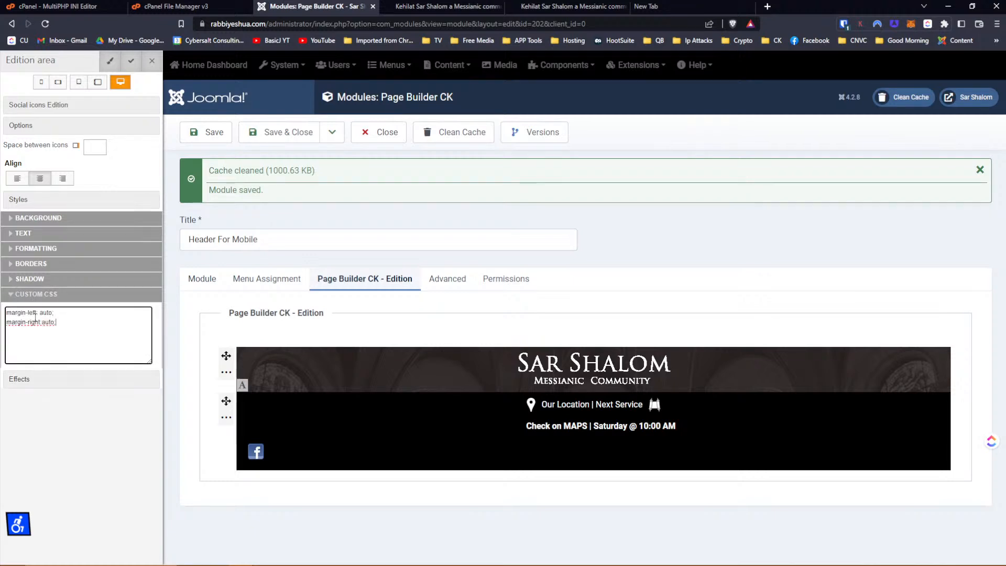
pyautogui.press('Tab')
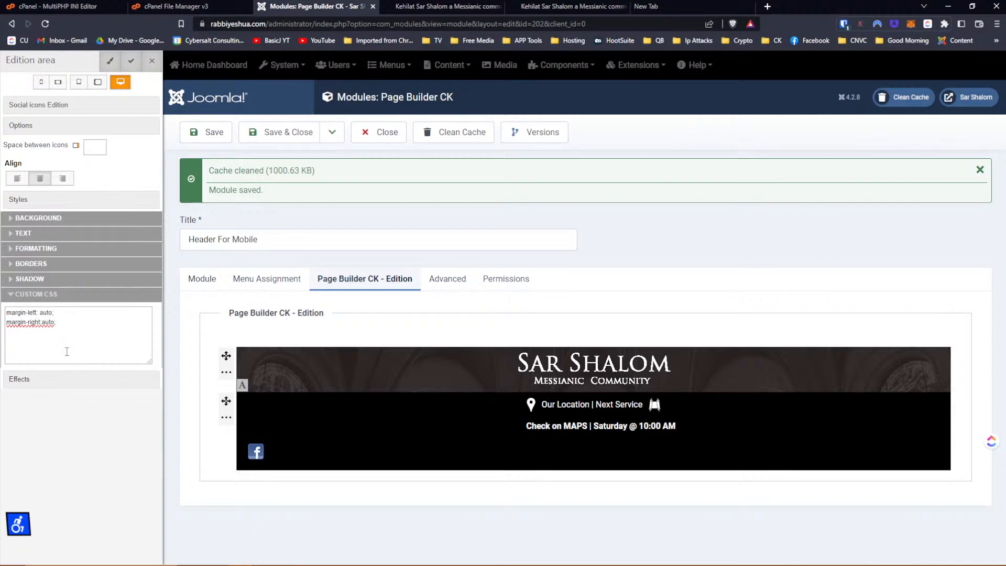
# Change the icon's margin-left value to 500px and delete the margin-right rule.
pyautogui.click(58, 333)
pyautogui.moveTo(281, 462)
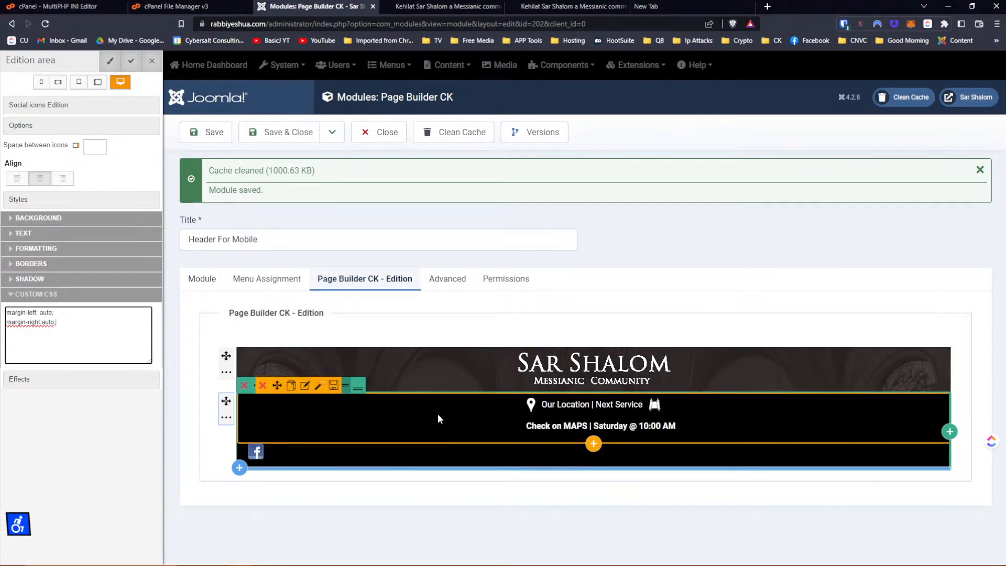
pyautogui.moveTo(419, 462)
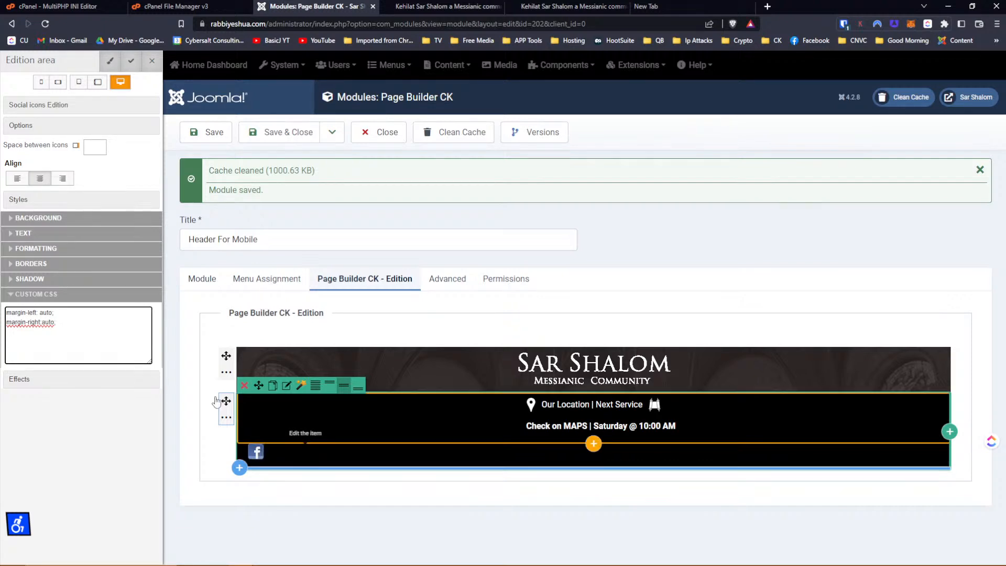
pyautogui.doubleClick(46, 312)
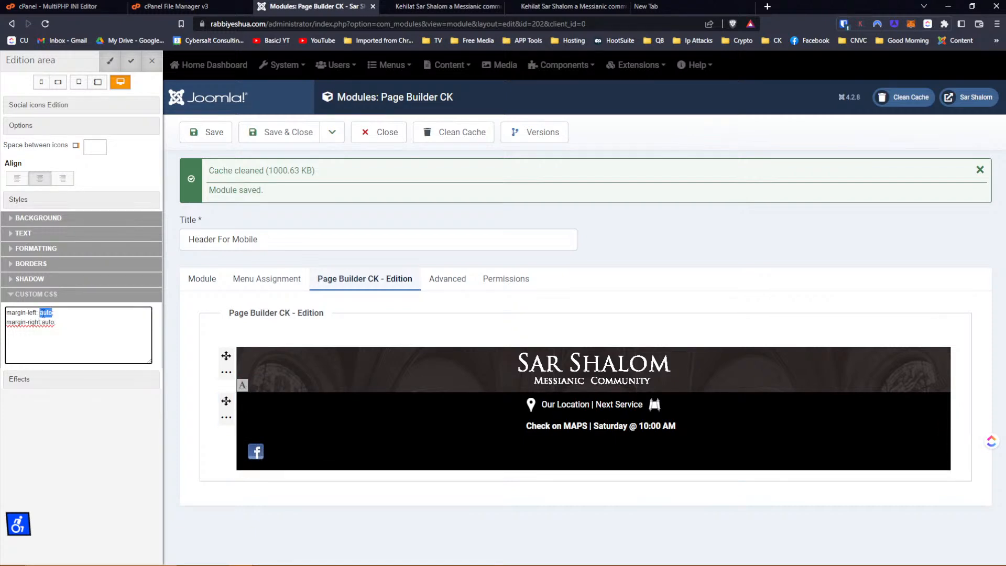
pyautogui.write('500px')
pyautogui.moveTo(63, 327); pyautogui.dragTo(1, 326)
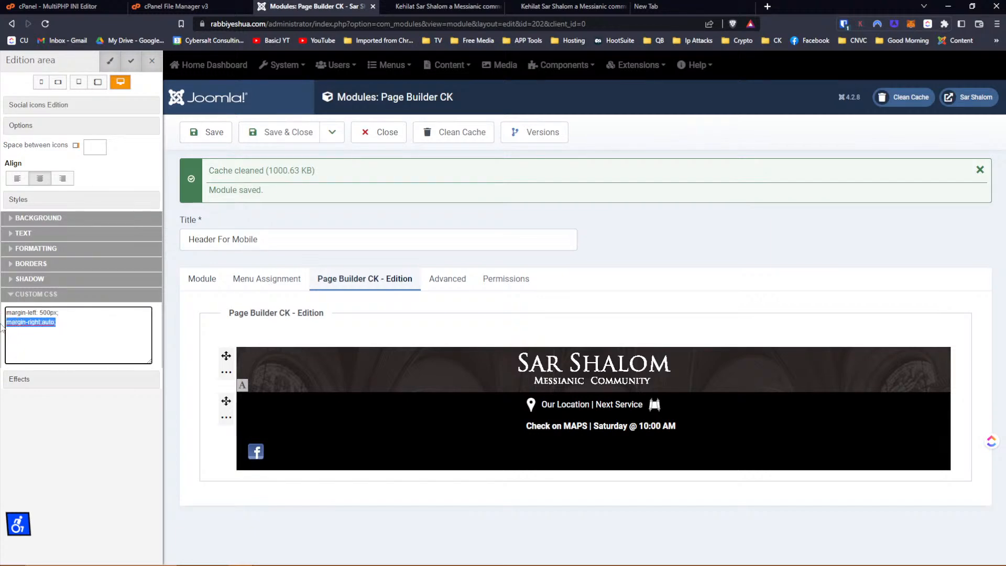
pyautogui.press('BackSpace')
pyautogui.click(103, 147)
pyautogui.click(74, 317)
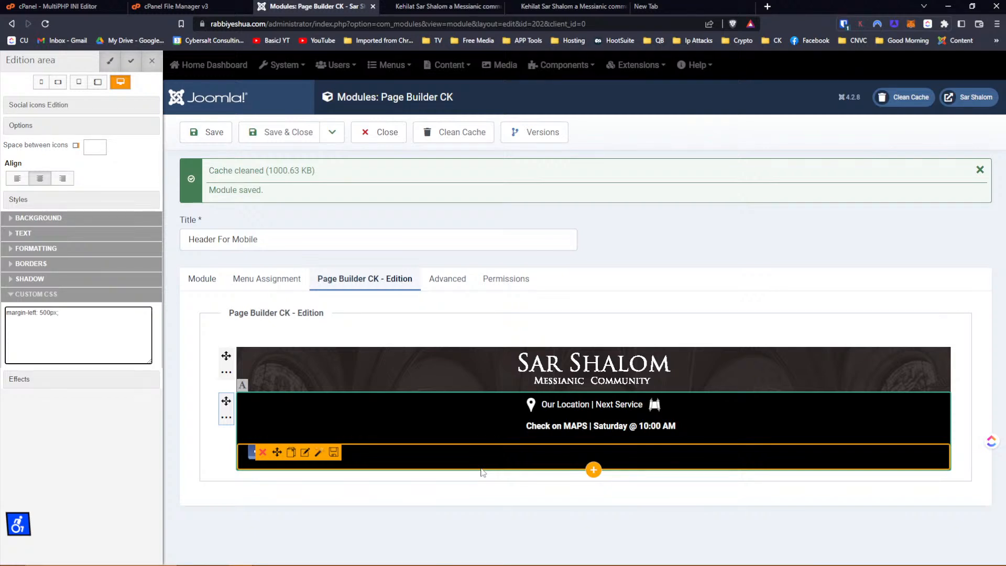
pyautogui.click(20, 380)
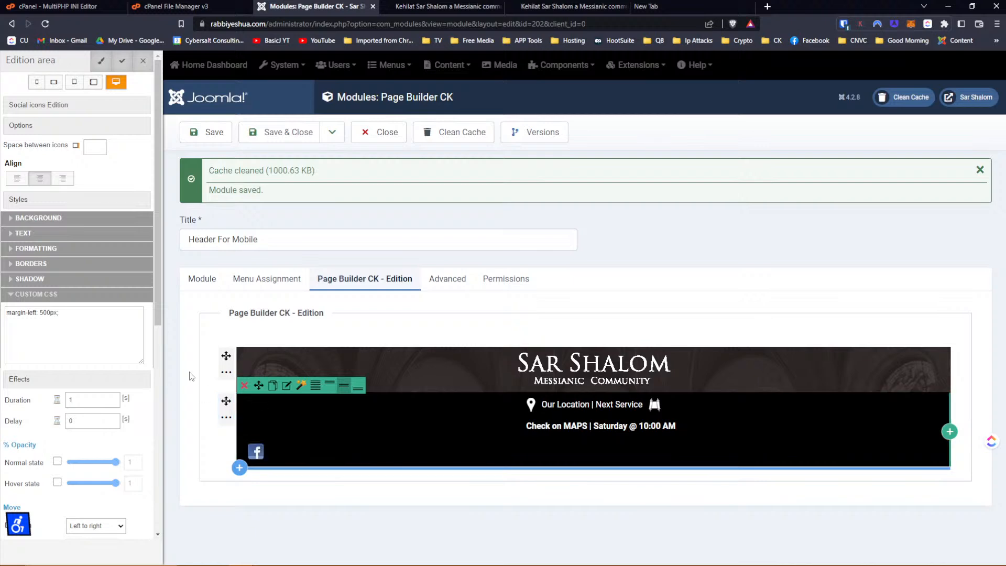
# Close the Header For Mobile module editor to return to the Site Modules list.
pyautogui.click(380, 132)
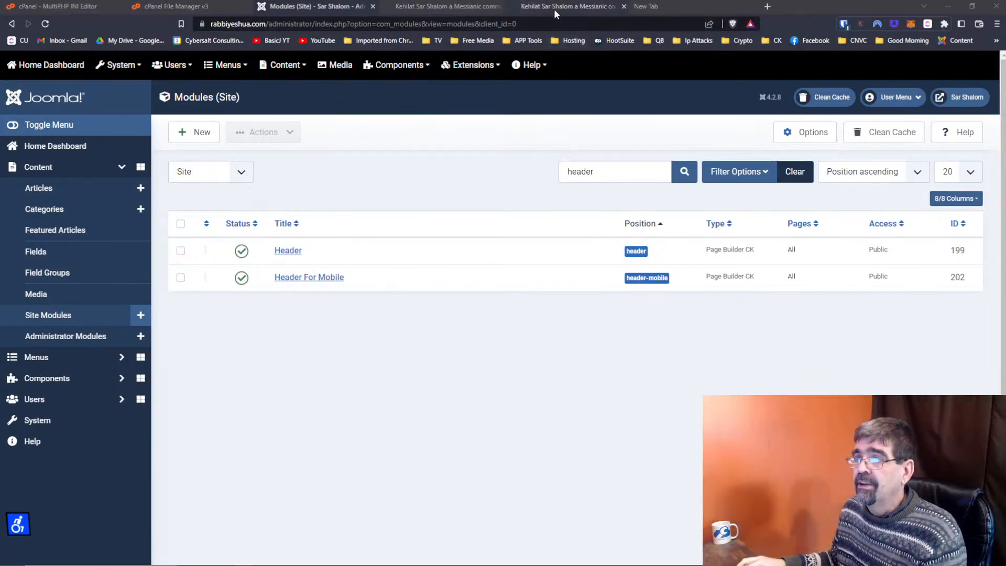
pyautogui.click(555, 8)
pyautogui.click(45, 24)
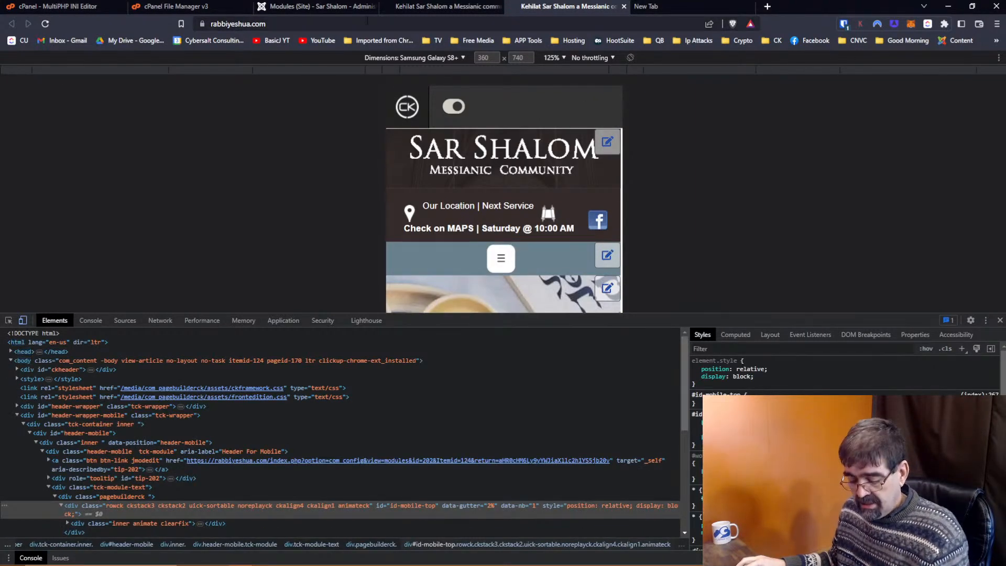
pyautogui.hotkey('alt', 'Tab')
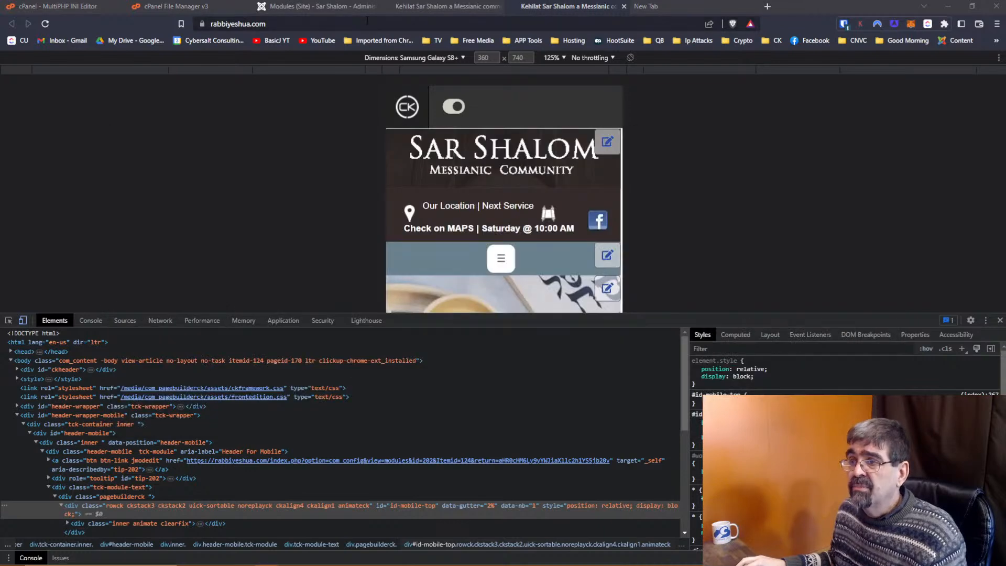
pyautogui.hotkey('alt', 'Tab')
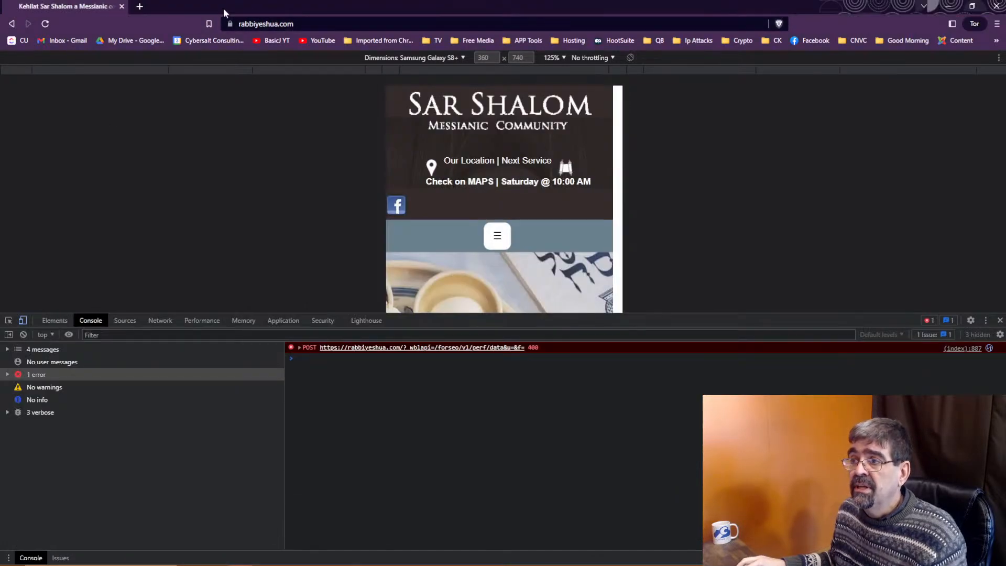
pyautogui.click(45, 25)
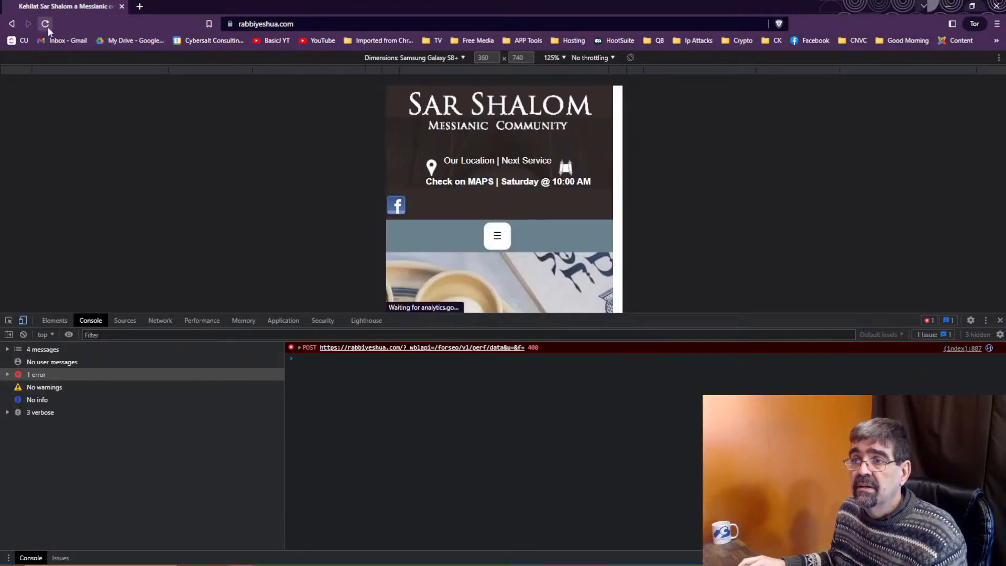
pyautogui.click(999, 321)
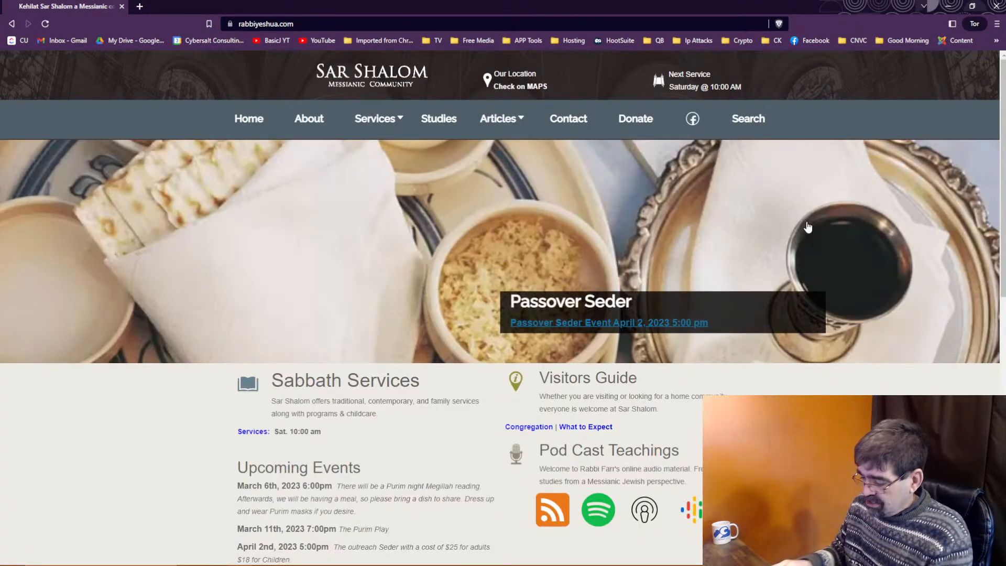
pyautogui.hotkey('ctrl', 'shift', 'i')
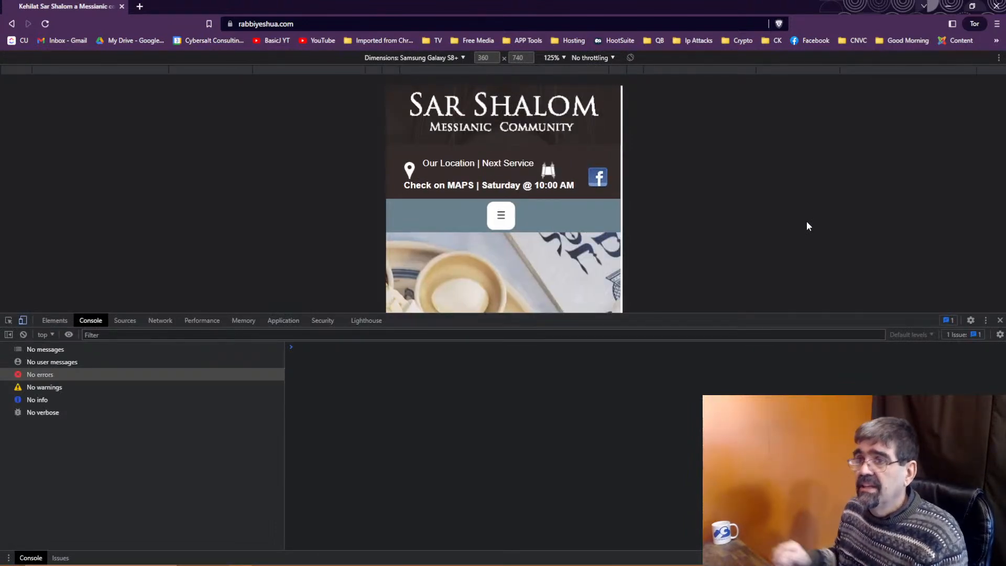
pyautogui.hotkey('alt', 'Tab')
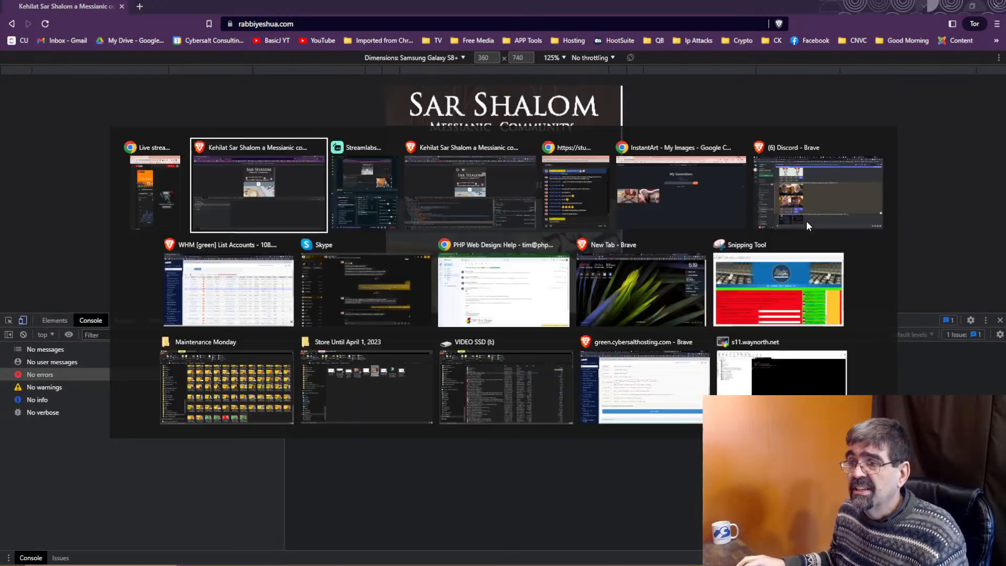
pyautogui.hotkey('alt', 'Tab')
pyautogui.hotkey('alt', 'Tab')
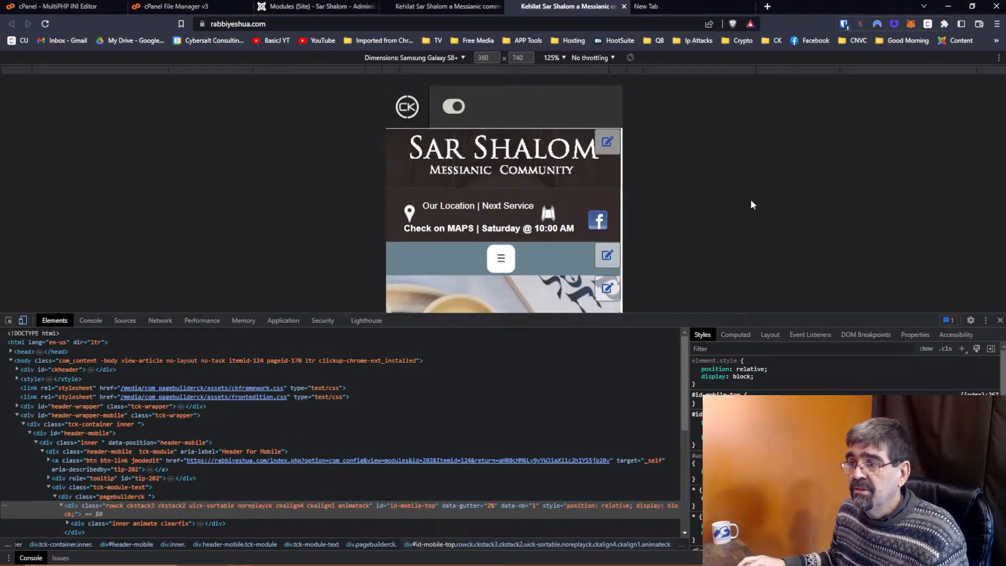
pyautogui.click(309, 6)
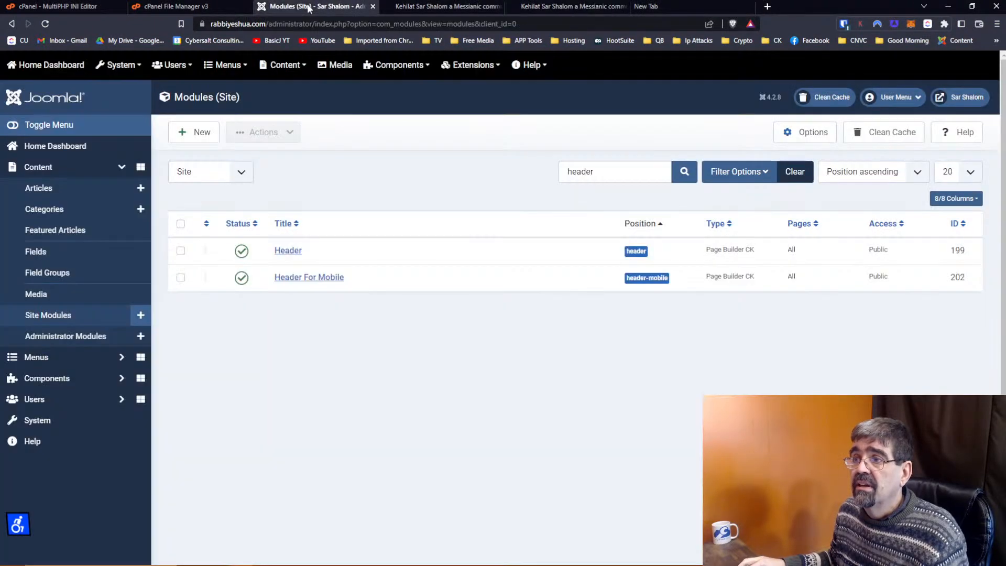
# Open 'Header For Mobile', then view the live Sar Shalom front page at desktop width without DevTools.
pyautogui.click(332, 279)
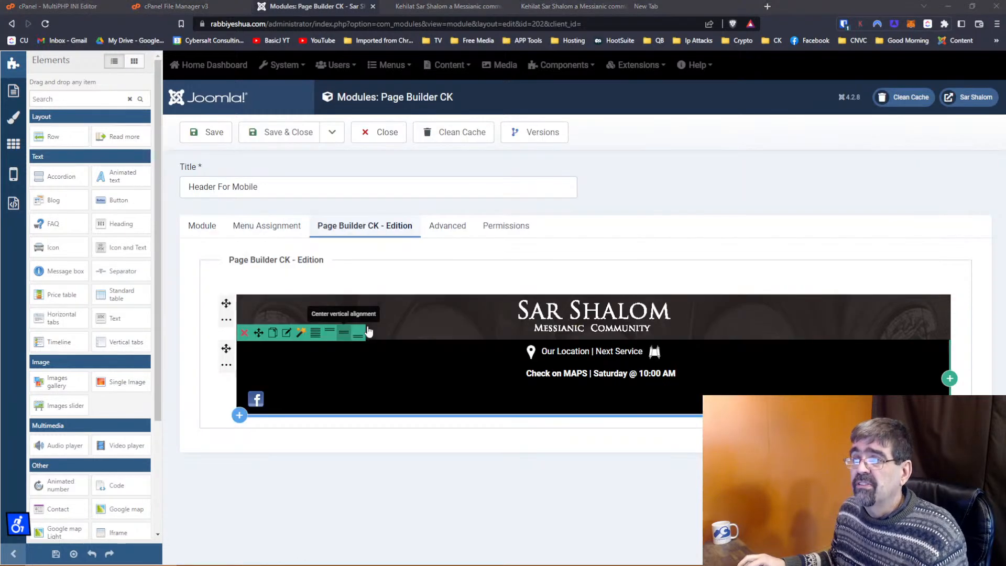
pyautogui.click(456, 7)
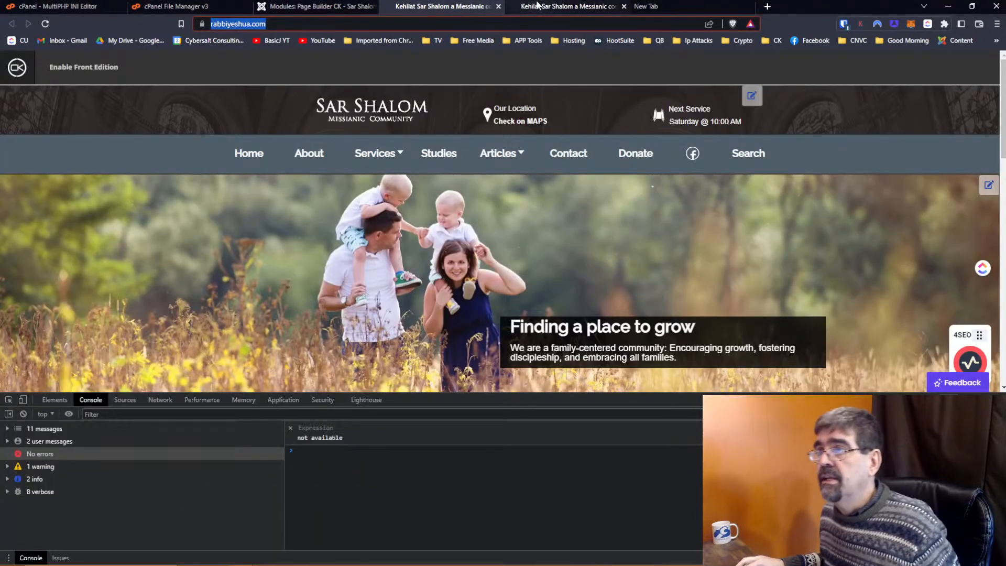
pyautogui.click(571, 7)
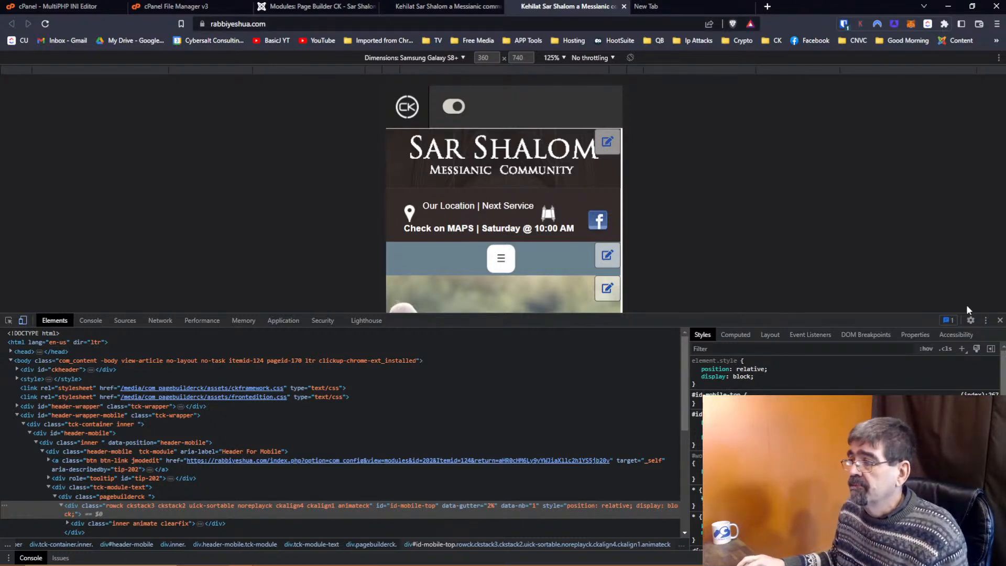
pyautogui.click(1000, 320)
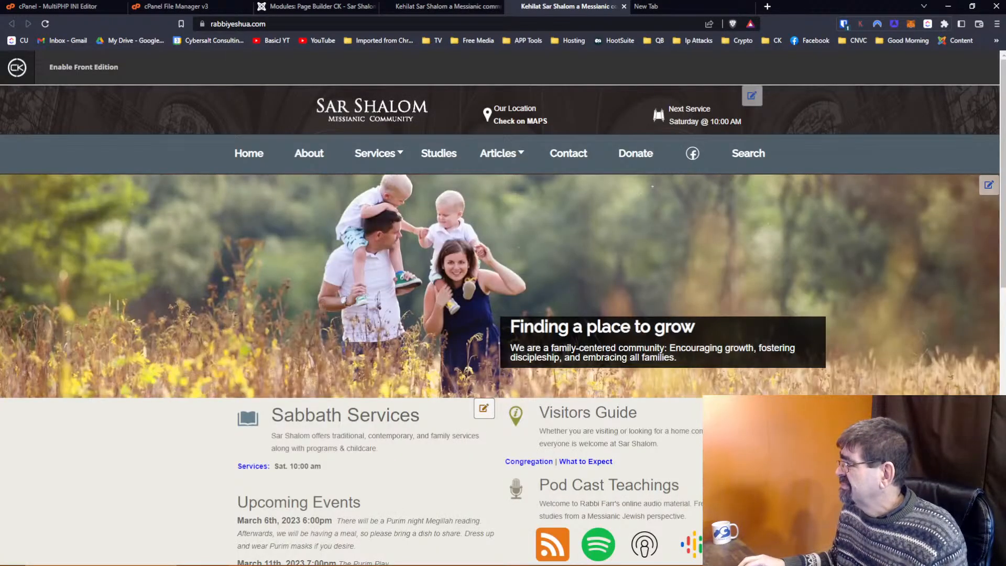